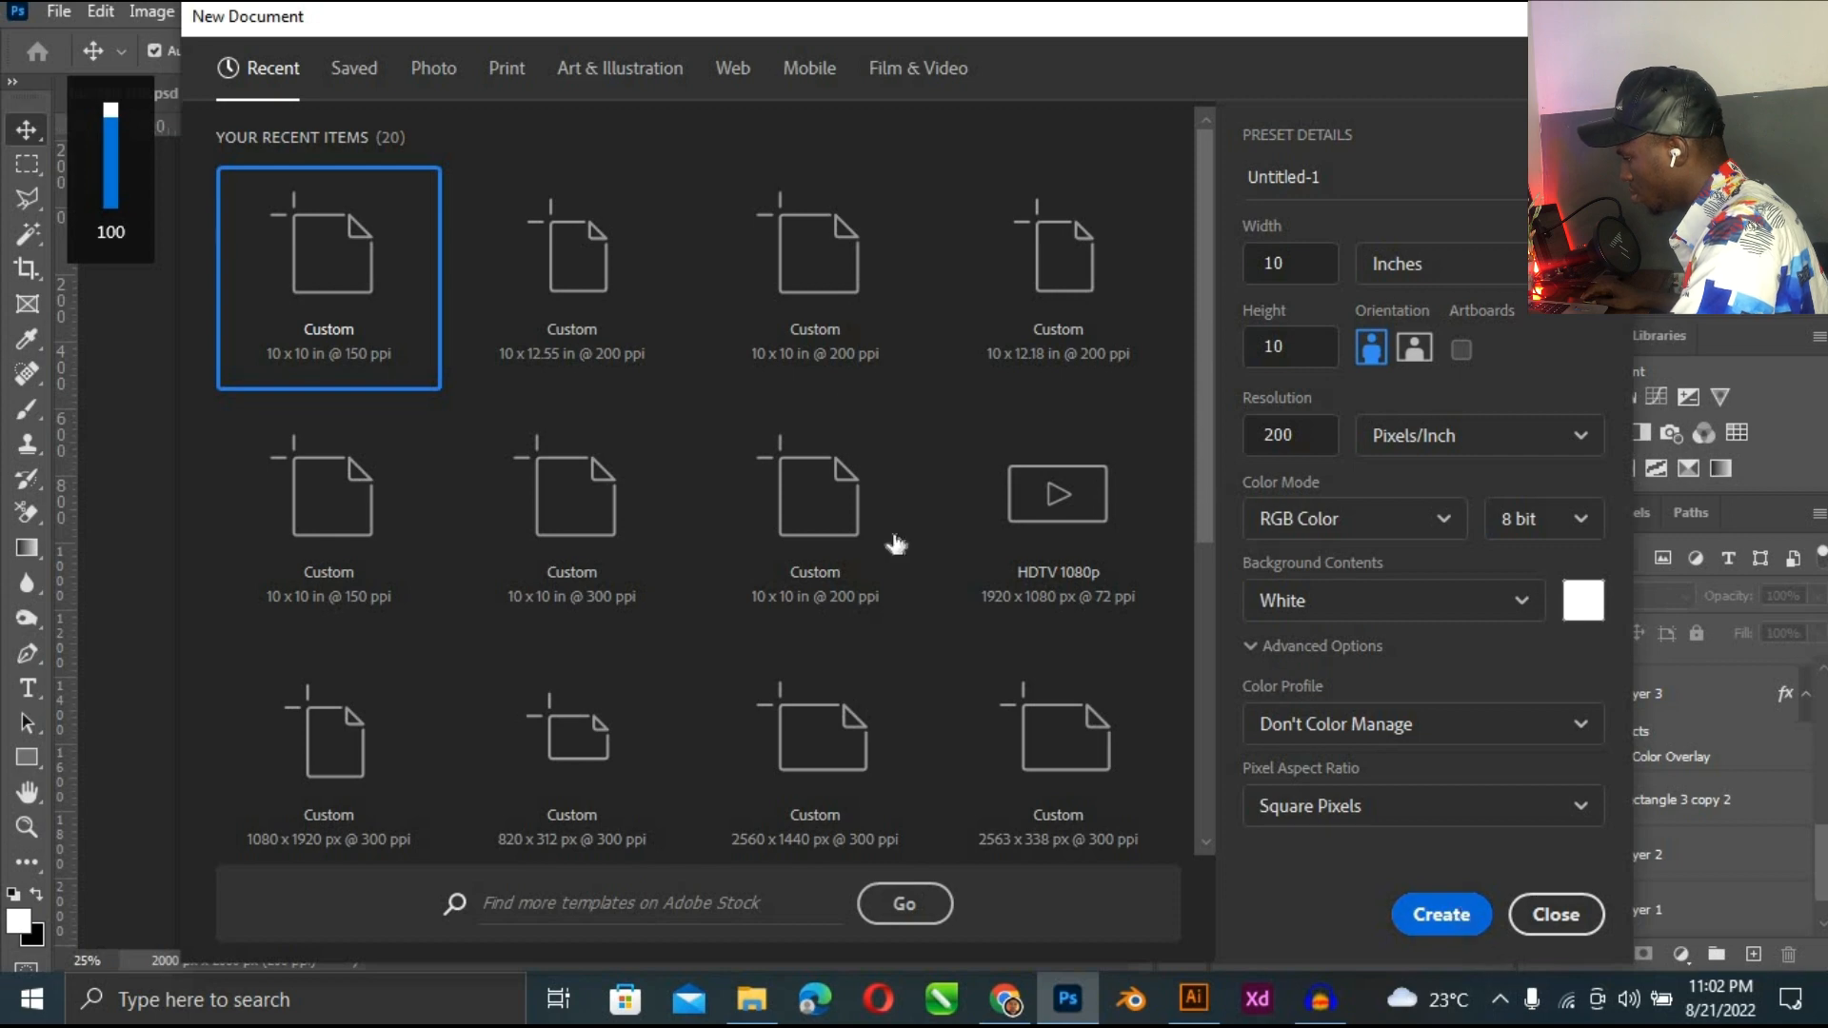
# Create a 10 by 10 inch white RGB document at 200 pixels/inch and look over the source material in element 106.psd.
pyautogui.click(504, 95)
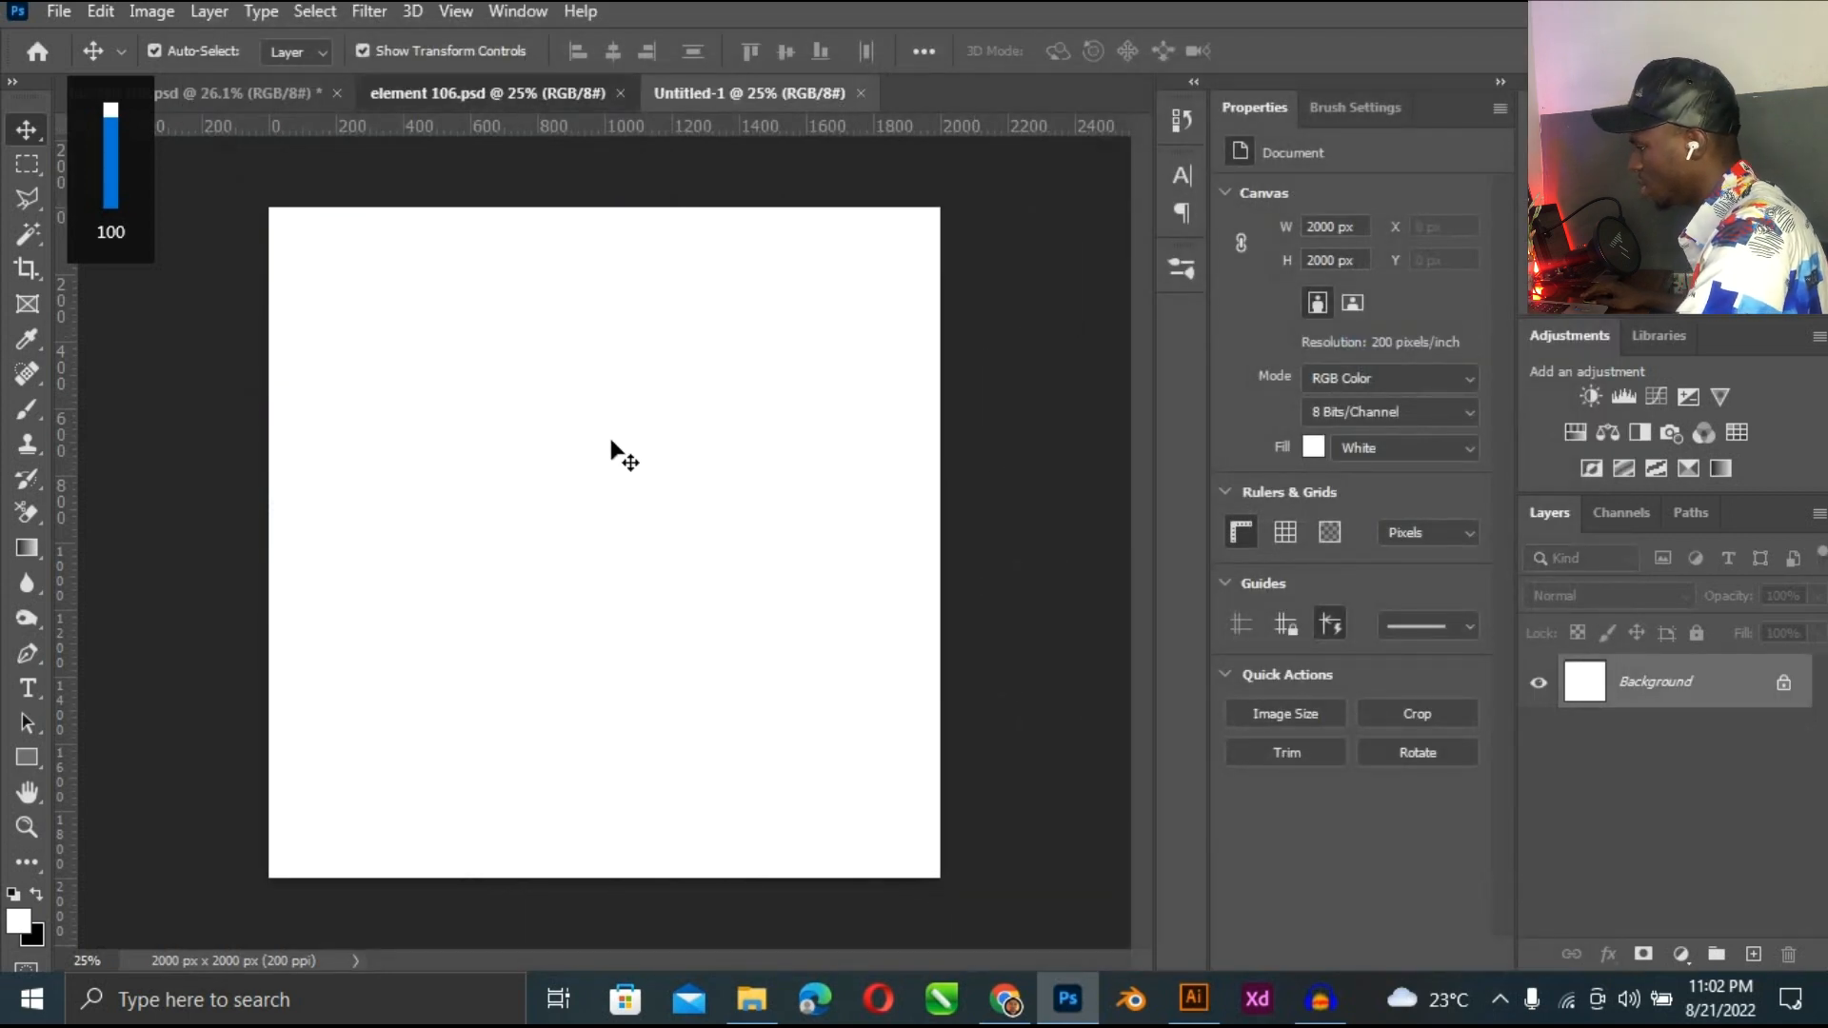
pyautogui.click(784, 433)
pyautogui.click(1040, 345)
pyautogui.click(800, 95)
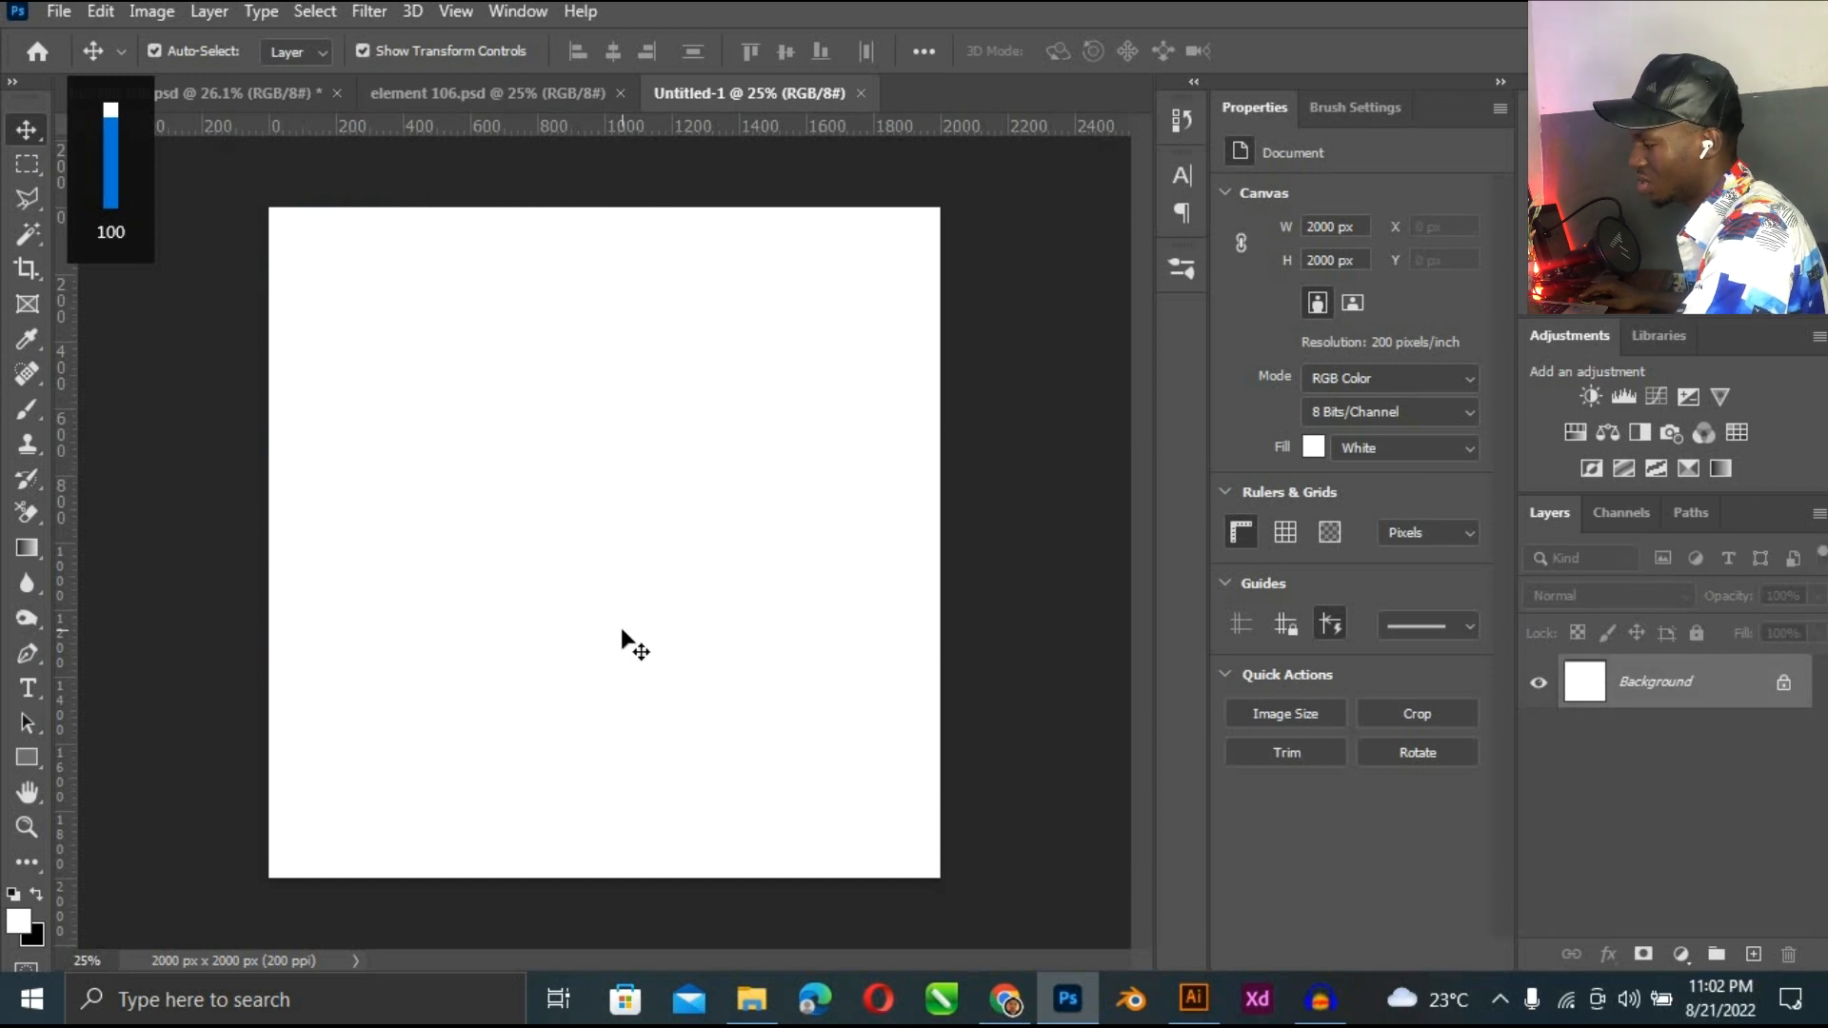
pyautogui.click(420, 93)
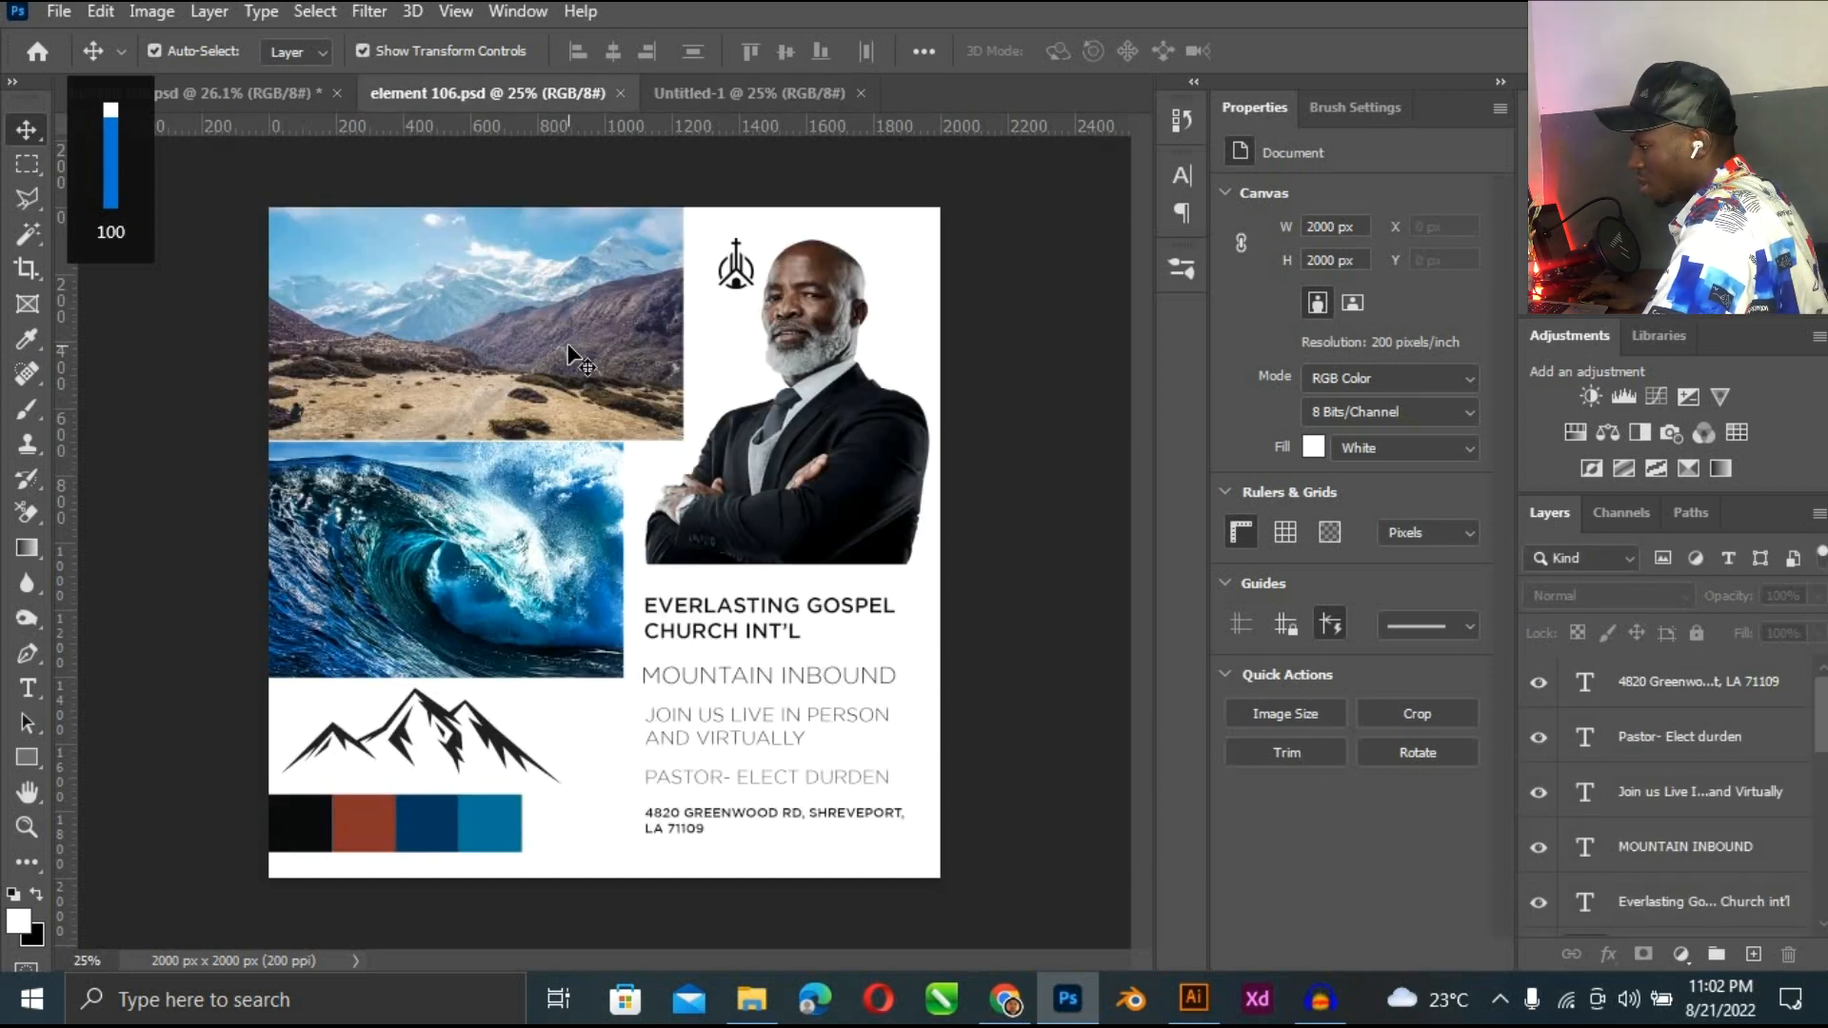
pyautogui.click(702, 93)
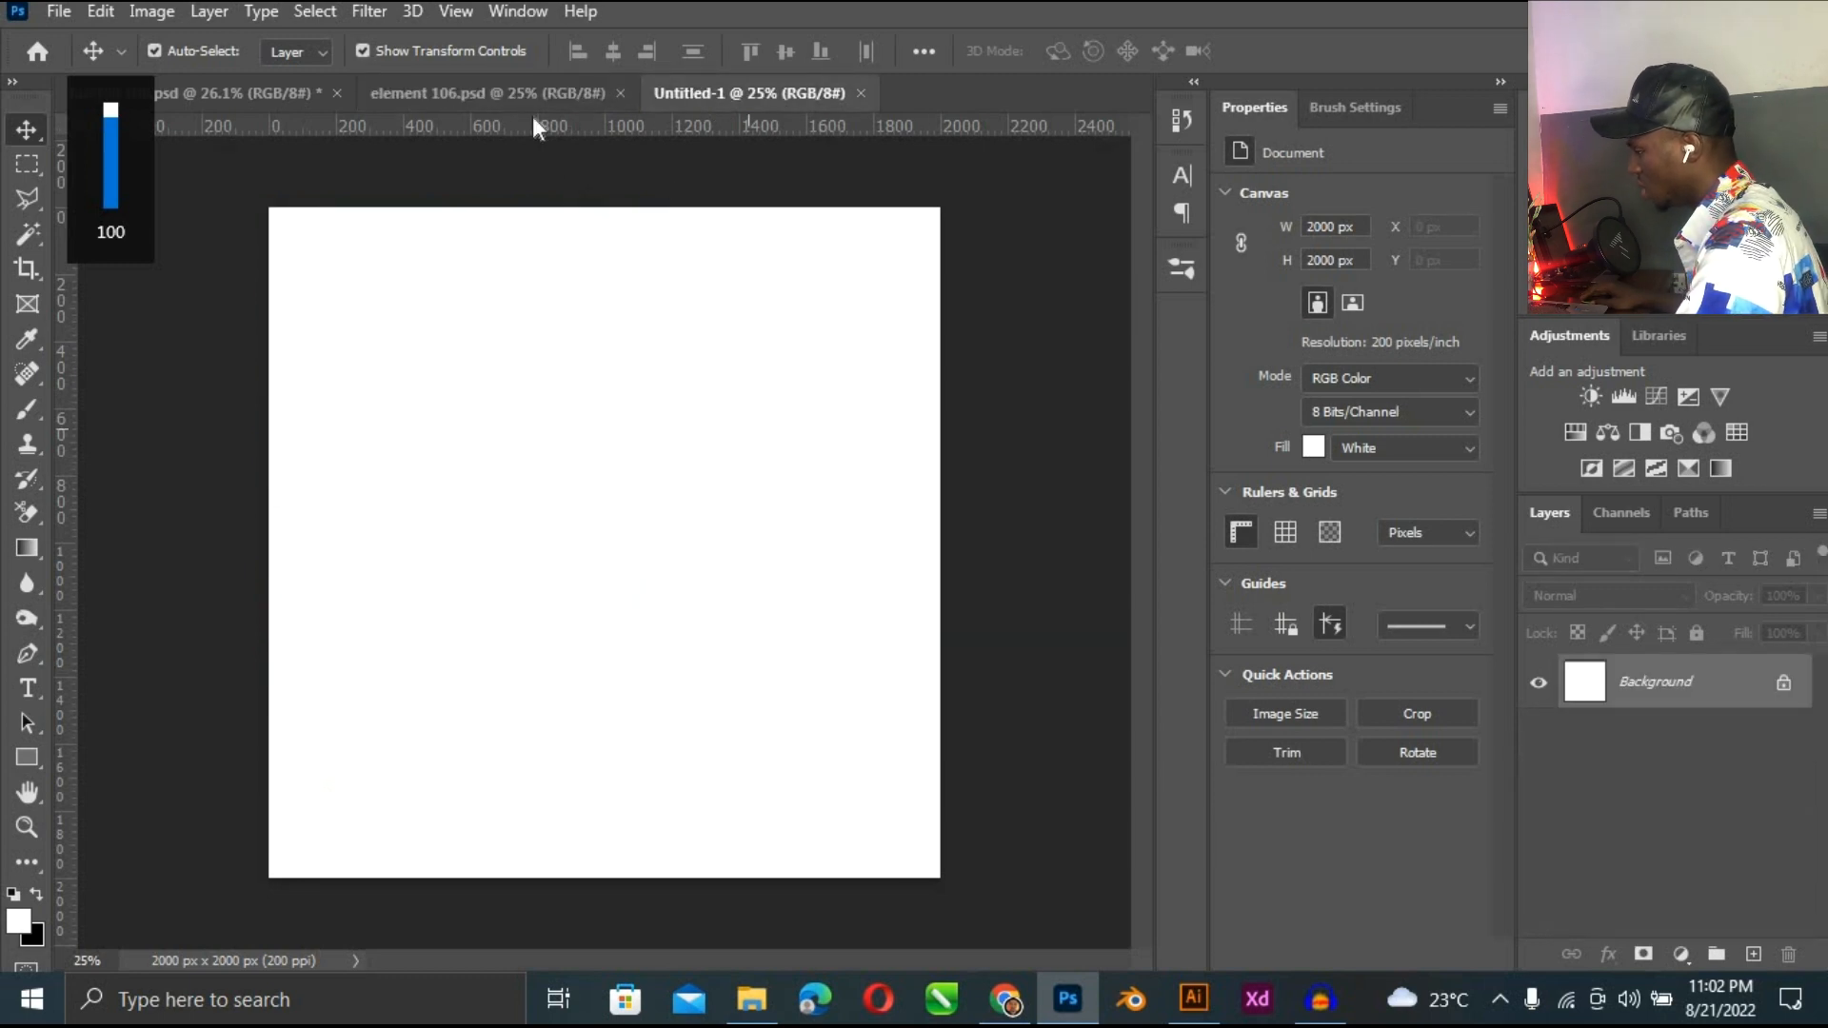
# Copy the suited man's portrait from element 106.psd into the new blank document, standing on the lower edge of the canvas's right half.
pyautogui.click(526, 95)
pyautogui.moveTo(820, 464); pyautogui.dragTo(889, 498)
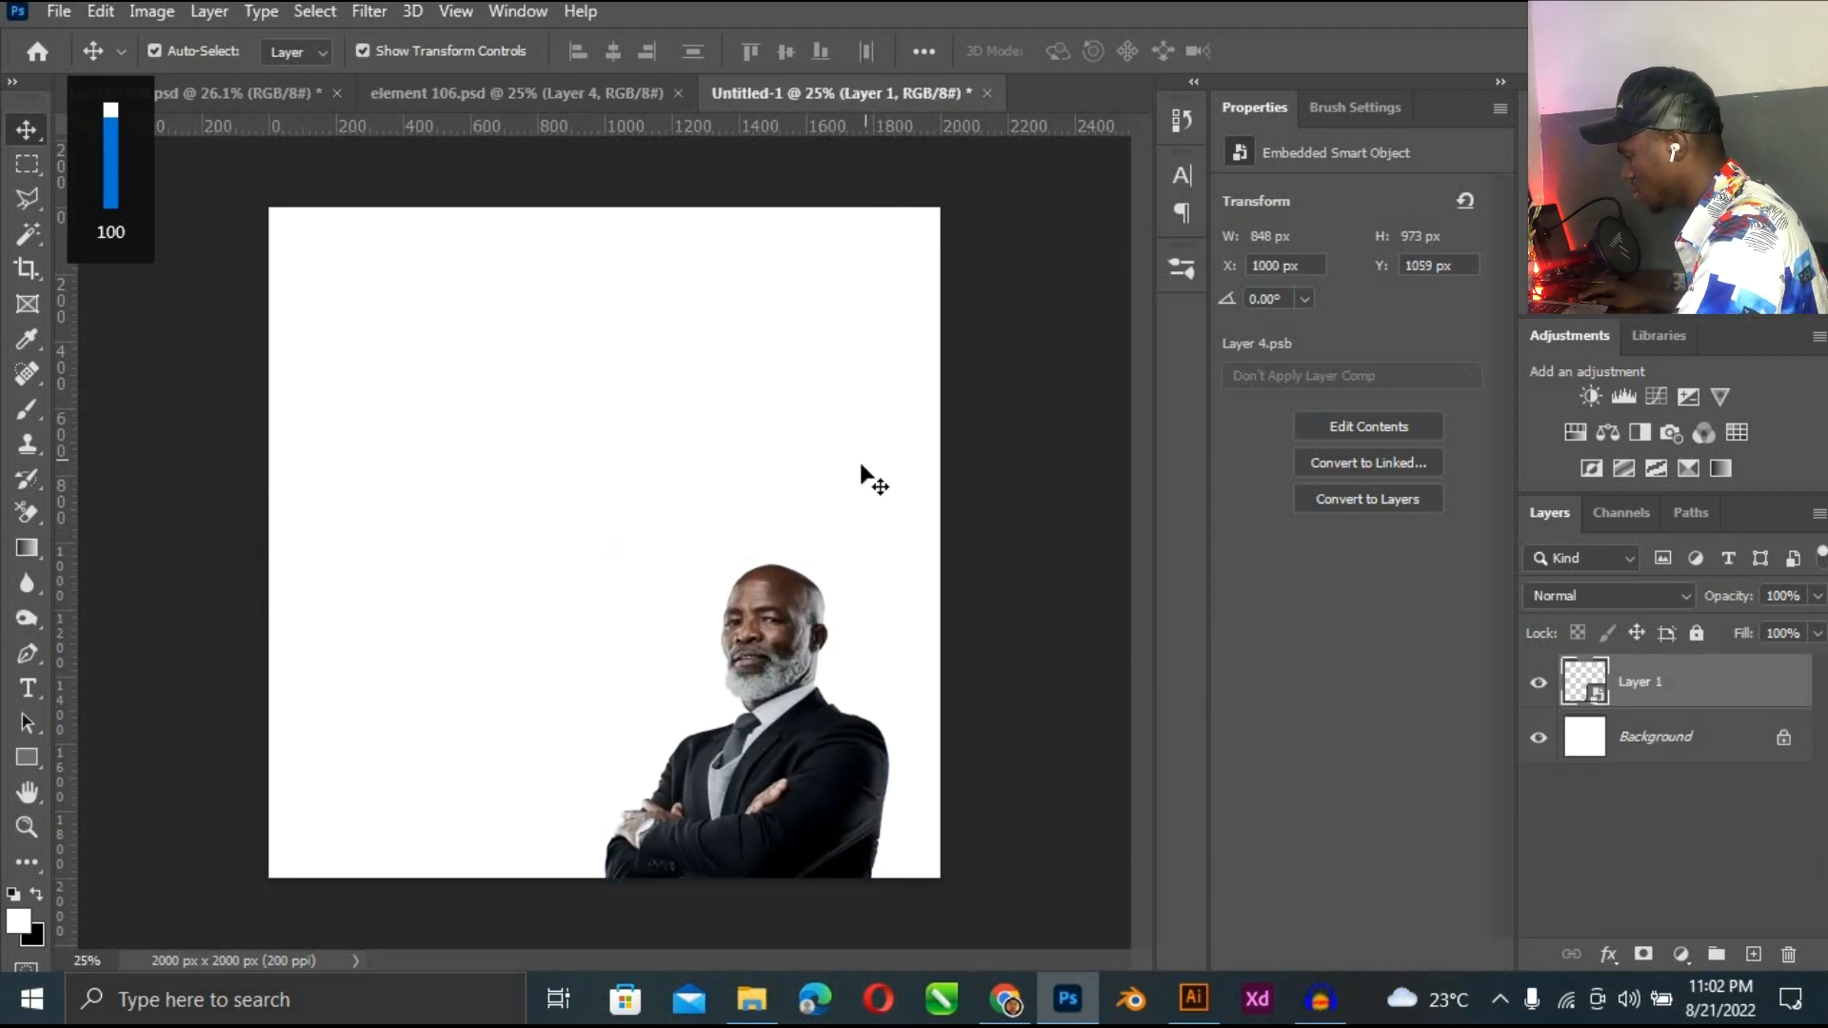
pyautogui.click(861, 465)
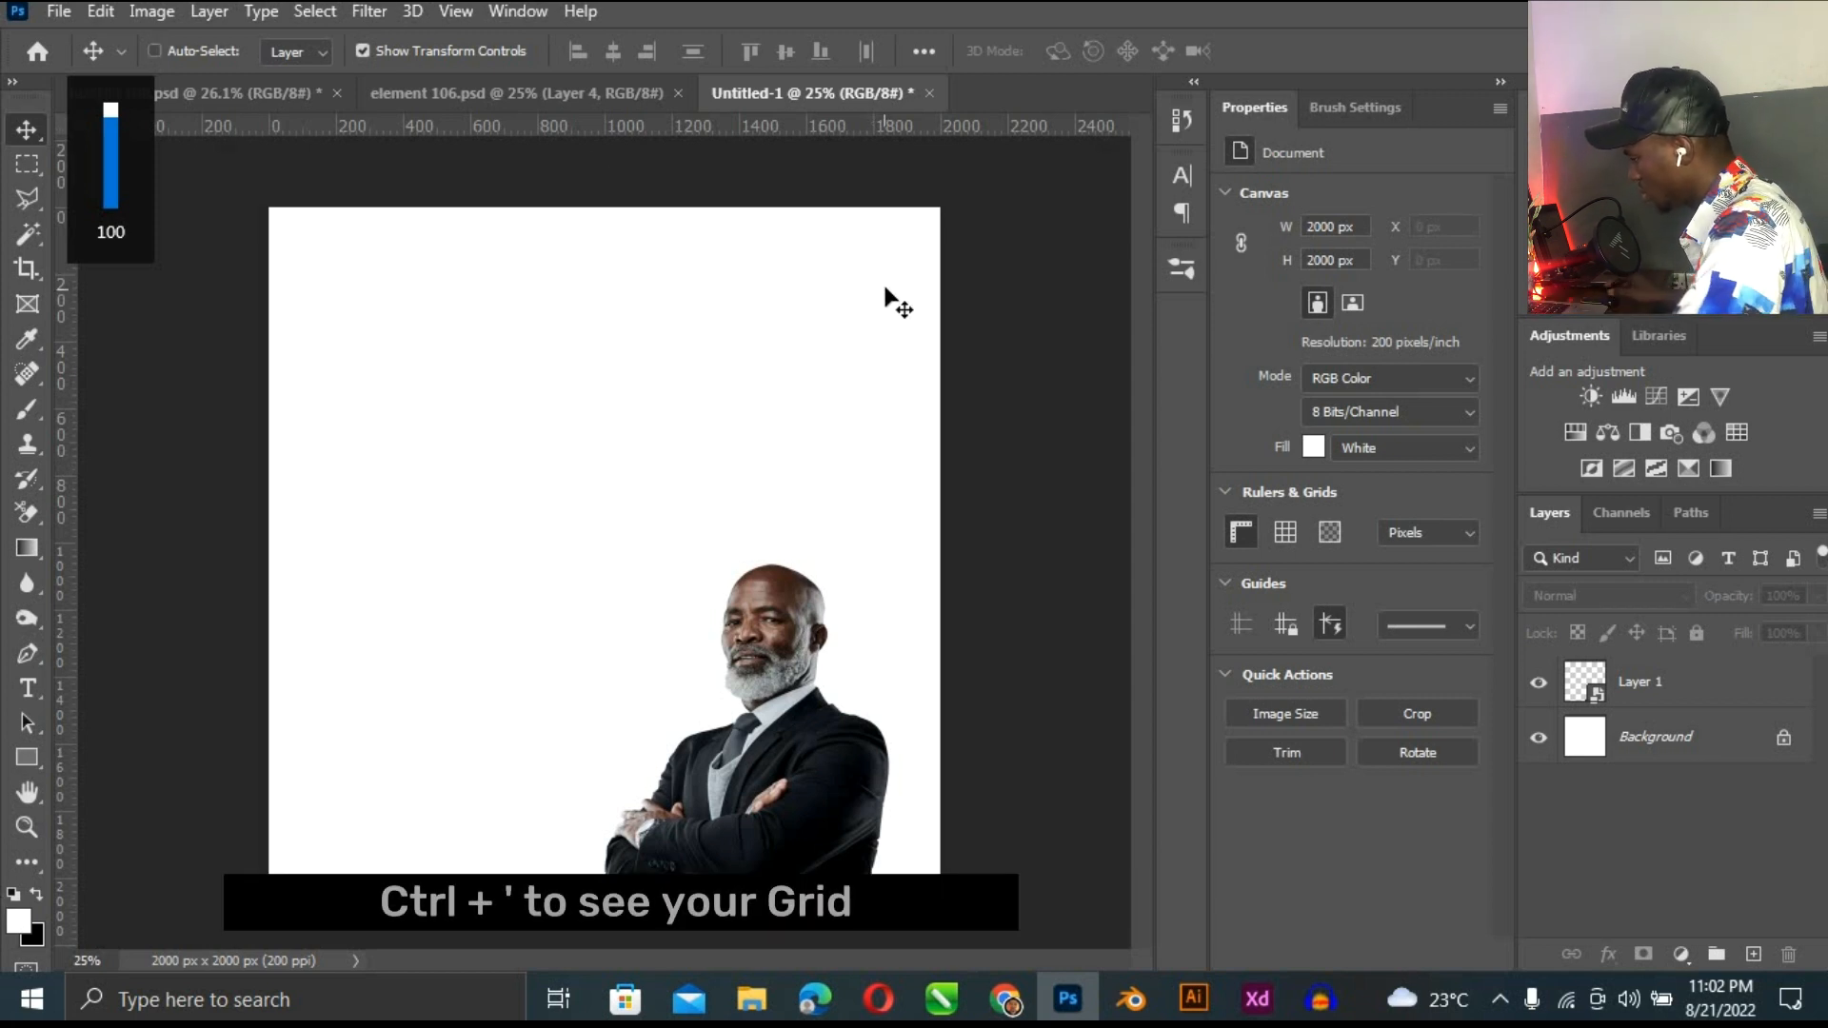
# Show the grid over the canvas and try toggling it off and on in the document properties, leaving it on.
pyautogui.hotkey('ctrl', "'")
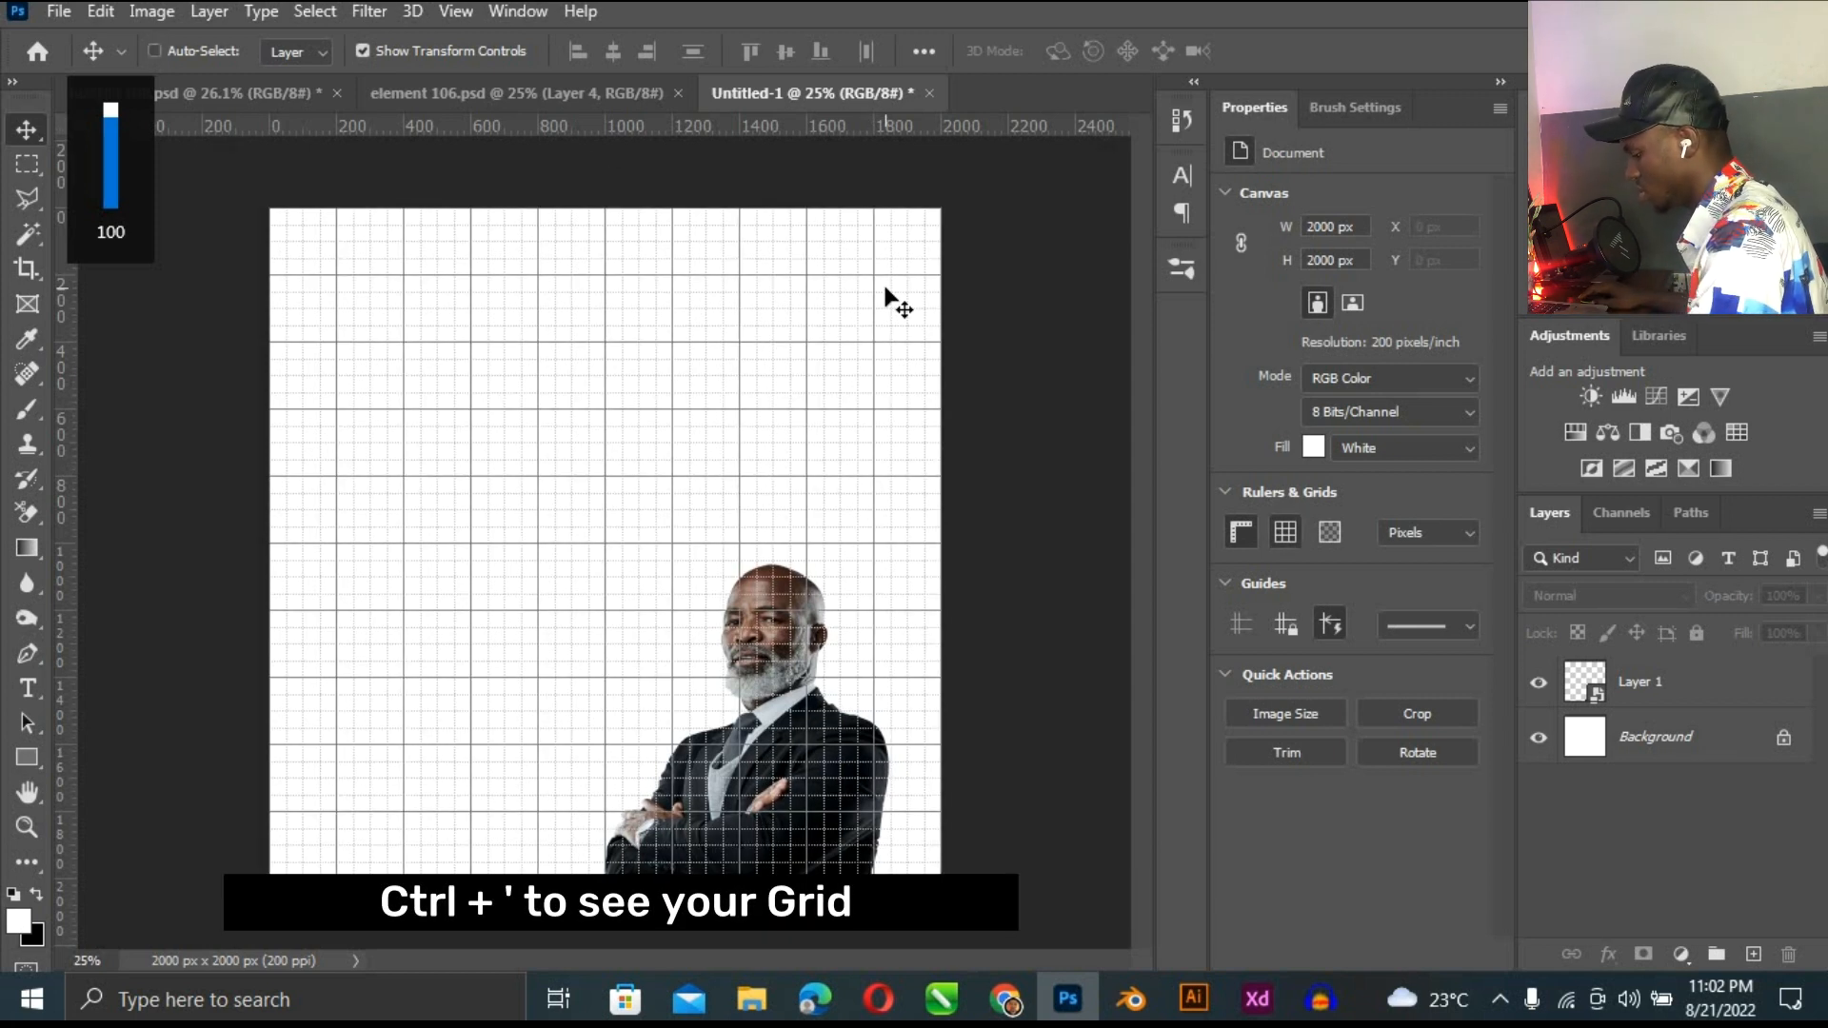
pyautogui.hotkey('ctrl', '+')
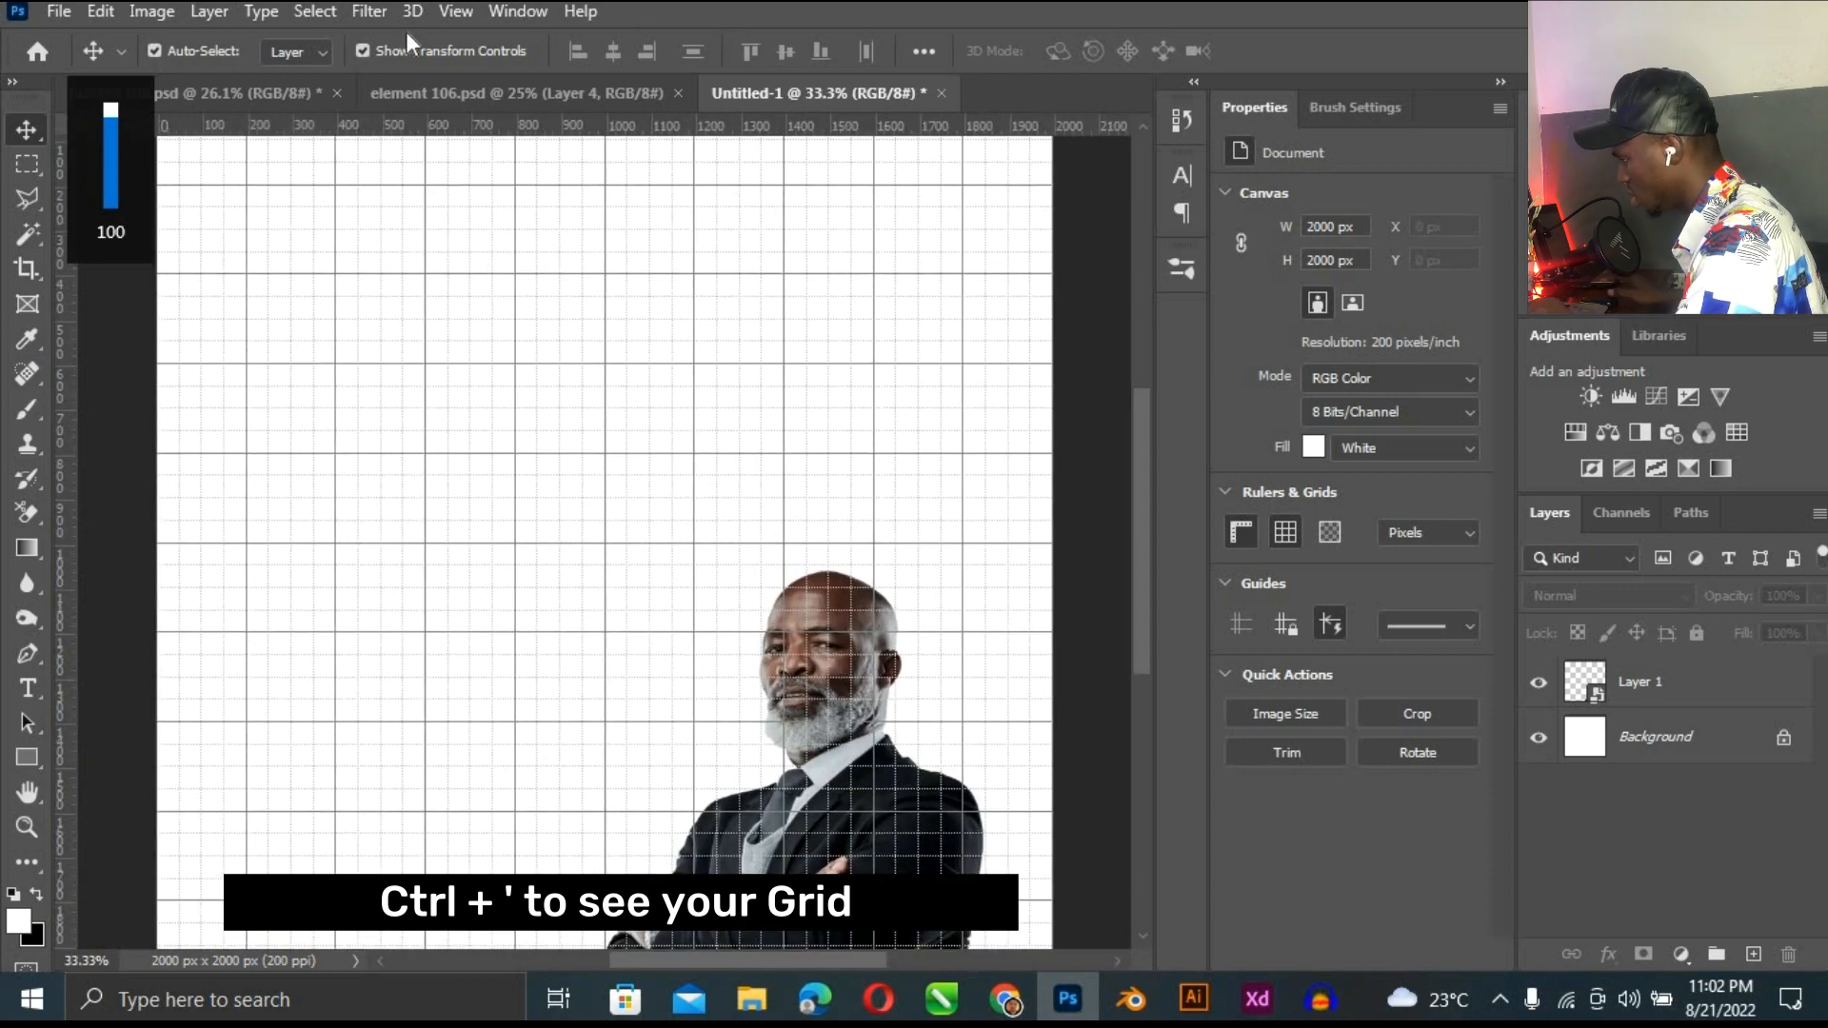
pyautogui.click(1355, 106)
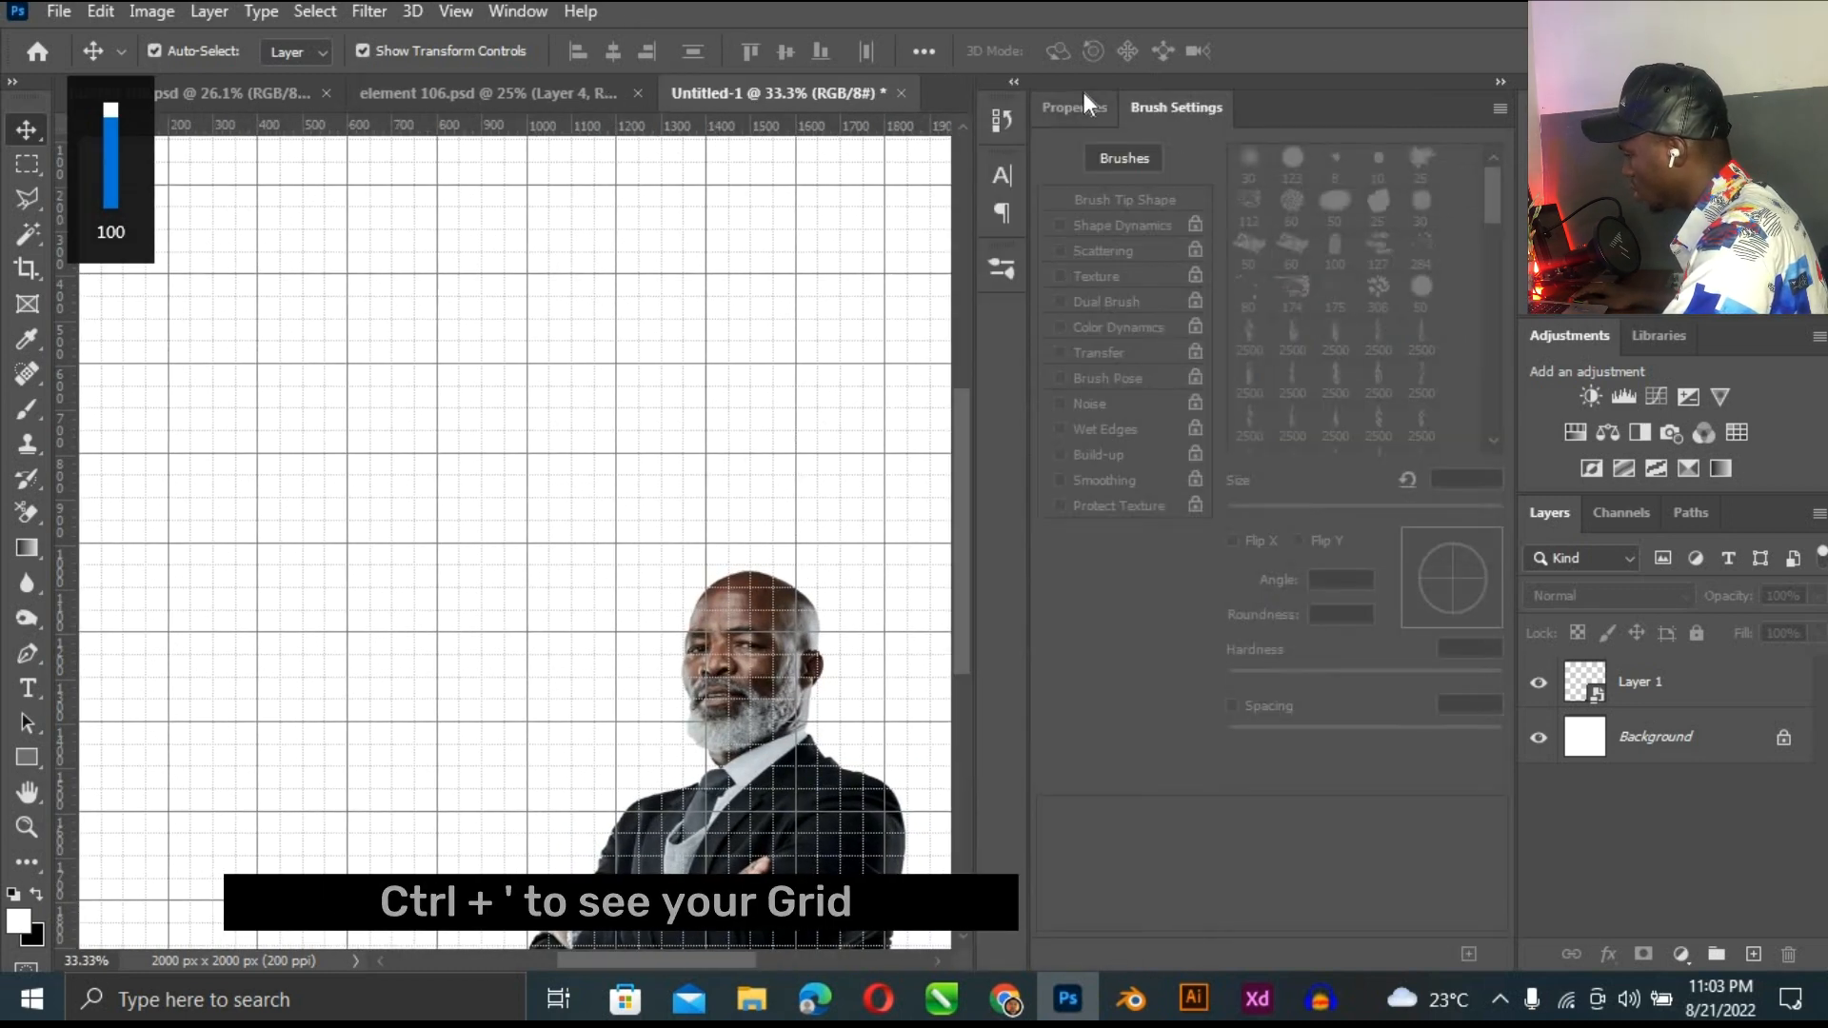
pyautogui.click(1083, 99)
pyautogui.click(1102, 532)
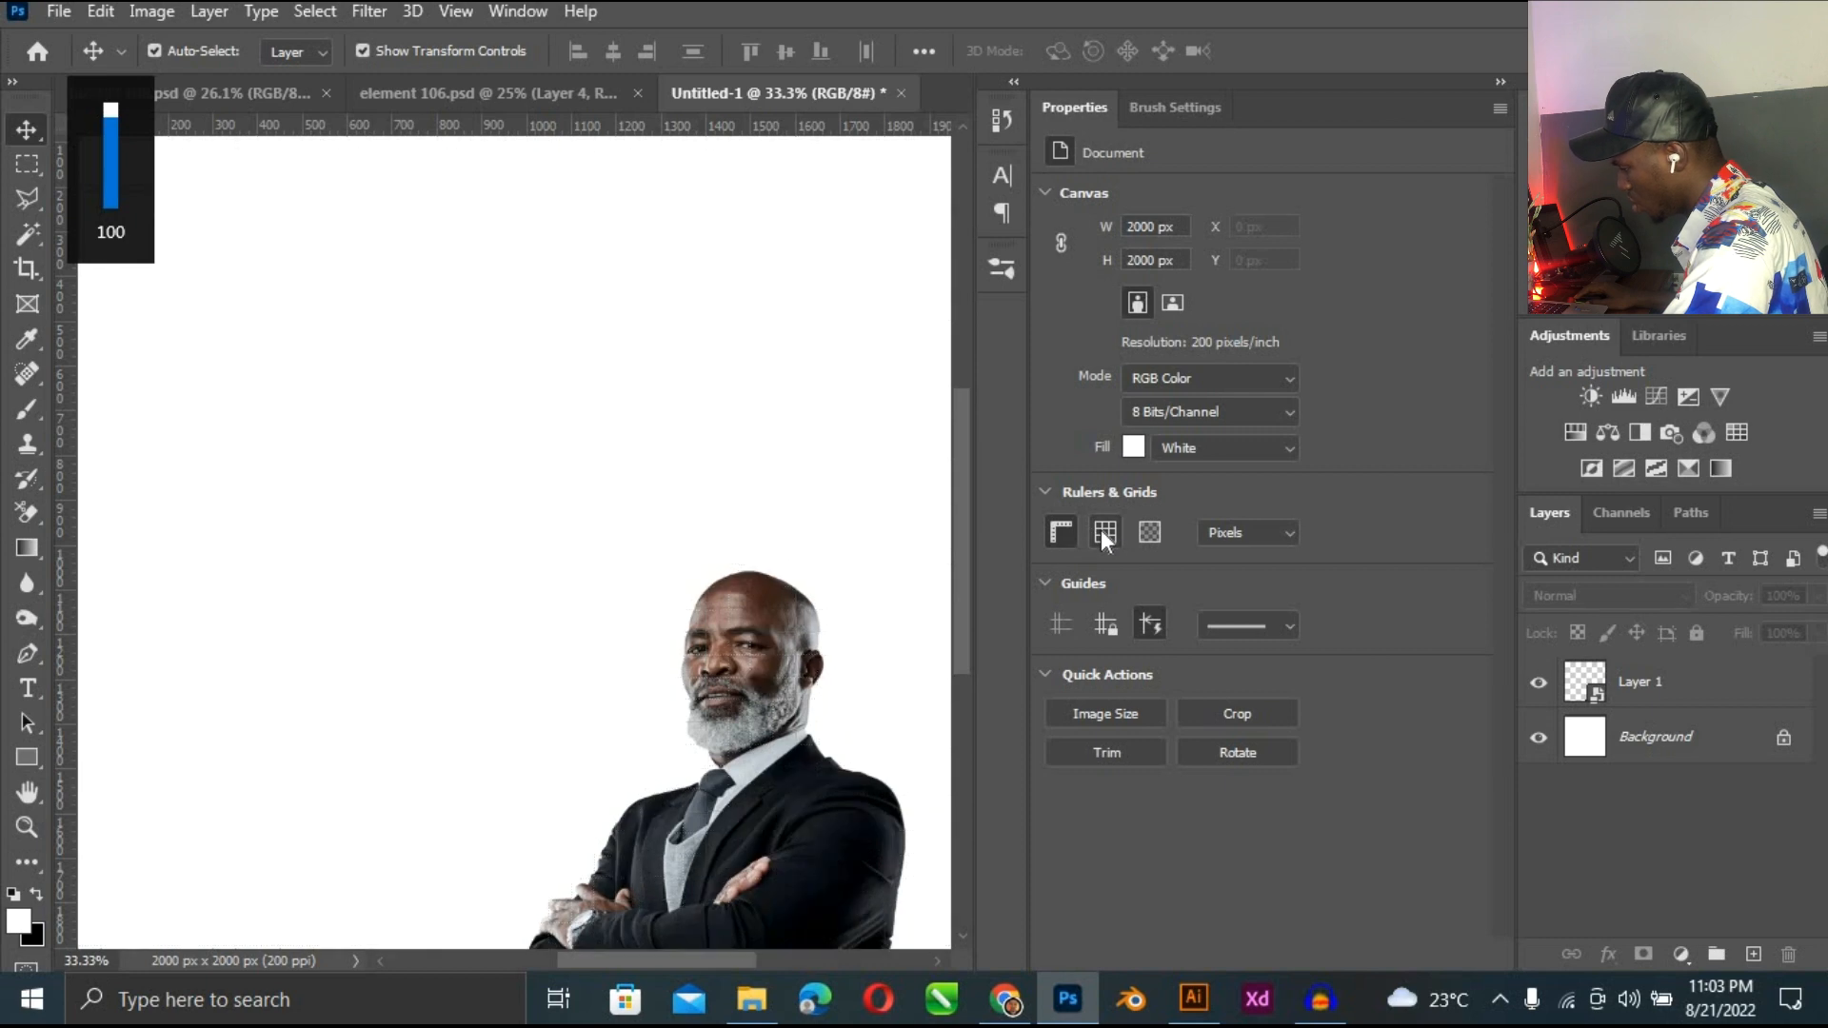
pyautogui.click(1103, 533)
pyautogui.click(1101, 531)
pyautogui.click(1099, 530)
pyautogui.hotkey('ctrl', '-')
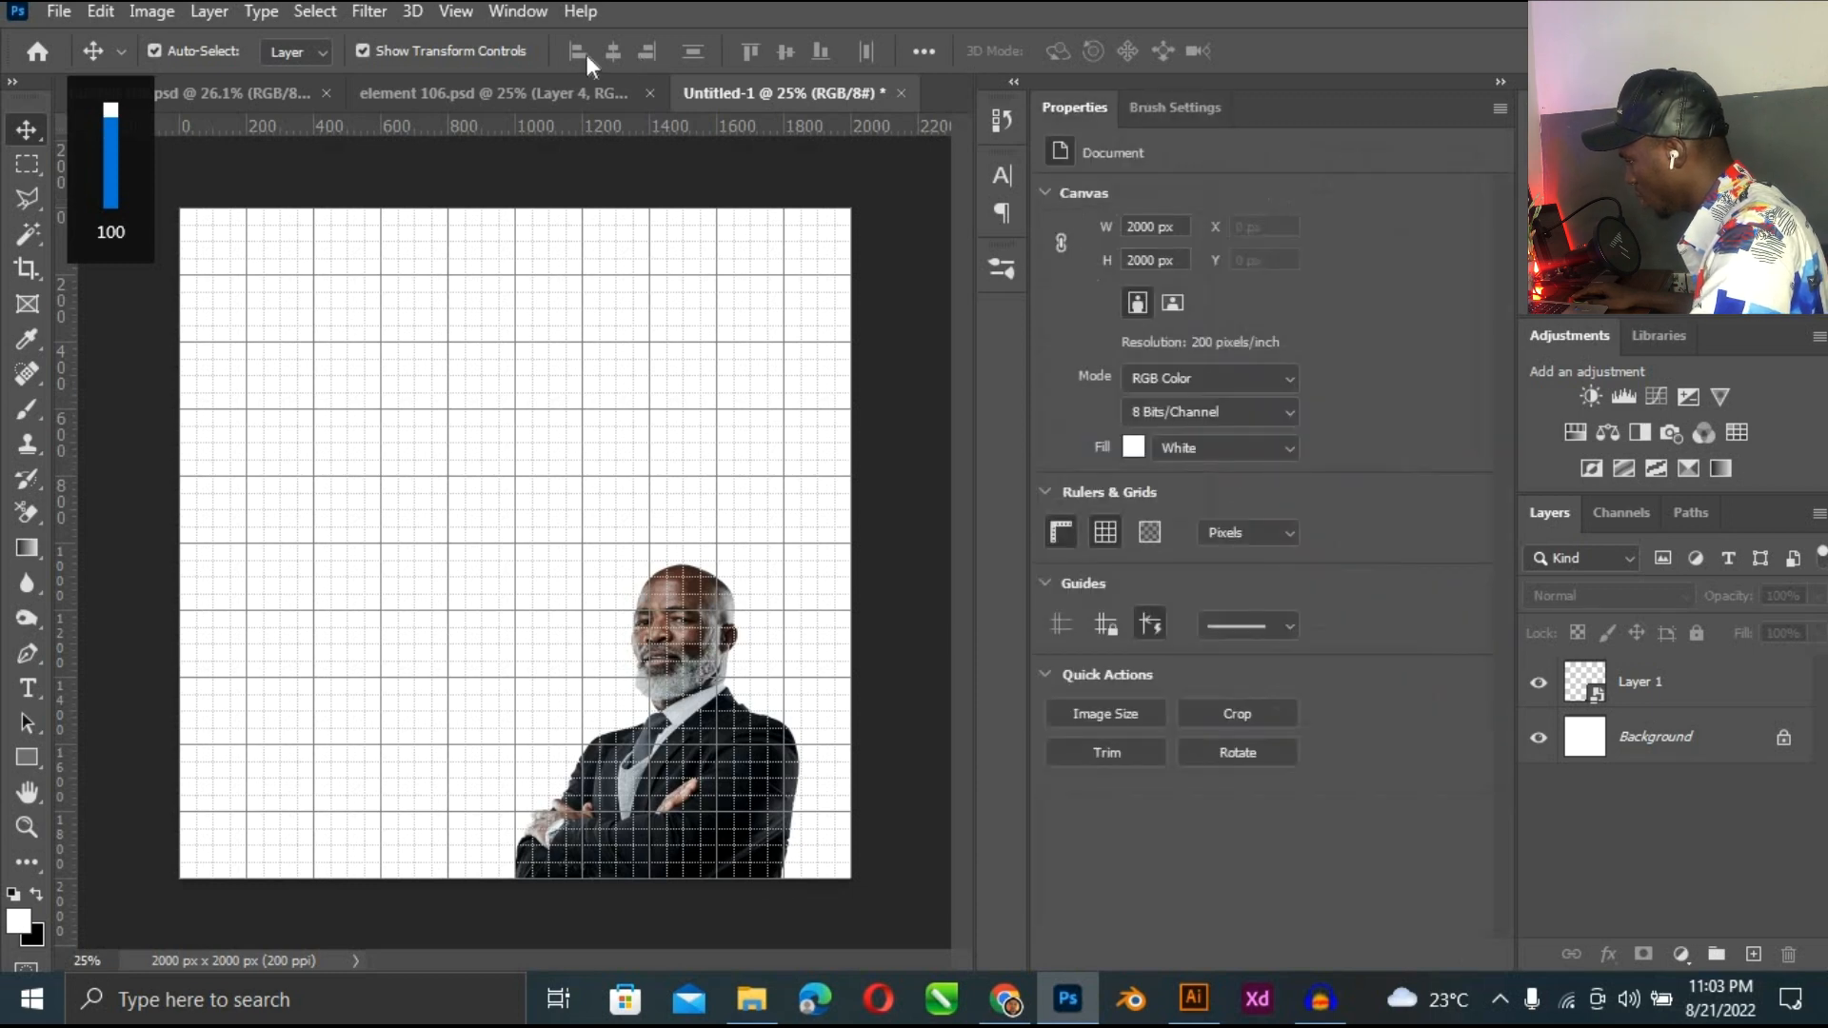
# Hide and restore the document properties display, narrow it to free canvas space, and toggle the grid off and on.
pyautogui.hotkey('alt', 'w')
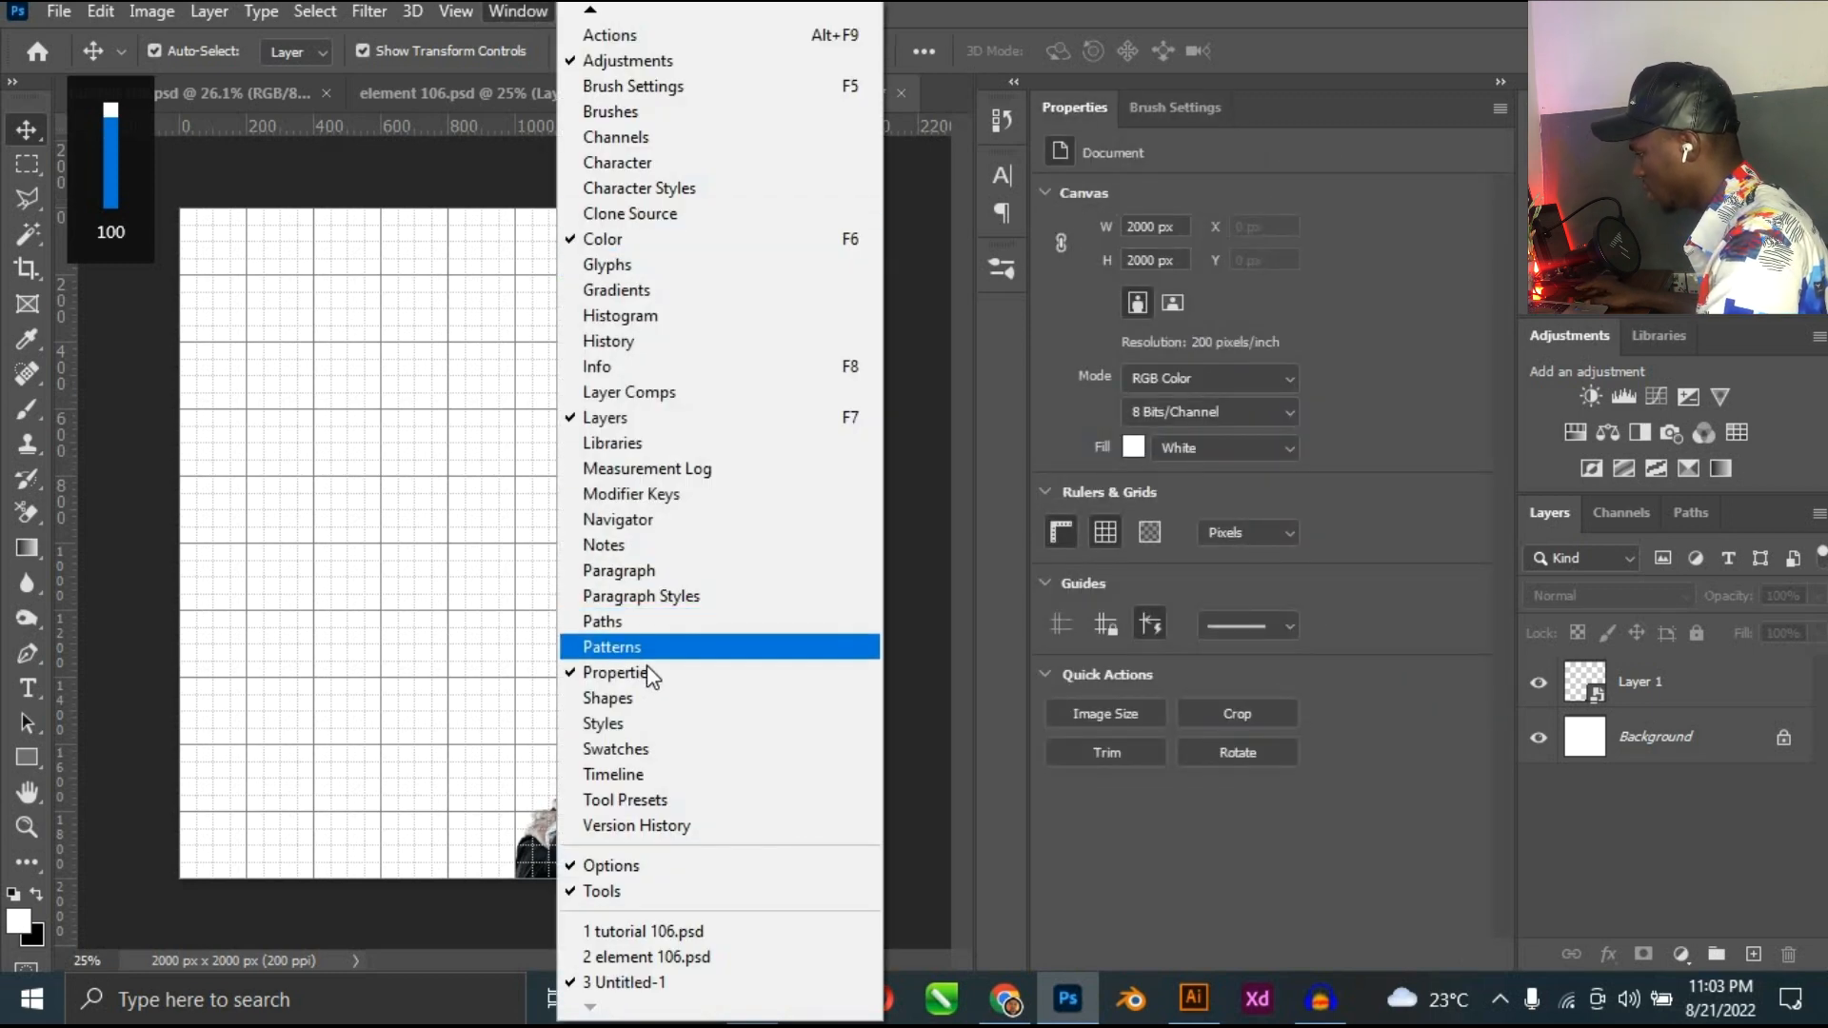
pyautogui.click(642, 666)
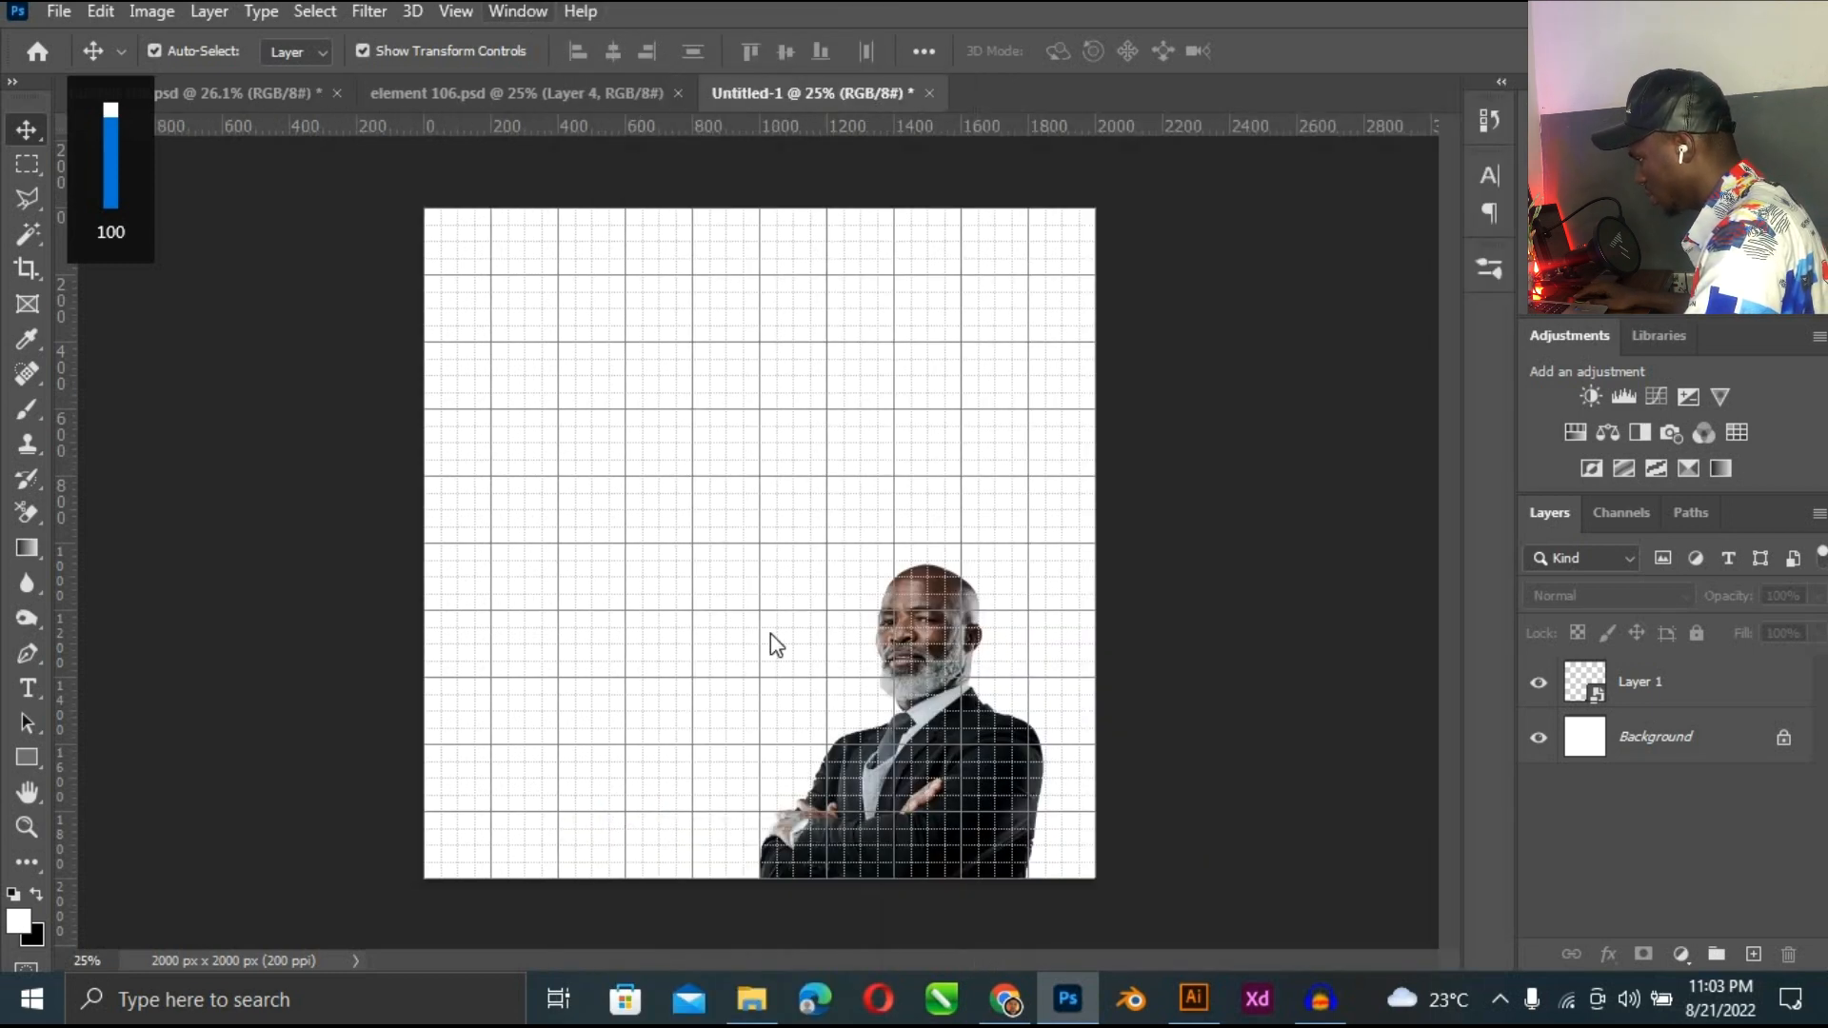
pyautogui.hotkey('alt', 'w')
pyautogui.click(698, 676)
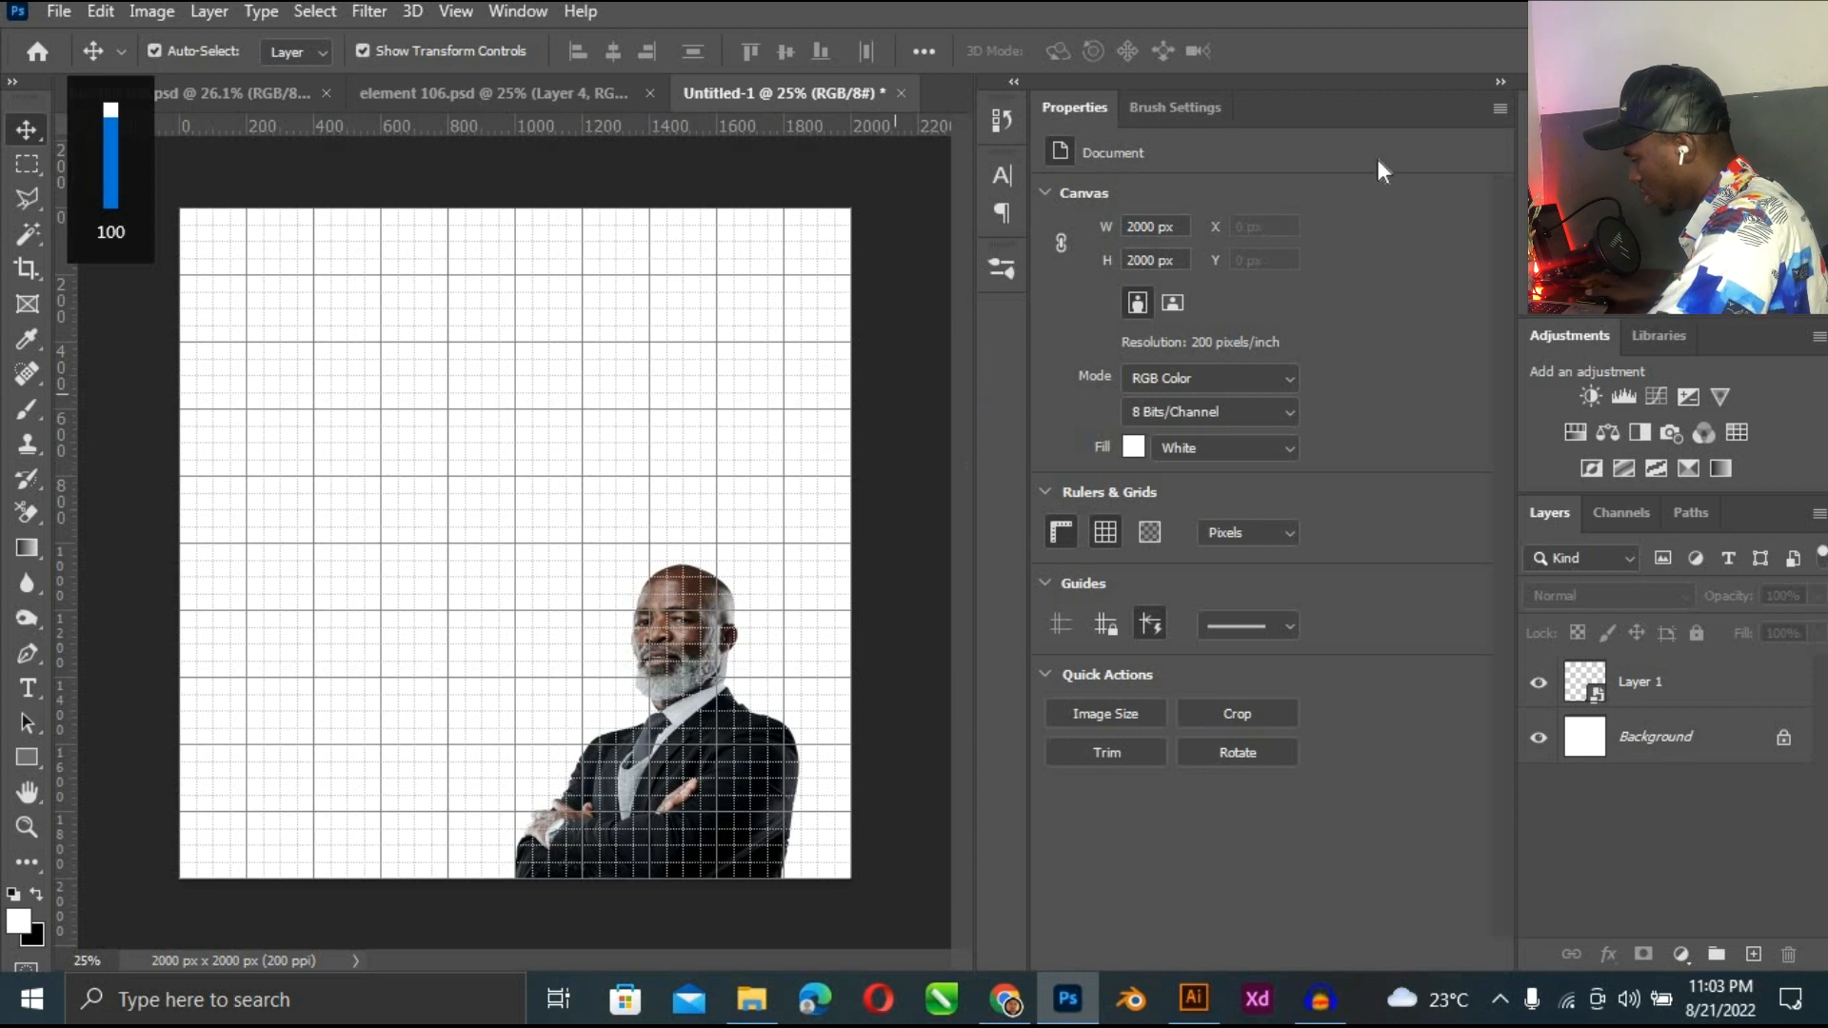
pyautogui.moveTo(1024, 386); pyautogui.dragTo(1221, 392)
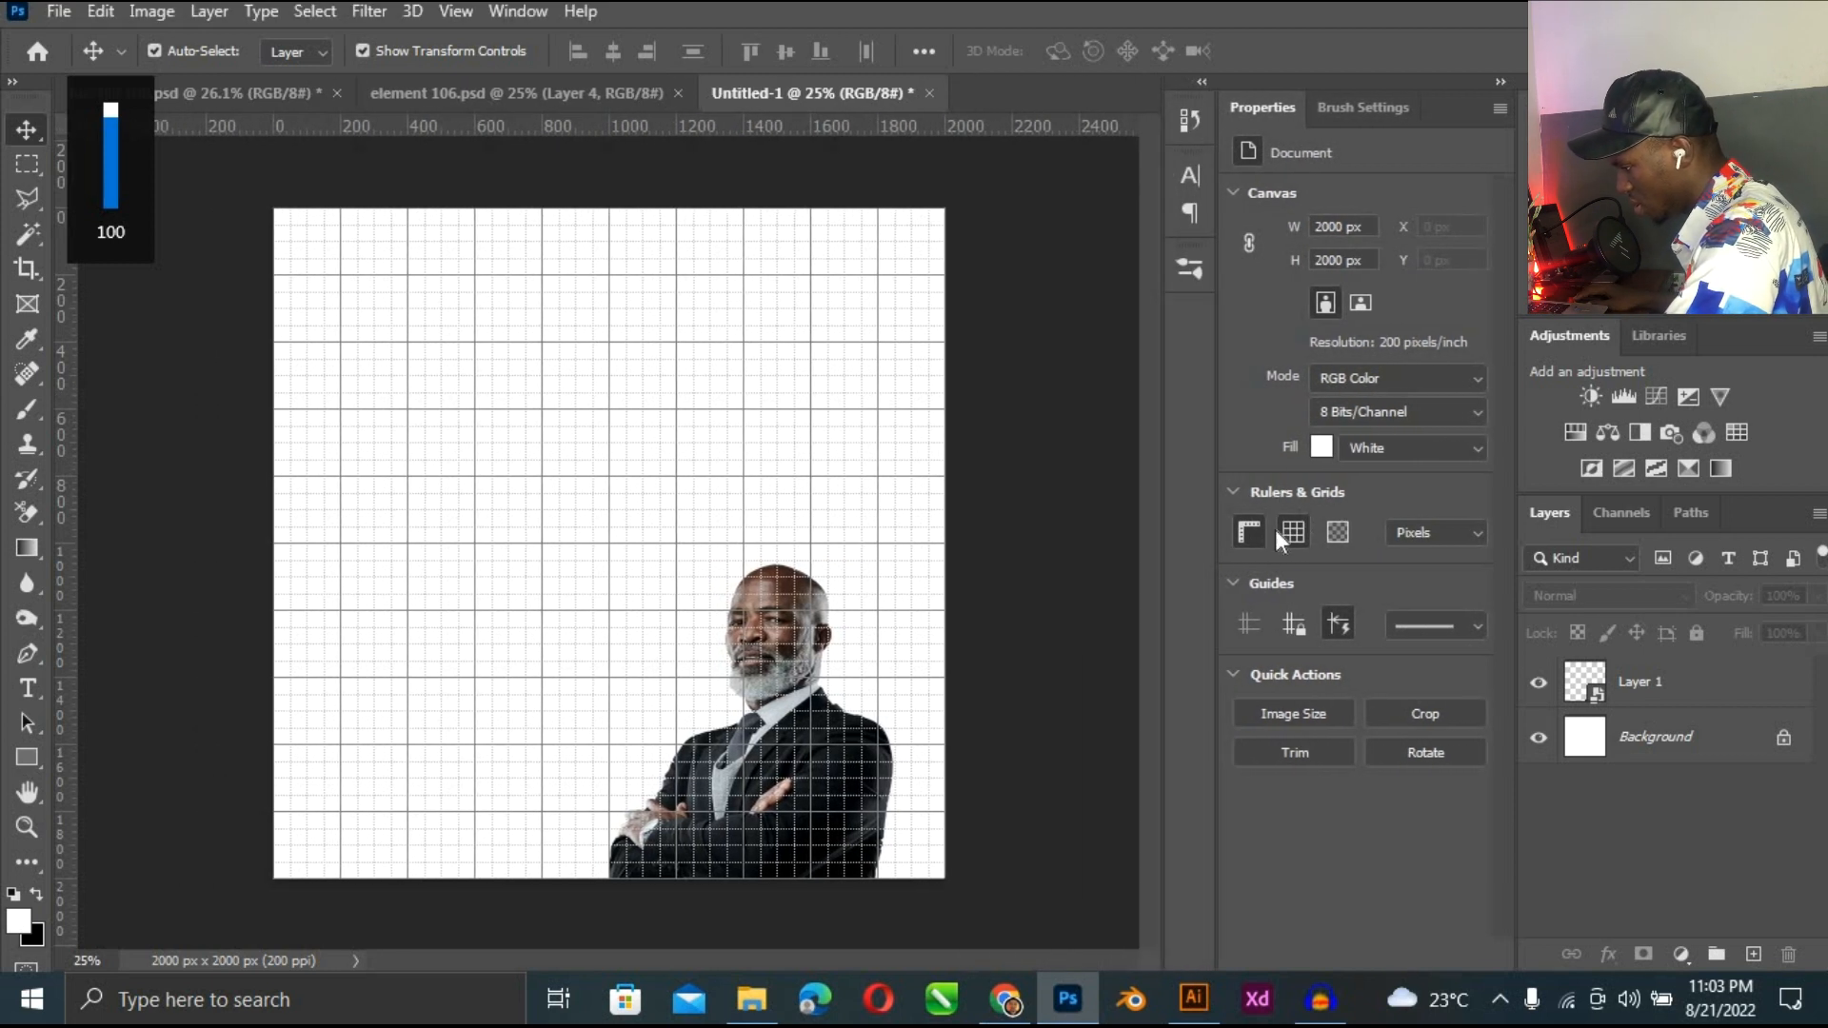
pyautogui.click(1294, 532)
pyautogui.hotkey('ctrl', "'")
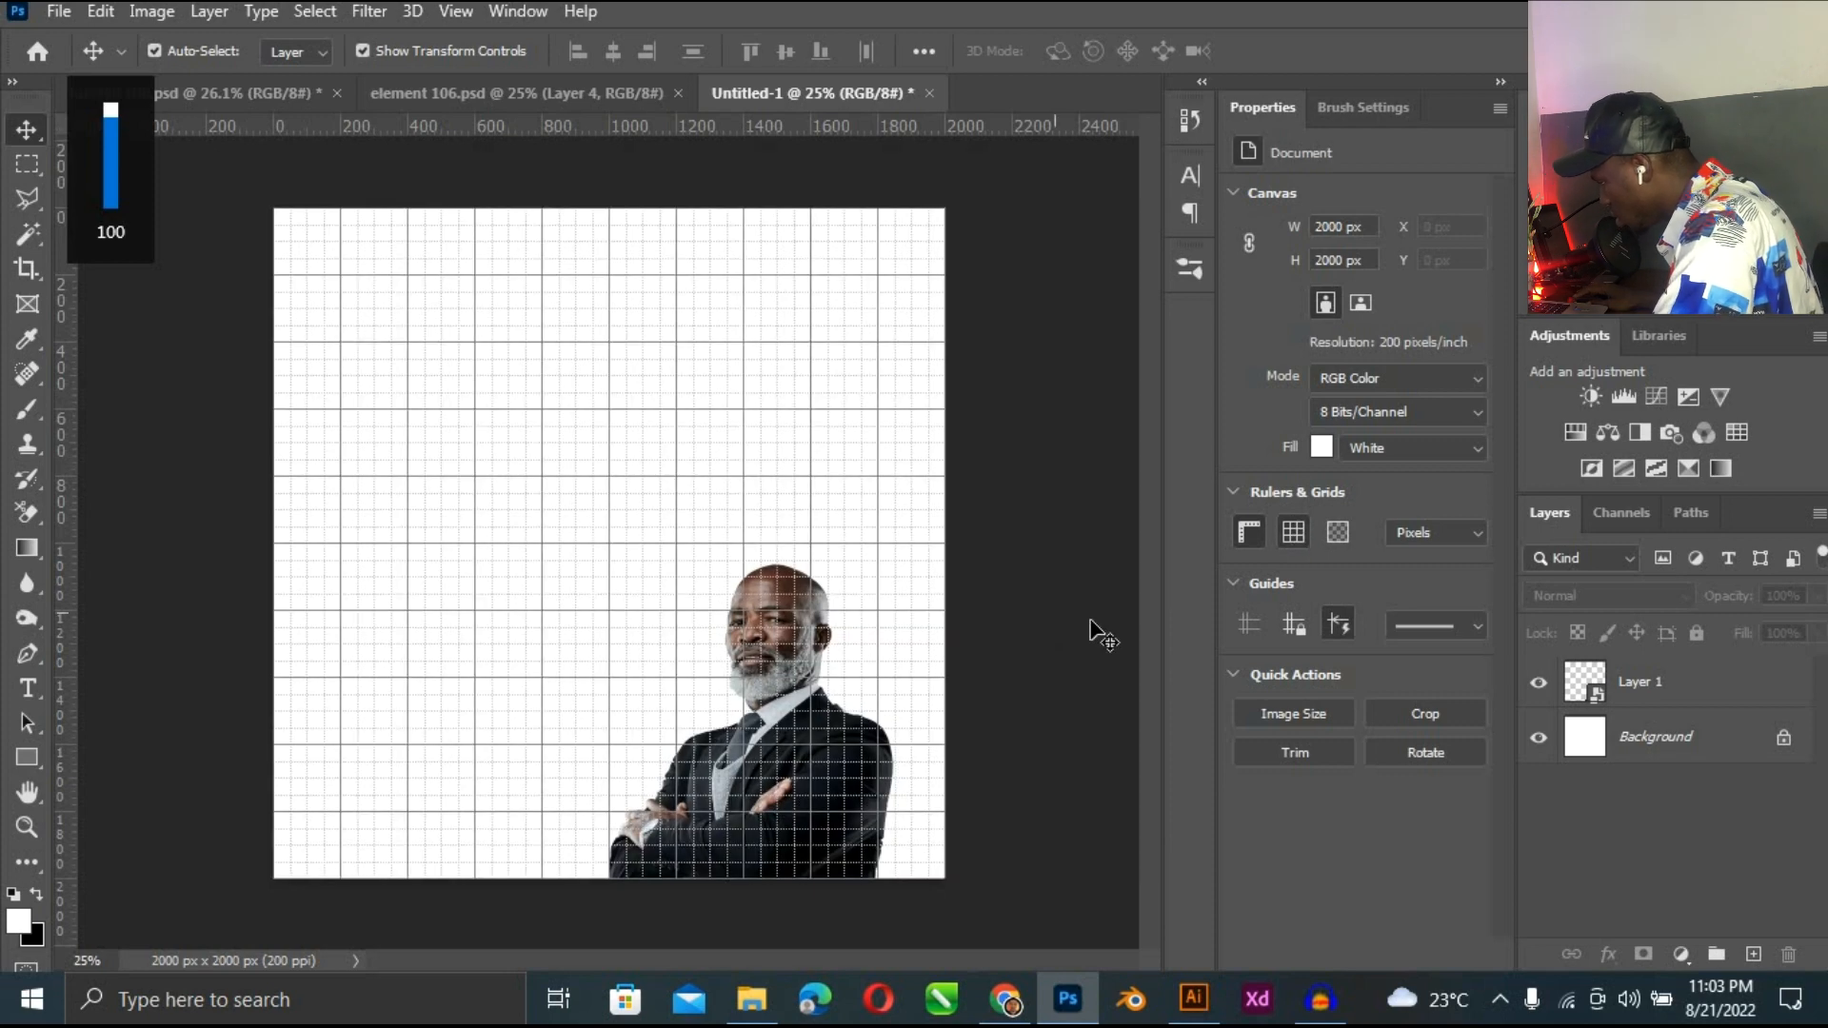
# Place vertical margin guides at 1900 px and 100 px, using the grid for alignment.
pyautogui.hotkey('ctrl', '=')
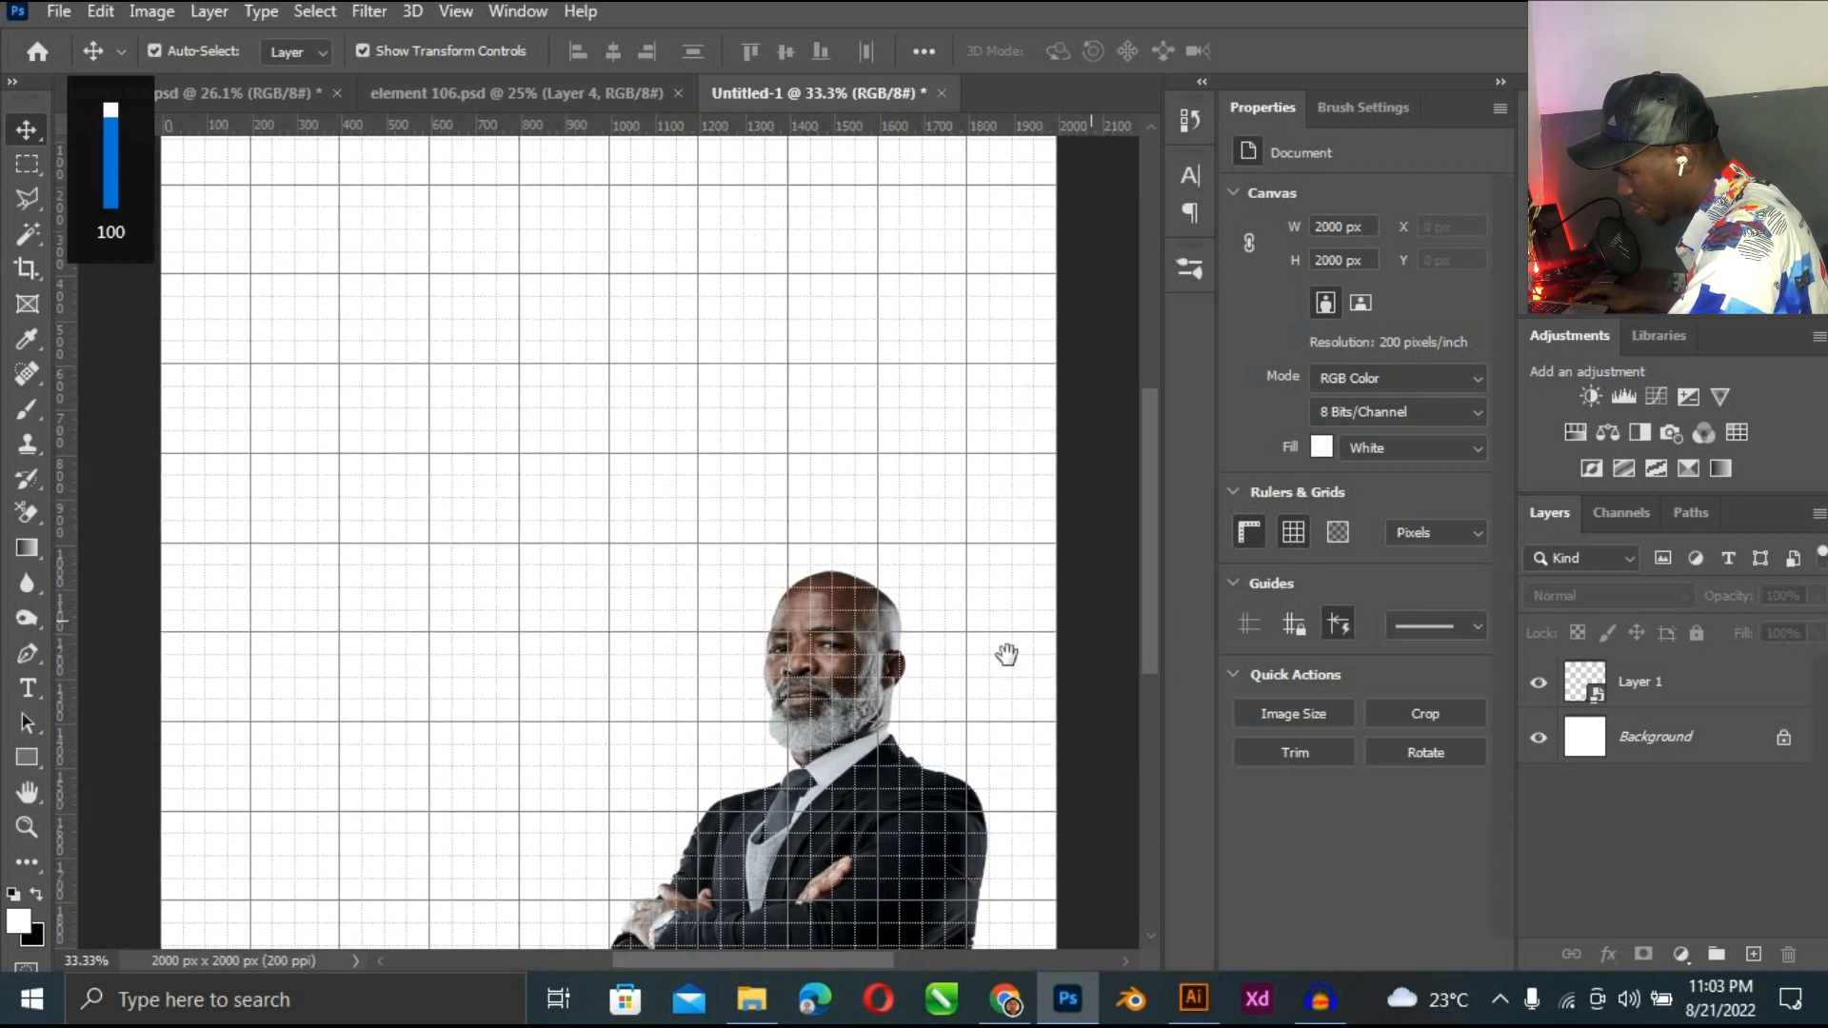
pyautogui.moveTo(856, 562); pyautogui.dragTo(515, 261)
pyautogui.hotkey('ctrl', '=')
pyautogui.moveTo(65, 632); pyautogui.dragTo(889, 657)
pyautogui.moveTo(329, 451); pyautogui.dragTo(882, 563)
pyautogui.moveTo(65, 596); pyautogui.dragTo(193, 580)
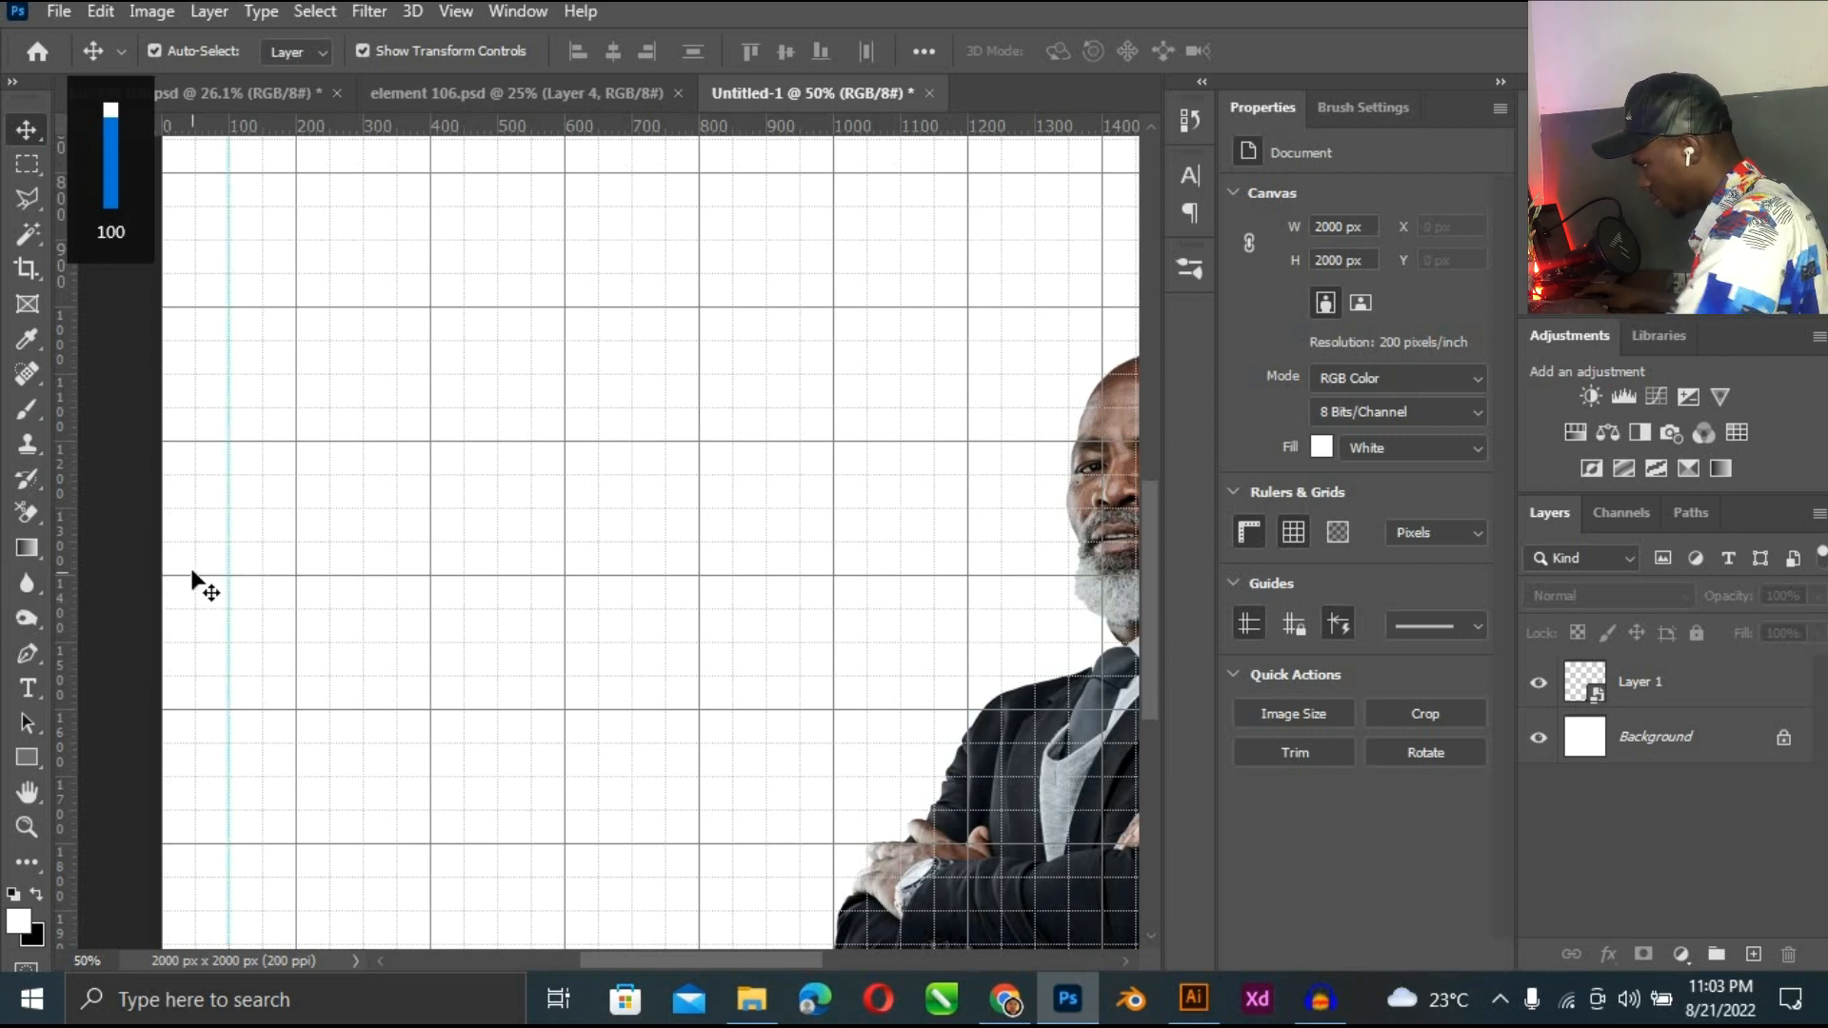
pyautogui.hotkey('ctrl', '-')
pyautogui.hotkey('ctrl', '-')
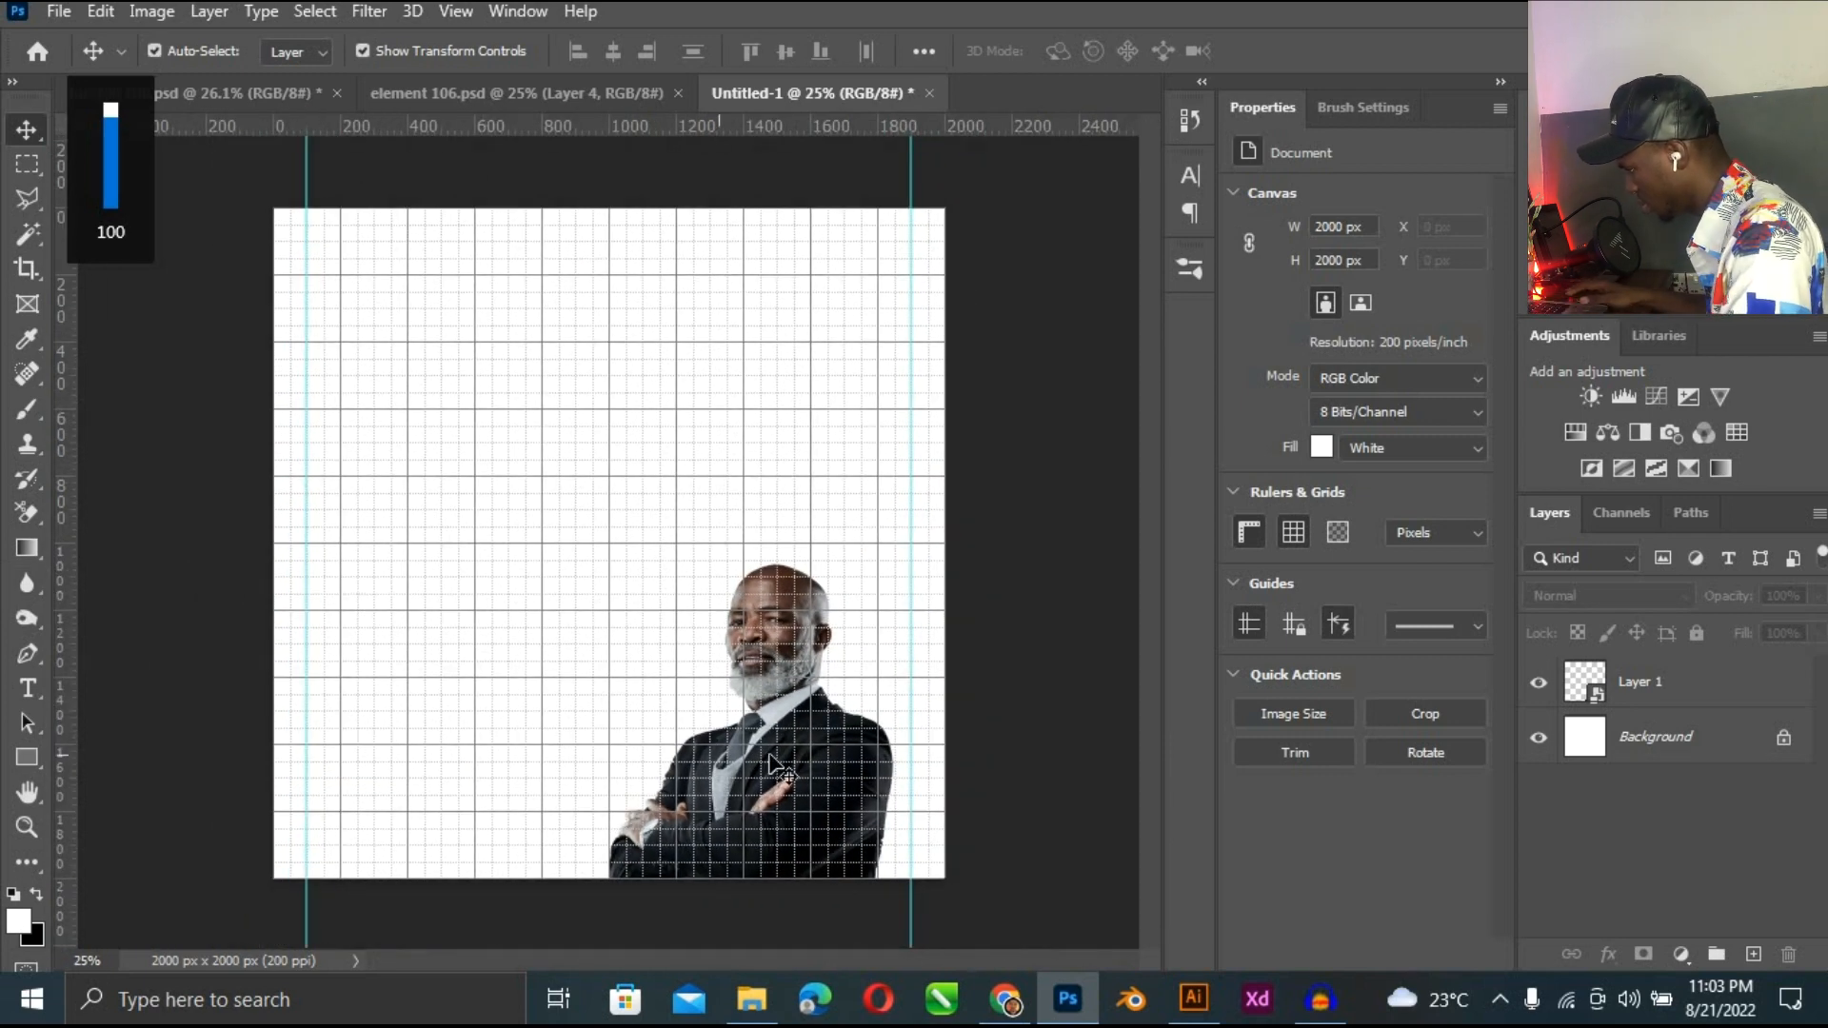
# Scale the man's portrait up proportionally to about 1067 by 1224 px, keeping it at the canvas's lower edge.
pyautogui.click(773, 761)
pyautogui.moveTo(929, 489); pyautogui.dragTo(945, 450)
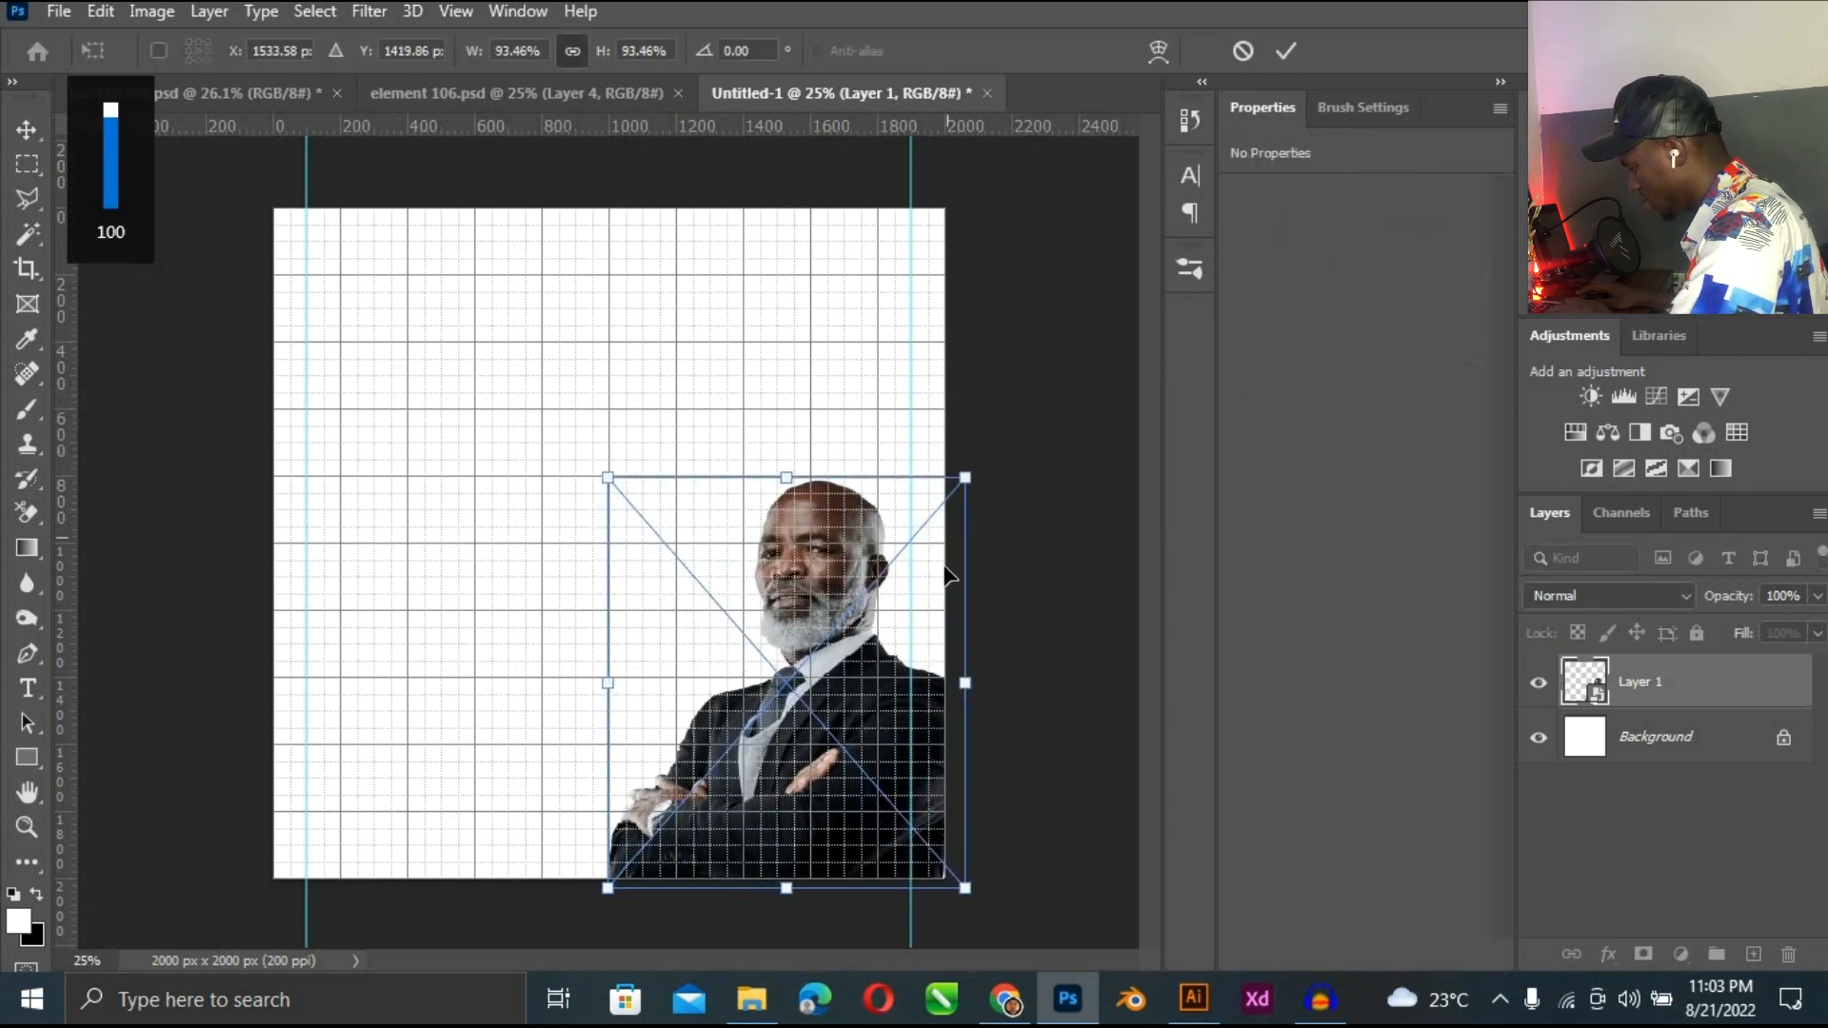
pyautogui.click(1060, 565)
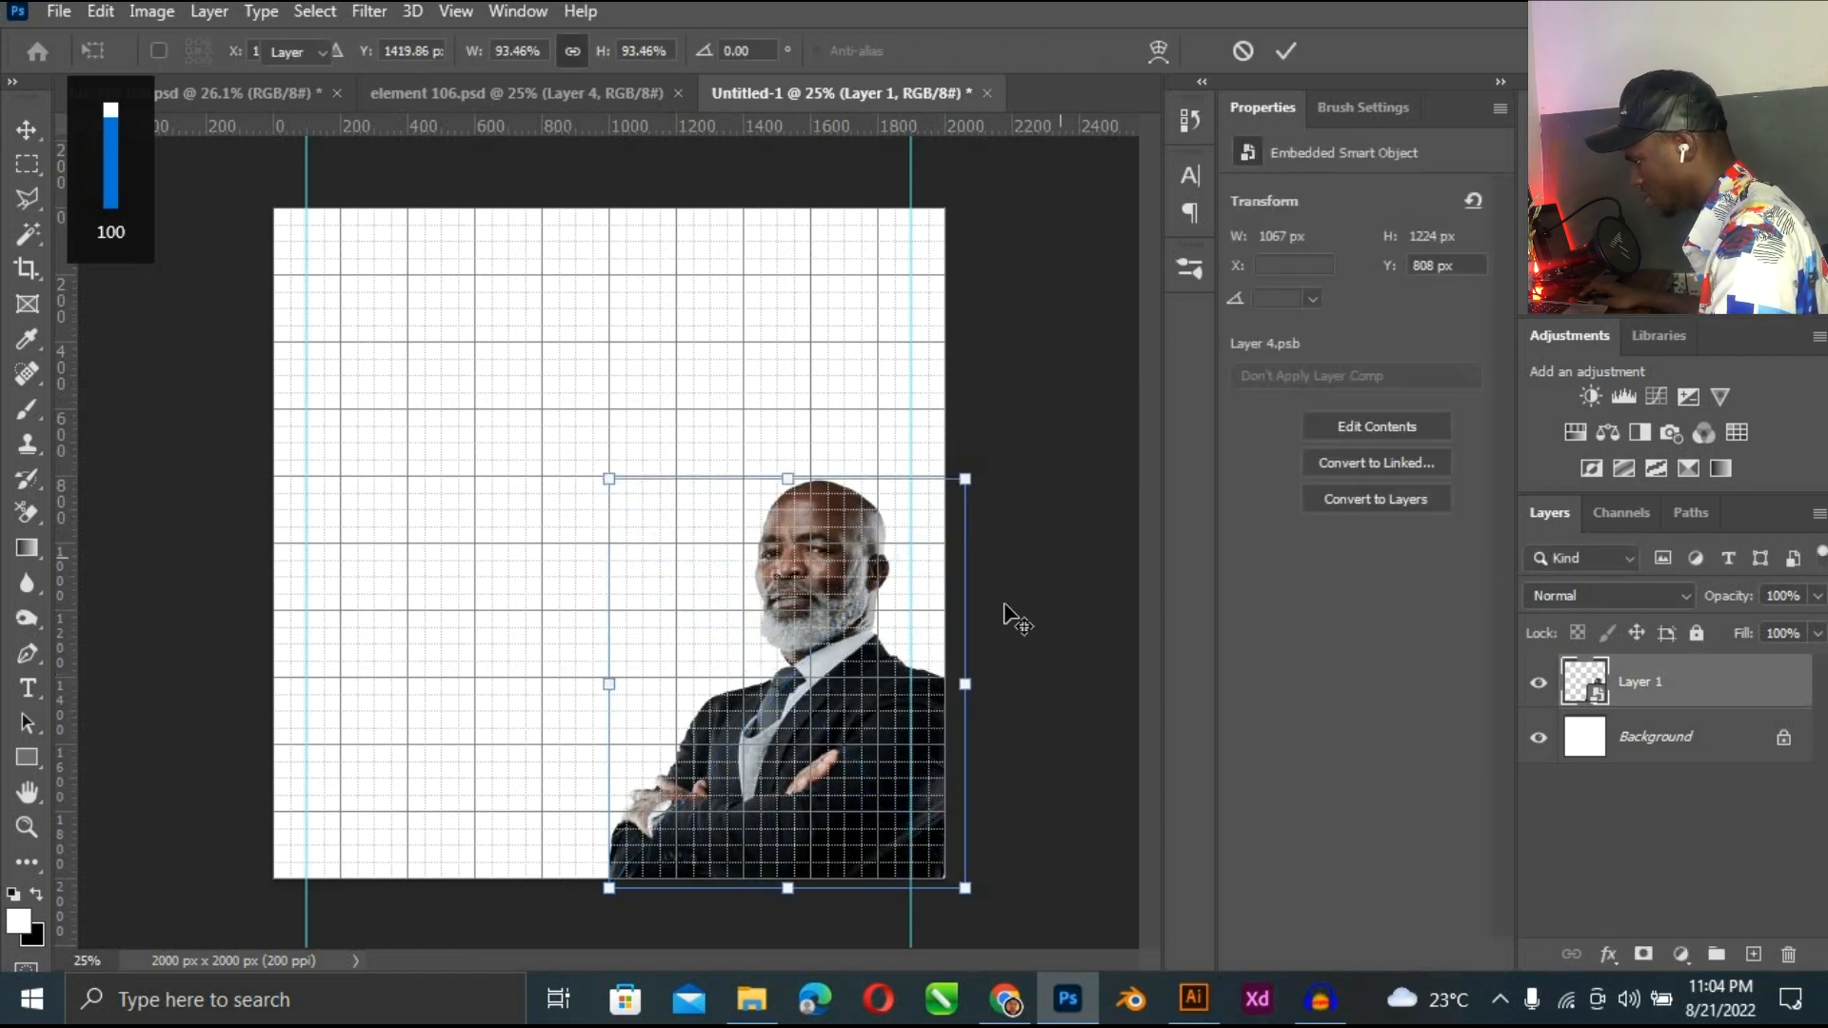
pyautogui.click(1002, 605)
# Shift the portrait horizontally to X 944 px so its shoulder fits within the canvas's right edge.
pyautogui.hotkey('ctrl', '+')
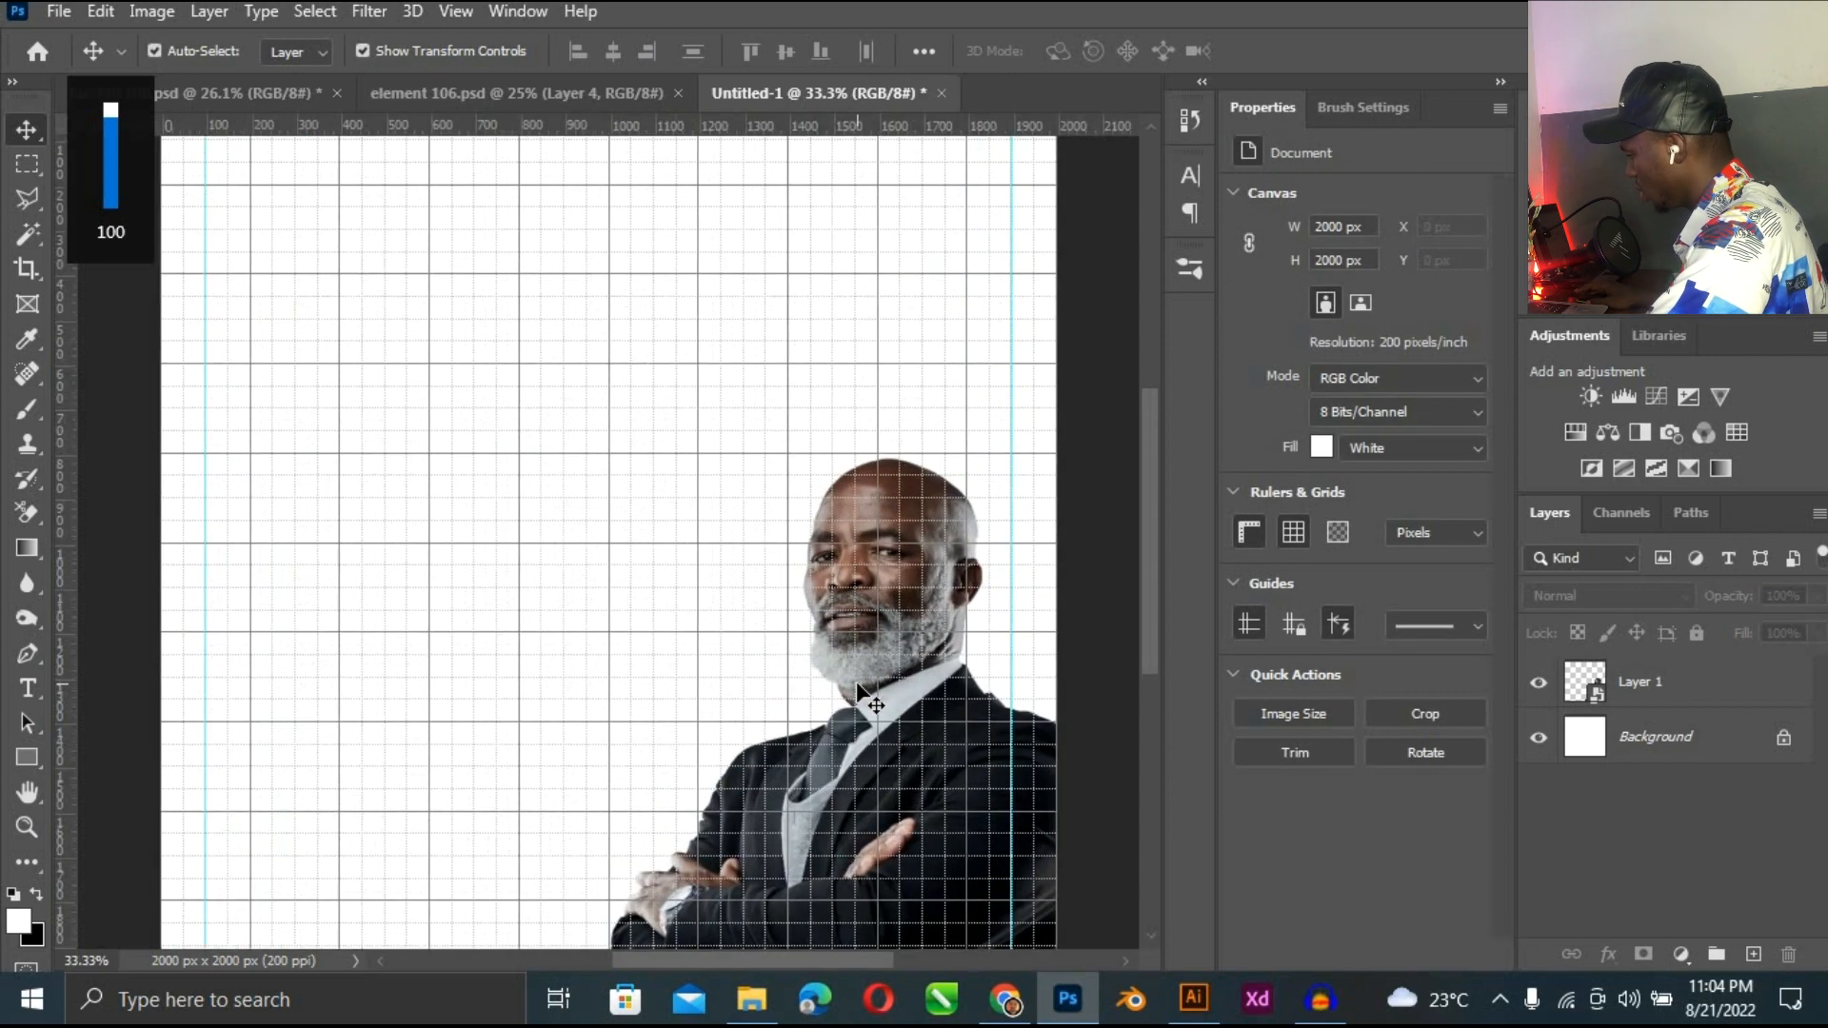
pyautogui.moveTo(971, 757); pyautogui.dragTo(952, 683)
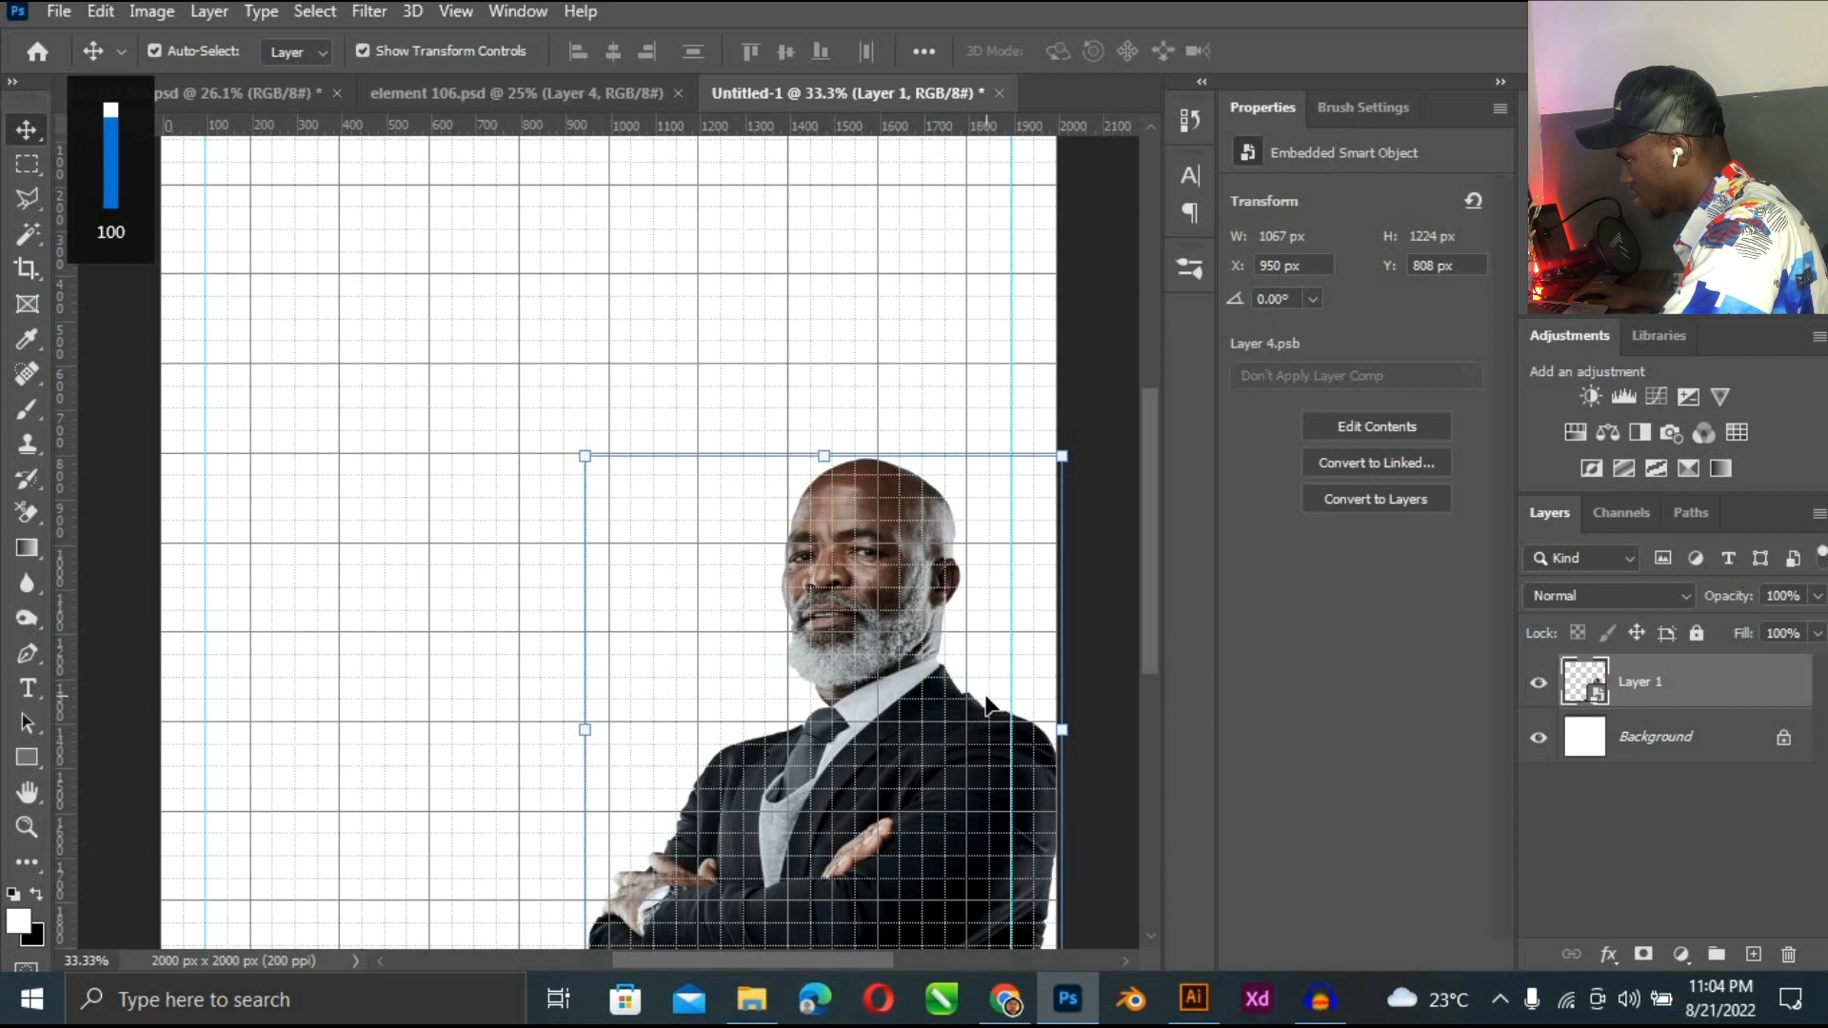
pyautogui.press('Left')
pyautogui.press('Left')
pyautogui.press('Left')
pyautogui.press('Left')
pyautogui.press('Left')
pyautogui.press('Left')
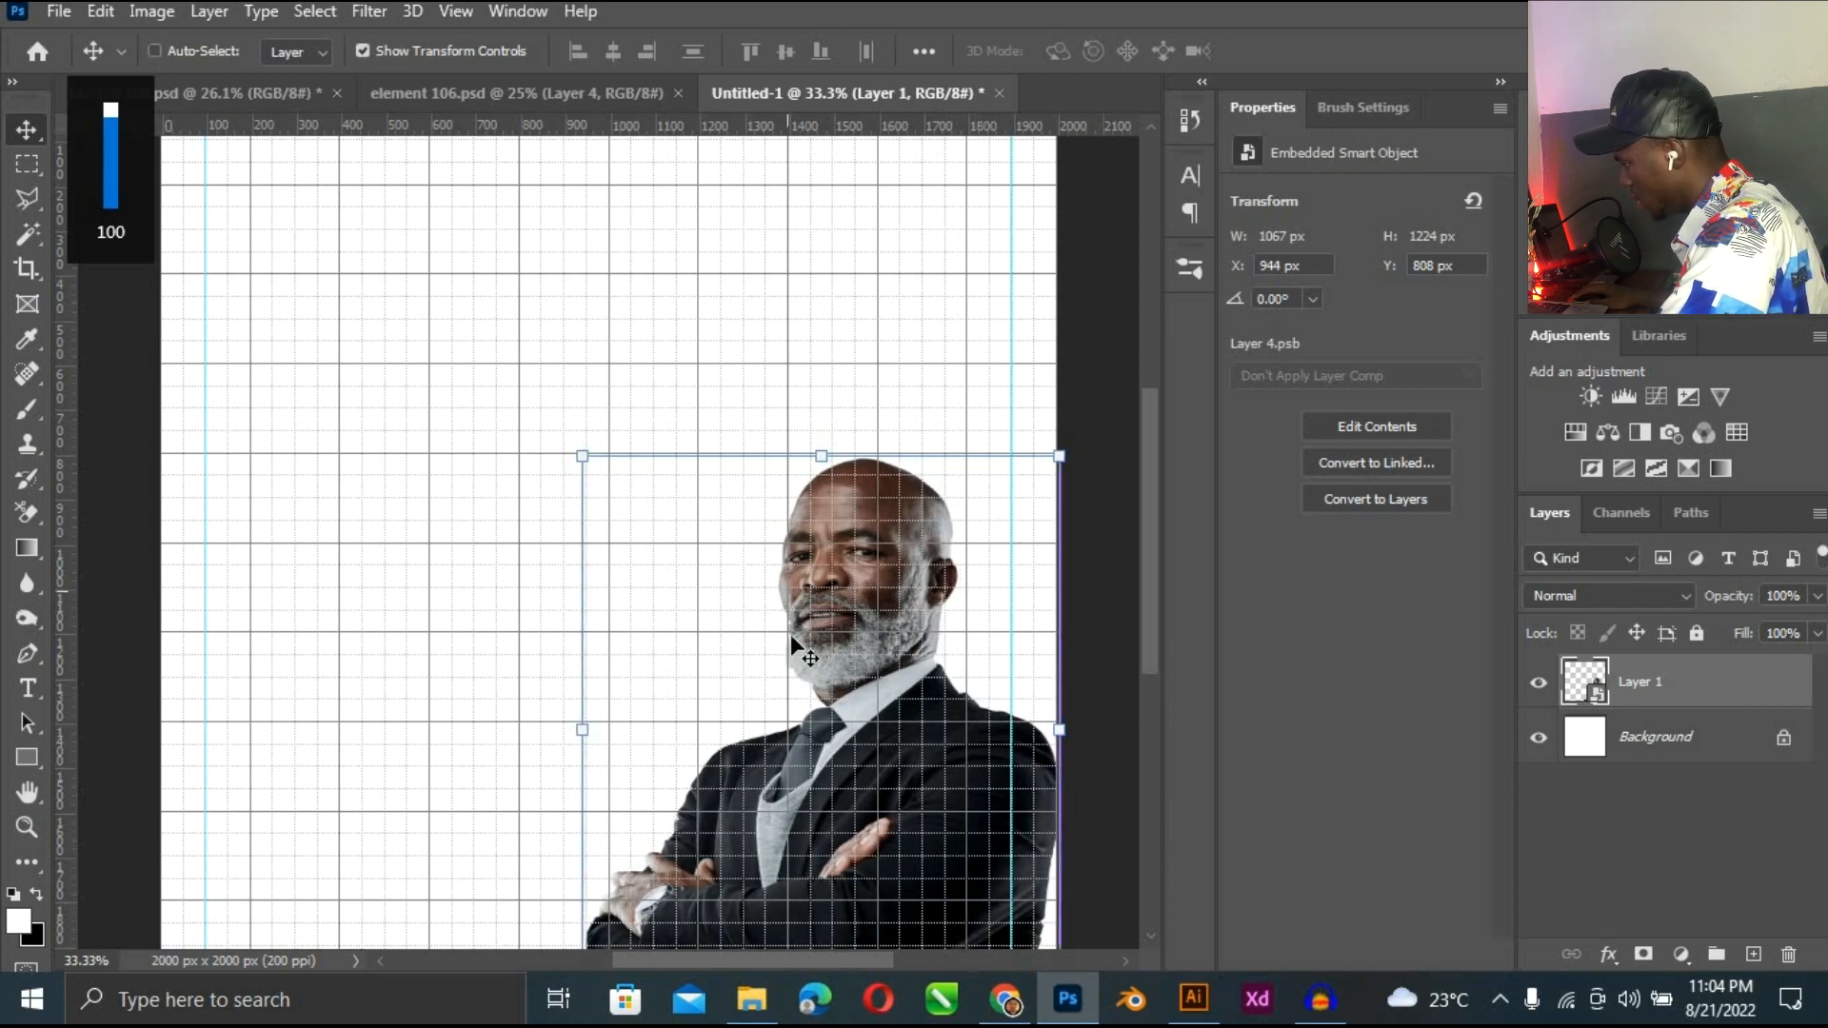
pyautogui.hotkey('ctrl', '0')
pyautogui.click(994, 451)
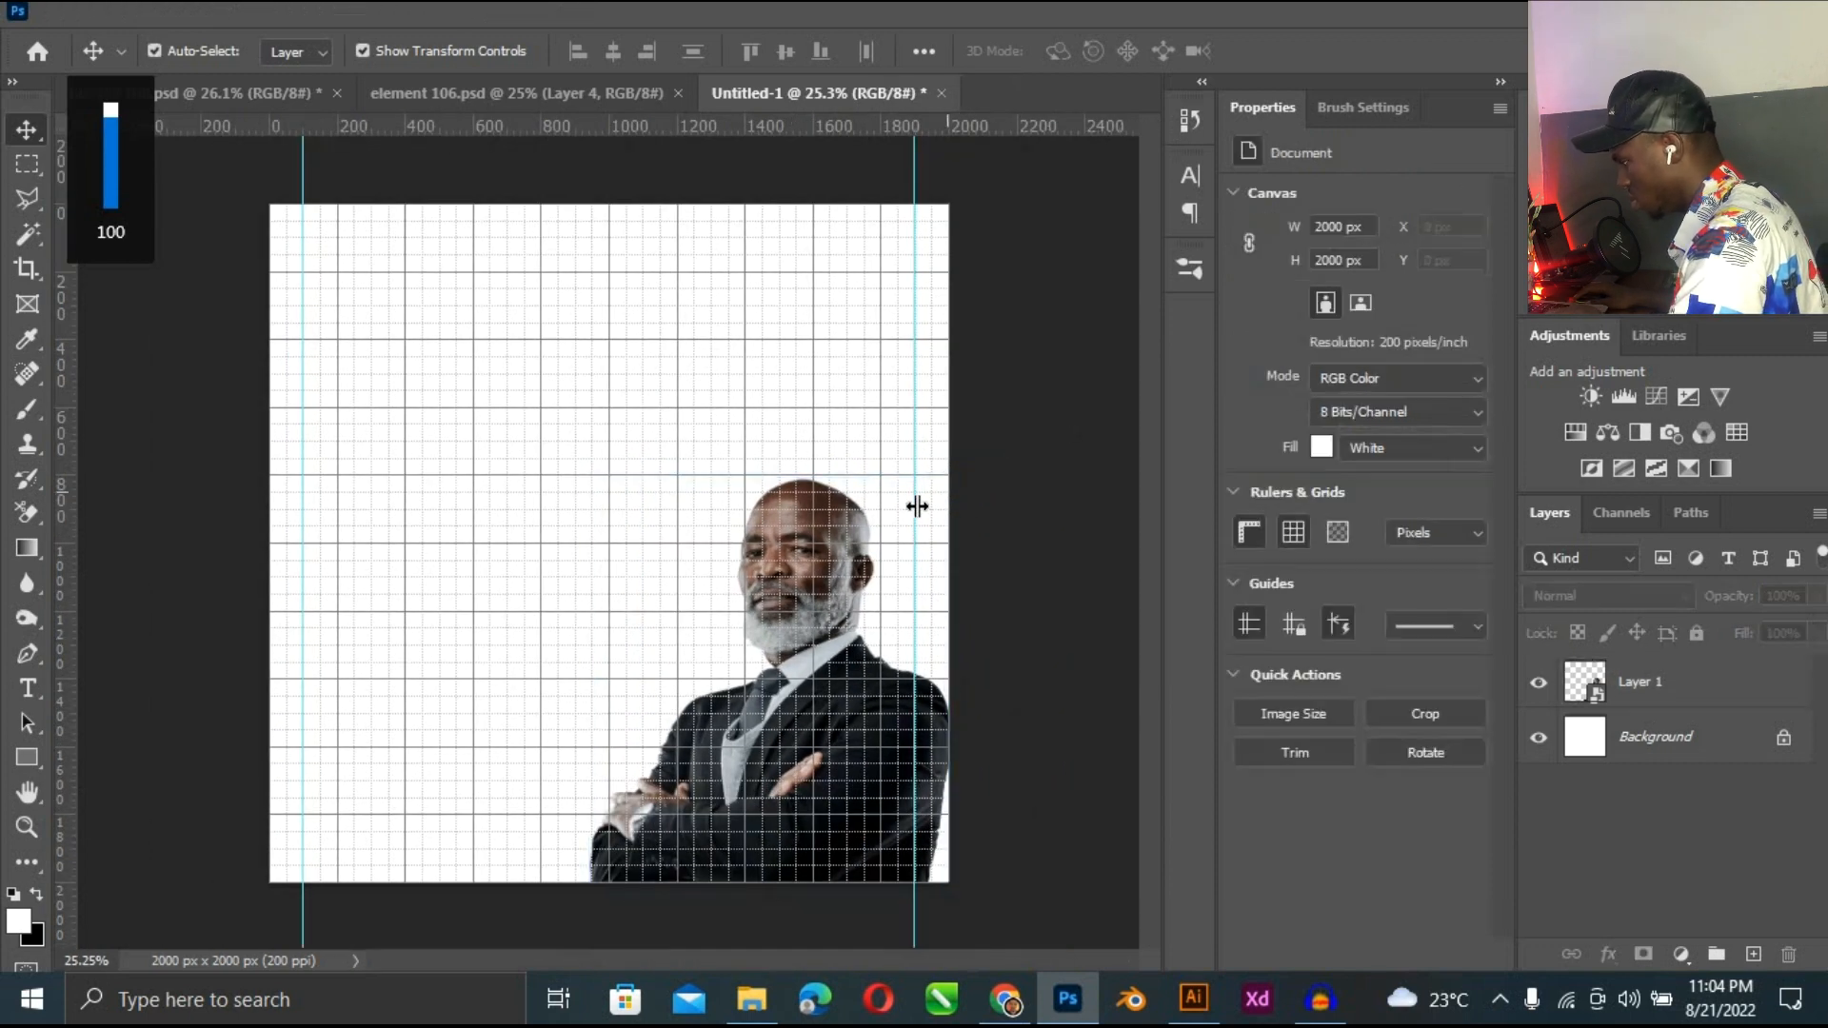
# Hide the portrait layer and copy the church logo and the EVERLASTING GOSPEL CHURCH INT'L text from element 106.psd into the new document.
pyautogui.click(1539, 686)
pyautogui.click(514, 104)
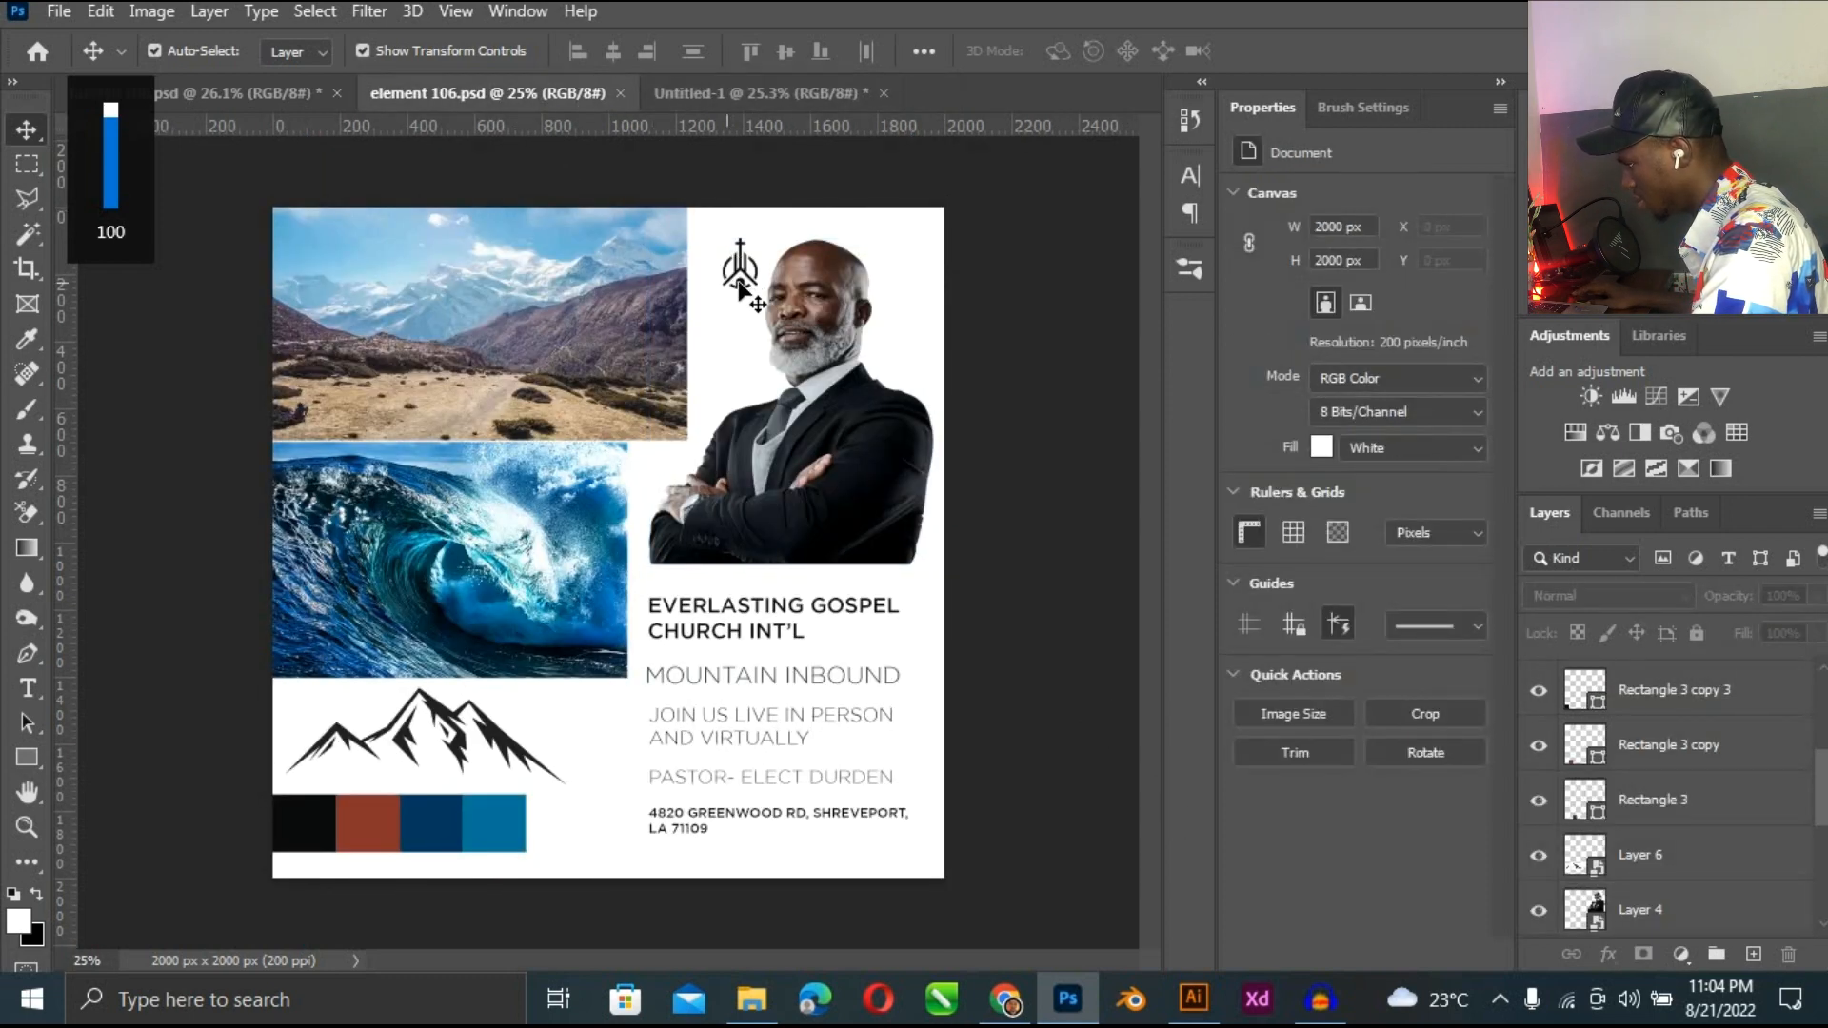
pyautogui.click(739, 285)
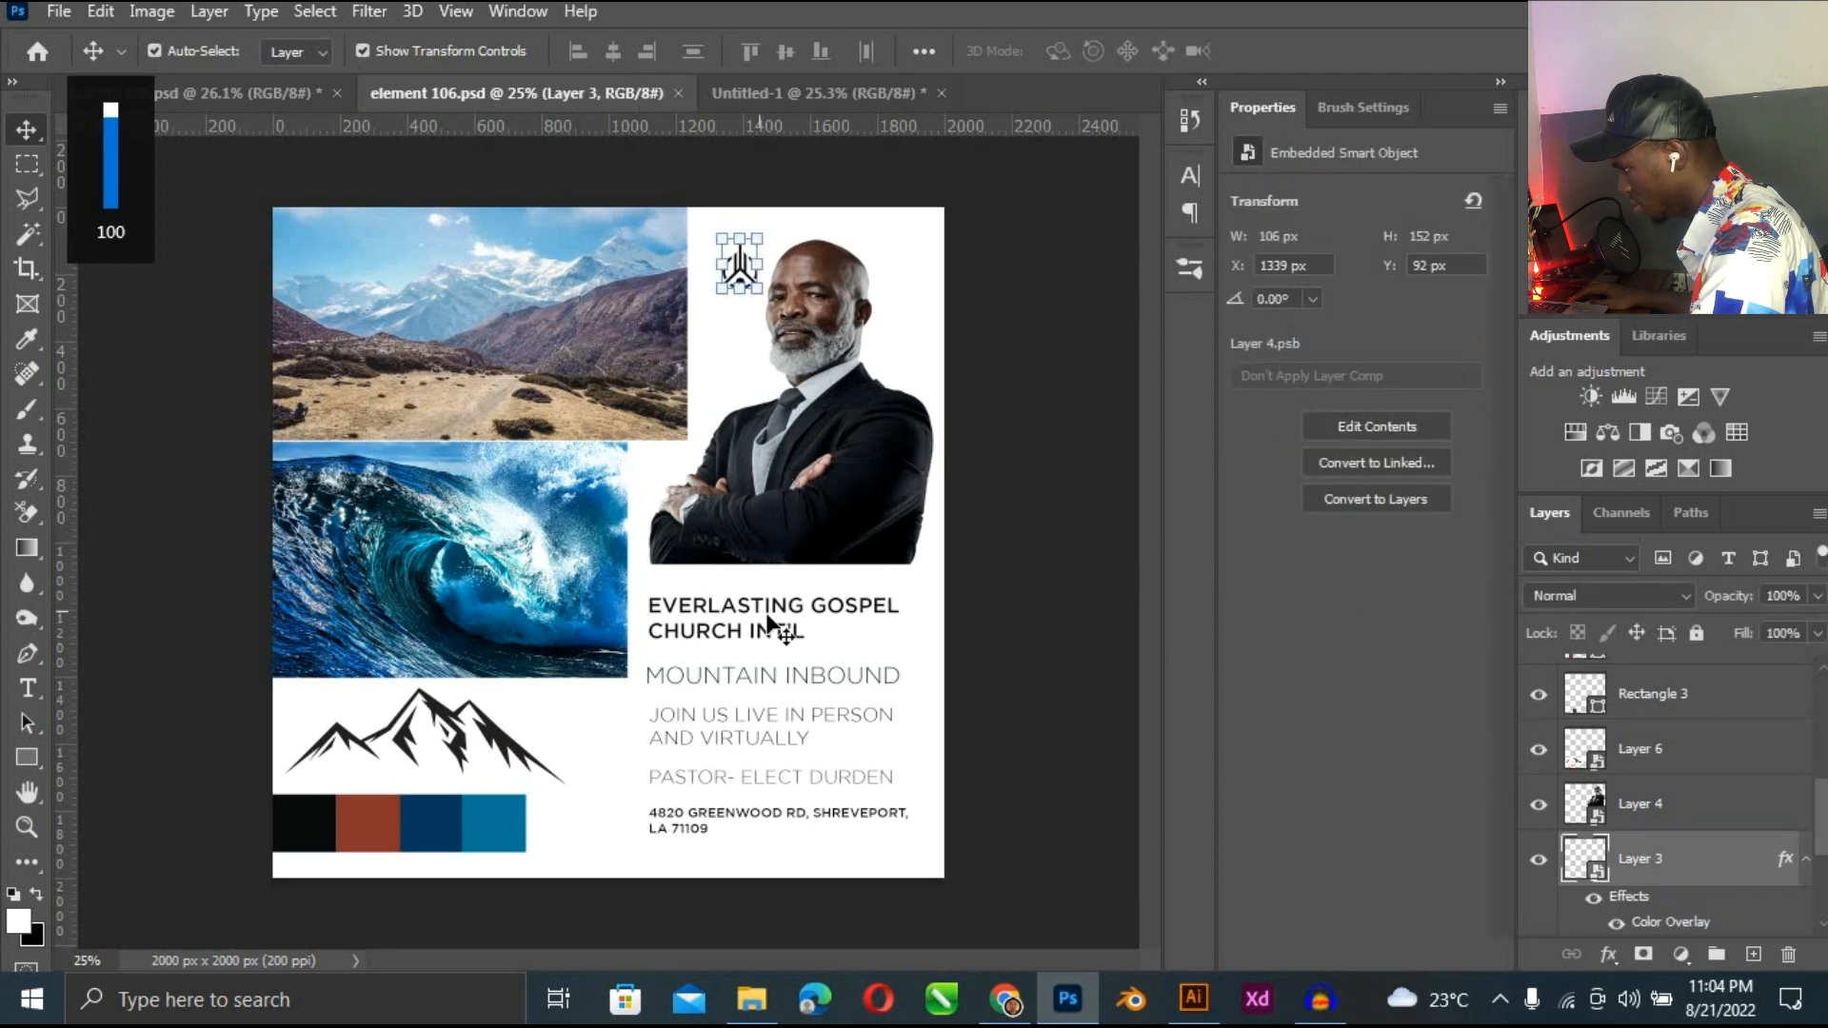
pyautogui.click(766, 619)
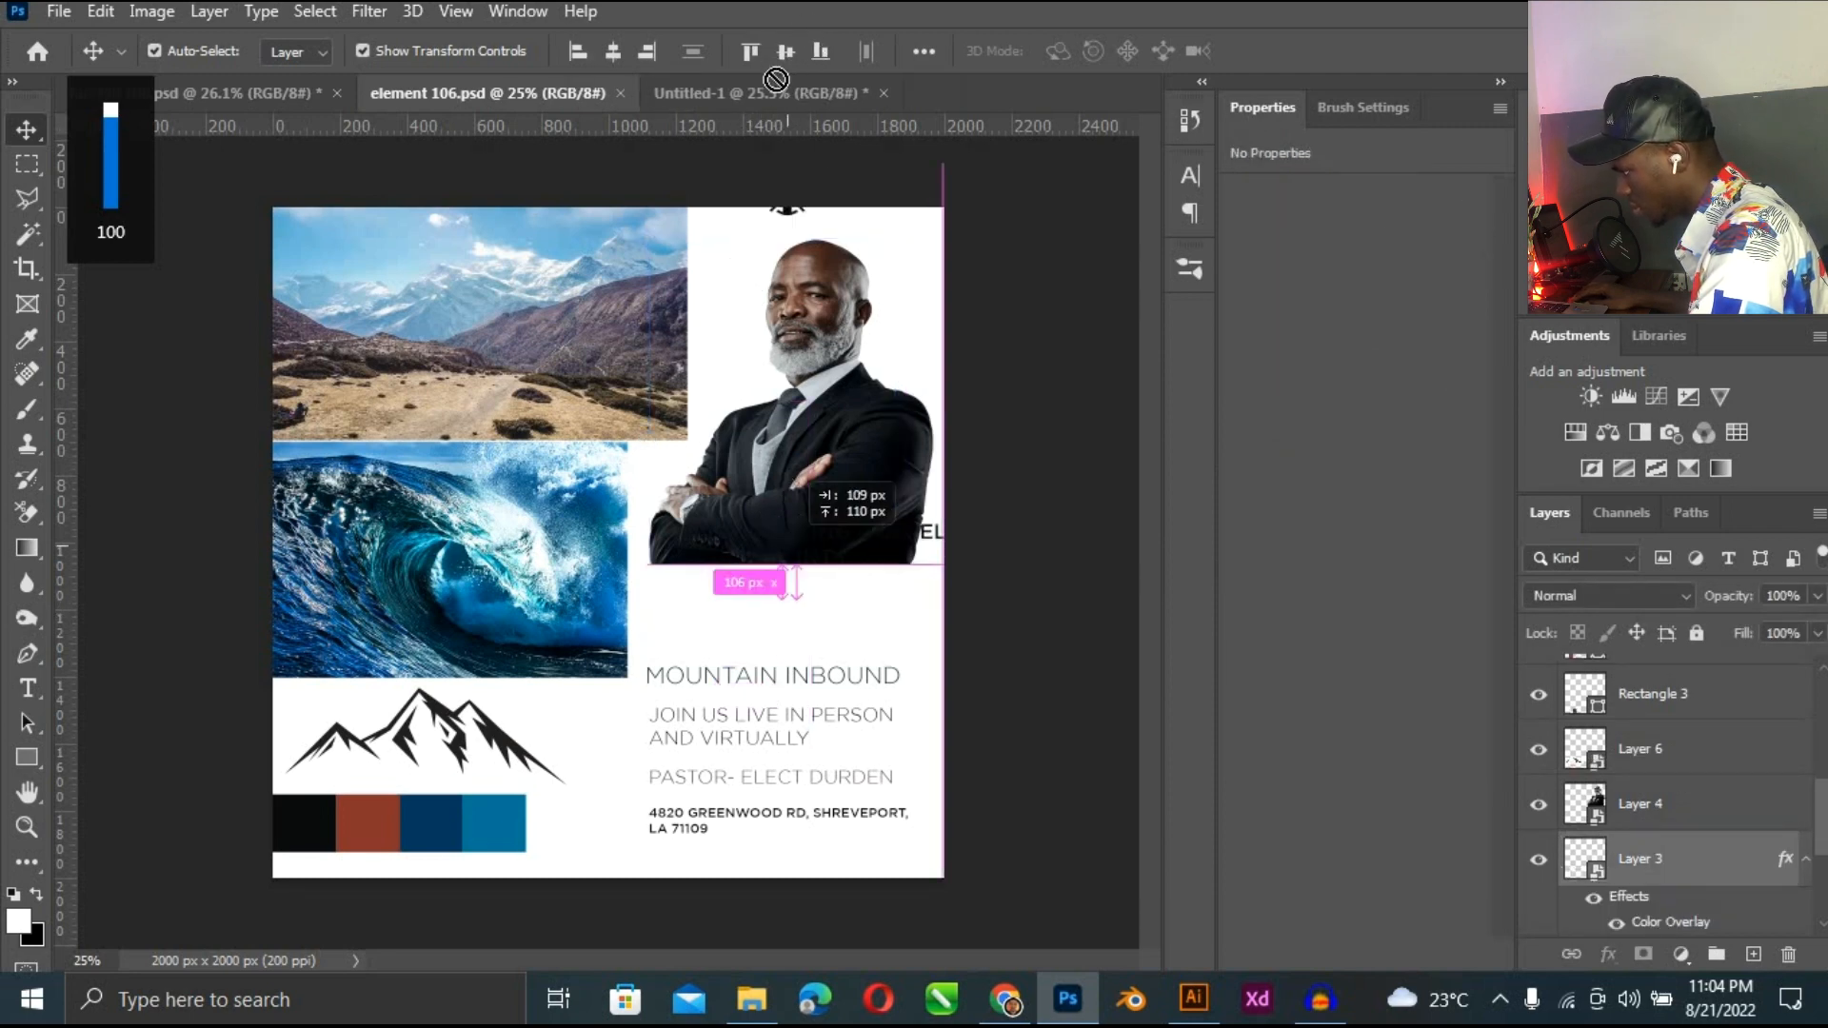
pyautogui.moveTo(634, 333); pyautogui.dragTo(594, 493)
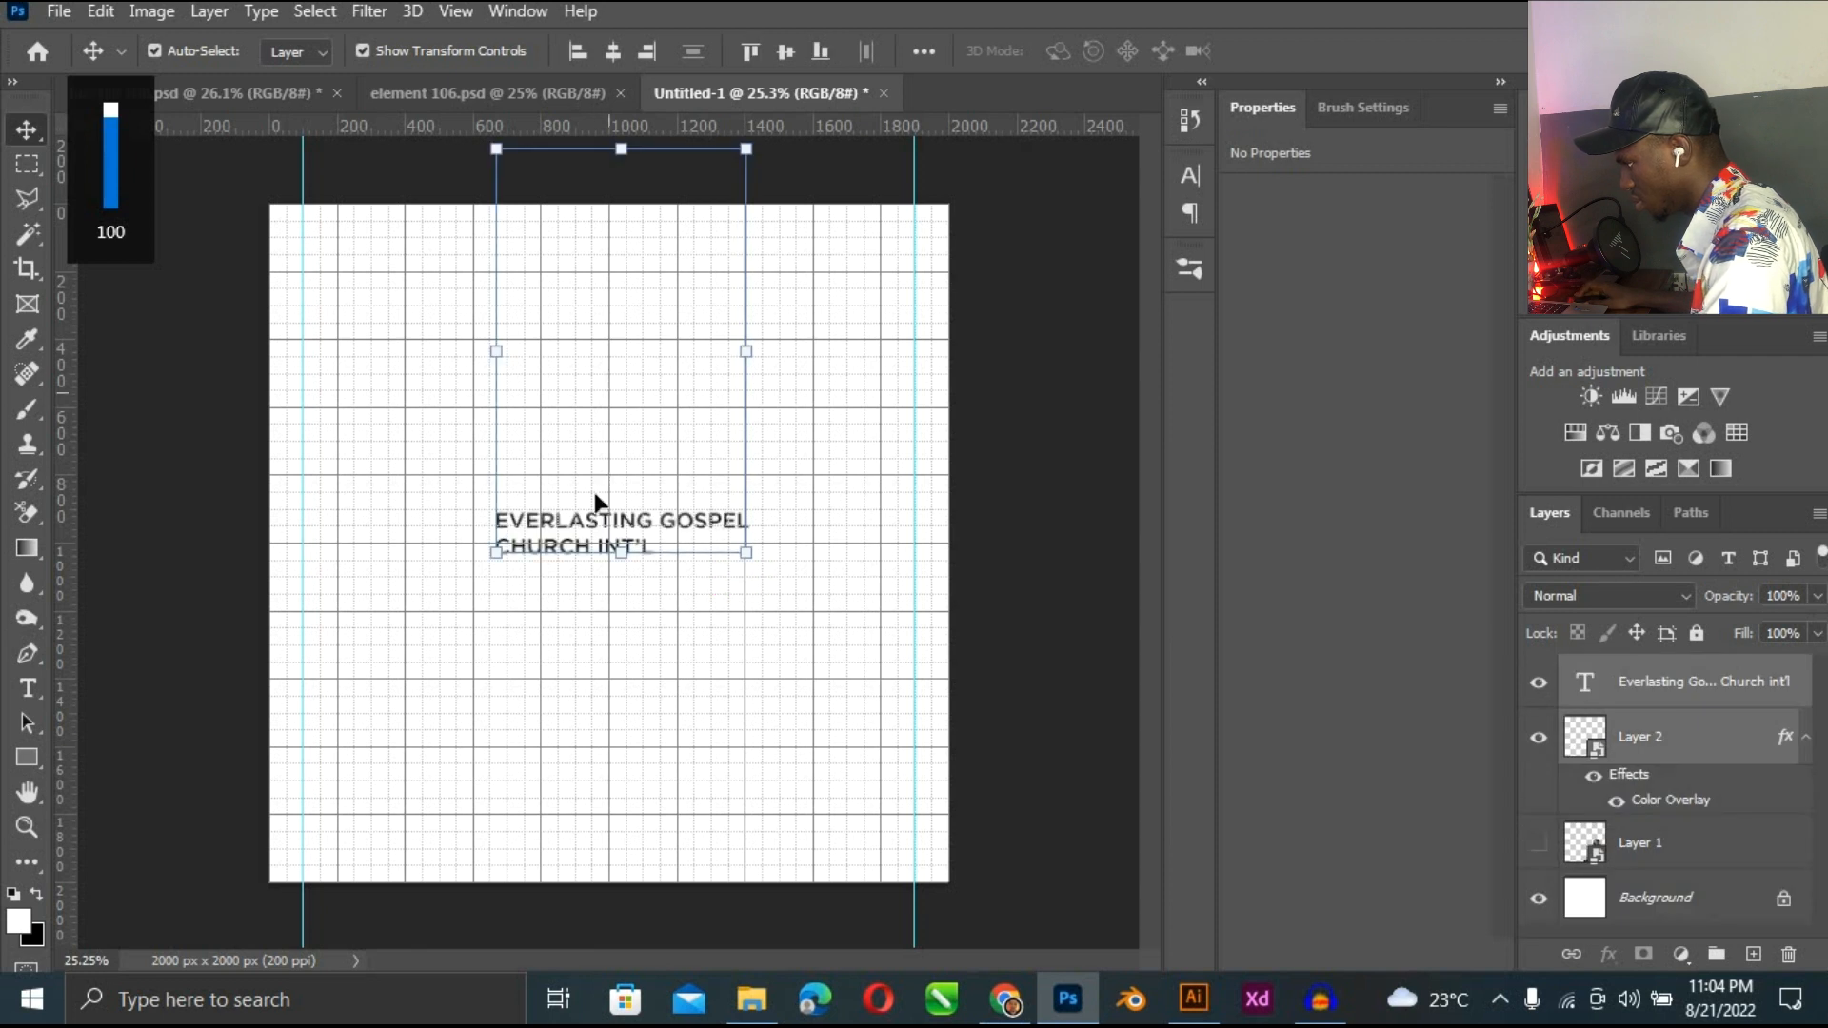
pyautogui.moveTo(574, 606); pyautogui.dragTo(545, 731)
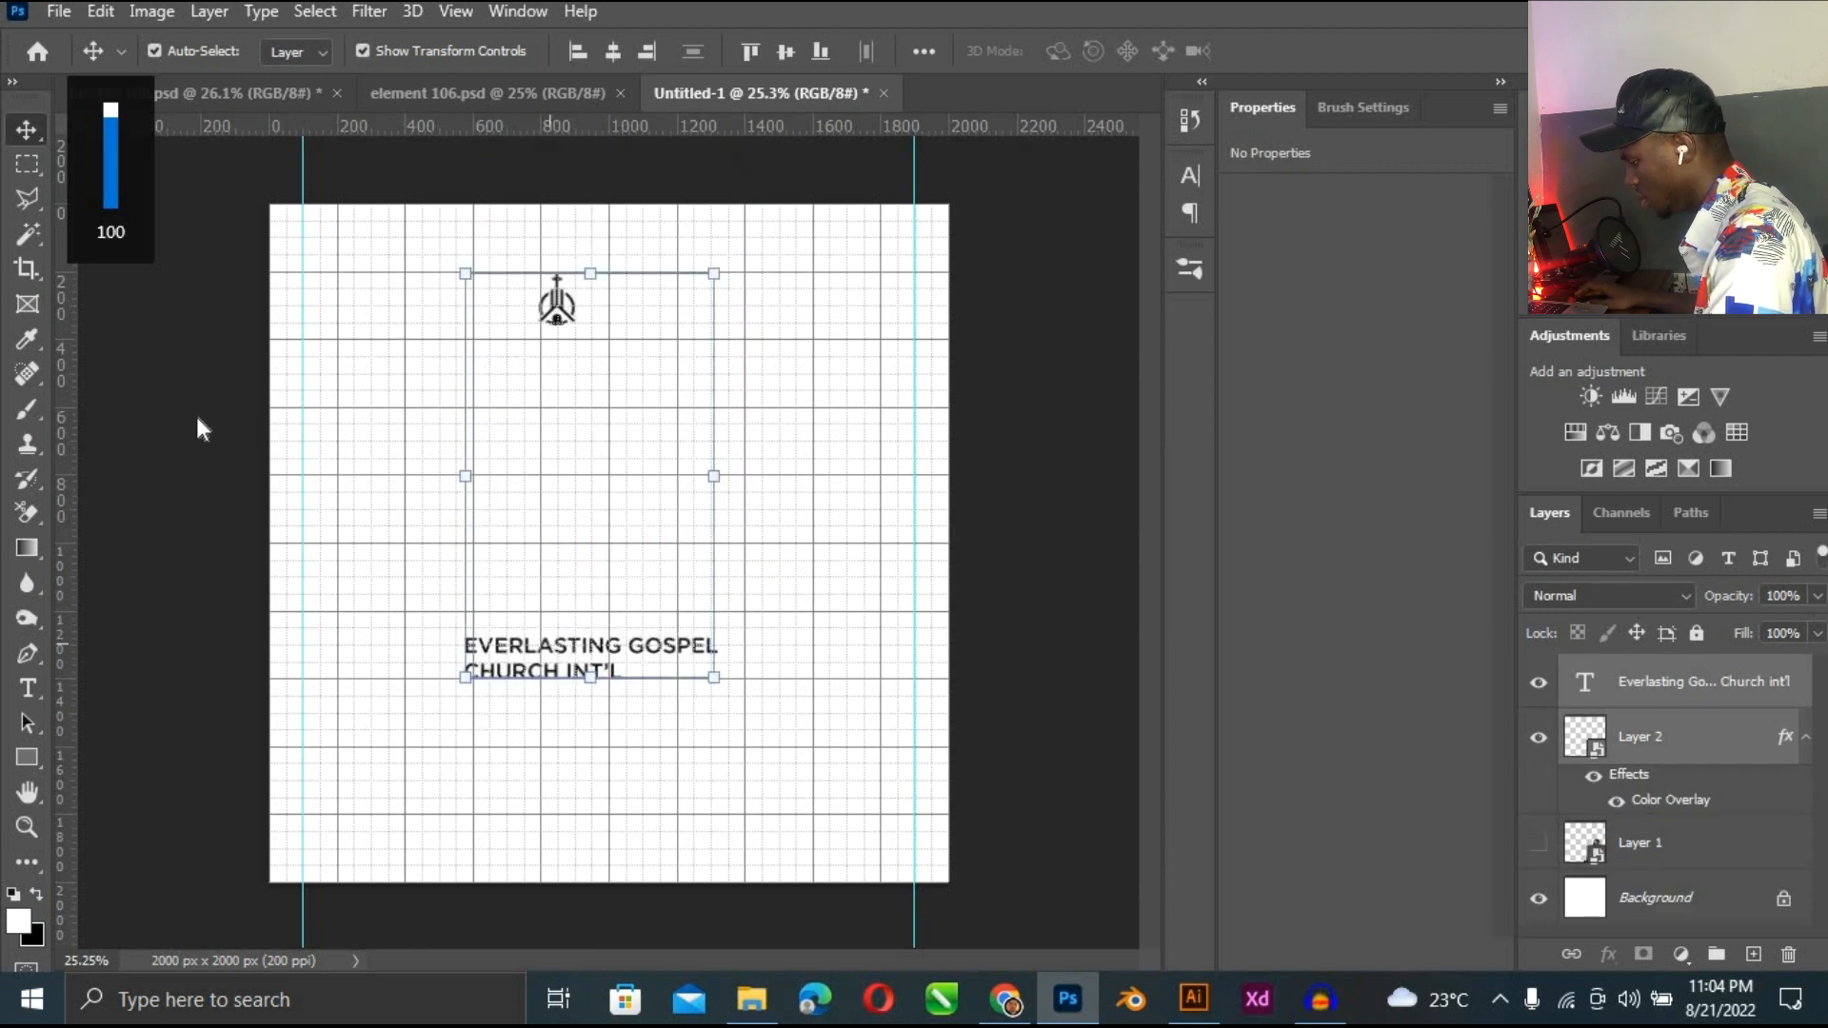
# Move the church logo to the canvas's upper-left corner, with its left side against the 100 px guide.
pyautogui.click(558, 302)
pyautogui.moveTo(560, 324); pyautogui.dragTo(326, 295)
pyautogui.scroll(4, 290, 240)
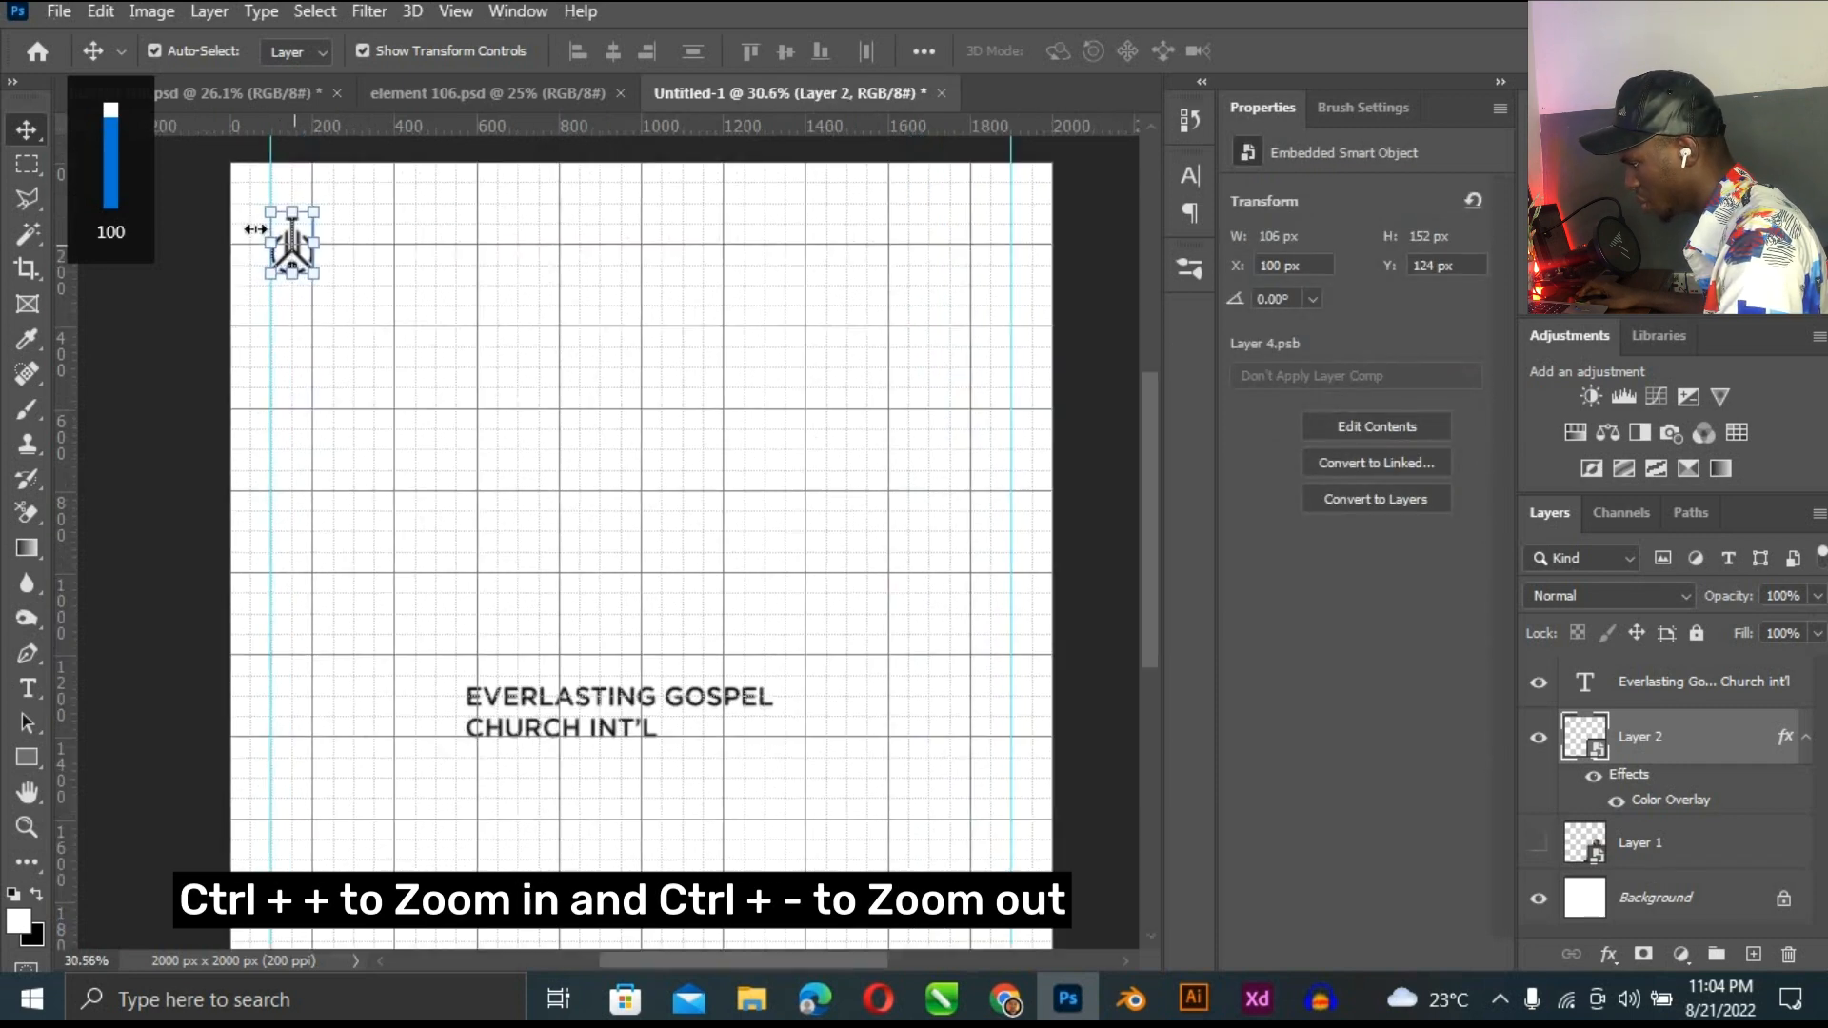
pyautogui.scroll(2, 201, 185)
pyautogui.scroll(1, 252, 269)
pyautogui.moveTo(644, 438); pyautogui.dragTo(688, 602)
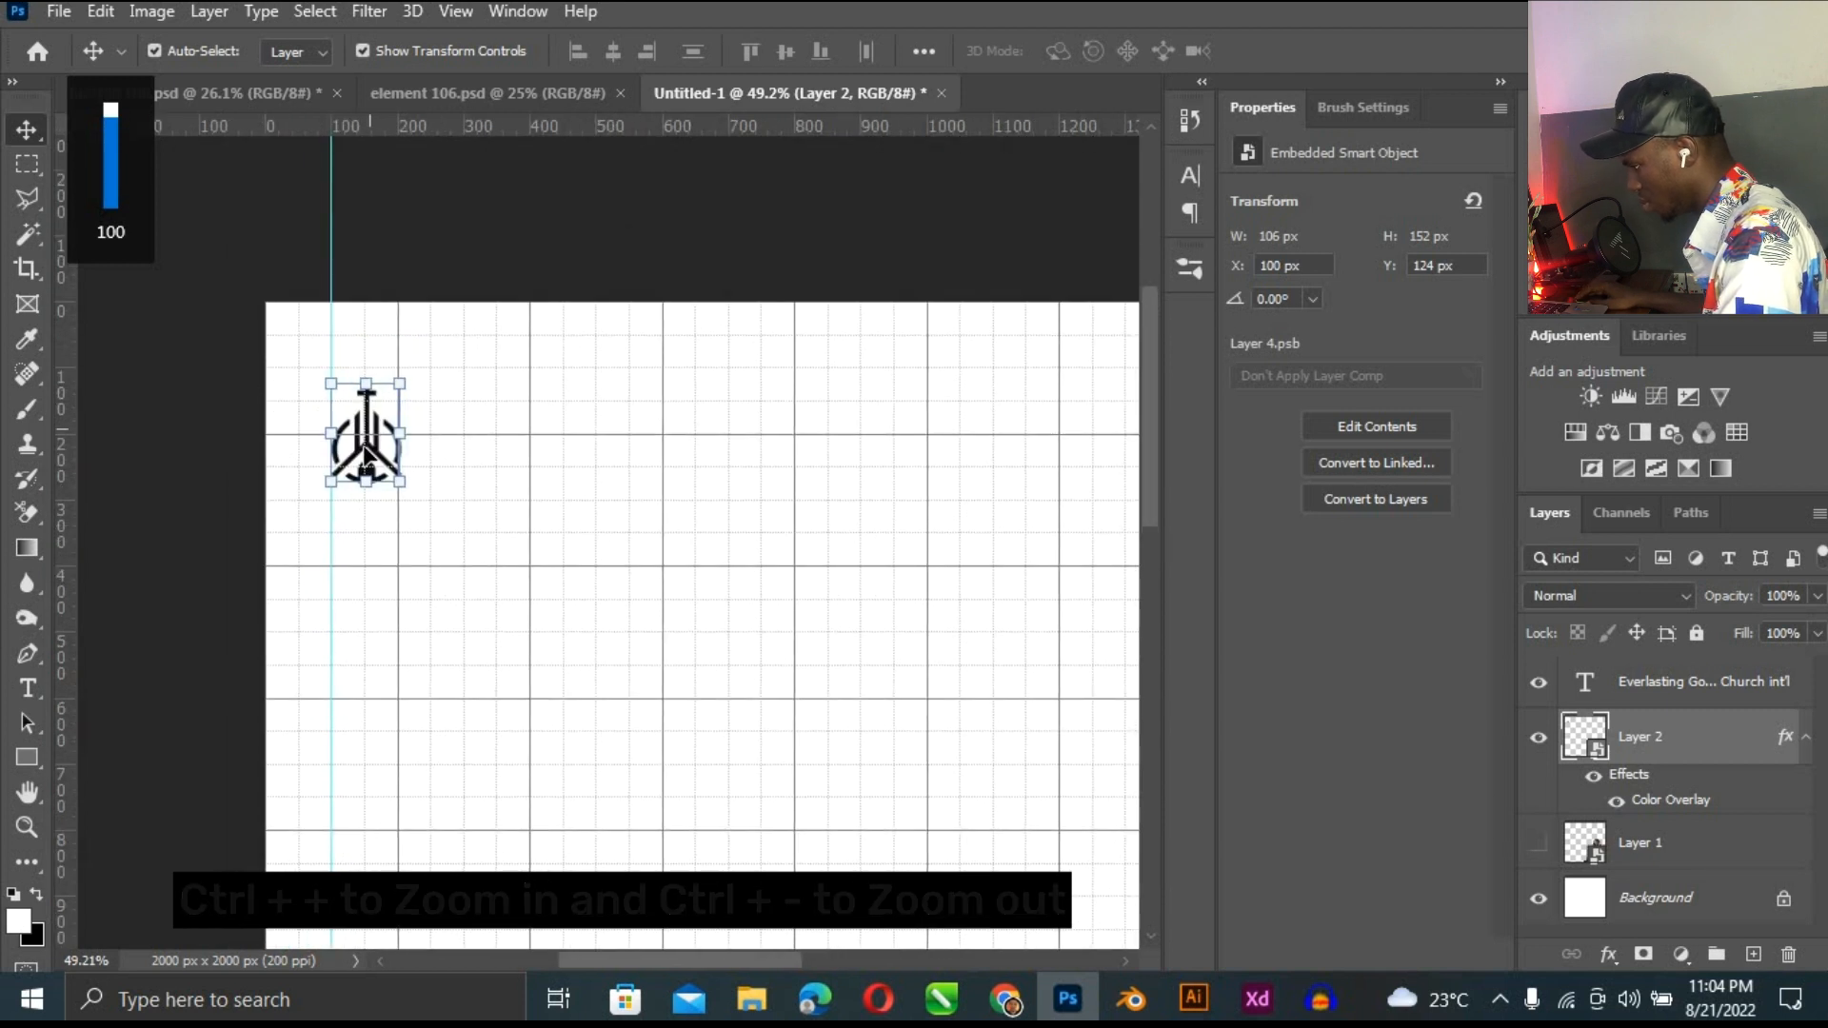
pyautogui.moveTo(370, 467); pyautogui.dragTo(371, 481)
pyautogui.click(313, 504)
pyautogui.scroll(2, 361, 509)
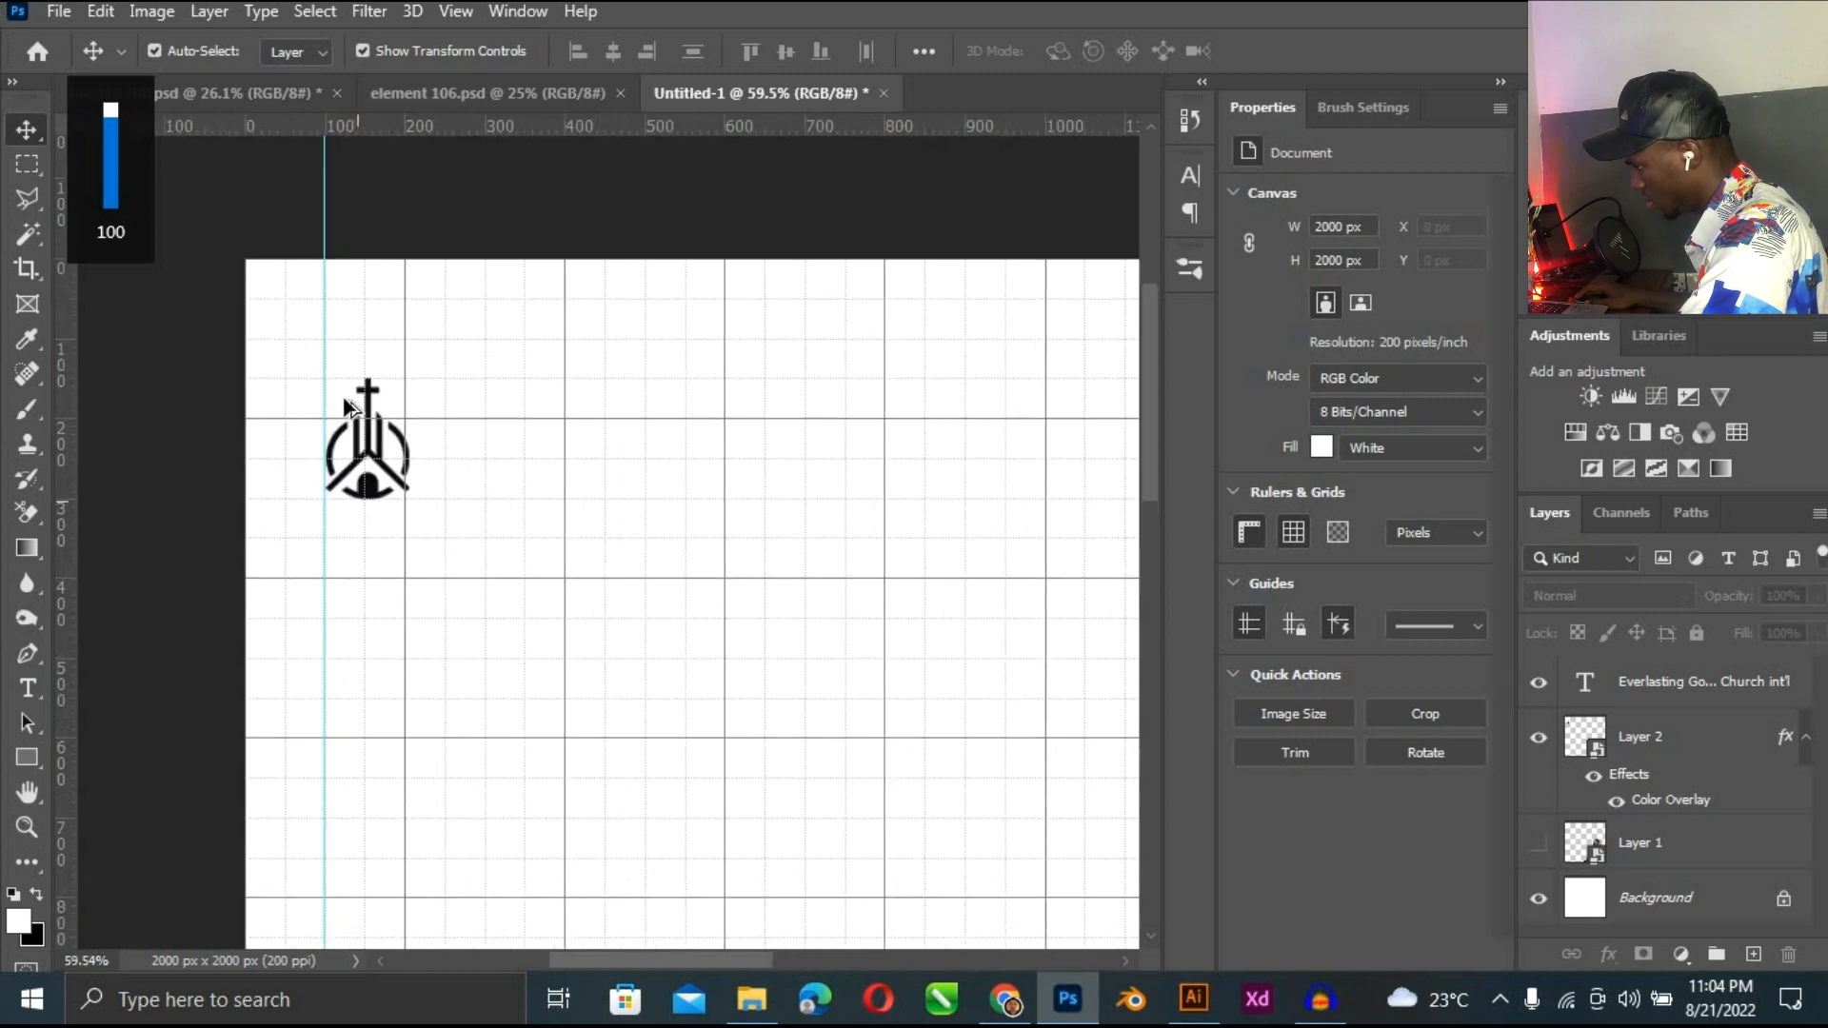
pyautogui.scroll(-2, 352, 419)
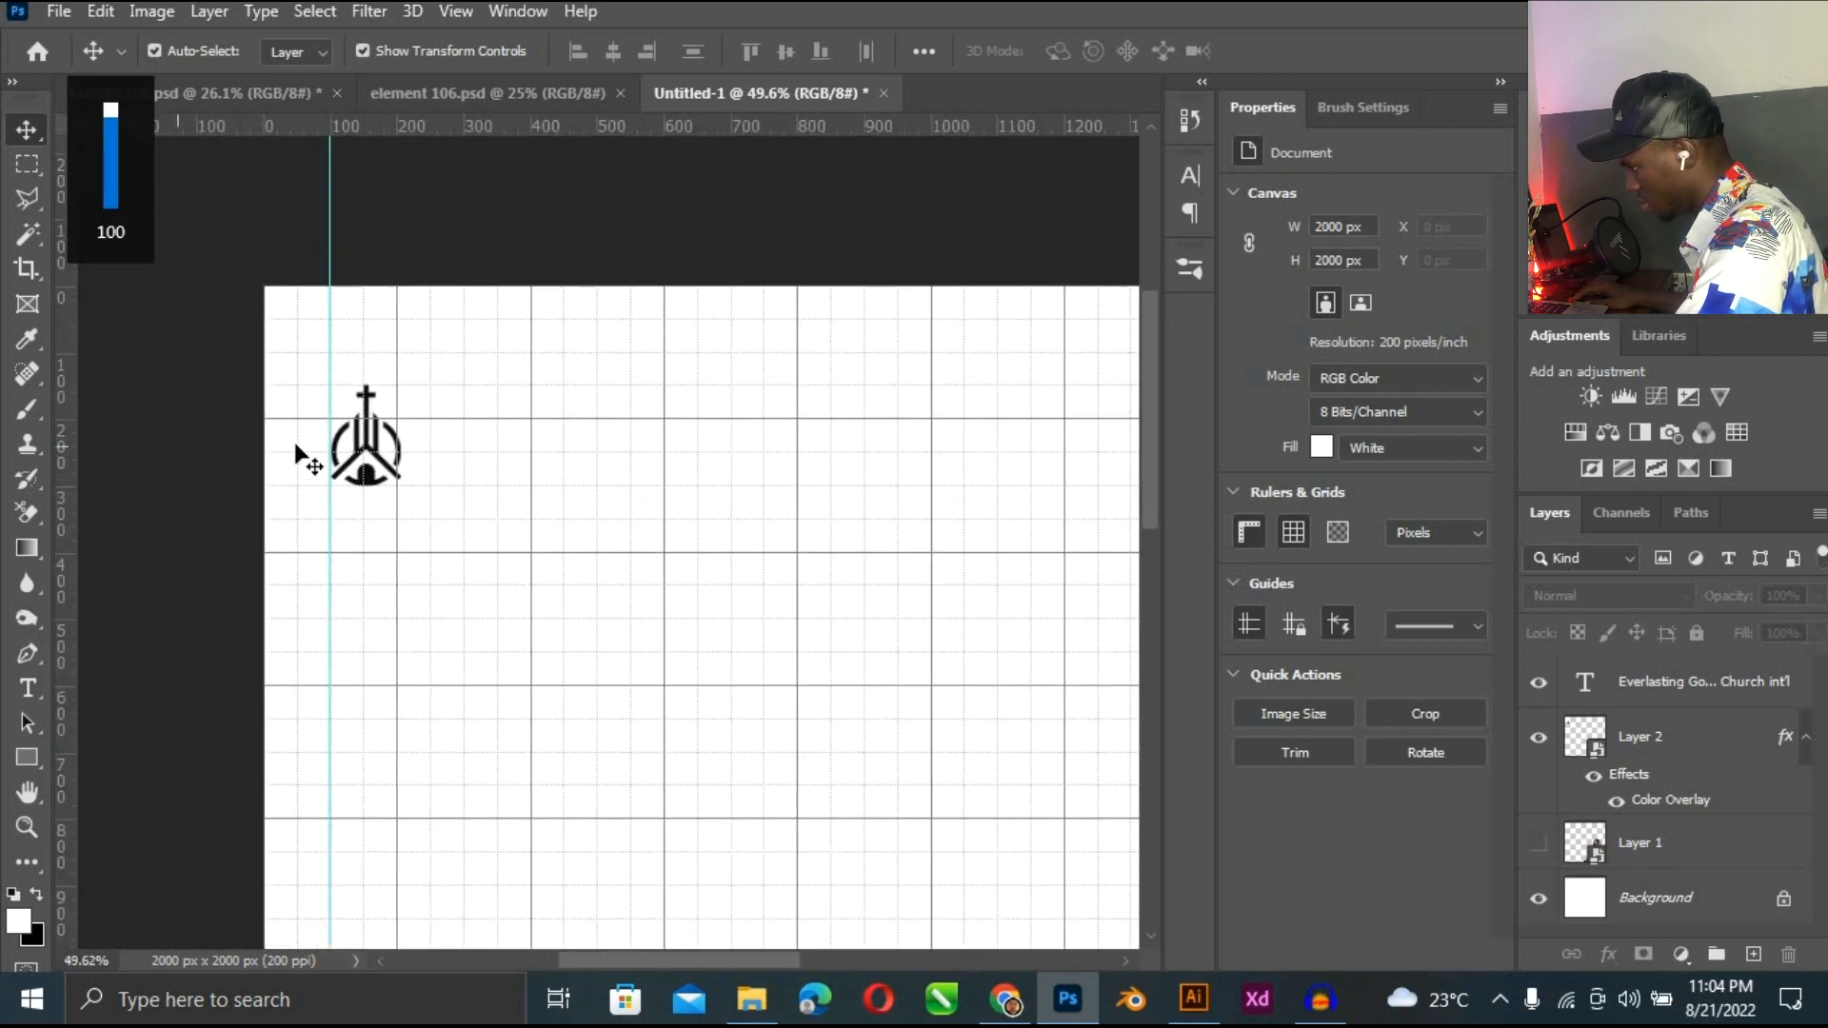
# Move the EVERLASTING GOSPEL CHURCH INT'L text beside the church logo, to about X 246, Y 166 px.
pyautogui.hotkey('ctrl', '0')
pyautogui.moveTo(482, 674); pyautogui.dragTo(366, 283)
pyautogui.scroll(3, 259, 202)
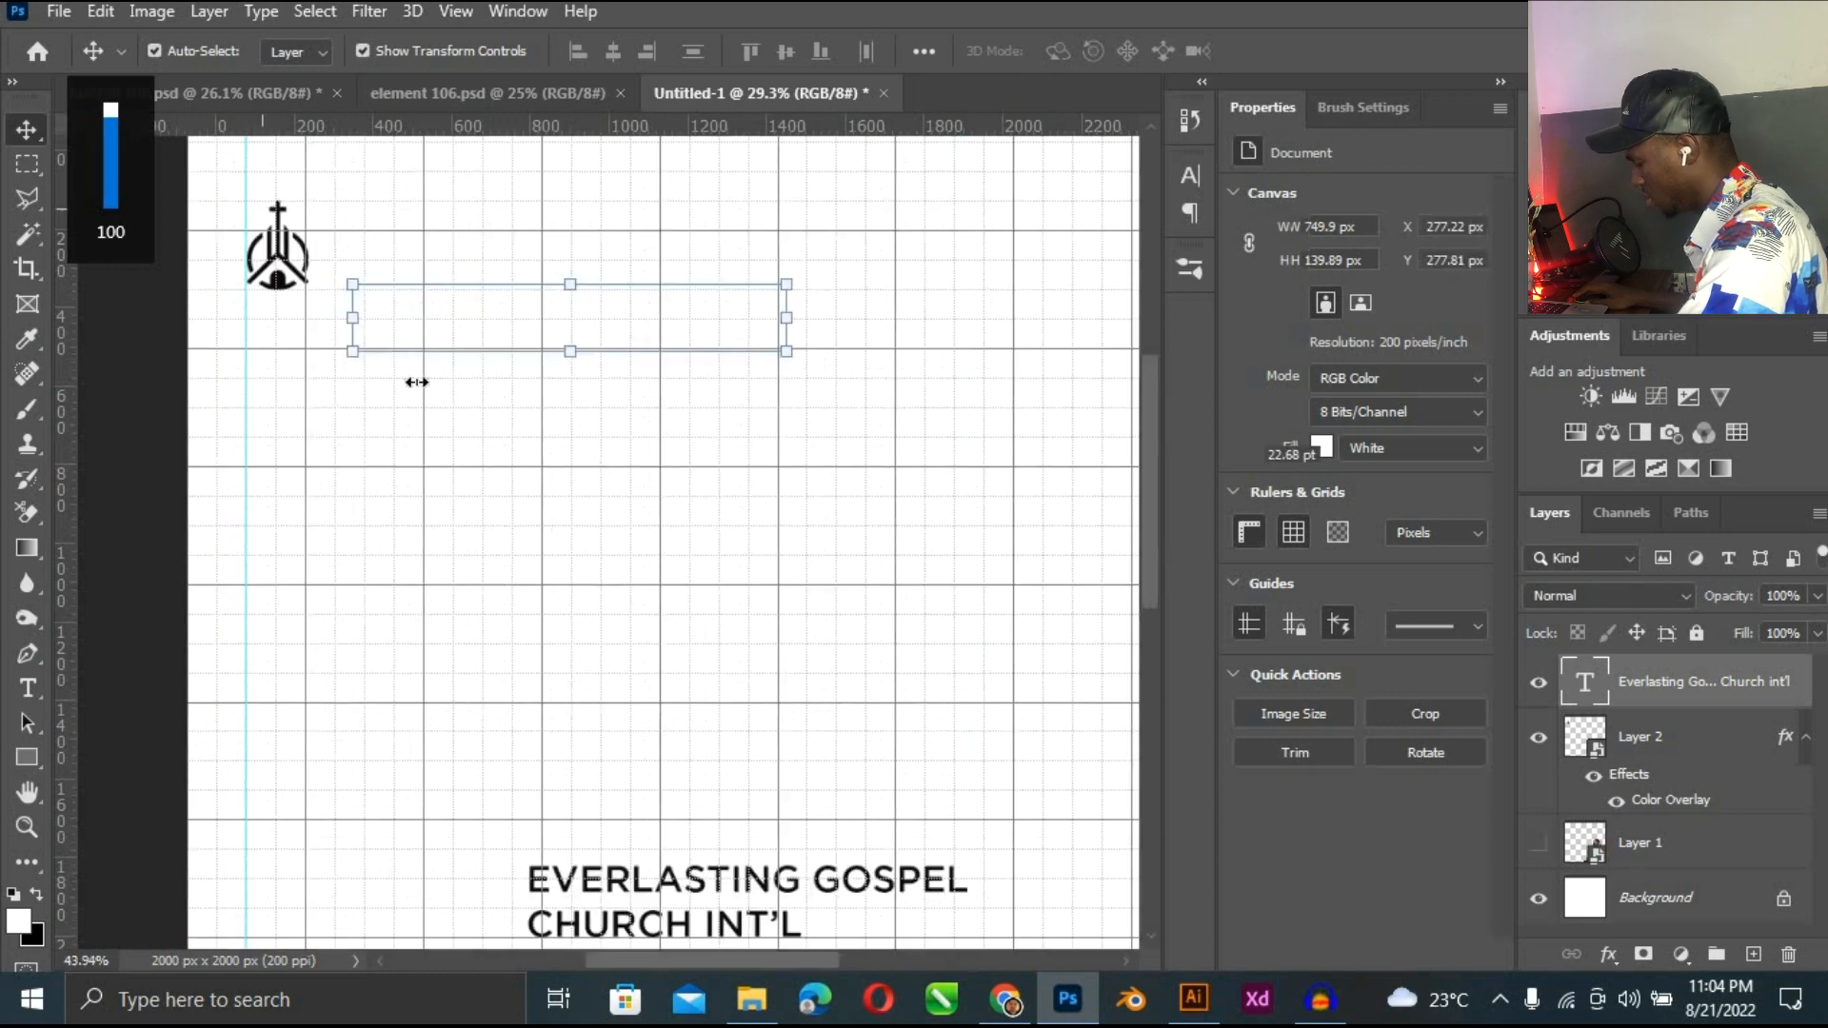
pyautogui.scroll(3, 759, 437)
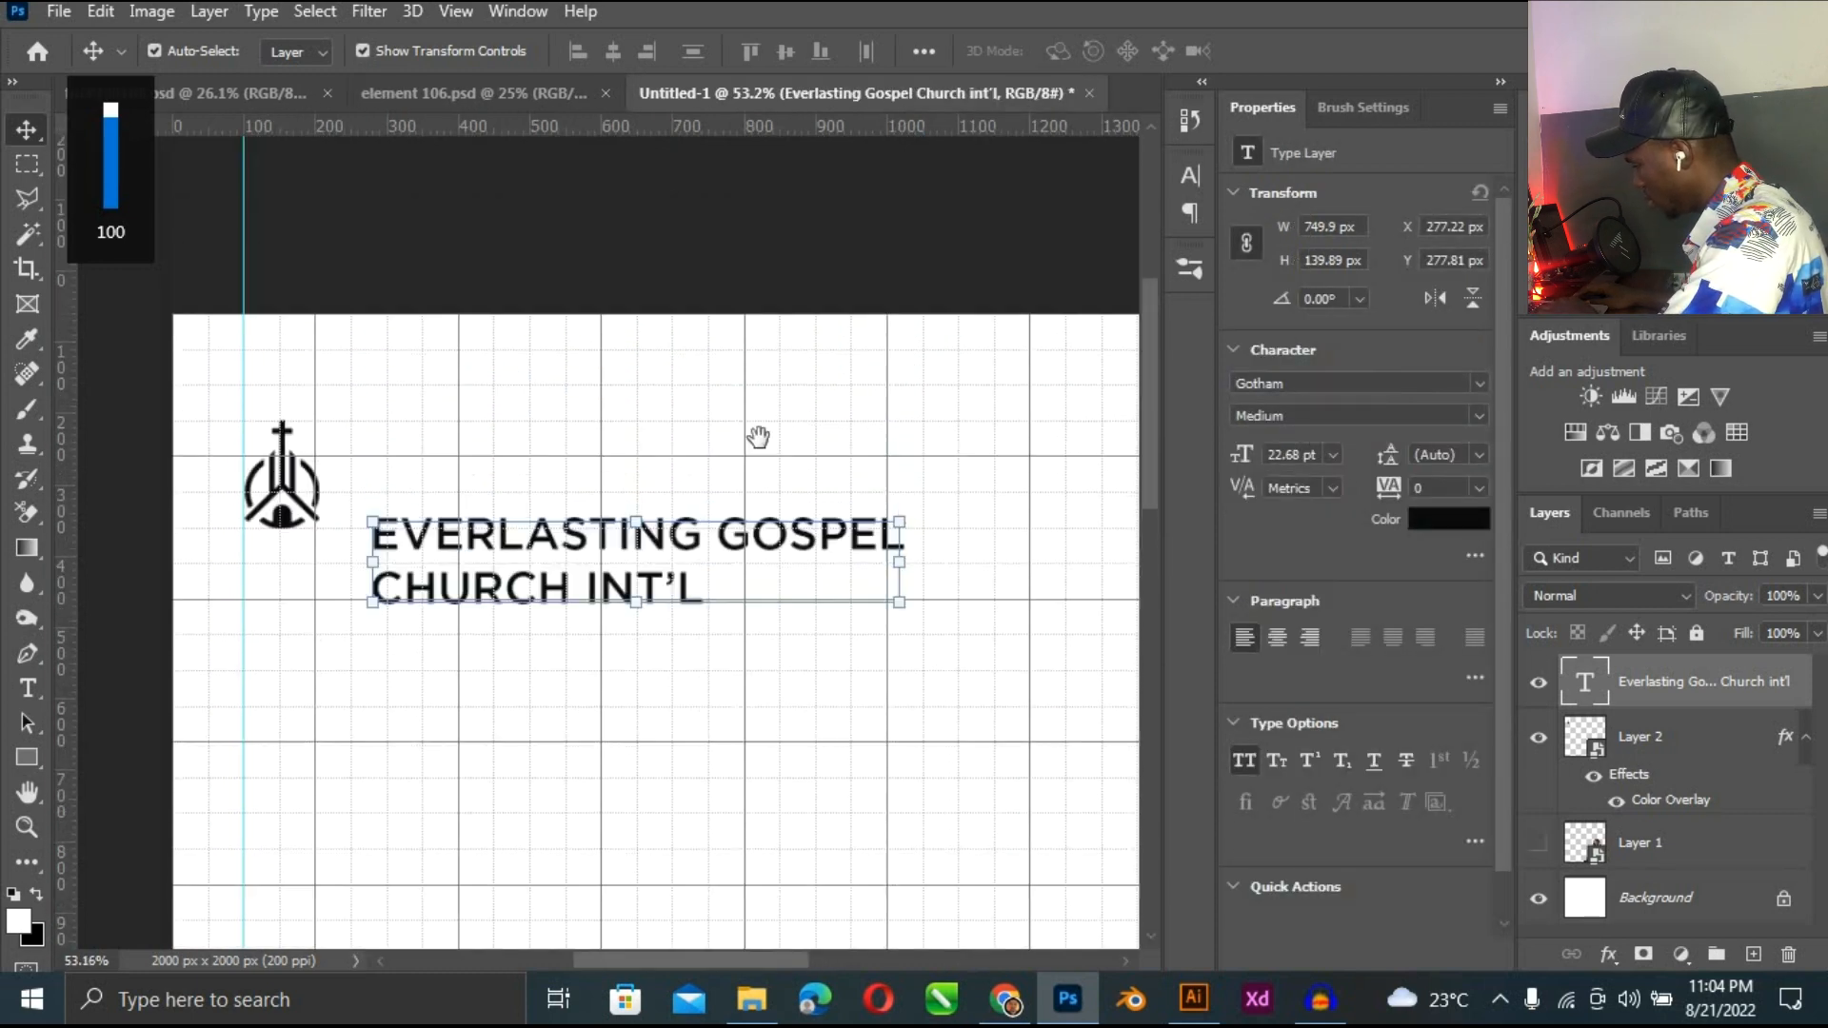
pyautogui.hscroll(-2, 648, 301)
pyautogui.moveTo(590, 540); pyautogui.dragTo(571, 486)
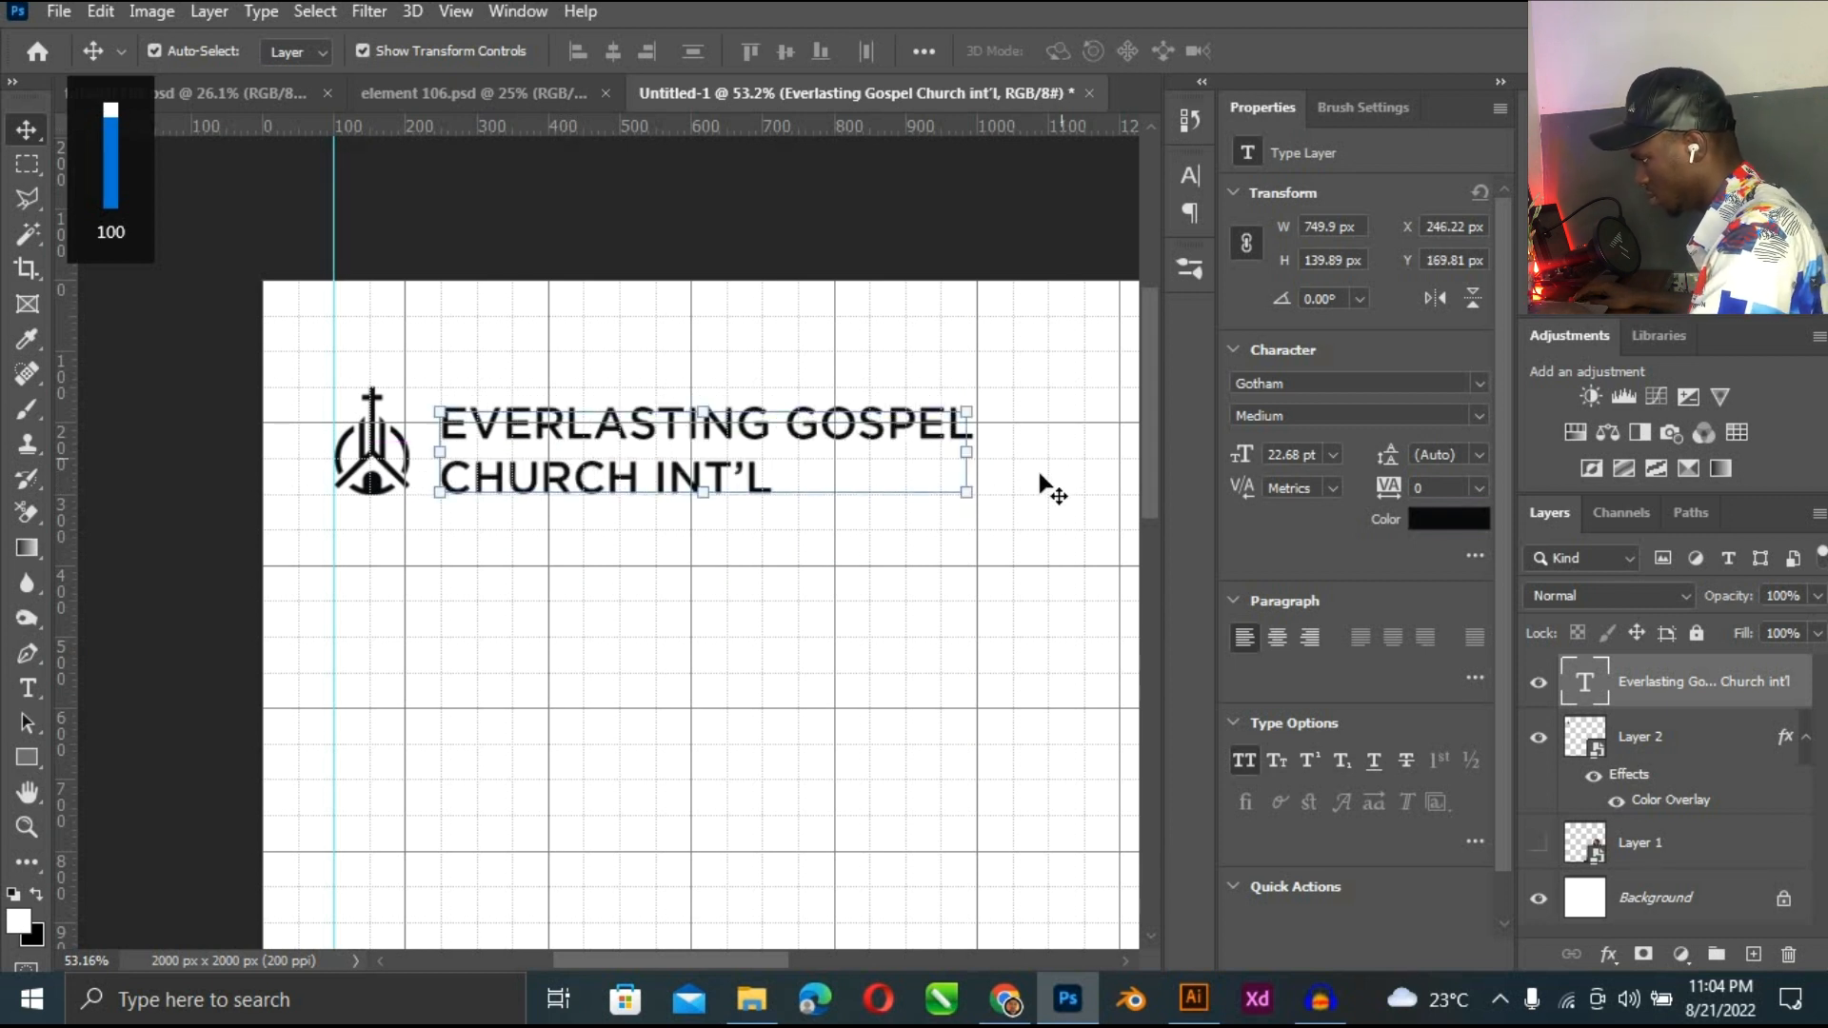
pyautogui.press('Up')
pyautogui.press('Up')
pyautogui.press('Up')
pyautogui.press('Up')
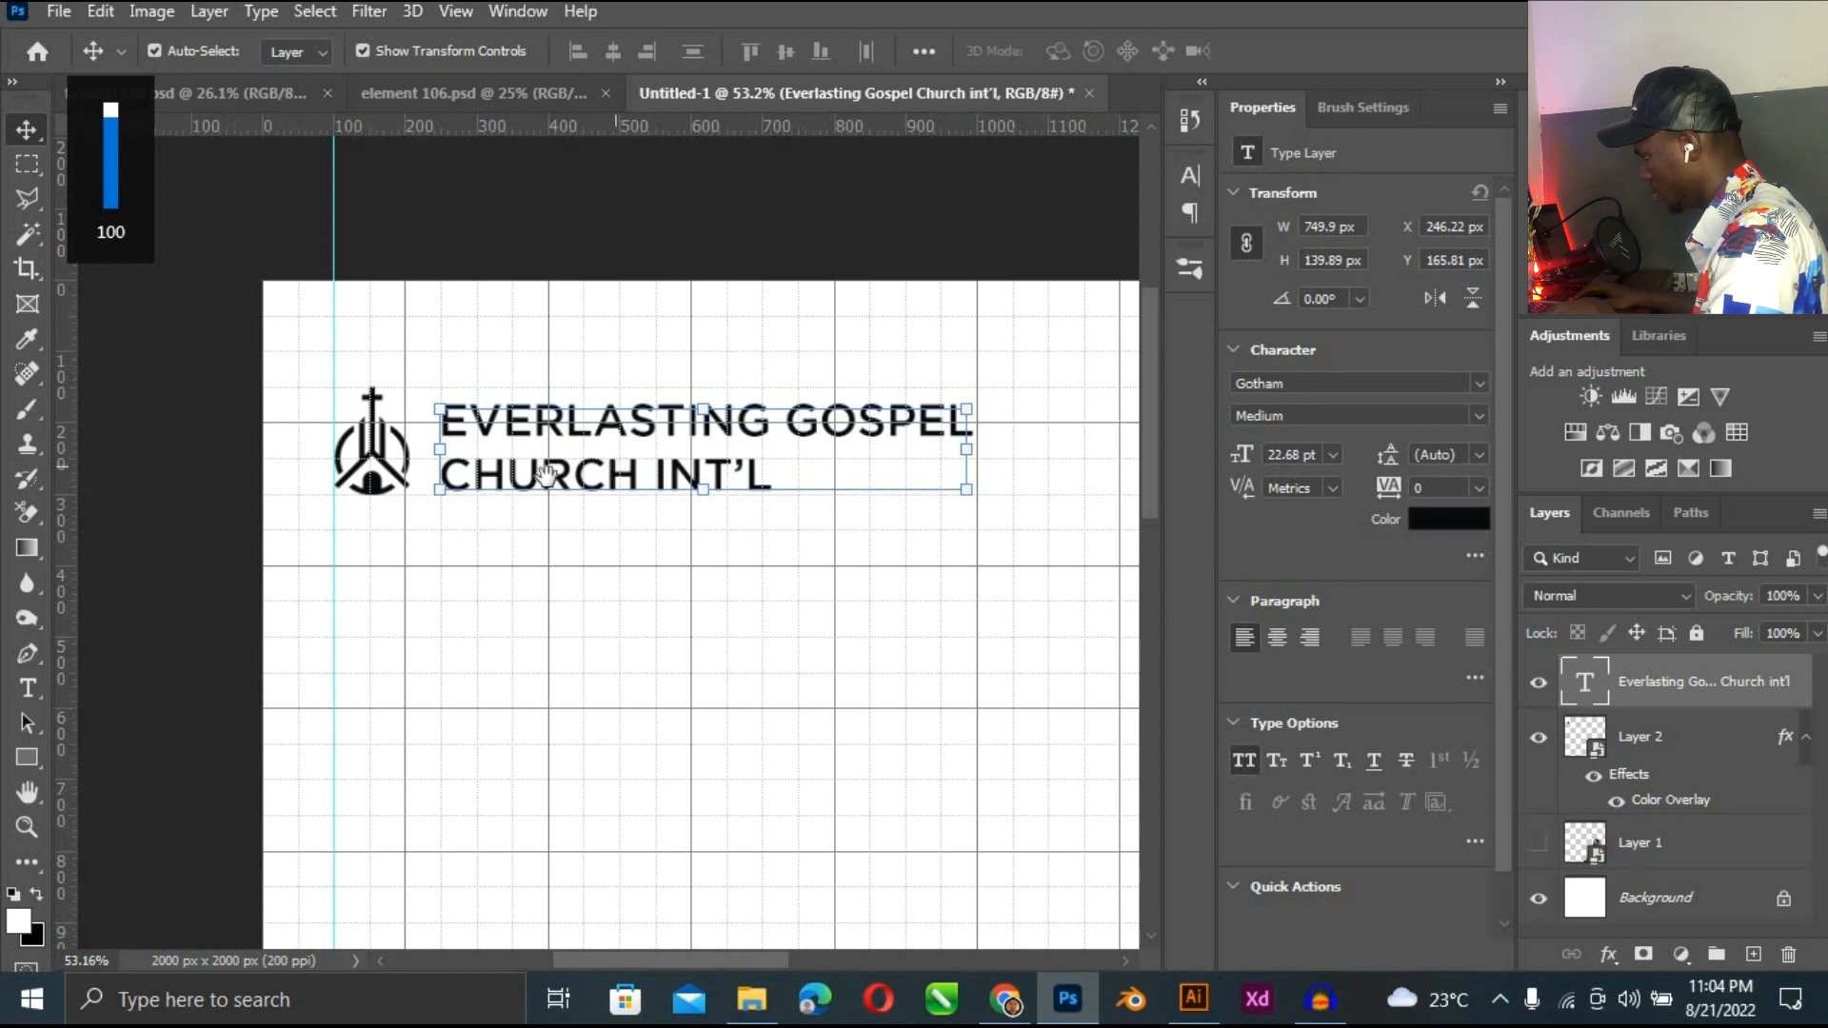
# Set the font size of the whole church name text to 20 pt.
pyautogui.scroll(-1, 551, 476)
pyautogui.scroll(-2, 539, 487)
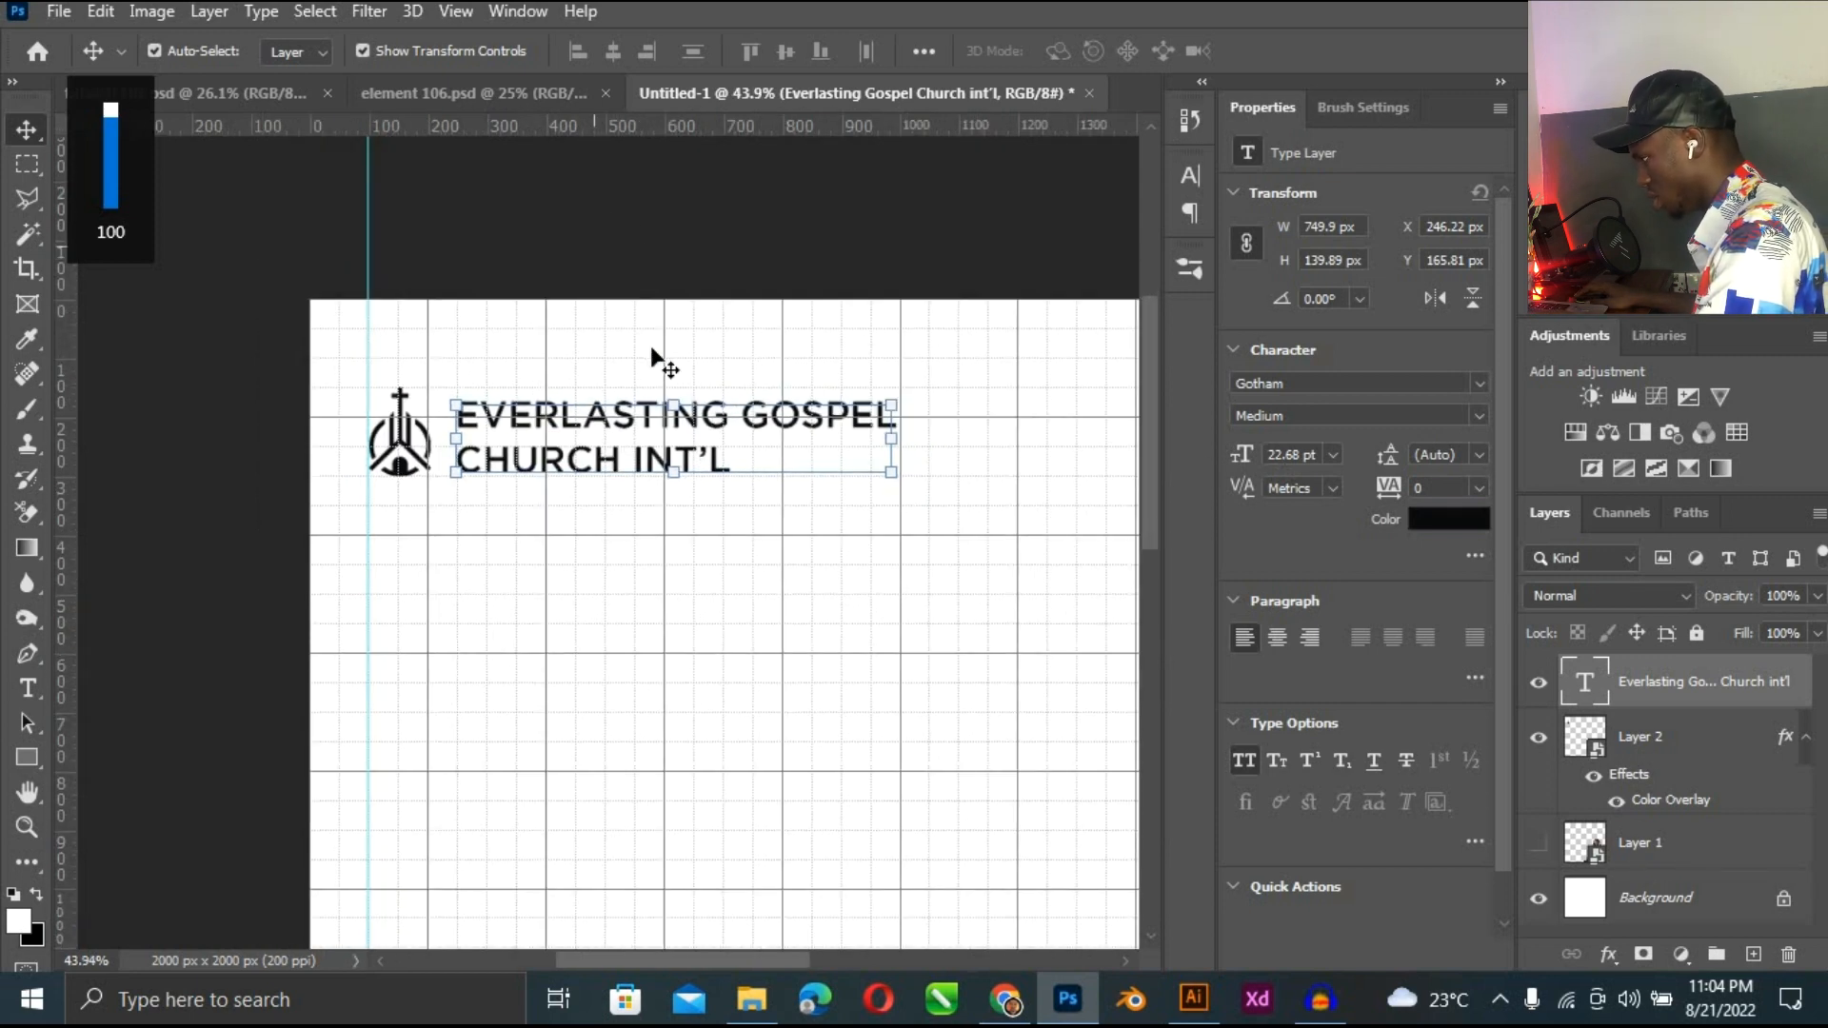
pyautogui.click(629, 448)
pyautogui.press('t')
pyautogui.click(519, 455)
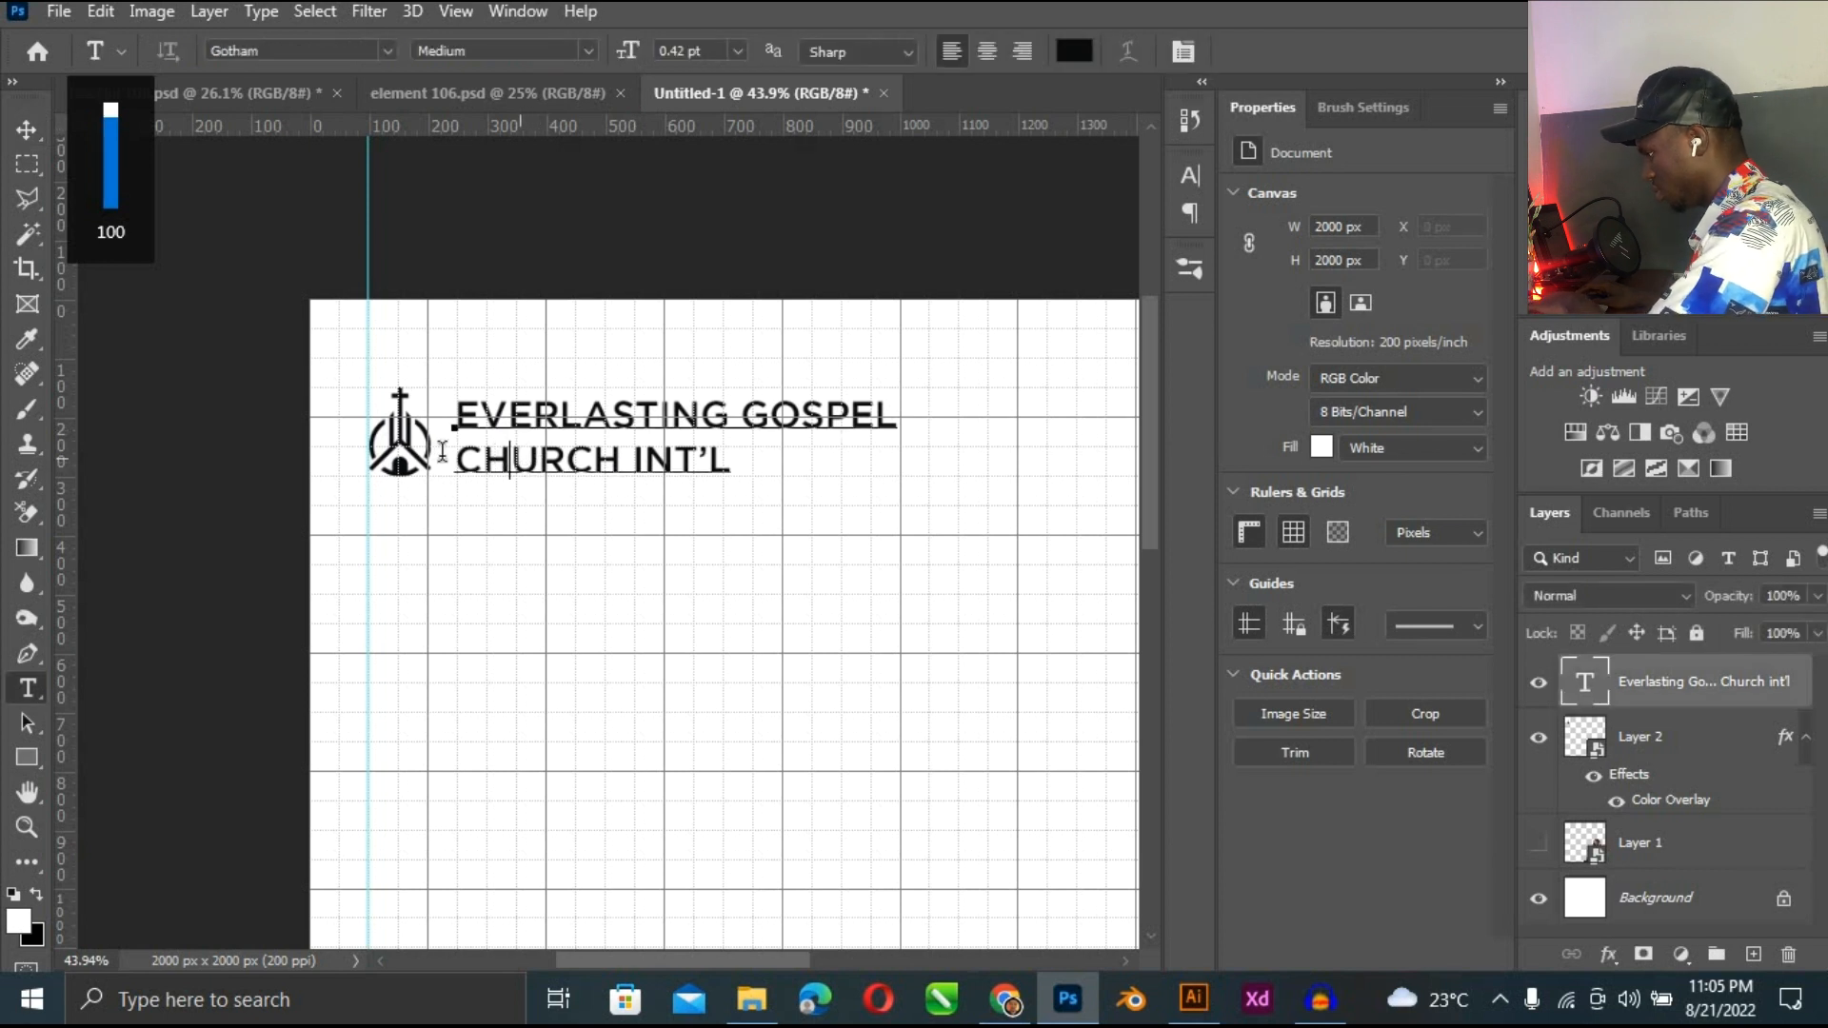
pyautogui.click(26, 129)
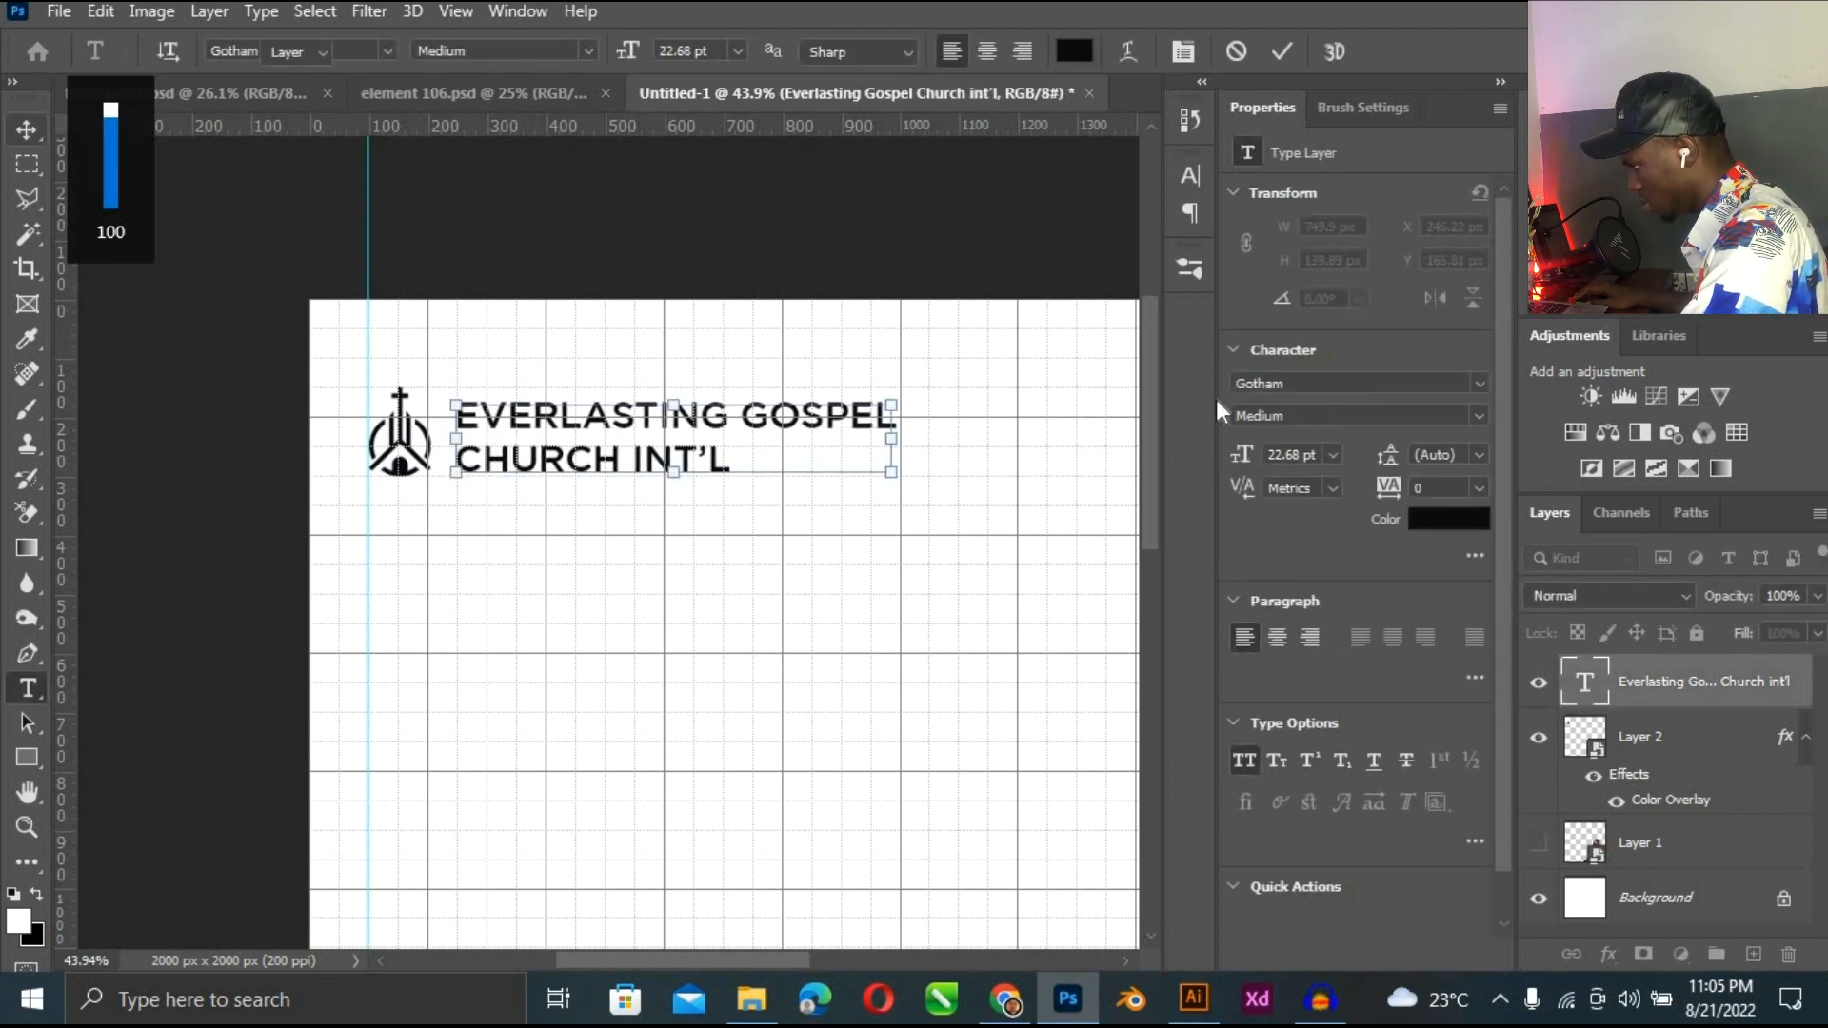
pyautogui.click(1302, 458)
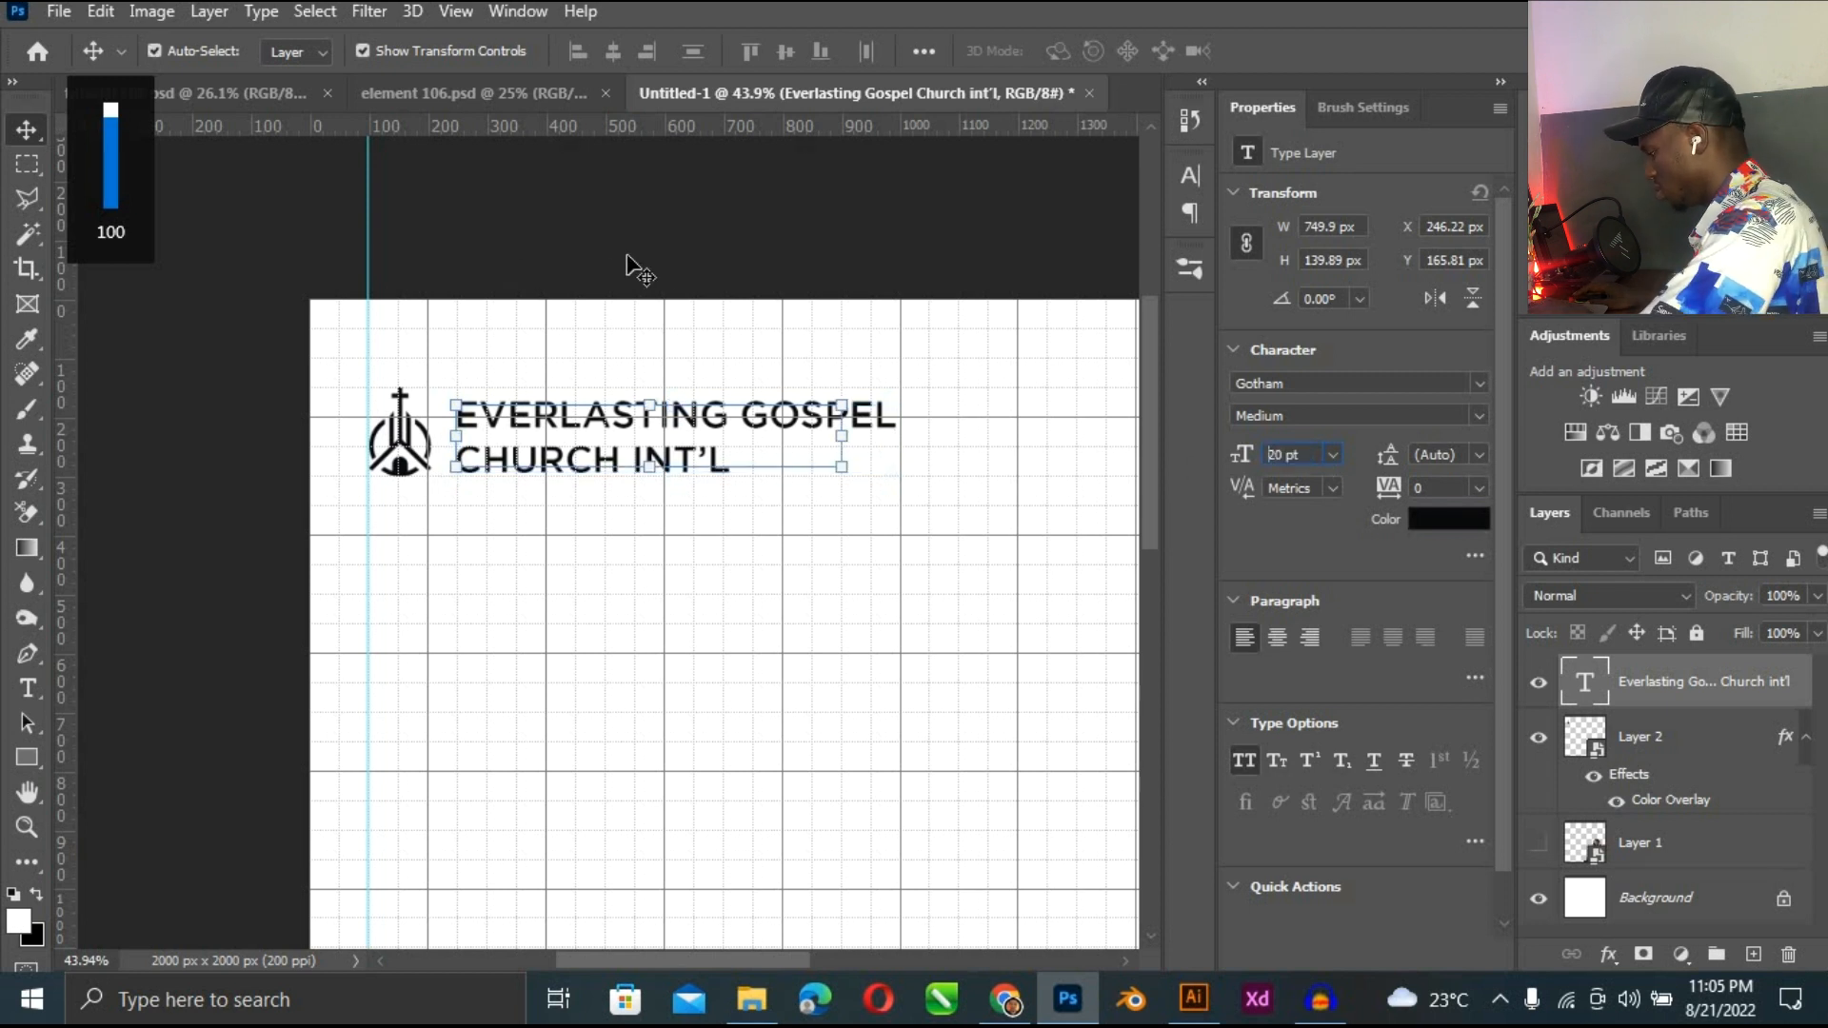
pyautogui.press('Return')
pyautogui.click(614, 462)
pyautogui.doubleClick(617, 465)
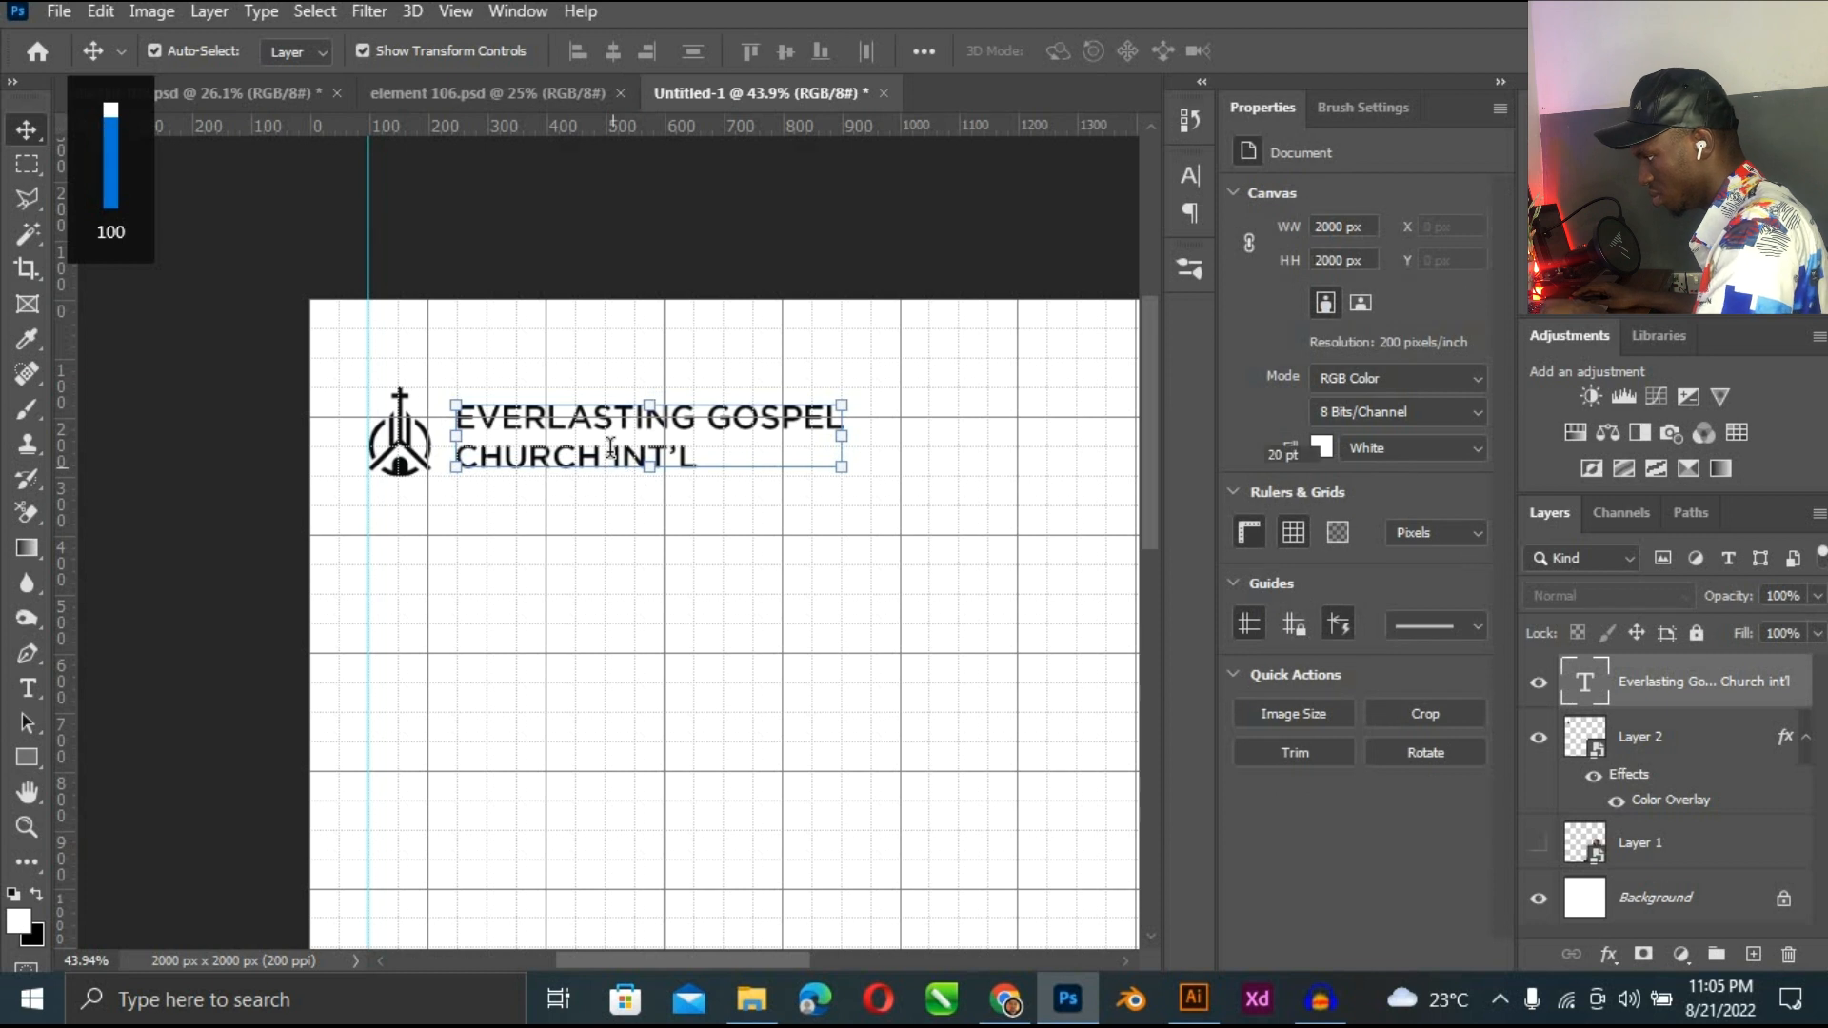
pyautogui.moveTo(693, 461); pyautogui.dragTo(550, 455)
pyautogui.click(1319, 457)
pyautogui.write('10')
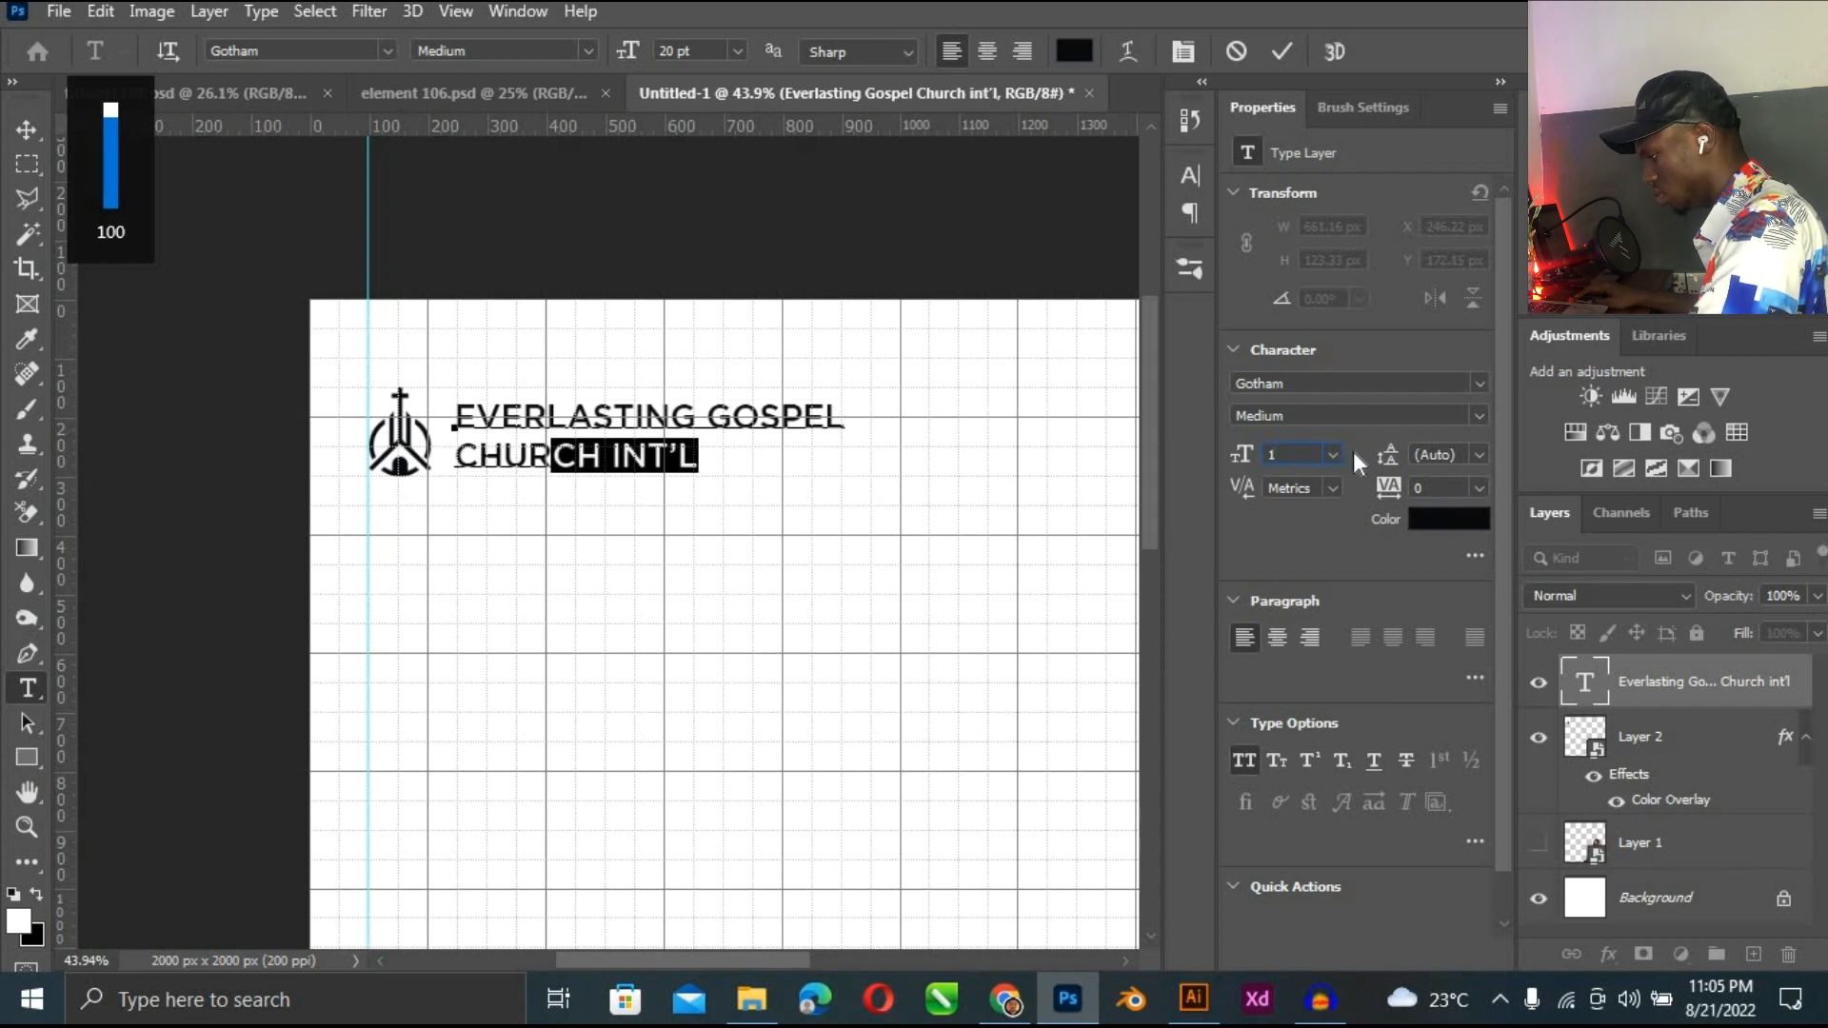
pyautogui.press('Return')
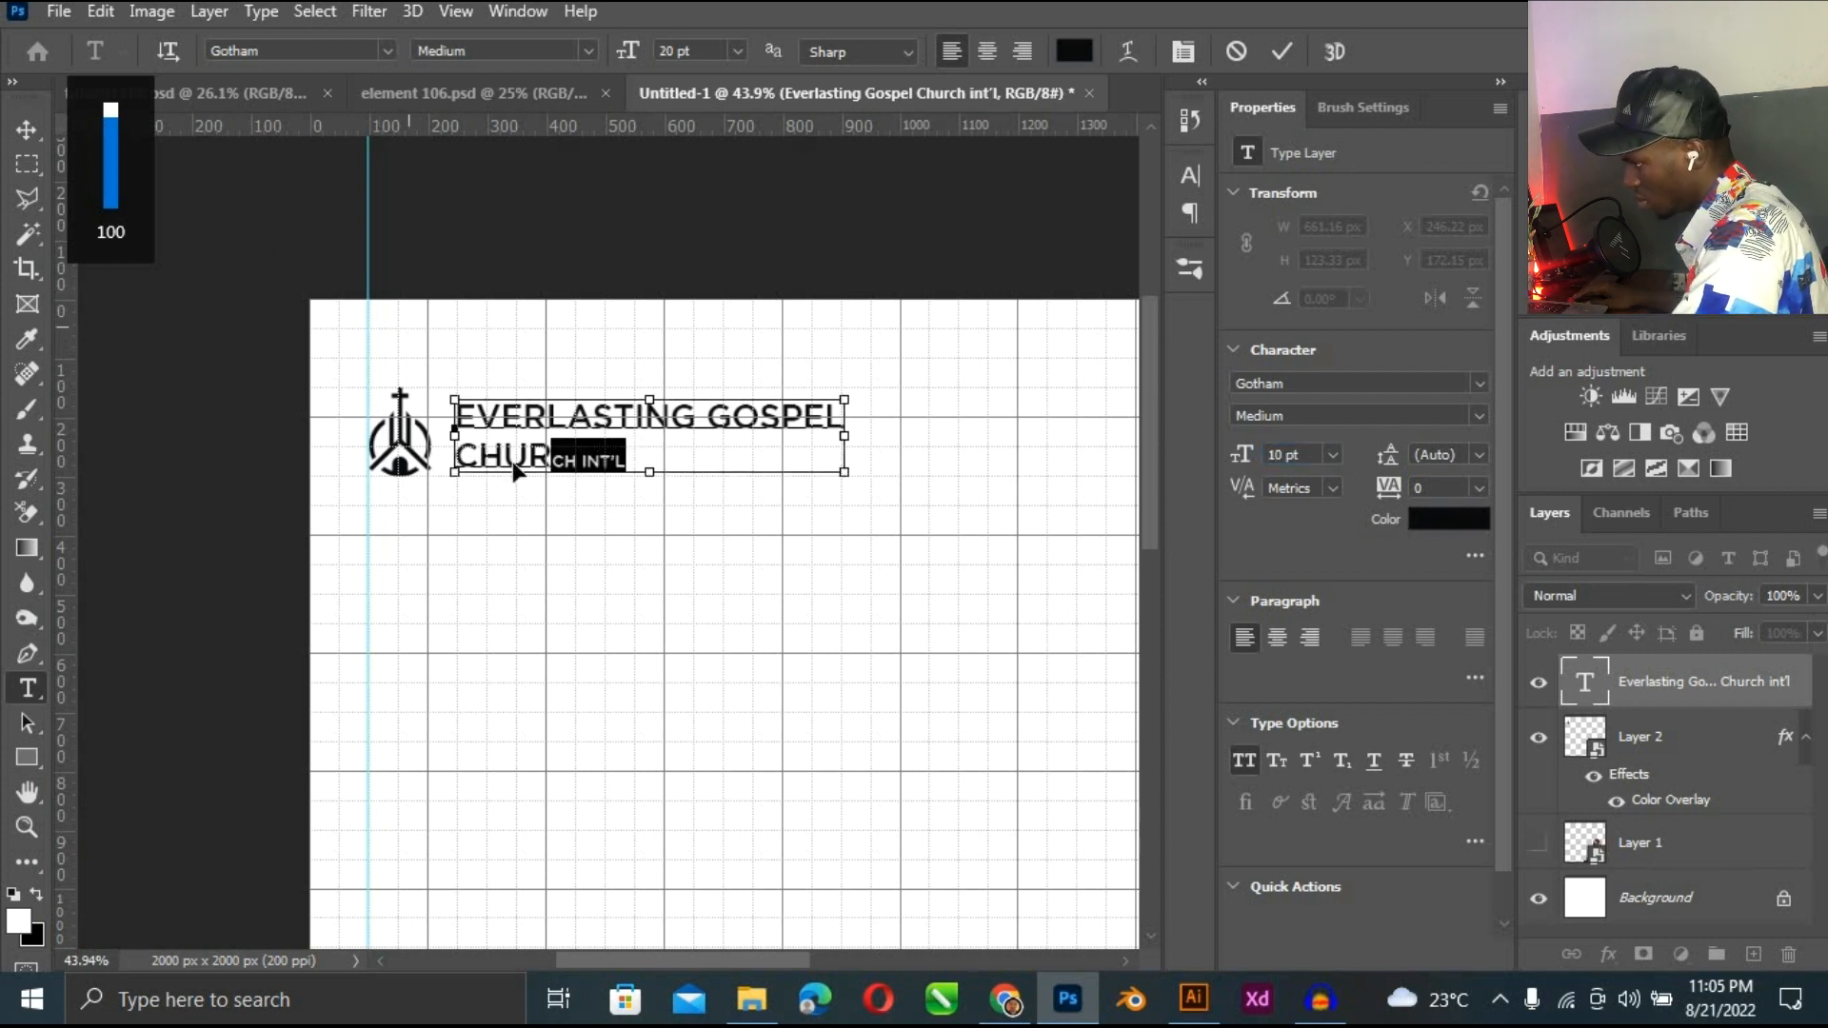
pyautogui.hotkey('ctrl', 'z')
# Set the font size of only the CHURCH INT'L line to 10 pt.
pyautogui.click(526, 452)
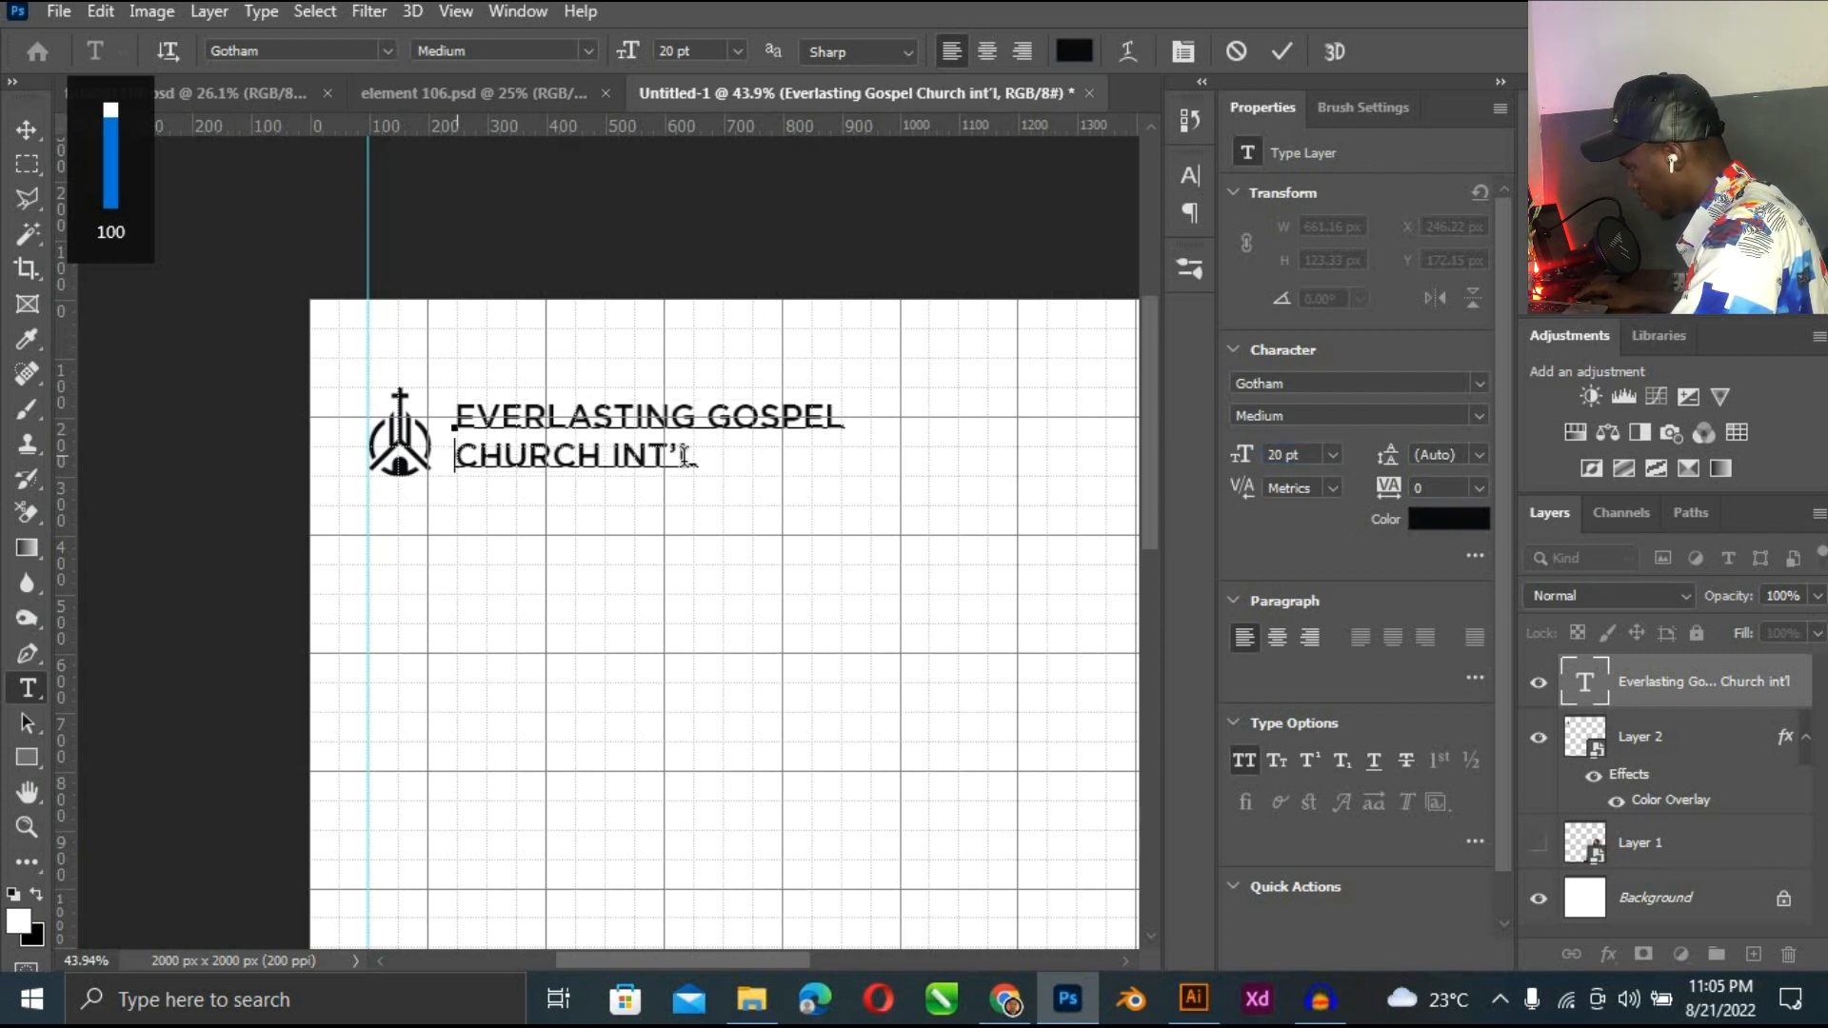
pyautogui.hotkey('shift', 'Right')
pyautogui.hotkey('shift', 'Right')
pyautogui.hotkey('shift', 'Right')
pyautogui.hotkey('shift', 'Right')
pyautogui.hotkey('shift', 'Right')
pyautogui.hotkey('shift', 'Right')
pyautogui.hotkey('shift', 'Right')
pyautogui.hotkey('shift', 'Right')
pyautogui.hotkey('shift', 'Right')
pyautogui.hotkey('shift', 'Right')
pyautogui.hotkey('shift', 'Right')
pyautogui.hotkey('shift', 'Right')
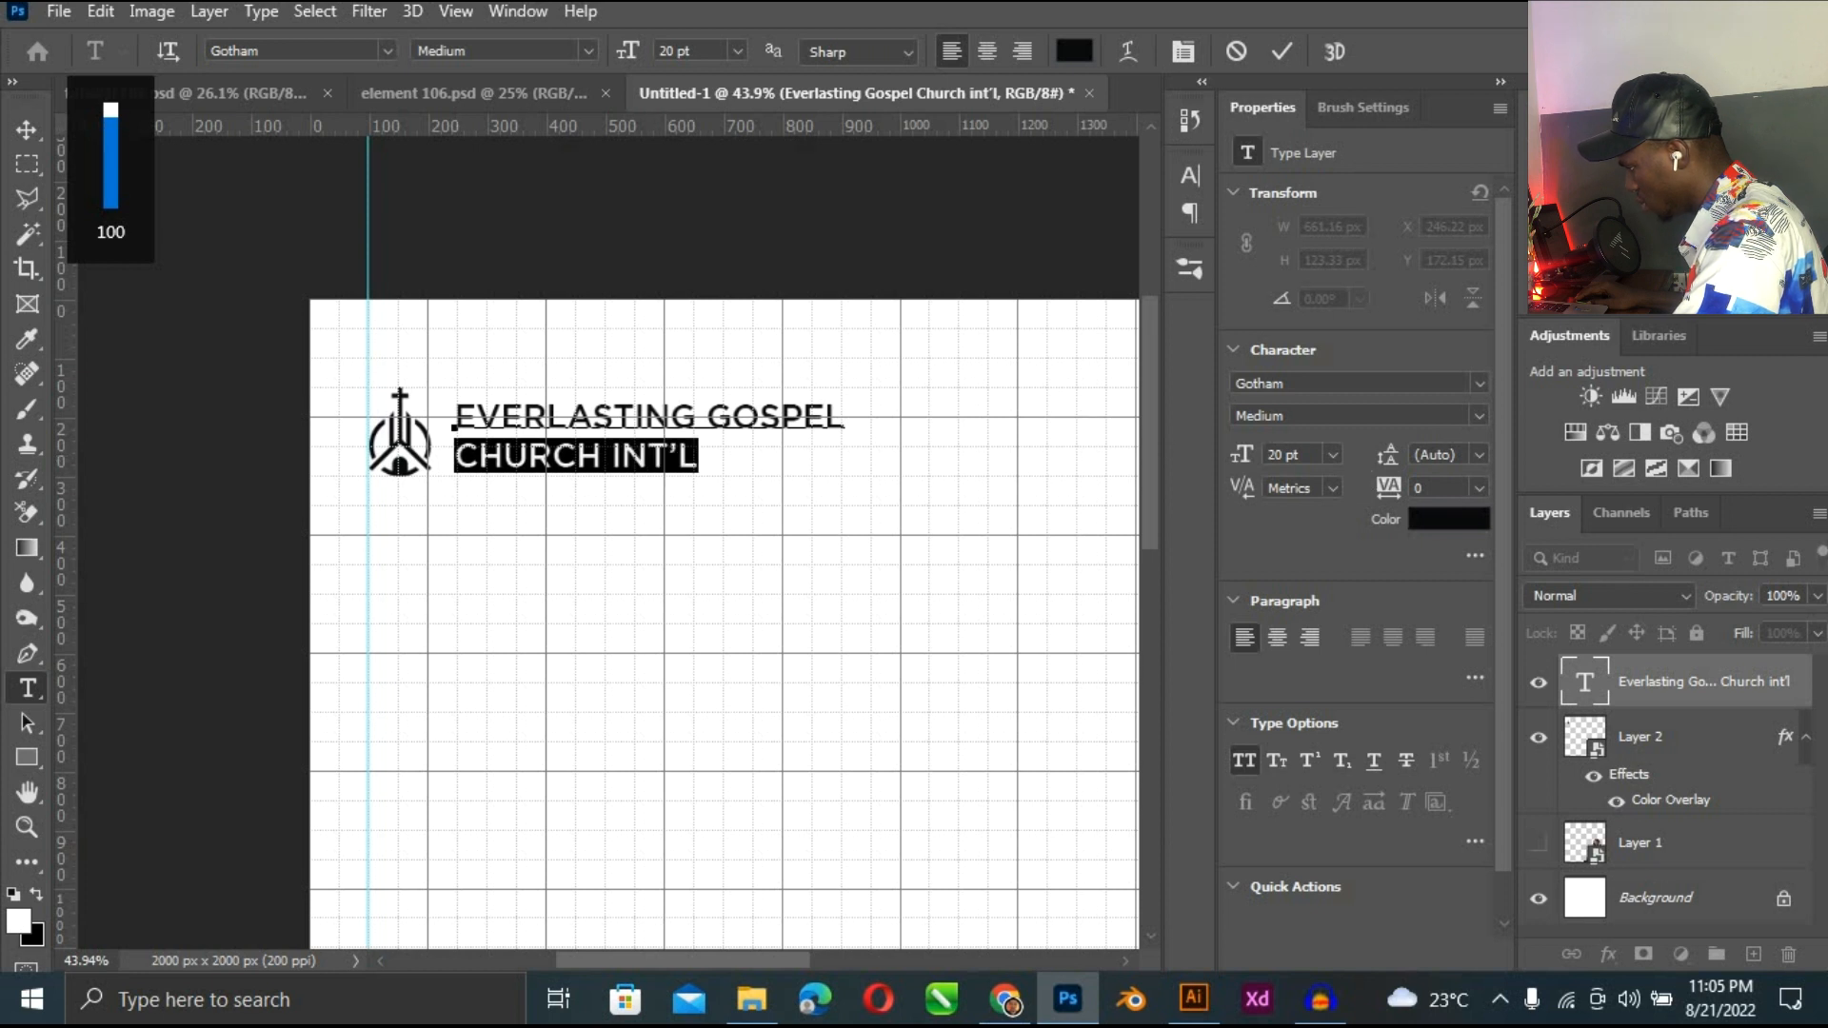
pyautogui.click(1310, 457)
pyautogui.write('10')
pyautogui.press('Return')
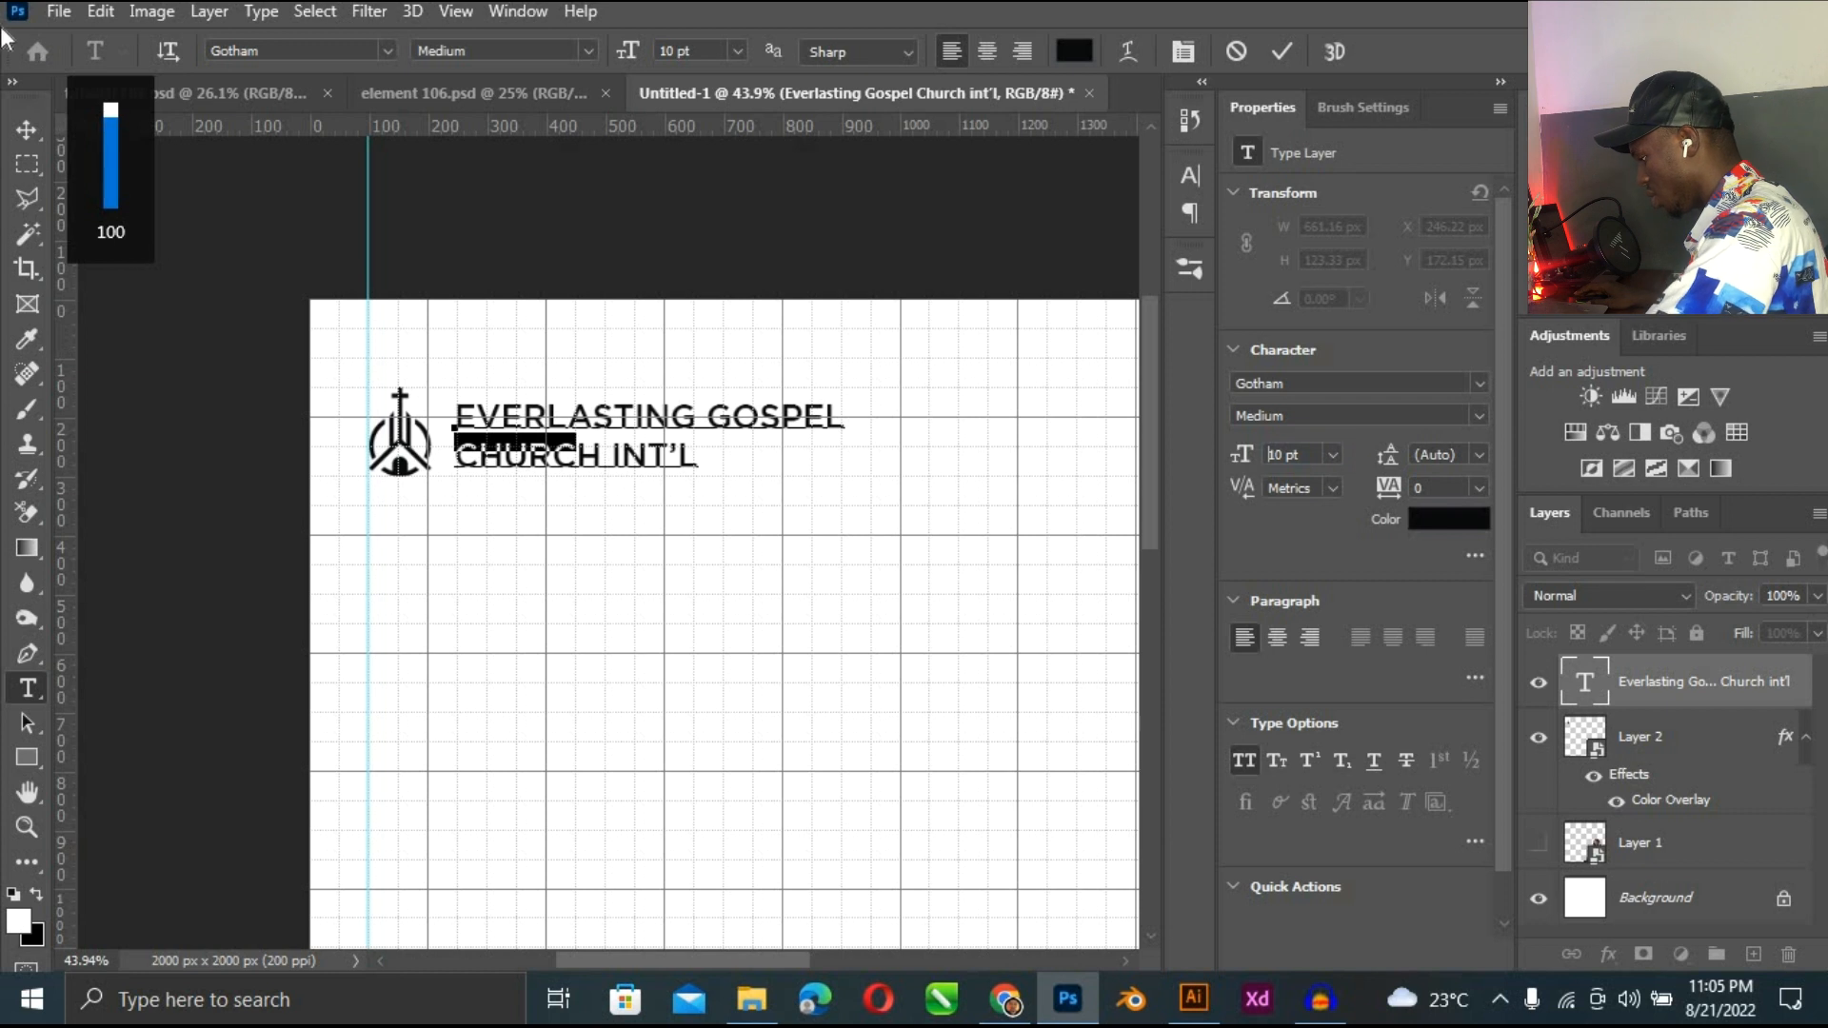
# Set the tracking of the CHURCH INT'L line to 1000 and commit the text edit.
pyautogui.moveTo(1407, 490); pyautogui.dragTo(1485, 590)
pyautogui.press('Return')
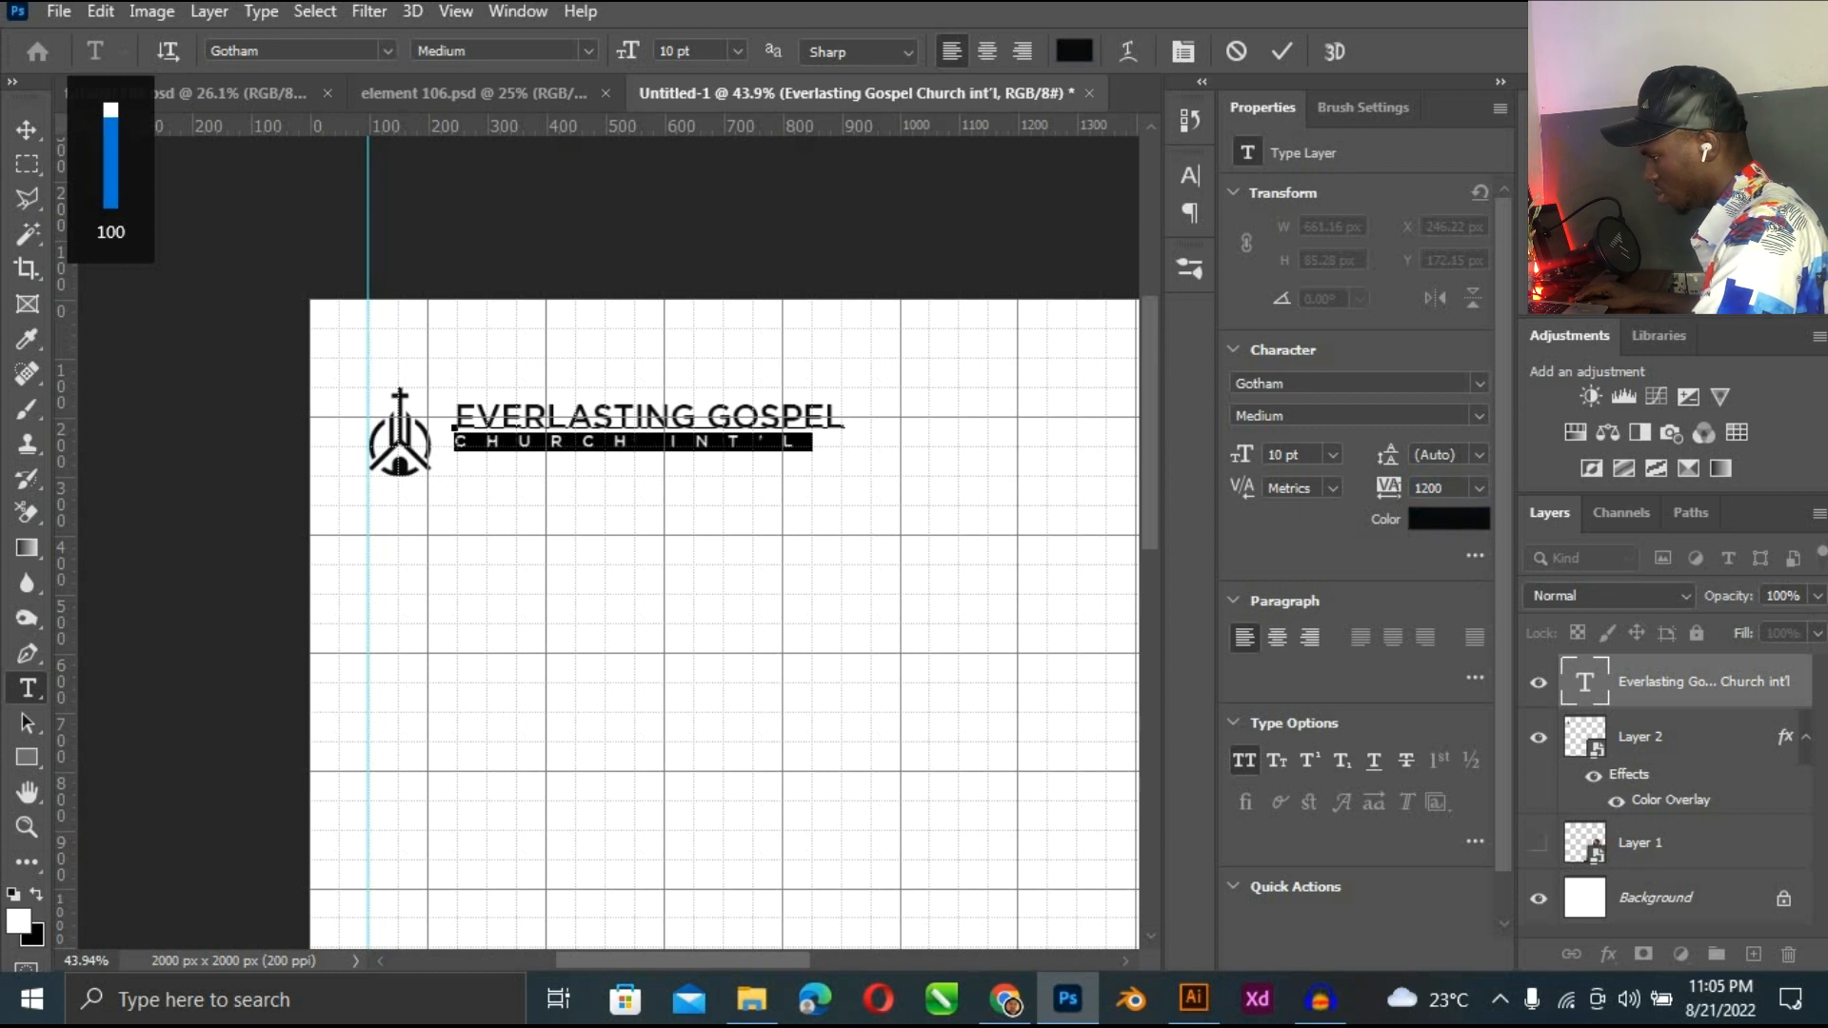
pyautogui.click(1406, 490)
pyautogui.write('100')
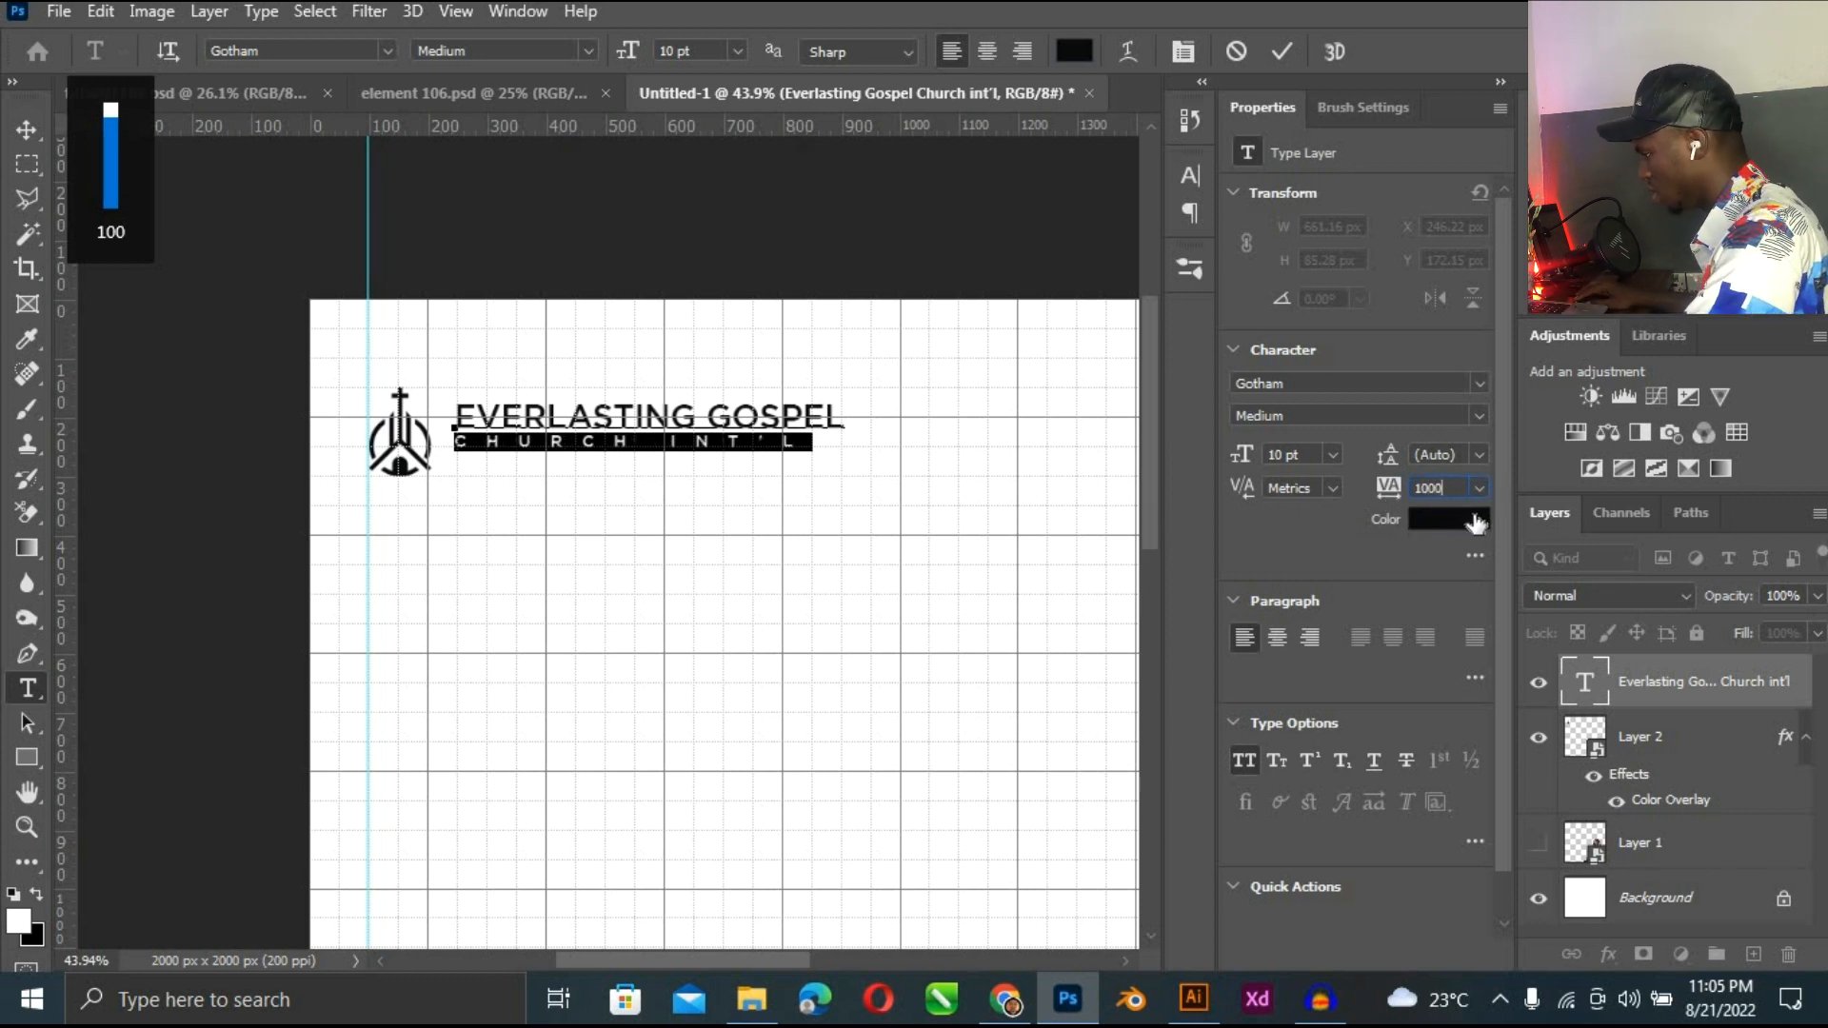
pyautogui.press('Return')
pyautogui.click(38, 129)
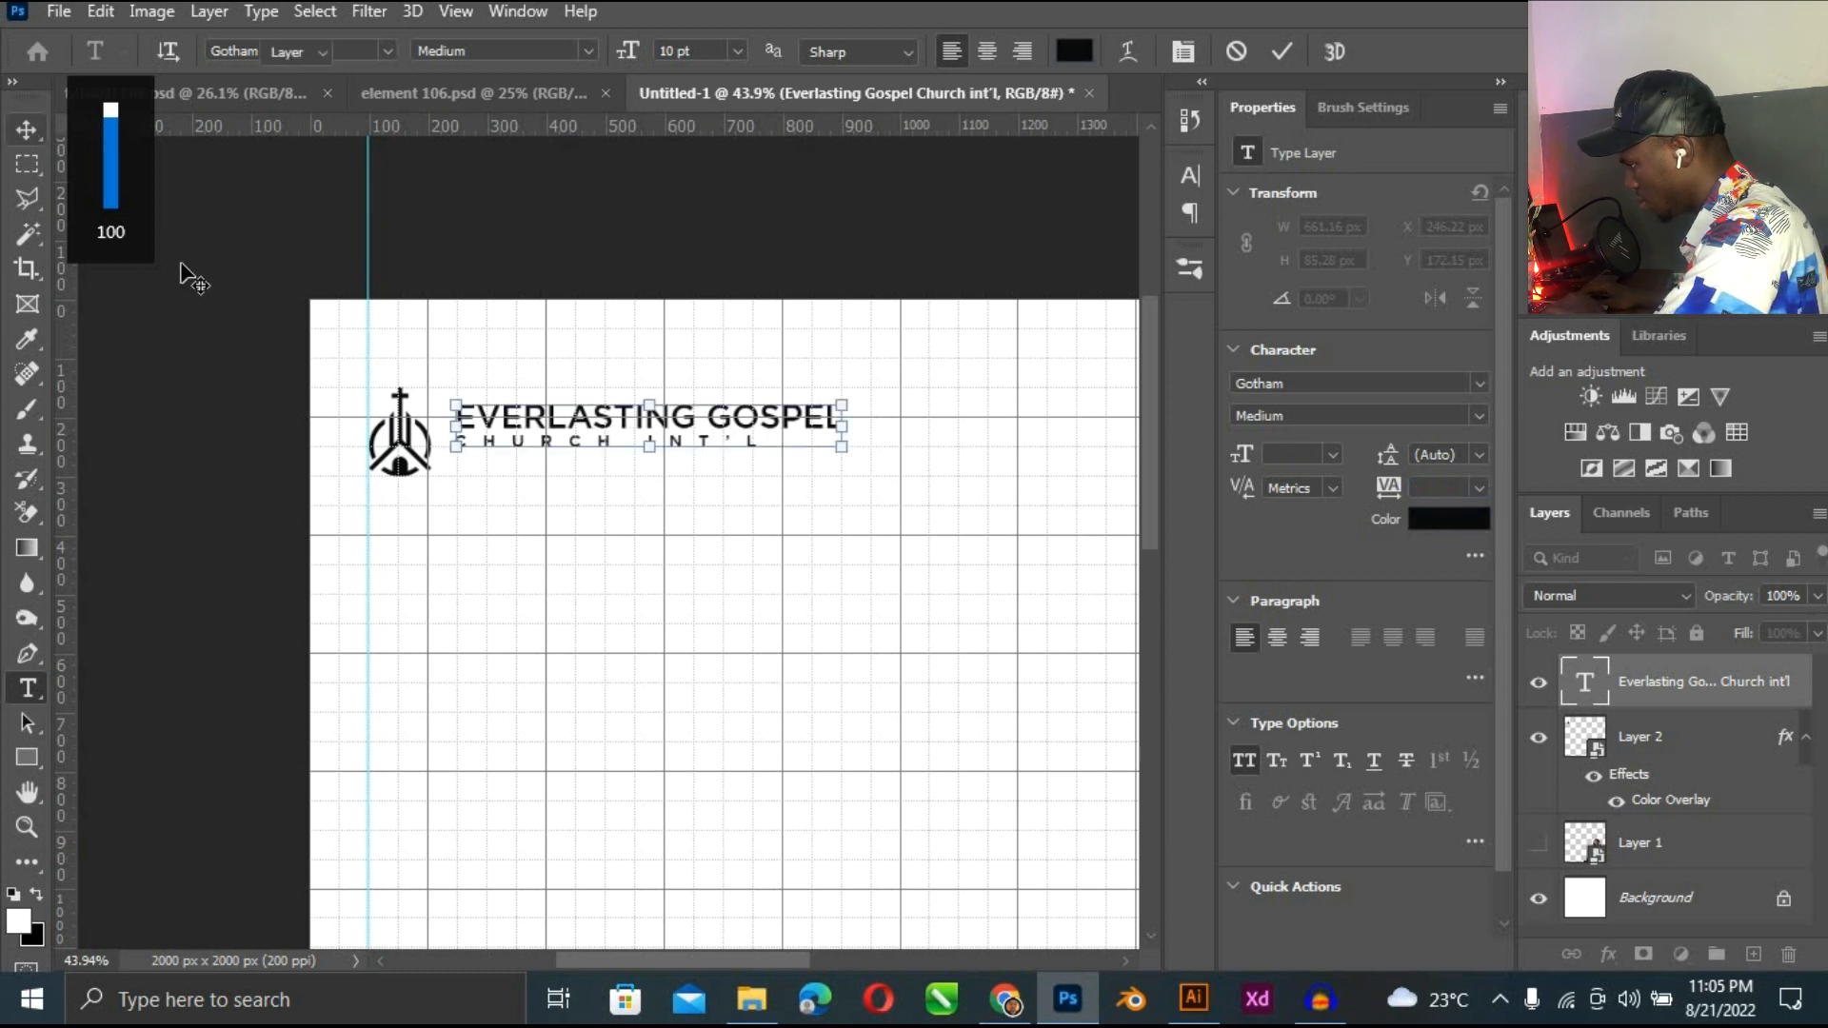
# Move the church name text down and closer to the logo, to about X 239, Y 205 px.
pyautogui.click(849, 497)
pyautogui.moveTo(545, 385); pyautogui.dragTo(606, 319)
pyautogui.click(606, 330)
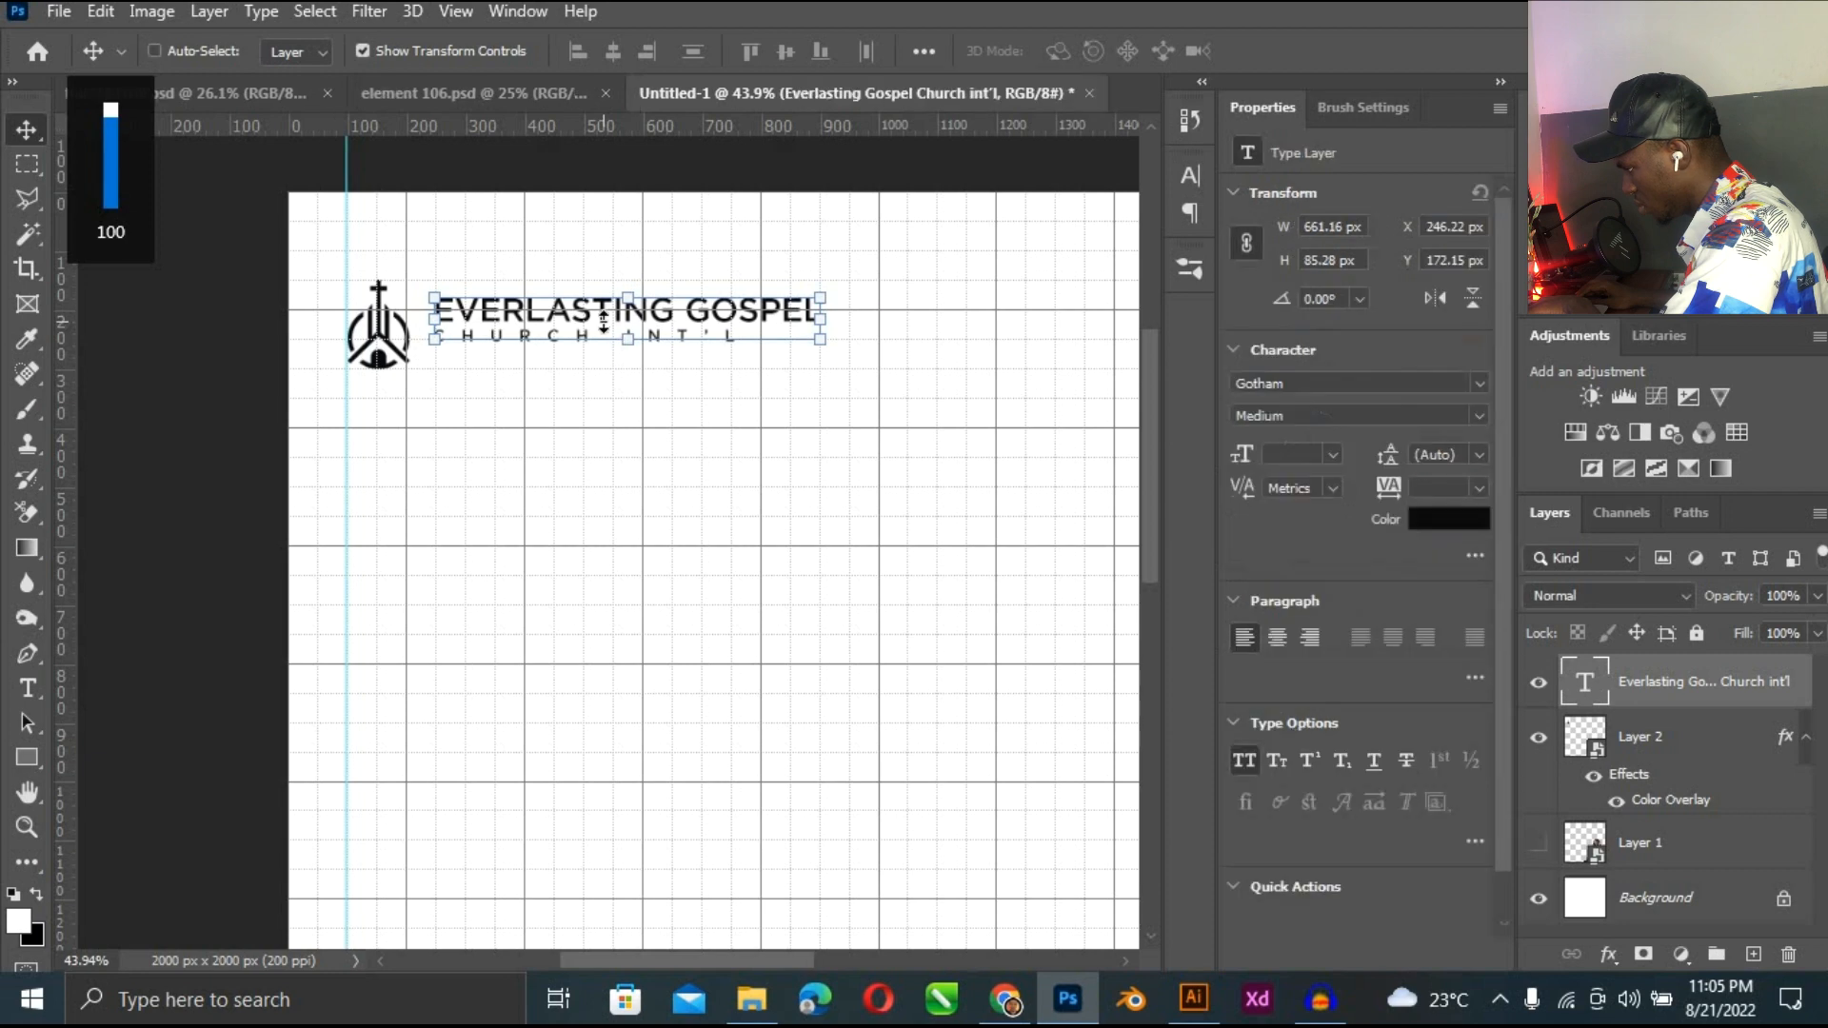
pyautogui.hotkey('ctrl', '+')
pyautogui.moveTo(752, 378); pyautogui.dragTo(791, 509)
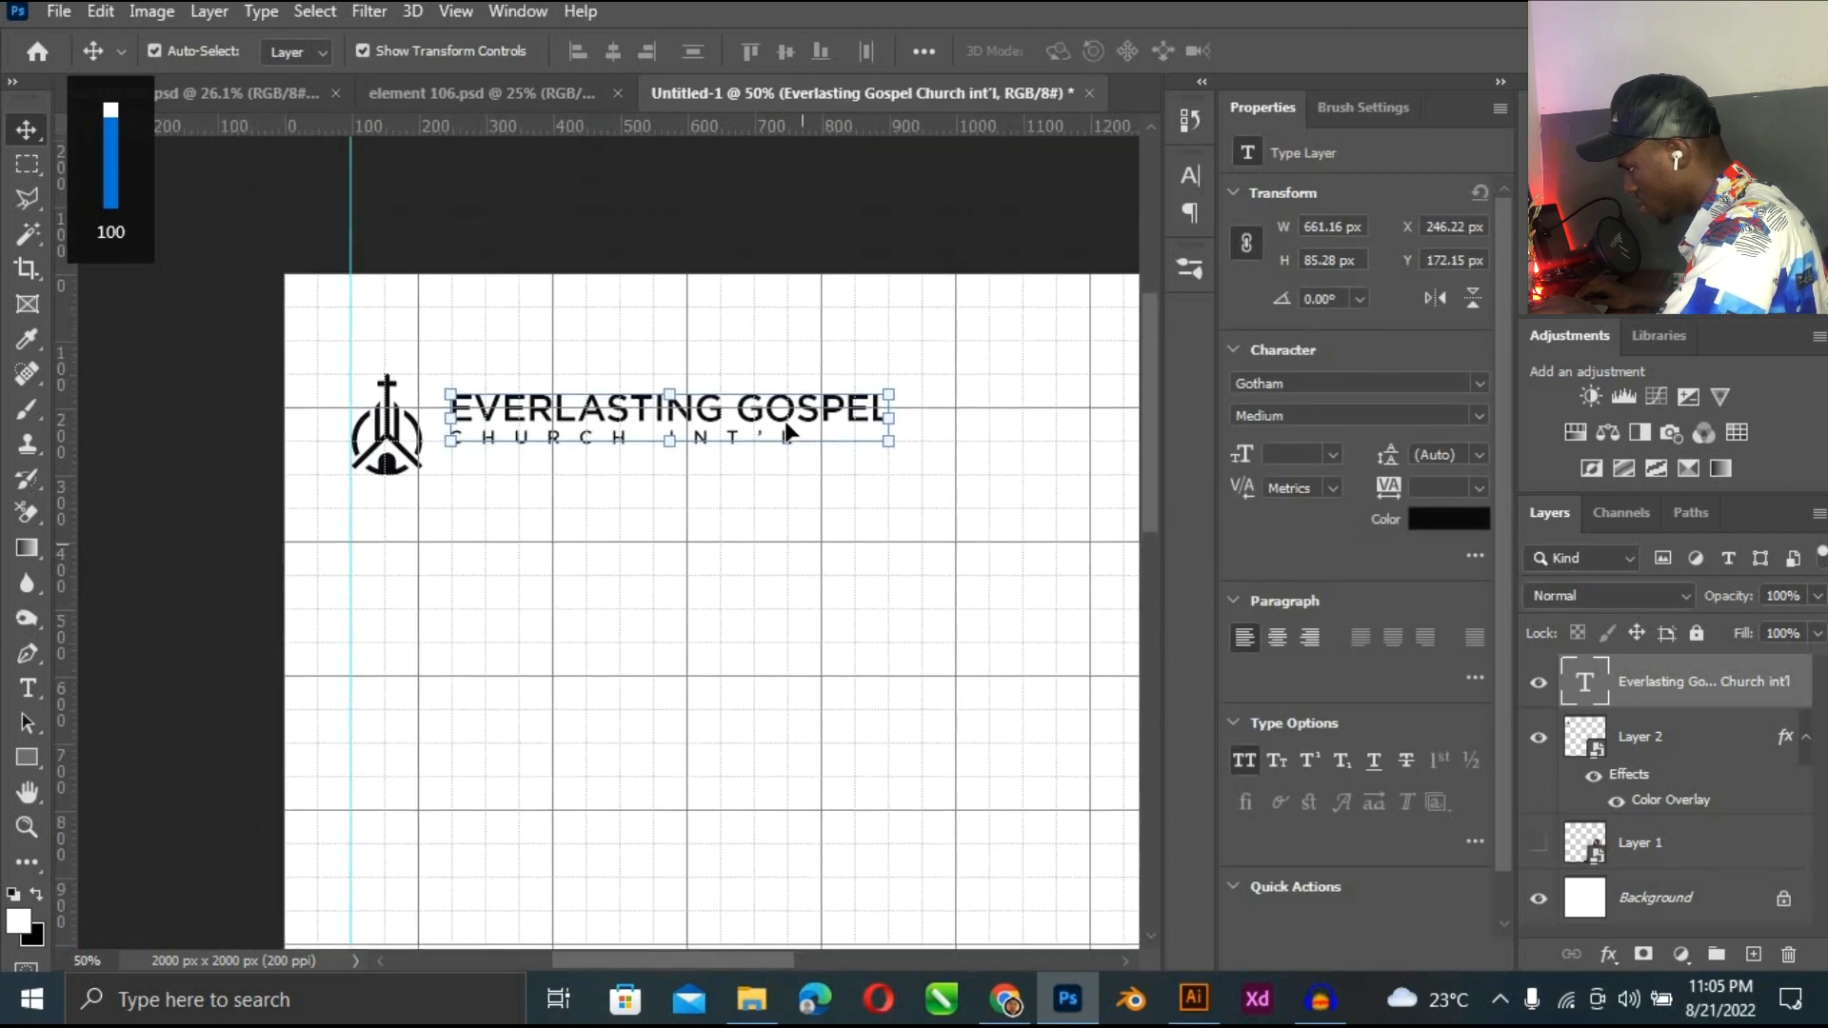
pyautogui.press('Down')
pyautogui.press('Down')
pyautogui.press('Down')
pyautogui.press('Down')
pyautogui.press('Down')
pyautogui.press('Down')
pyautogui.press('Down')
pyautogui.press('Down')
pyautogui.press('Down')
pyautogui.press('Down')
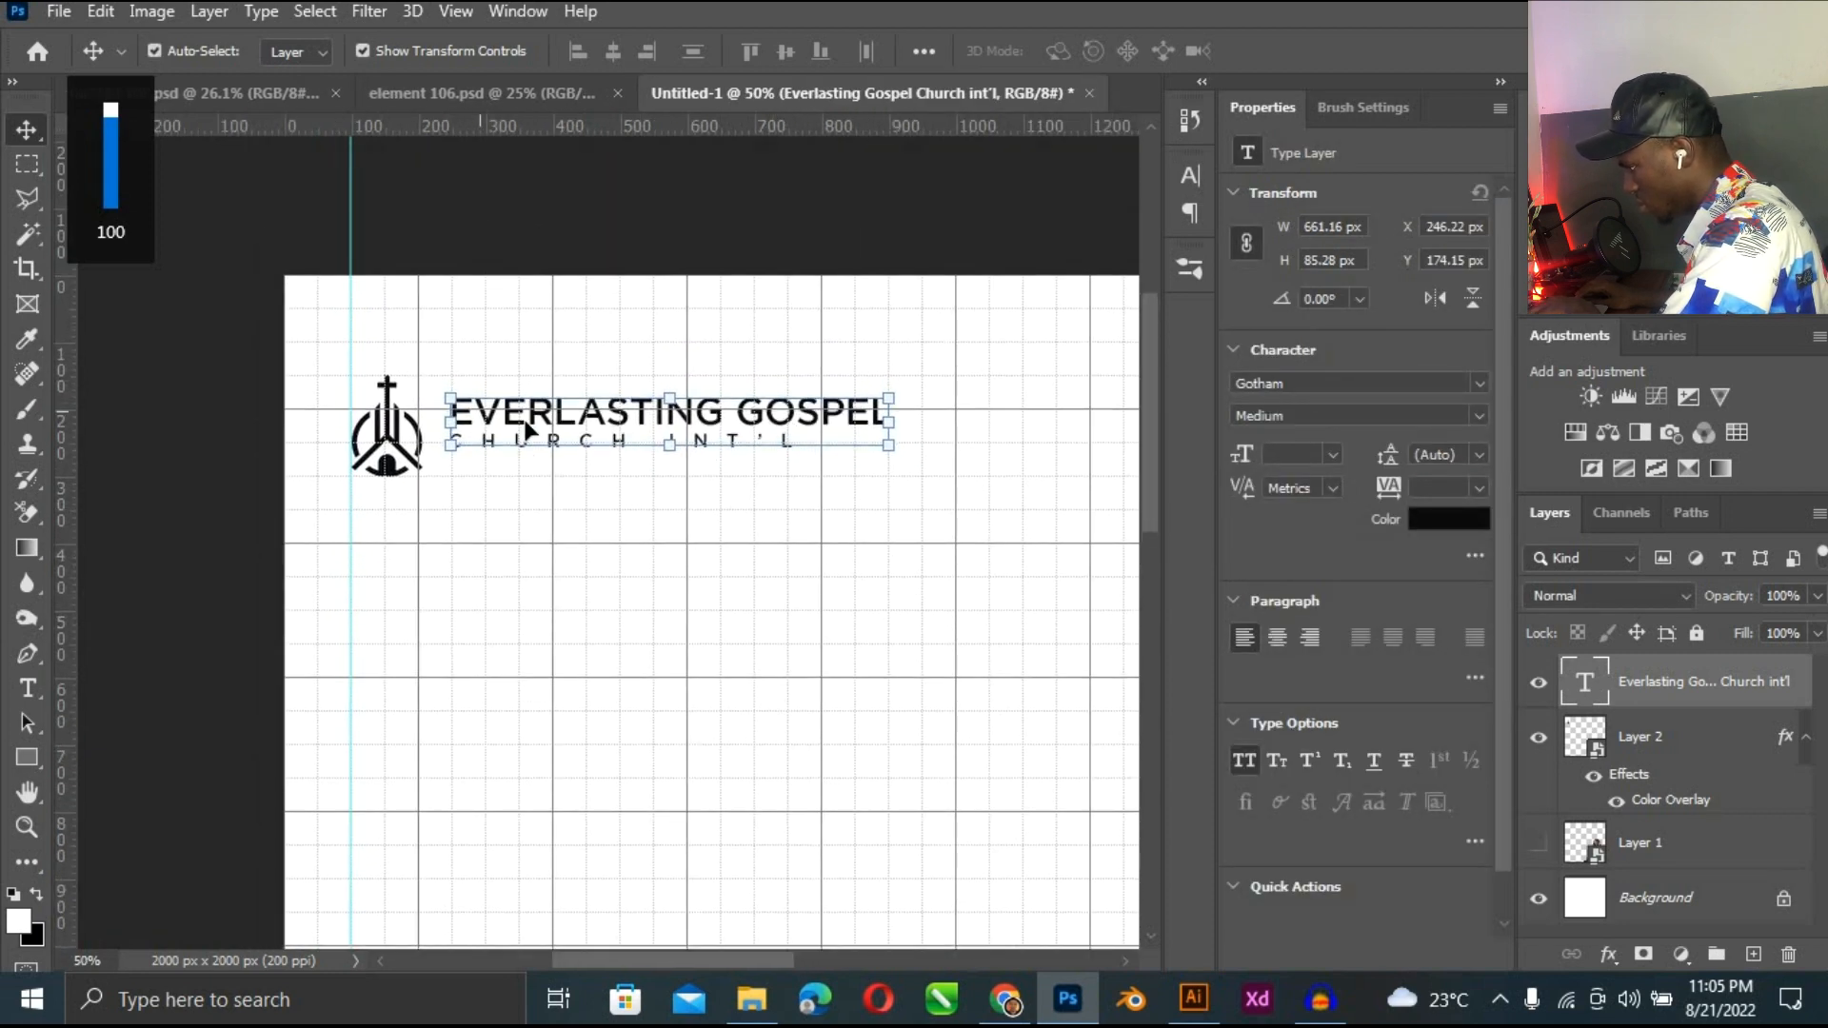
pyautogui.moveTo(519, 433); pyautogui.dragTo(480, 433)
pyautogui.press('t')
pyautogui.click(436, 434)
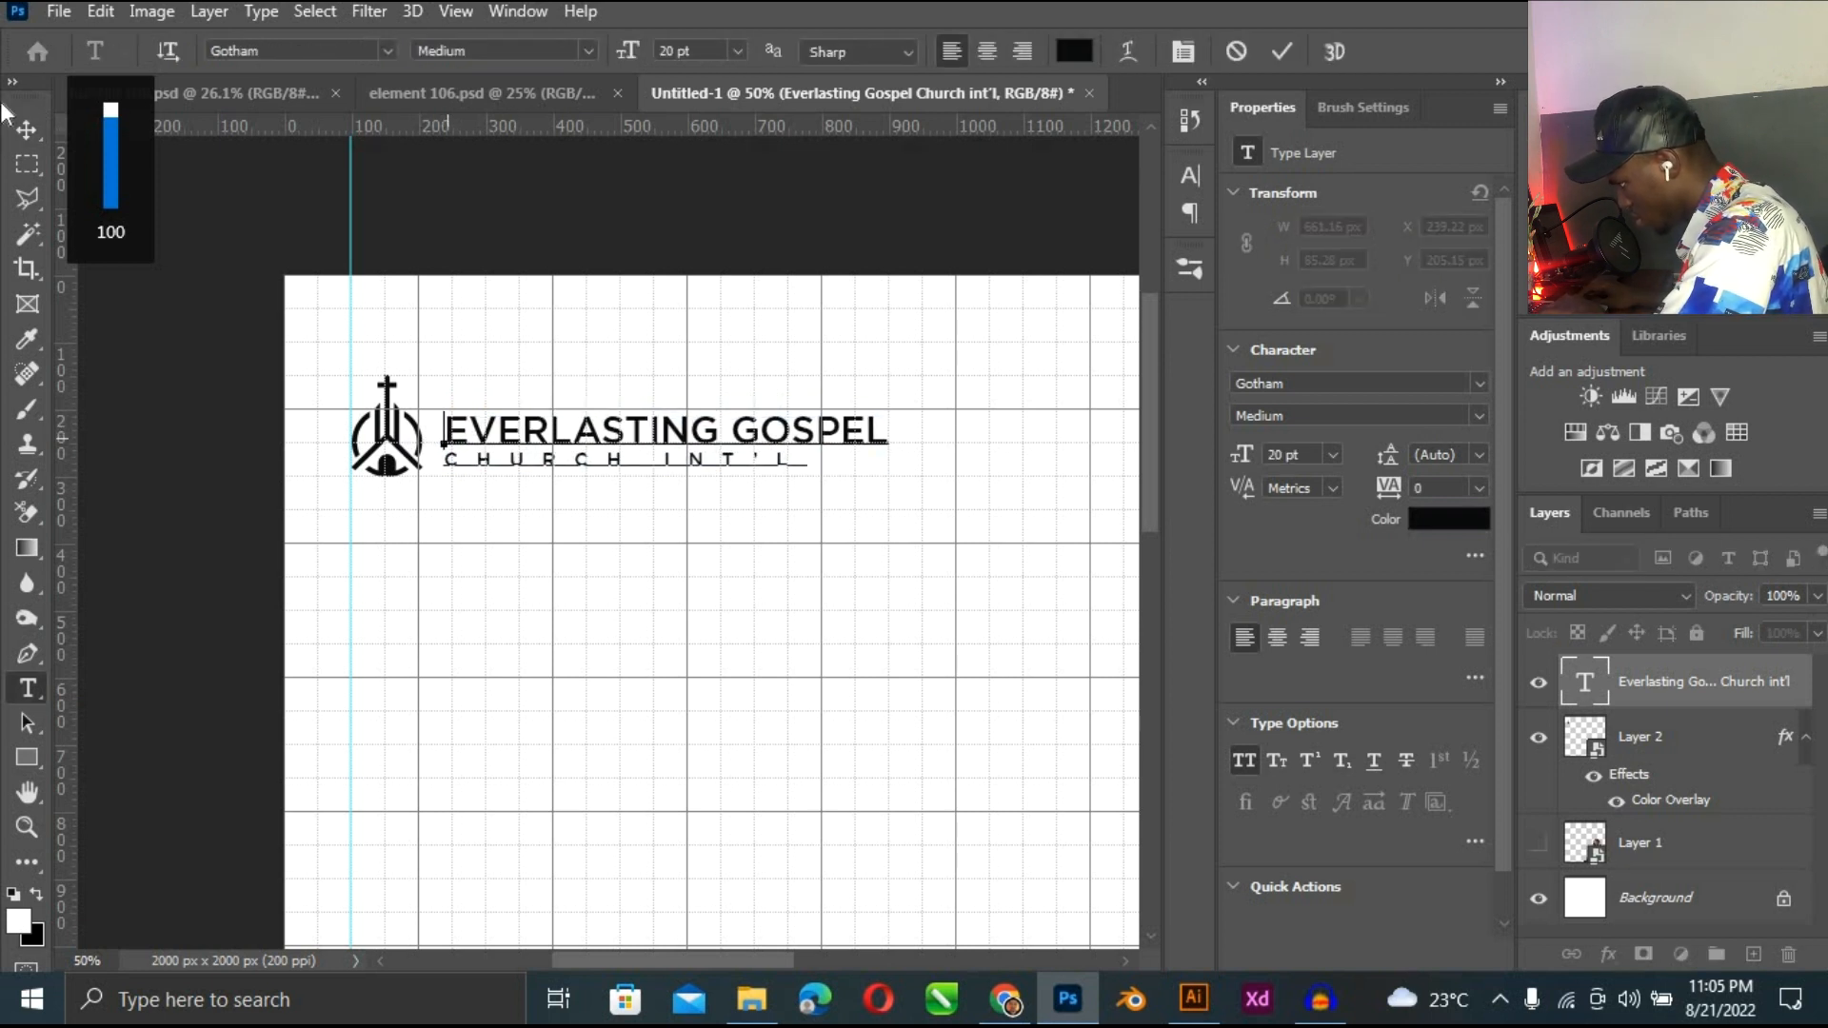
pyautogui.click(37, 136)
pyautogui.click(442, 443)
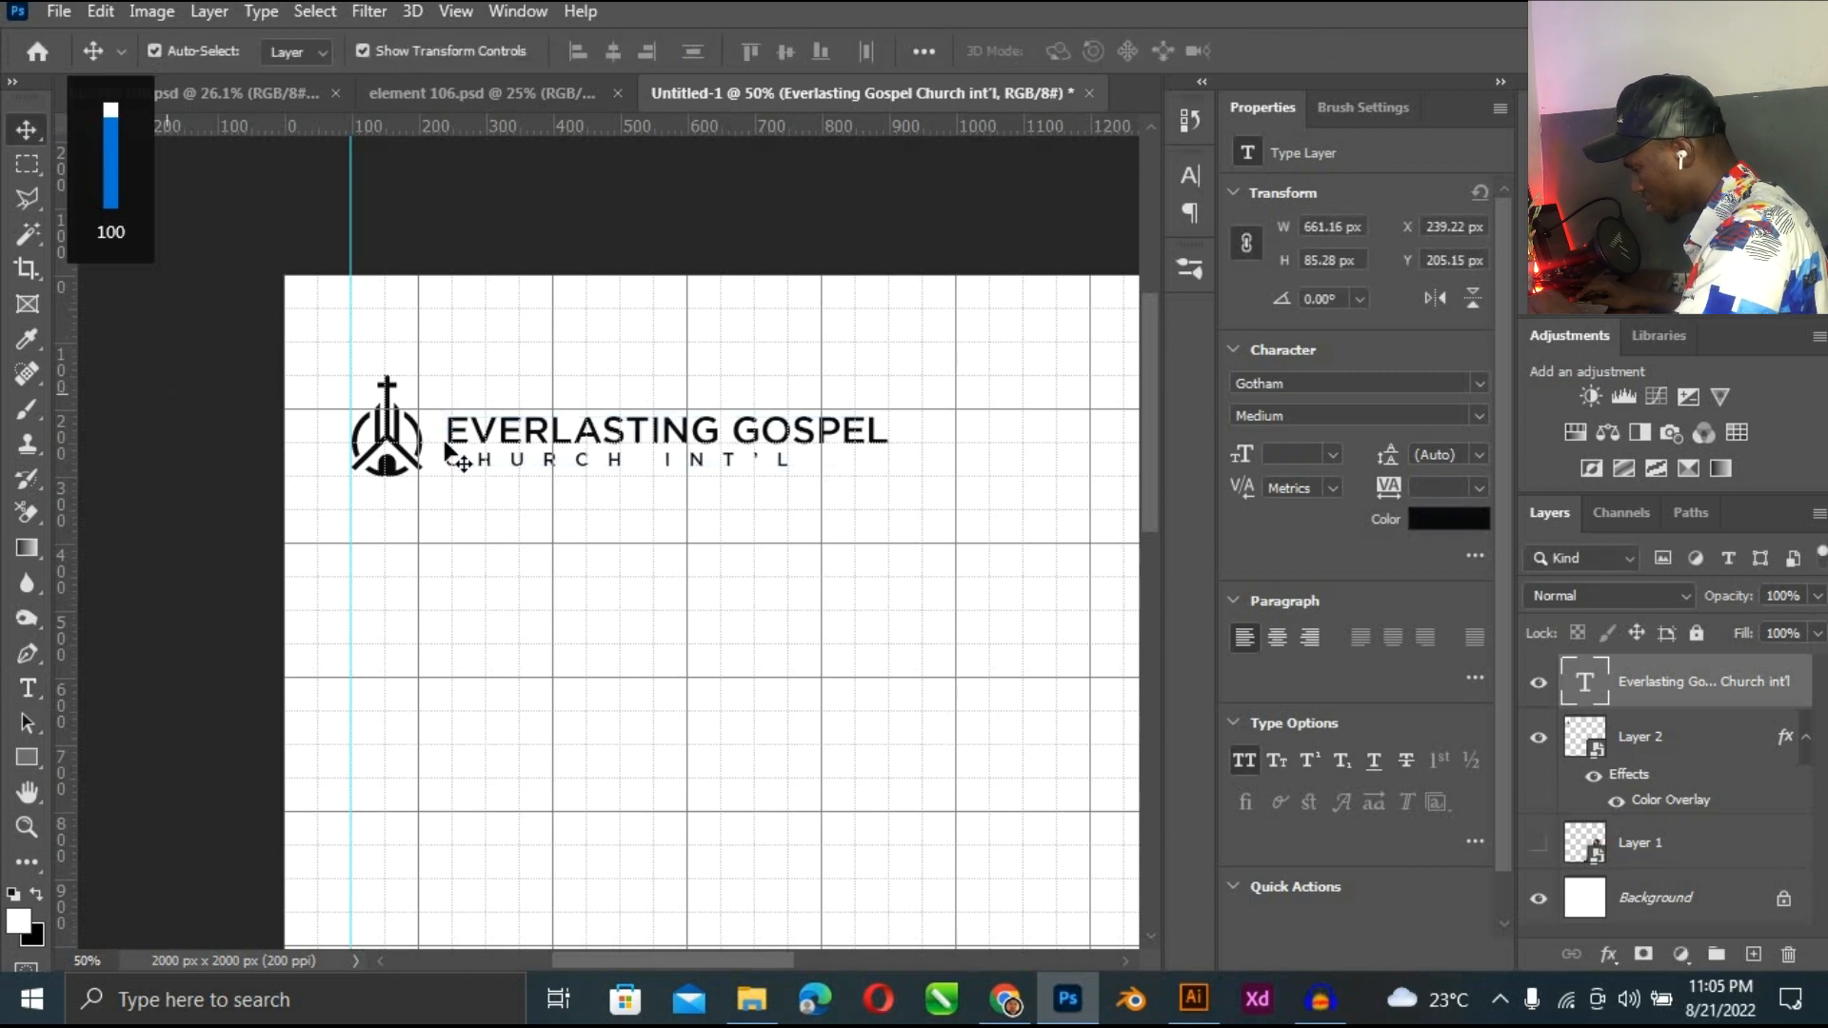
# Nudge the church name text up to about Y 202 px.
pyautogui.scroll(1, 428, 436)
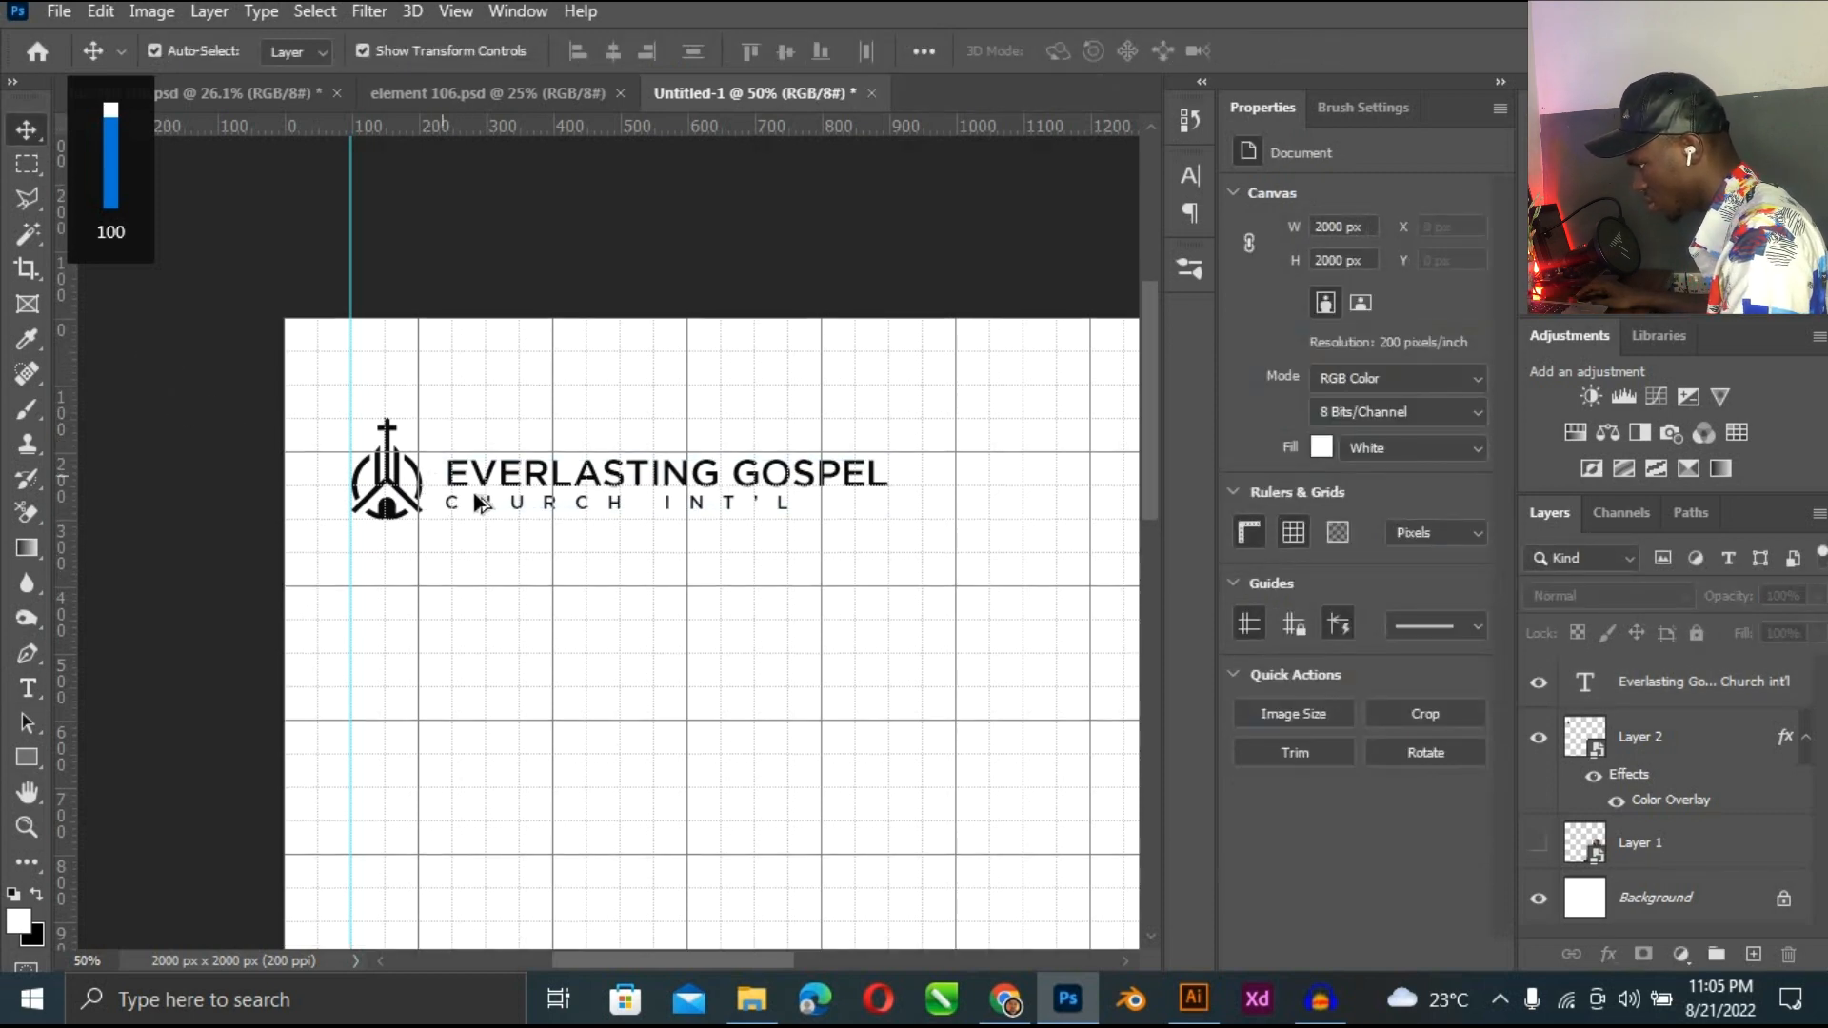
pyautogui.scroll(2, 472, 490)
pyautogui.scroll(3, 473, 493)
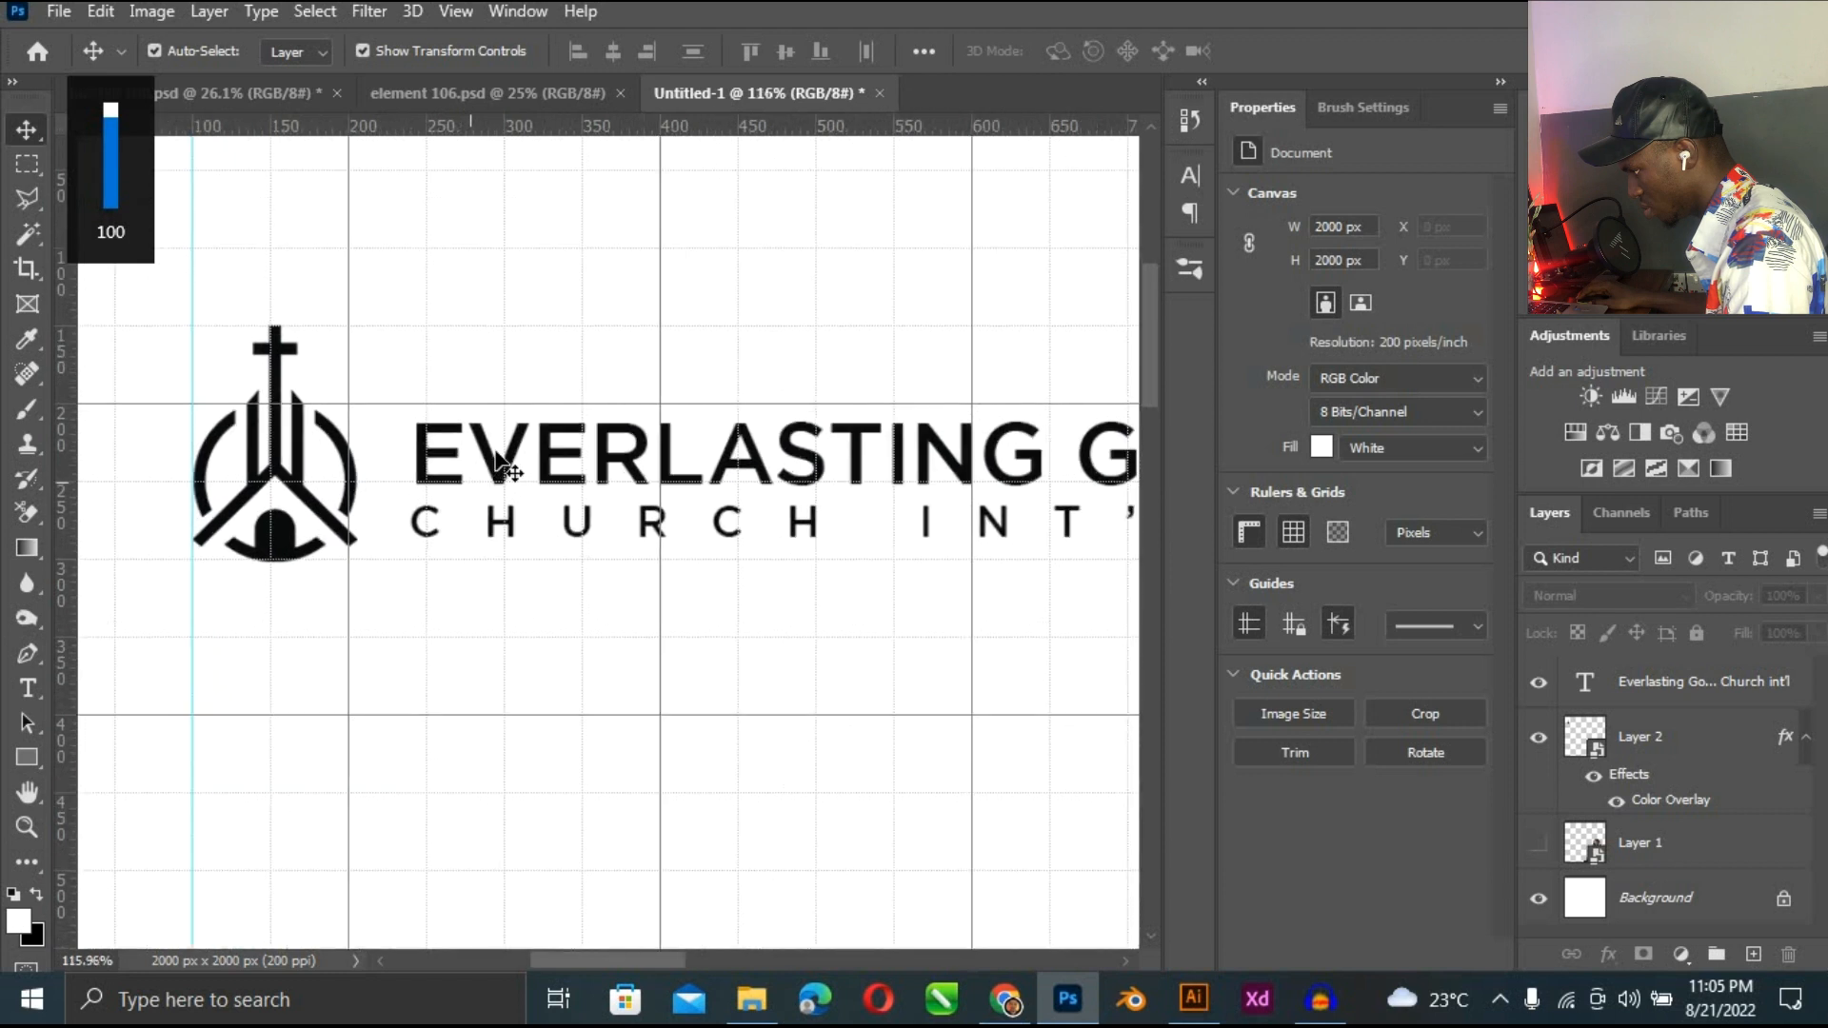
pyautogui.click(492, 466)
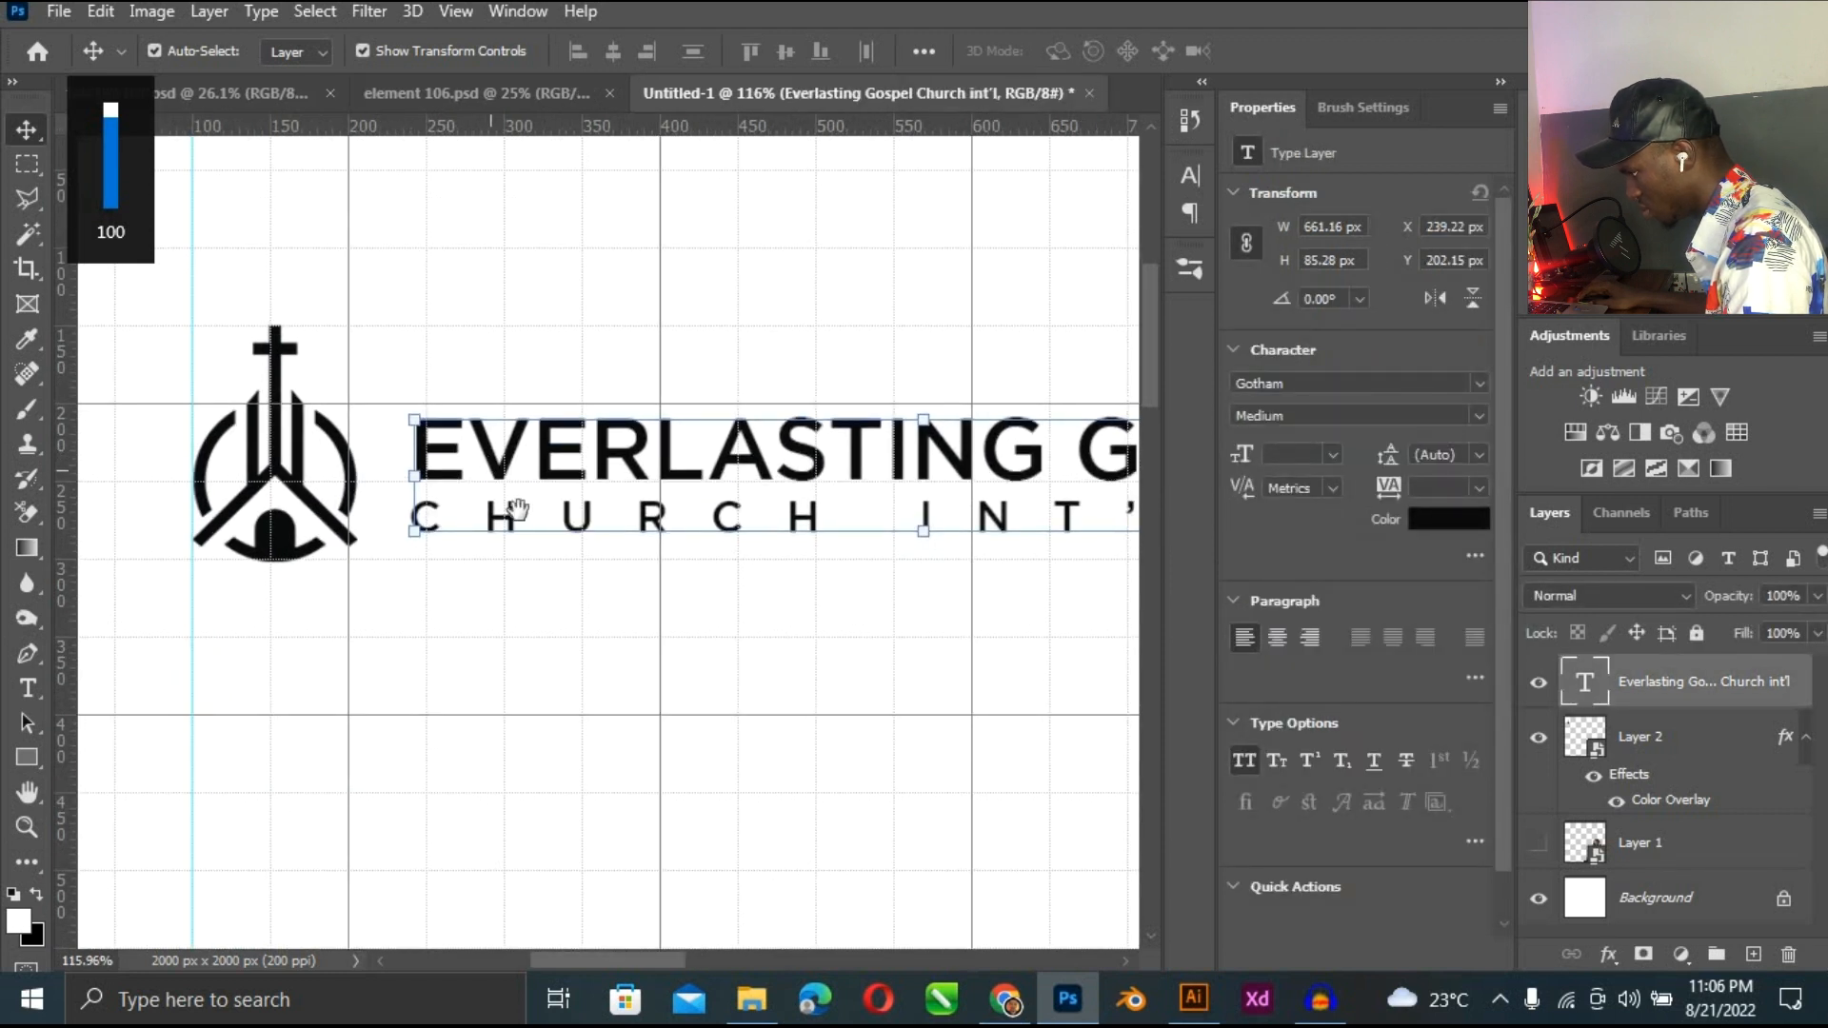
pyautogui.scroll(-1, 380, 457)
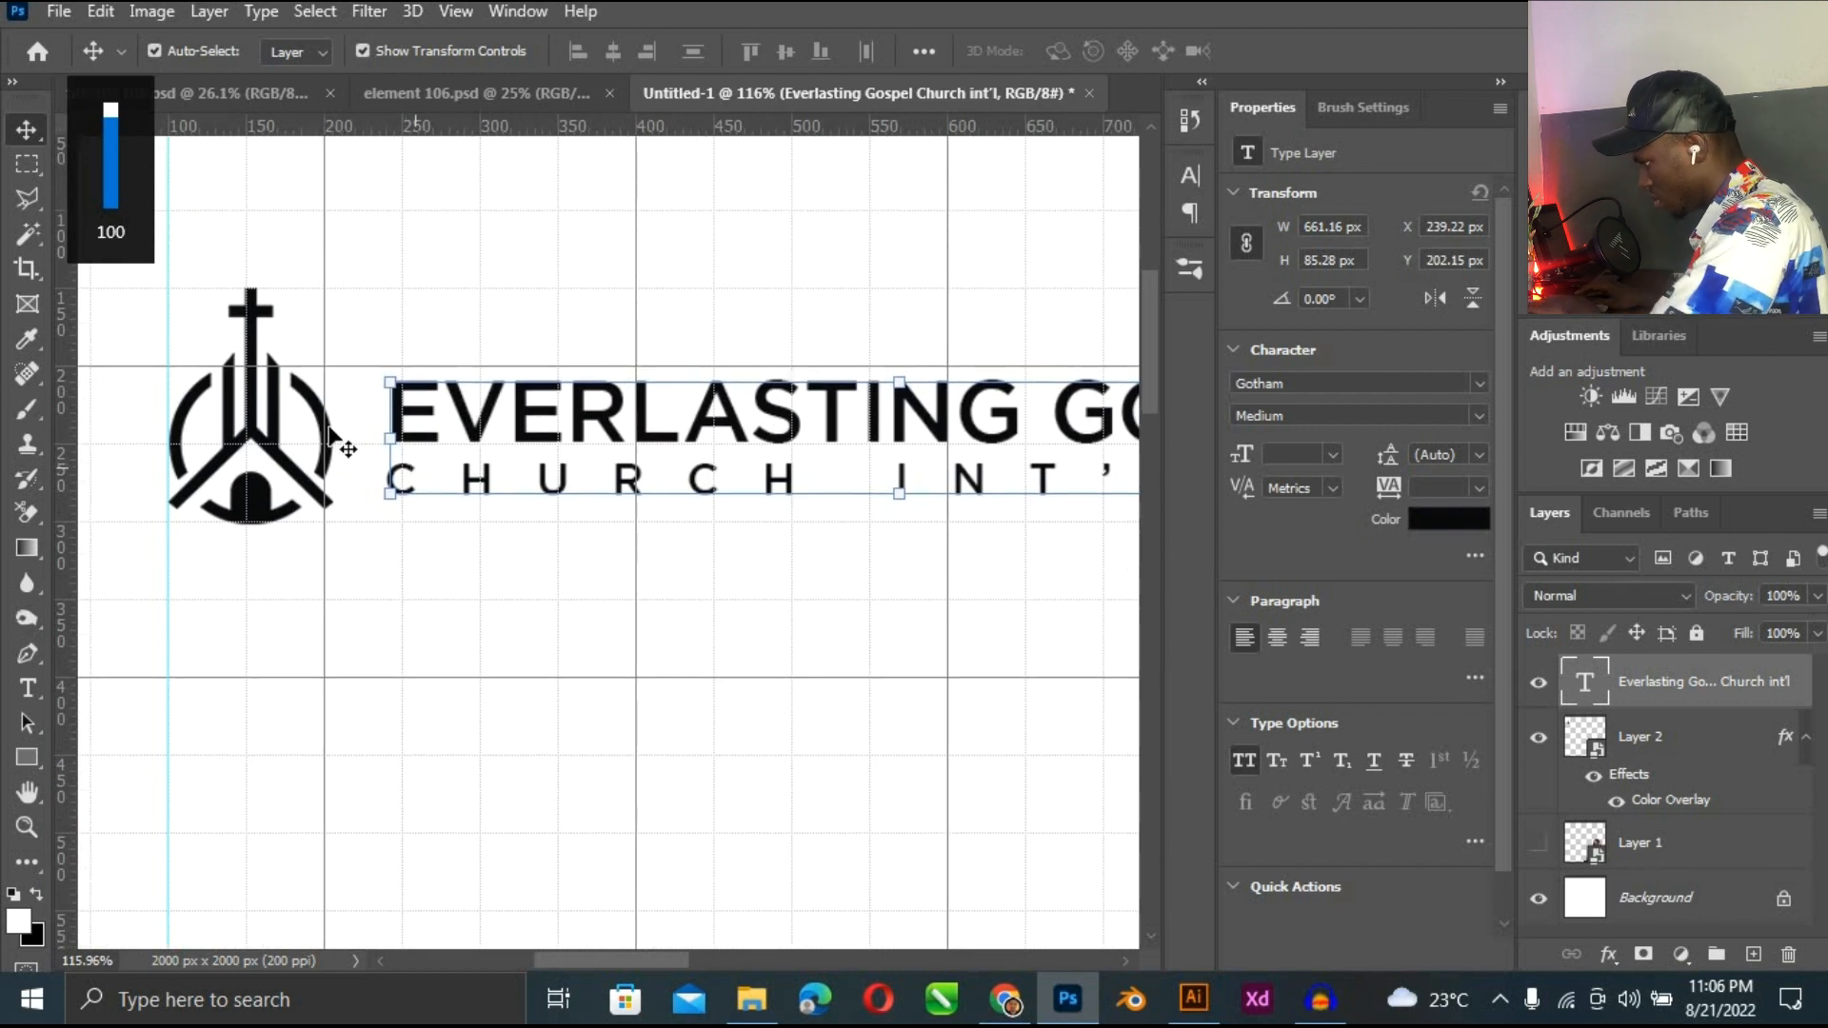
# Scale the church logo down proportionally to about 101 by 145 px, keeping its upper-left corner in place.
pyautogui.click(299, 526)
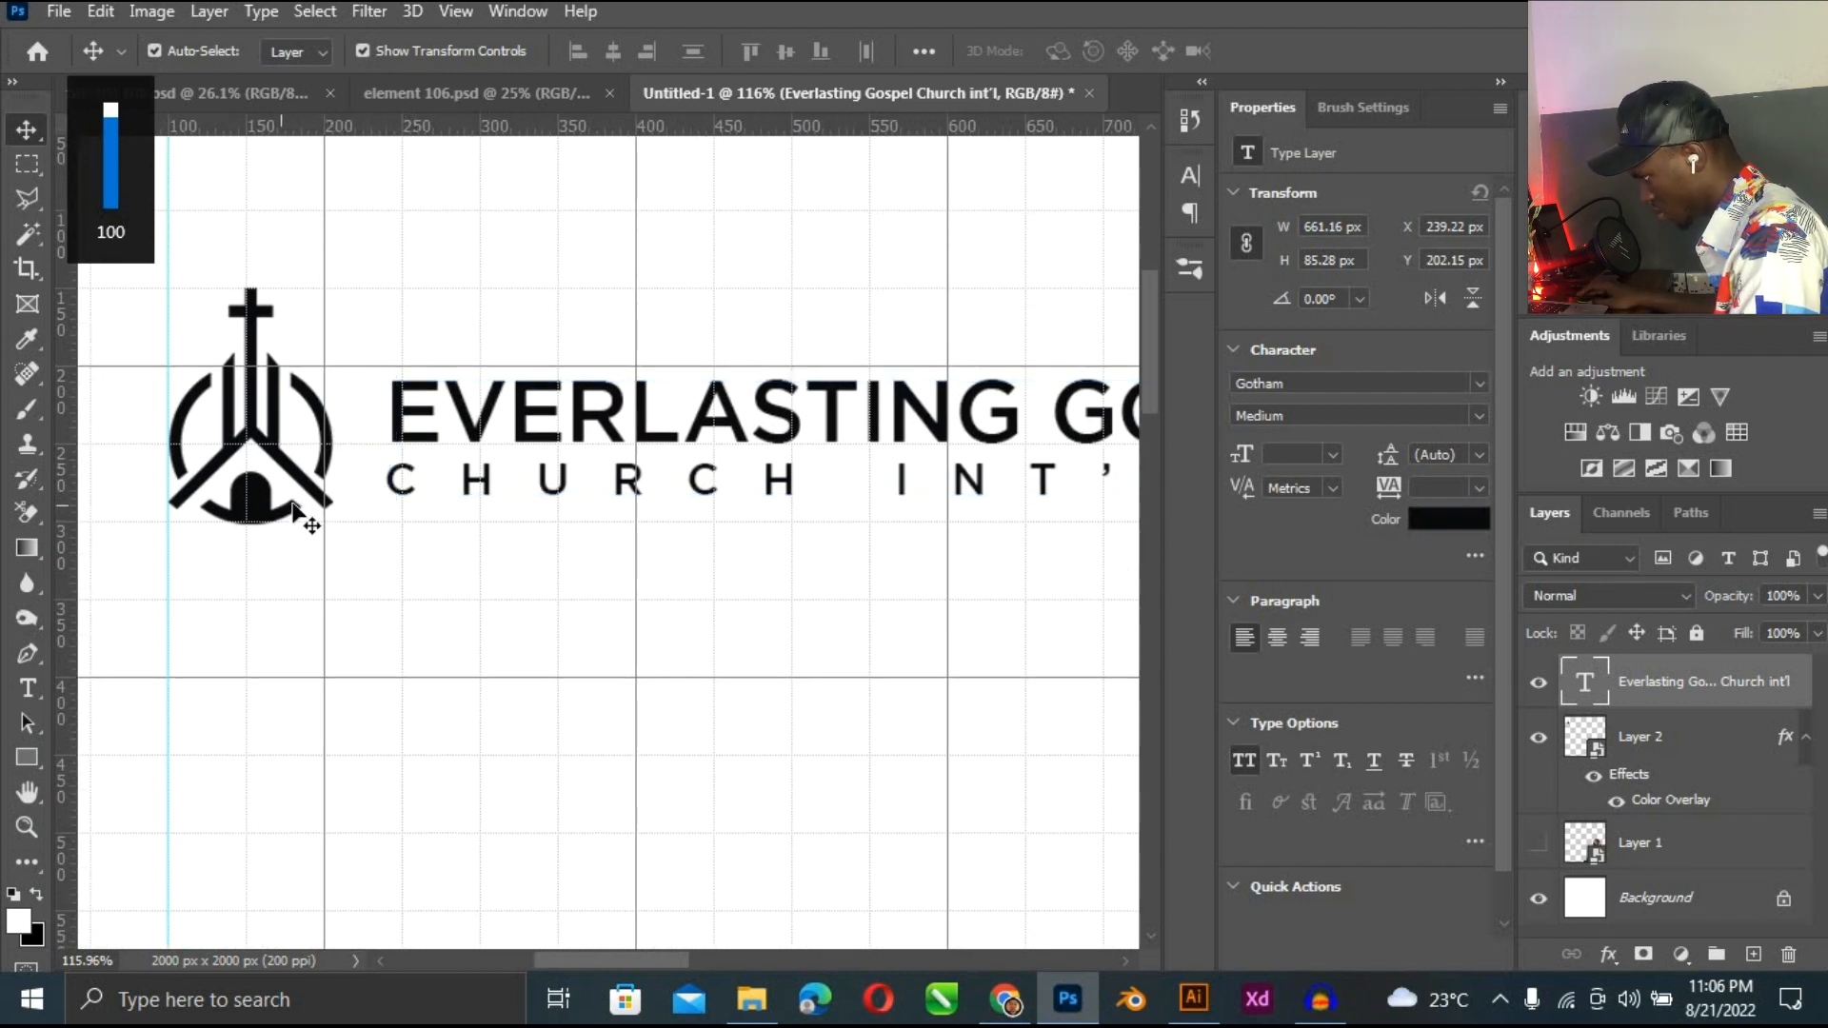
pyautogui.click(253, 304)
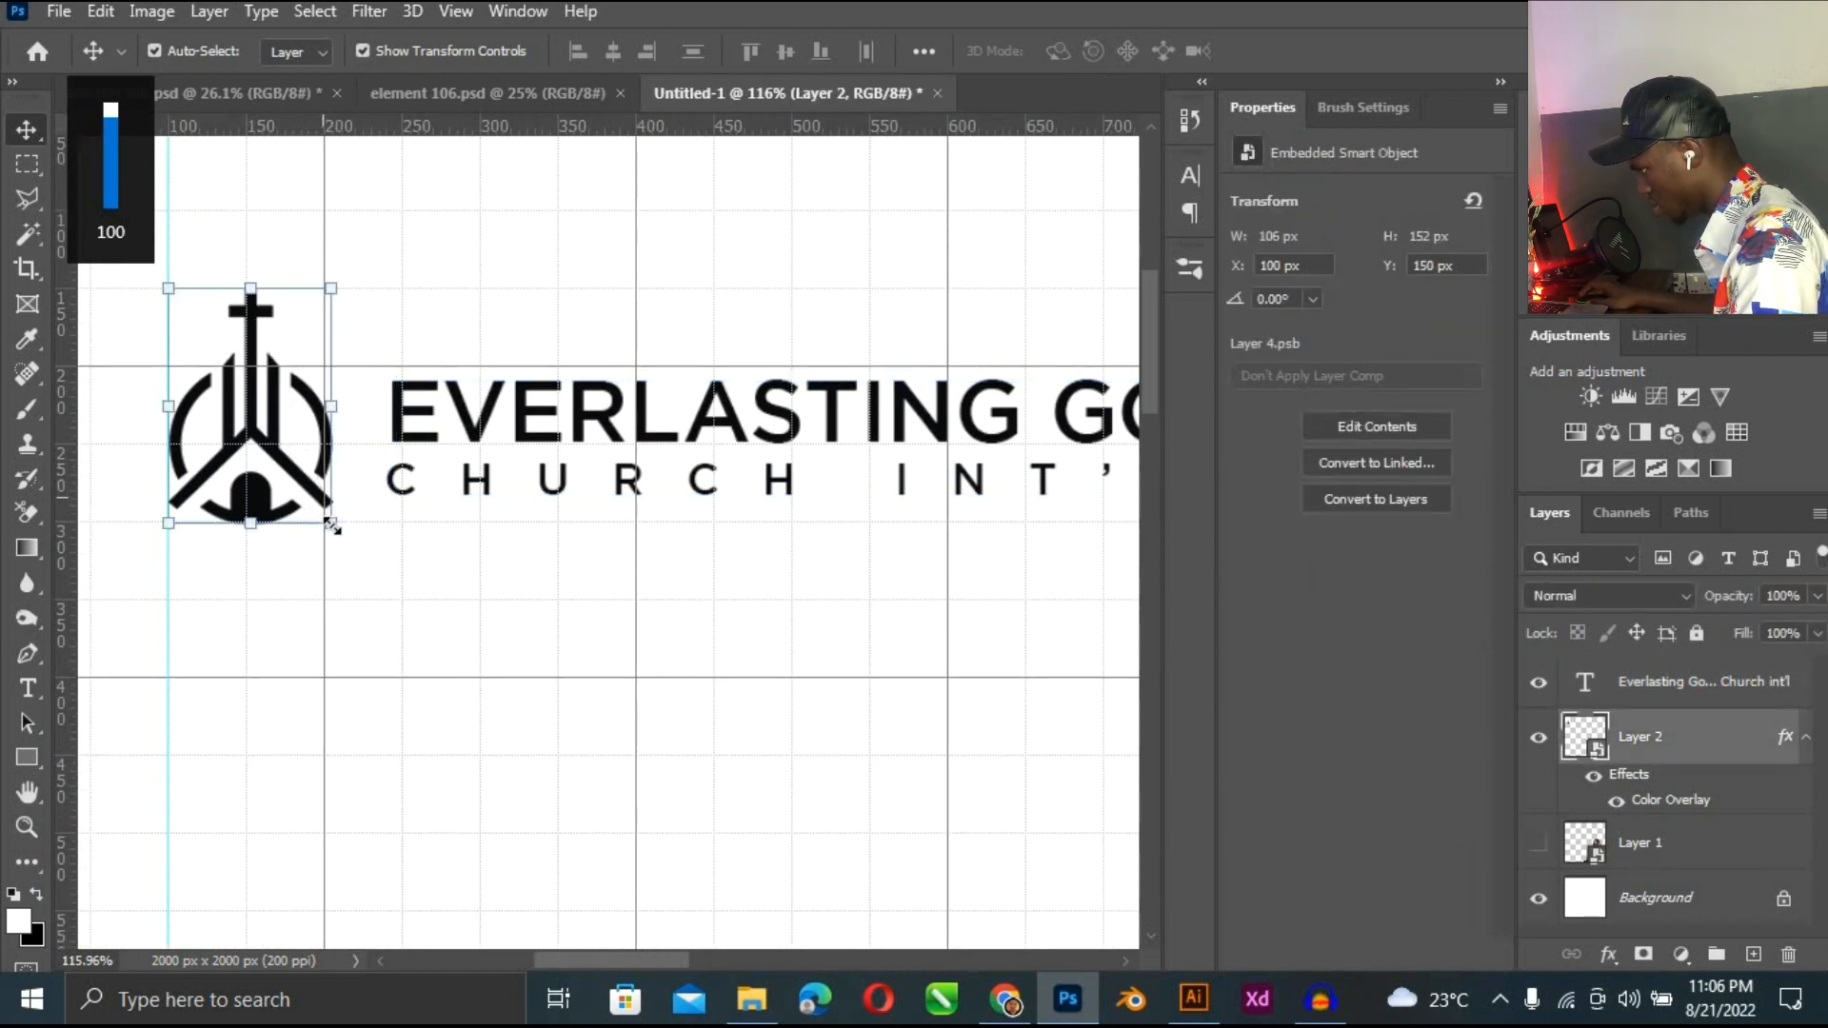
pyautogui.moveTo(354, 547); pyautogui.dragTo(334, 517)
pyautogui.press('Return')
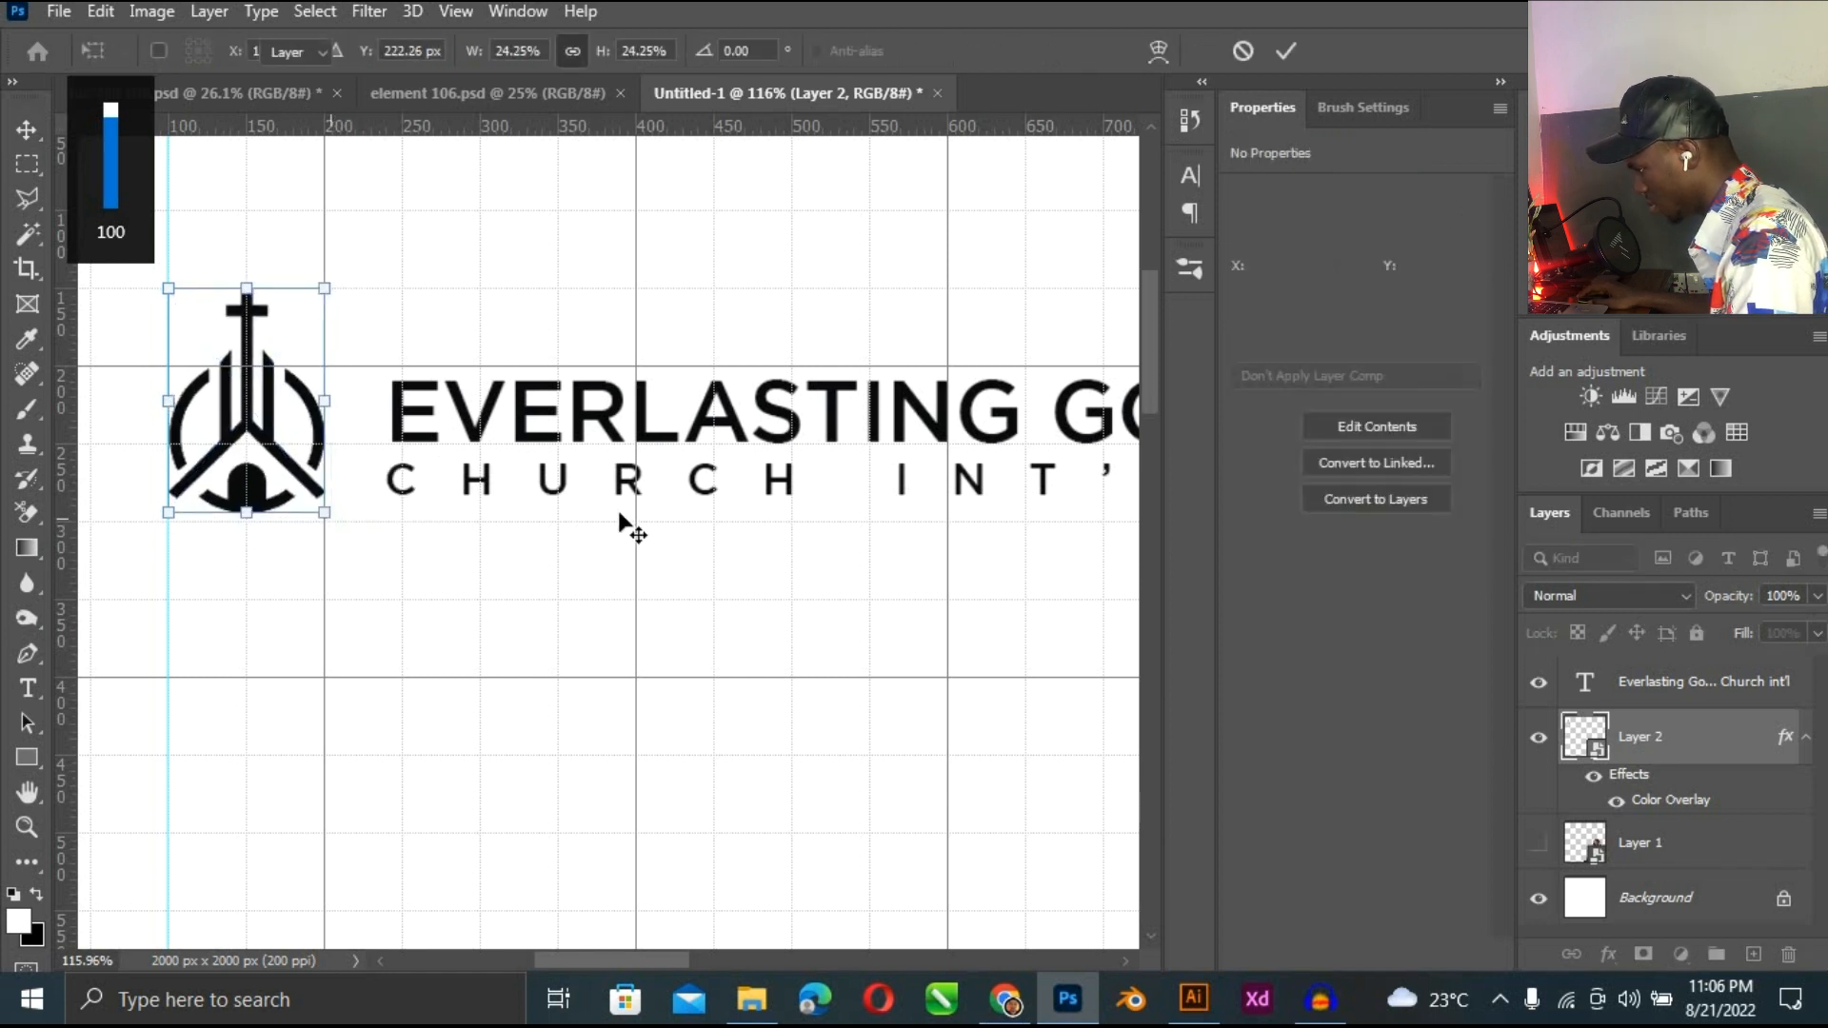
pyautogui.click(514, 507)
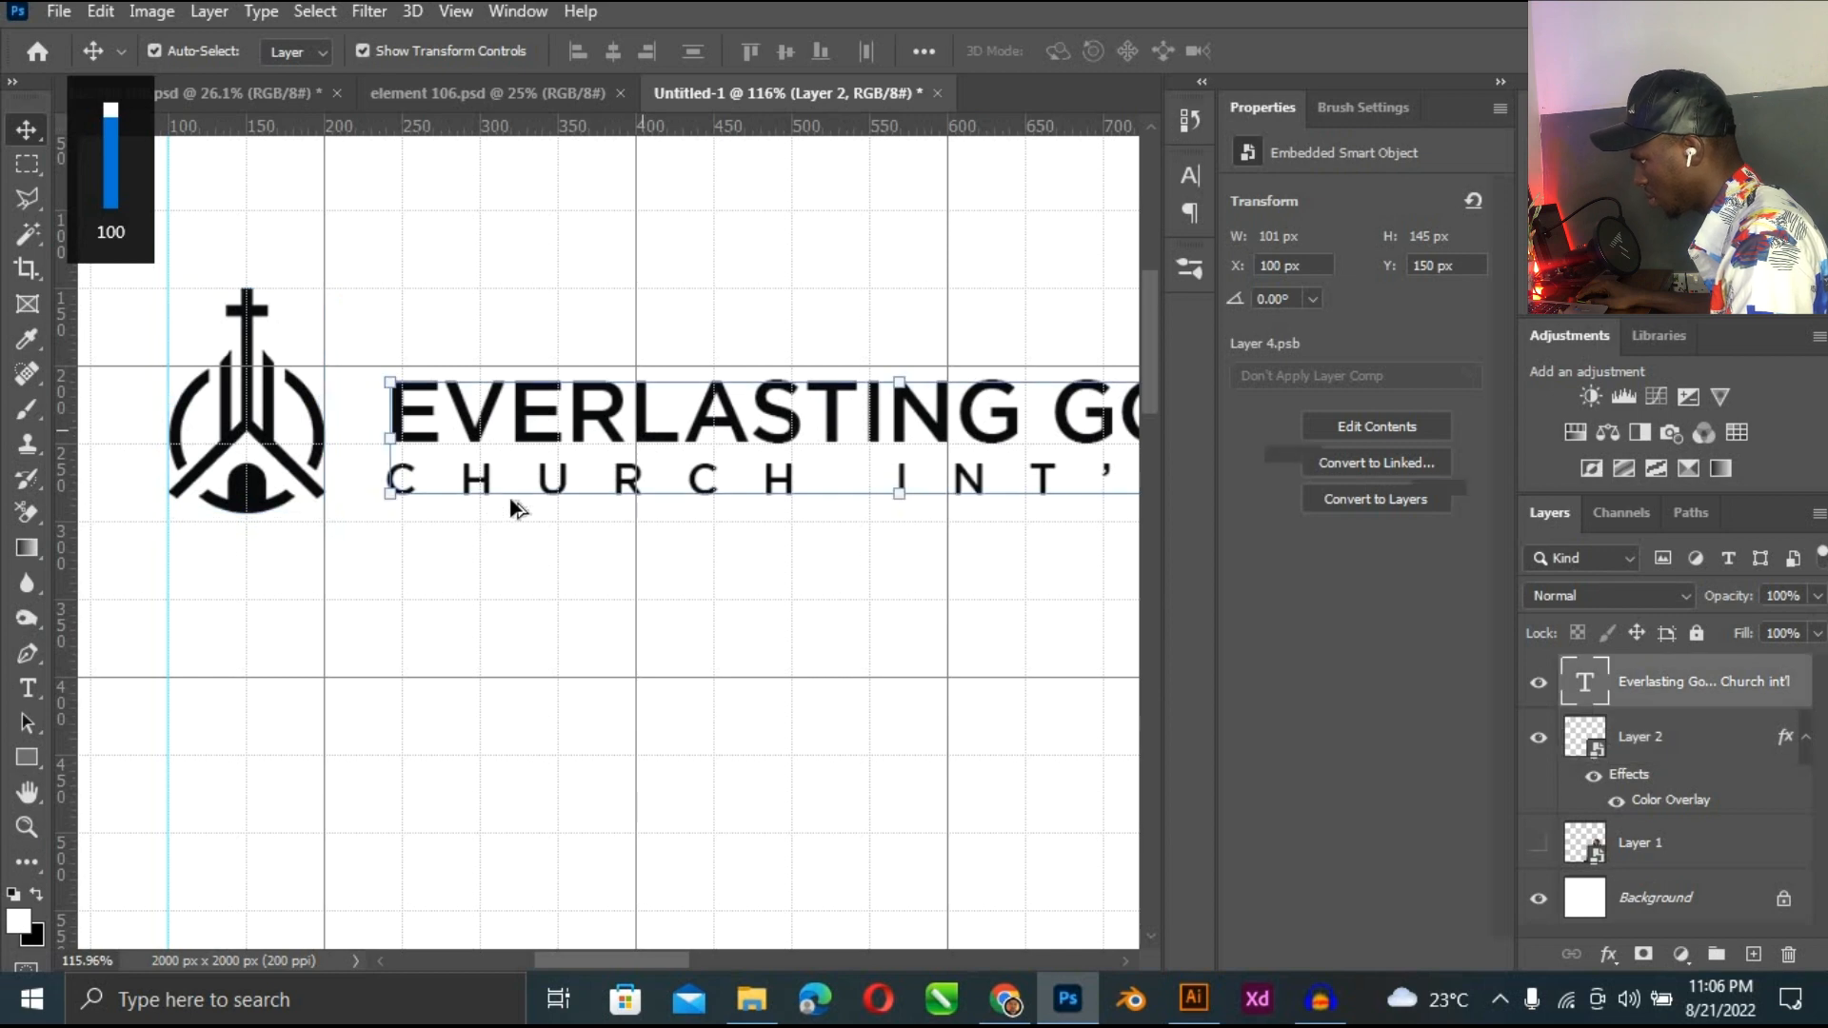
pyautogui.scroll(-5, 543, 306)
pyautogui.click(561, 278)
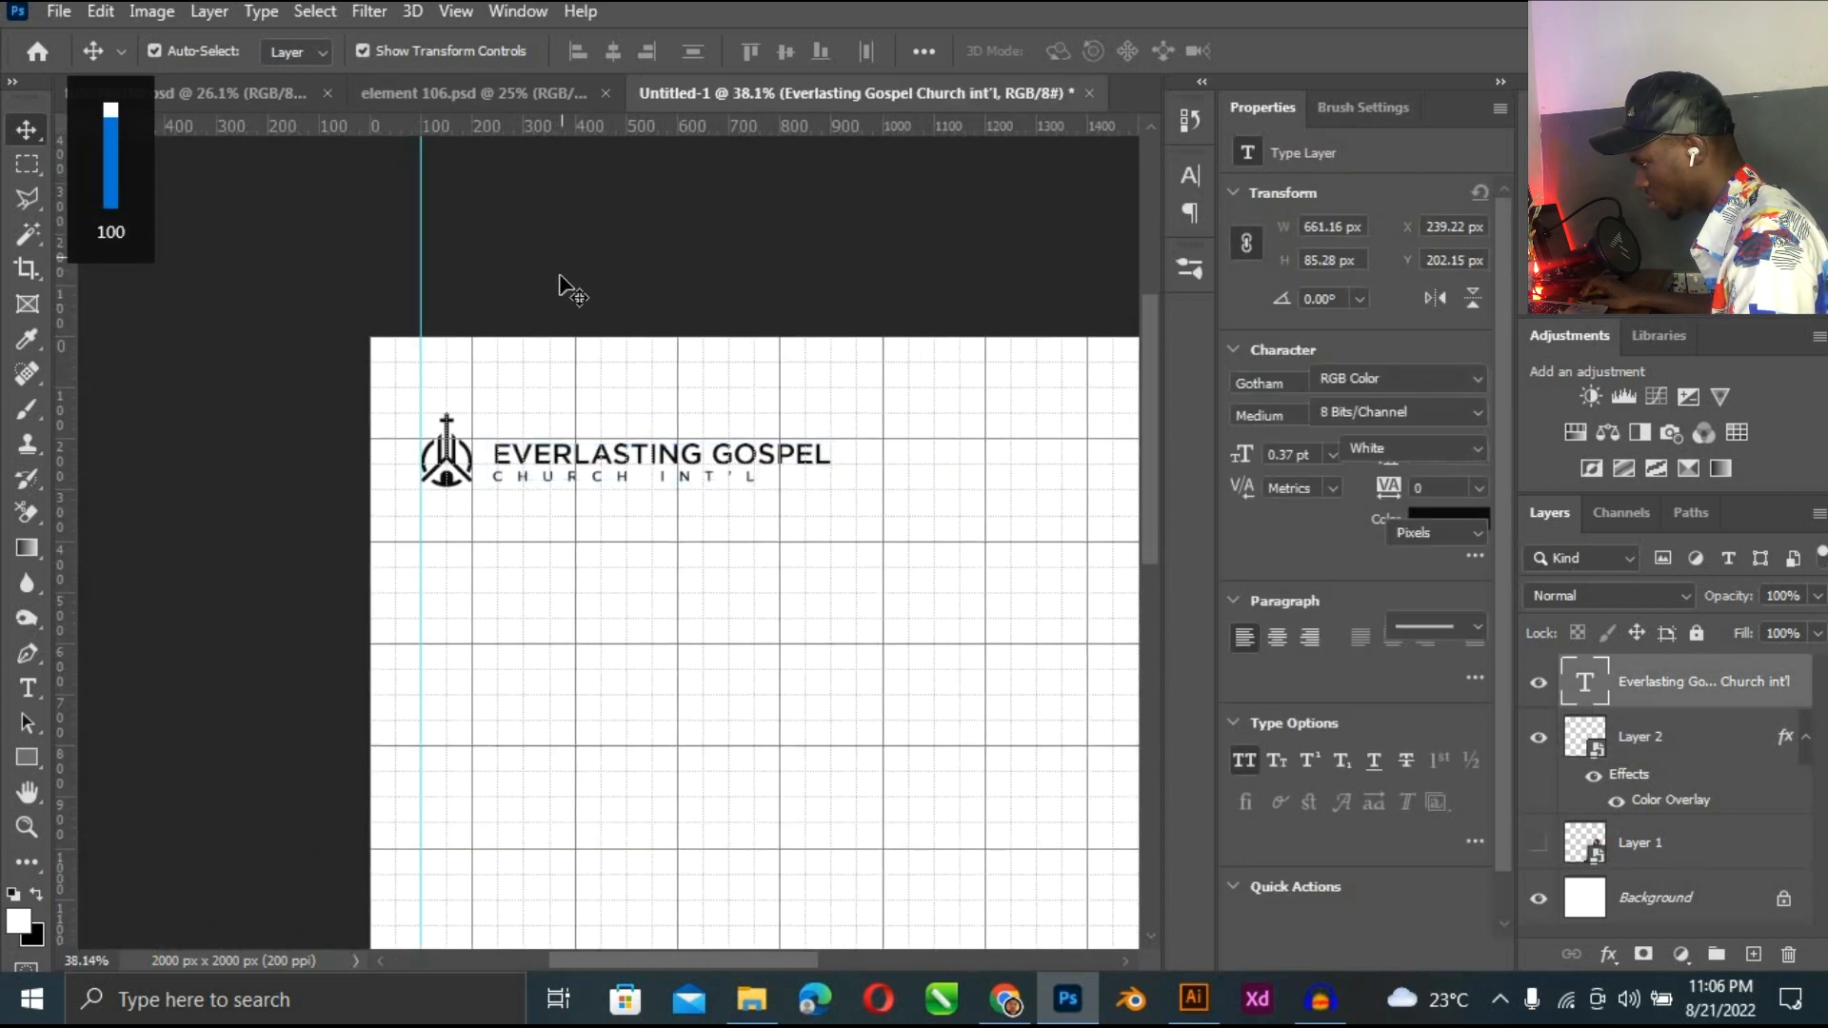
# Copy the MOUNTAIN INBOUND text from element 106.psd into the flyer and place it below the church name at about X 200, Y 539 px.
pyautogui.scroll(-3, 563, 343)
pyautogui.scroll(1, 256, 299)
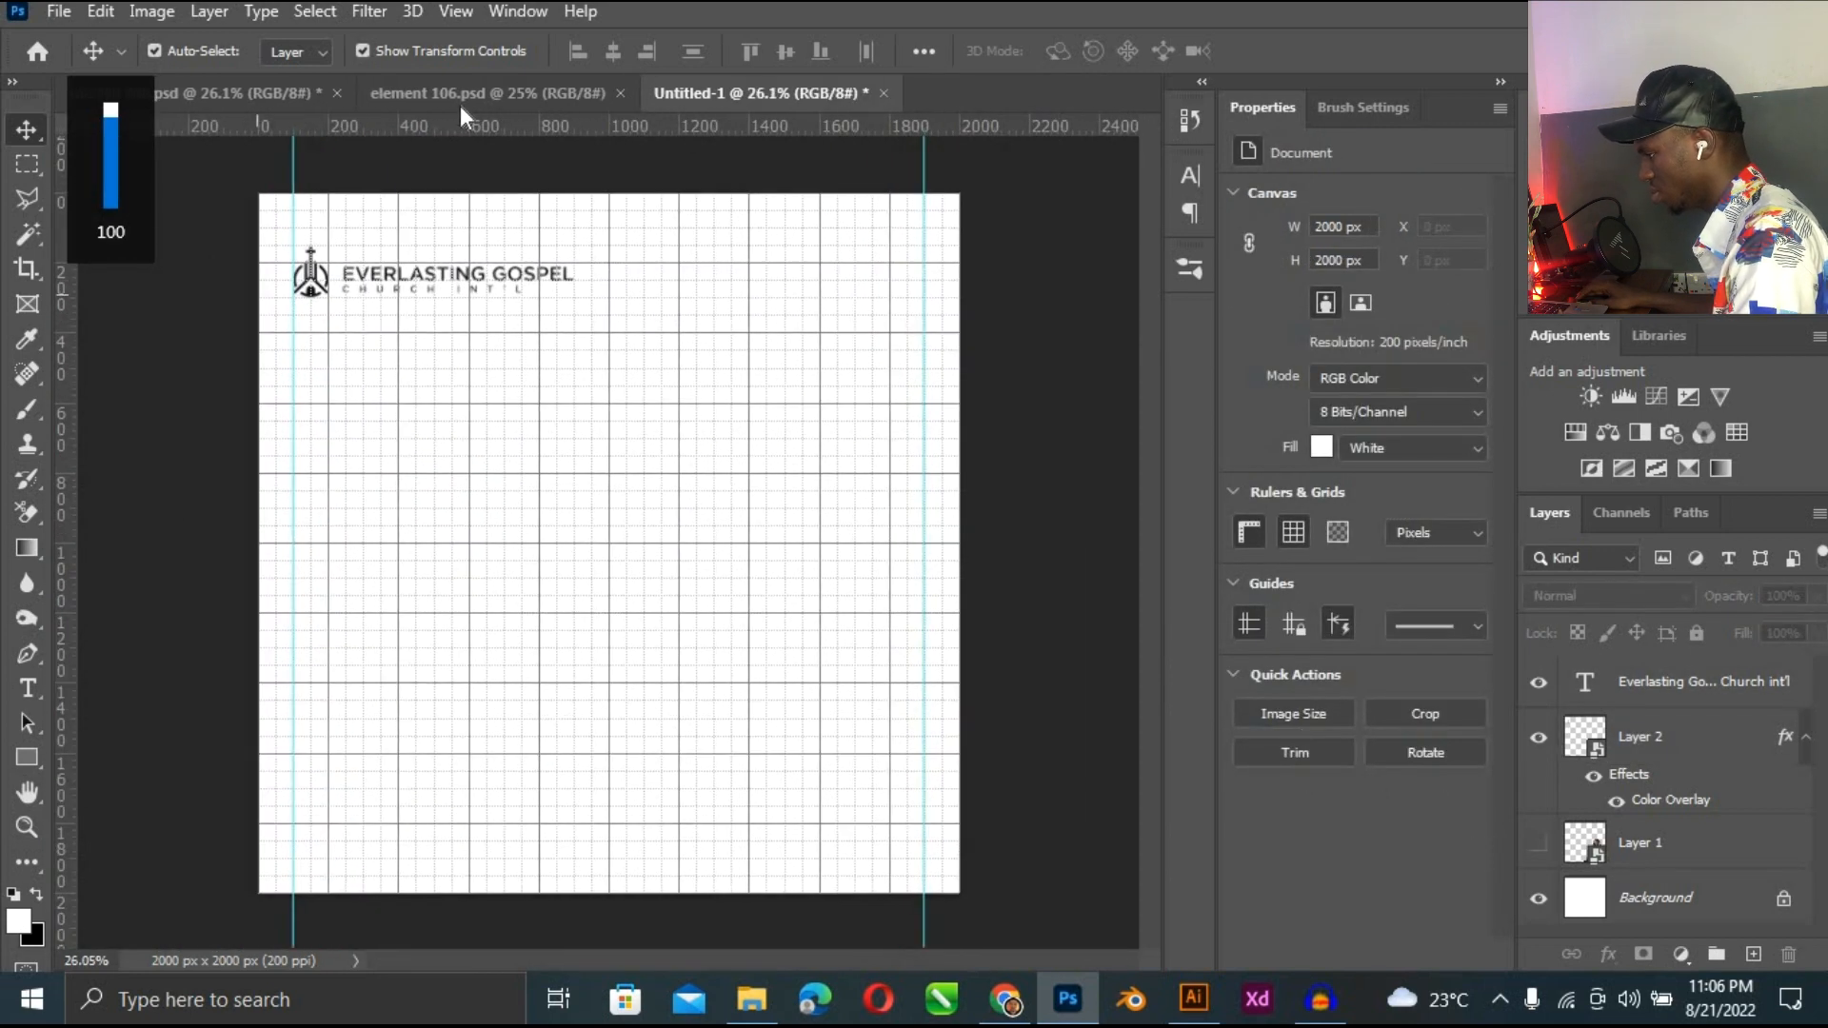
pyautogui.hotkey('ctrl', 'shift', 'Tab')
pyautogui.moveTo(752, 671); pyautogui.dragTo(747, 98)
pyautogui.moveTo(585, 304); pyautogui.dragTo(385, 454)
pyautogui.scroll(1, 810, 513)
pyautogui.scroll(2, 277, 474)
pyautogui.click(467, 457)
pyautogui.moveTo(451, 443); pyautogui.dragTo(447, 363)
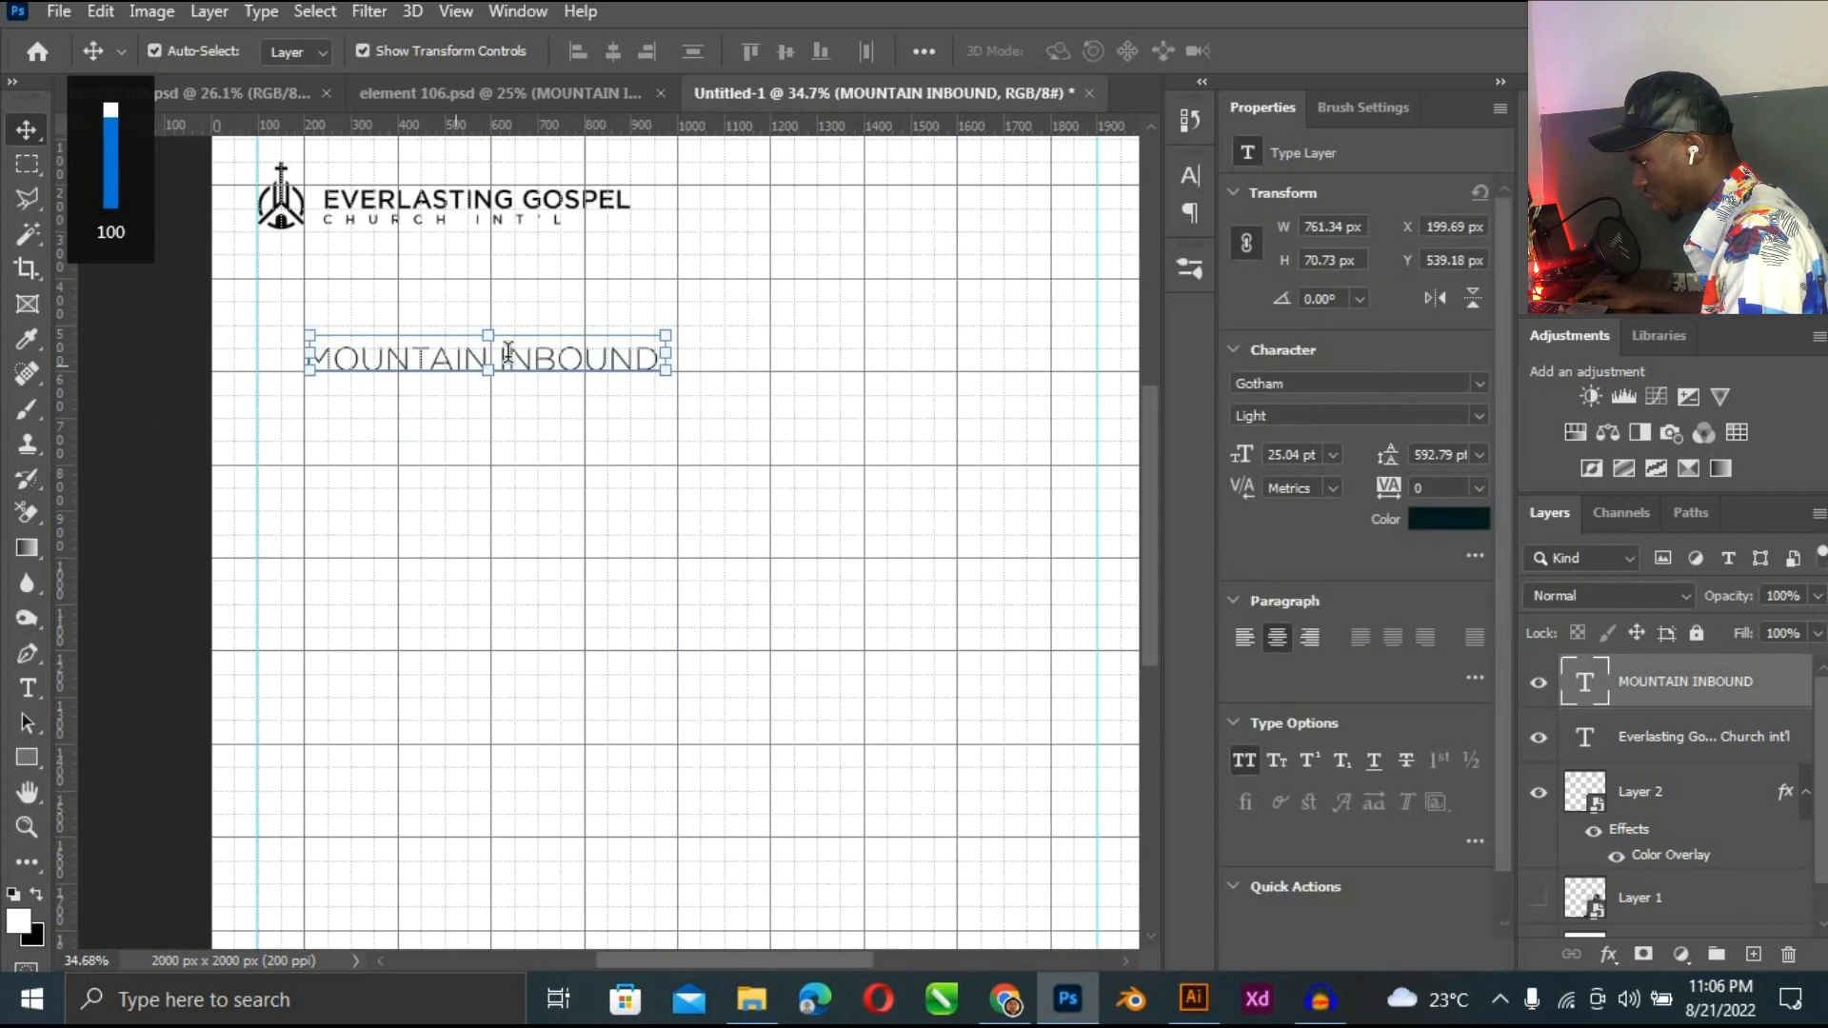
# Cut the word INBOUND out of the MOUNTAIN INBOUND text.
pyautogui.doubleClick(508, 354)
pyautogui.hotkey('shift', 'Right')
pyautogui.hotkey('shift', 'Right')
pyautogui.hotkey('shift', 'Right')
pyautogui.hotkey('shift', 'Right')
pyautogui.hotkey('shift', 'Right')
pyautogui.hotkey('shift', 'Right')
pyautogui.hotkey('shift', 'Right')
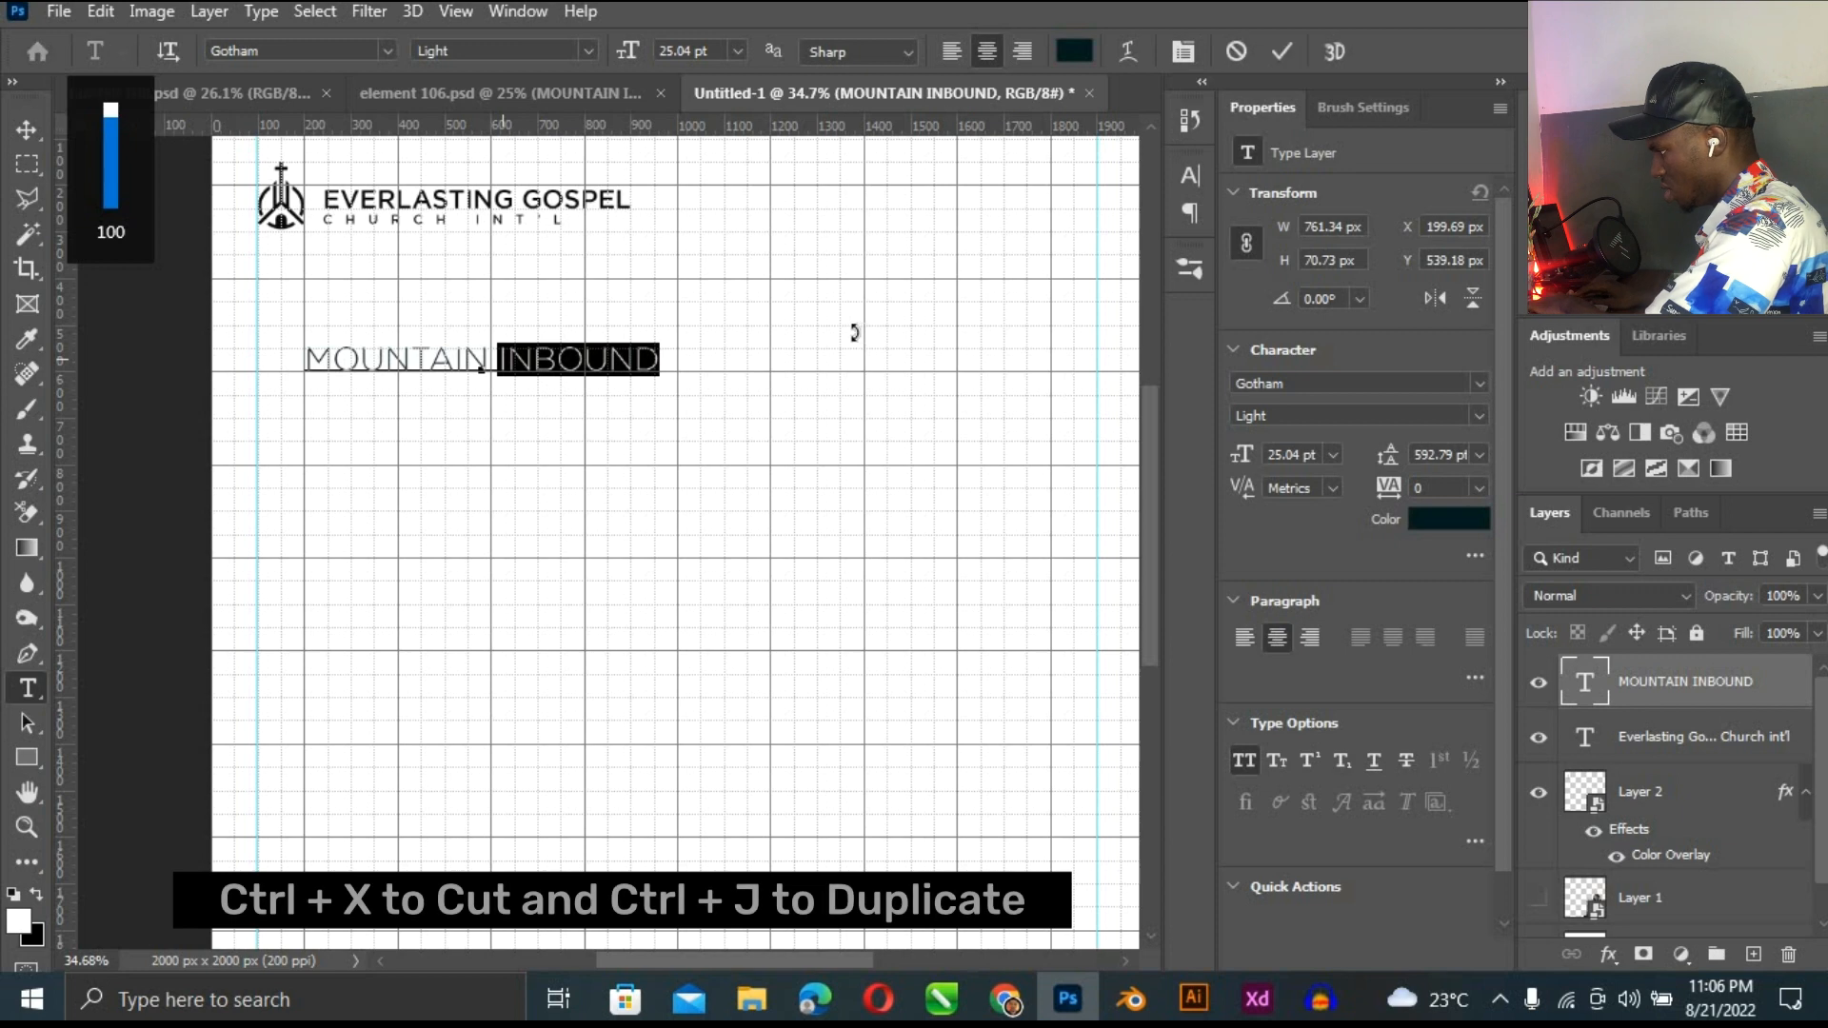
pyautogui.hotkey('ctrl', 'x')
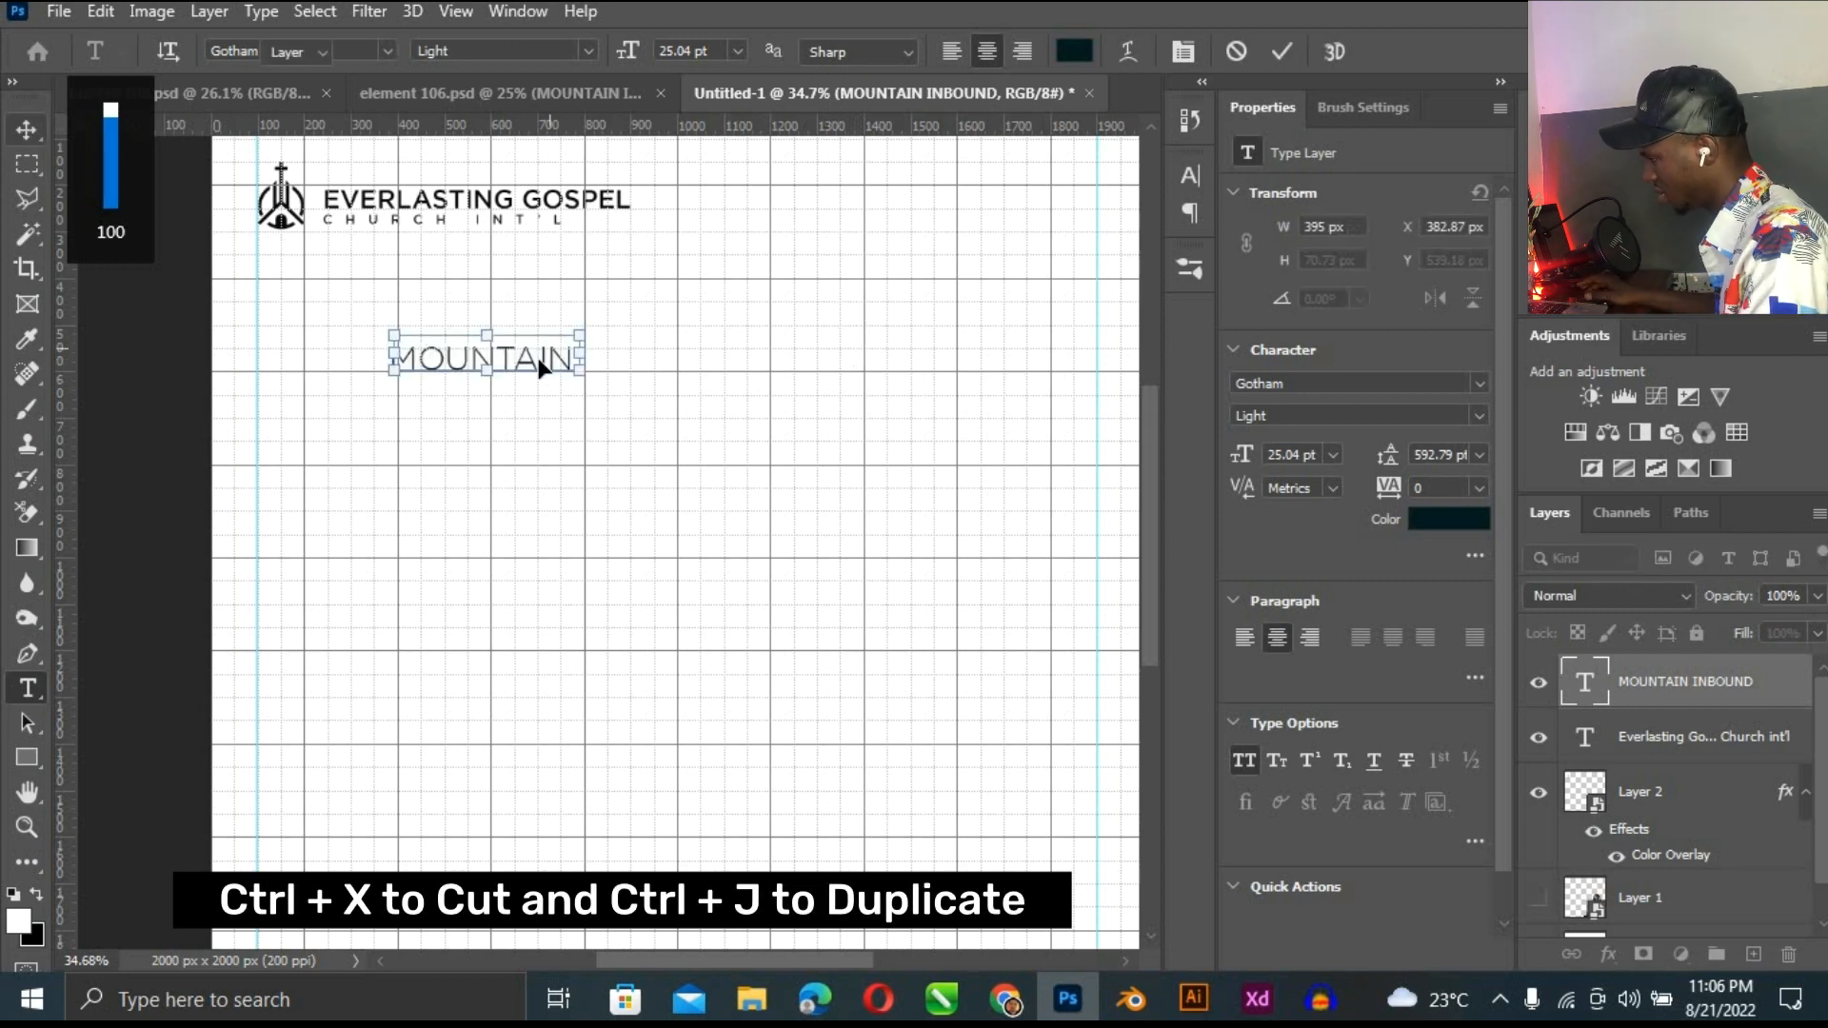
# Finish the text edit and scale the word MOUNTAIN up proportionally to about 889 by 159 px at X 205, Y 527 px.
pyautogui.hotkey('ctrl', 'Return')
pyautogui.press('v')
pyautogui.moveTo(539, 367); pyautogui.dragTo(721, 476)
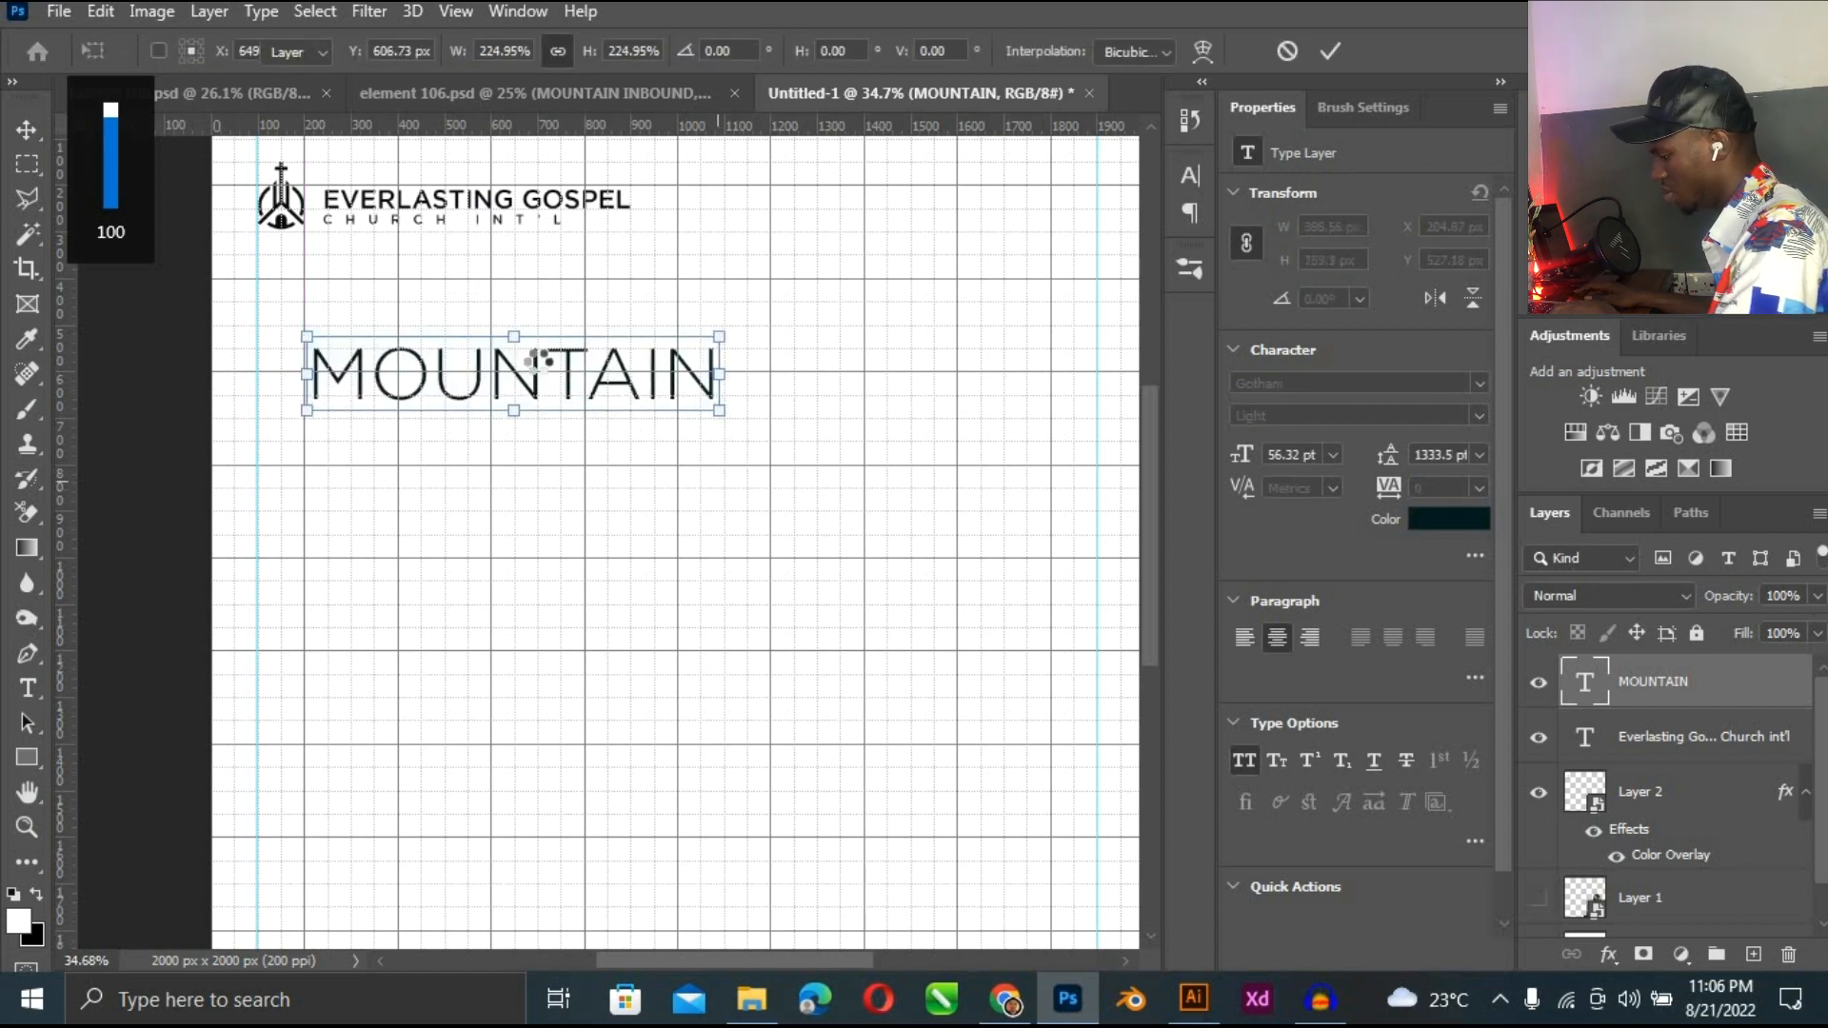
pyautogui.press('Return')
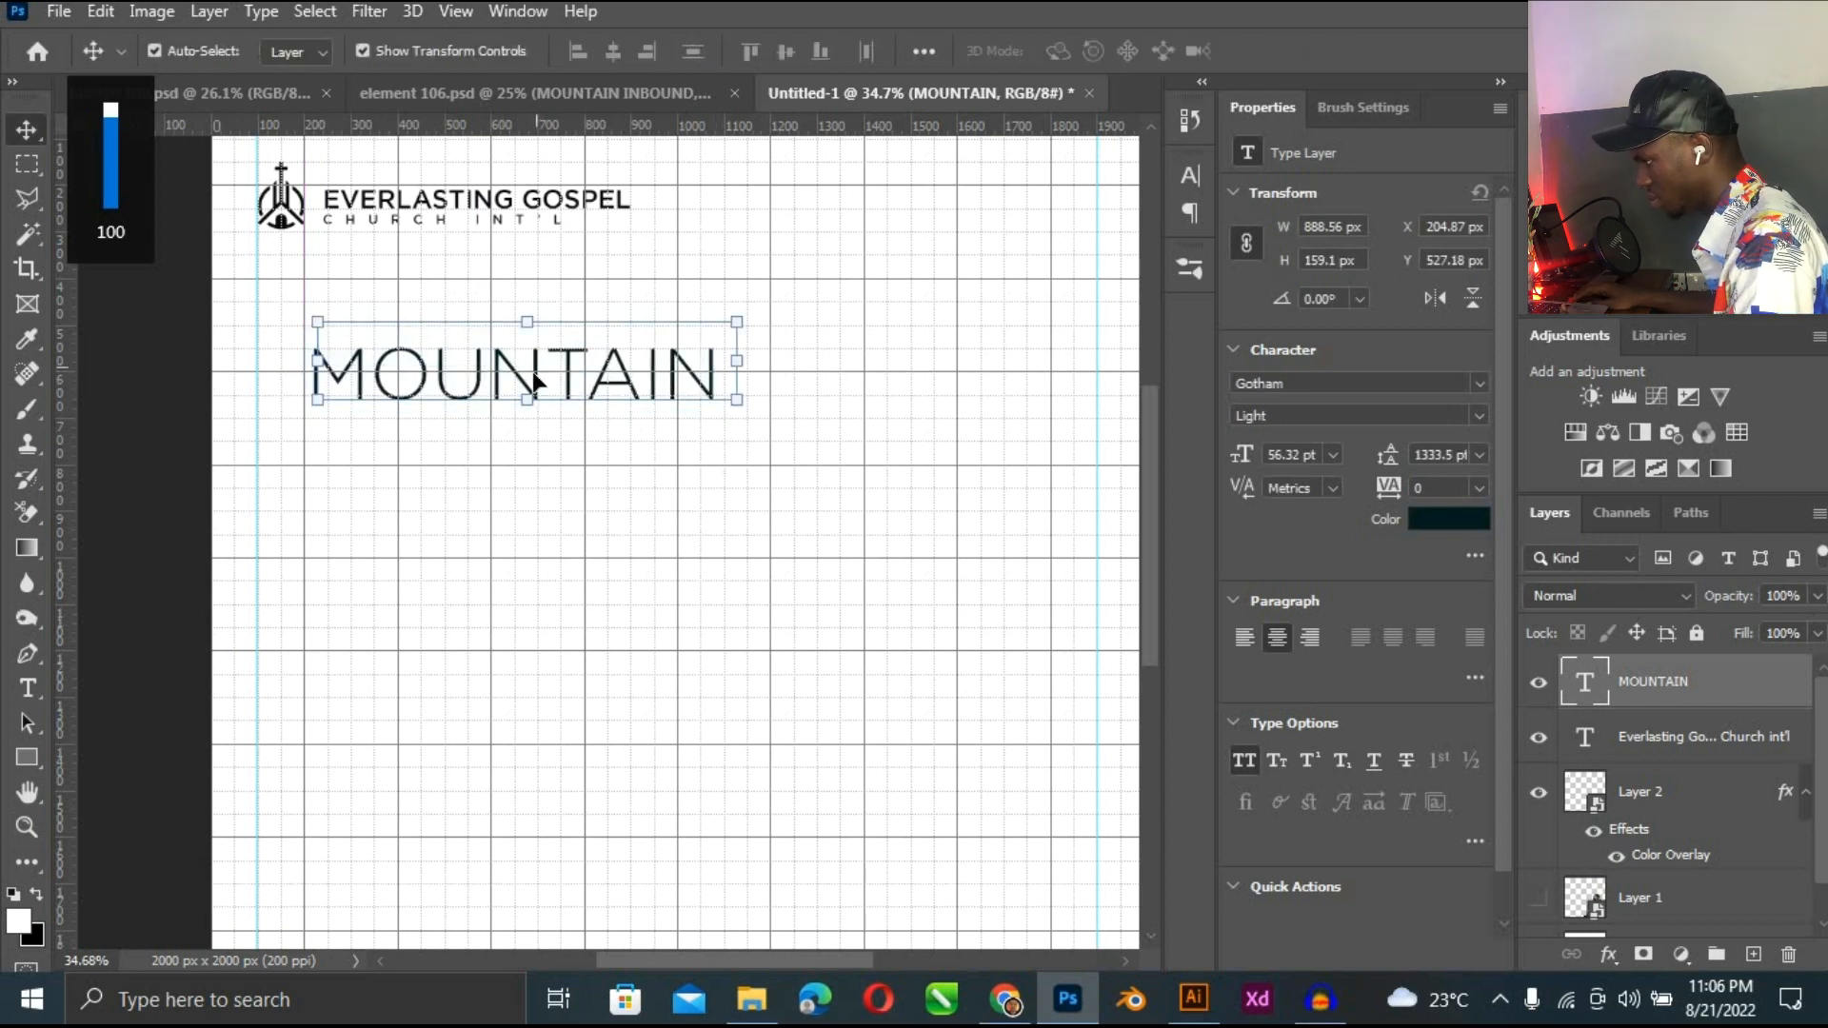
# Duplicate the MOUNTAIN text directly below the original and change the copy's wording to INBOUND.
pyautogui.hotkey('ctrl', 'j')
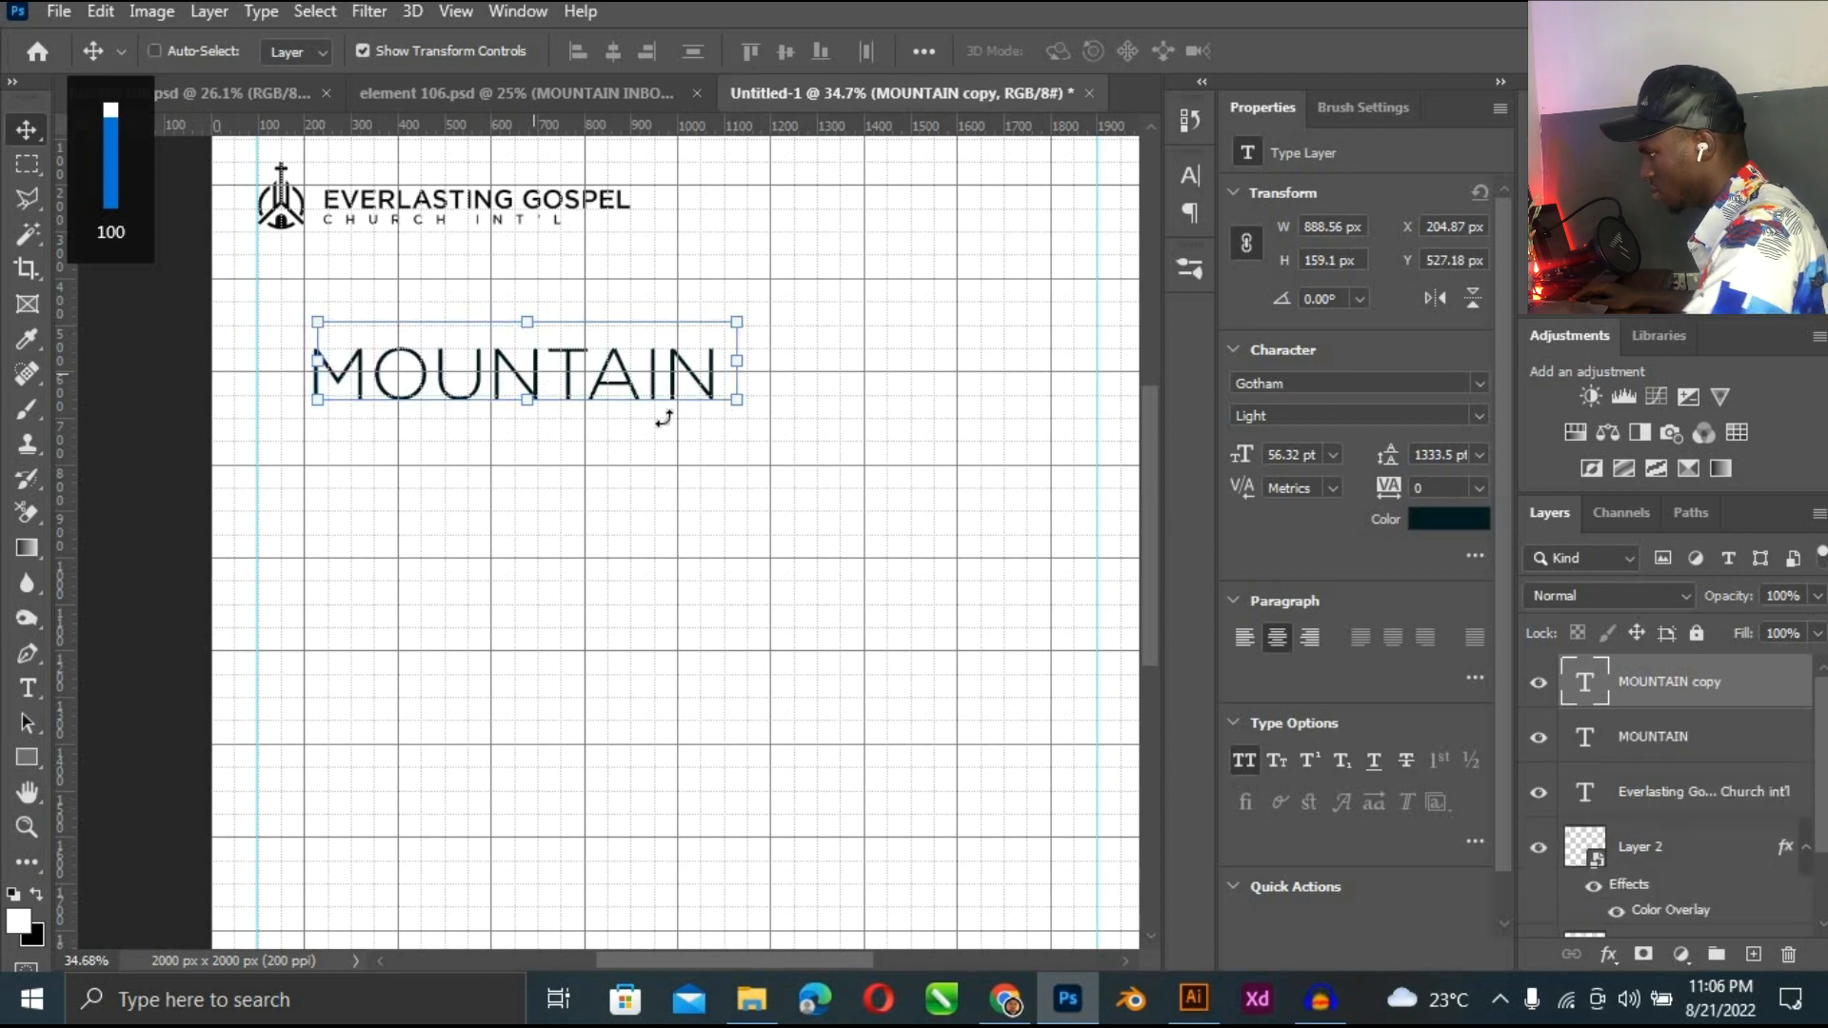
pyautogui.moveTo(592, 387); pyautogui.dragTo(591, 431)
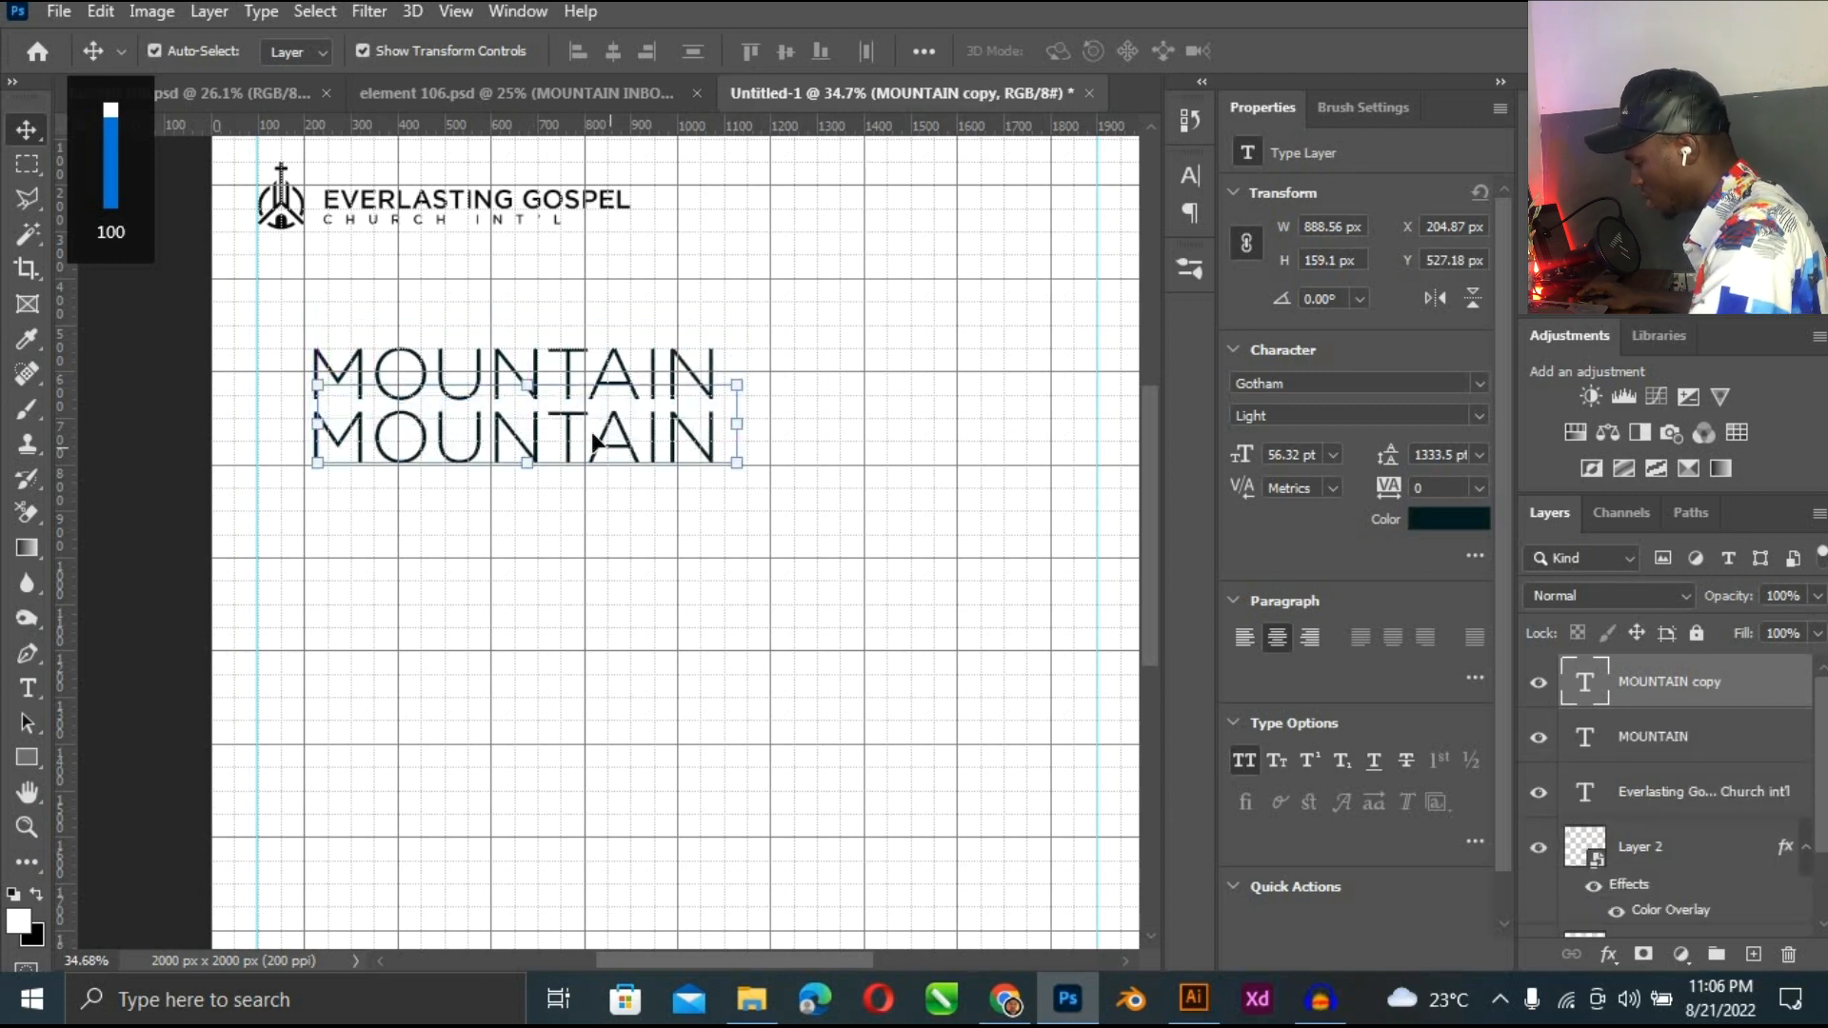
pyautogui.press('t')
pyautogui.doubleClick(592, 427)
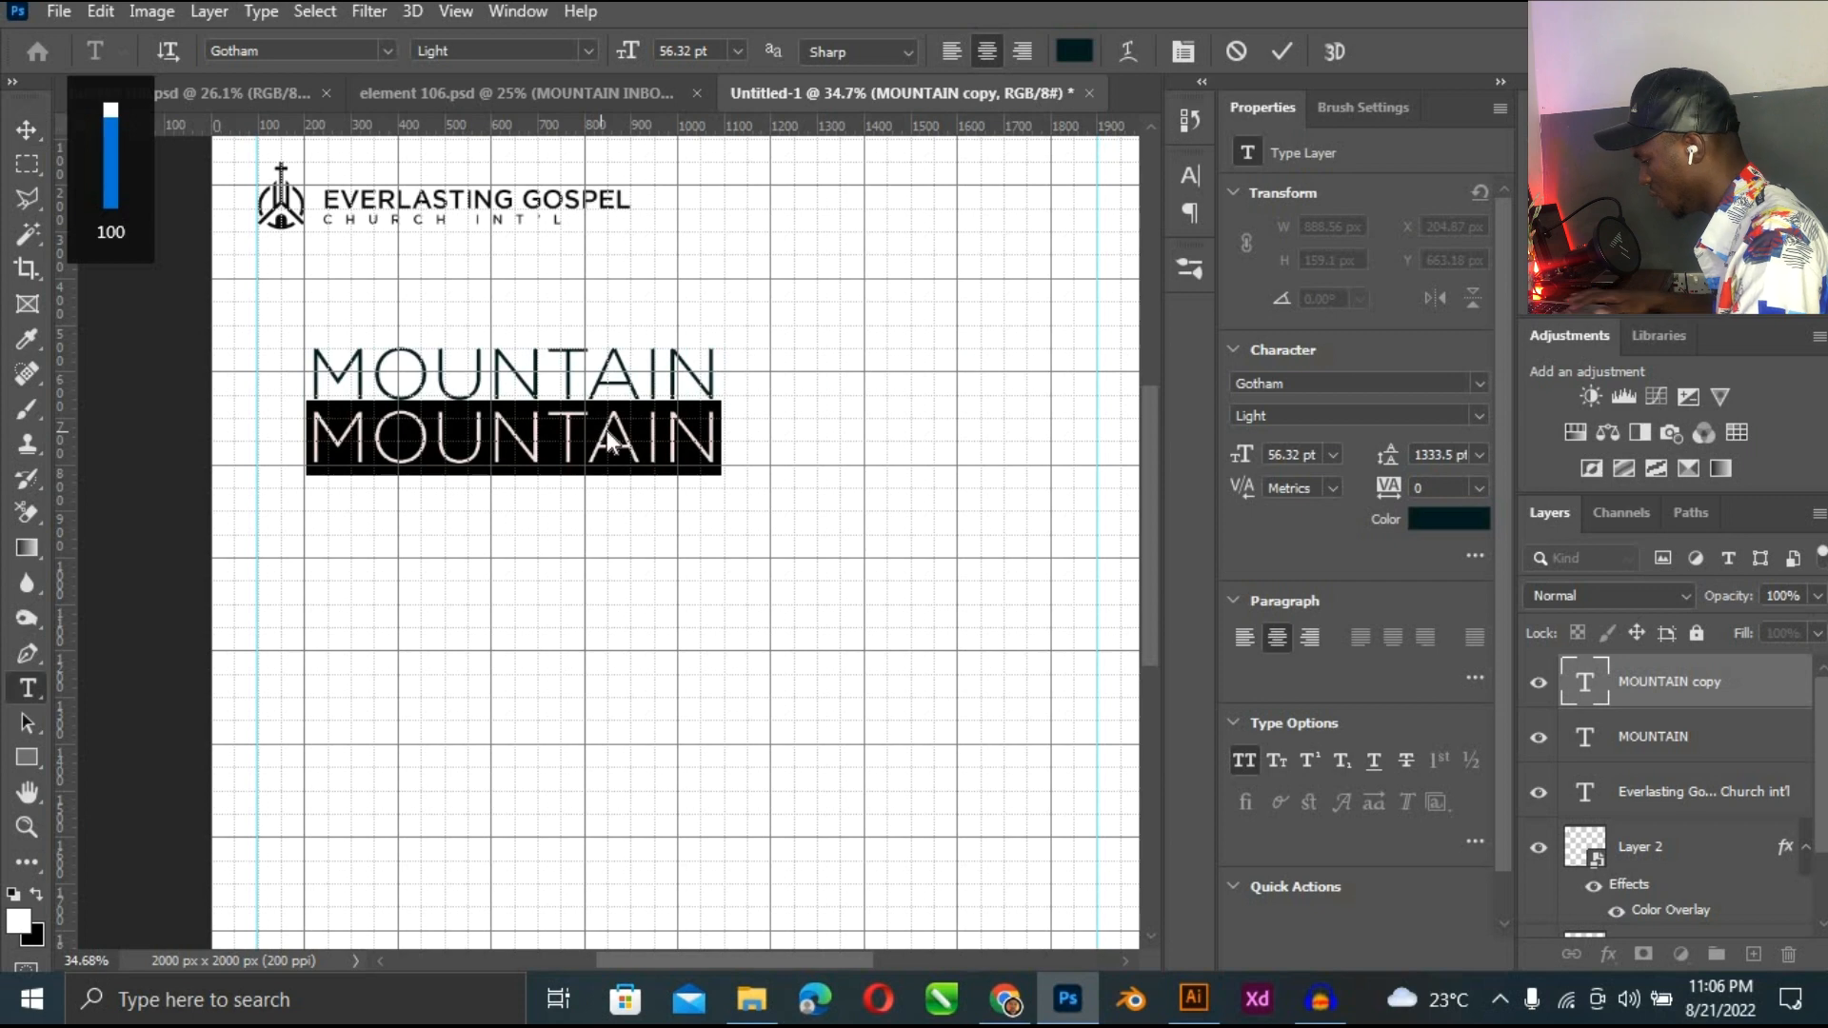
pyautogui.write('INBOUND')
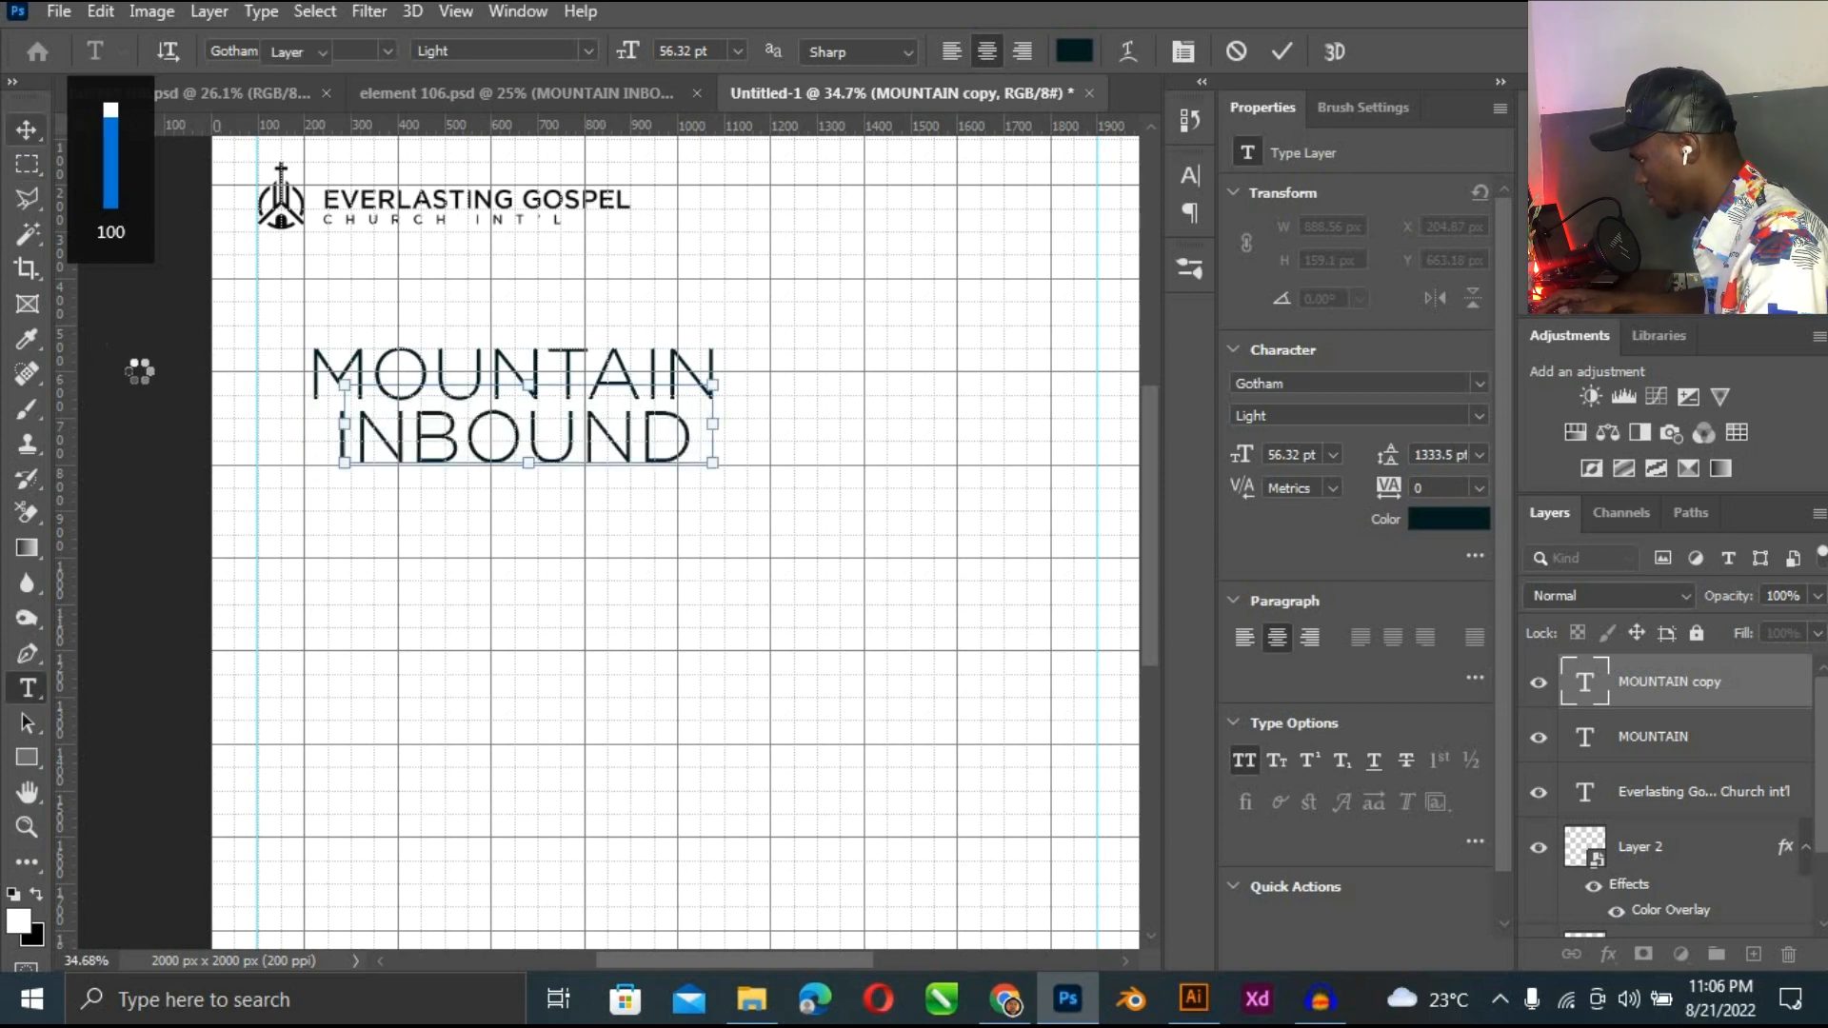
# Align the left edges of the MOUNTAIN and INBOUND text layers.
pyautogui.moveTo(395, 500); pyautogui.dragTo(171, 315)
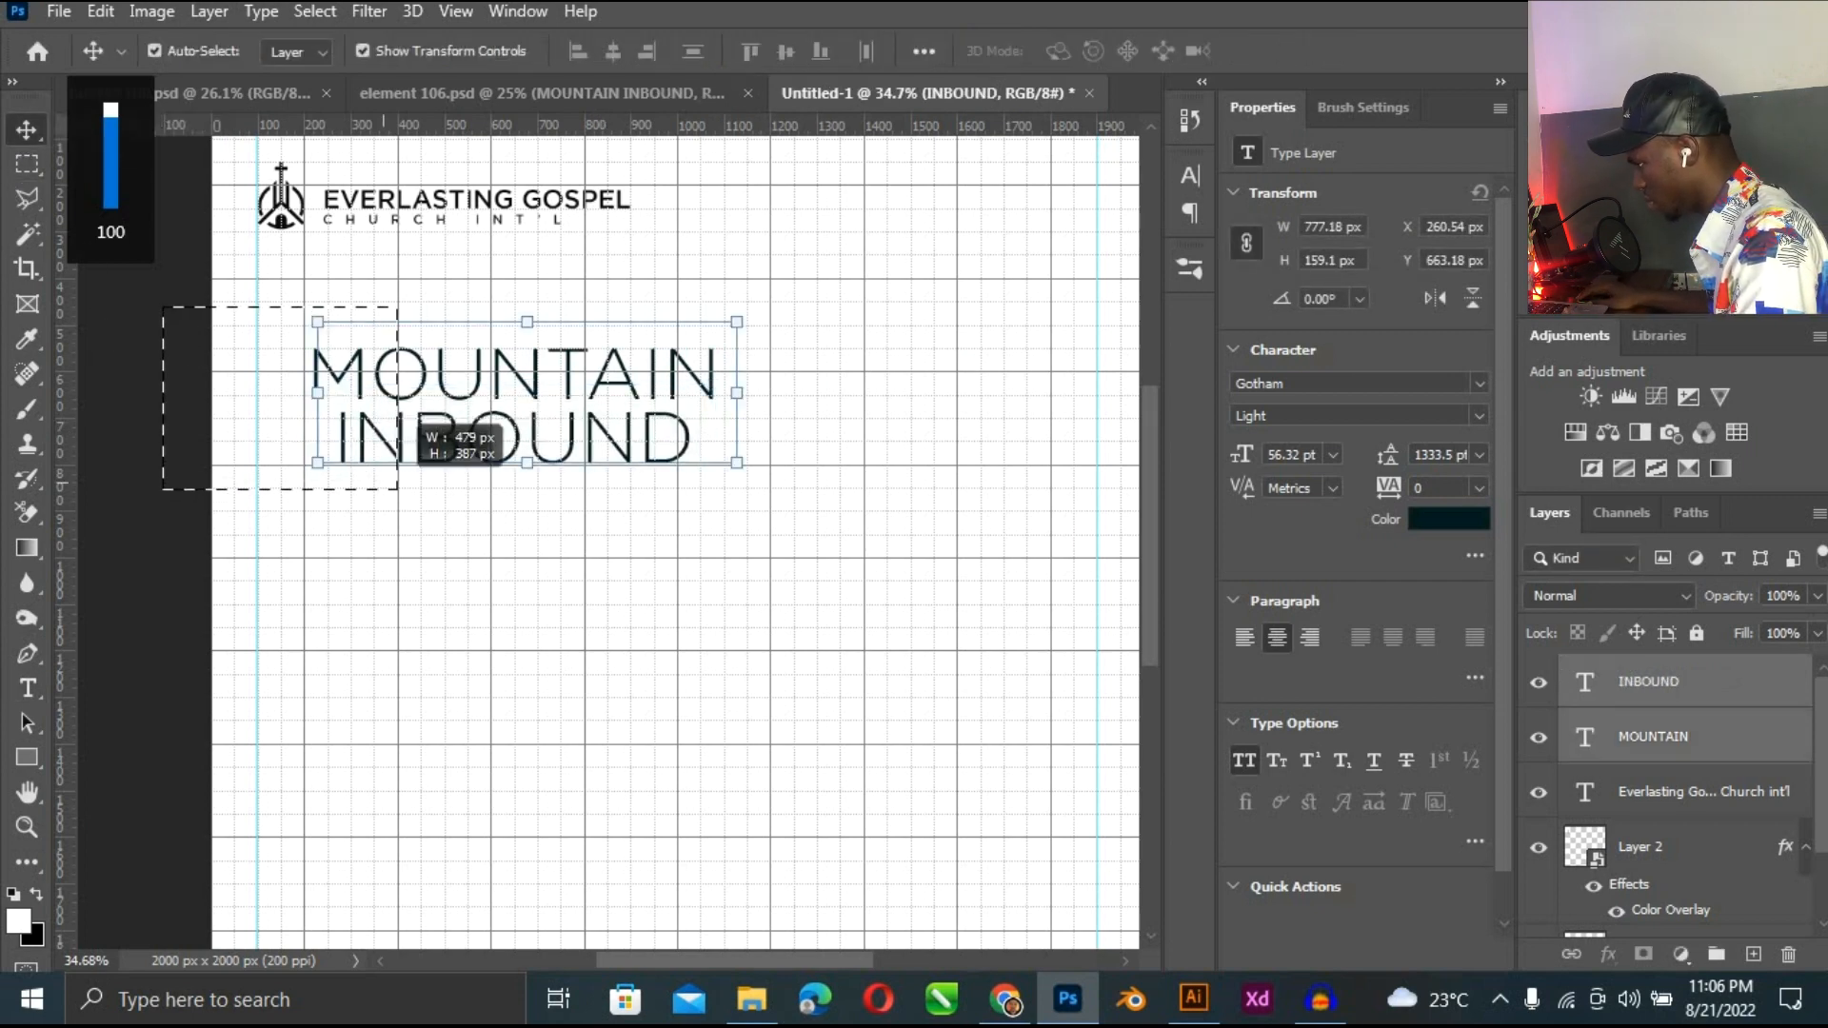
pyautogui.click(571, 52)
pyautogui.moveTo(788, 437); pyautogui.dragTo(1088, 477)
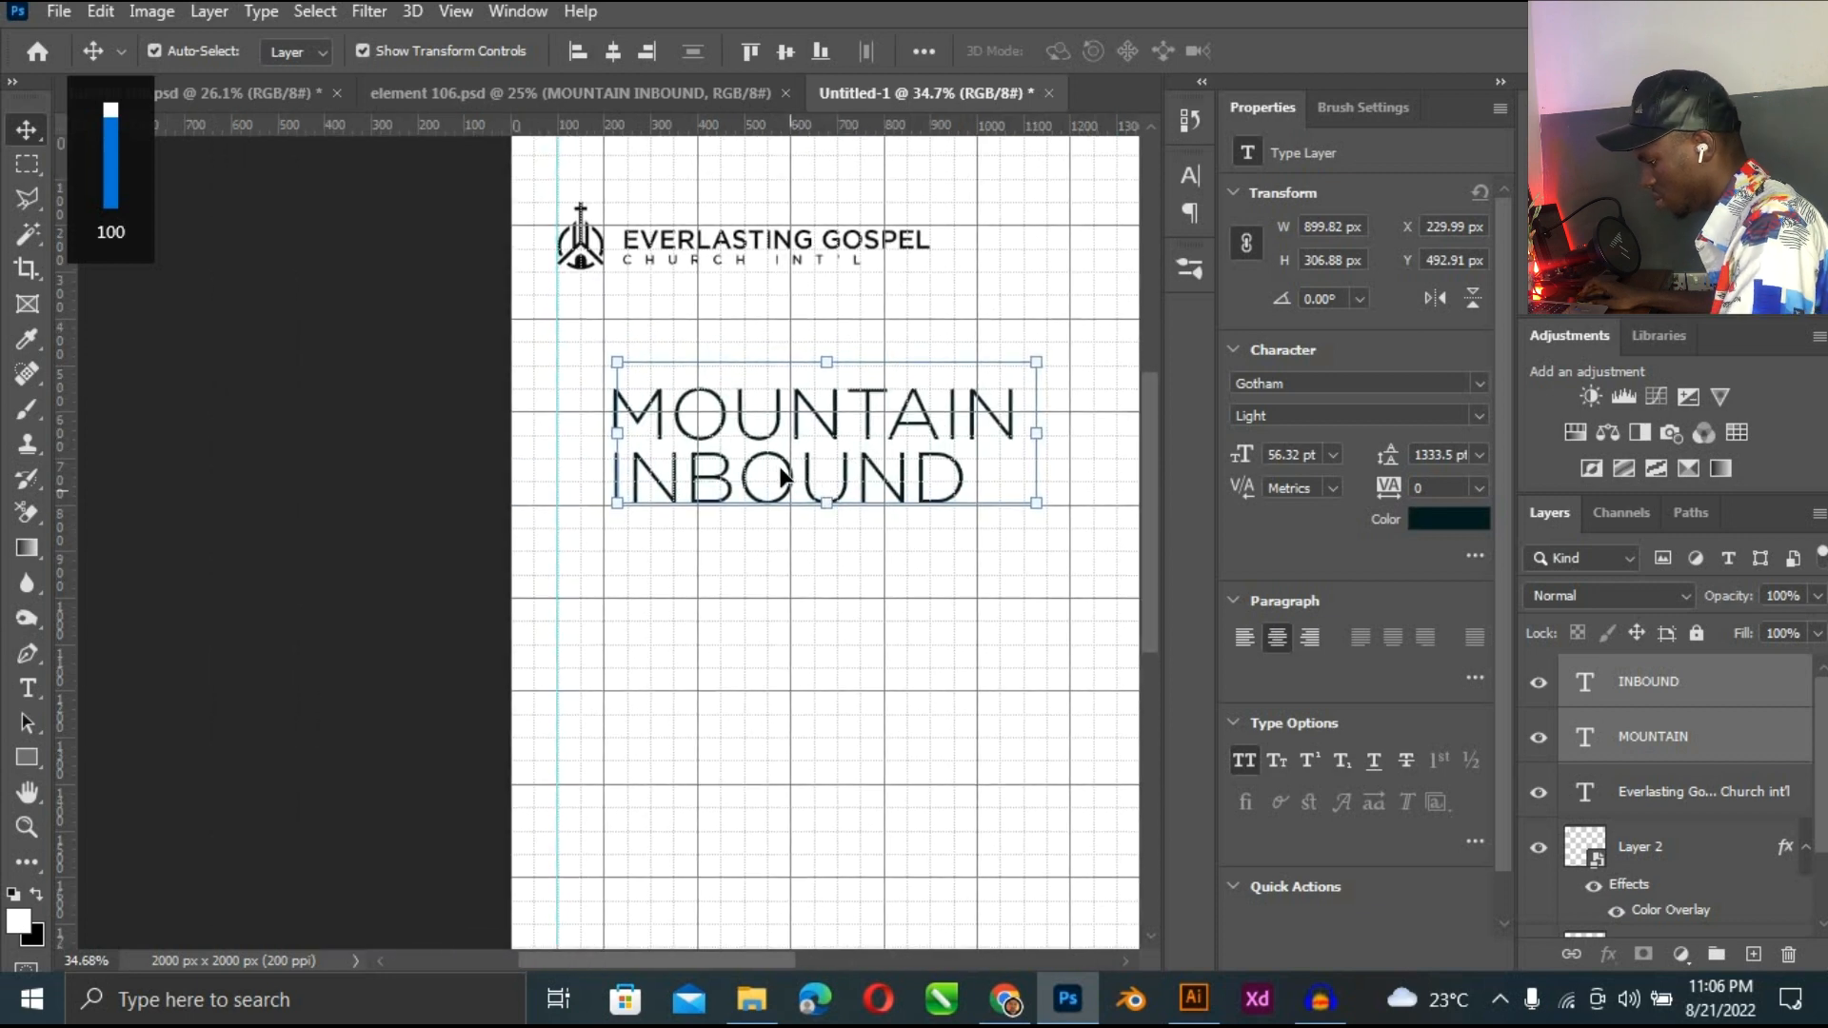
# Hide the grid and move the two-line title onto the left margin guide at about X 109, Y 563 px.
pyautogui.scroll(2, 774, 467)
pyautogui.press('ctrl')
pyautogui.press('ctrl')
pyautogui.hotkey('ctrl', "'")
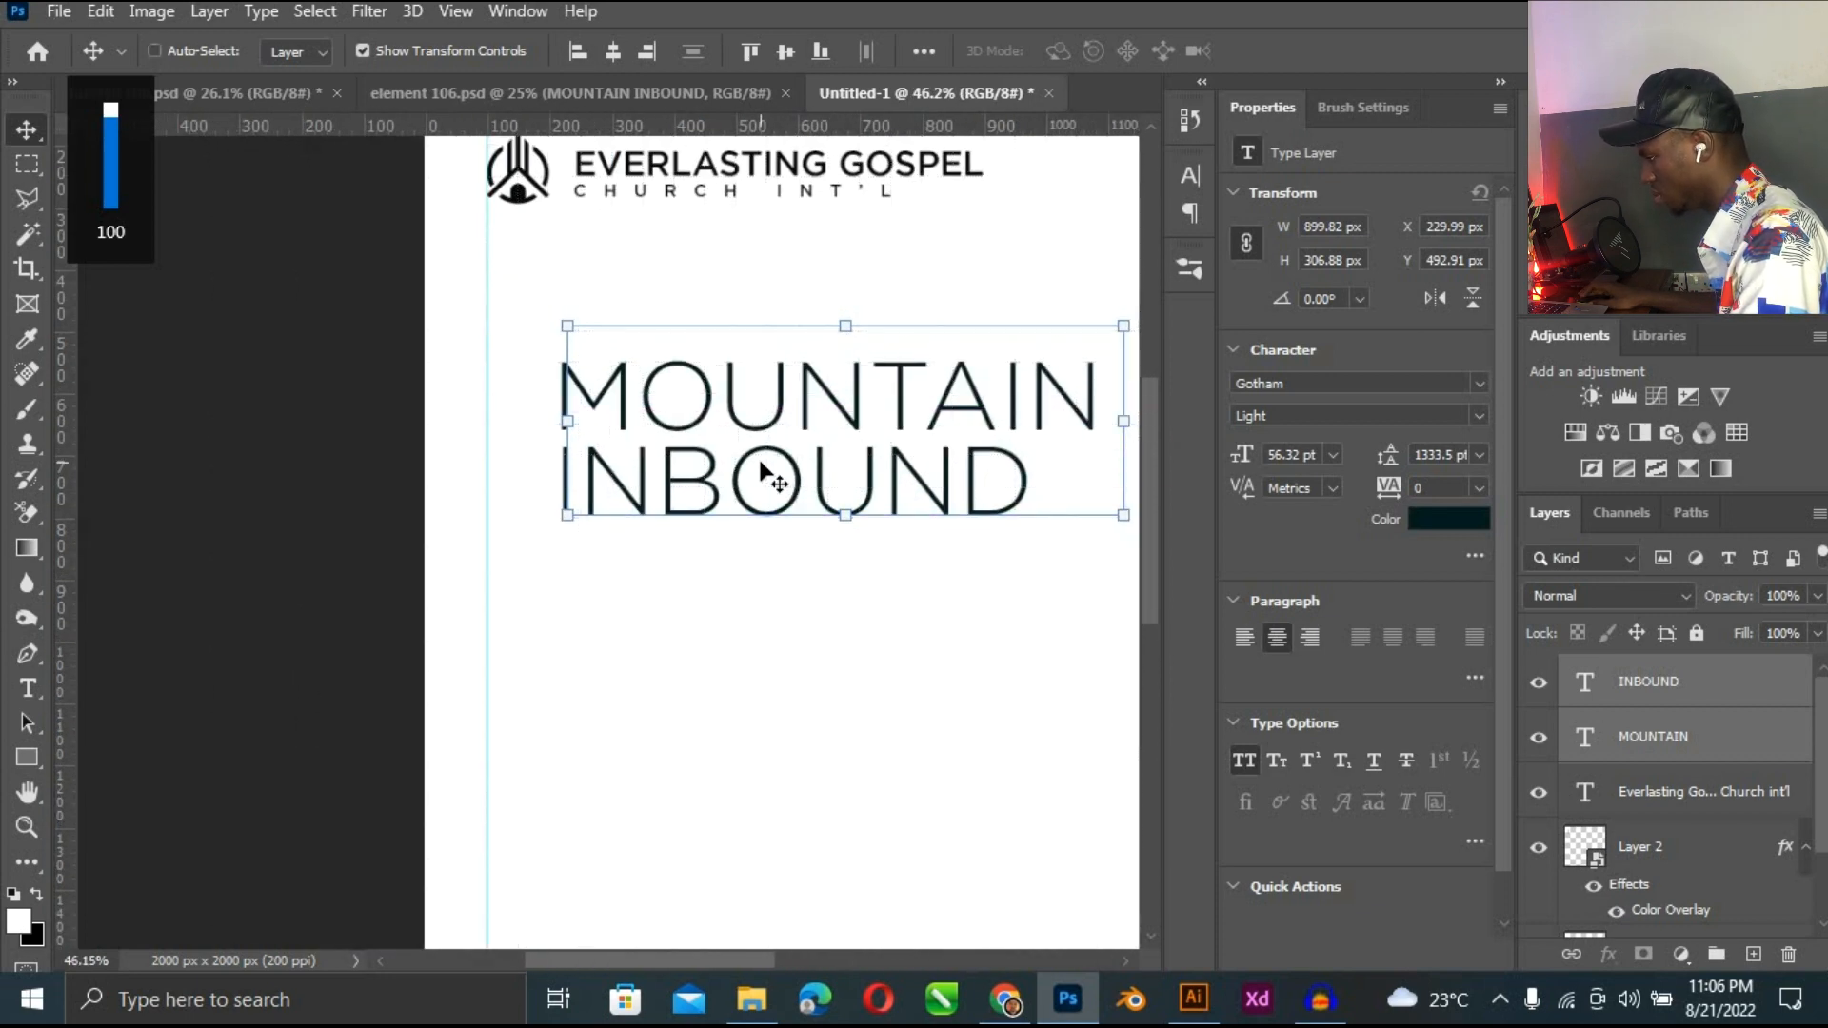
pyautogui.moveTo(945, 411); pyautogui.dragTo(874, 442)
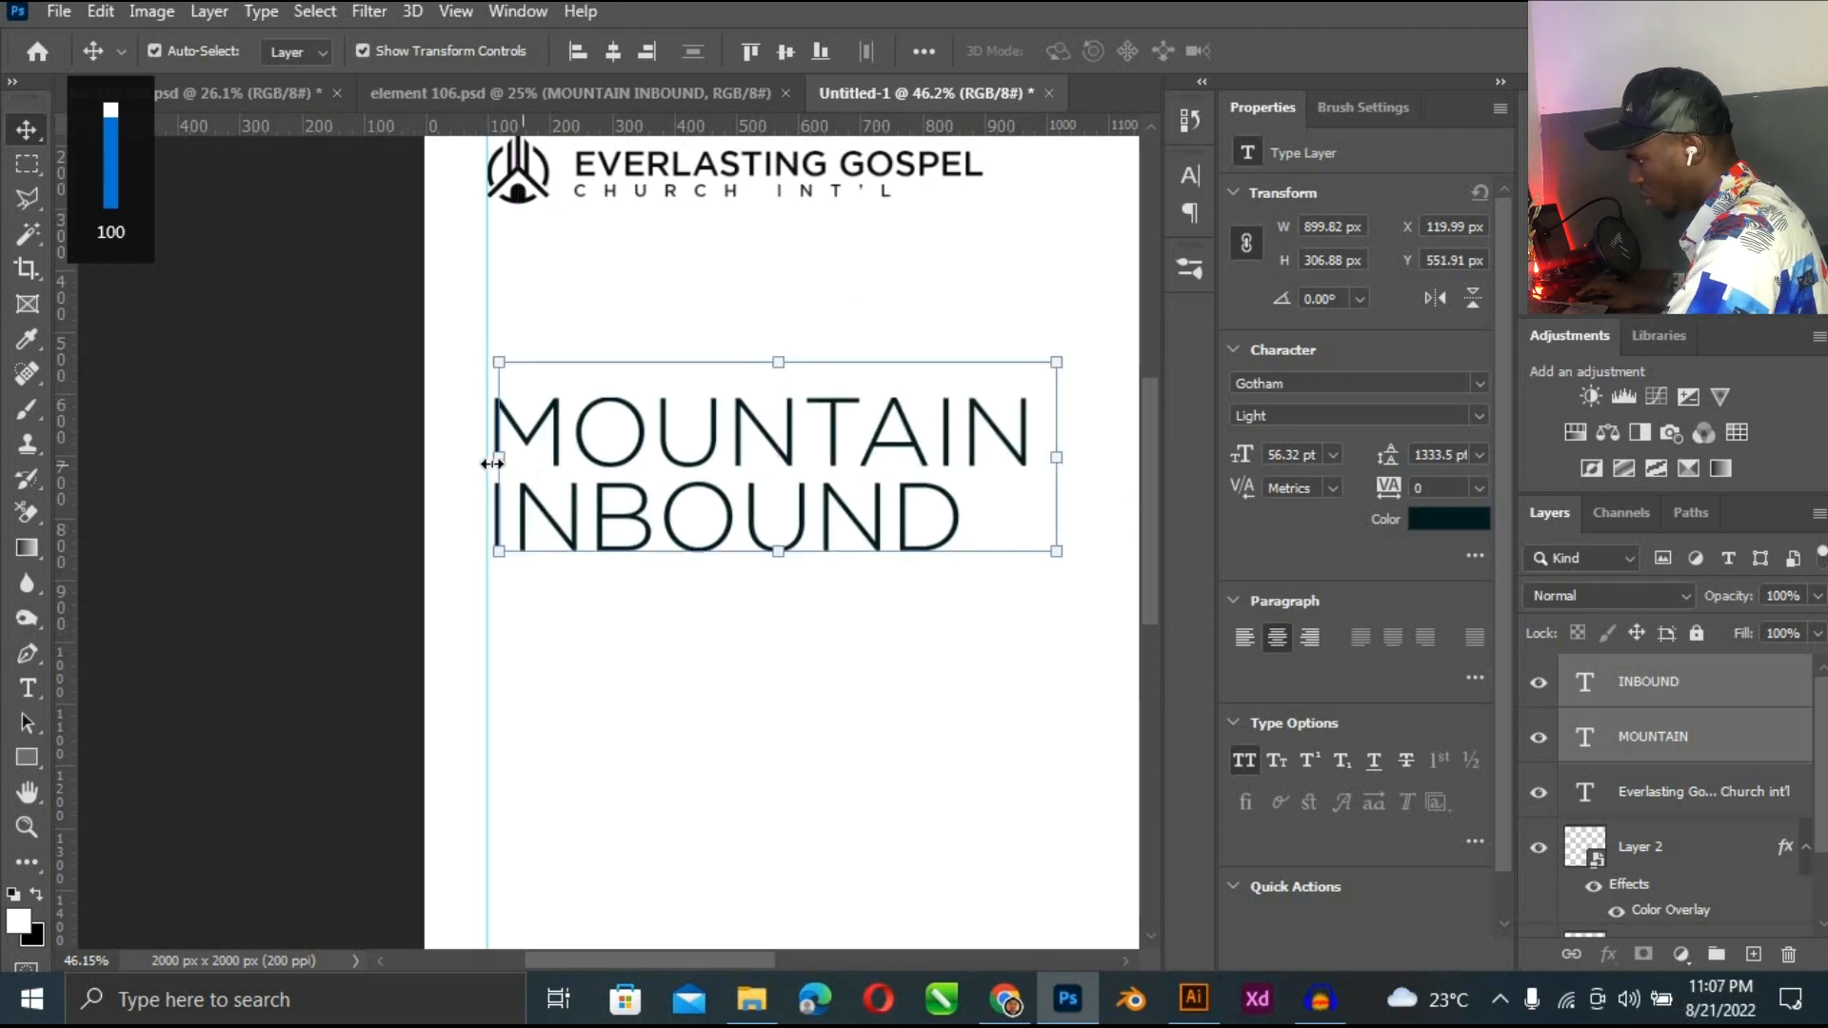
pyautogui.scroll(4, 526, 438)
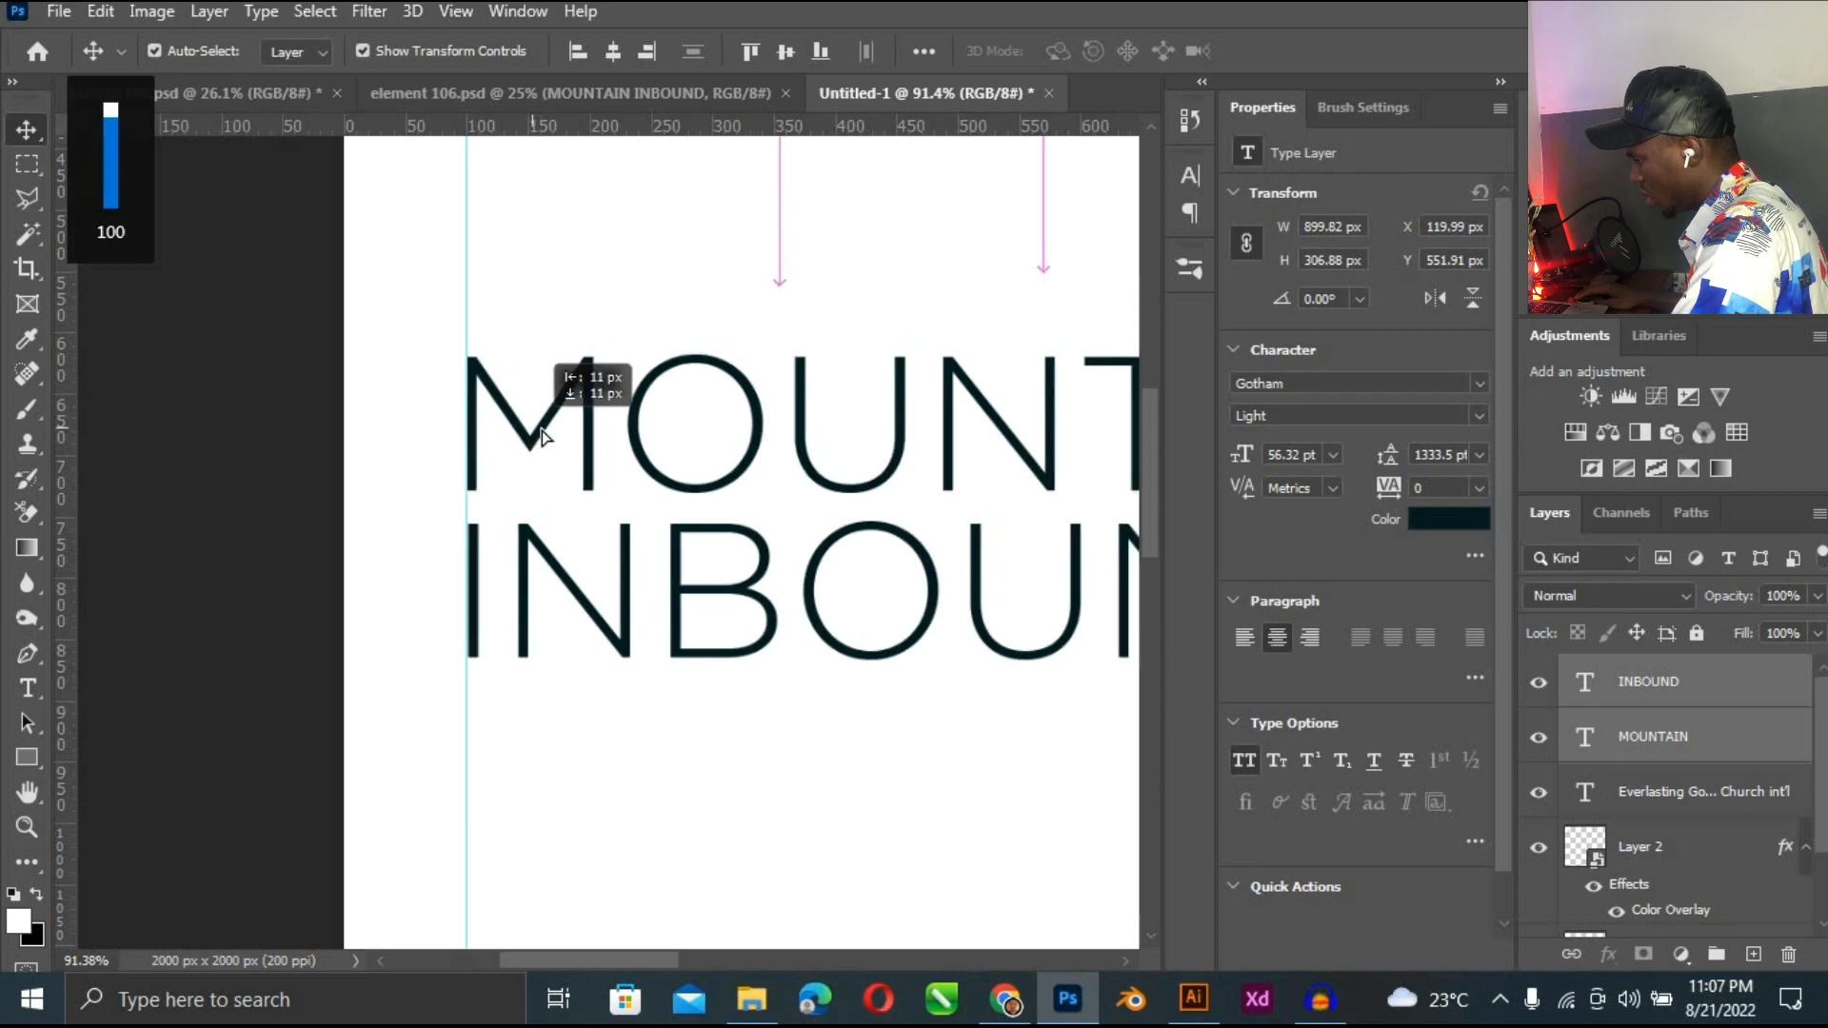
pyautogui.moveTo(533, 440); pyautogui.dragTo(524, 449)
pyautogui.scroll(-3, 456, 448)
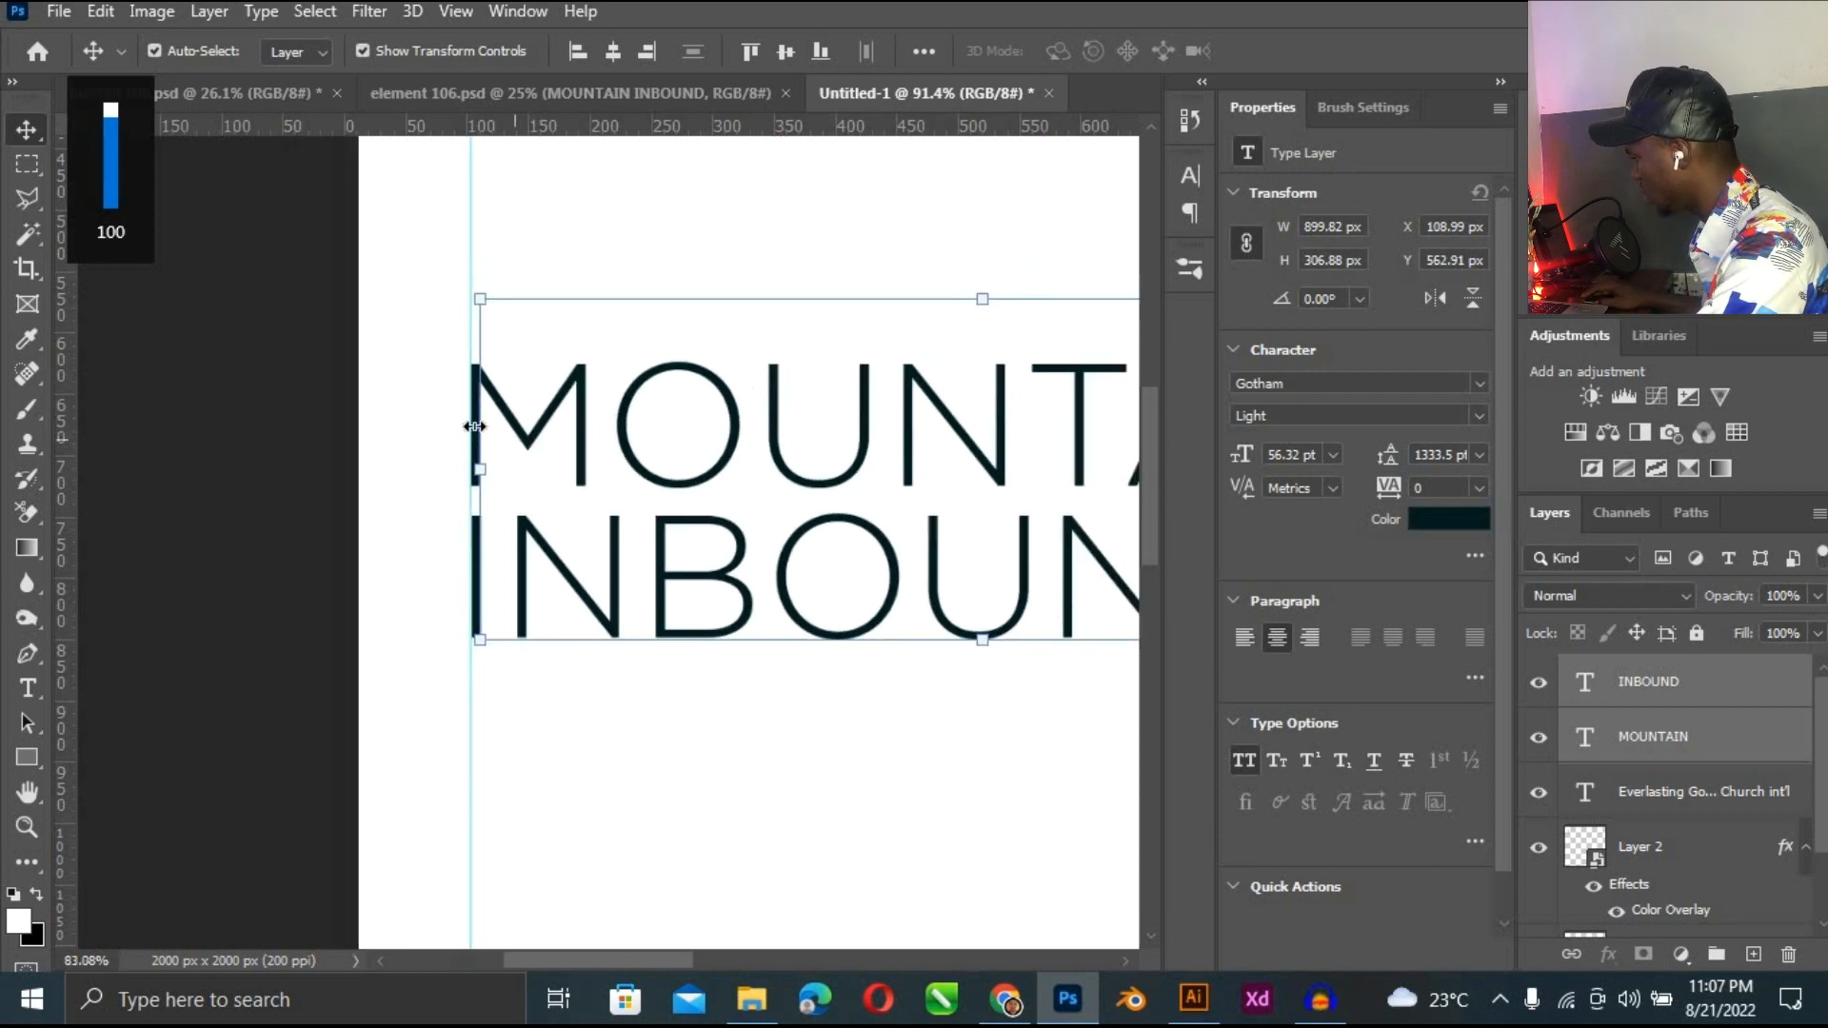
pyautogui.scroll(-3, 314, 481)
pyautogui.scroll(2, 187, 359)
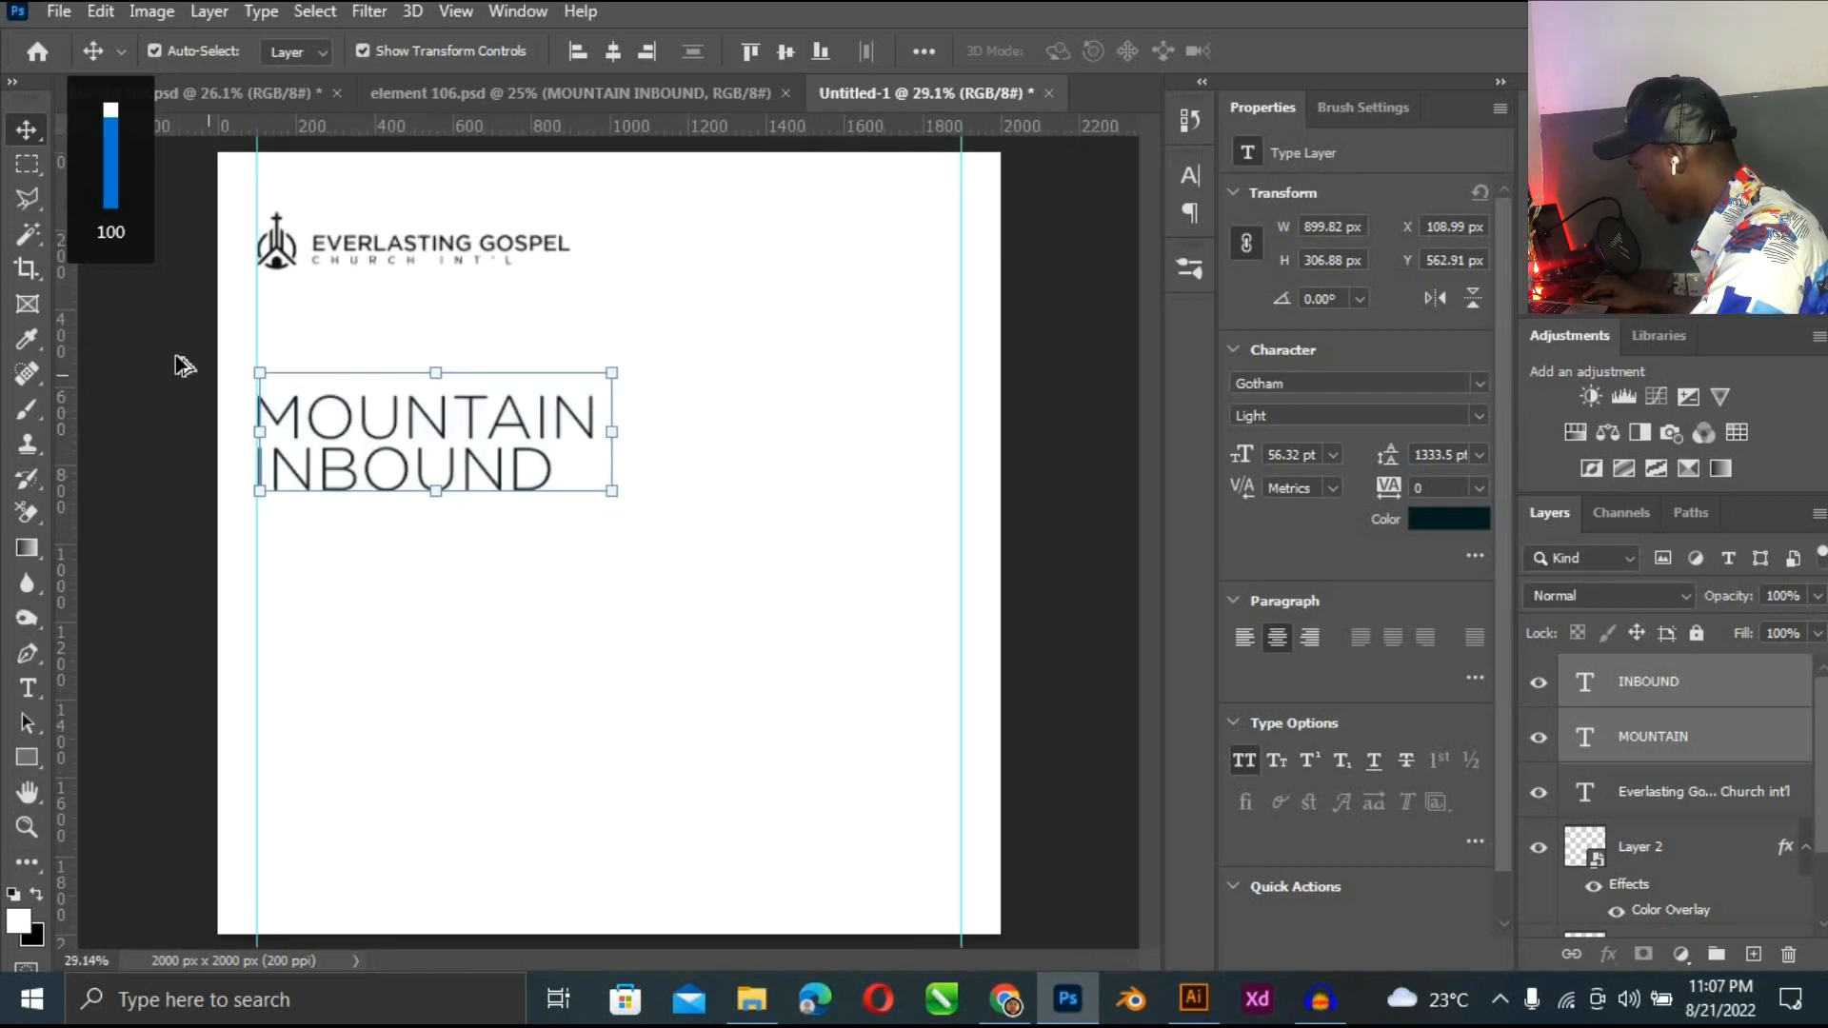
# Set the font of the MOUNTAIN and INBOUND layers to Agharti in the Black Wide style.
pyautogui.click(727, 431)
pyautogui.moveTo(597, 471)
pyautogui.mouseDown()
pyautogui.moveTo(657, 369)
pyautogui.moveTo(674, 480)
pyautogui.moveTo(713, 490)
pyautogui.mouseUp()
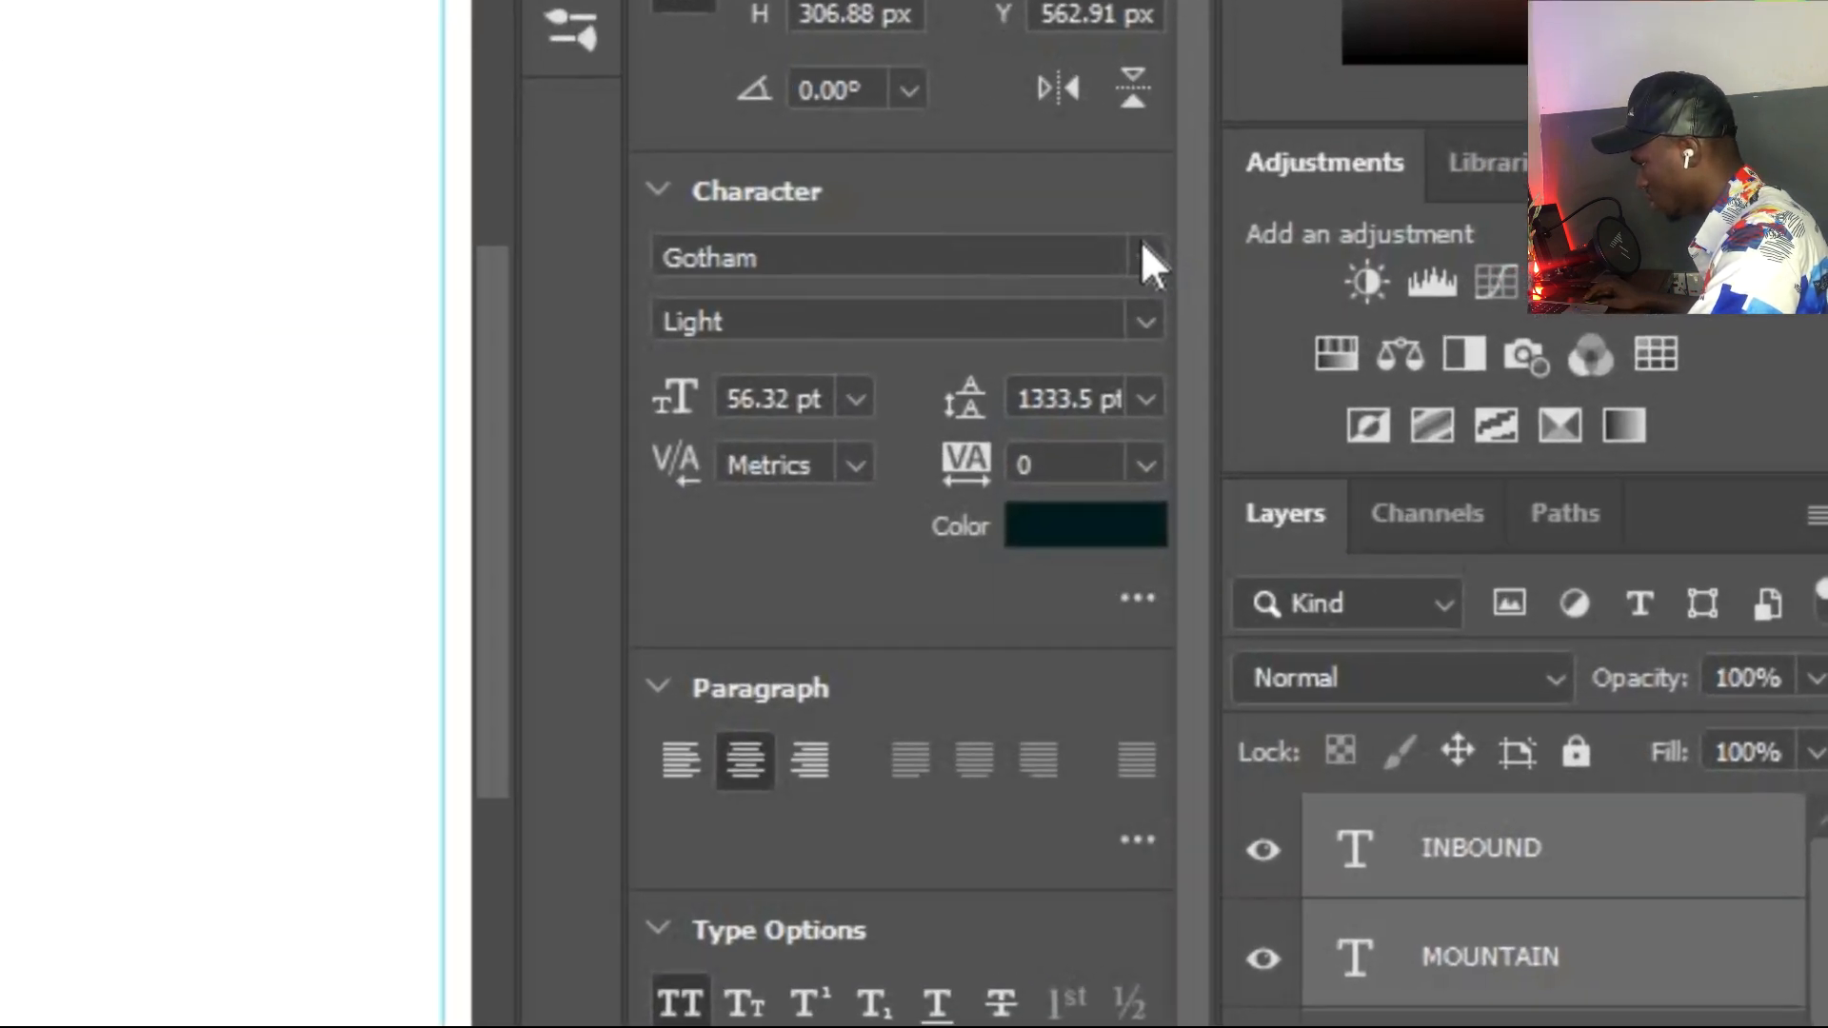
pyautogui.click(1143, 252)
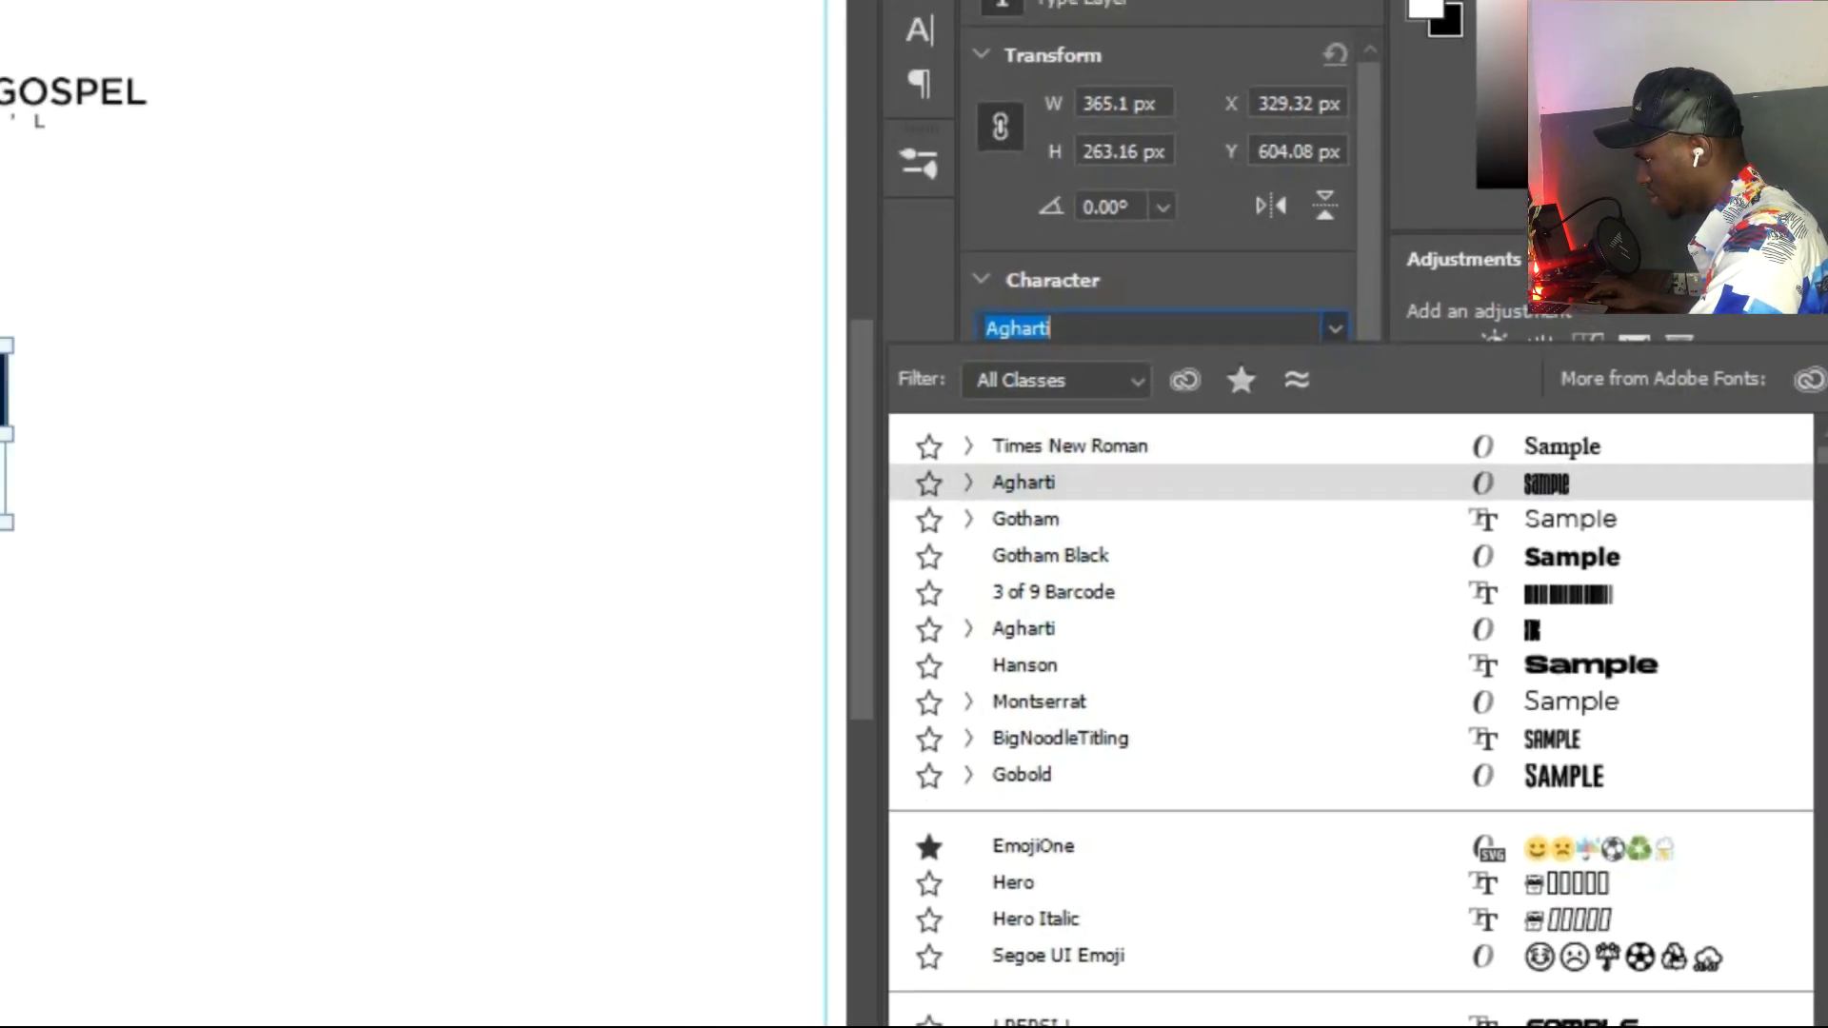
pyautogui.click(1014, 482)
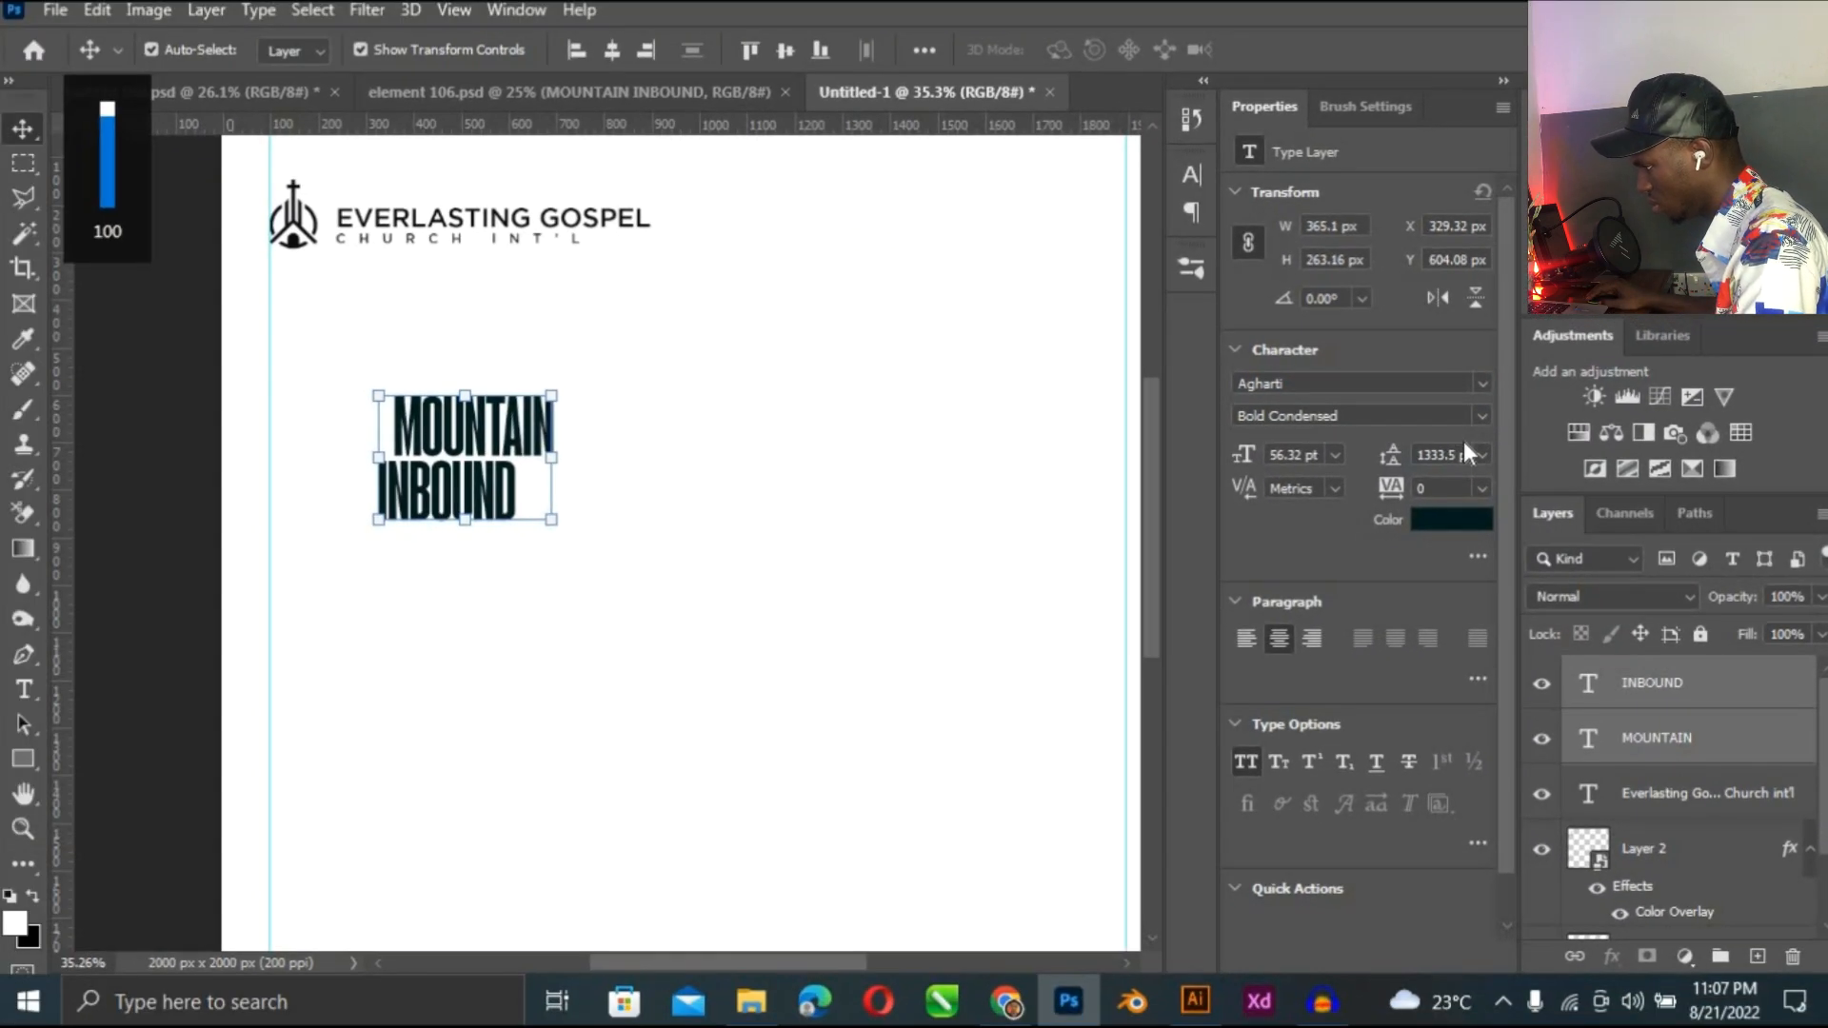
pyautogui.click(1481, 415)
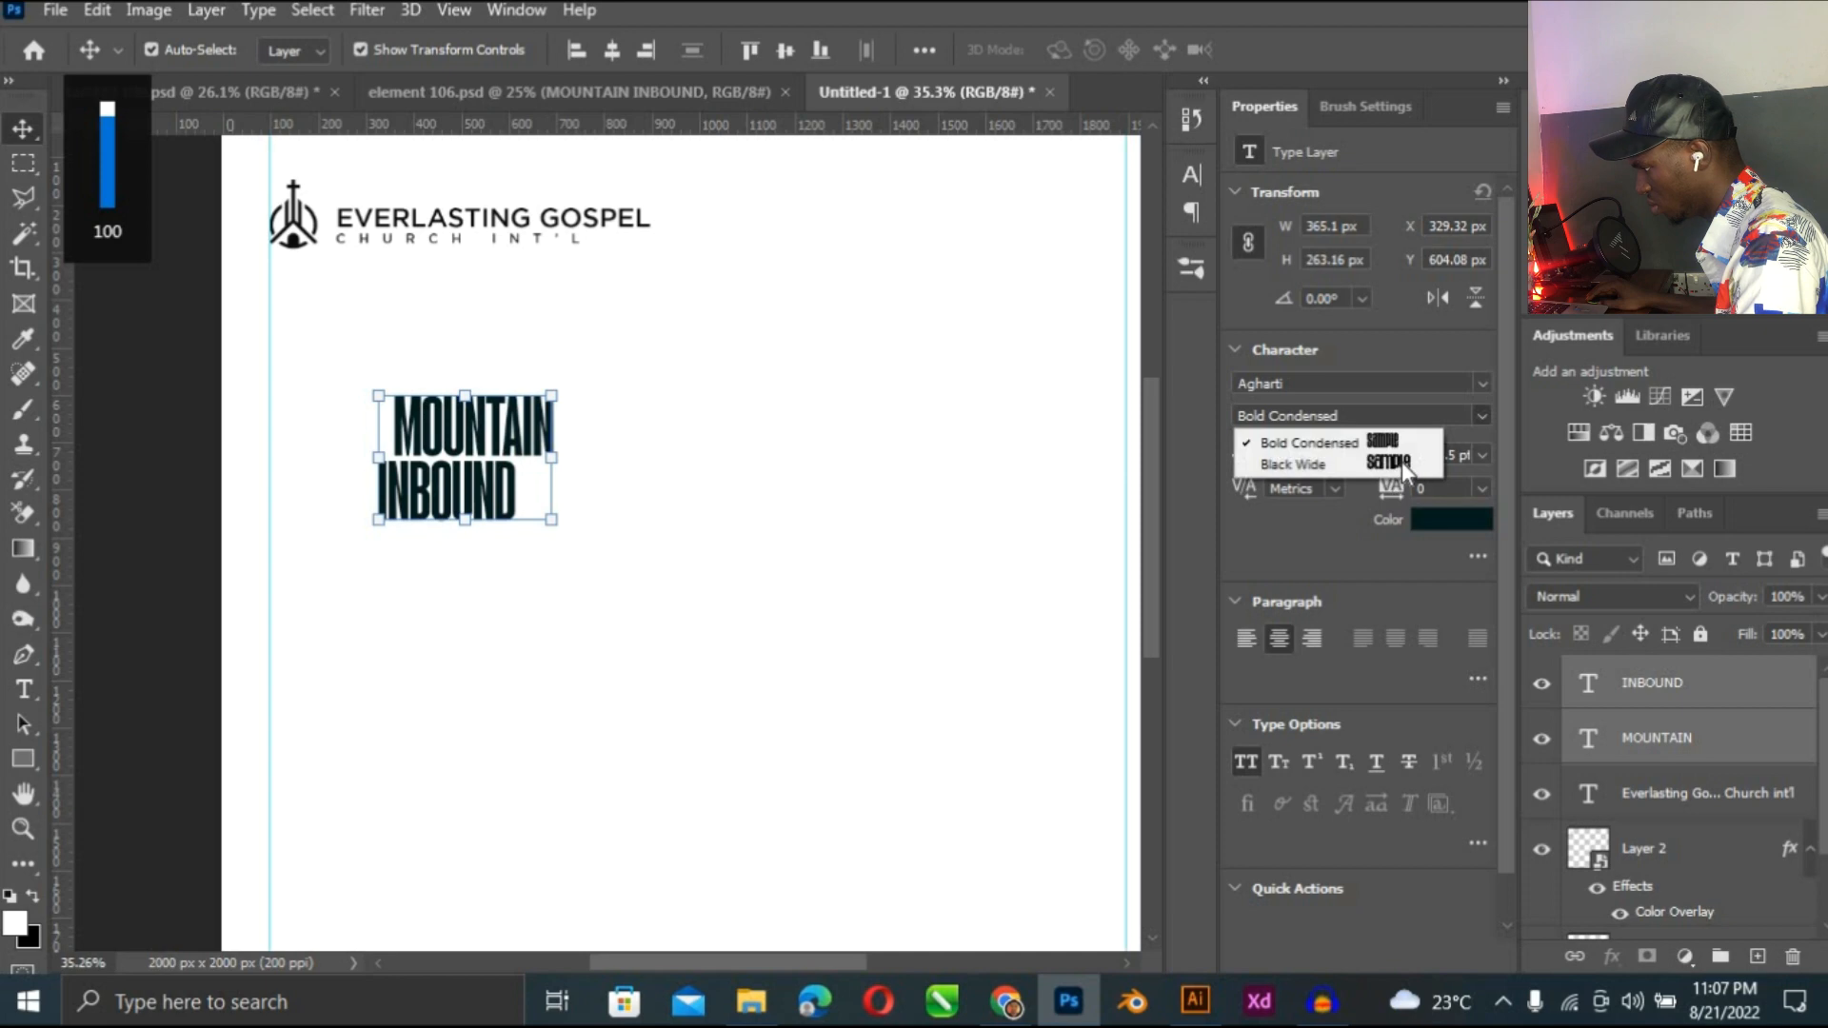
pyautogui.click(1289, 465)
# Change the text colour of both title words to black.
pyautogui.click(1450, 519)
pyautogui.moveTo(1247, 547); pyautogui.dragTo(1529, 673)
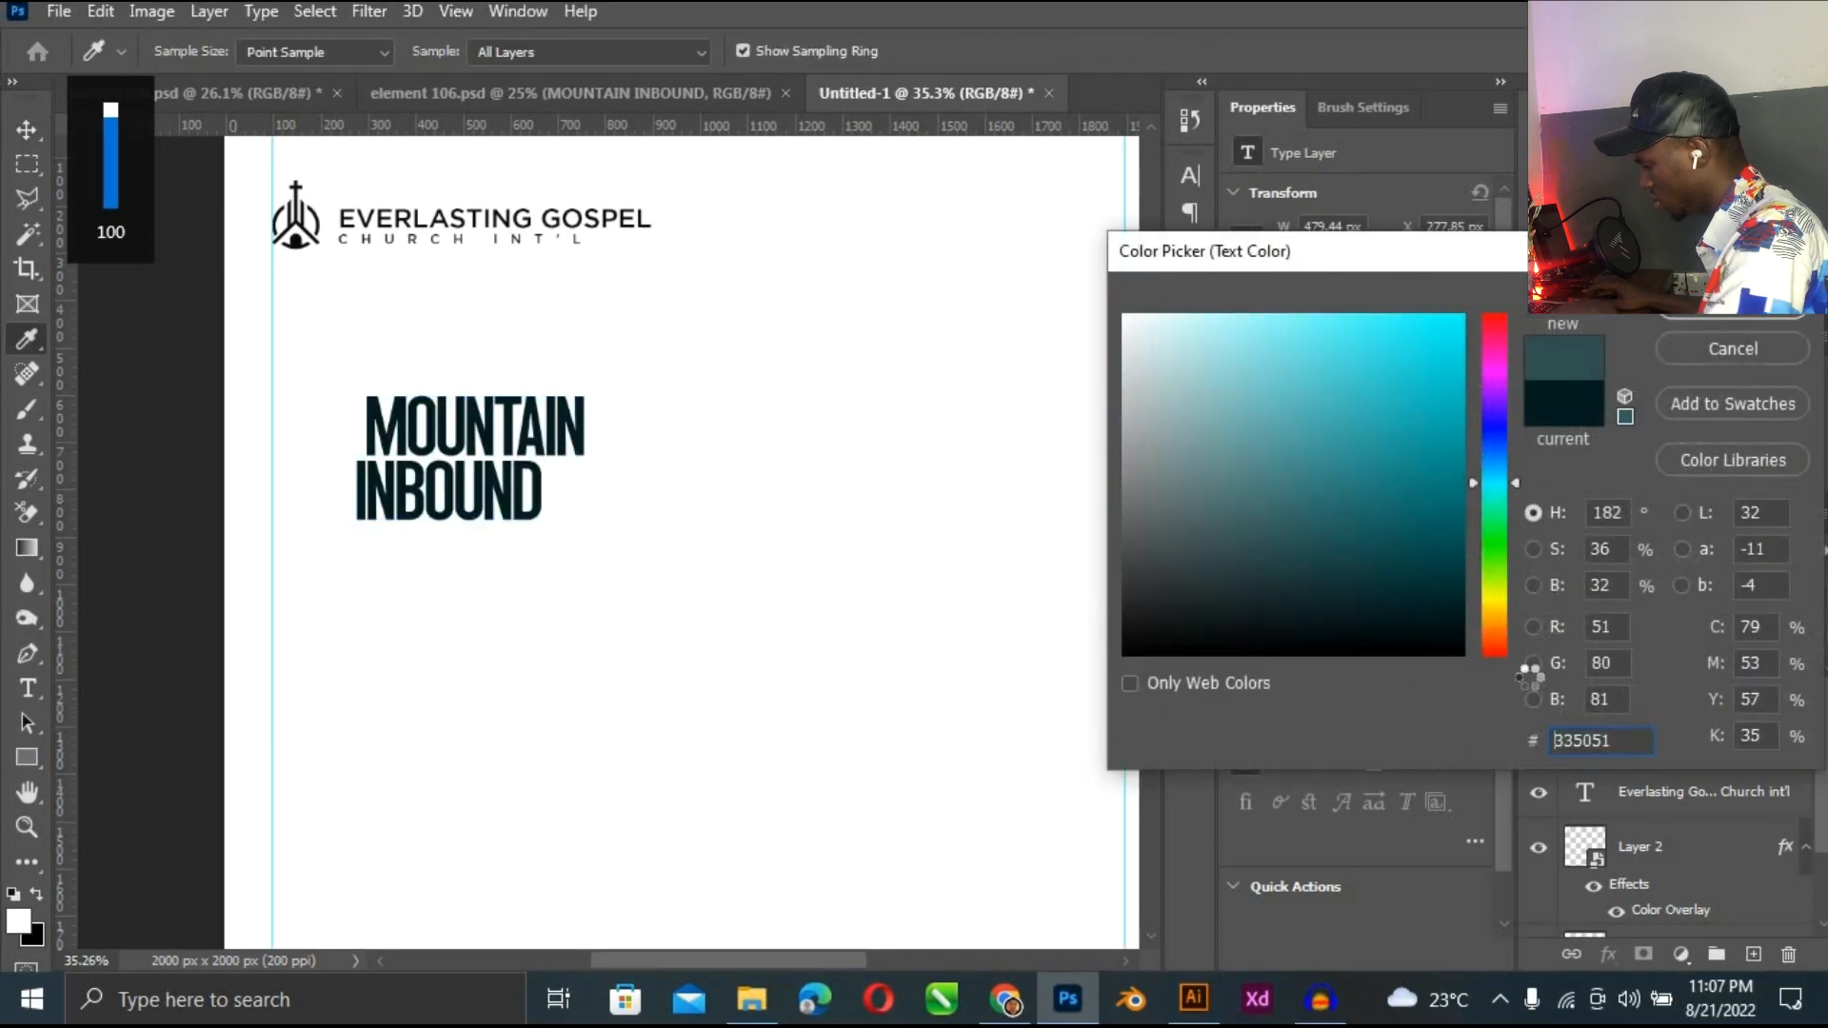
pyautogui.click(1732, 295)
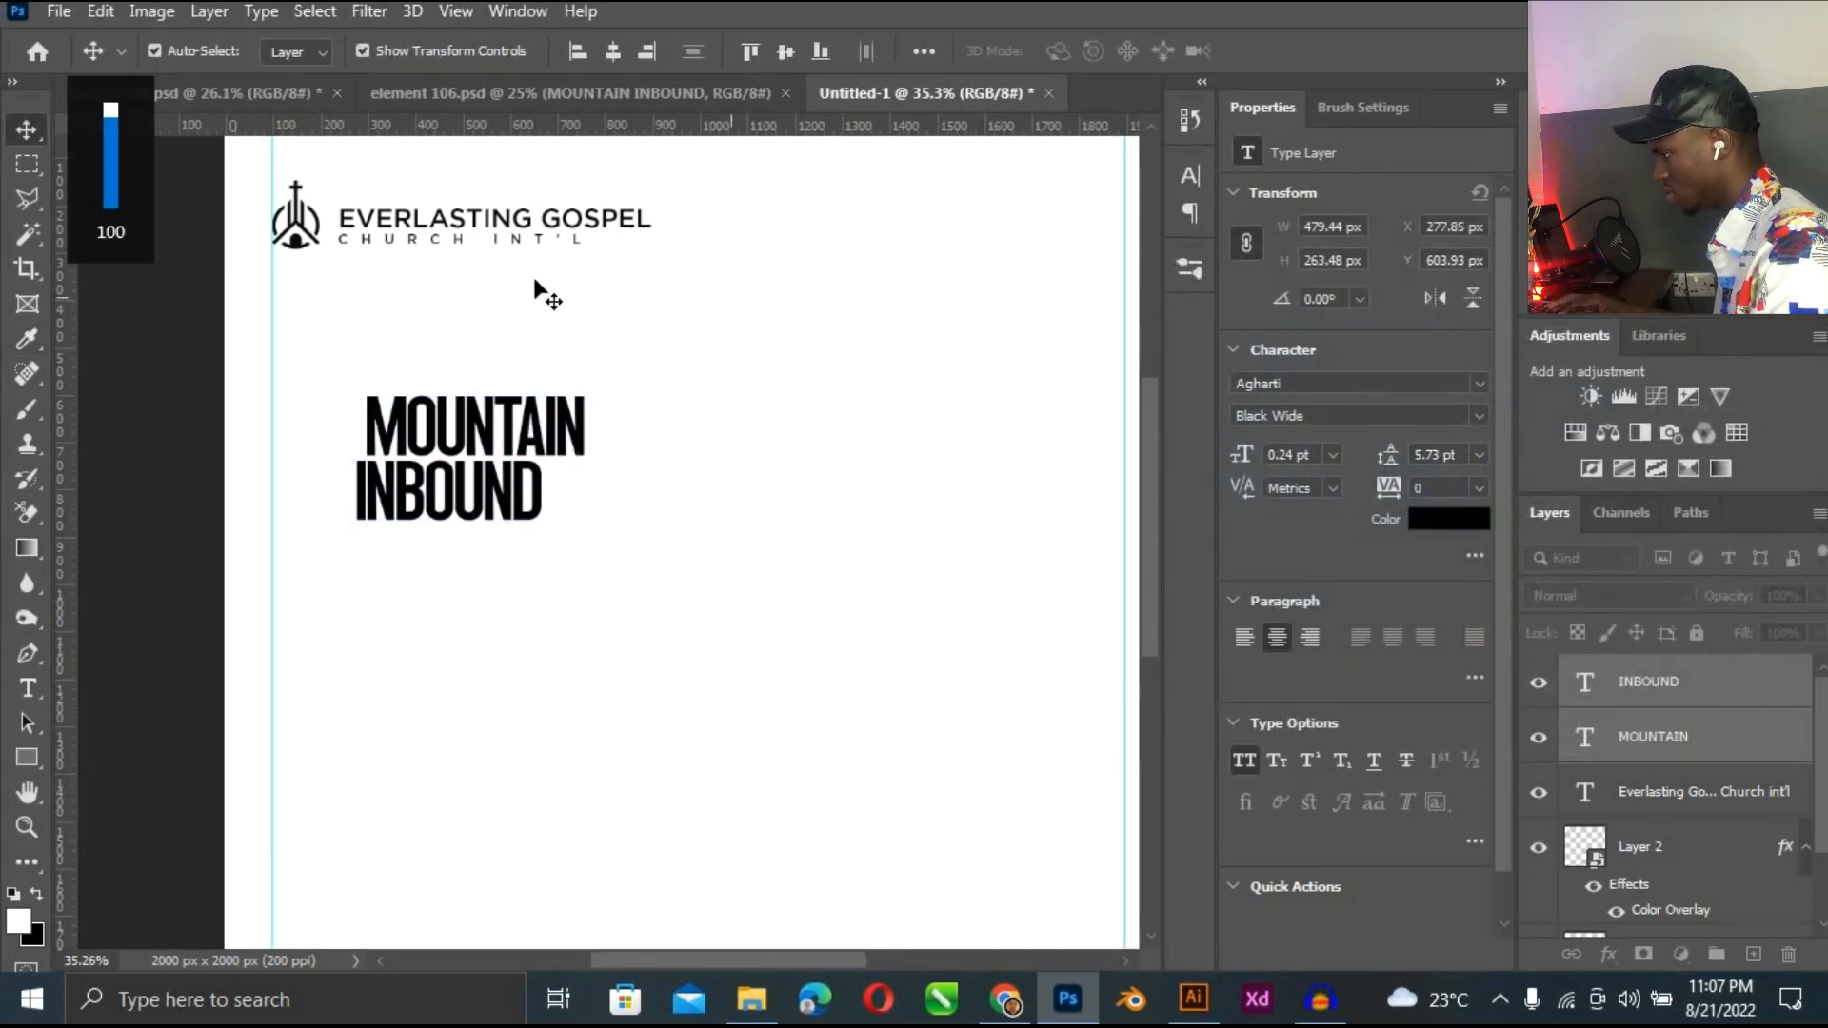
# Left-align the two title words again and move them onto the left margin guide at about X 99, Y 604 px.
pyautogui.moveTo(432, 591); pyautogui.dragTo(515, 331)
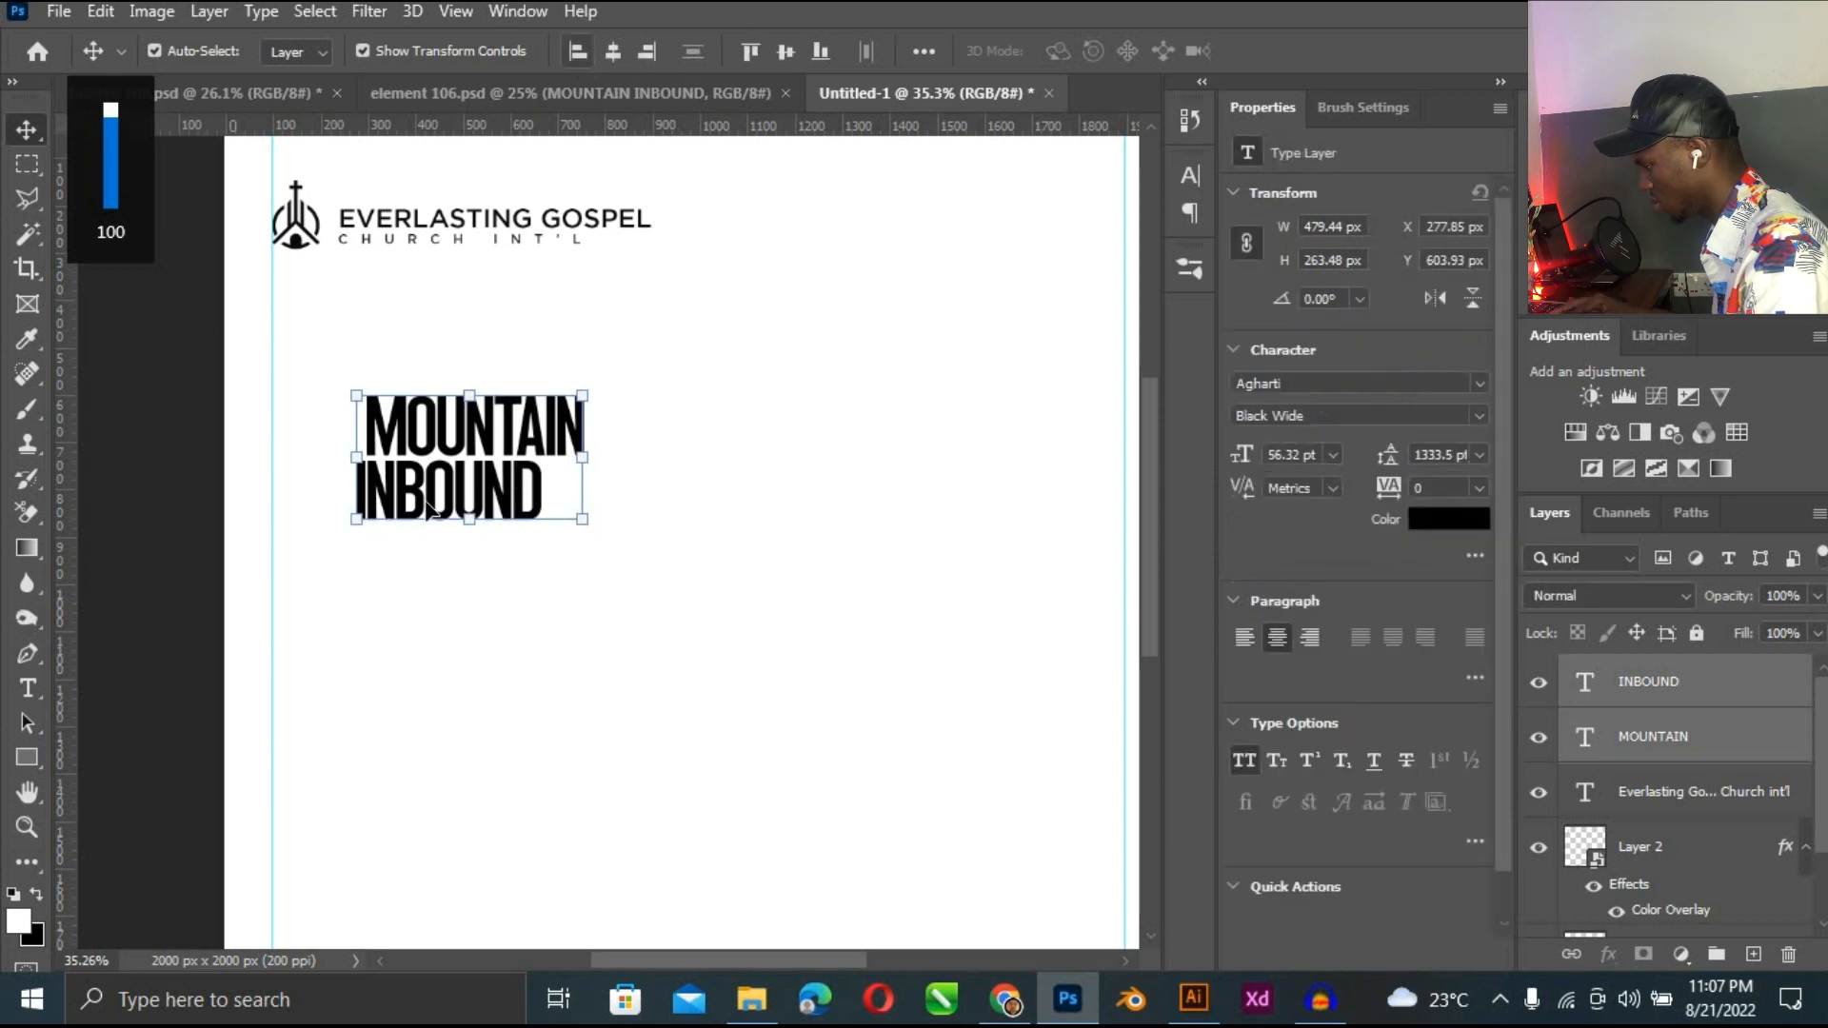
pyautogui.click(581, 55)
pyautogui.moveTo(432, 441); pyautogui.dragTo(361, 437)
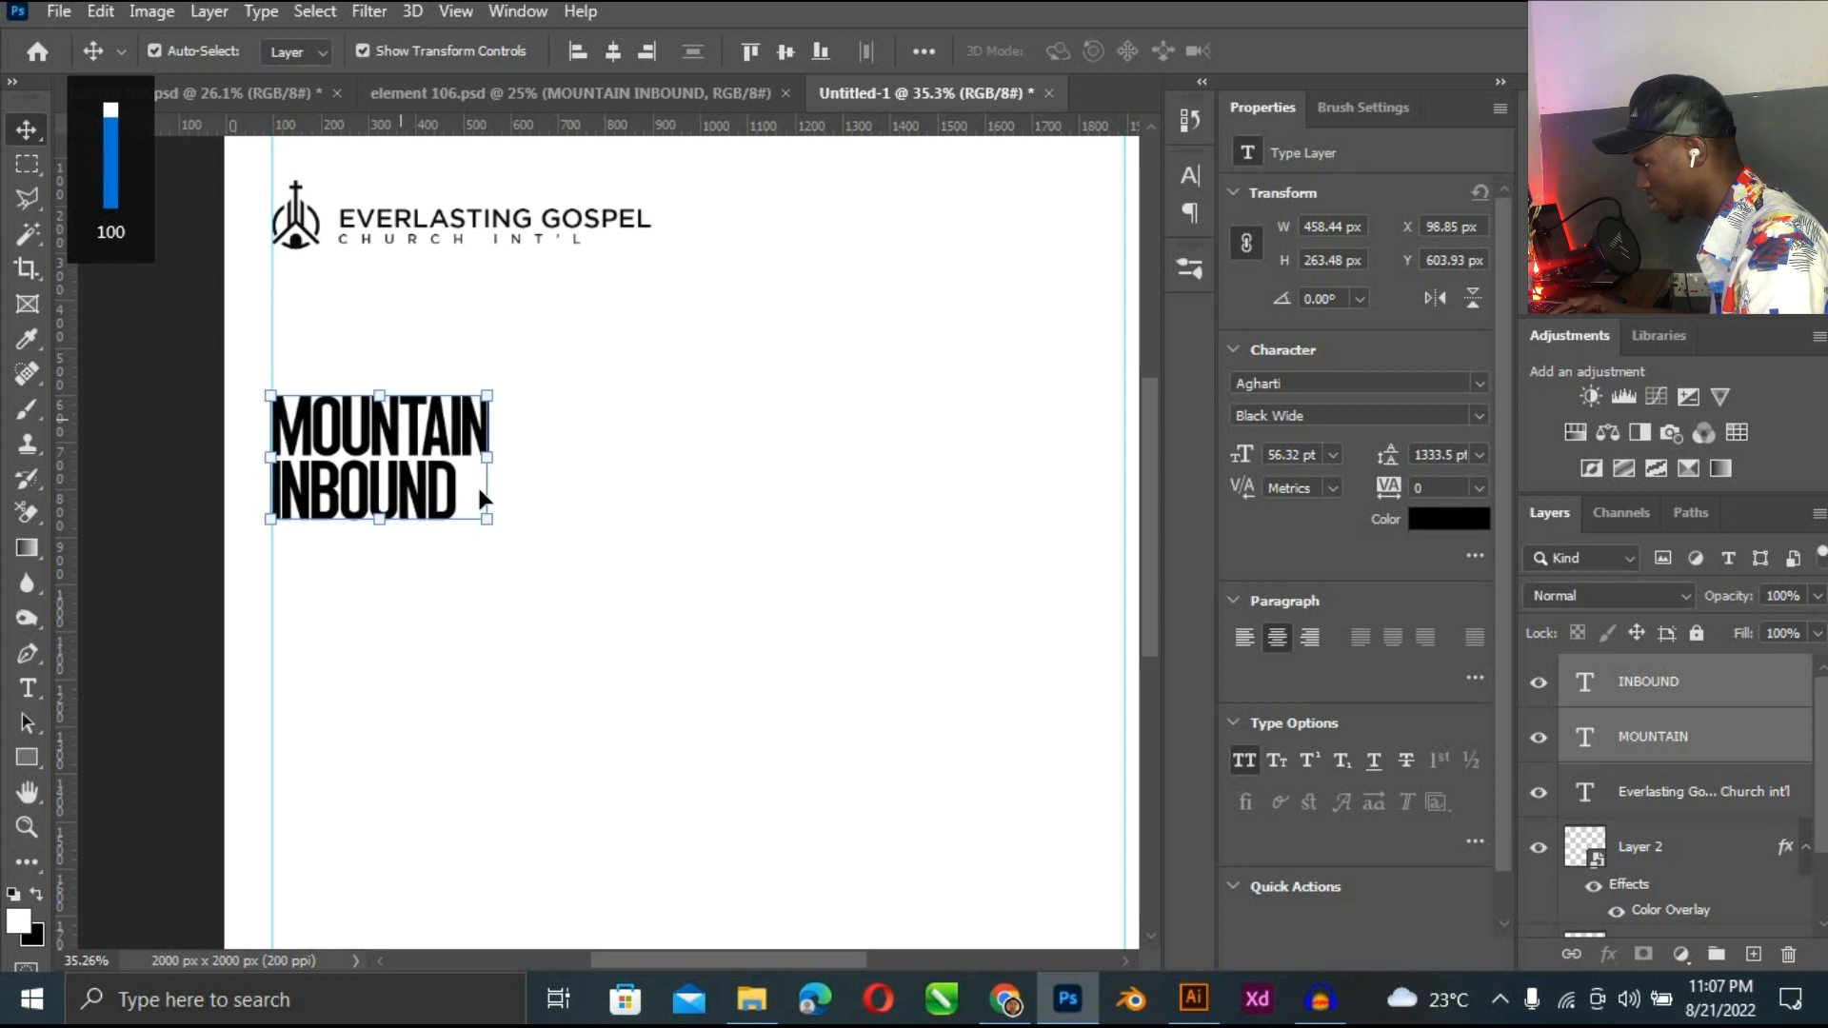
# Scale the title up proportionally to about 901 by 518 px, with its upper-left corner at about X 99, Y 477 px.
pyautogui.moveTo(656, 631); pyautogui.dragTo(714, 686)
pyautogui.press('Return')
pyautogui.scroll(-1, 591, 347)
pyautogui.click(663, 414)
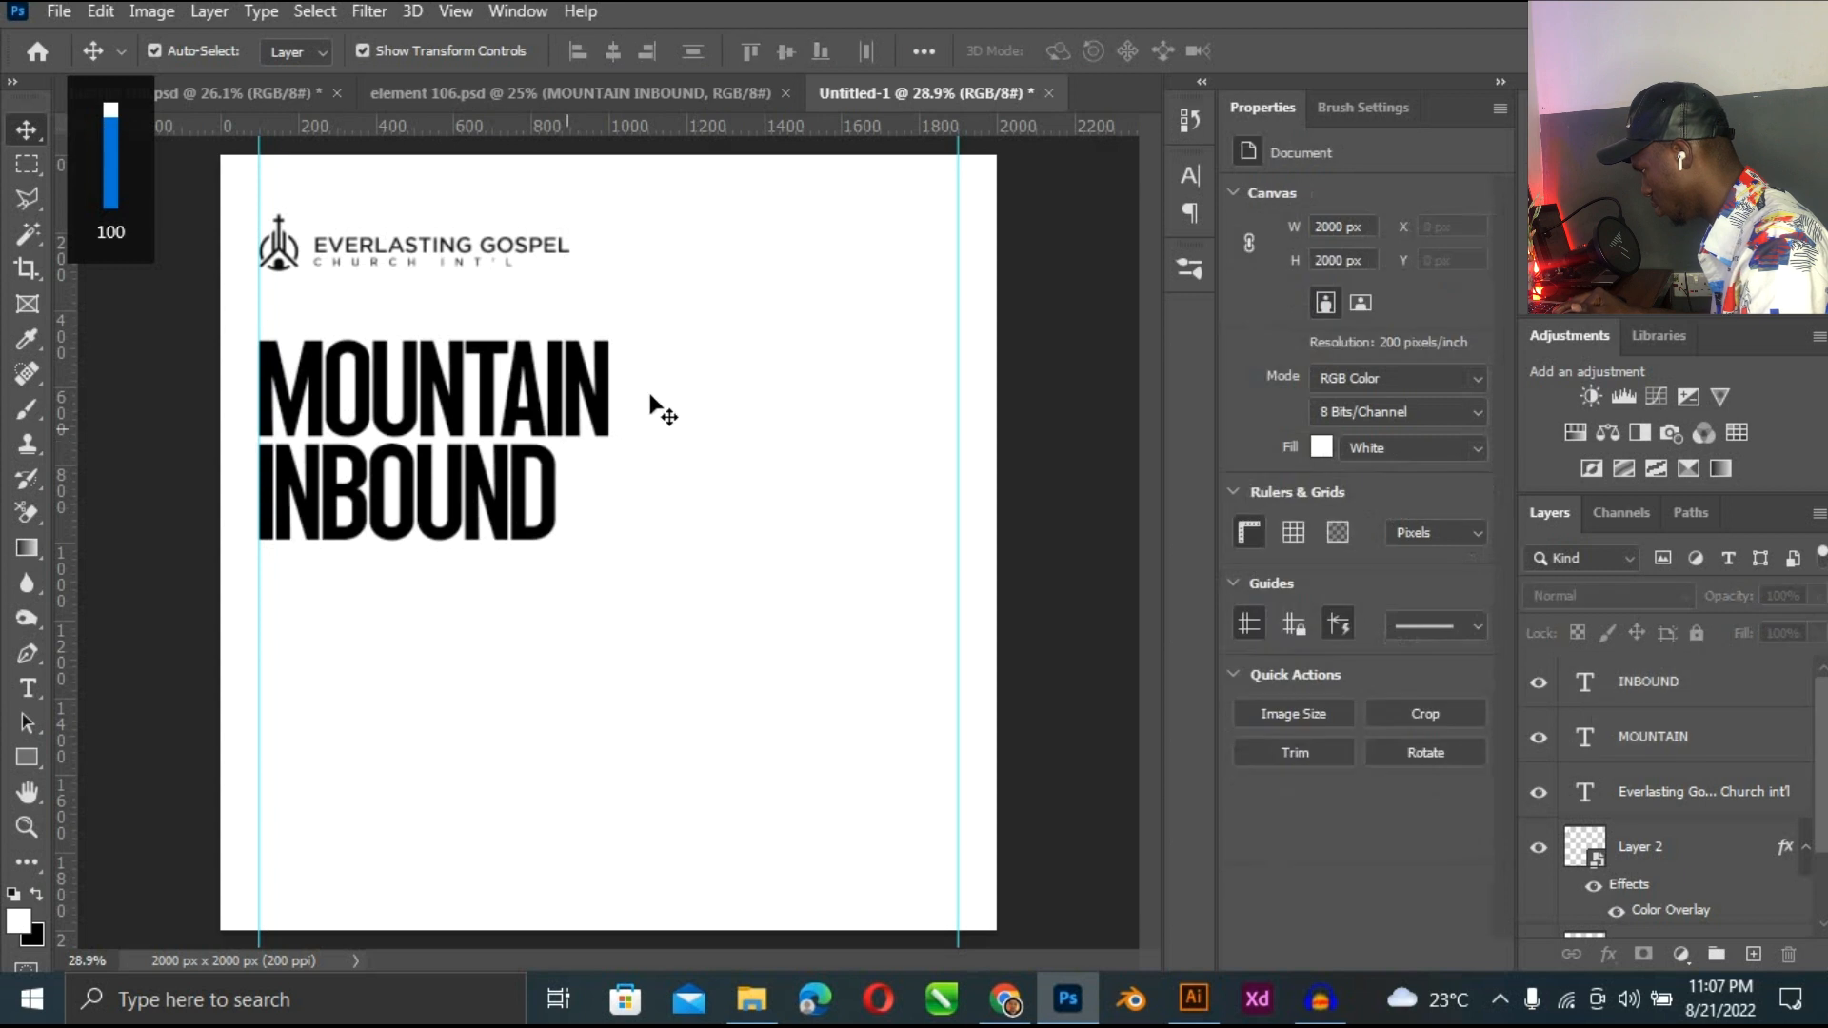
# Move the title down 11 px to about Y 488 px and enlarge it proportionally to about 1034 by 594 px.
pyautogui.moveTo(659, 392); pyautogui.dragTo(444, 542)
pyautogui.moveTo(488, 417); pyautogui.dragTo(487, 421)
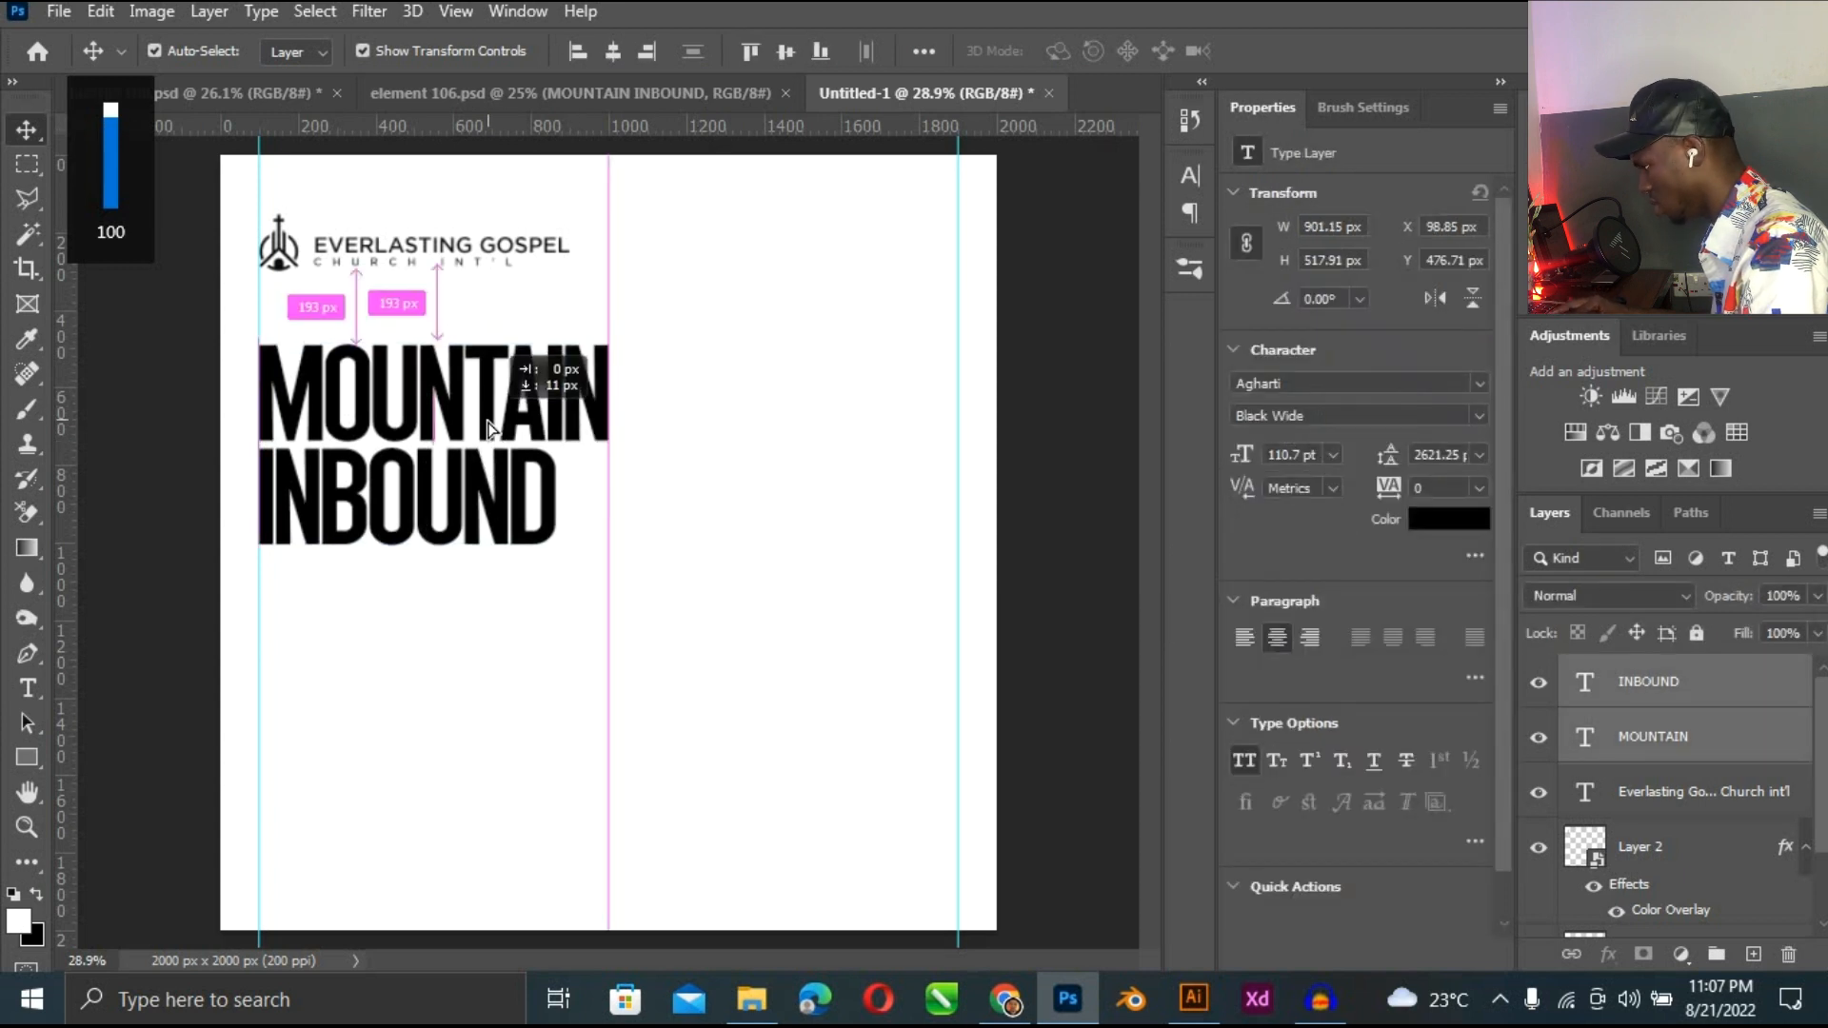
pyautogui.moveTo(549, 483); pyautogui.dragTo(550, 483)
pyautogui.moveTo(605, 540); pyautogui.dragTo(646, 584)
pyautogui.press('Return')
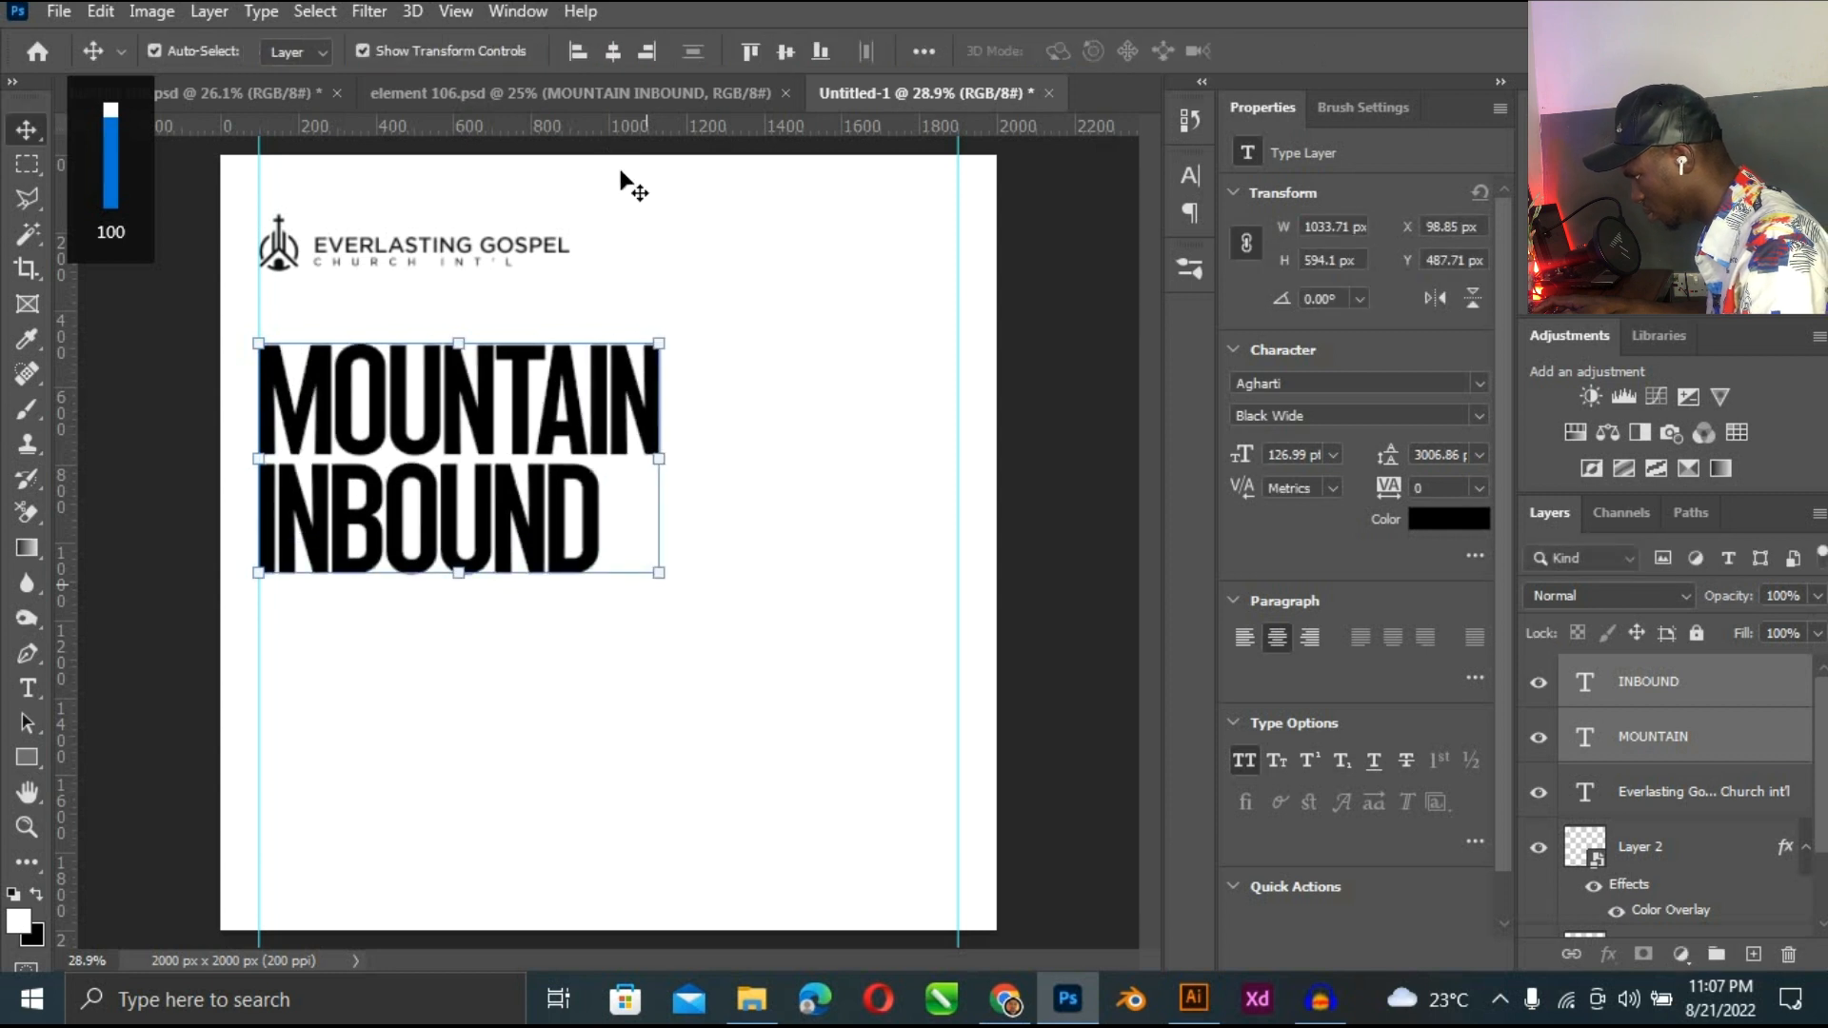
pyautogui.click(852, 504)
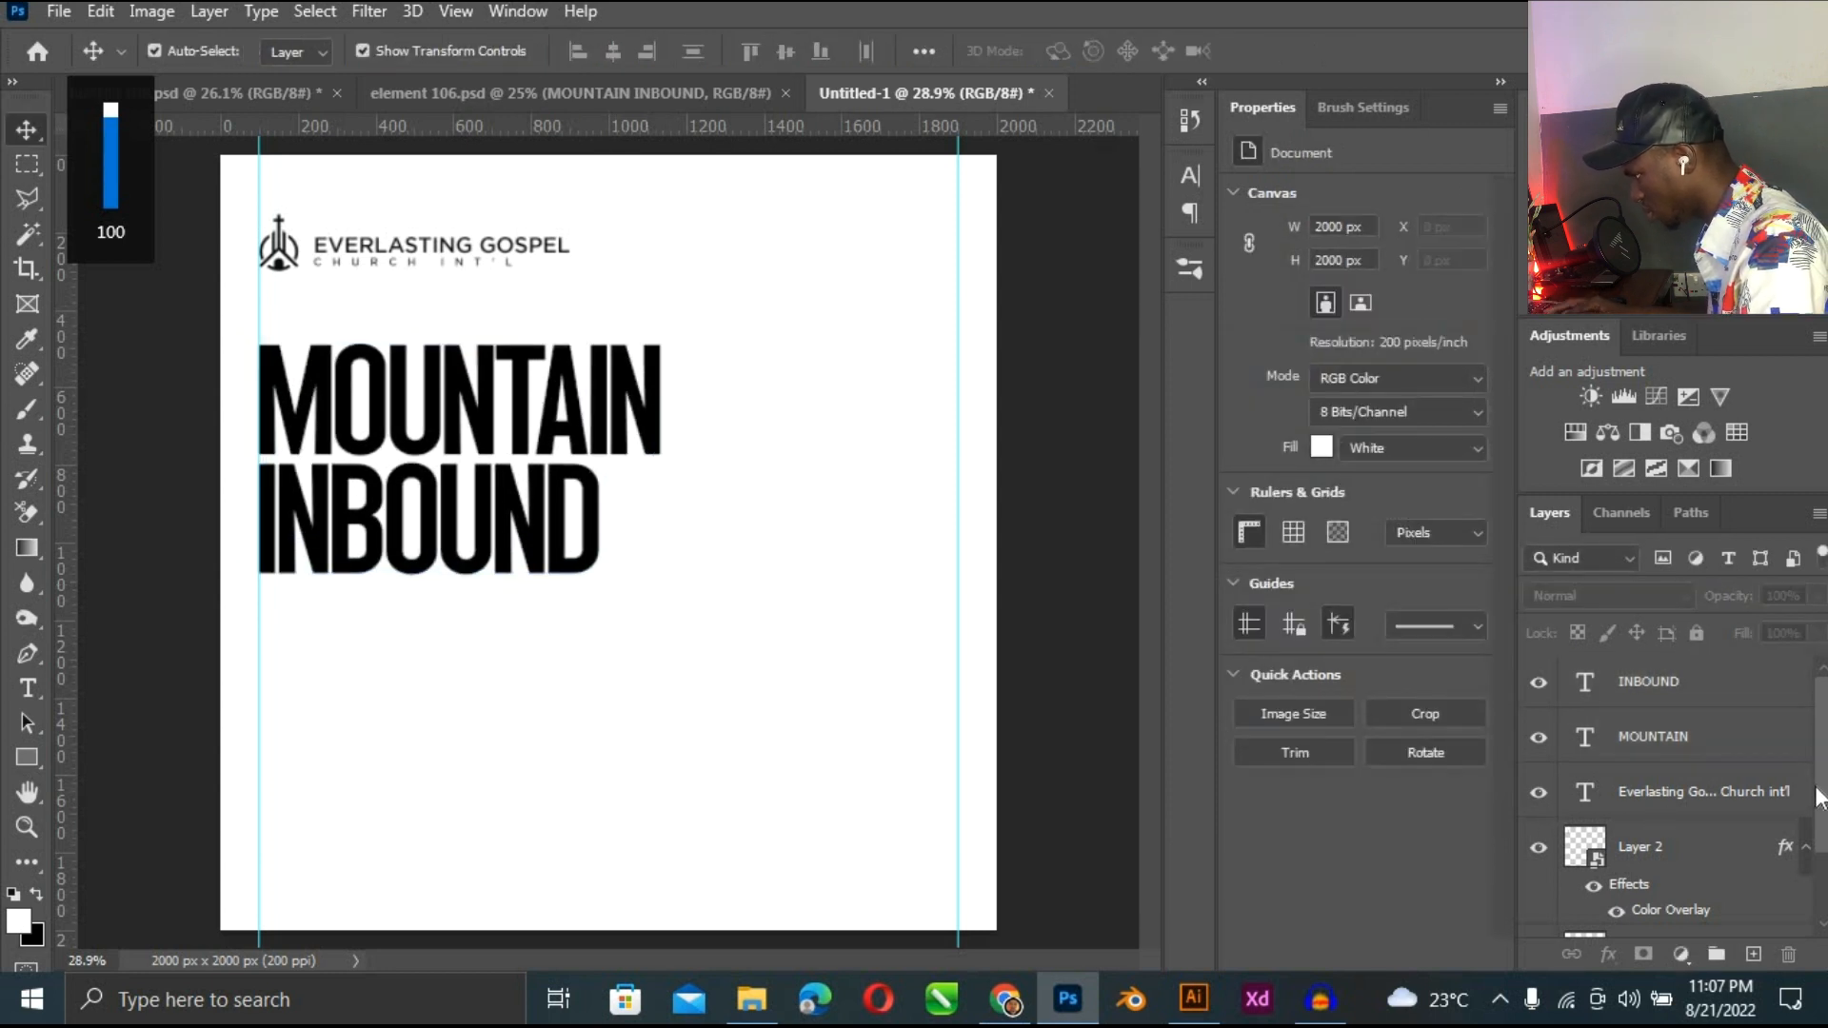
# Make the portrait on Layer 1 visible and show the grid again.
pyautogui.scroll(-2, 1619, 828)
pyautogui.click(1538, 859)
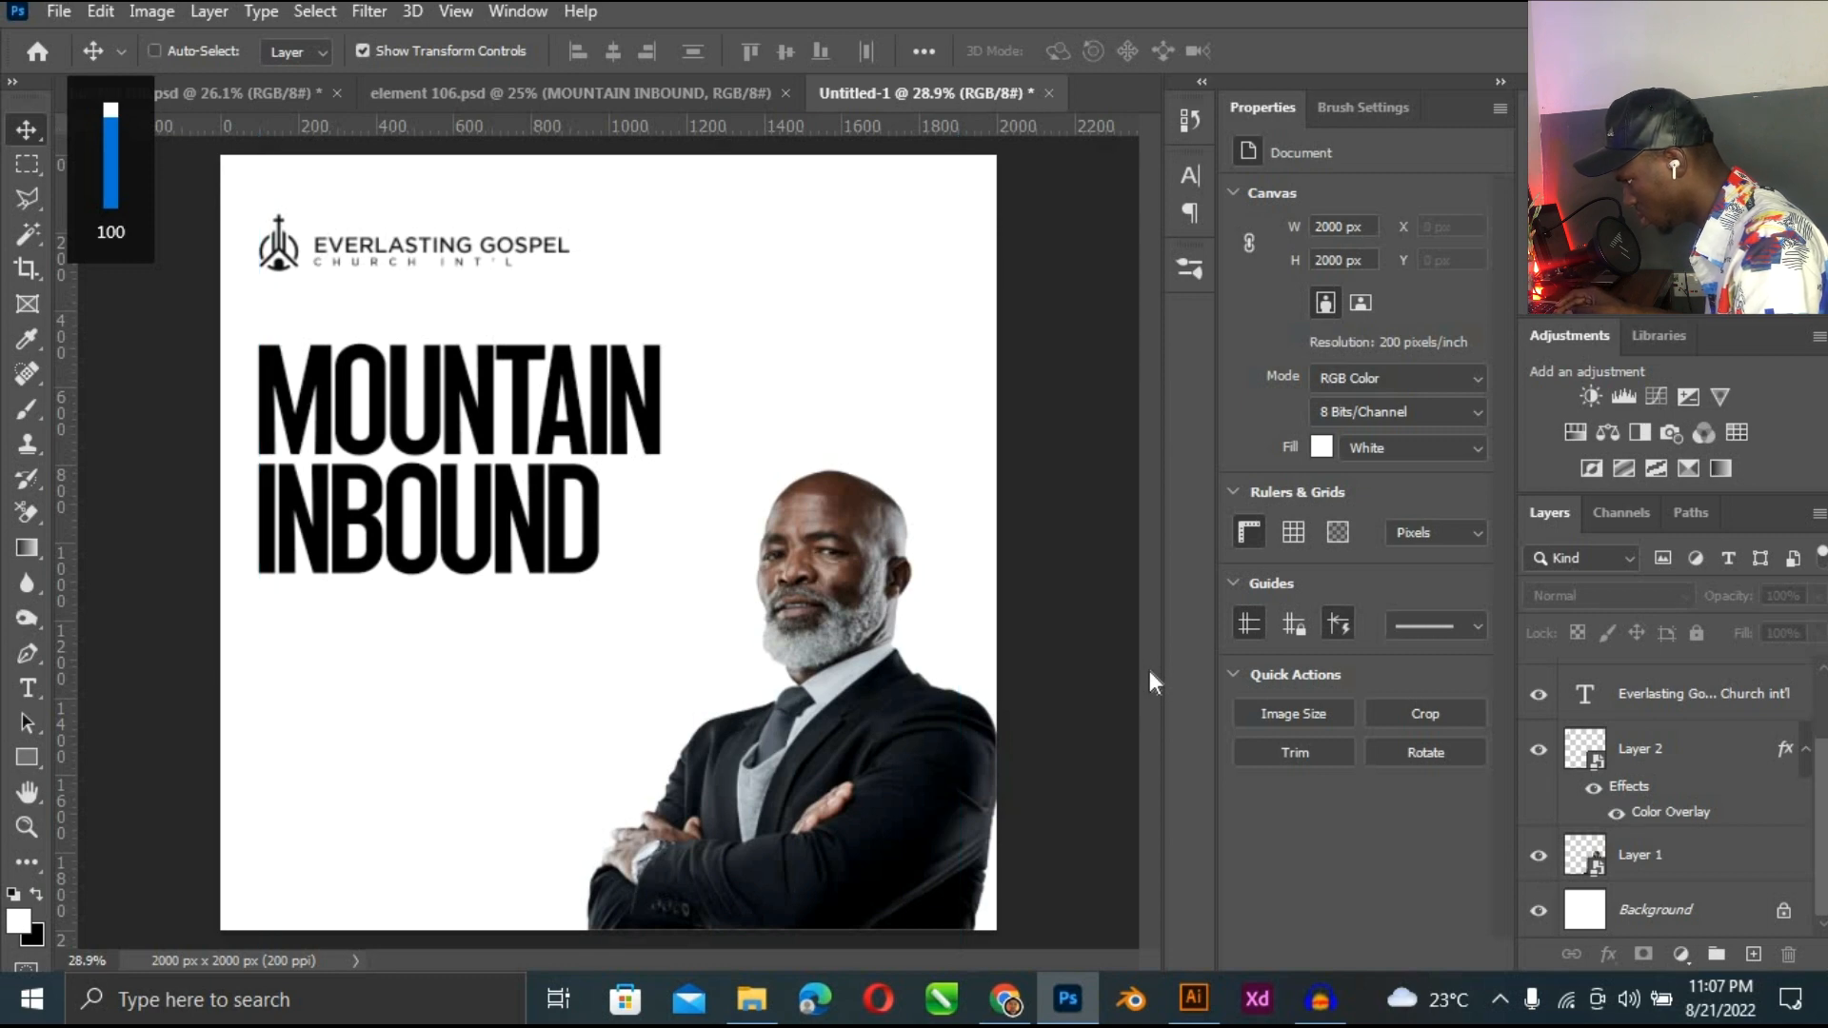
pyautogui.hotkey('ctrl', "'")
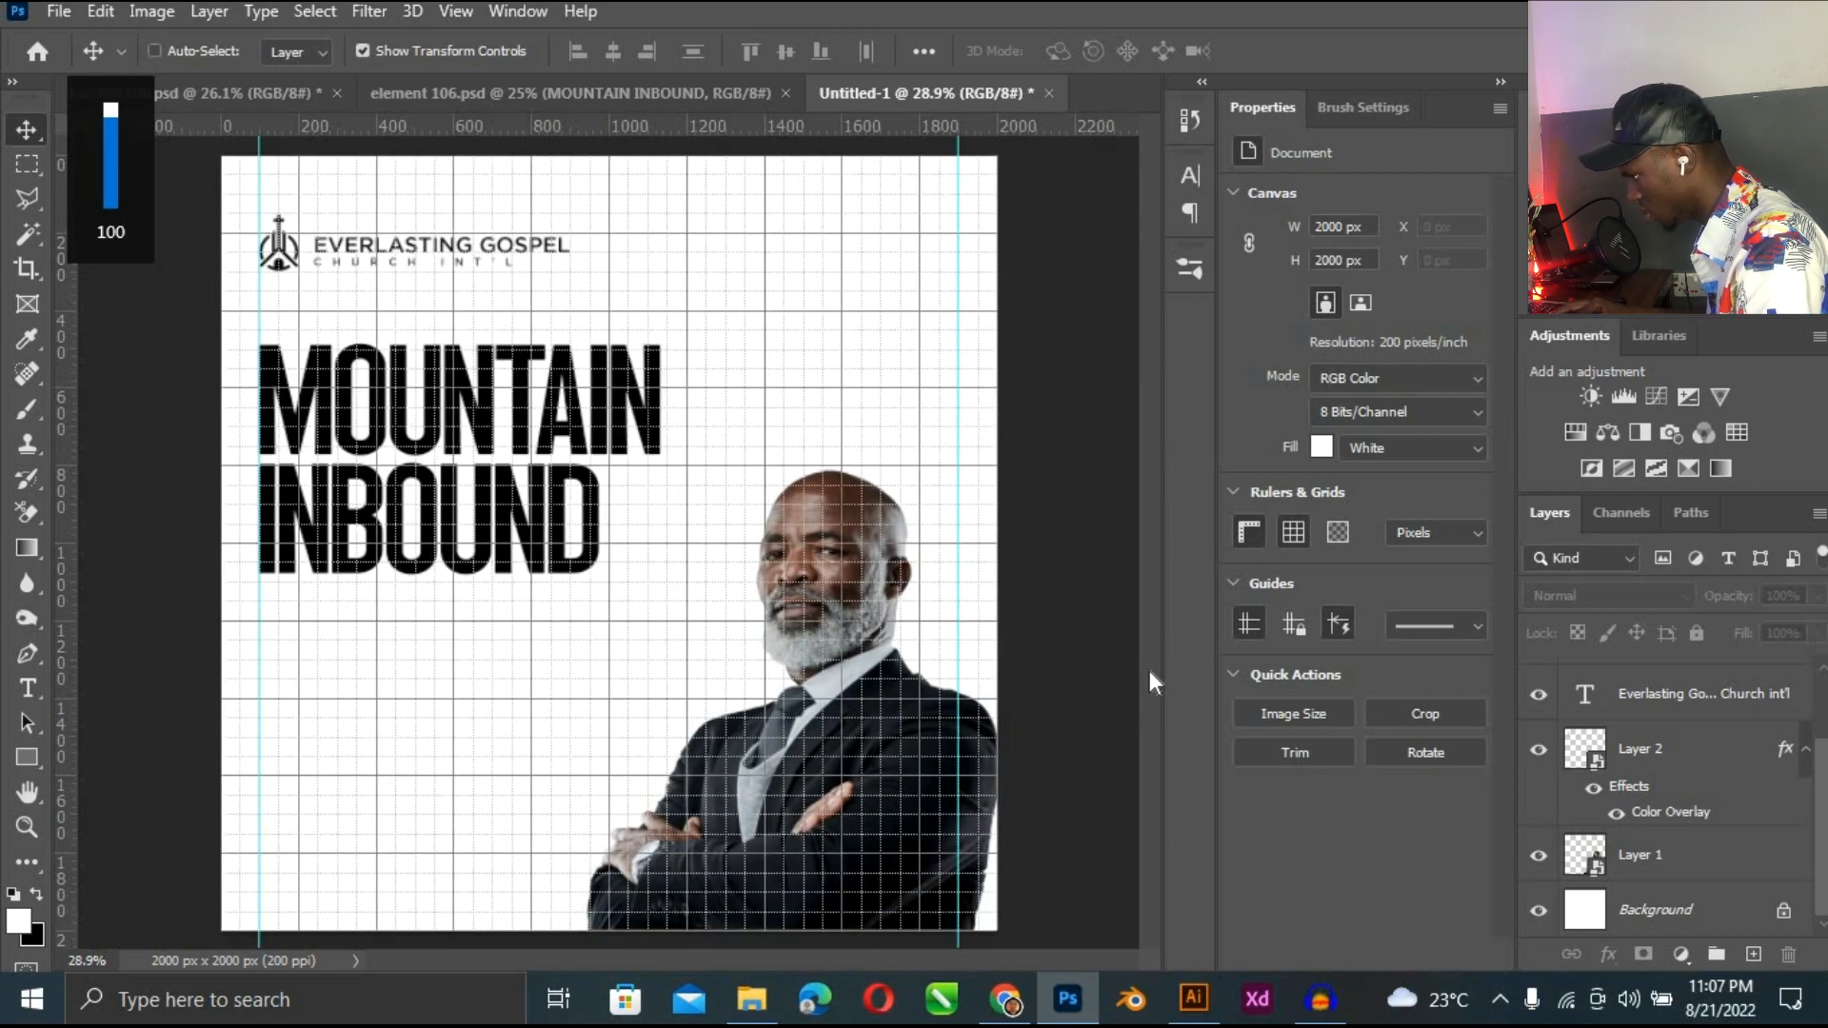
pyautogui.press('ctrl')
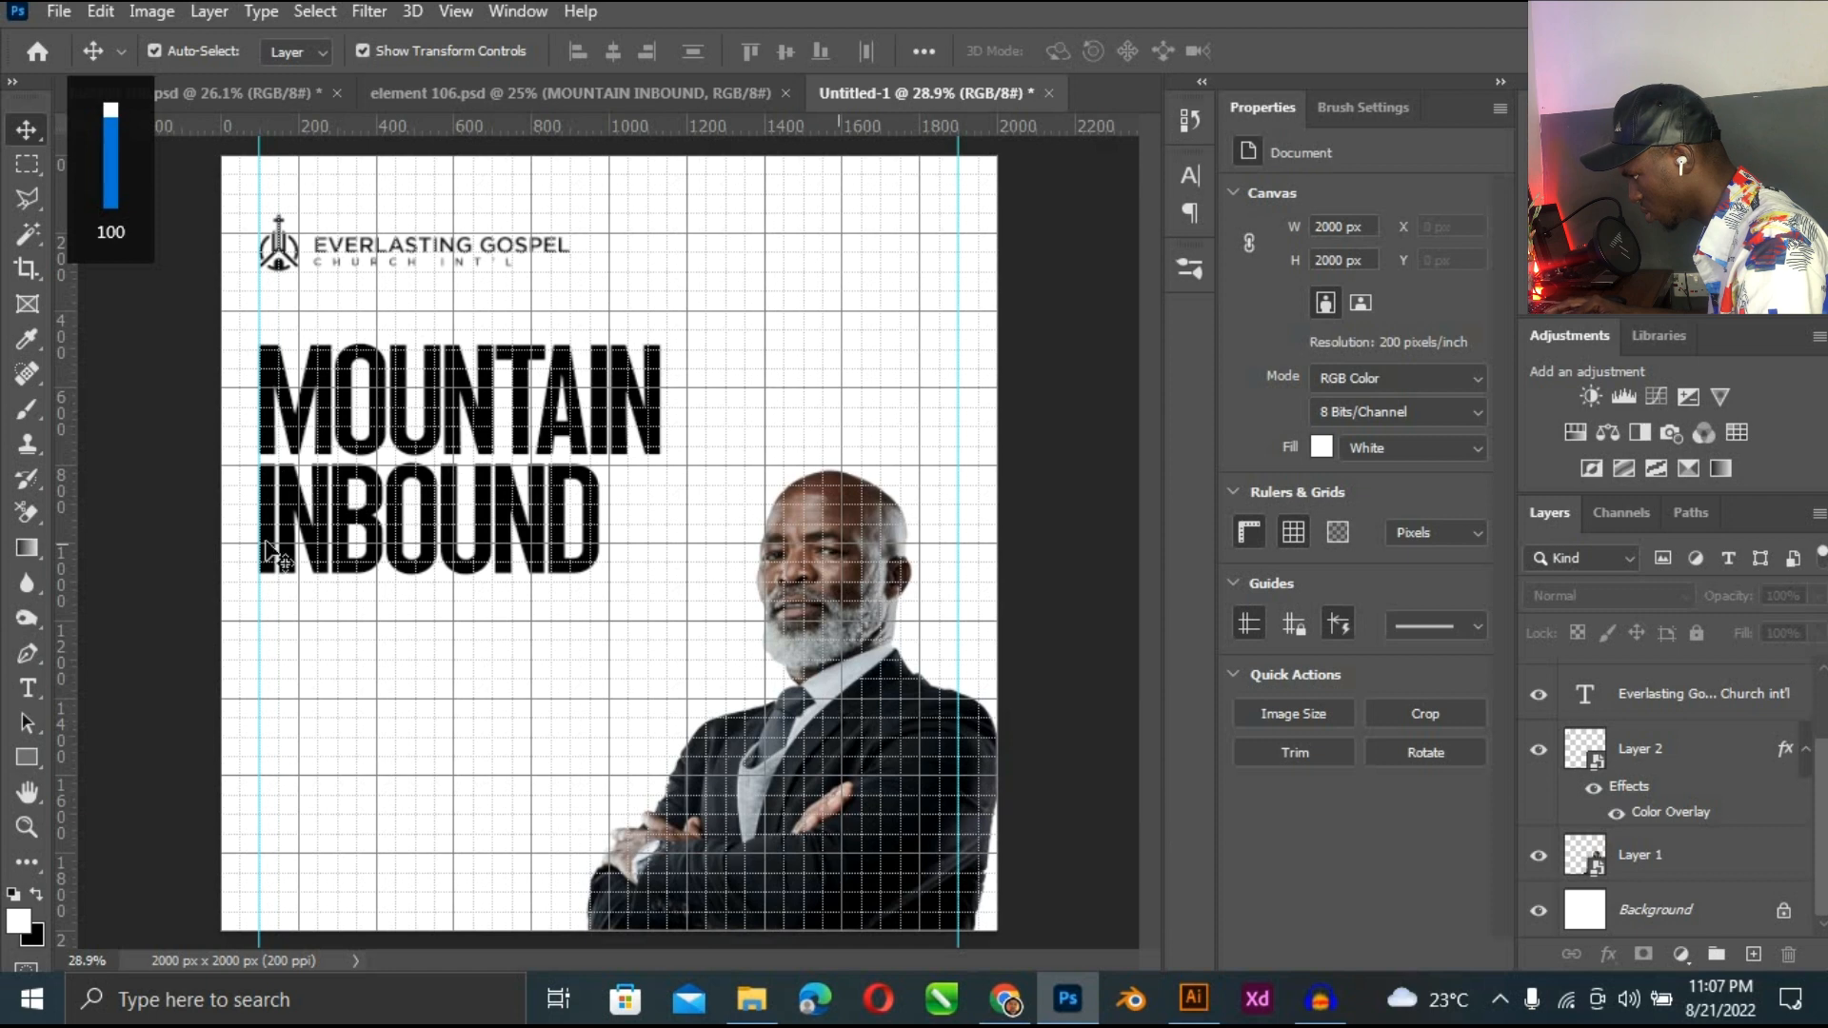
# Nudge the word MOUNTAIN down 12 px towards INBOUND to tighten the gap between the title lines.
pyautogui.click(312, 552)
pyautogui.click(411, 394)
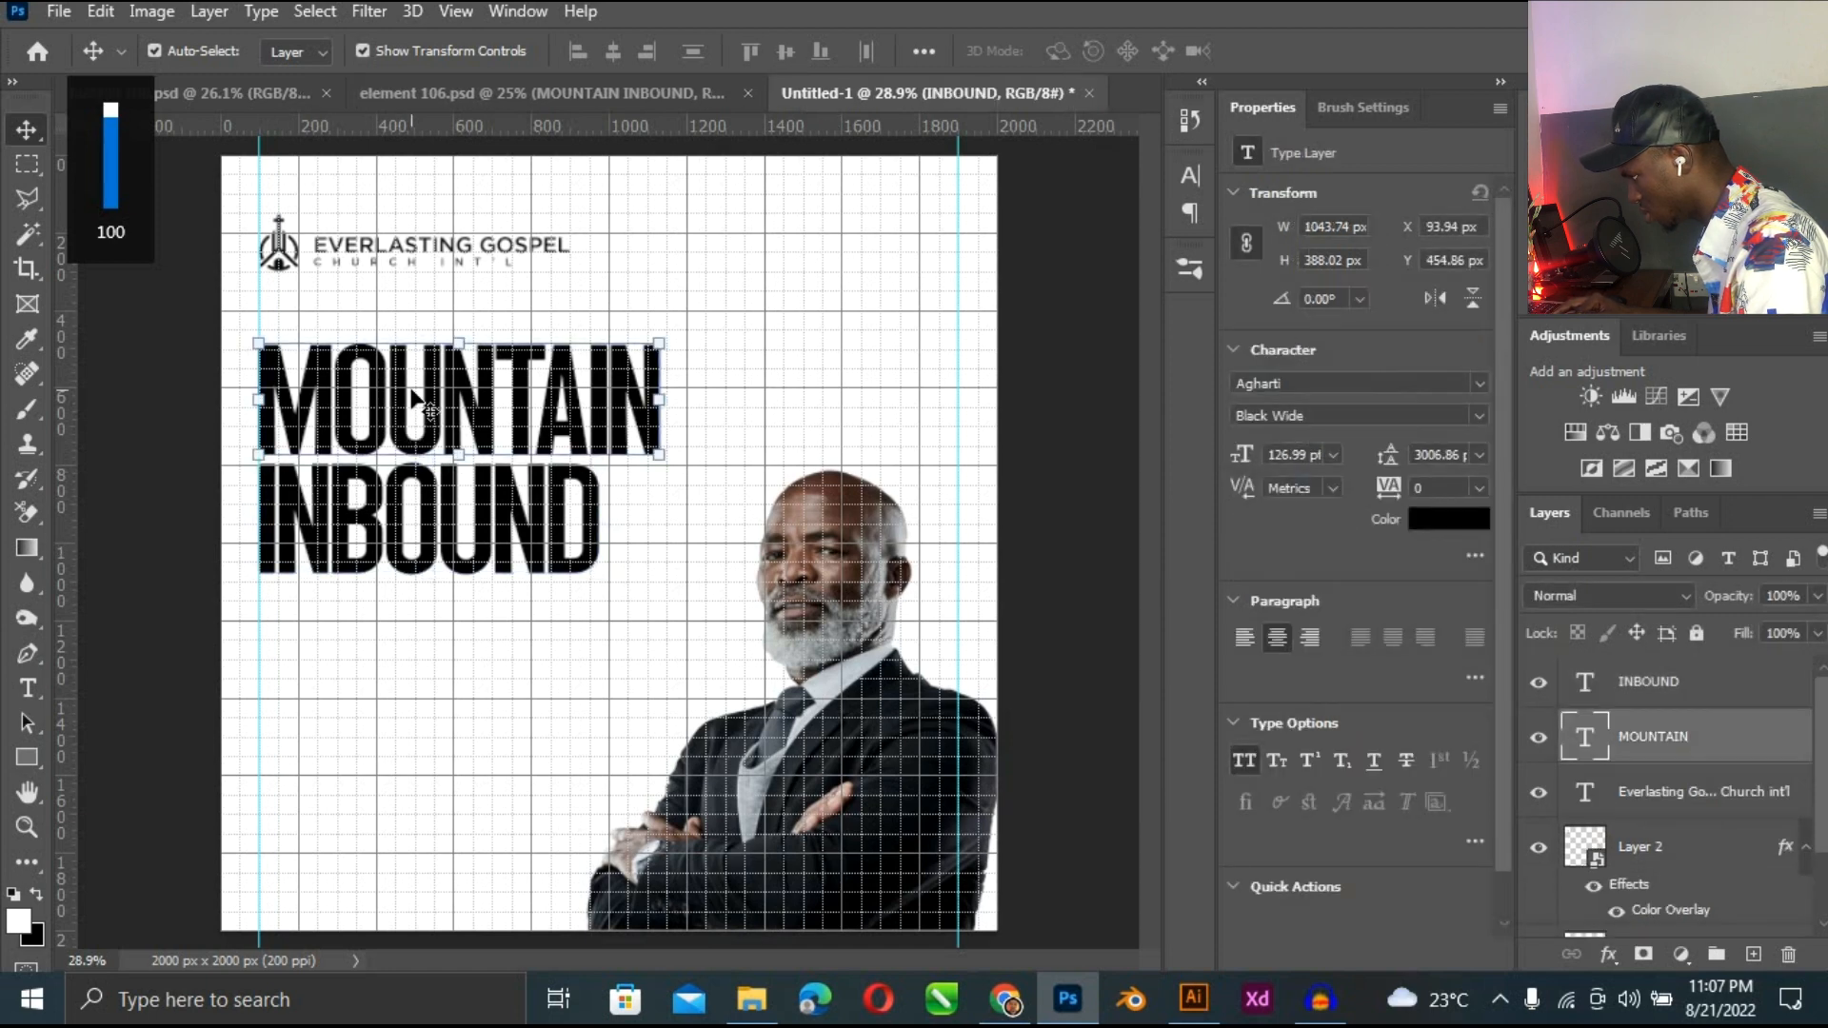
pyautogui.press('Down')
pyautogui.press('Down')
pyautogui.press('Down')
pyautogui.press('Down')
pyautogui.press('Down')
pyautogui.press('Down')
pyautogui.press('Down')
pyautogui.press('Down')
pyautogui.press('Down')
pyautogui.press('Down')
pyautogui.press('Down')
pyautogui.press('Down')
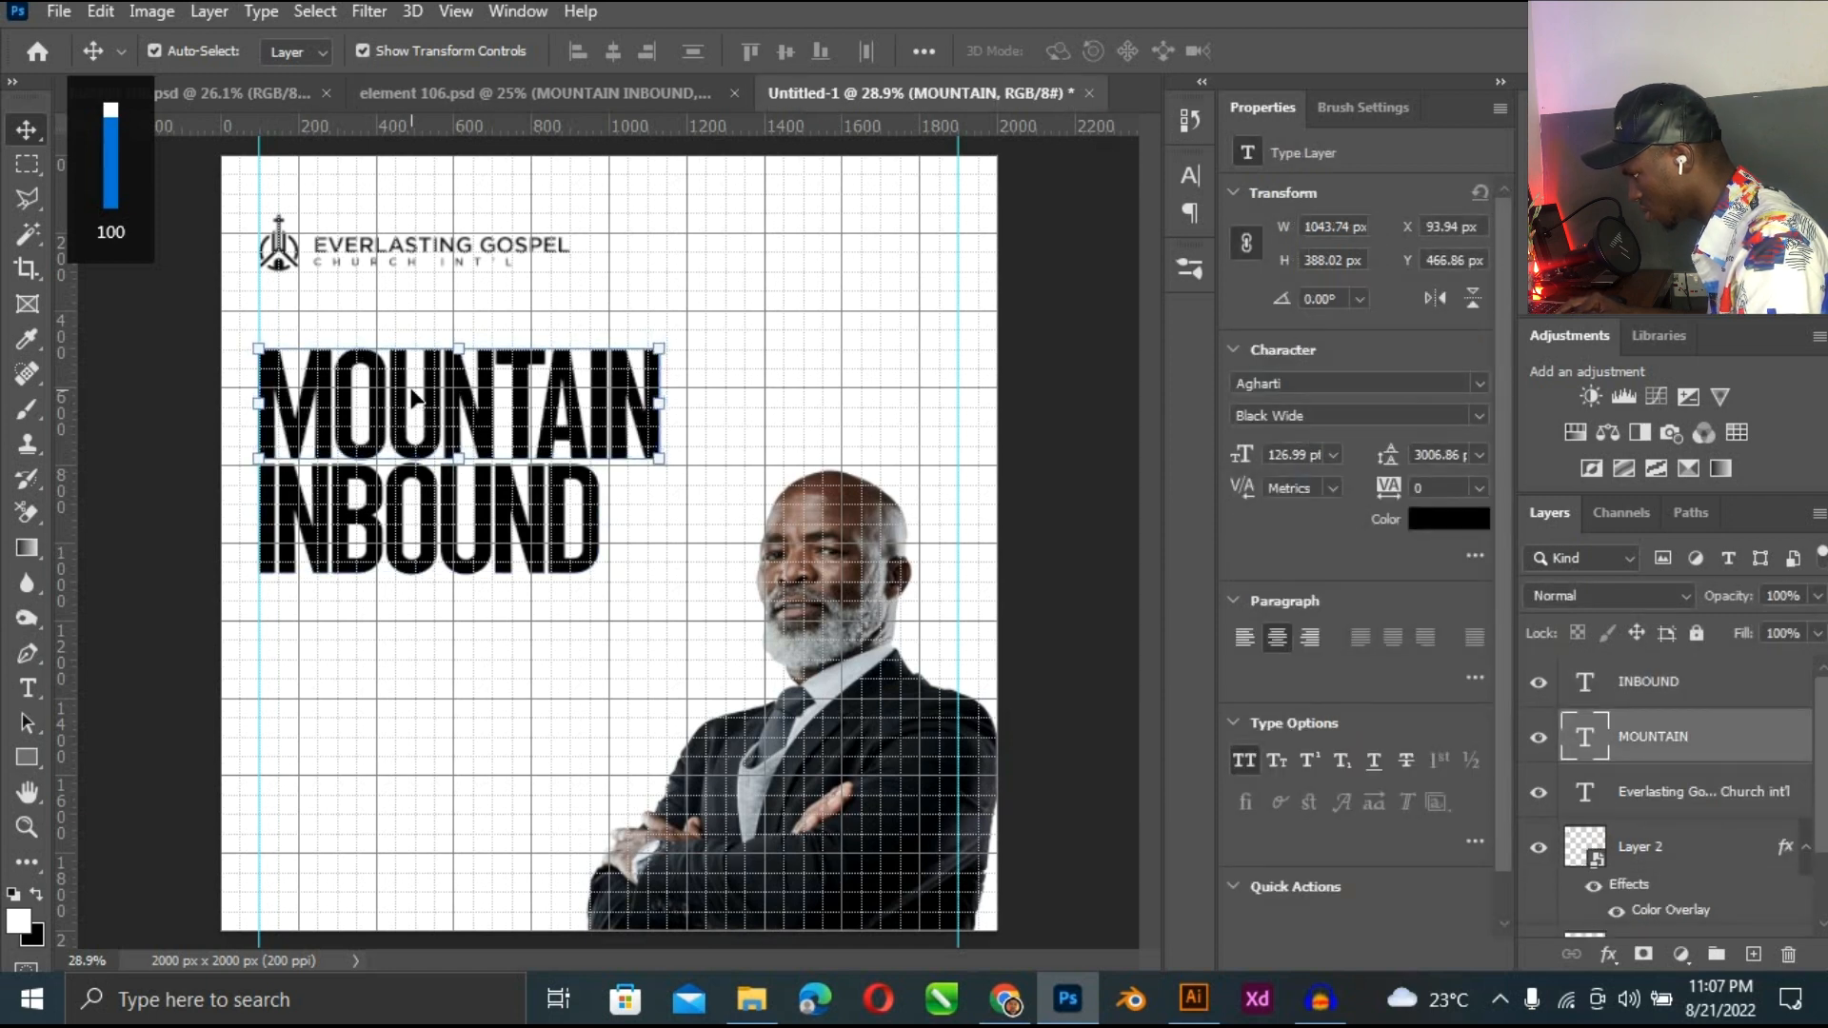
# Scale both title words up together to about 1103 by 621 px, keeping their left edge on the margin guide.
pyautogui.moveTo(206, 657); pyautogui.dragTo(686, 589)
pyautogui.press('Return')
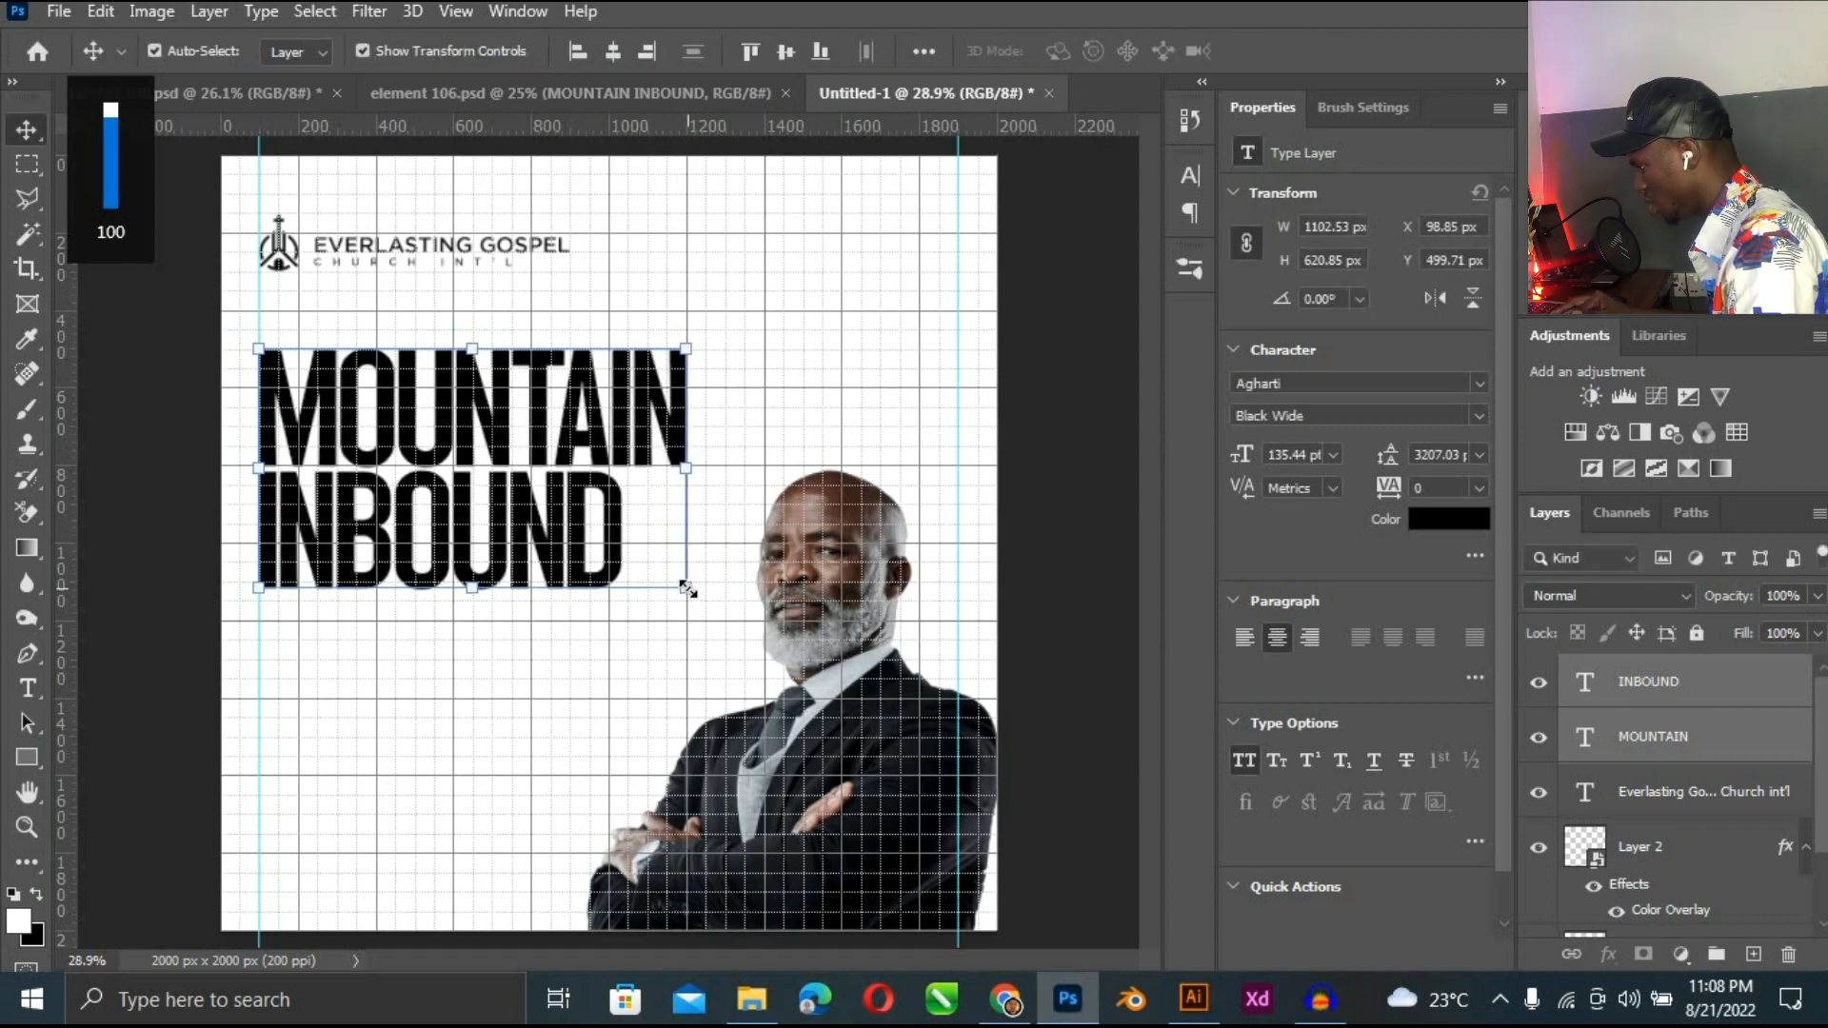
pyautogui.click(625, 235)
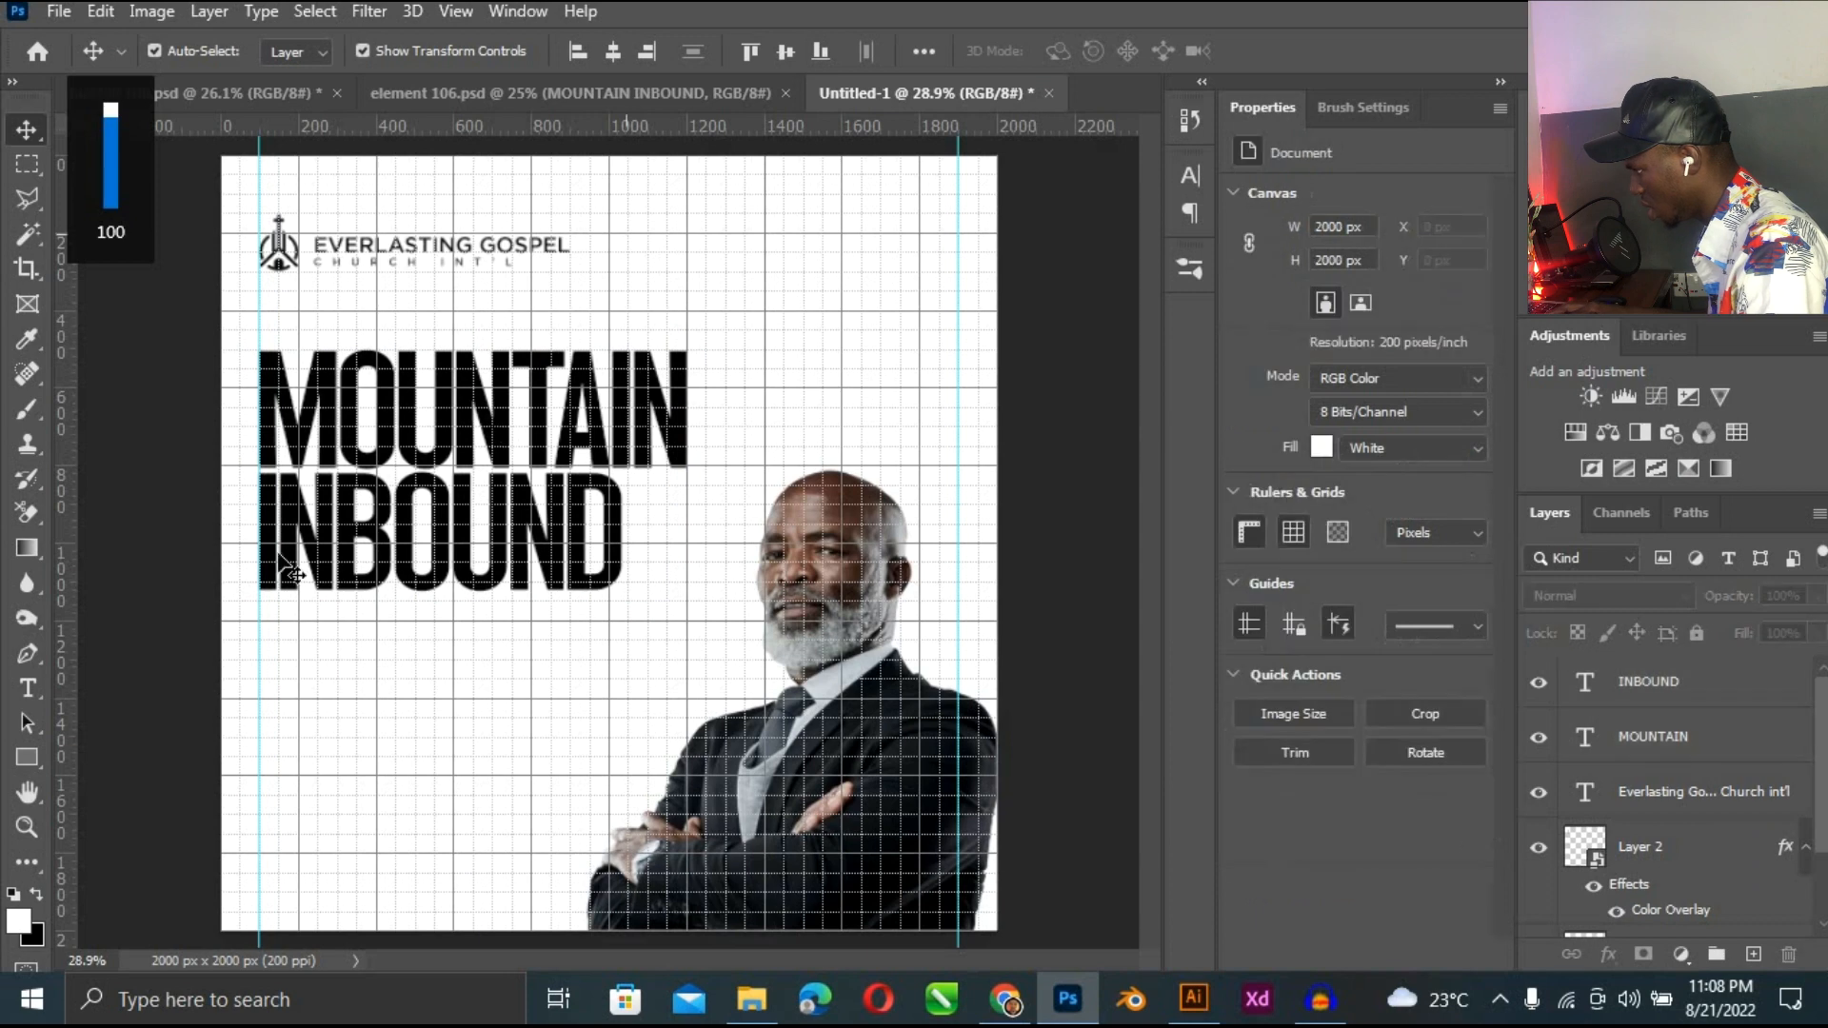
# Copy the JOIN US LIVE IN PERSON AND VIRTUALLY text from element 106.psd into the flyer and place it below INBOUND on the left margin.
pyautogui.moveTo(171, 633); pyautogui.dragTo(386, 392)
pyautogui.click(626, 160)
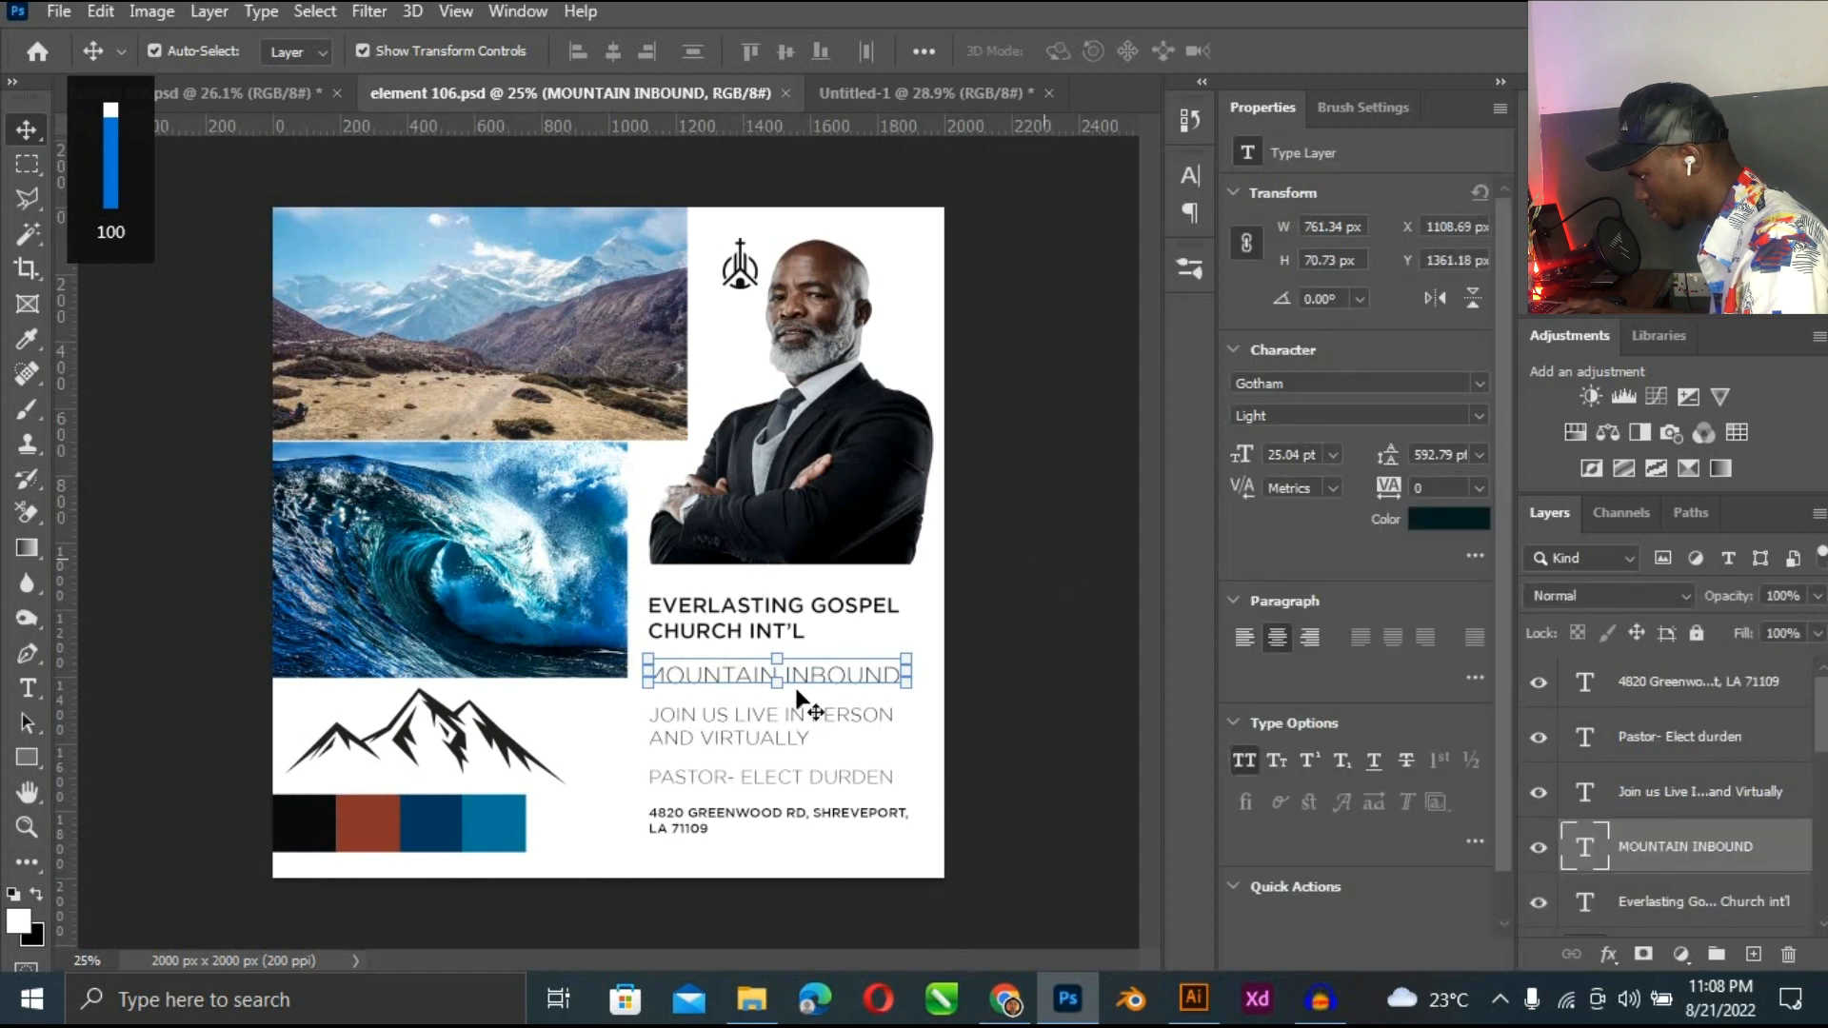
pyautogui.click(774, 713)
pyautogui.moveTo(767, 712); pyautogui.dragTo(752, 108)
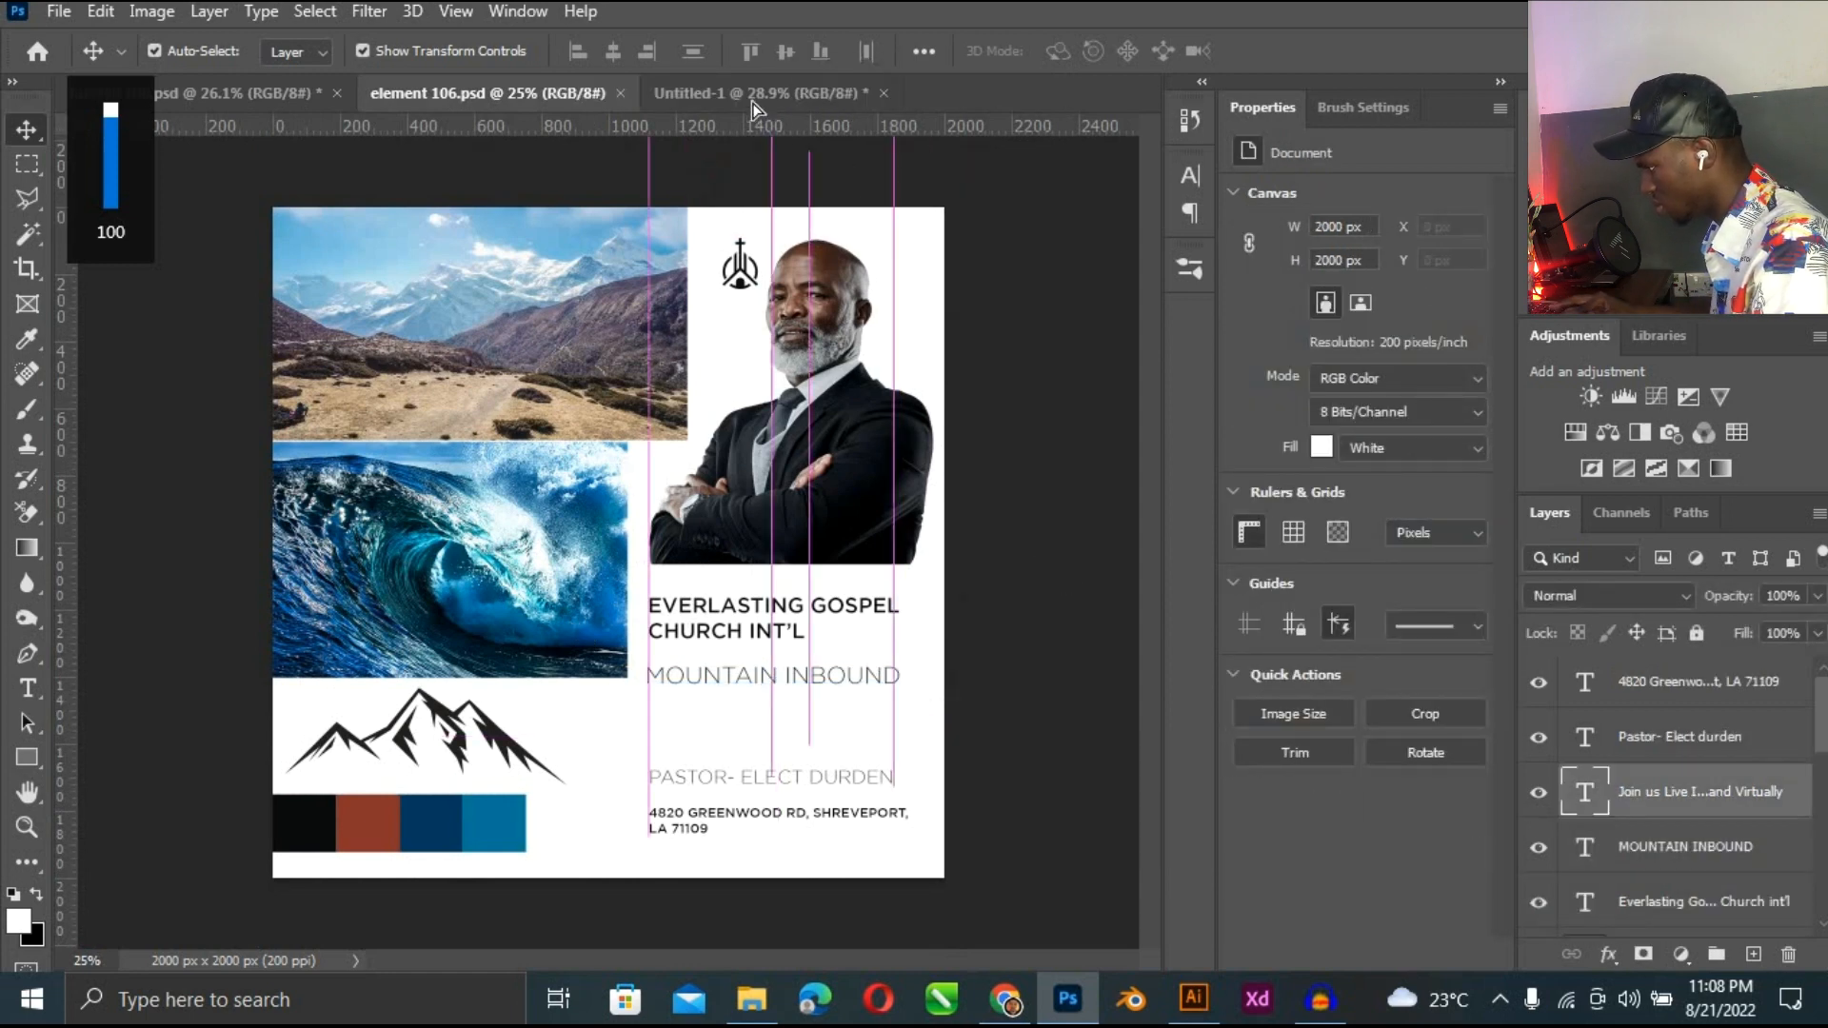
pyautogui.moveTo(375, 636); pyautogui.dragTo(610, 700)
pyautogui.hotkey('ctrl', '+')
pyautogui.press('Return')
# Select MOUNTAIN, INBOUND and the JOIN US LIVE text together and move them 95 px straight down.
pyautogui.moveTo(131, 362); pyautogui.dragTo(392, 745)
pyautogui.moveTo(416, 447)
pyautogui.mouseDown()
pyautogui.moveTo(419, 481)
pyautogui.moveTo(418, 459)
pyautogui.mouseUp()
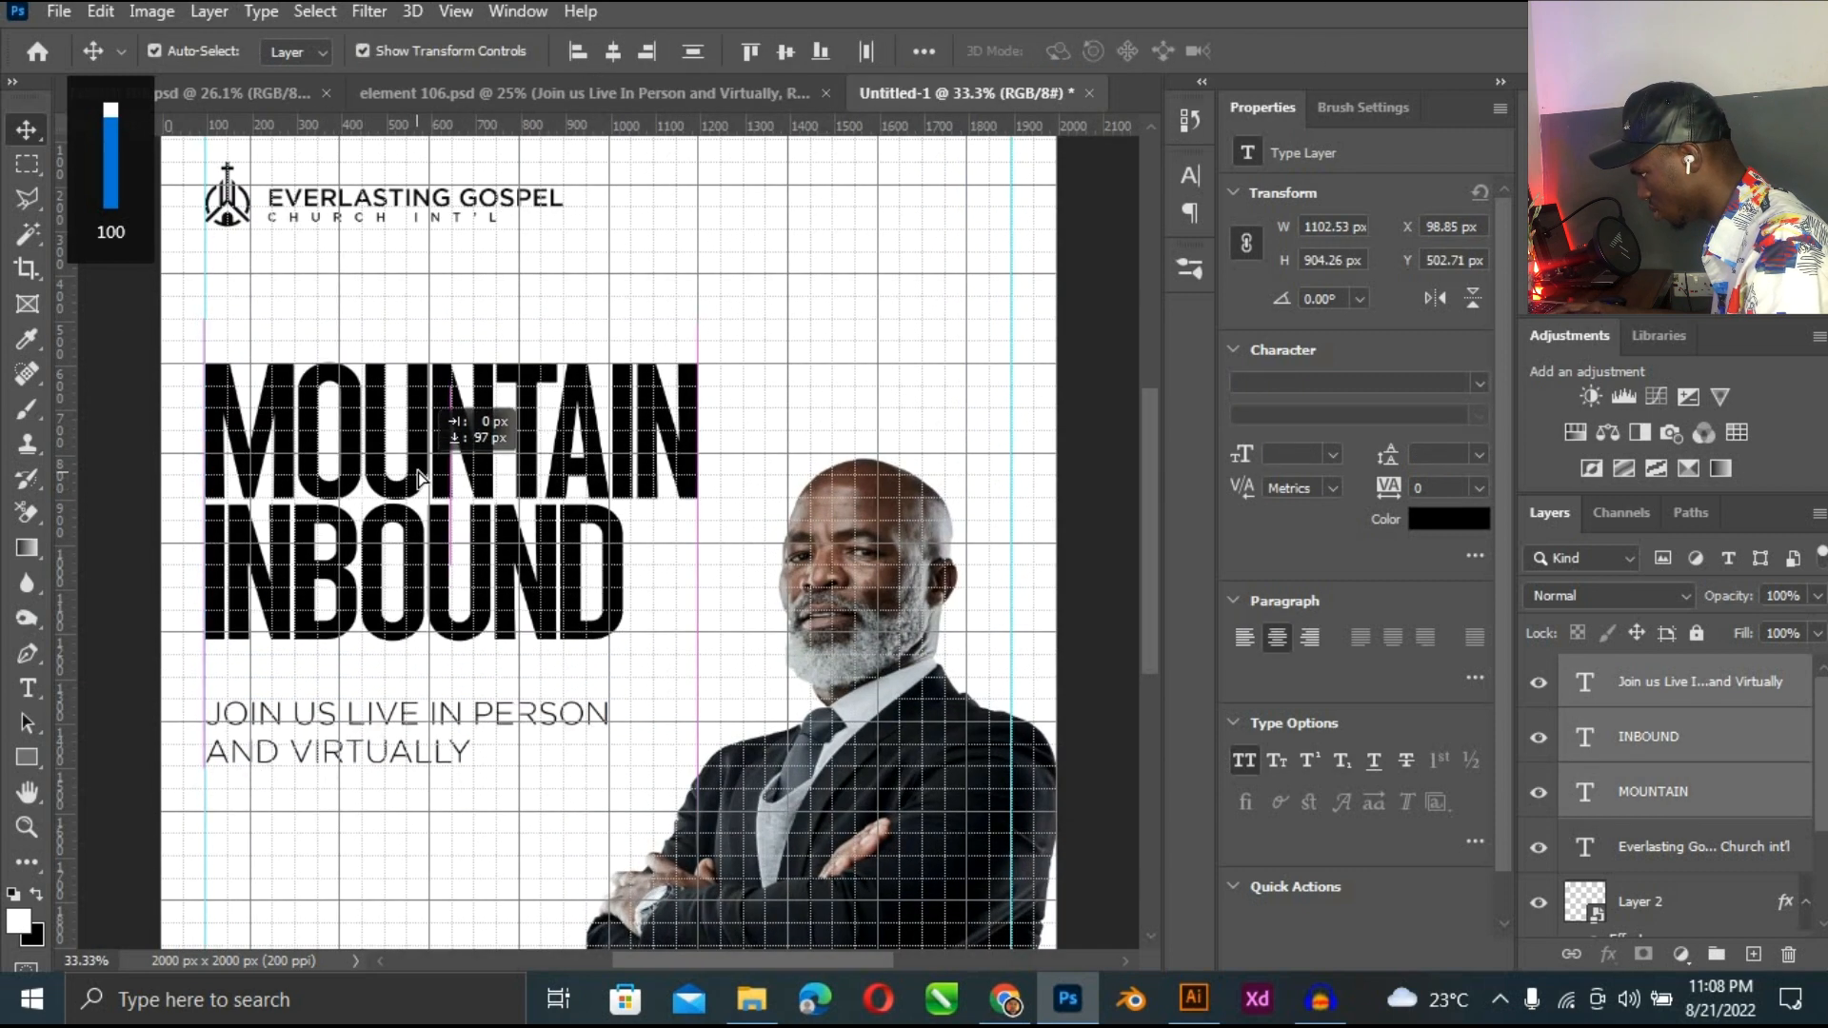
pyautogui.scroll(-2, 1151, 542)
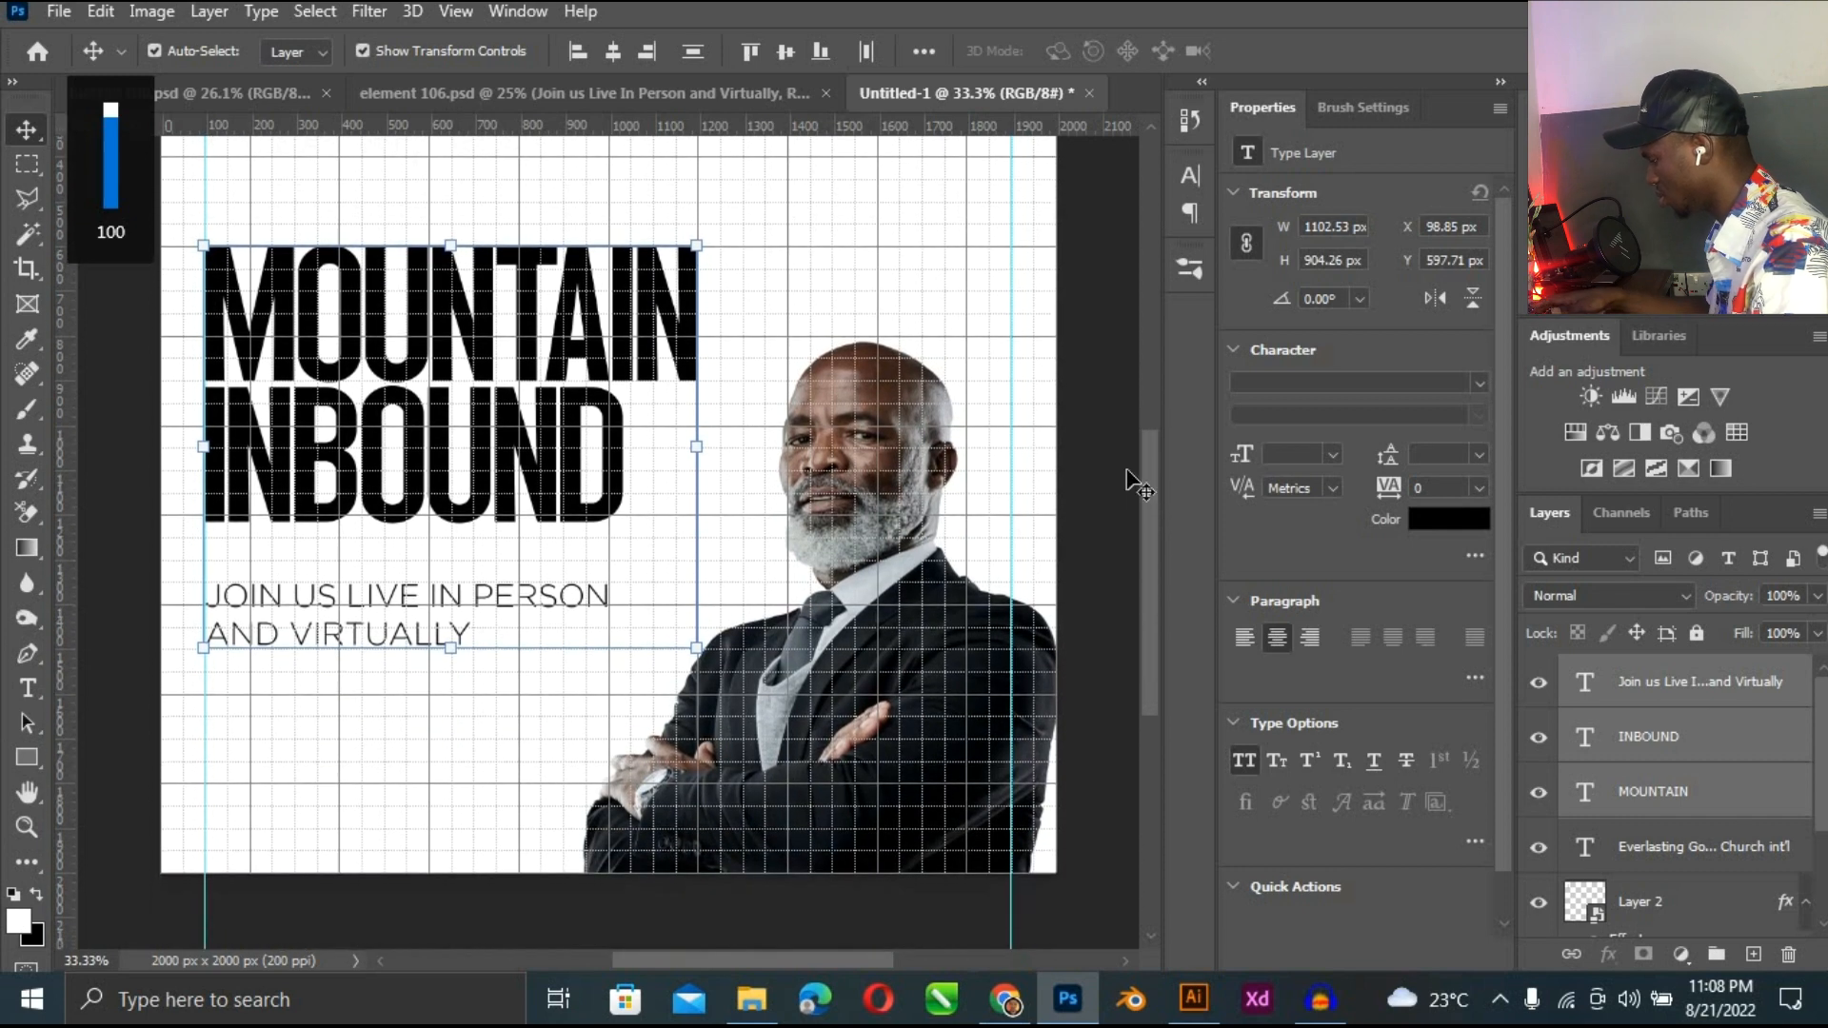
pyautogui.click(971, 466)
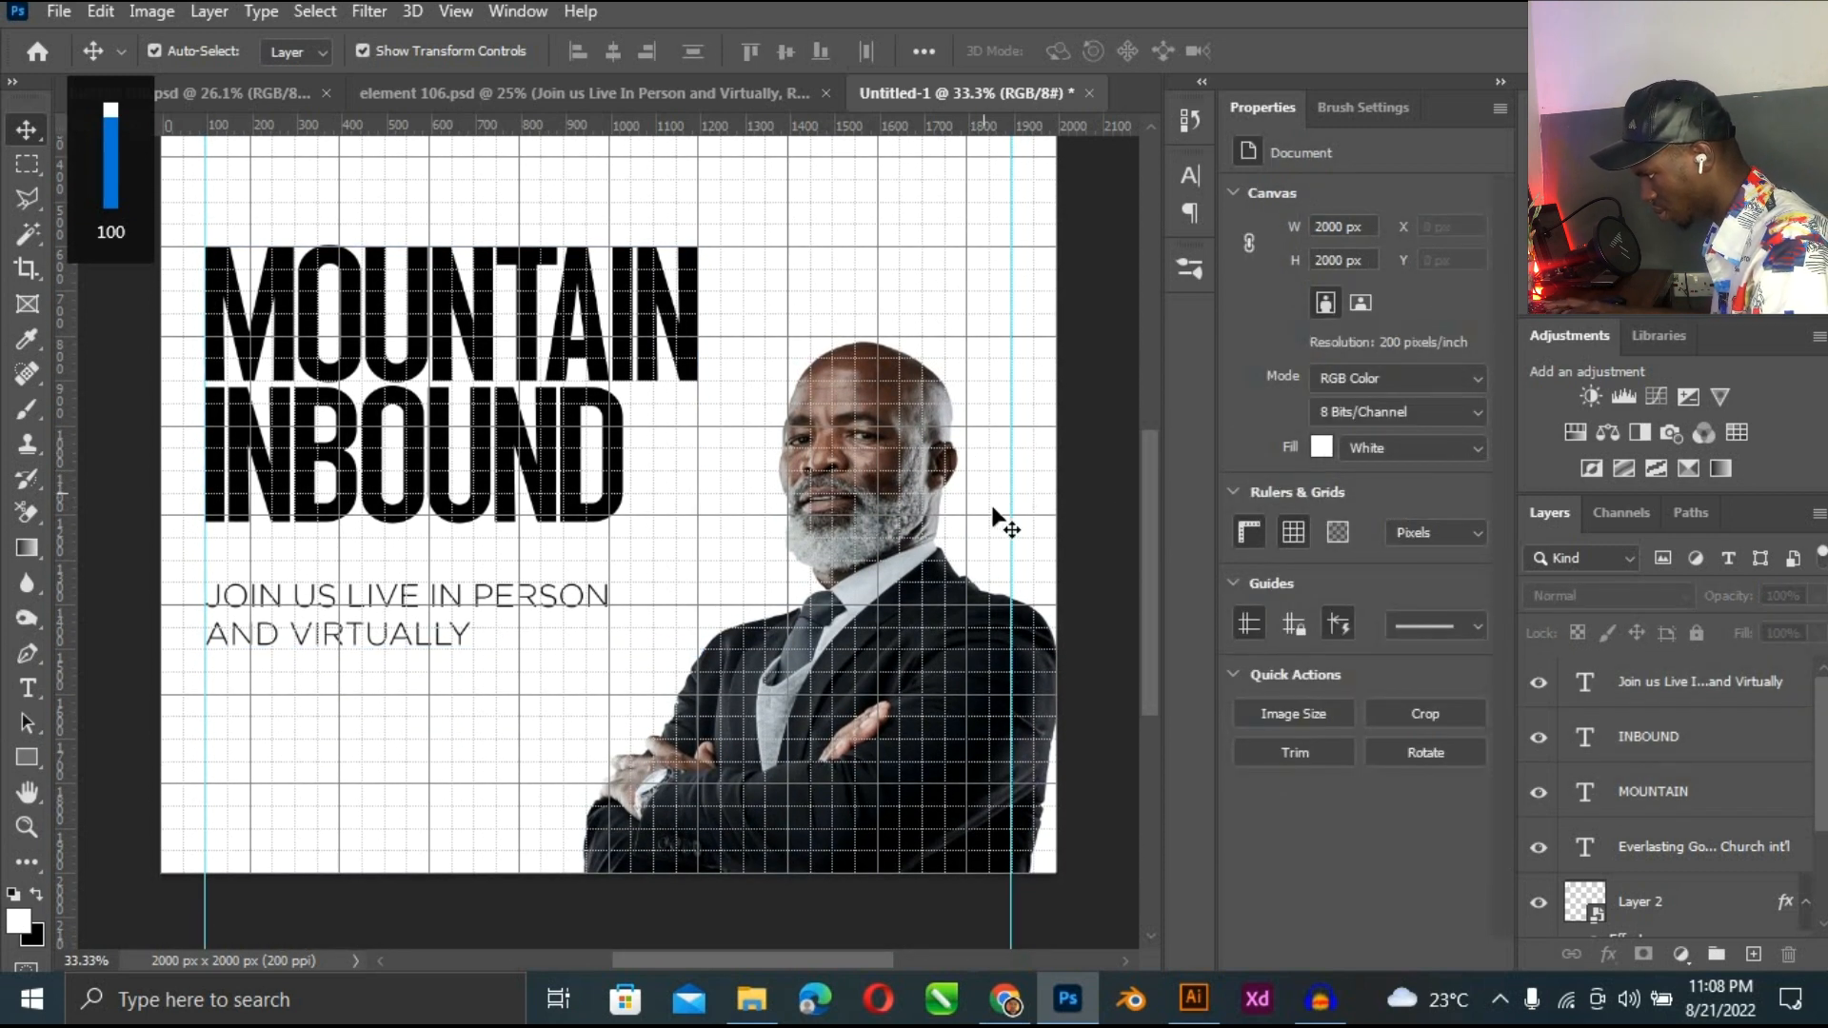
# Enlarge the portrait on Layer 1 slightly to about 1076 by 1235 px, keeping its lower-right corner fixed.
pyautogui.click(1050, 350)
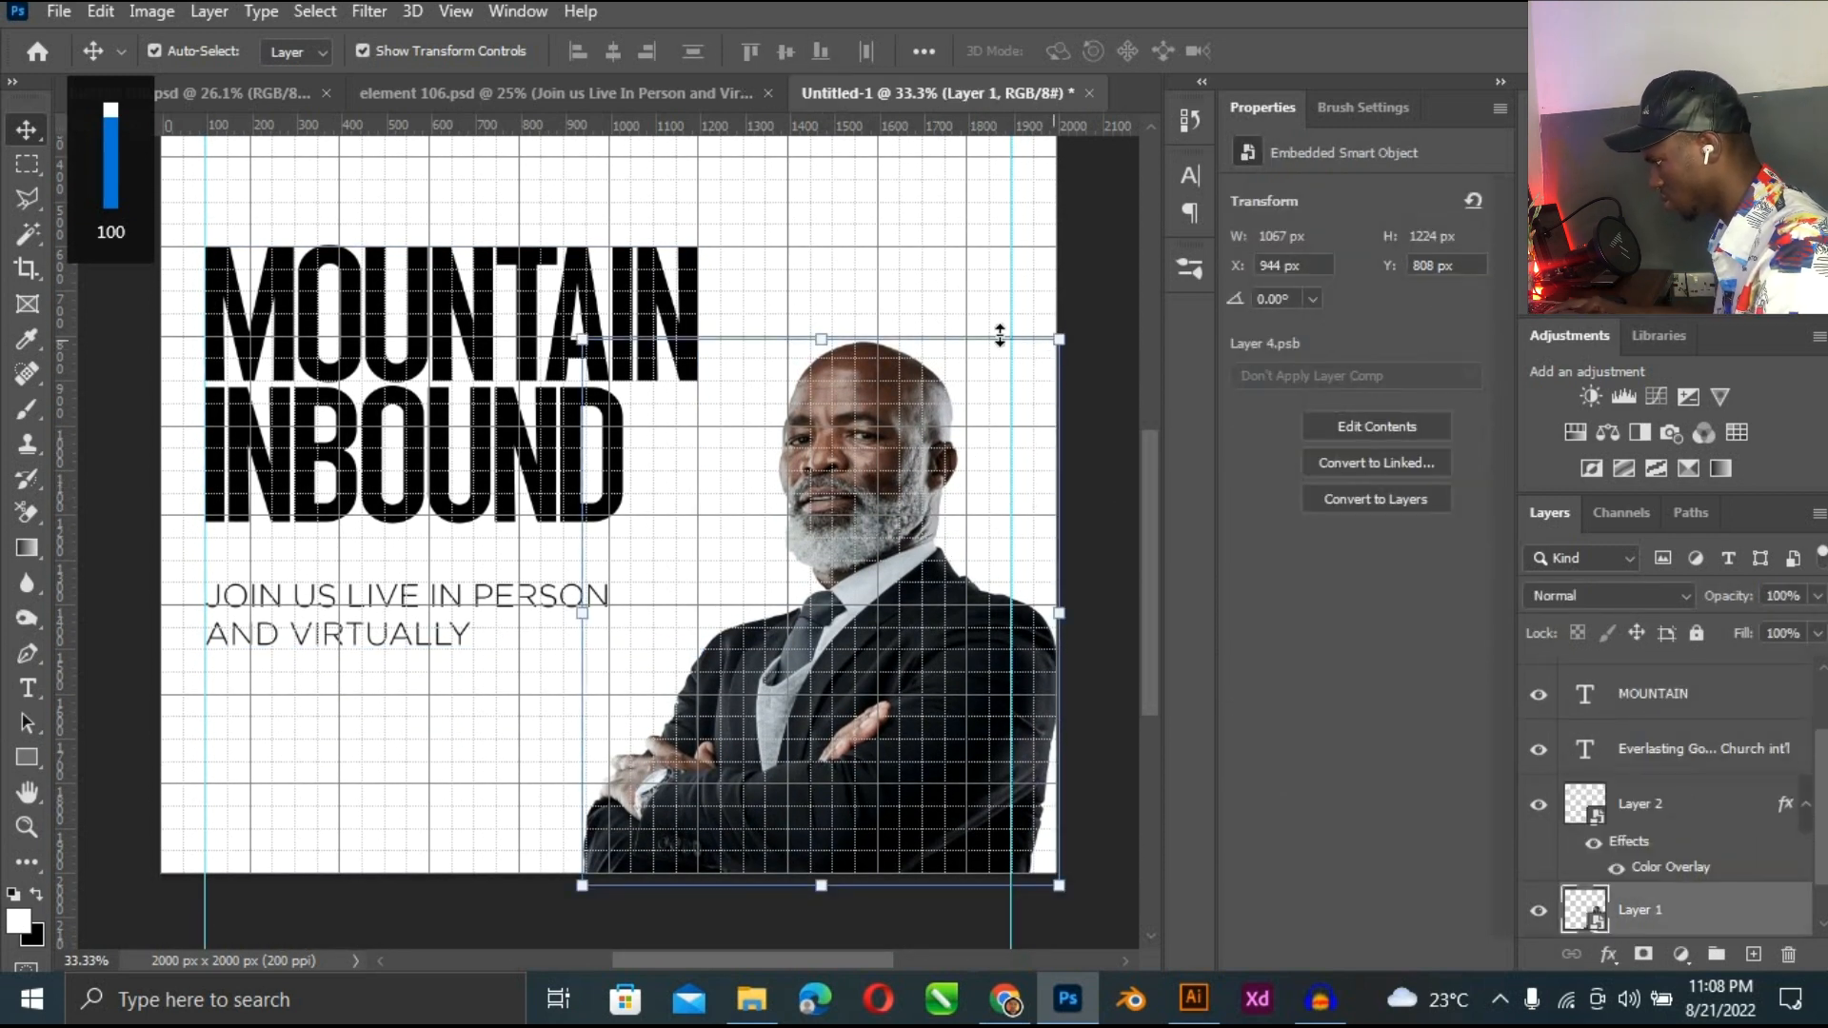
pyautogui.moveTo(582, 335); pyautogui.dragTo(578, 333)
pyautogui.press('Return')
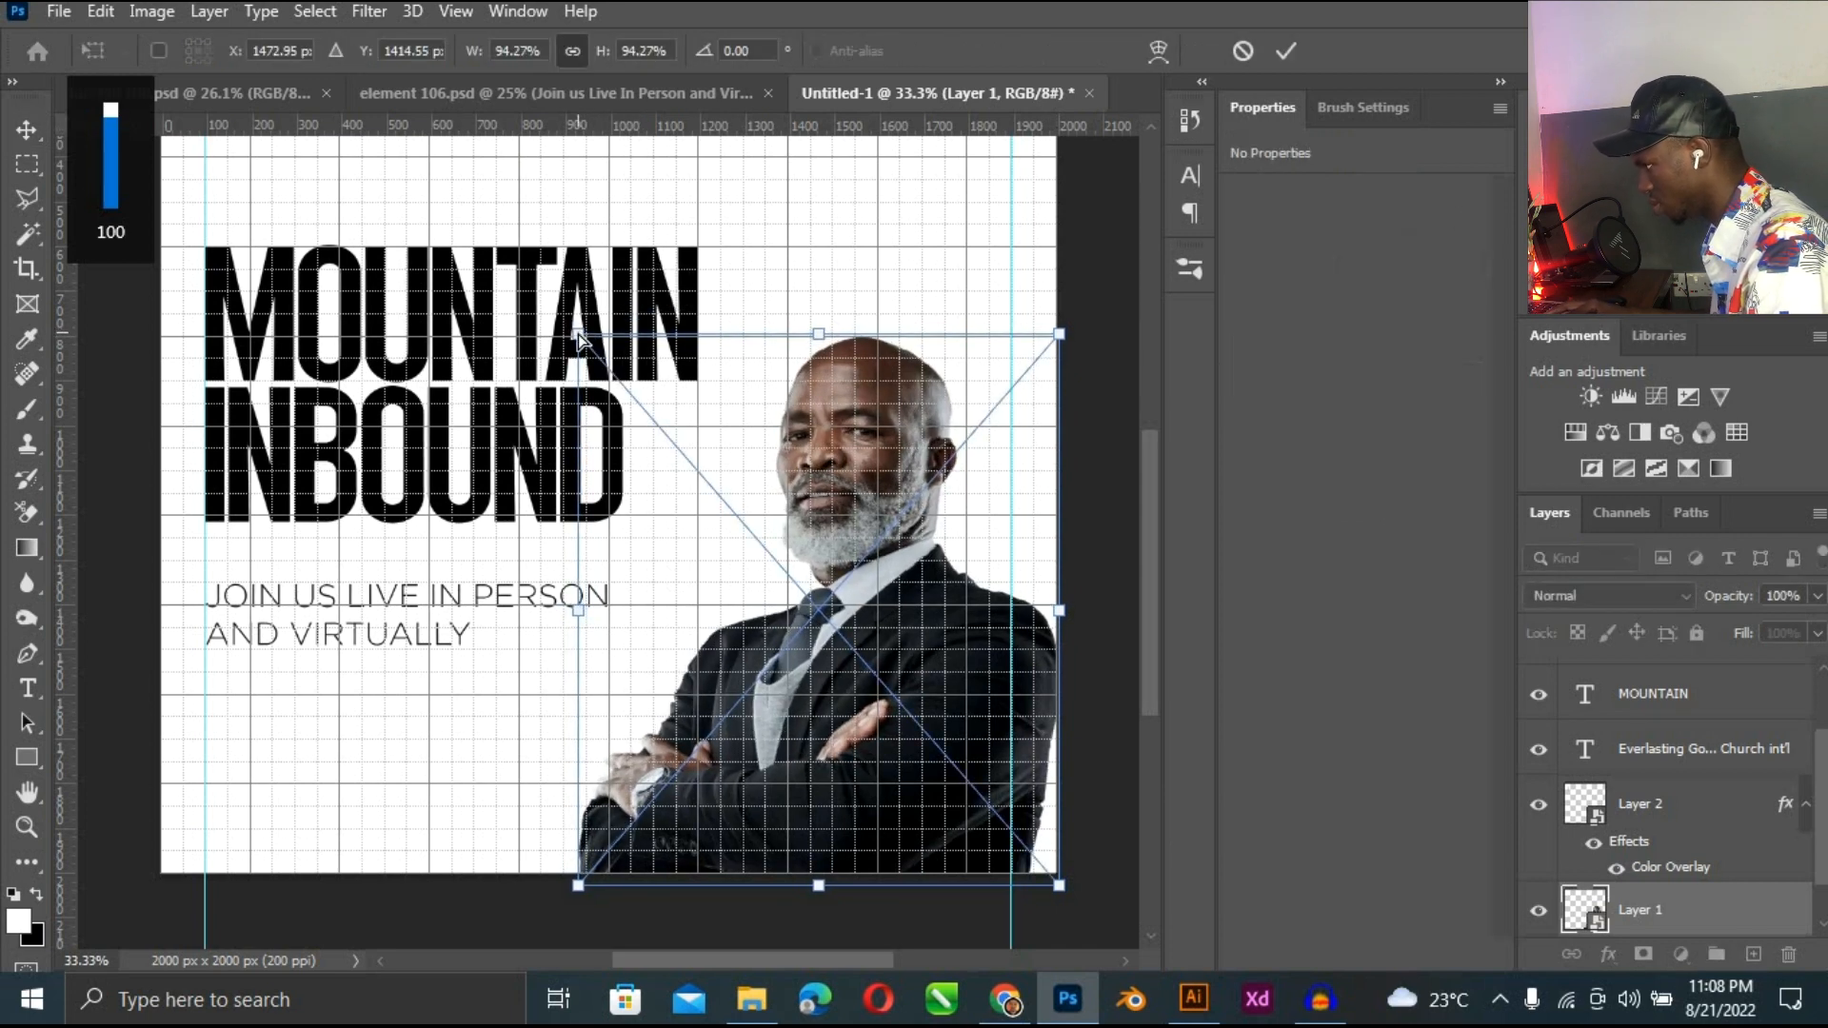
pyautogui.hotkey('ctrl', '-')
pyautogui.hotkey('ctrl', '0')
pyautogui.click(469, 657)
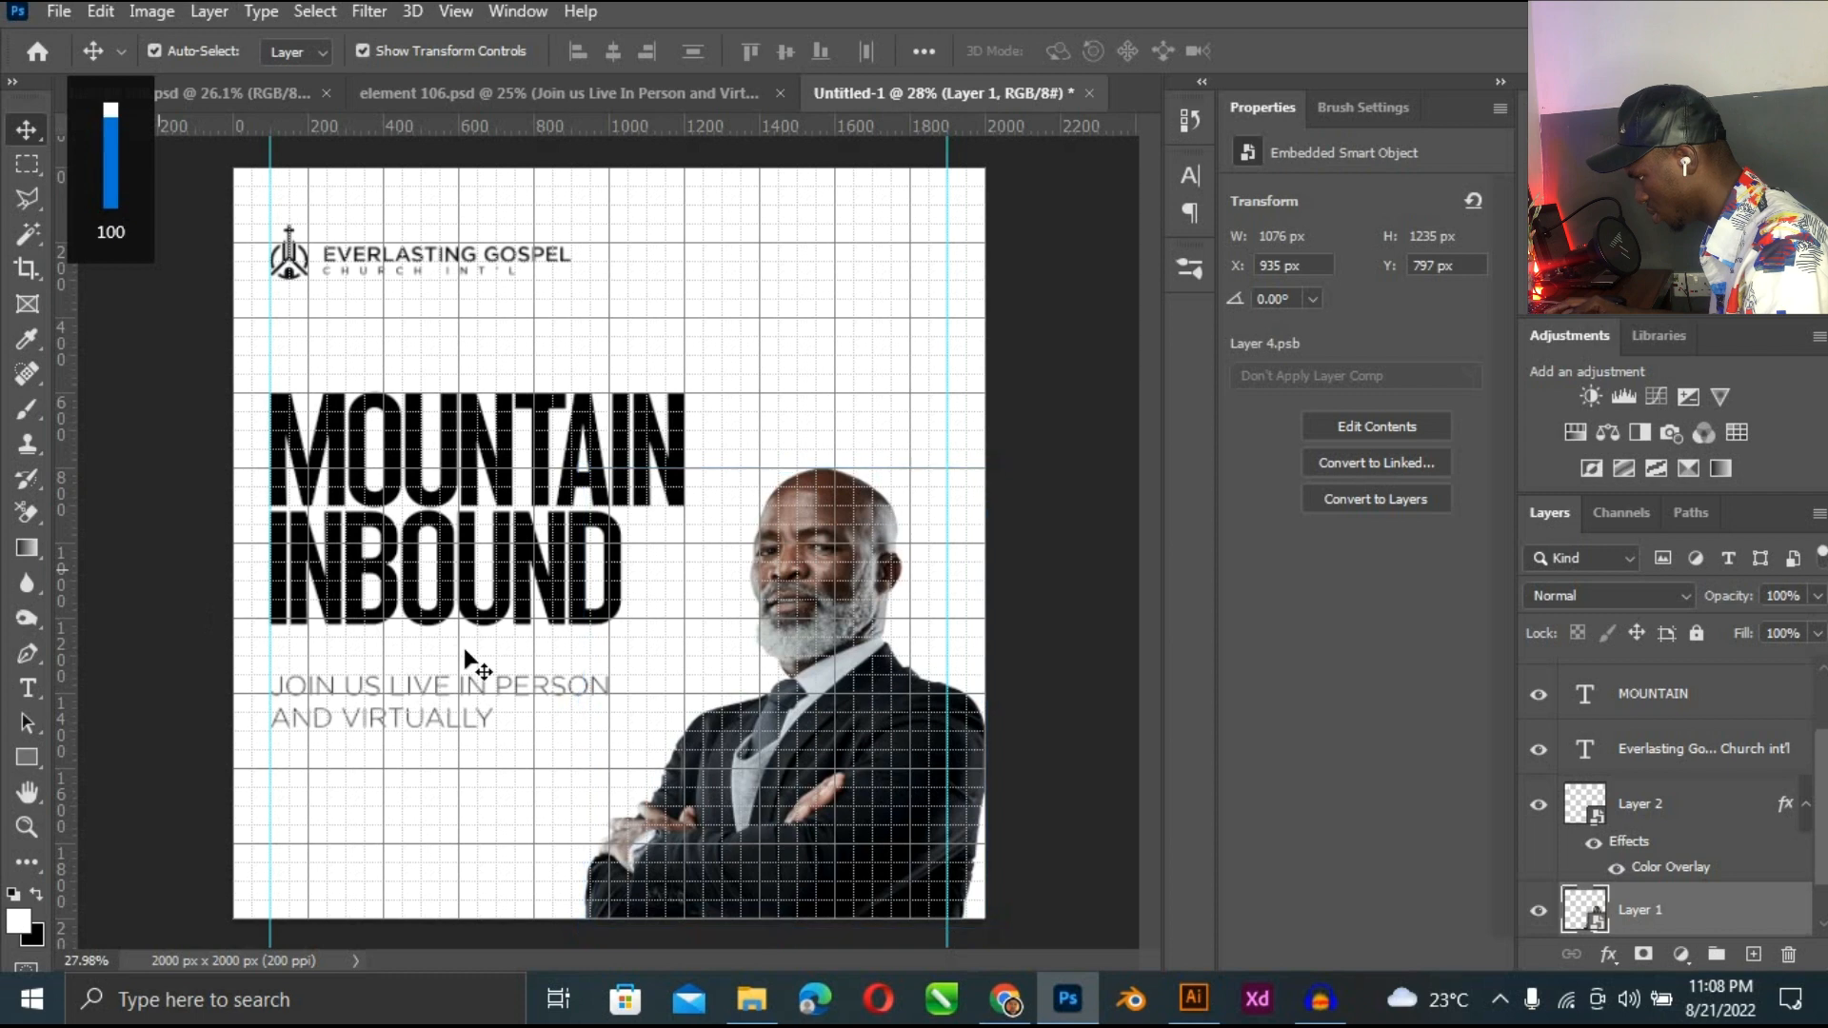
# Copy the pastor-elect line from element 106.psd into the flyer and place it below the JOIN US text on the left margin guide.
pyautogui.hotkey('ctrl', '+')
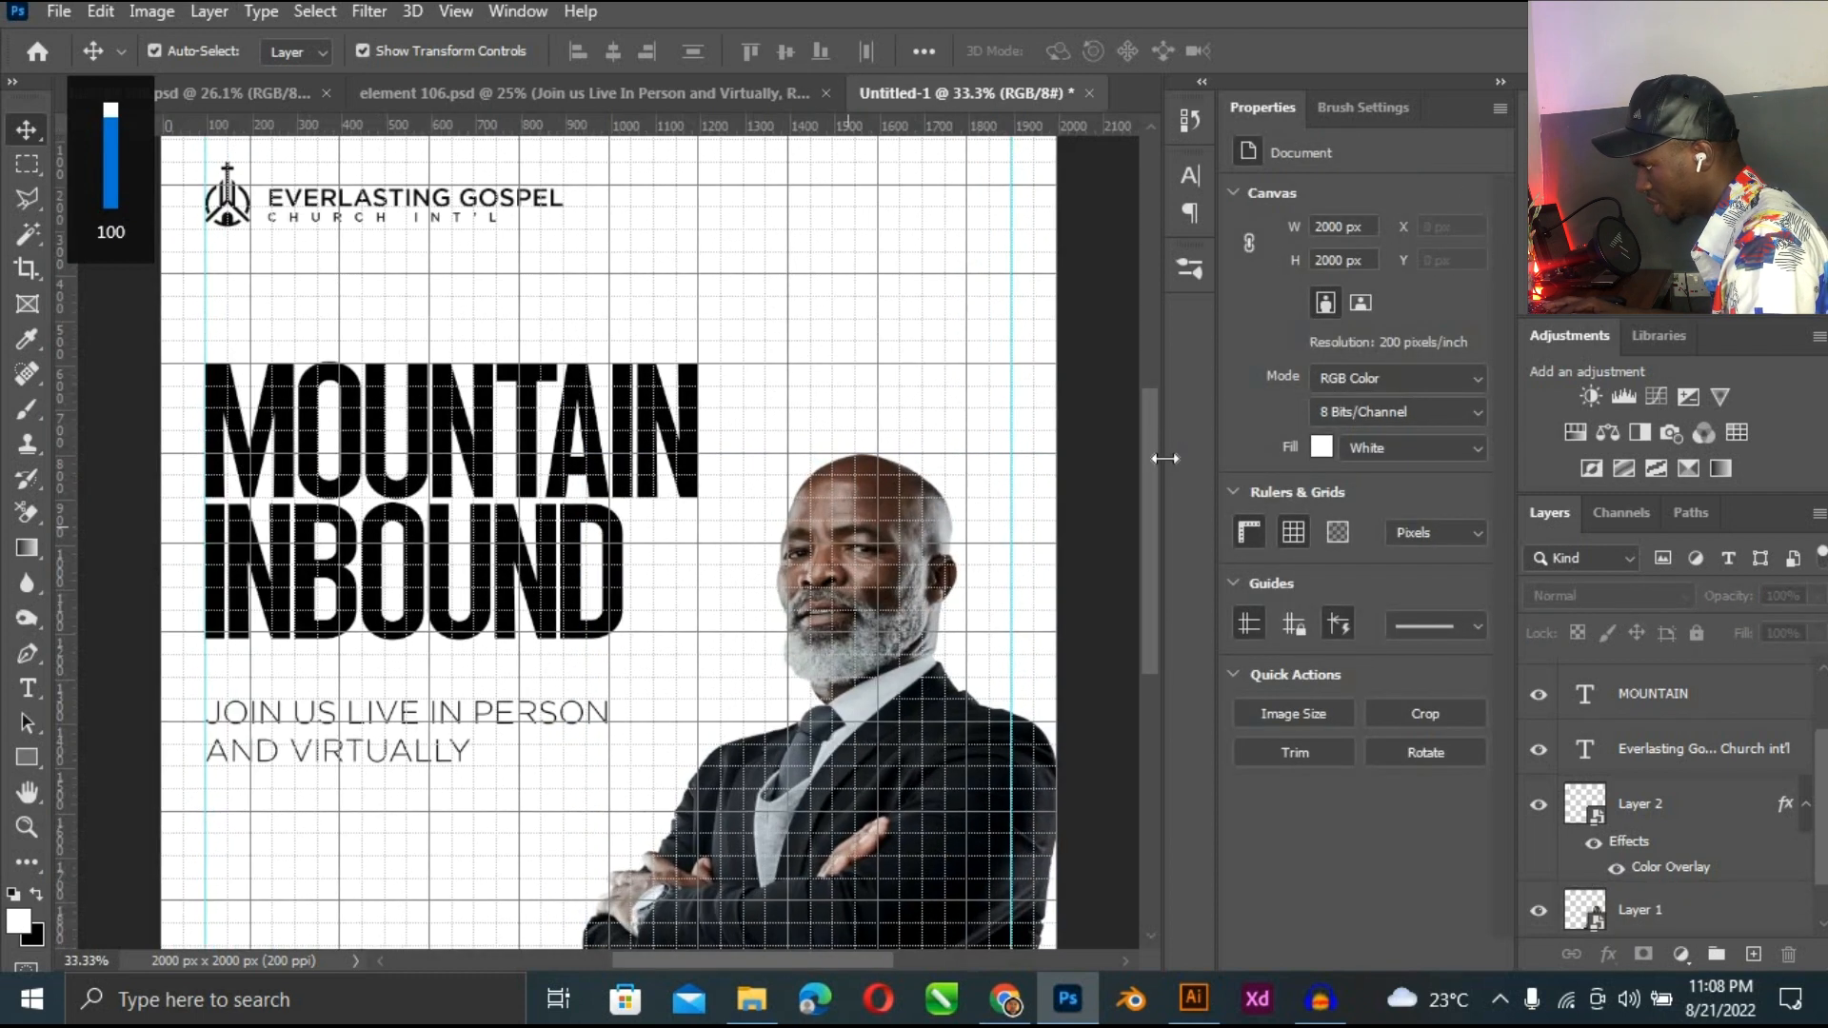
pyautogui.moveTo(1156, 490); pyautogui.dragTo(1165, 537)
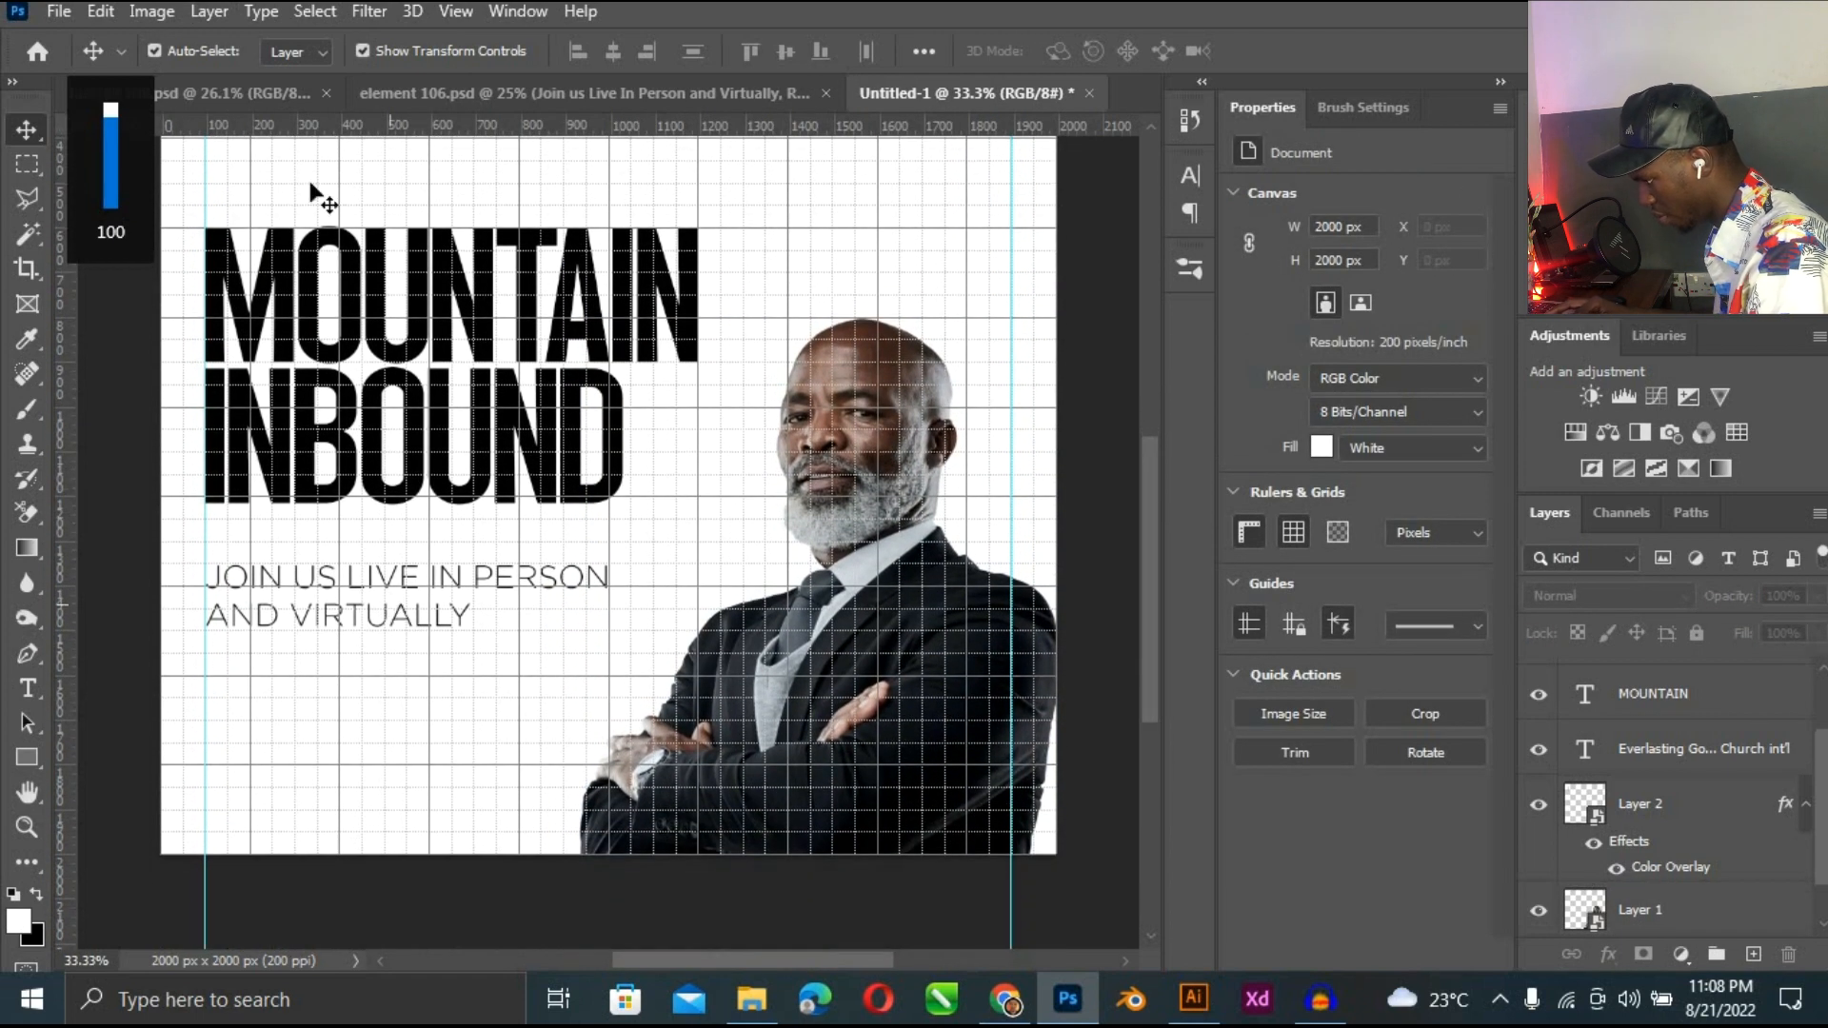
pyautogui.click(433, 93)
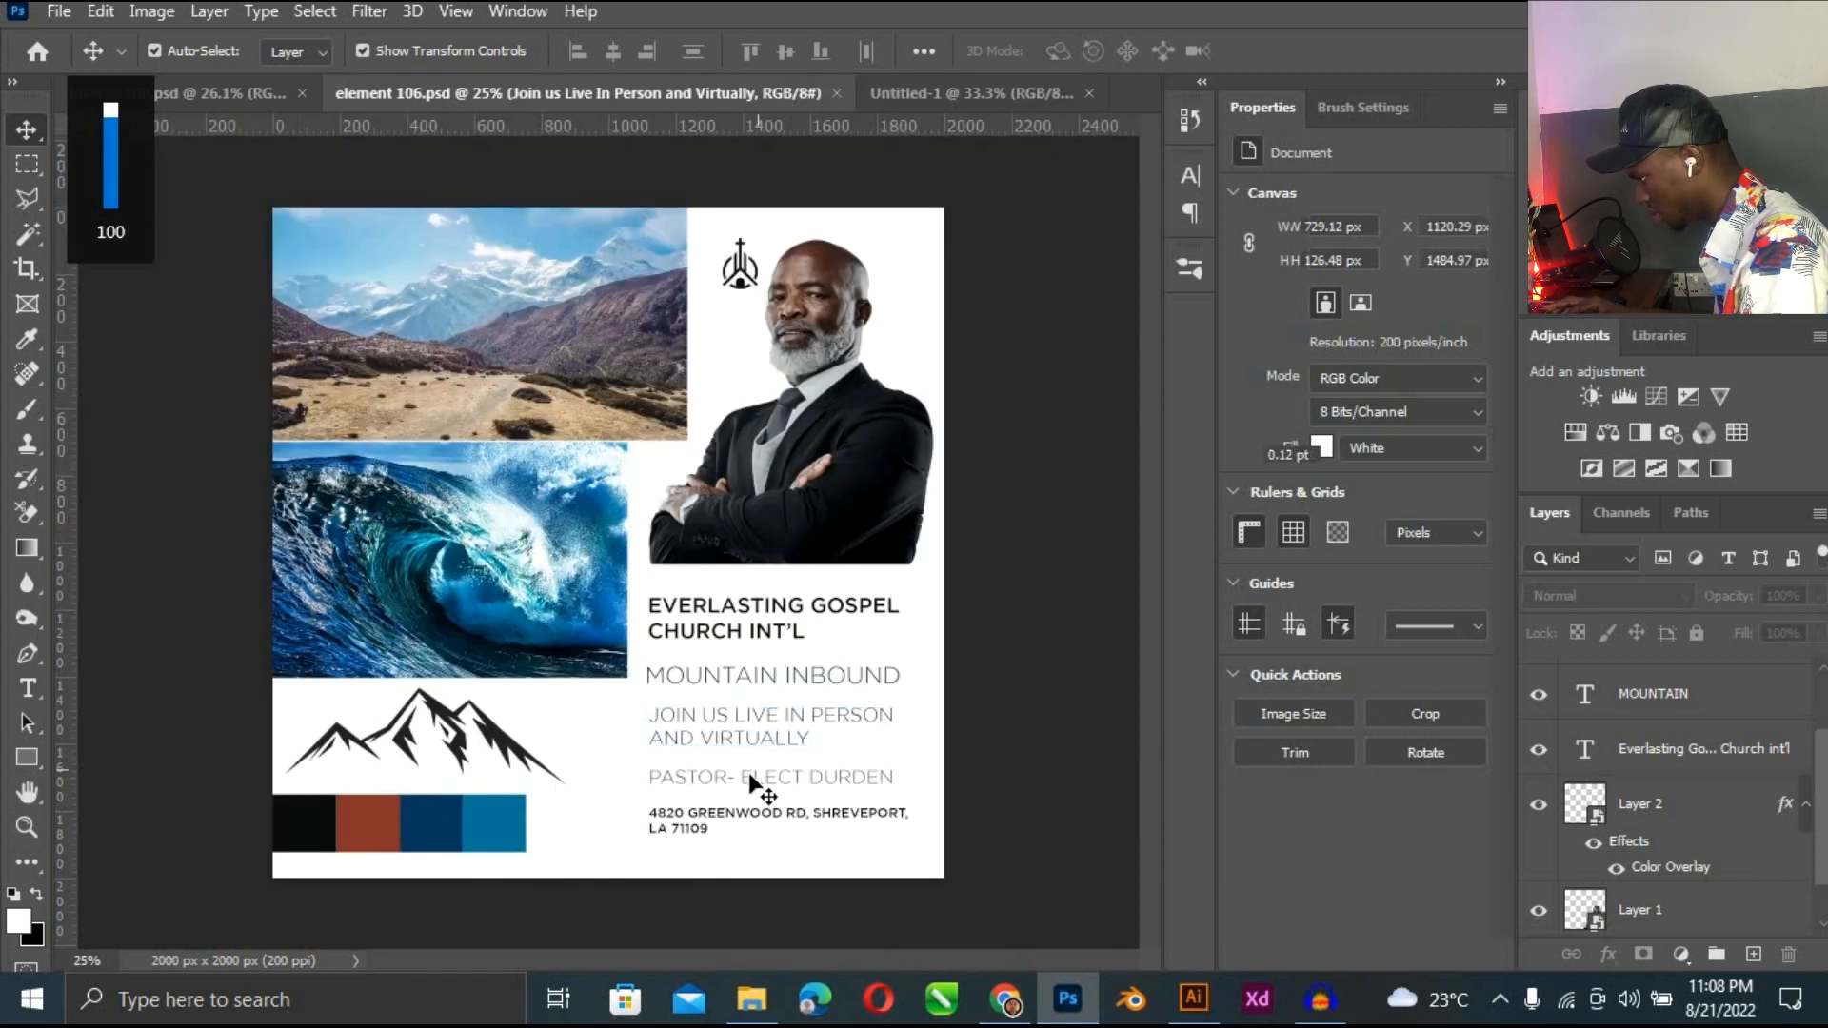
pyautogui.moveTo(749, 777); pyautogui.dragTo(456, 801)
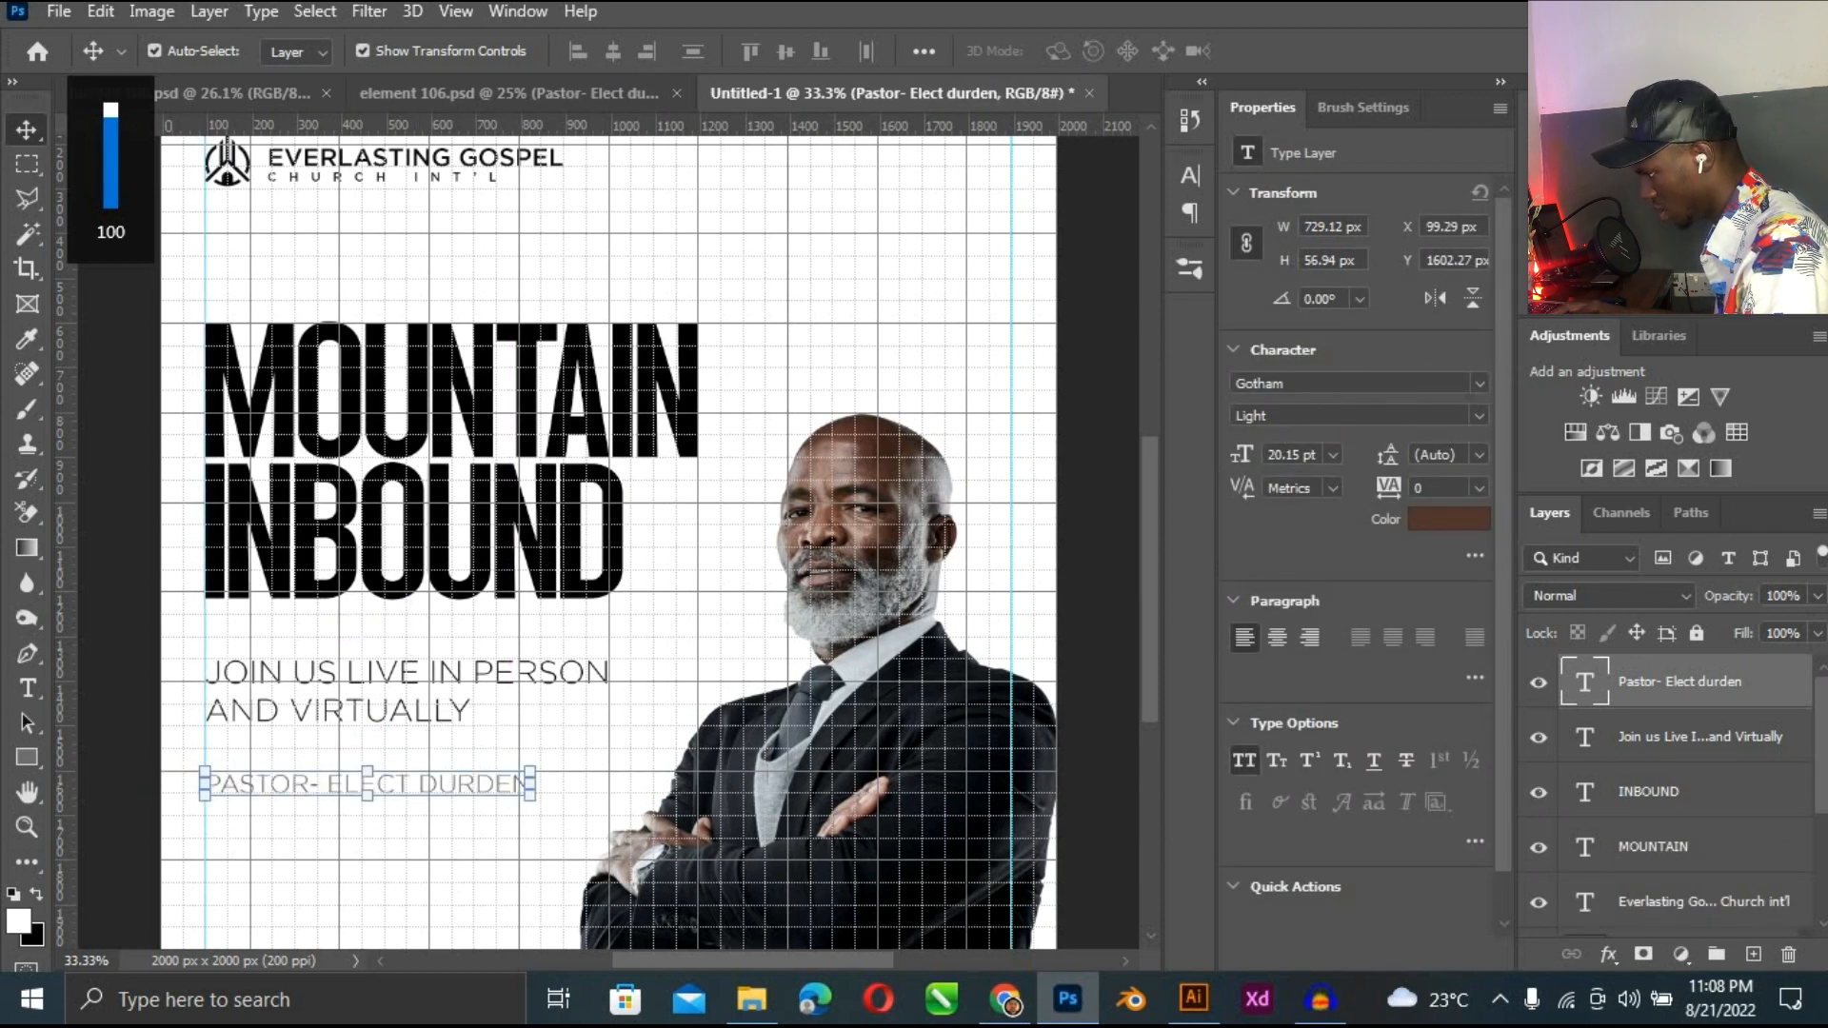
# Set the pastor-elect line's font to Agharti in the Black Wide style.
pyautogui.click(1477, 383)
pyautogui.press('Up')
pyautogui.press('Up')
pyautogui.press('Return')
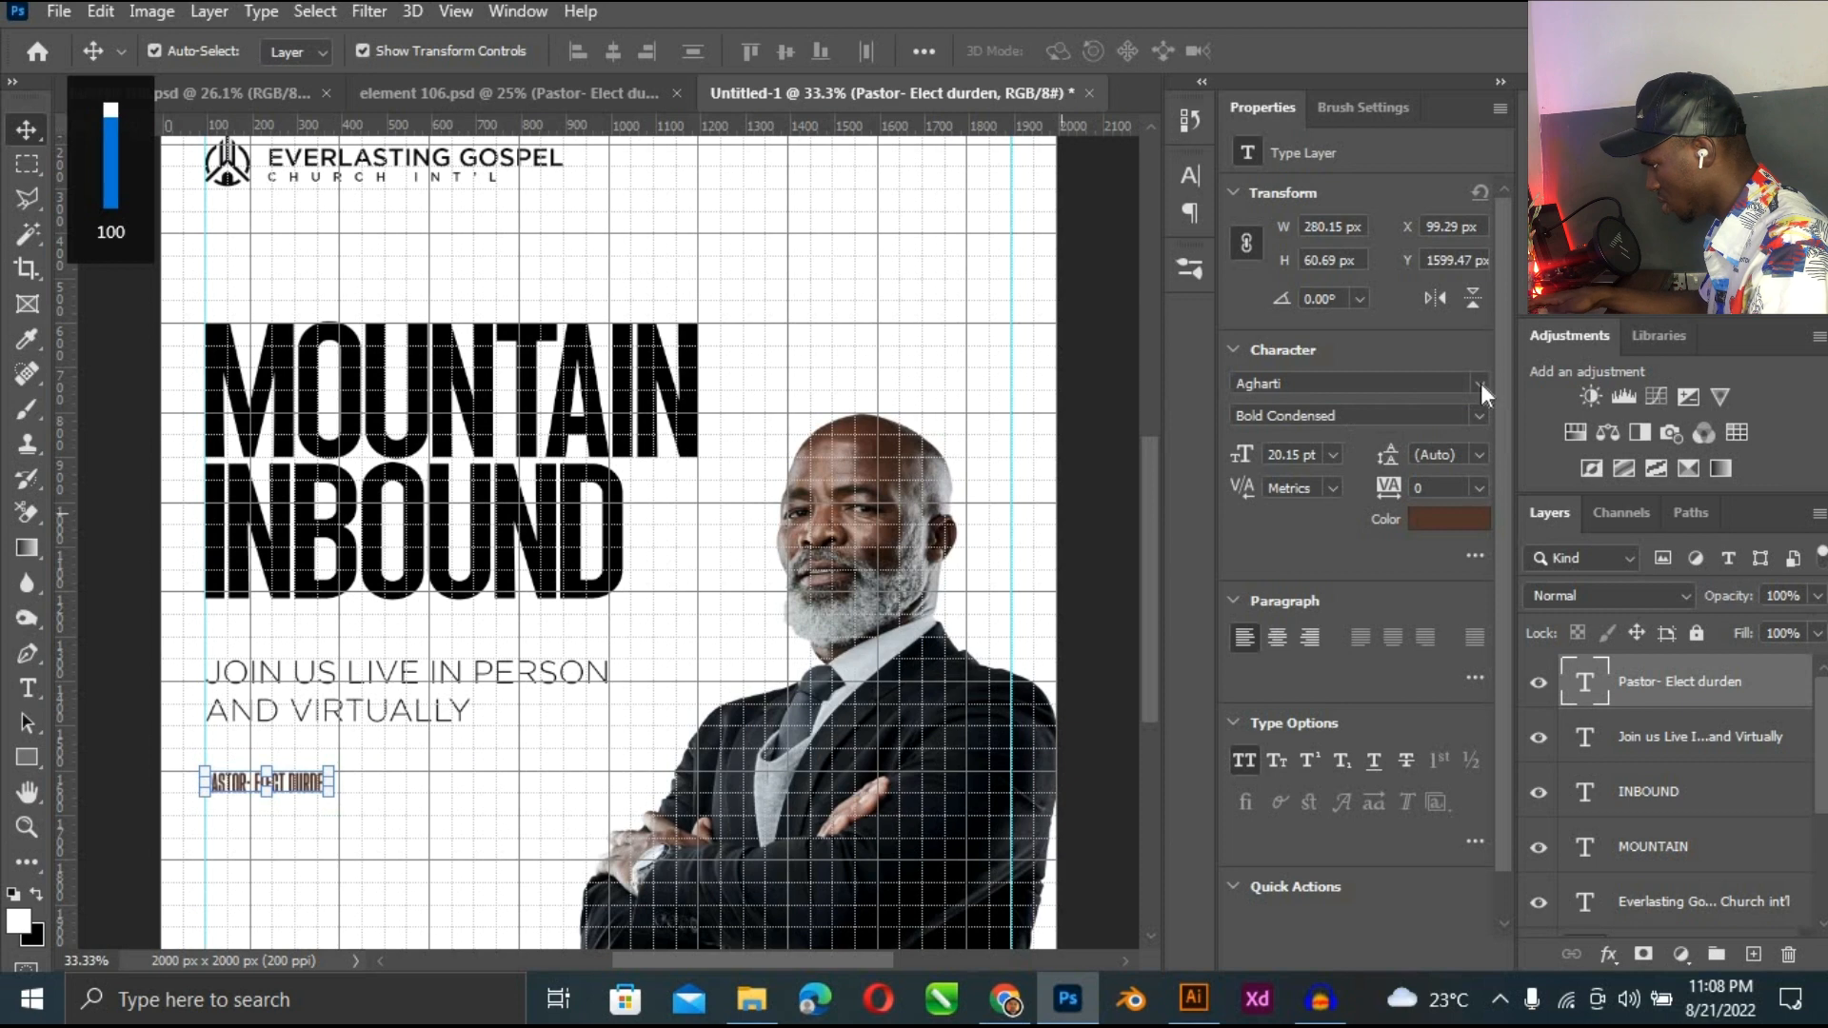
pyautogui.click(1478, 414)
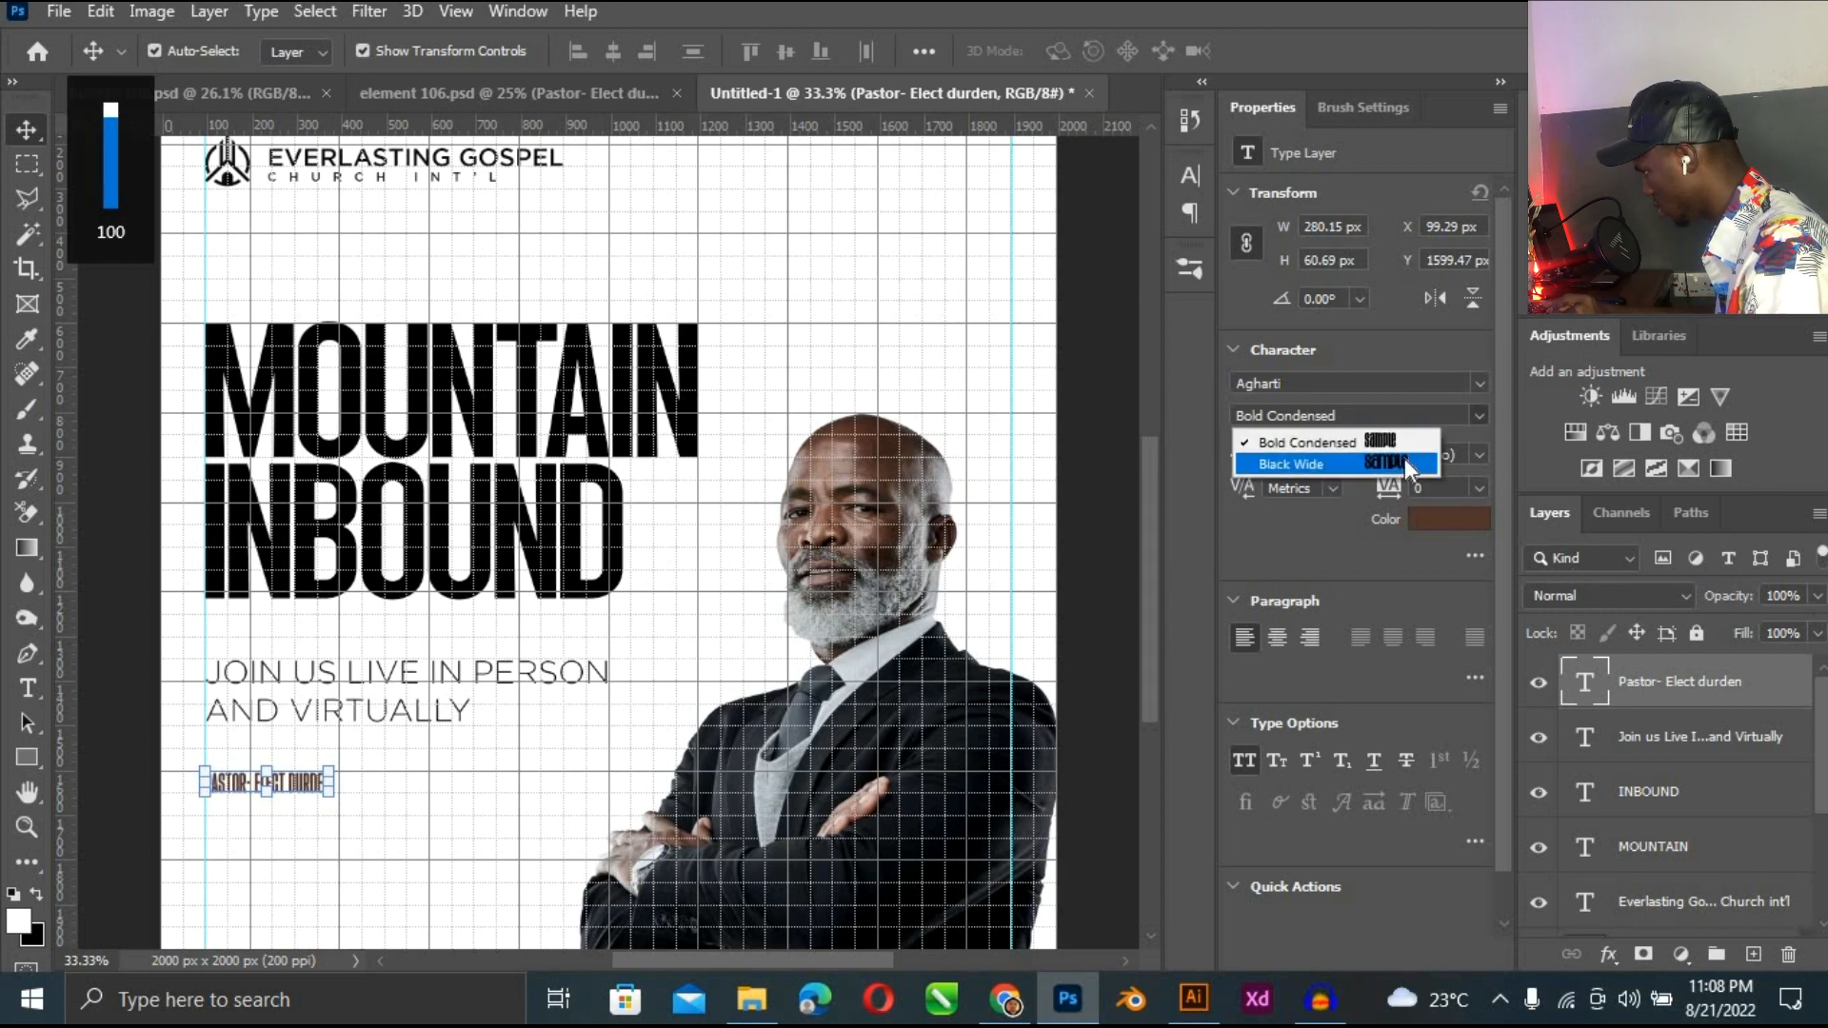
pyautogui.click(1403, 459)
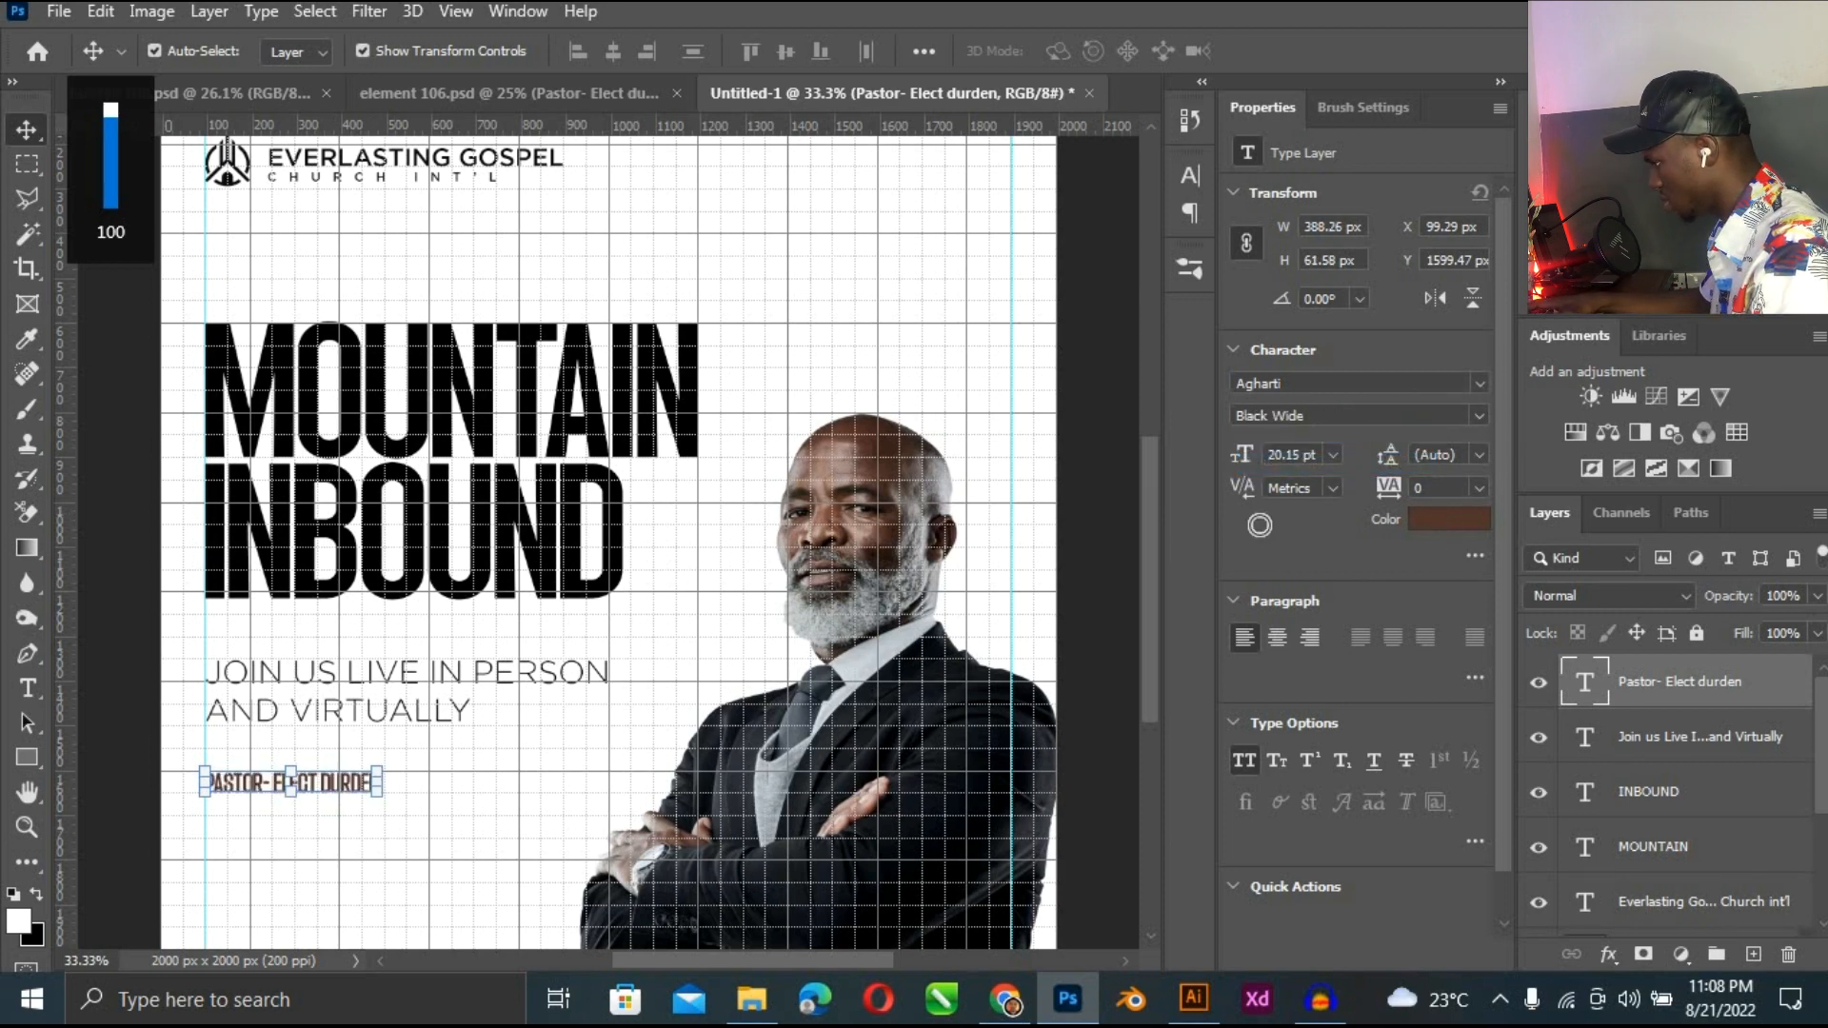
# Colour the pastor-elect line black (000000) and scale it up to about 712 by 113 px from its upper-left corner.
pyautogui.click(1448, 519)
pyautogui.write('000000')
pyautogui.press('Return')
pyautogui.moveTo(377, 797); pyautogui.dragTo(522, 837)
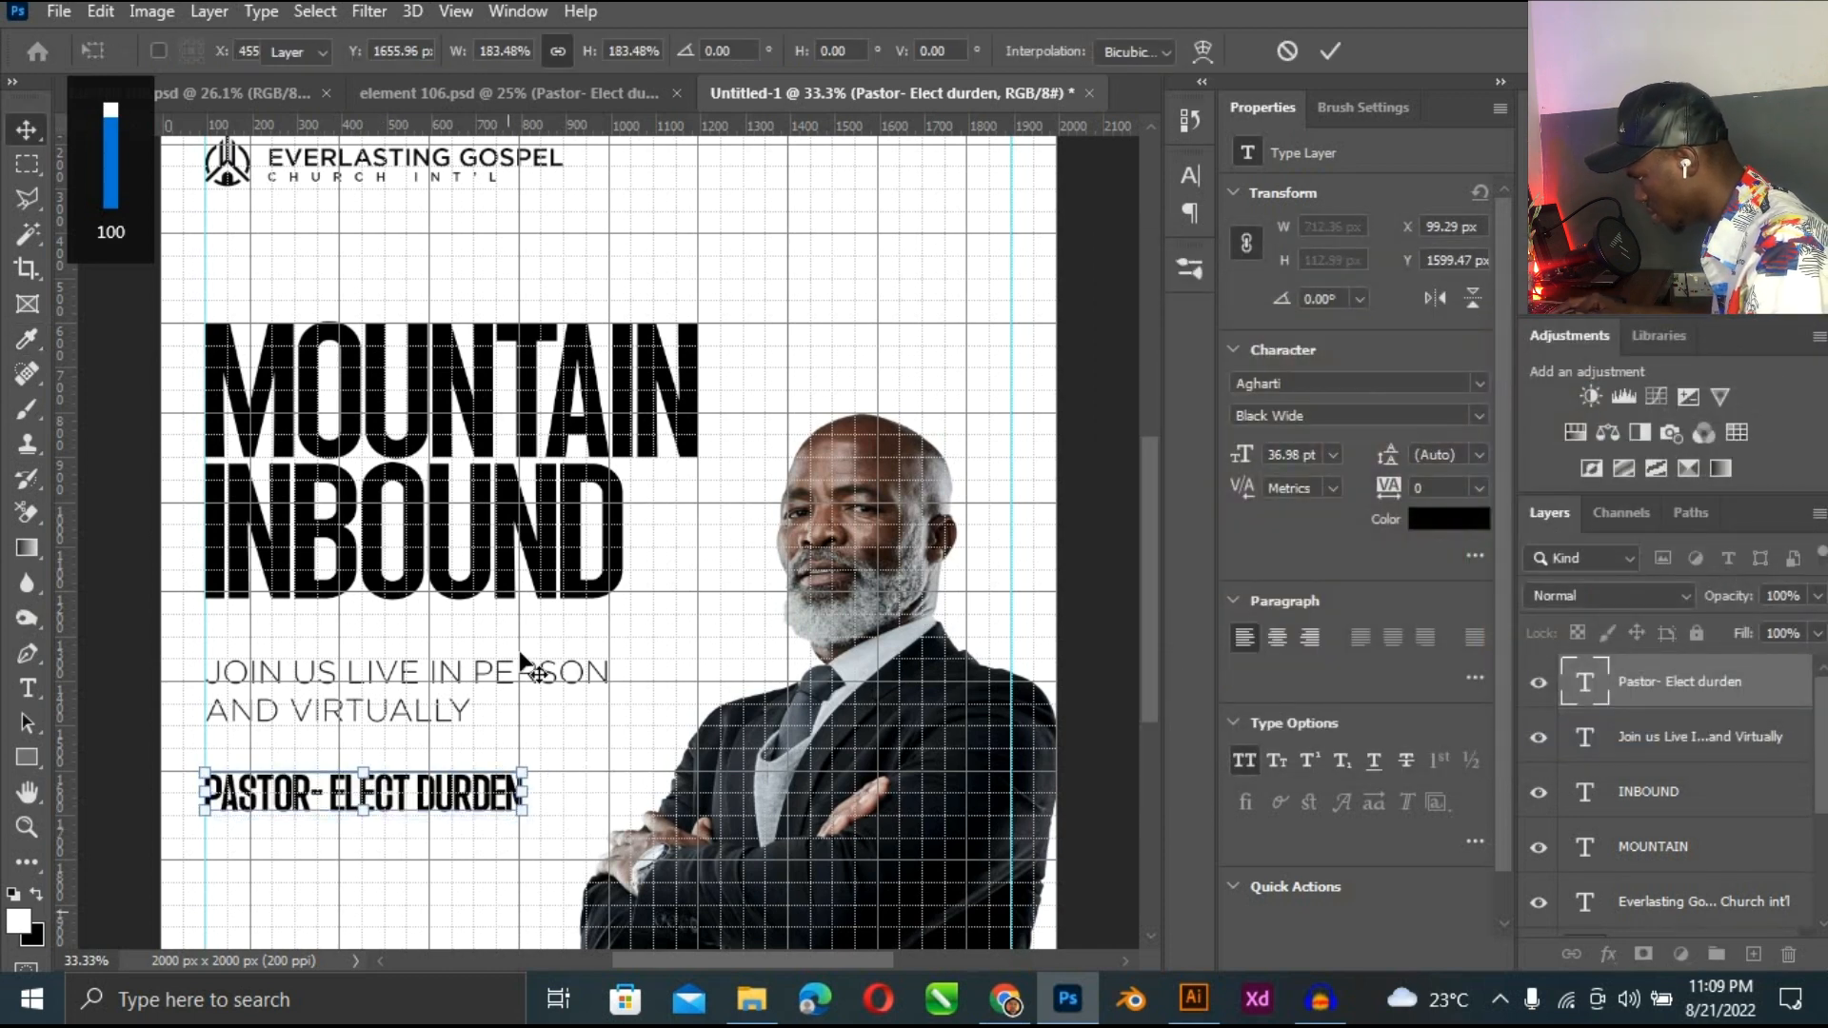
pyautogui.hotkey('ctrl', '+')
pyautogui.press('Return')
pyautogui.click(523, 561)
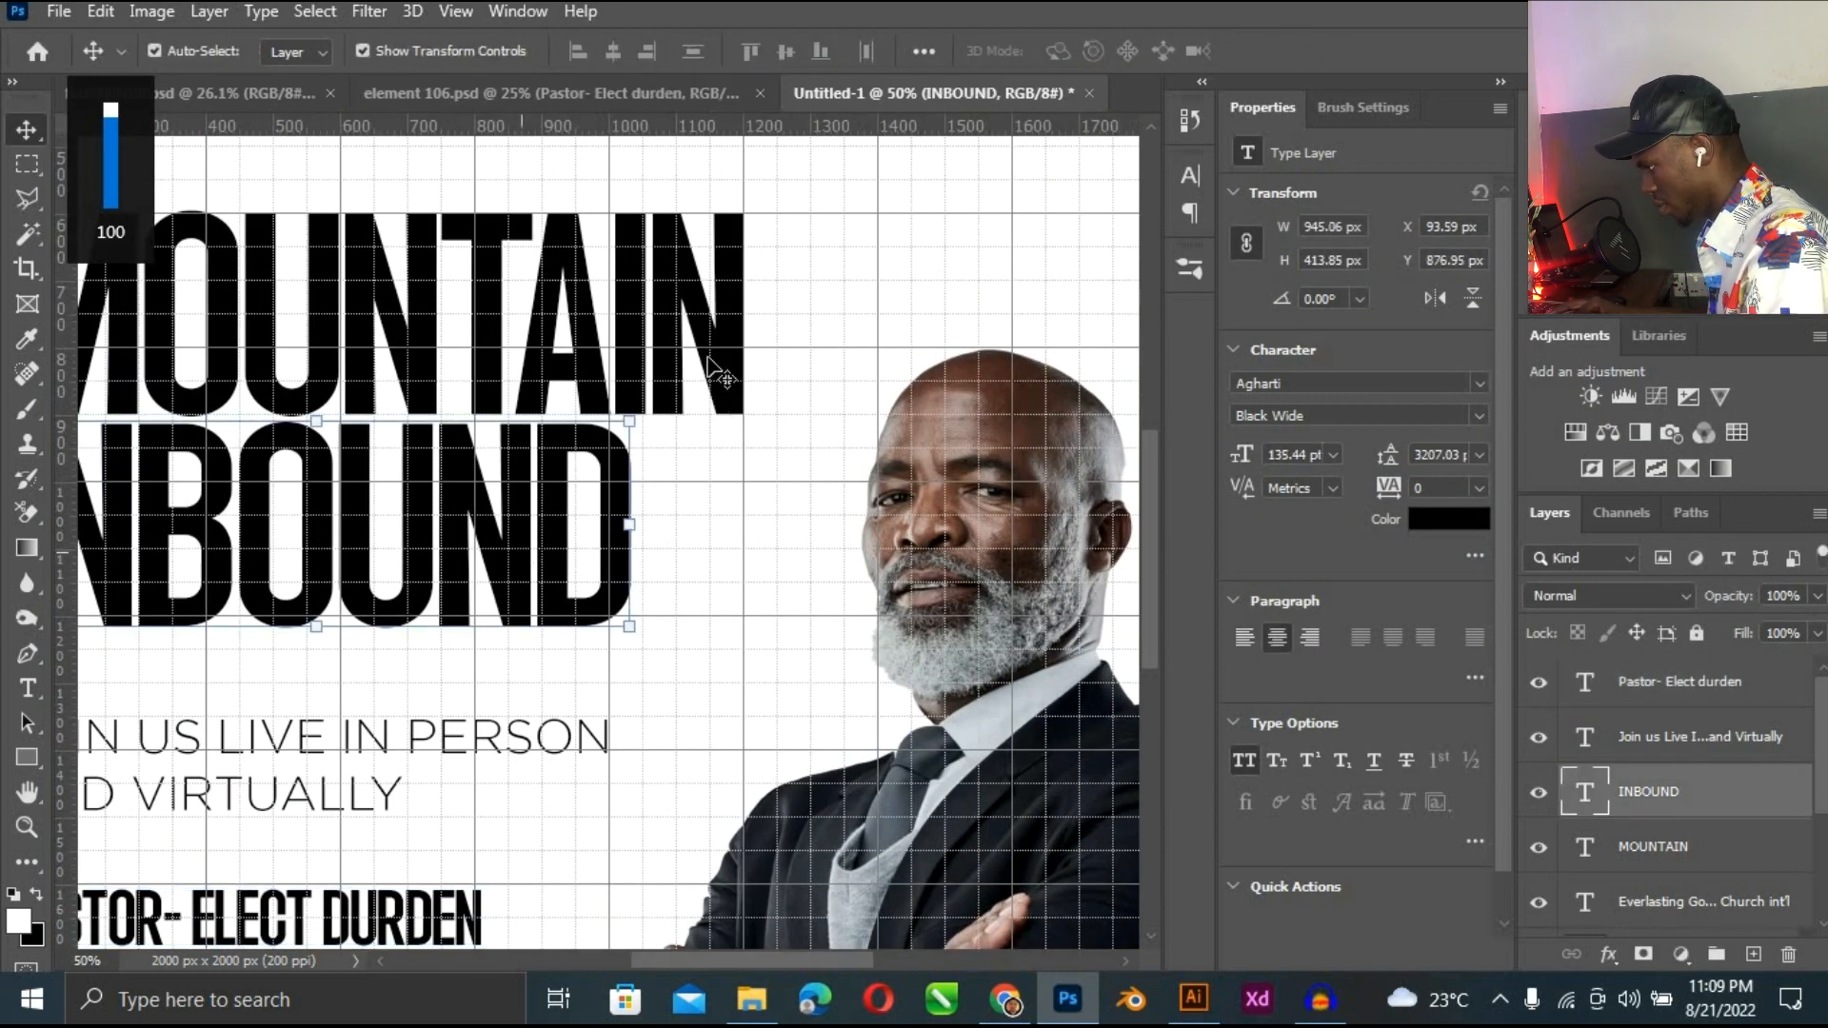
pyautogui.keyDown('shift'); pyautogui.click(646, 348); pyautogui.keyUp('shift')
pyautogui.hotkey('ctrl', '-')
pyautogui.hotkey('ctrl', '-')
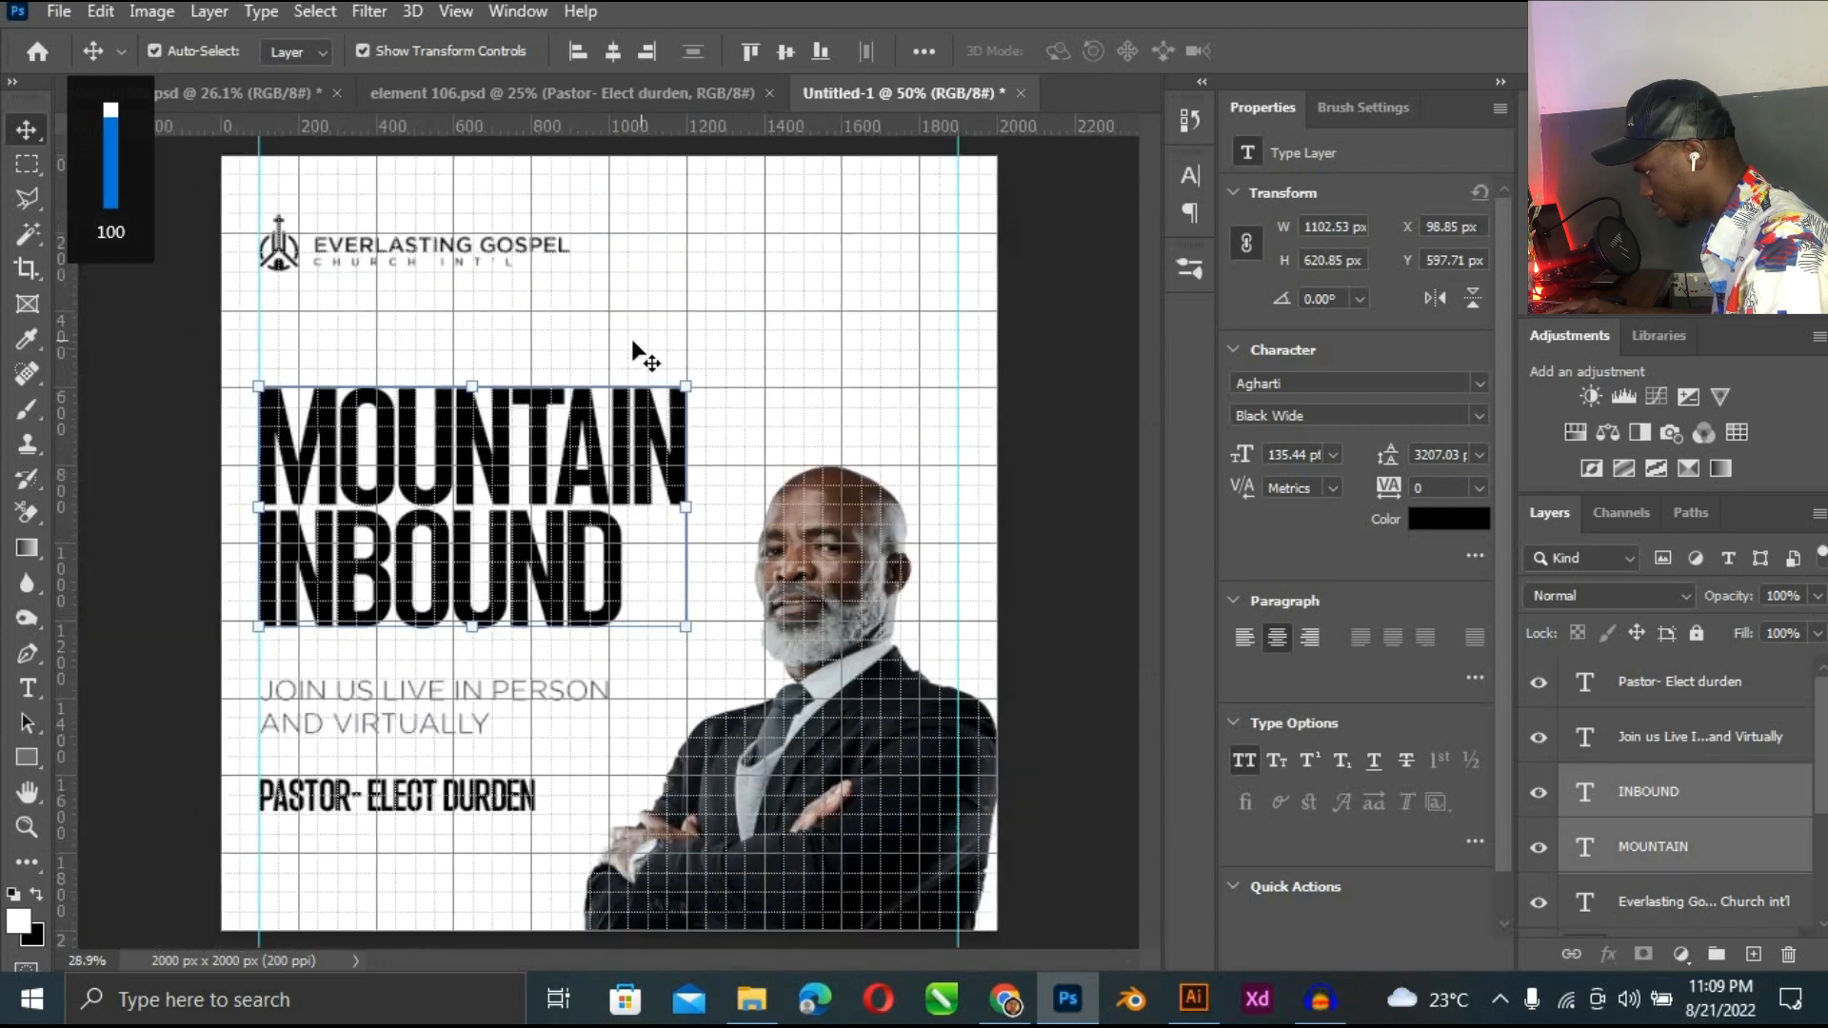
pyautogui.click(507, 761)
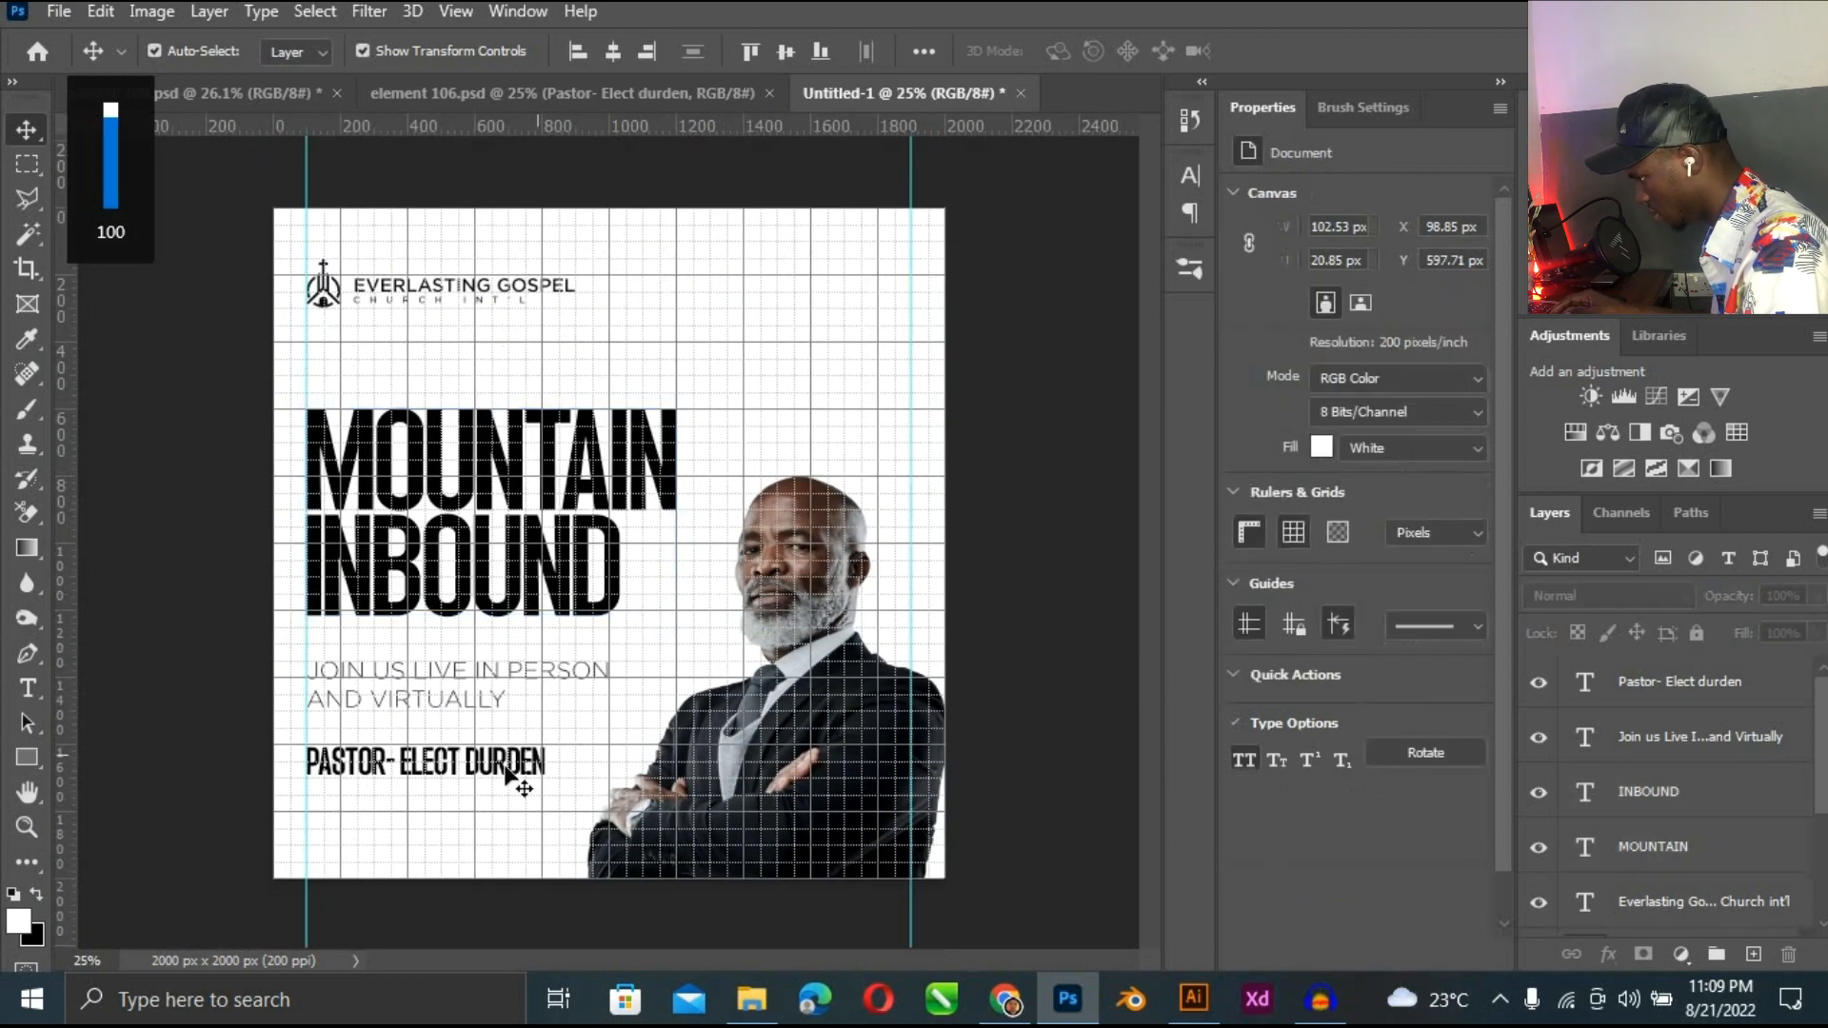
# Move the pastor-elect line up closer to the JOIN US text, to about X 98 px and Y 1558 px along the left margin guide.
pyautogui.click(506, 767)
pyautogui.hotkey('ctrl', '+')
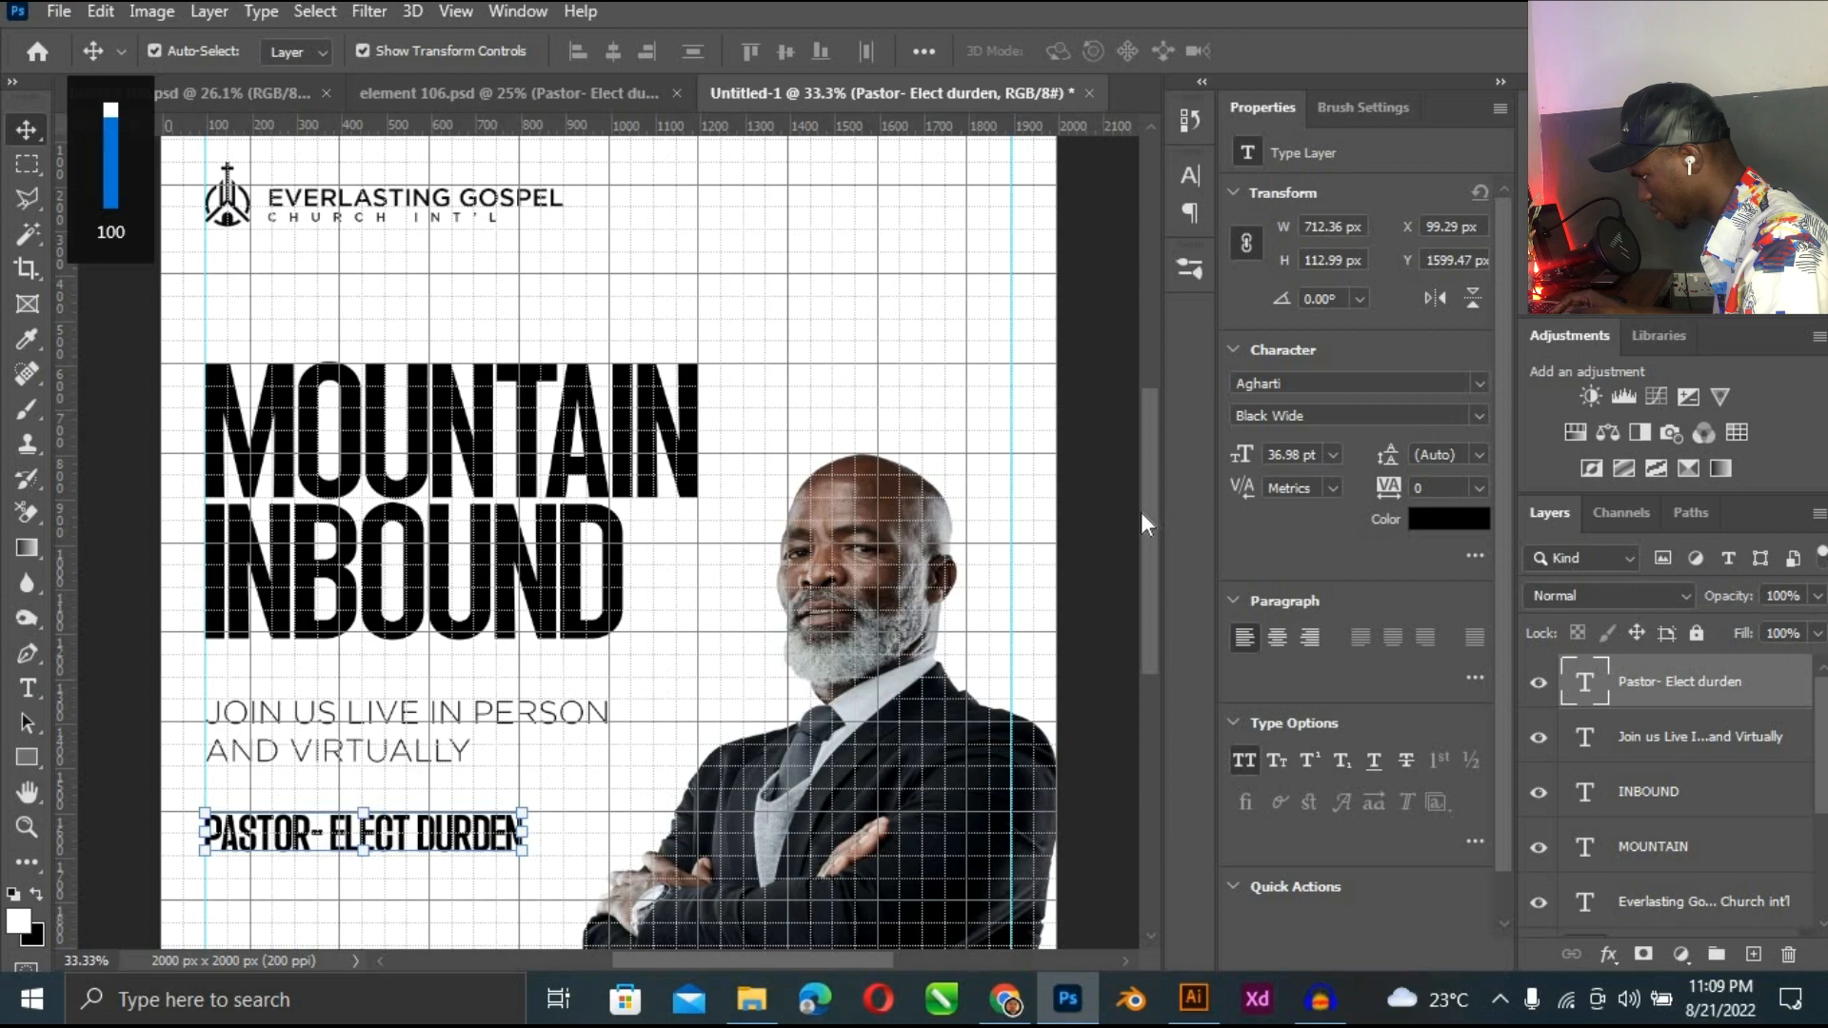
pyautogui.scroll(-3, 1156, 612)
pyautogui.hotkey('ctrl', '+')
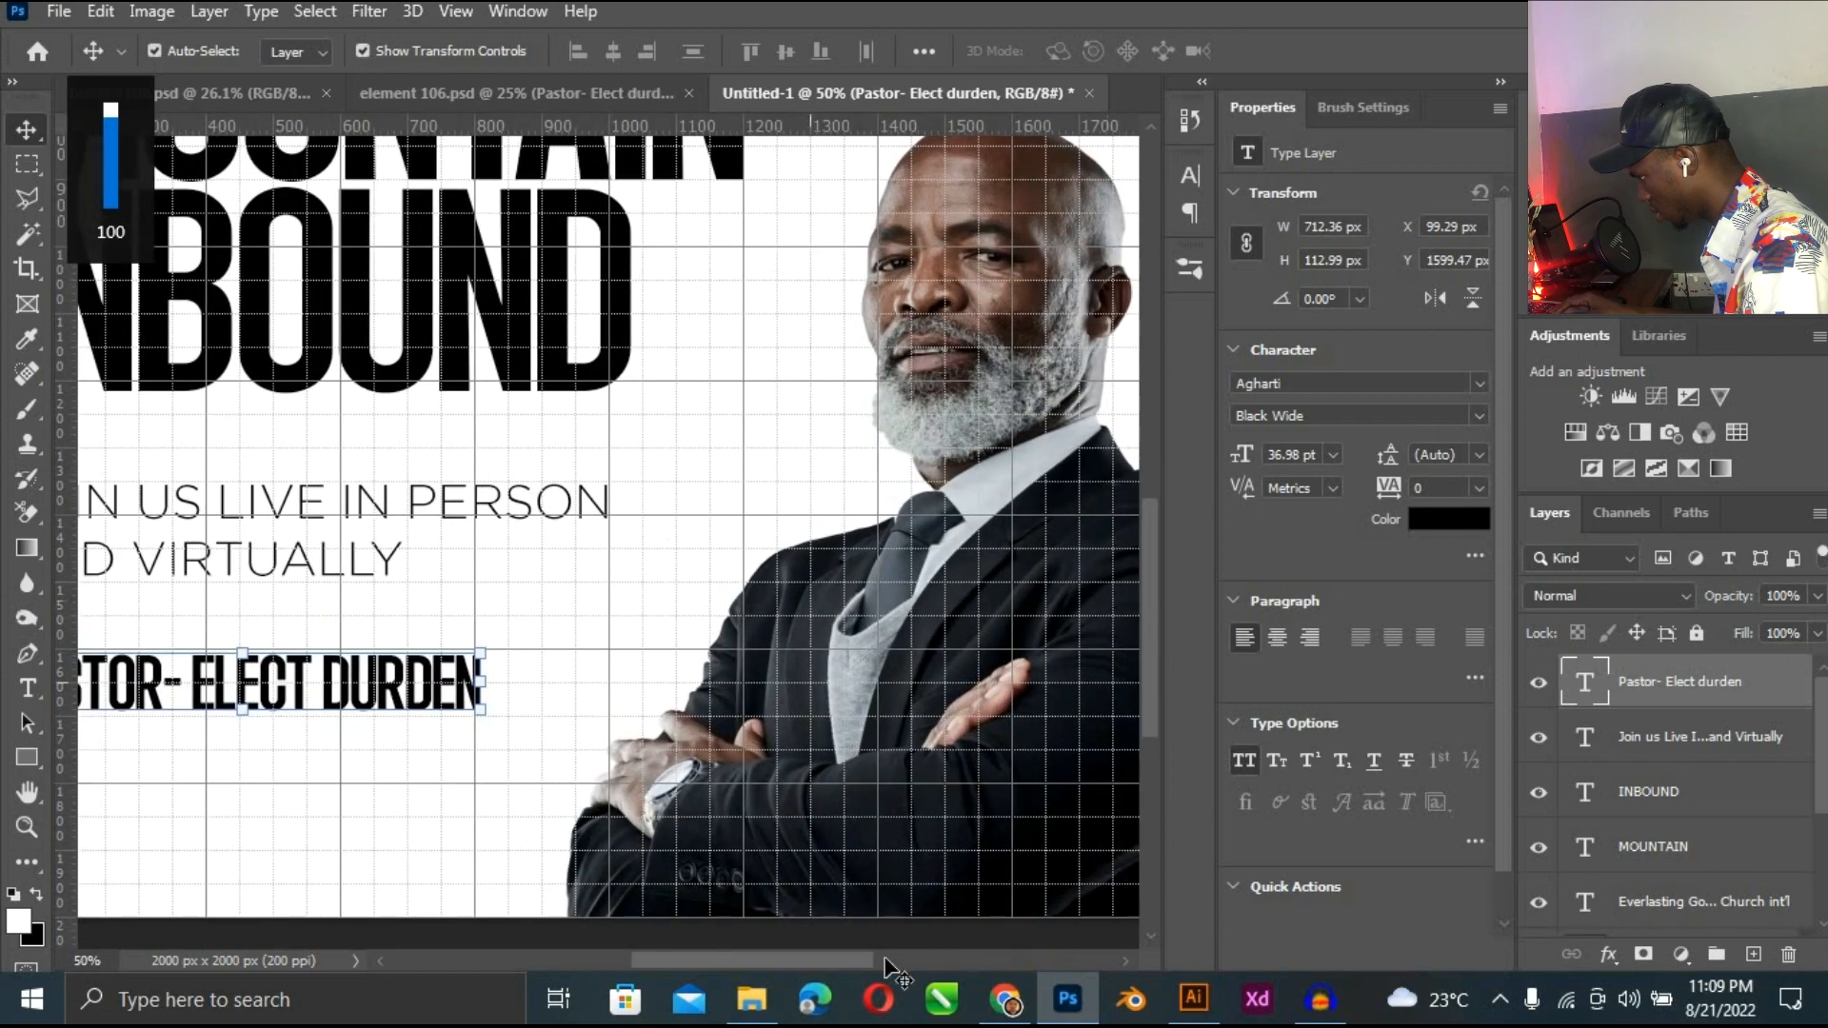
pyautogui.moveTo(790, 961); pyautogui.dragTo(718, 961)
pyautogui.moveTo(747, 678); pyautogui.dragTo(752, 669)
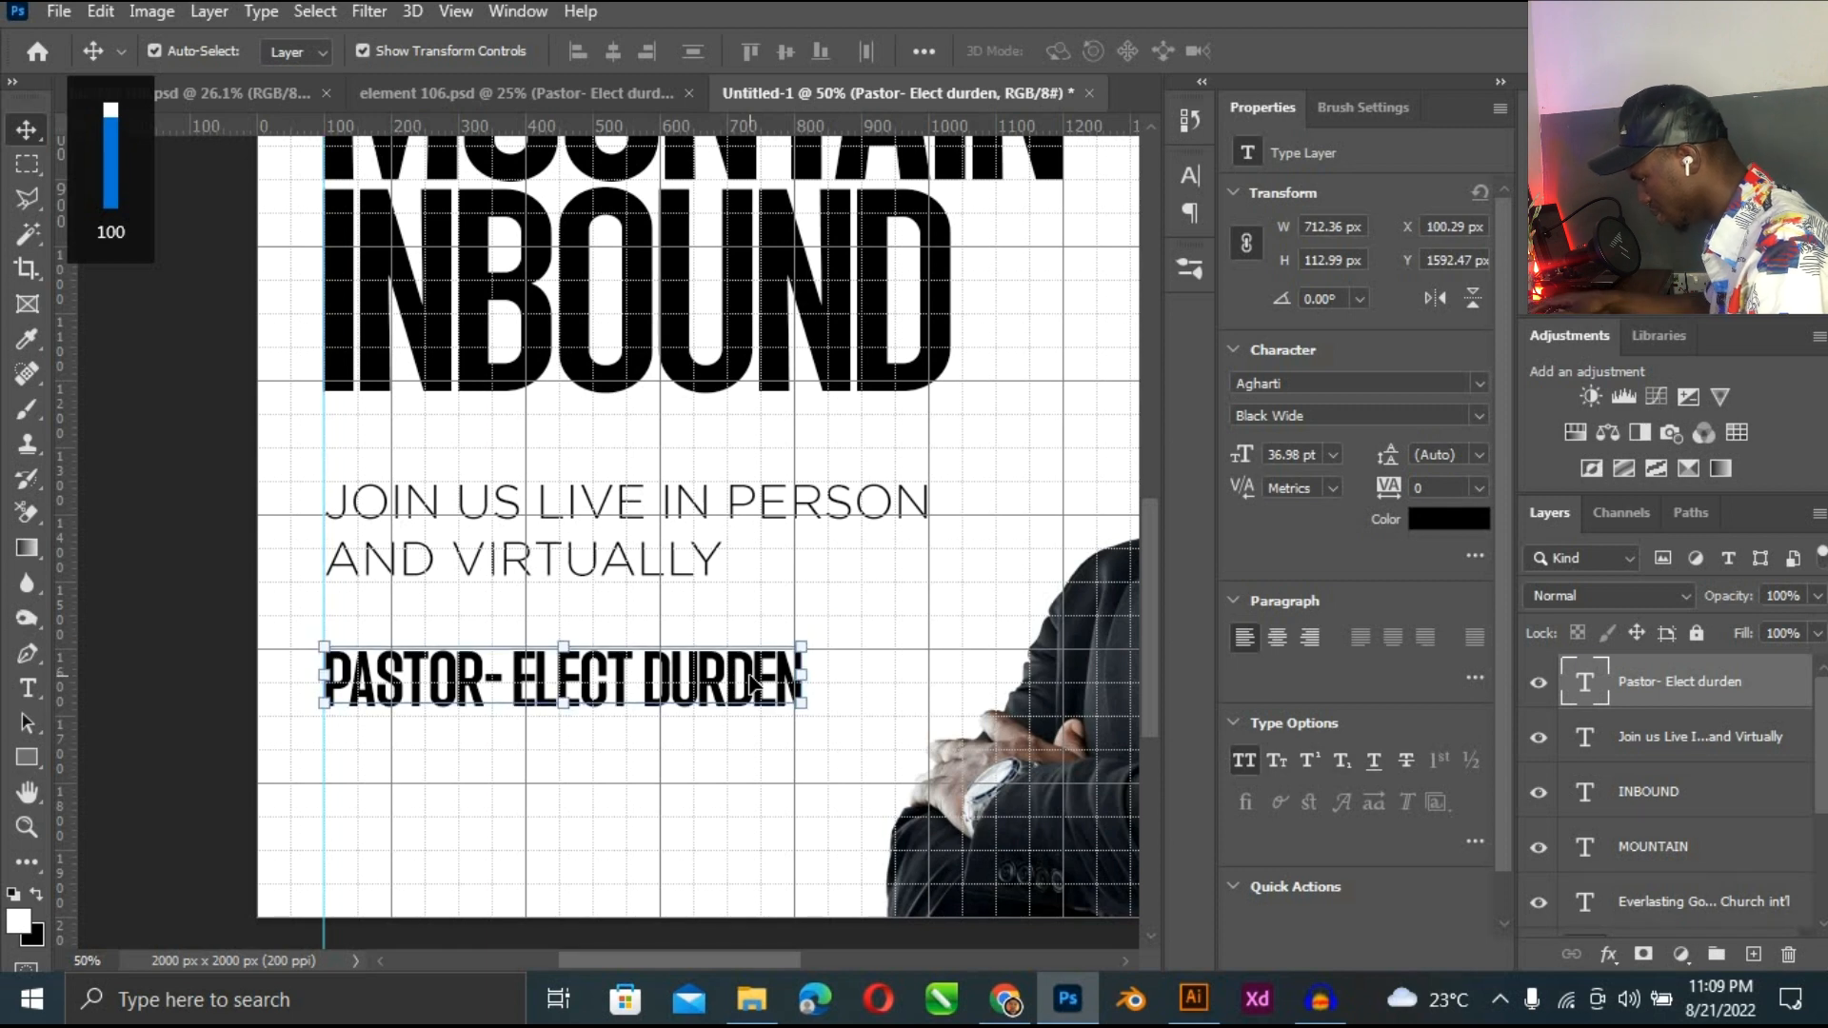
pyautogui.press('Left')
pyautogui.press('Left')
pyautogui.press('Up')
pyautogui.press('Up')
pyautogui.press('Up')
pyautogui.press('Up')
pyautogui.press('Up')
pyautogui.press('Up')
pyautogui.press('Up')
pyautogui.press('Up')
pyautogui.press('Up')
pyautogui.press('Up')
pyautogui.press('Up')
pyautogui.press('Up')
pyautogui.press('Up')
pyautogui.press('Up')
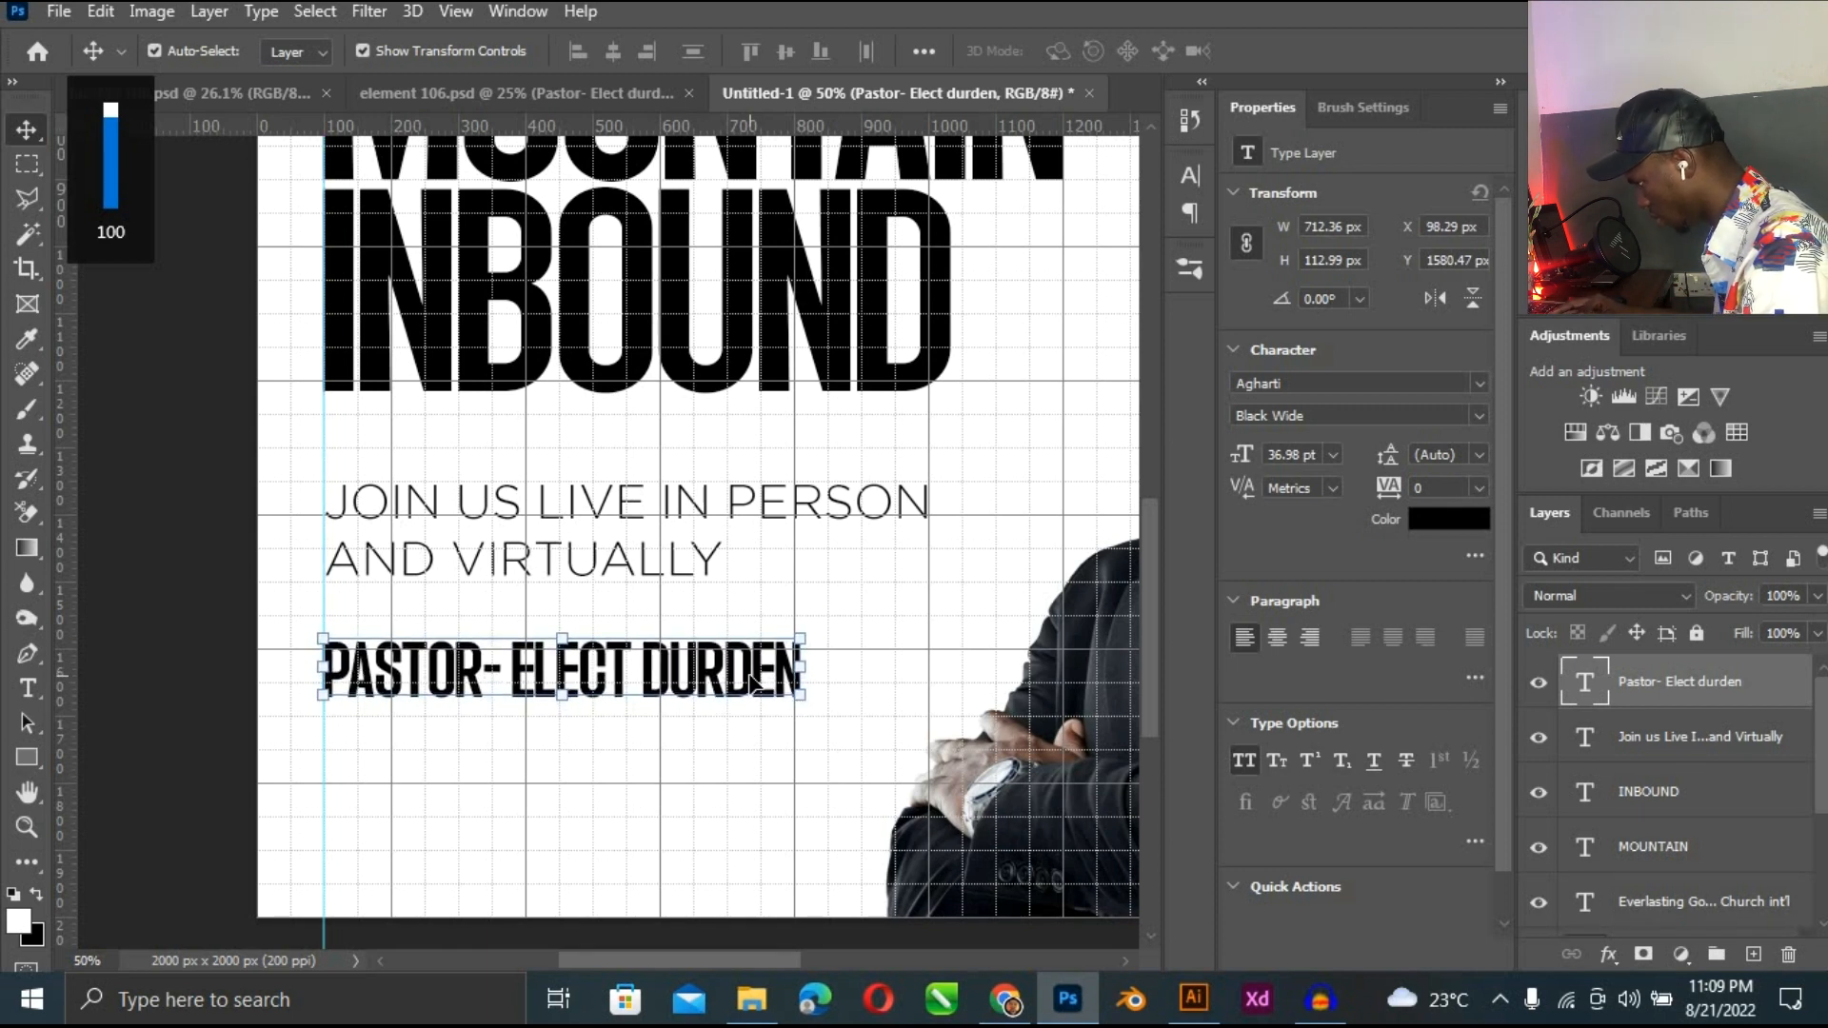
pyautogui.press('Up')
pyautogui.press('Up')
pyautogui.press('Up')
pyautogui.press('Up')
pyautogui.press('Up')
pyautogui.press('Up')
pyautogui.press('Up')
pyautogui.press('Up')
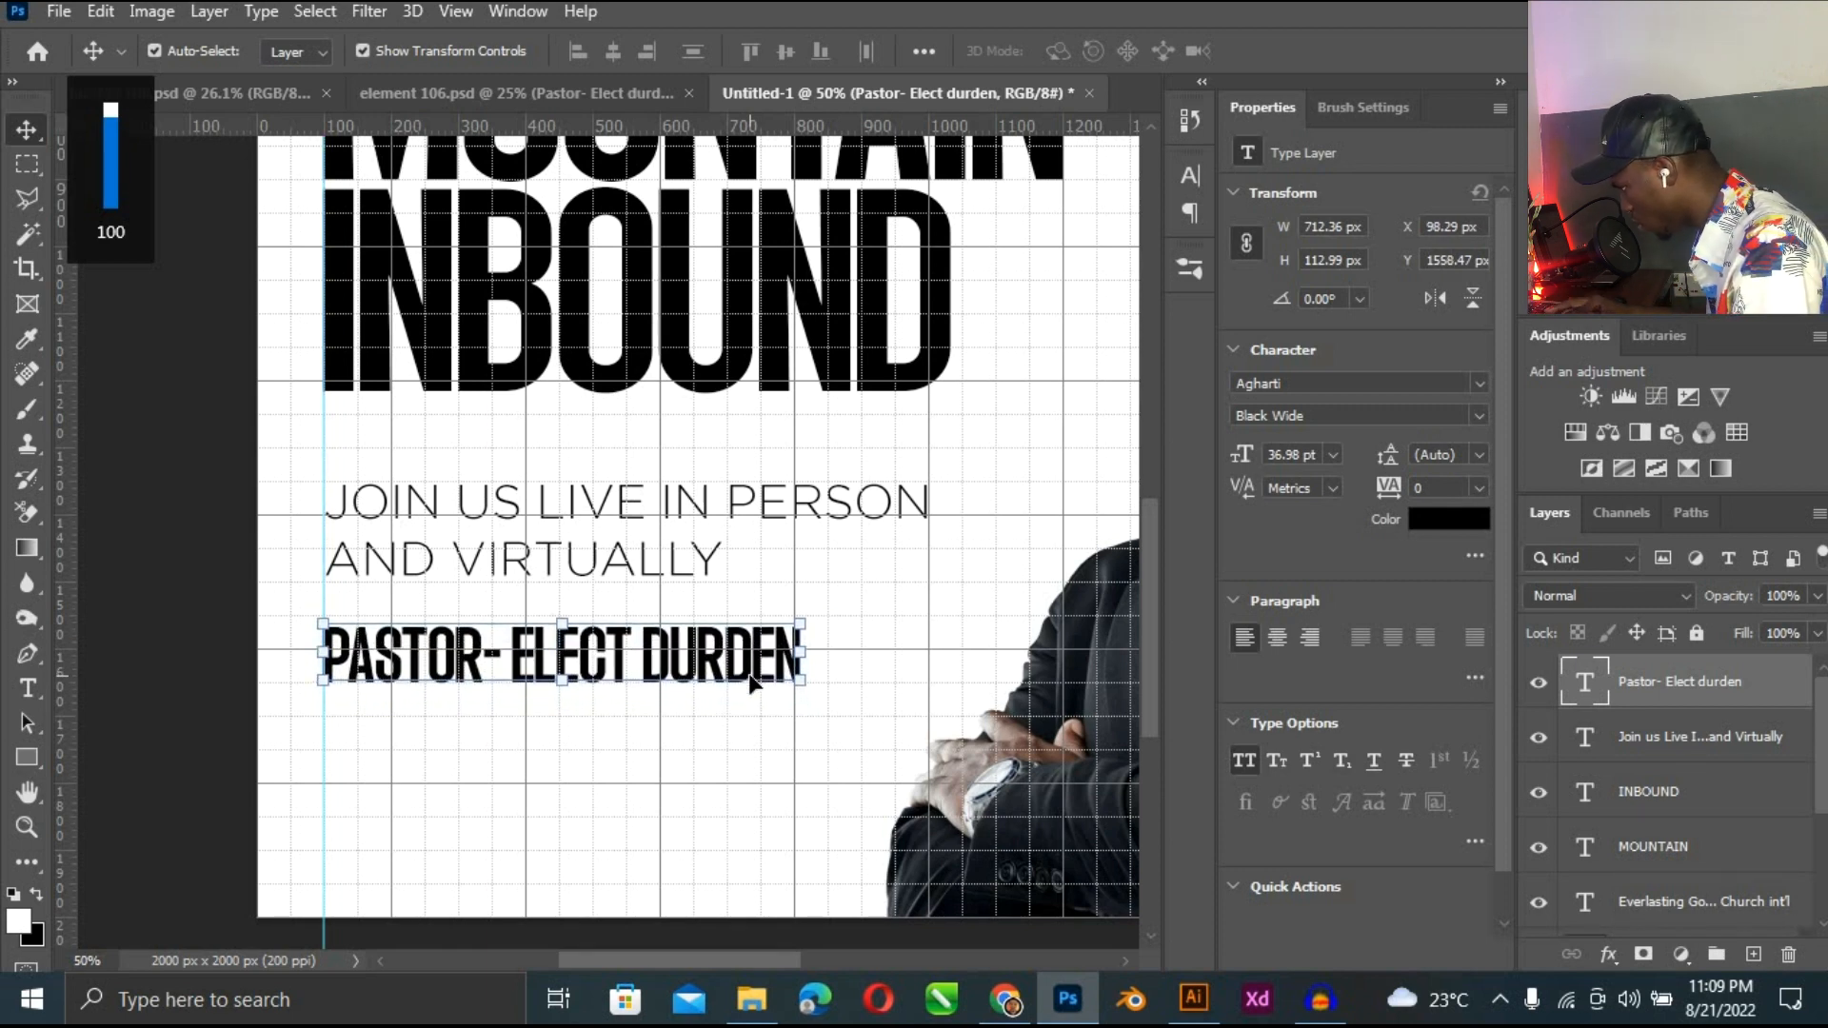
# Scale the pastor-elect line down to about 668 by 106 px and shift it 6 px down.
pyautogui.hotkey('ctrl', 't')
pyautogui.moveTo(779, 673); pyautogui.dragTo(771, 683)
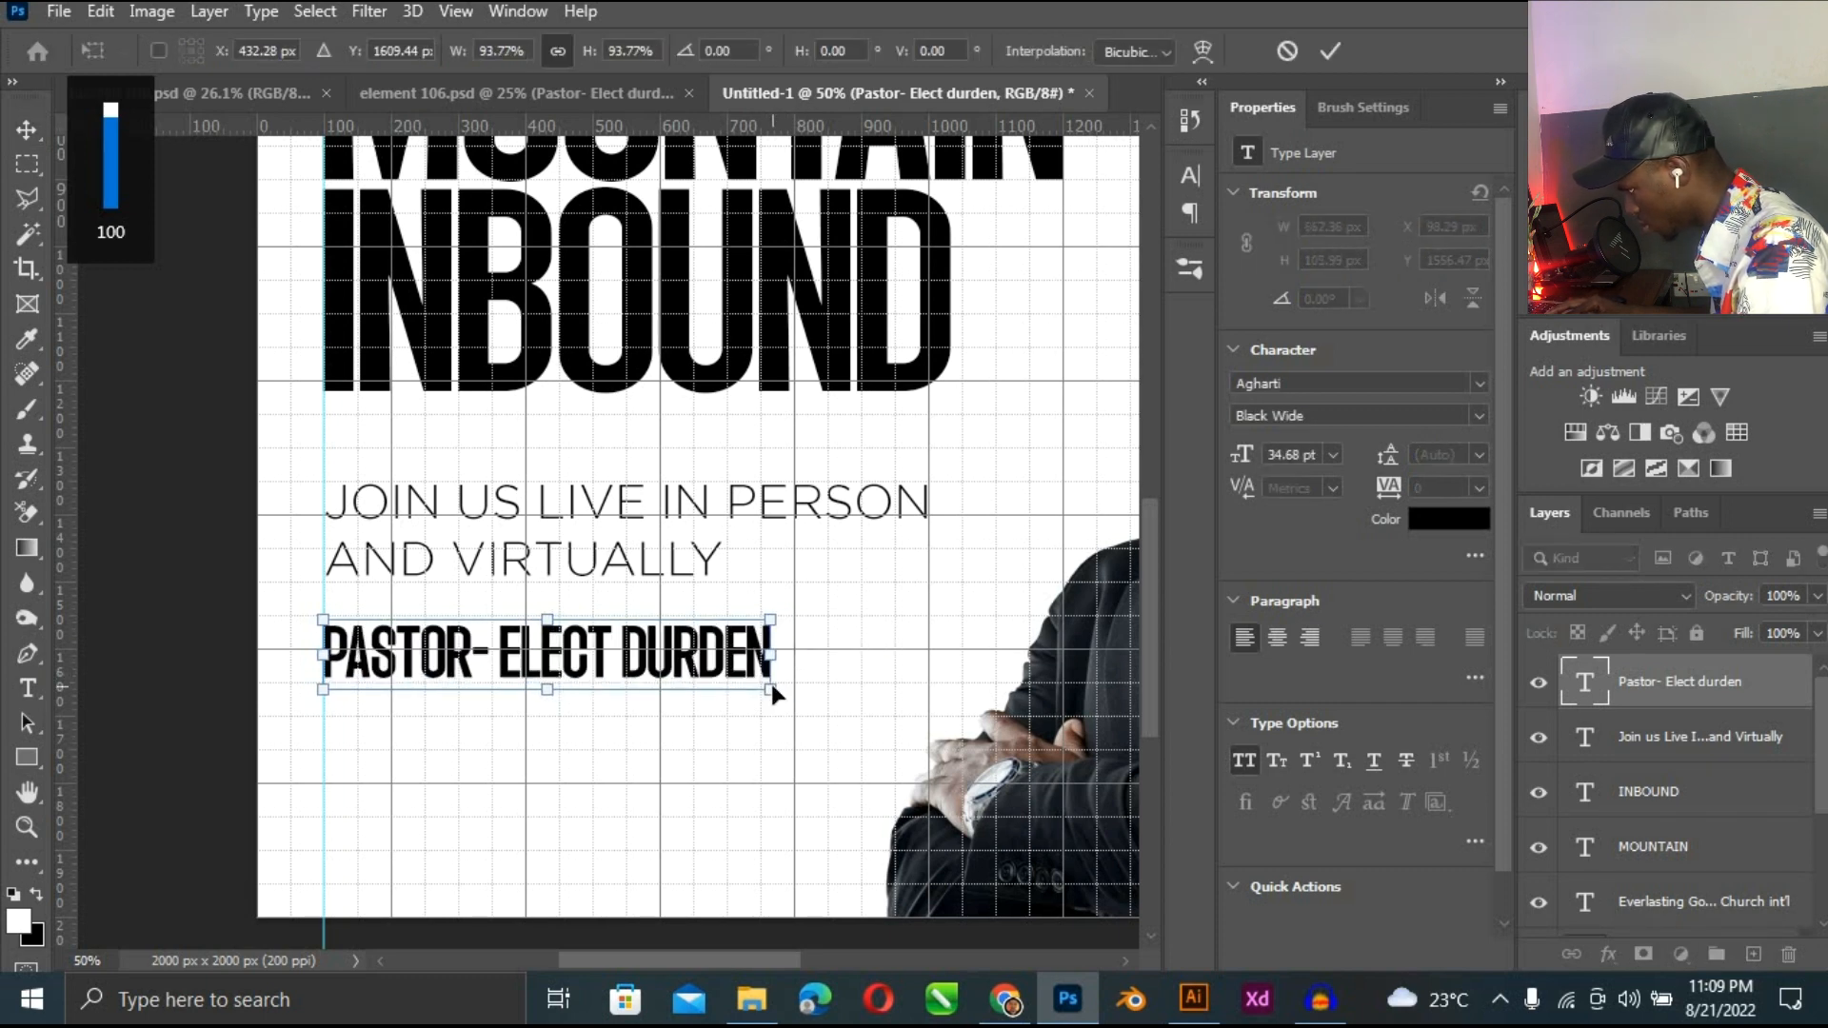
pyautogui.hotkey('ctrl', '+')
pyautogui.hotkey('ctrl', '+')
pyautogui.scroll(-4, 1150, 678)
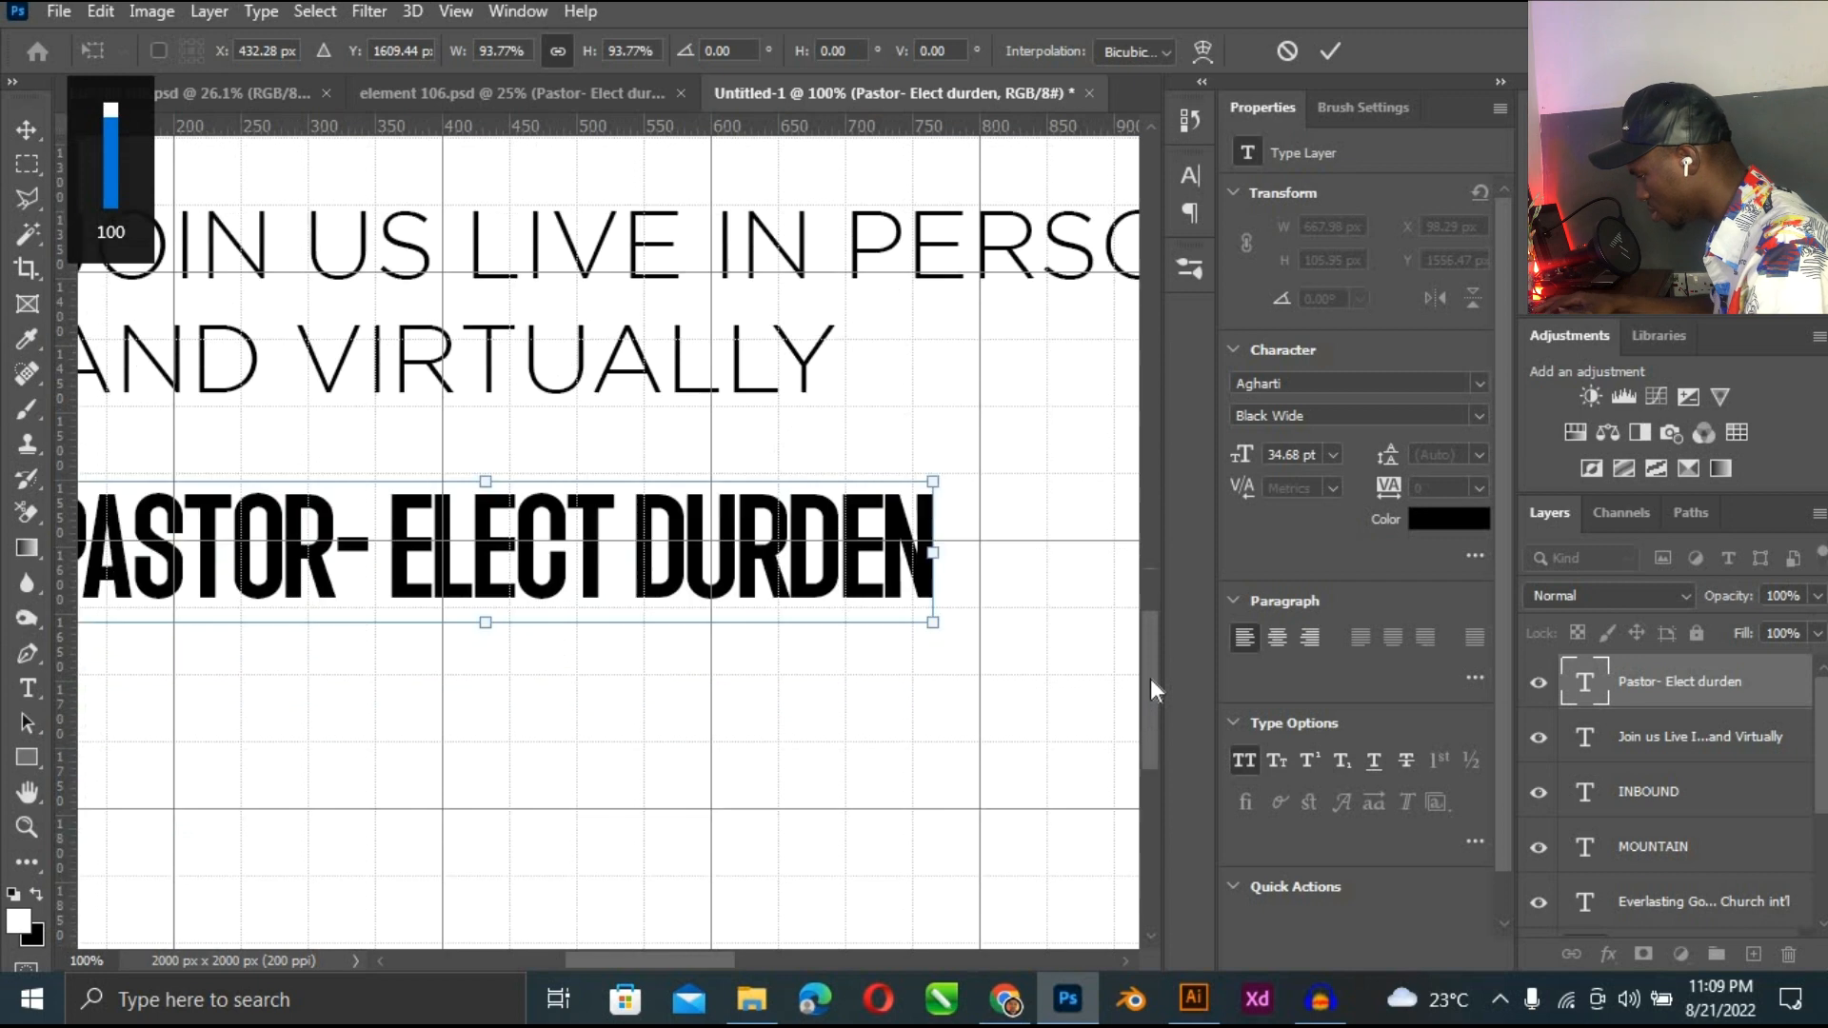
pyautogui.press('Return')
pyautogui.click(937, 716)
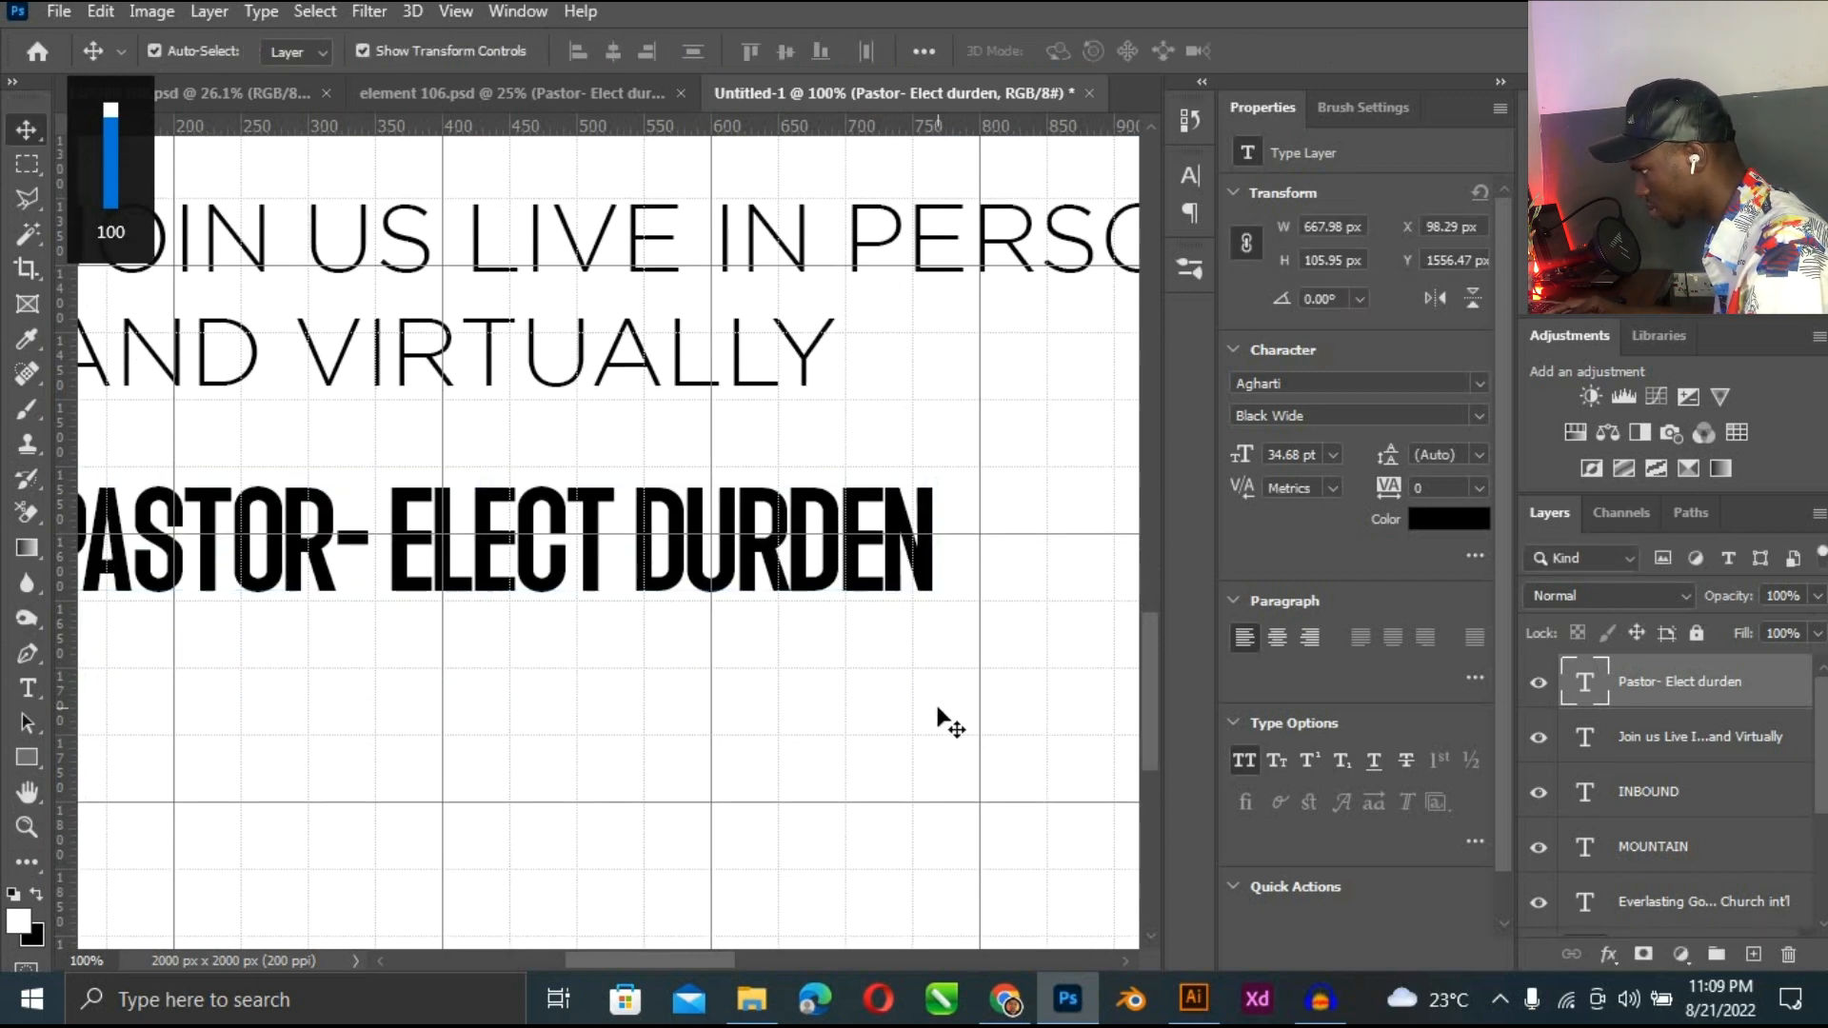
pyautogui.click(844, 593)
pyautogui.moveTo(897, 553); pyautogui.dragTo(898, 561)
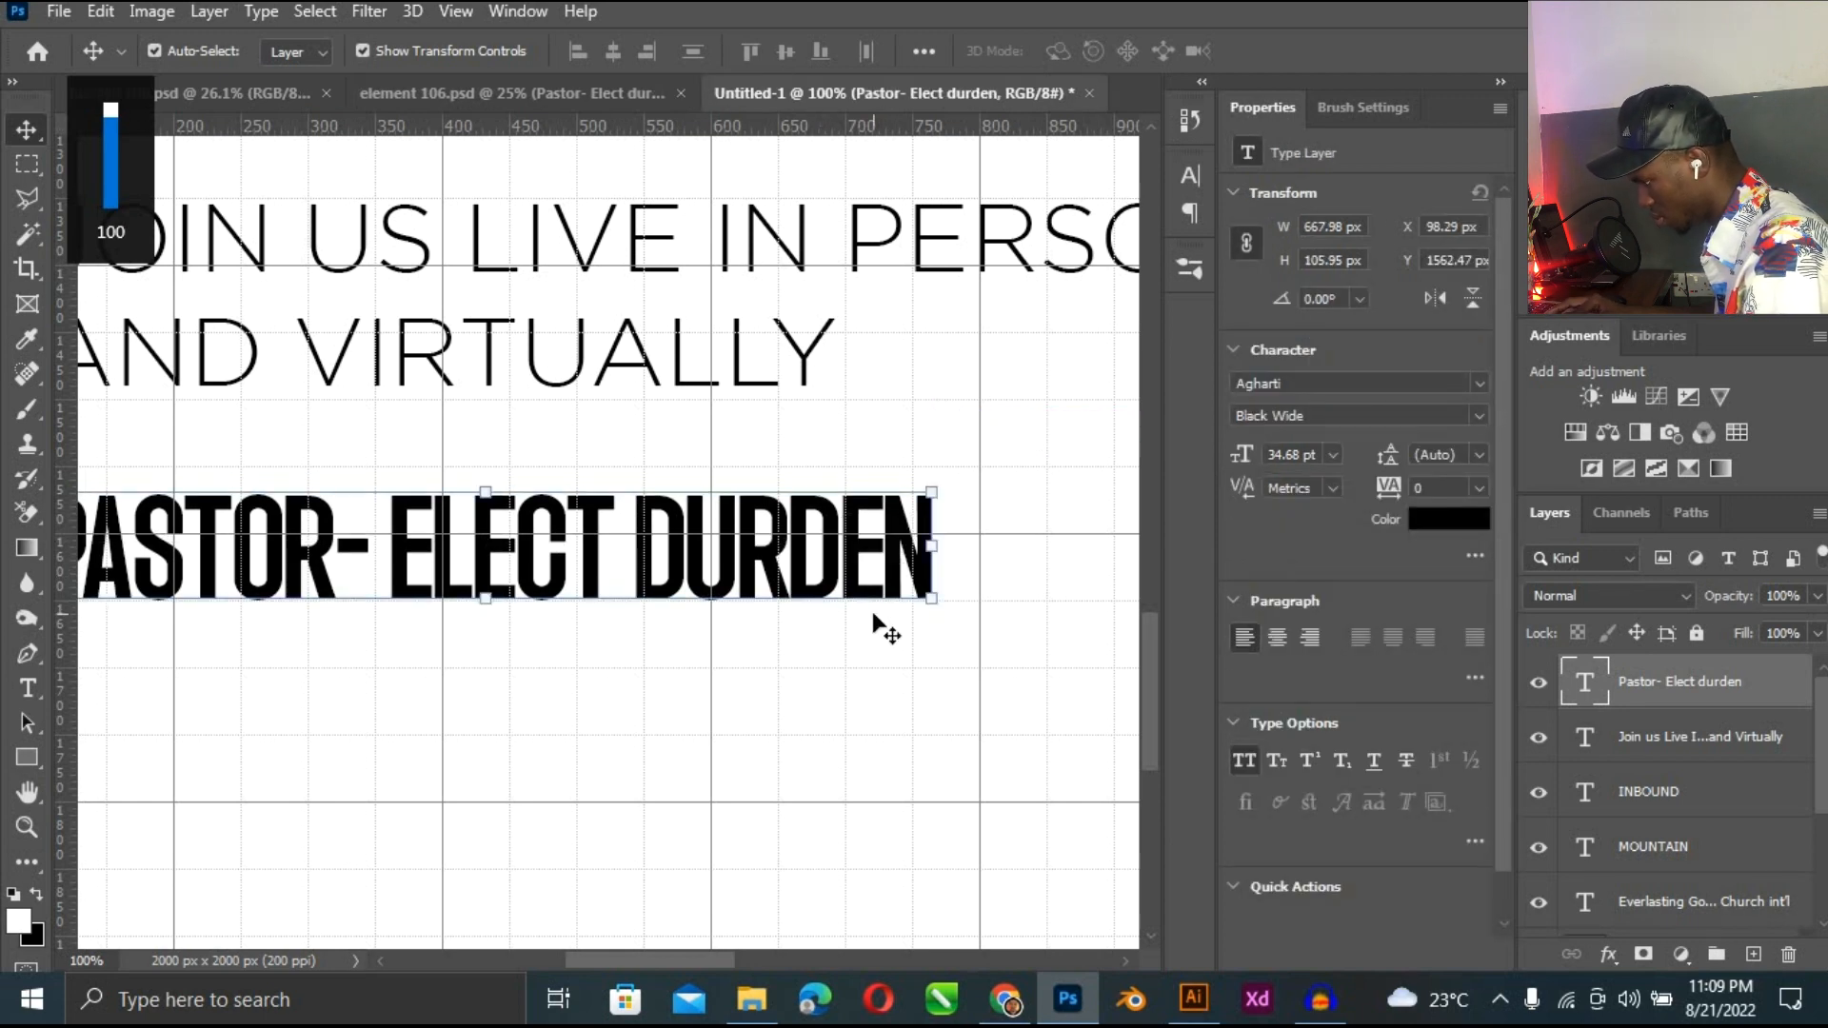
# Copy the church address text from element 106.psd into the flyer and place it below the pastor-elect line on the left margin guide.
pyautogui.hotkey('ctrl', '0')
pyautogui.click(427, 854)
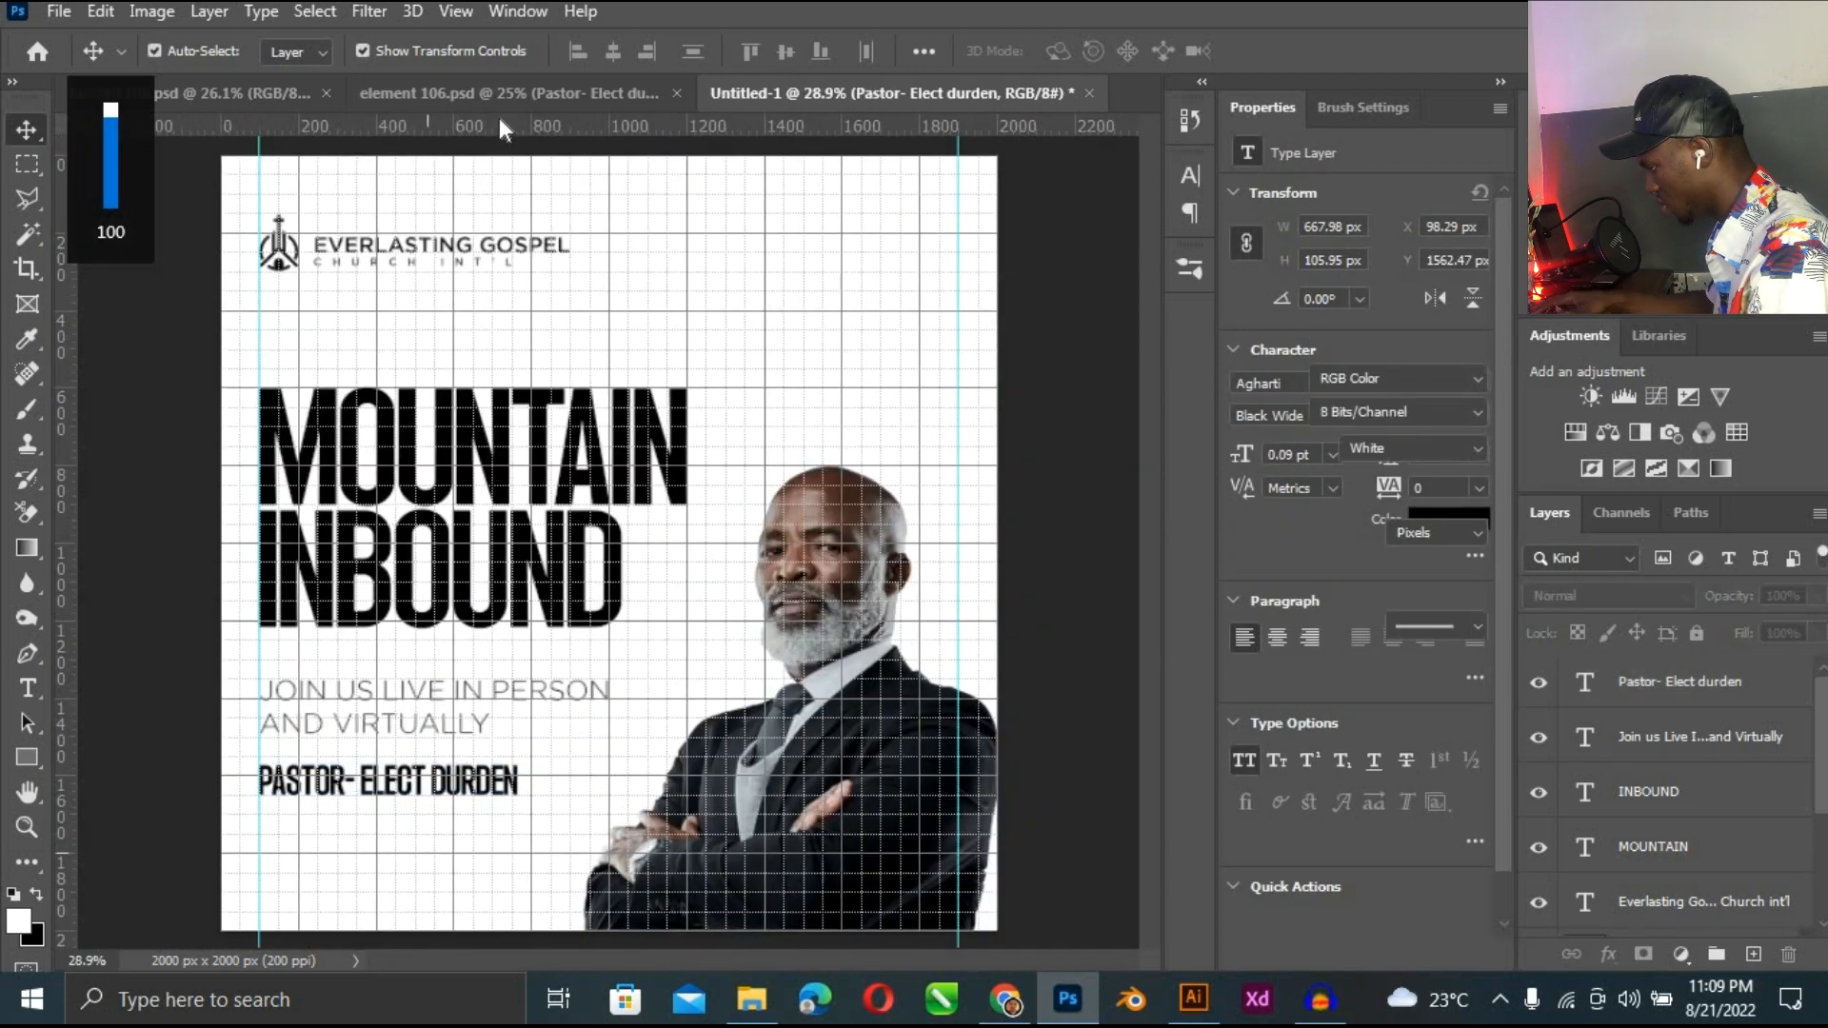
pyautogui.click(508, 94)
pyautogui.moveTo(685, 831); pyautogui.dragTo(449, 843)
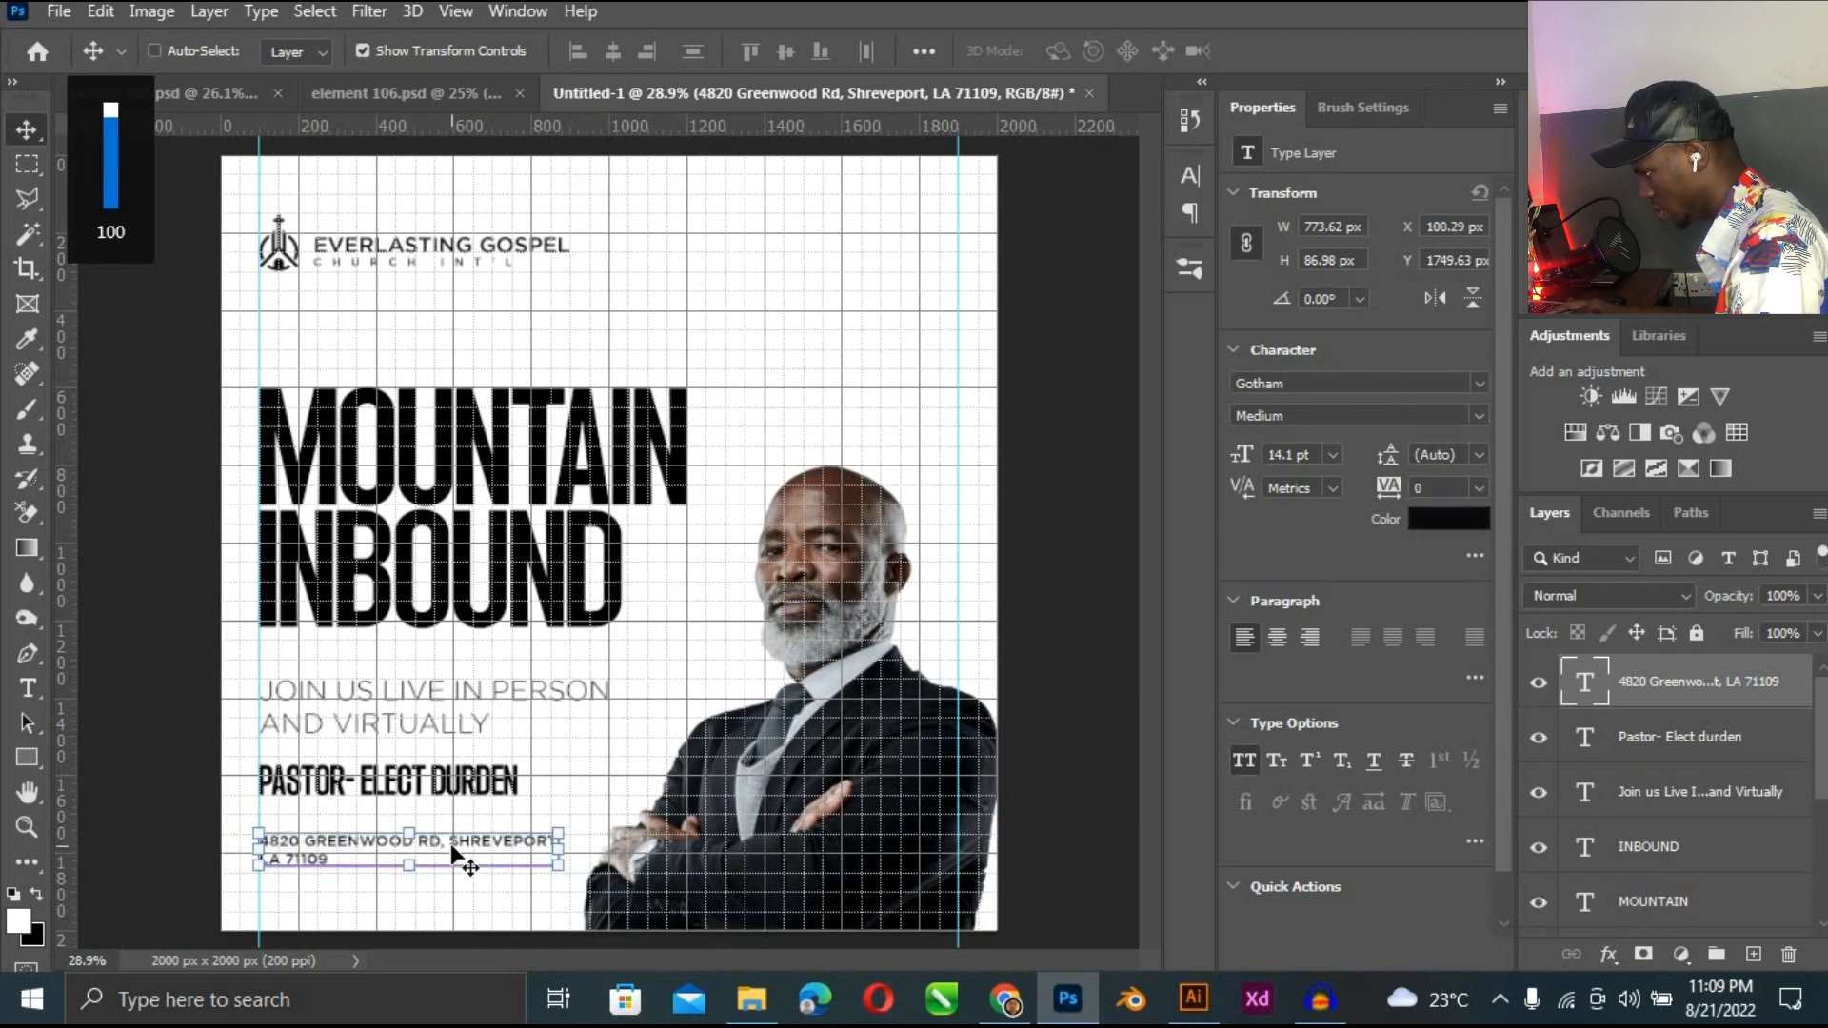
# Change the address text's Gotham font style to Book.
pyautogui.hotkey('ctrl', '+')
pyautogui.scroll(-5, 1152, 619)
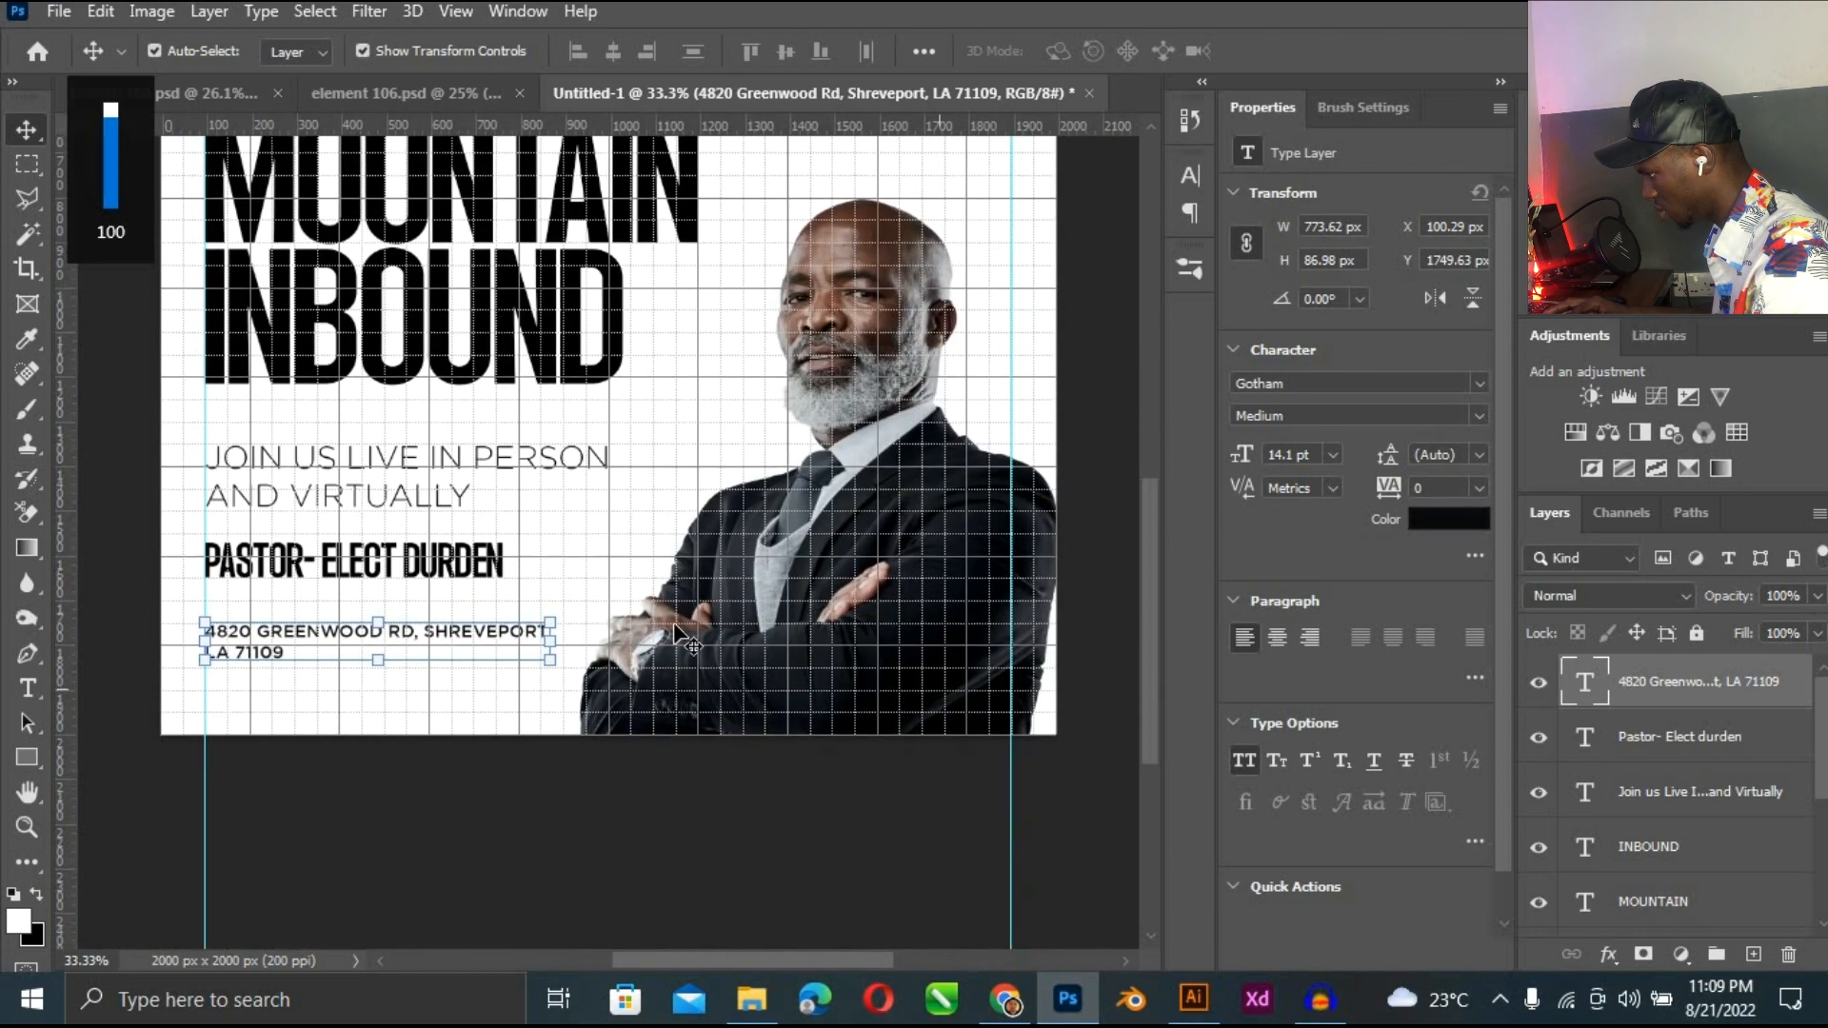
pyautogui.hotkey('ctrl', '+')
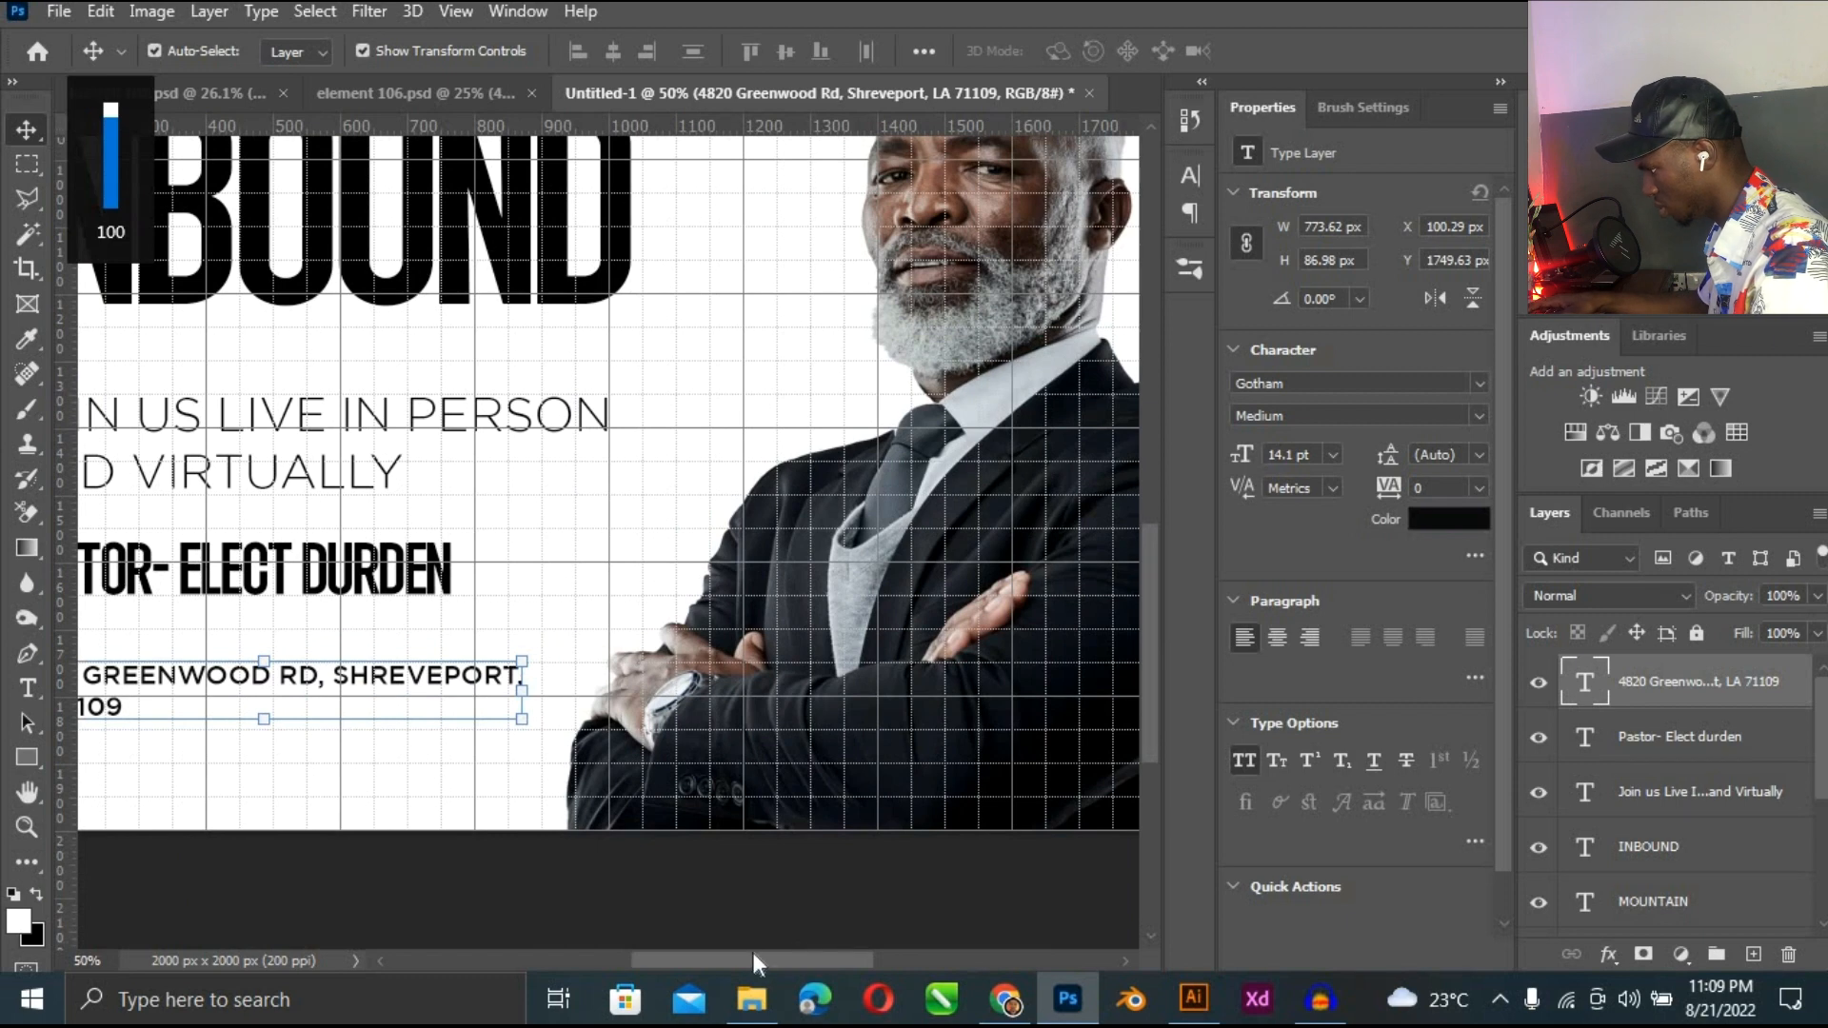
pyautogui.moveTo(753, 961); pyautogui.dragTo(687, 960)
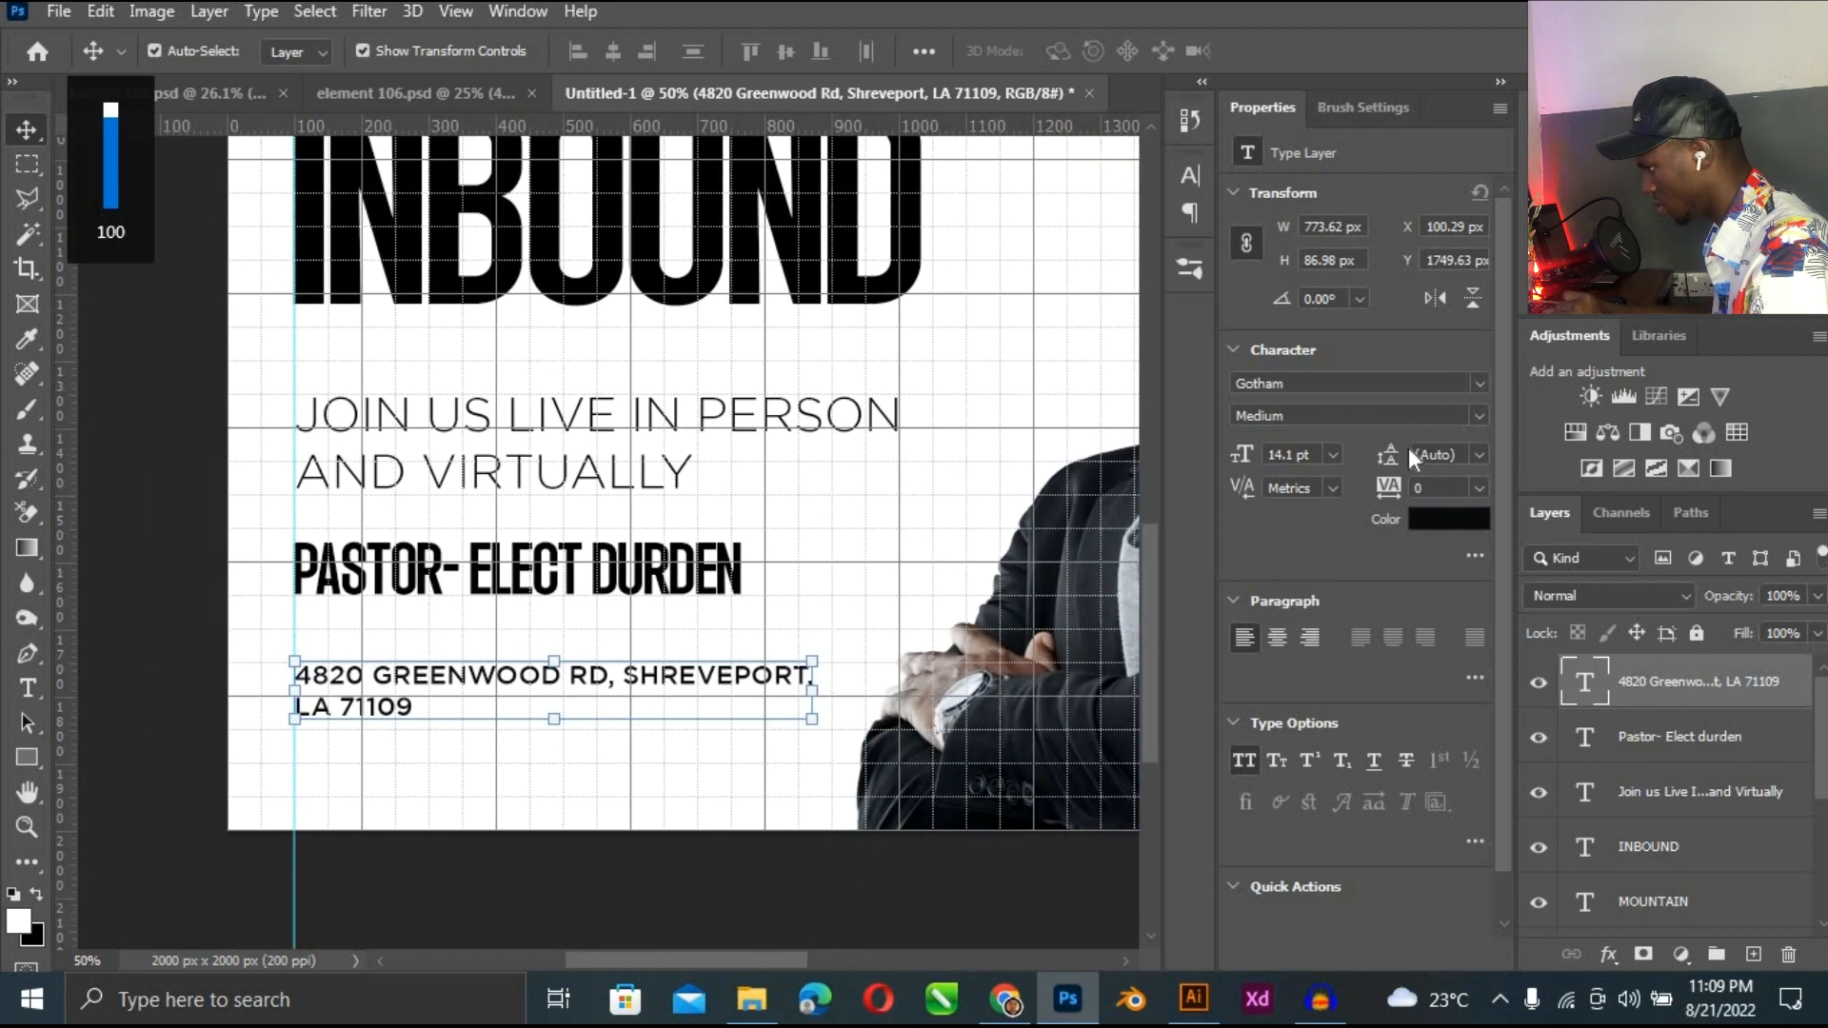
pyautogui.click(1474, 418)
pyautogui.click(1266, 485)
pyautogui.click(681, 874)
pyautogui.click(569, 705)
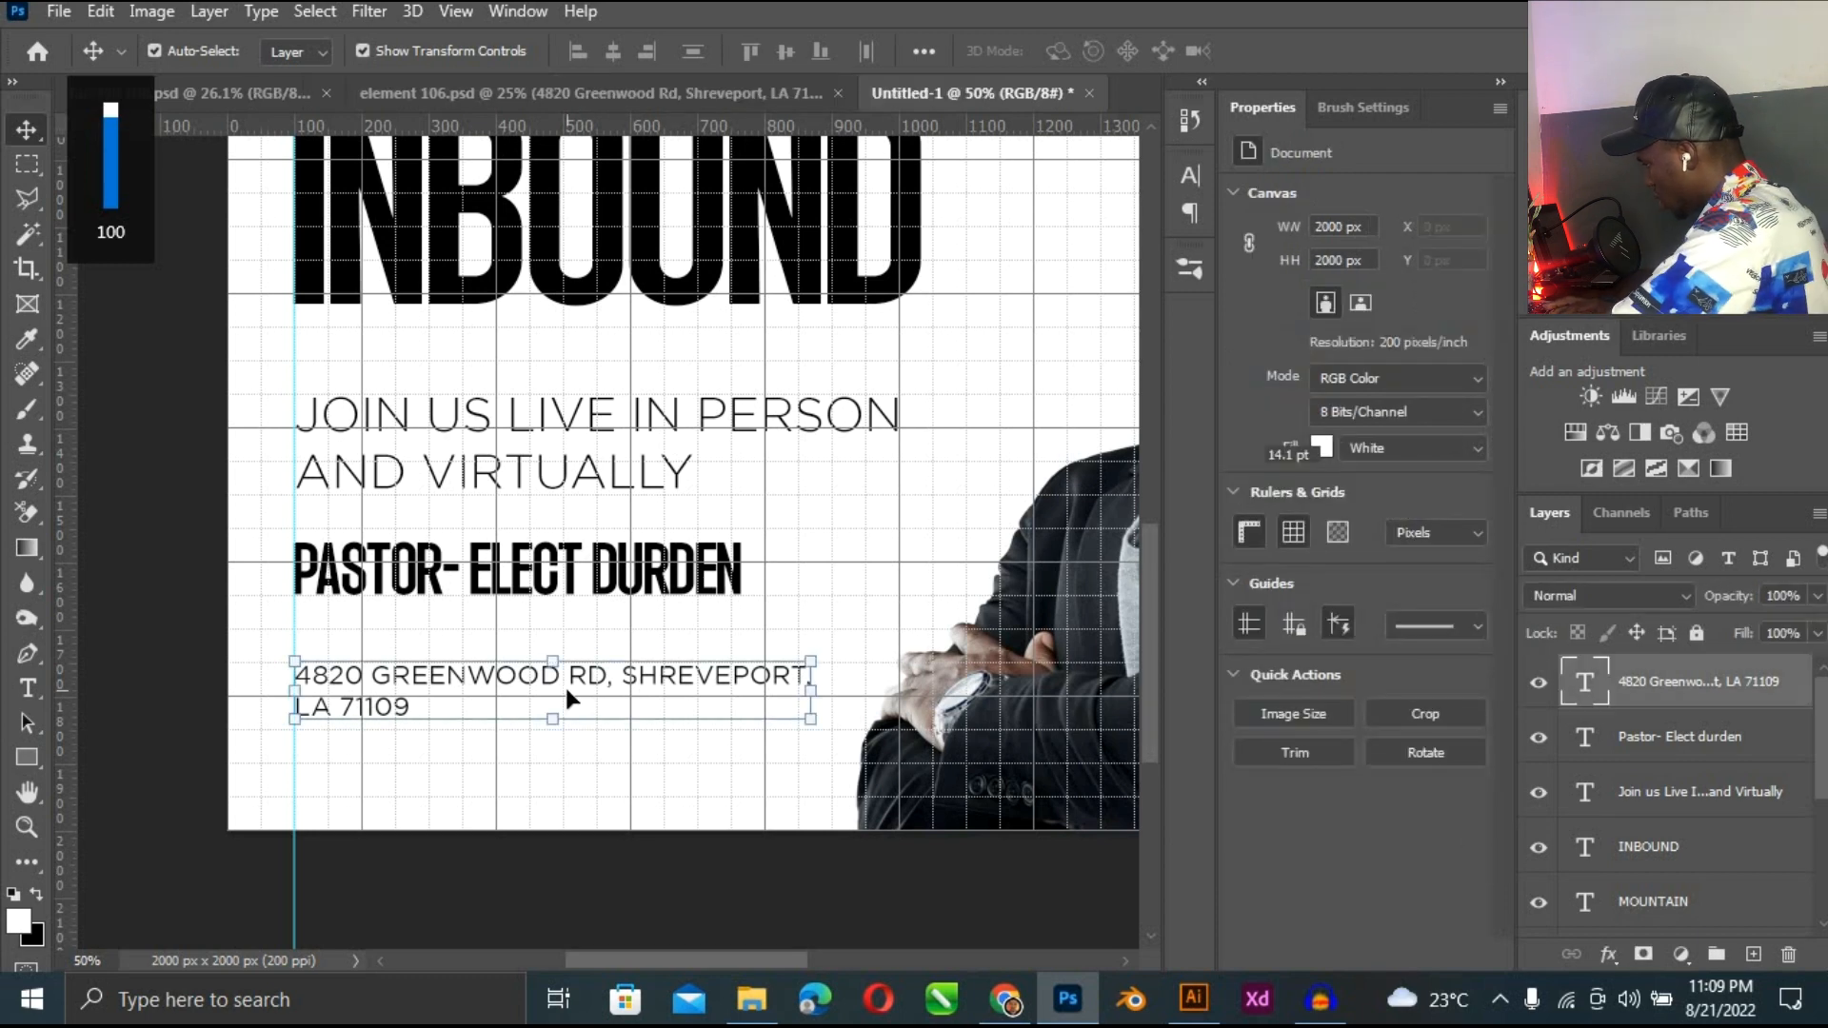
pyautogui.hotkey('ctrl', '+')
pyautogui.hotkey('ctrl', '-')
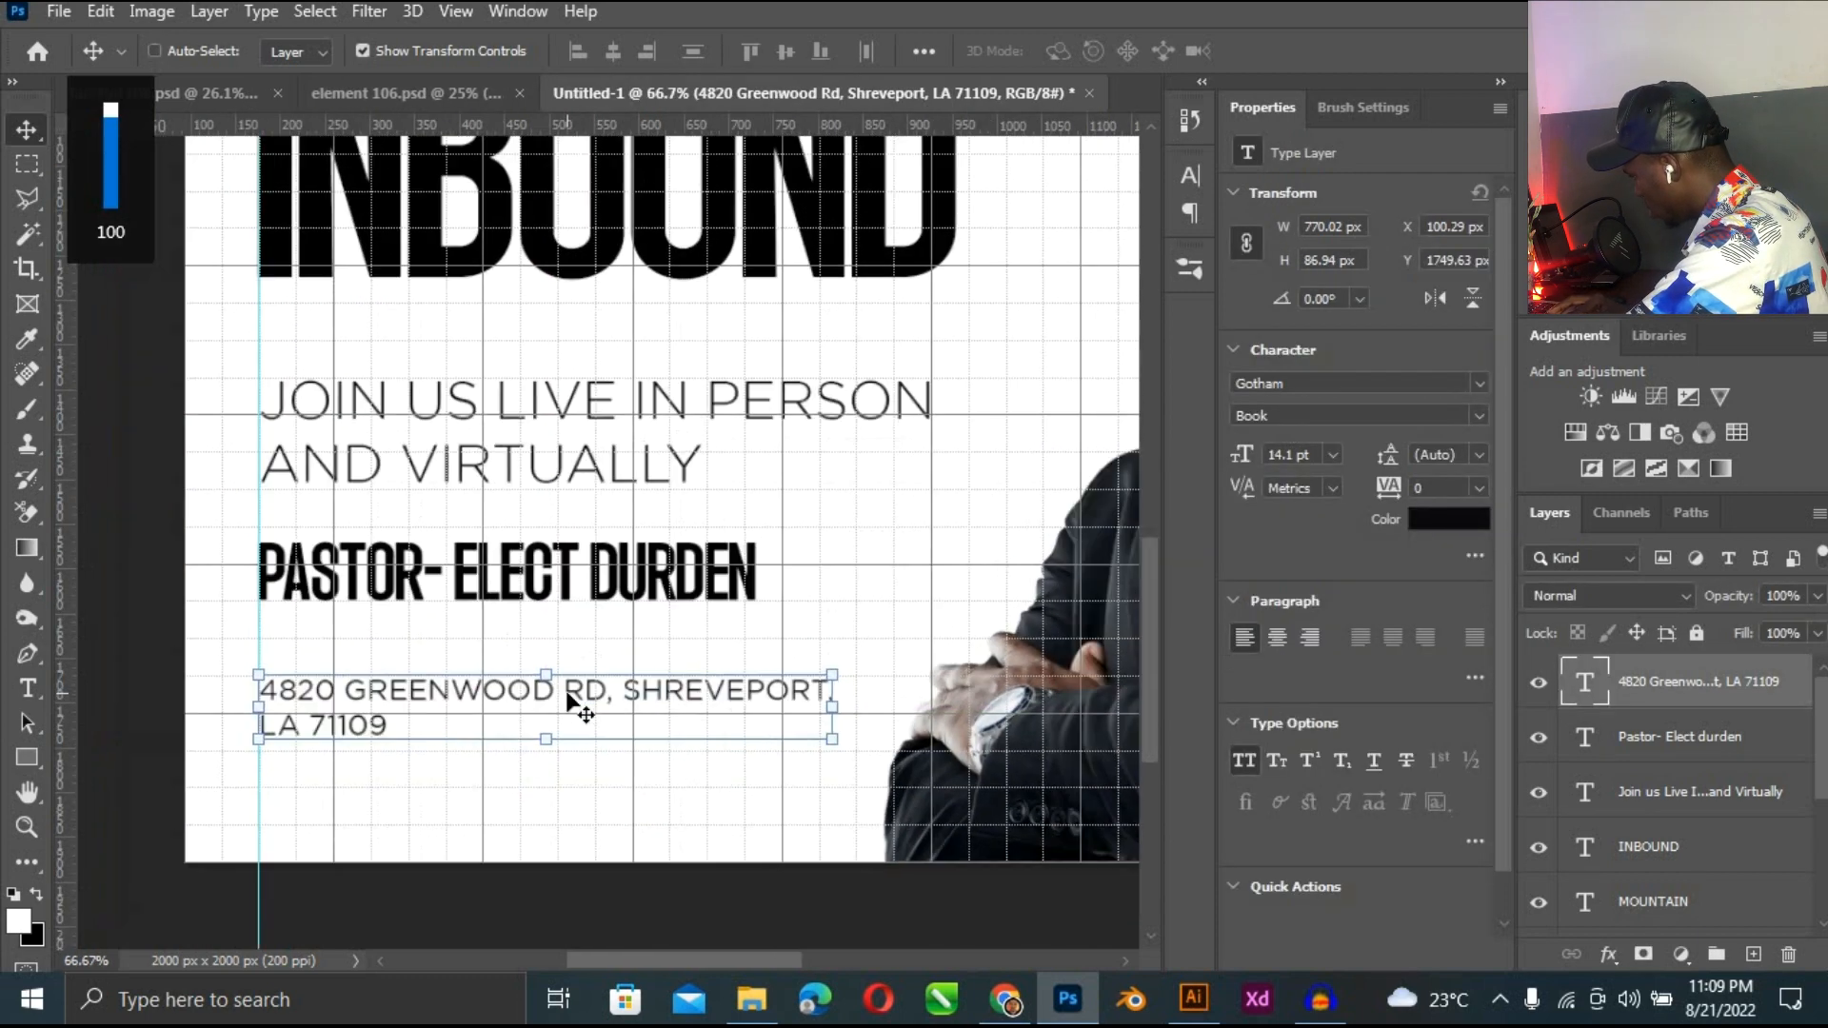
# Change the JOIN US LIVE IN PERSON AND VIRTUALLY text's font to Abtechia, trying Gotham Black along the way.
pyautogui.click(649, 515)
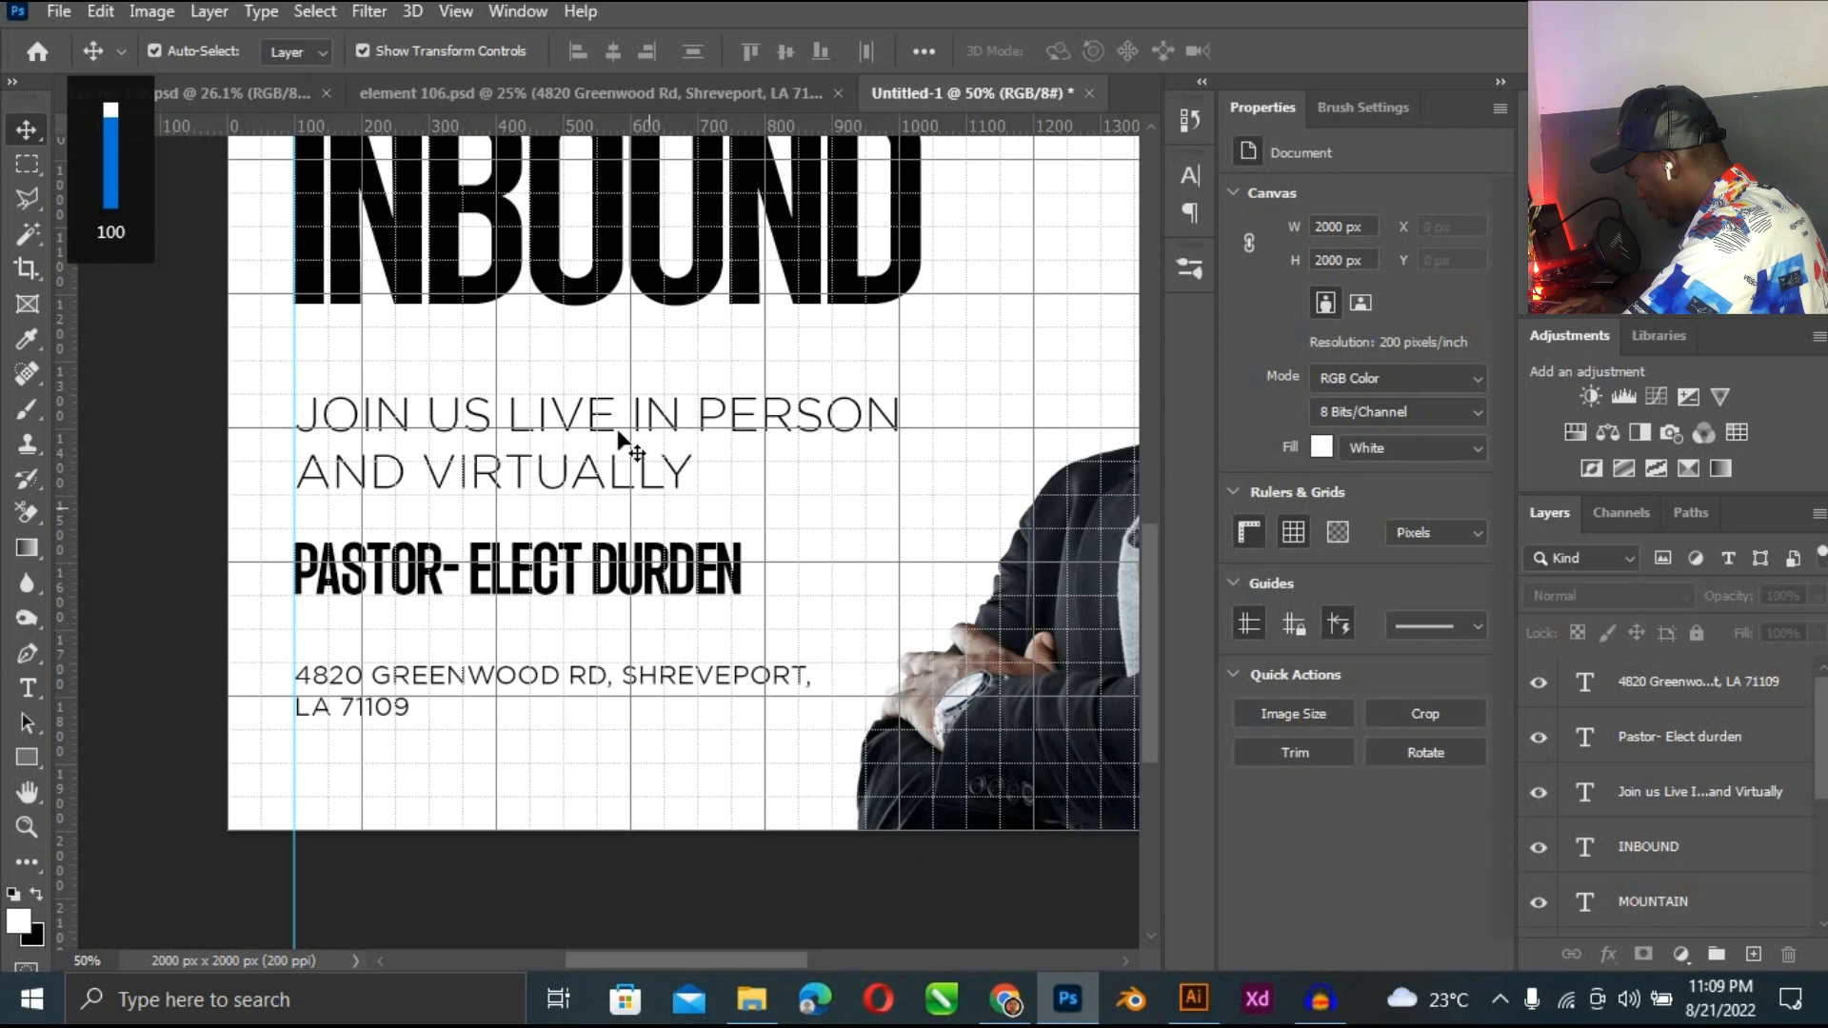
pyautogui.click(619, 440)
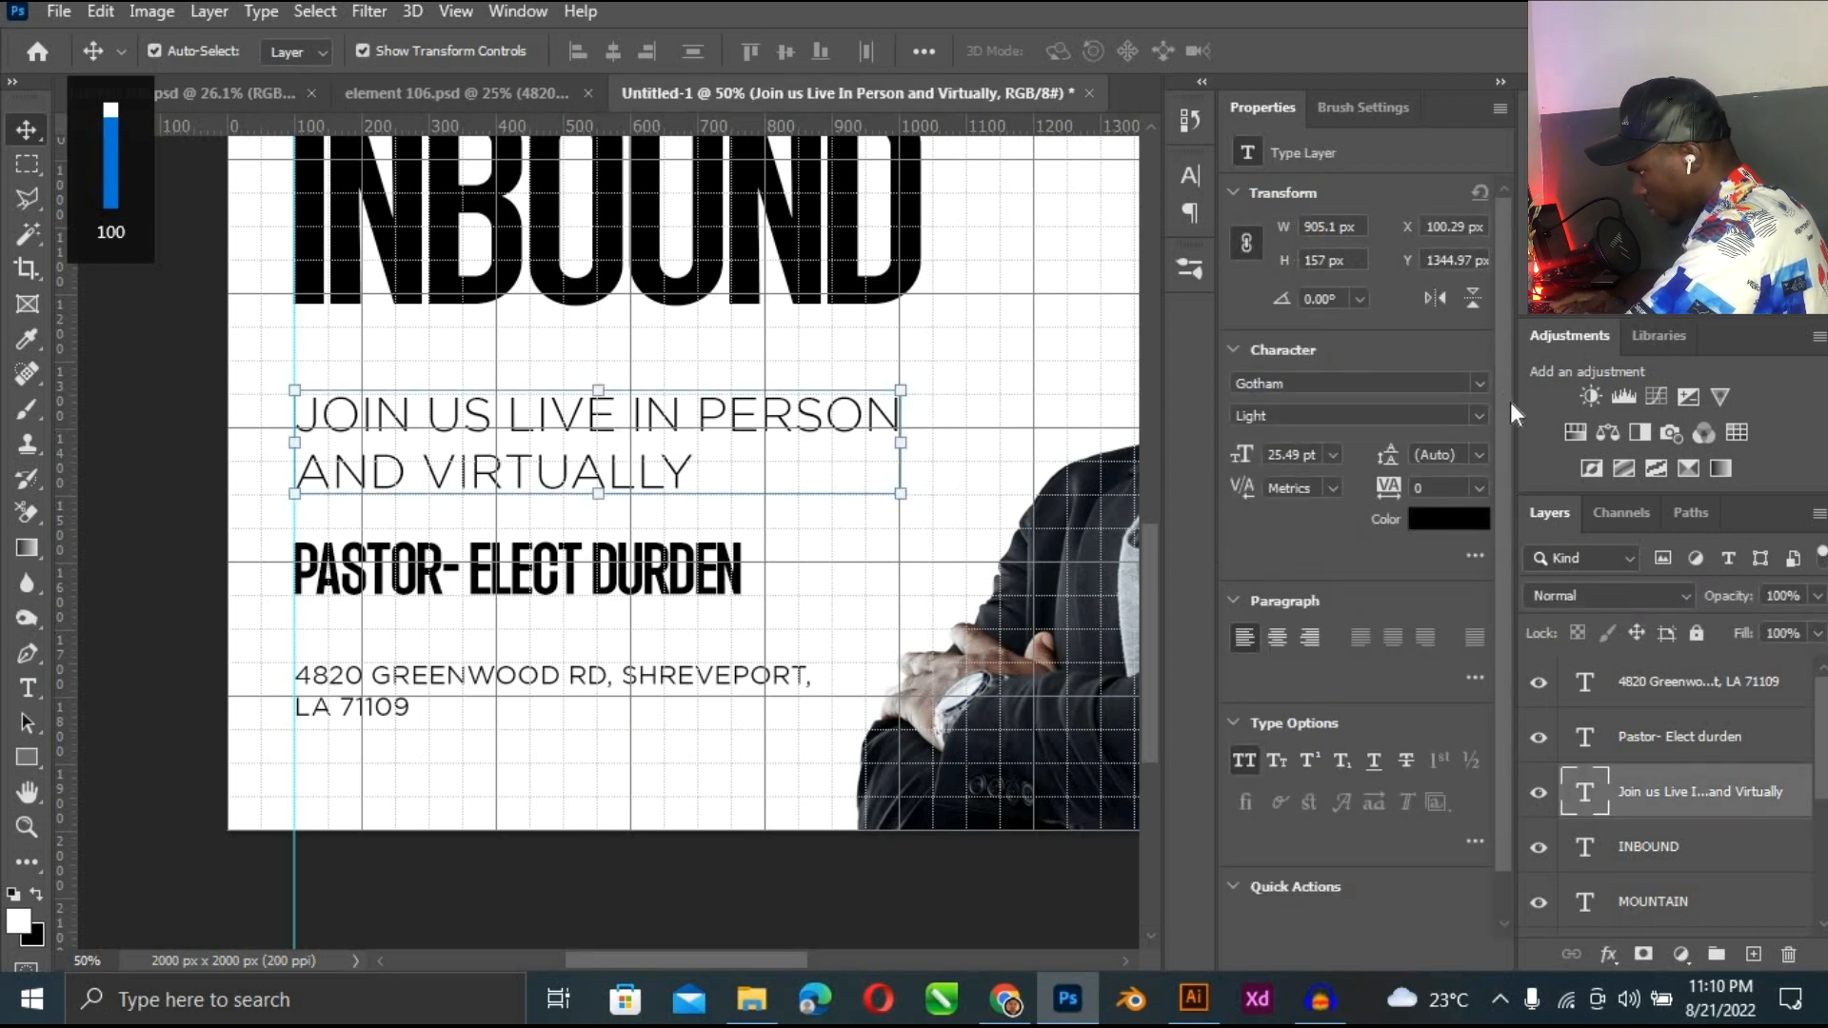
pyautogui.click(1481, 383)
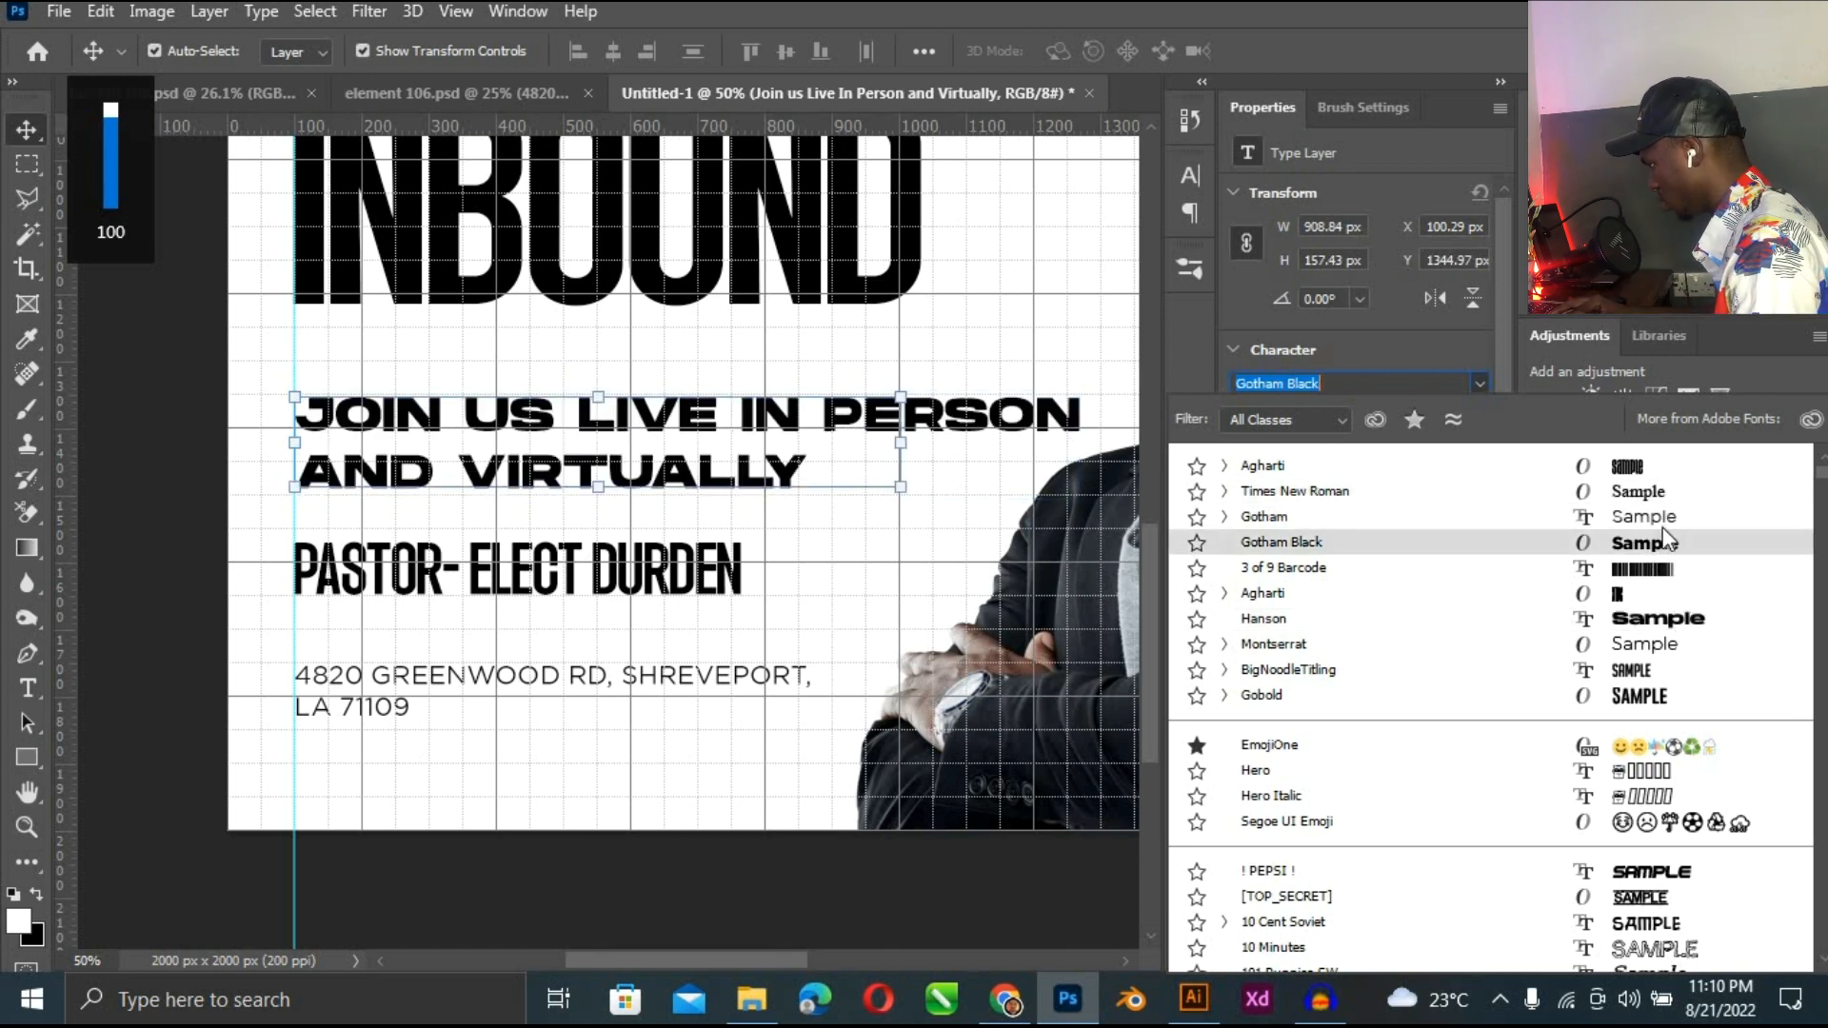
pyautogui.click(679, 850)
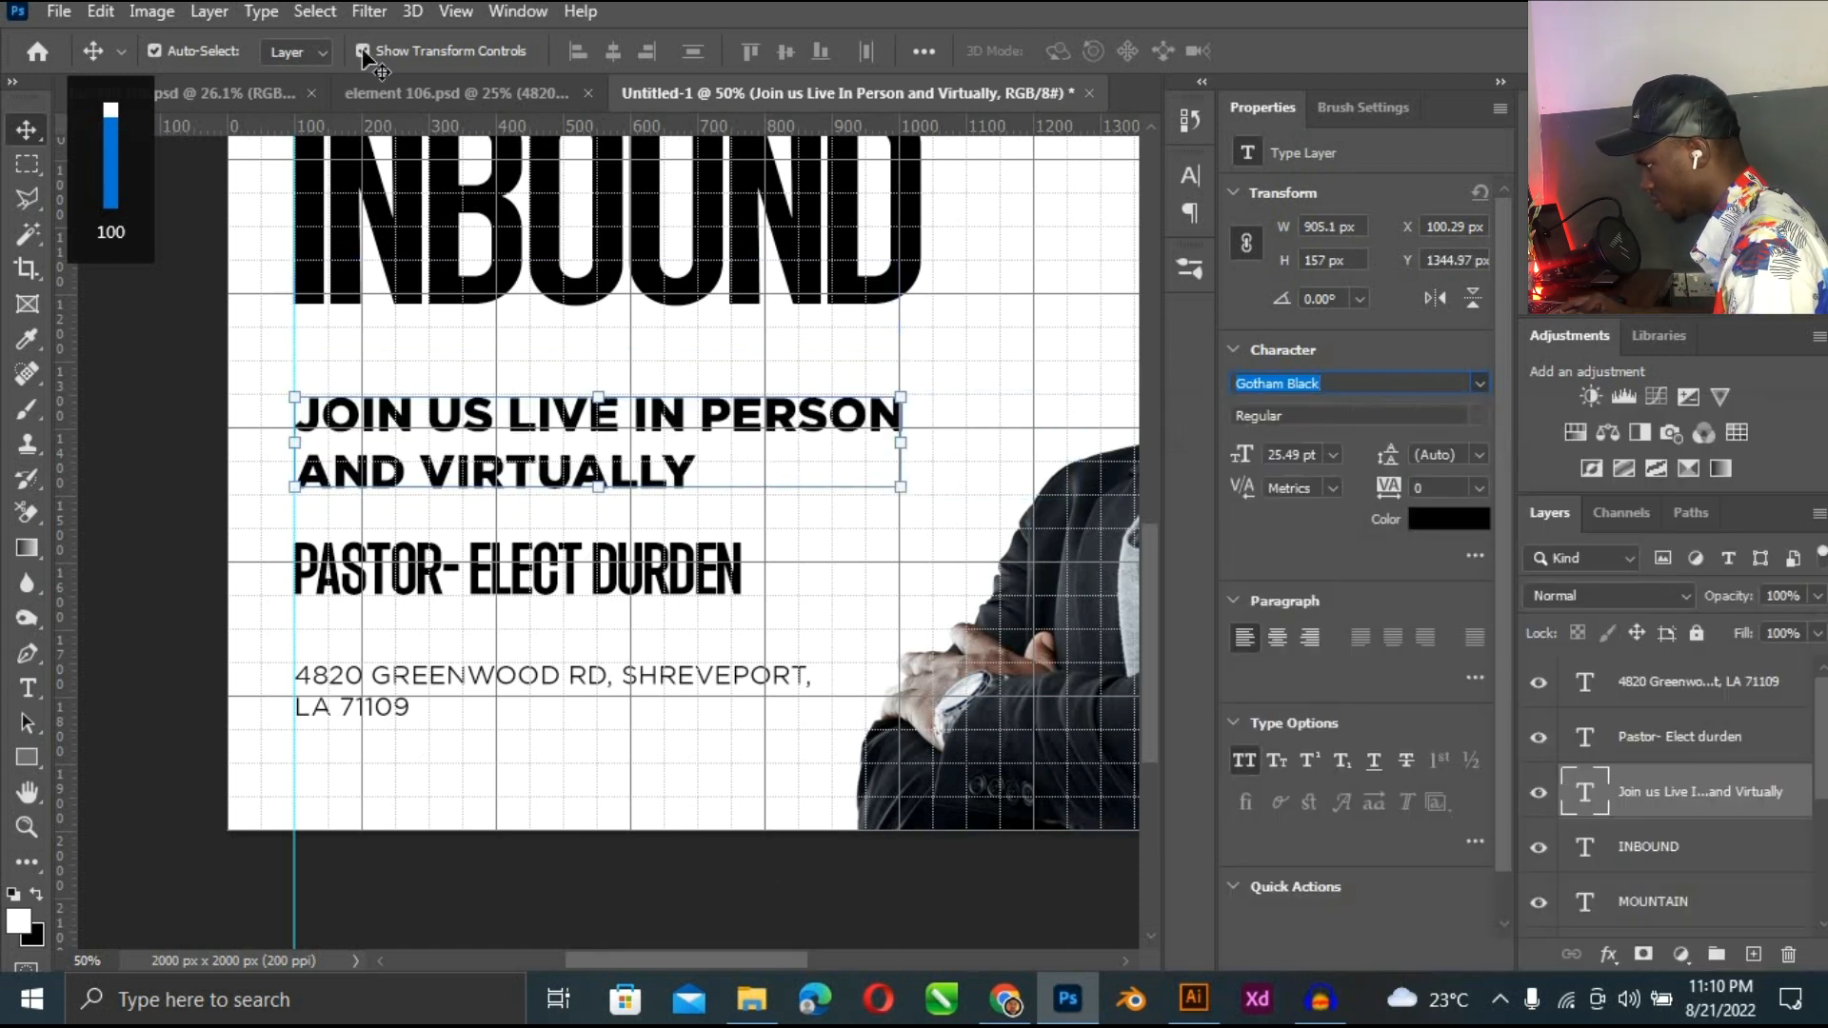
pyautogui.scroll(1, 356, 87)
pyautogui.scroll(2, 465, 511)
pyautogui.hscroll(2, 464, 510)
pyautogui.click(470, 522)
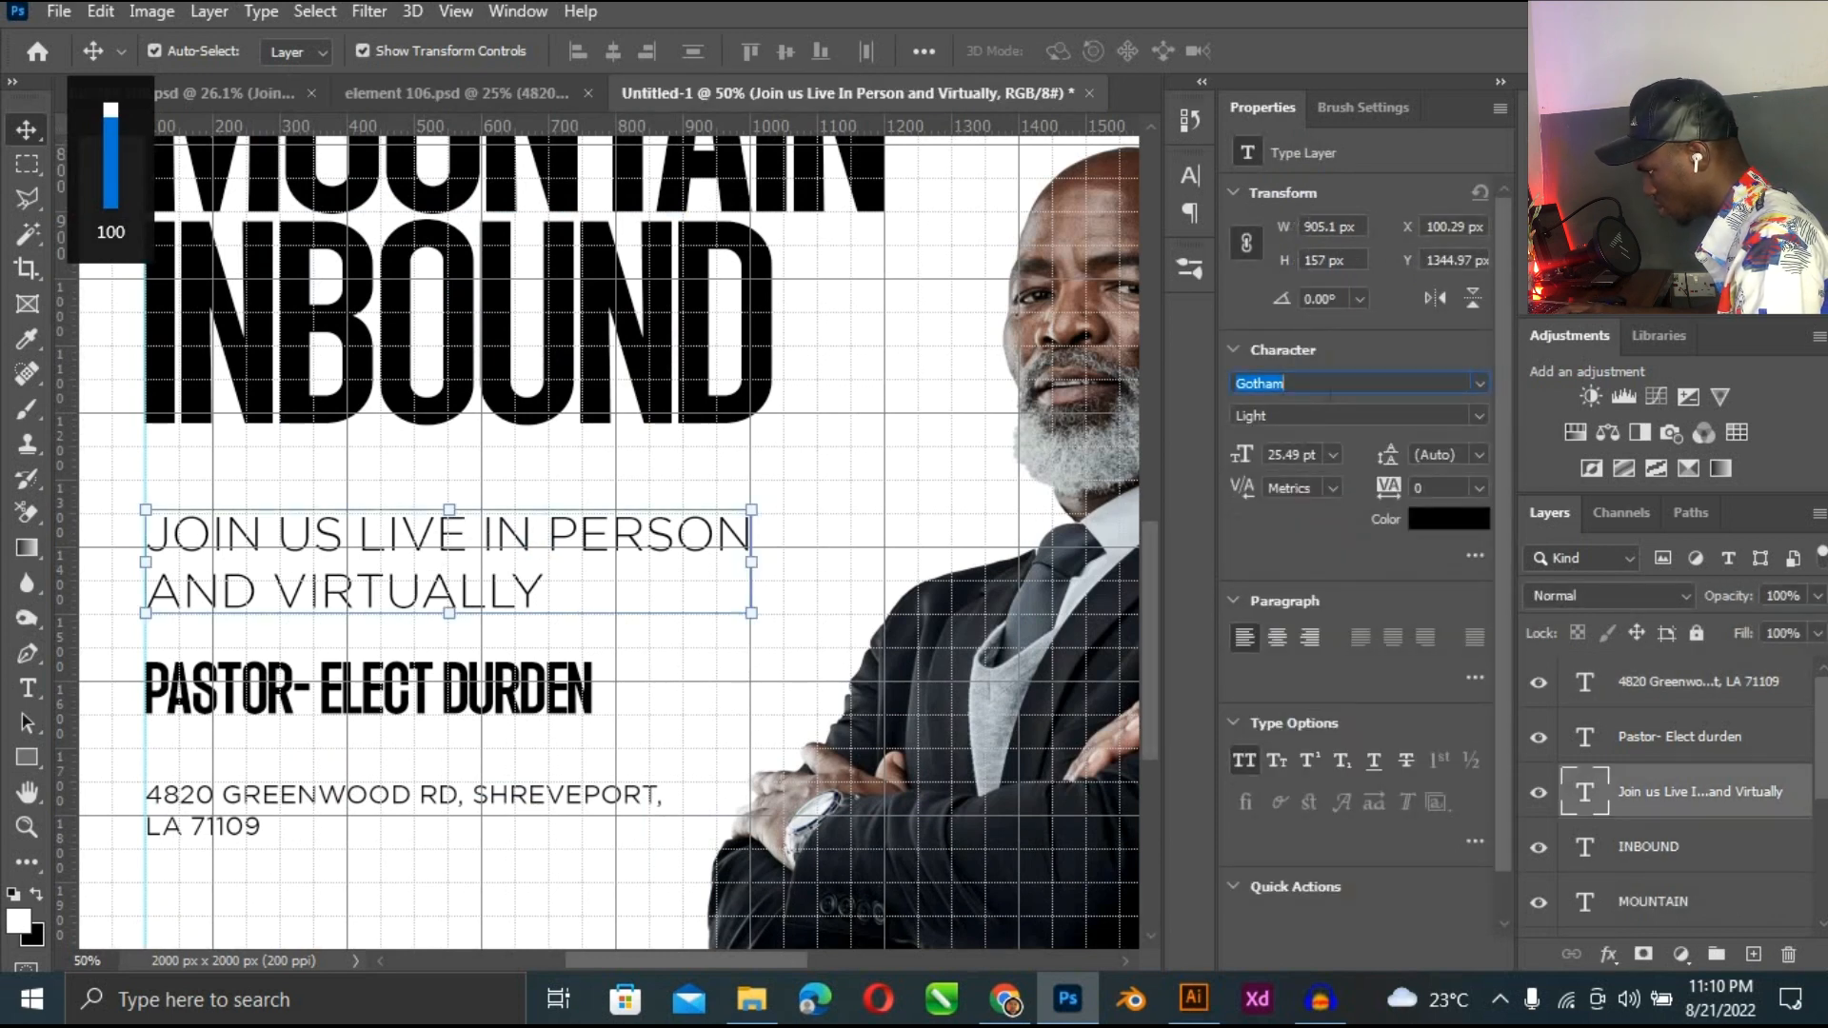
pyautogui.write('Abtechia')
pyautogui.press('Return')
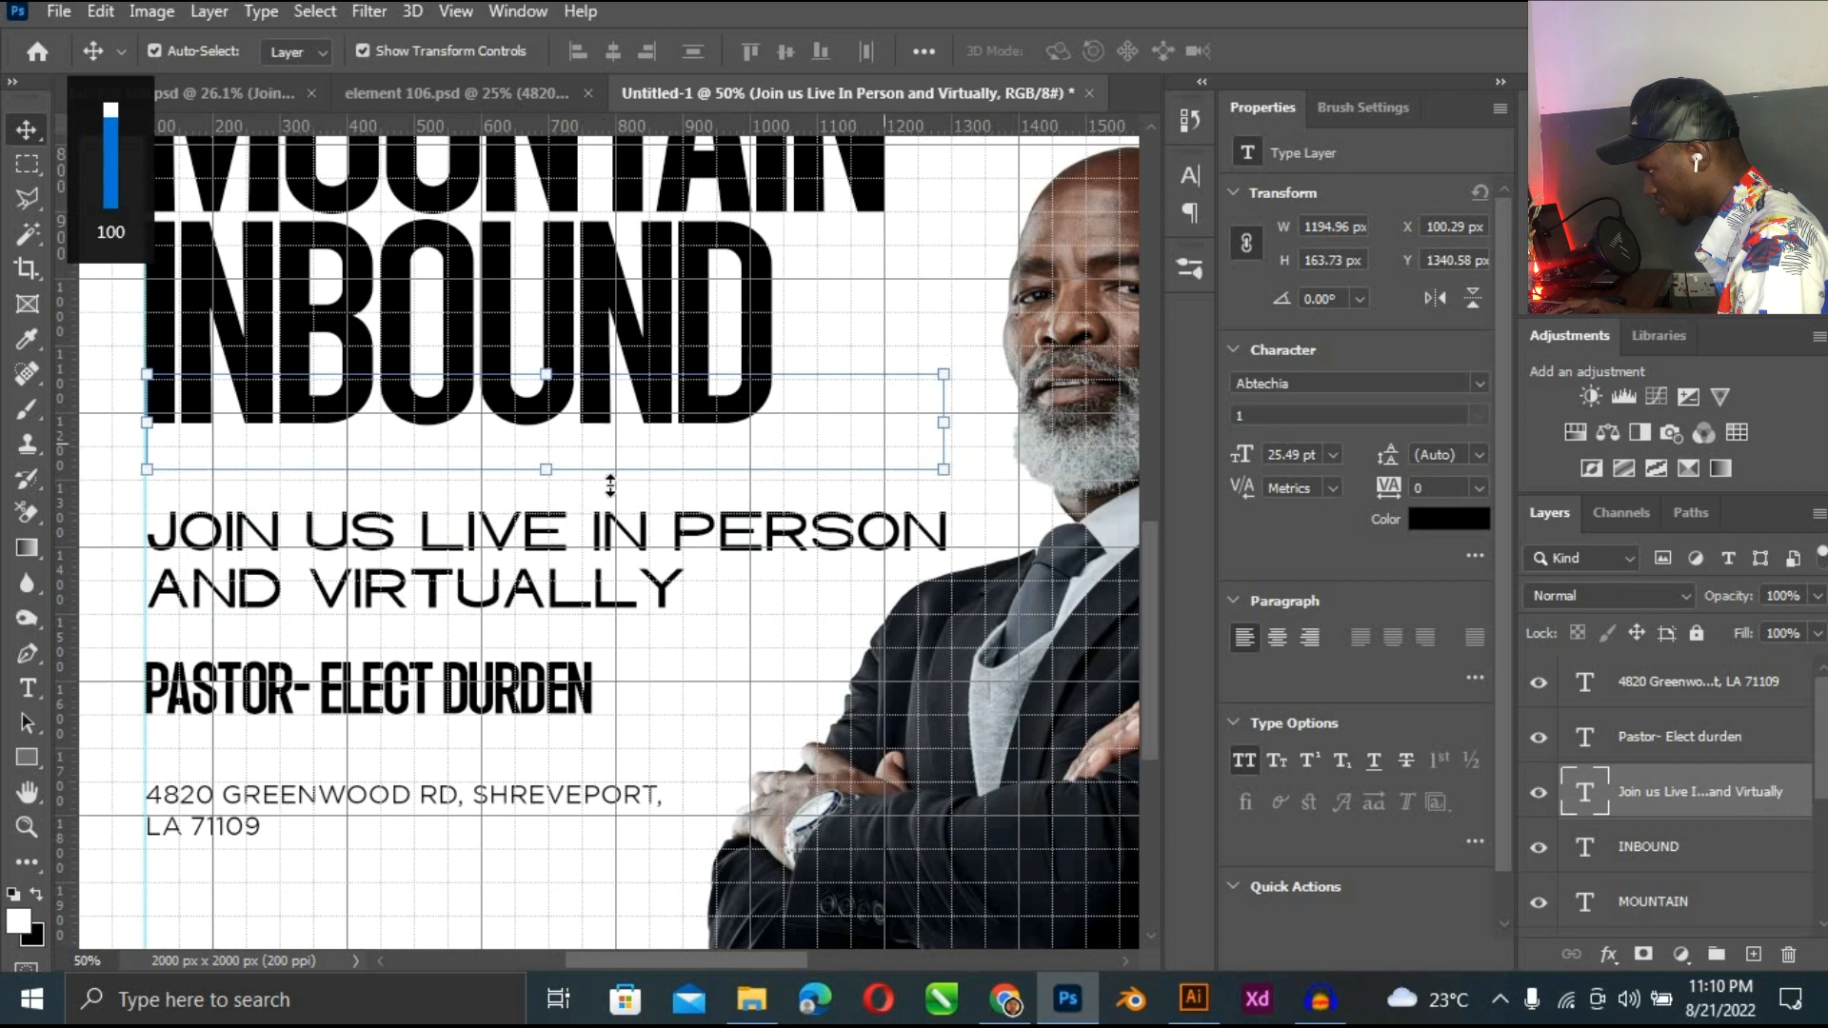
# Move the JOIN US text up 5 px to Y 1335.58 px and scale it down to about 1102 by 151 px, matching MOUNTAIN's width.
pyautogui.click(699, 647)
pyautogui.moveTo(666, 592); pyautogui.dragTo(669, 589)
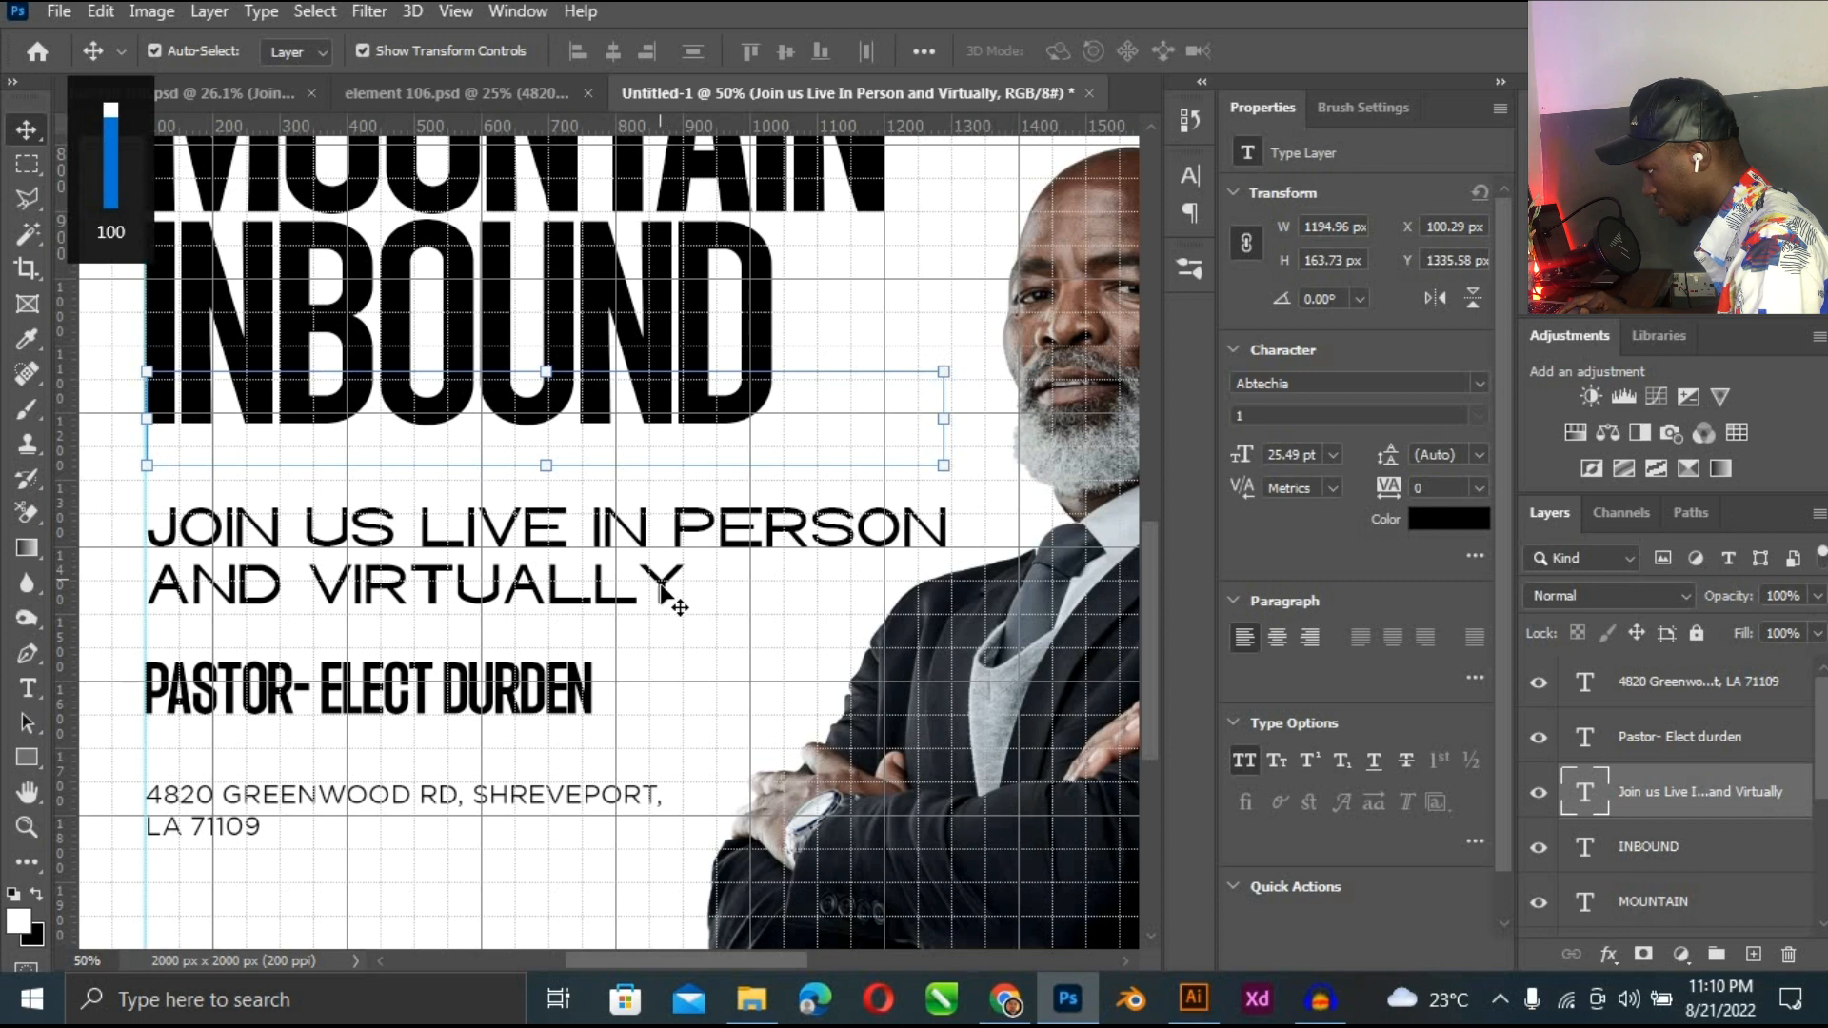
pyautogui.hotkey('ctrl', 't')
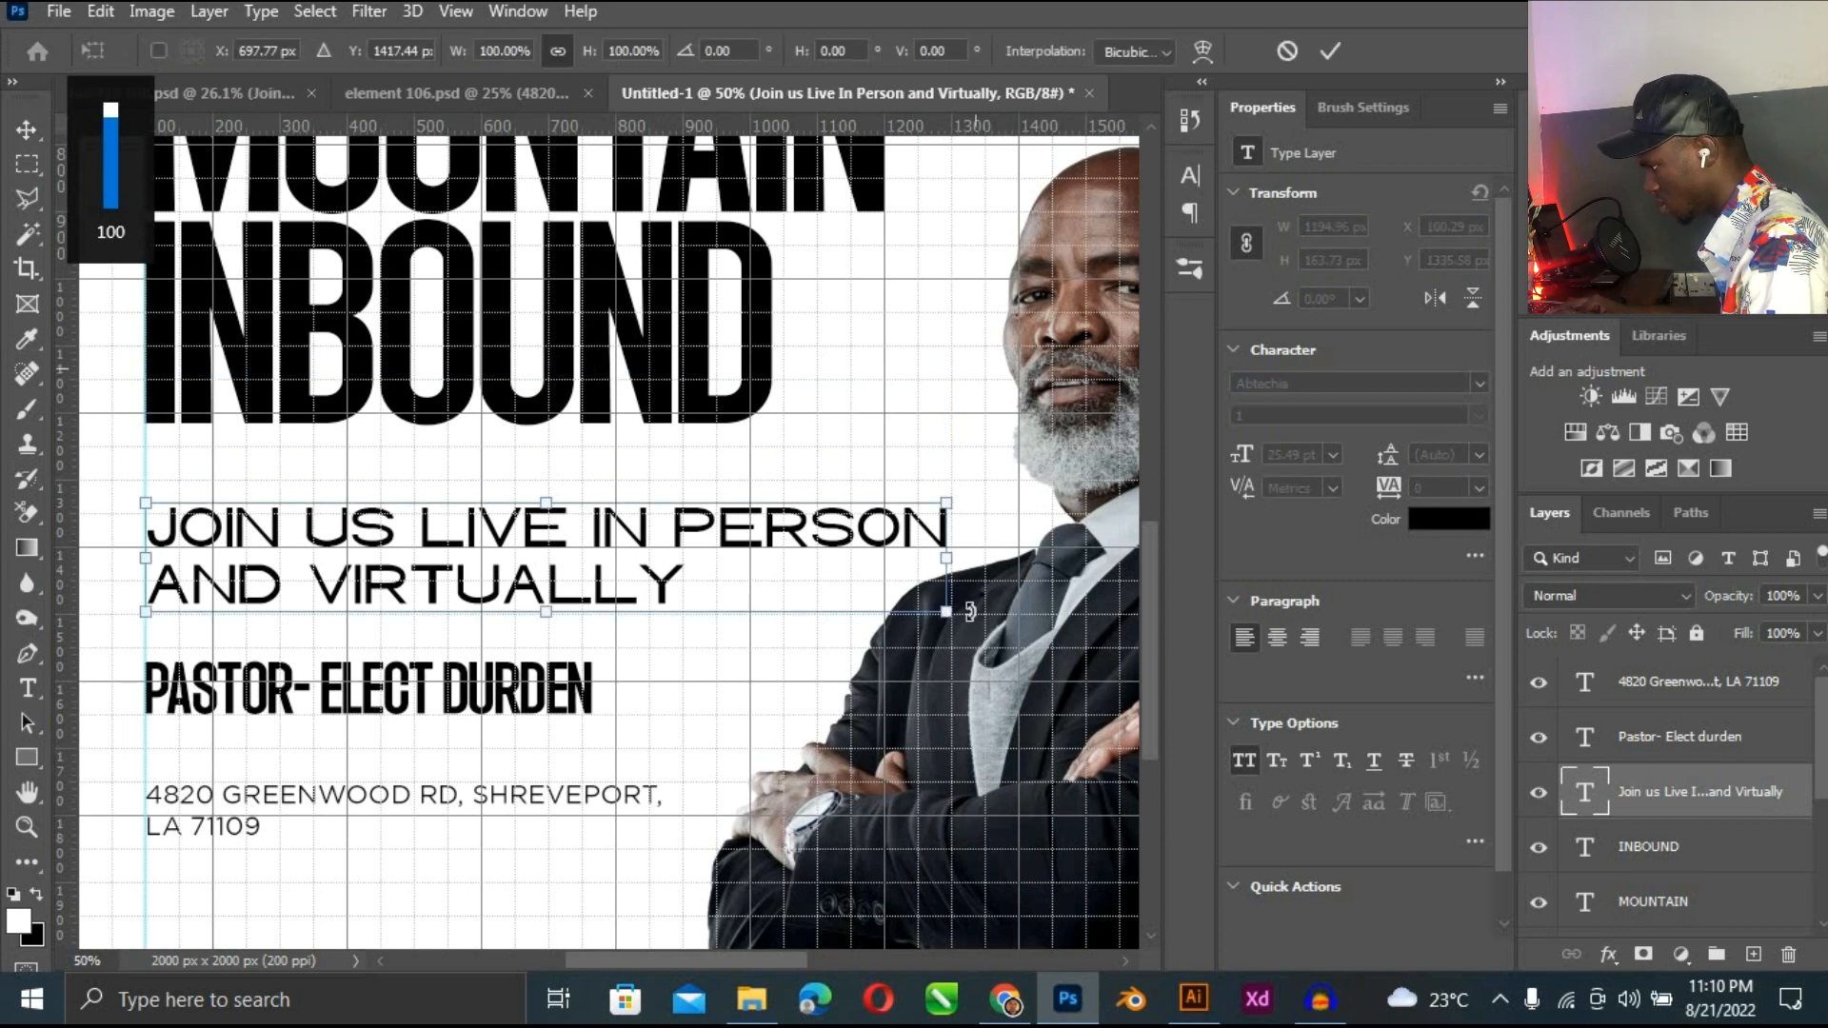
pyautogui.moveTo(838, 594); pyautogui.dragTo(890, 615)
pyautogui.press('Return')
pyautogui.hotkey('ctrl', '0')
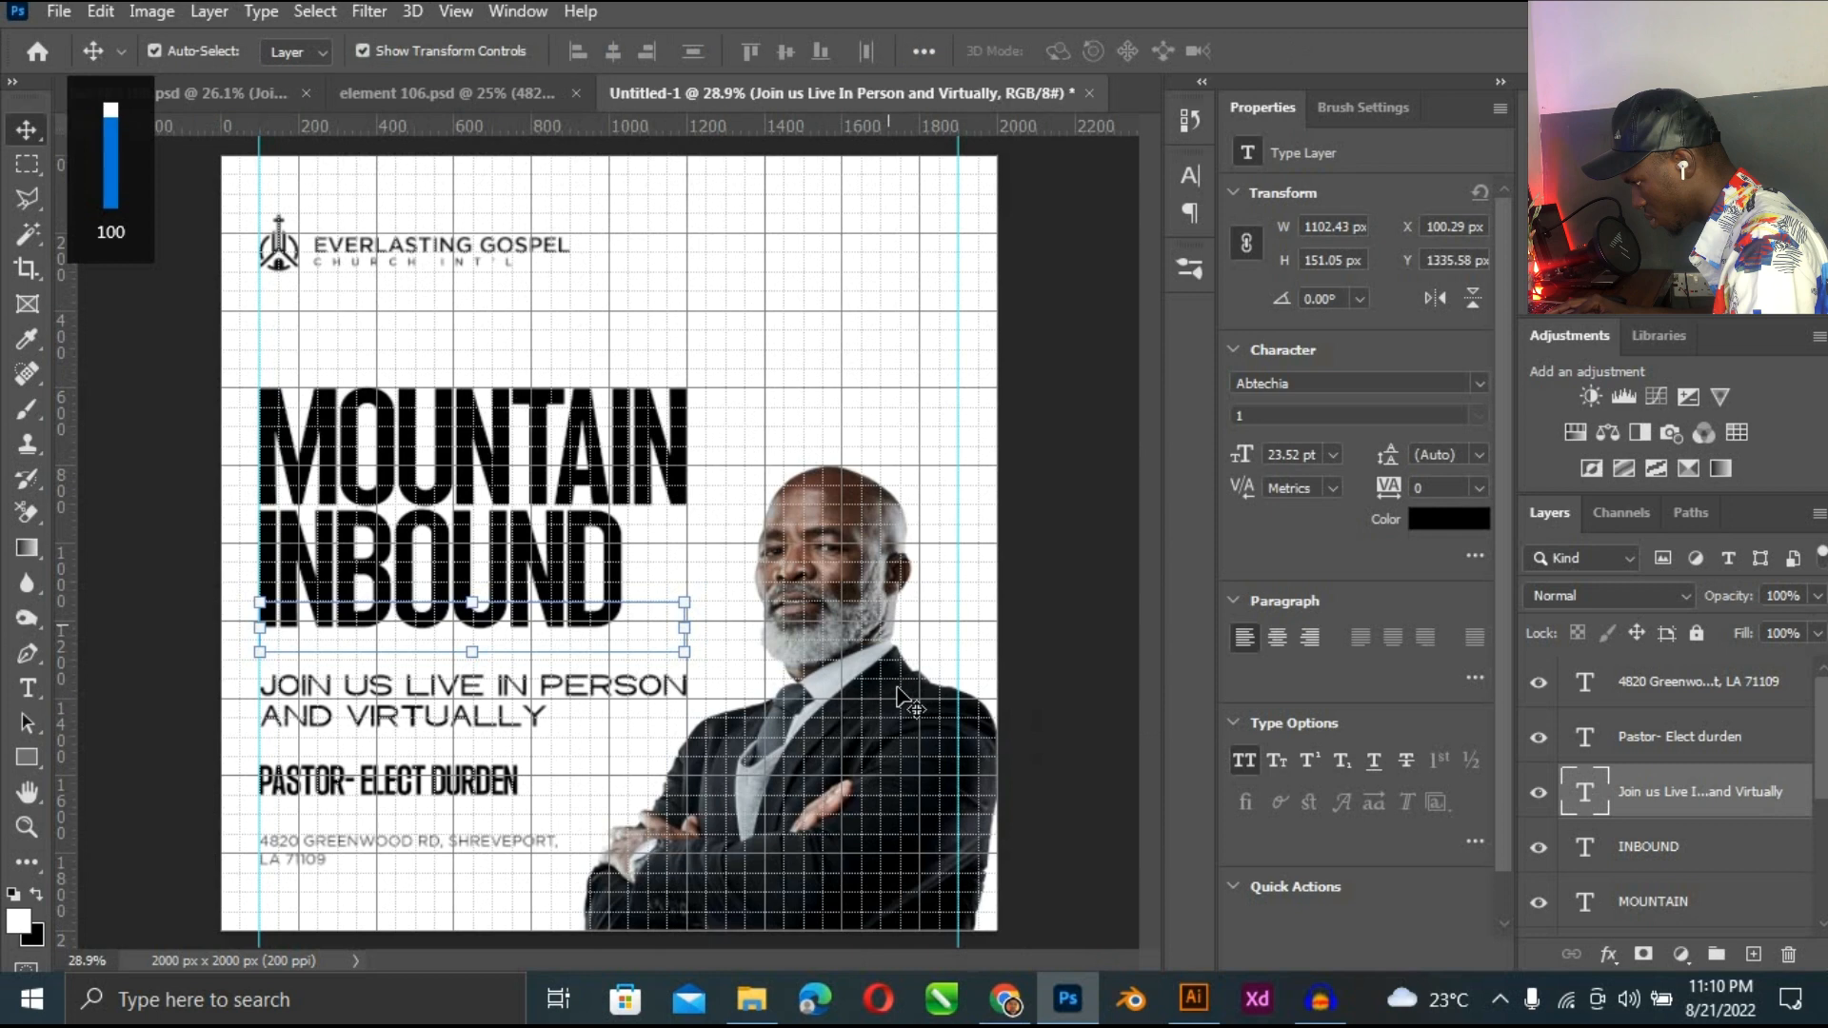
# Nudge the INBOUND title line down a few pixels beneath MOUNTAIN.
pyautogui.click(920, 701)
pyautogui.click(1095, 640)
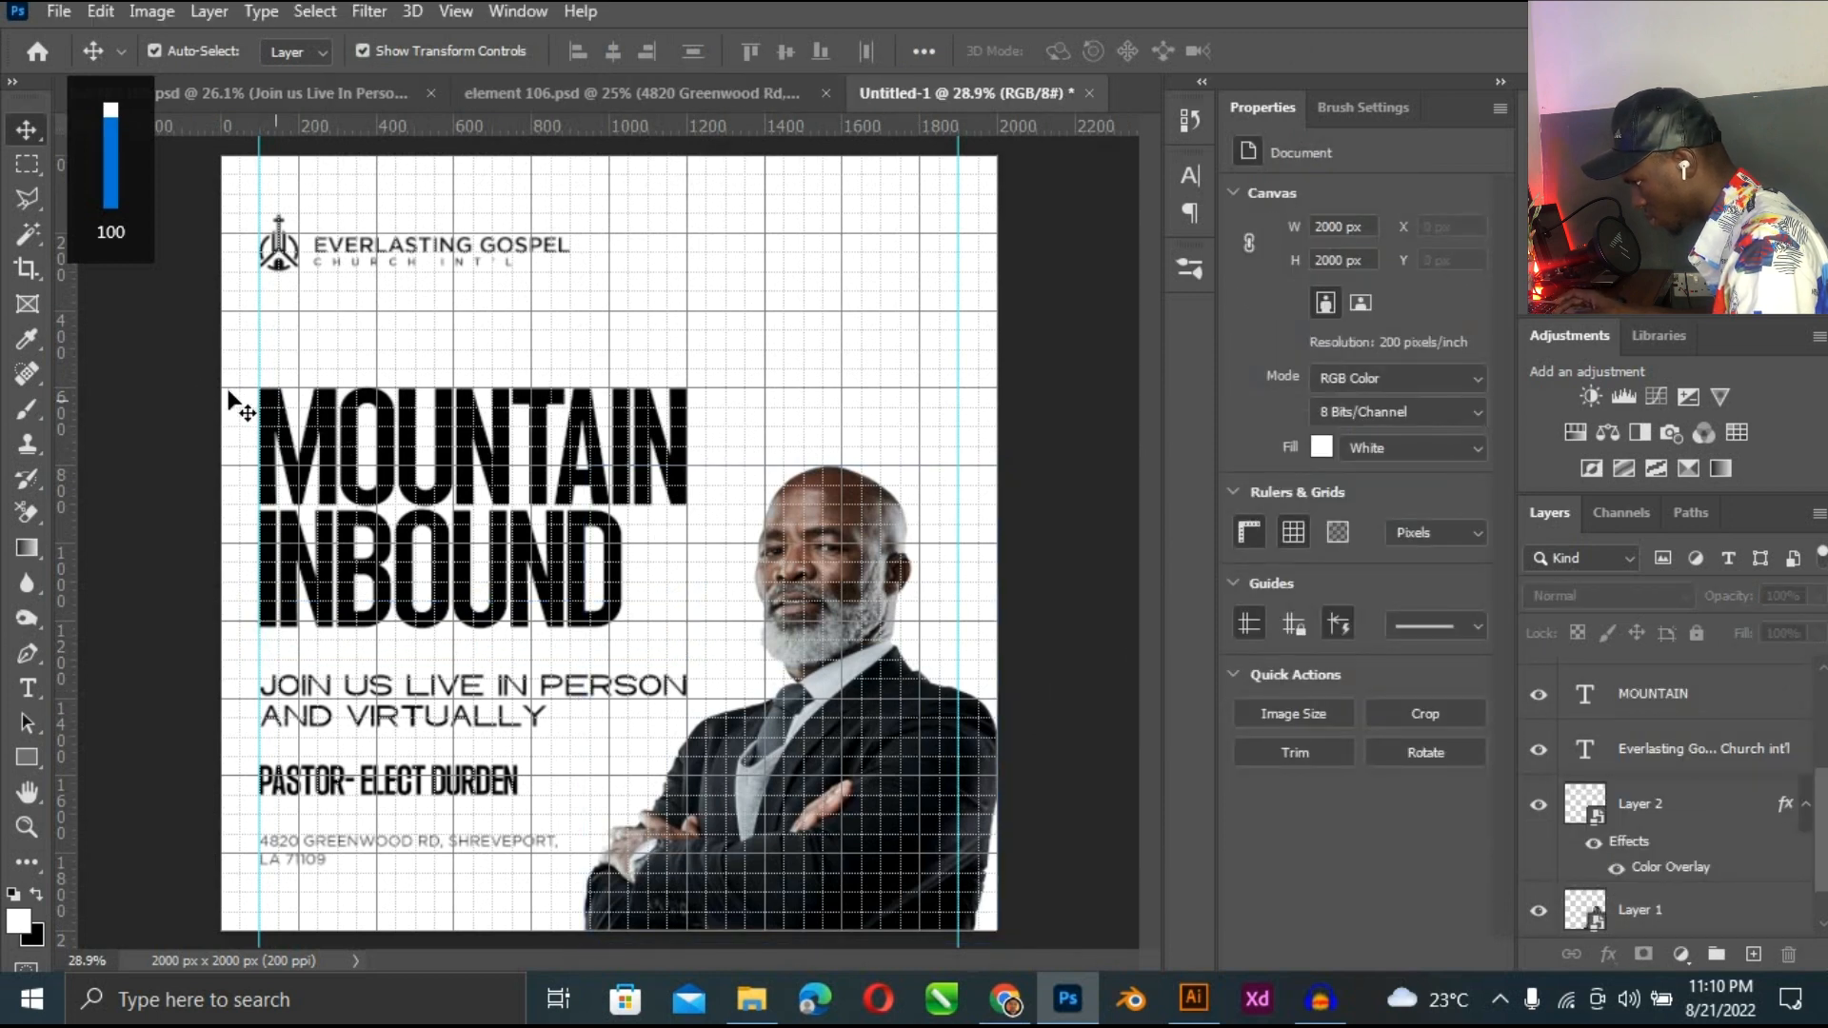
pyautogui.moveTo(203, 386); pyautogui.dragTo(416, 629)
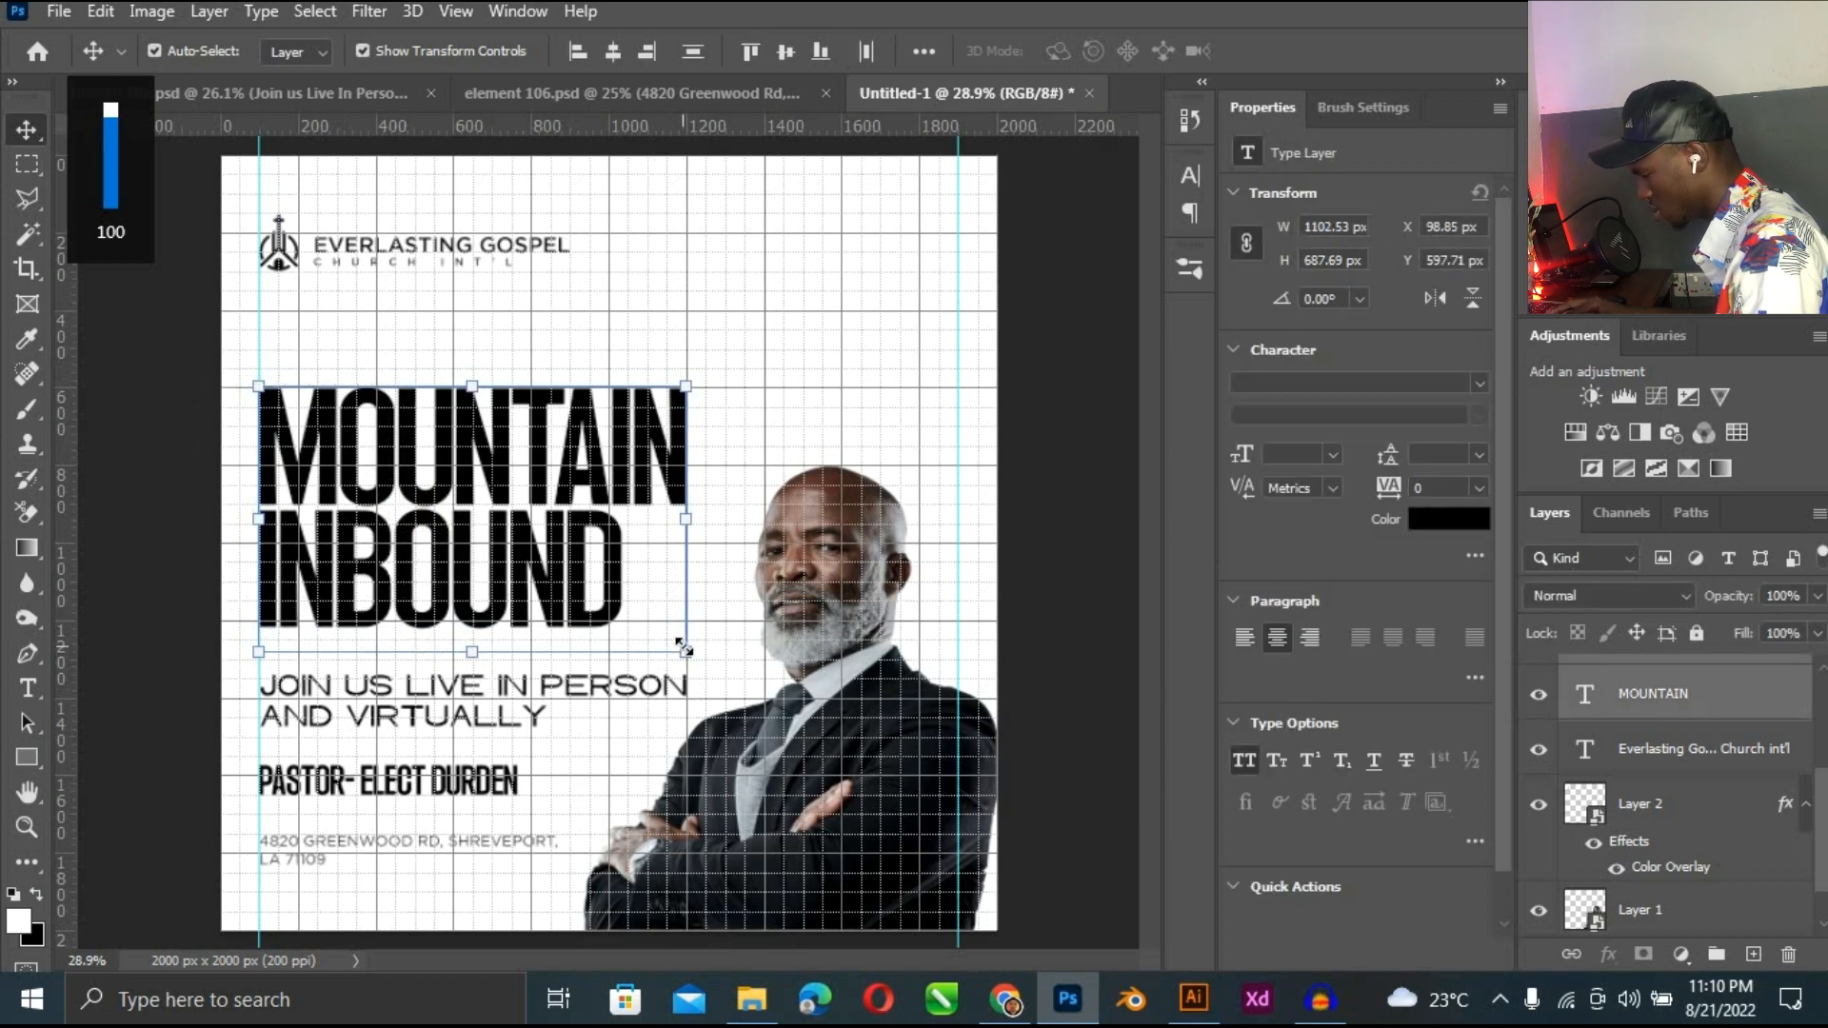
pyautogui.click(1011, 582)
pyautogui.click(504, 582)
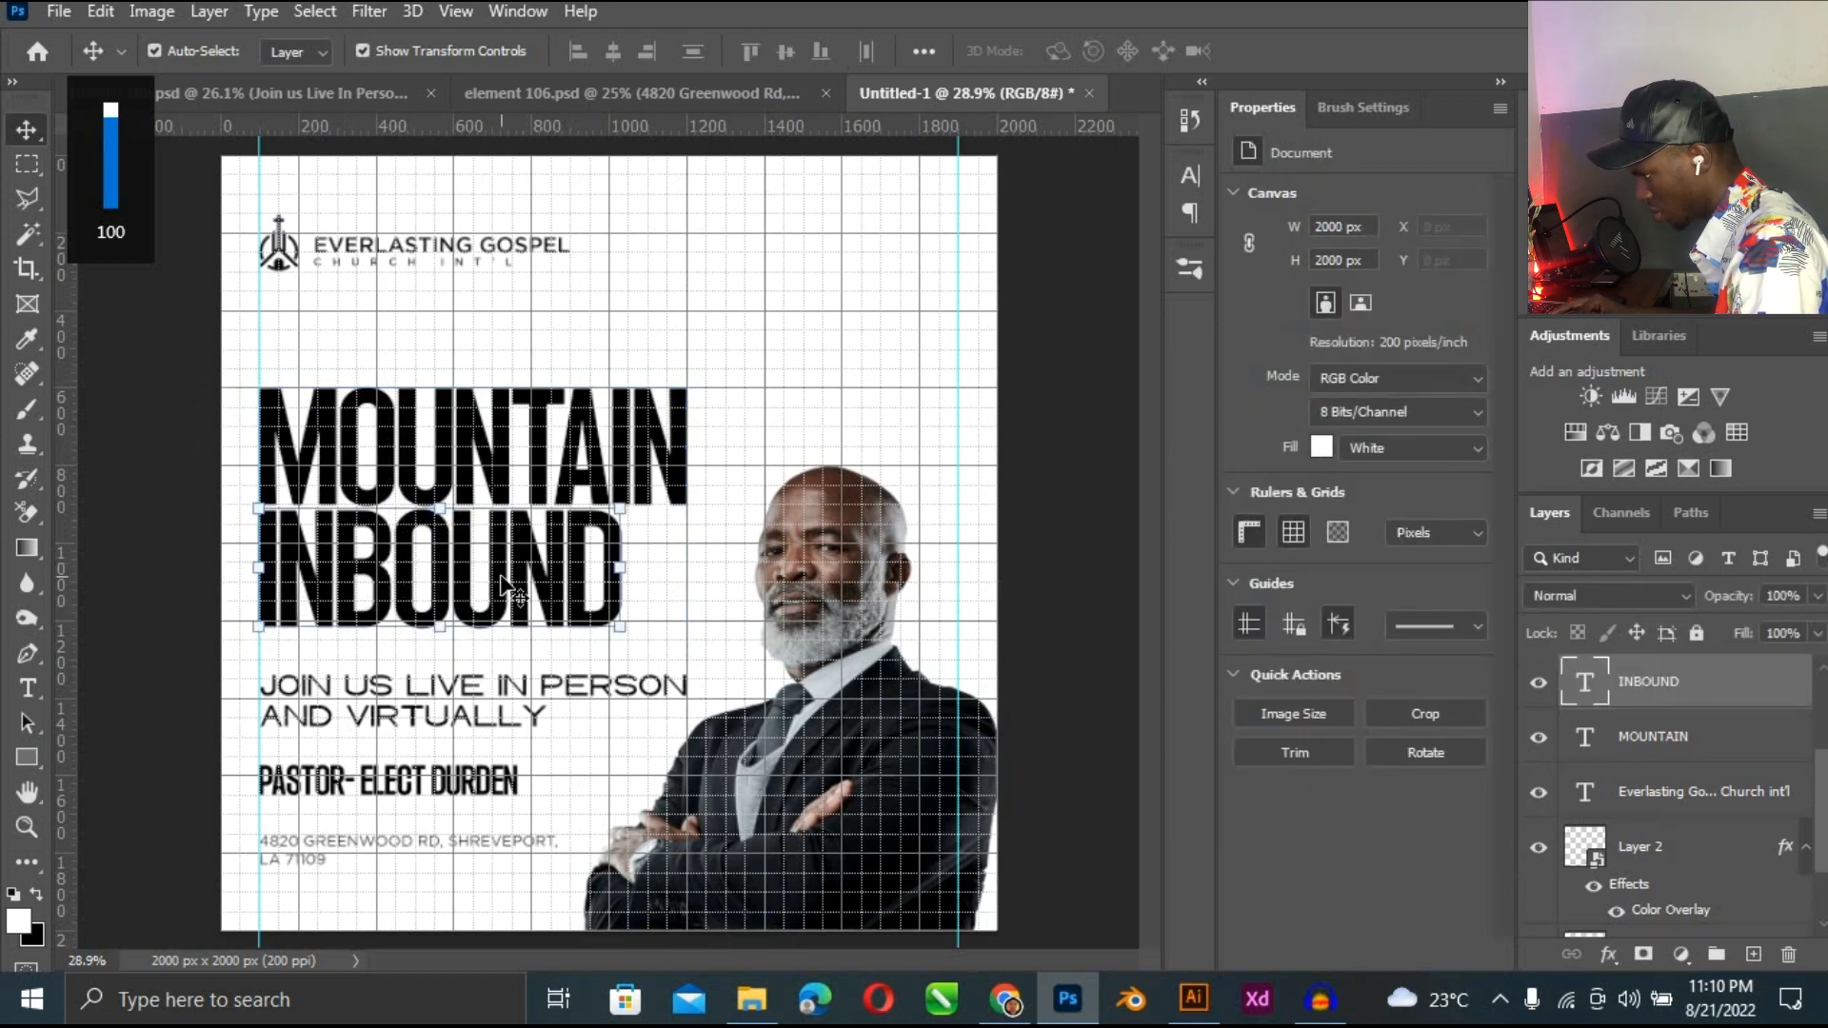
pyautogui.press('Down')
pyautogui.press('Down')
pyautogui.press('Down')
pyautogui.press('Down')
pyautogui.press('Down')
pyautogui.press('Down')
pyautogui.click(1047, 537)
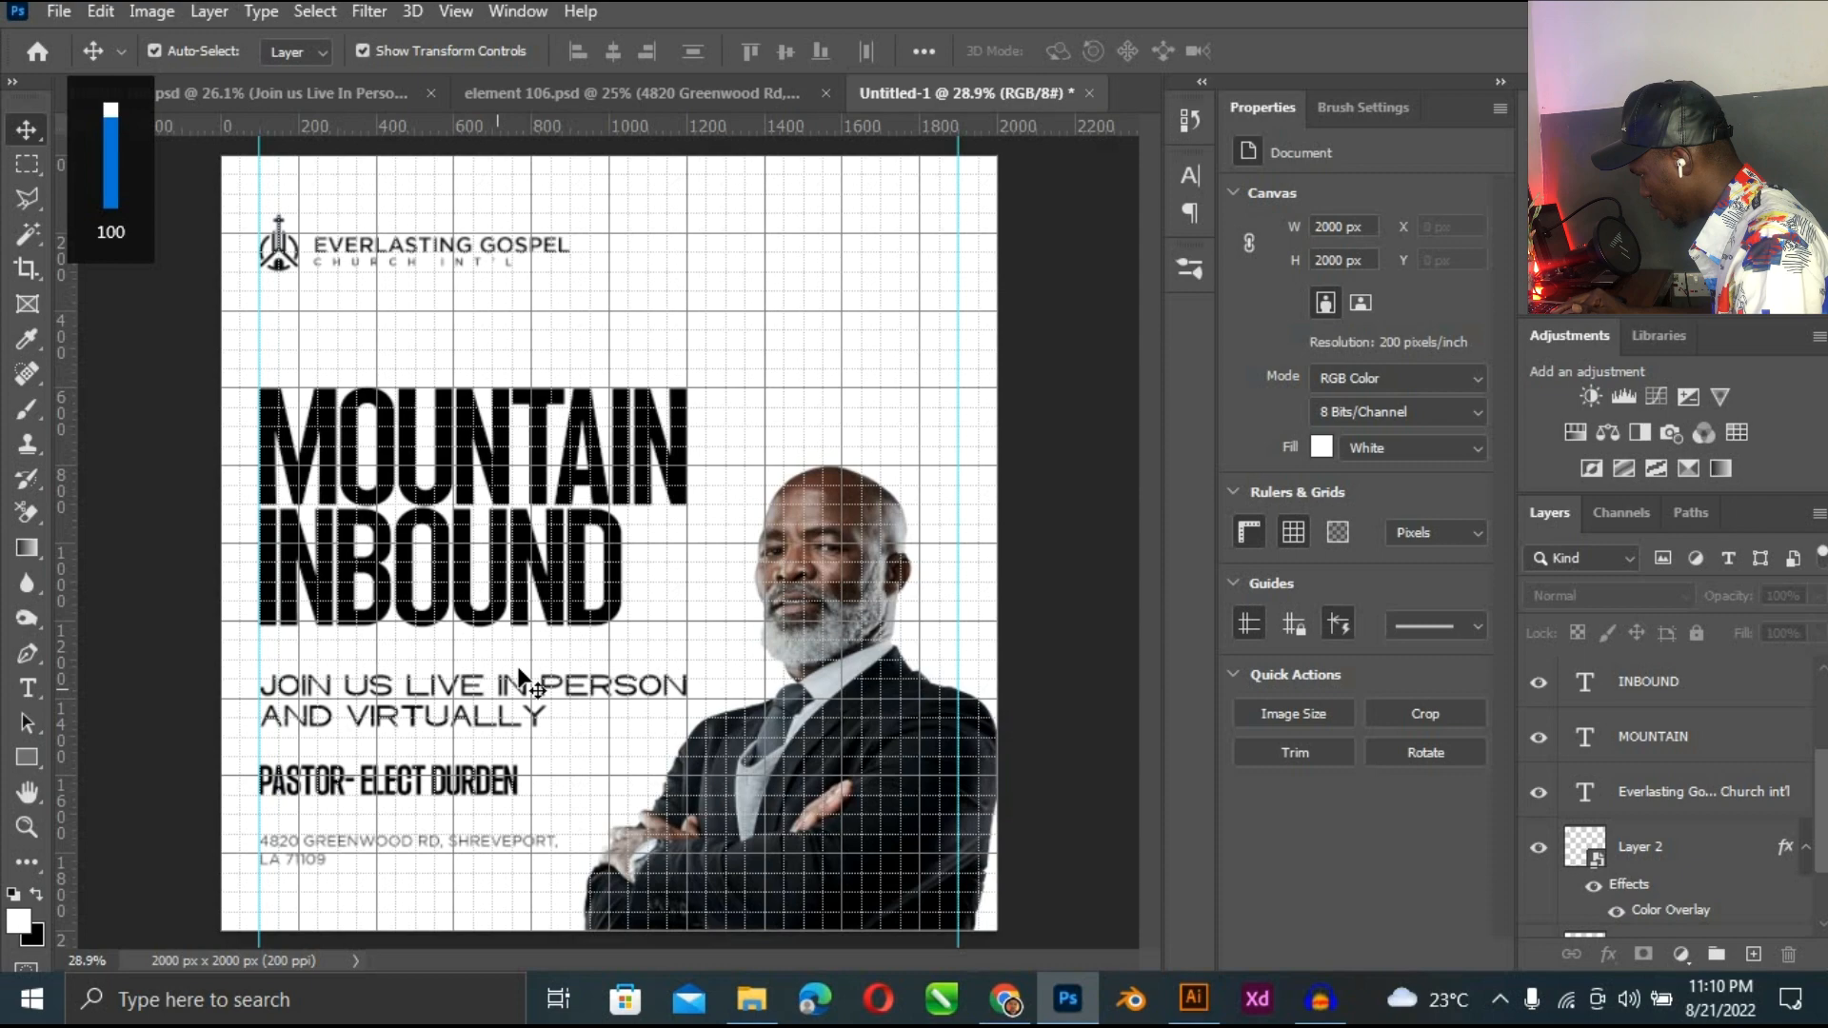
# Draw a rectangle of about 1132 by 200 px behind the JOIN US text, from X 100 px and Y 1300 px, directly above the Background layer.
pyautogui.press('u')
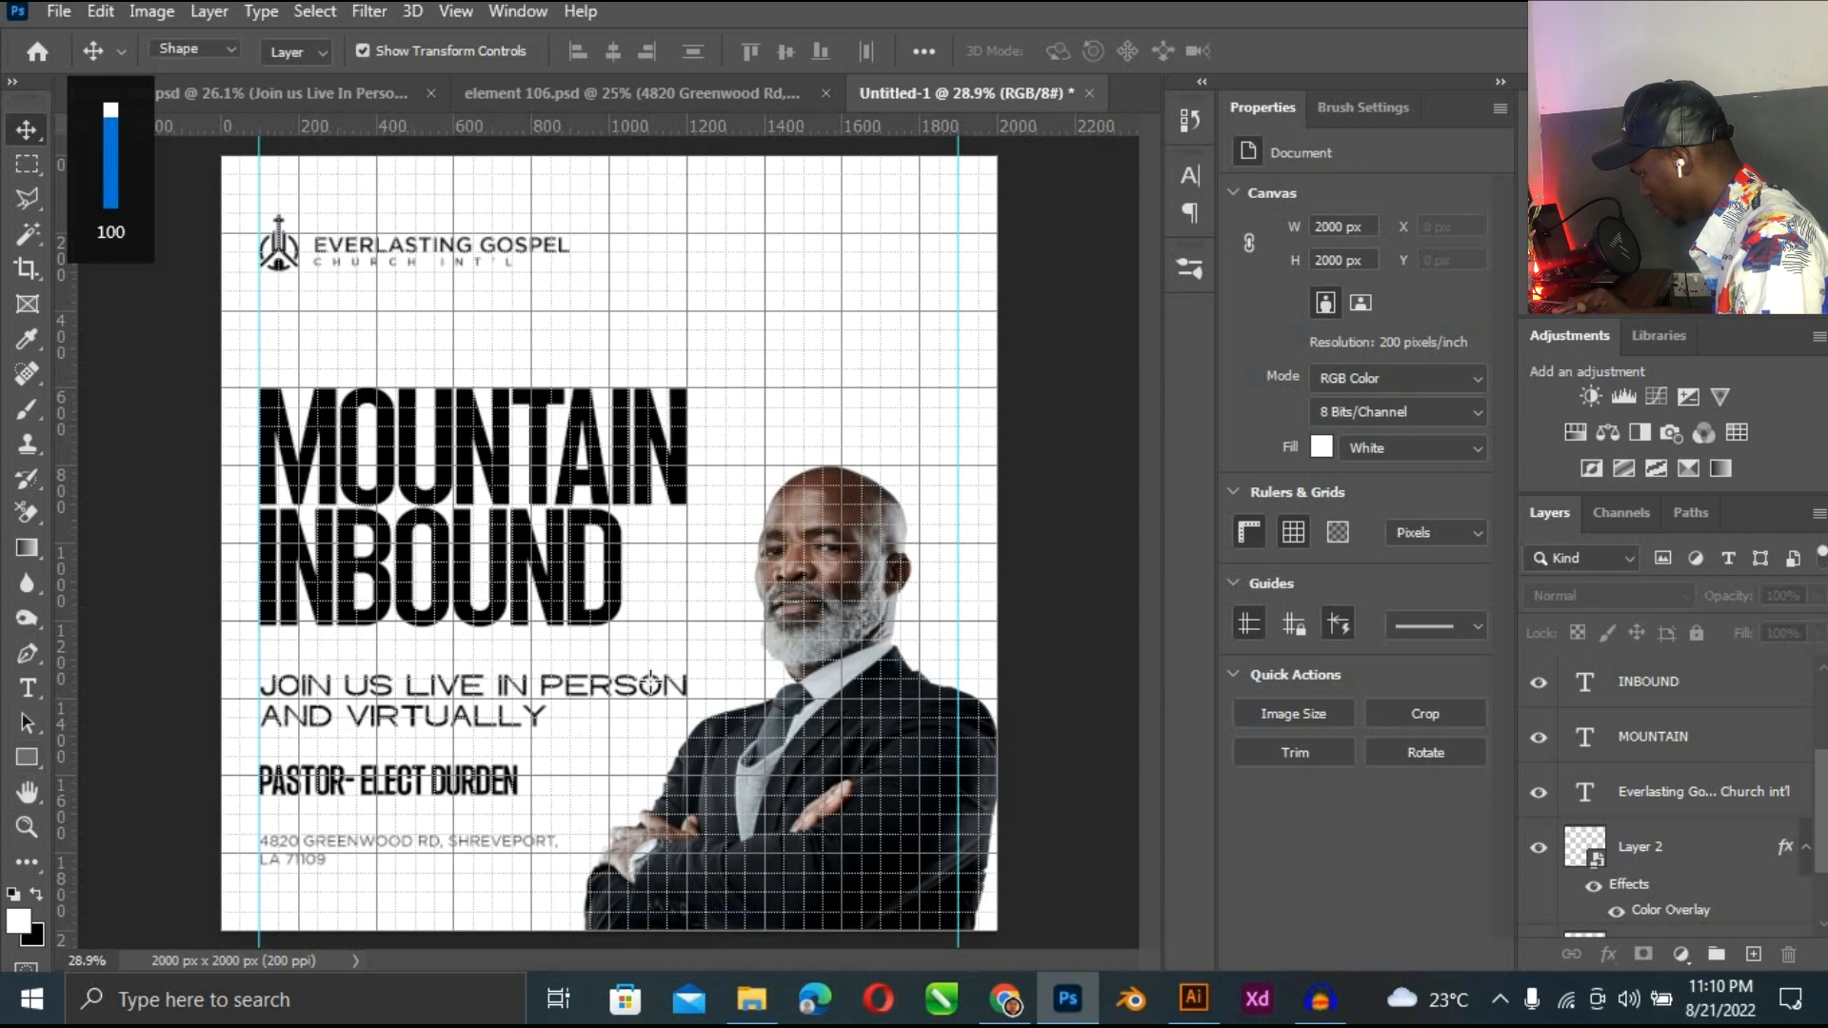
pyautogui.hotkey('ctrl', '+')
pyautogui.hotkey('ctrl', '+')
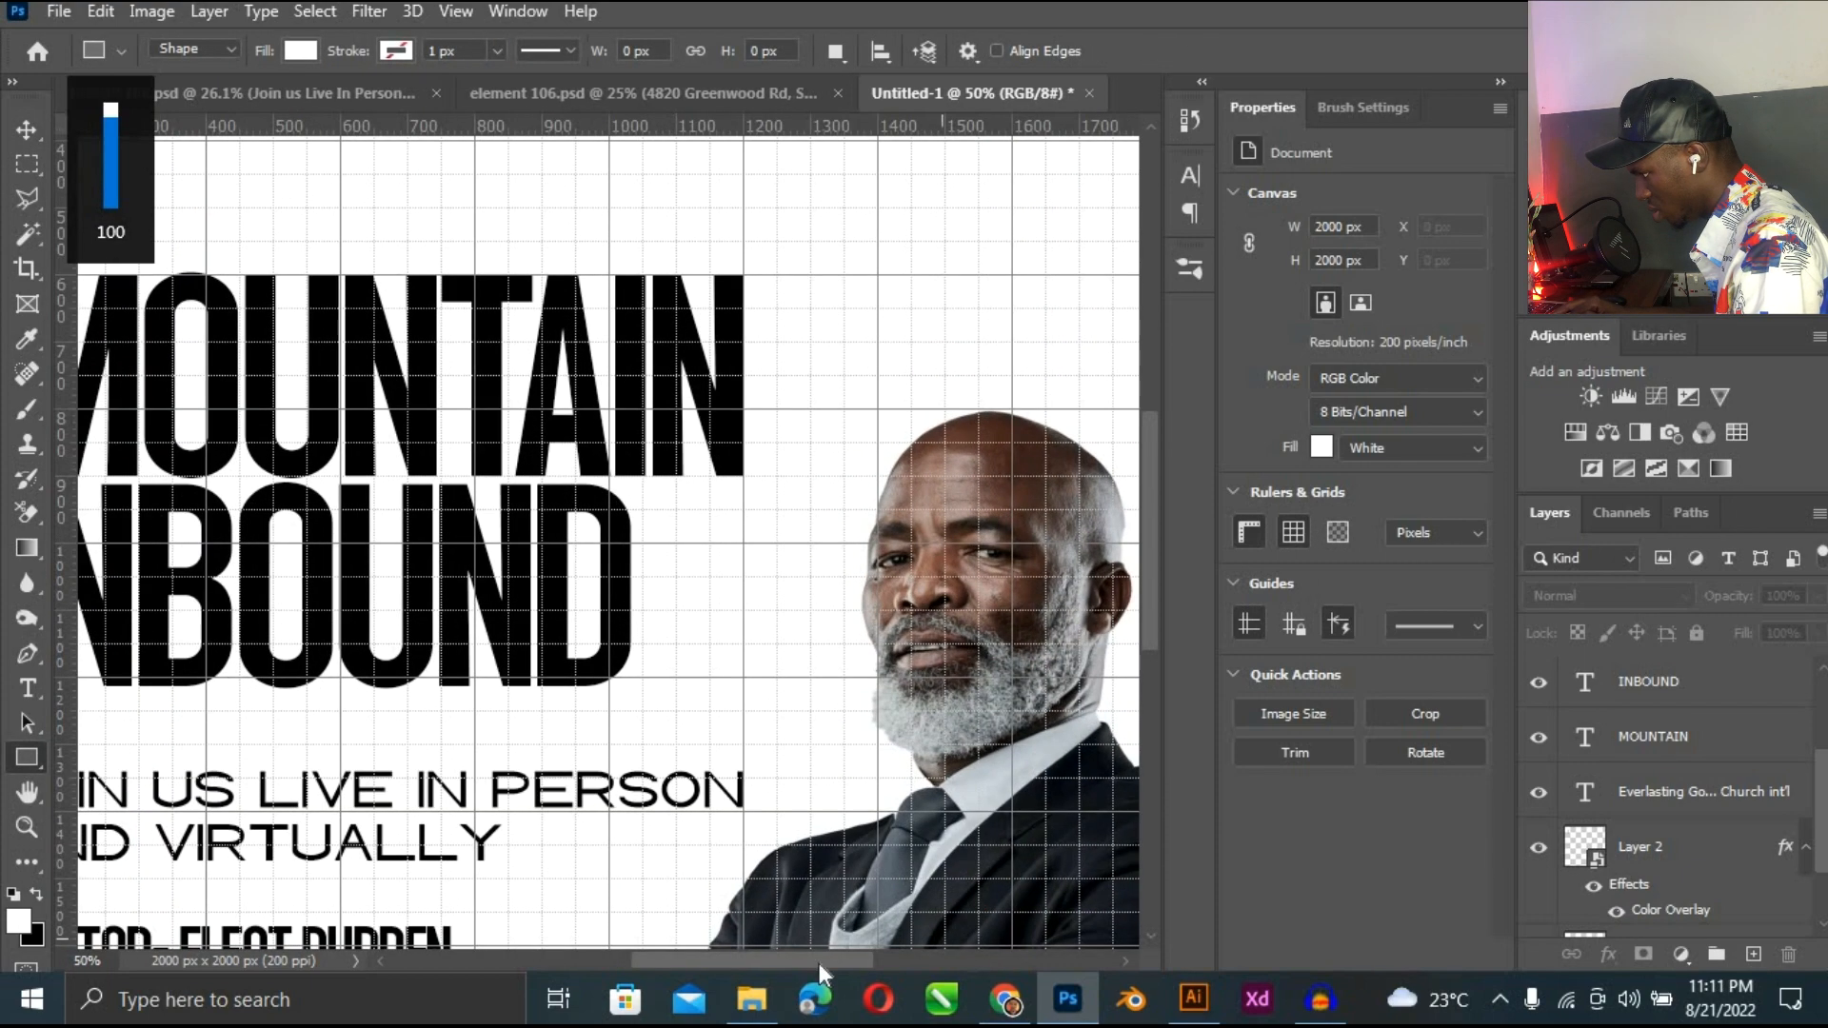
pyautogui.moveTo(764, 963); pyautogui.dragTo(706, 963)
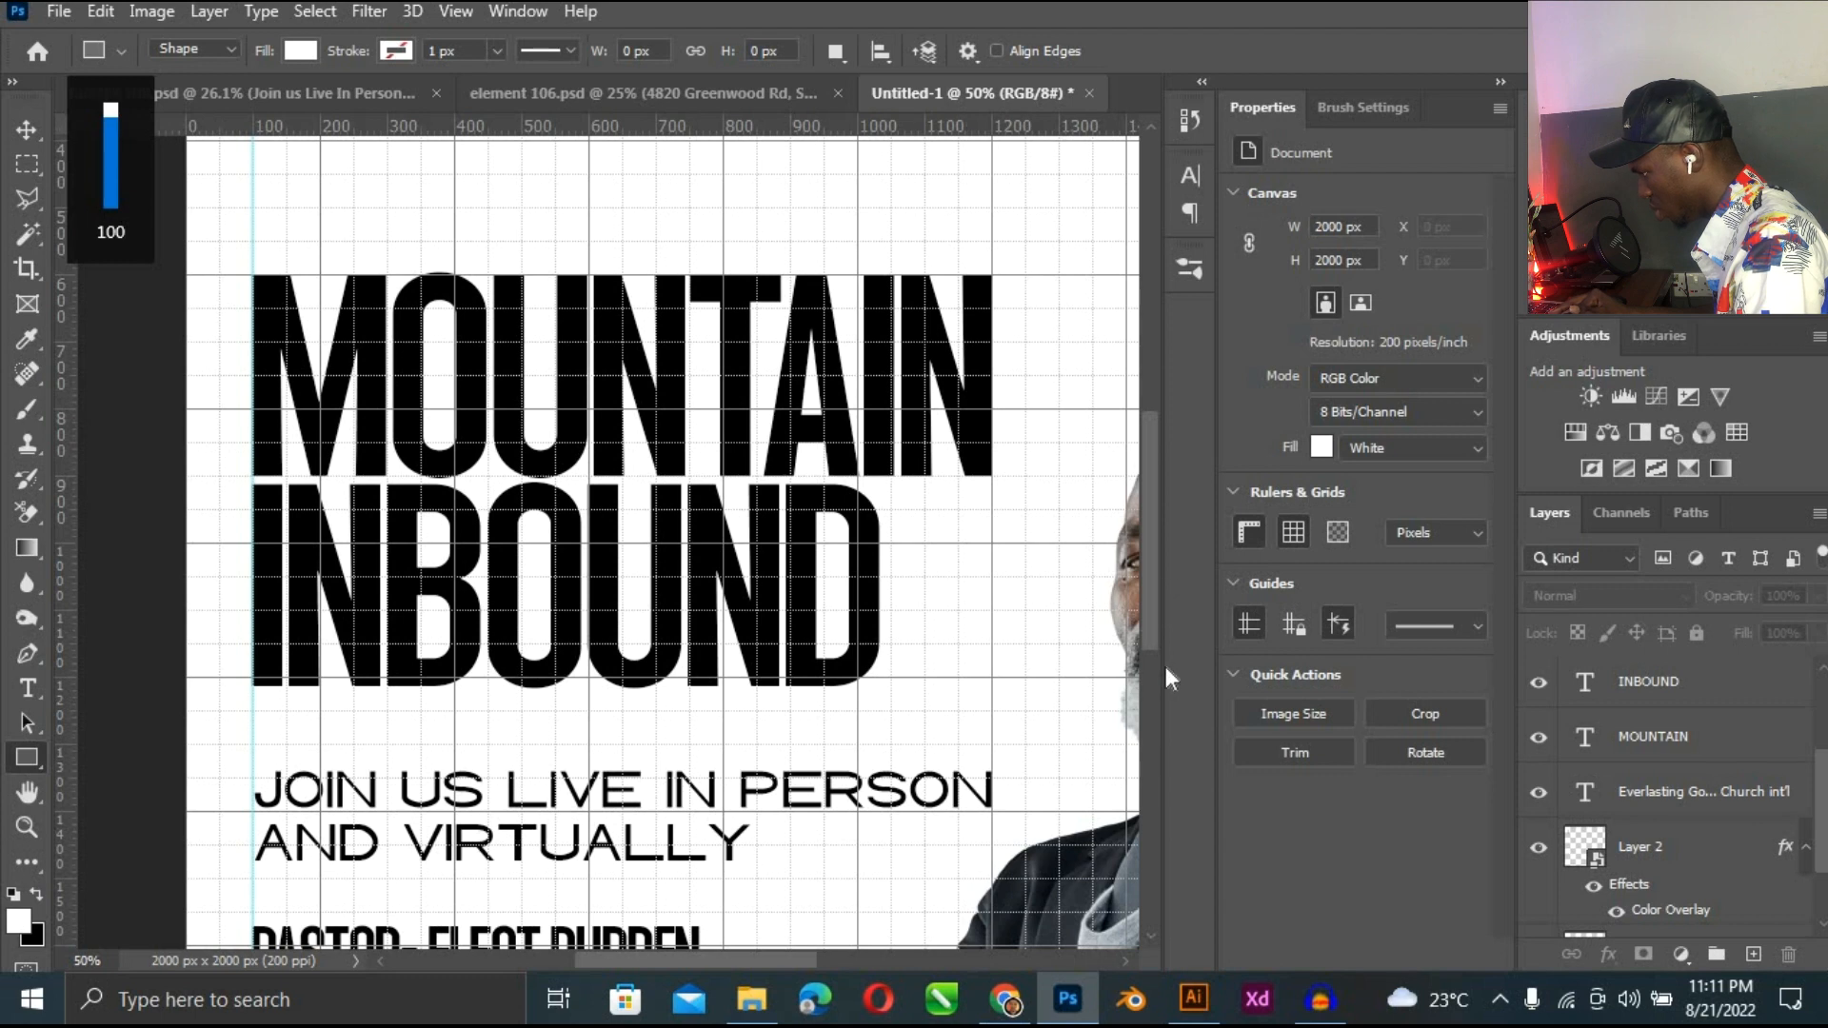
pyautogui.scroll(-3, 1165, 667)
pyautogui.scroll(-2, 1703, 861)
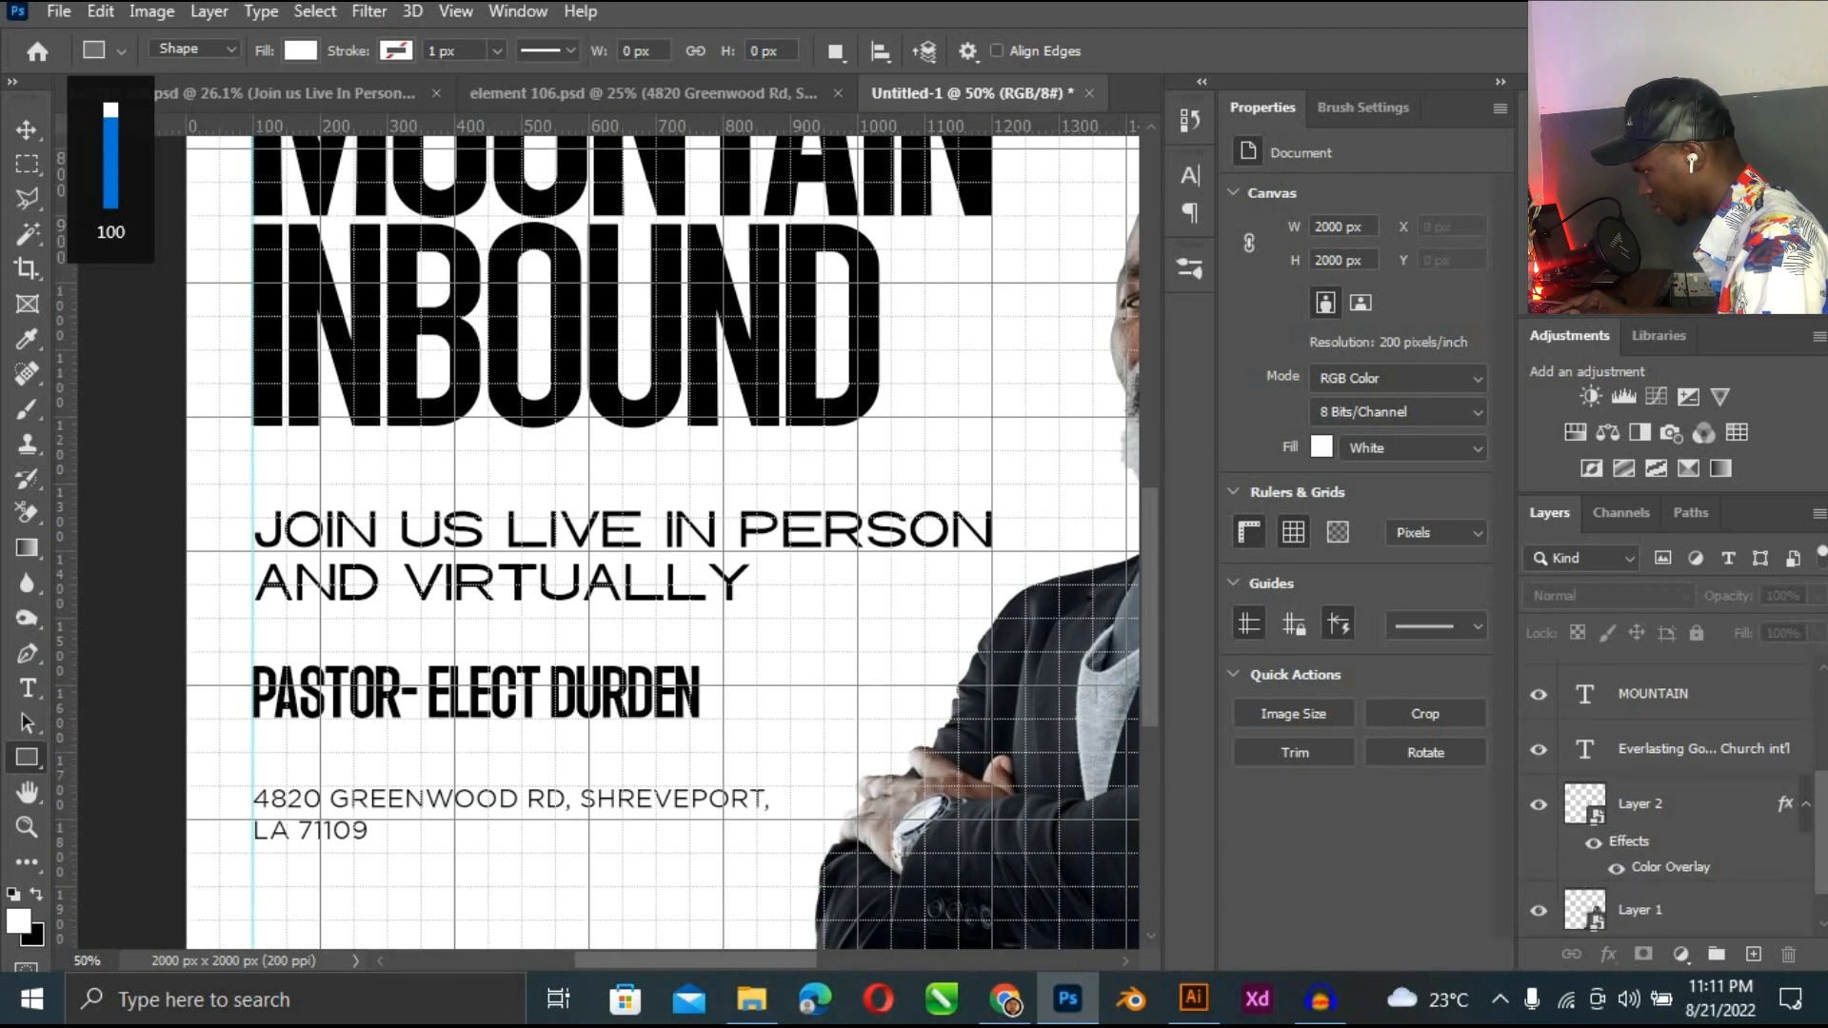
pyautogui.click(1675, 855)
pyautogui.click(1675, 910)
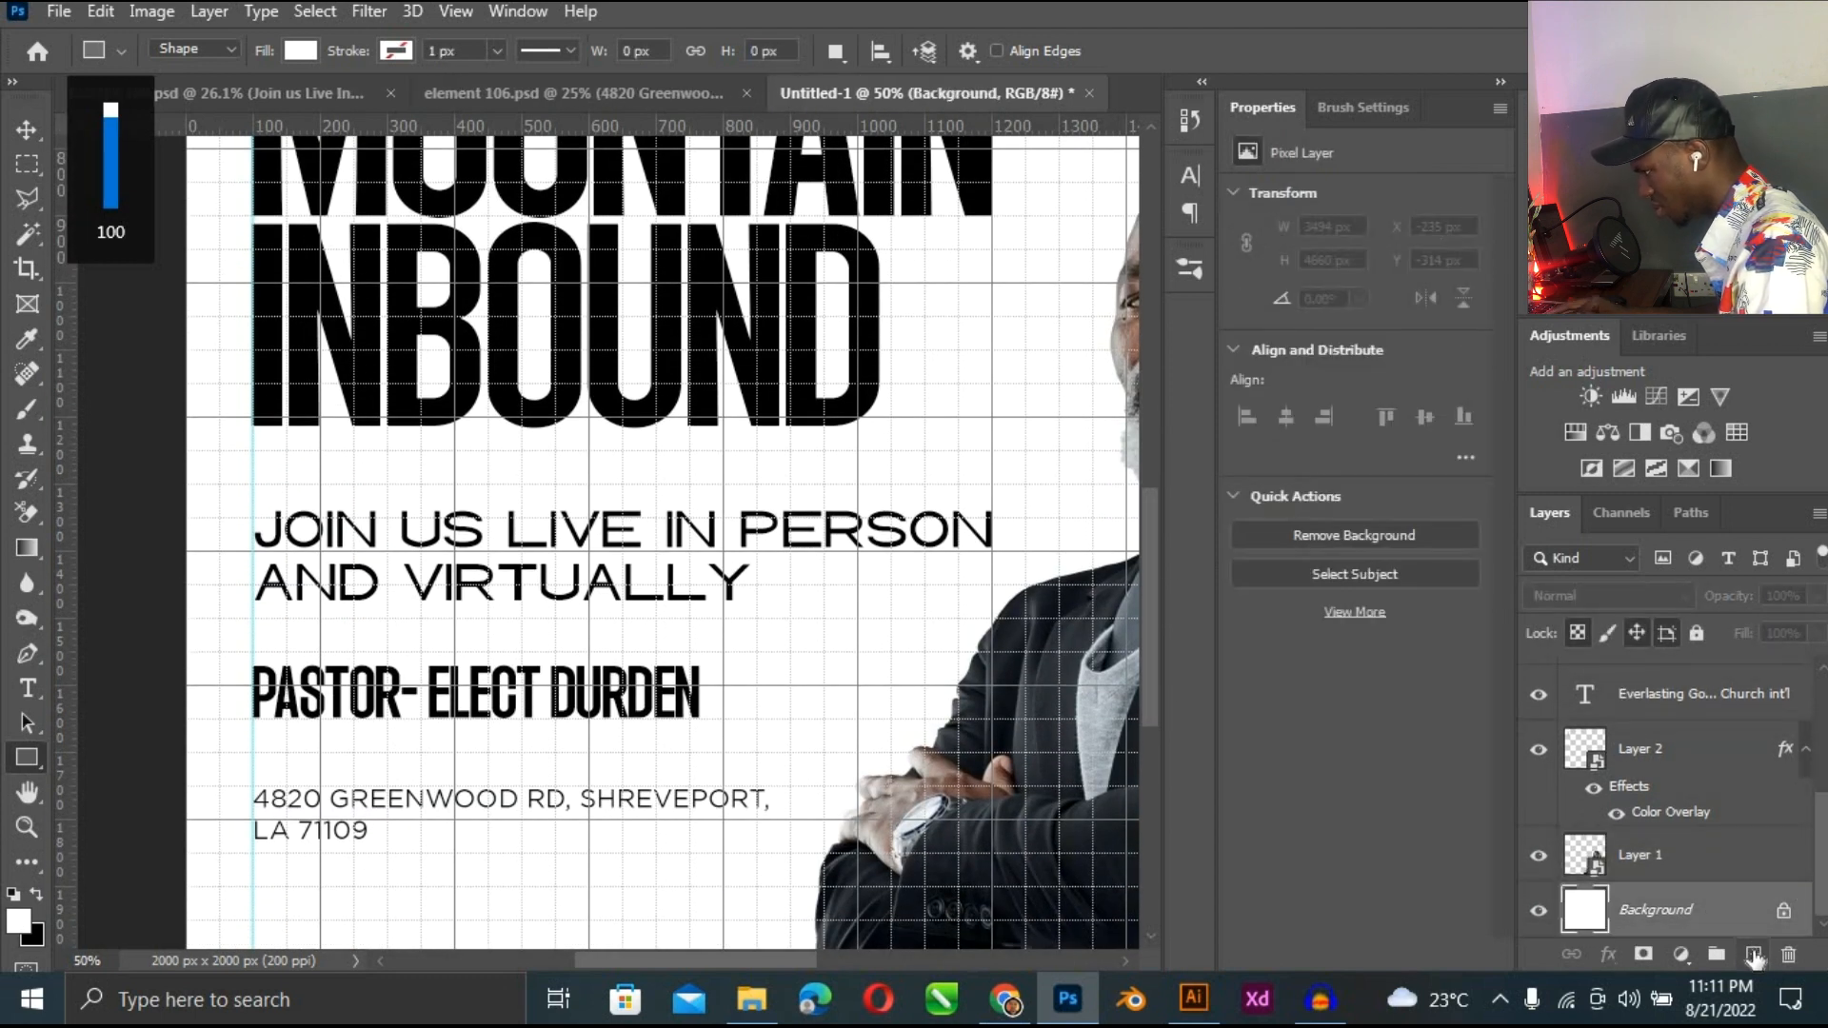
pyautogui.click(1752, 954)
pyautogui.moveTo(253, 483); pyautogui.dragTo(1012, 616)
pyautogui.press('v')
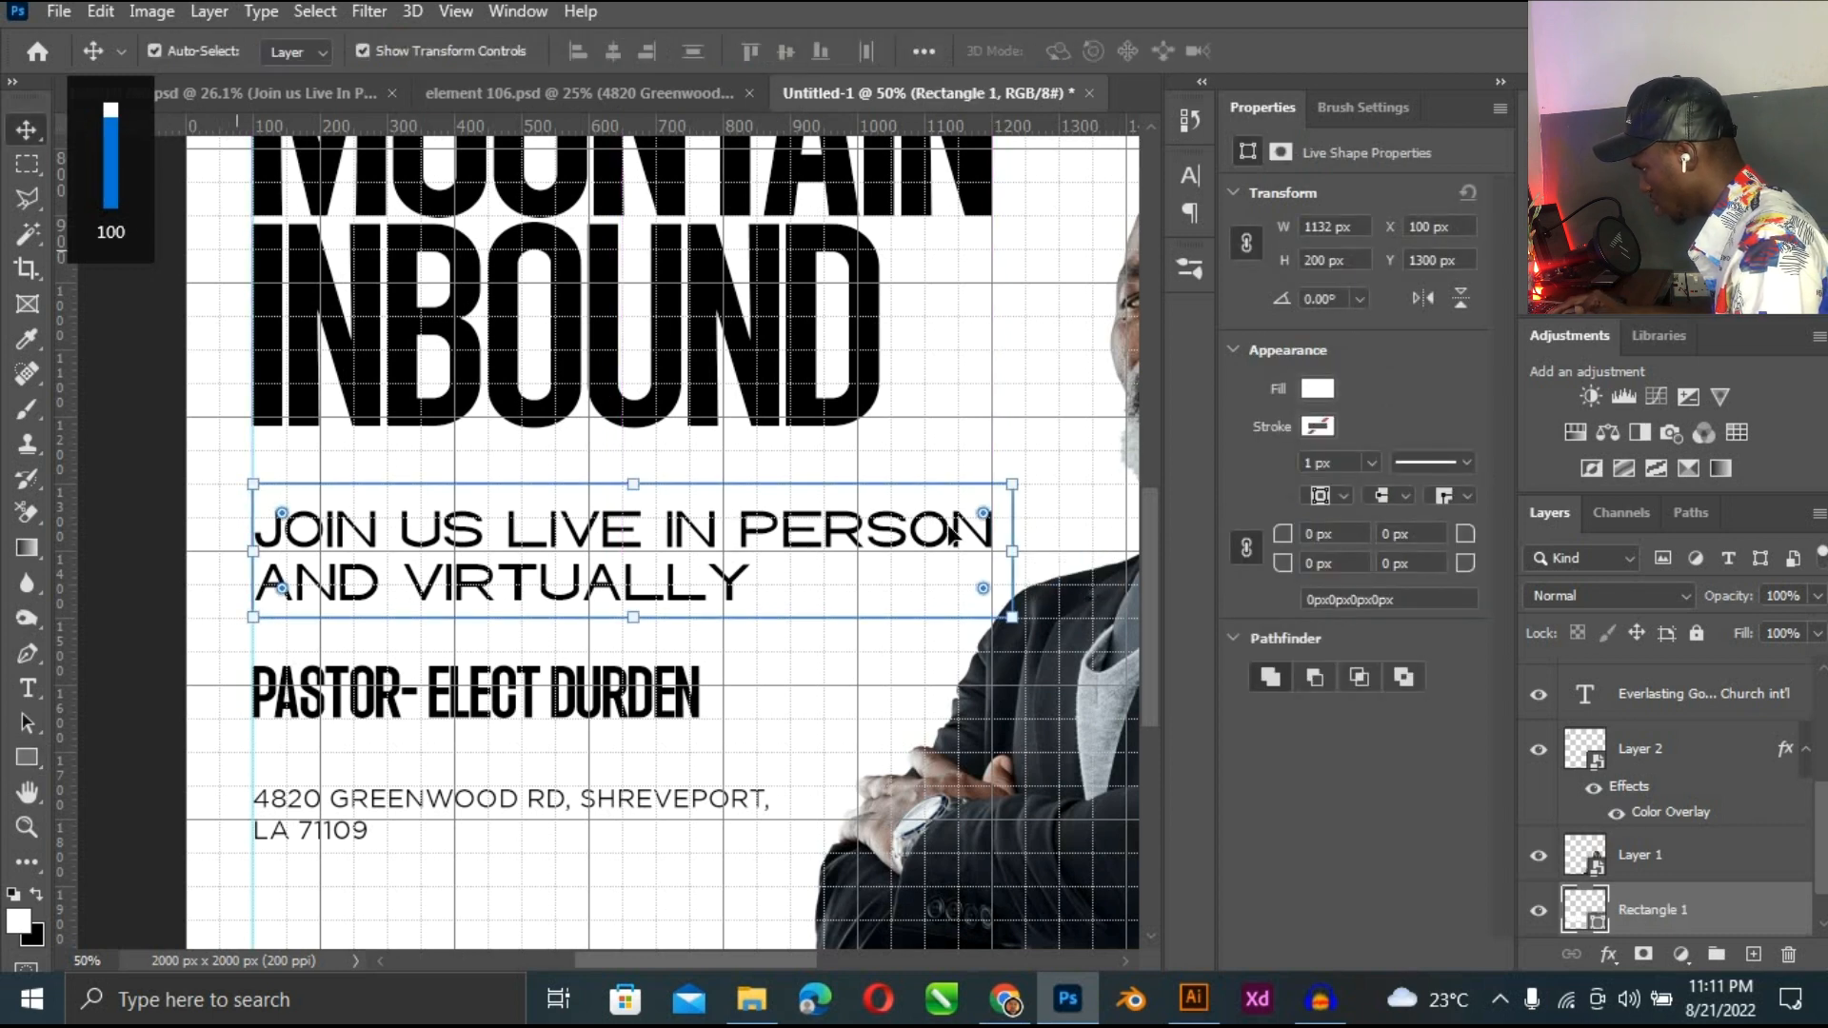
# Fill the rectangle behind the JOIN US text with black.
pyautogui.click(949, 530)
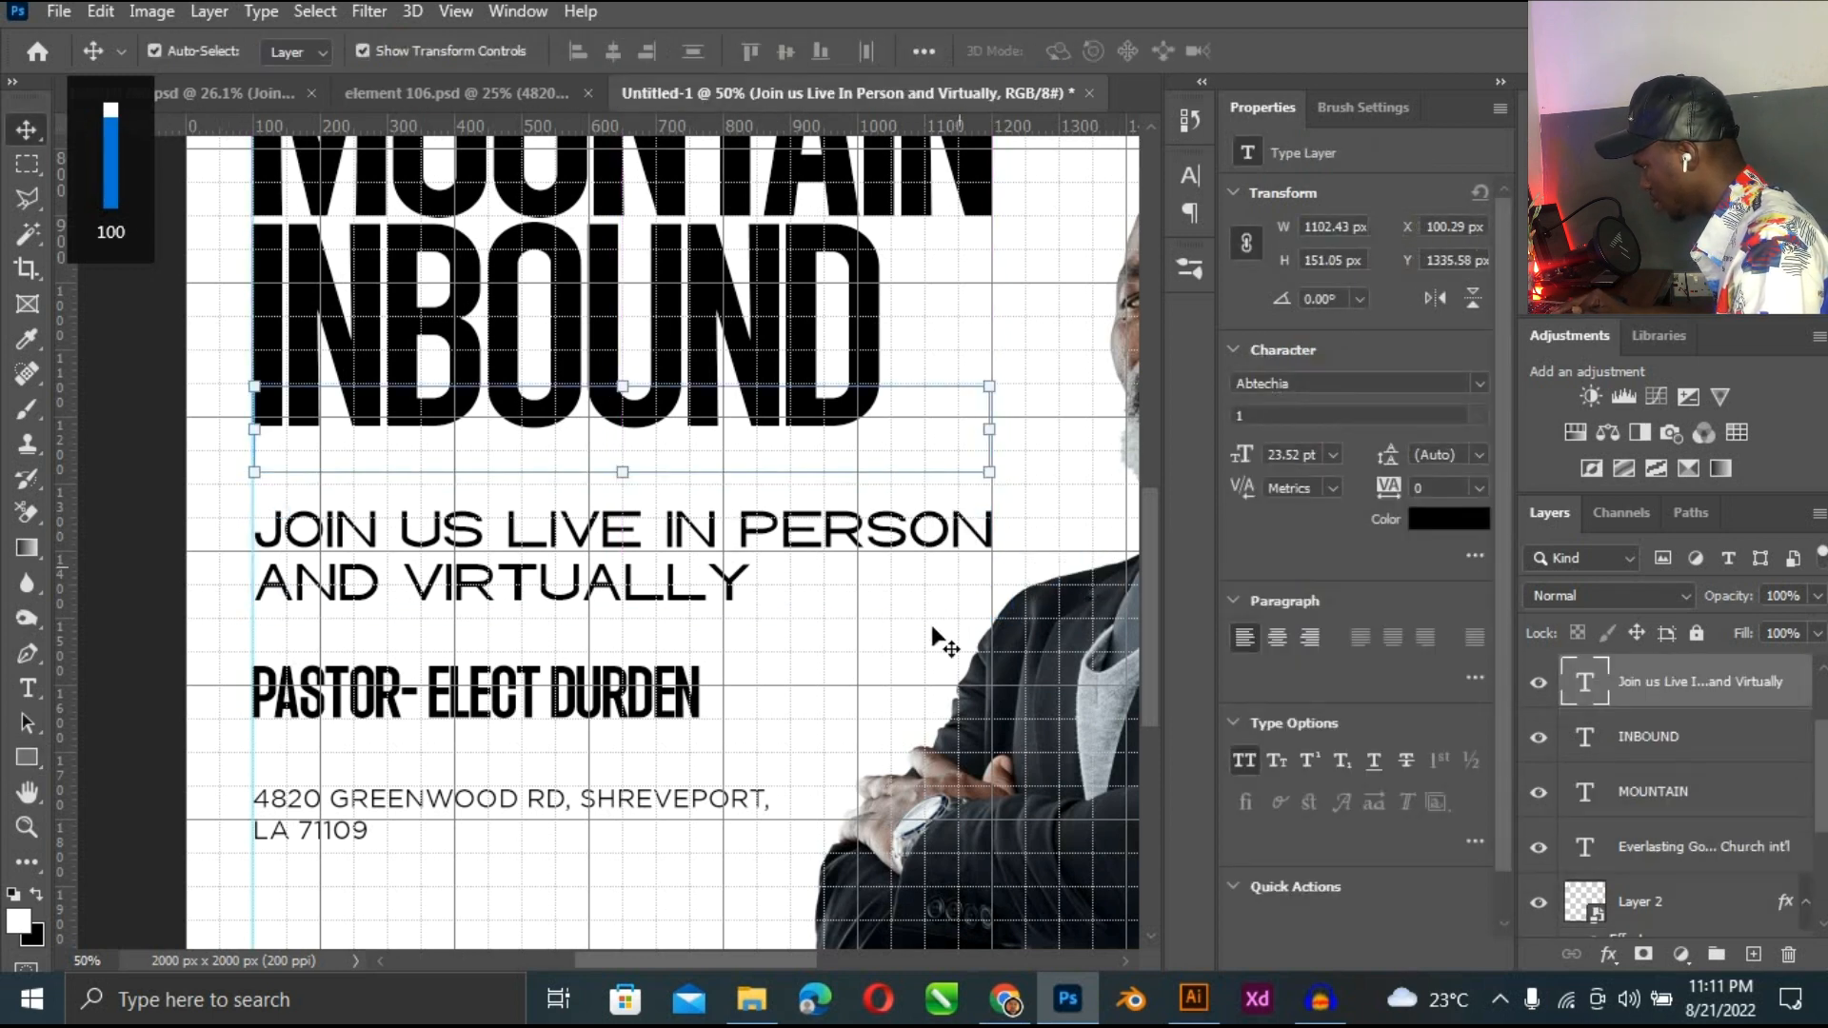
pyautogui.click(984, 573)
pyautogui.click(1322, 389)
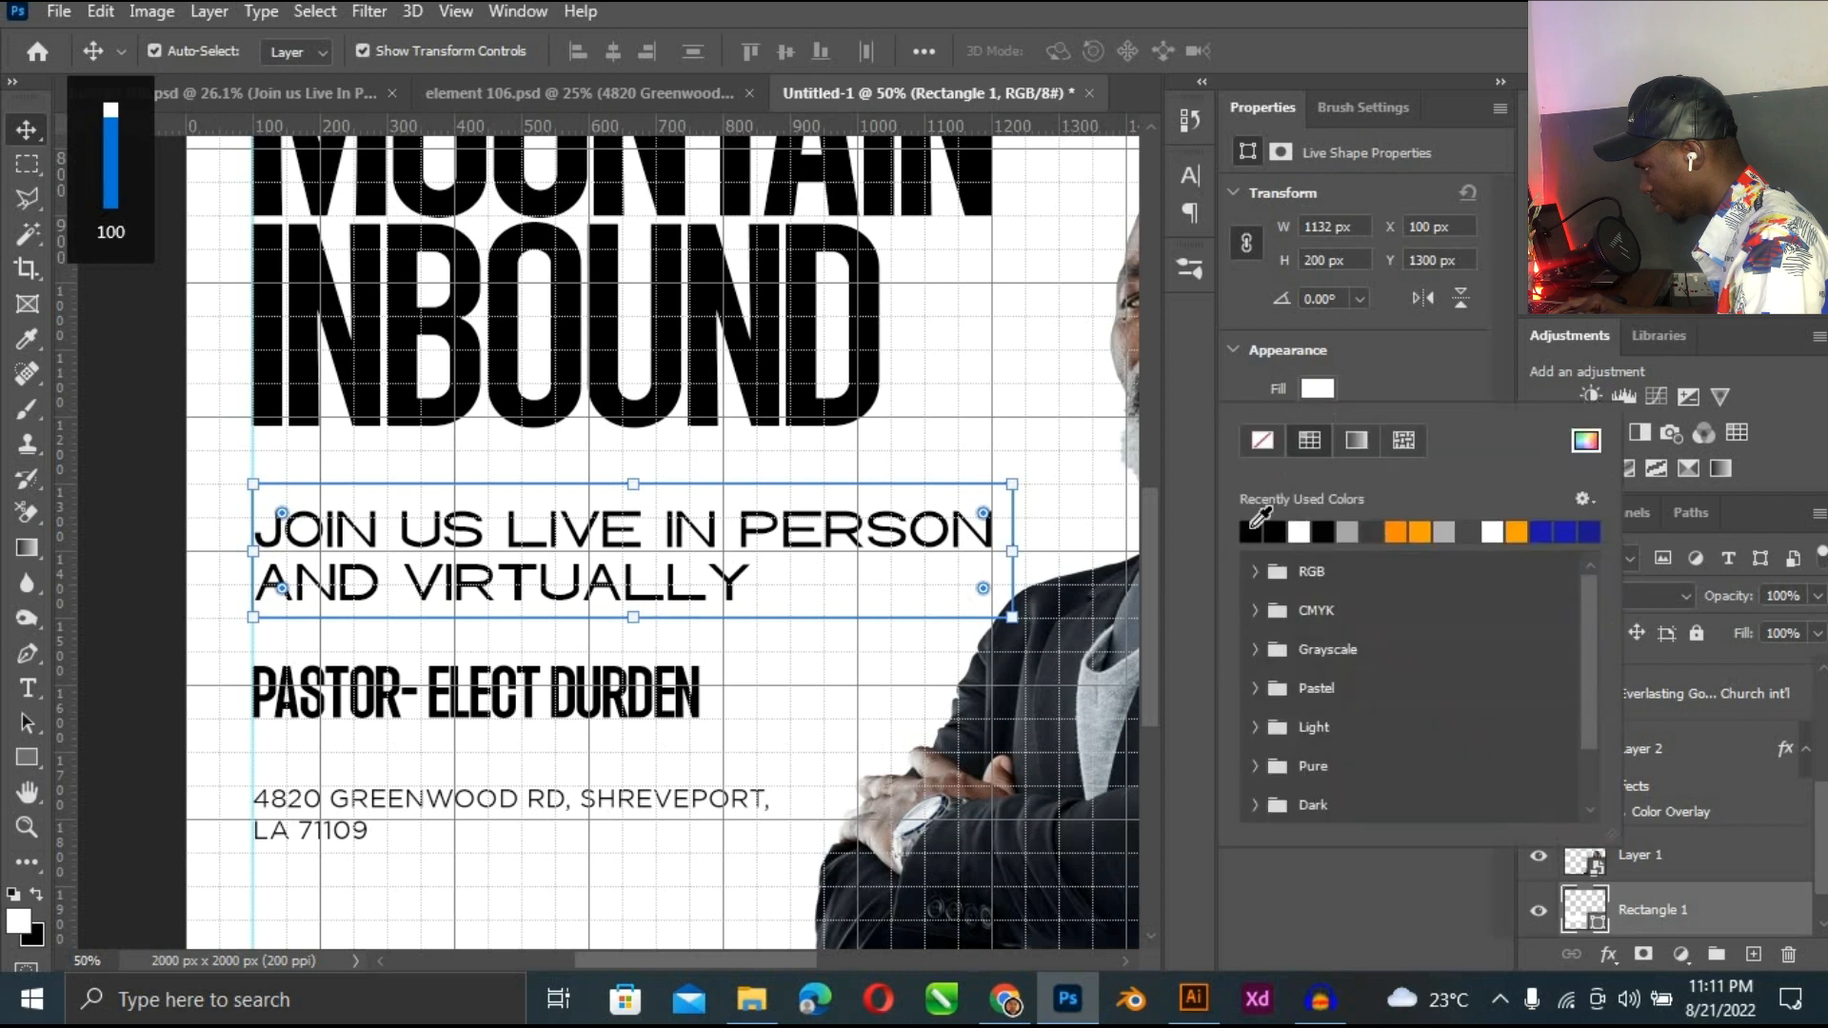
pyautogui.click(1250, 532)
pyautogui.click(822, 735)
pyautogui.click(821, 735)
pyautogui.click(838, 612)
# Set the JOIN US text colour to white, ffffff.
pyautogui.click(743, 564)
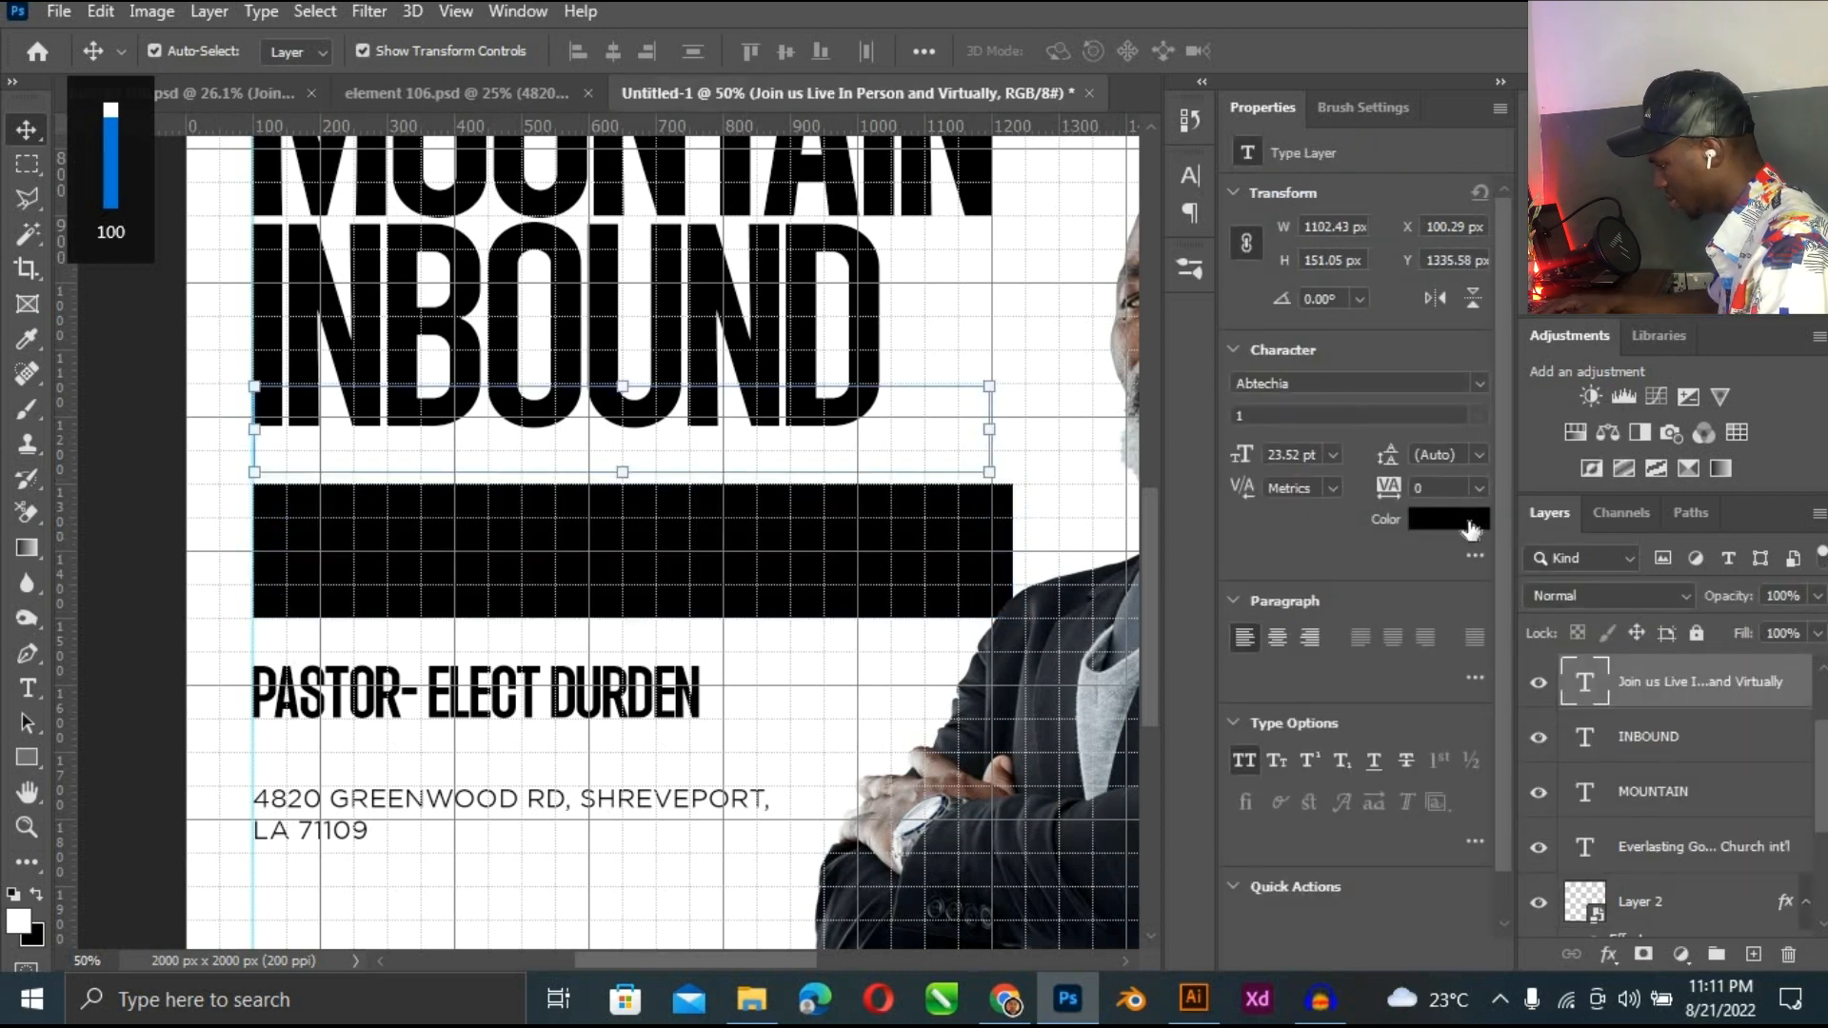
pyautogui.click(1448, 518)
pyautogui.write('ffffff')
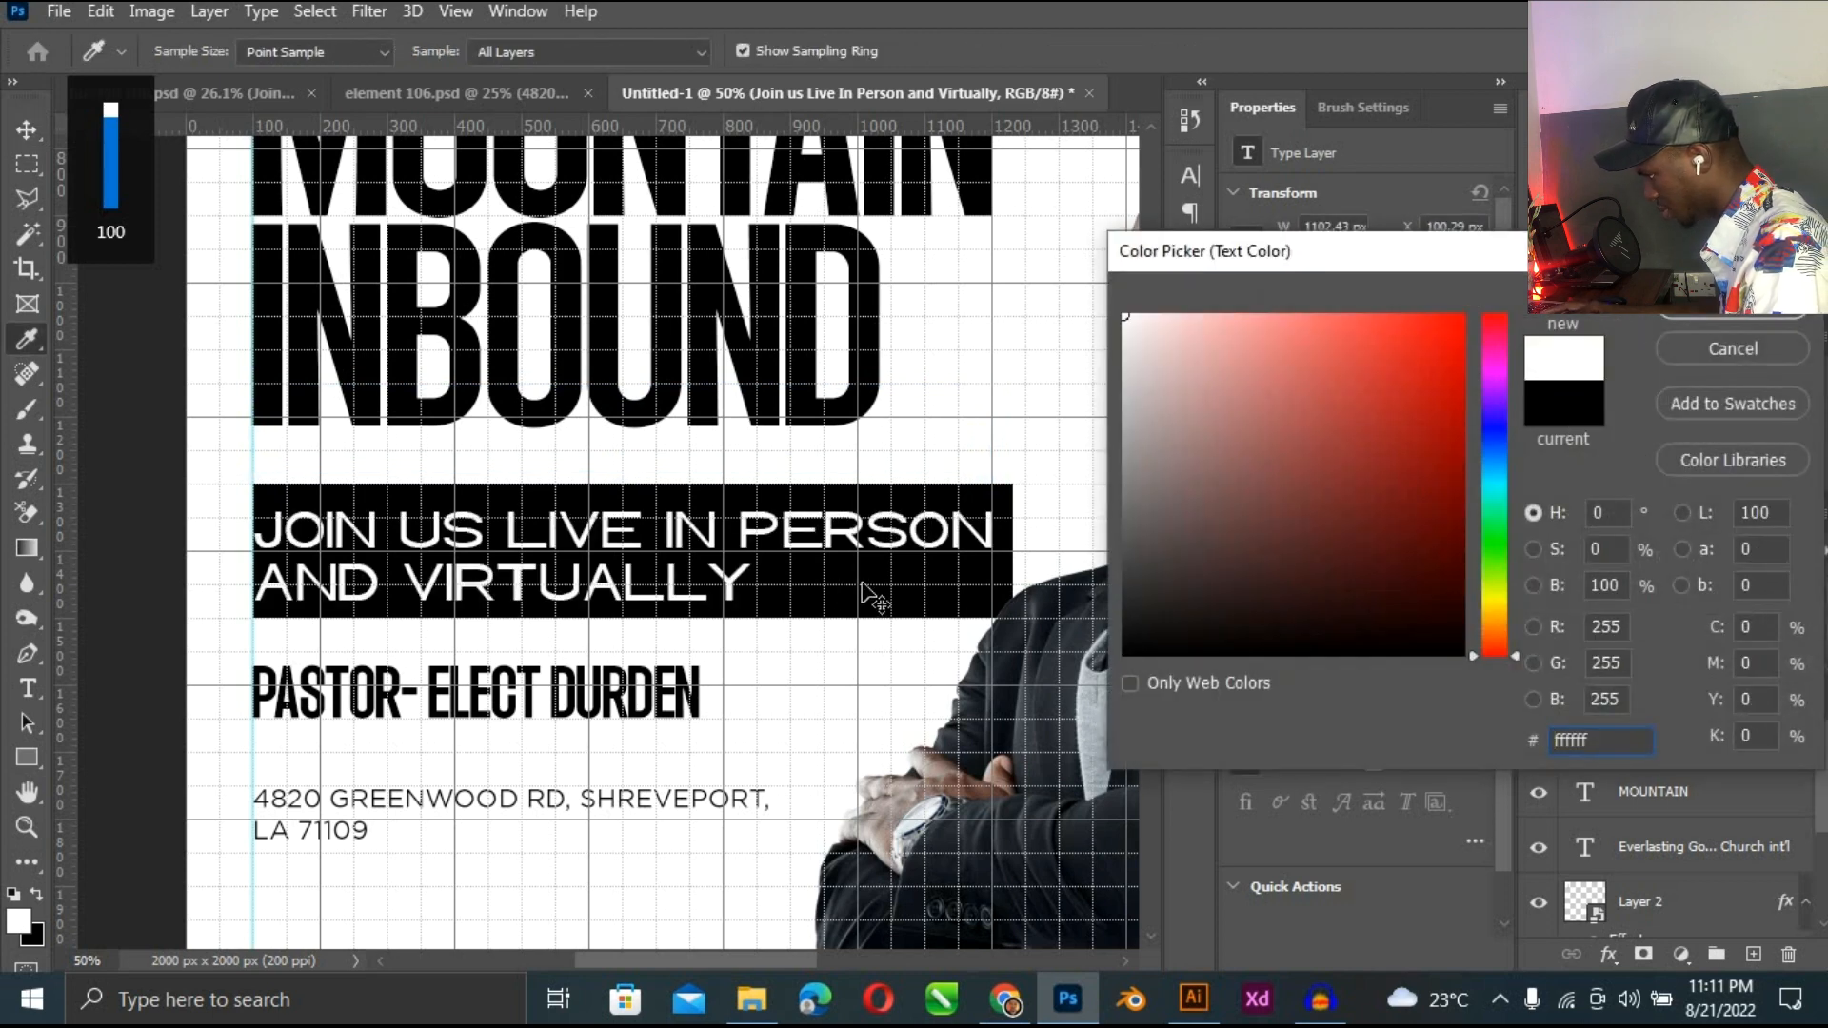
pyautogui.press('Return')
pyautogui.hotkey('ctrl', 't')
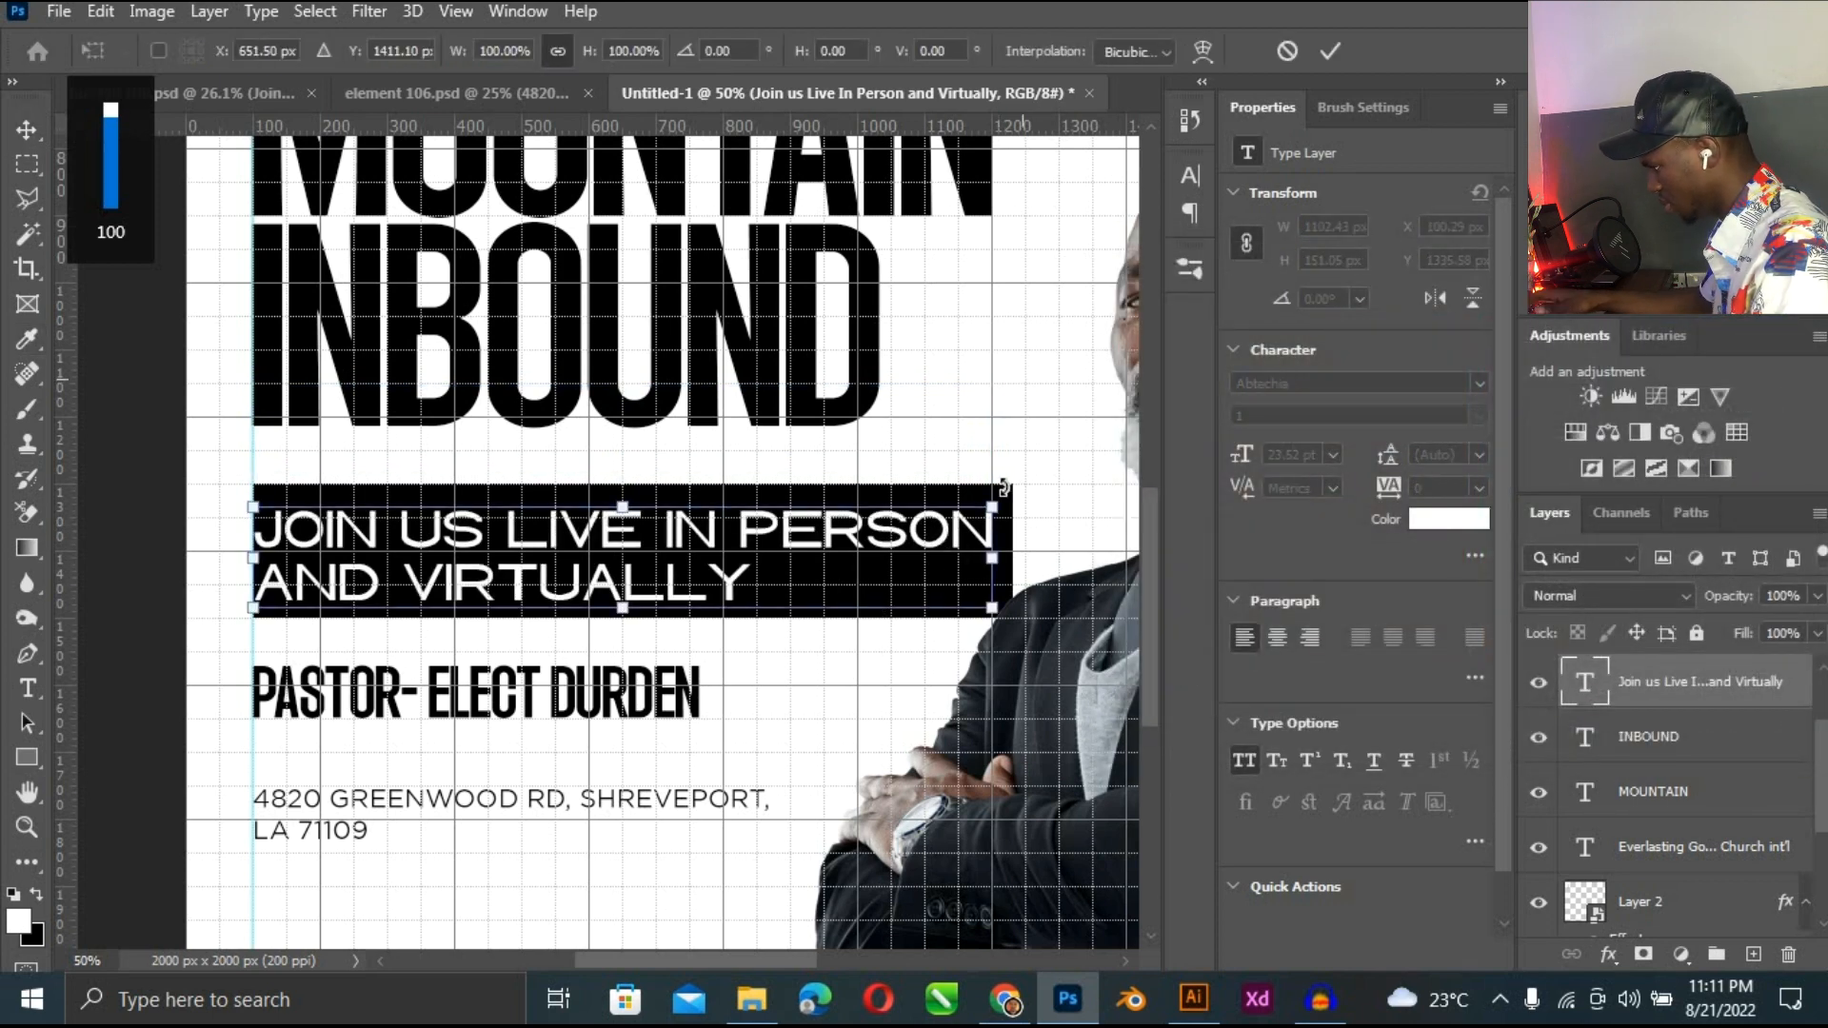
pyautogui.moveTo(976, 499); pyautogui.dragTo(958, 491)
pyautogui.press('Escape')
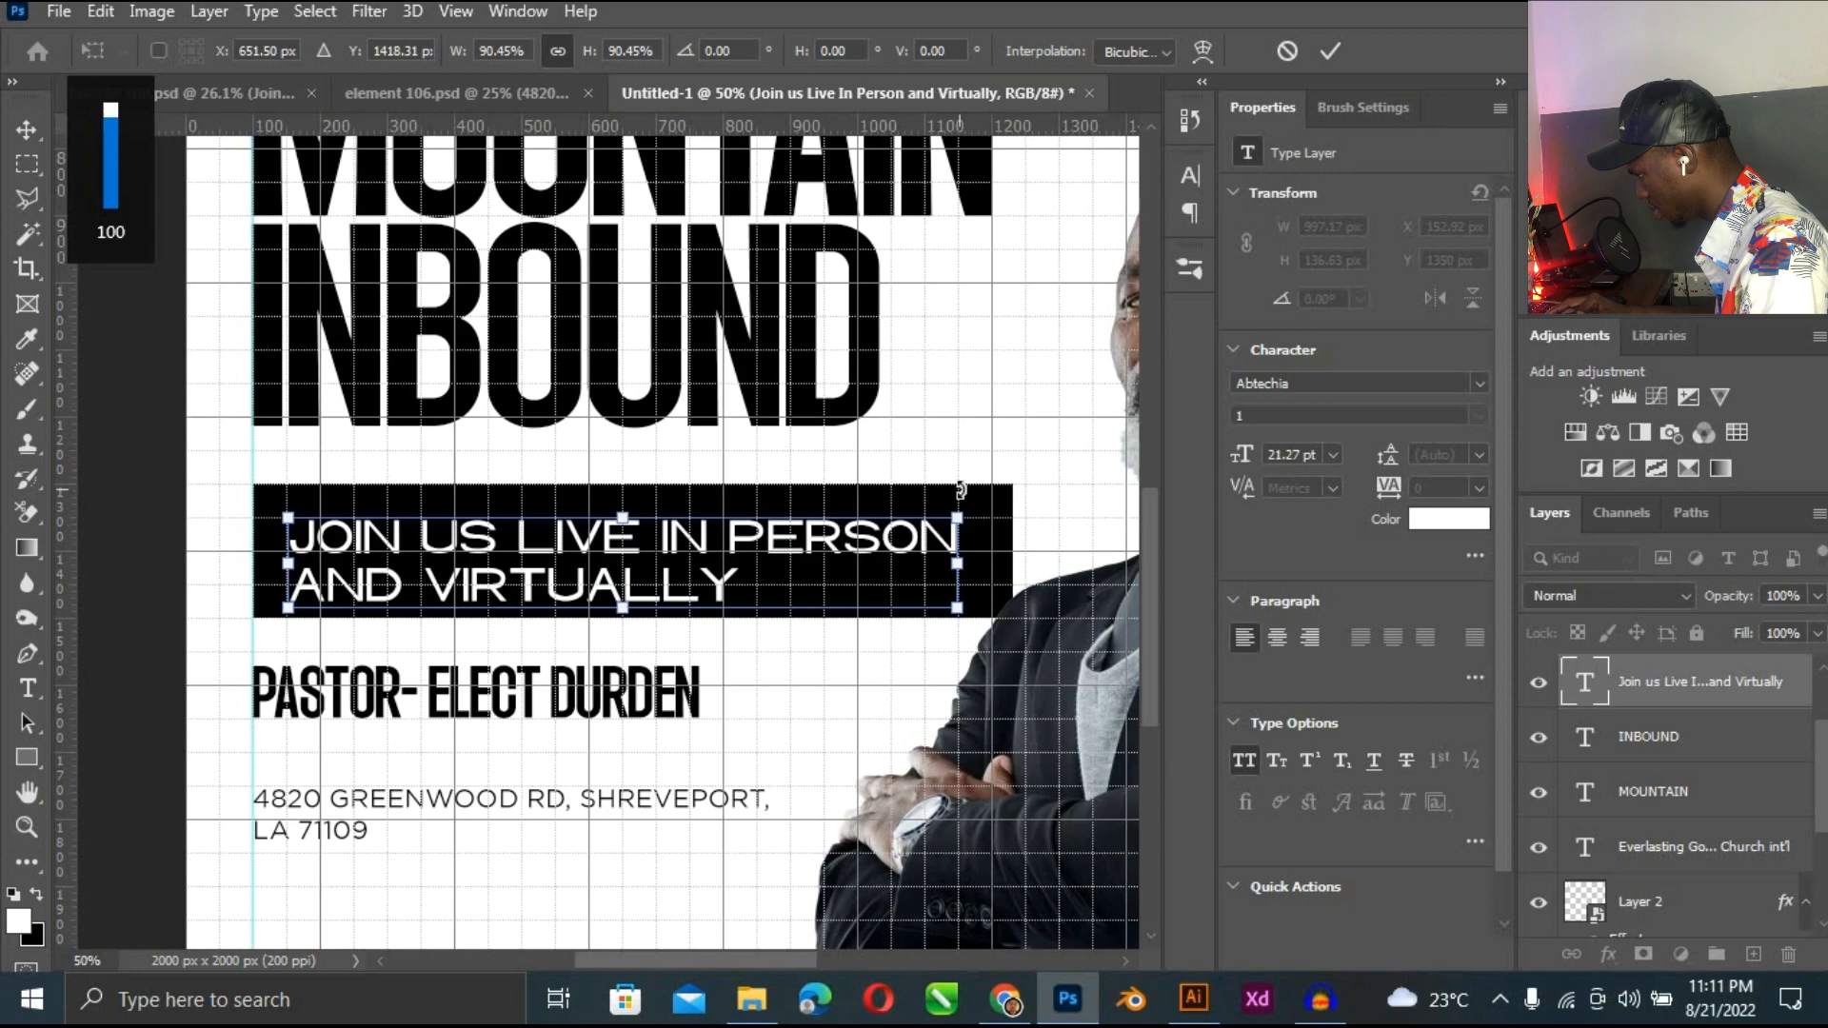
pyautogui.hotkey('ctrl', '+')
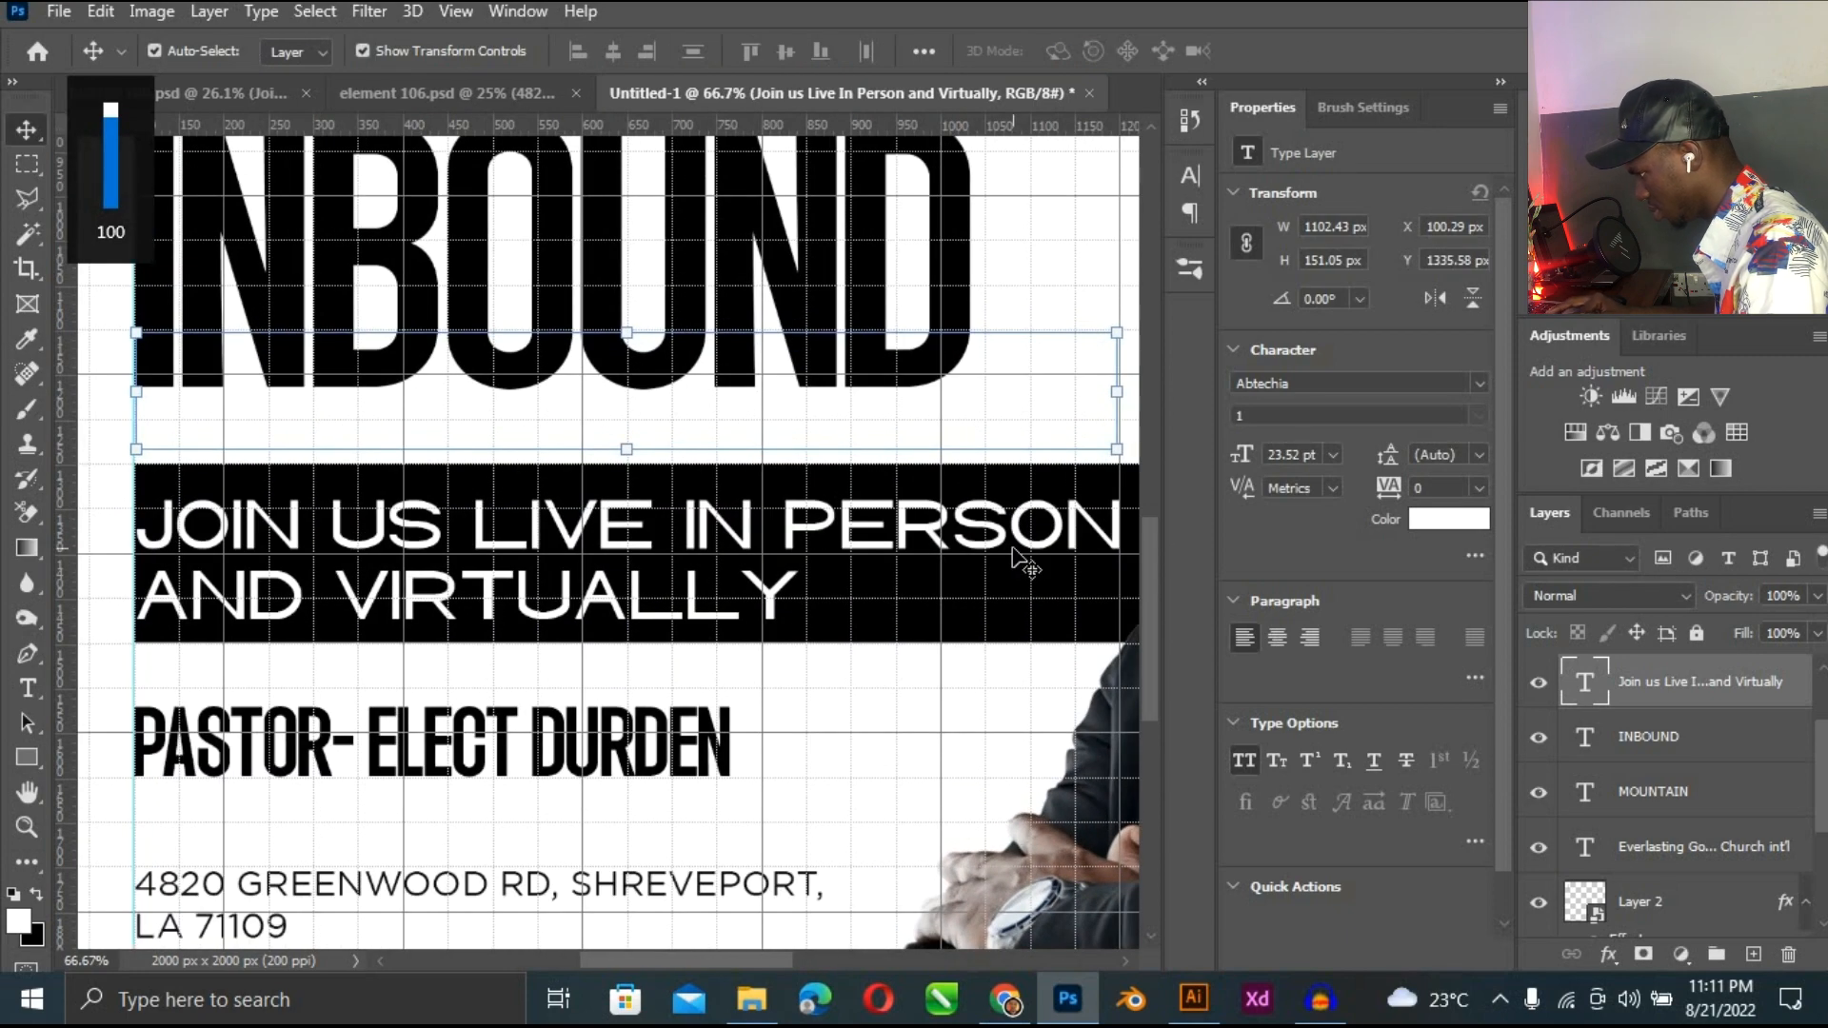
# Scale the JOIN US text down to about 1003 by 137 px, keeping its left edge on the margin guide.
pyautogui.hotkey('ctrl', '0')
pyautogui.hotkey('ctrl', 't')
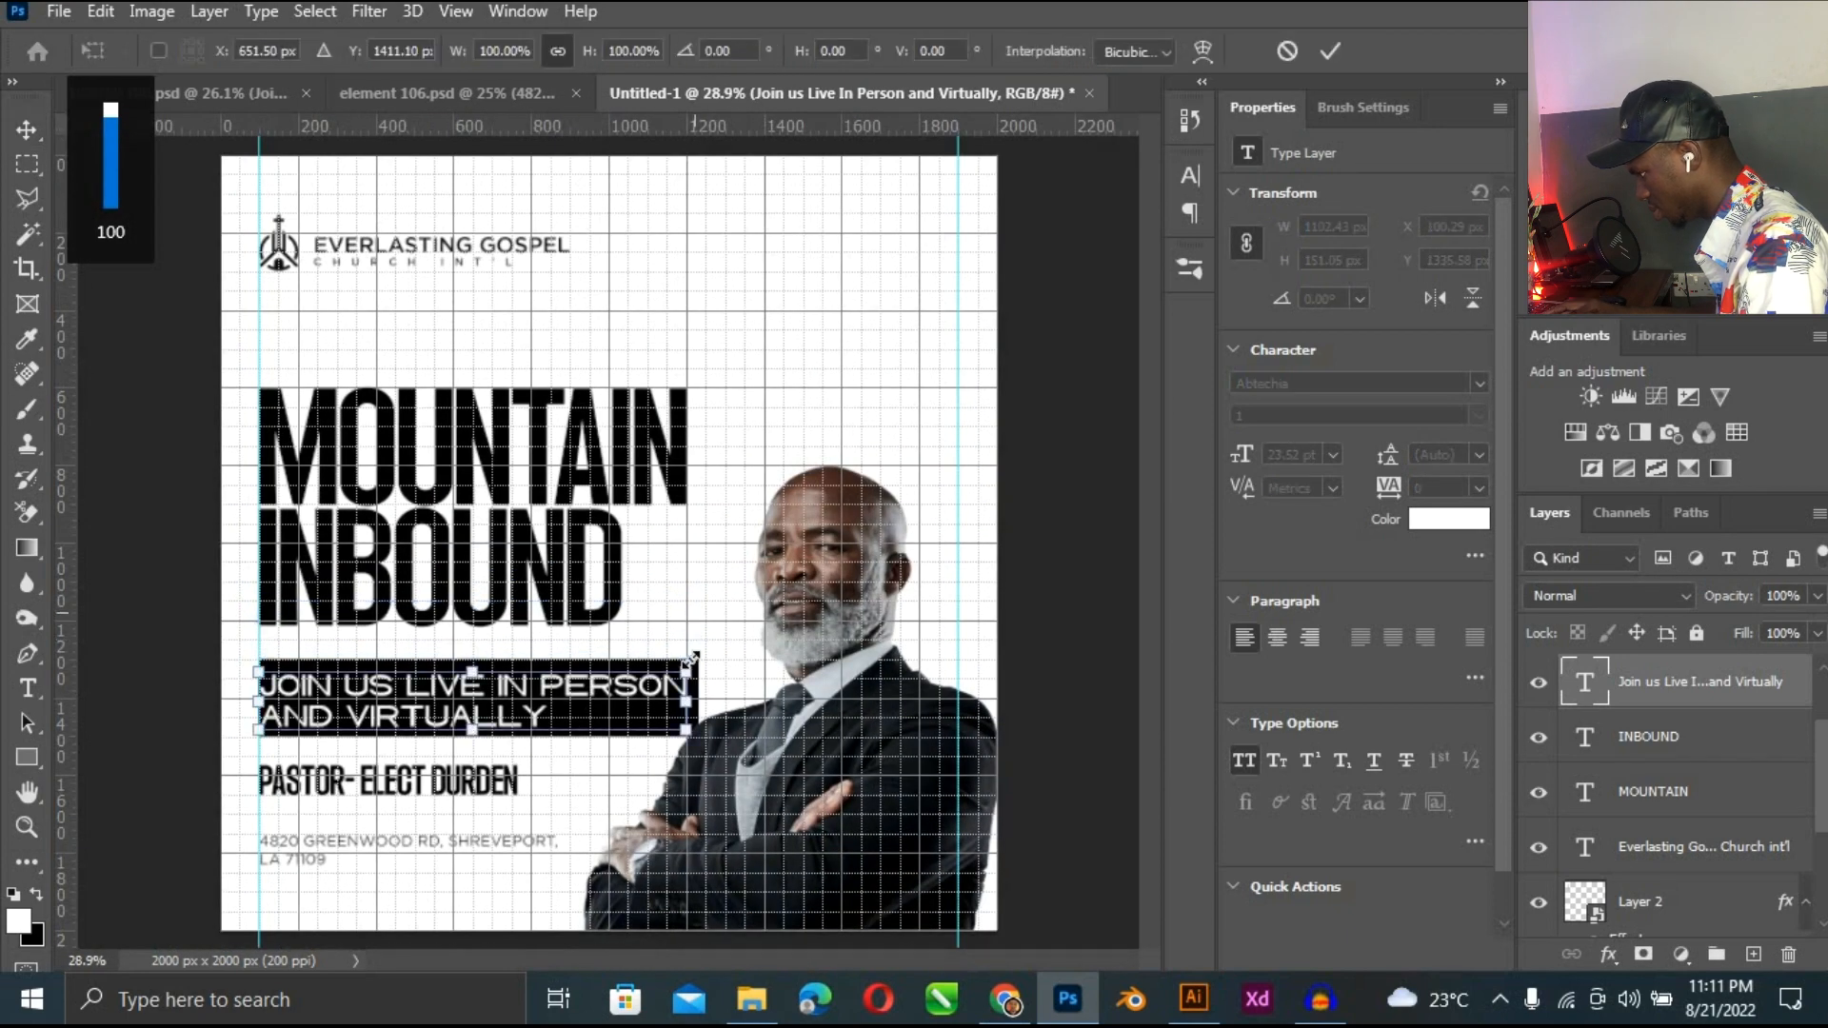
pyautogui.moveTo(685, 671); pyautogui.dragTo(649, 672)
pyautogui.press('Return')
# Reposition the JOIN US text inside the black bar at about X 122 px and Y 1335 px, leaving padding from the bar's left edge.
pyautogui.hotkey('ctrl', '+')
pyautogui.hotkey('ctrl', '+')
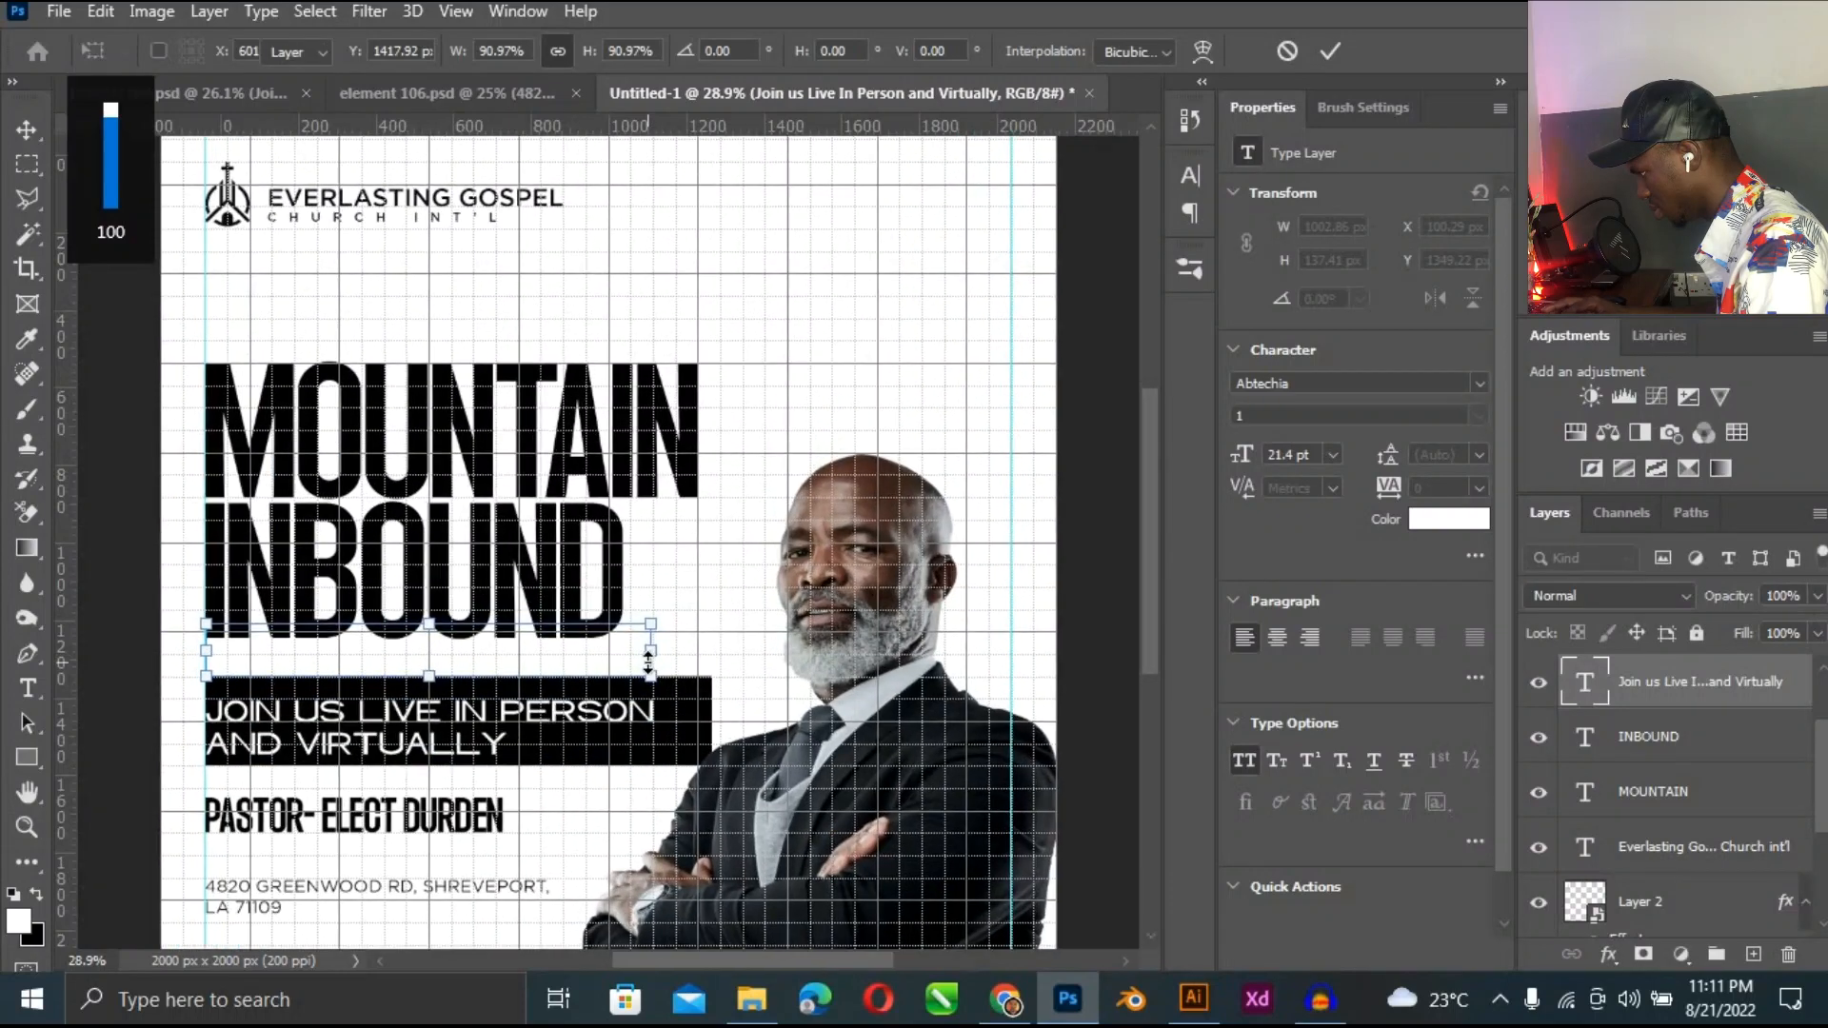
pyautogui.moveTo(1136, 628); pyautogui.dragTo(1146, 573)
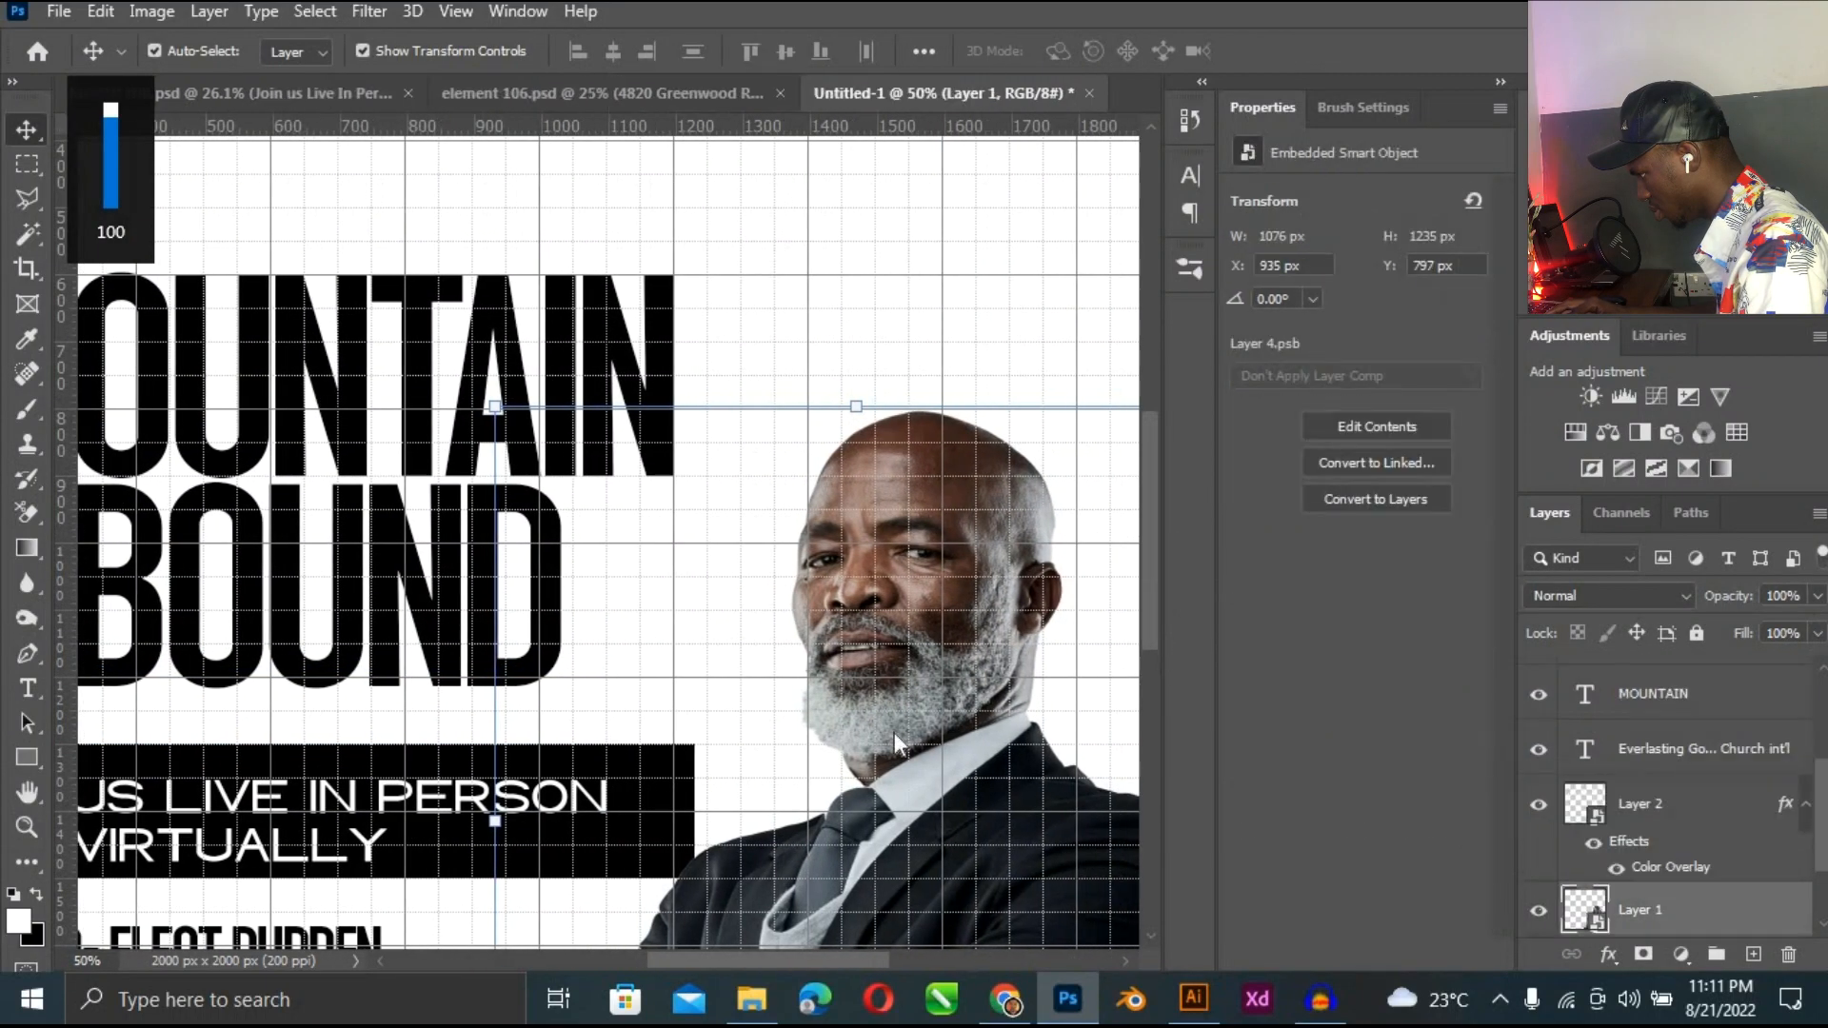
pyautogui.scroll(-3, 894, 733)
pyautogui.moveTo(734, 958); pyautogui.dragTo(627, 949)
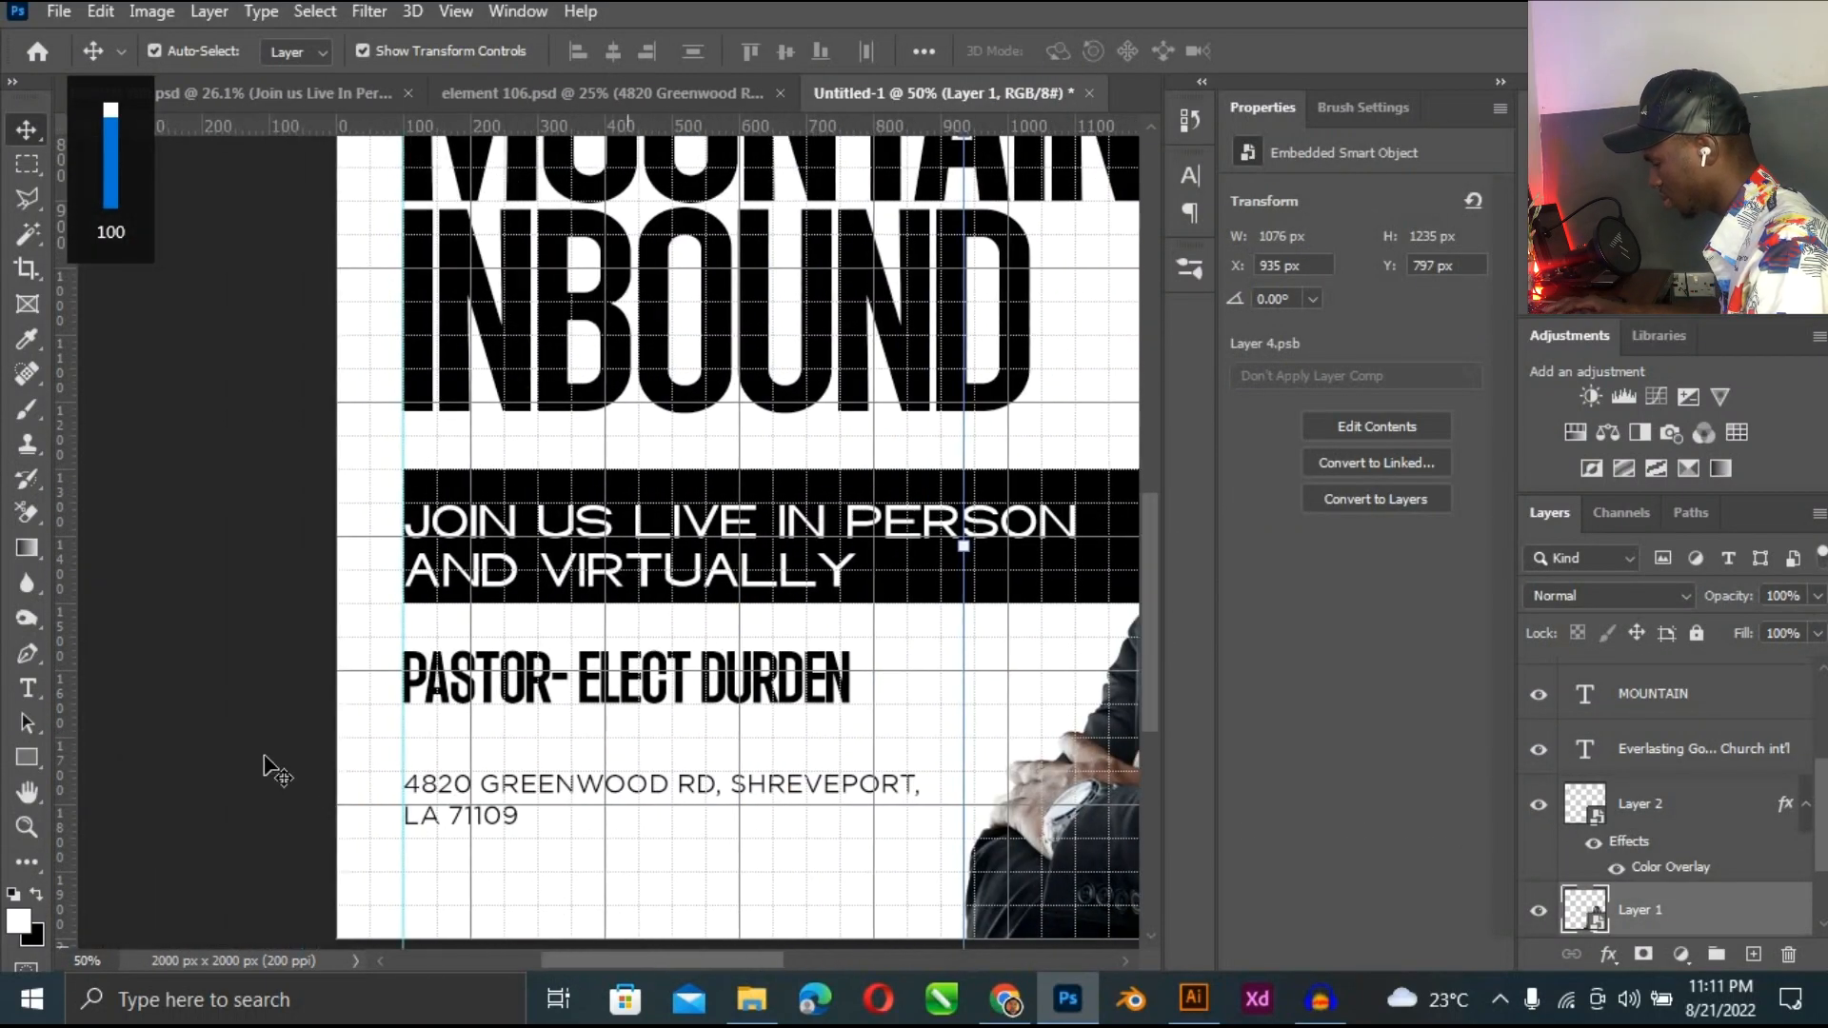
pyautogui.click(266, 757)
pyautogui.moveTo(745, 523); pyautogui.dragTo(758, 514)
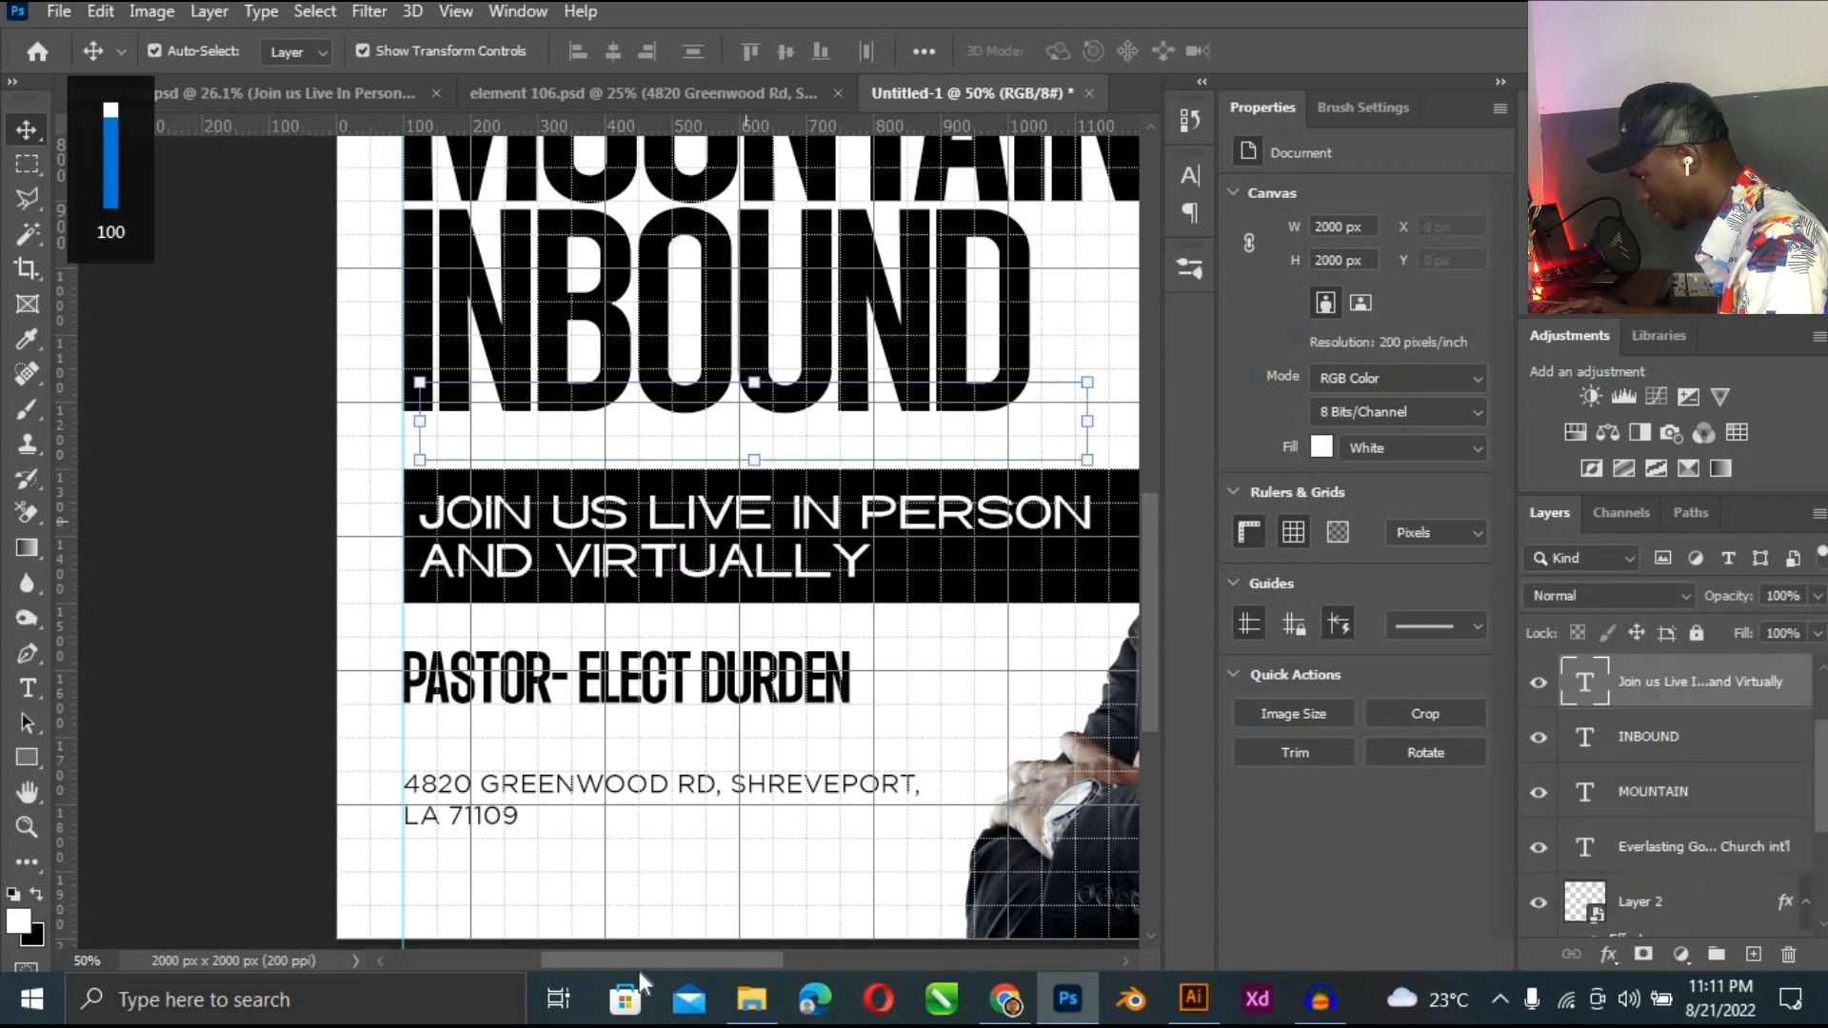
# Scale the black bar down to about 1102 by 195 px so its right edge lines up with the MOUNTAIN title.
pyautogui.moveTo(676, 959); pyautogui.dragTo(709, 959)
pyautogui.hscroll(2, 990, 576)
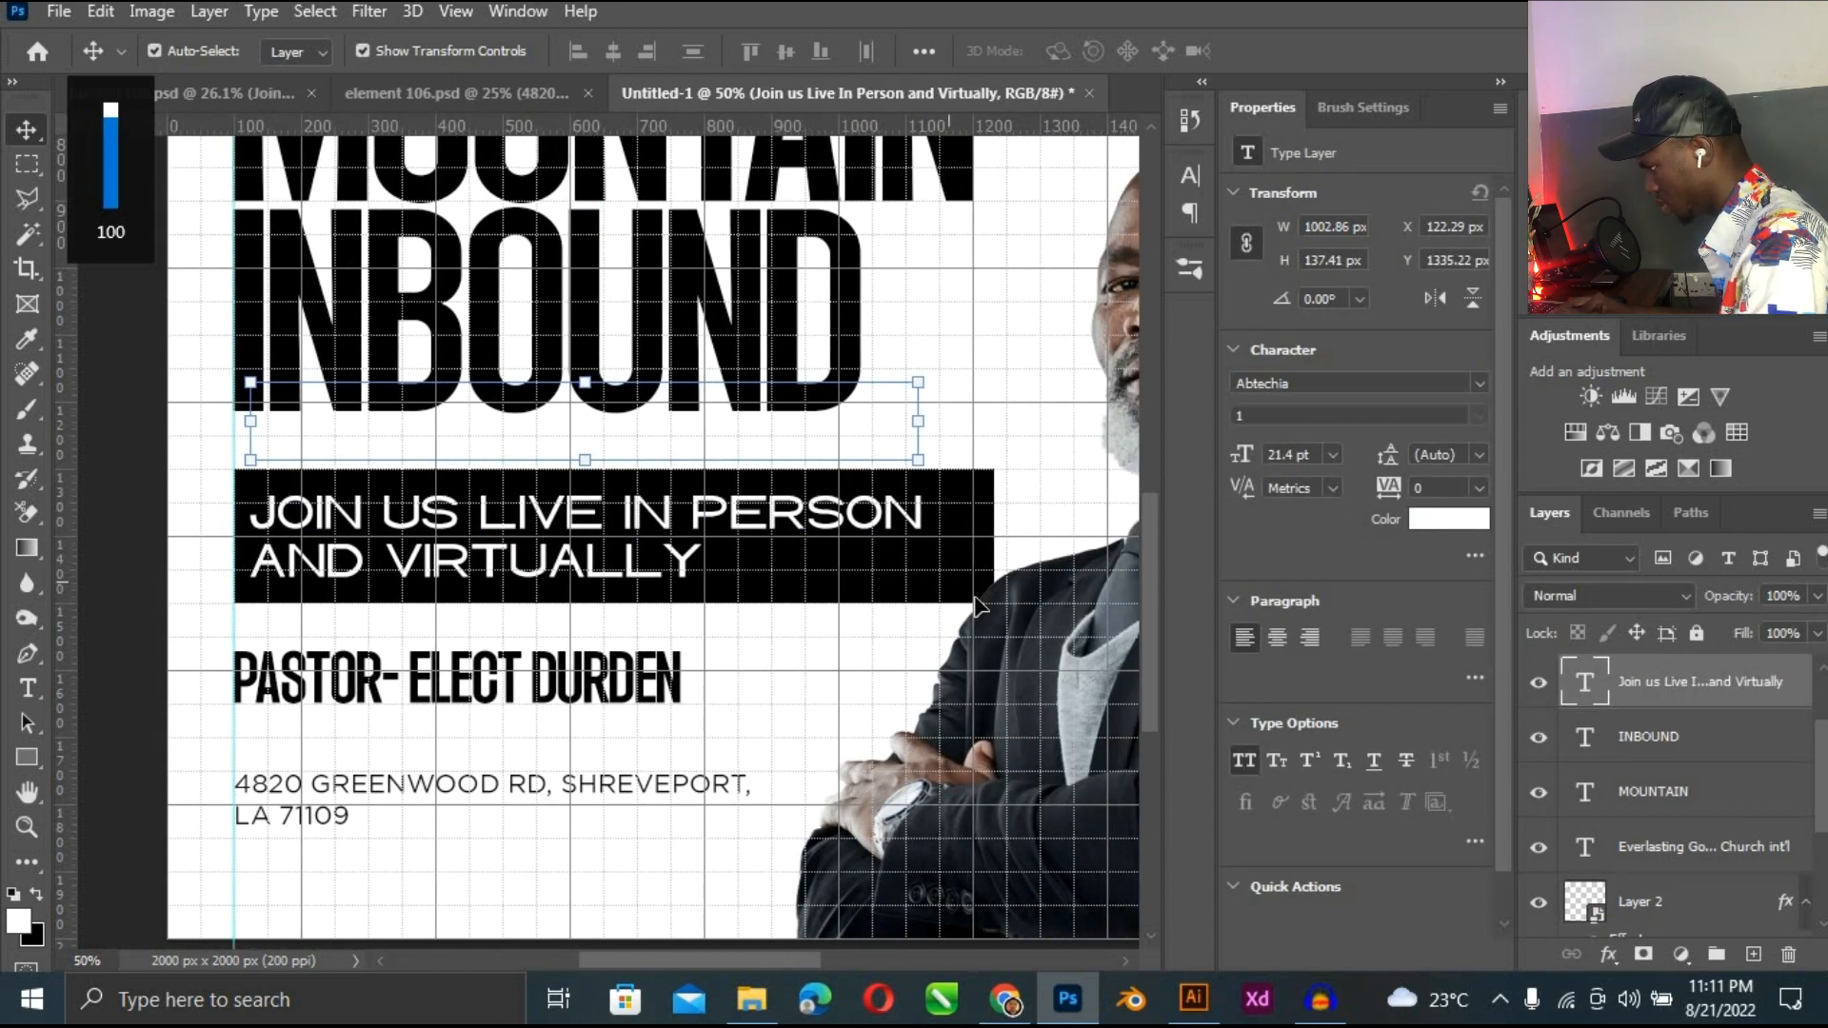
pyautogui.click(976, 597)
pyautogui.moveTo(983, 599); pyautogui.dragTo(981, 601)
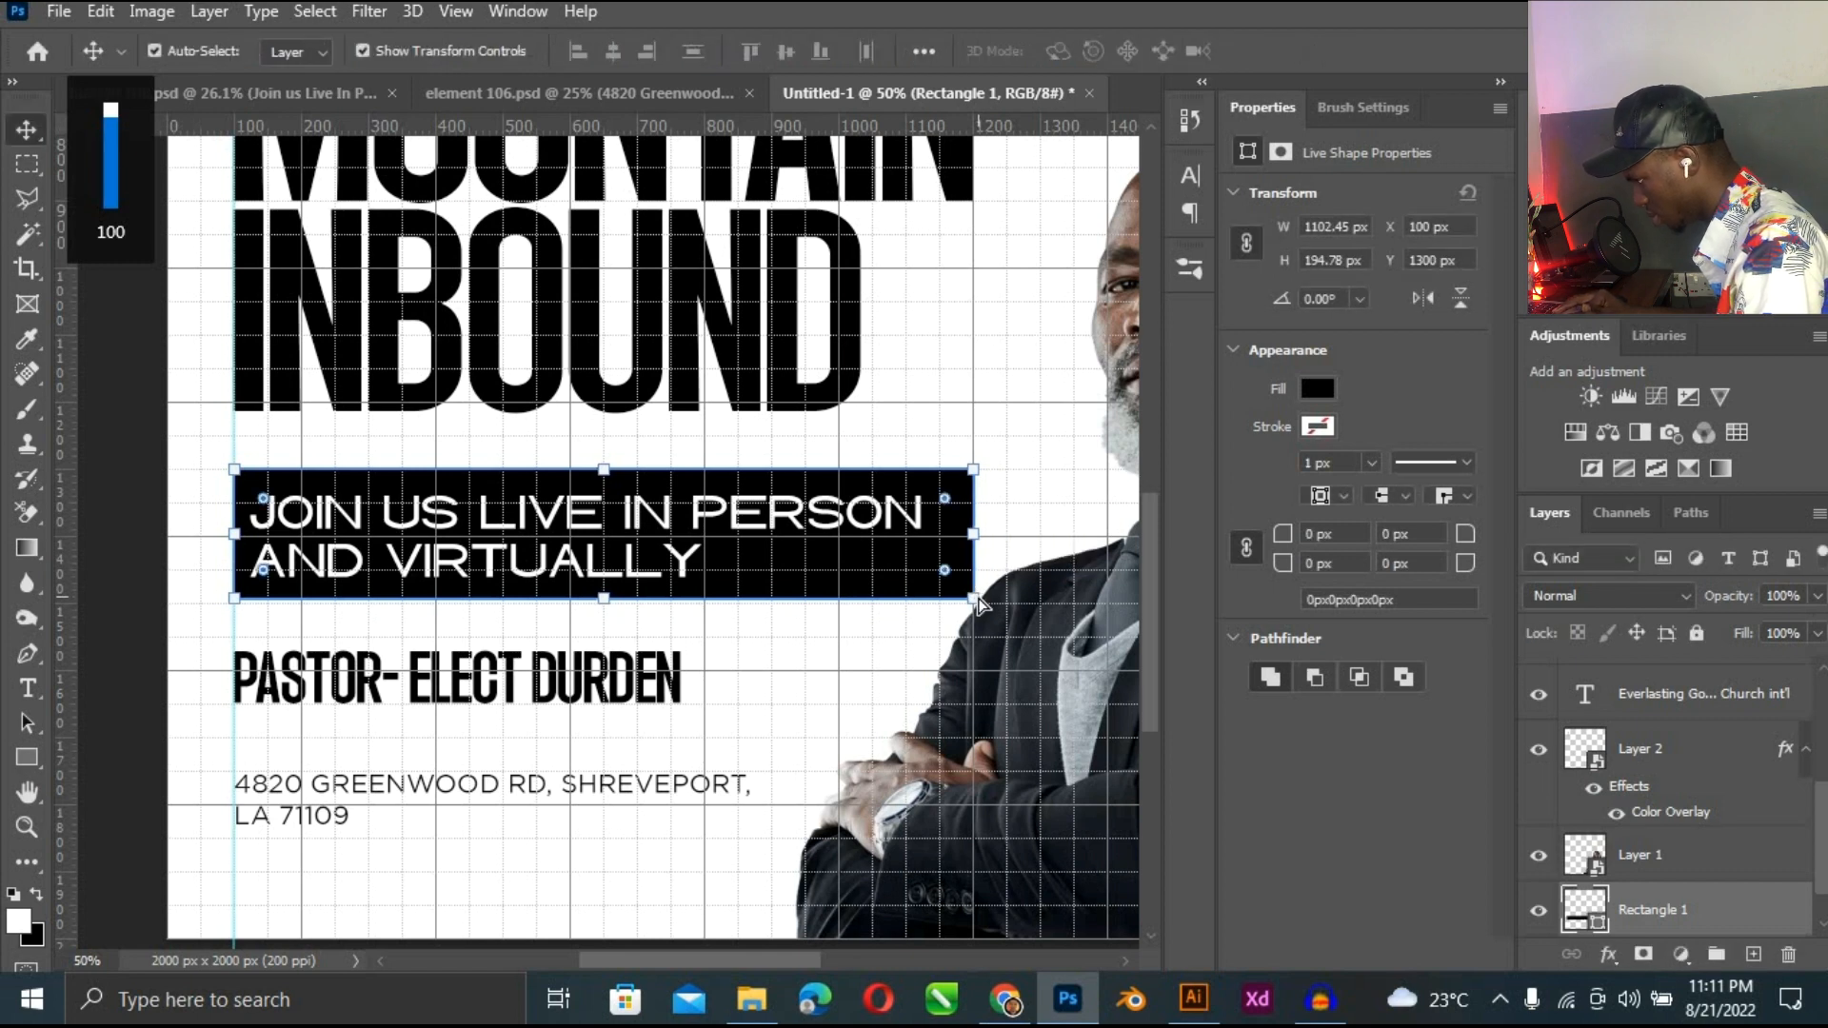
# Try shifting the pastor's portrait slightly to the right, and undo the move.
pyautogui.scroll(-4, 978, 602)
pyautogui.hotkey('ctrl', '0')
pyautogui.moveTo(847, 818); pyautogui.dragTo(881, 815)
pyautogui.hotkey('ctrl', 'z')
pyautogui.click(1098, 729)
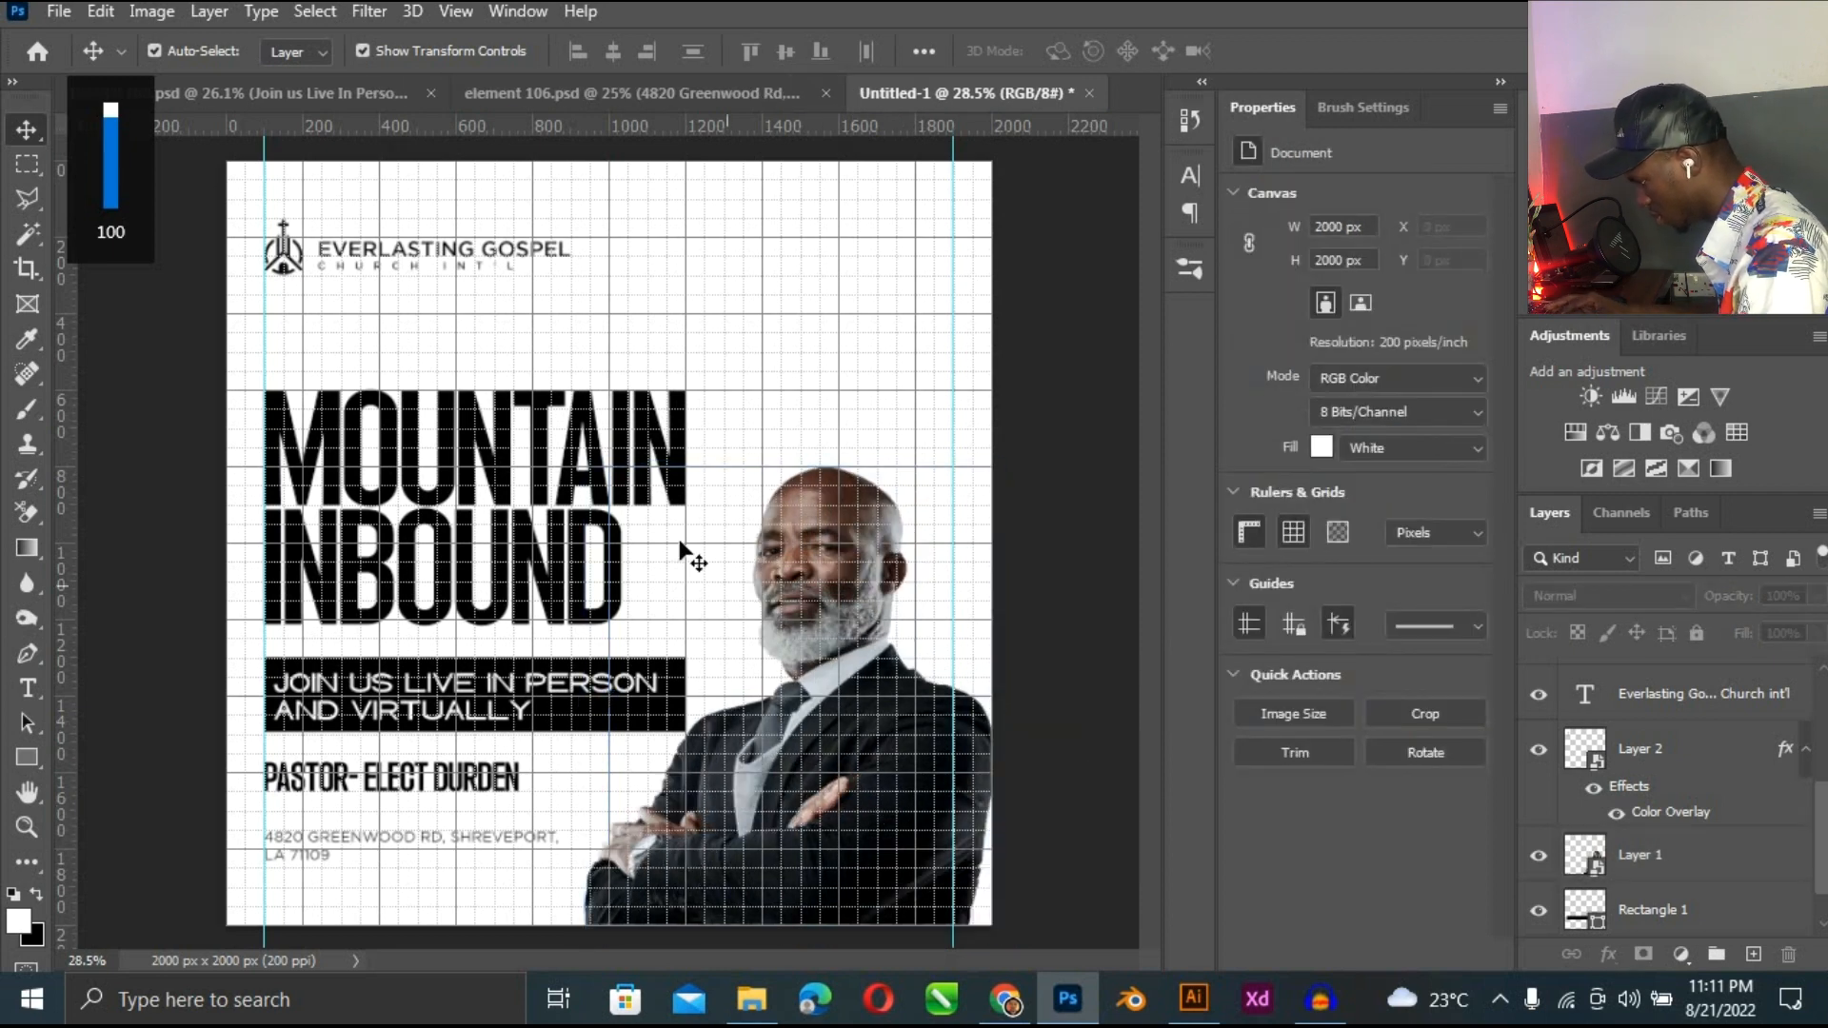
# Scale the MOUNTAIN INBOUND title, JOIN US text and black bar together to about 95.5%, keeping their left edge on the margin guide.
pyautogui.moveTo(231, 380); pyautogui.dragTo(665, 715)
pyautogui.keyDown('shift'); pyautogui.click(878, 768); pyautogui.keyUp('shift')
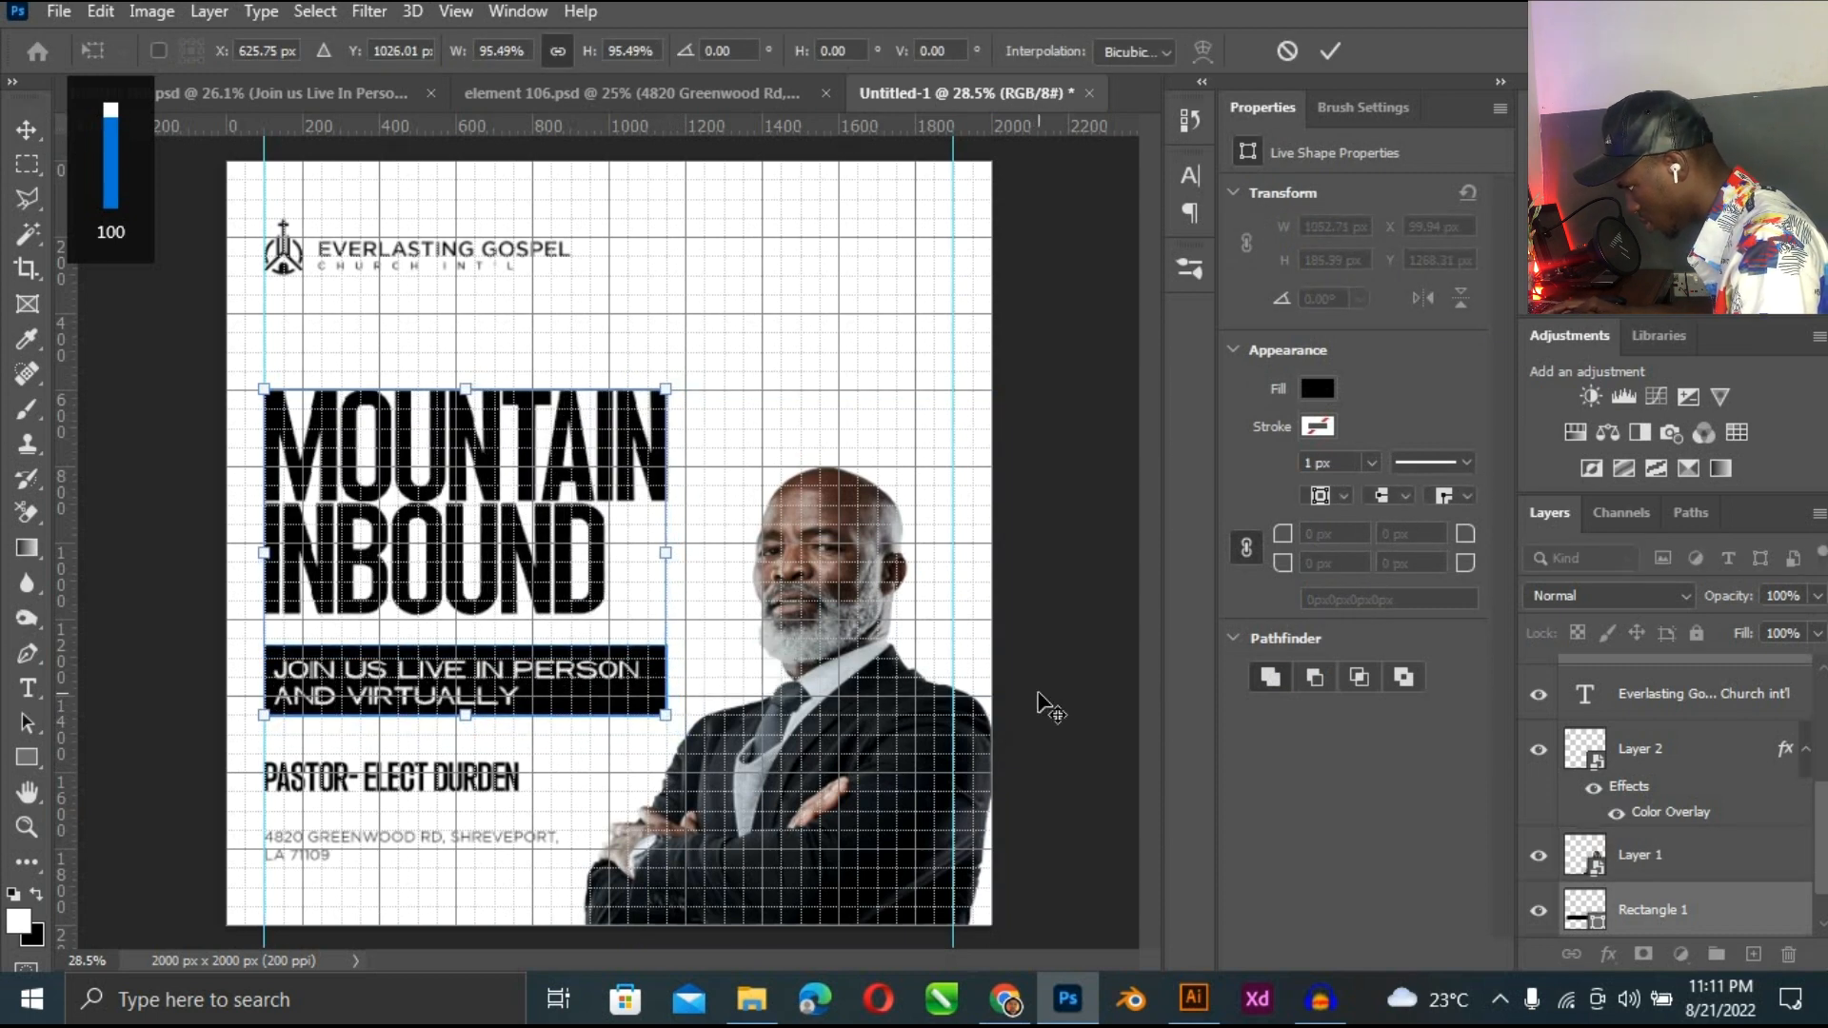
pyautogui.press('Return')
pyautogui.click(1044, 677)
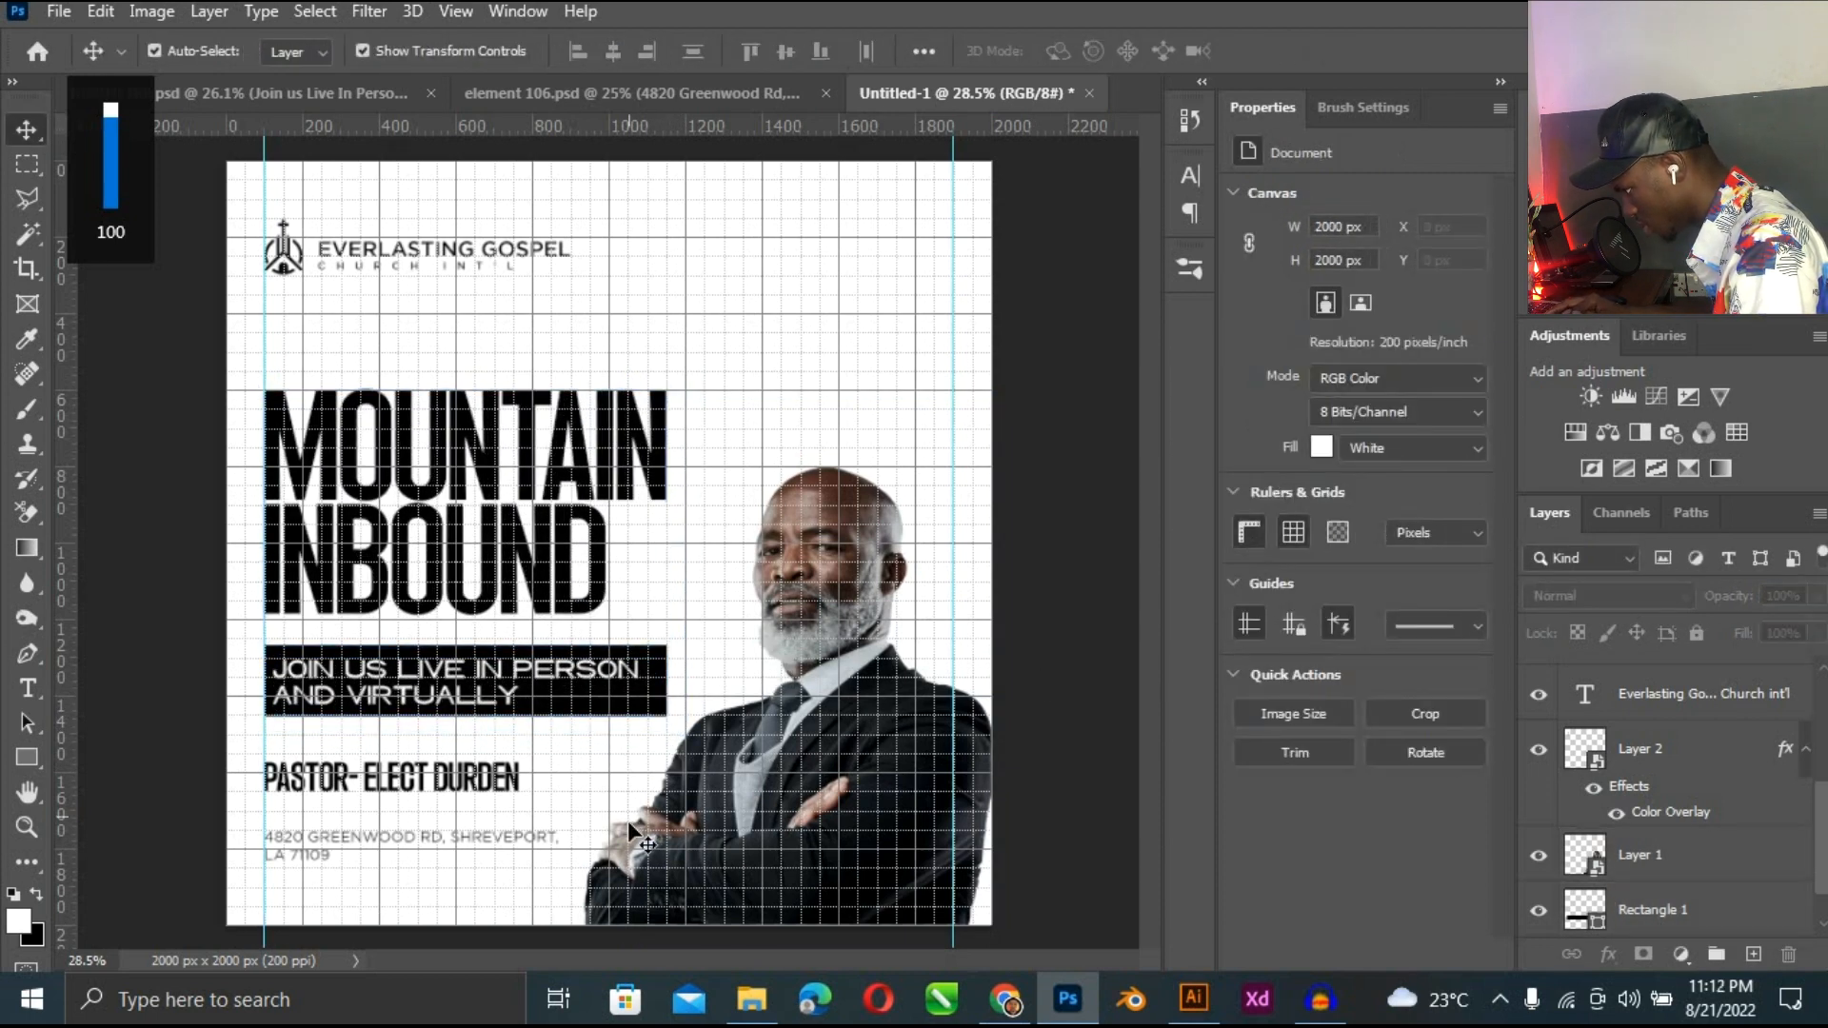
# Enlarge the pastor line to about 751 by 119 px, keeping its left edge on the margin guide.
pyautogui.hotkey('ctrl', '+')
pyautogui.scroll(-3, 1154, 672)
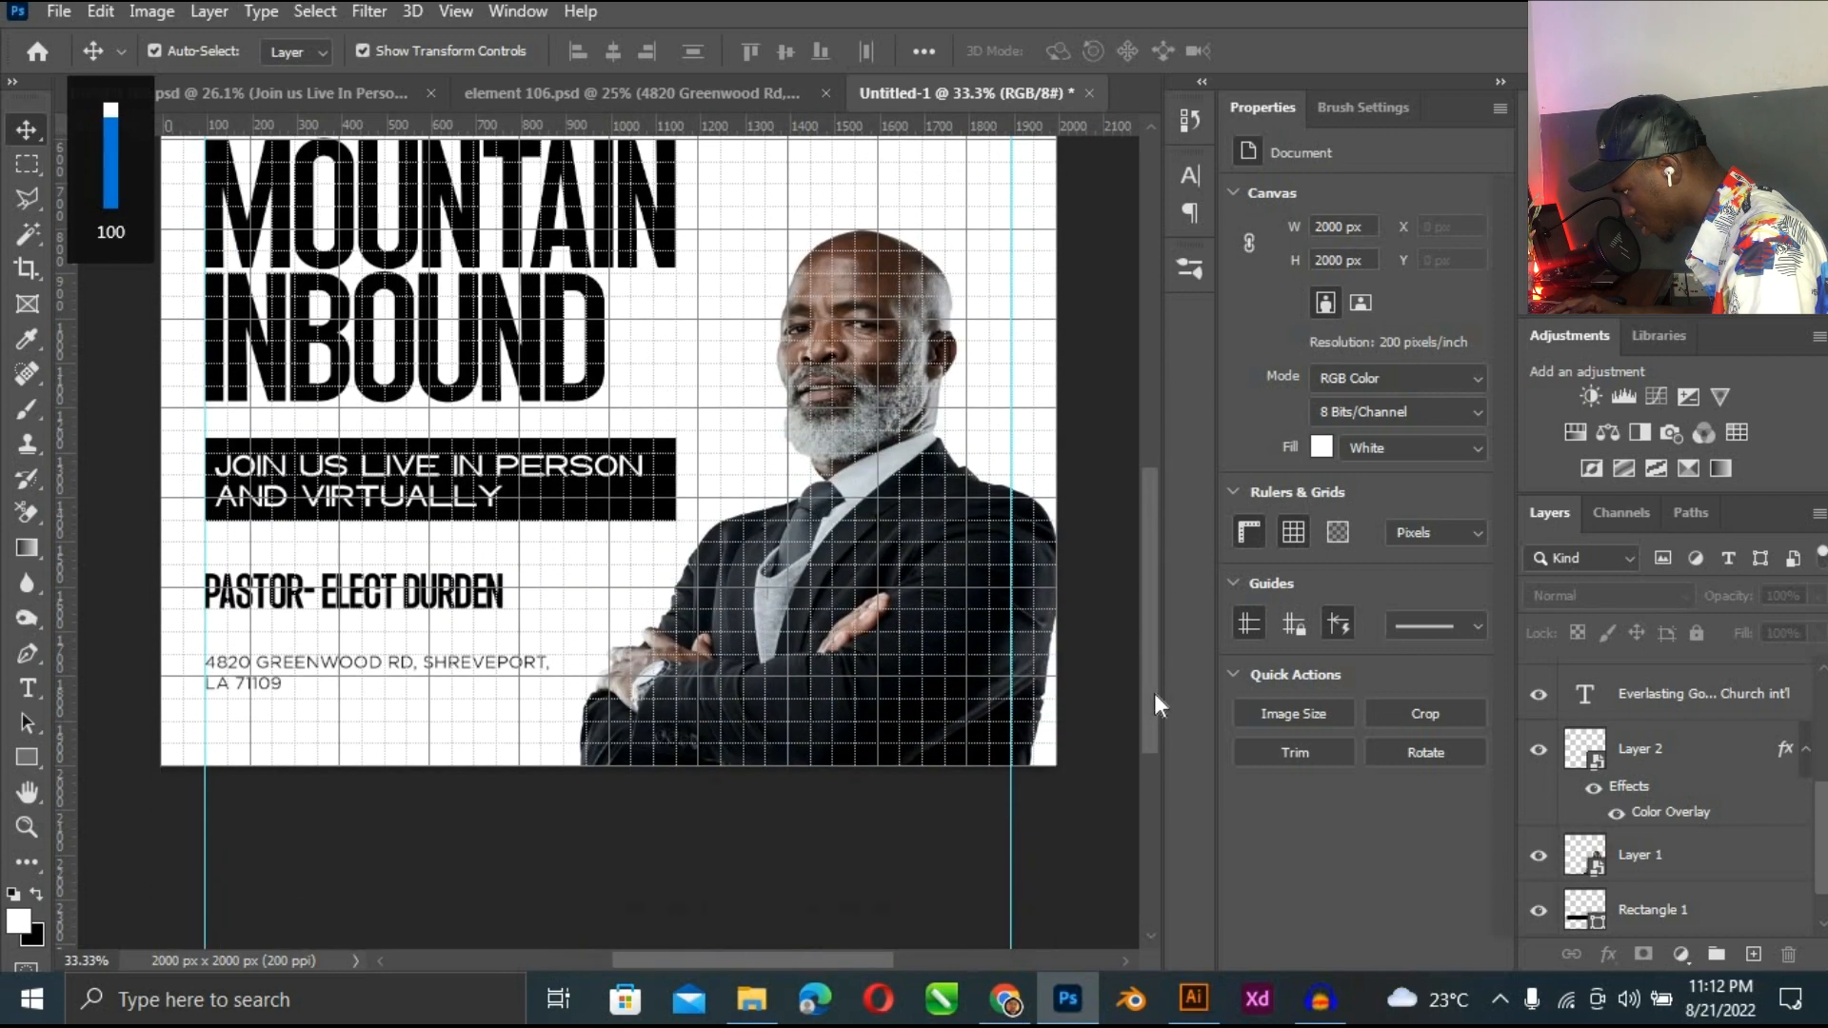
pyautogui.hotkey('ctrl', '+')
pyautogui.moveTo(830, 950); pyautogui.dragTo(804, 950)
pyautogui.click(569, 597)
pyautogui.moveTo(573, 578); pyautogui.dragTo(628, 541)
pyautogui.press('Return')
# Draw a black square of about 92 by 92 px just after the end of the pastor line.
pyautogui.hotkey('ctrl', '+')
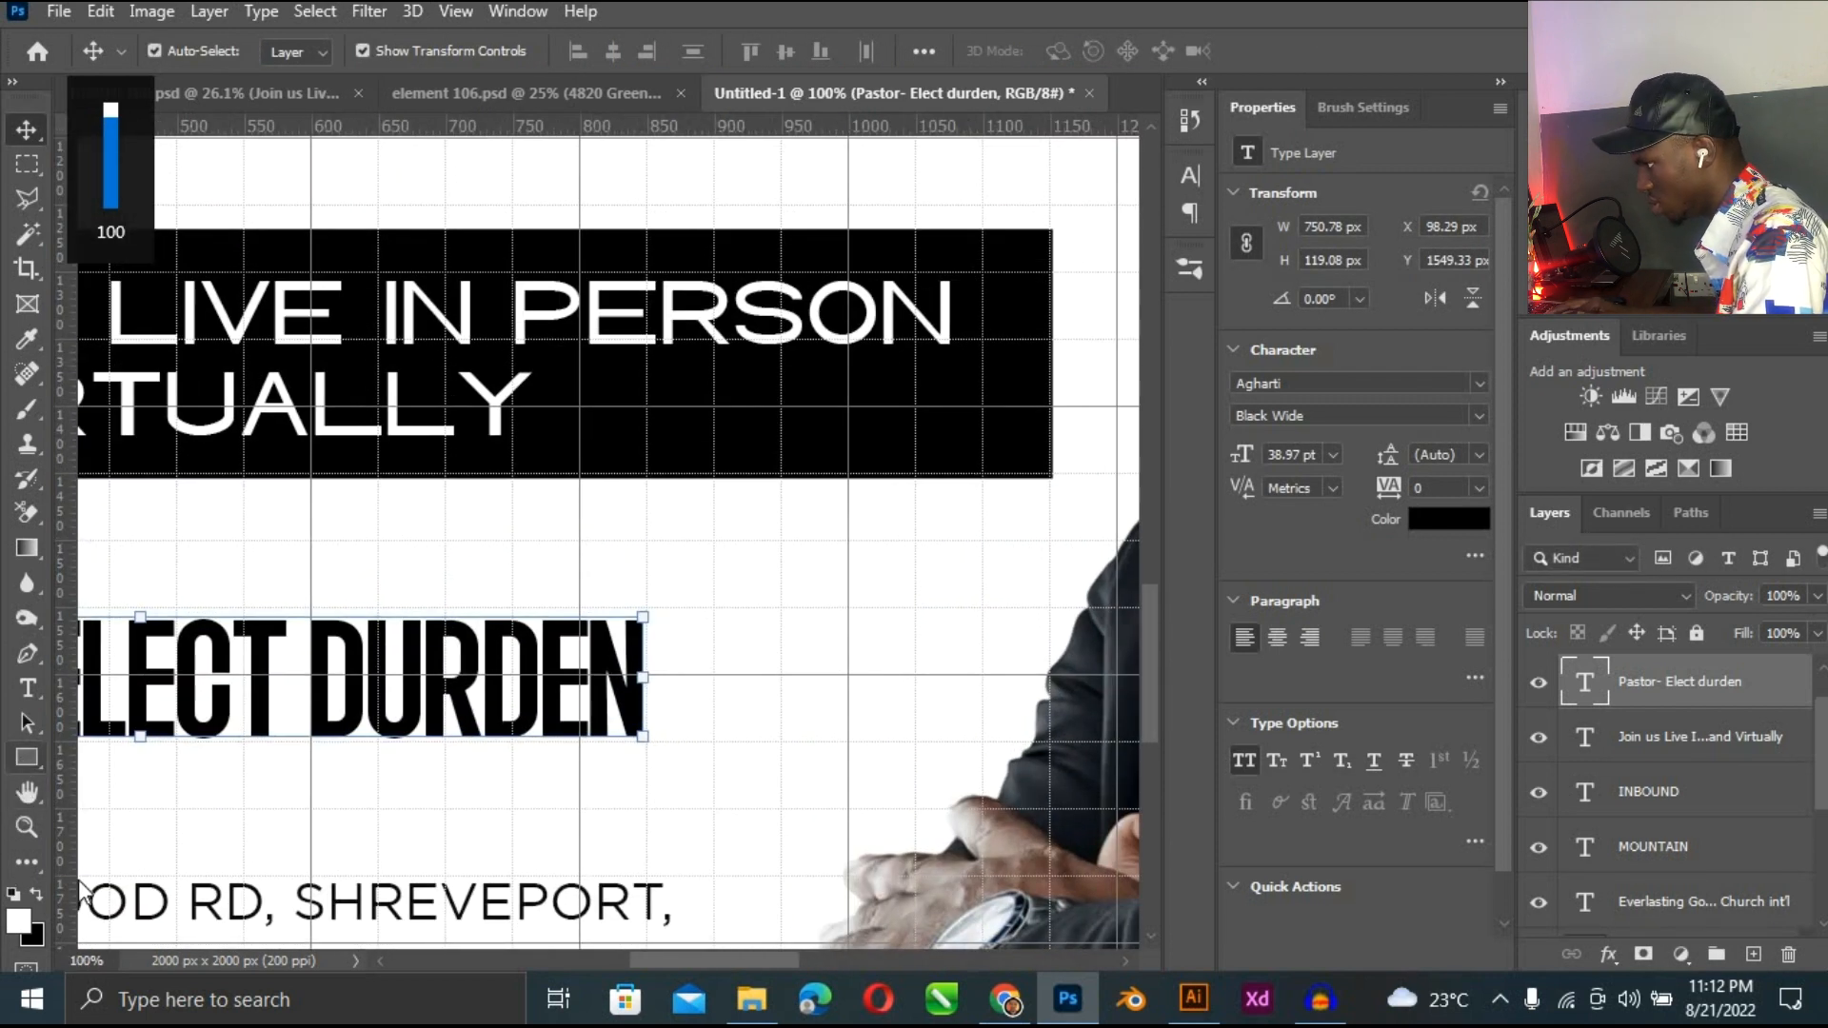
pyautogui.click(27, 757)
pyautogui.click(34, 895)
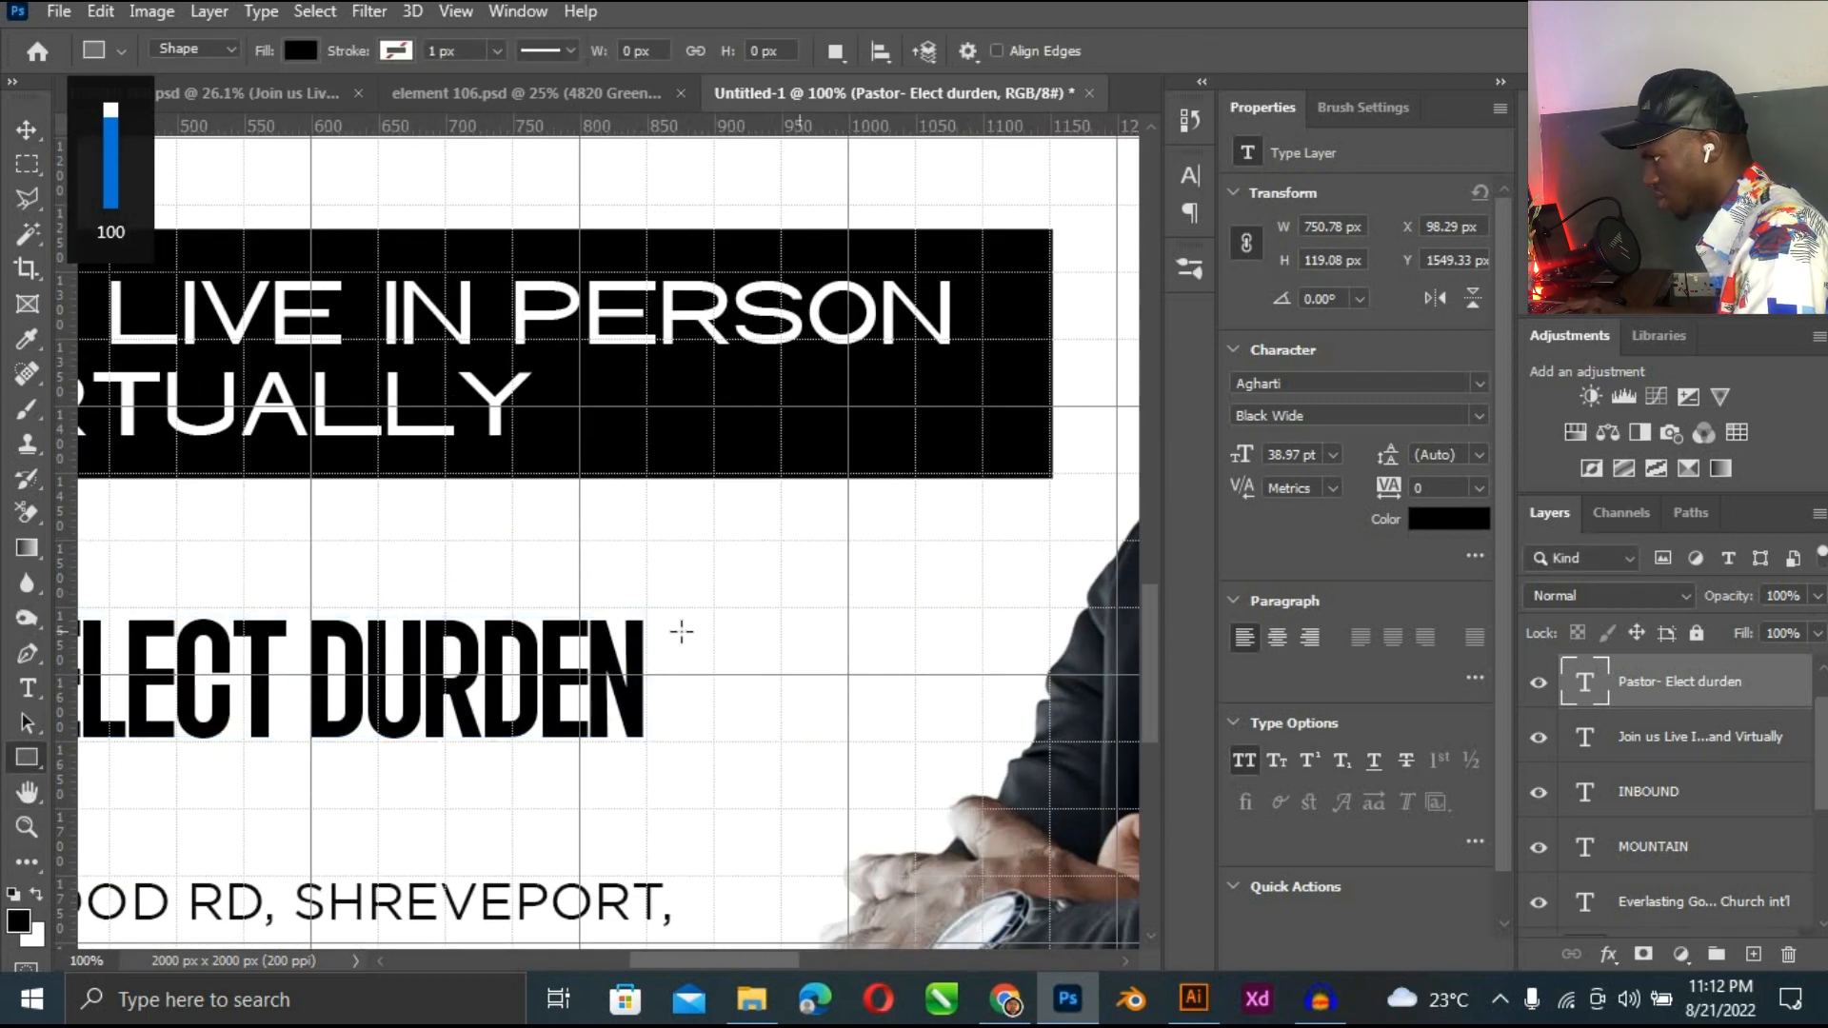
pyautogui.moveTo(678, 629); pyautogui.dragTo(805, 756)
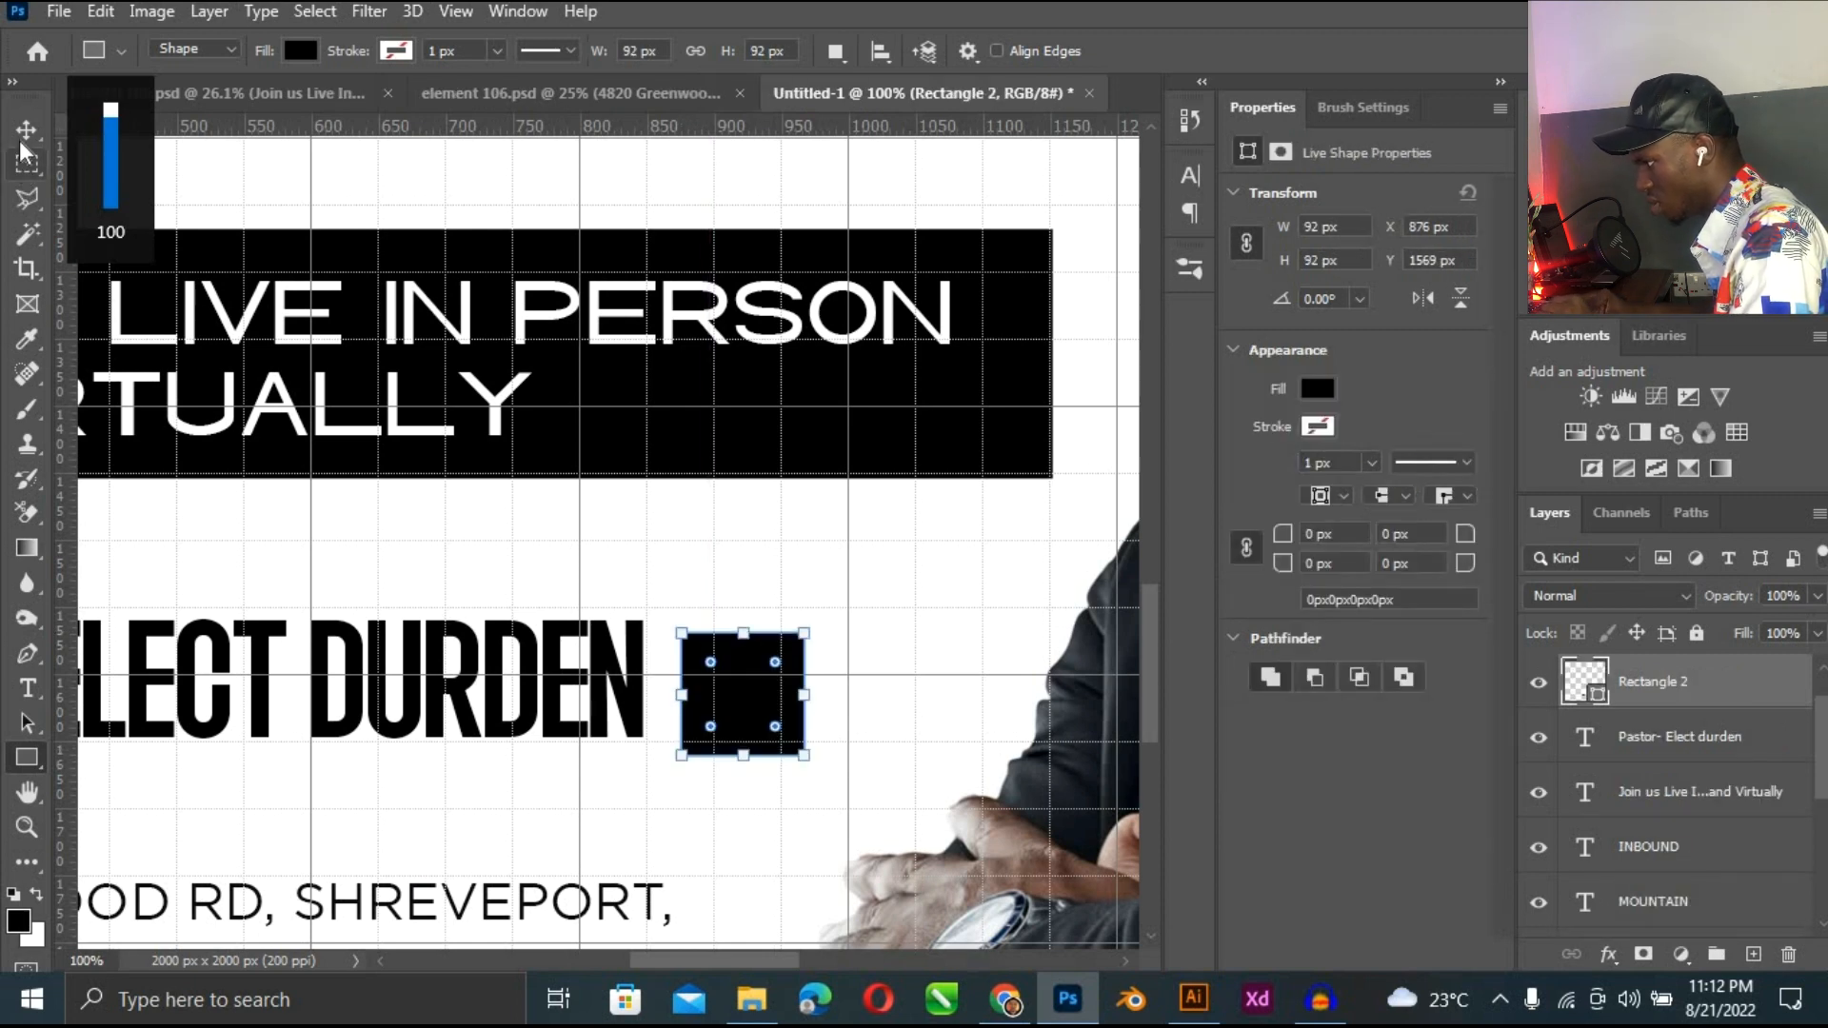
# Rasterize the black square and delete its upper-left half along the diagonal with the Polygonal Lasso, leaving a triangle.
pyautogui.press('v')
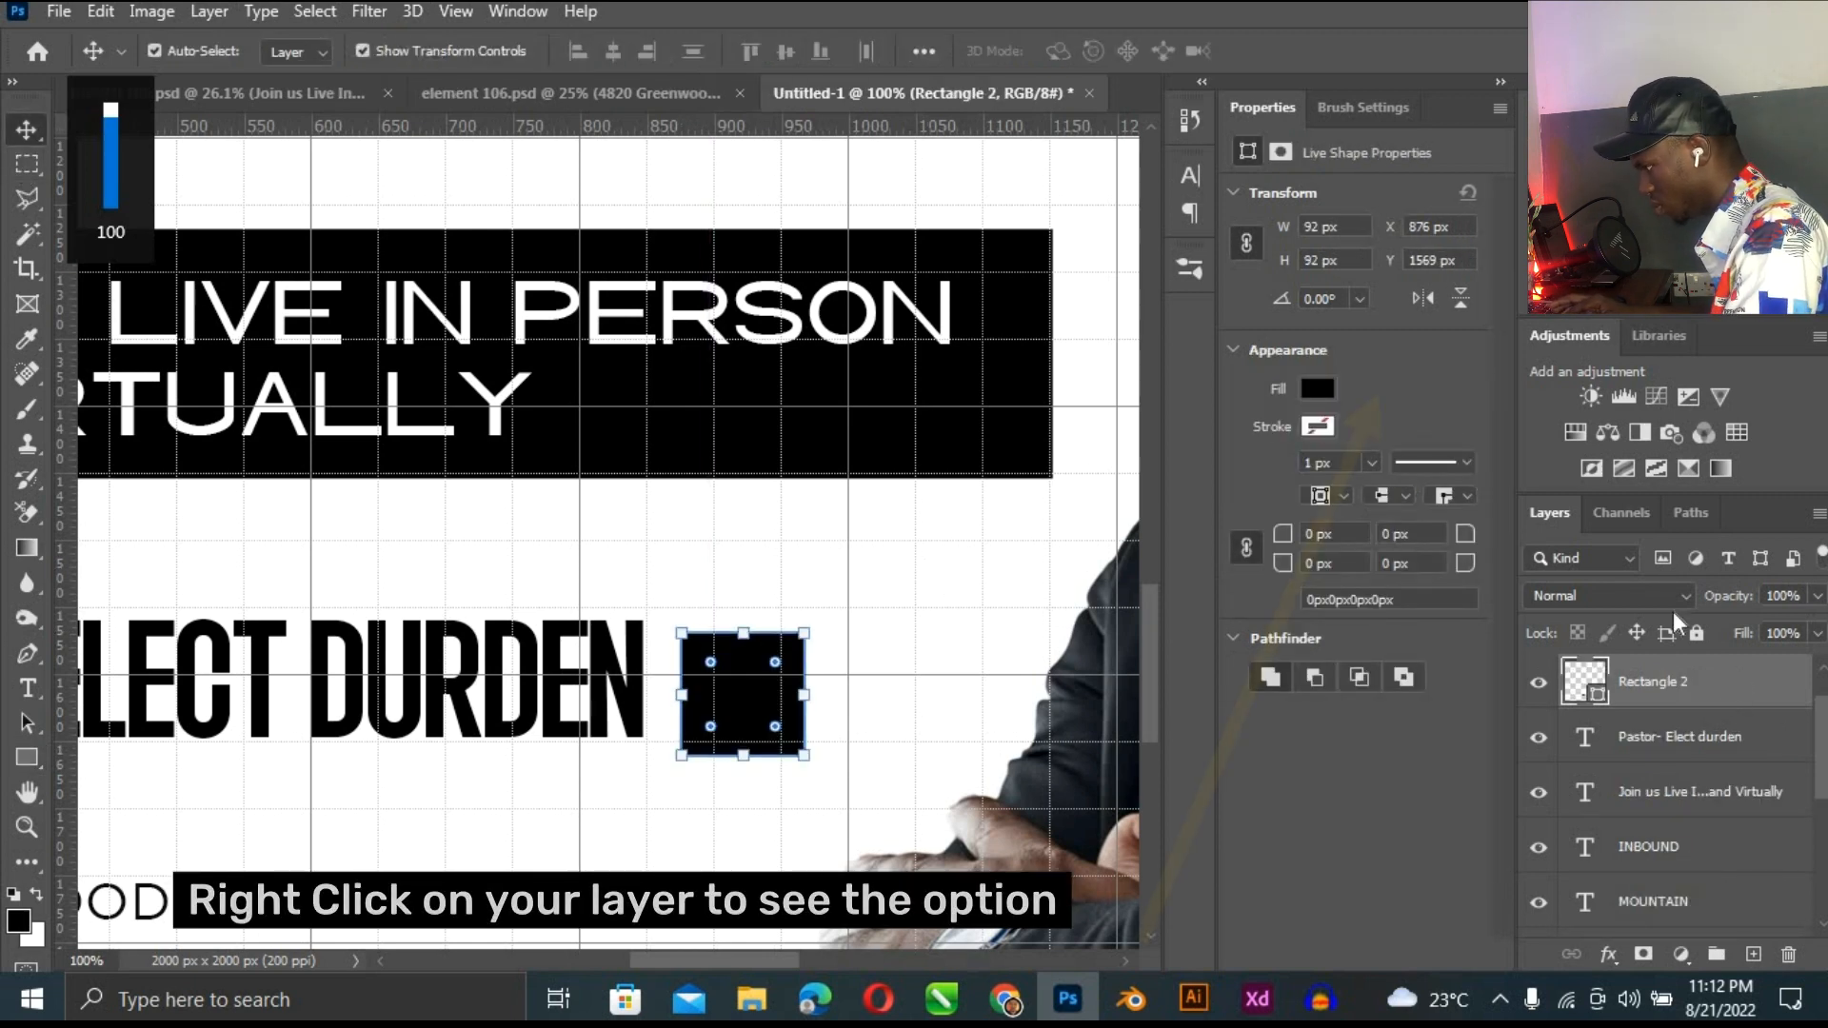
pyautogui.rightClick(1713, 682)
pyautogui.click(1443, 405)
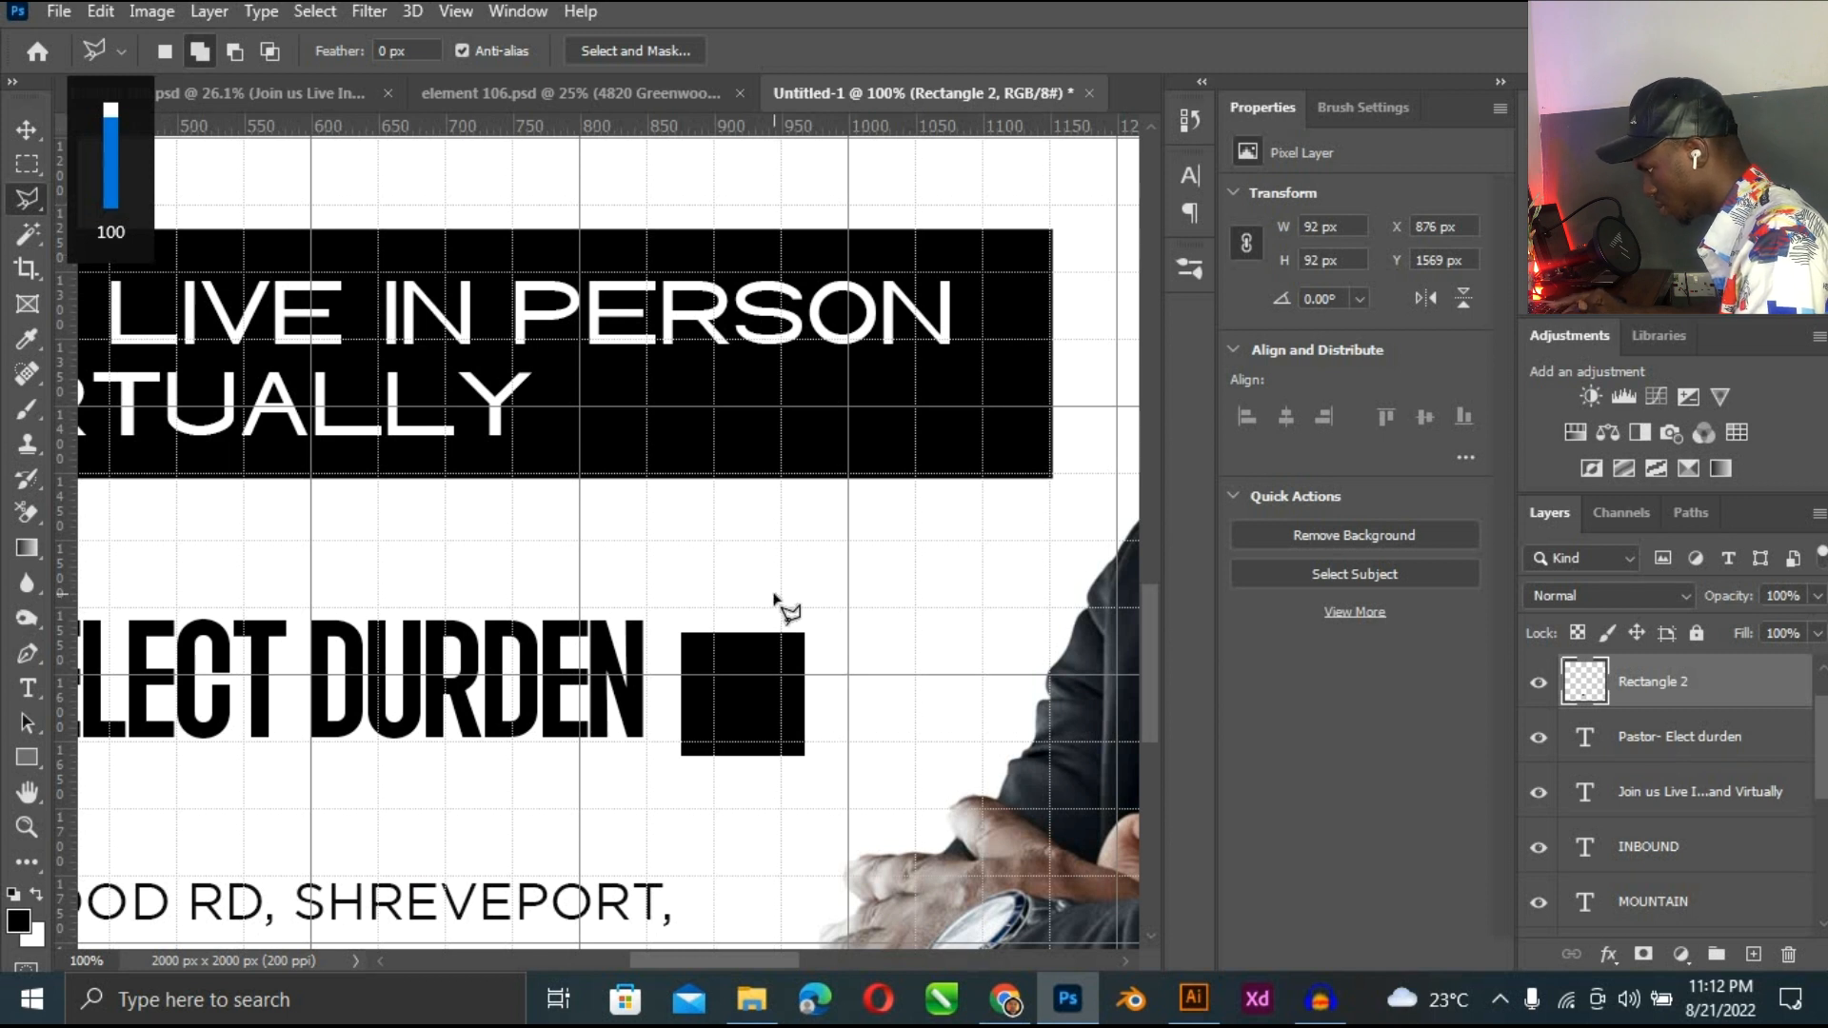
pyautogui.click(807, 634)
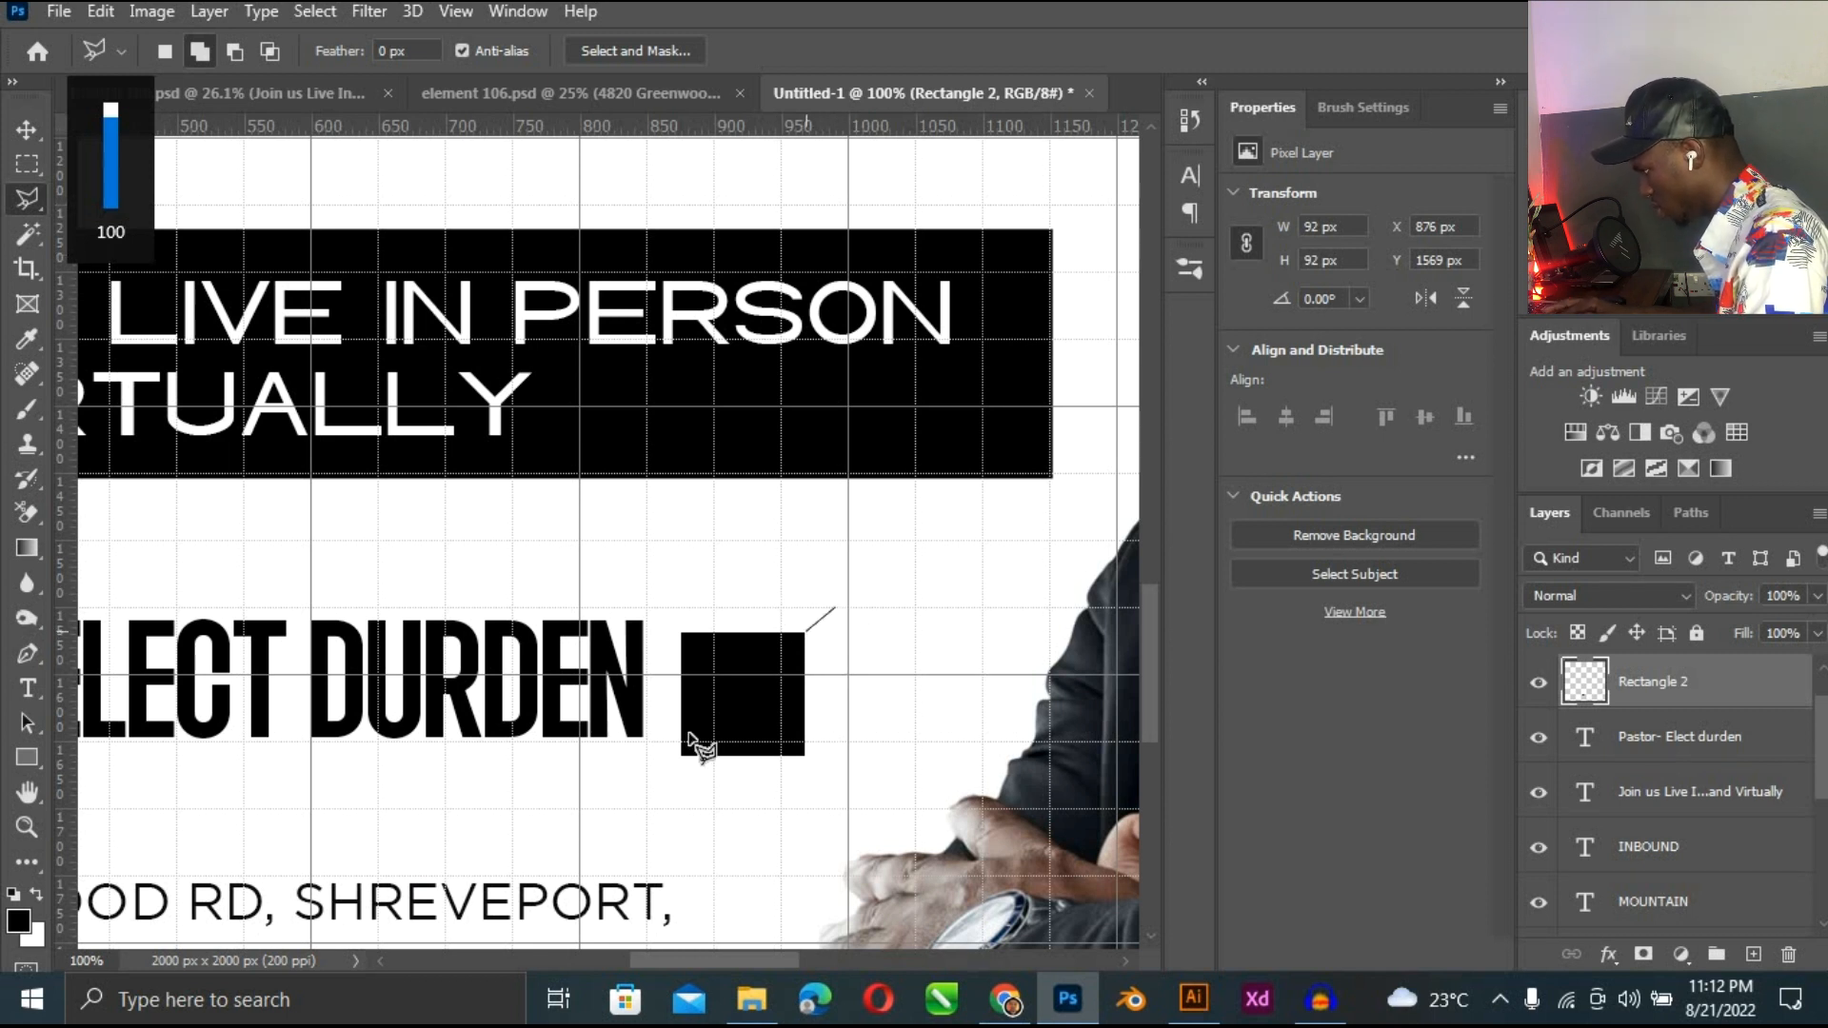
pyautogui.click(612, 821)
pyautogui.doubleClick(667, 542)
pyautogui.press('Delete')
pyautogui.hotkey('ctrl', 'd')
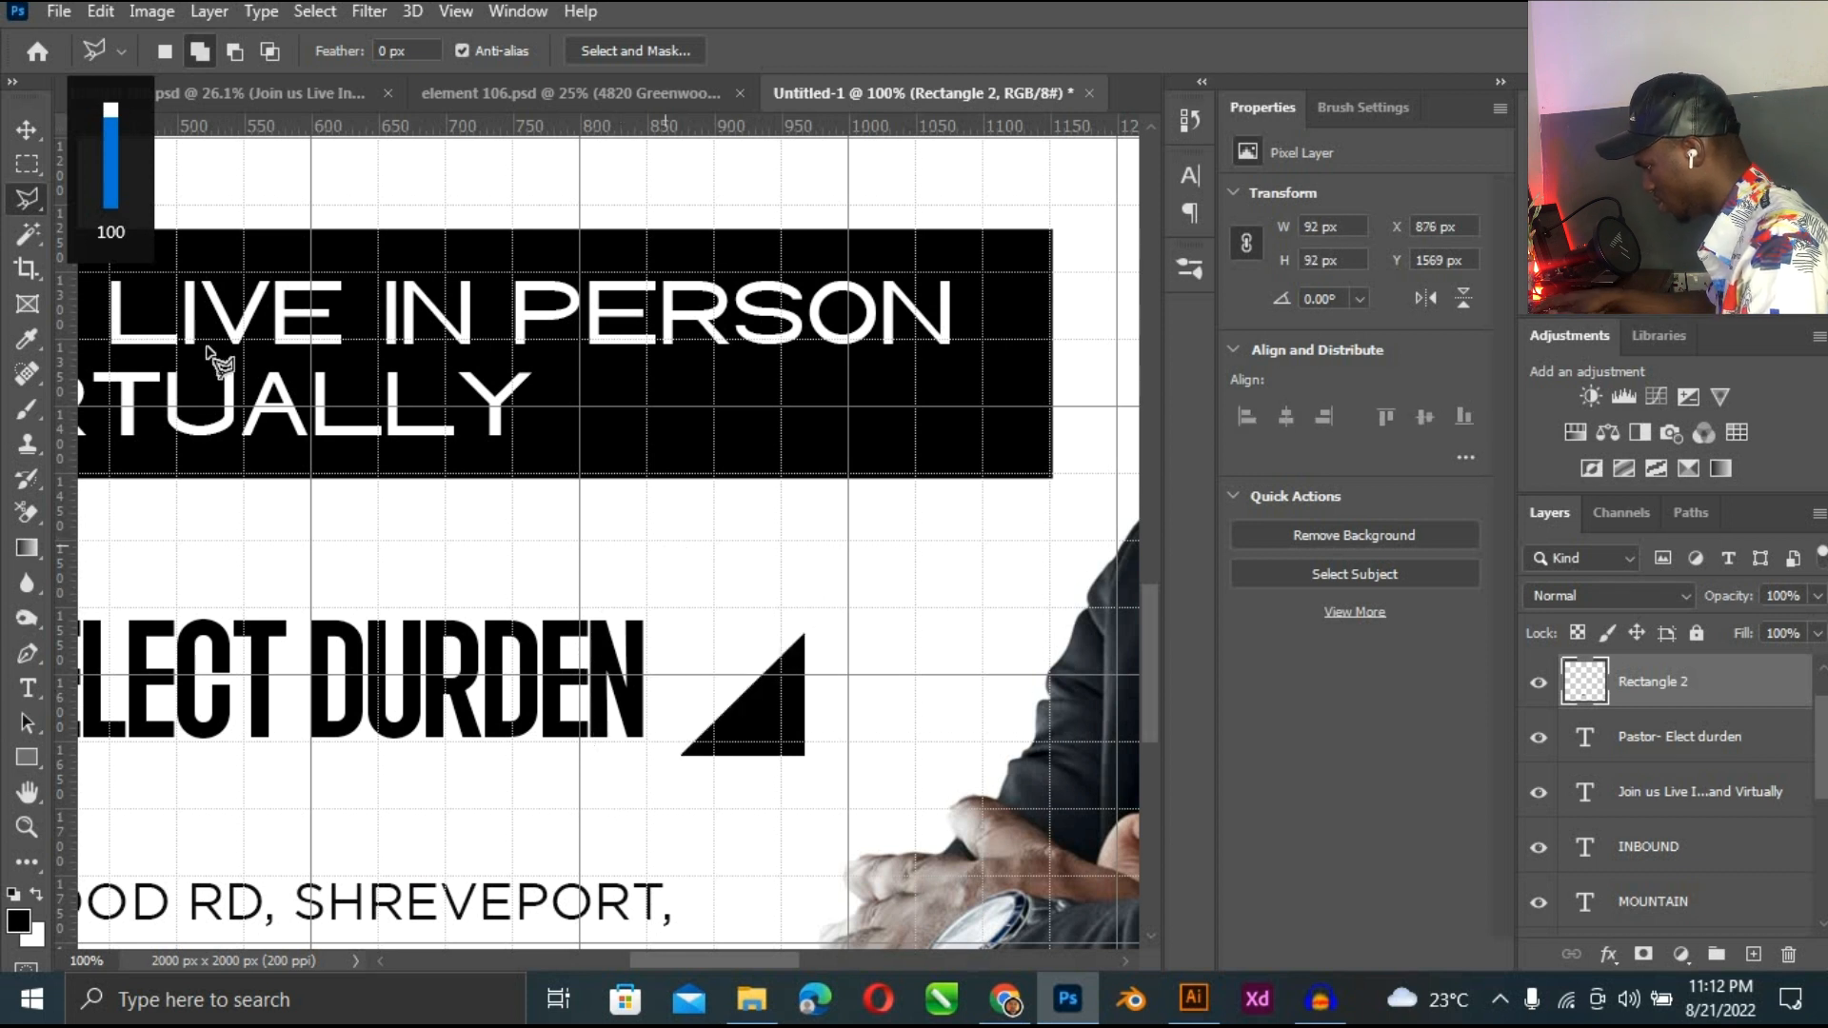
# Rotate the triangle -45° and scale it to about 60%, placing it beside the pastor line as a right-pointing arrow.
pyautogui.click(26, 133)
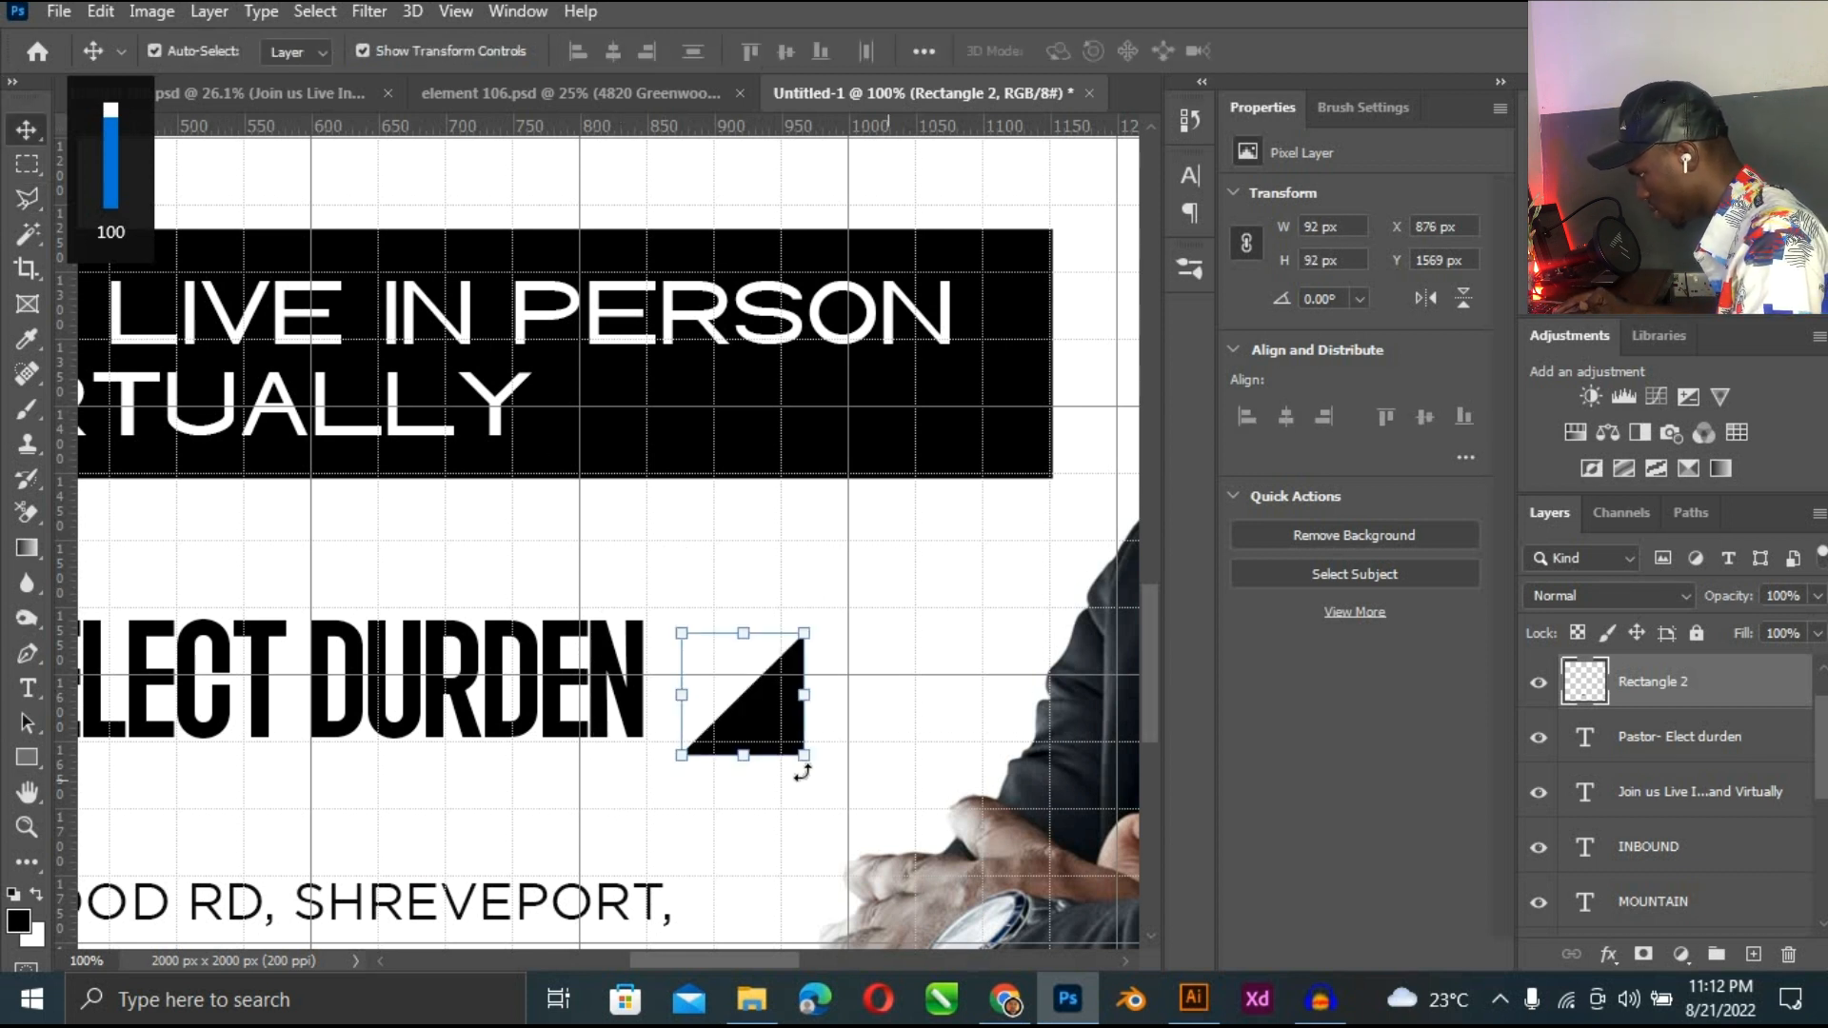
pyautogui.moveTo(808, 773); pyautogui.dragTo(687, 657)
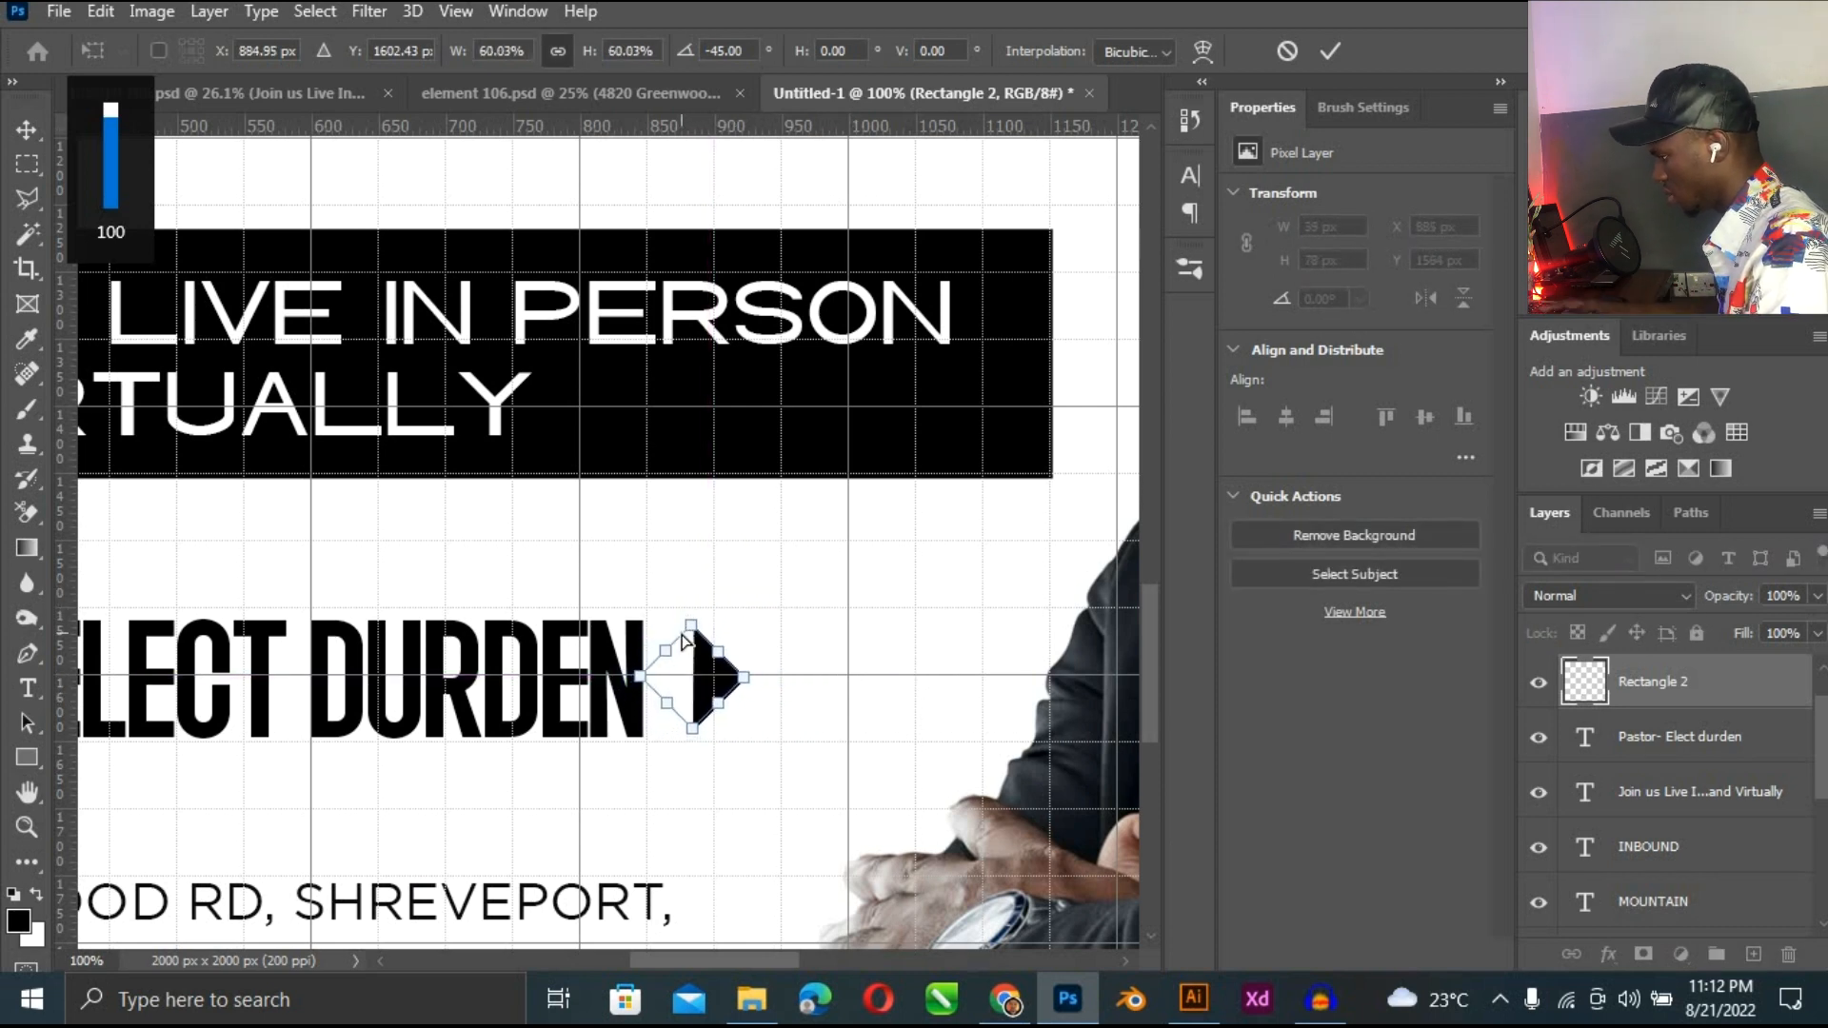
pyautogui.press('Return')
# Move the arrow closer to the pastor line and scale it down to about 32 by 63 px at X 874 px, Y 1571 px.
pyautogui.hotkey('ctrl', '+')
pyautogui.hotkey('ctrl', '+')
pyautogui.scroll(-5, 1156, 743)
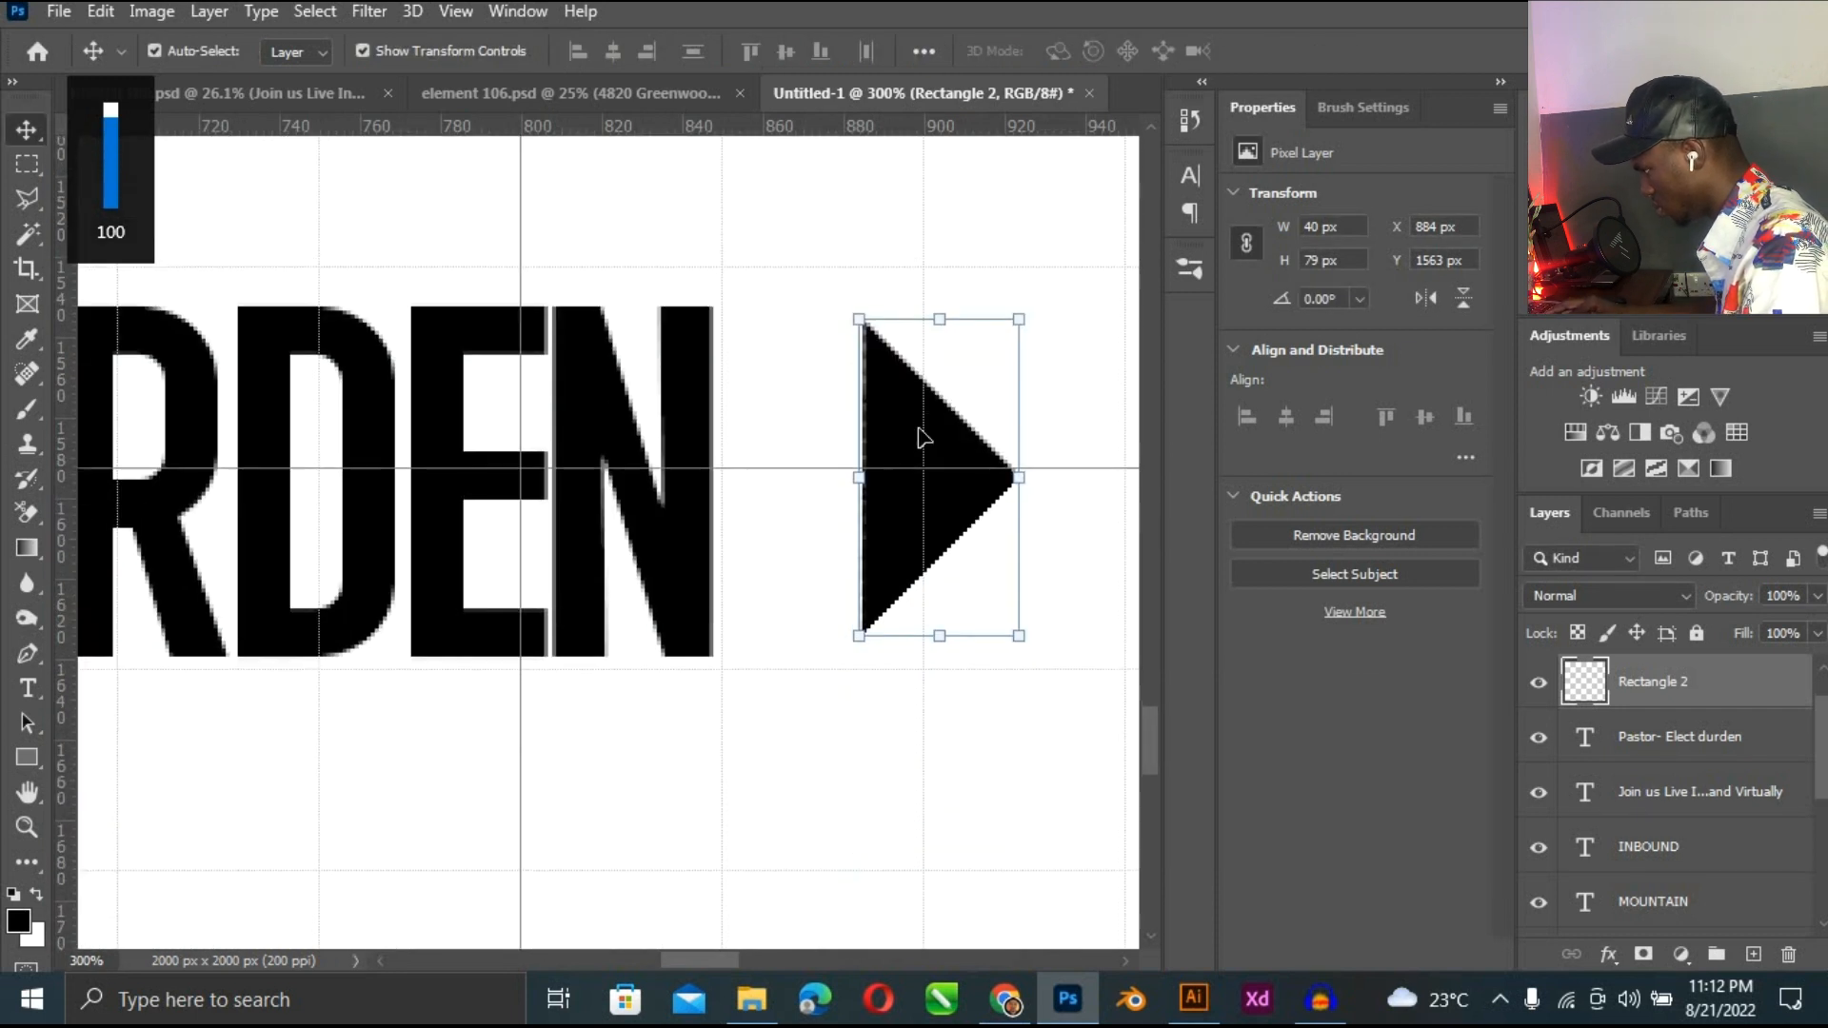
pyautogui.moveTo(844, 432)
pyautogui.mouseDown()
pyautogui.moveTo(832, 411)
pyautogui.moveTo(850, 407)
pyautogui.mouseUp()
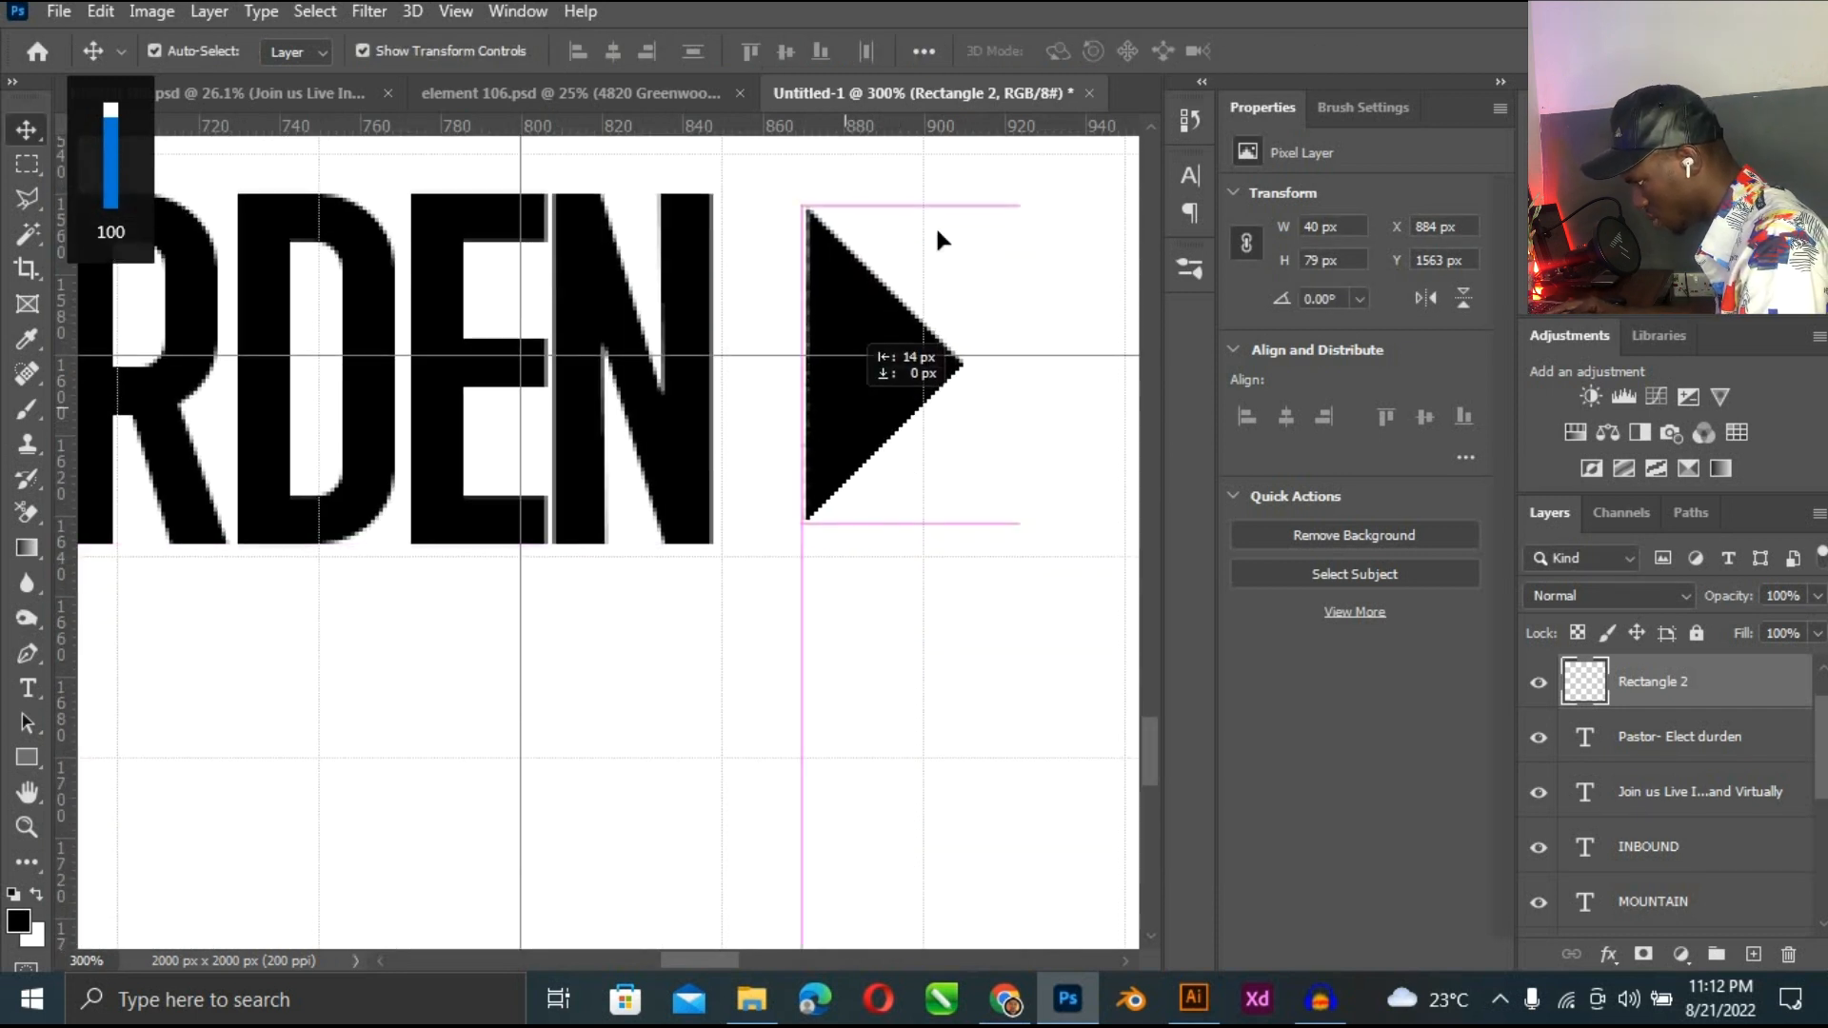
pyautogui.moveTo(940, 232); pyautogui.dragTo(937, 244)
pyautogui.press('Return')
pyautogui.hotkey('ctrl', '0')
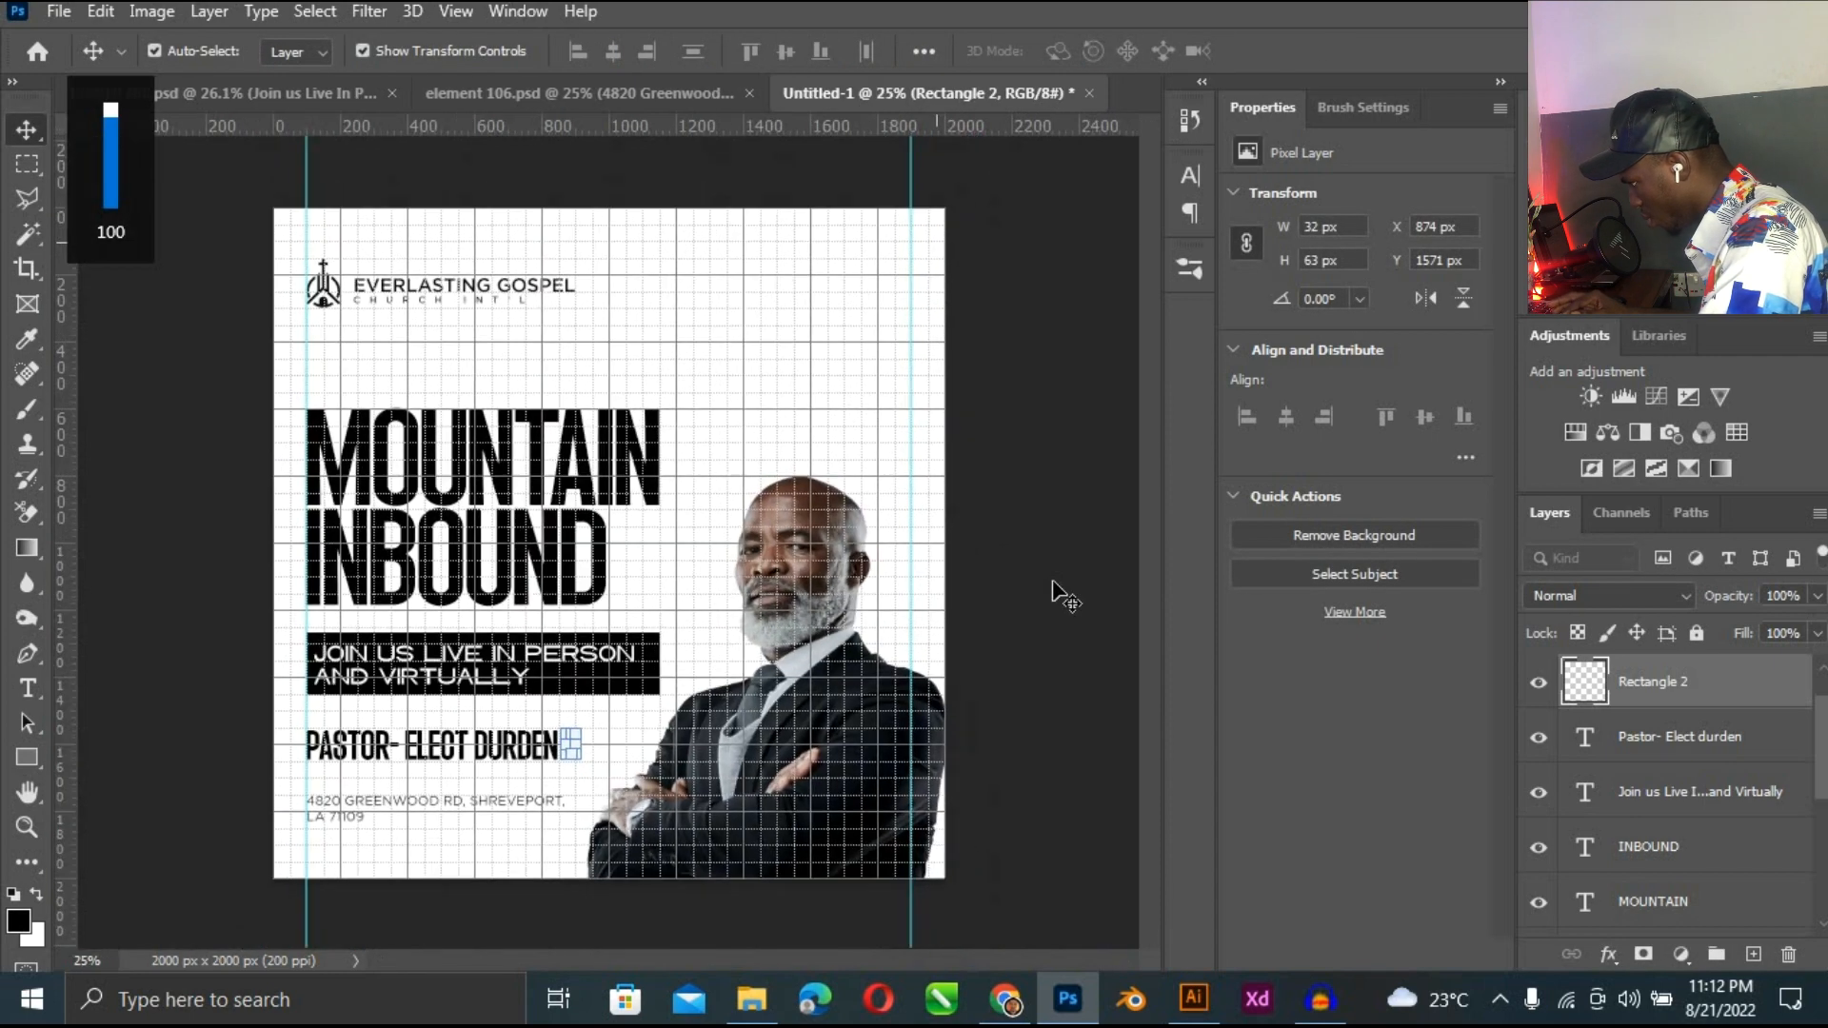
# Review the flyer layout against the source material in element 106.psd, and return to the flyer document.
pyautogui.click(965, 552)
pyautogui.hotkey('ctrl', '+')
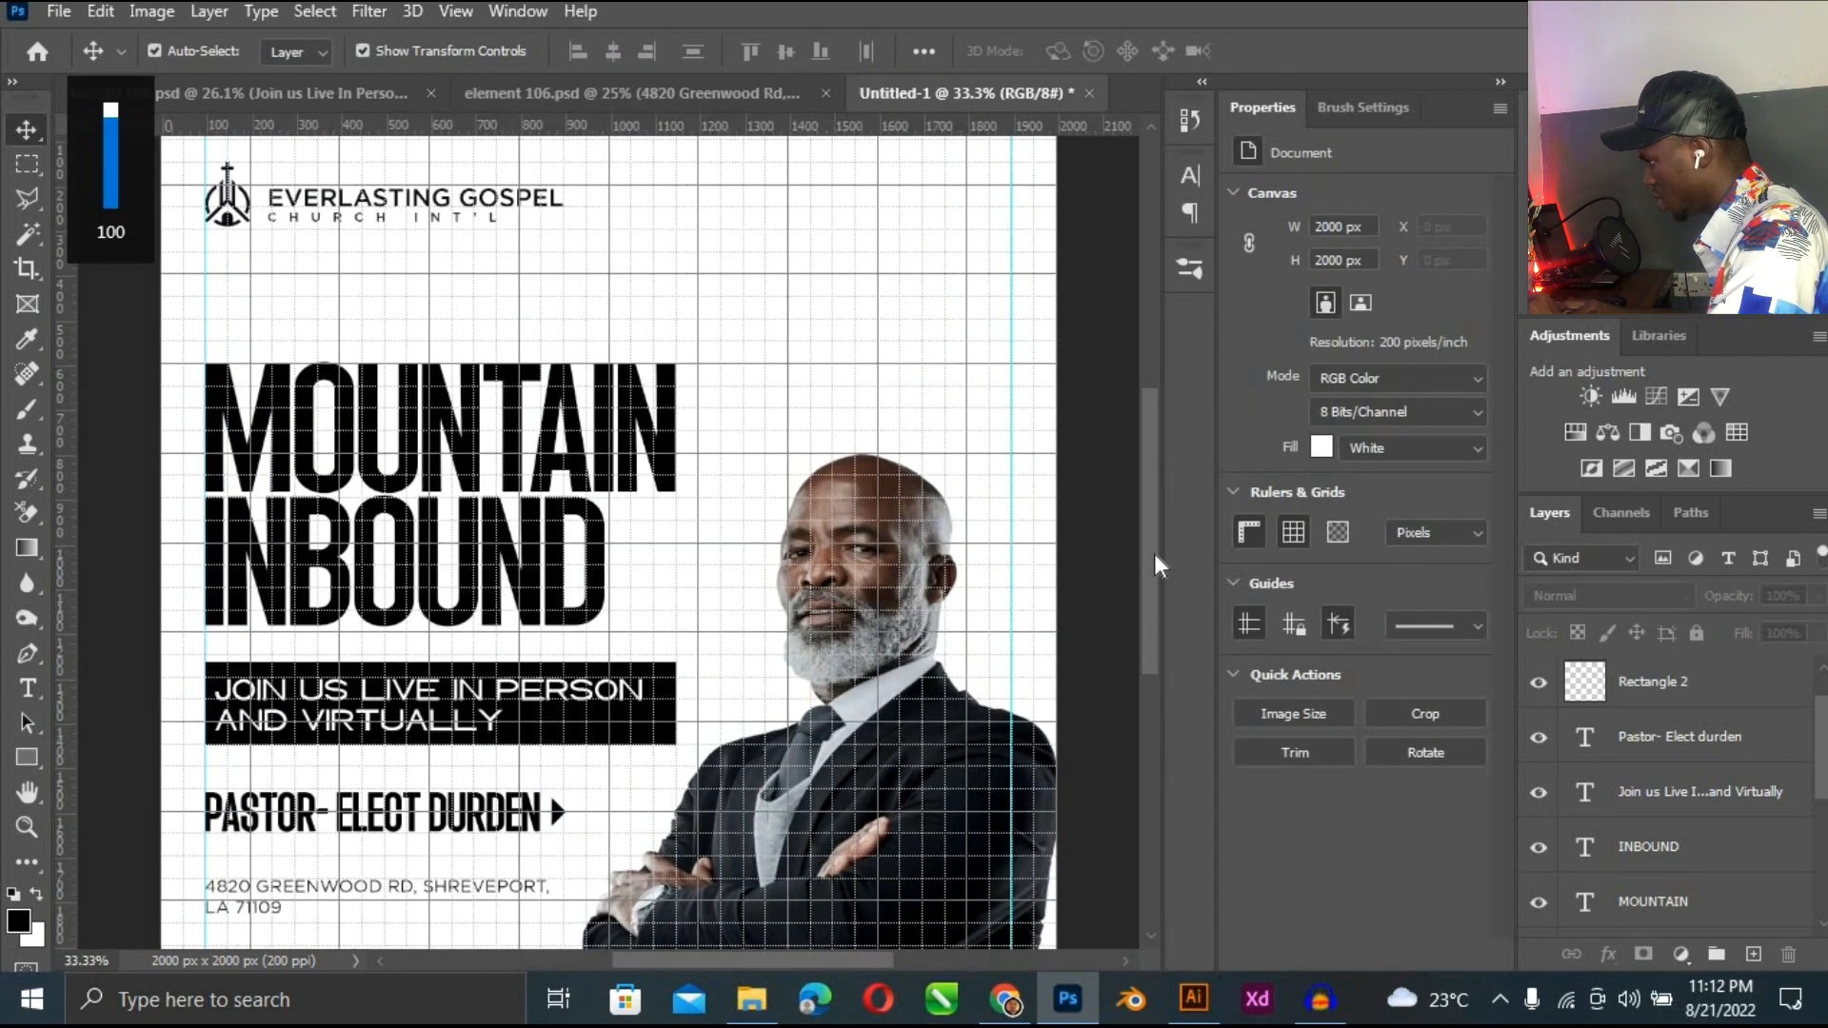
pyautogui.moveTo(1158, 620); pyautogui.dragTo(1156, 675)
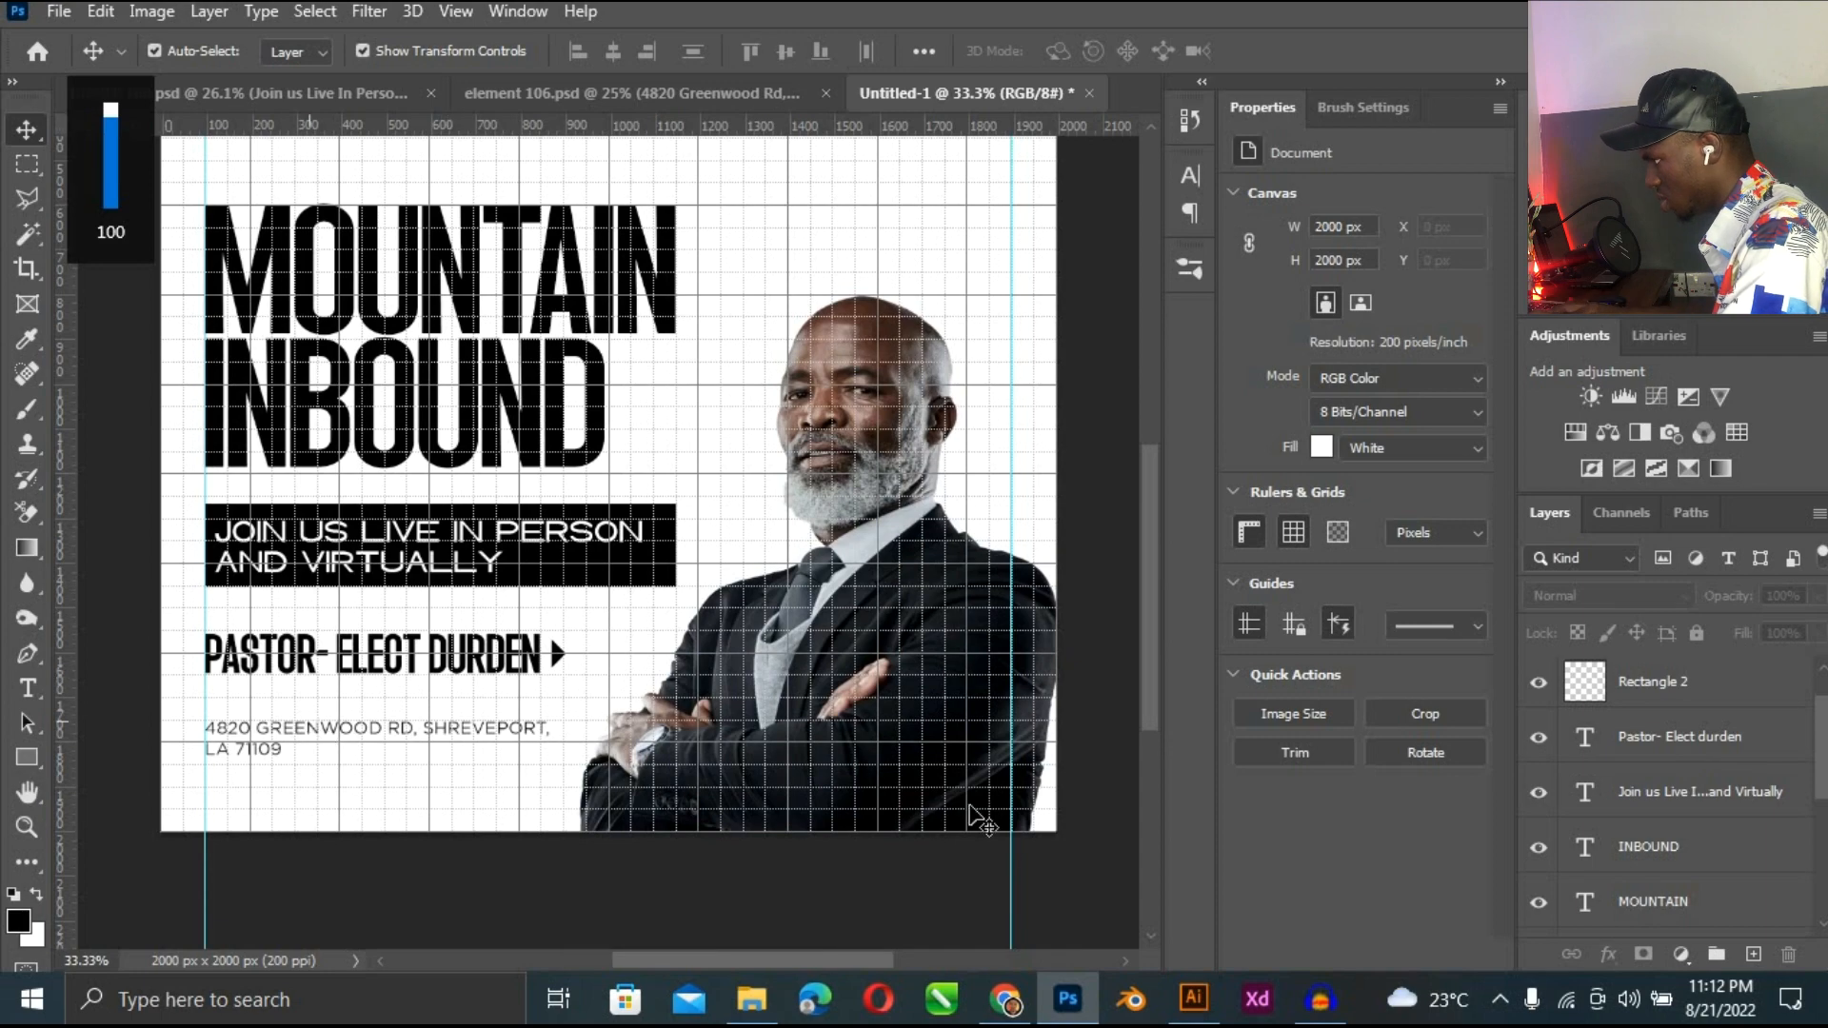
pyautogui.hotkey('ctrl', '0')
pyautogui.click(598, 88)
pyautogui.click(1002, 680)
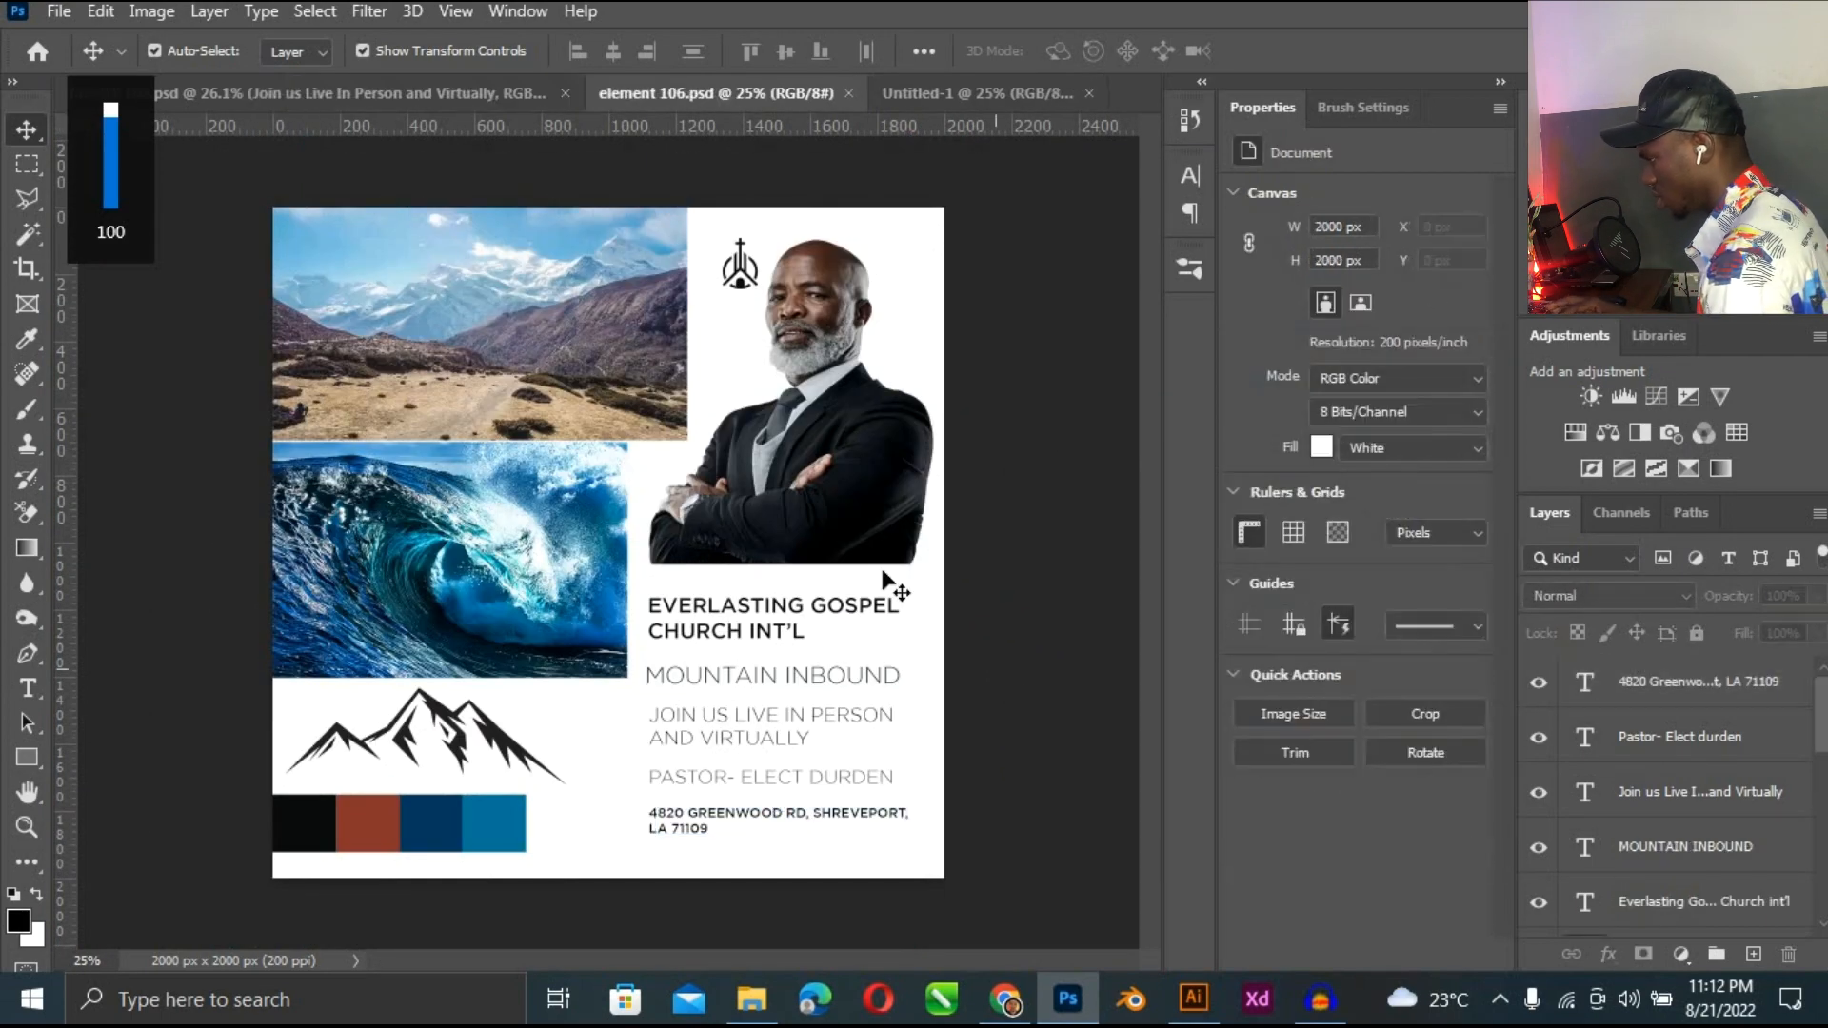
pyautogui.click(940, 88)
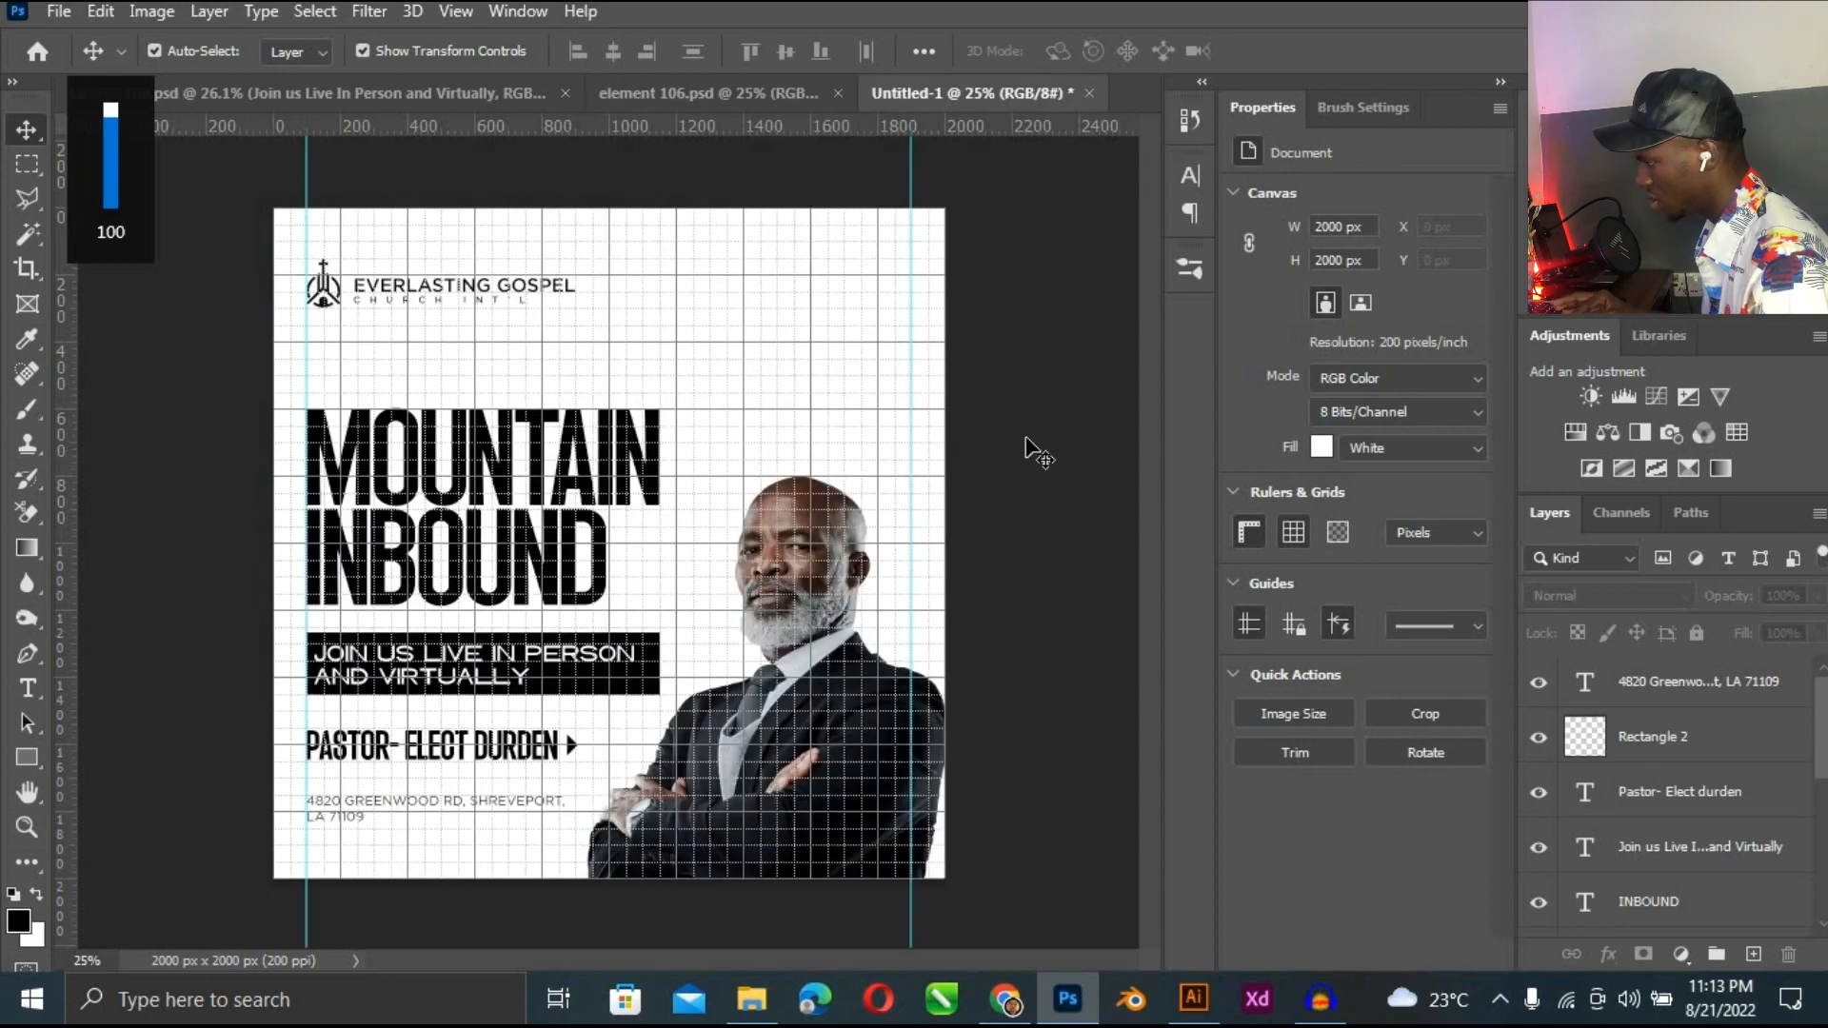
pyautogui.hotkey('ctrl', '+')
pyautogui.hotkey('ctrl', '-')
pyautogui.hotkey('ctrl', '+')
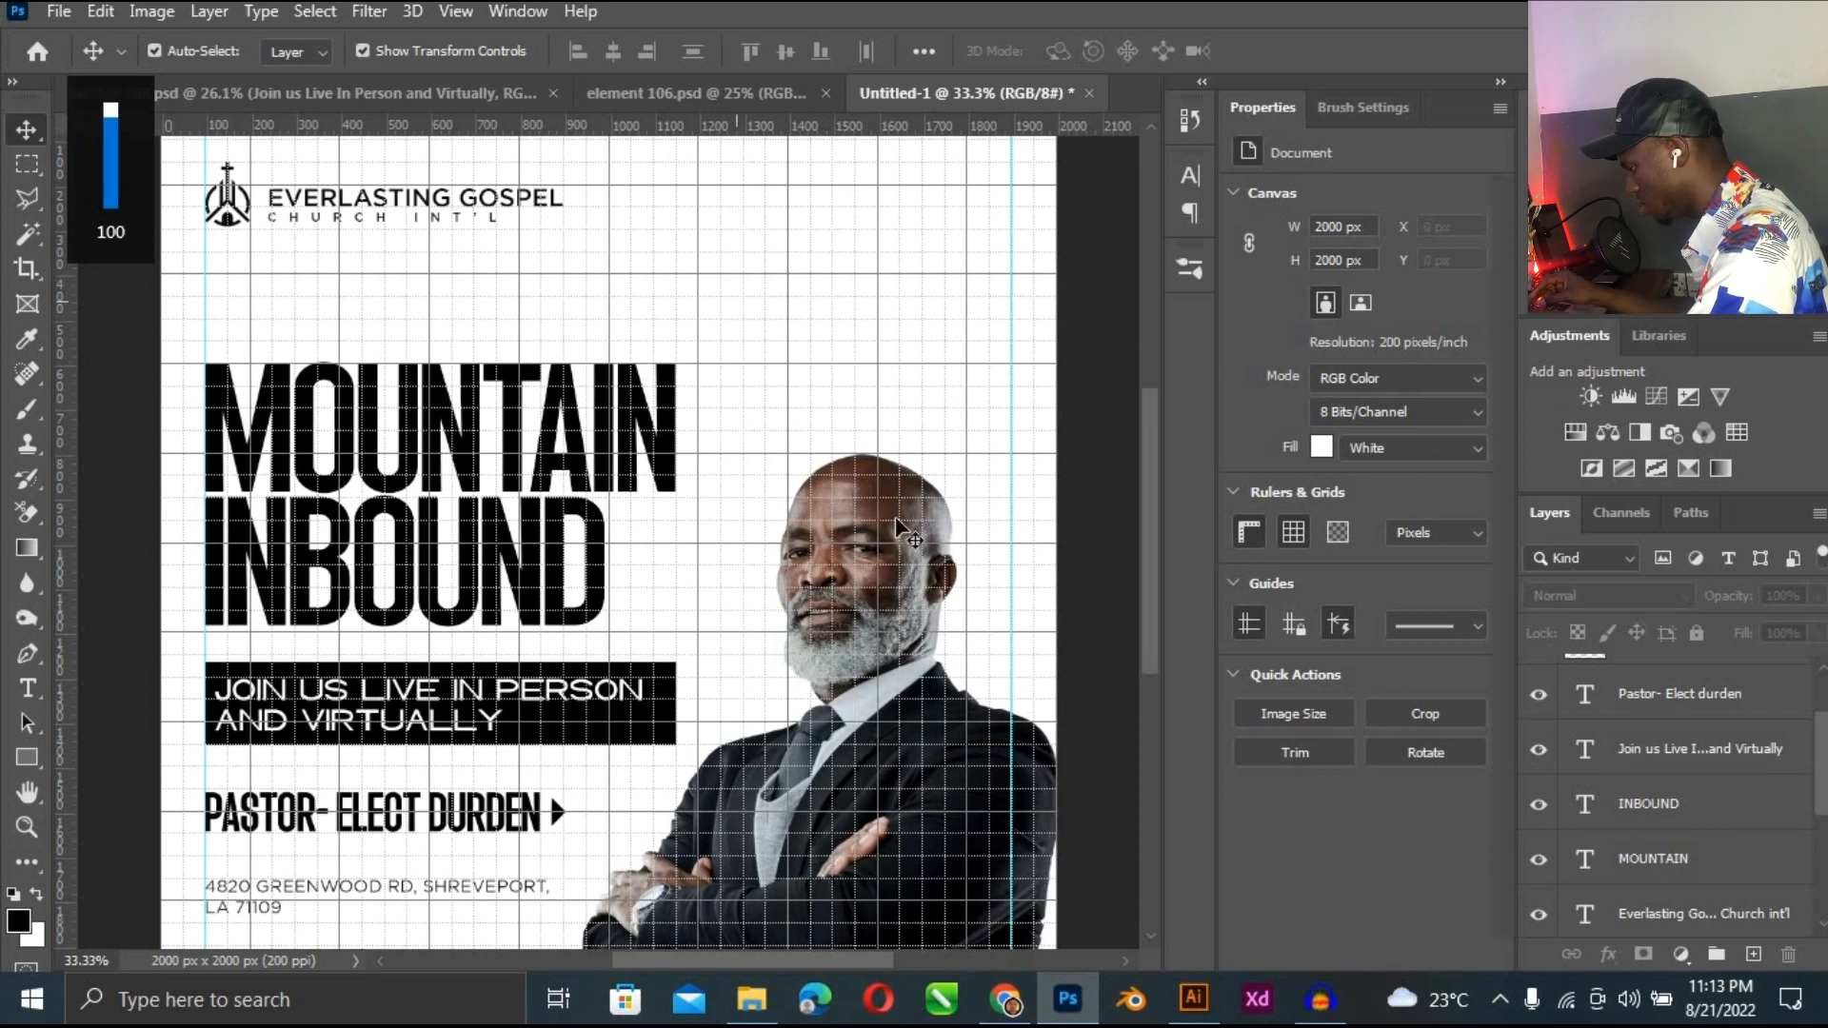
# Add the text "Aug 23 20222" above the portrait and scale it up to about 595 by 73 px.
pyautogui.press('t')
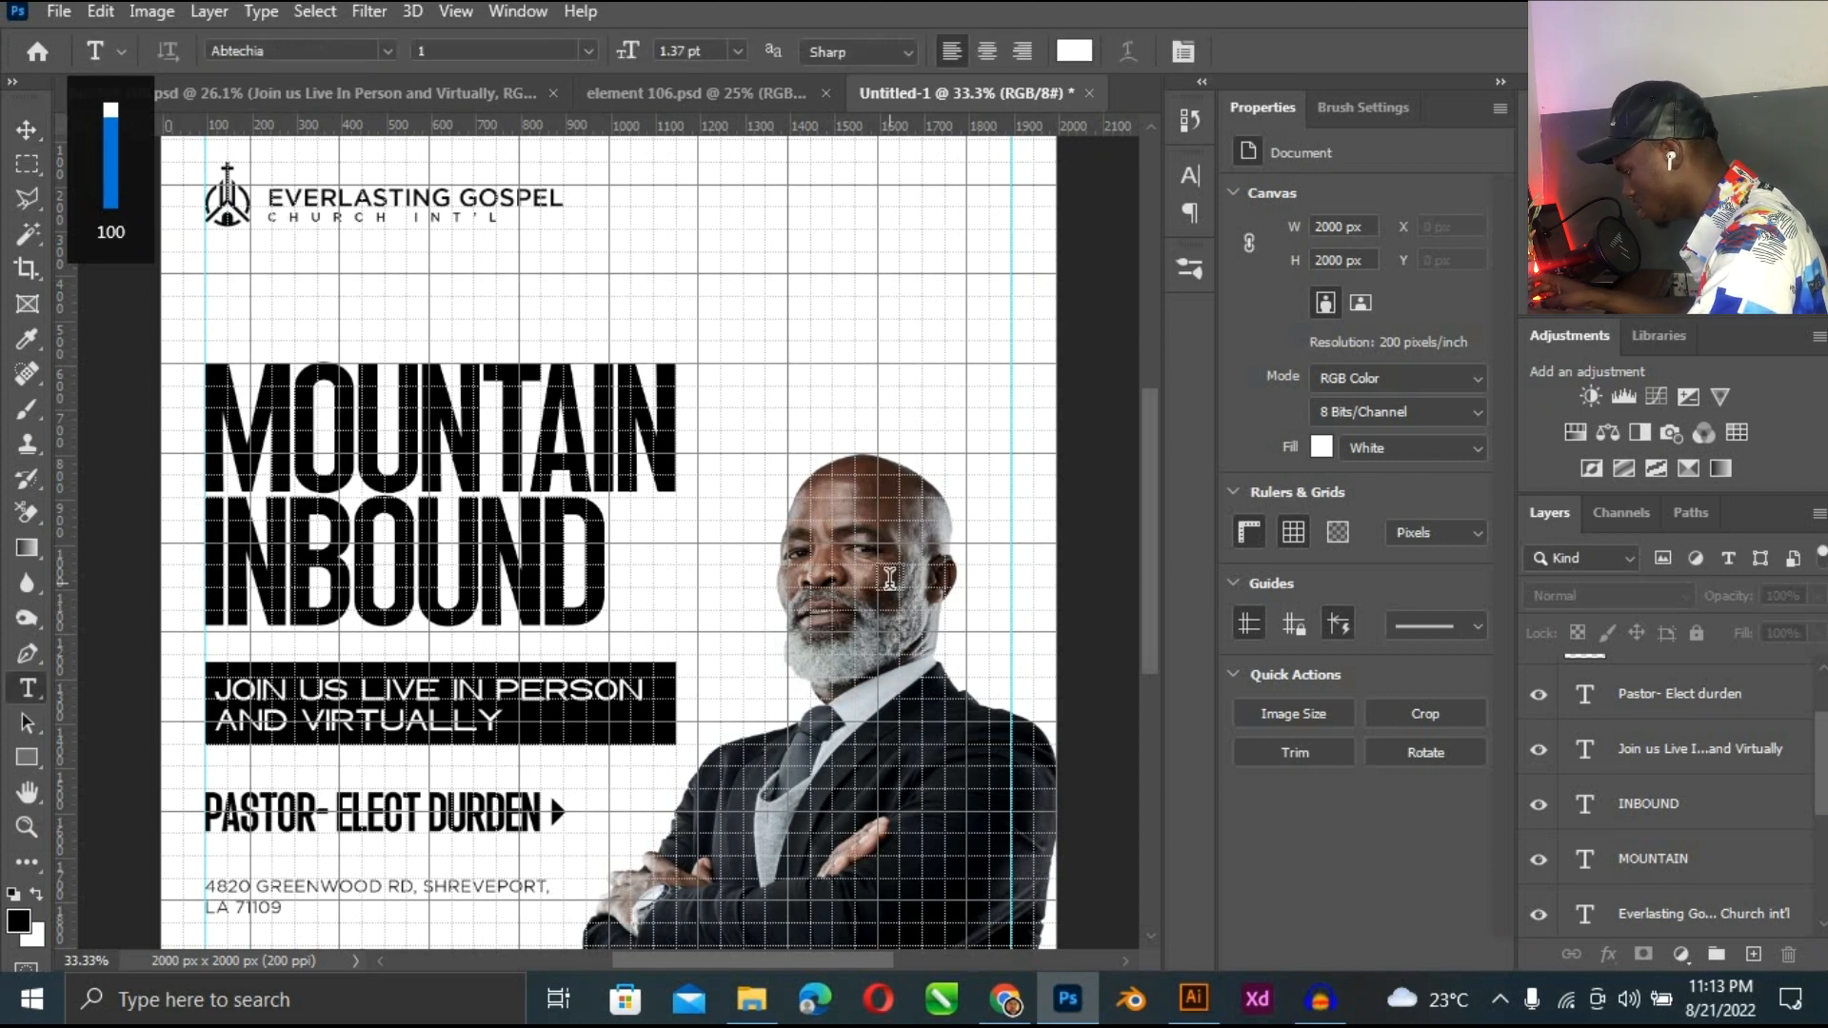
pyautogui.click(705, 260)
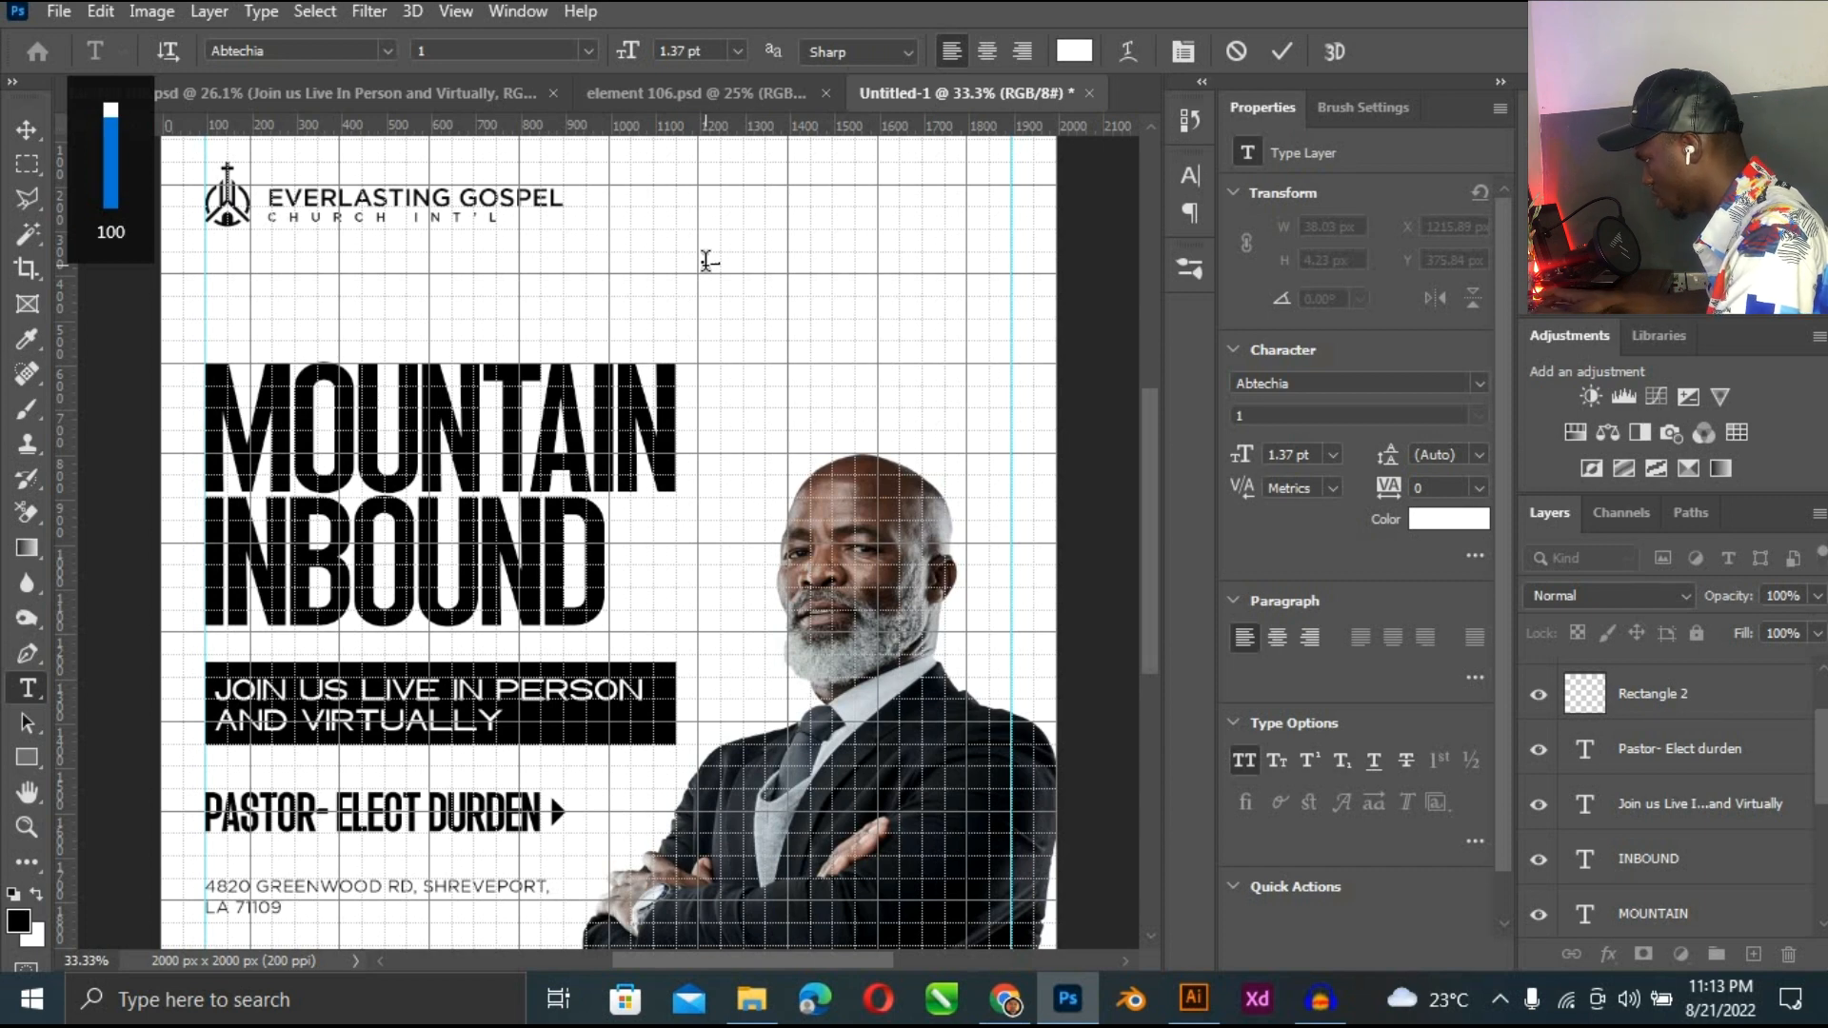
pyautogui.click(42, 127)
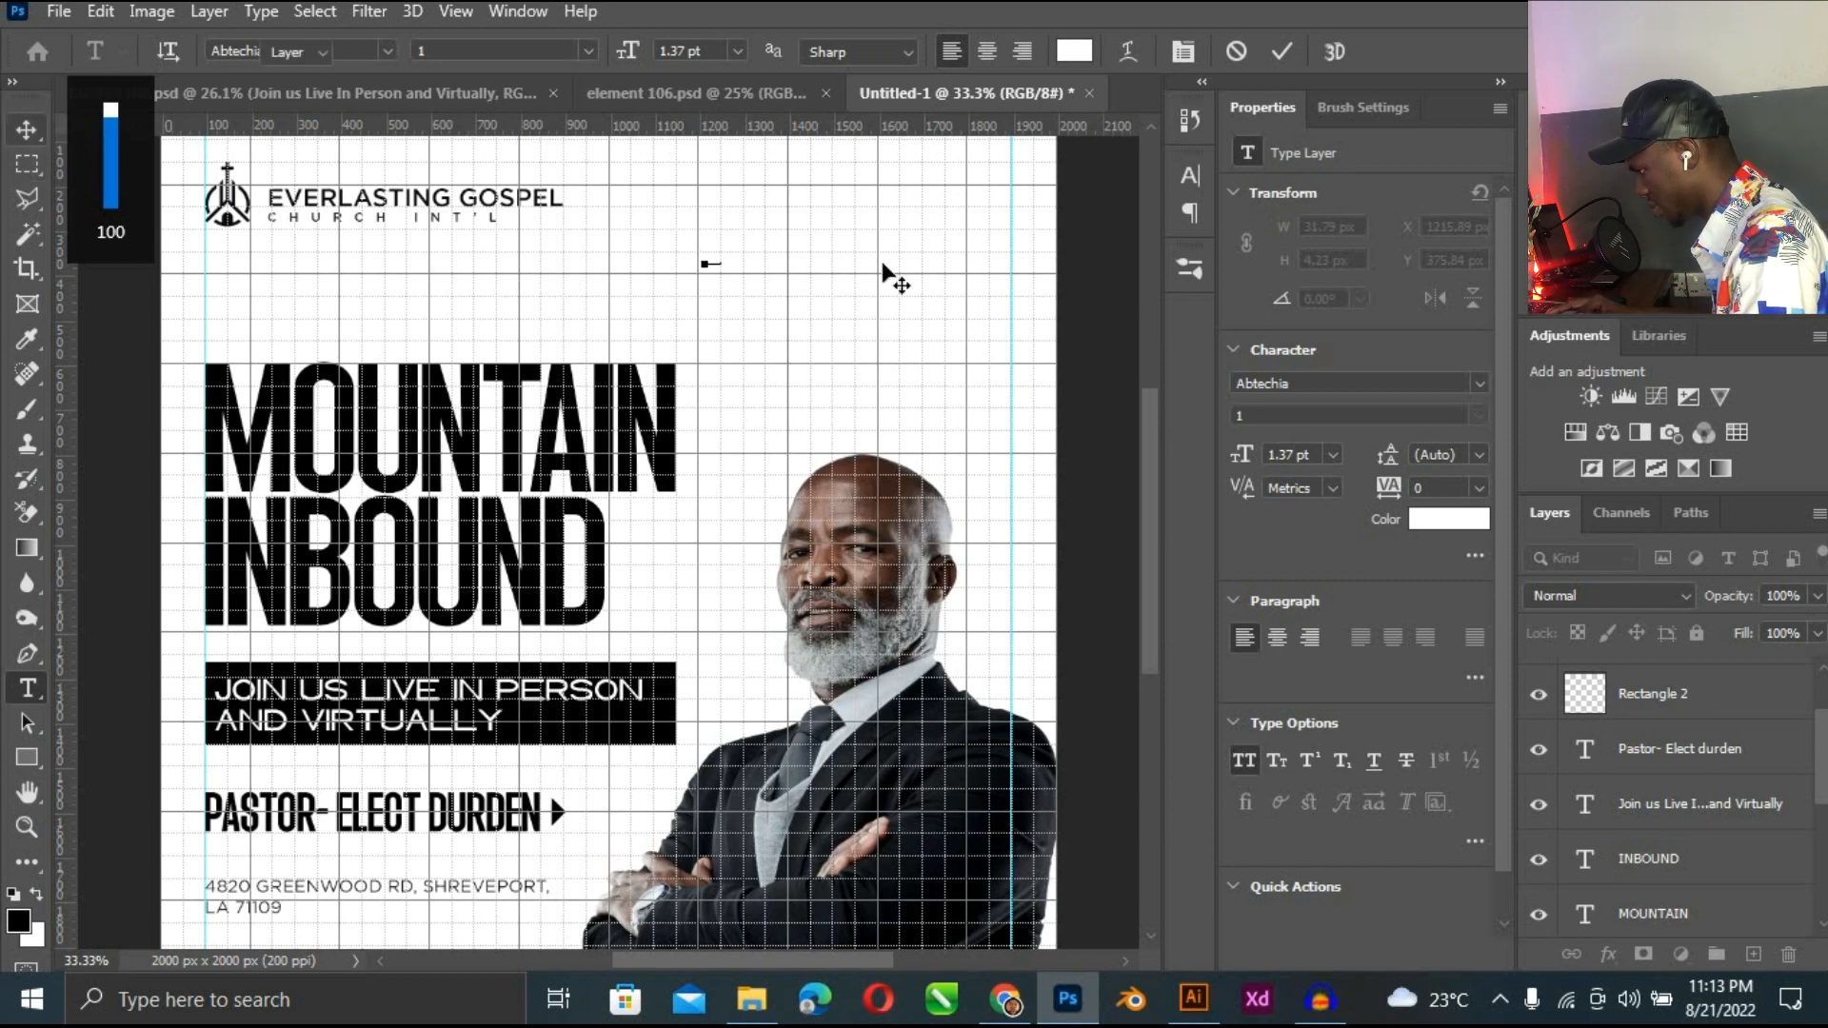
pyautogui.moveTo(858, 328); pyautogui.dragTo(963, 396)
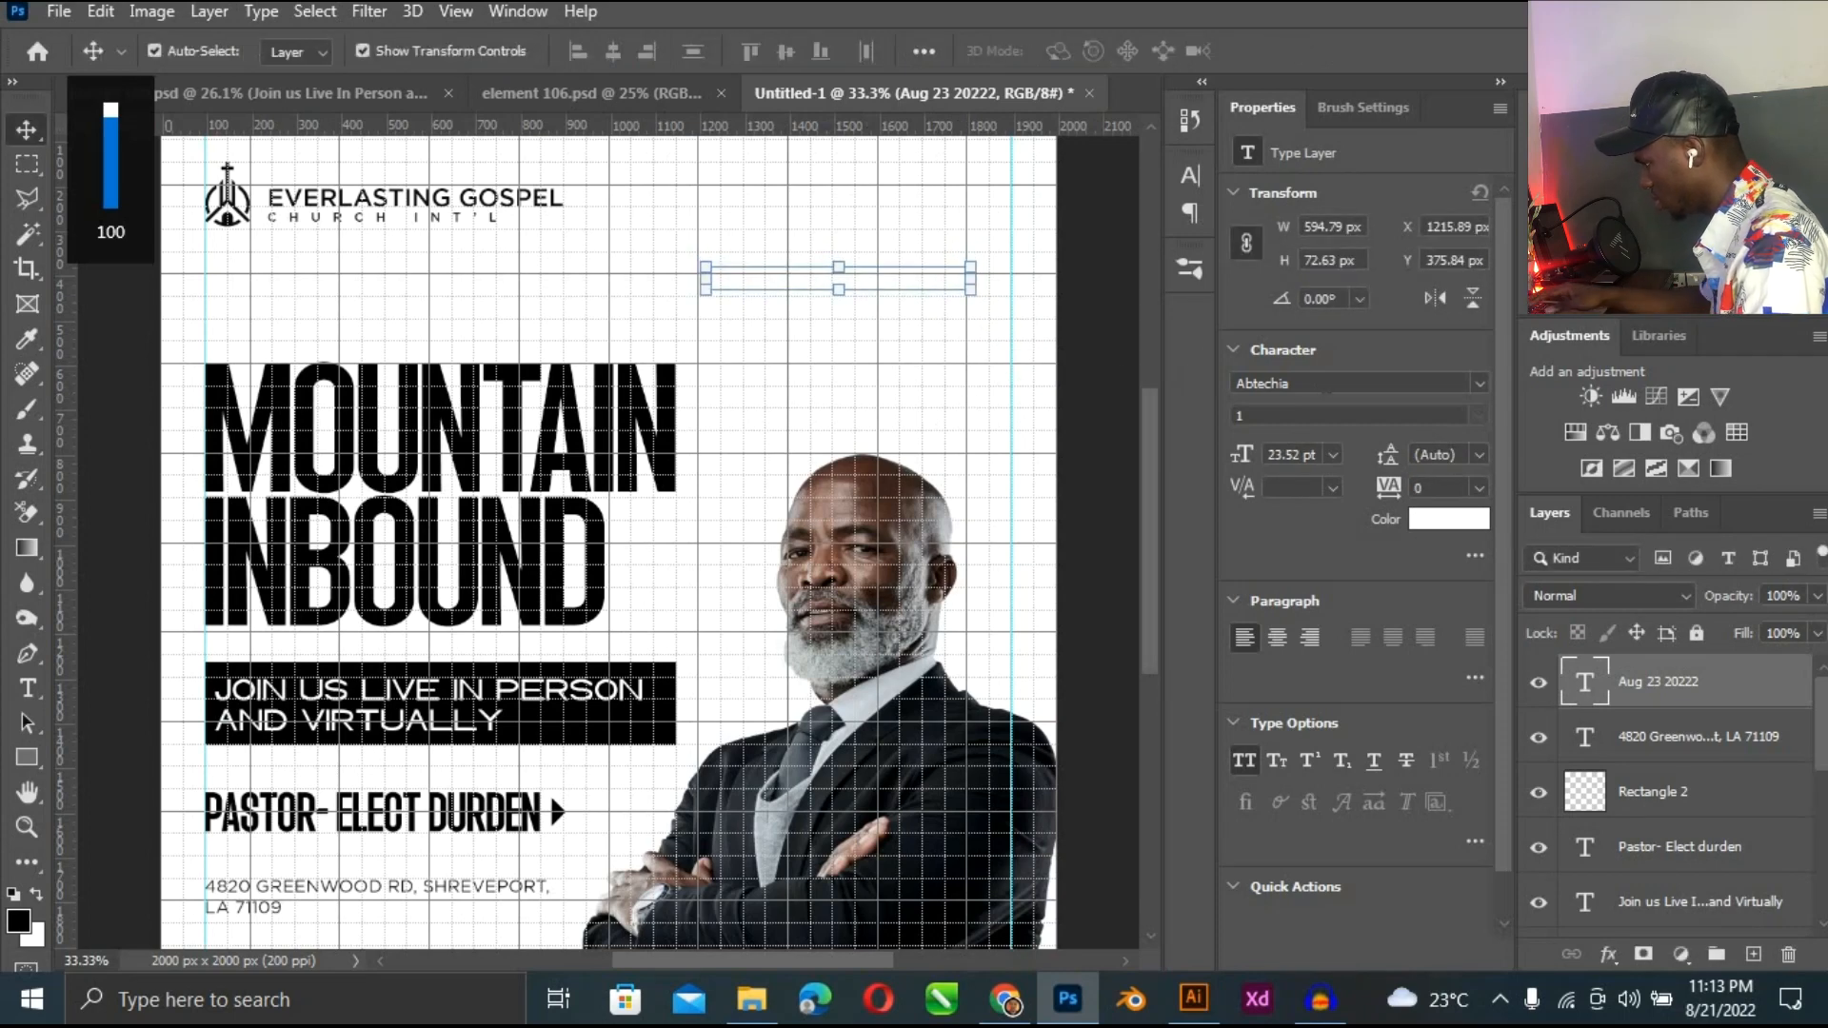
# Set the date text's font to Gotham Light and its colour to black (000000).
pyautogui.write('gotham light')
pyautogui.press('Return')
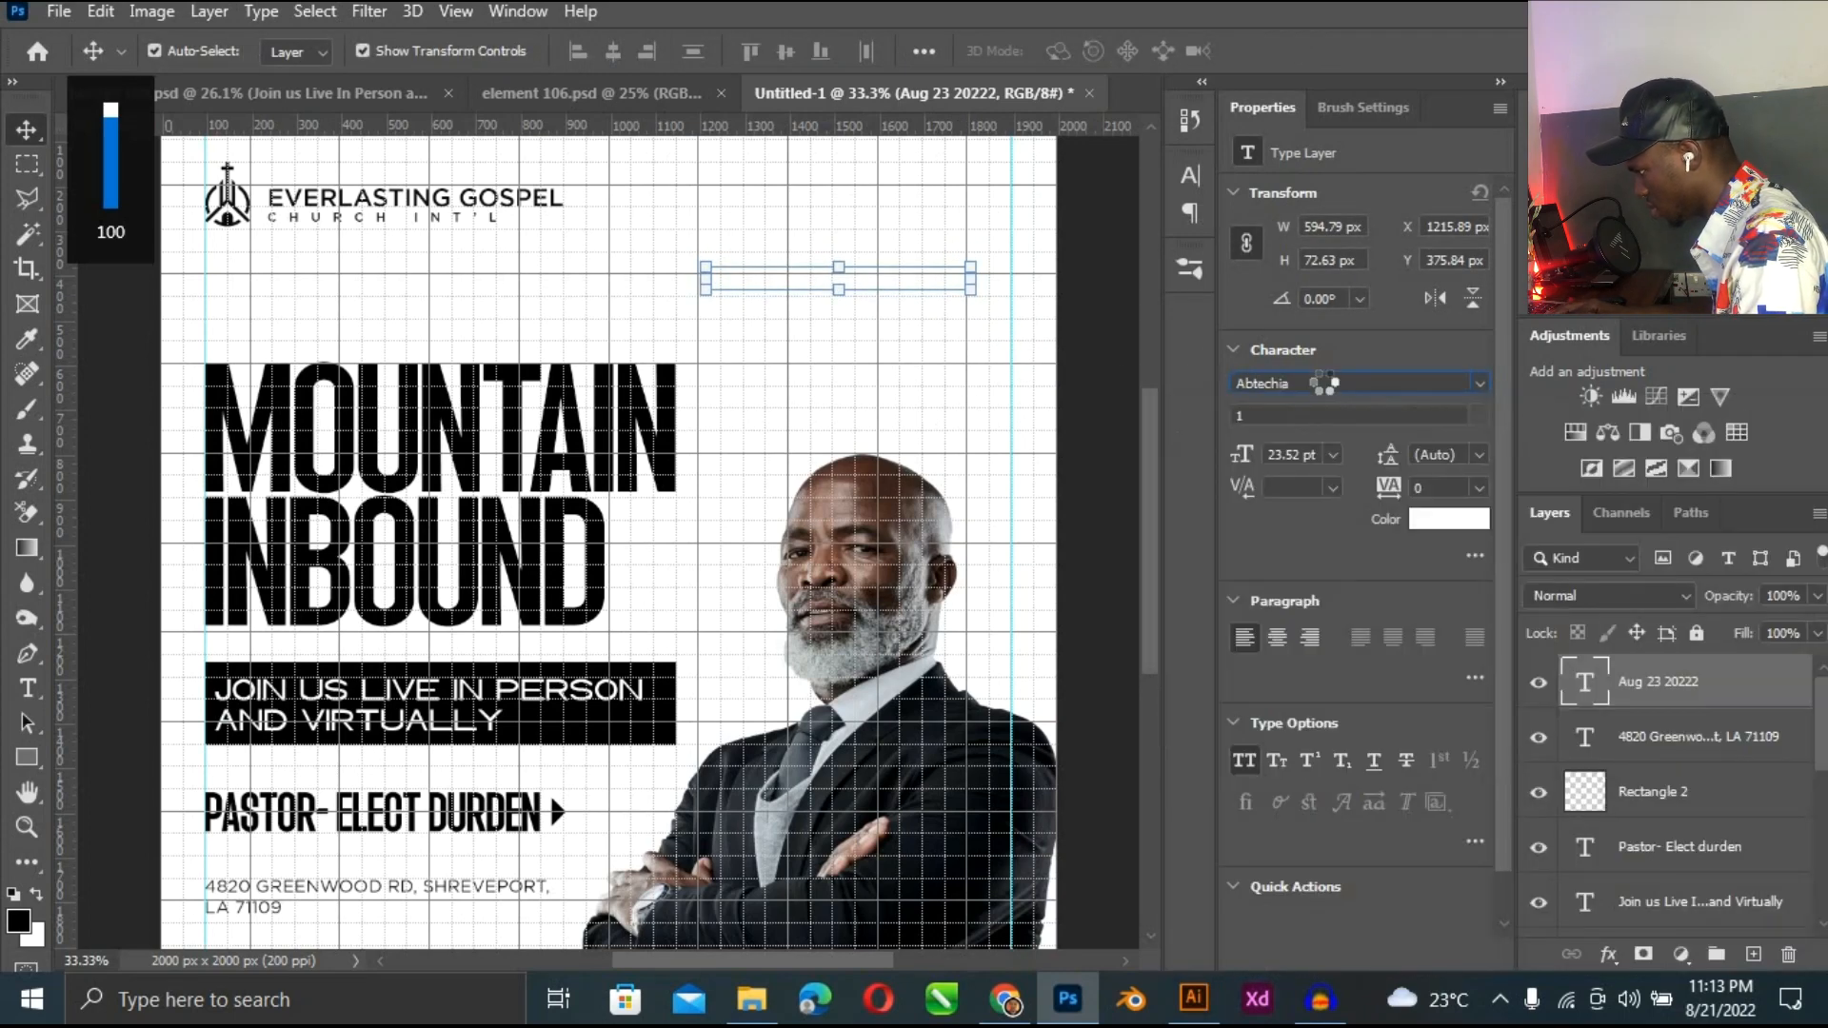
pyautogui.scroll(2, 752, 947)
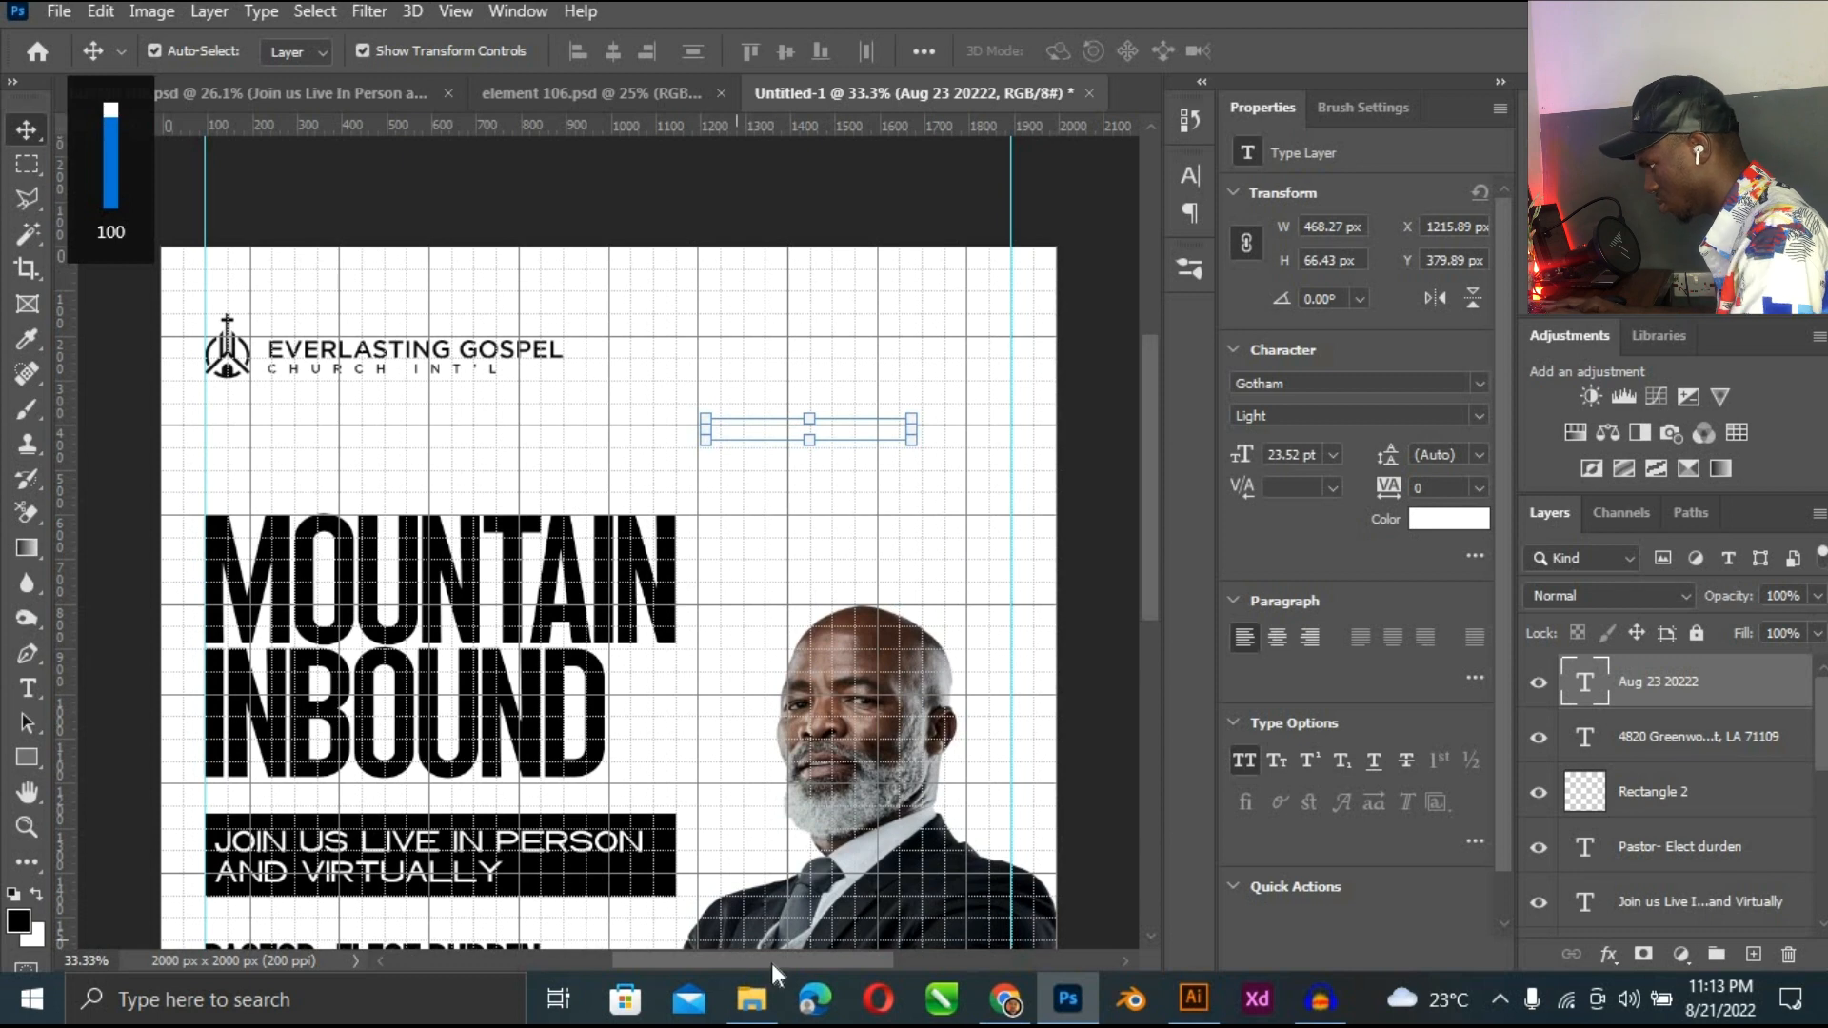
pyautogui.hscroll(2, 774, 967)
pyautogui.click(1449, 518)
pyautogui.write('000000')
pyautogui.press('Return')
pyautogui.click(1016, 400)
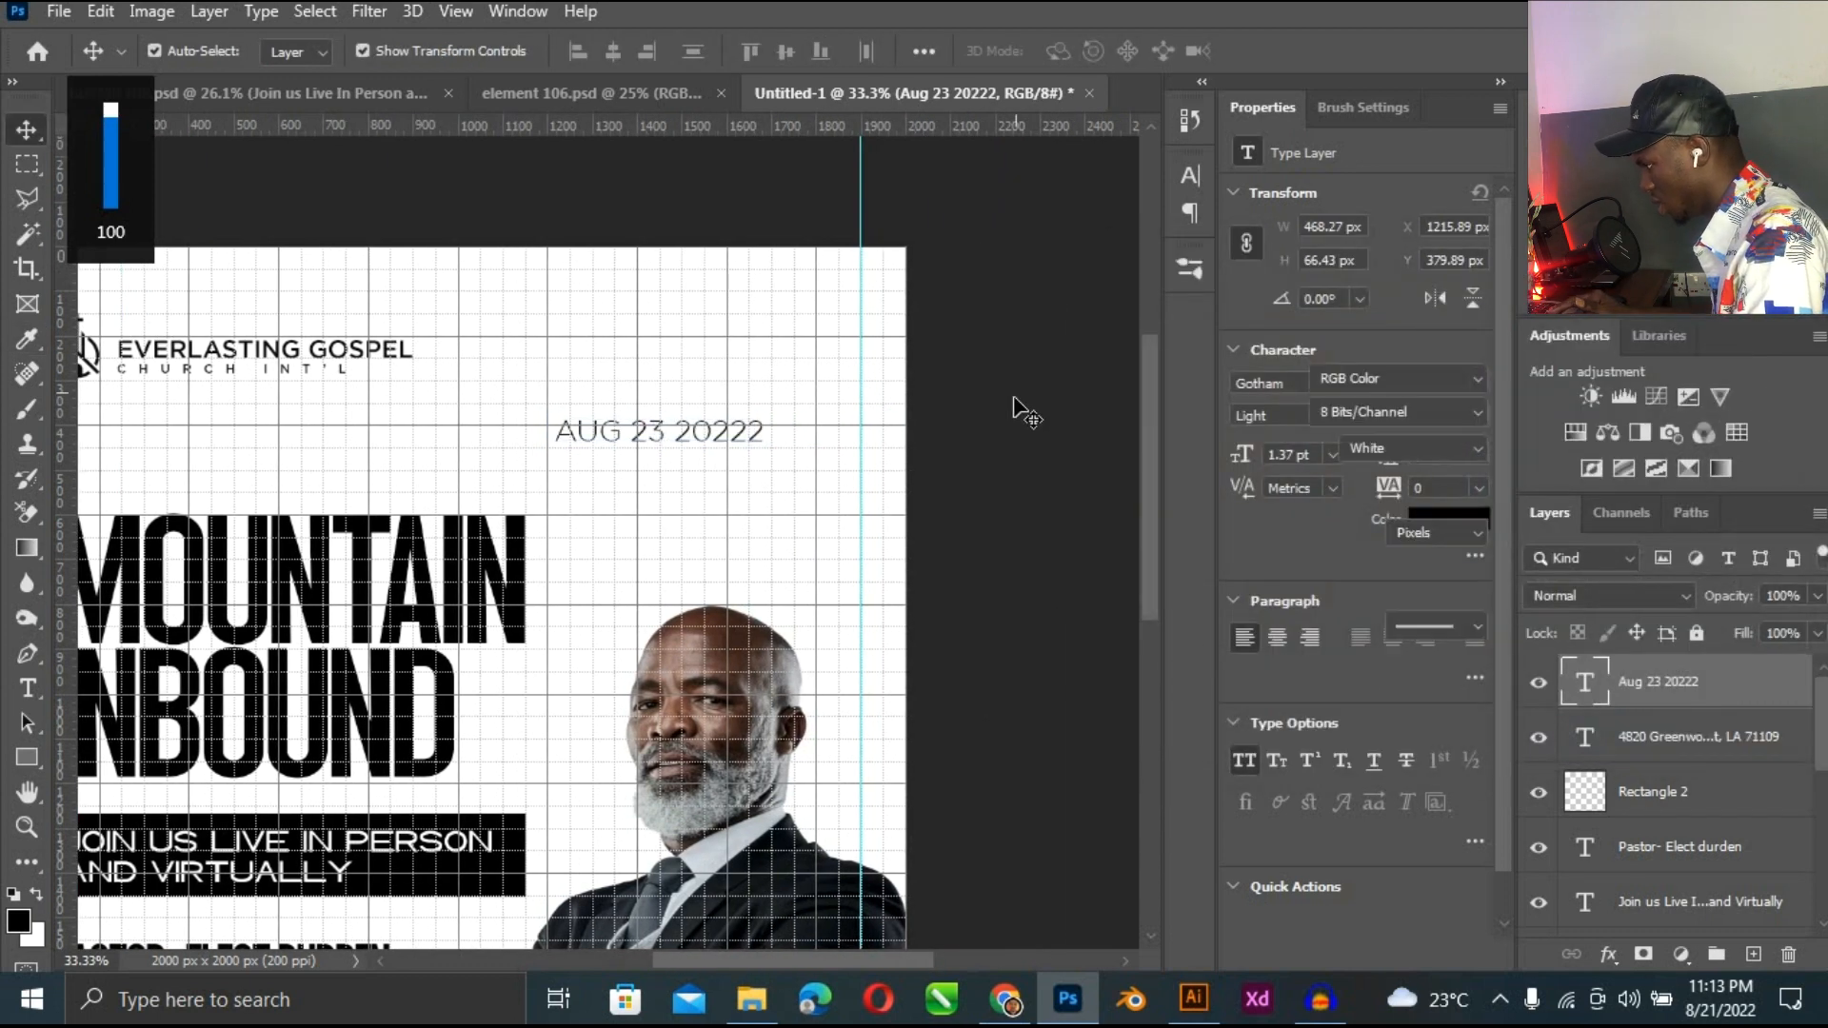
# Move the date text to about X 1266 px, Y 445 px and correct it to read "Aug 23 2022".
pyautogui.hotkey('ctrl', '+')
pyautogui.hscroll(2, 514, 343)
pyautogui.moveTo(555, 382); pyautogui.dragTo(652, 419)
pyautogui.press('t')
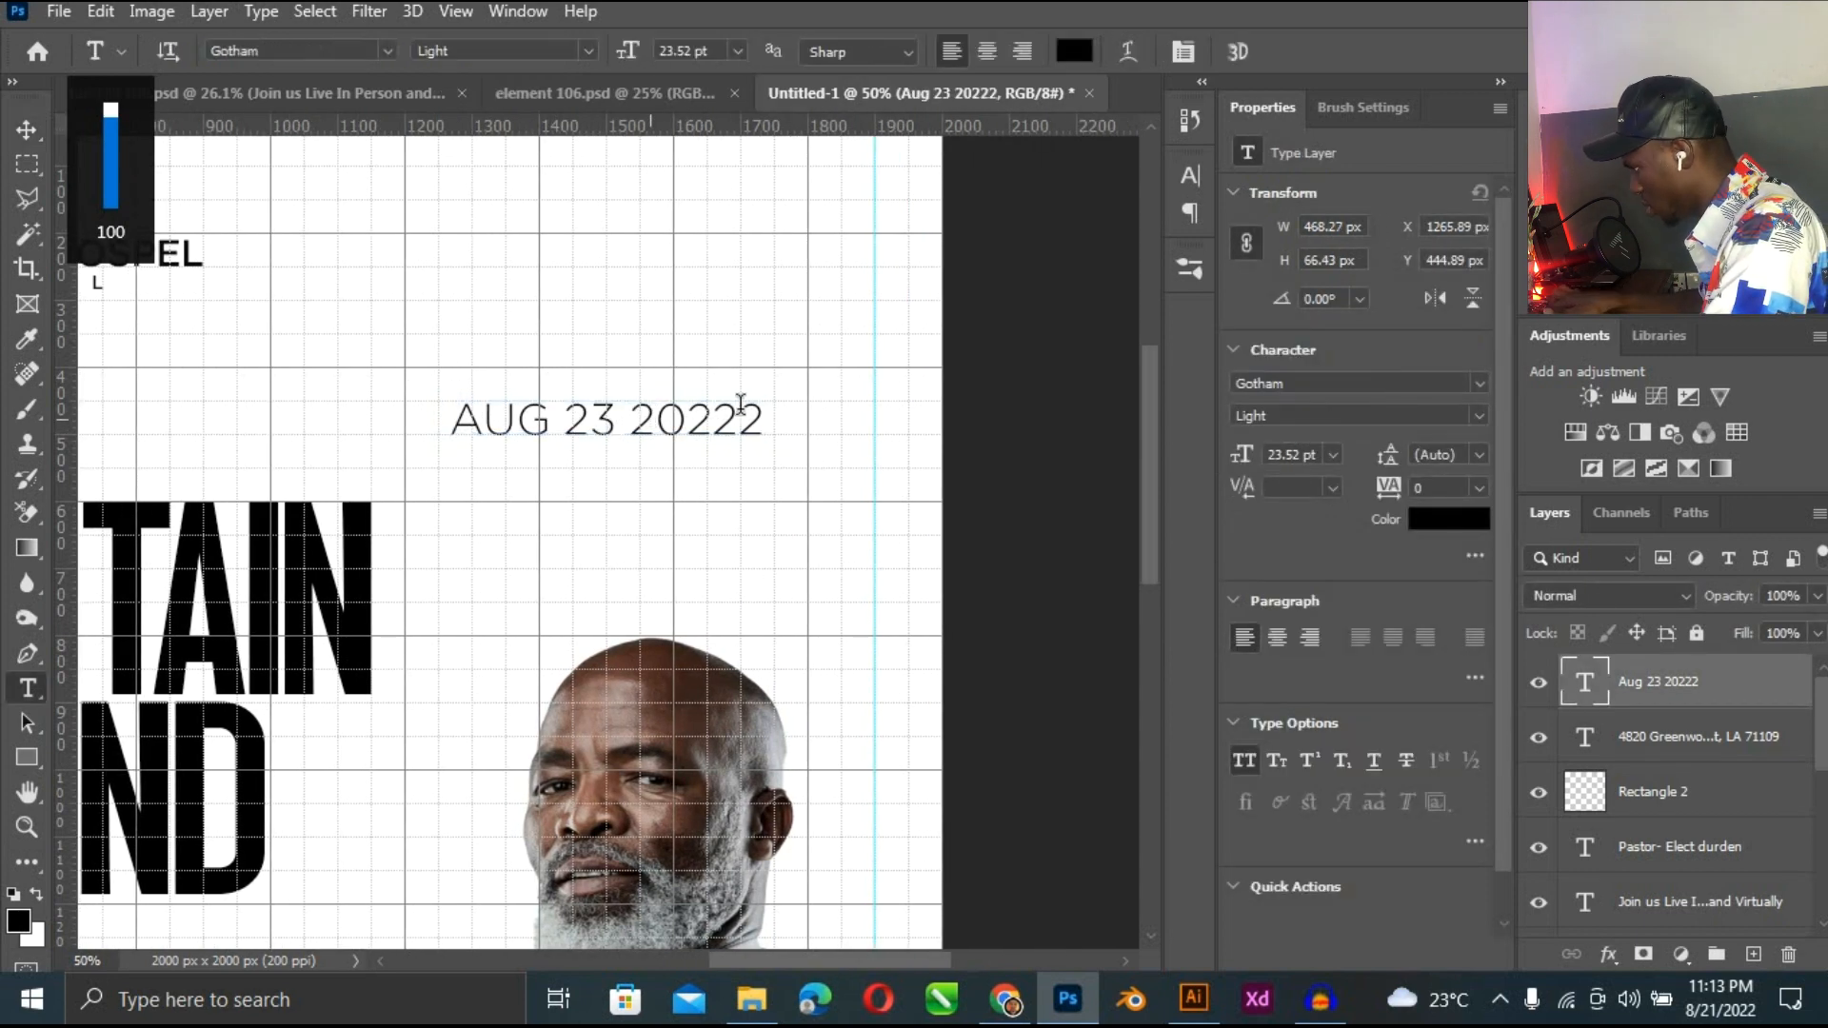
pyautogui.click(752, 408)
pyautogui.press('BackSpace')
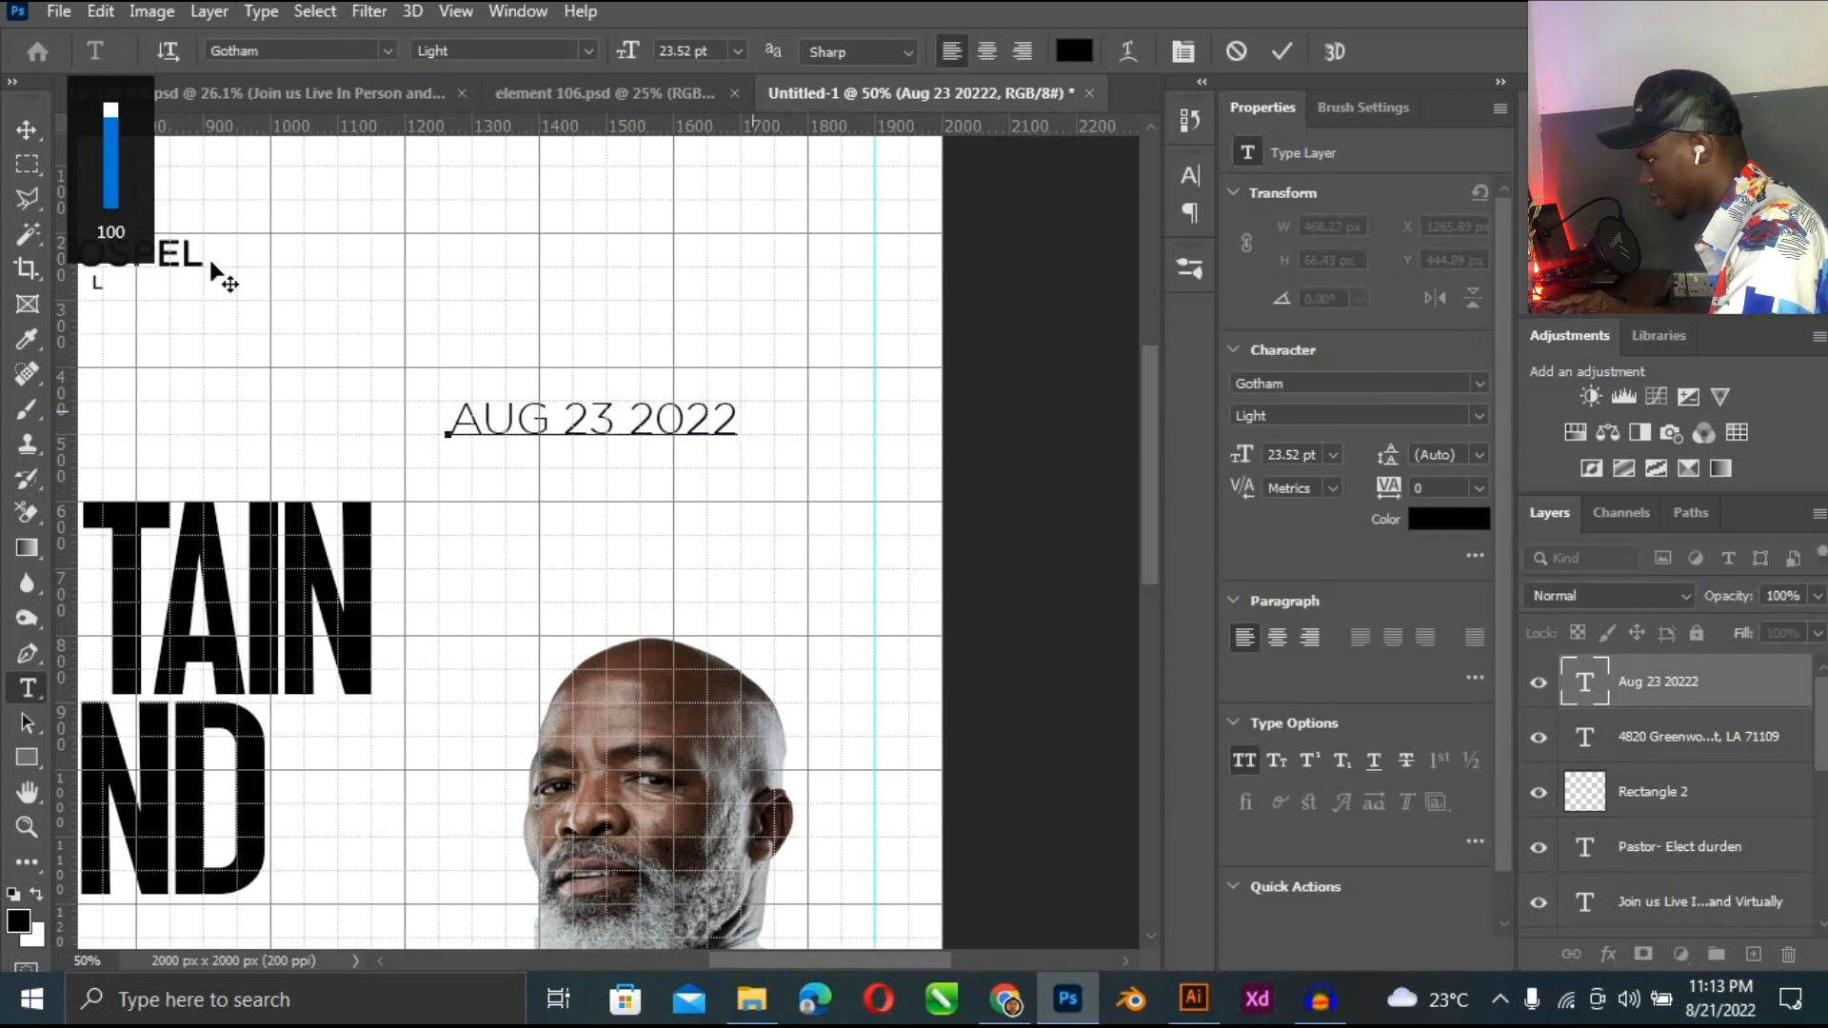
pyautogui.click(25, 123)
# Duplicate the date text directly below itself and replace the copy's content with "10:00AM".
pyautogui.moveTo(645, 457); pyautogui.dragTo(647, 483)
pyautogui.doubleClick(647, 503)
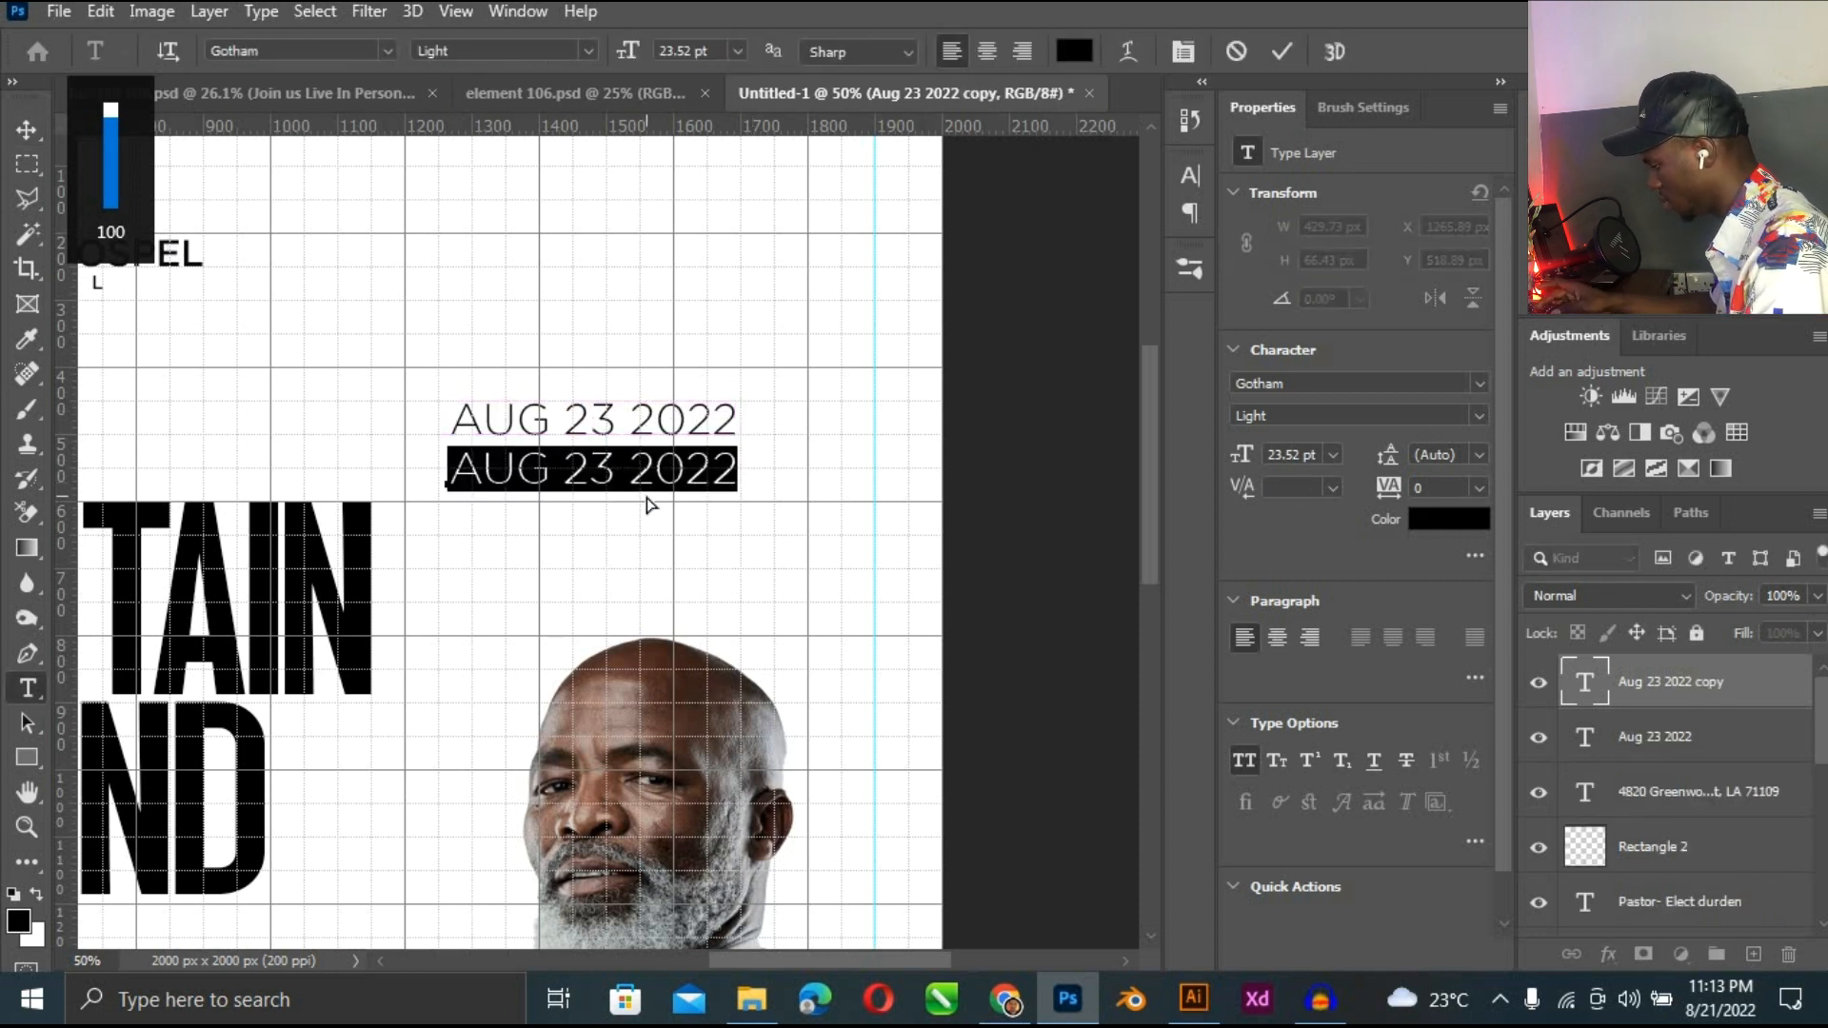
pyautogui.write('10:00AM')
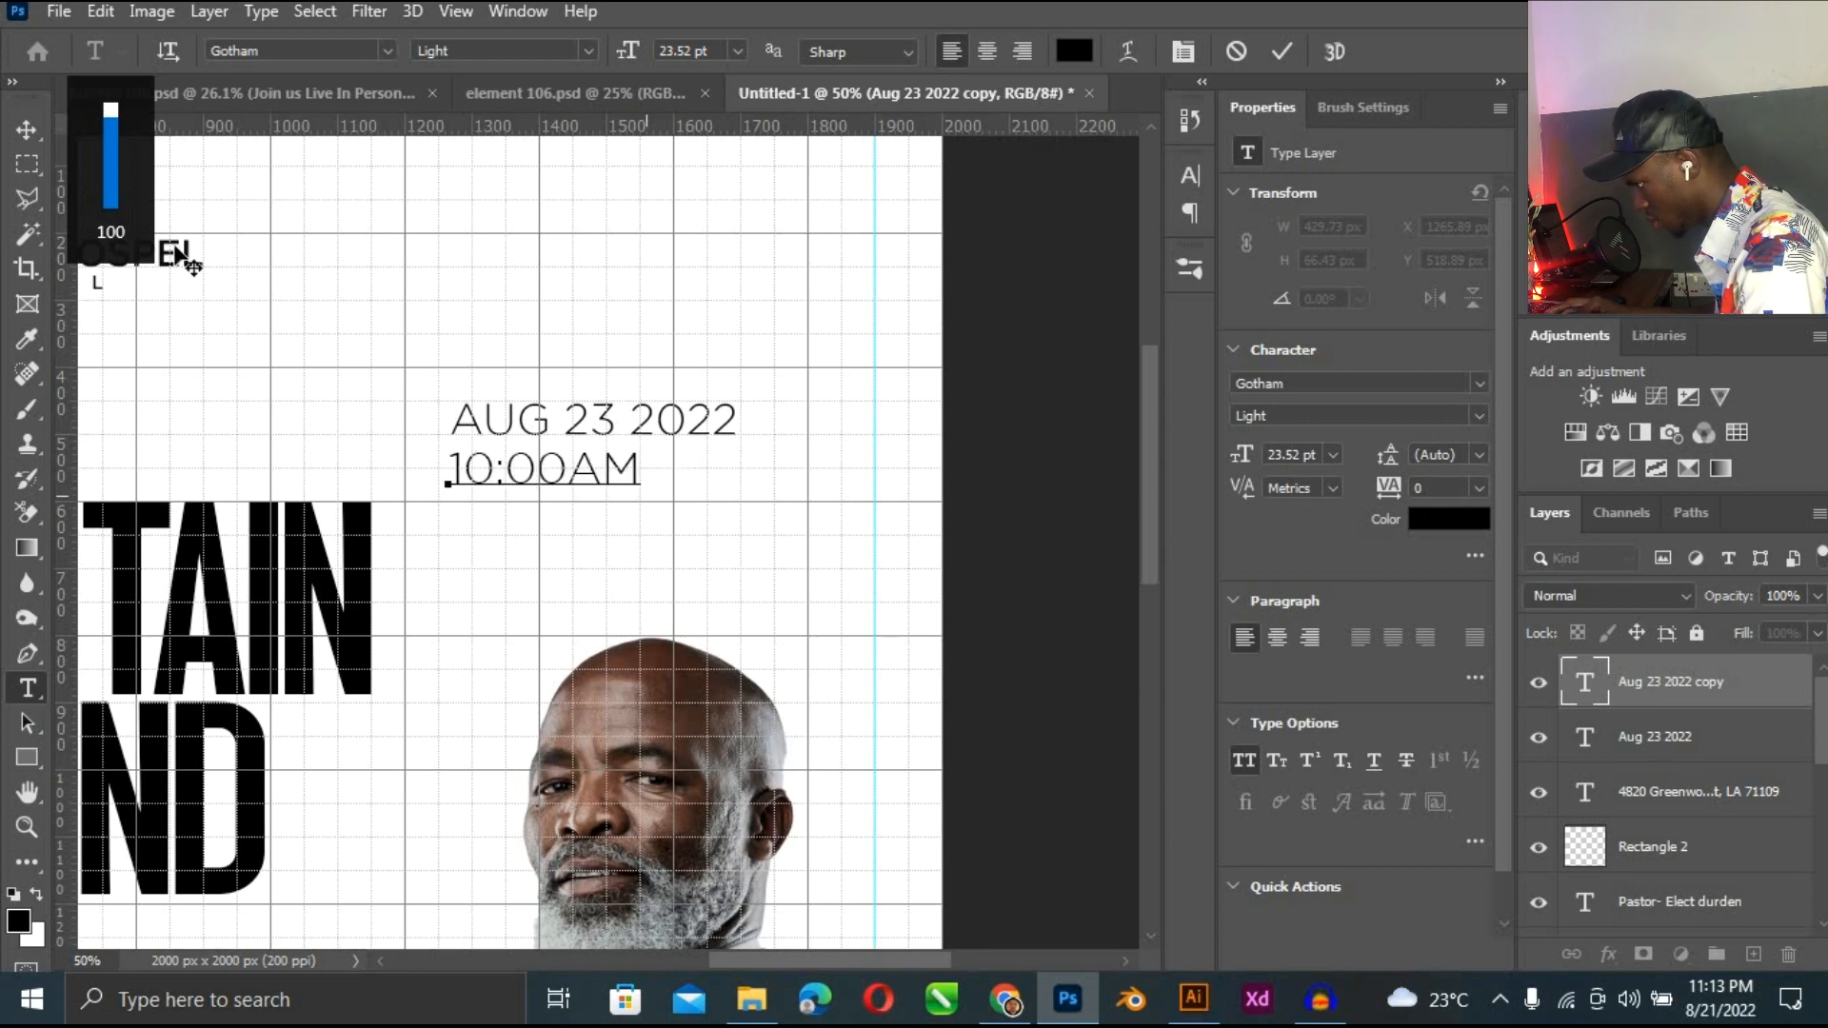
pyautogui.click(36, 122)
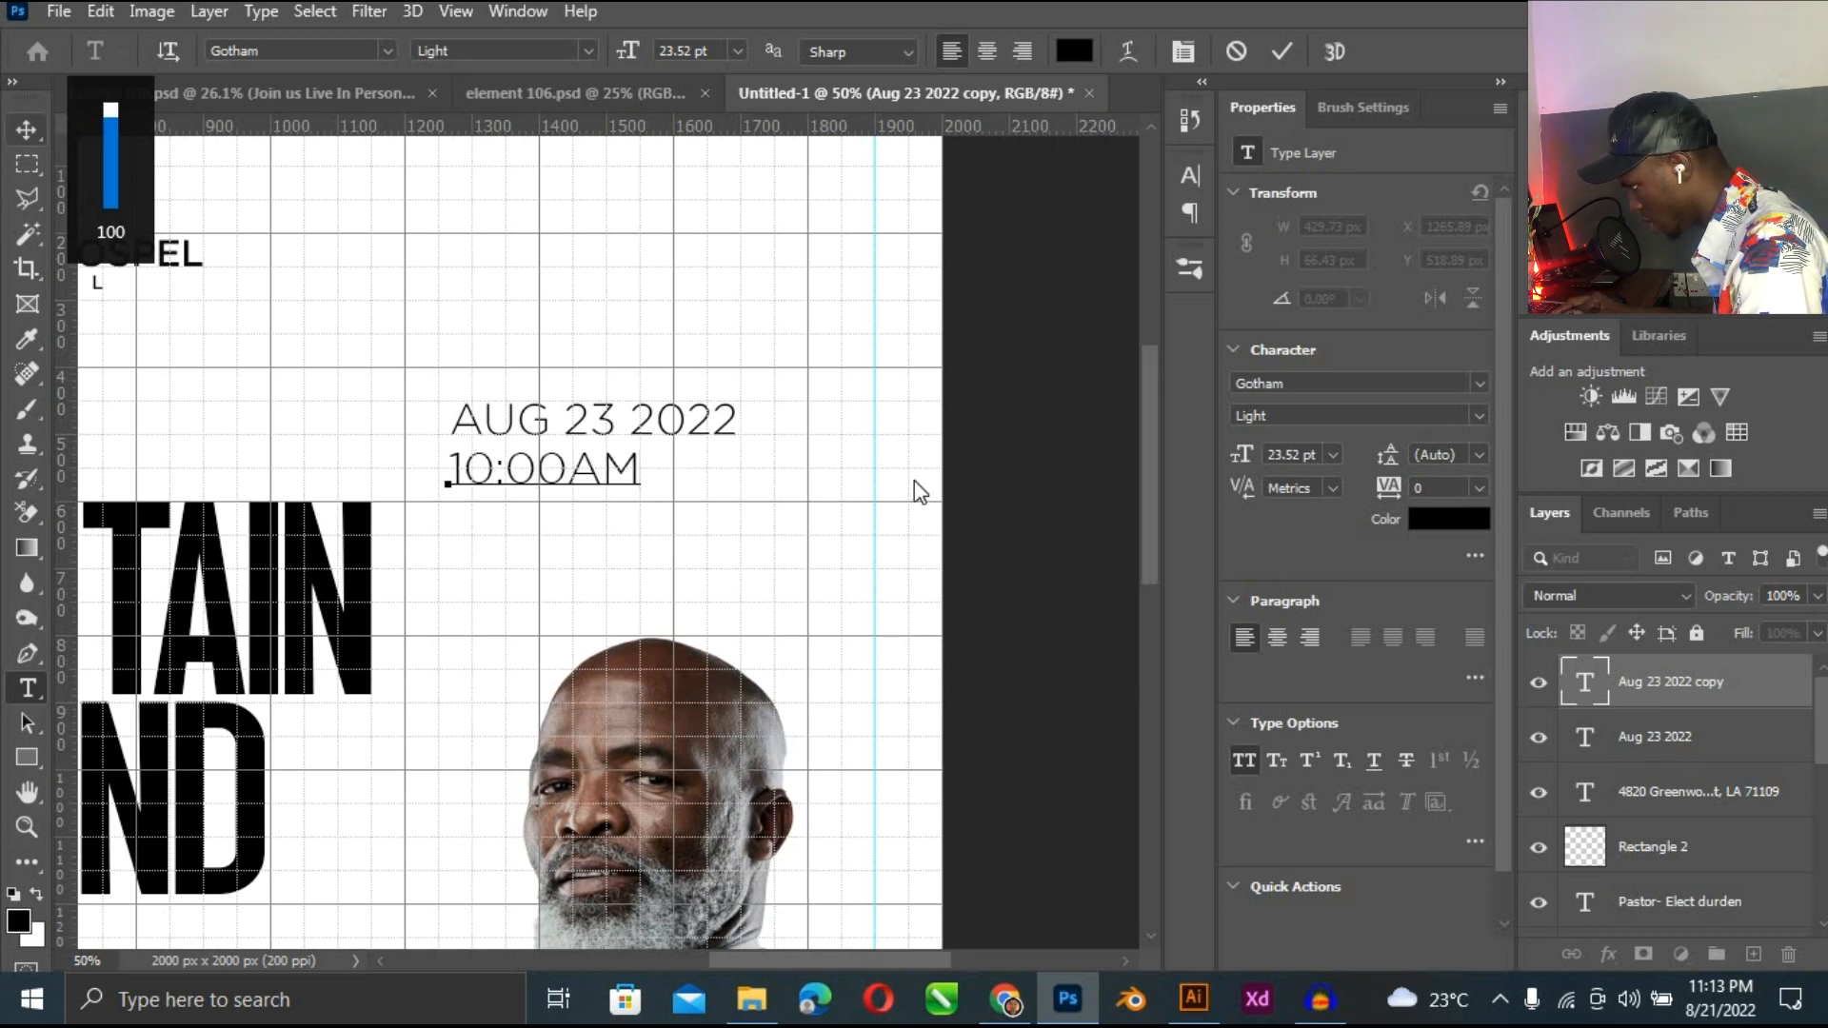
pyautogui.click(1081, 543)
# Add a vertical guide through the pastor's portrait at X 1450 px.
pyautogui.hotkey('ctrl', '-')
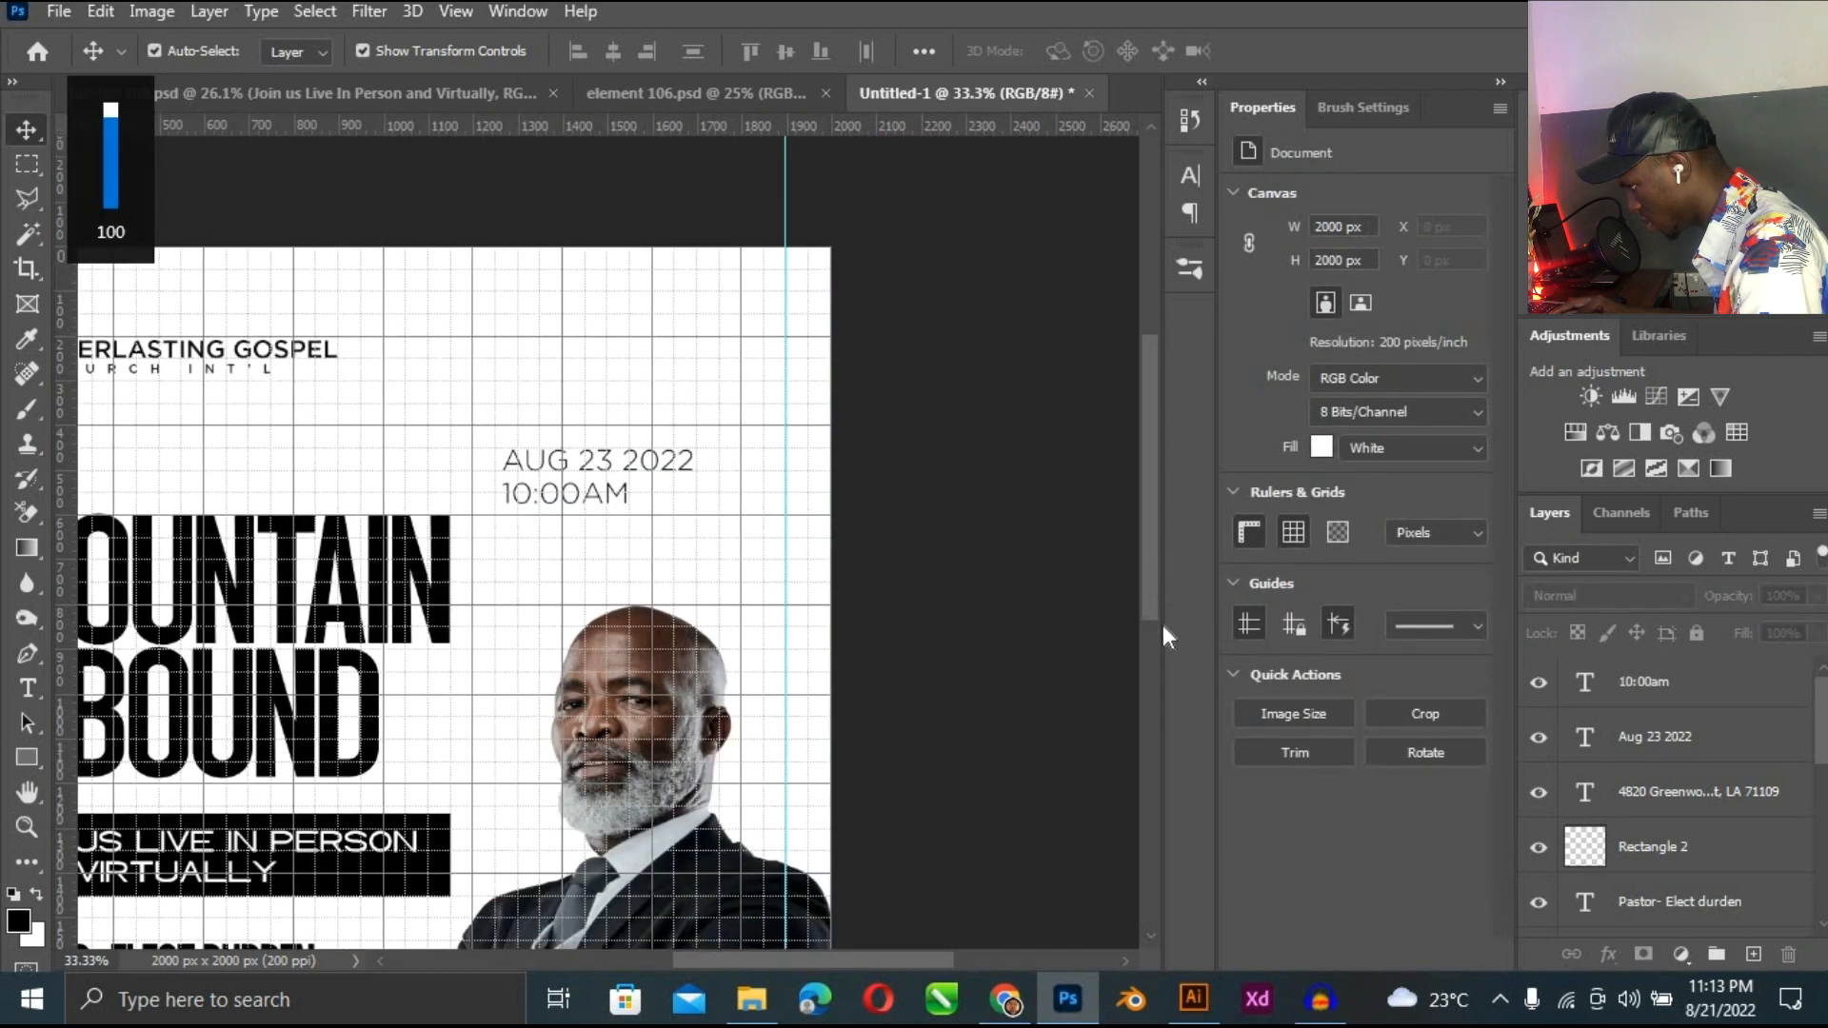
pyautogui.scroll(-3, 1162, 625)
pyautogui.moveTo(307, 693); pyautogui.dragTo(594, 675)
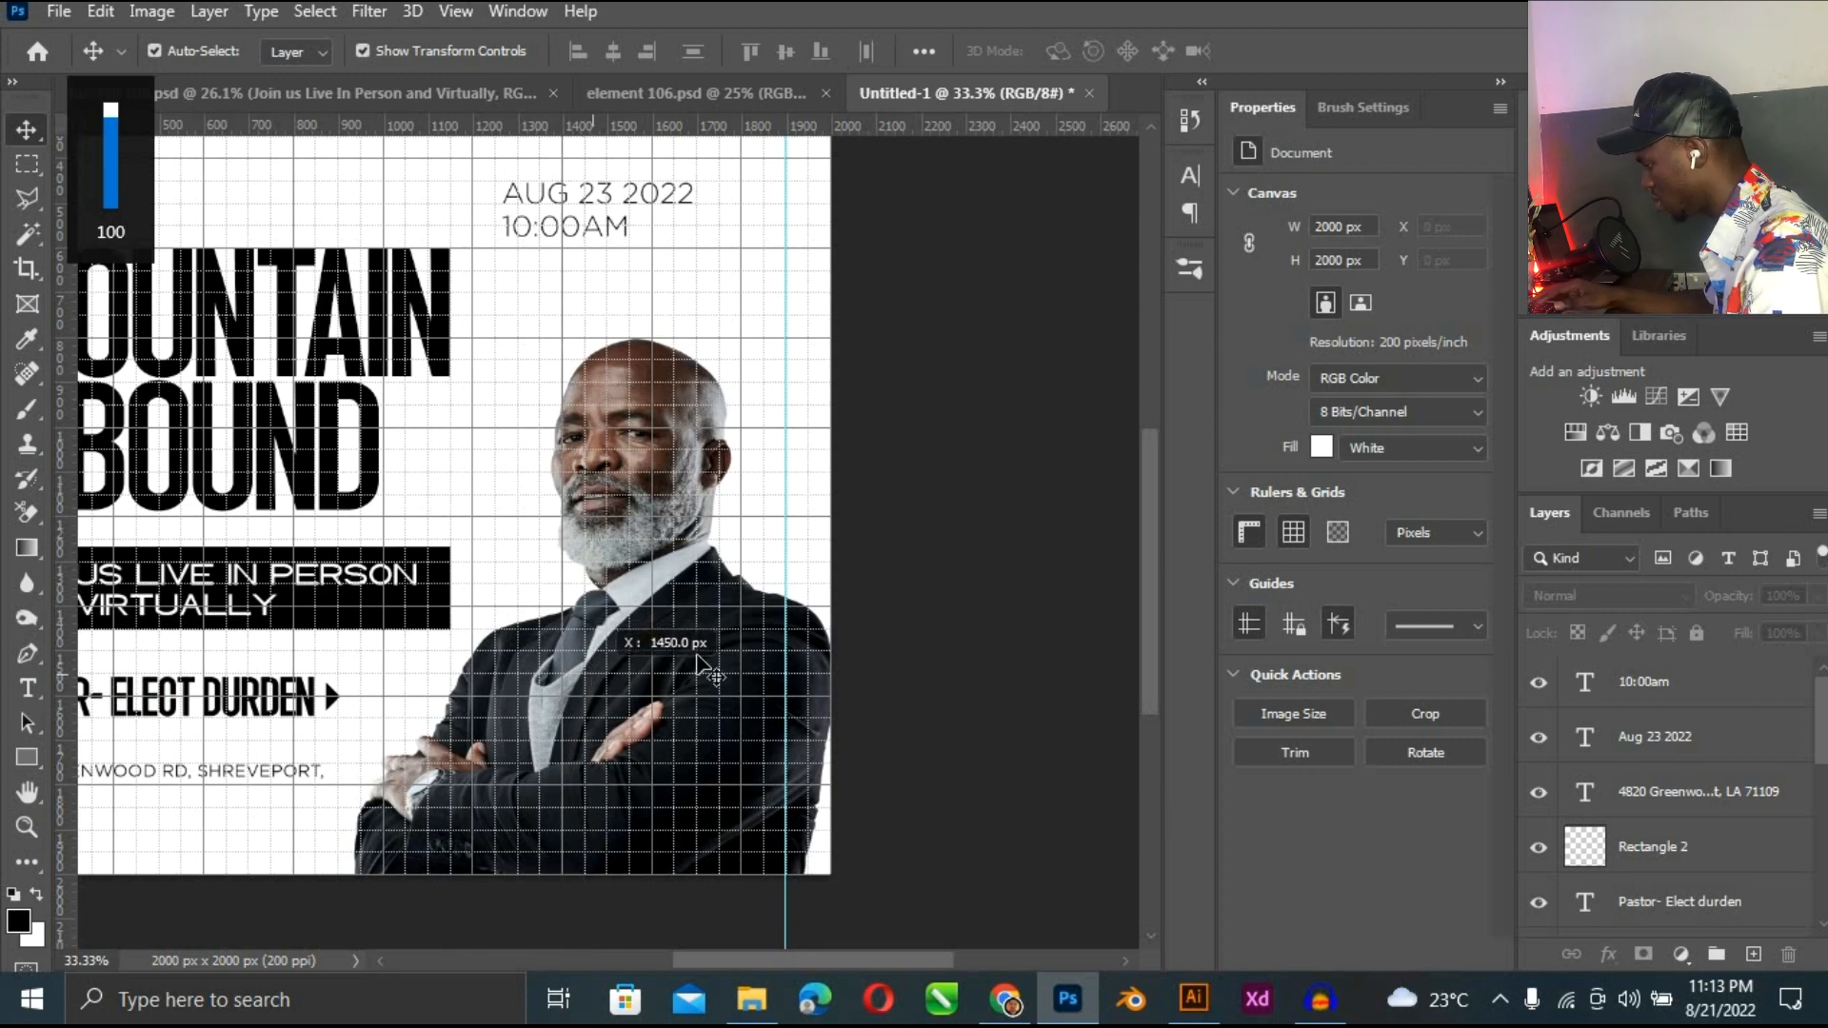
# Scale the pastor's portrait up to about 1105 by 1268 px by extending its lower-left corner.
pyautogui.click(671, 750)
pyautogui.moveTo(352, 888); pyautogui.dragTo(334, 925)
pyautogui.press('Return')
pyautogui.hotkey('ctrl', '+')
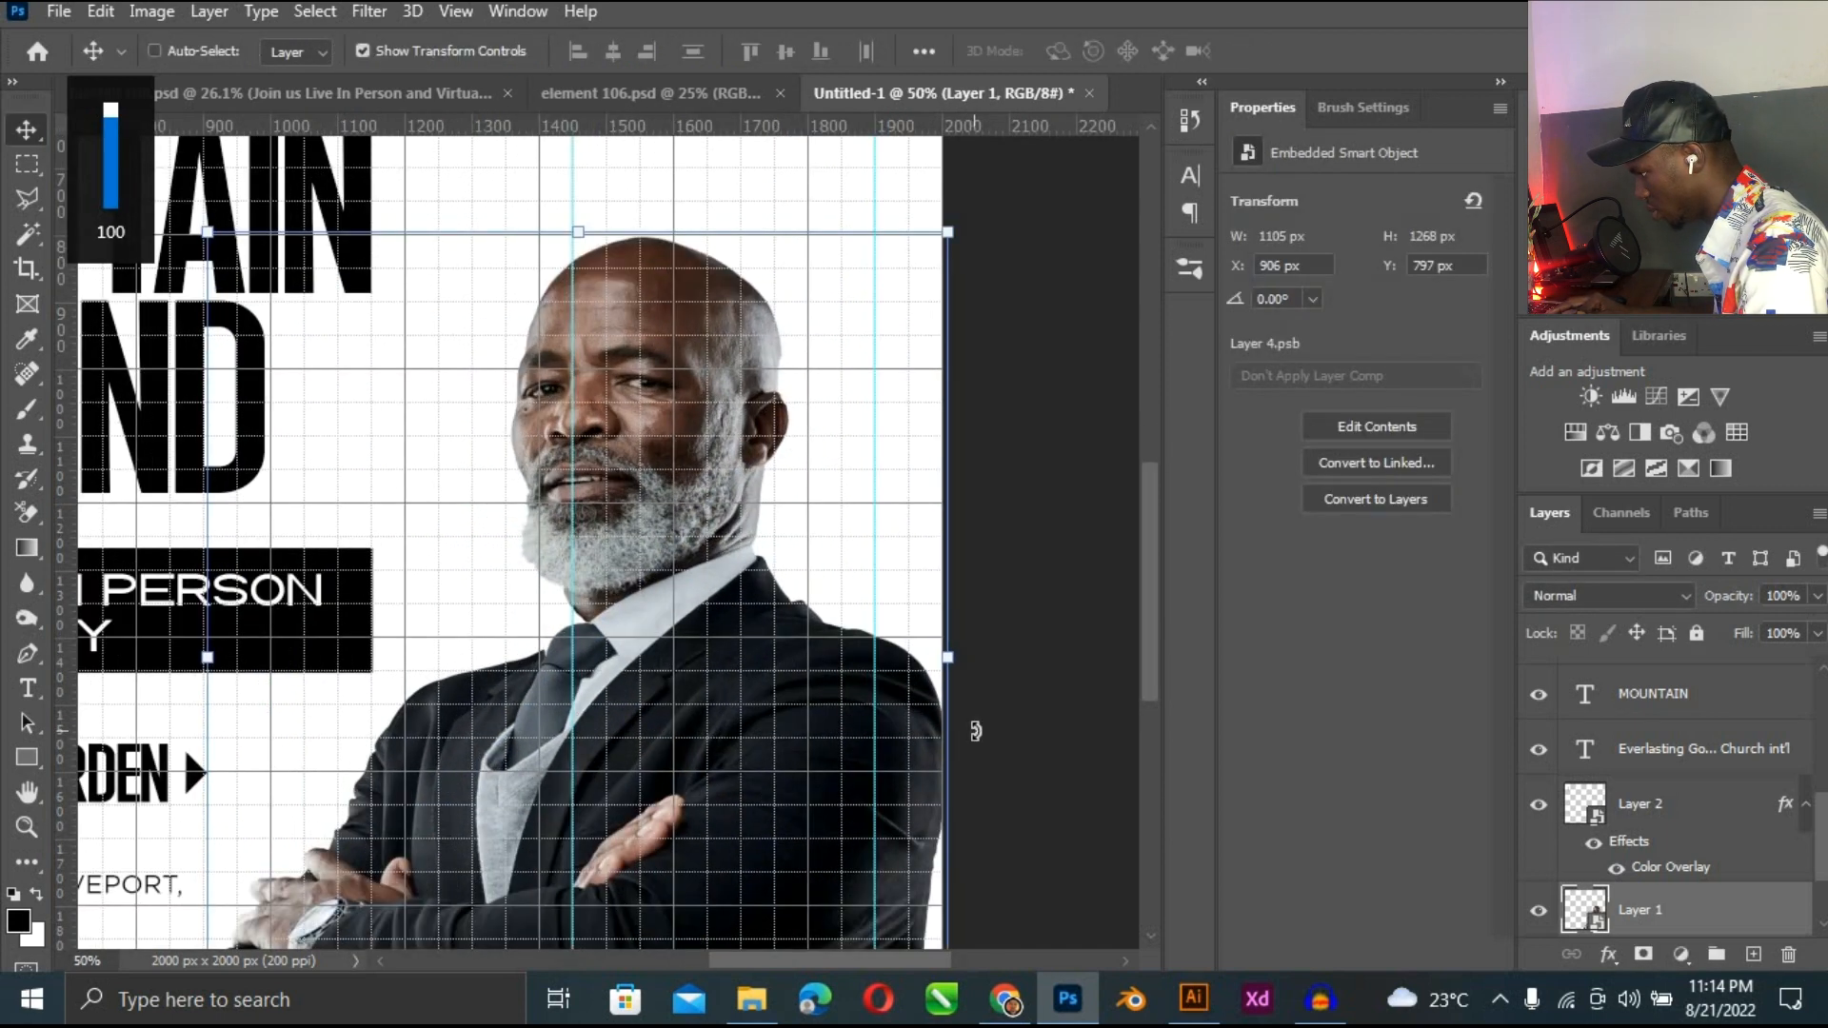
# Hide the grid and add a horizontal guide along the upper edge of the MOUNTAIN title.
pyautogui.hotkey('ctrl', "'")
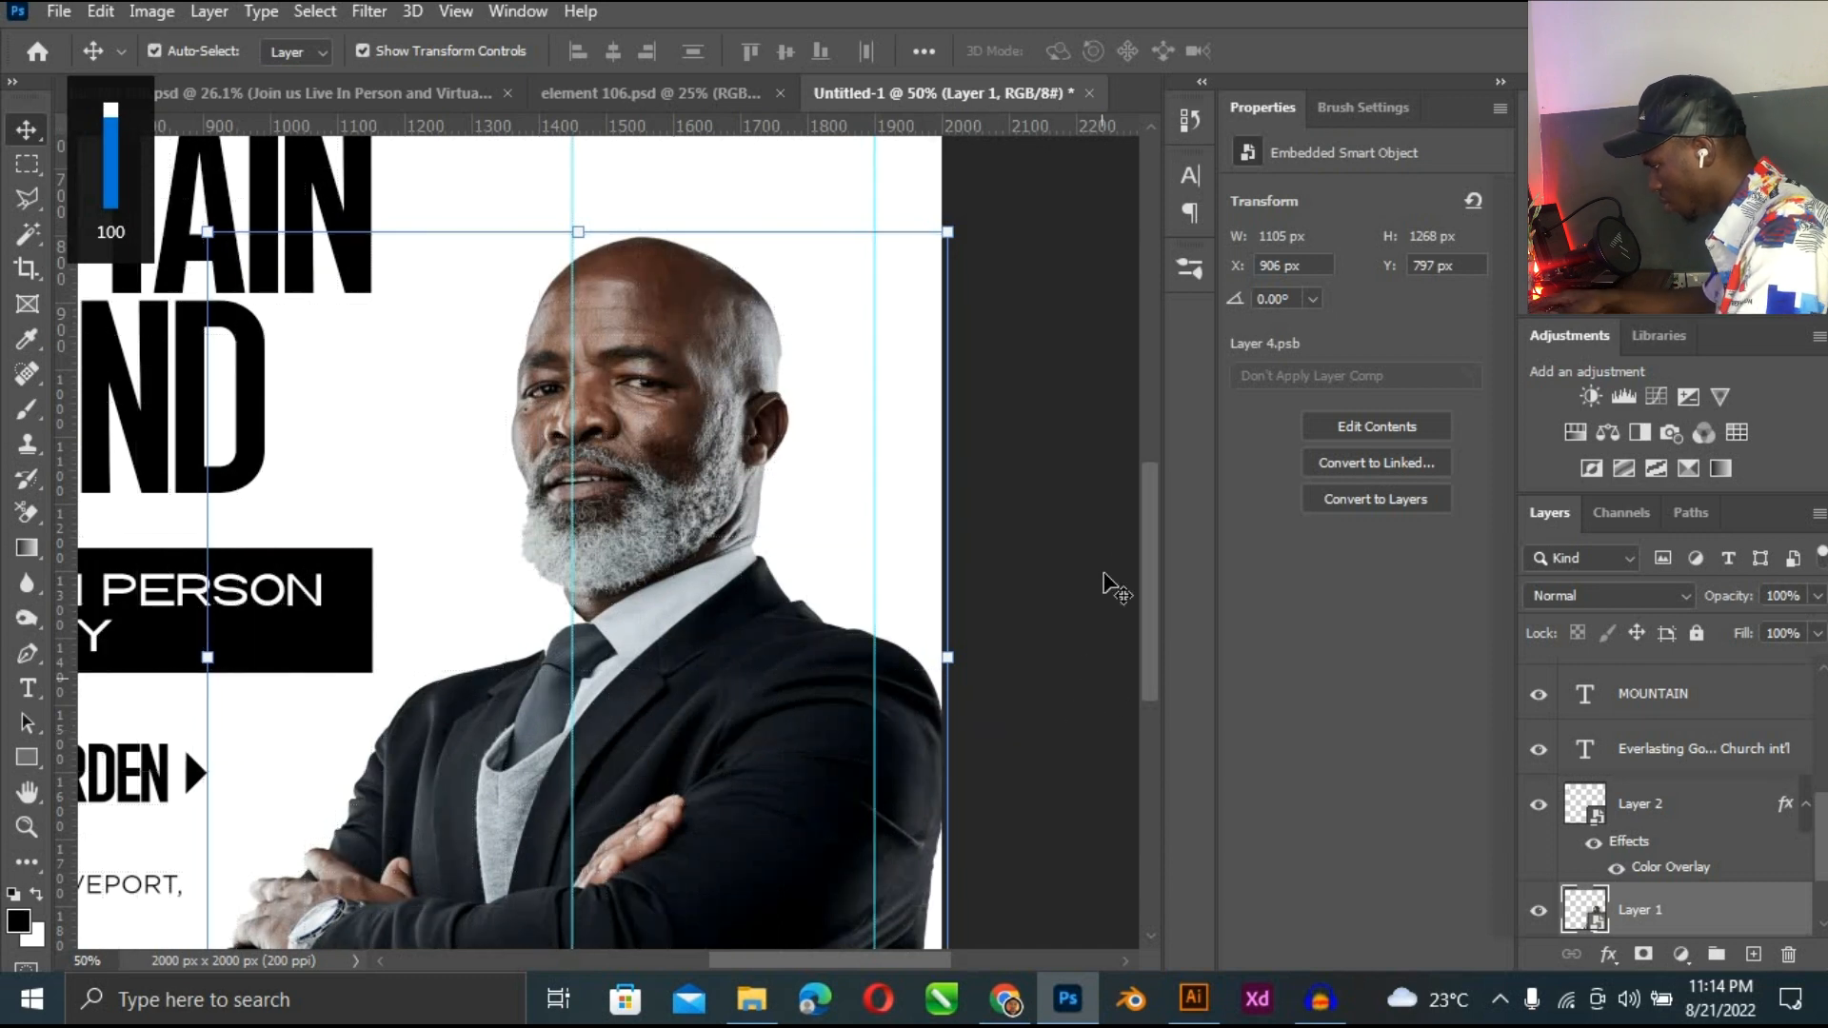
pyautogui.click(1140, 621)
pyautogui.scroll(6, 1140, 478)
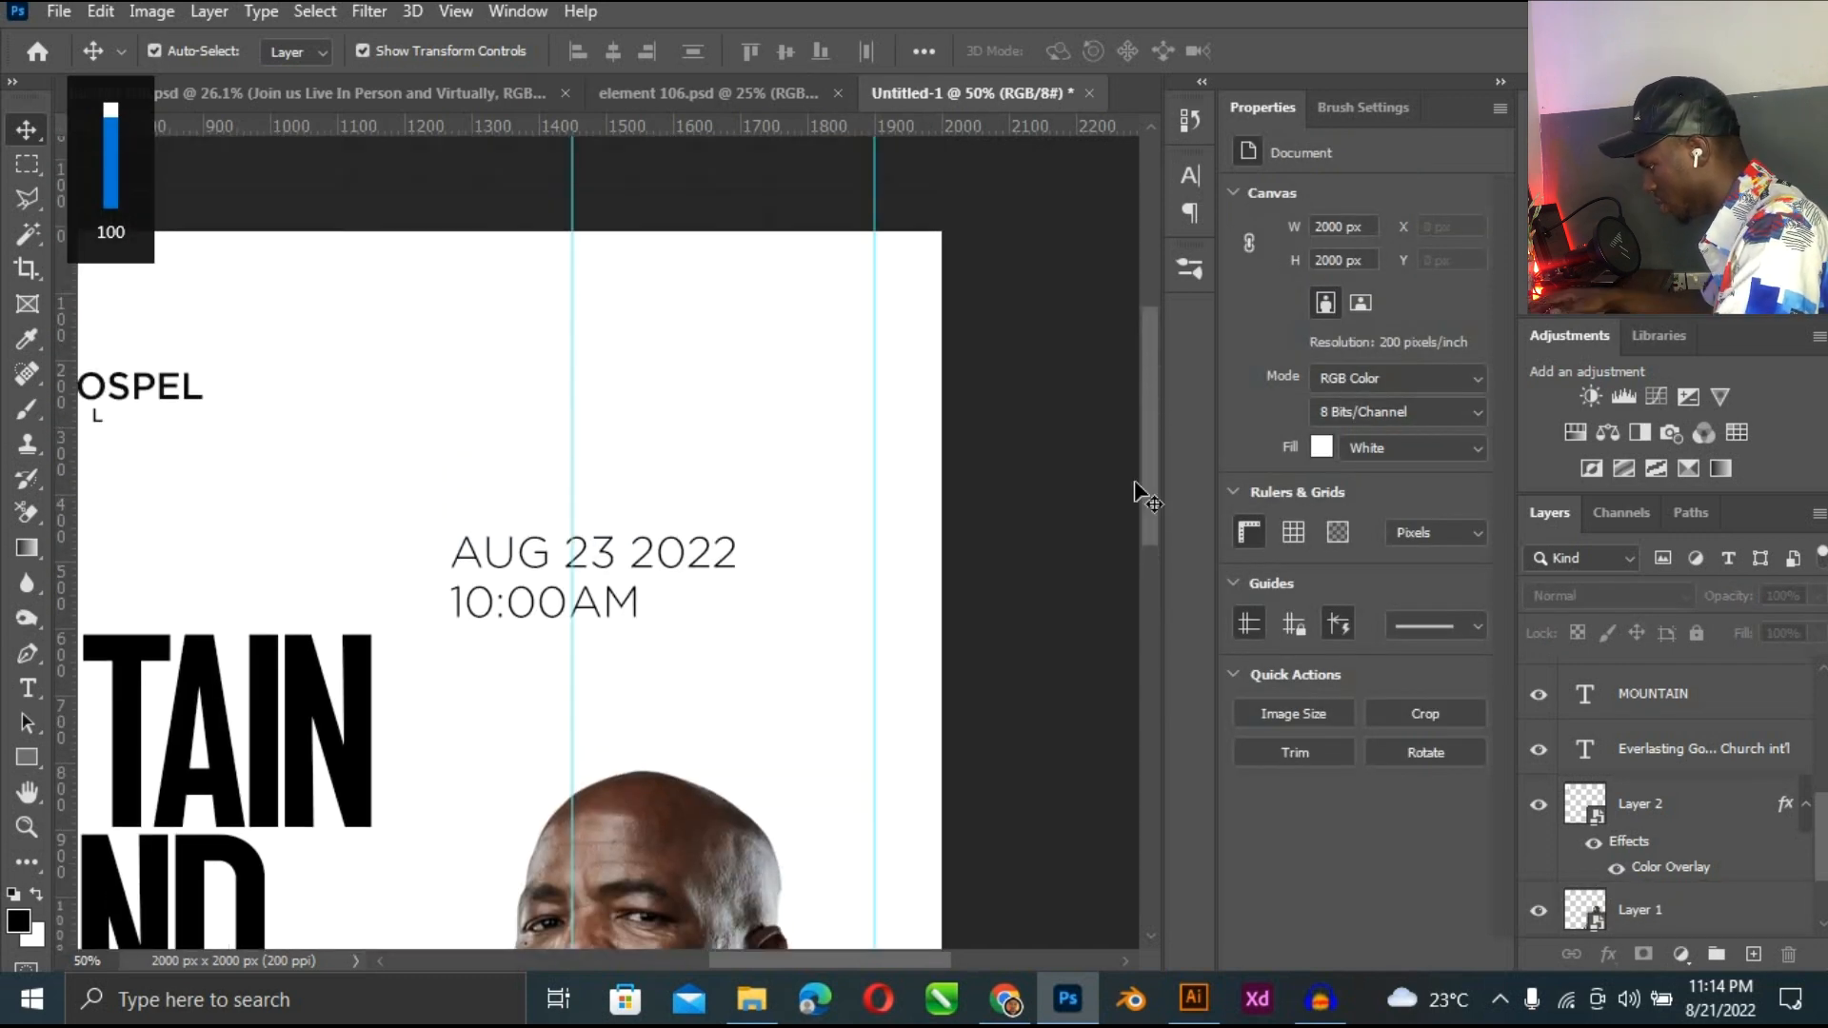
pyautogui.hotkey('ctrl', '-')
pyautogui.moveTo(543, 176); pyautogui.dragTo(571, 604)
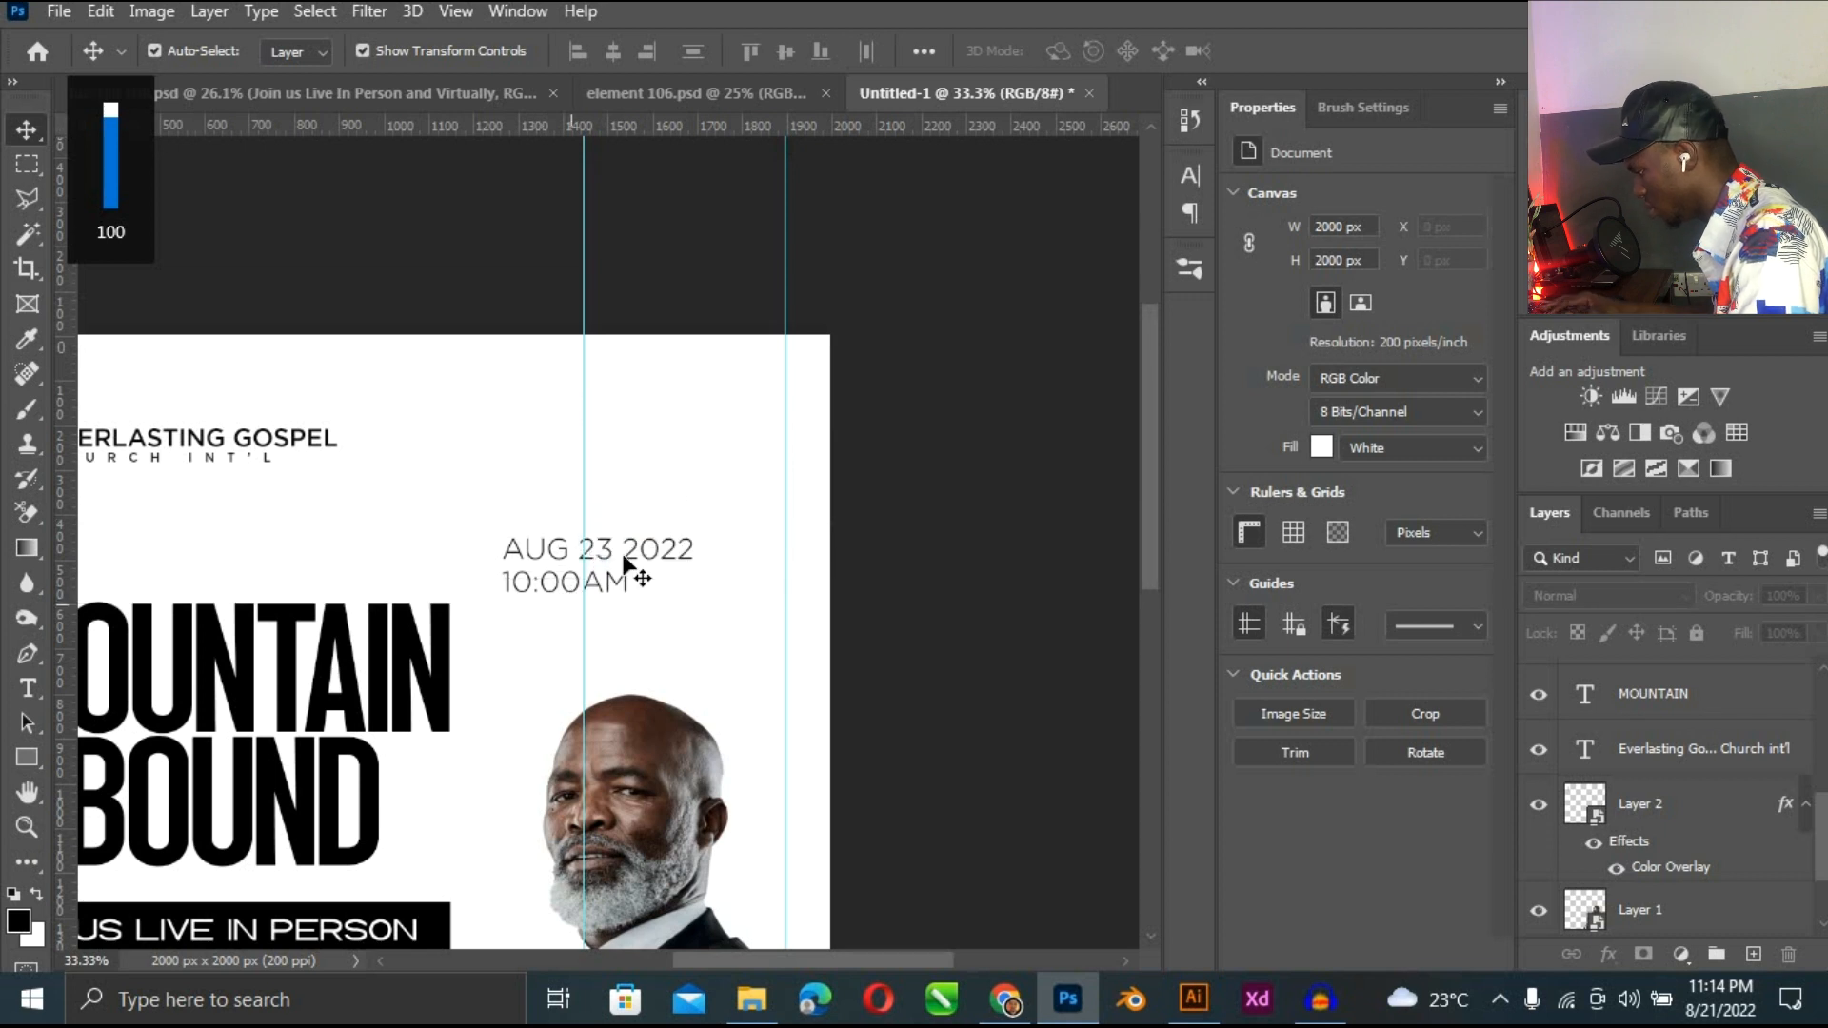
# Move the date text to about X 1450 px, Y 371 px and the 10:00AM text to about X 1500 px, Y 499 px.
pyautogui.moveTo(700, 545); pyautogui.dragTo(906, 494)
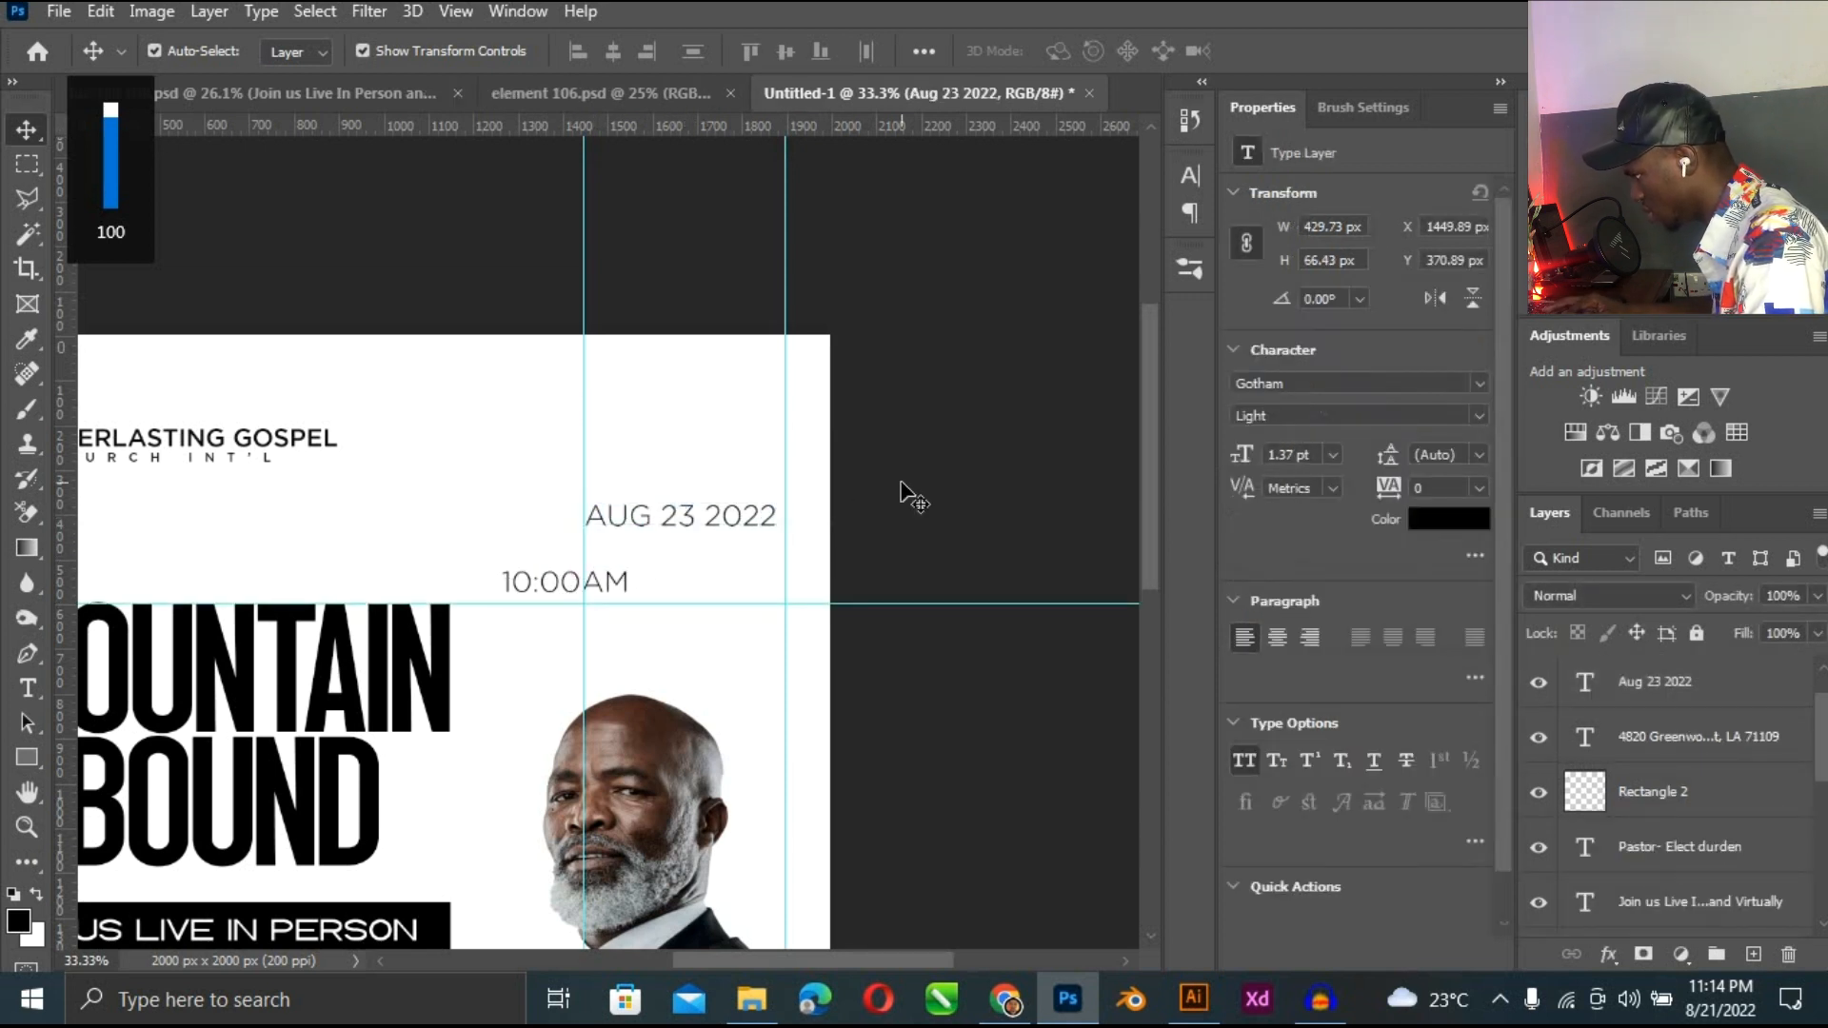
pyautogui.hotkey('ctrl', '+')
pyautogui.moveTo(552, 609); pyautogui.dragTo(704, 594)
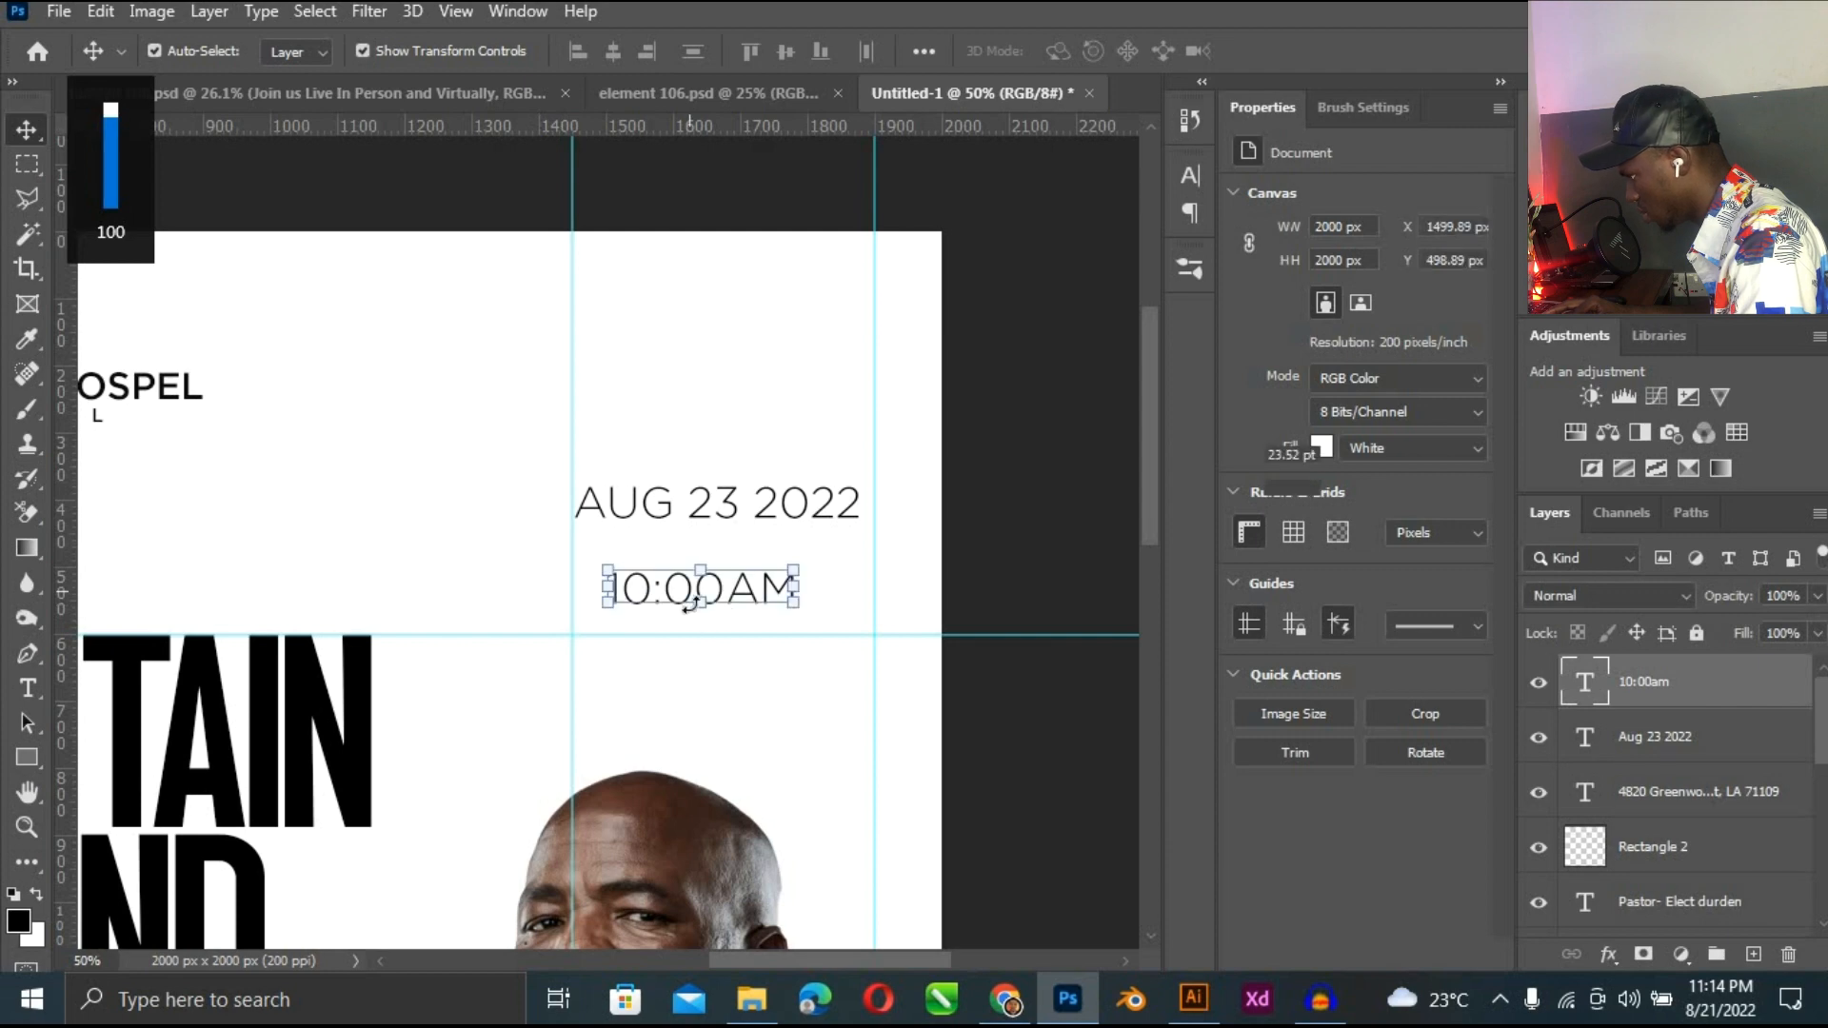
# Add a horizontal guide just below the church logo at about Y 300 px, matching it to the grid.
pyautogui.hotkey('ctrl', '0')
pyautogui.moveTo(612, 281); pyautogui.dragTo(613, 275)
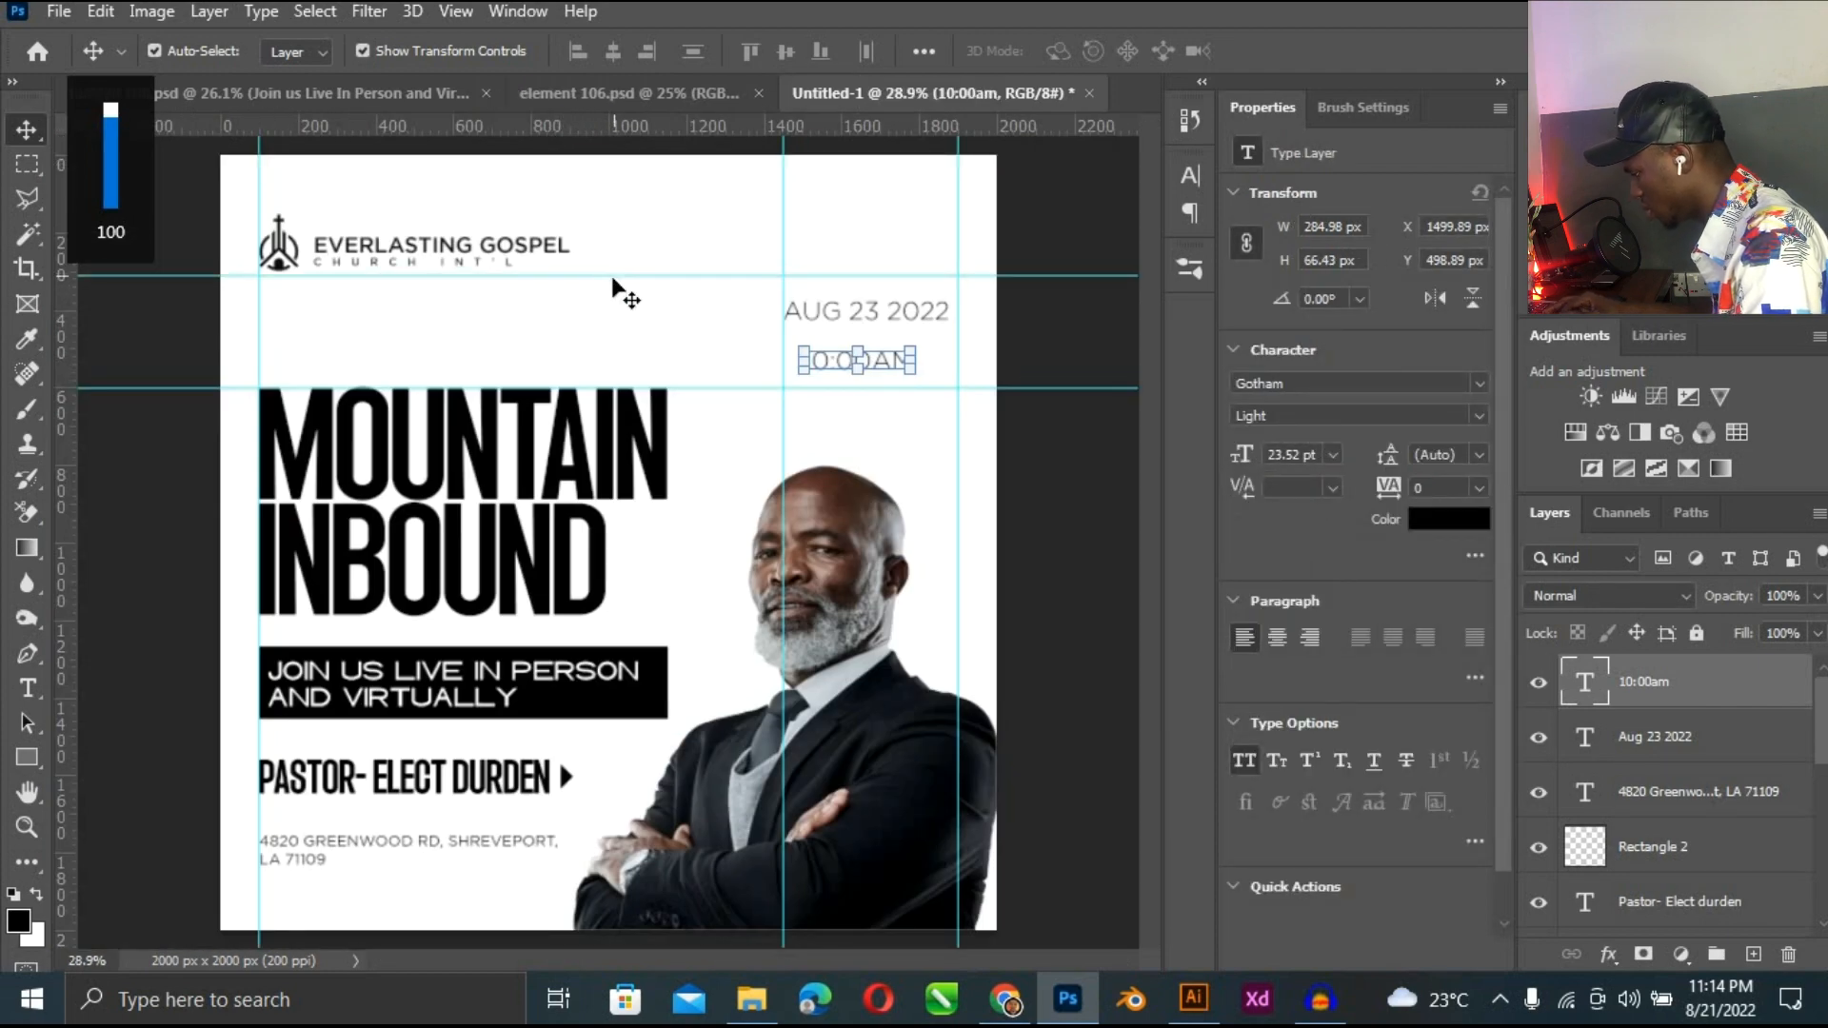
pyautogui.hotkey('ctrl', "'")
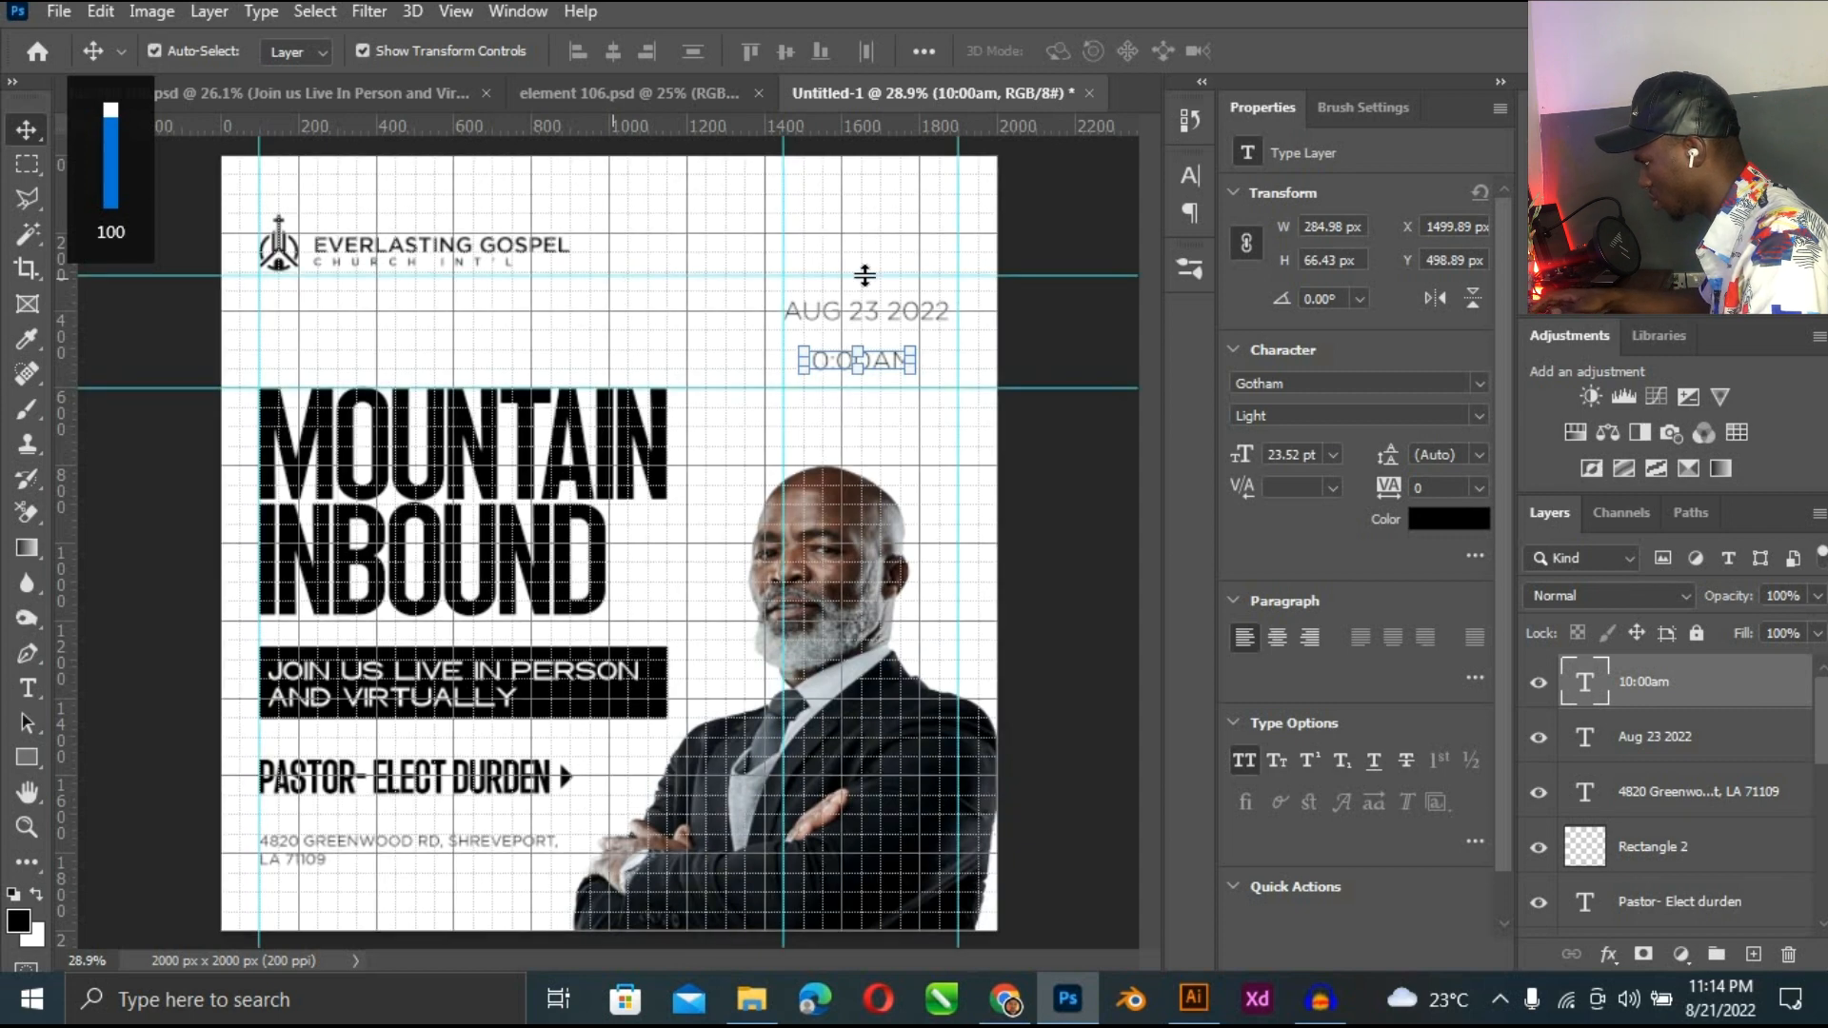
pyautogui.click(1052, 277)
pyautogui.moveTo(1048, 291); pyautogui.dragTo(1051, 272)
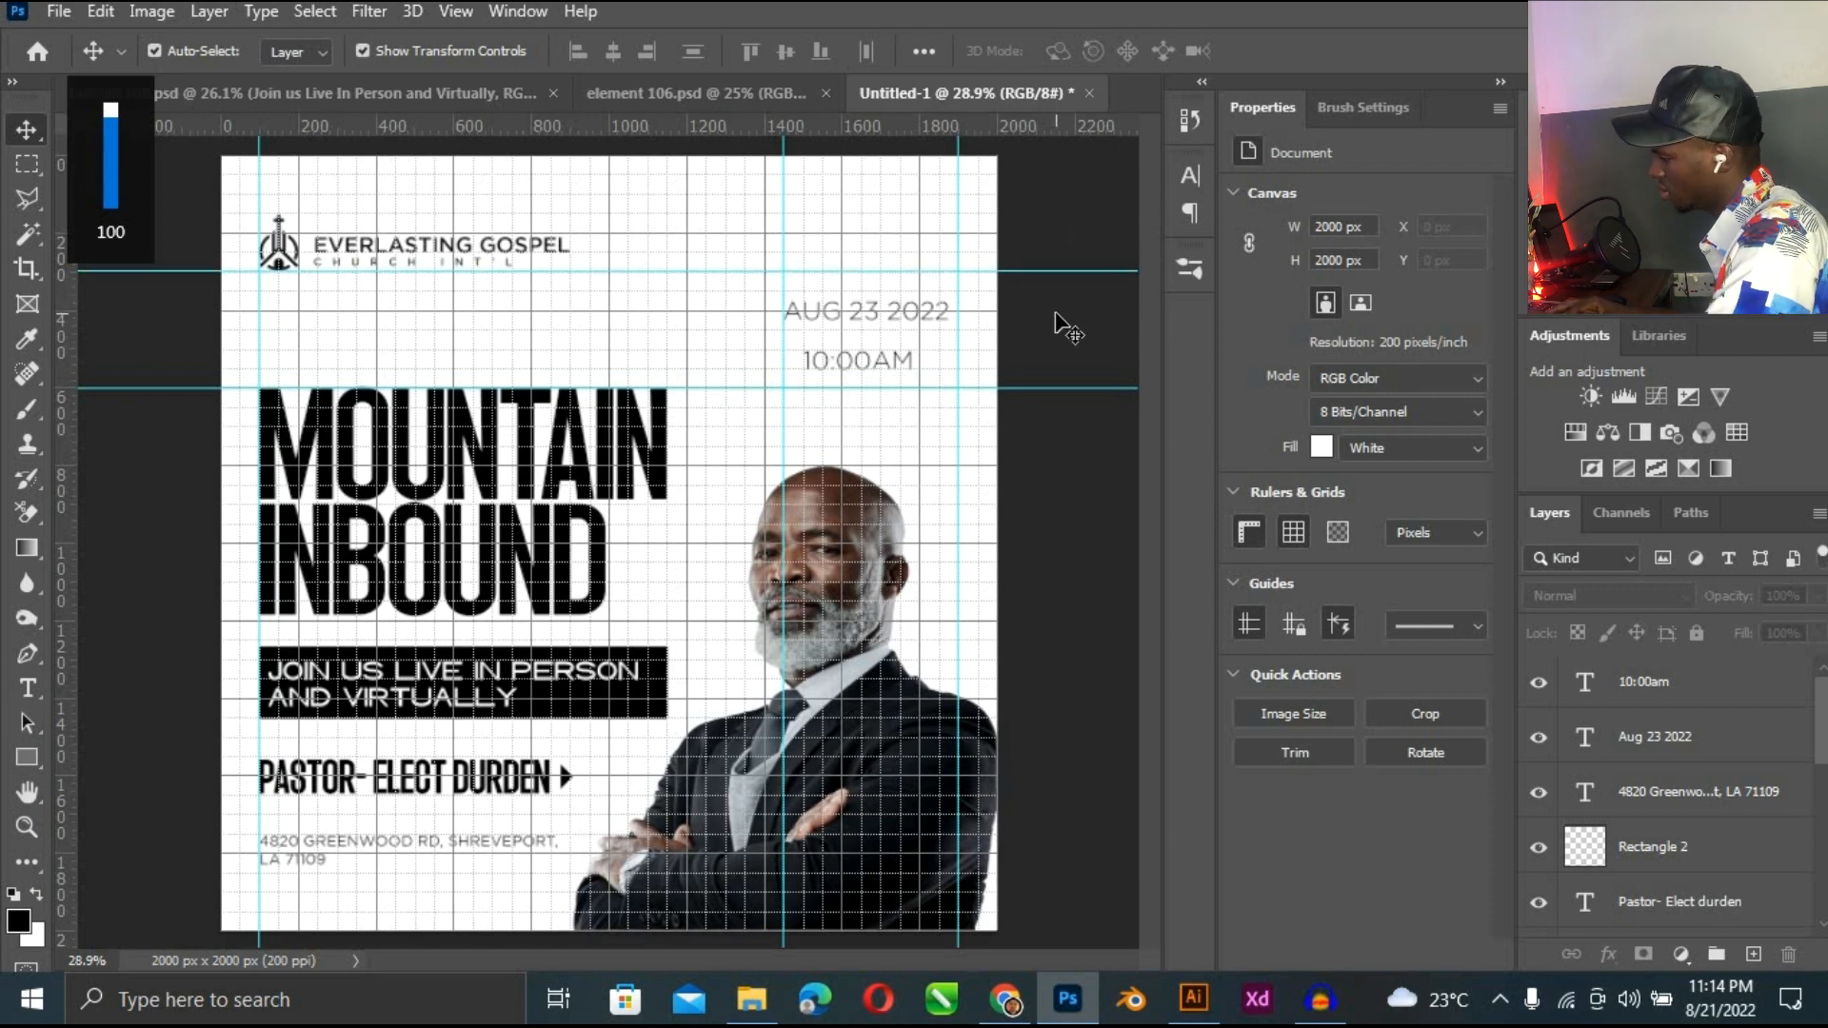
pyautogui.hotkey('ctrl', "'")
# Move the date text up to about Y 336 px and delete the year so it reads "Aug 23".
pyautogui.hotkey('ctrl', '+')
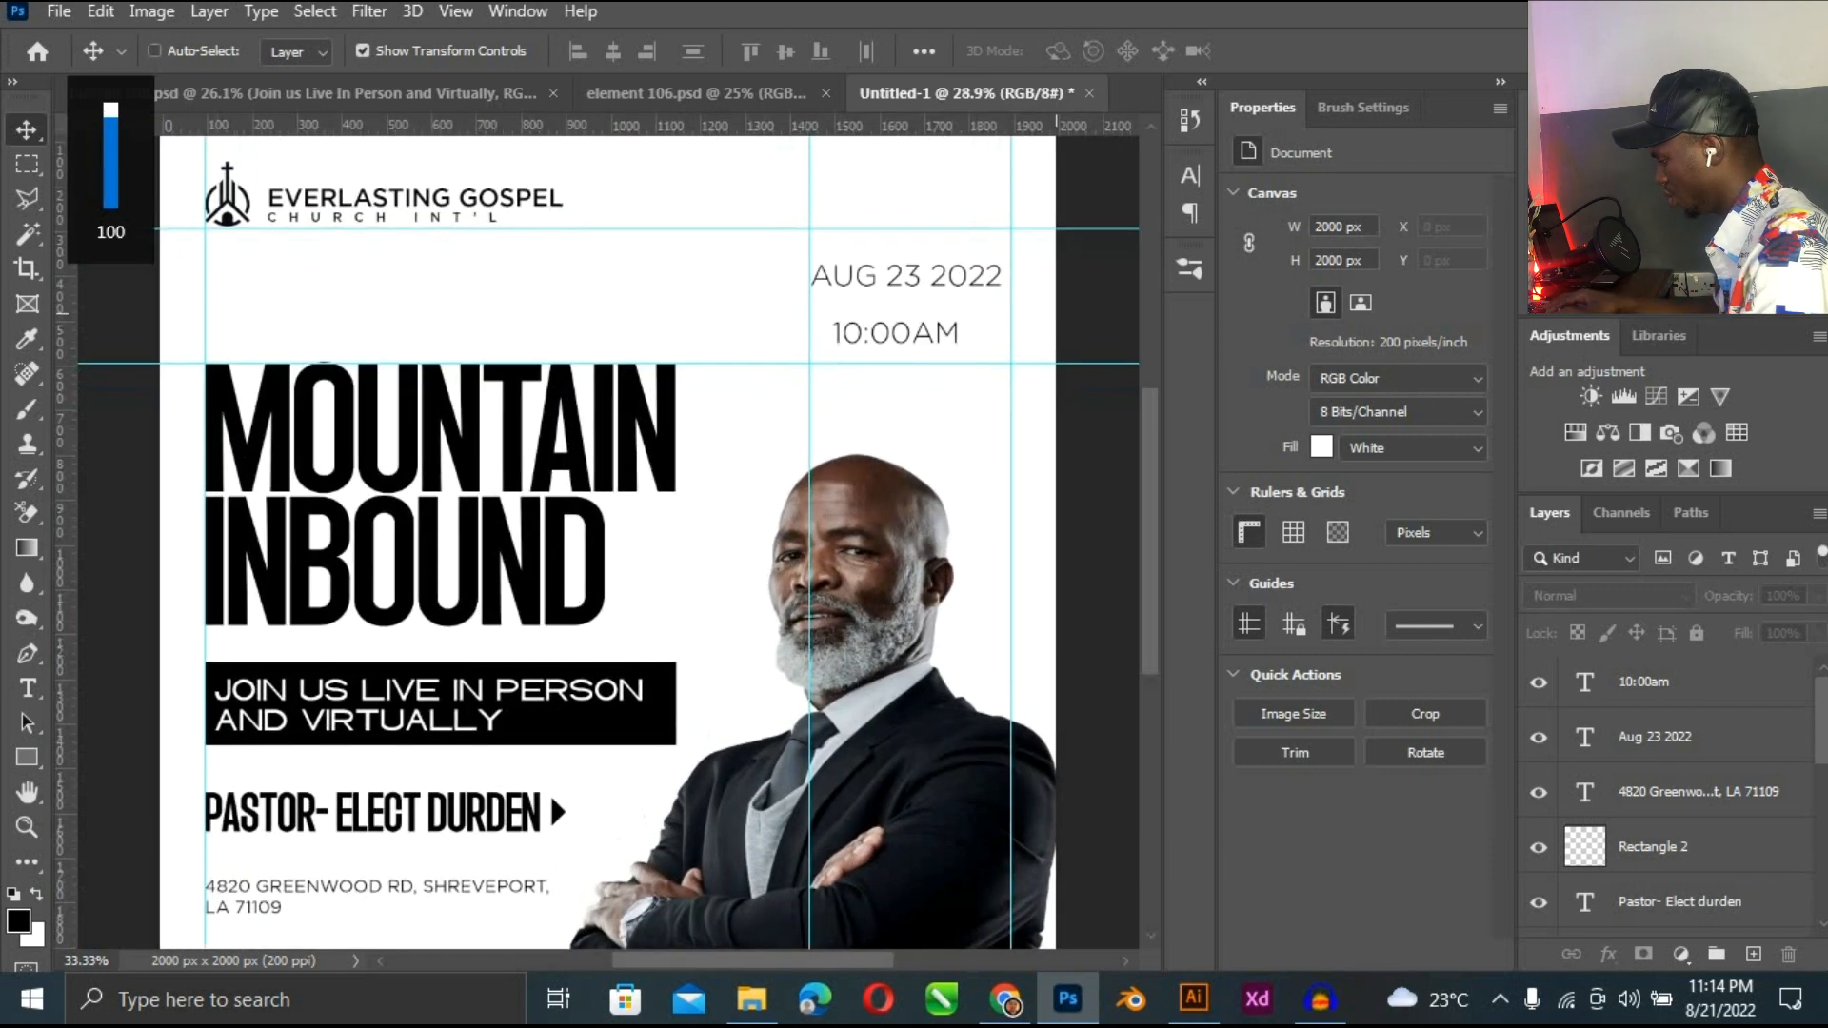
pyautogui.hscroll(5, 1110, 543)
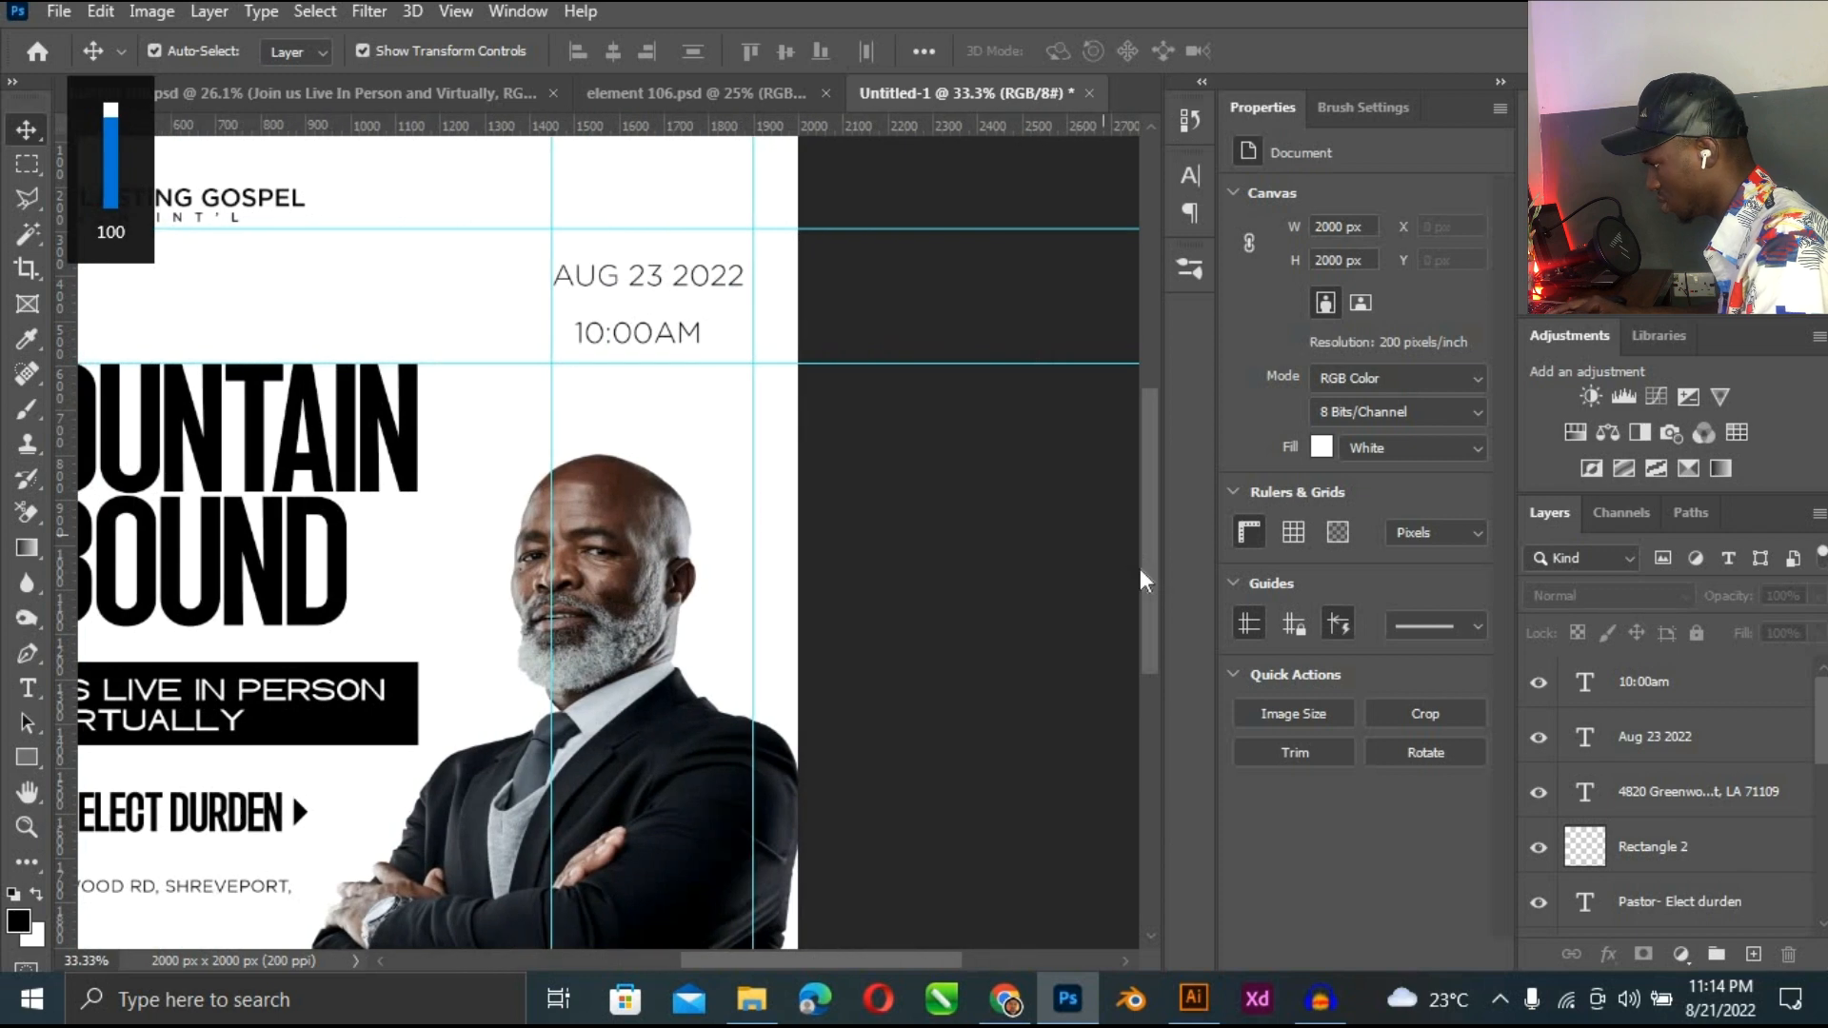
pyautogui.hotkey('ctrl', '+')
pyautogui.hotkey('ctrl', '+')
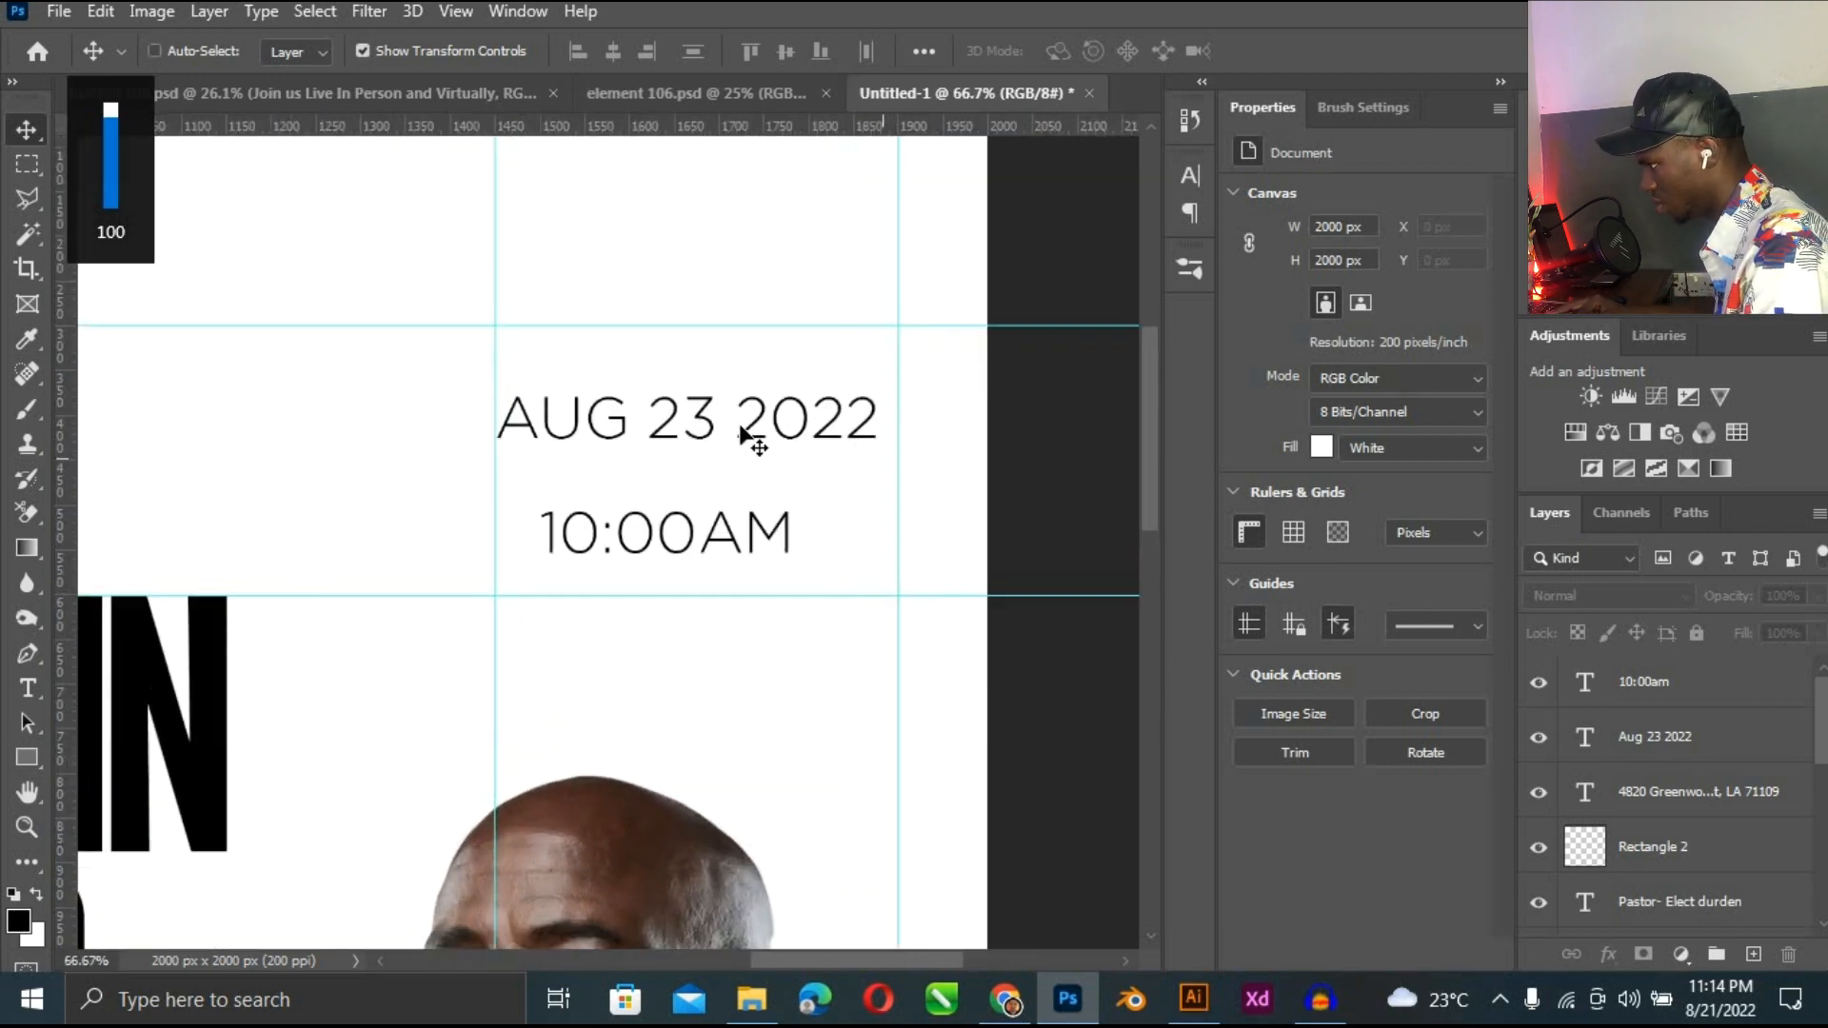
pyautogui.moveTo(790, 416); pyautogui.dragTo(836, 386)
pyautogui.press('t')
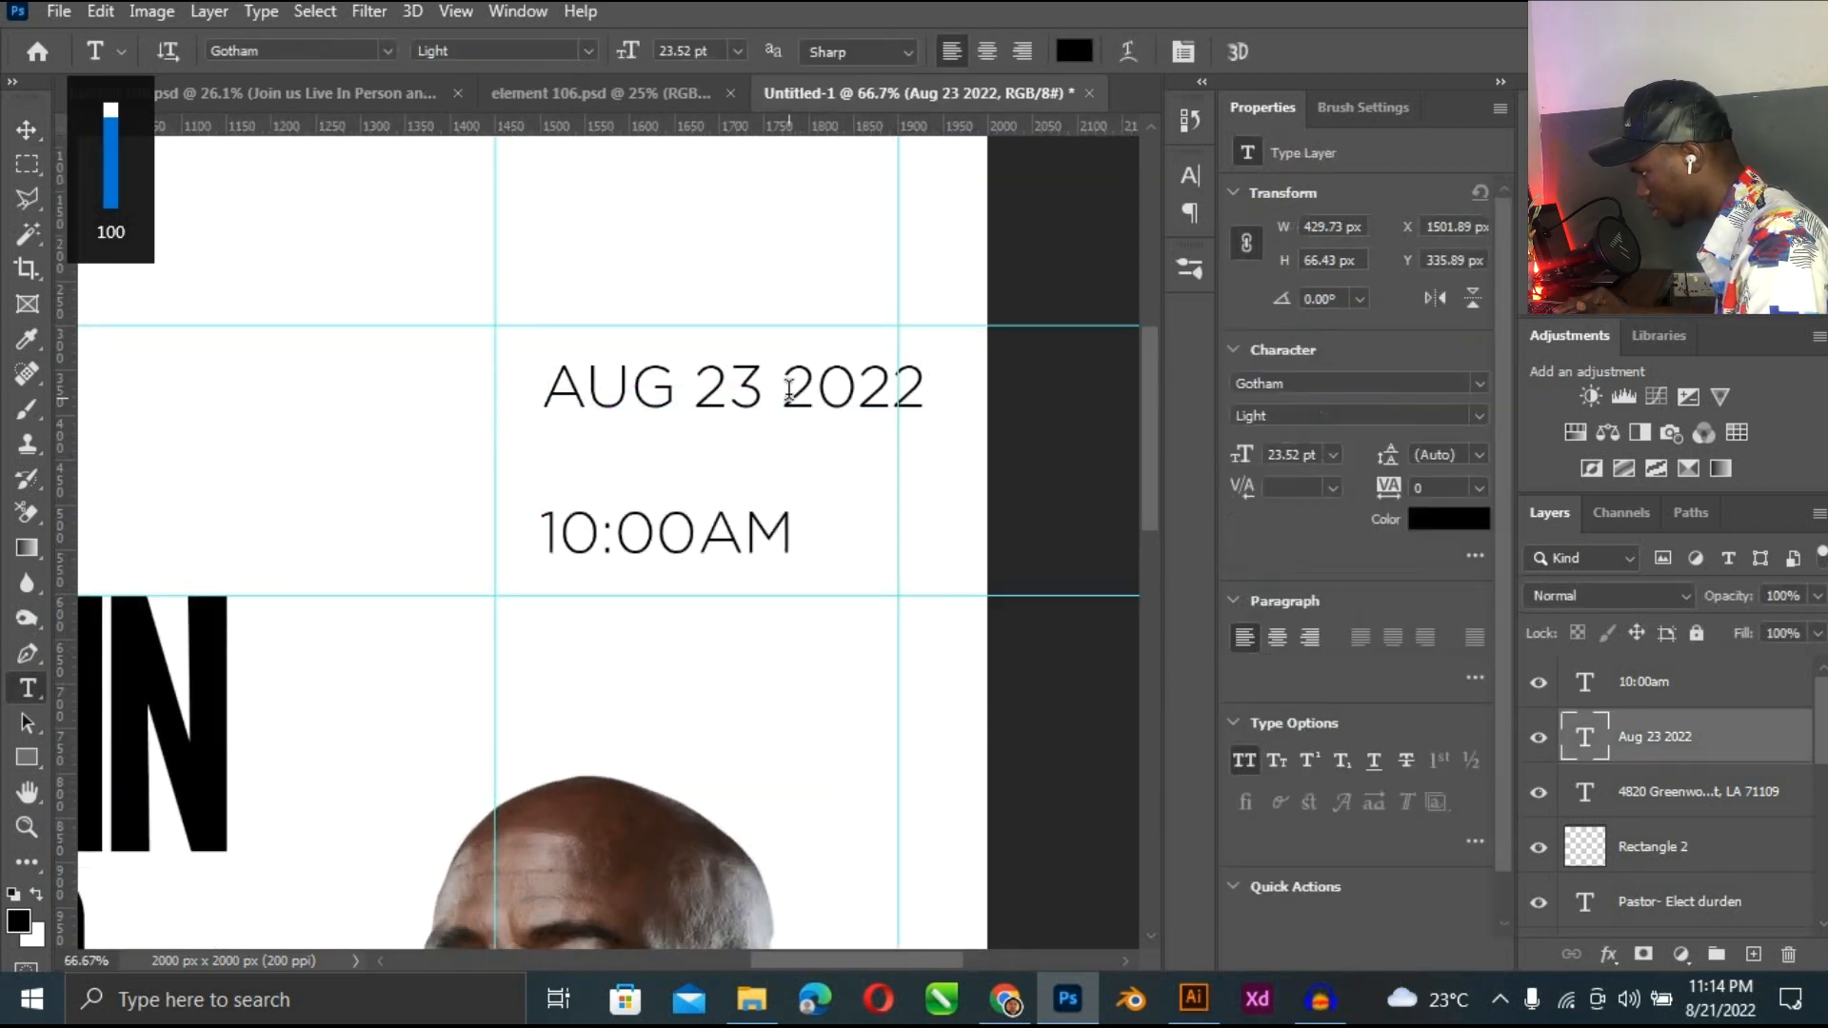
pyautogui.moveTo(981, 383); pyautogui.dragTo(783, 385)
pyautogui.press('BackSpace')
pyautogui.press('BackSpace')
pyautogui.click(1283, 59)
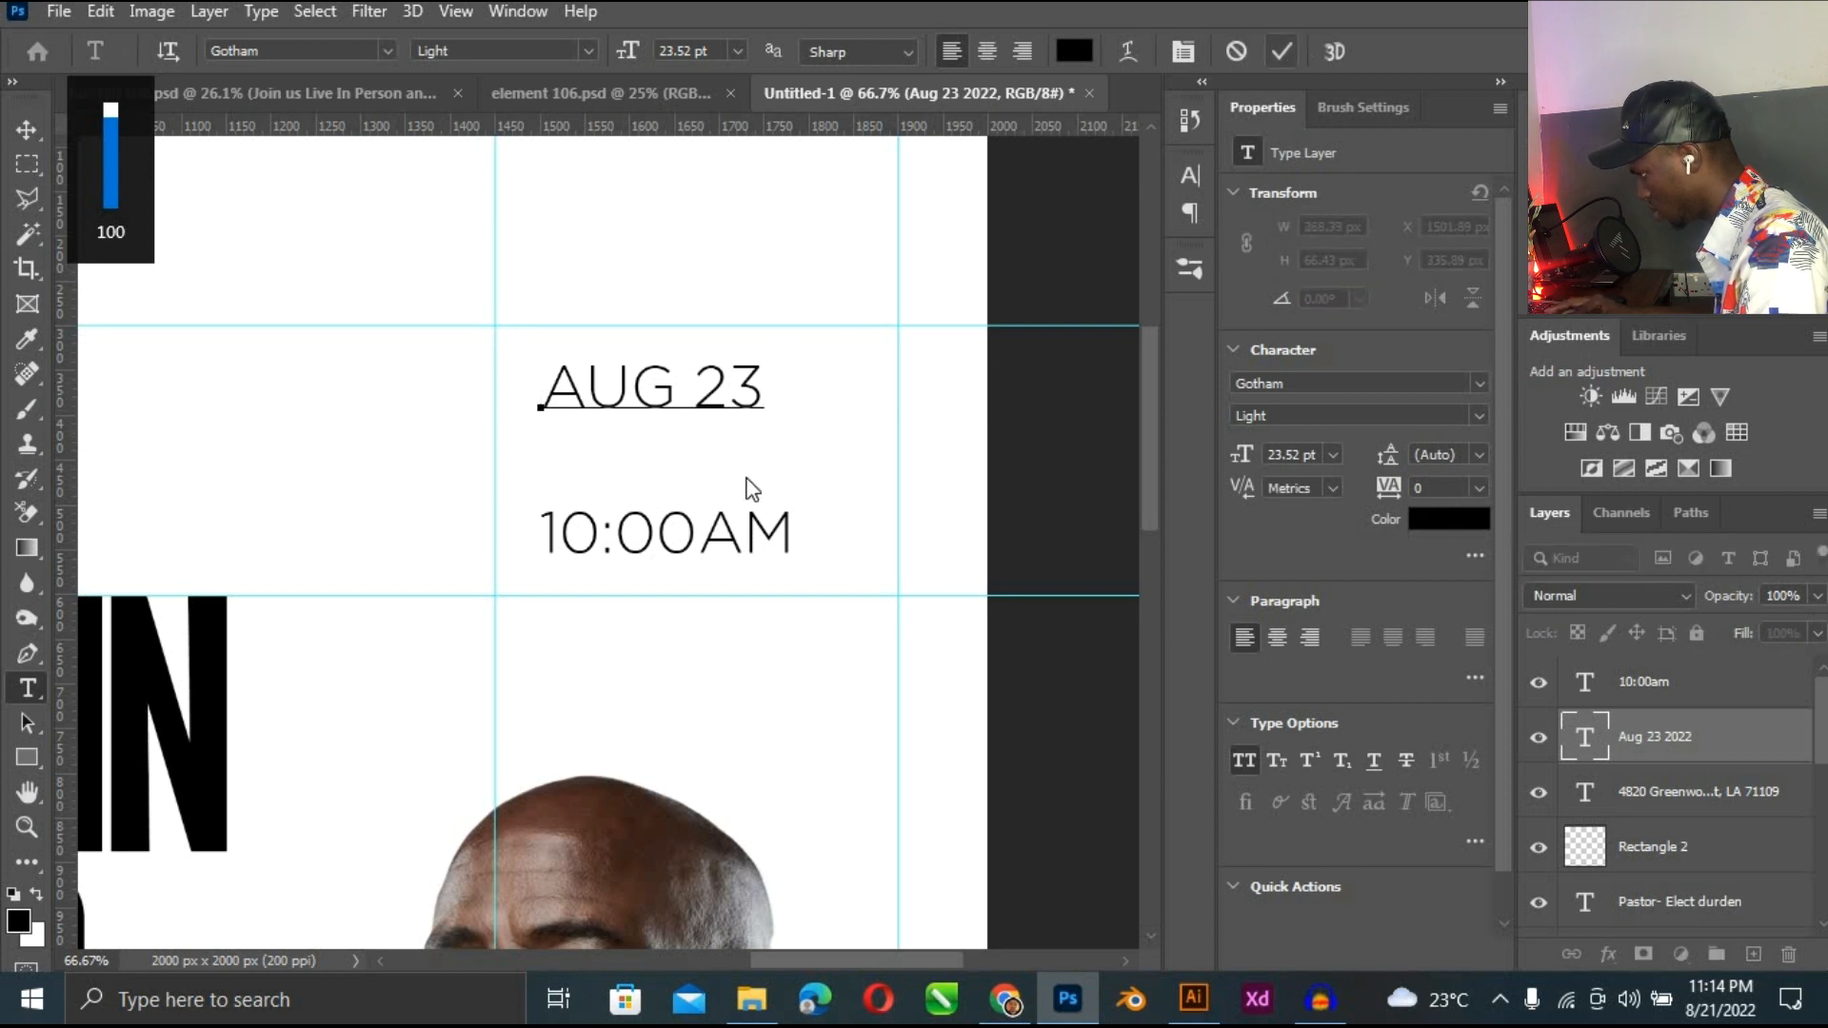
# Add a separate "2022" text below the date and arrange it right-aligned just above the 10:00AM text.
pyautogui.click(599, 444)
pyautogui.write('2022')
pyautogui.moveTo(668, 466); pyautogui.dragTo(749, 572)
pyautogui.press('Return')
pyautogui.moveTo(745, 489); pyautogui.dragTo(803, 474)
pyautogui.press('Return')
# Move the "Aug 23" text to about X 1450 px, Y 324 px and set its font size to 20 pt.
pyautogui.moveTo(709, 391); pyautogui.dragTo(663, 377)
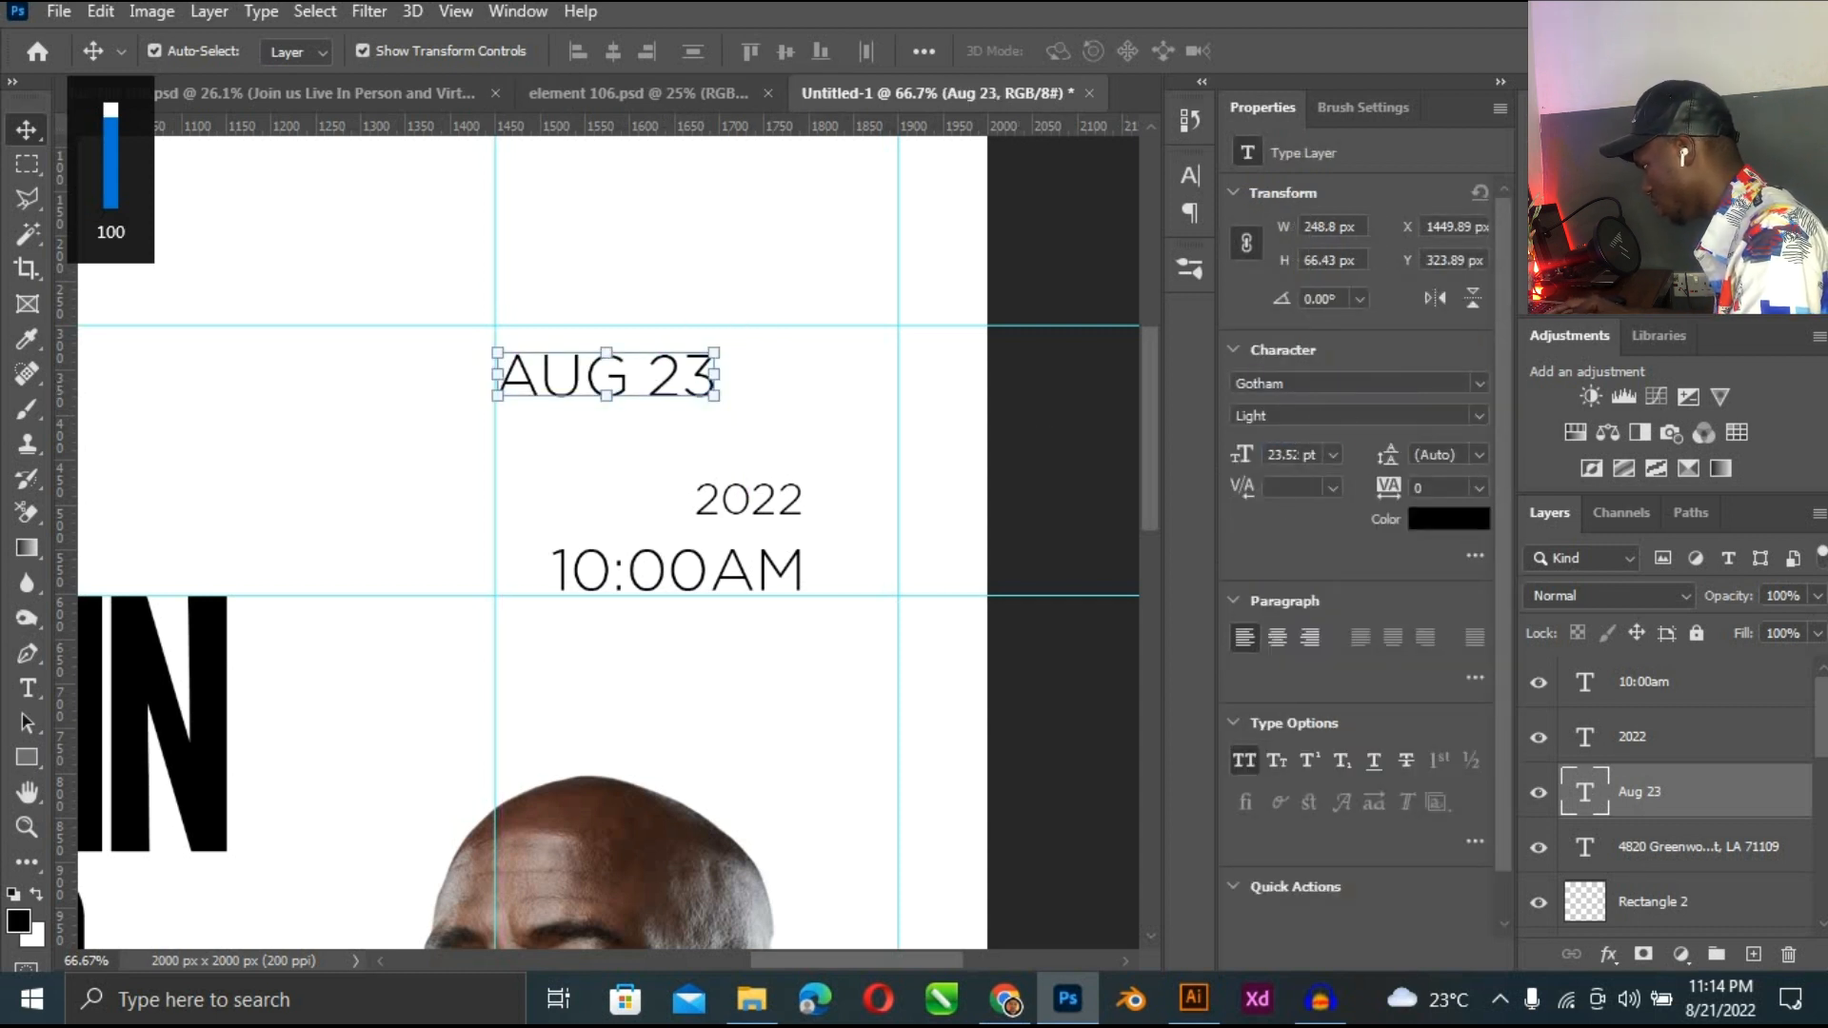
pyautogui.write('20')
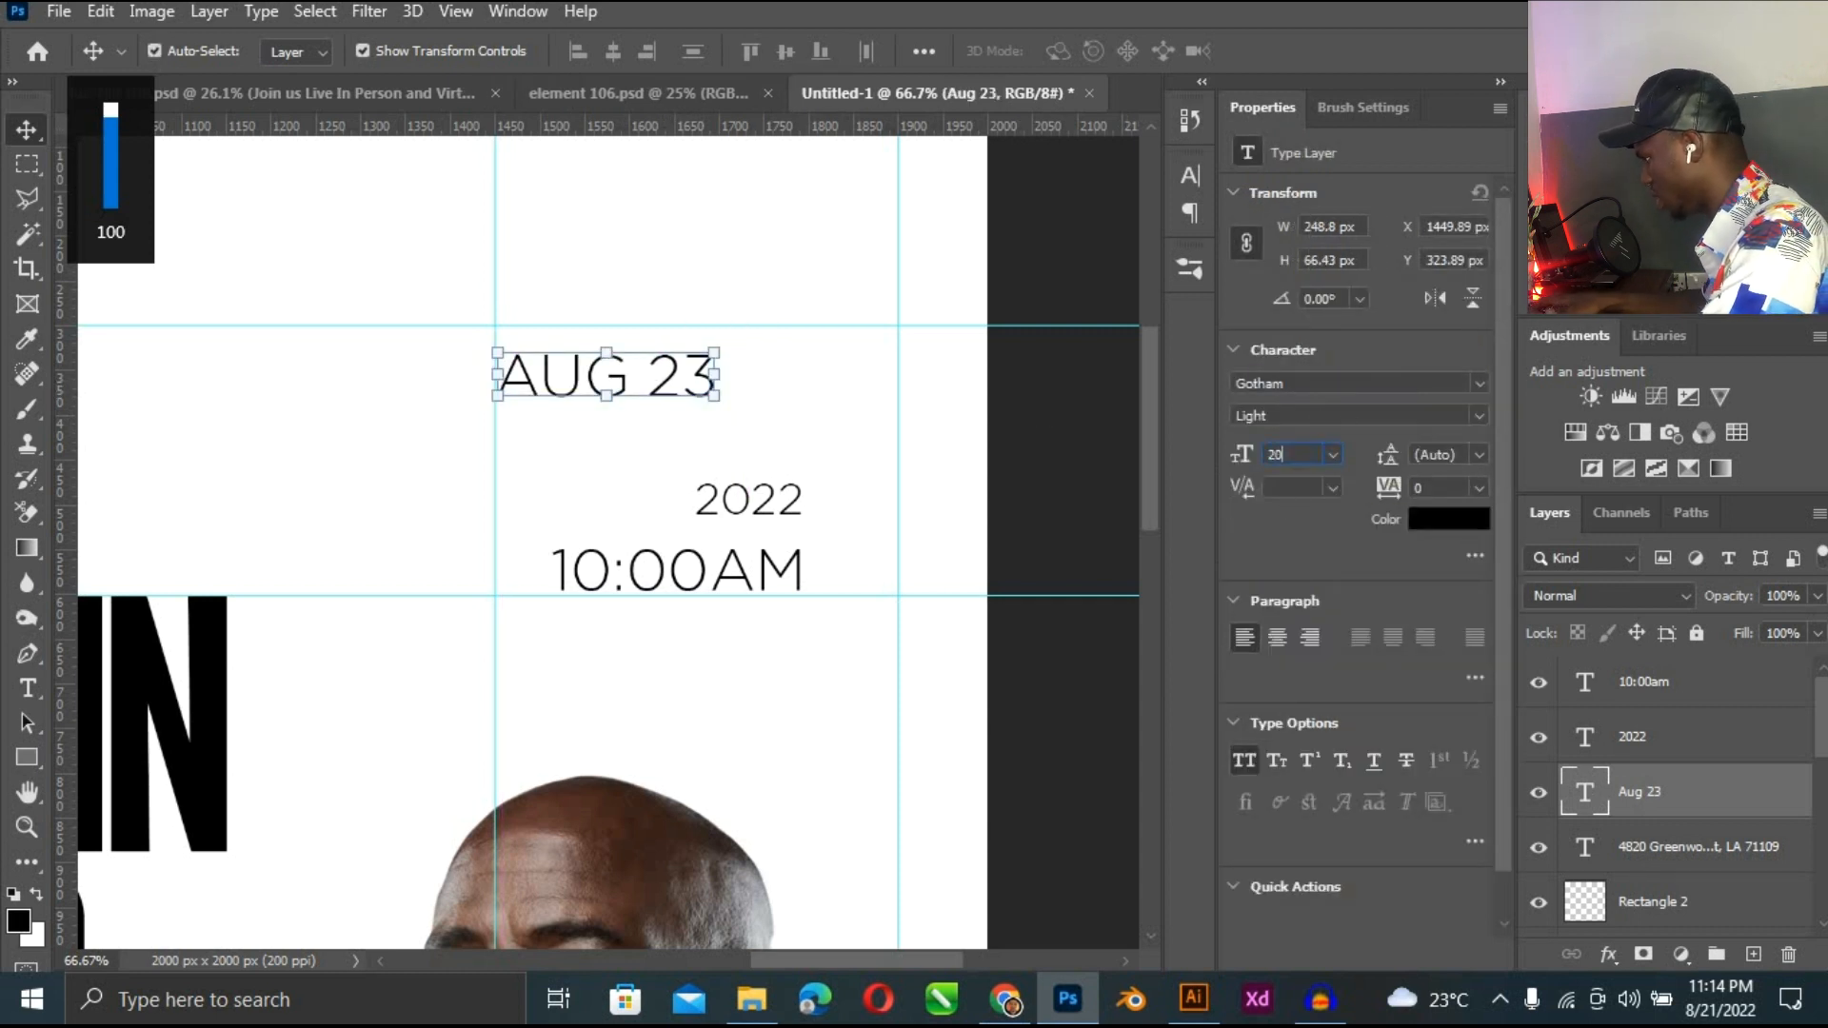
pyautogui.press('Return')
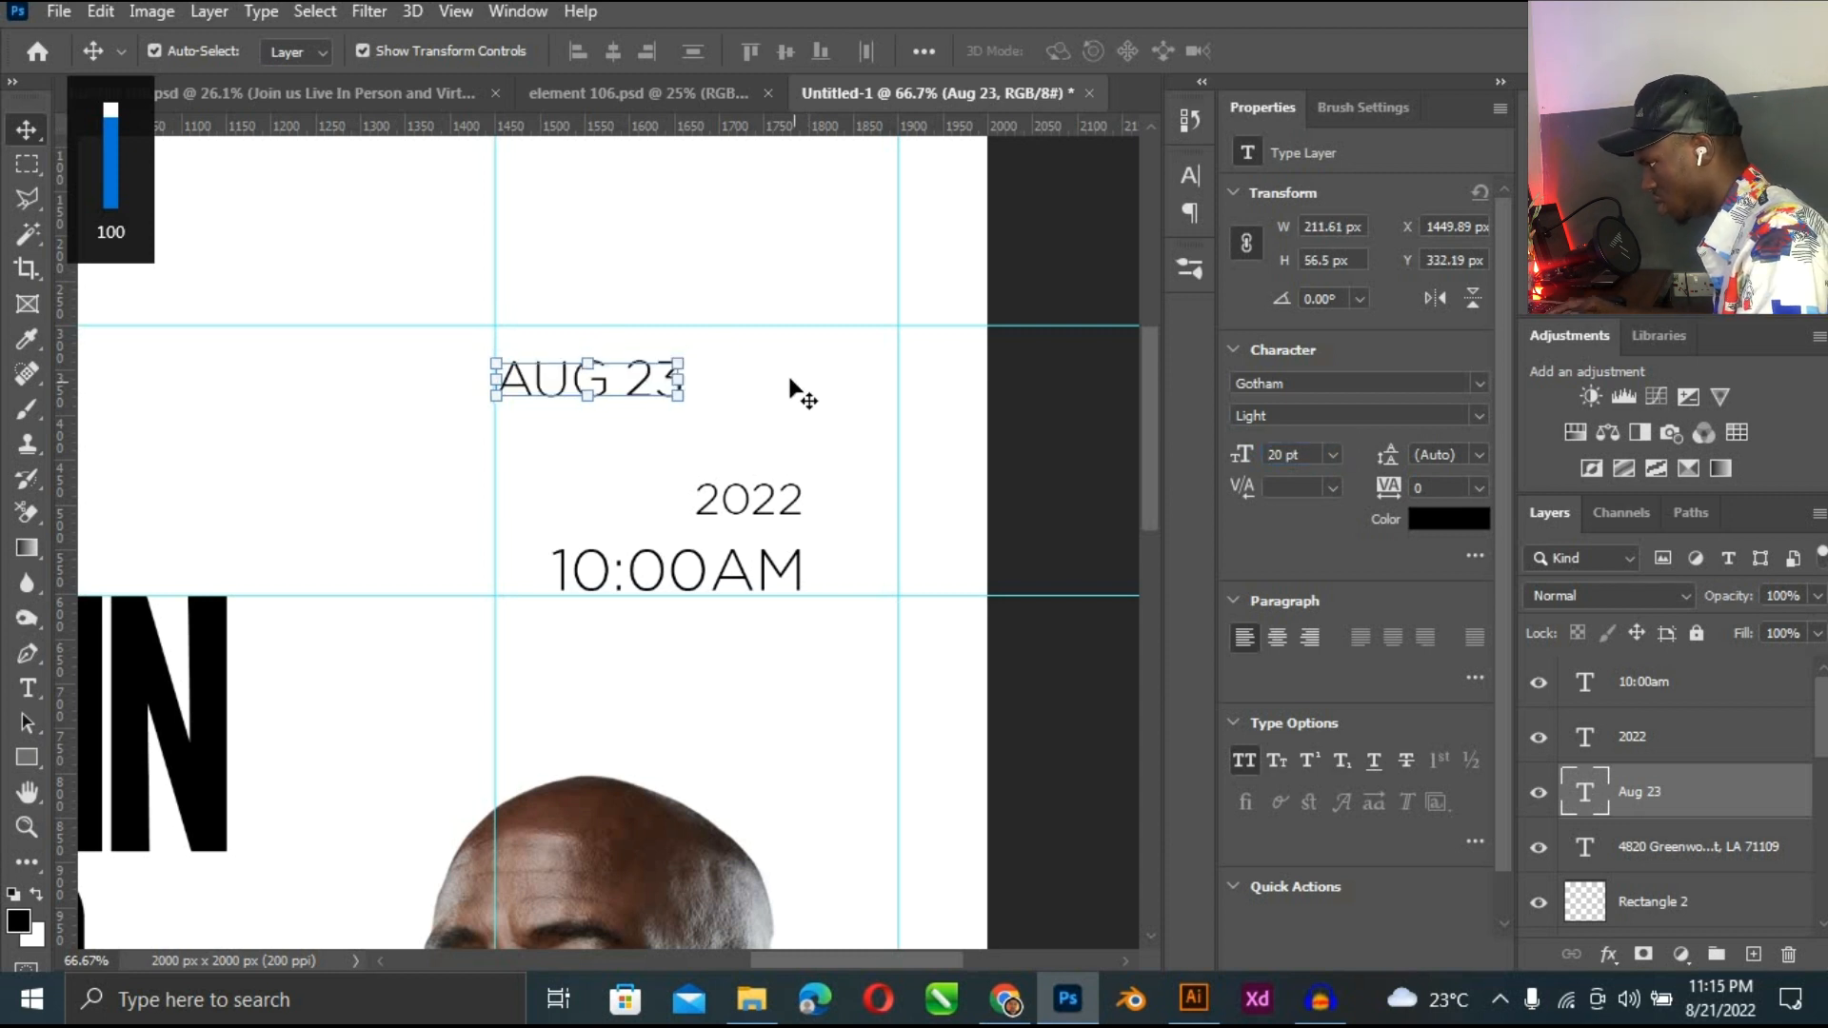
# Set the font size of only the "23" in the date text to 40 pt.
pyautogui.click(800, 394)
pyautogui.press('t')
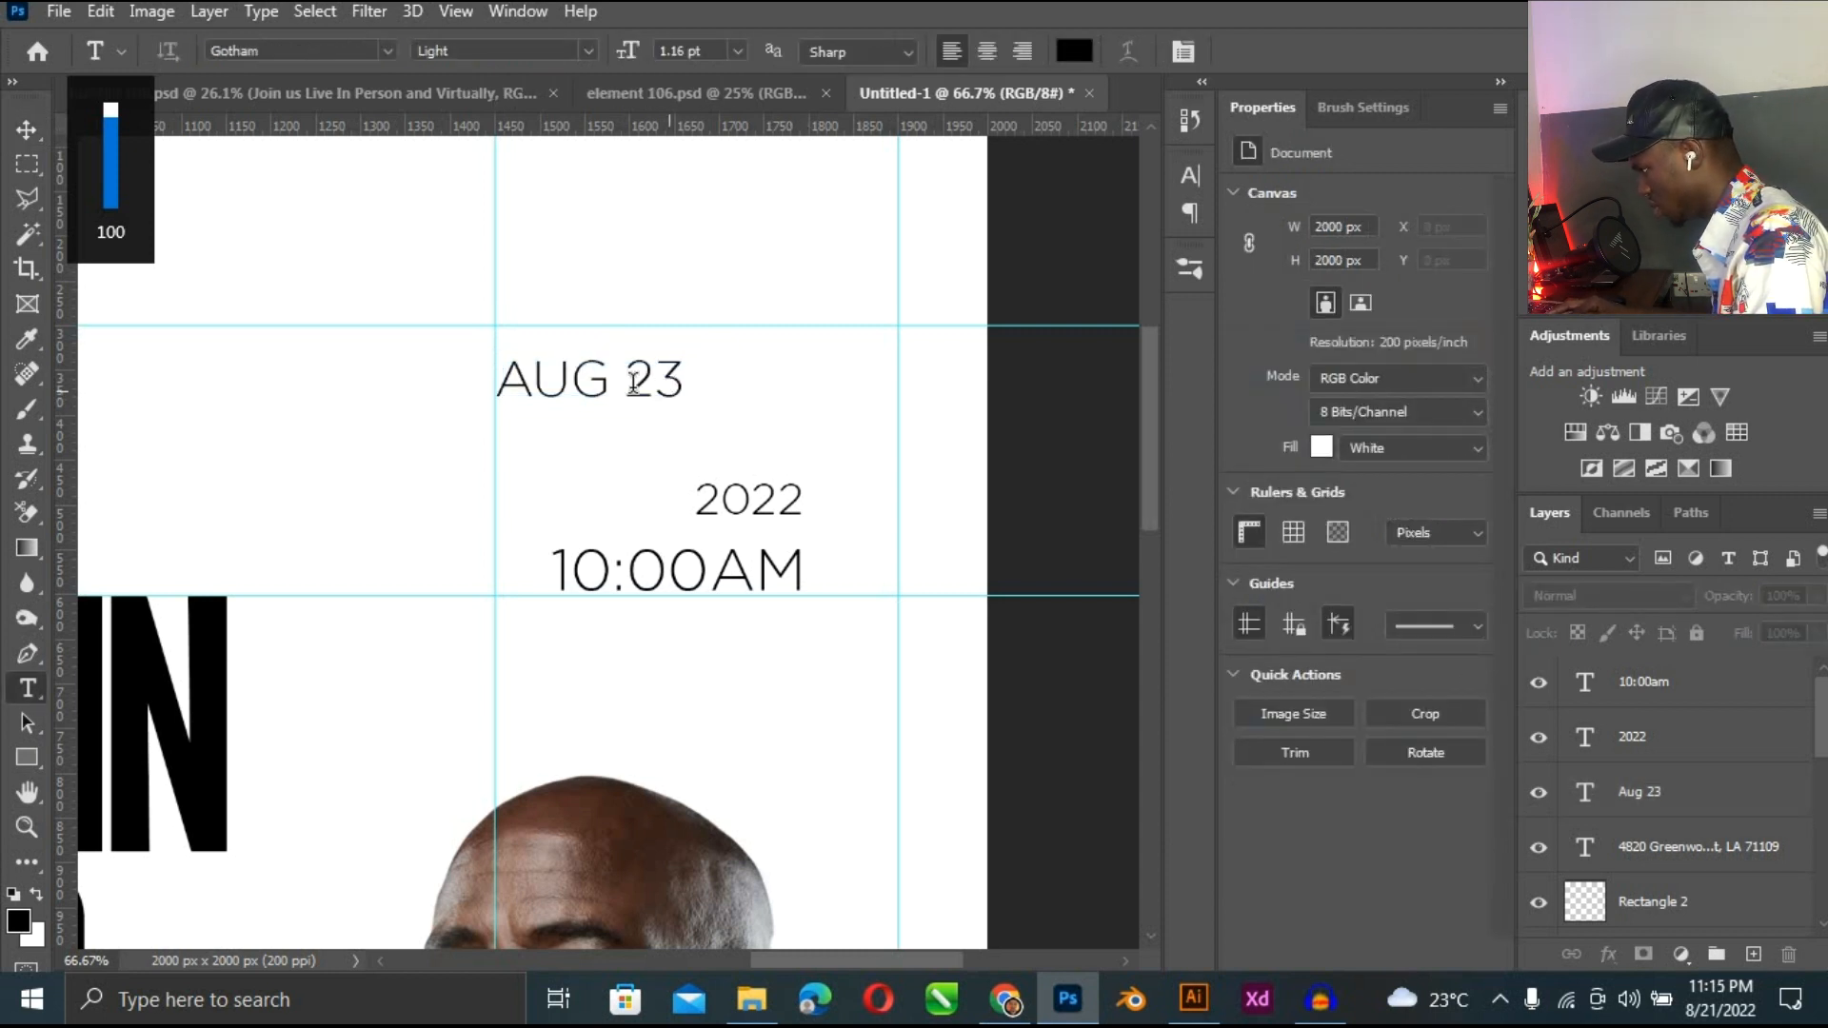
pyautogui.doubleClick(698, 380)
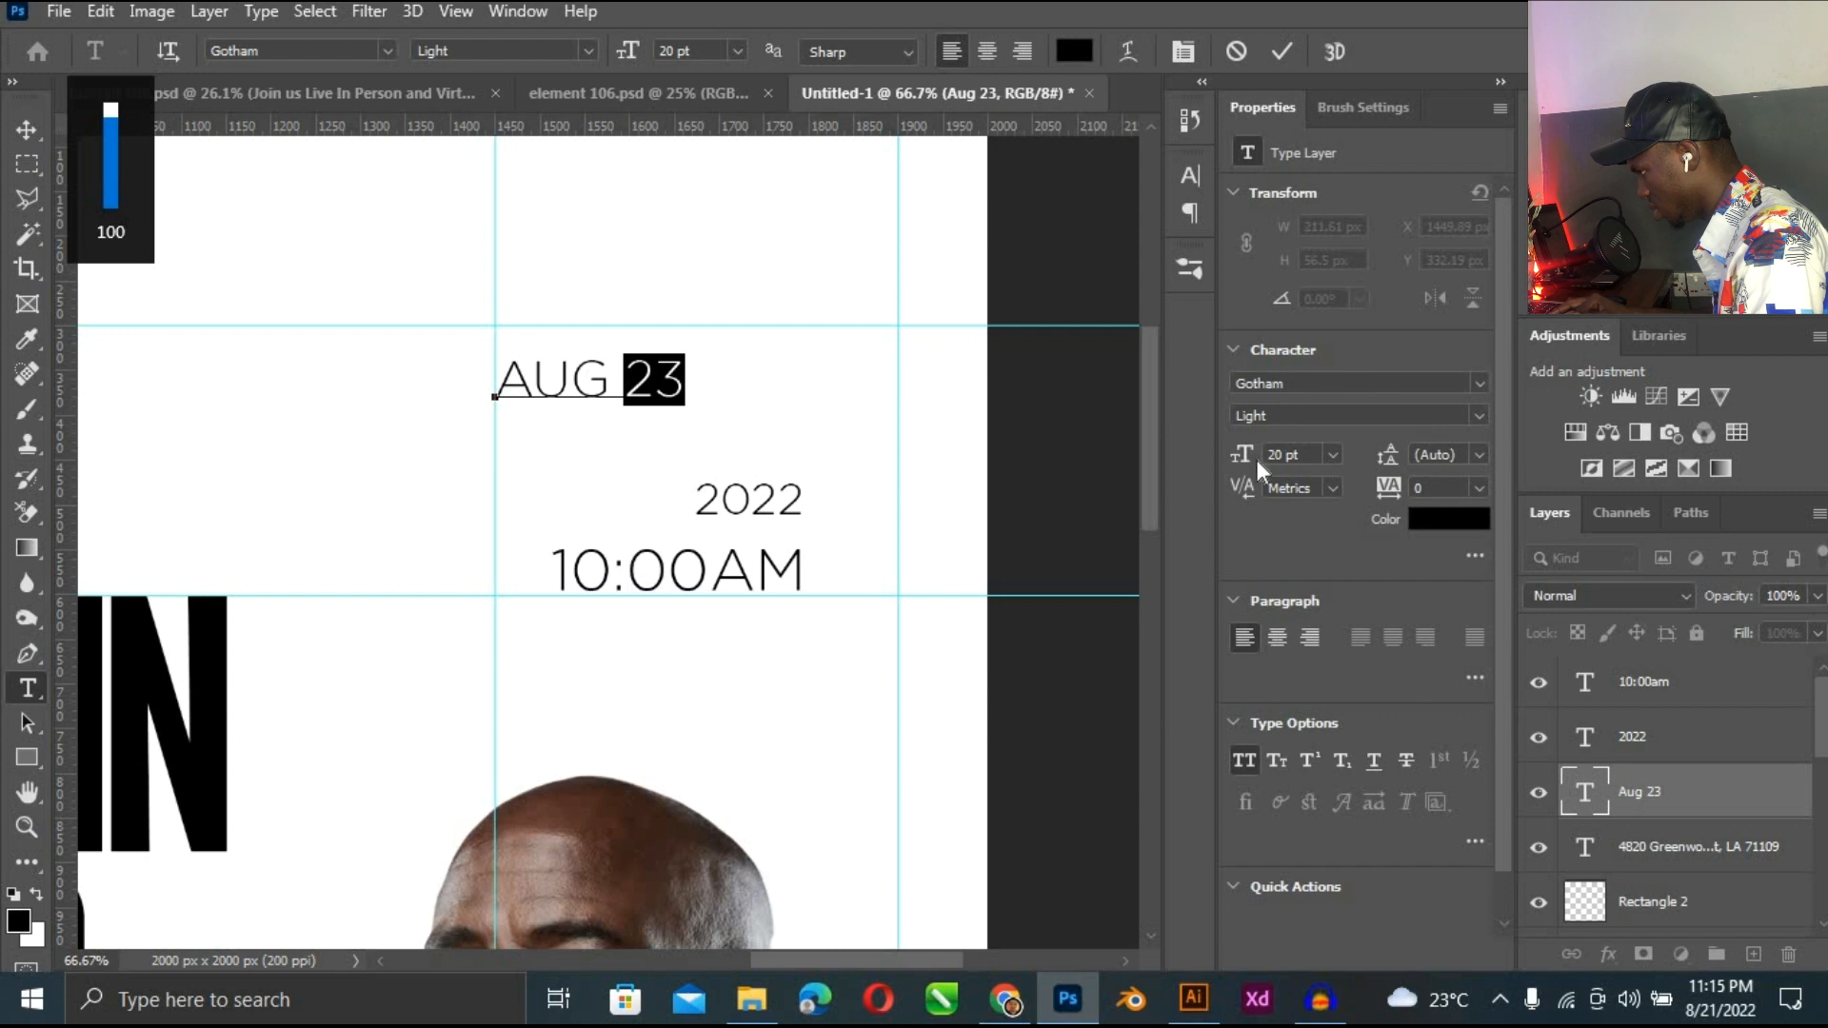
pyautogui.press('Return')
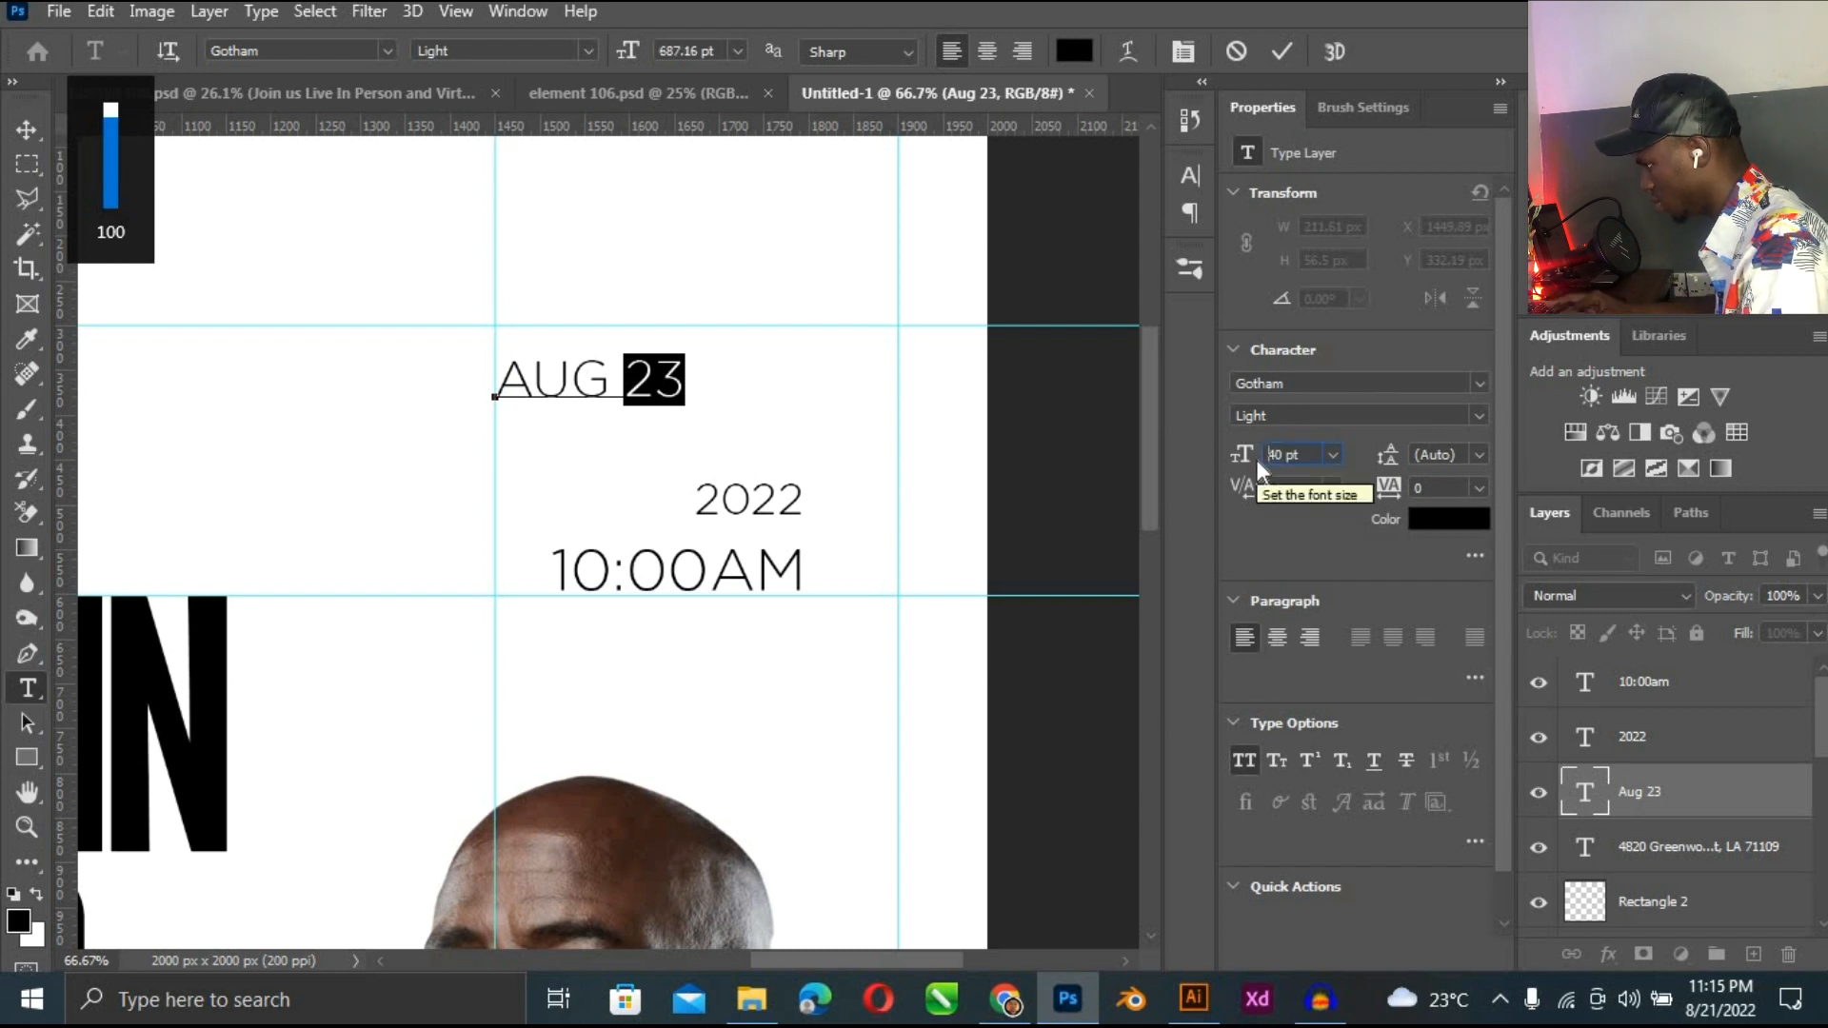
pyautogui.hotkey('ctrl', 'Return')
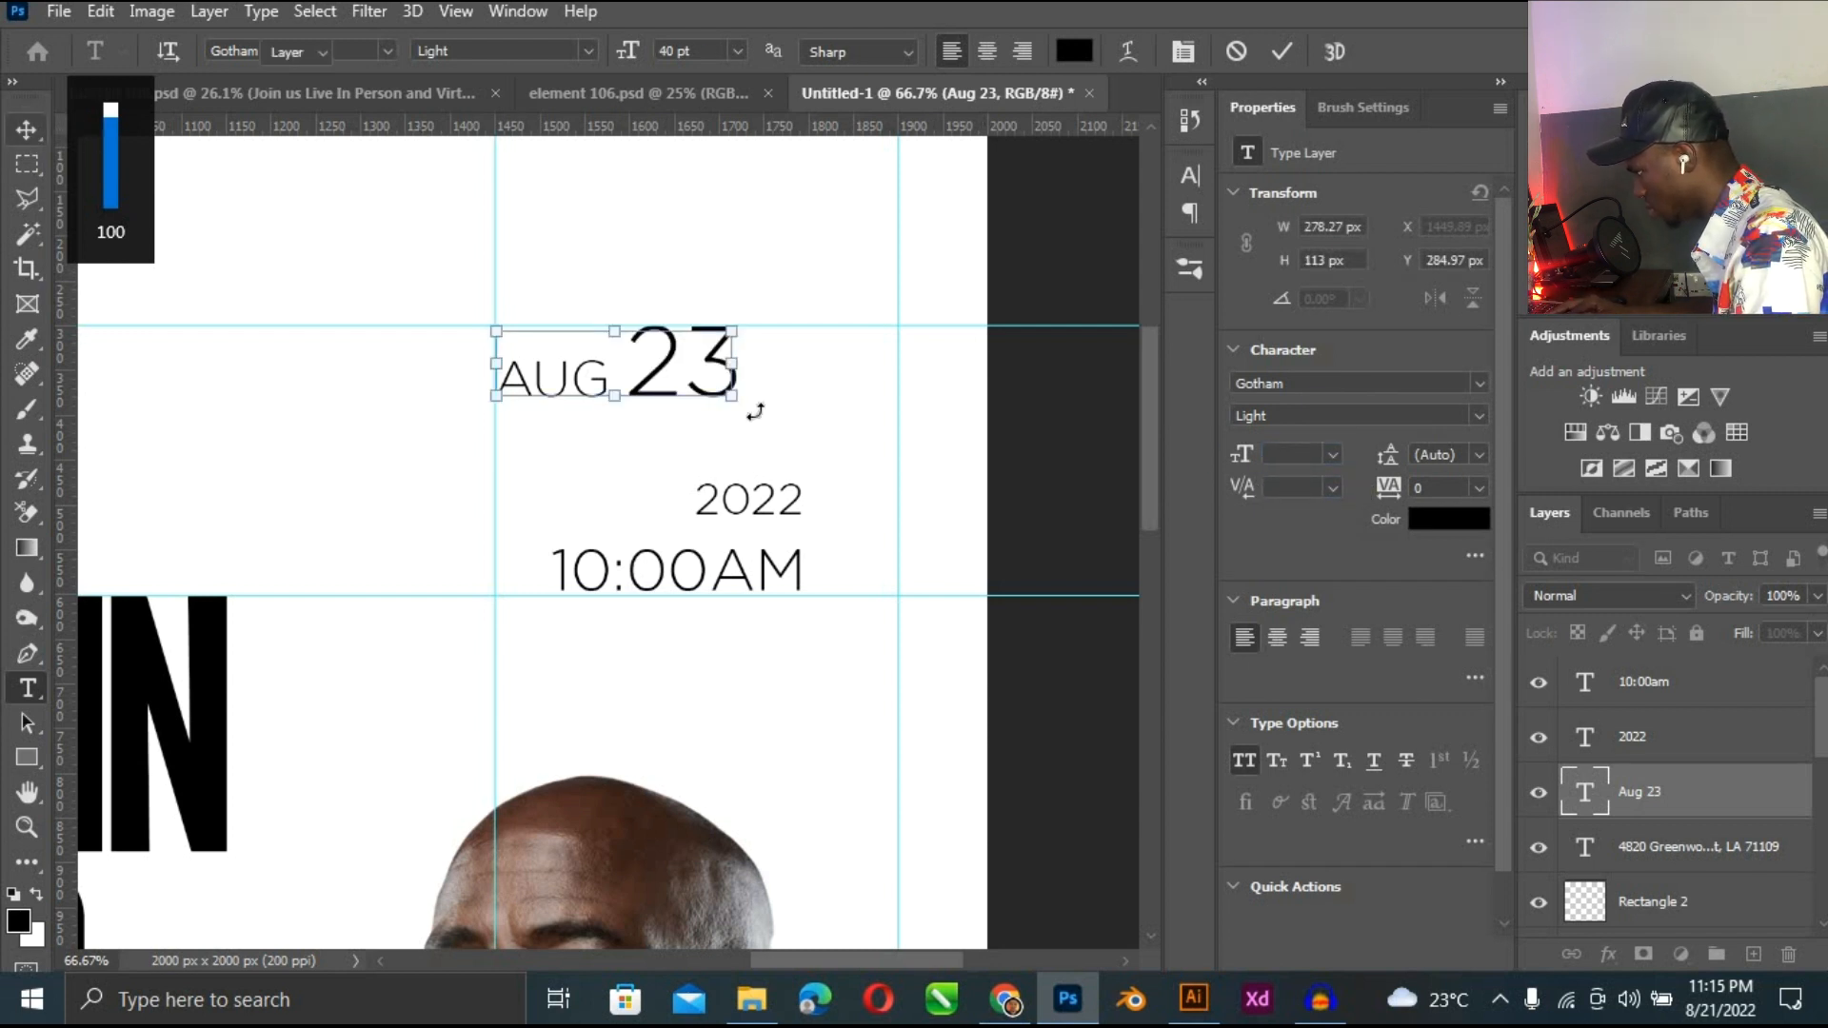
# Scale the "Aug 23" text up to about 462 by 188 px so it spans the two vertical guides.
pyautogui.hotkey('ctrl', 't')
pyautogui.moveTo(744, 413); pyautogui.dragTo(910, 482)
pyautogui.hotkey('ctrl', '+')
pyautogui.press('Return')
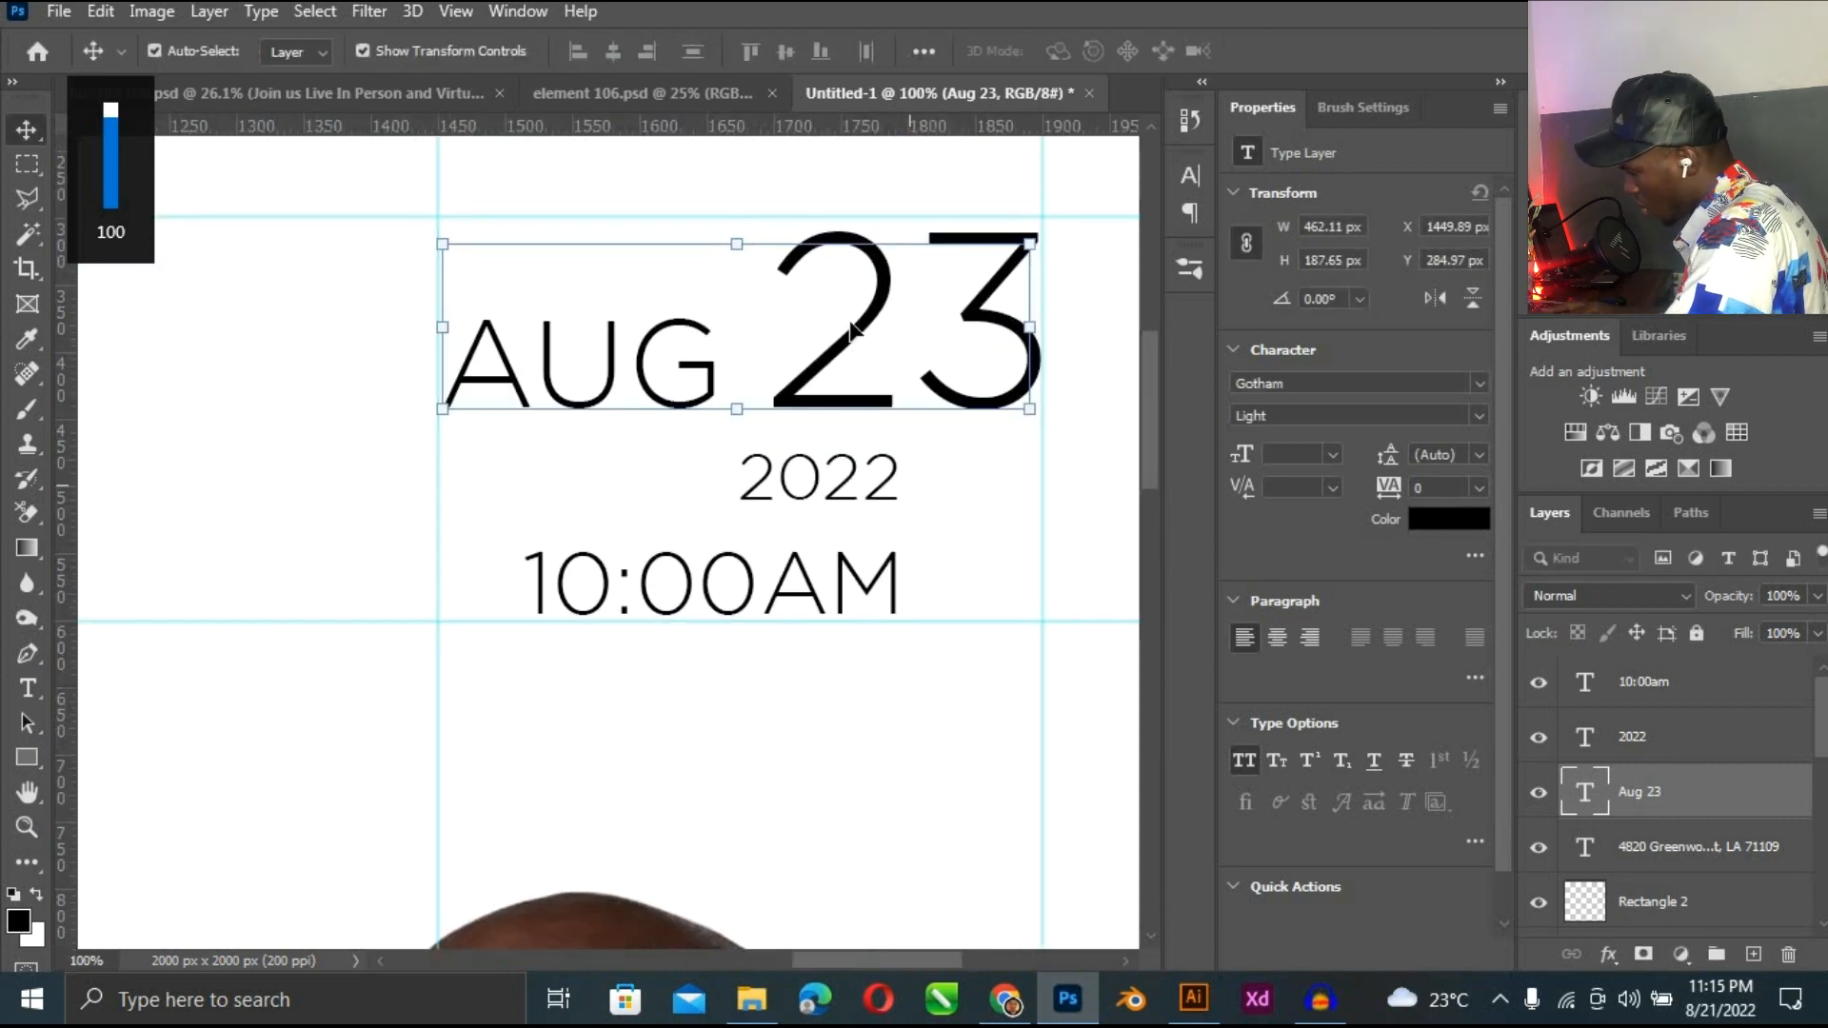
# Nudge the "Aug 23" text up to about Y 274 px so the 23 meets the upper horizontal guide.
pyautogui.moveTo(881, 271); pyautogui.dragTo(882, 265)
pyautogui.press('Up')
pyautogui.press('Up')
pyautogui.press('Up')
pyautogui.press('Up')
pyautogui.press('Up')
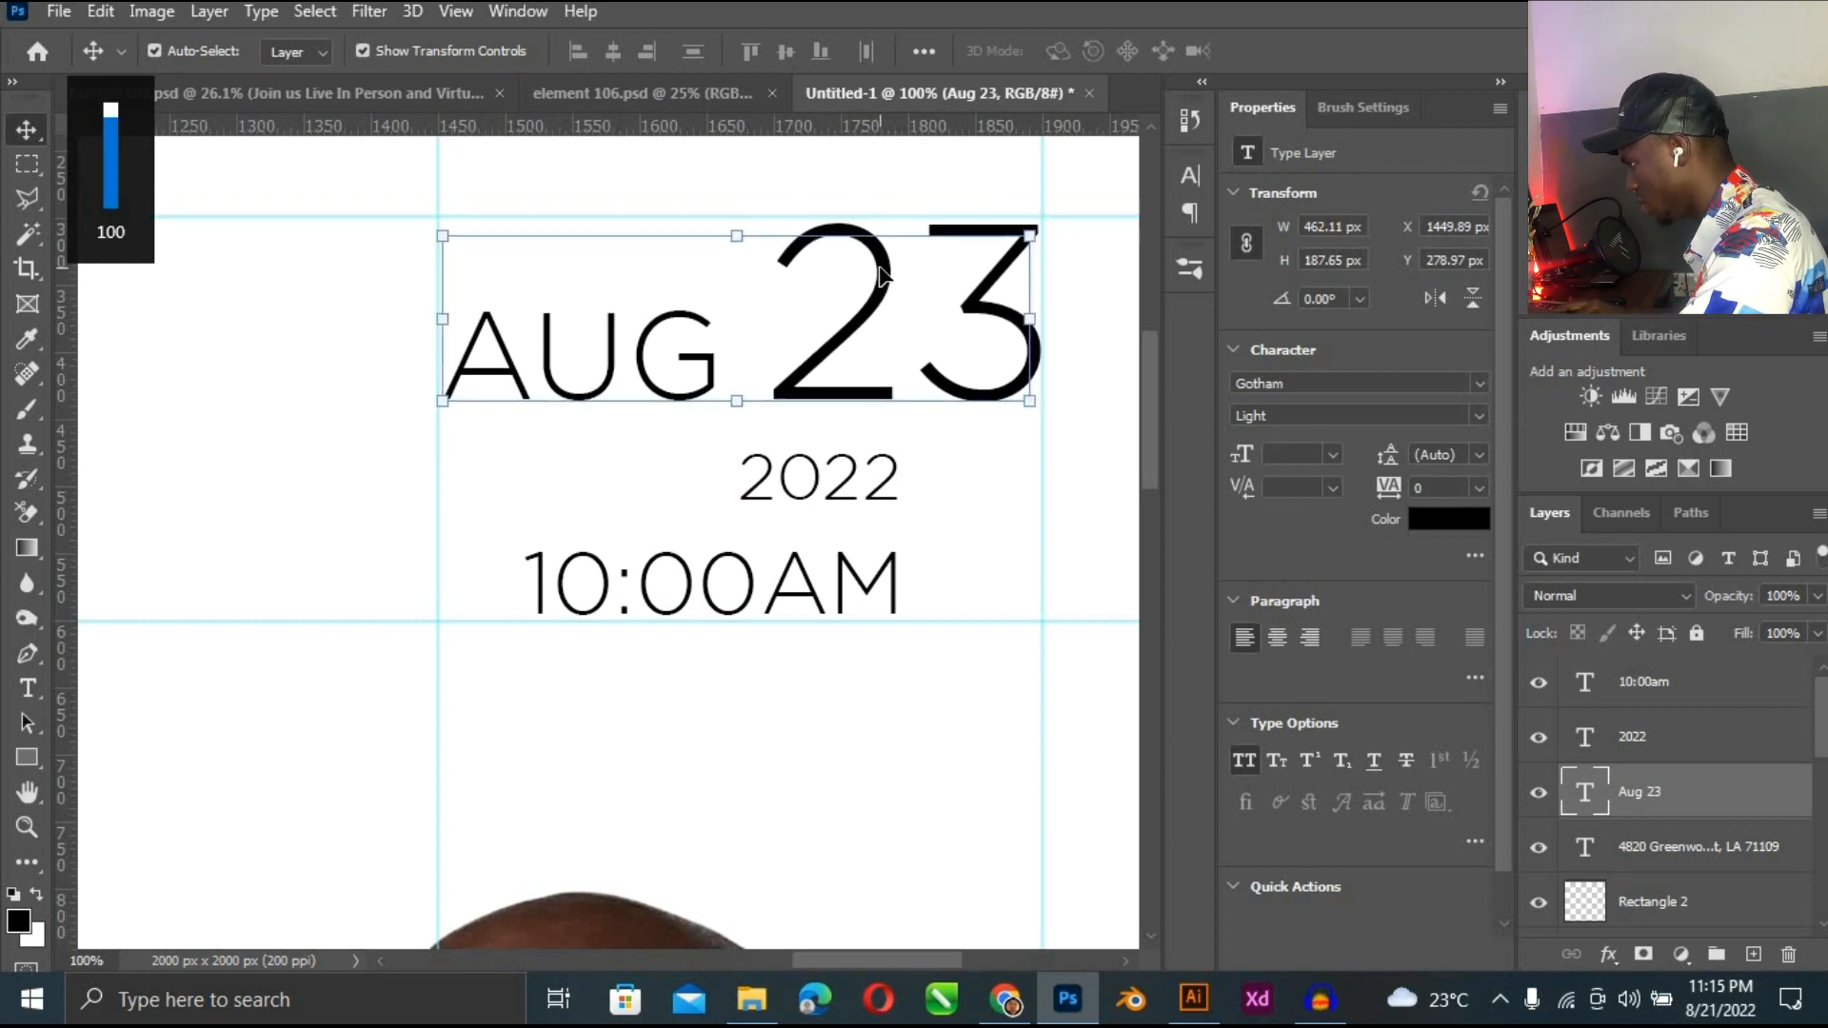
pyautogui.scroll(1, 786, 328)
pyautogui.scroll(-2, 786, 329)
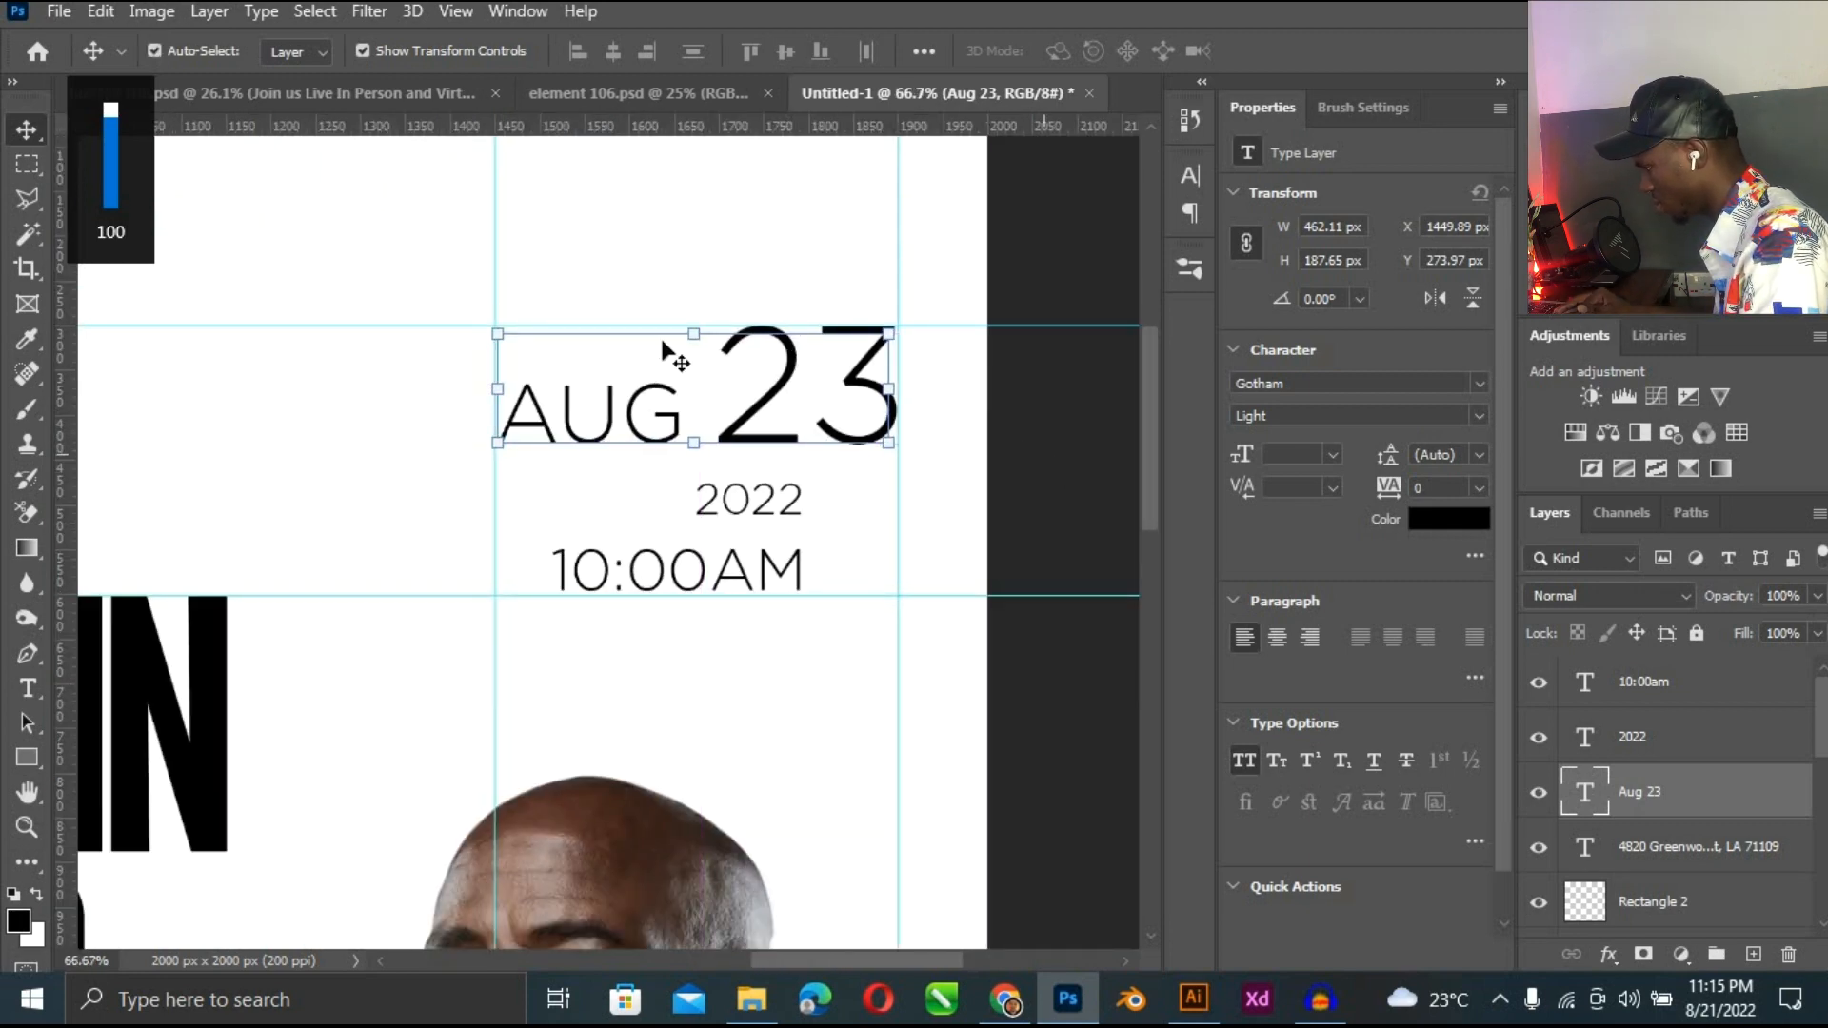
# Enlarge the "Aug 23" text slightly from its lower-left corner to about 466 by 189 px, meeting the left vertical guide.
pyautogui.click(1019, 457)
pyautogui.click(667, 400)
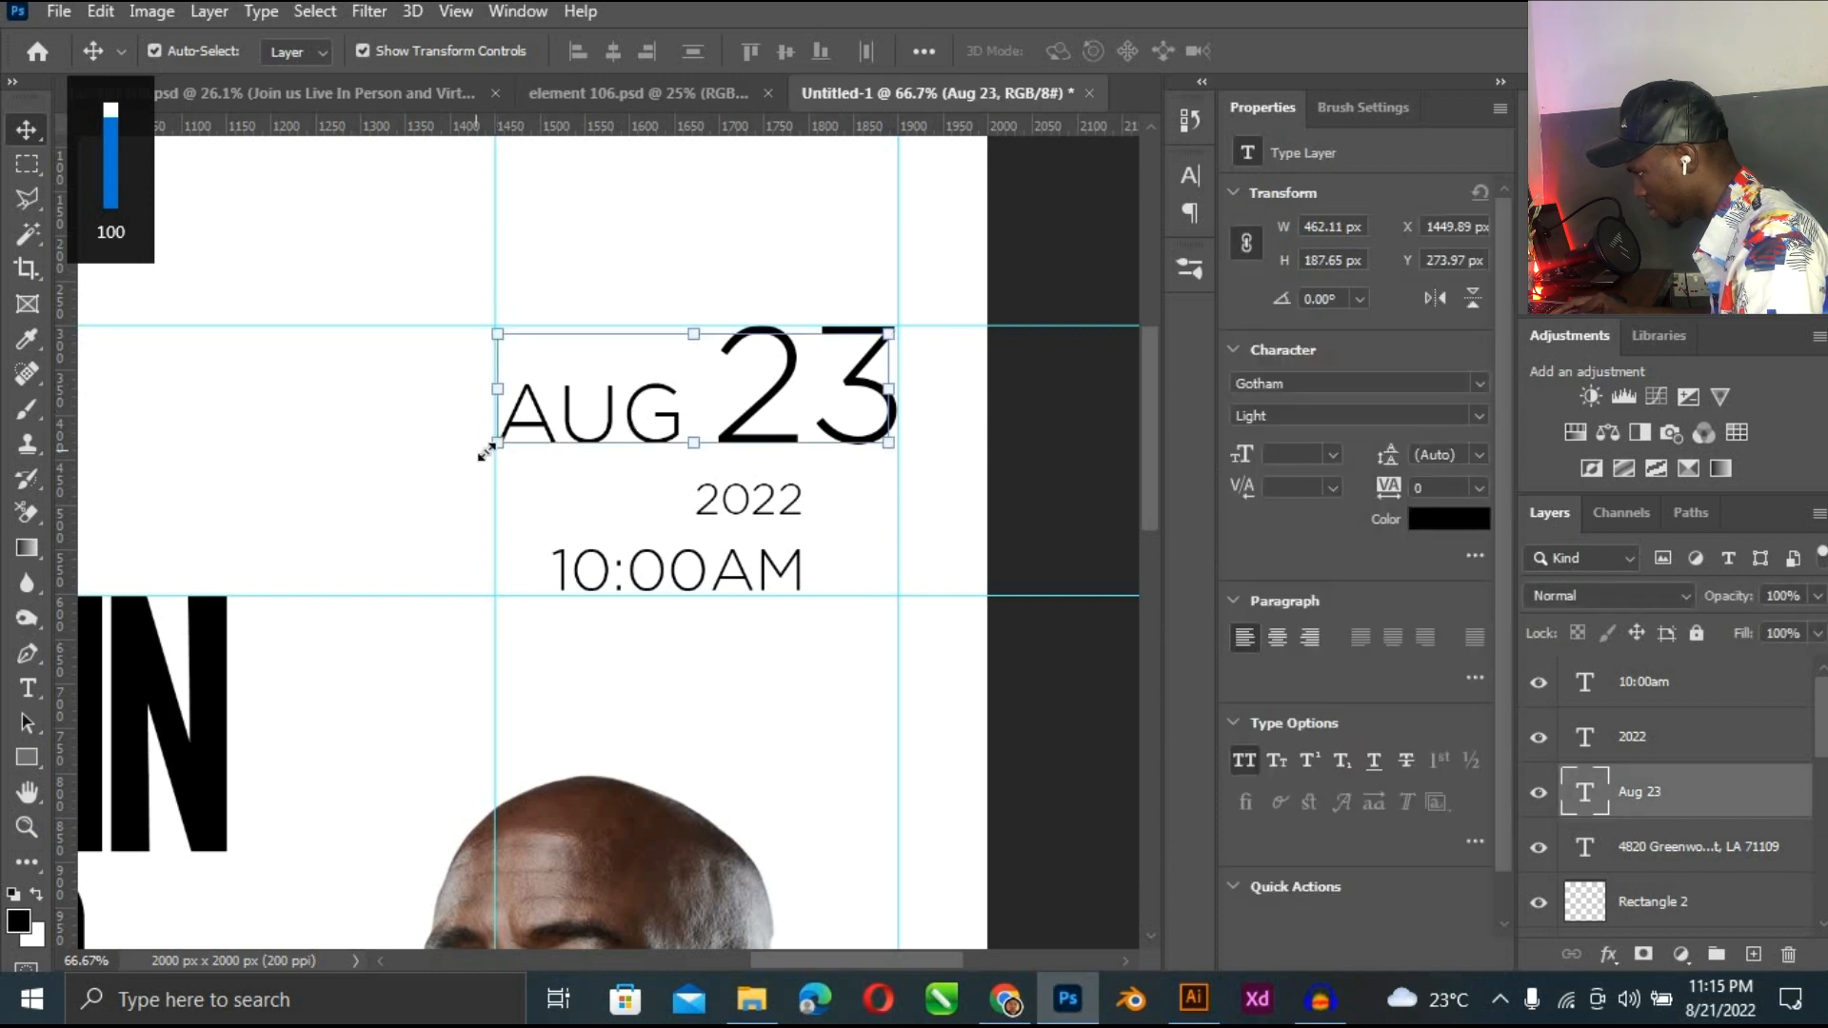
pyautogui.click(488, 460)
pyautogui.scroll(1, 488, 460)
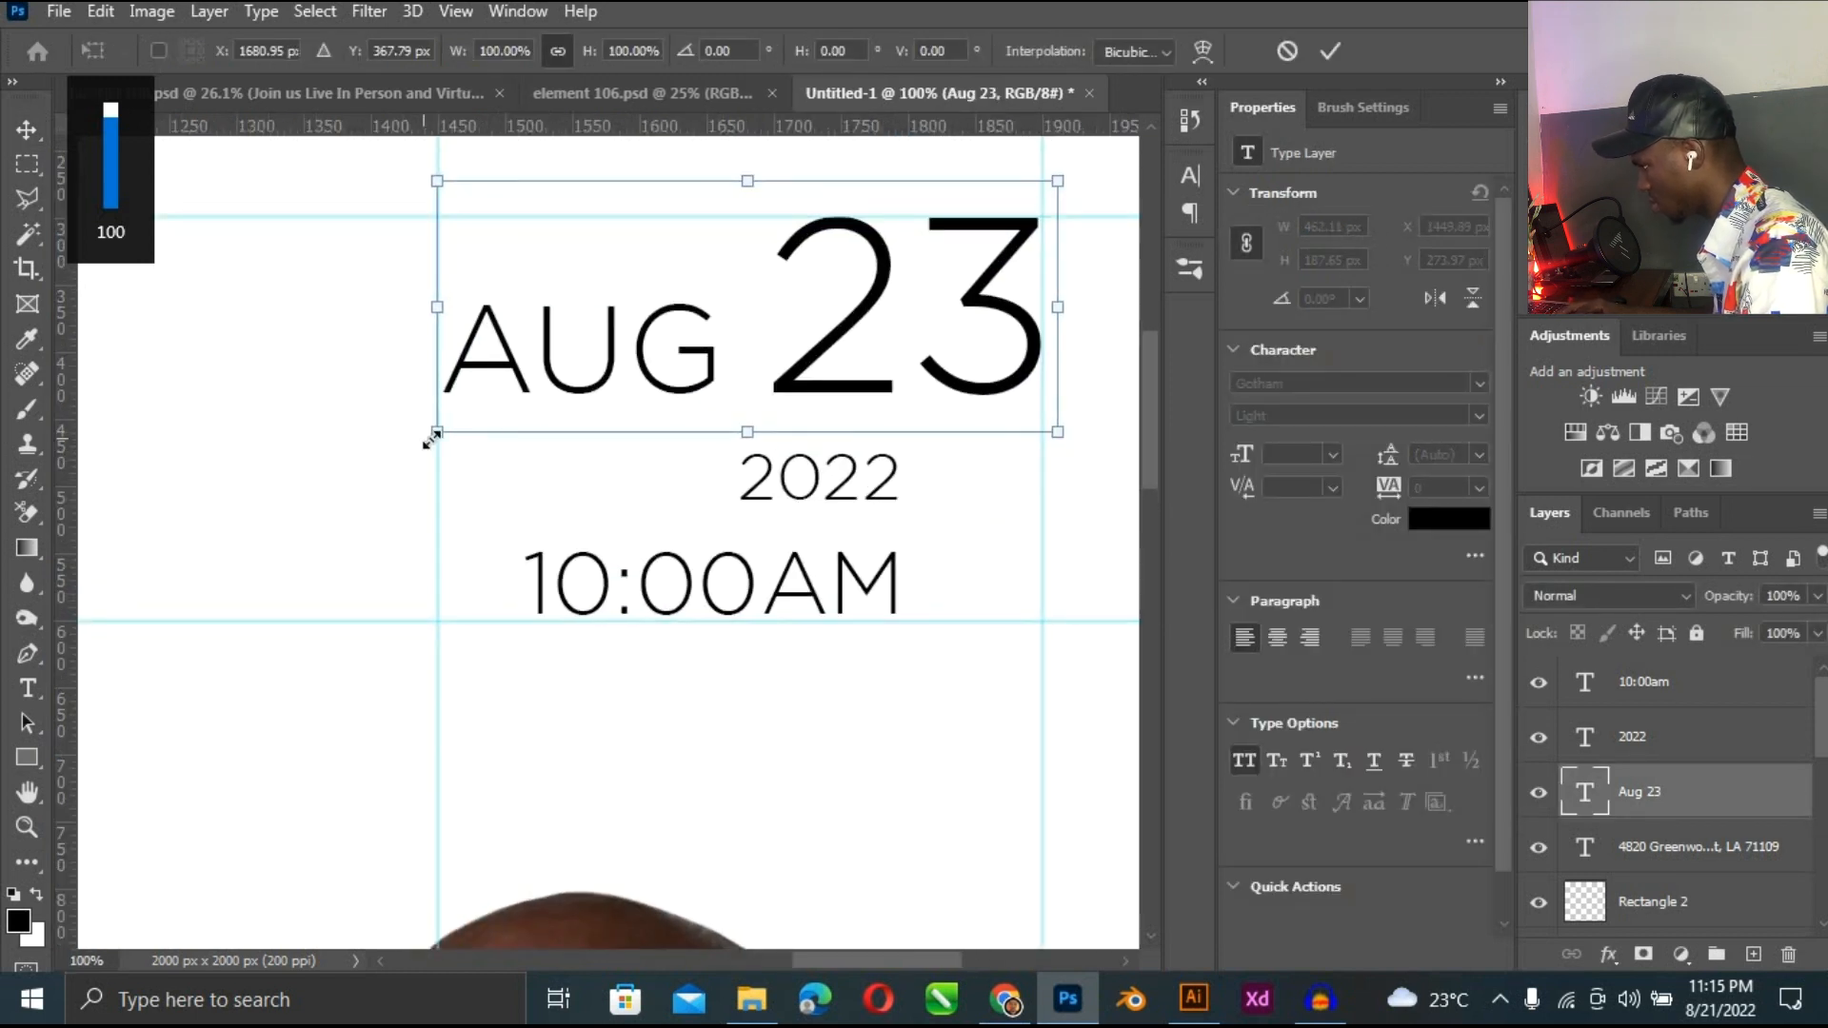
pyautogui.moveTo(427, 443); pyautogui.dragTo(424, 433)
pyautogui.press('Return')
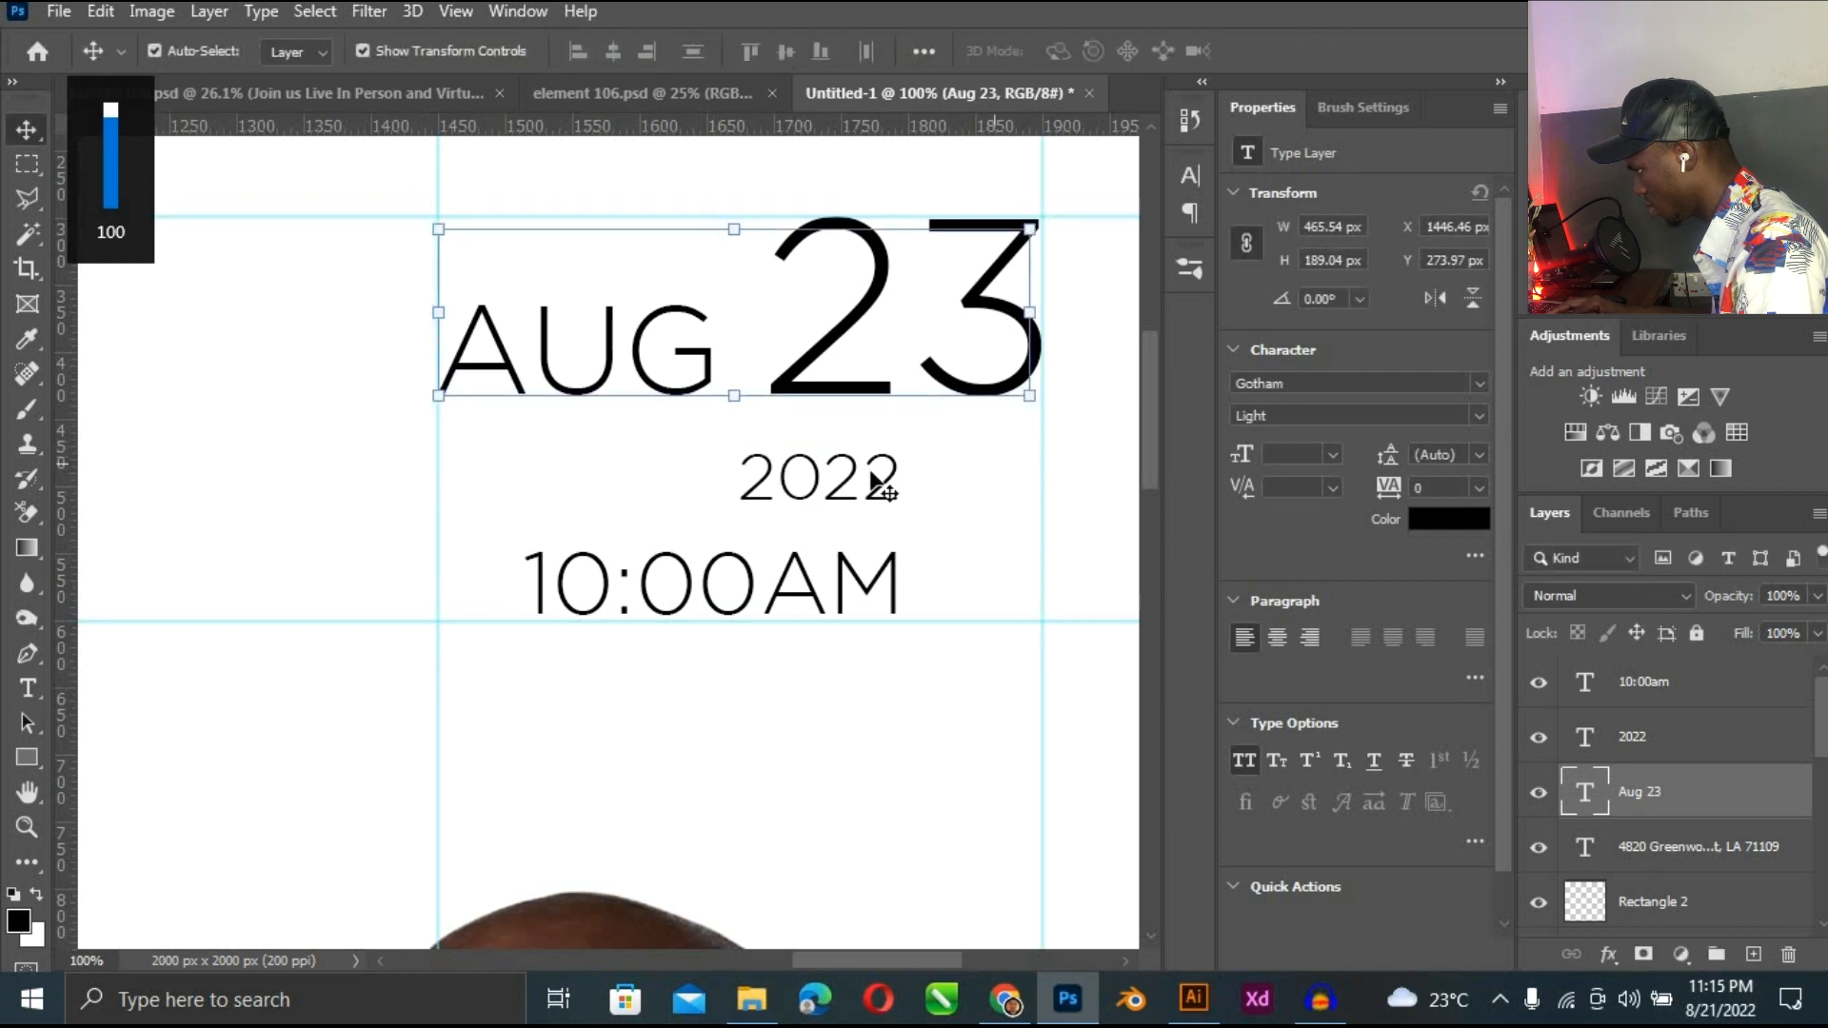
# Shrink the "2022" text to about 12.37 pt and place it directly below the 23 at about X 1692 px, Y 439 px.
pyautogui.click(871, 472)
pyautogui.moveTo(868, 461); pyautogui.dragTo(840, 422)
pyautogui.press('Return')
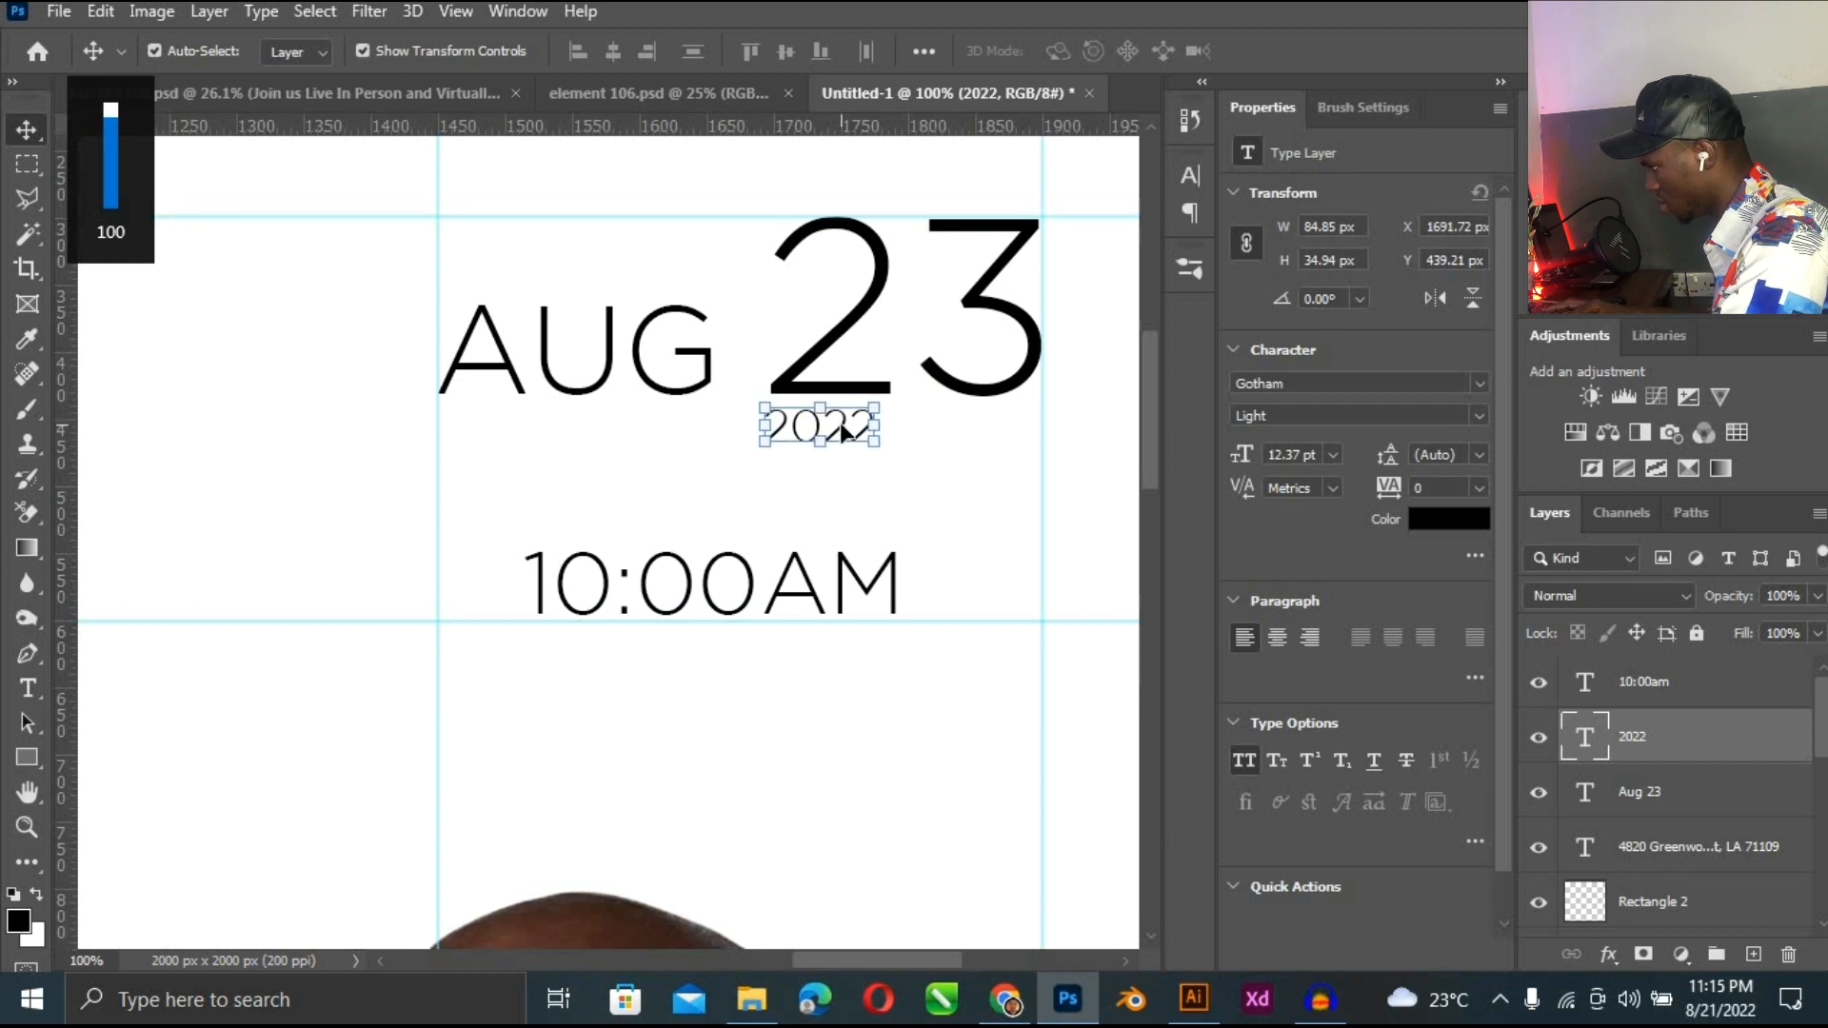
# Check the font size of the letters "AUG" in the date text.
pyautogui.click(673, 360)
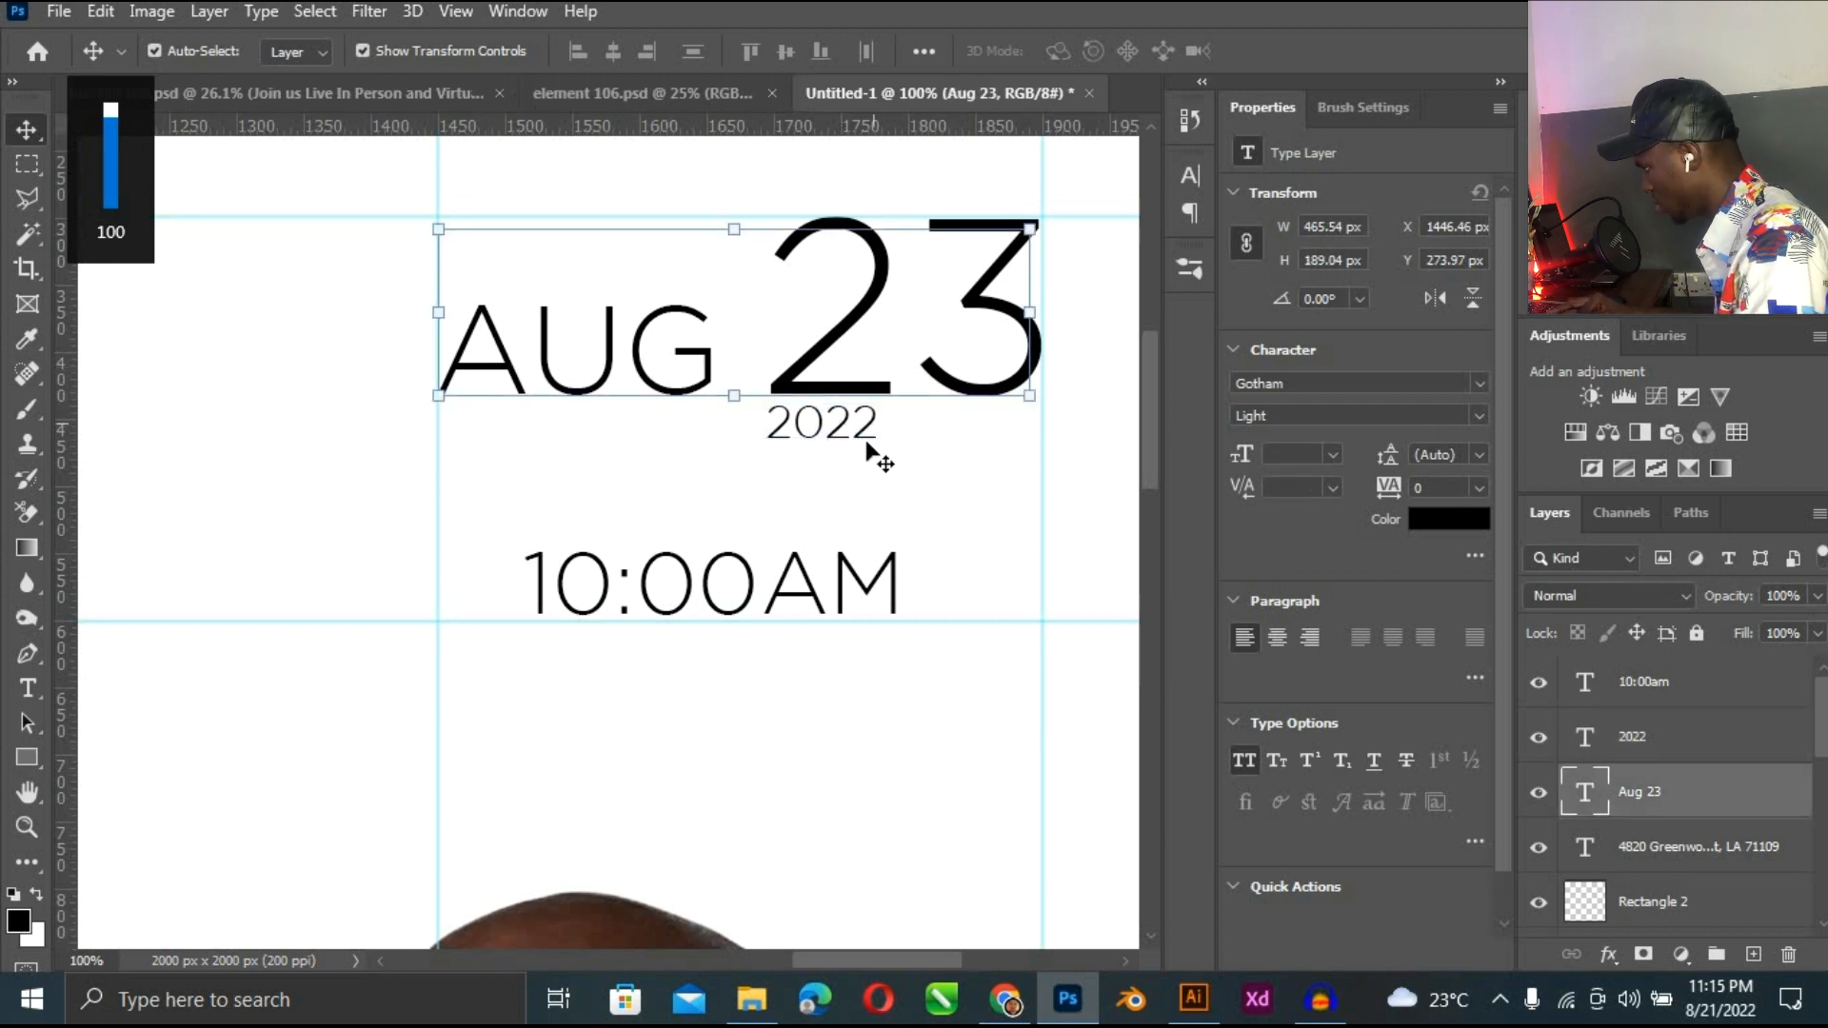
pyautogui.click(869, 435)
pyautogui.click(659, 394)
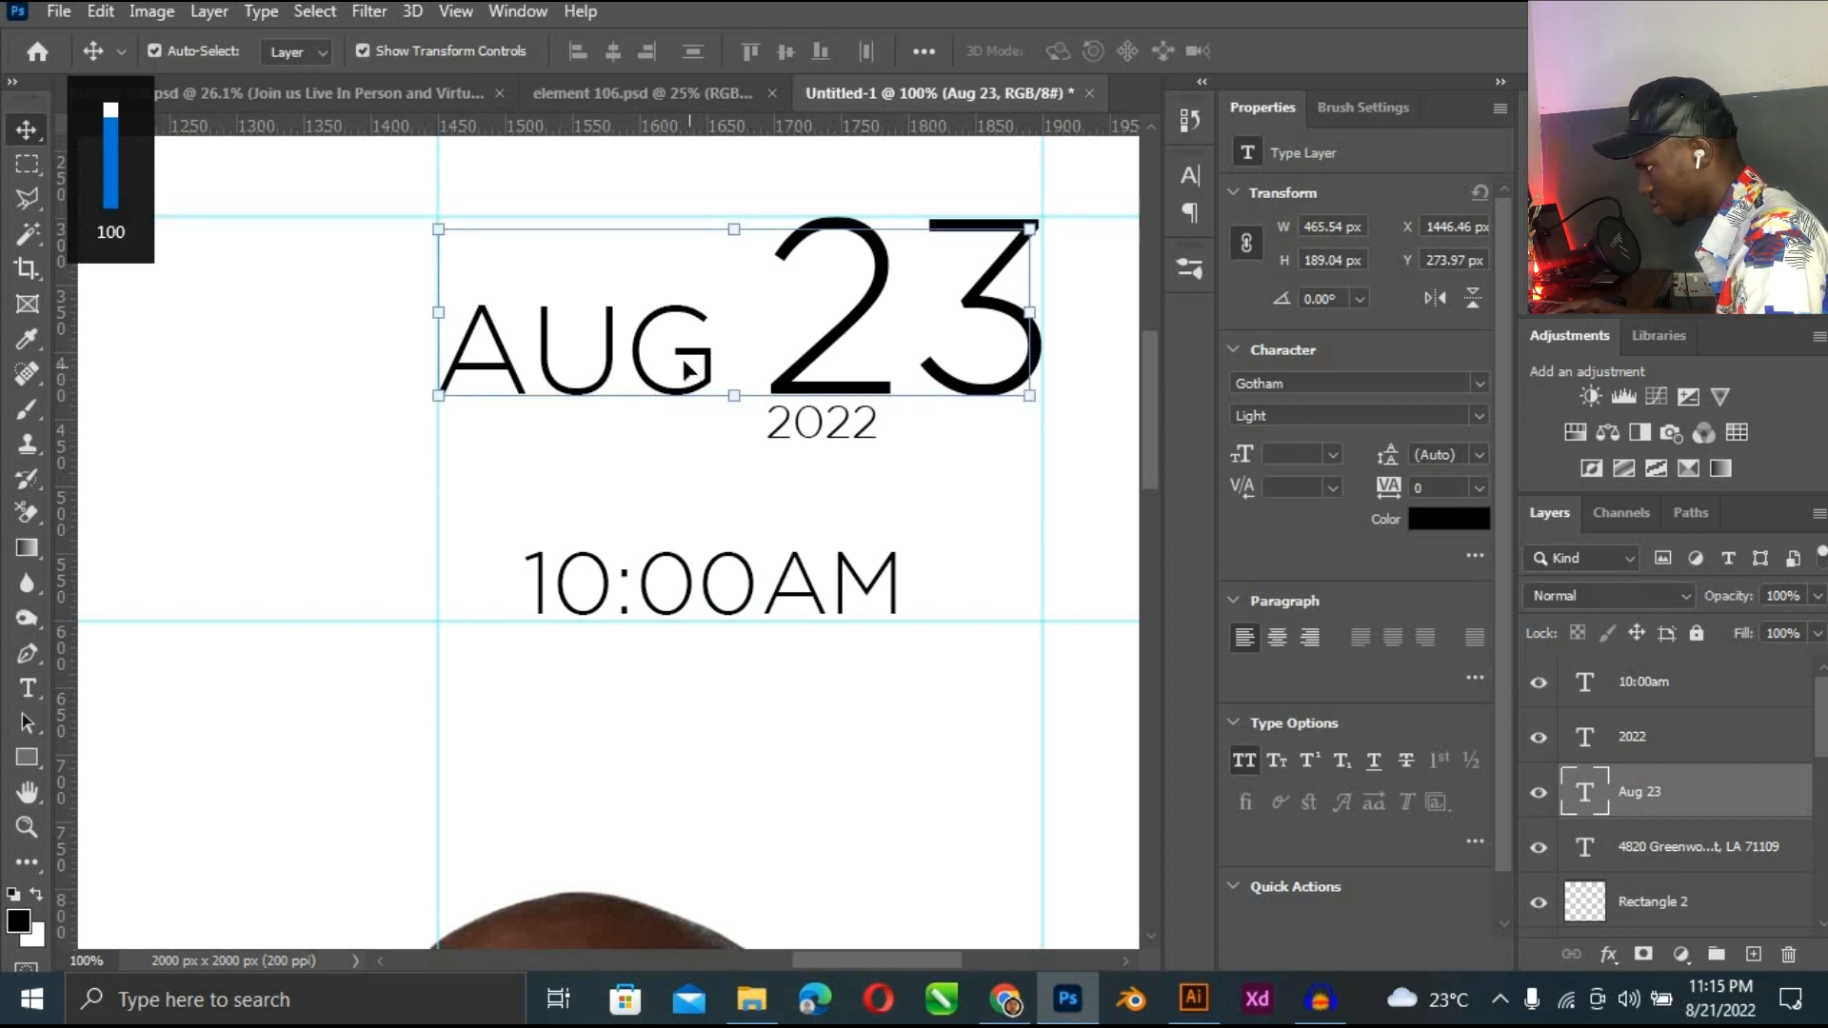
pyautogui.press('t')
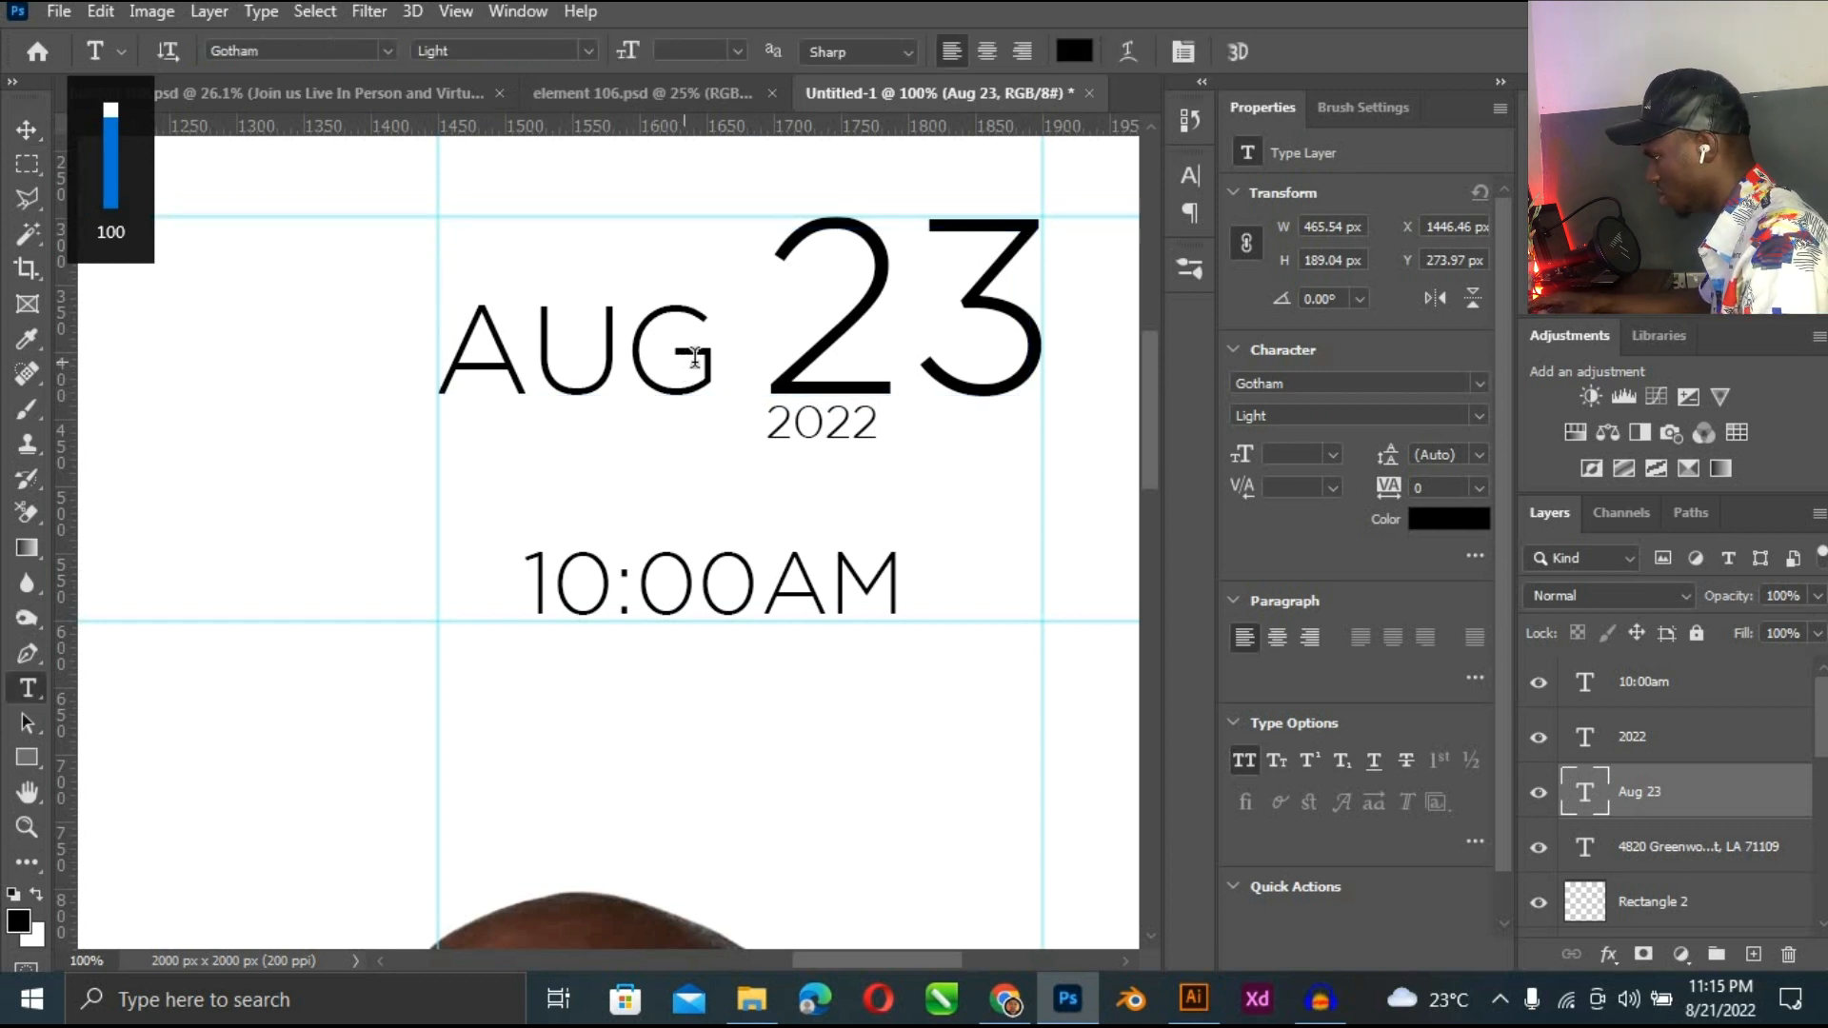
pyautogui.click(695, 357)
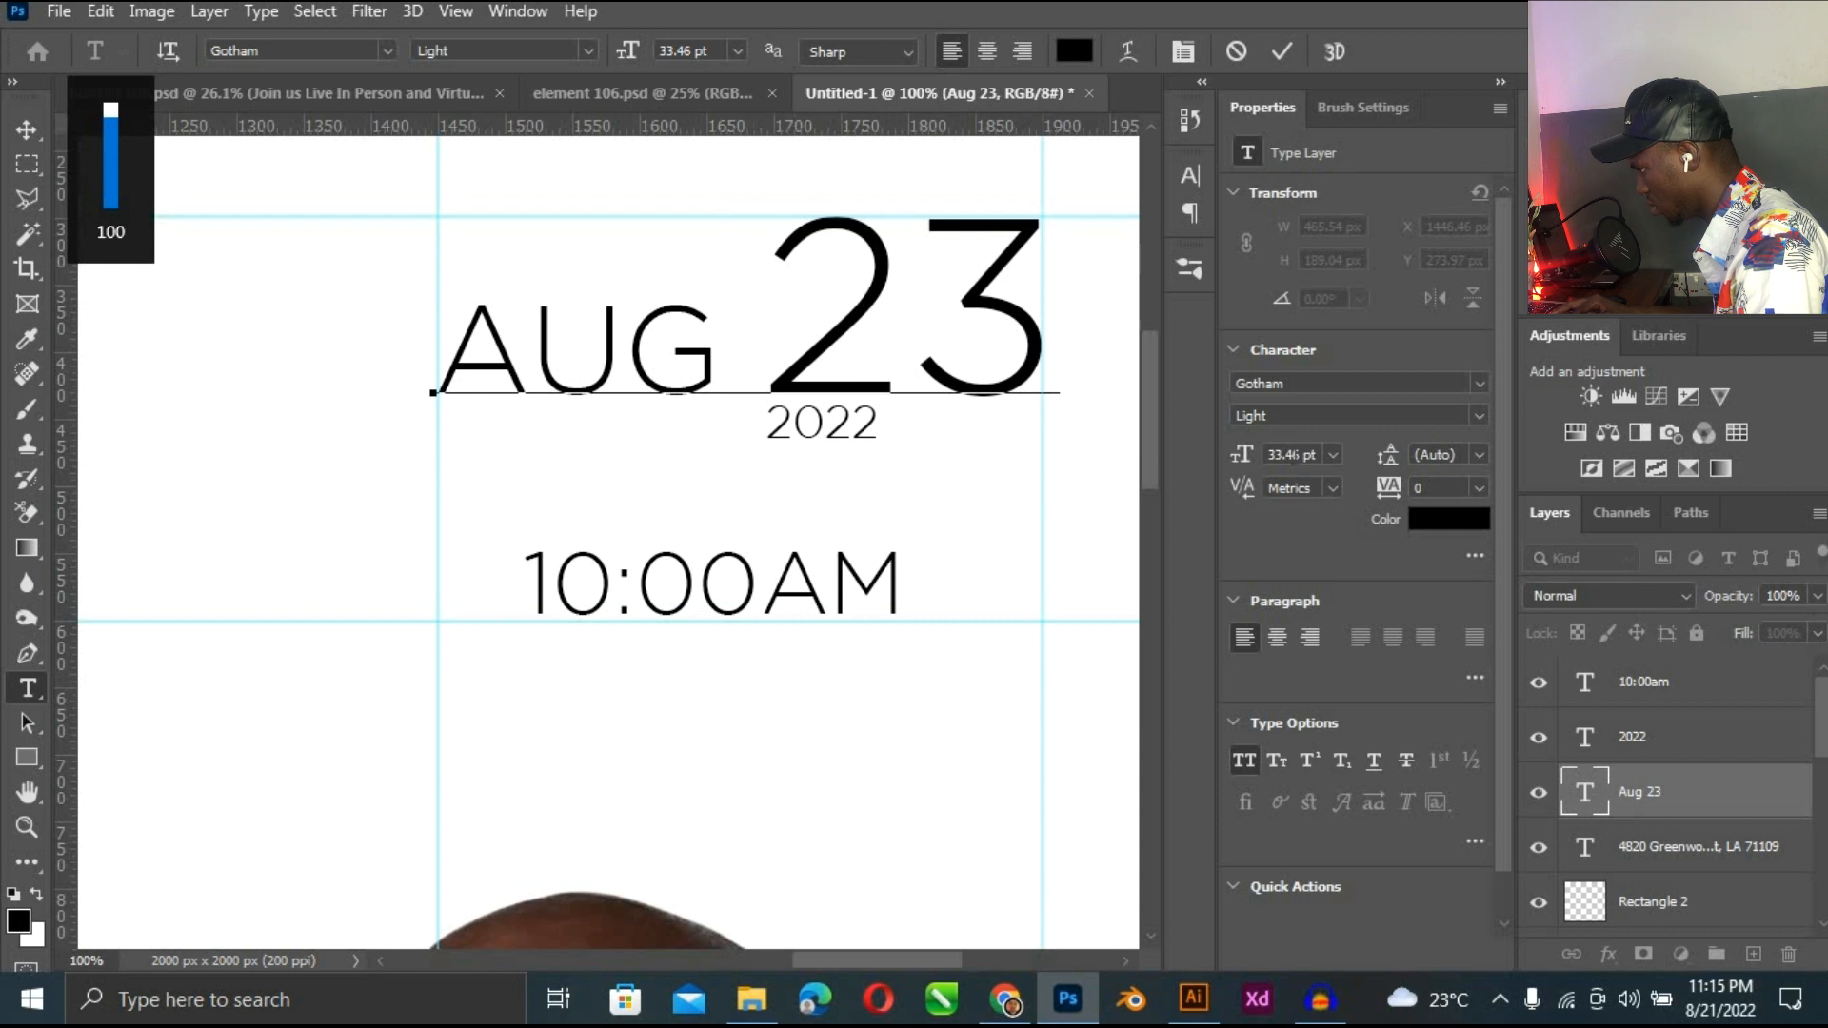
pyautogui.click(1292, 455)
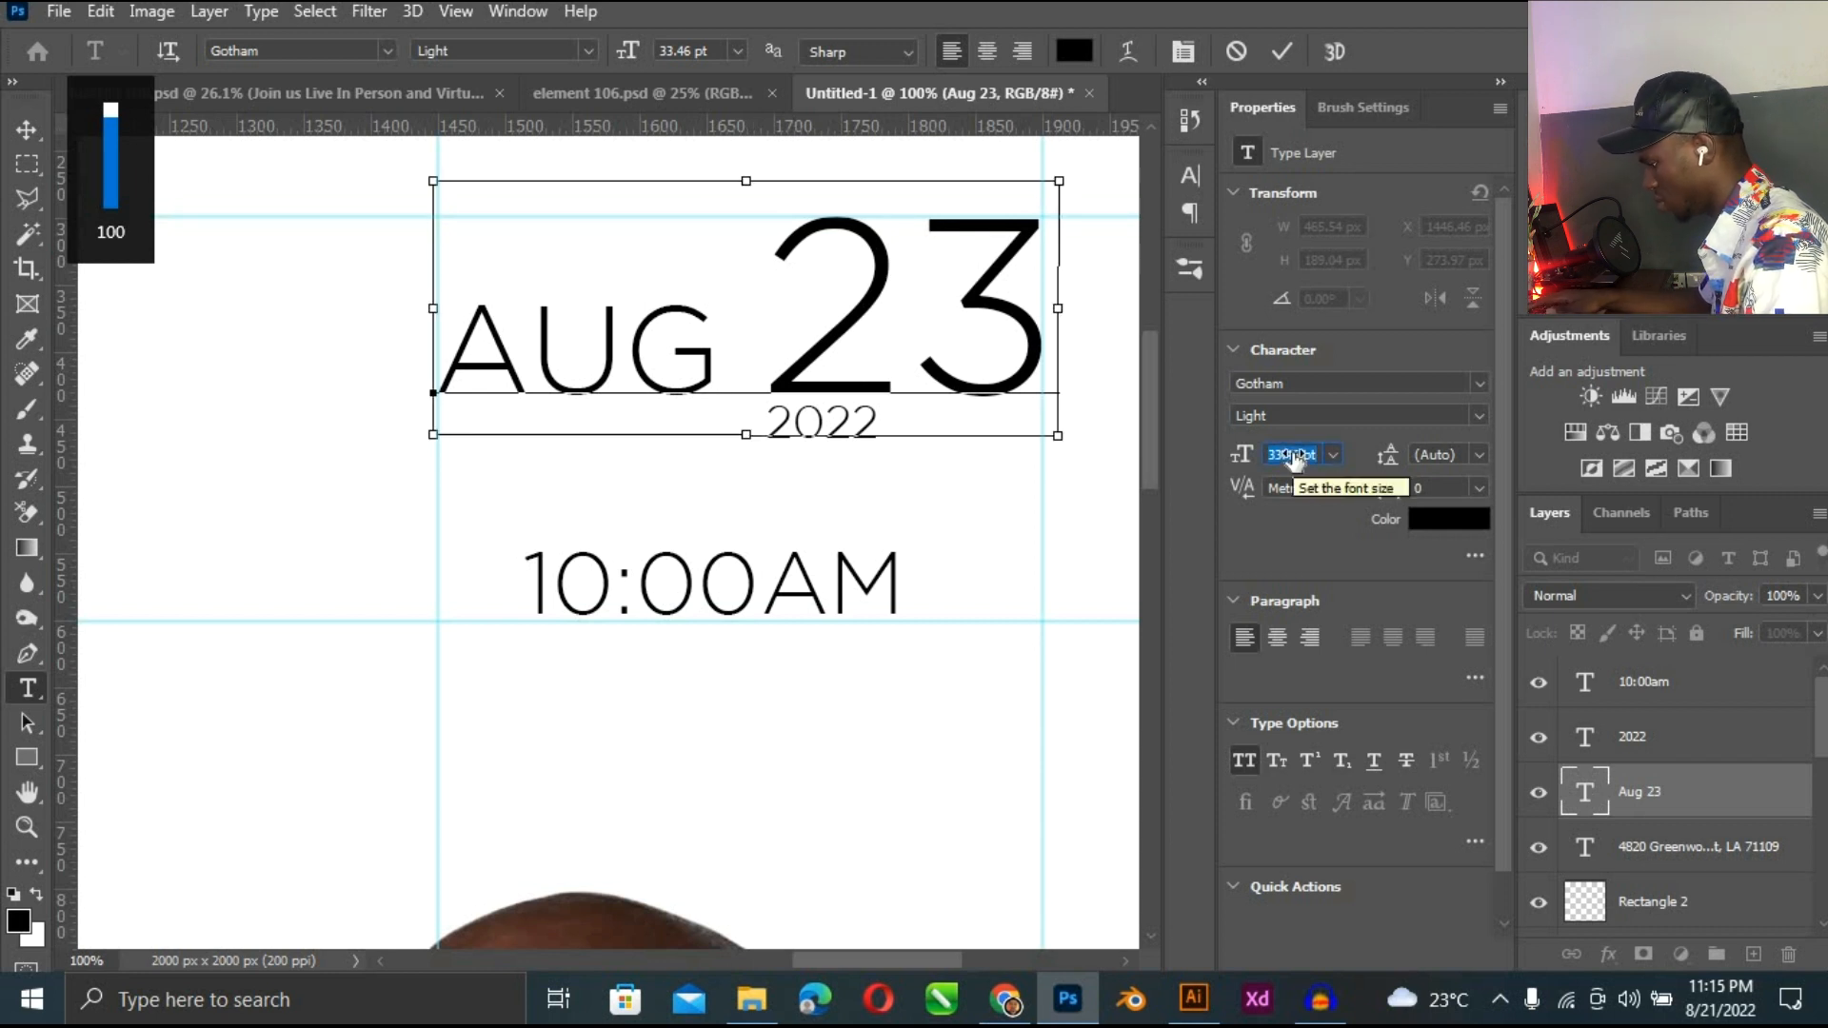
pyautogui.click(21, 132)
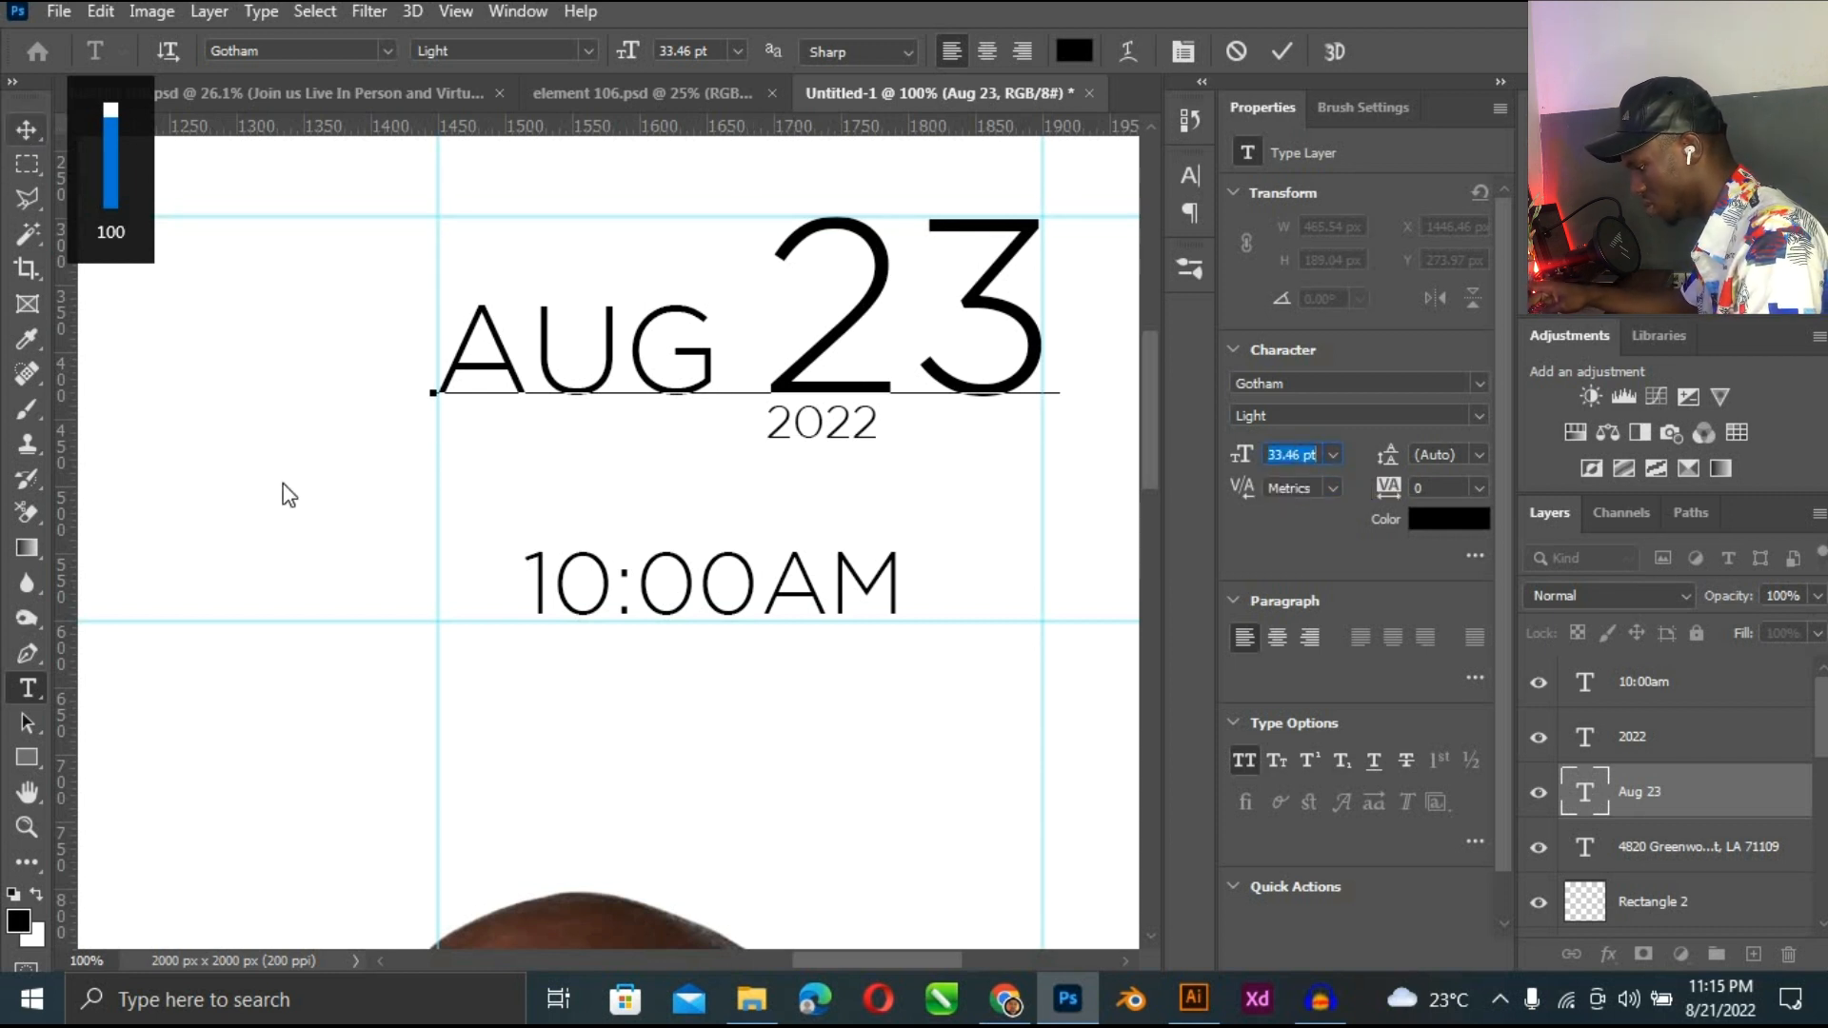
pyautogui.click(1013, 537)
# Scale the "2022" text up to 139%, about 17.19 pt, keeping it directly below the 23.
pyautogui.hotkey('ctrl', '+')
pyautogui.hotkey('ctrl', '-')
pyautogui.click(857, 426)
pyautogui.moveTo(876, 440); pyautogui.dragTo(930, 469)
pyautogui.hotkey('ctrl', '-')
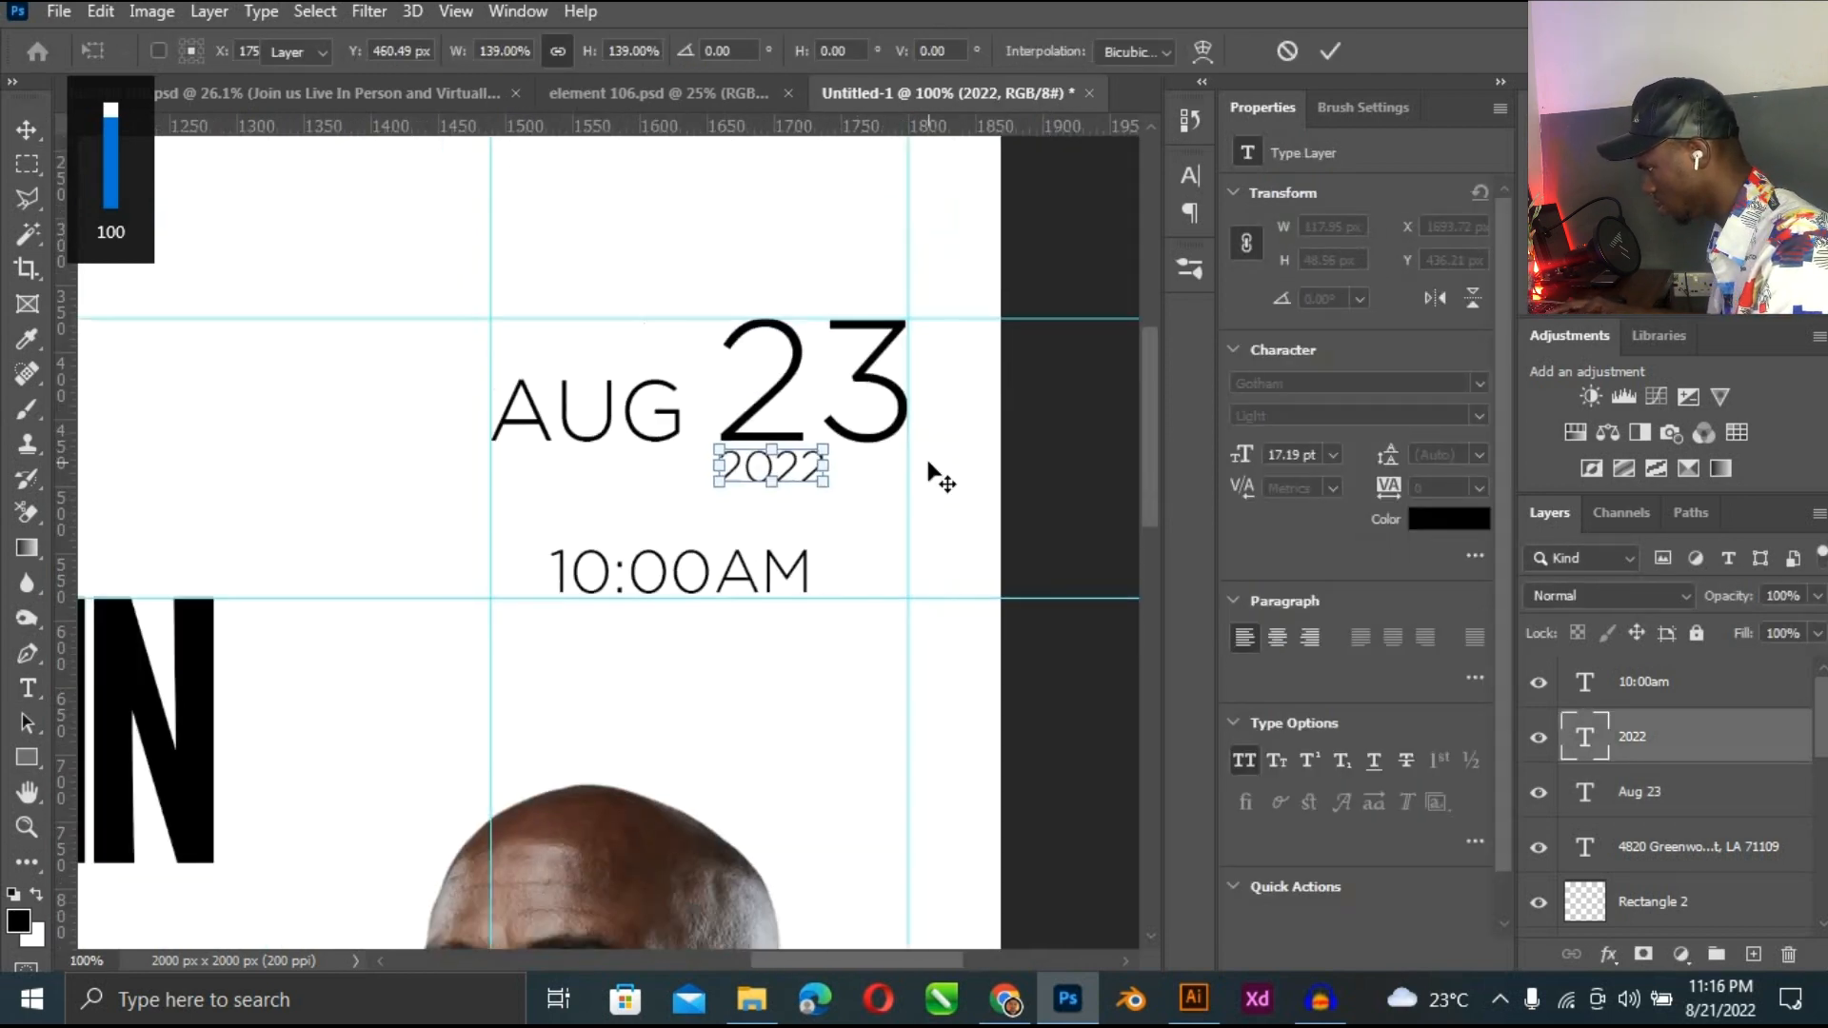
pyautogui.press('Return')
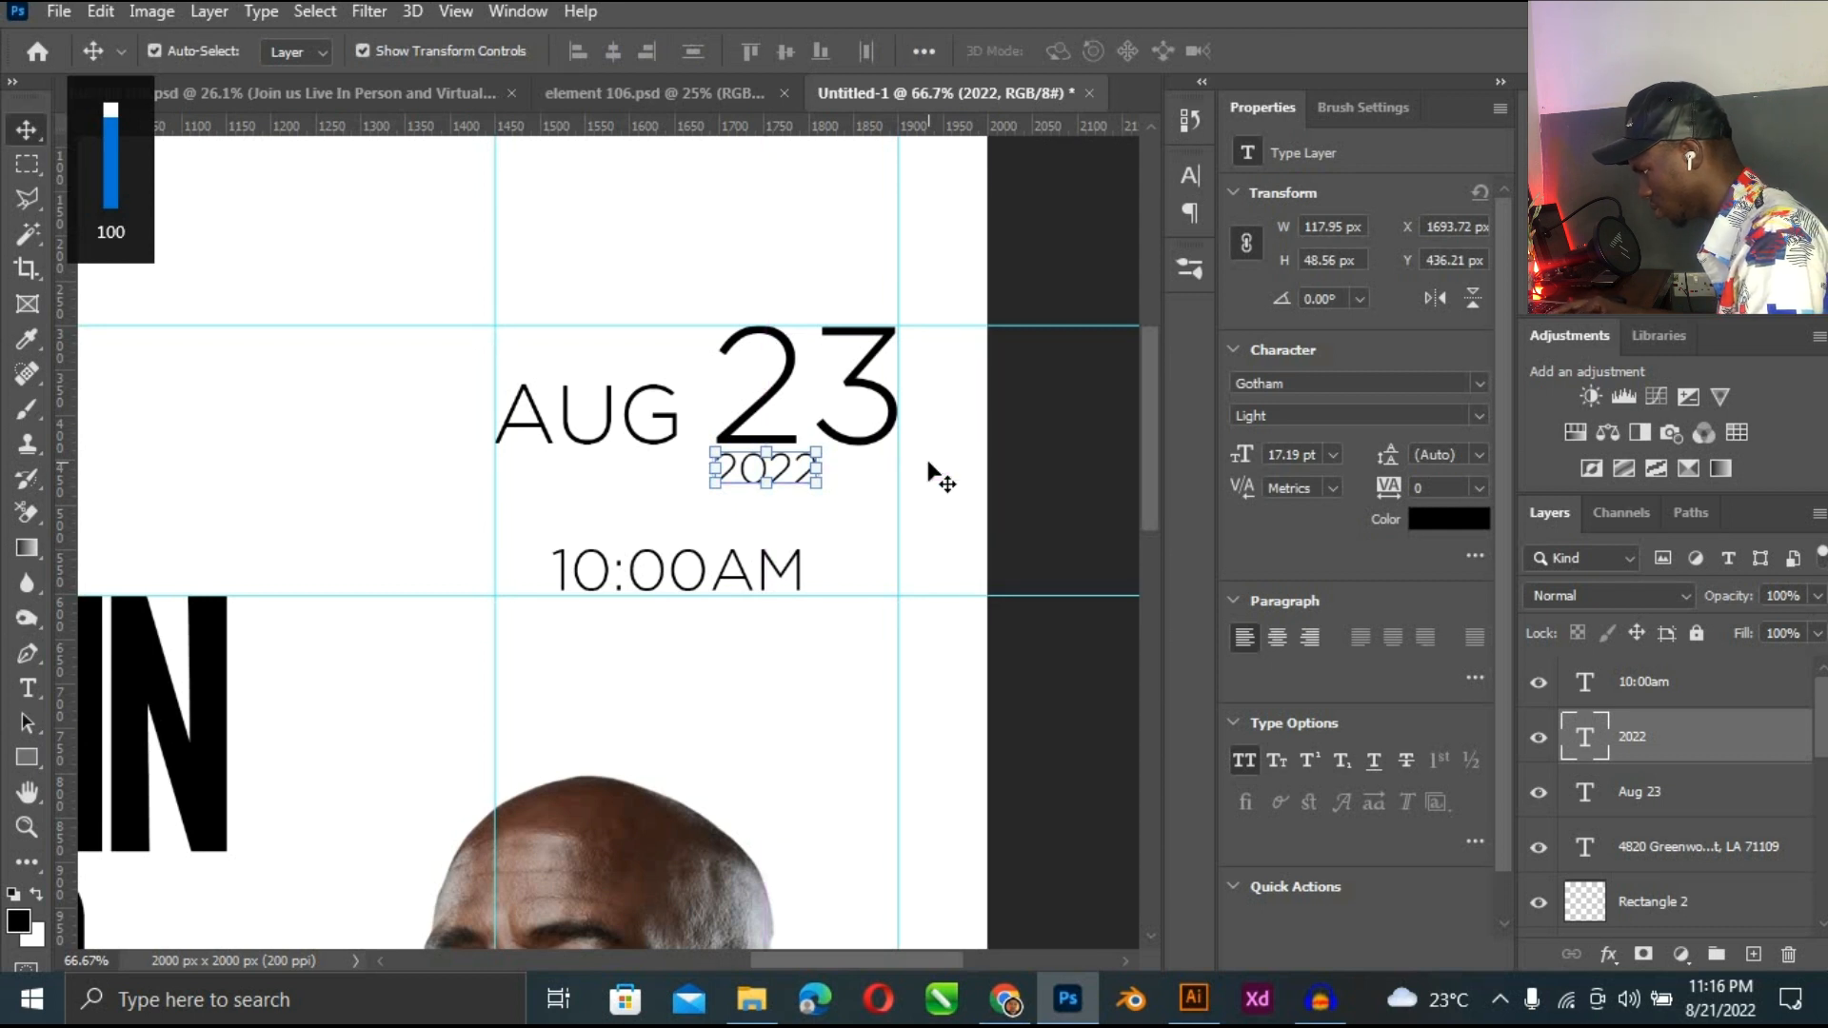
# Open the Windows Calculator, then place the text cursor in "AUG" to check its font size.
pyautogui.hotkey('ctrl', 'r')
pyautogui.hotkey('ctrl', 'r')
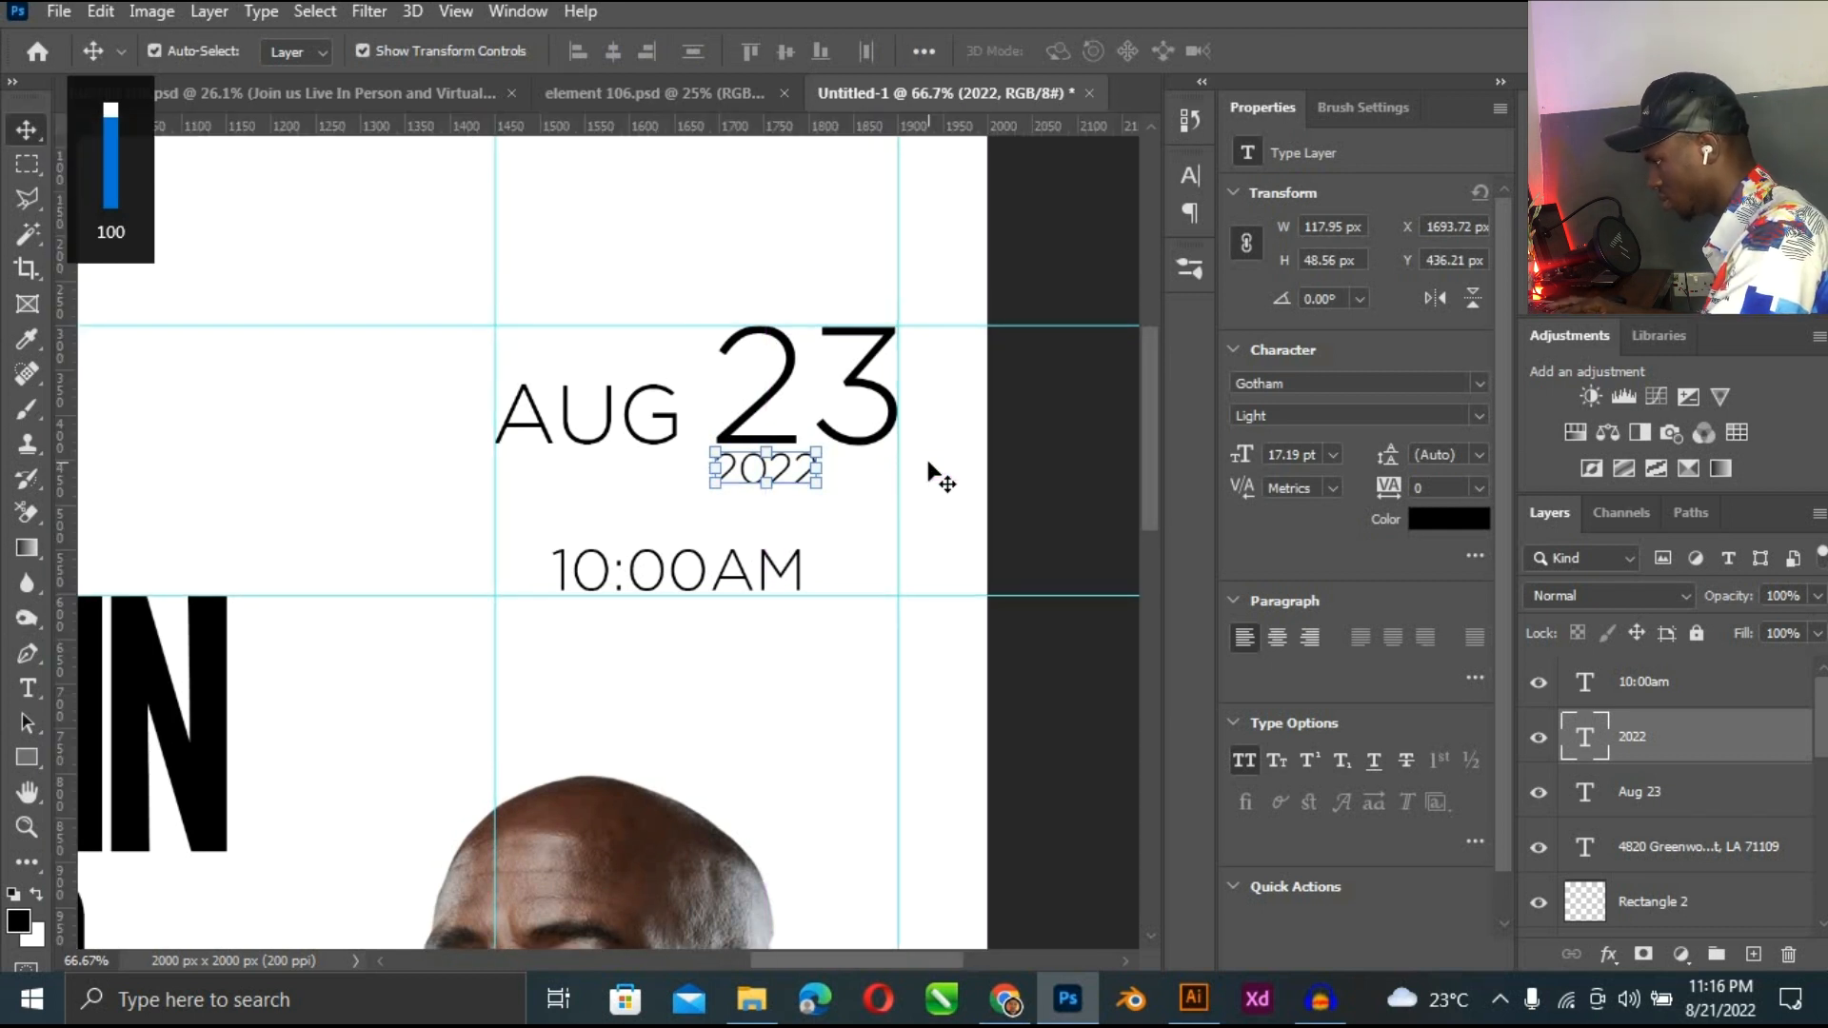
pyautogui.press('super+r')
pyautogui.click(895, 603)
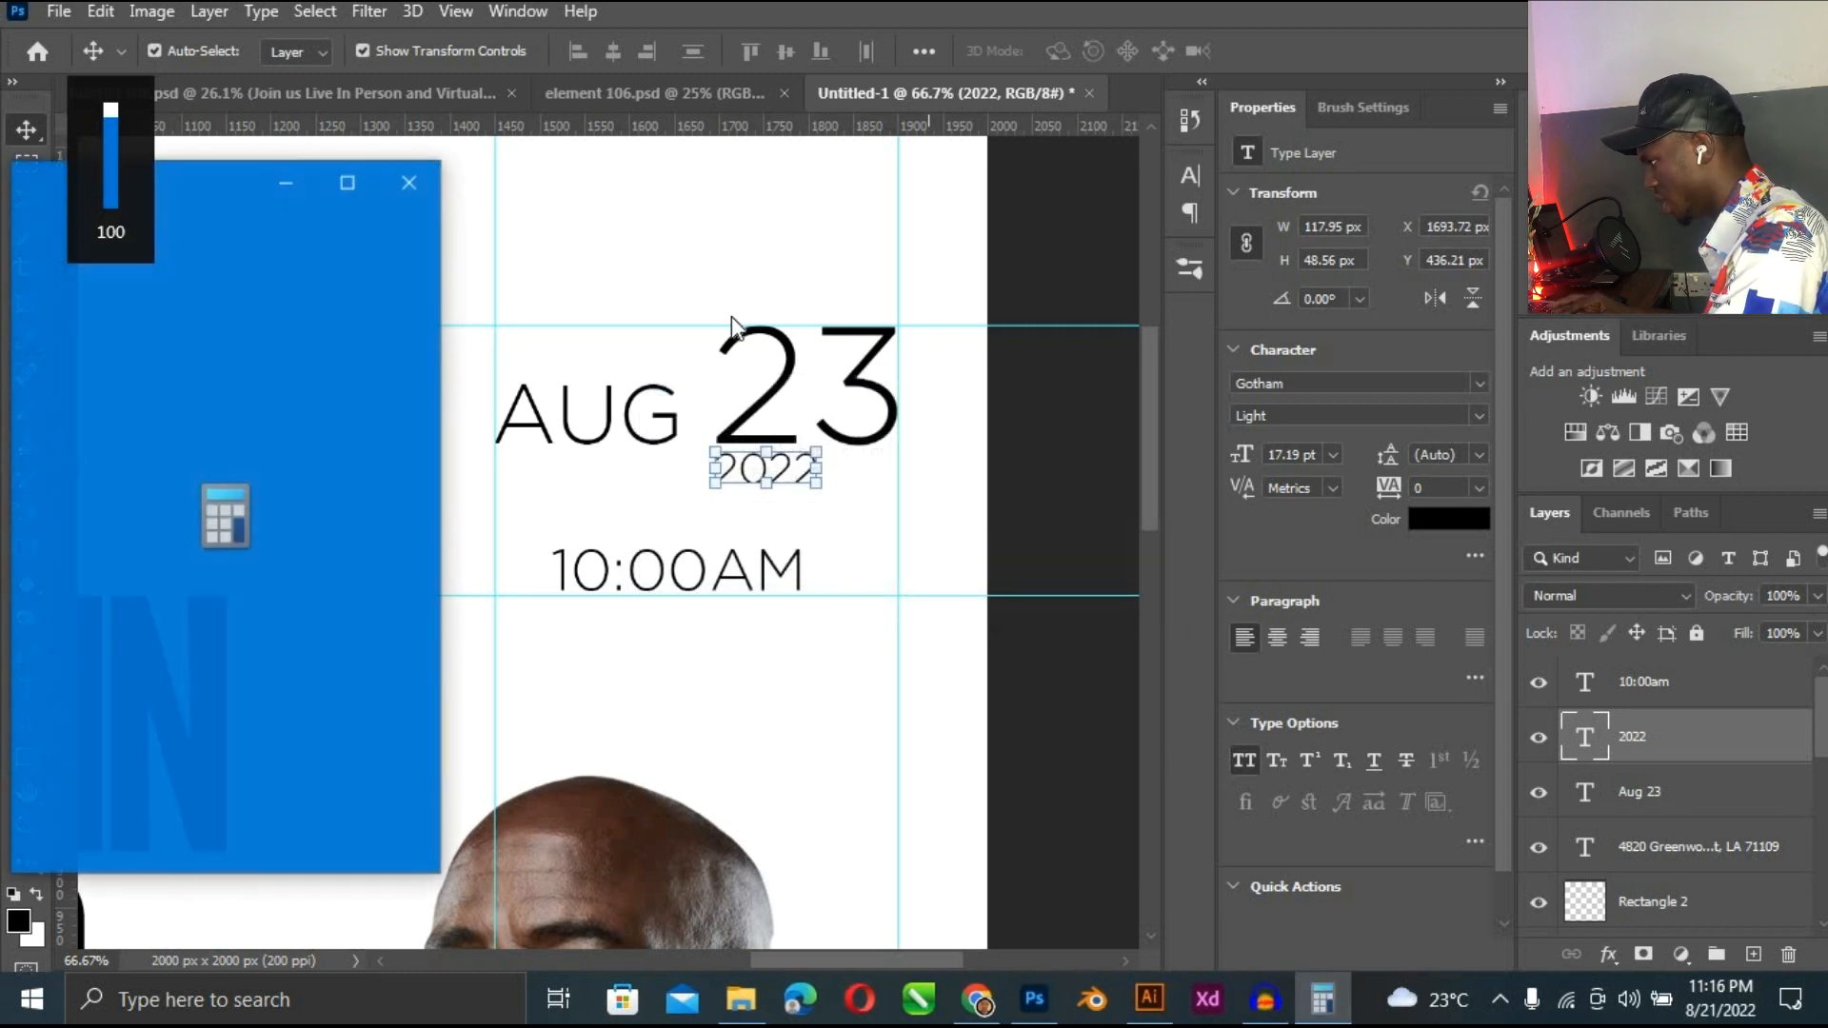
pyautogui.click(654, 446)
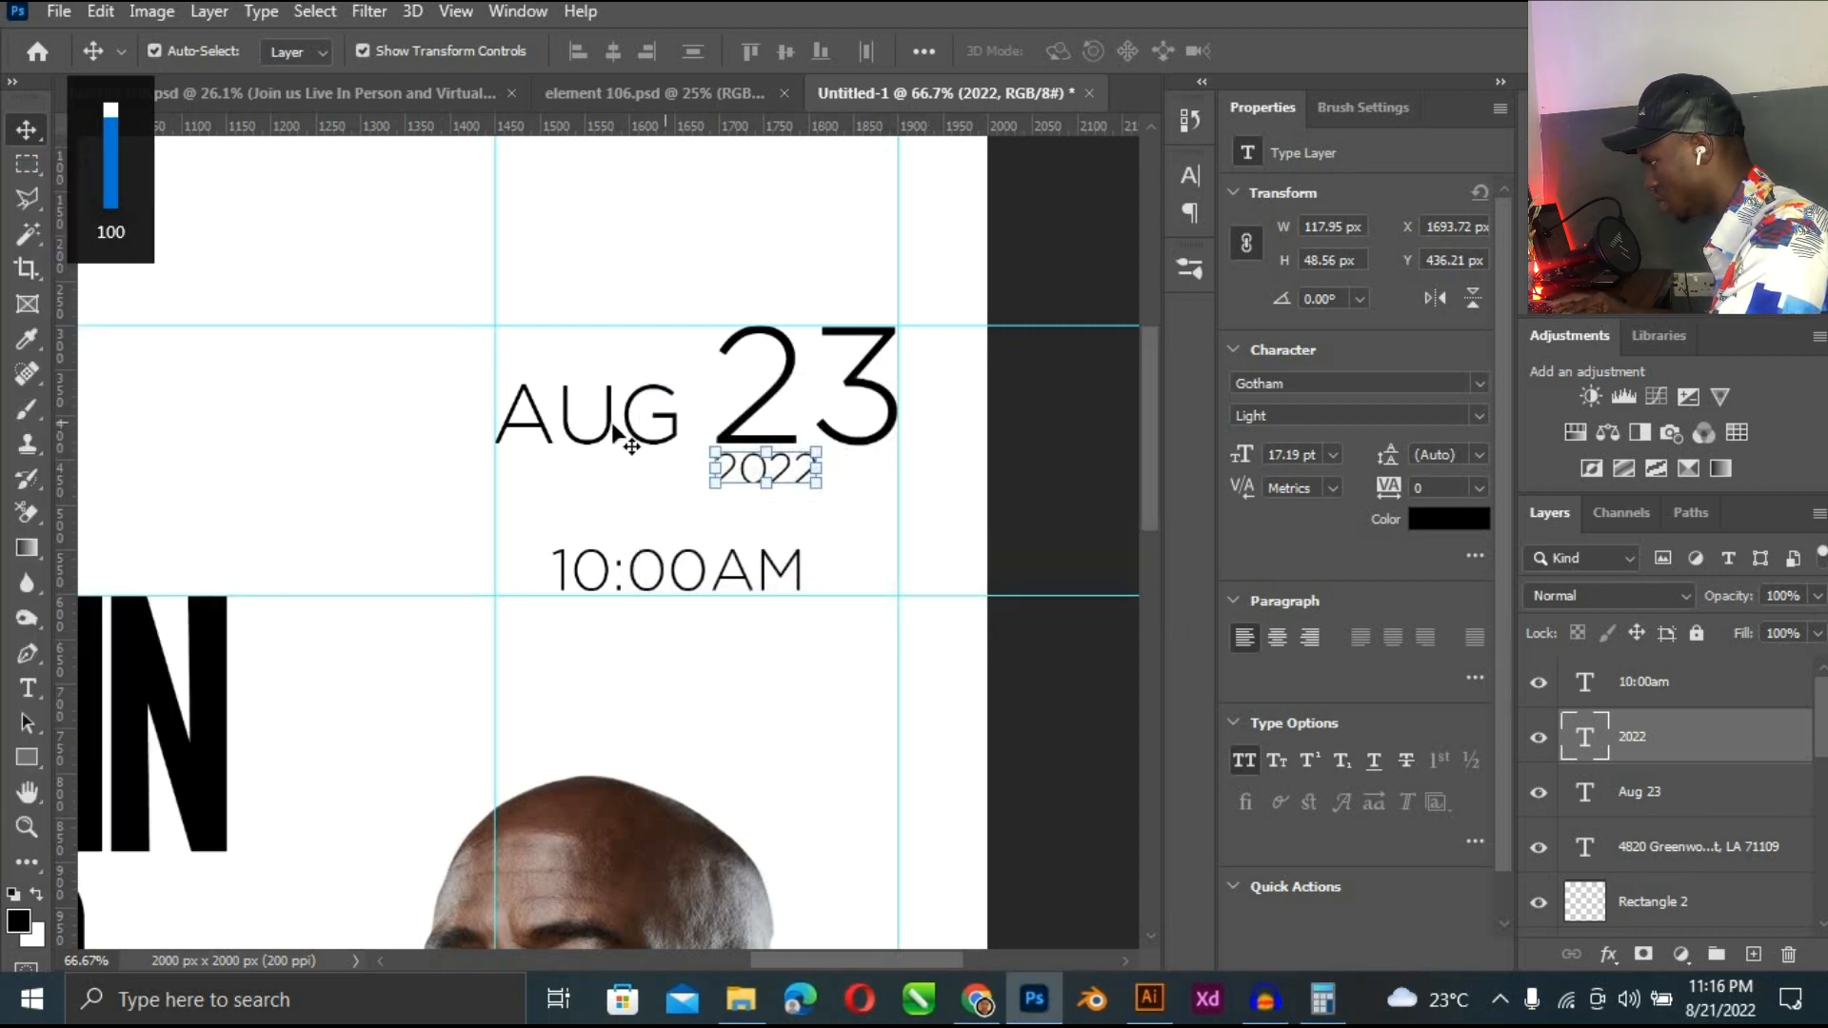
pyautogui.click(633, 446)
pyautogui.doubleClick(612, 427)
pyautogui.click(612, 427)
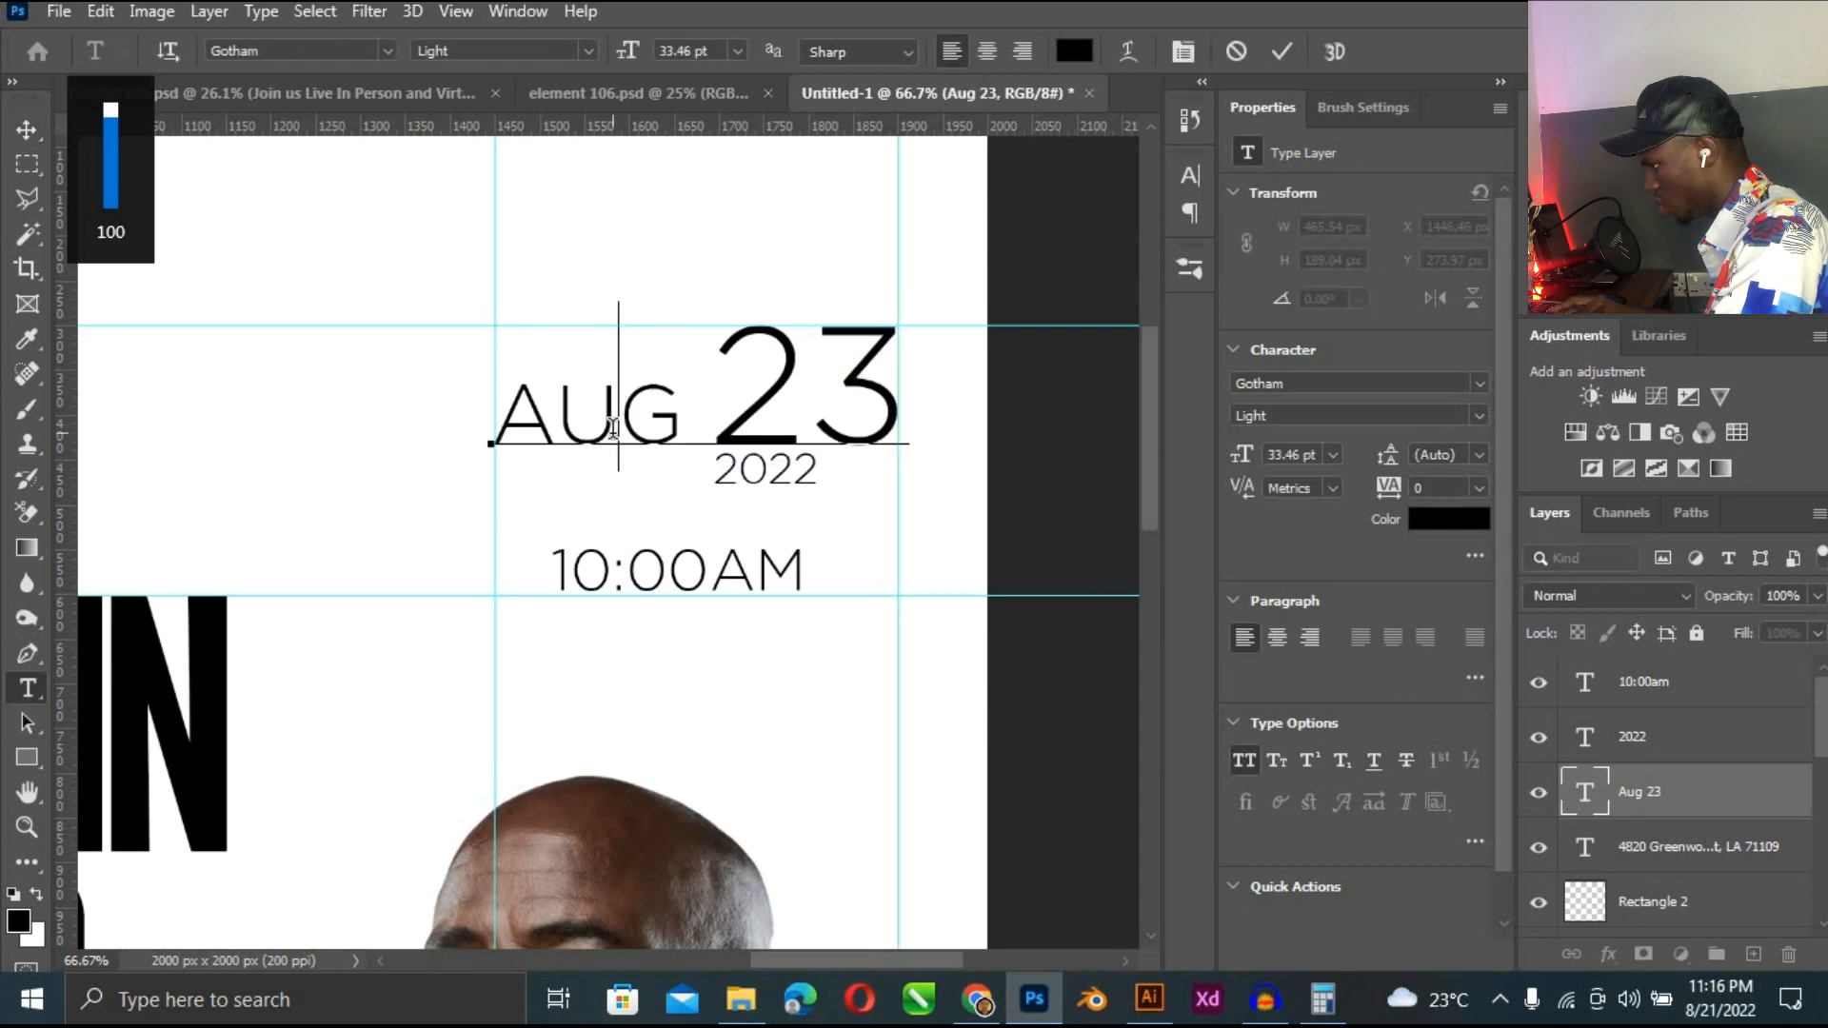
# Switch to Calculator, divide the AUG font size of 33.46 by 2, and close the calculator.
pyautogui.click(1323, 999)
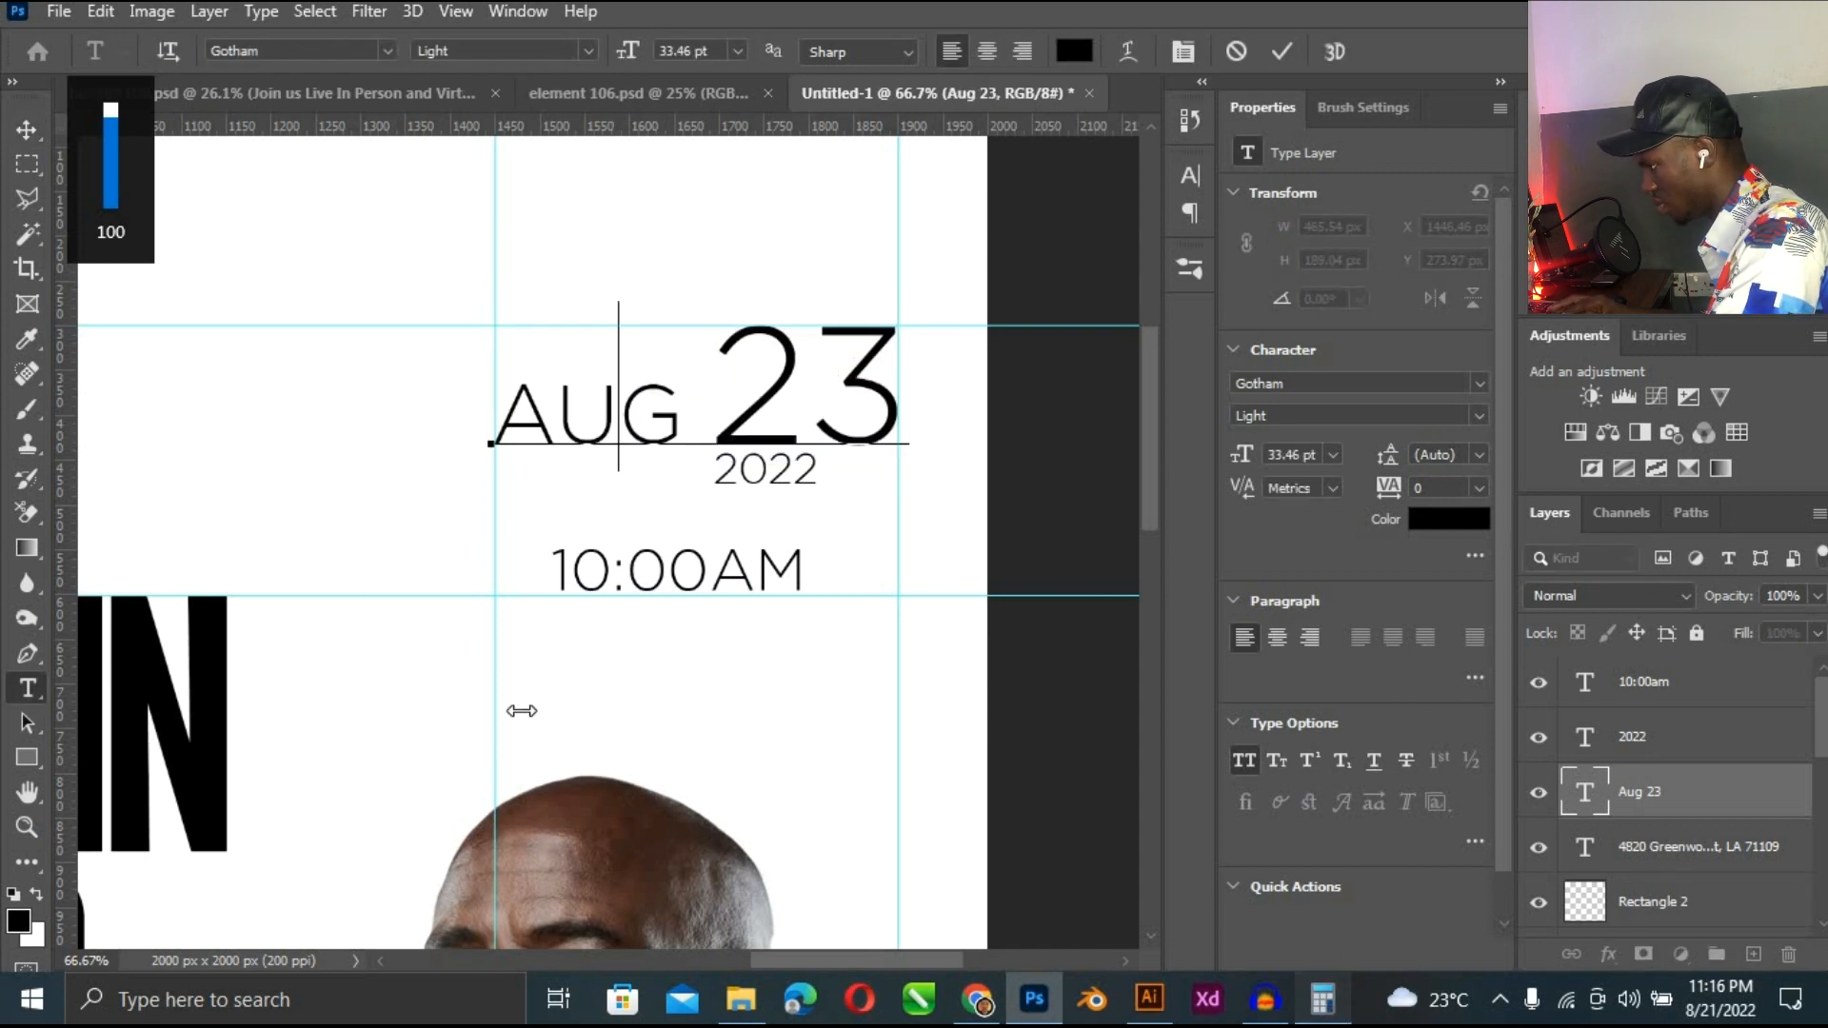
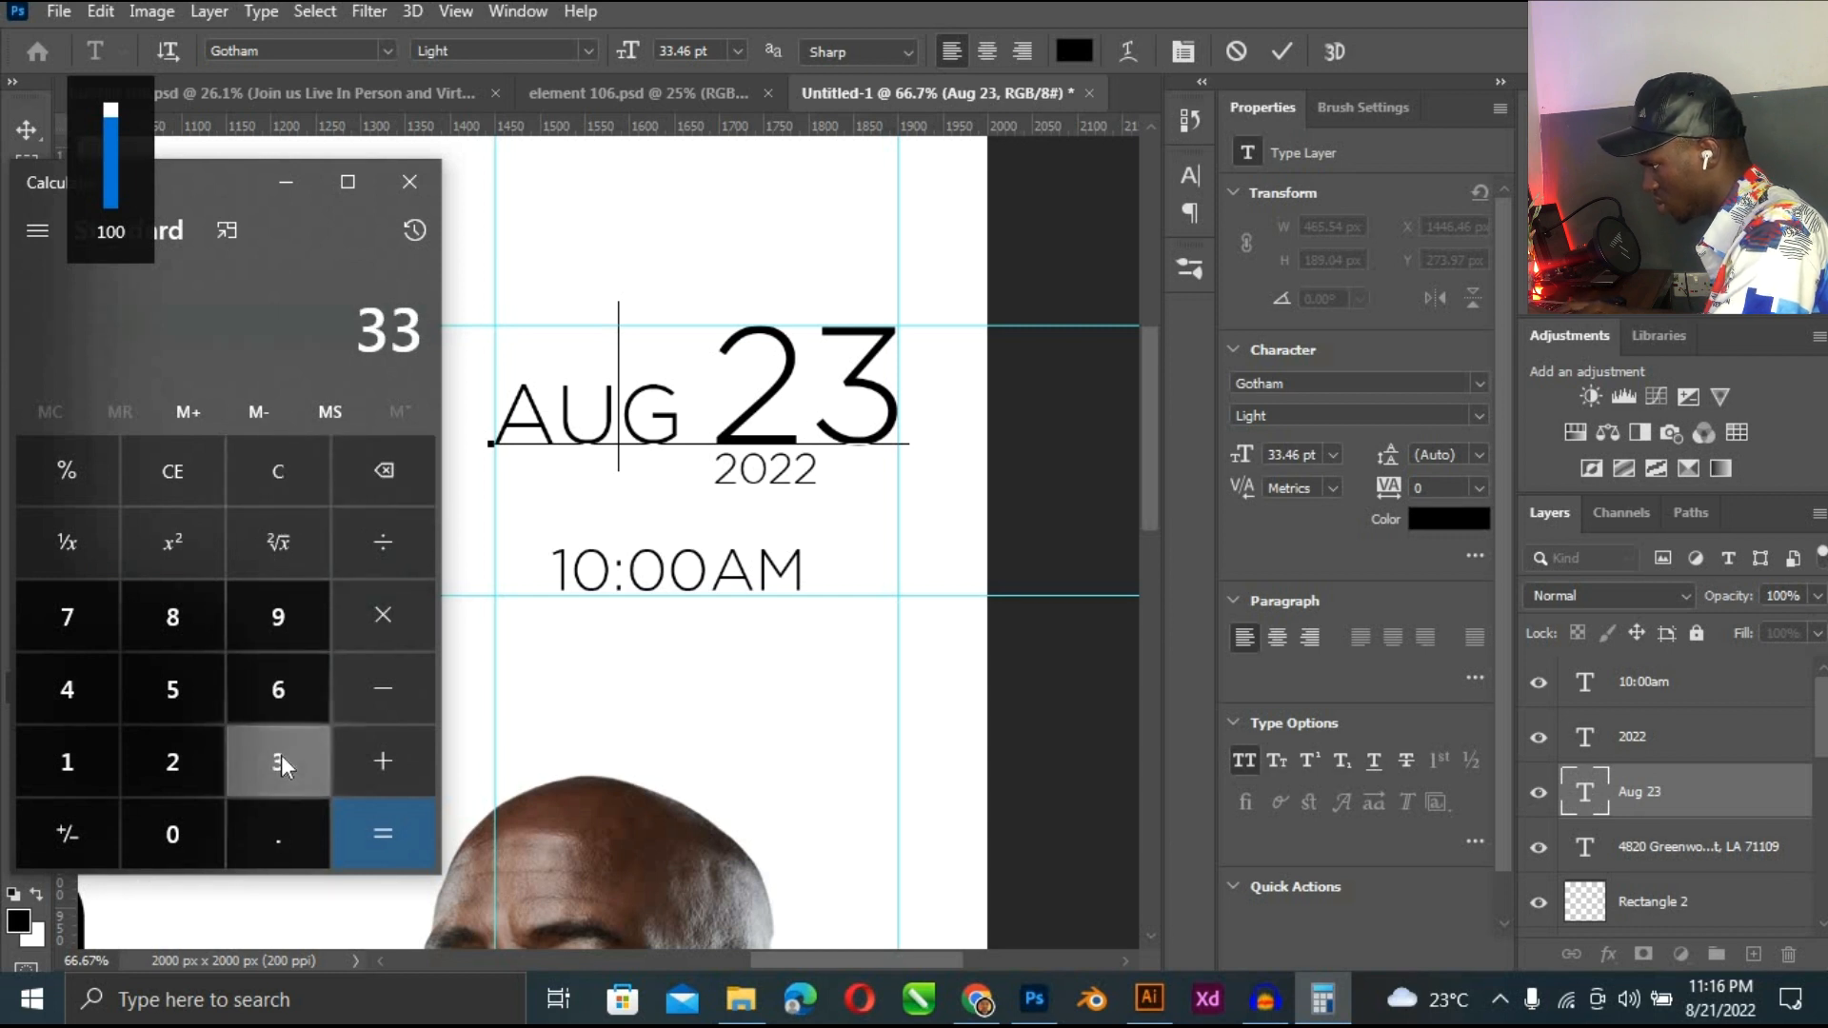
pyautogui.click(283, 826)
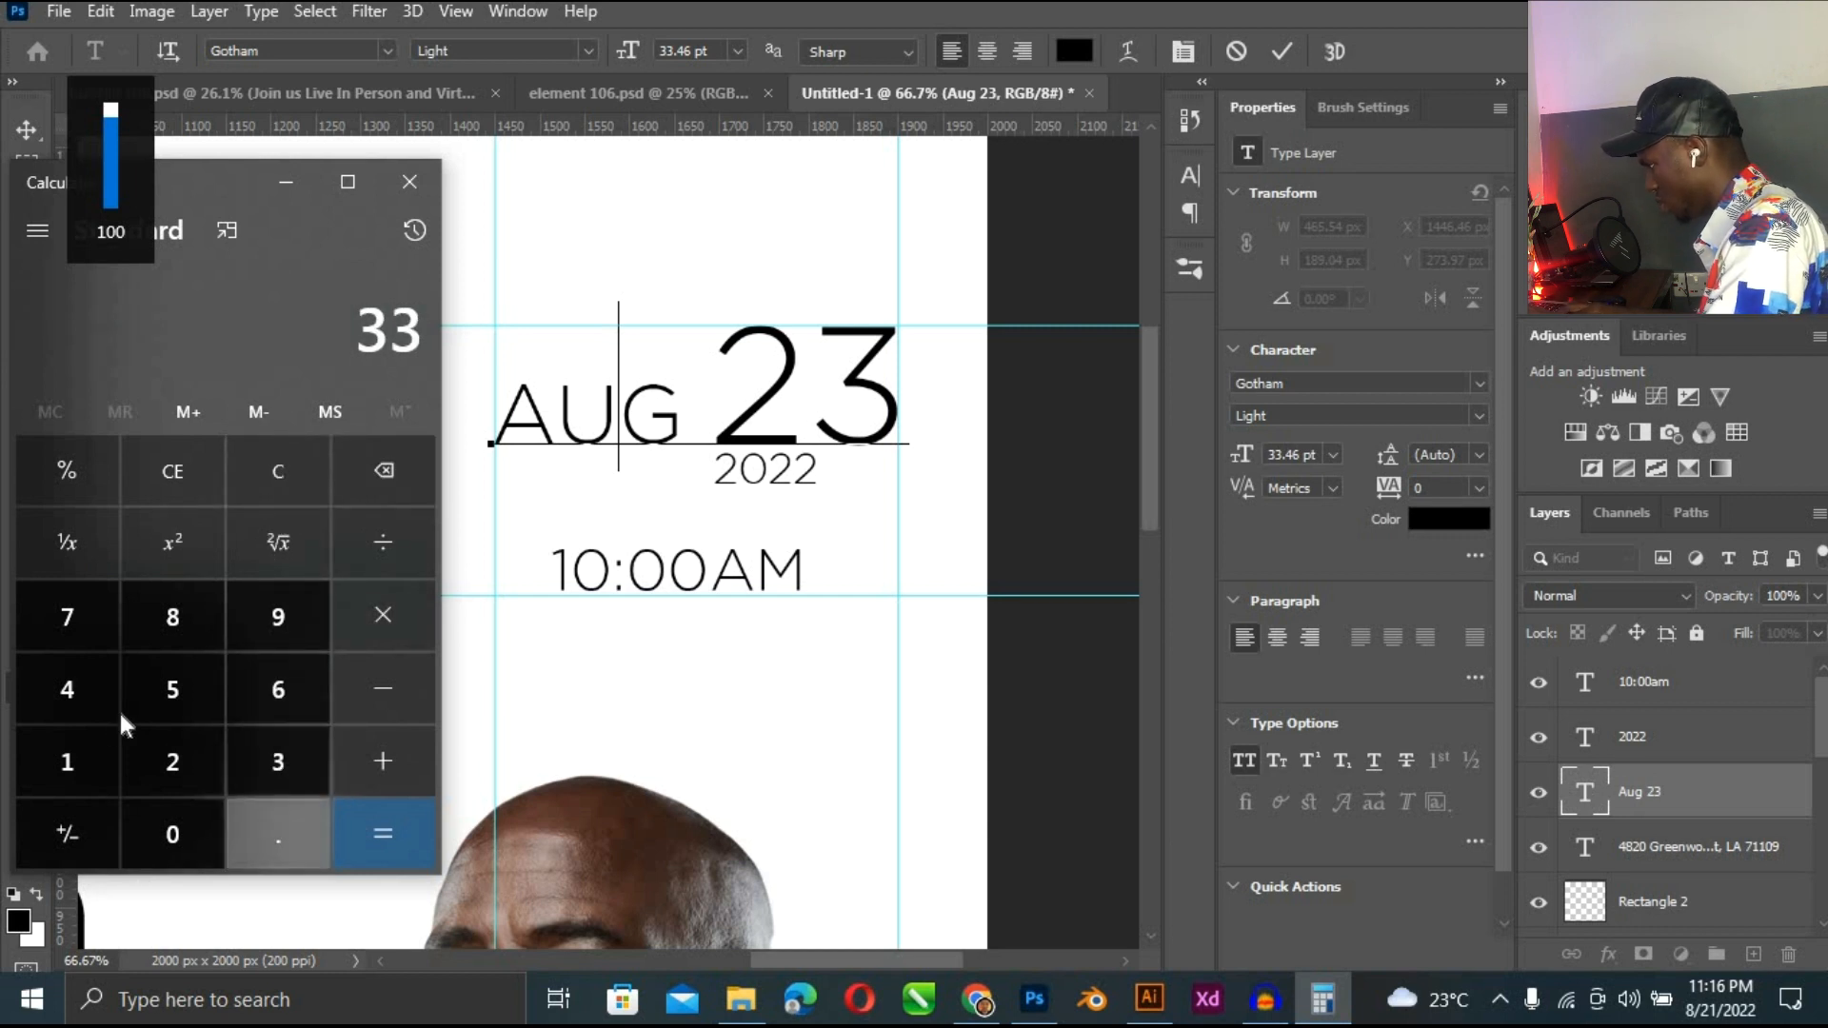
pyautogui.click(76, 695)
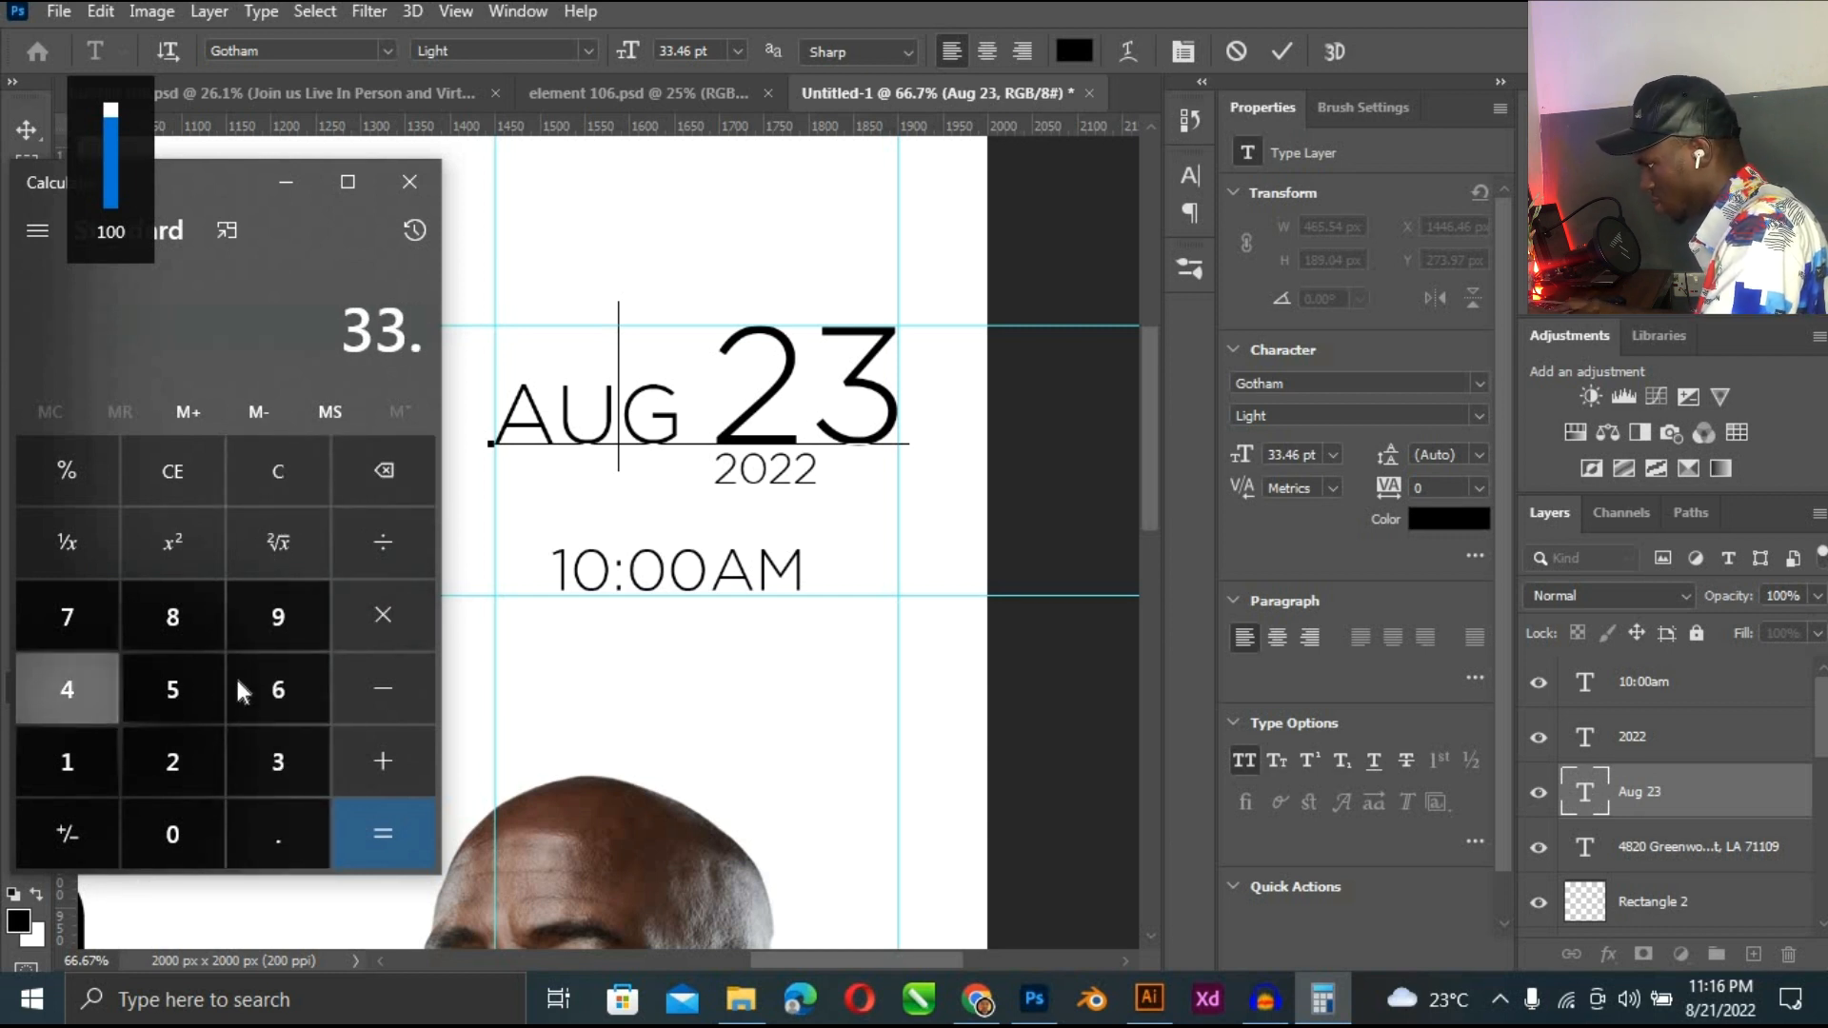
pyautogui.click(288, 671)
pyautogui.click(414, 556)
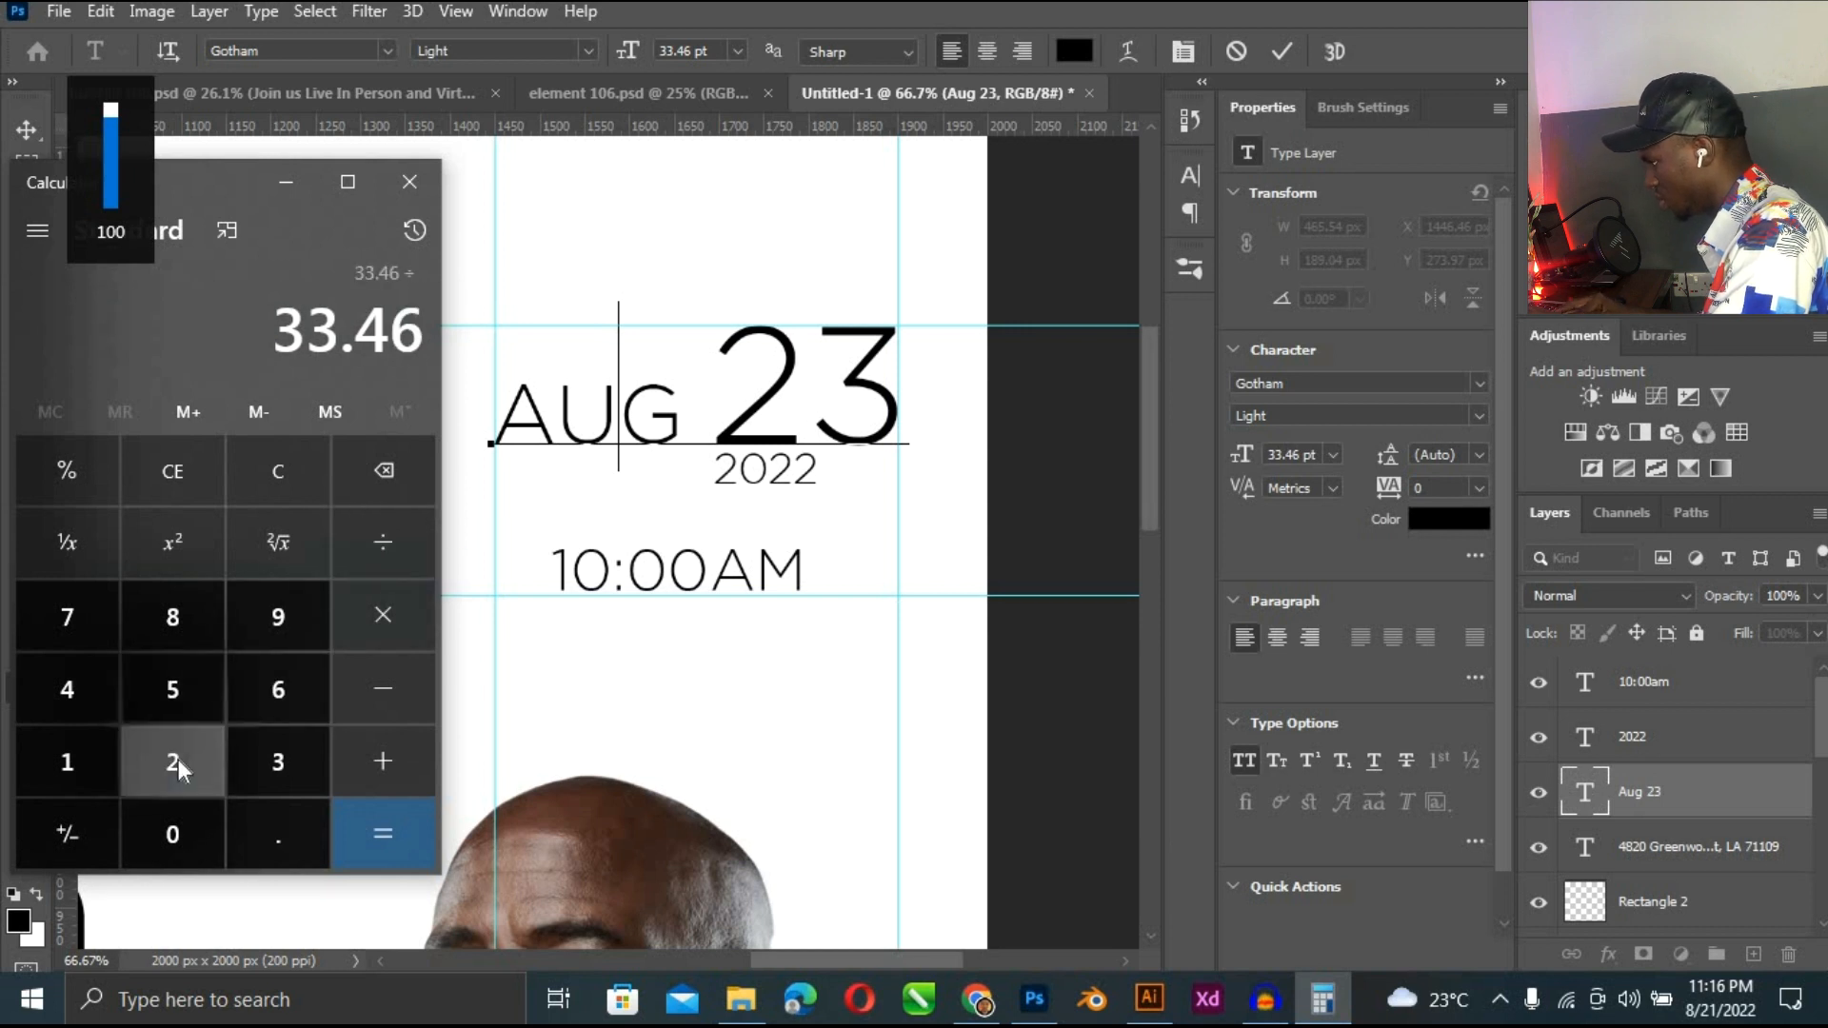
pyautogui.click(179, 758)
pyautogui.click(402, 830)
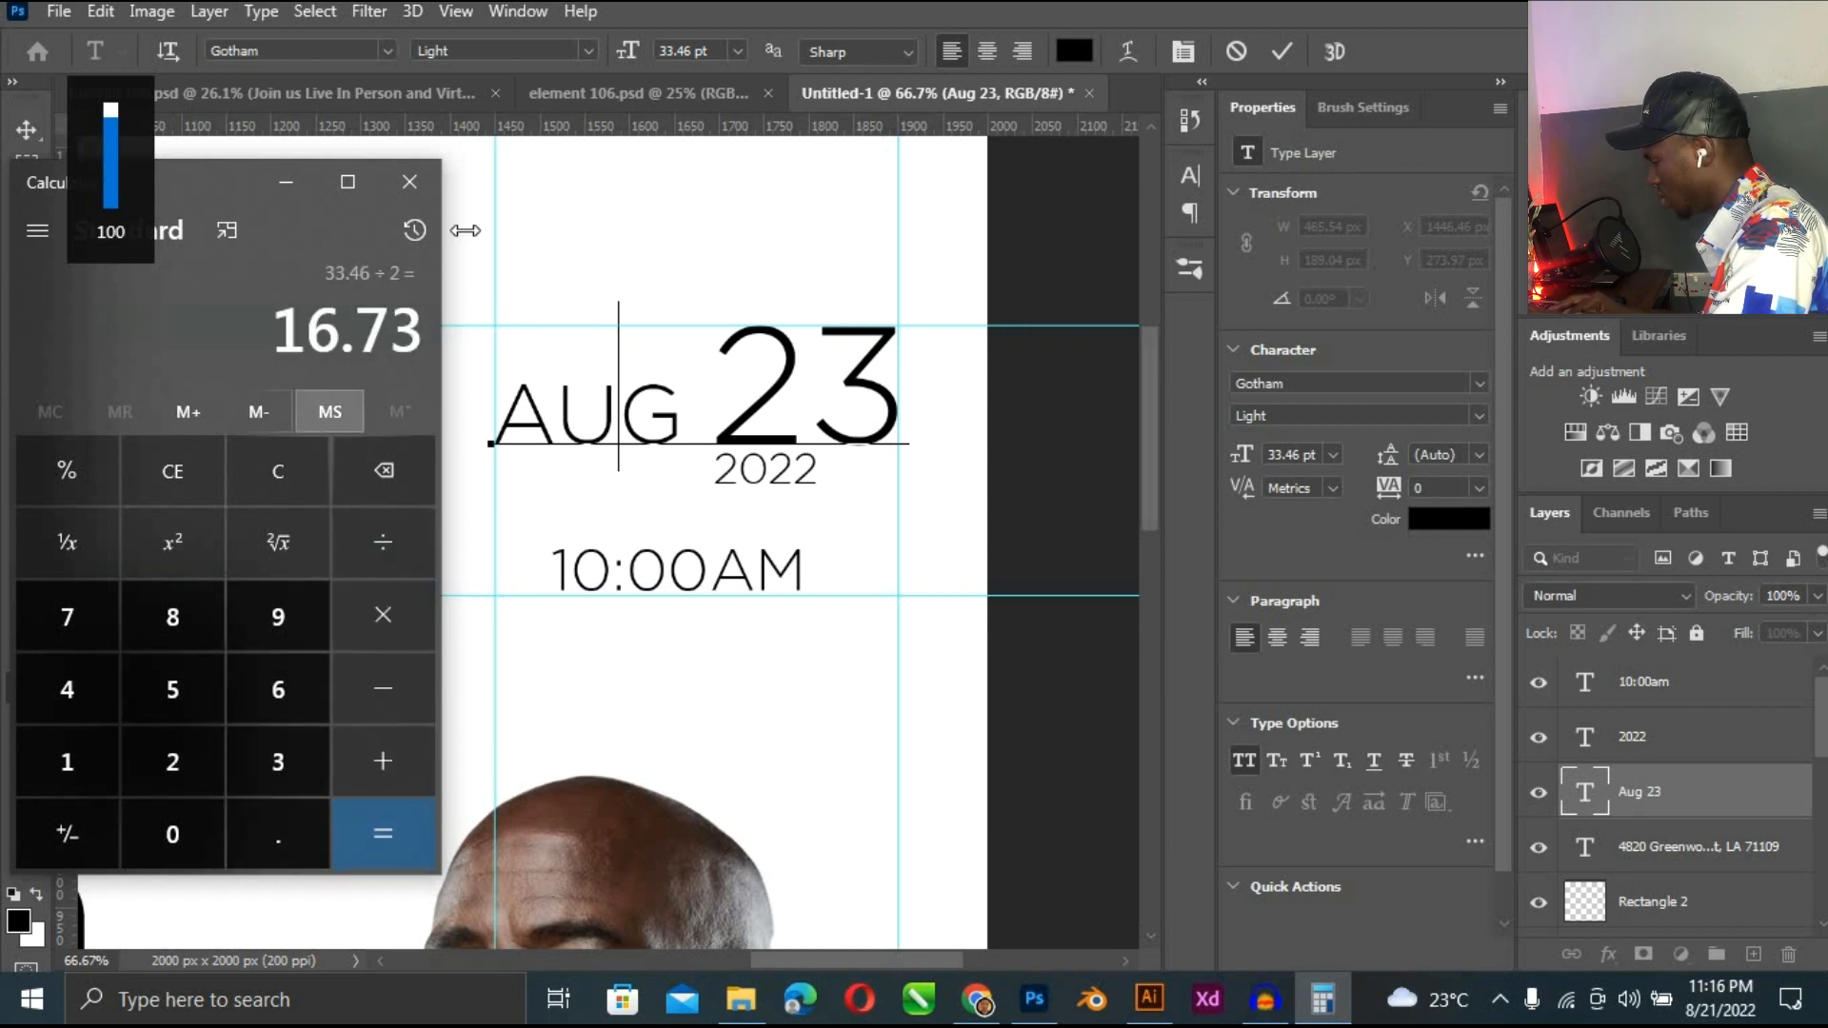
pyautogui.click(412, 183)
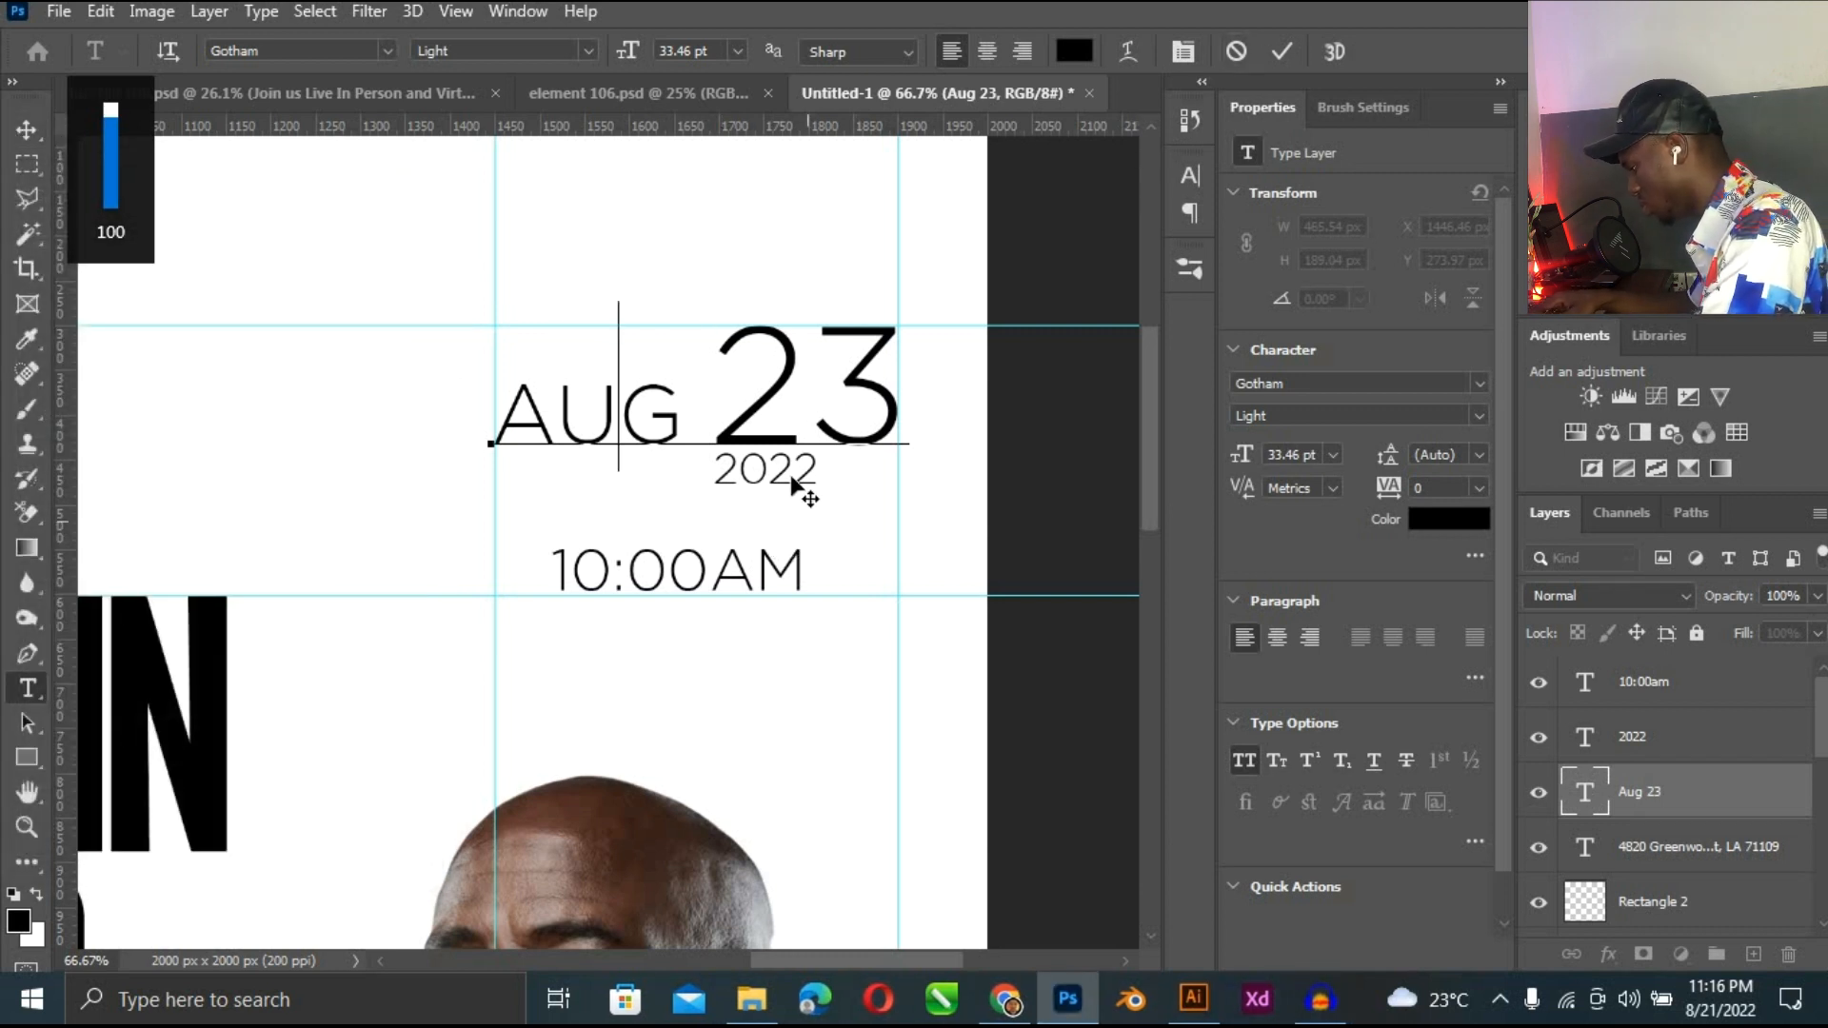
# Leave editing of the date text and set the font size of the "2022" text to 16.27 pt.
pyautogui.click(1278, 50)
pyautogui.press('v')
pyautogui.click(779, 483)
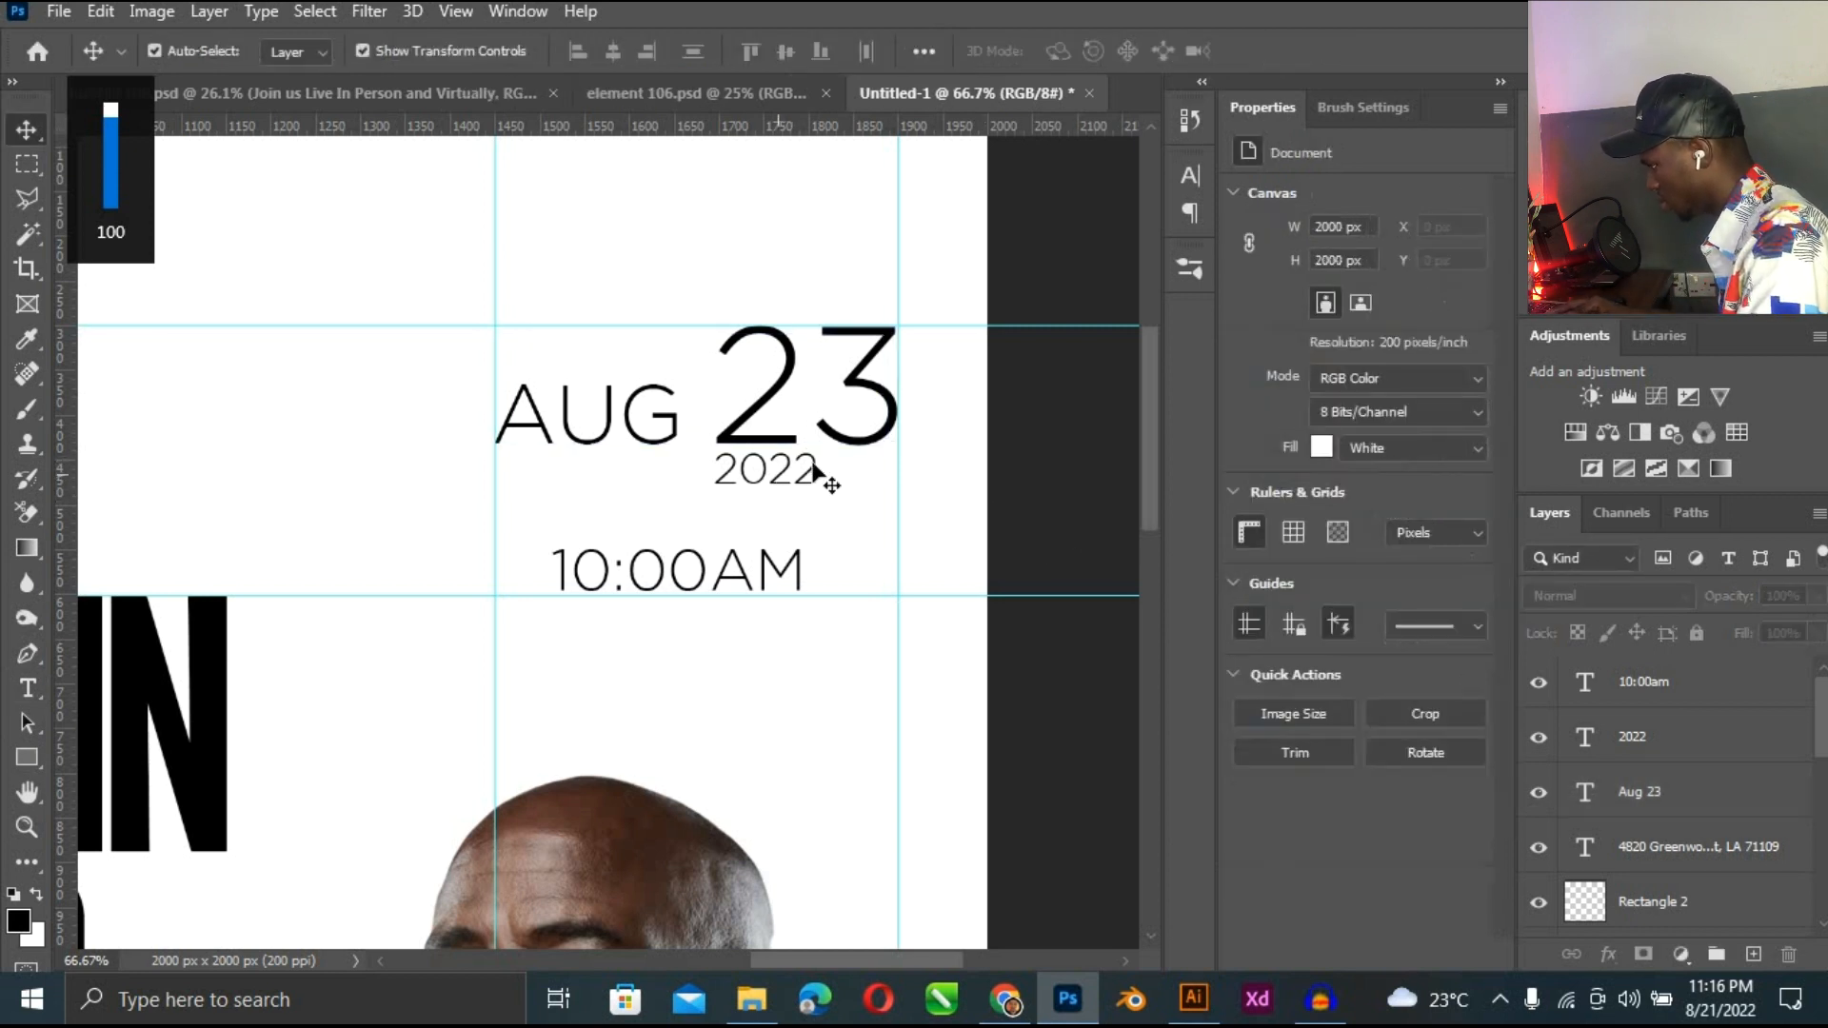
pyautogui.click(766, 470)
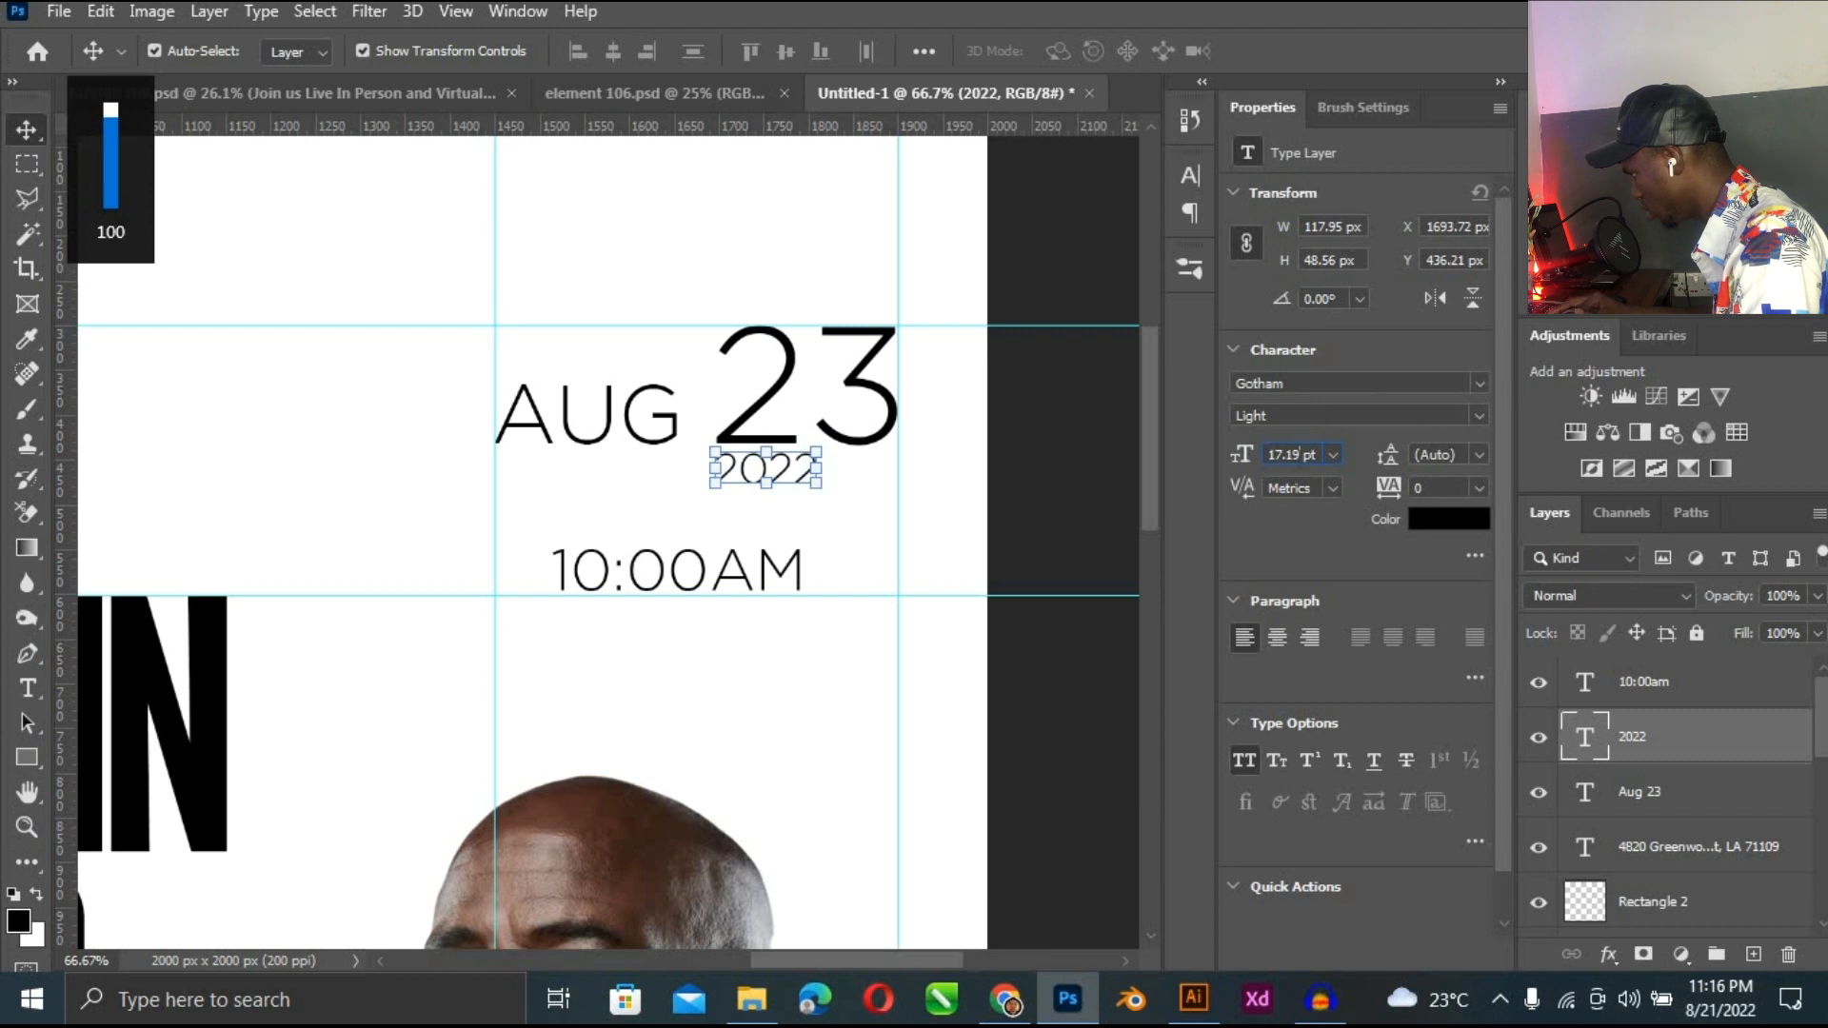
pyautogui.write('16.')
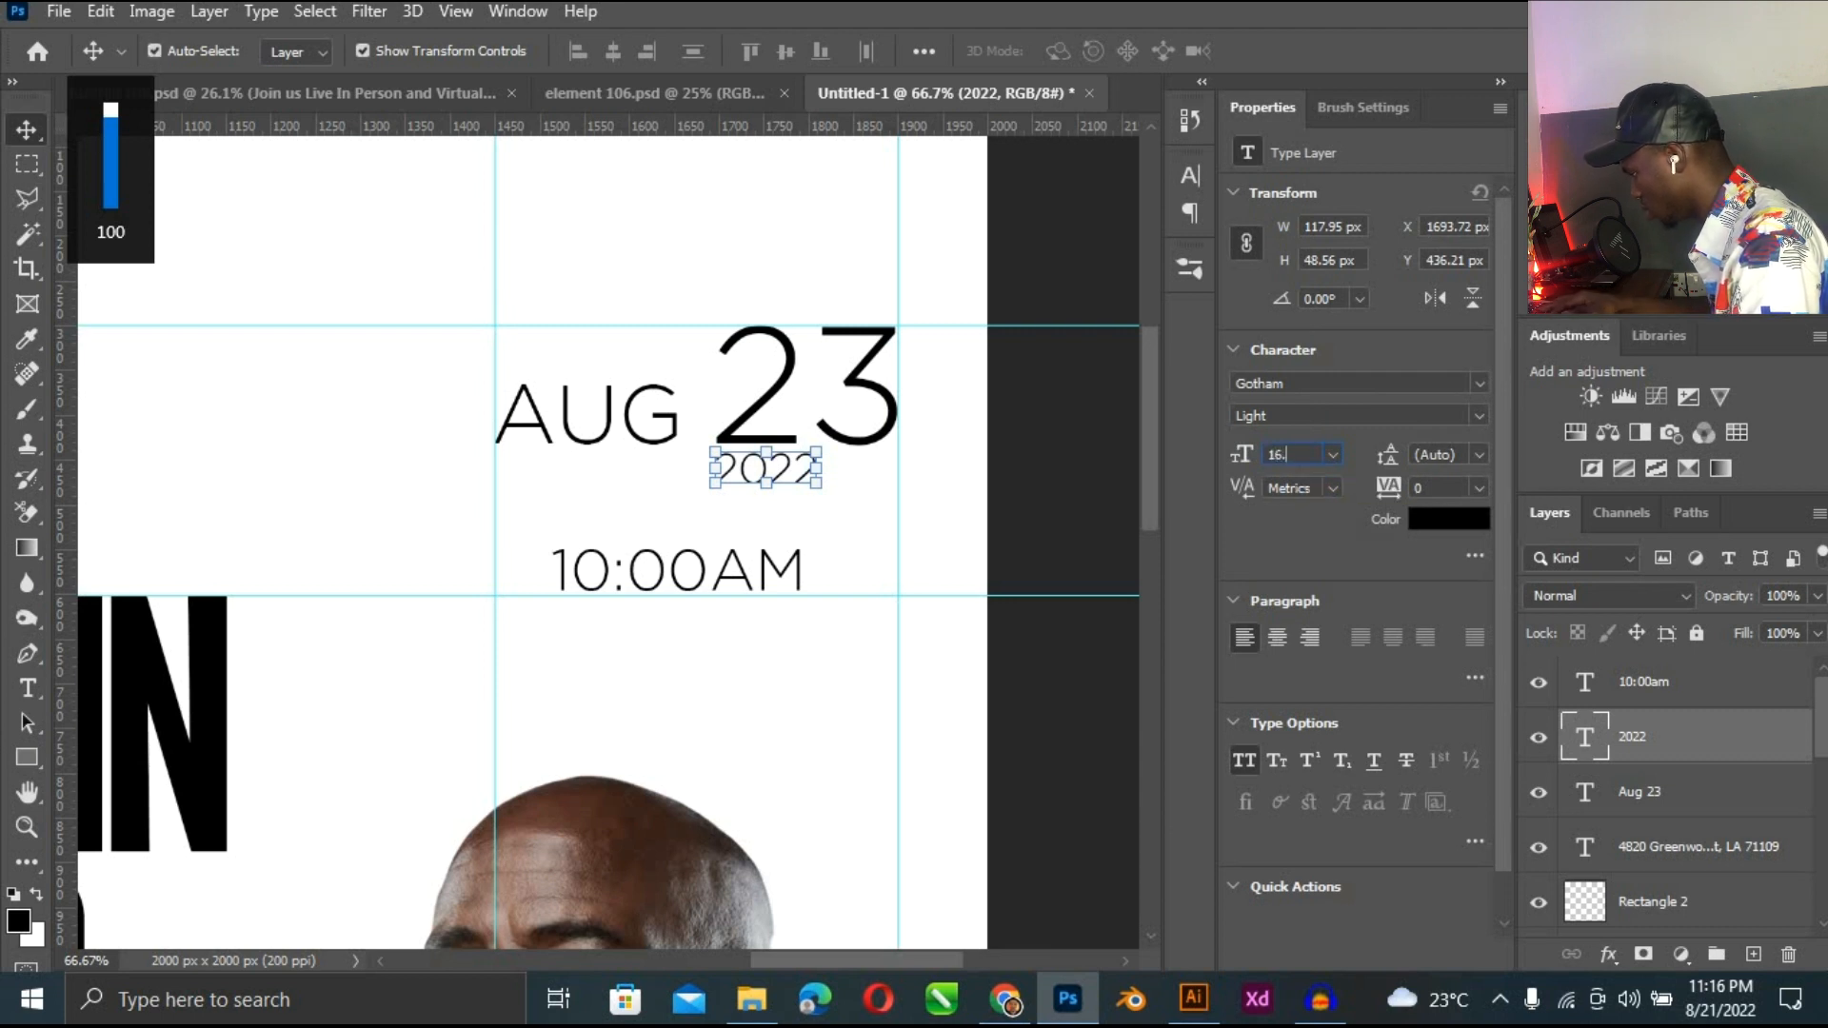
pyautogui.press('Return')
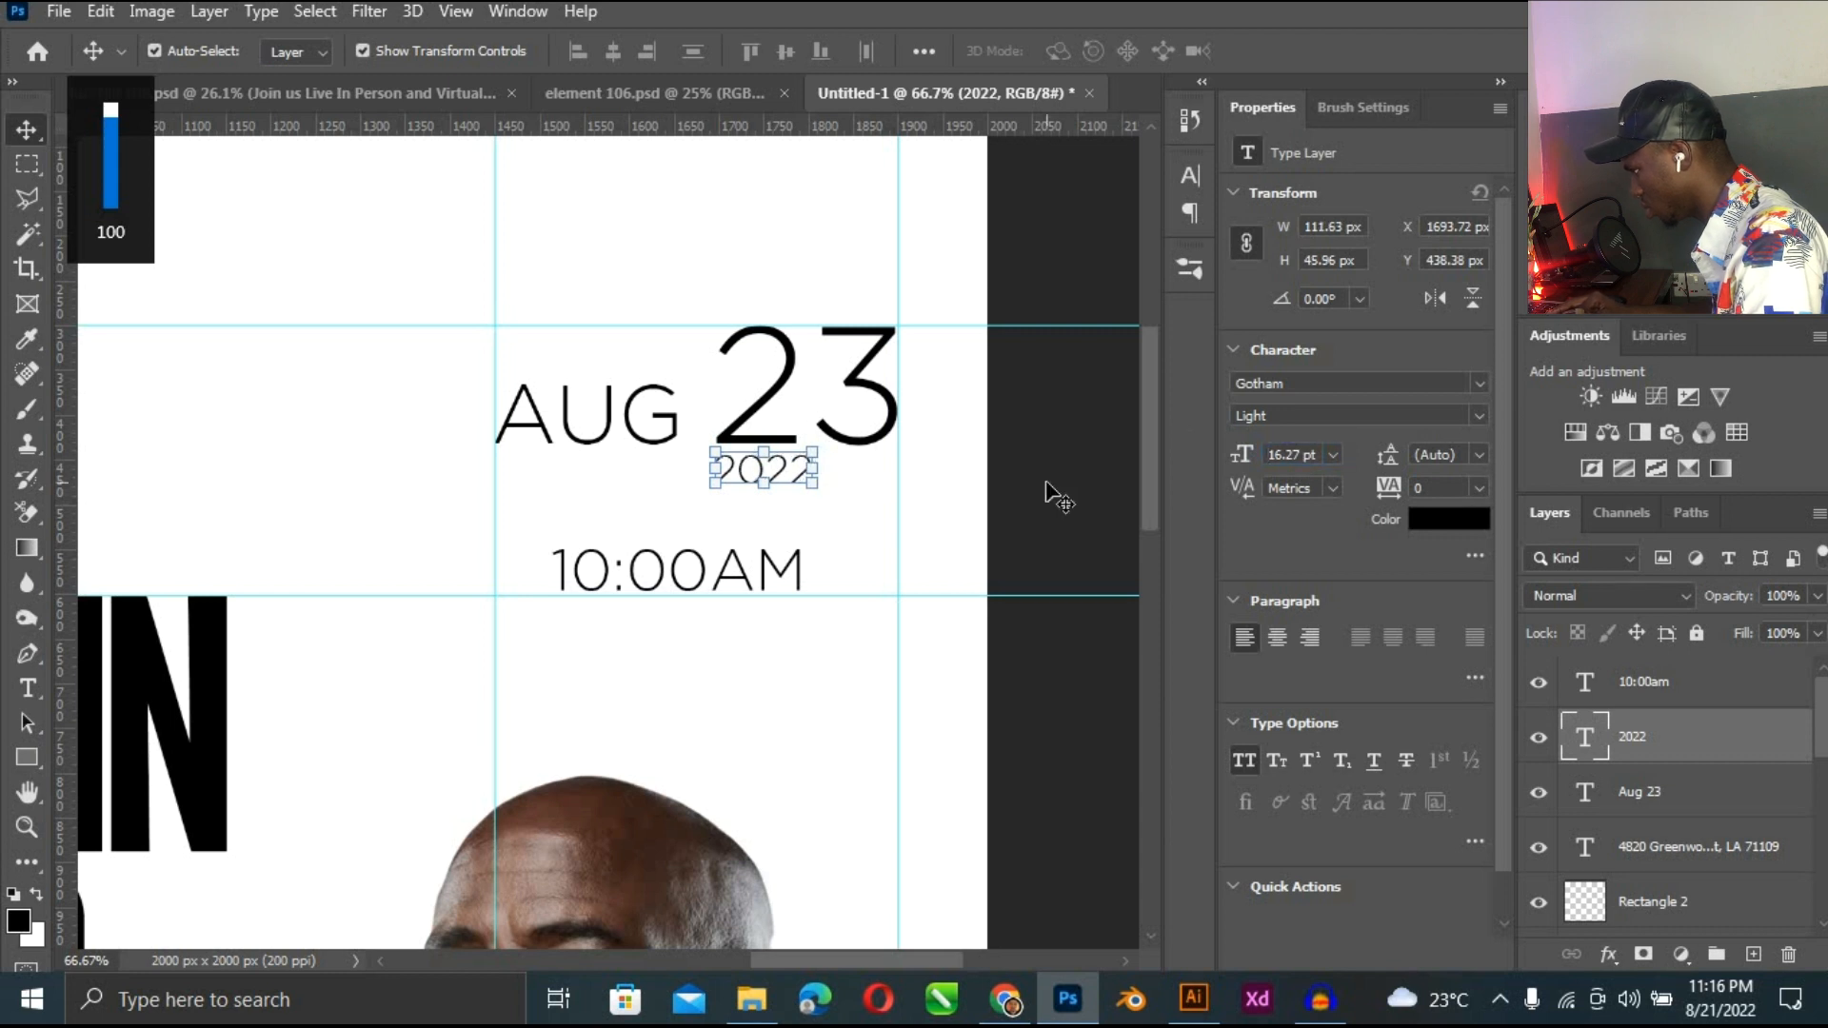
# Widen the tracking of the "2022" text to 640 so it spans the width of the 23 above.
pyautogui.click(1047, 486)
pyautogui.hotkey('ctrl', '+')
pyautogui.click(858, 446)
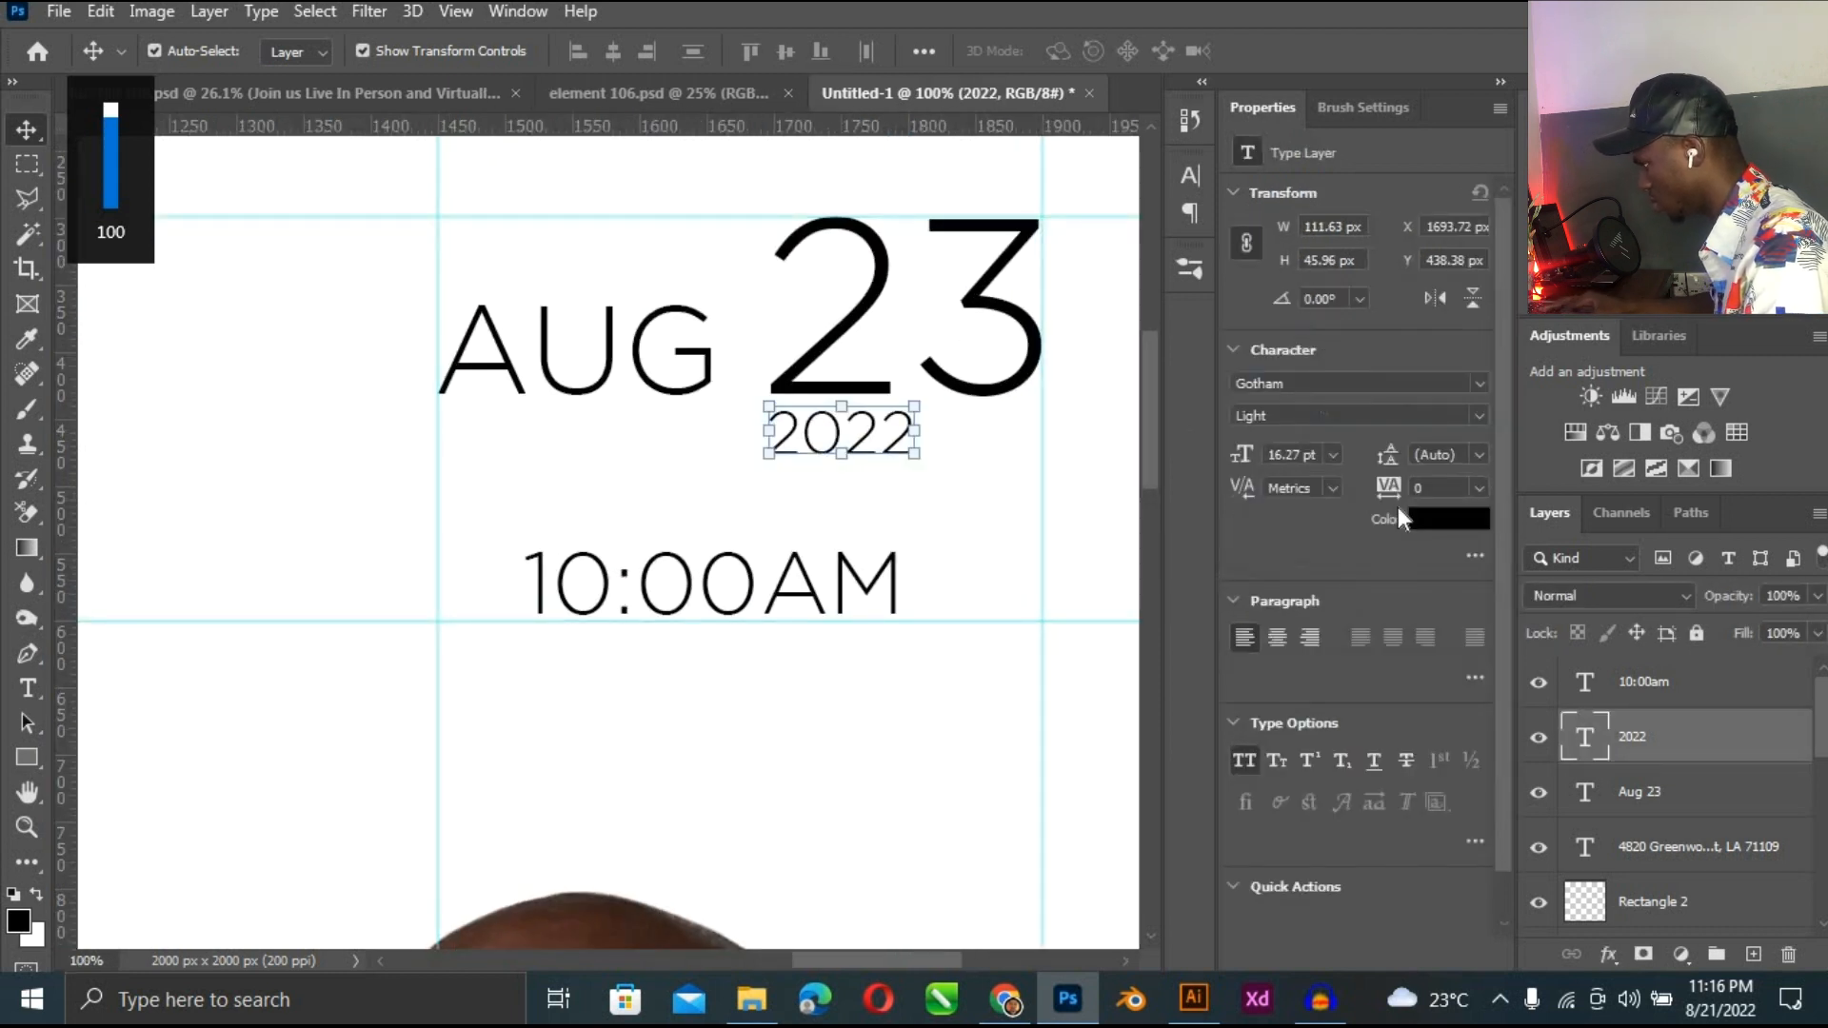
pyautogui.moveTo(1397, 492); pyautogui.dragTo(1434, 494)
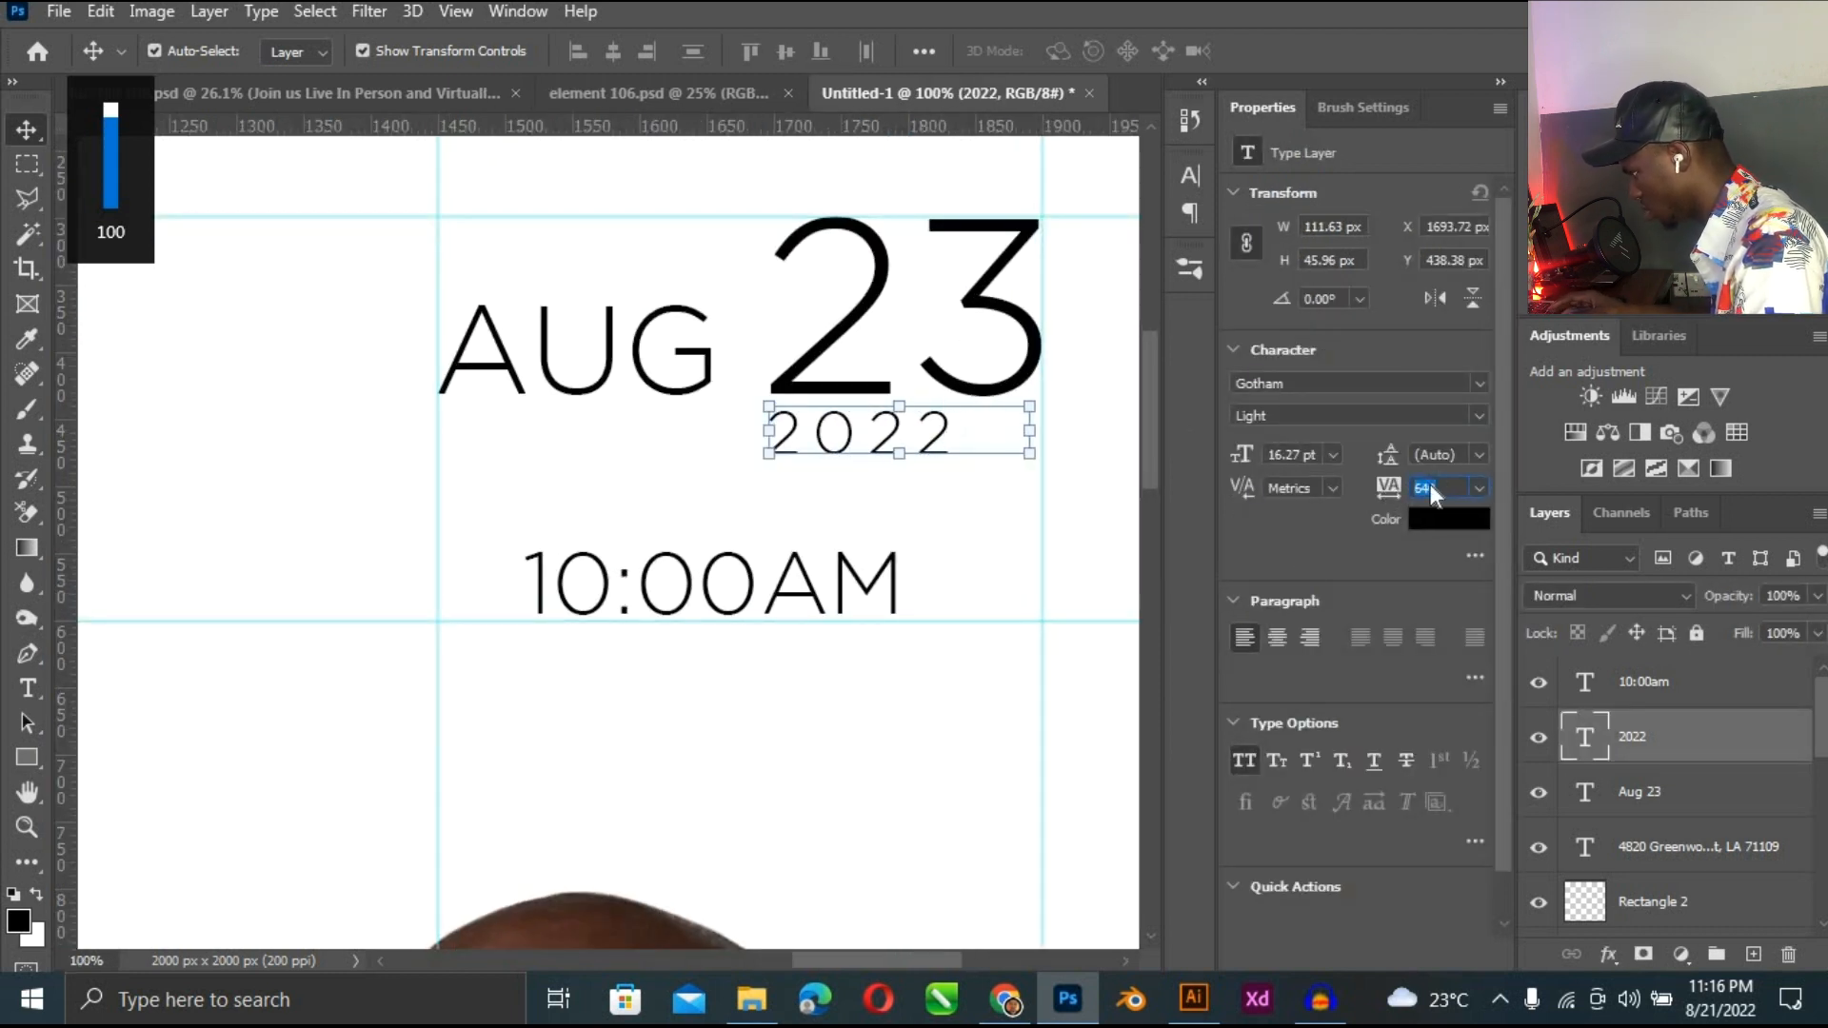
pyautogui.click(1114, 490)
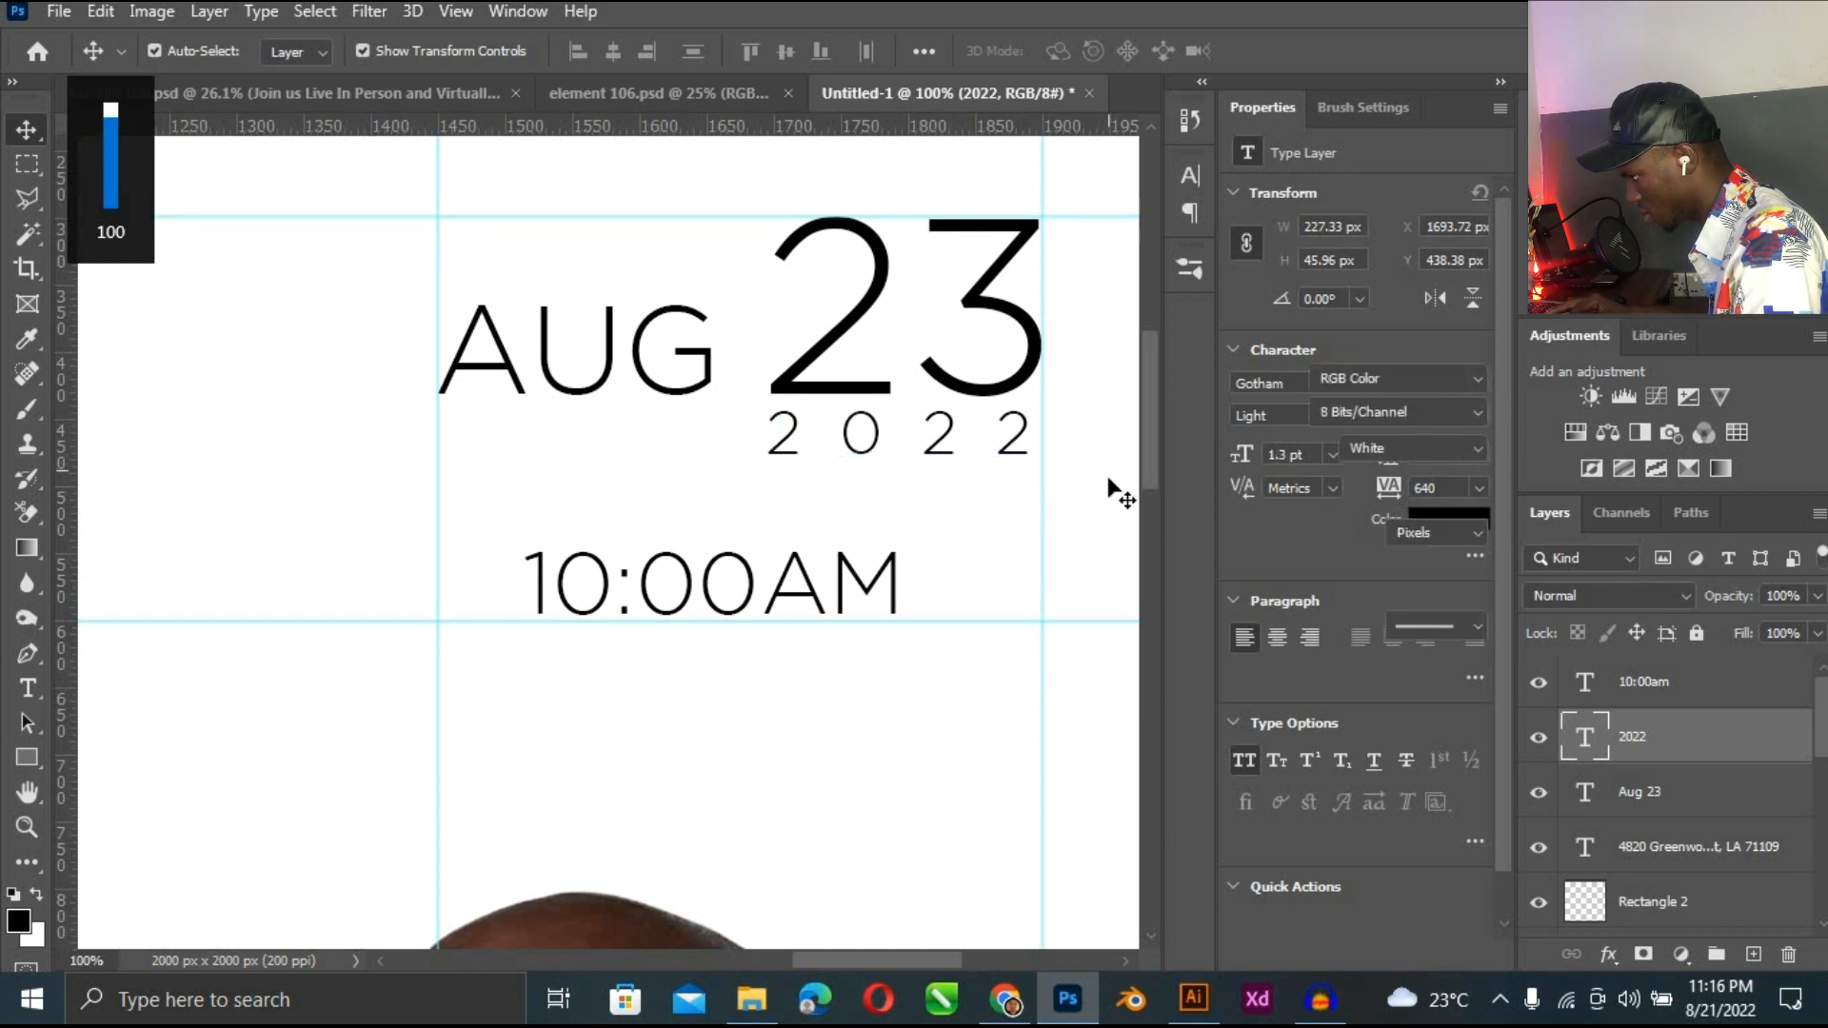
pyautogui.hotkey('ctrl', '+')
pyautogui.moveTo(930, 960); pyautogui.dragTo(957, 960)
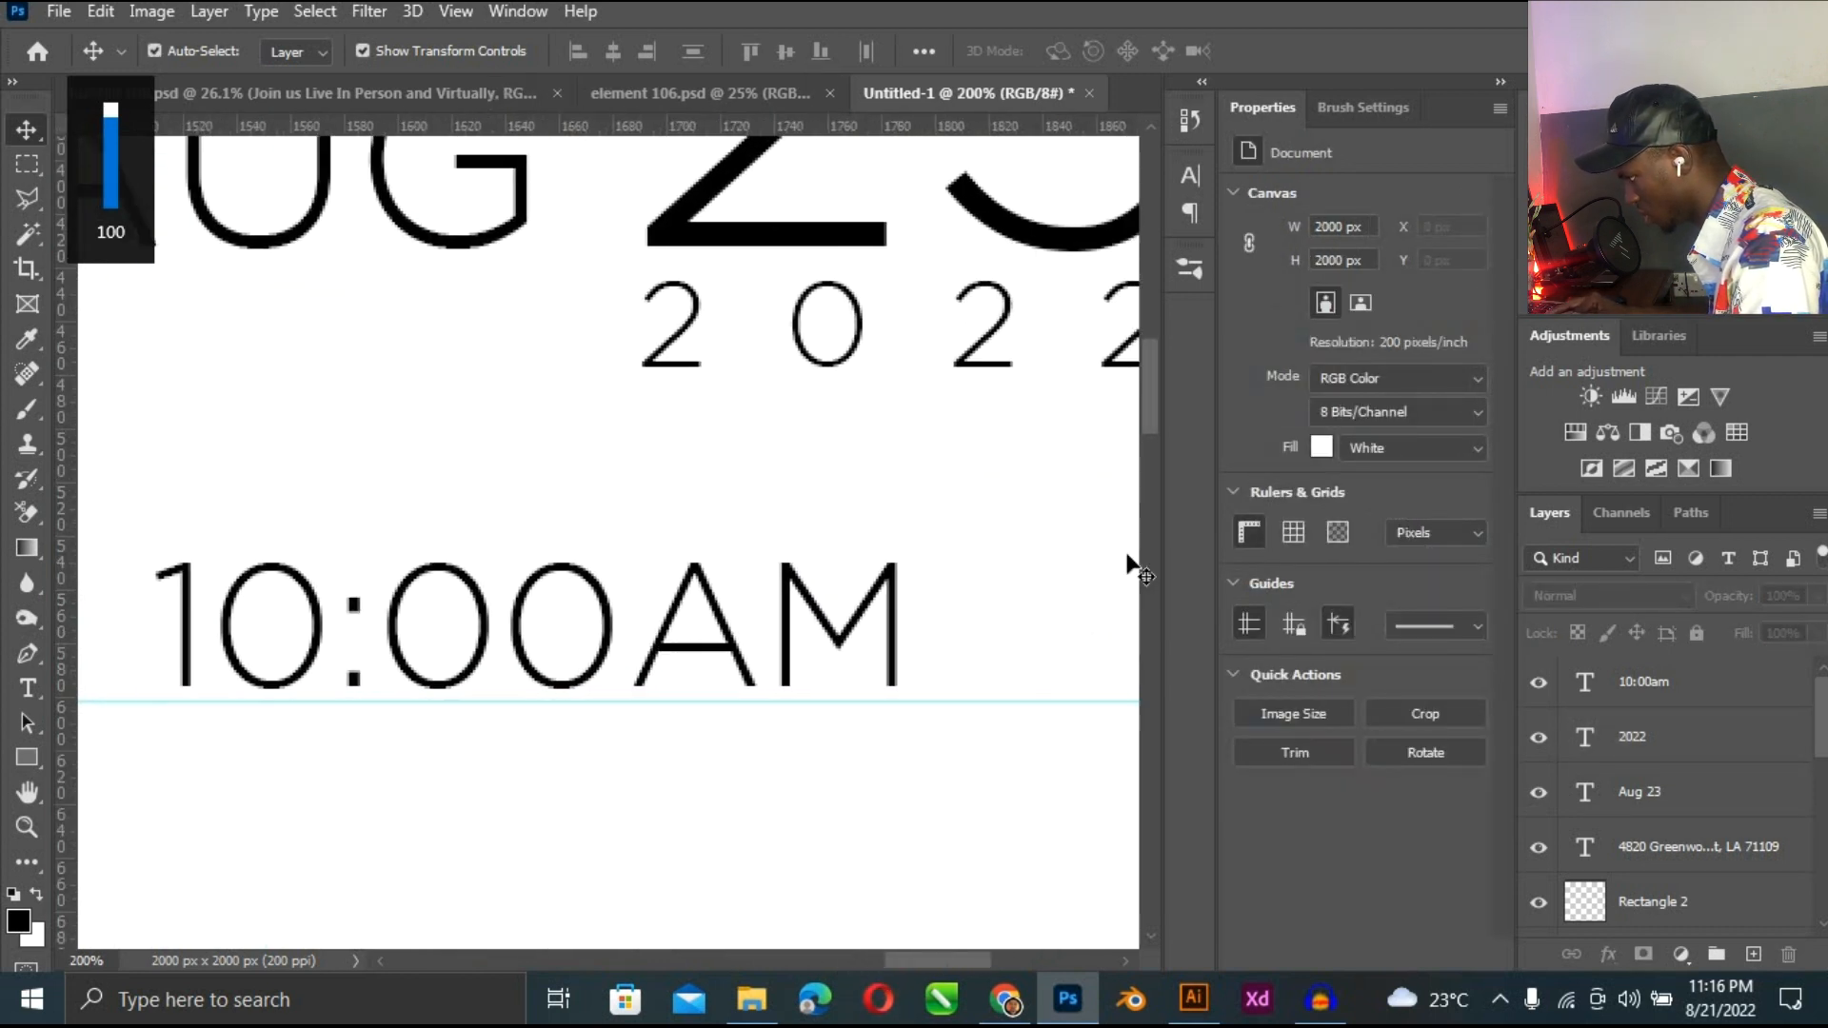
pyautogui.hotkey('ctrl', '-')
pyautogui.hotkey('ctrl', '-')
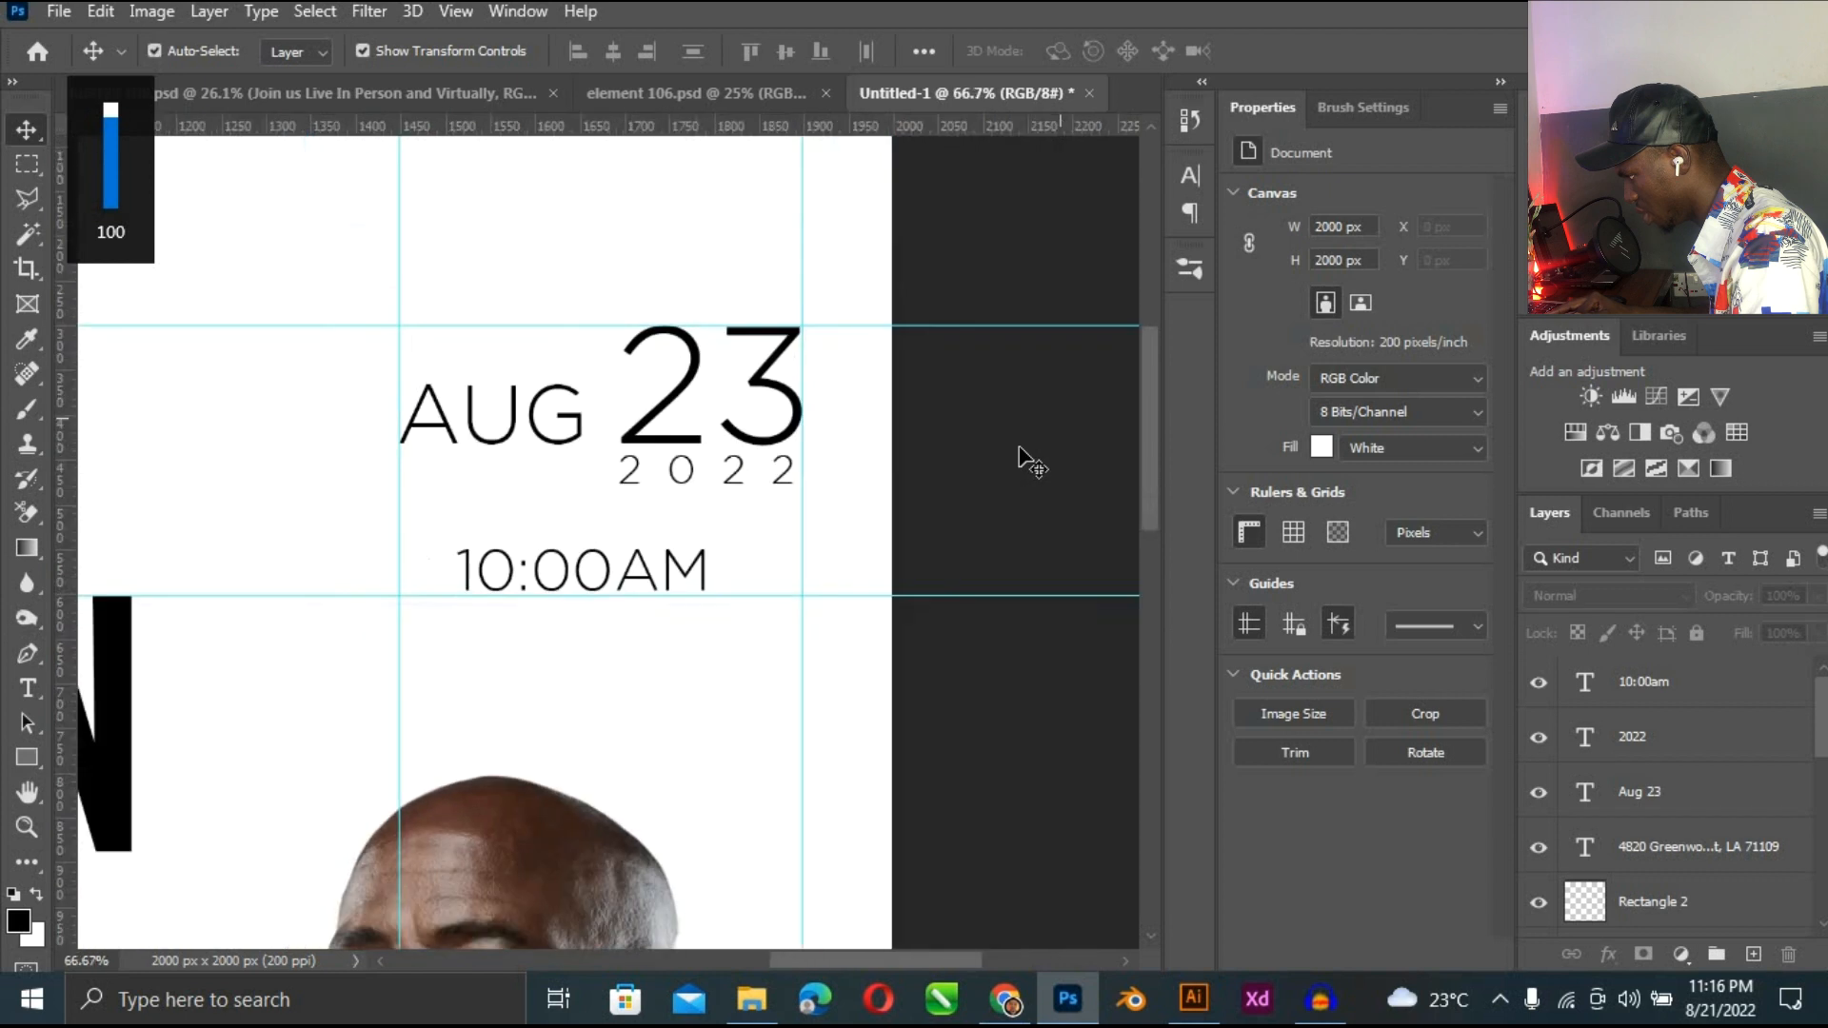
pyautogui.click(761, 472)
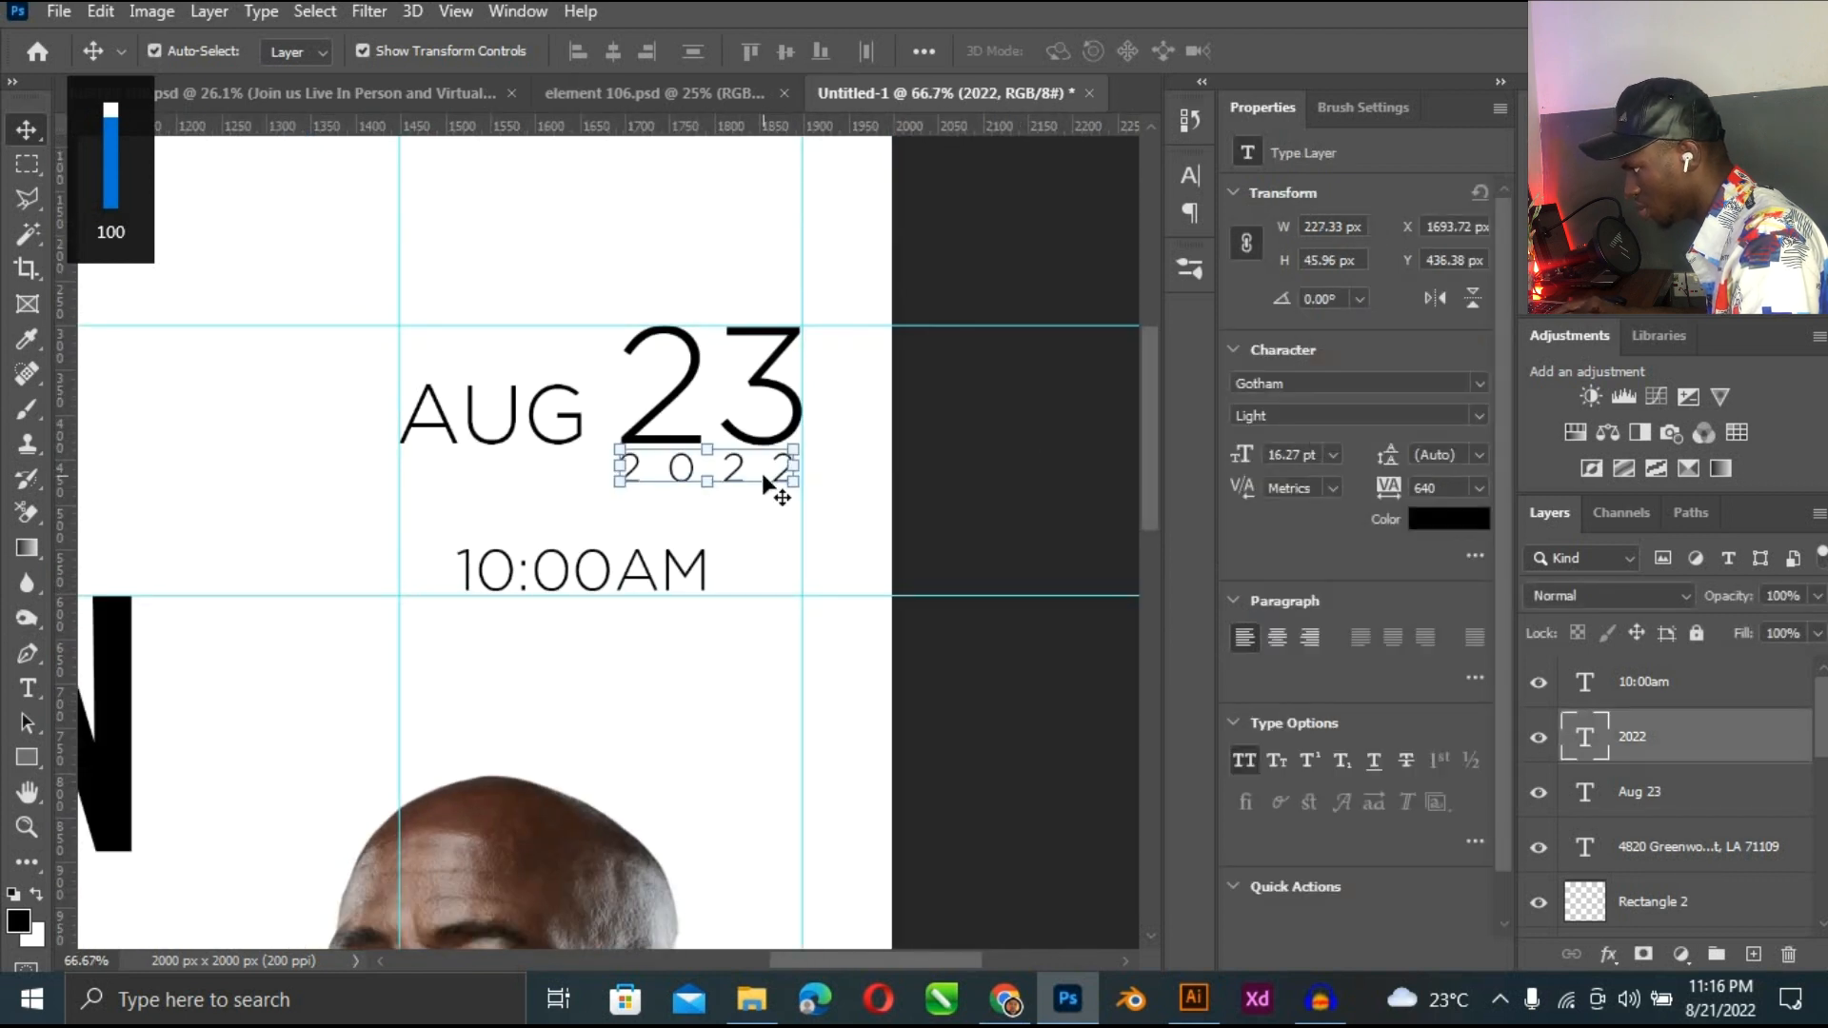
# Draw a thin black rectangle of about 203 by 7 px directly under "AUG", starting at the block's left vertical guide.
pyautogui.hotkey('ctrl', '+')
pyautogui.press('u')
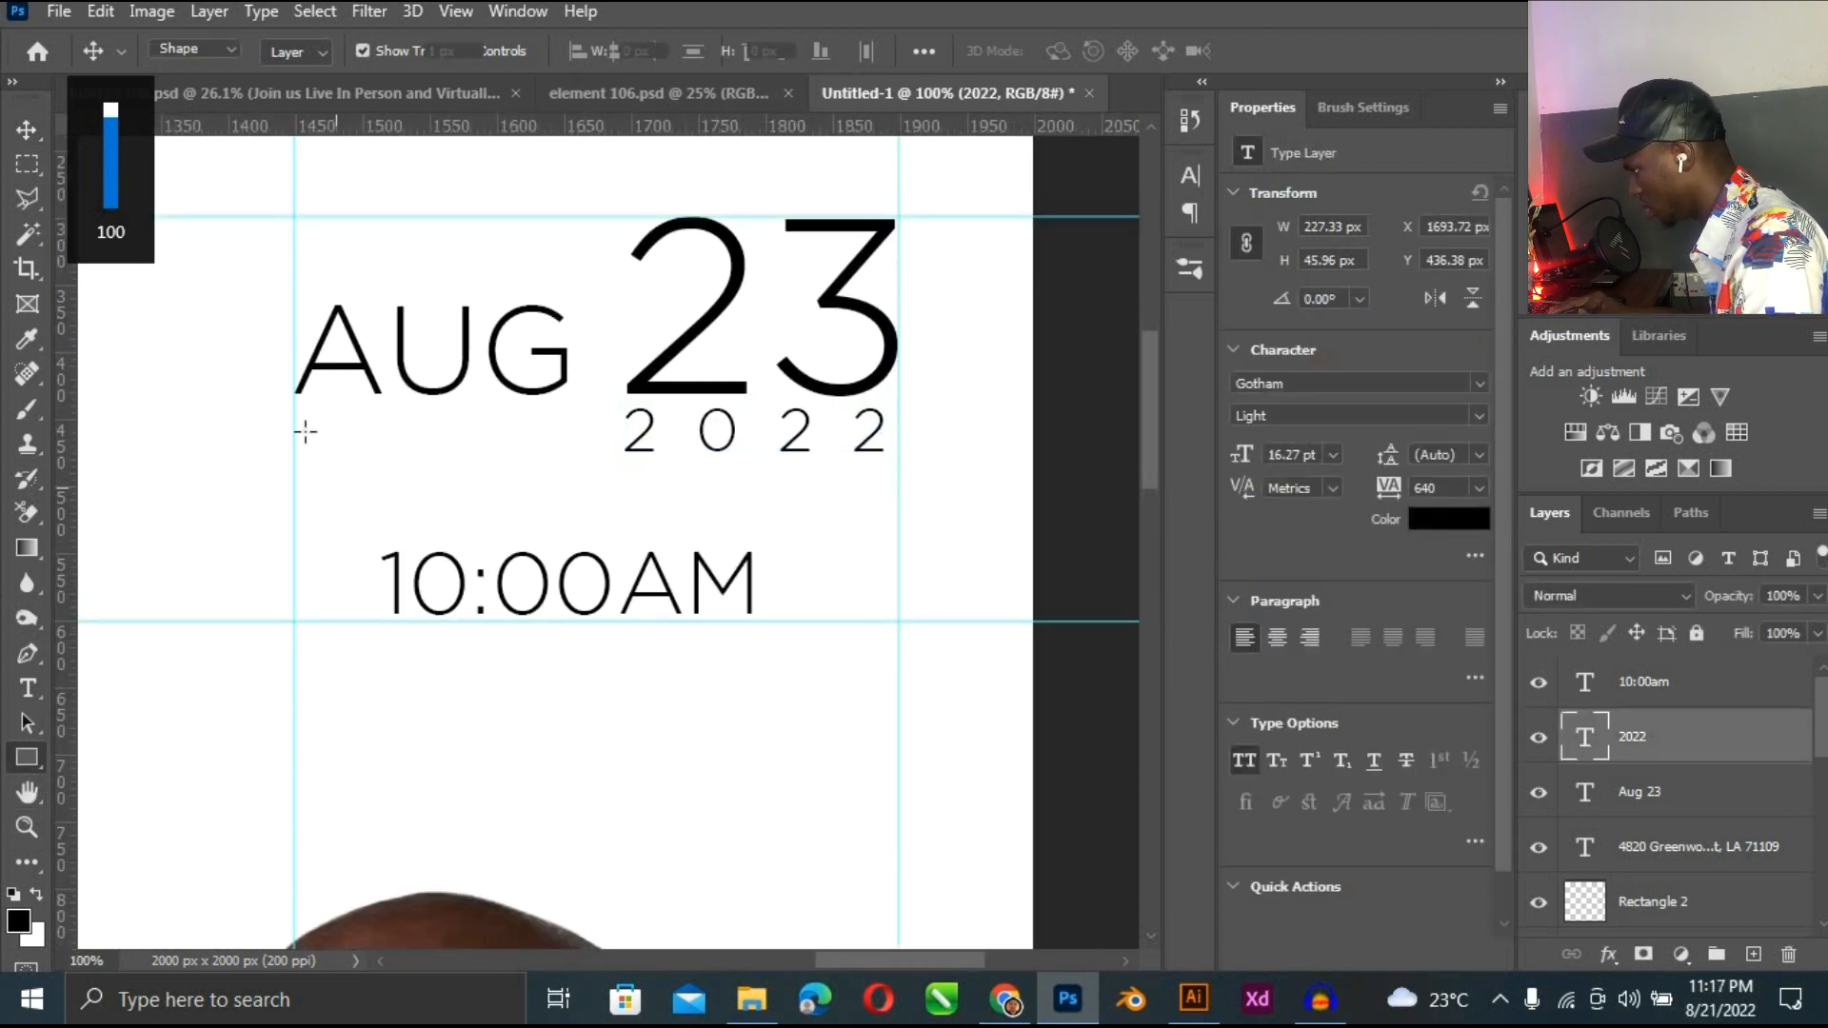
pyautogui.moveTo(293, 422); pyautogui.dragTo(567, 430)
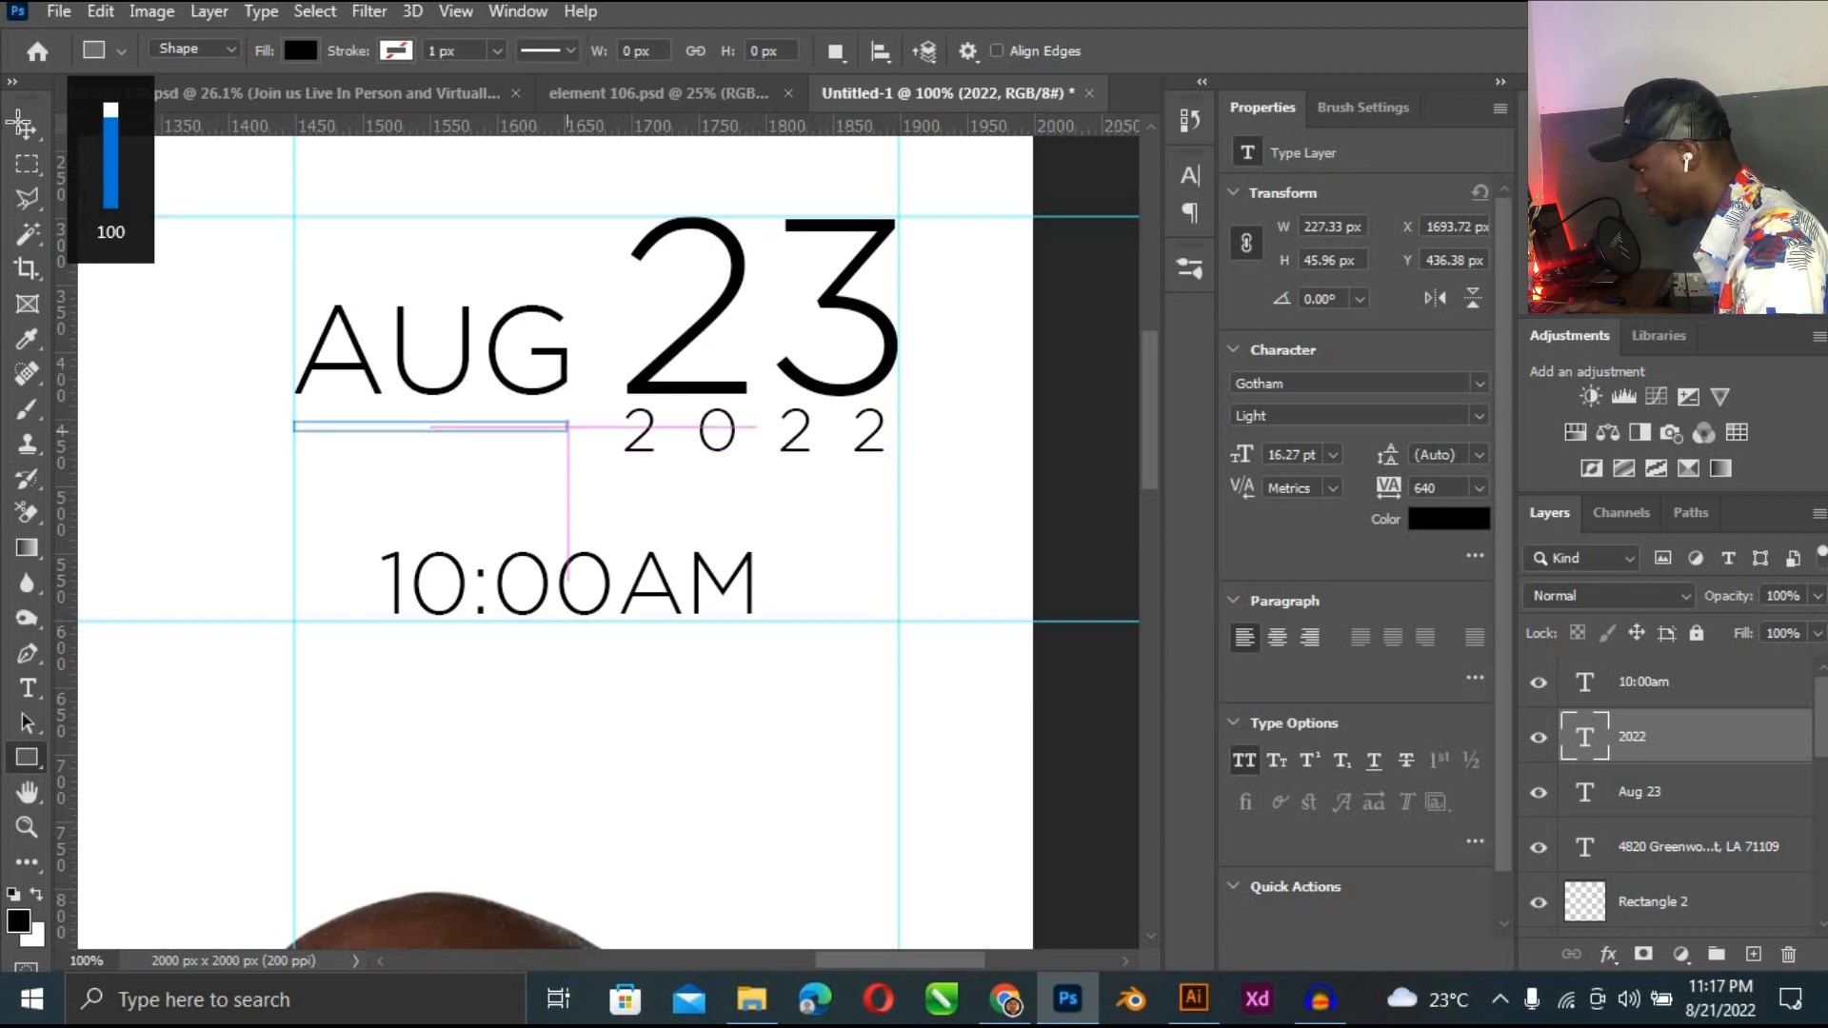
pyautogui.click(25, 126)
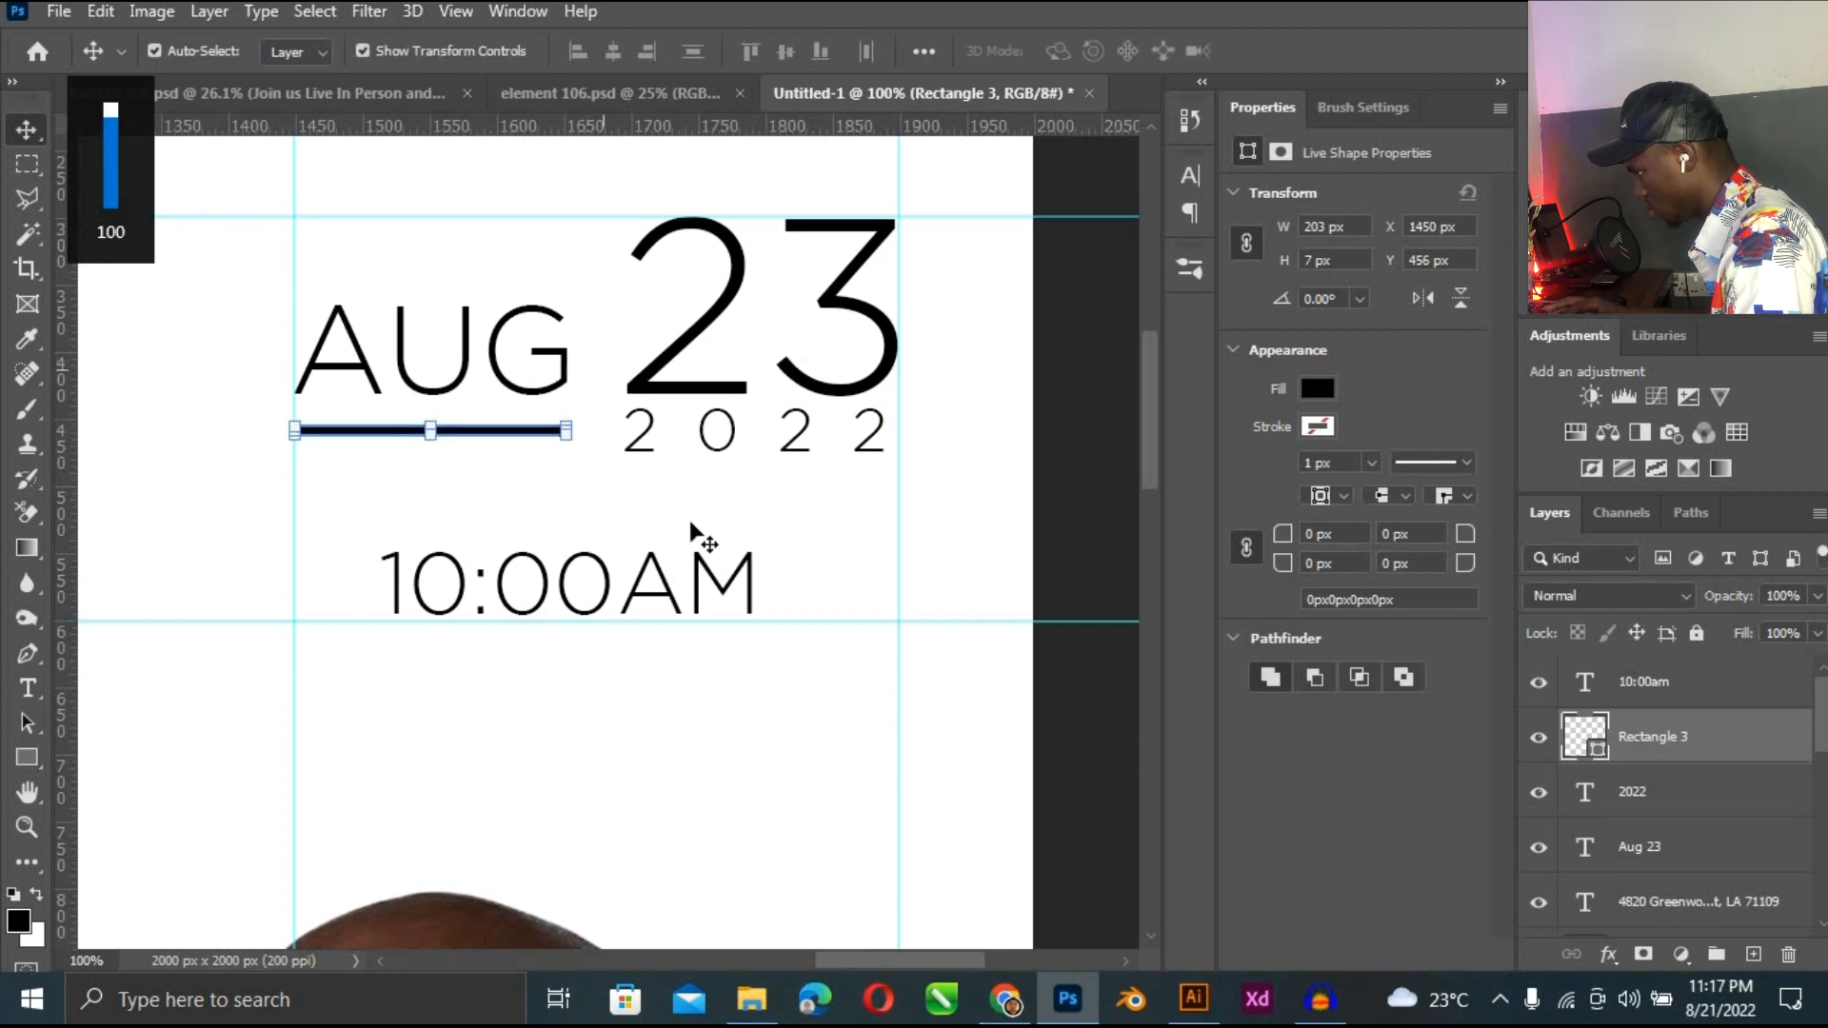
# Align the "10:00AM" text to the block's left guide below the bar and match its font size to AUG, 33.46 pt.
pyautogui.moveTo(716, 591); pyautogui.dragTo(628, 539)
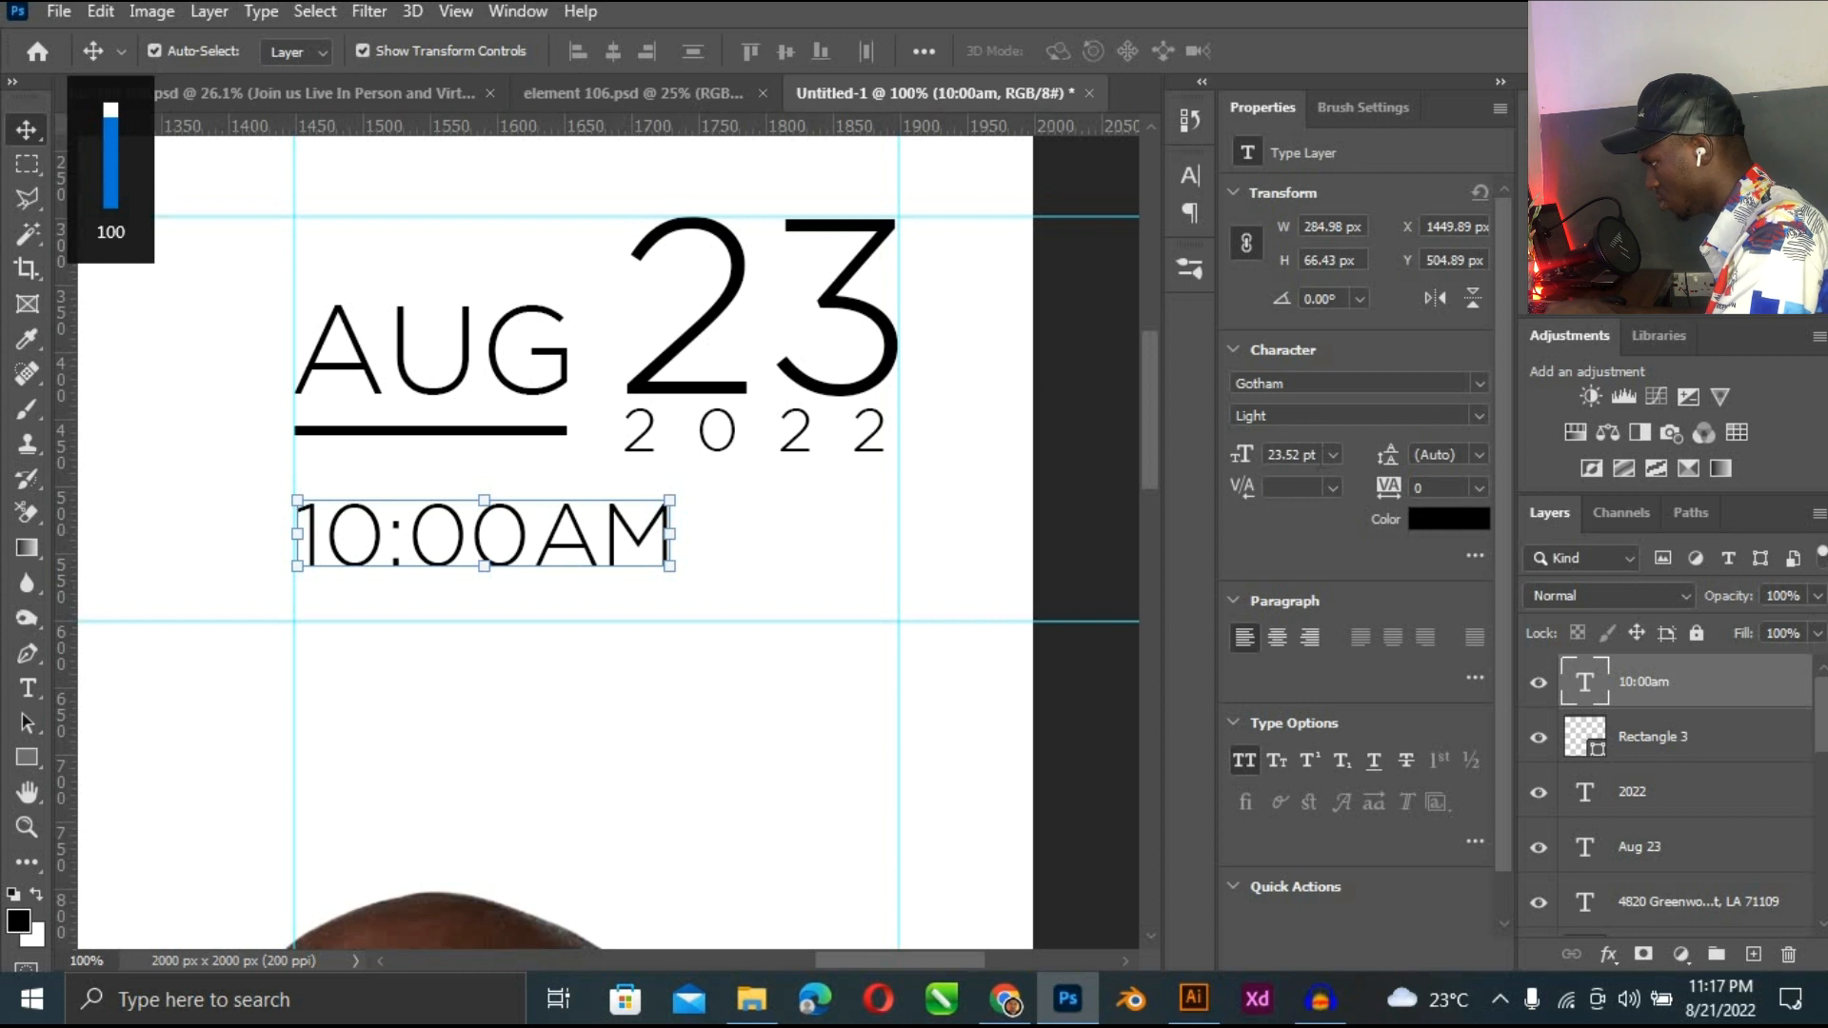
pyautogui.click(795, 435)
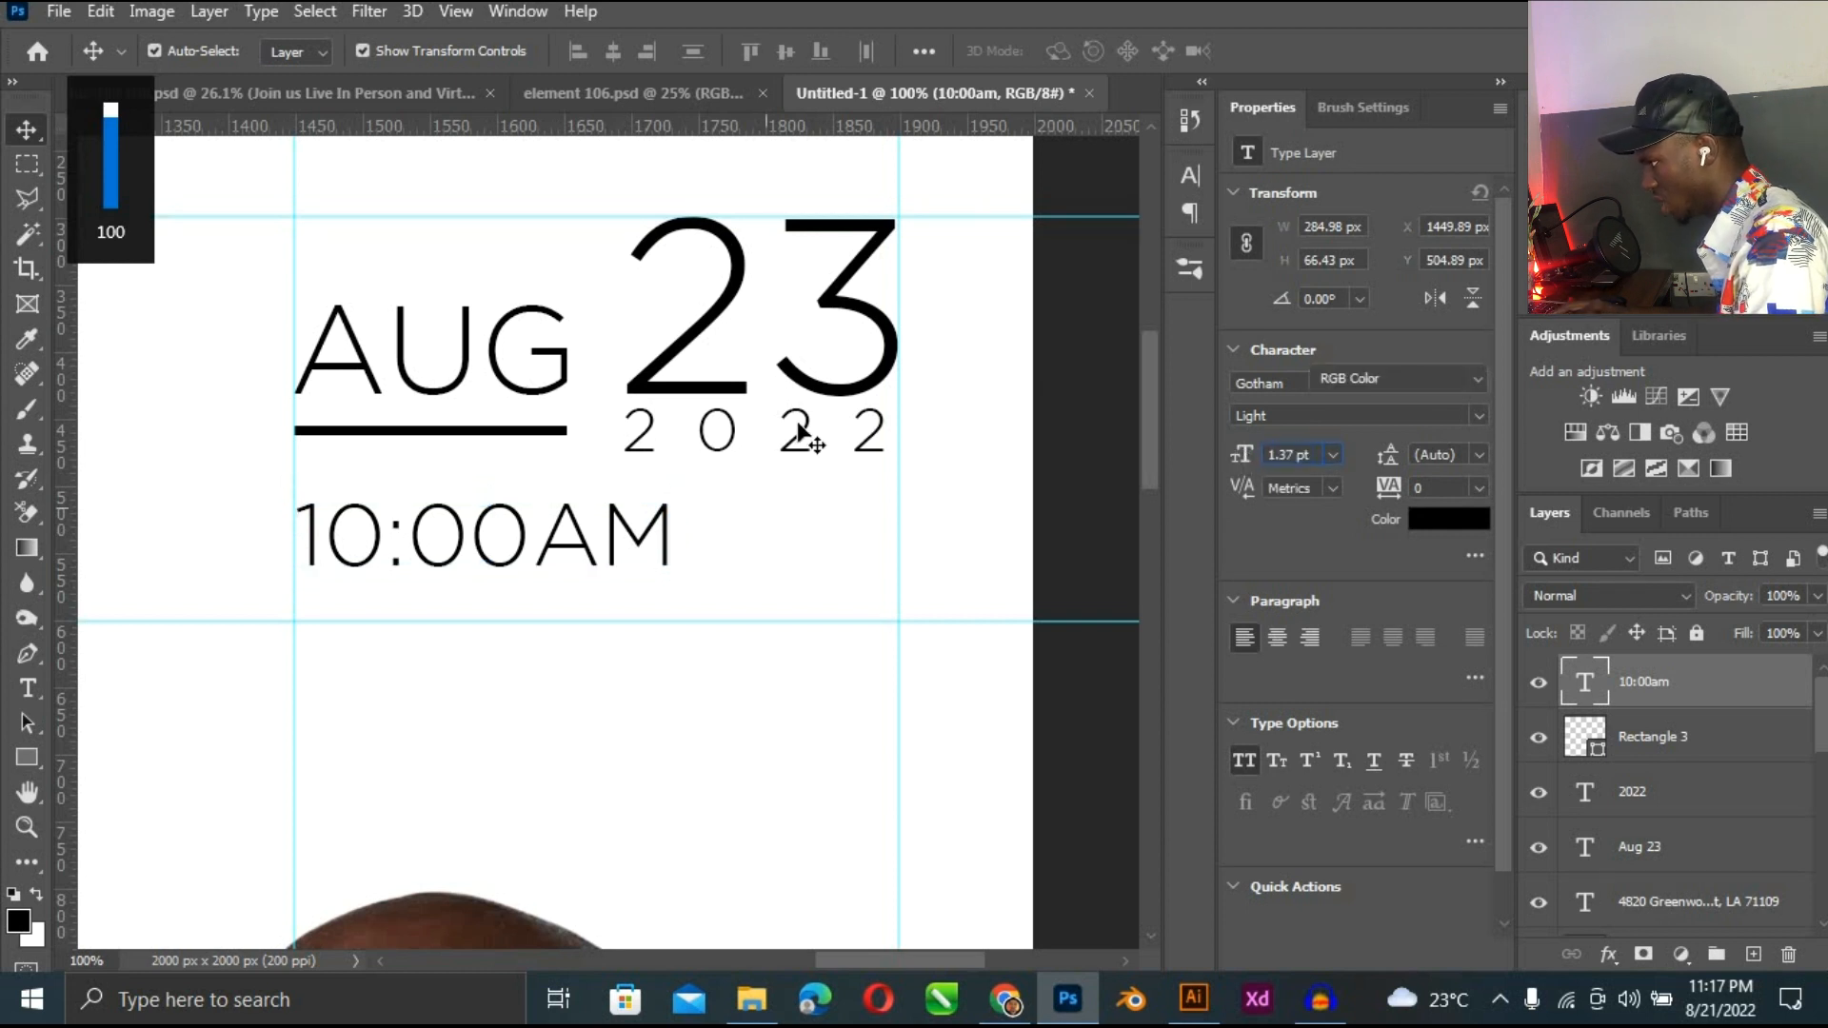
pyautogui.click(538, 363)
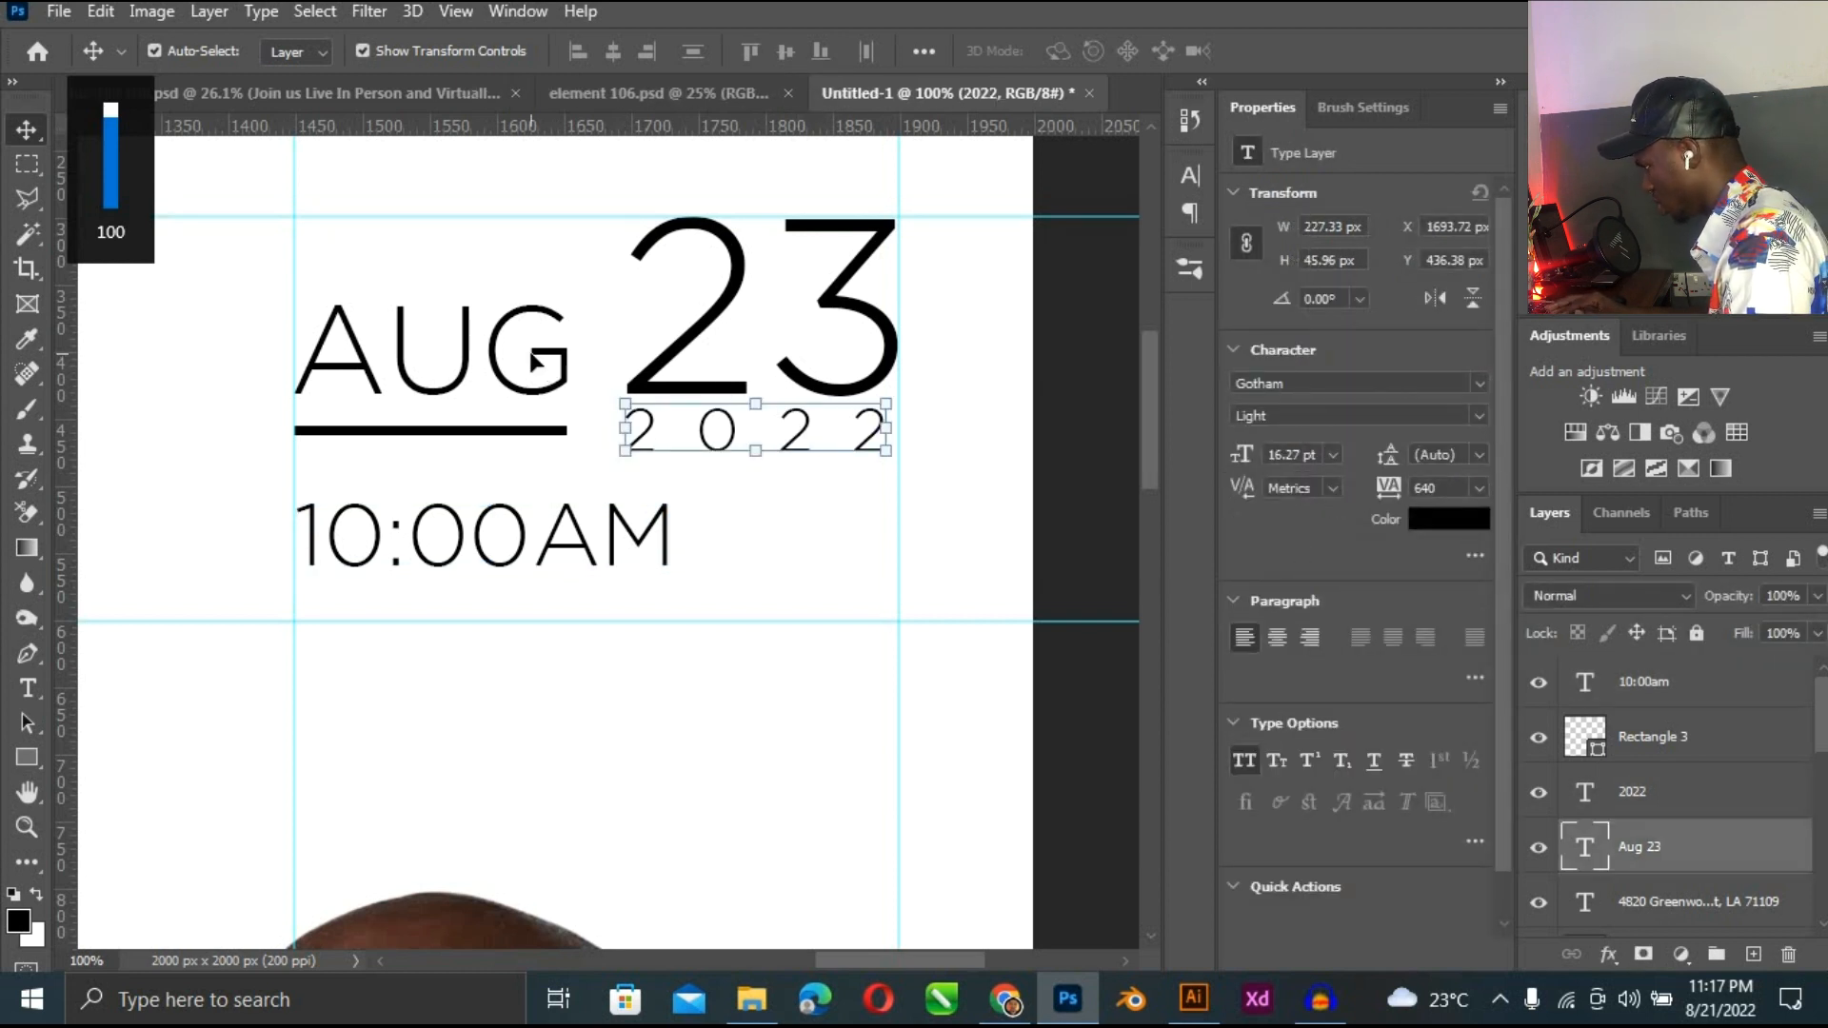
pyautogui.doubleClick(539, 353)
pyautogui.click(538, 352)
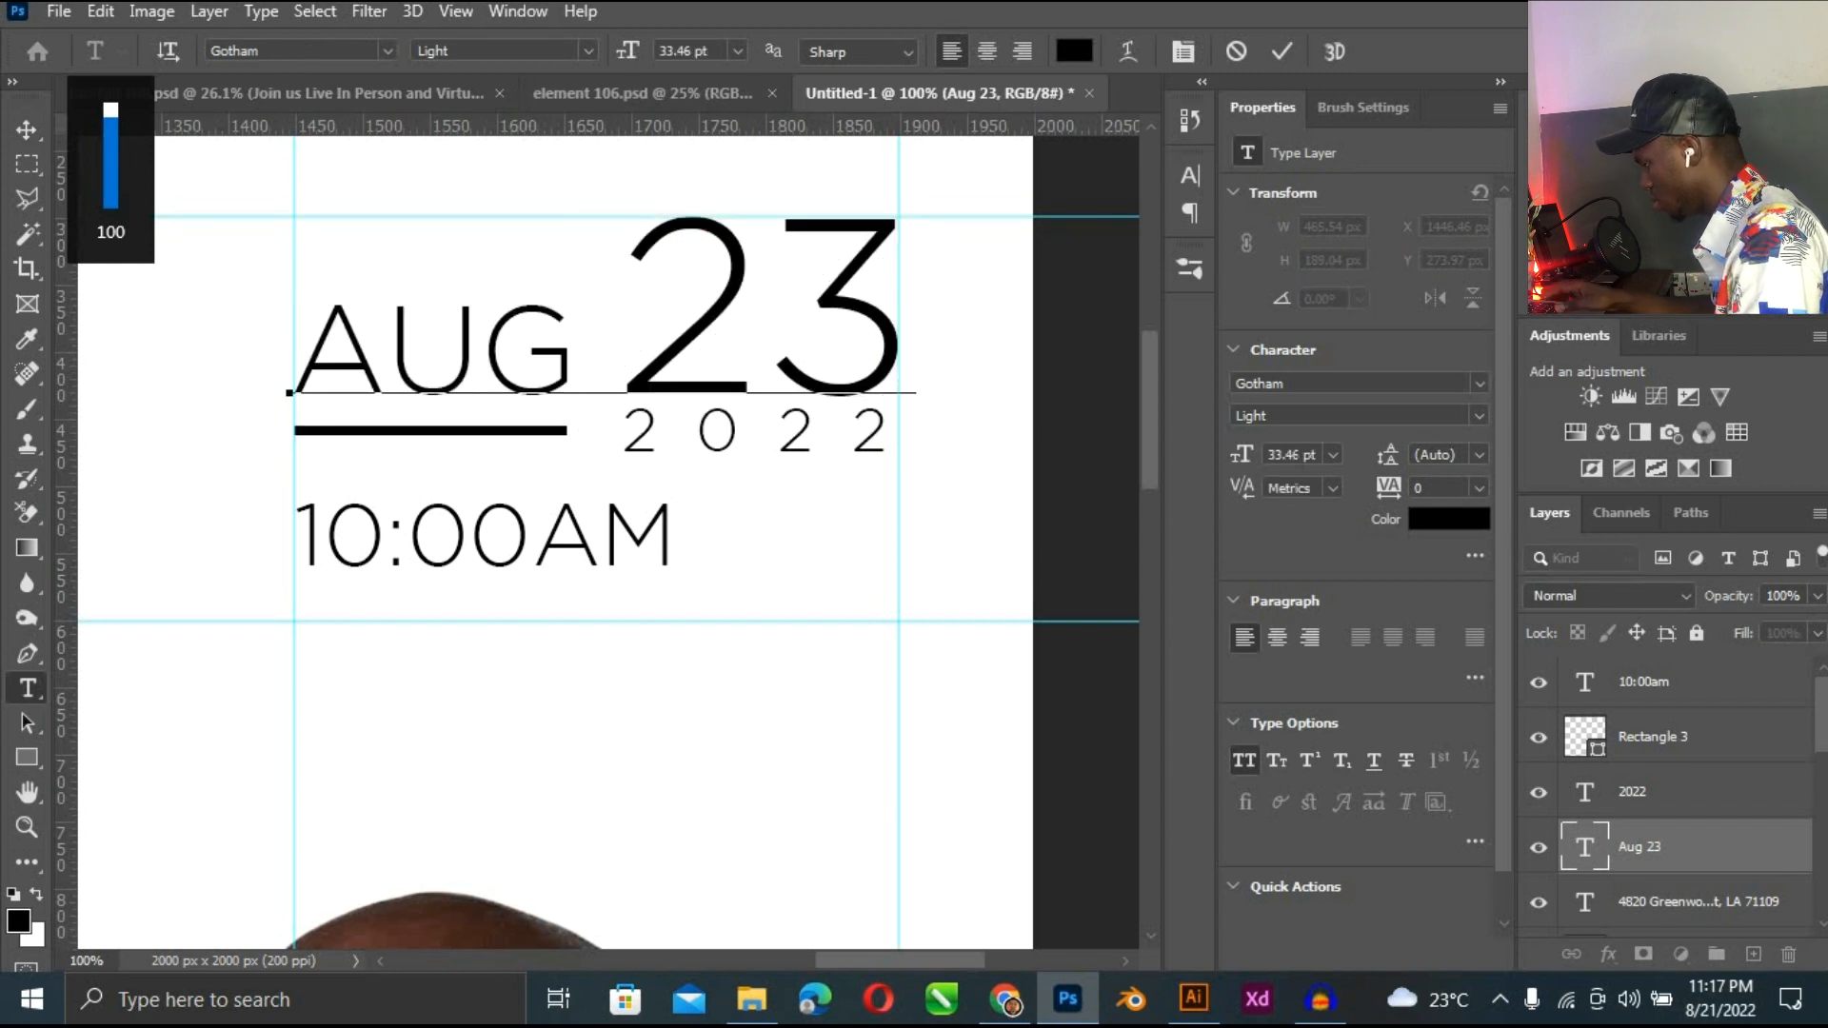
pyautogui.doubleClick(1293, 456)
pyautogui.hotkey('ctrl', 'c')
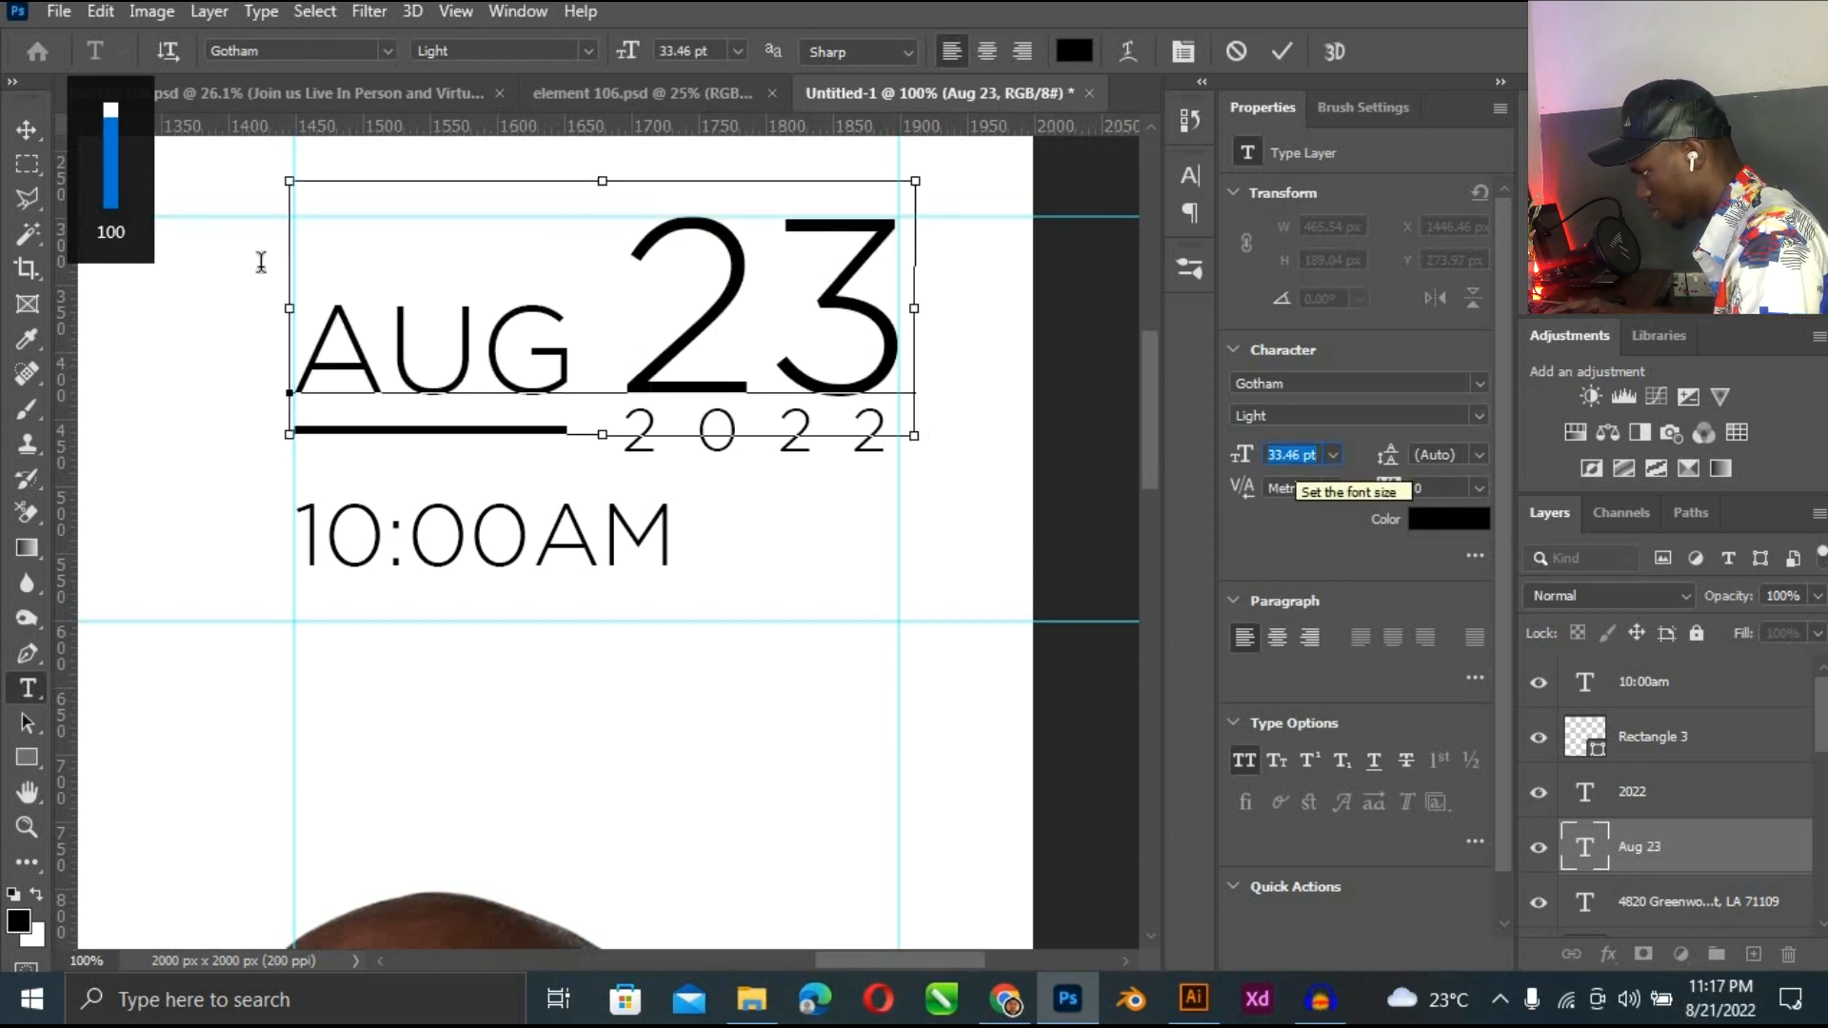
pyautogui.click(25, 127)
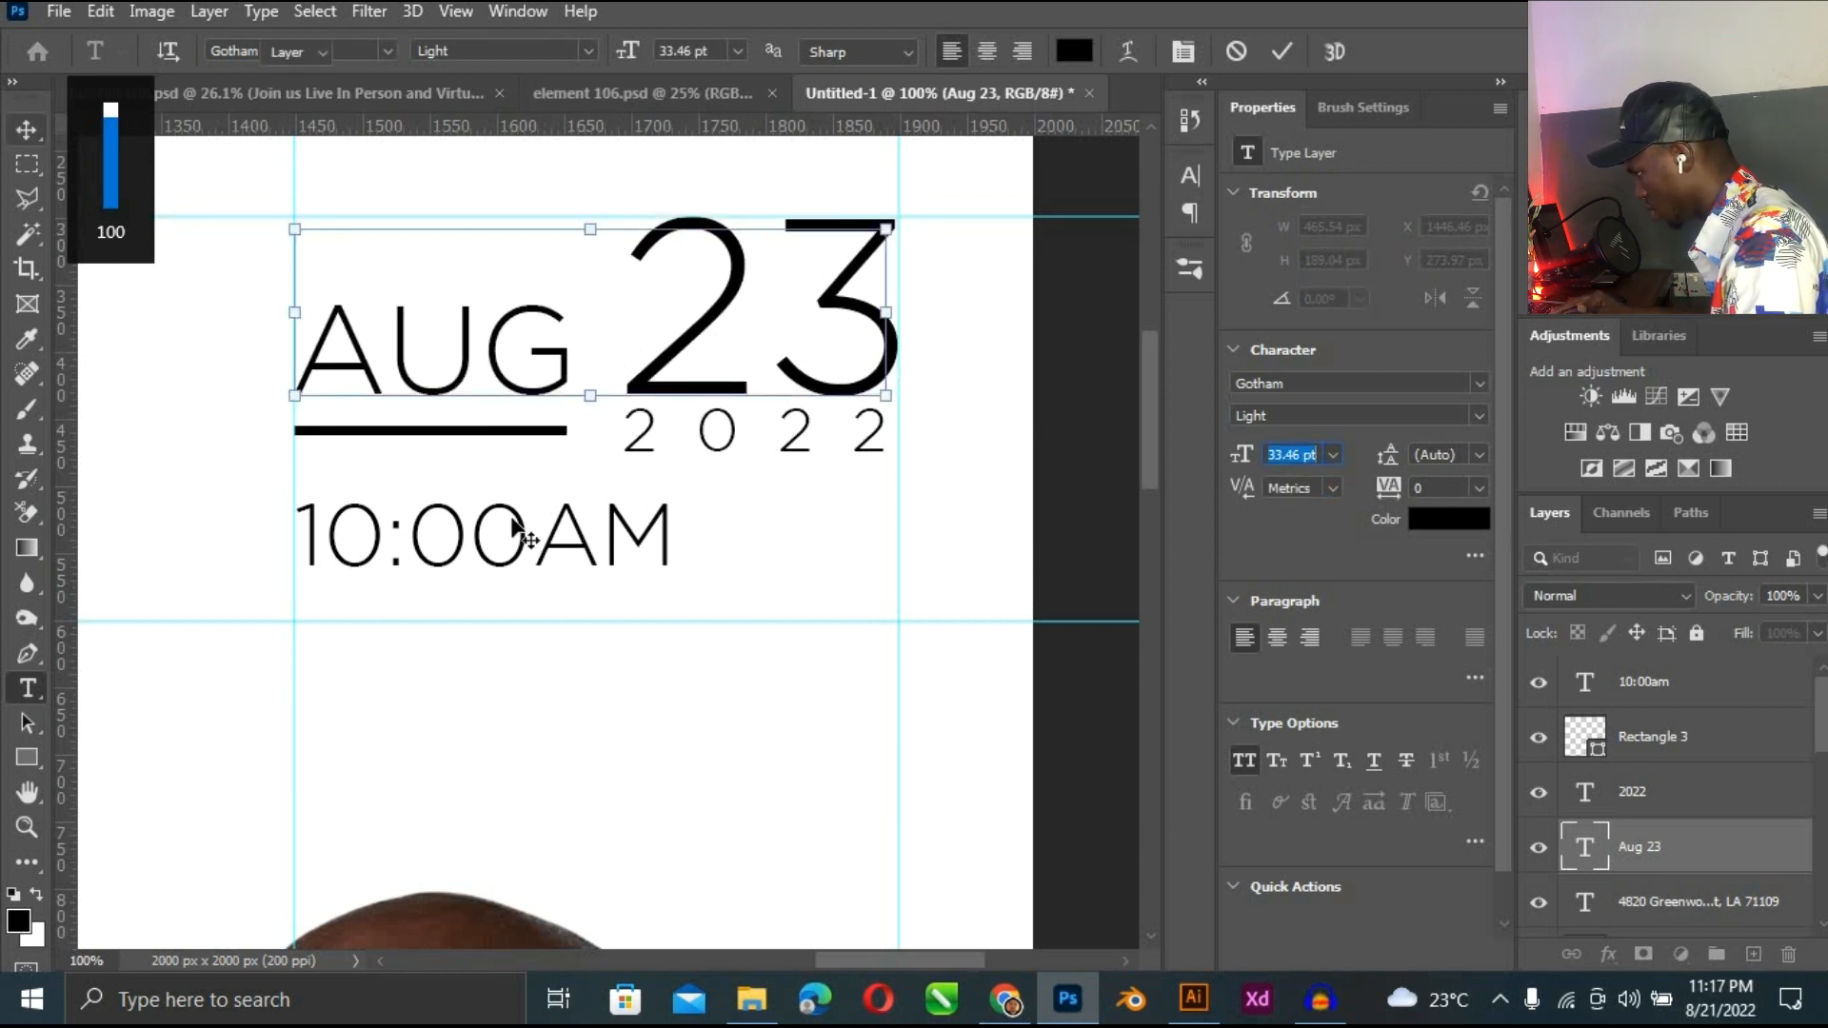
pyautogui.click(591, 531)
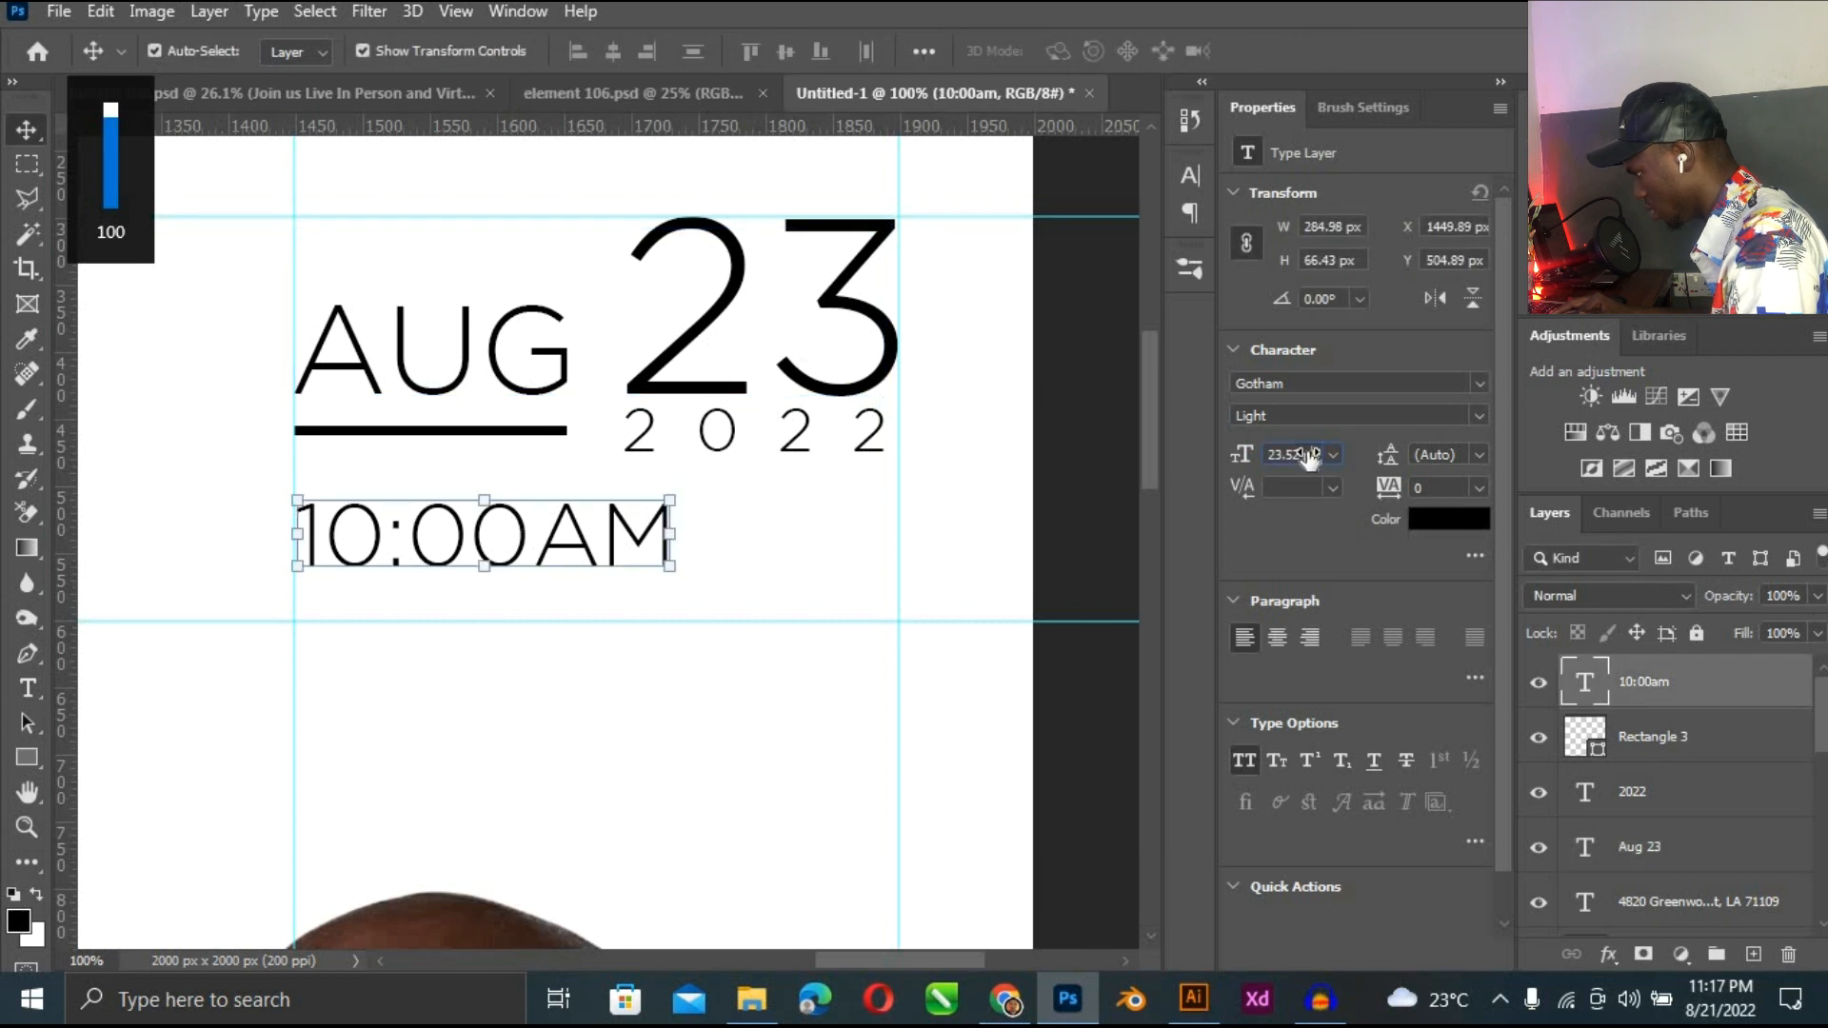
pyautogui.hotkey('ctrl', 'v')
pyautogui.press('Return')
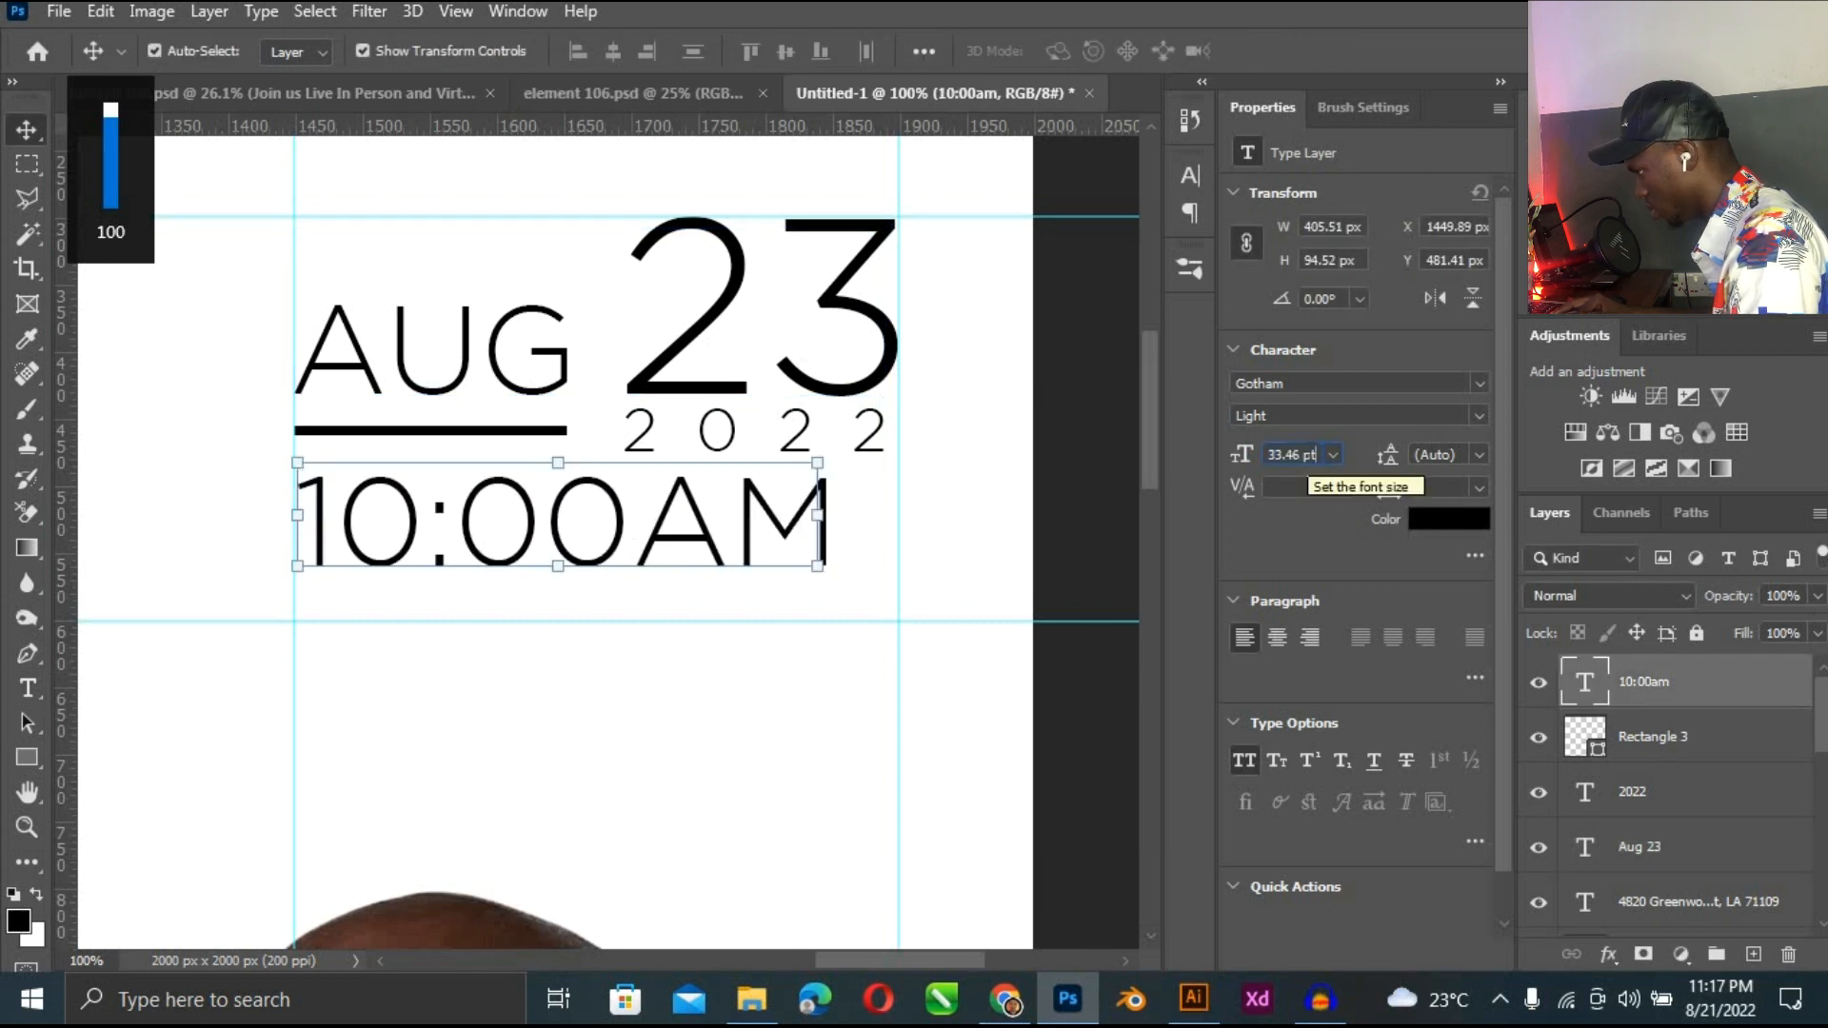
# Set the tracking of "10:00AM" to 100 and shift the text down slightly to about X 1449 px, Y 488 px.
pyautogui.moveTo(757, 552); pyautogui.dragTo(789, 568)
pyautogui.hotkey('ctrl', 'z')
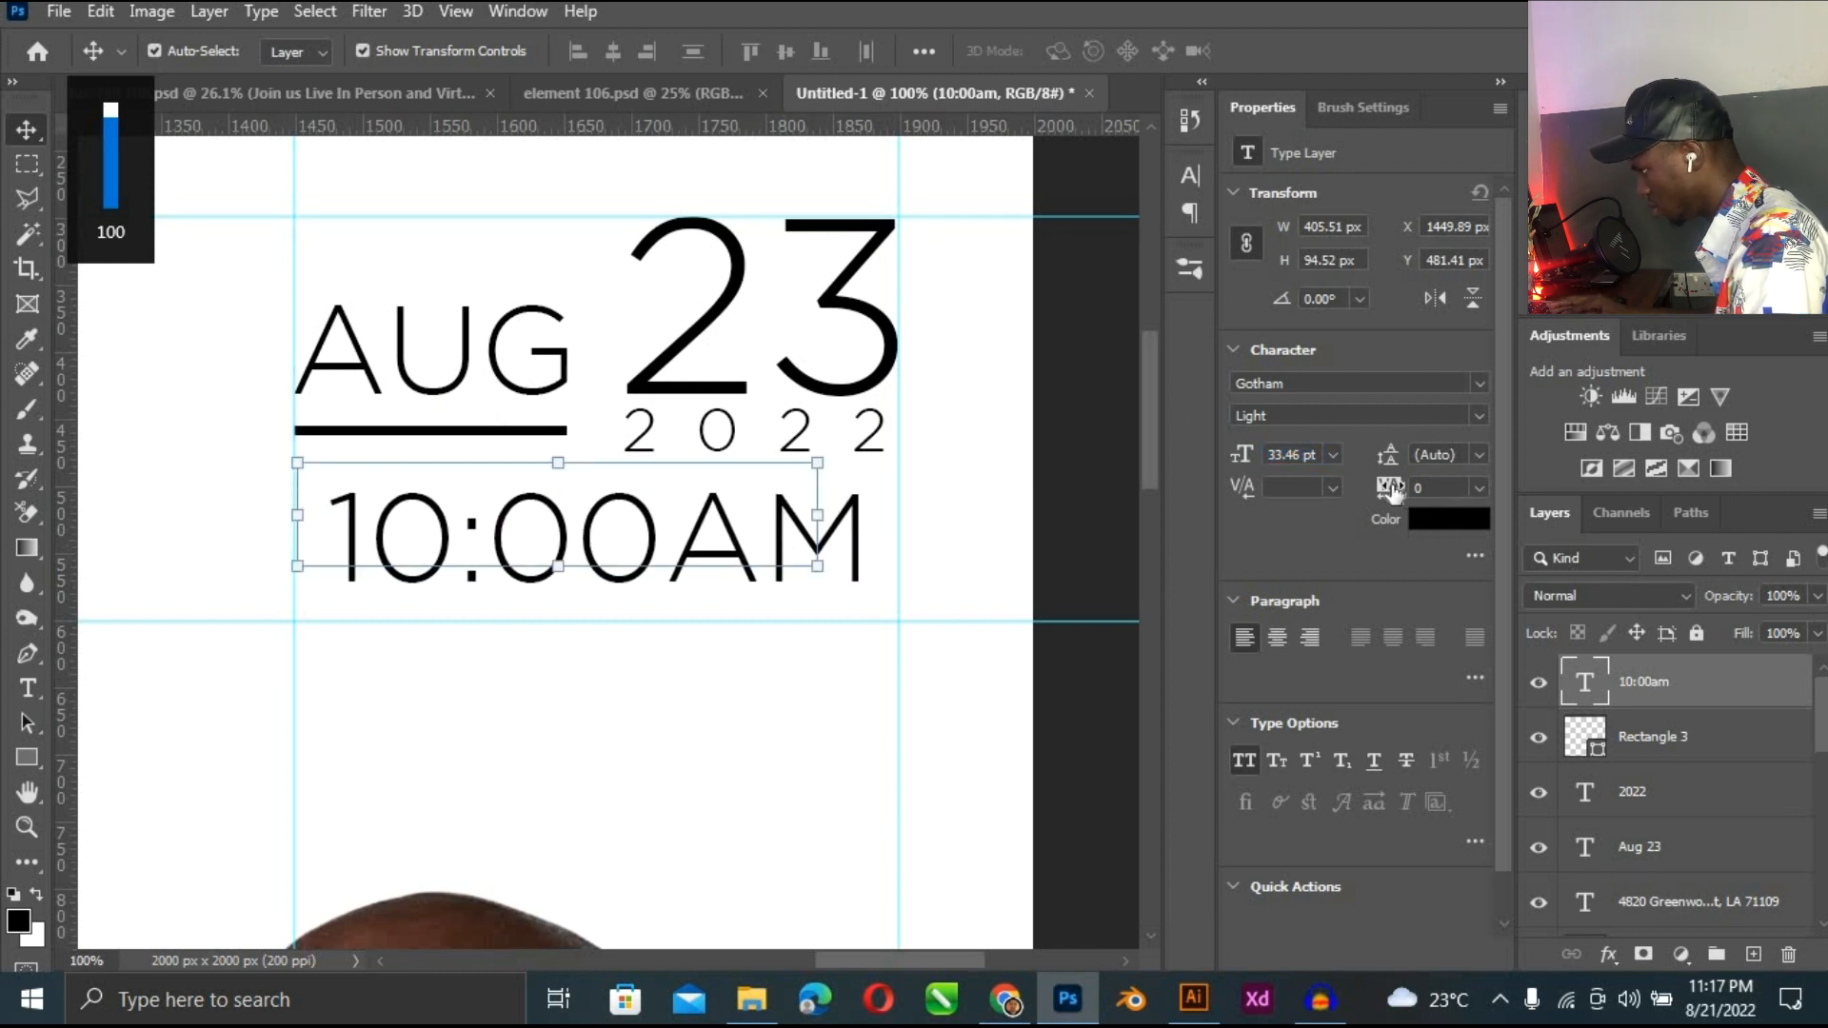
pyautogui.moveTo(1386, 486); pyautogui.dragTo(1381, 488)
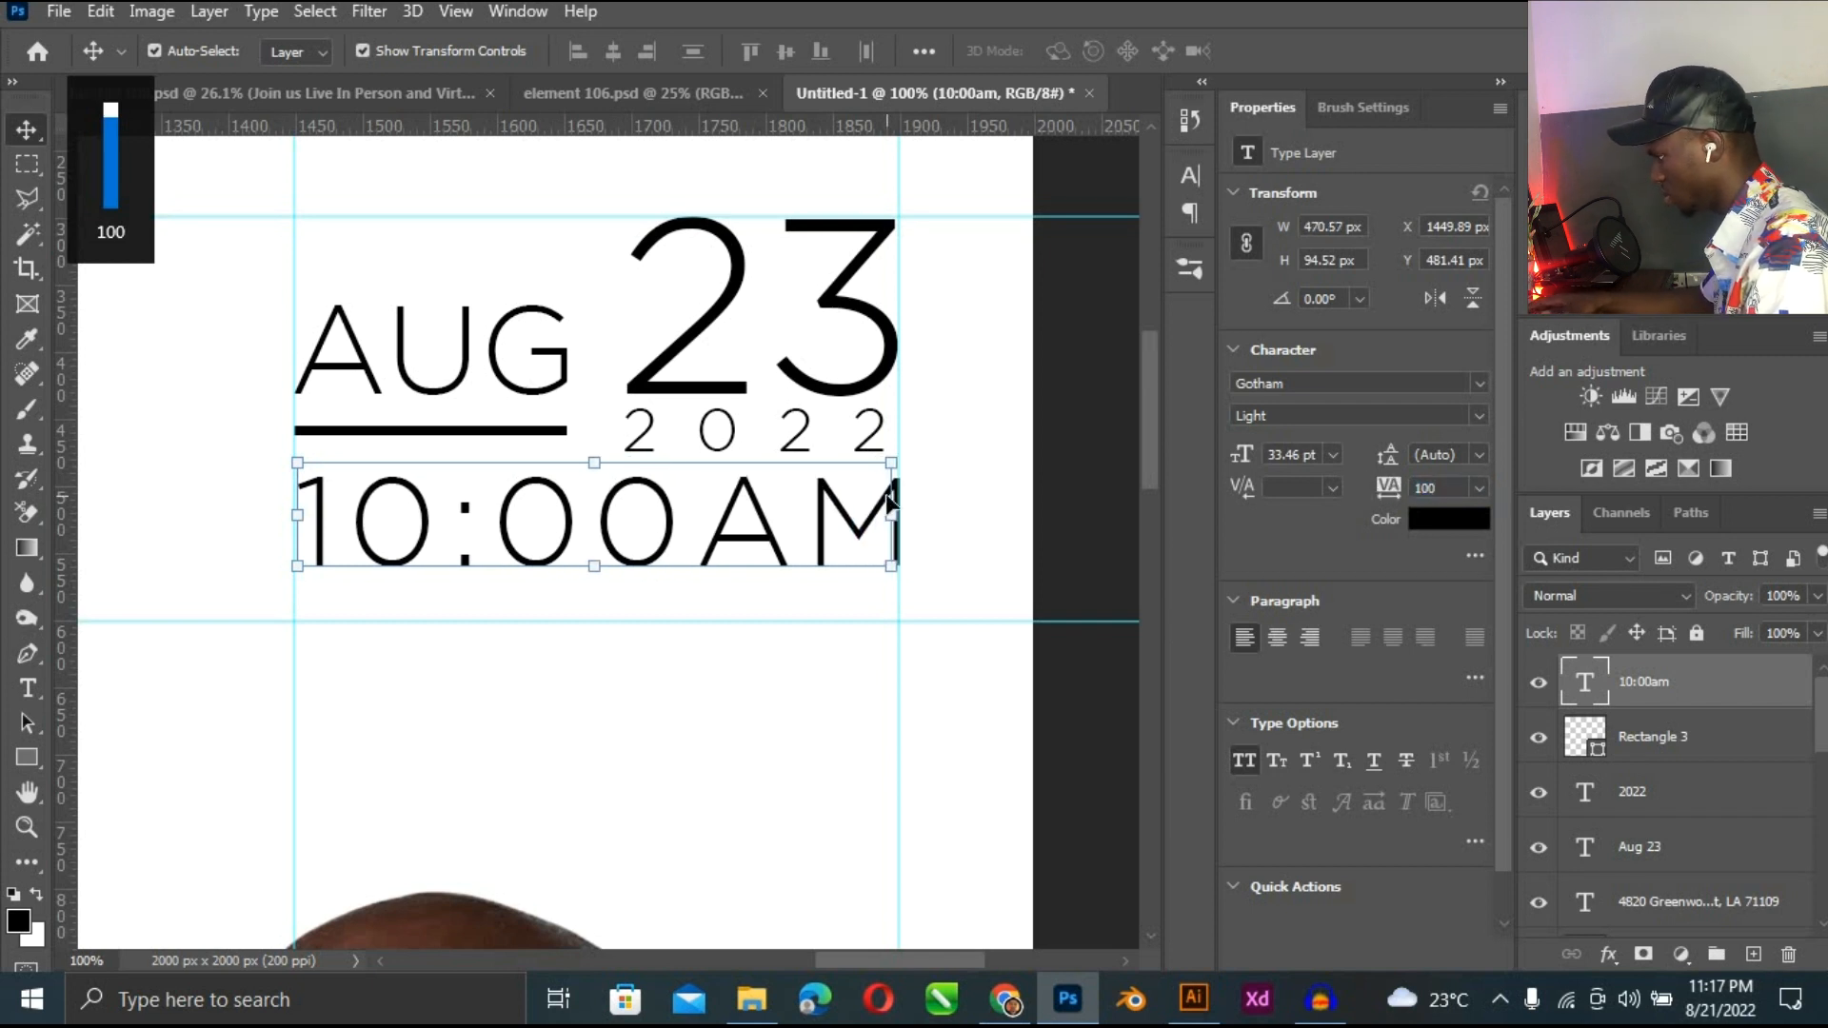
pyautogui.moveTo(887, 500); pyautogui.dragTo(886, 509)
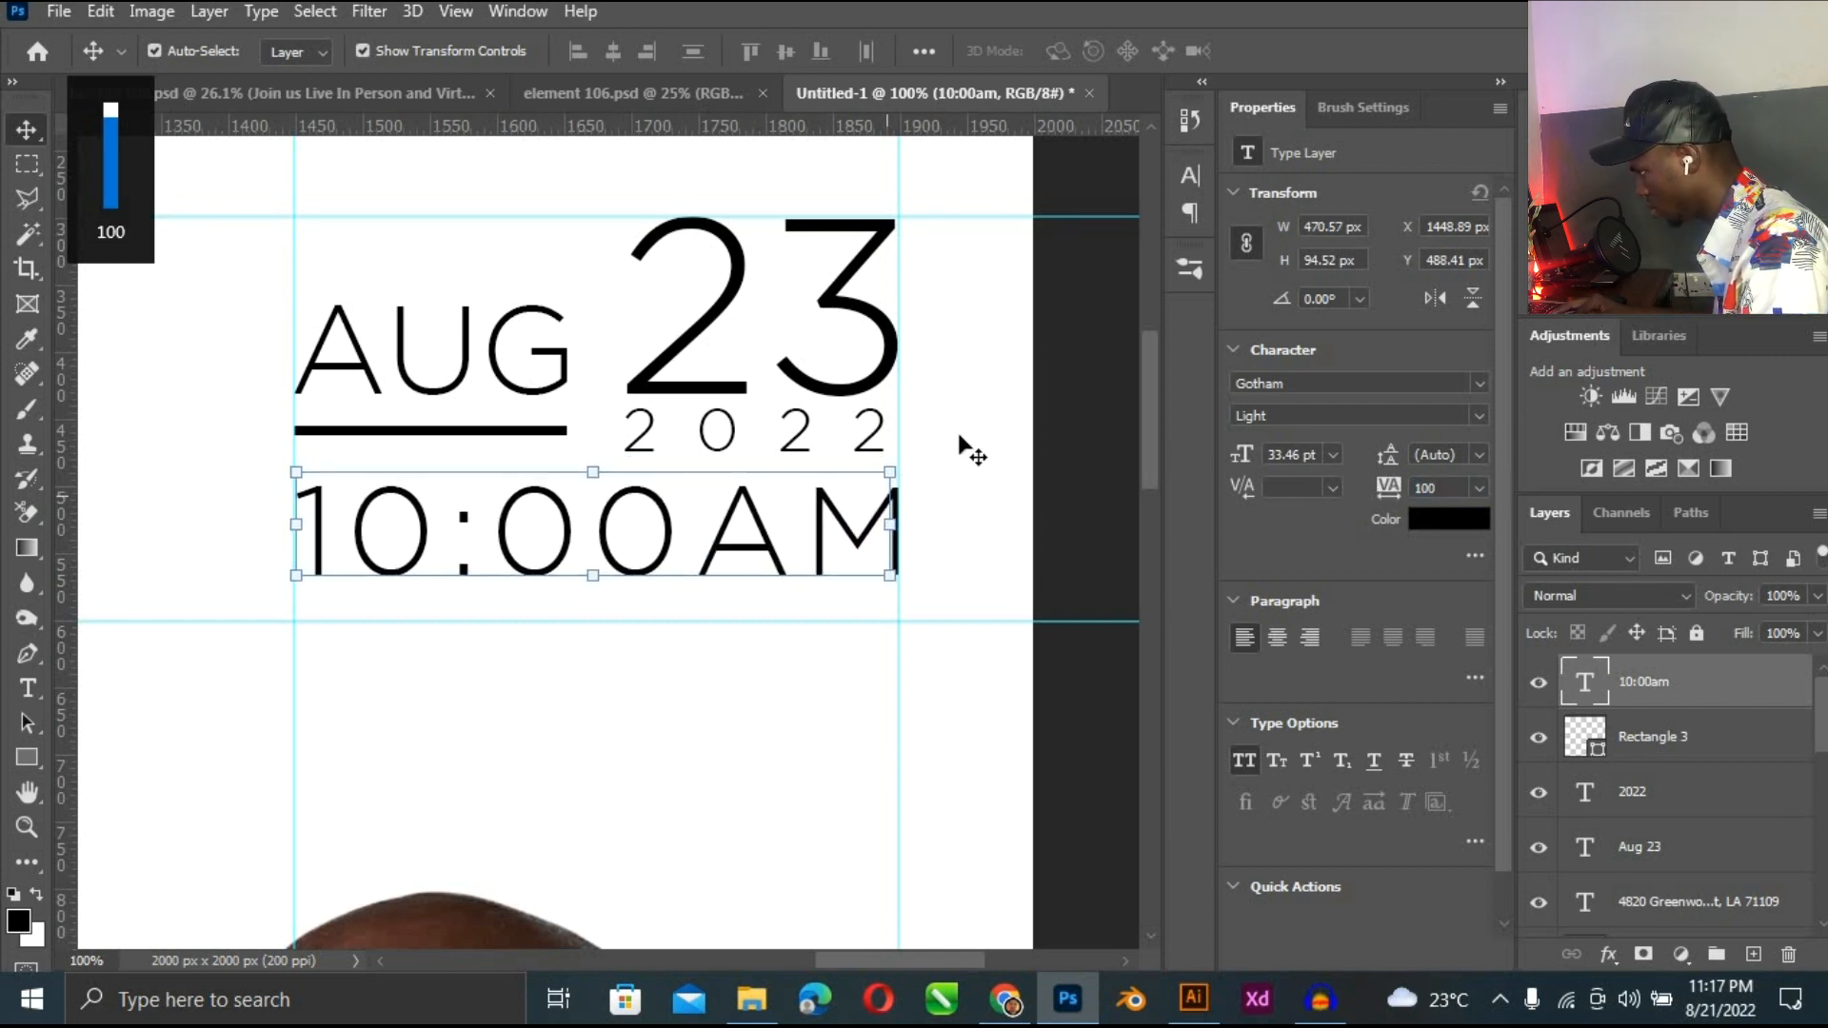
# Move the date, year, bar and time together down about 29 px so "10:00AM" sits just above the lower horizontal guide.
pyautogui.click(966, 324)
pyautogui.moveTo(981, 167); pyautogui.dragTo(387, 571)
pyautogui.moveTo(651, 394); pyautogui.dragTo(651, 422)
pyautogui.hotkey('ctrl', '0')
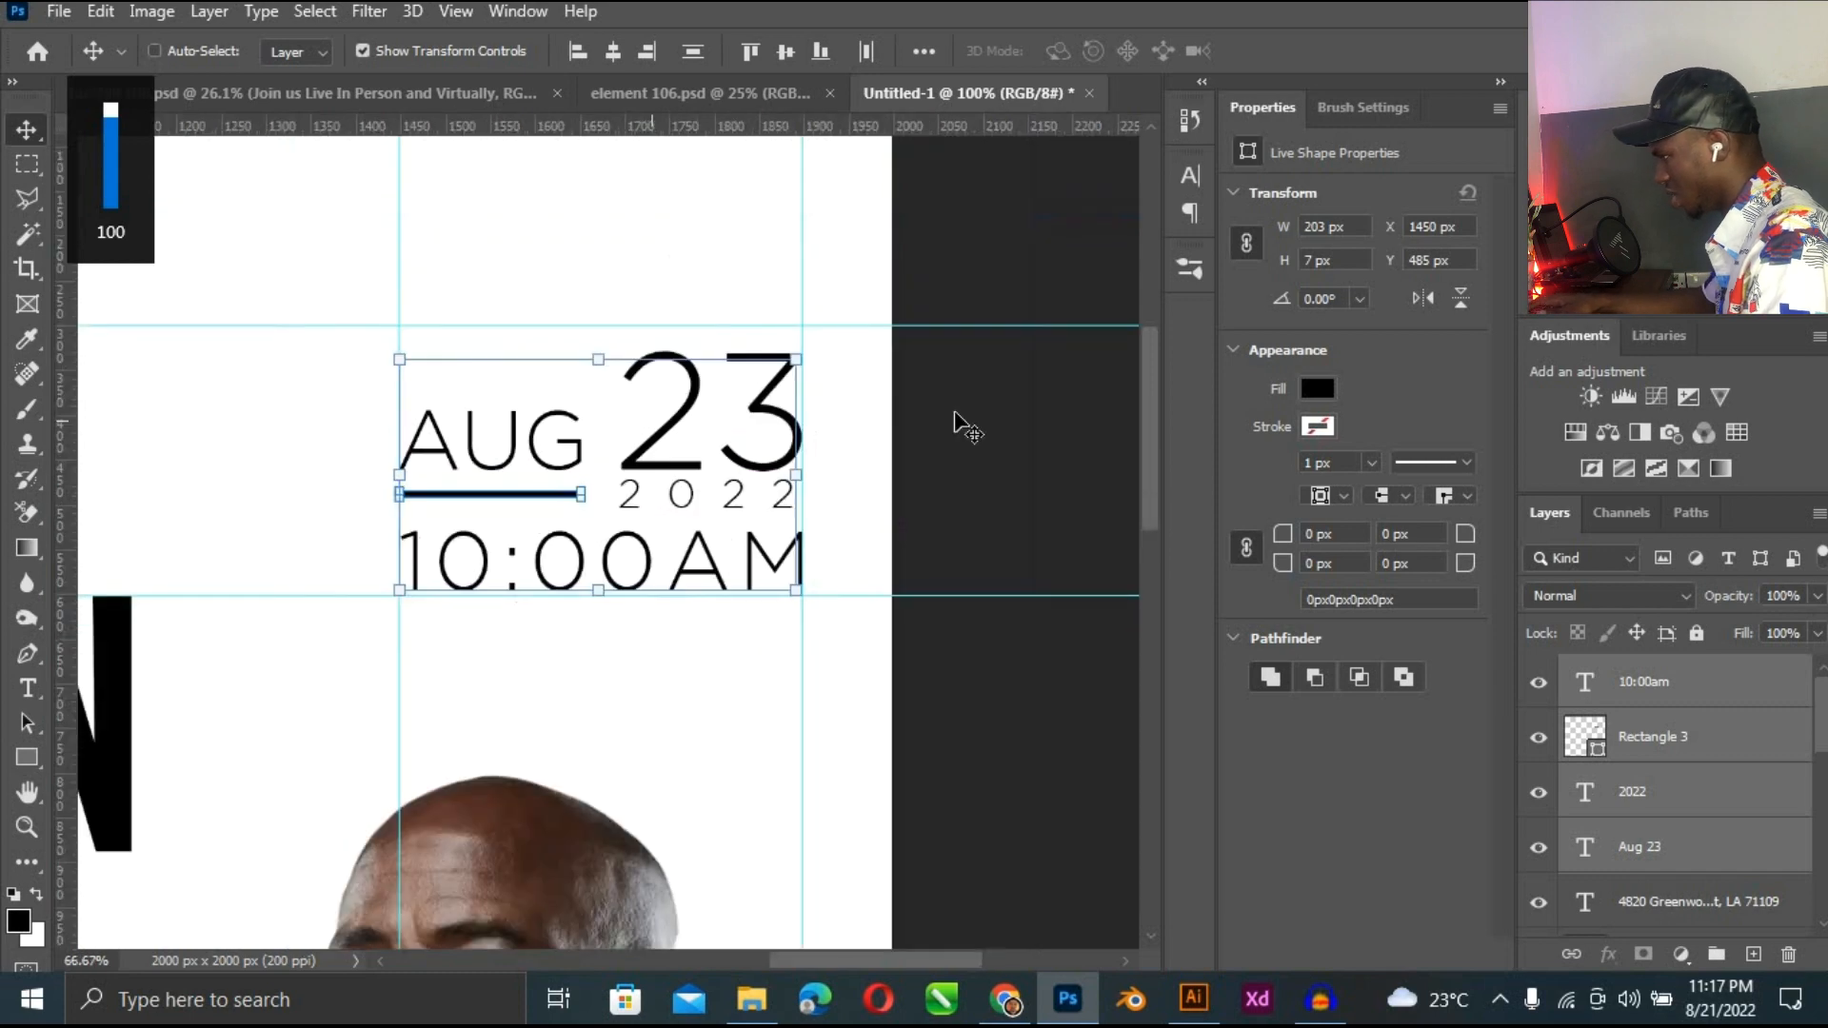
pyautogui.click(1009, 286)
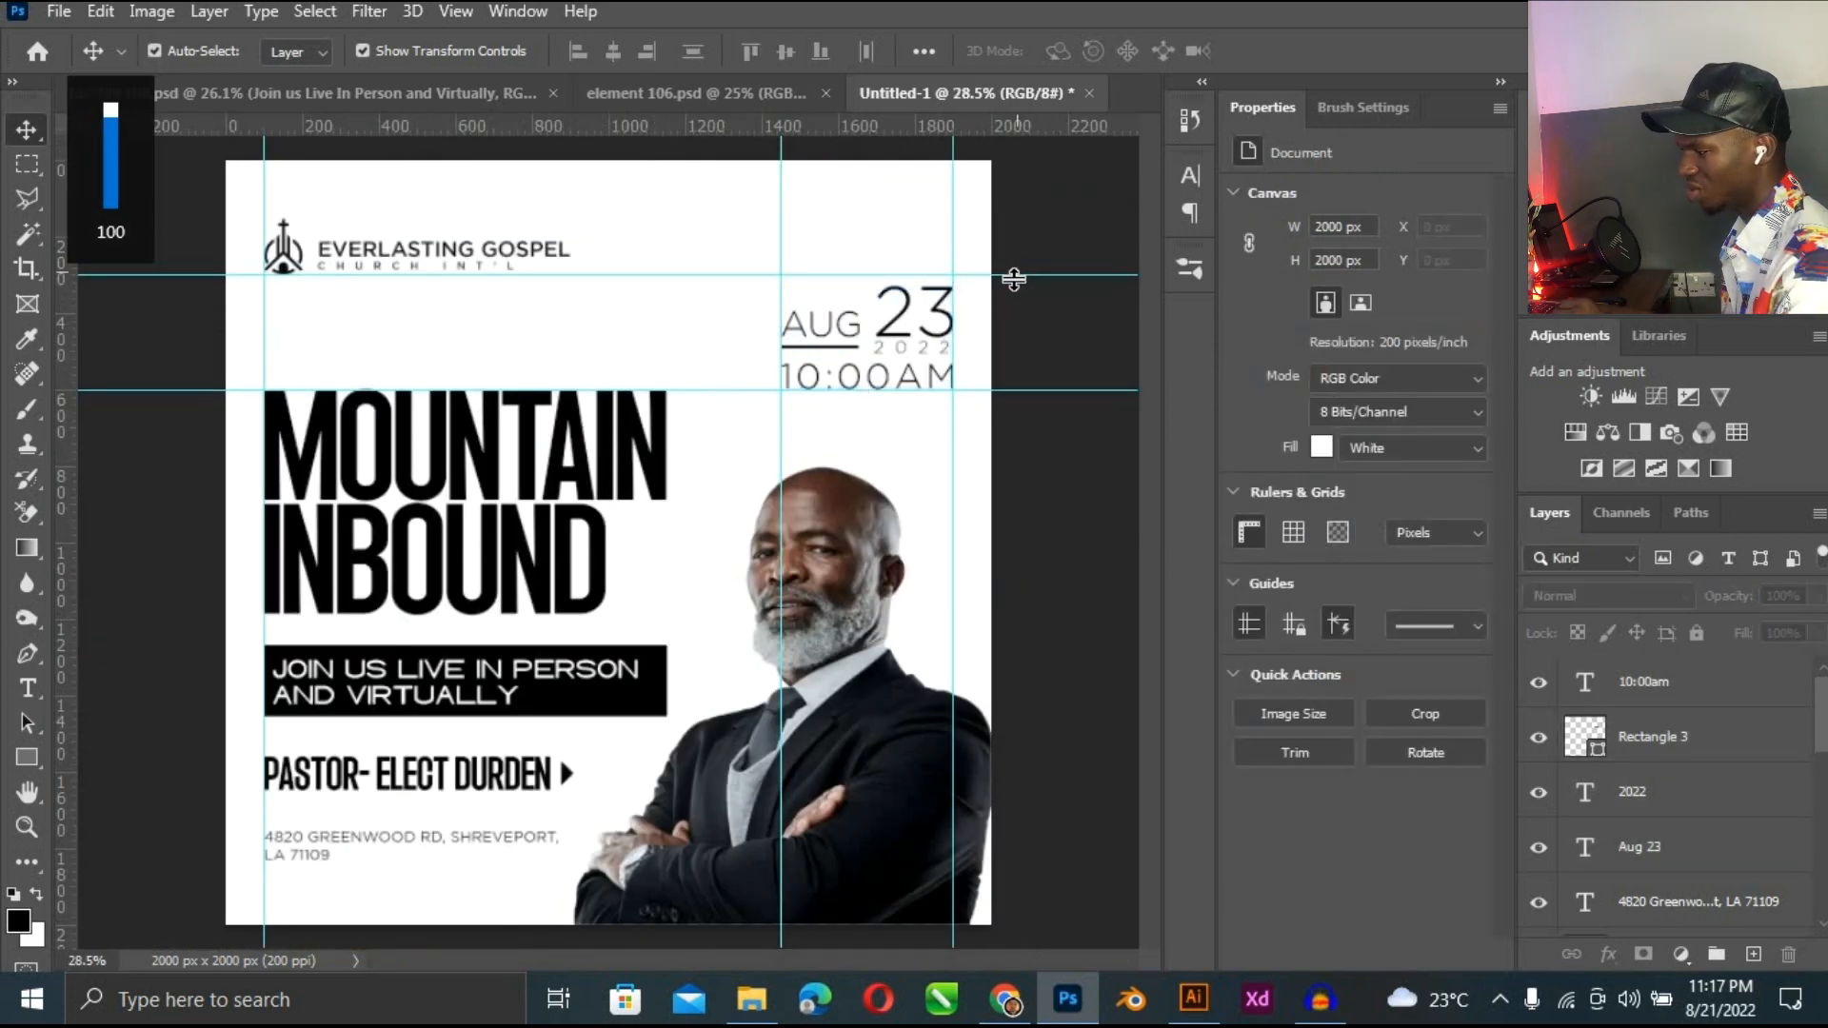
# Move the upper horizontal guide down to the top edge of the 23 in the date.
pyautogui.moveTo(1014, 286); pyautogui.dragTo(1018, 283)
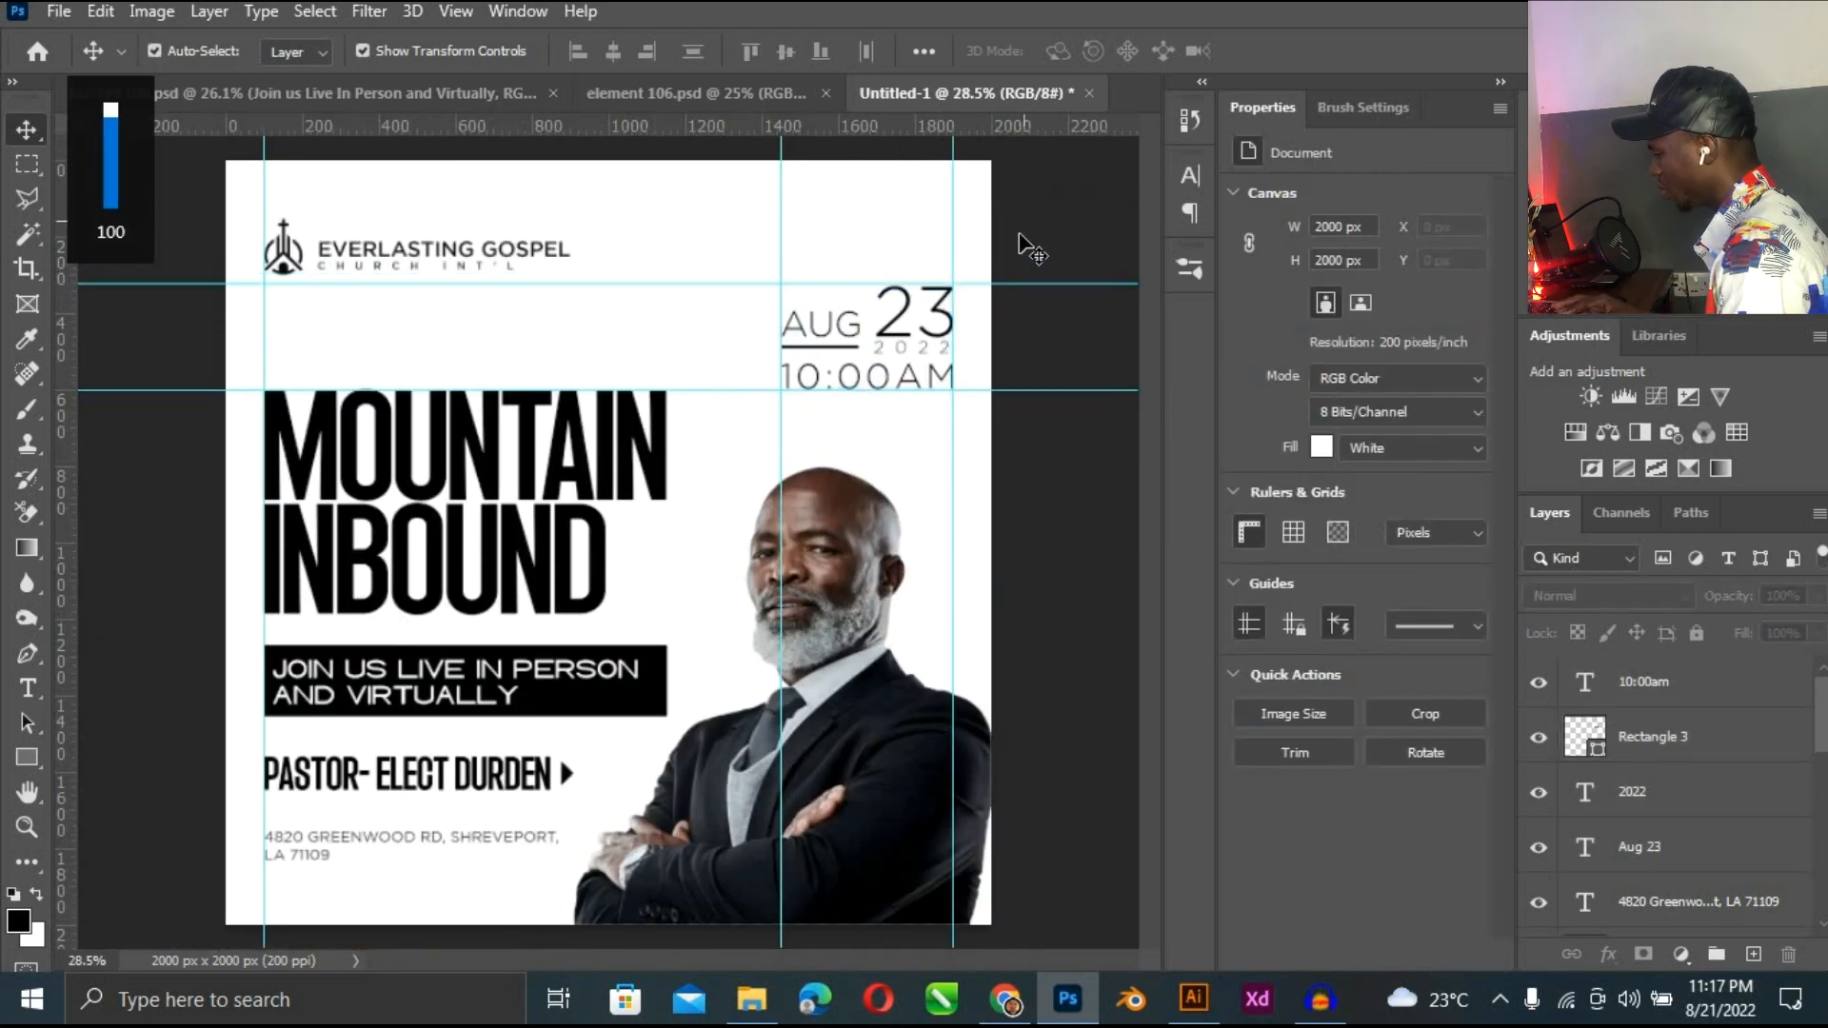
pyautogui.hotkey('ctrl', '+')
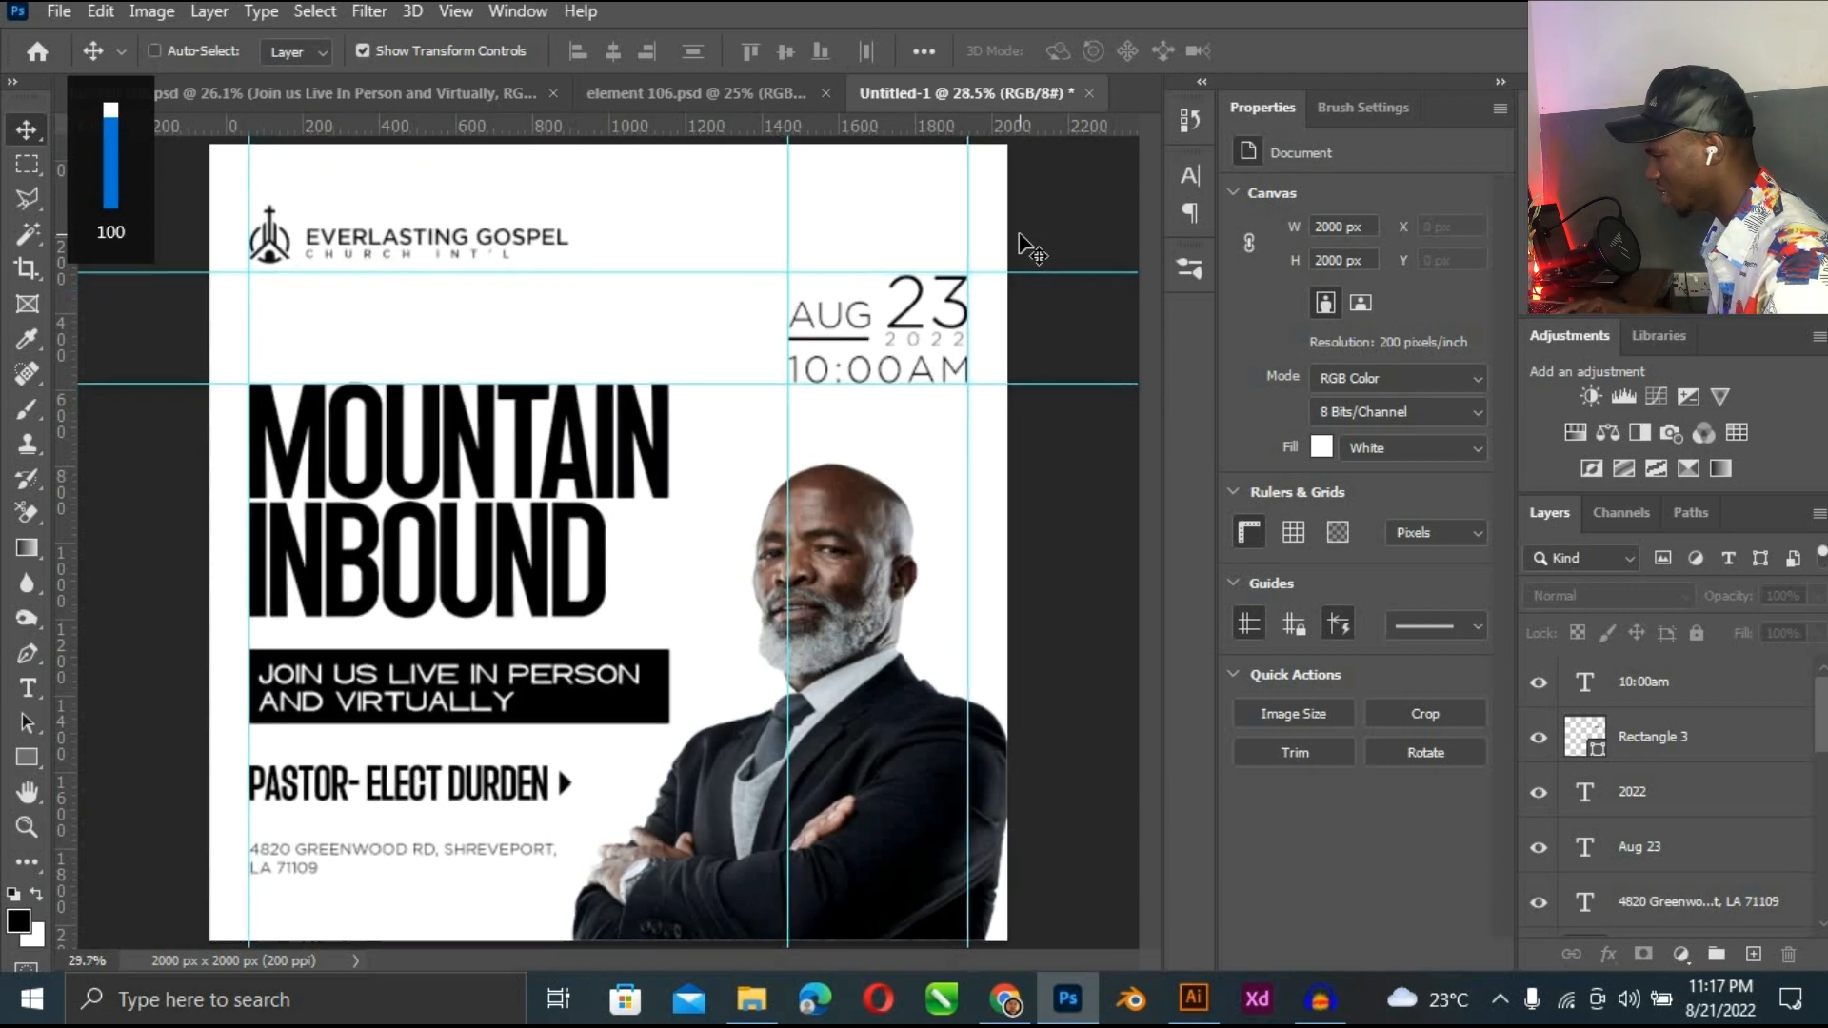
pyautogui.hotkey('ctrl', '-')
pyautogui.hotkey('ctrl', '-')
pyautogui.hotkey('ctrl', '+')
pyautogui.hotkey('ctrl', '0')
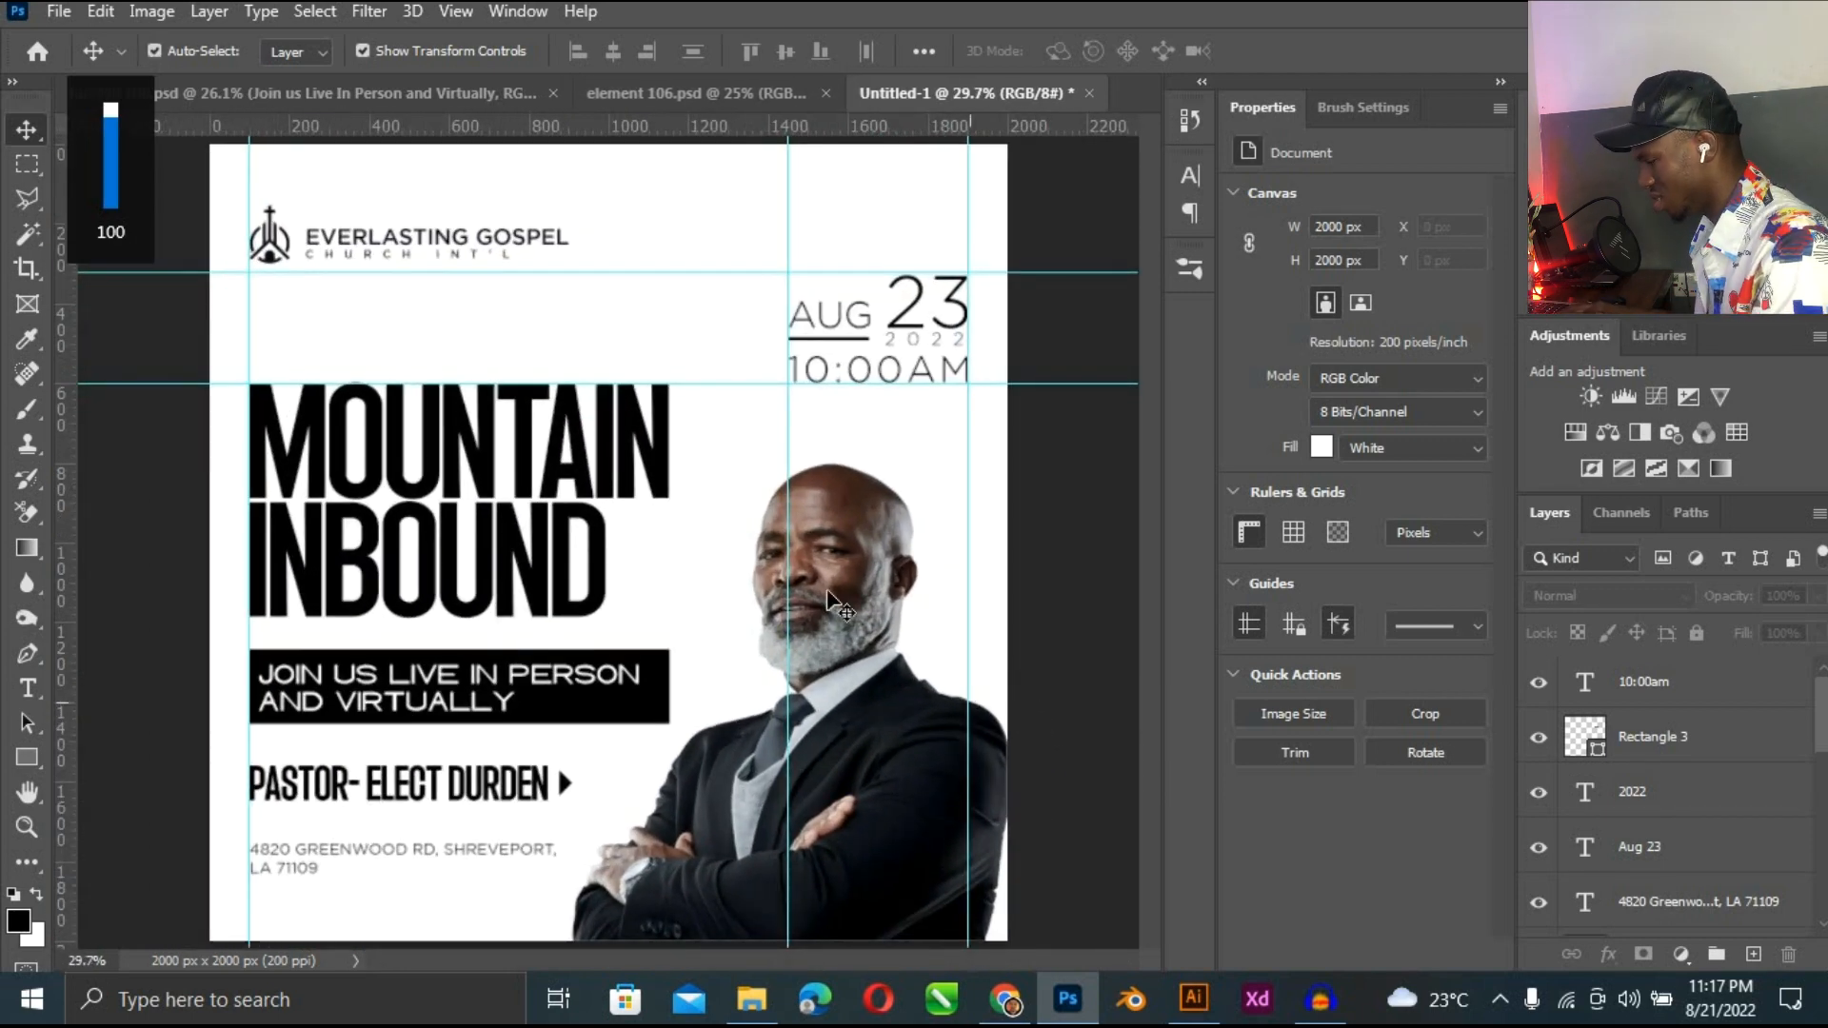
pyautogui.click(895, 723)
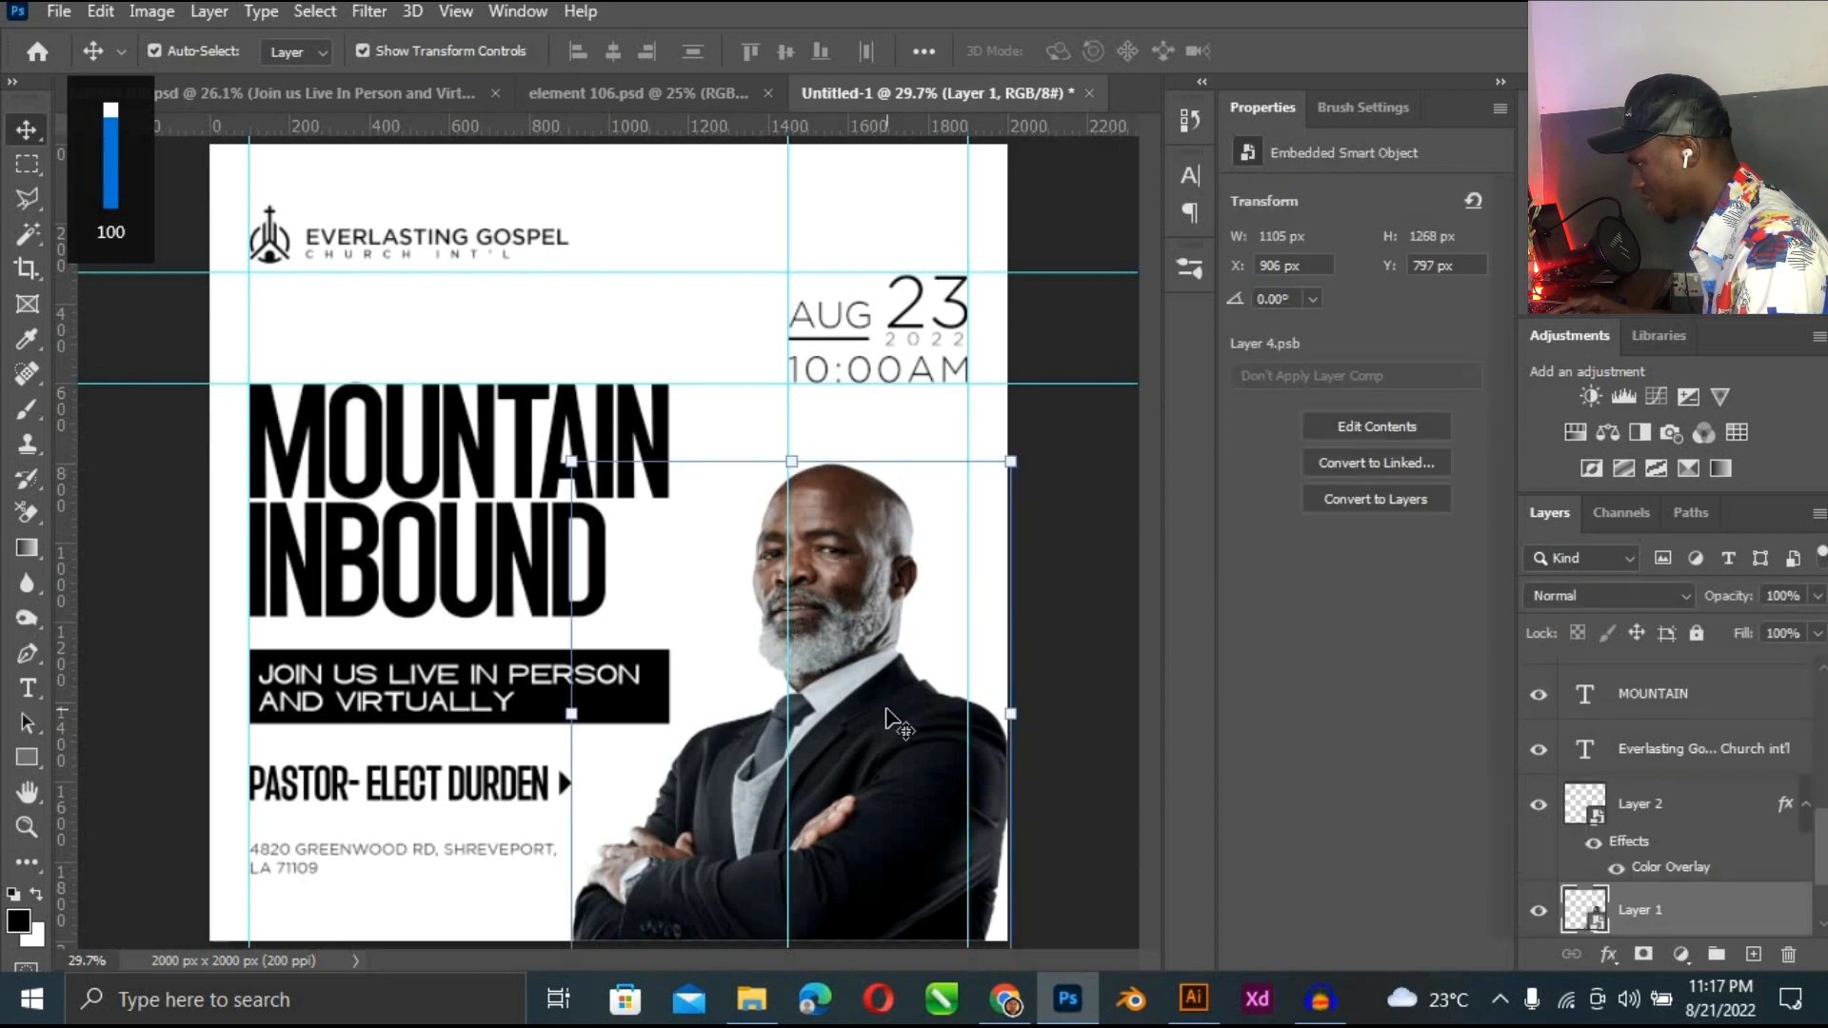
pyautogui.hotkey('ctrl', '-')
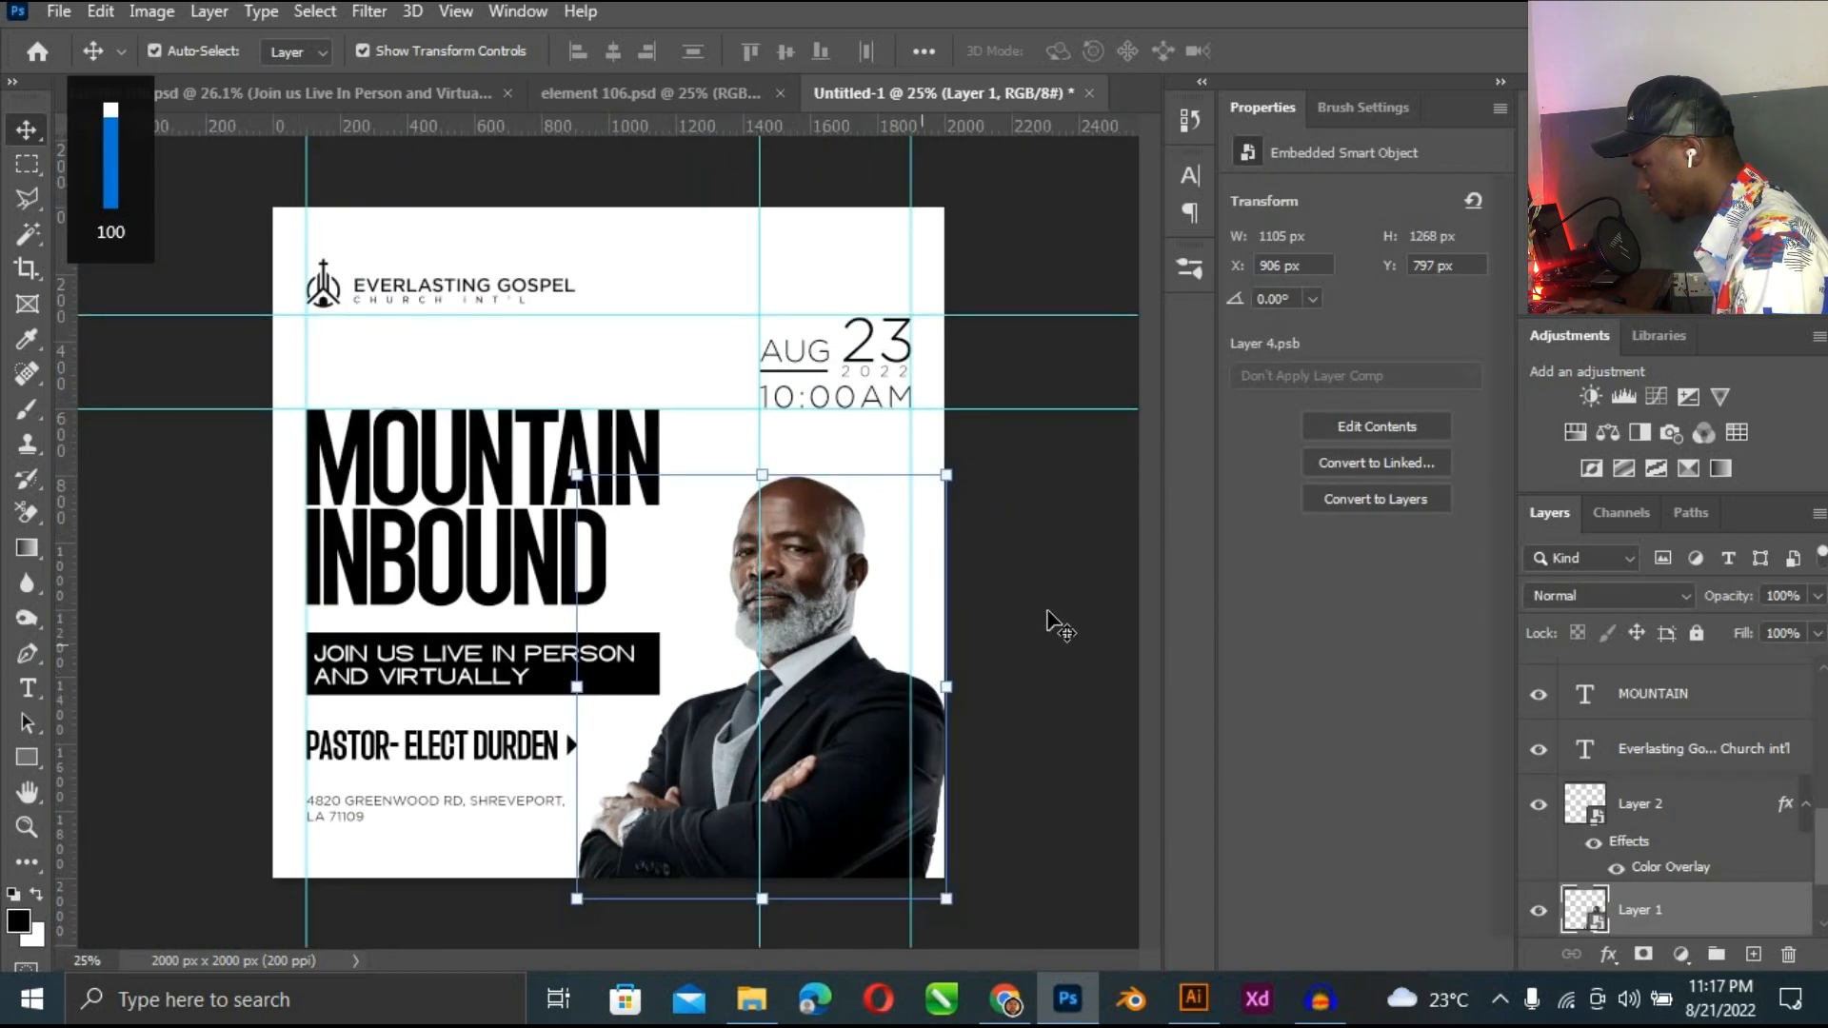
pyautogui.click(755, 172)
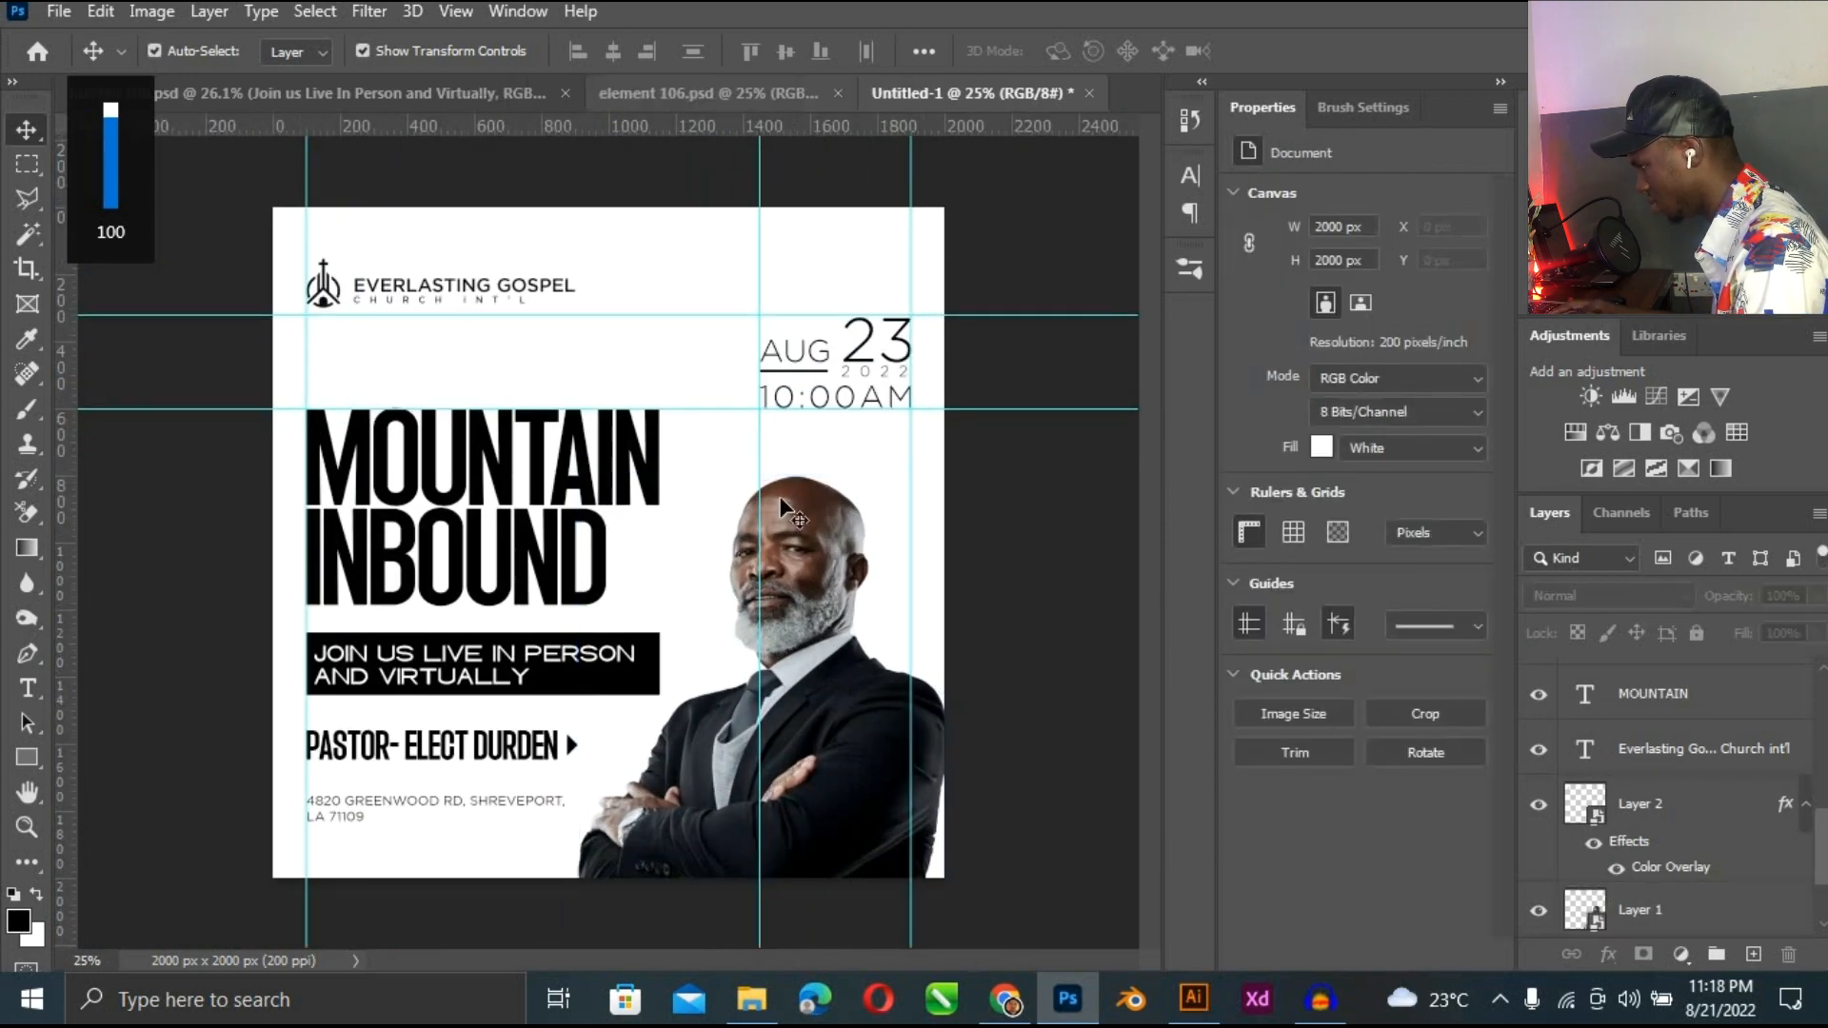
# Copy the four colour swatches from element 106.psd into the flyer and place them above the date.
pyautogui.click(695, 93)
pyautogui.moveTo(162, 843); pyautogui.dragTo(698, 441)
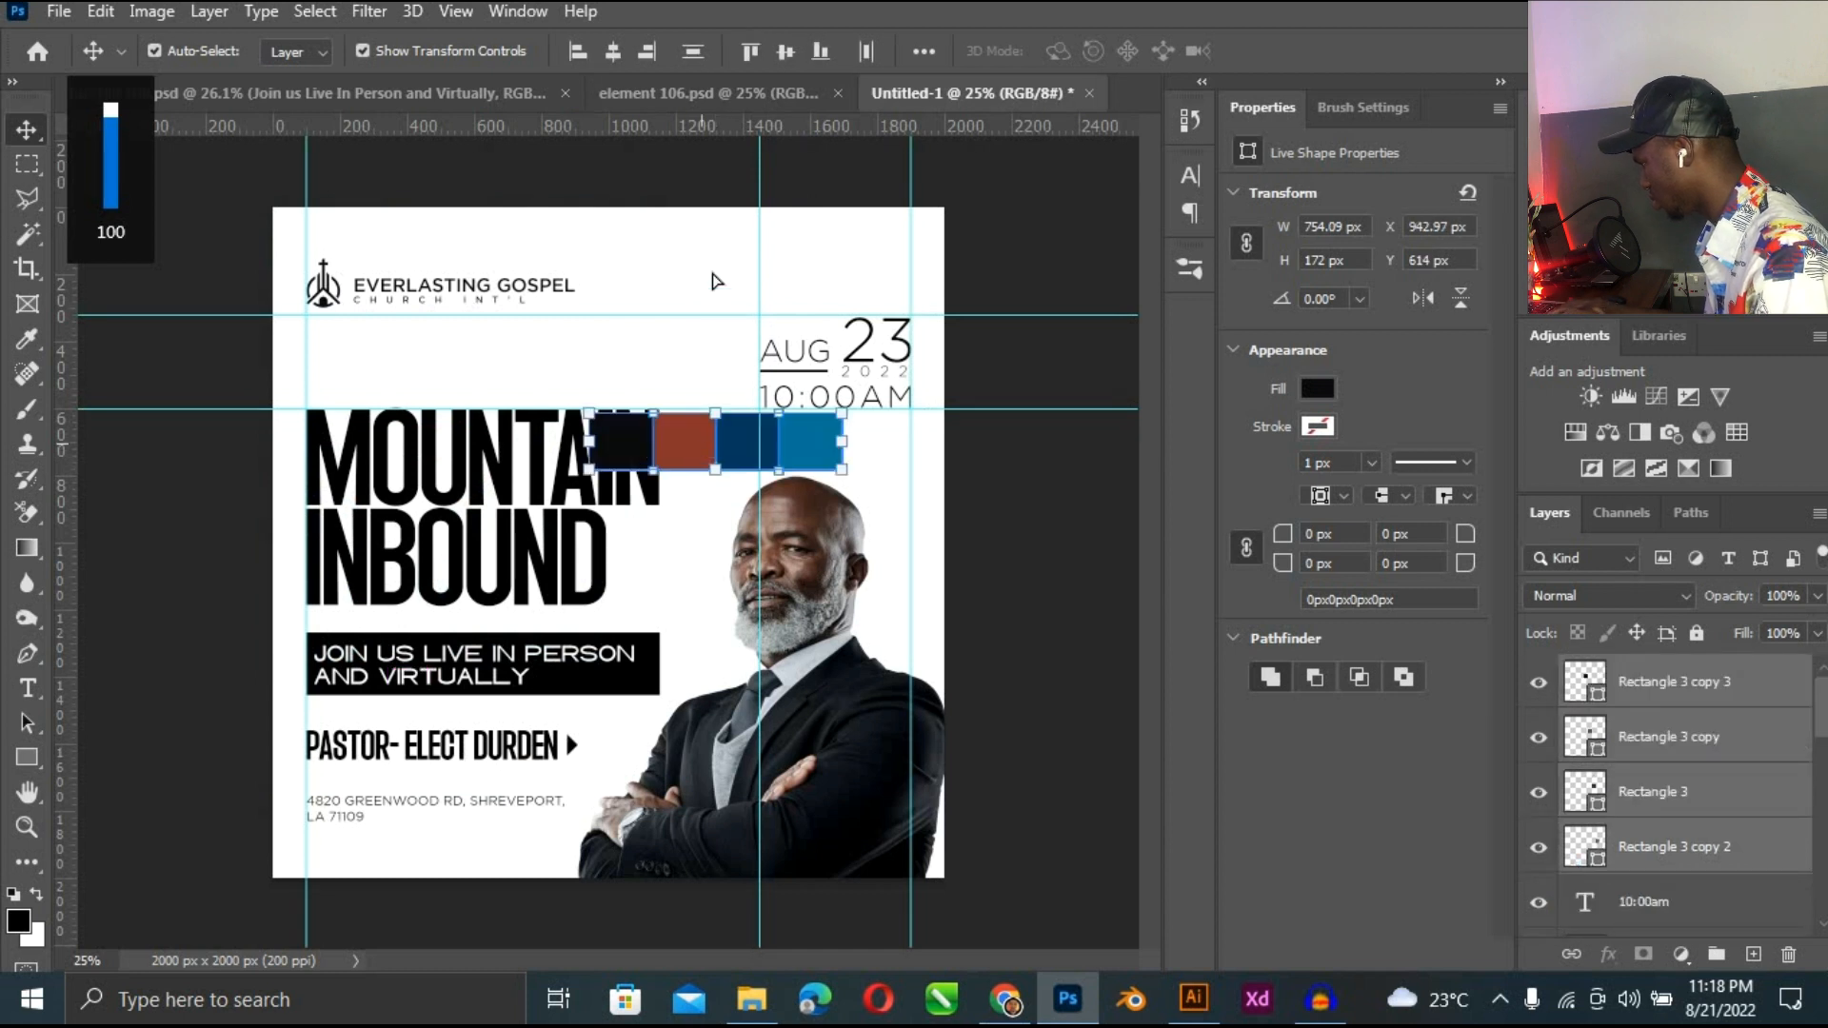
pyautogui.moveTo(716, 281); pyautogui.dragTo(693, 278)
pyautogui.click(1004, 305)
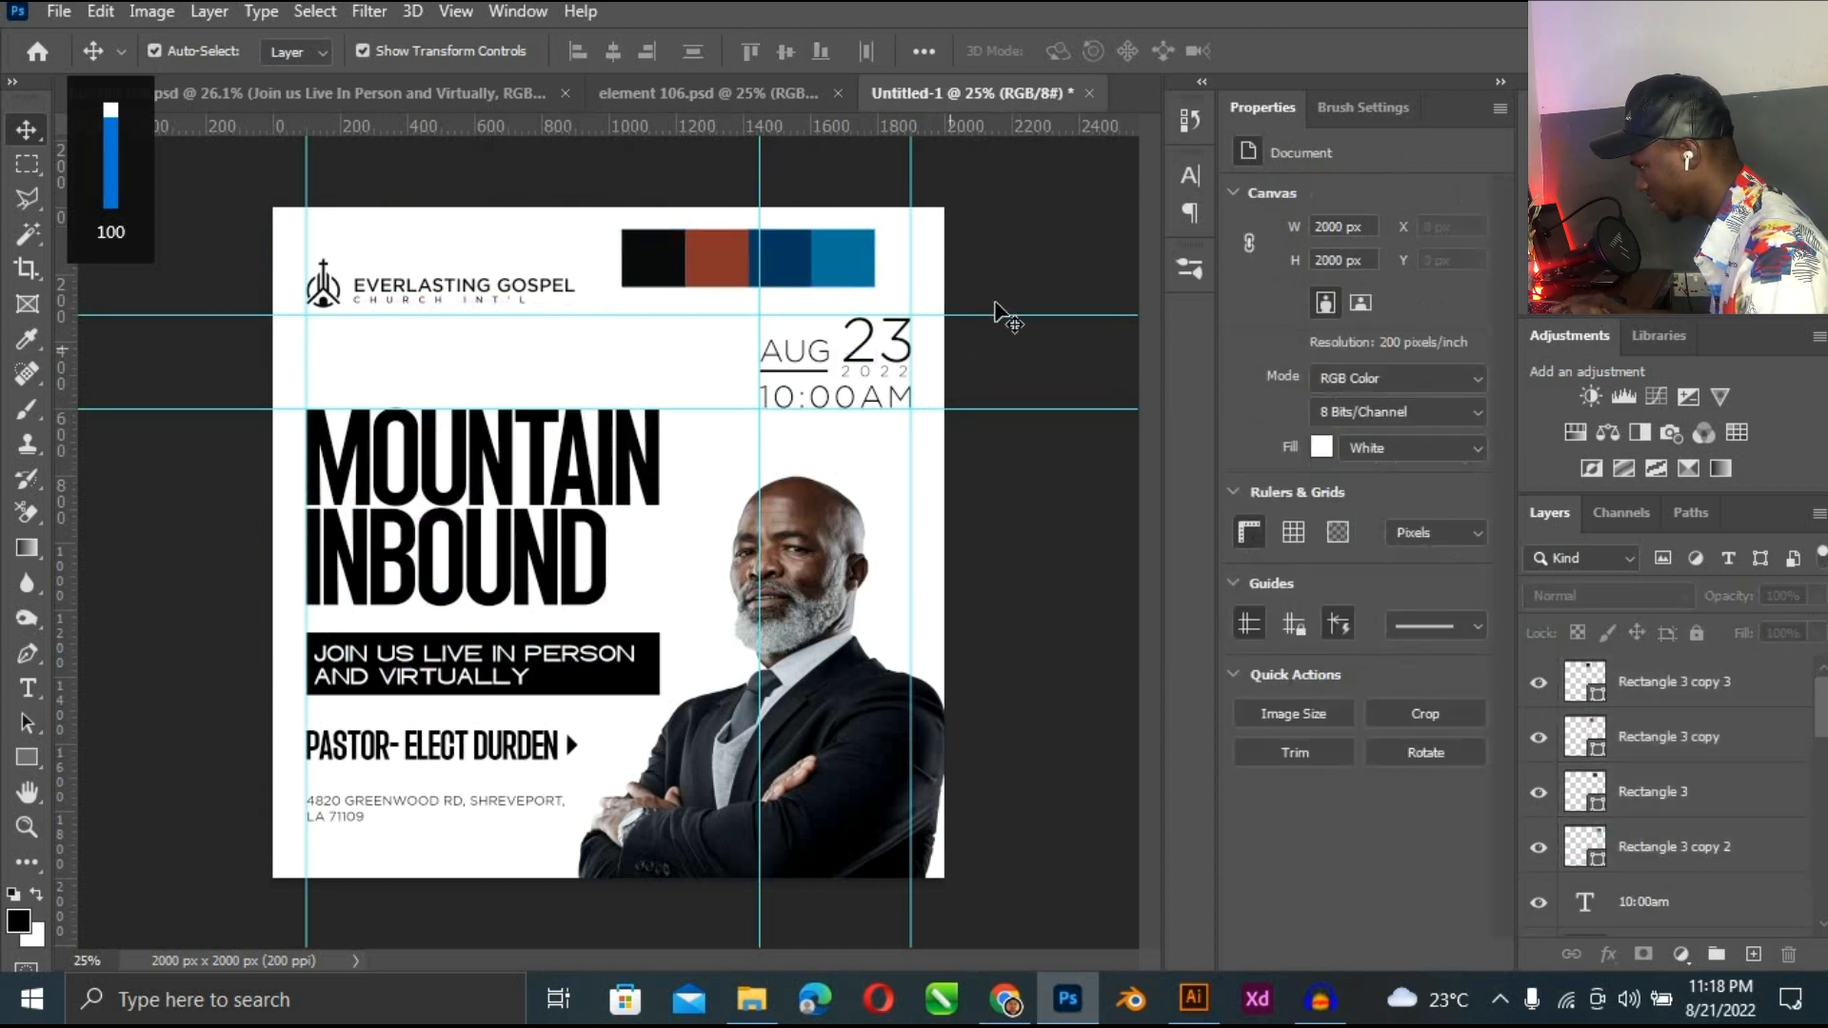
# Select the date and time block and fill its thin line under AUG with the red-brown palette colour.
pyautogui.moveTo(909, 412); pyautogui.dragTo(676, 306)
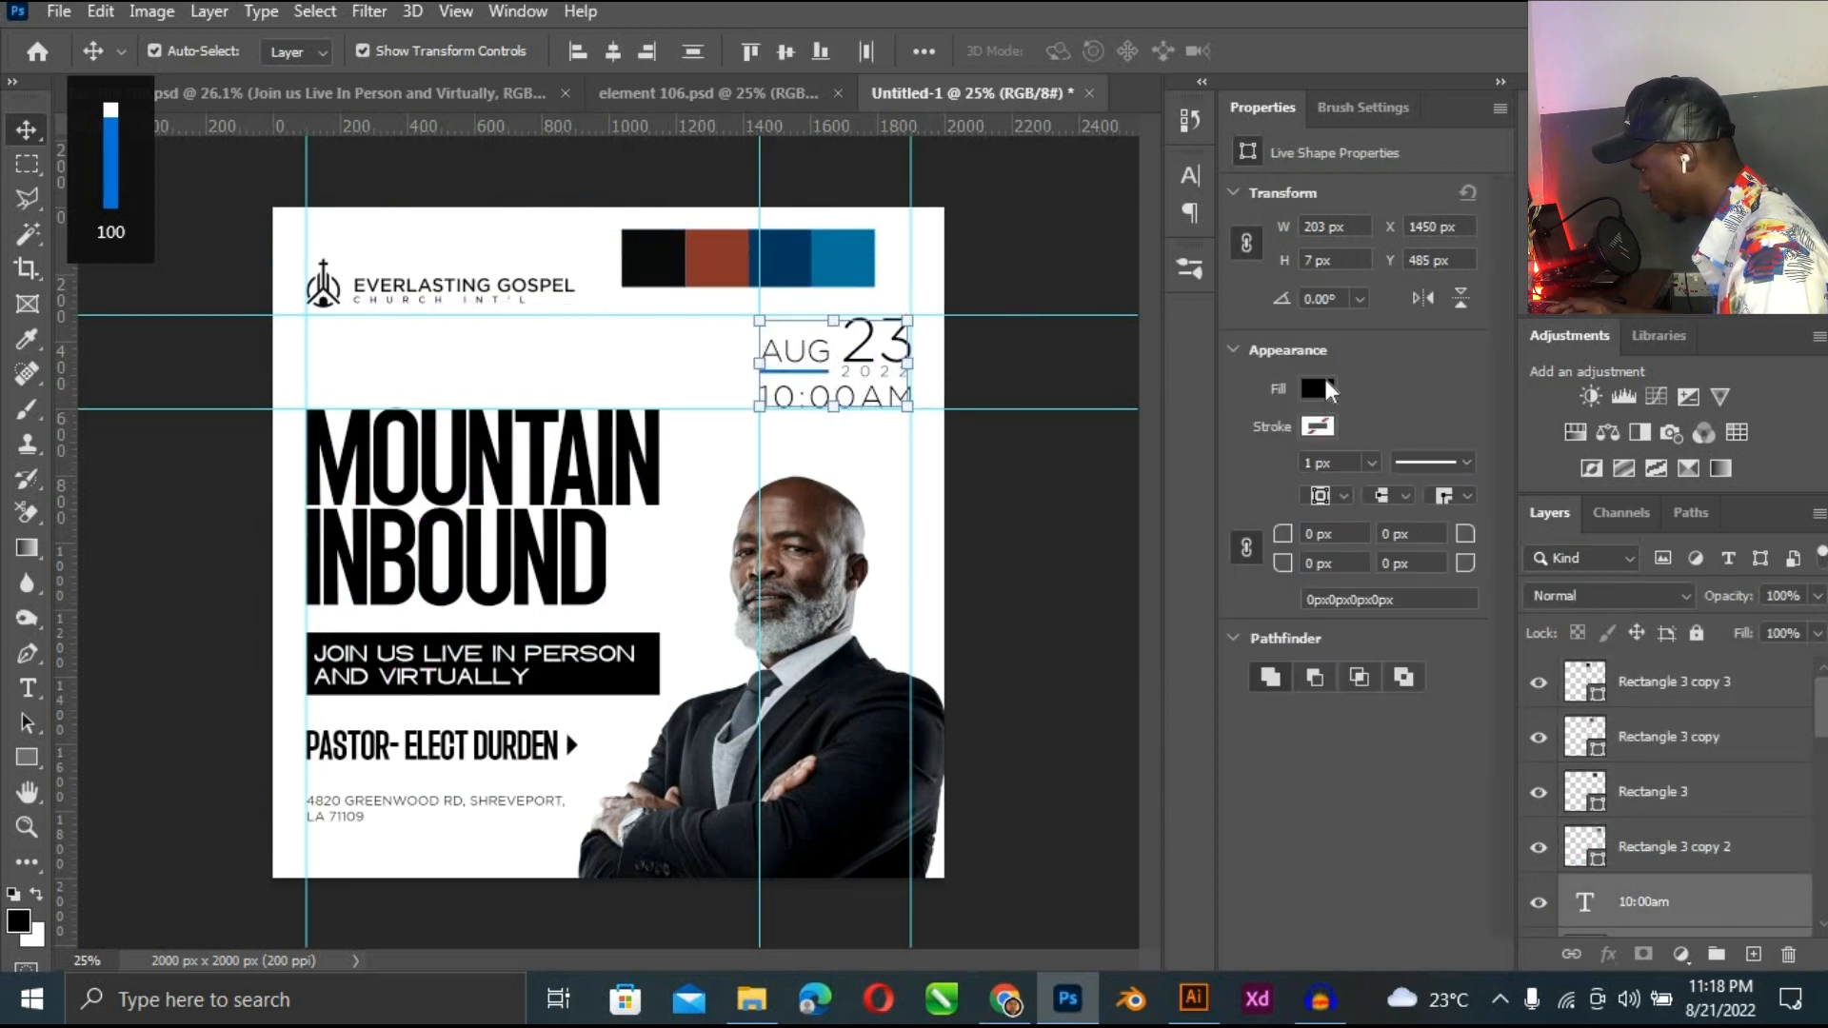
pyautogui.click(1318, 393)
pyautogui.click(1592, 429)
pyautogui.click(1316, 388)
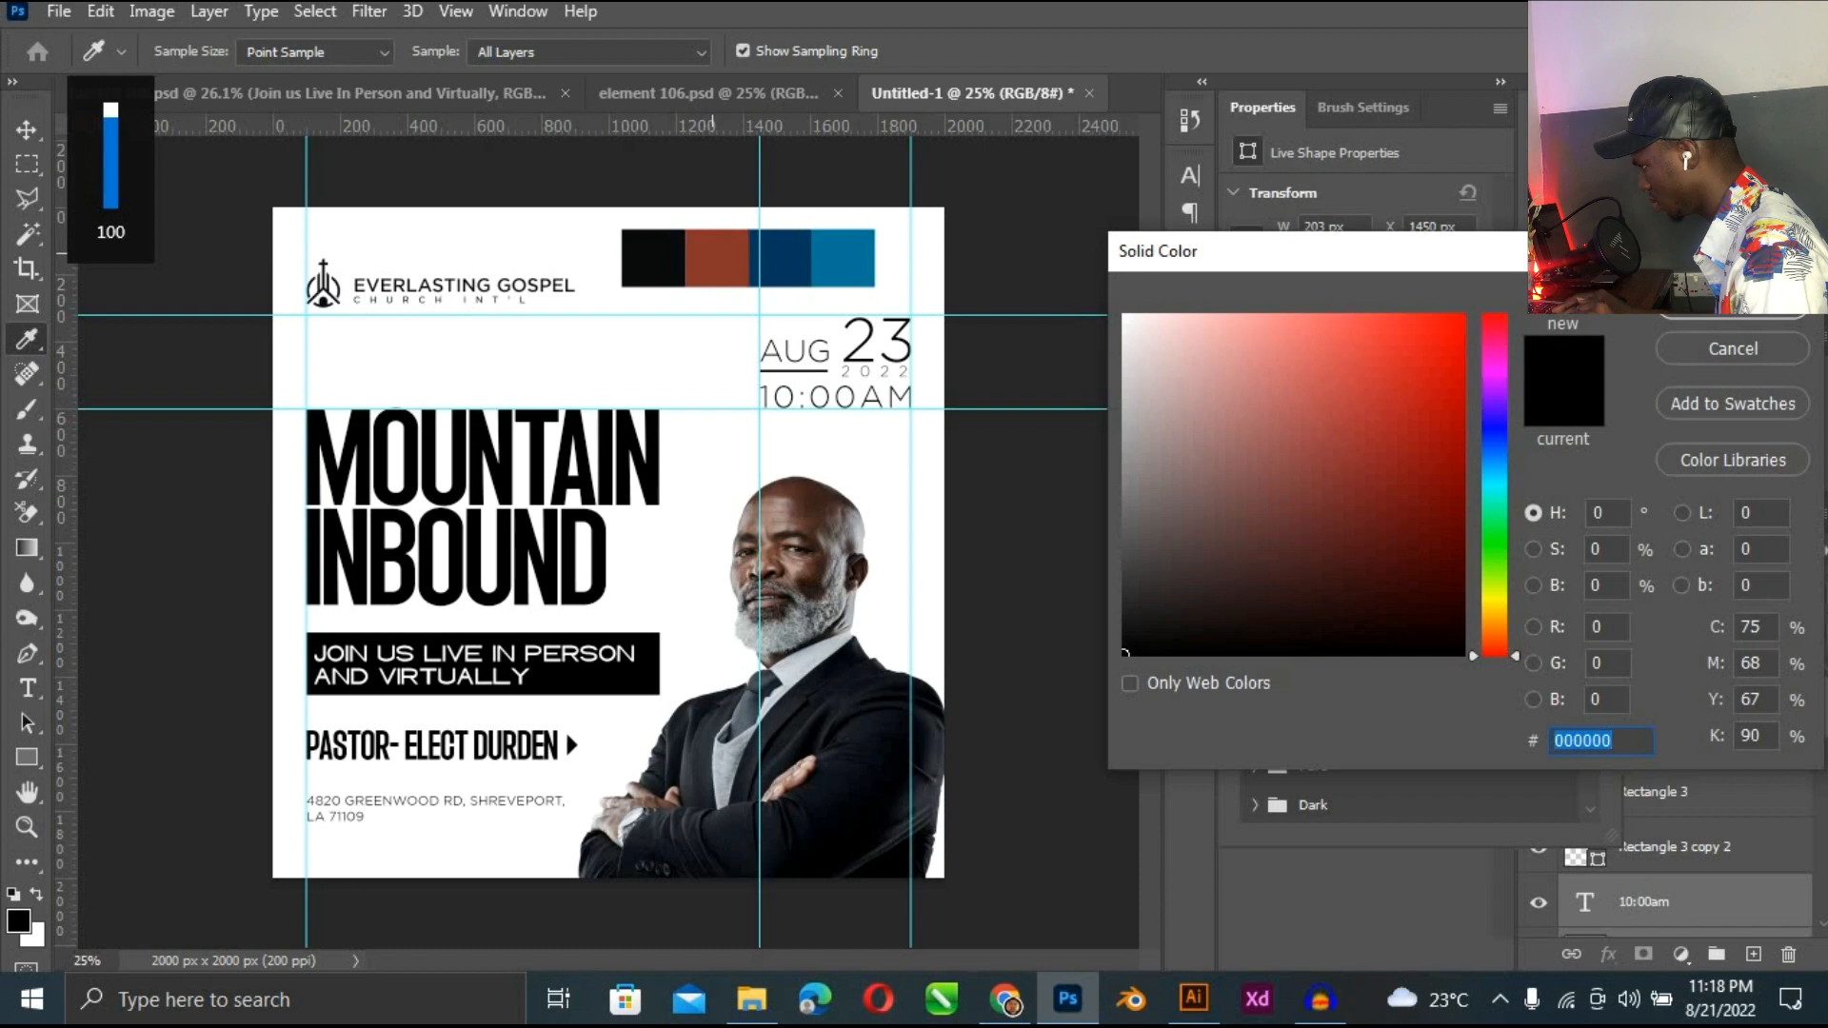
pyautogui.click(716, 257)
pyautogui.press('Return')
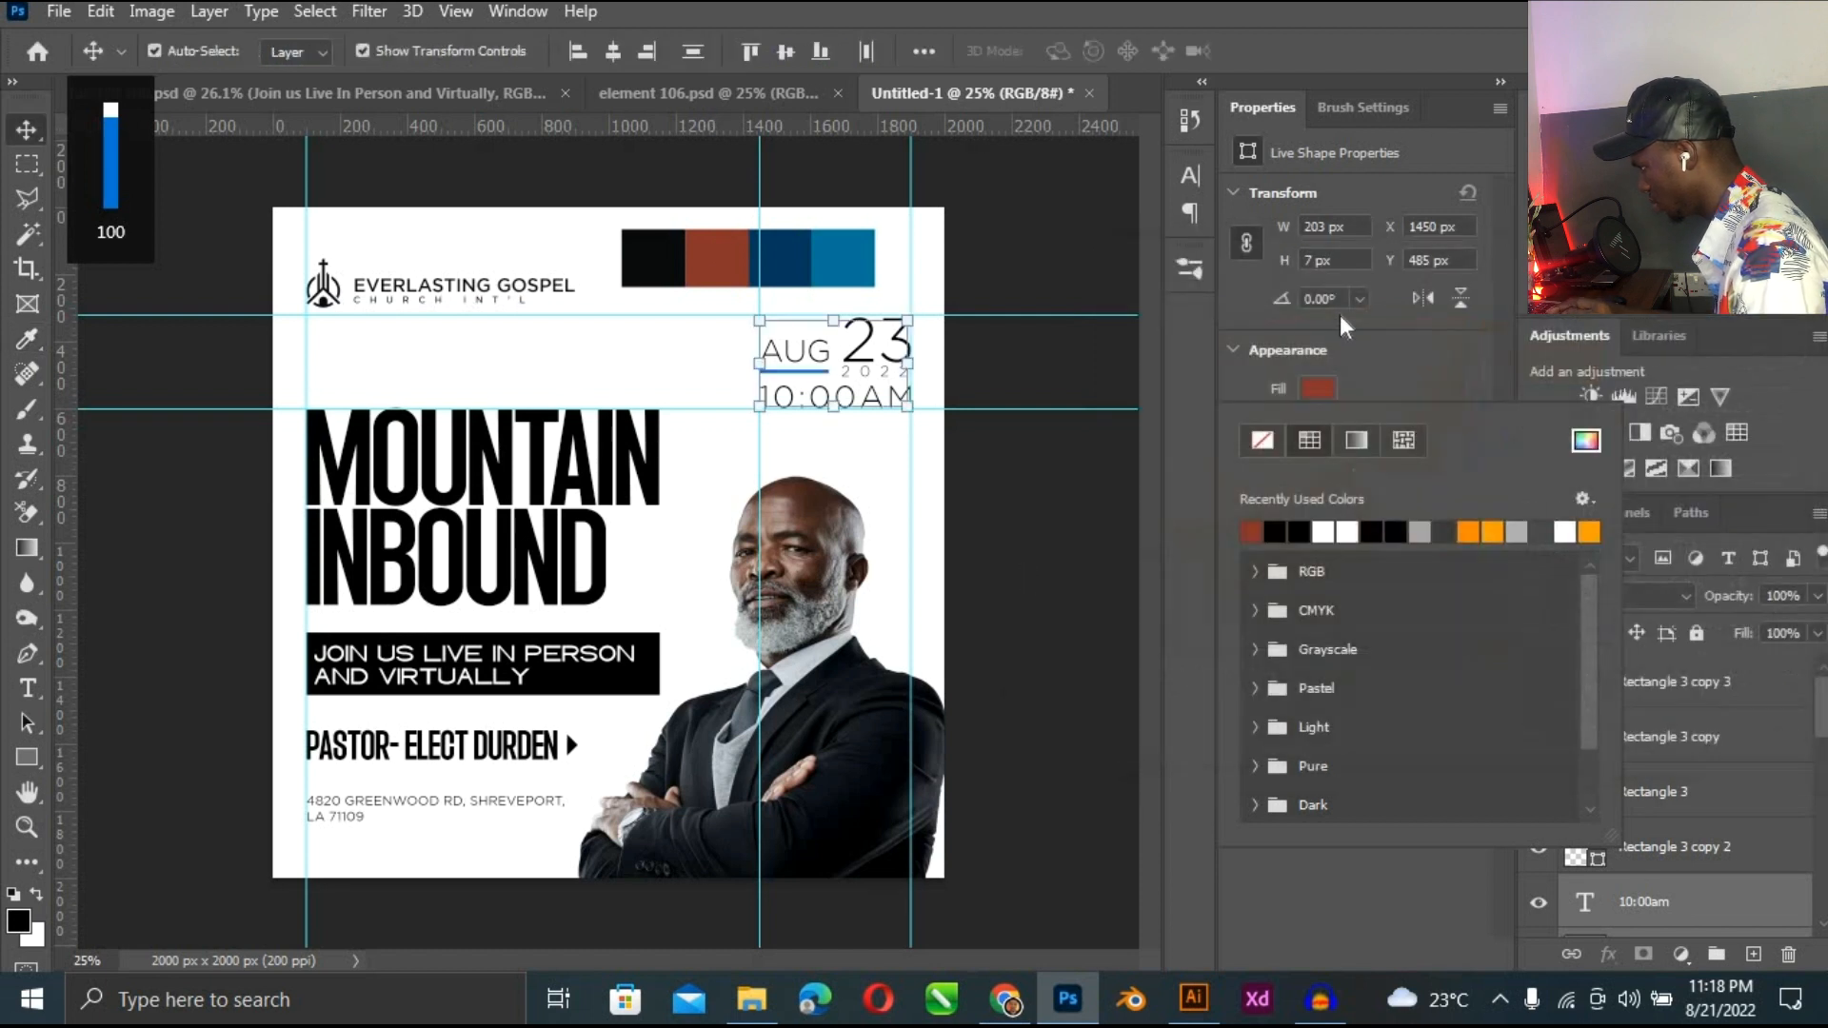
pyautogui.click(1066, 272)
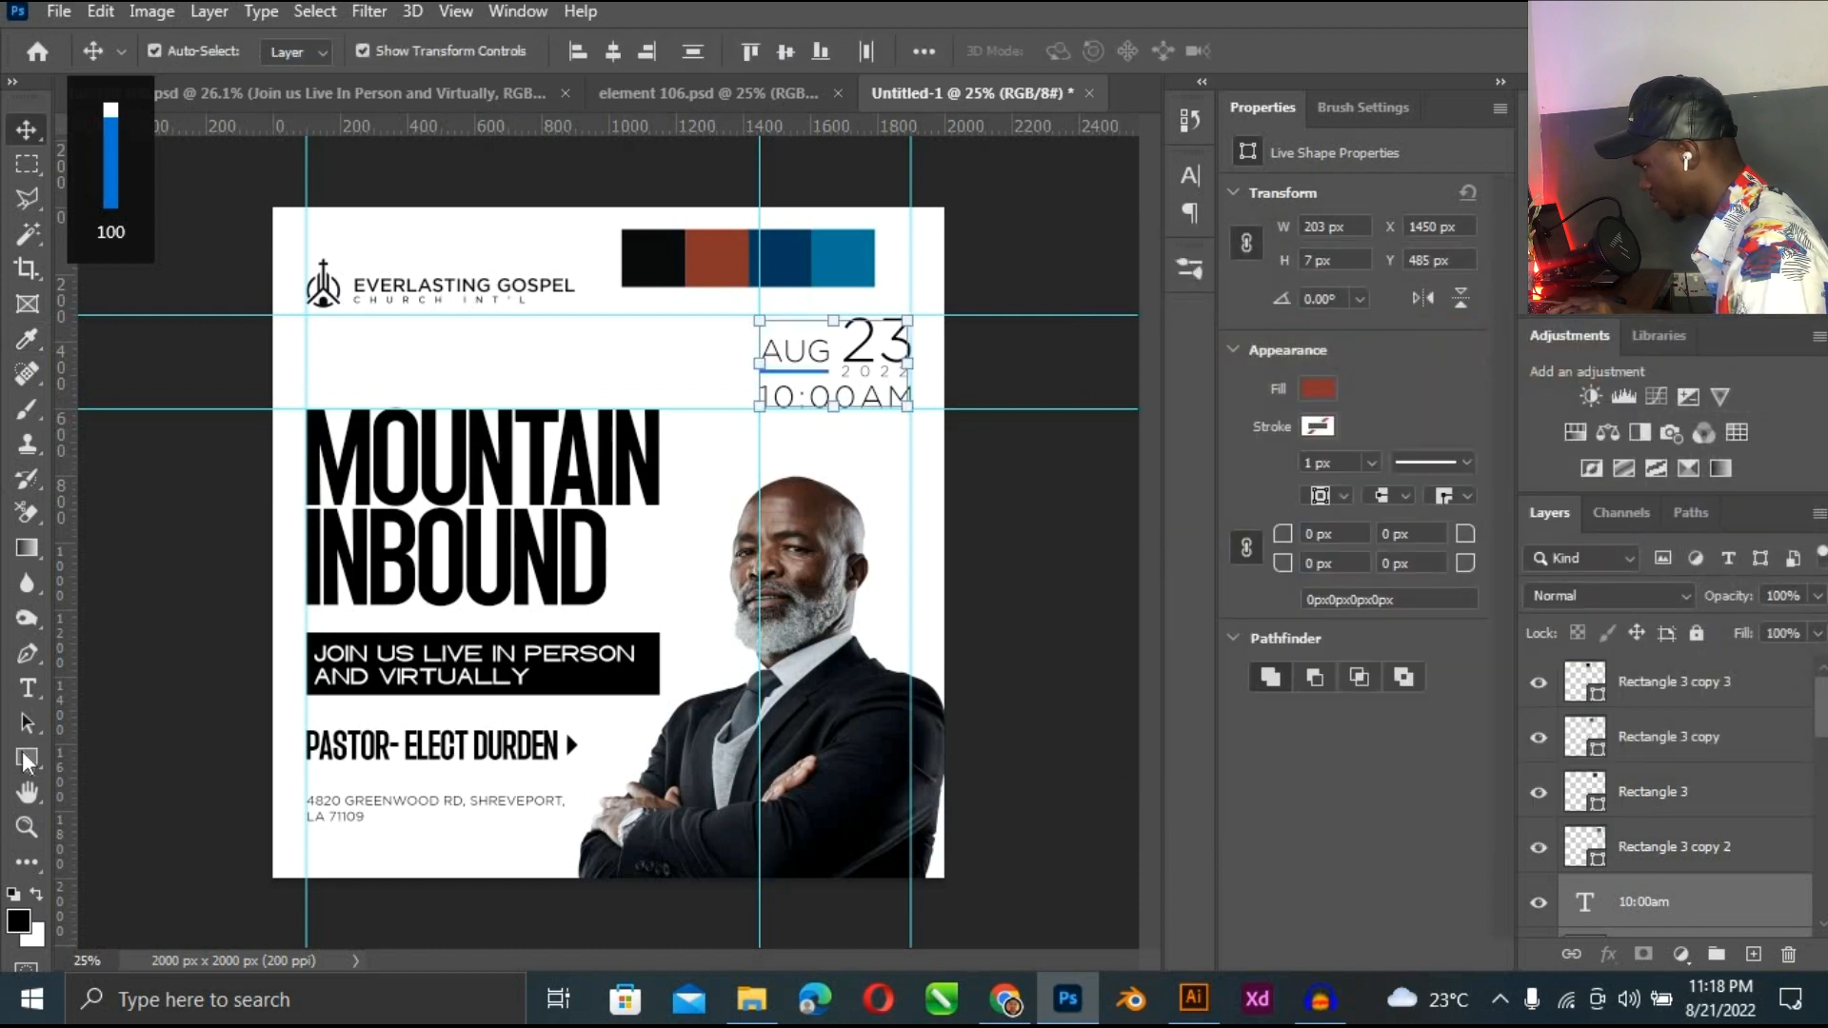
pyautogui.click(27, 758)
pyautogui.click(297, 50)
pyautogui.click(297, 49)
pyautogui.click(297, 50)
pyautogui.click(1350, 369)
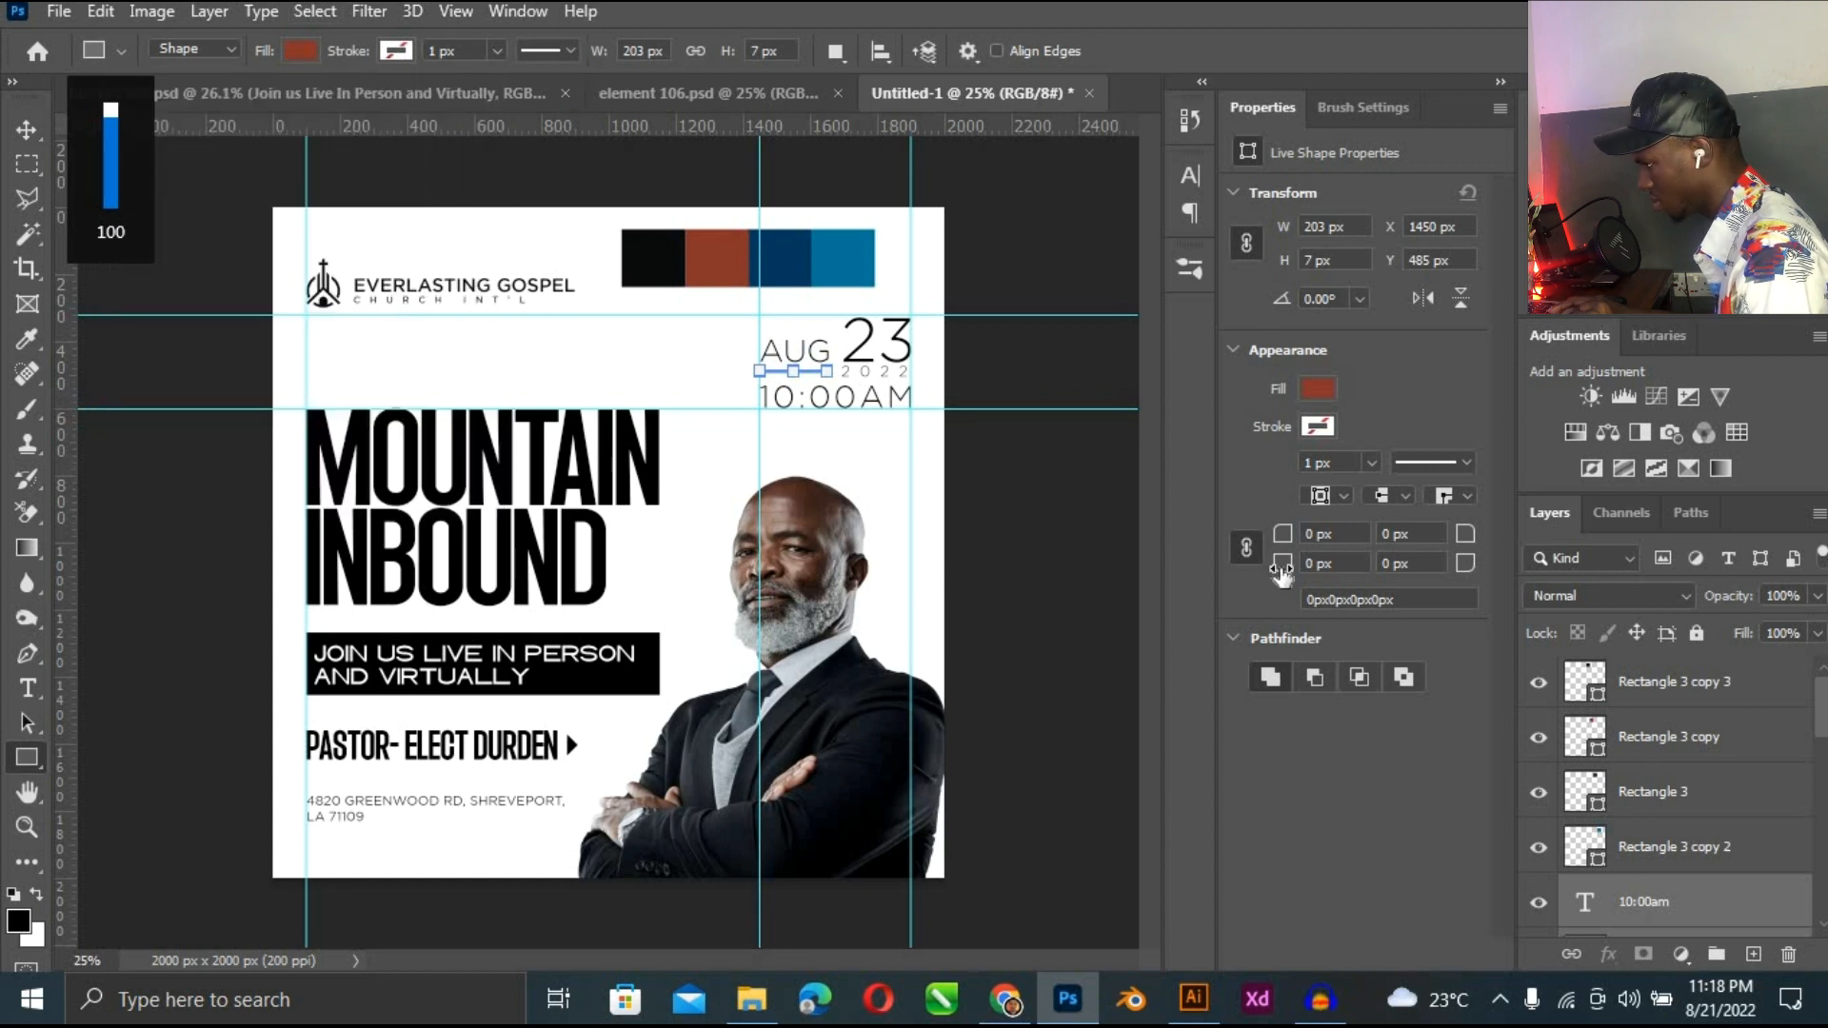
# Set the colour of the selected date and time text to the red-brown palette colour, 8a352a.
pyautogui.click(1190, 175)
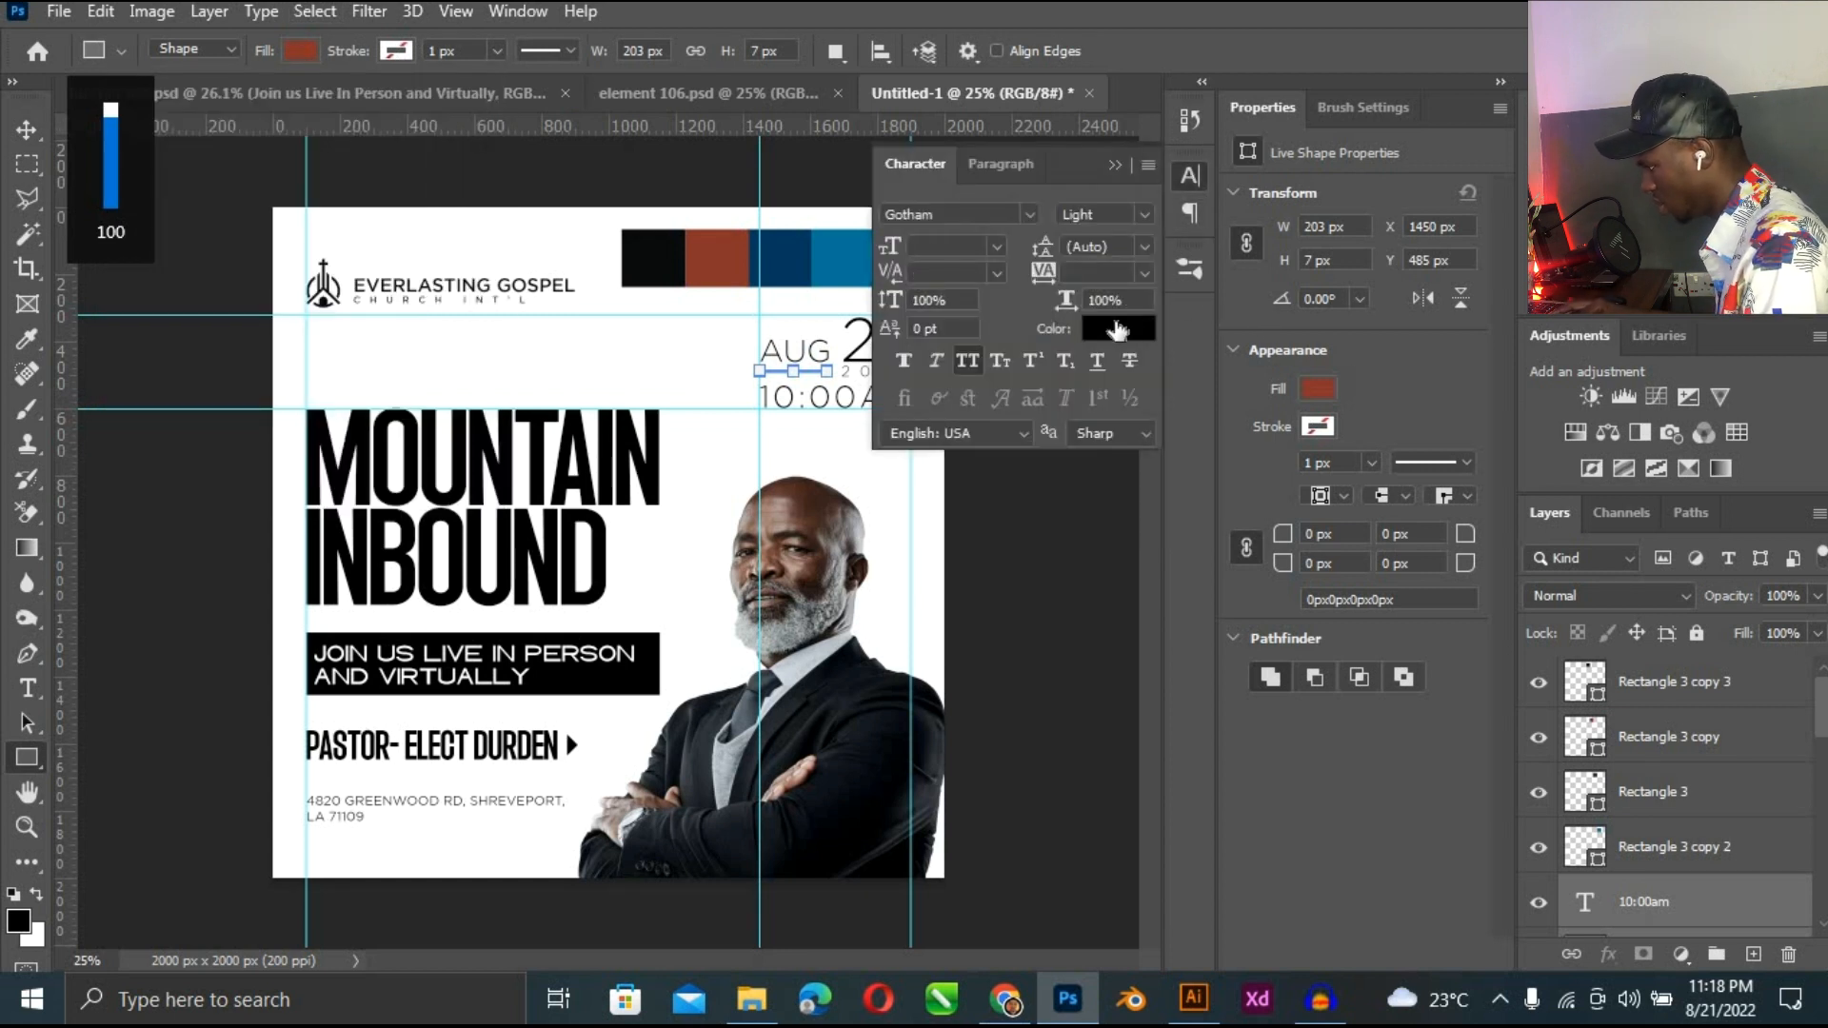
pyautogui.click(1095, 327)
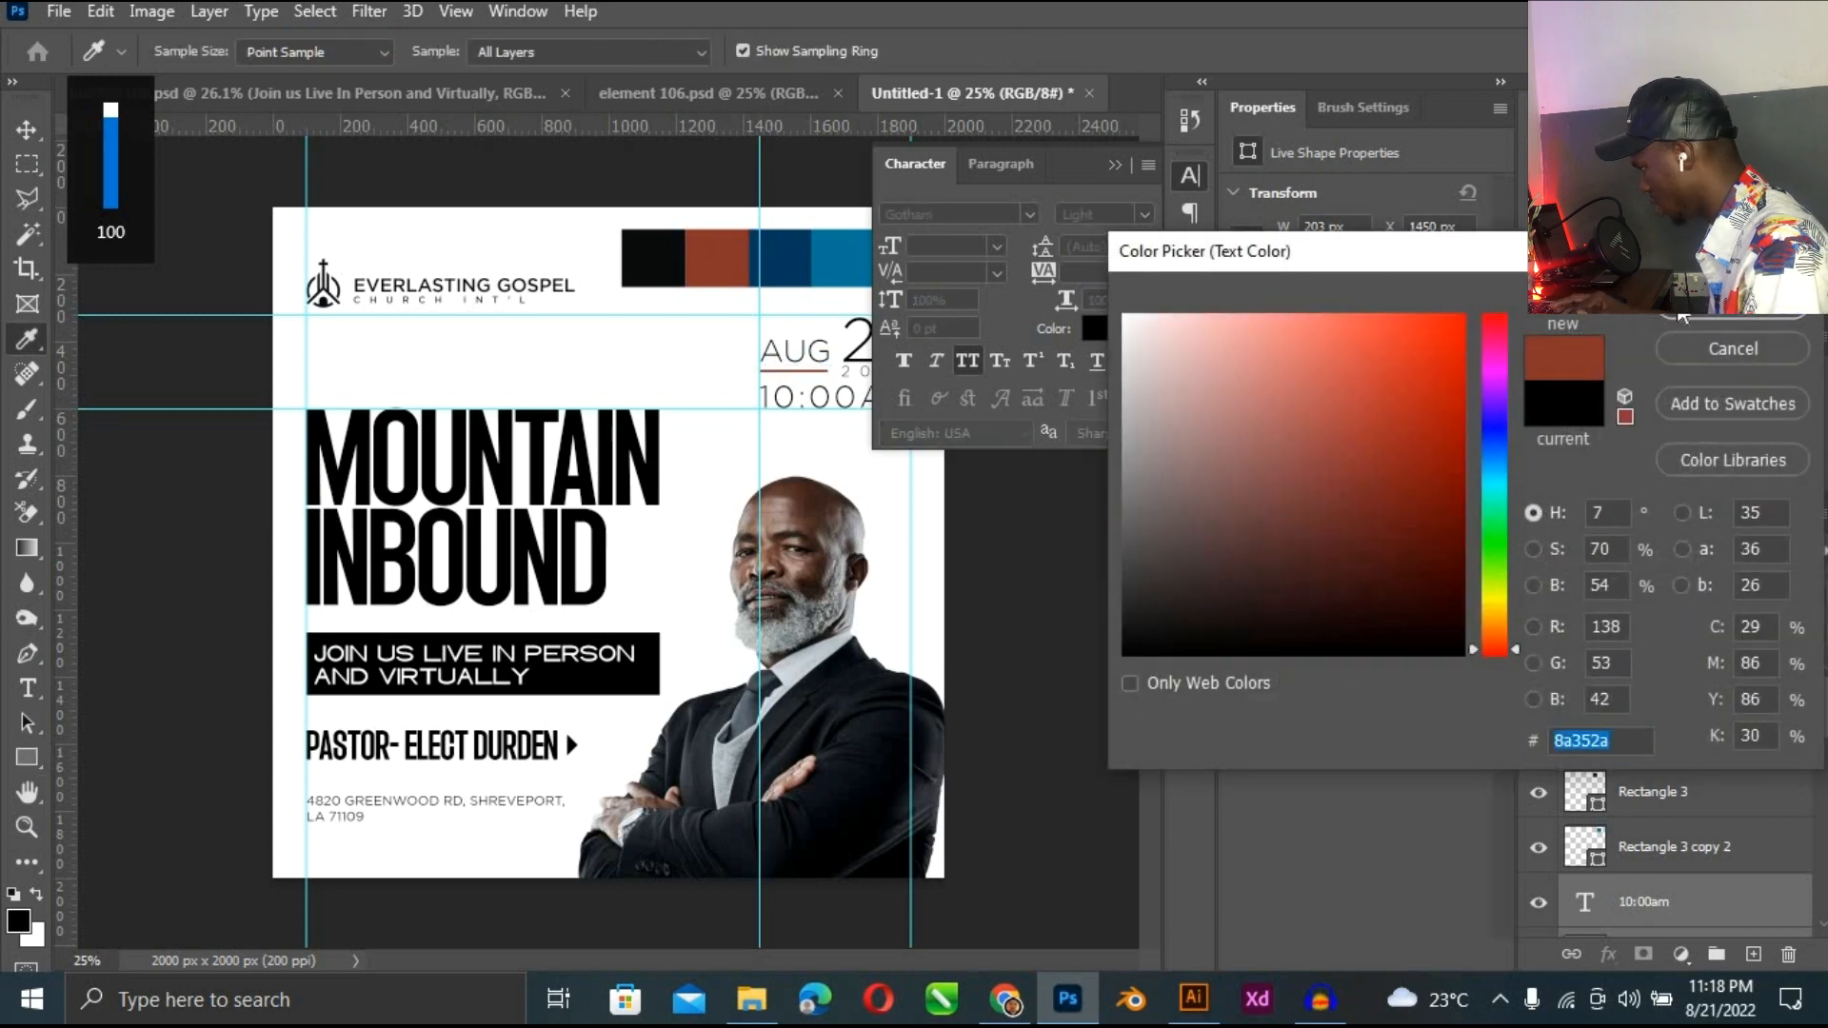
pyautogui.click(1725, 294)
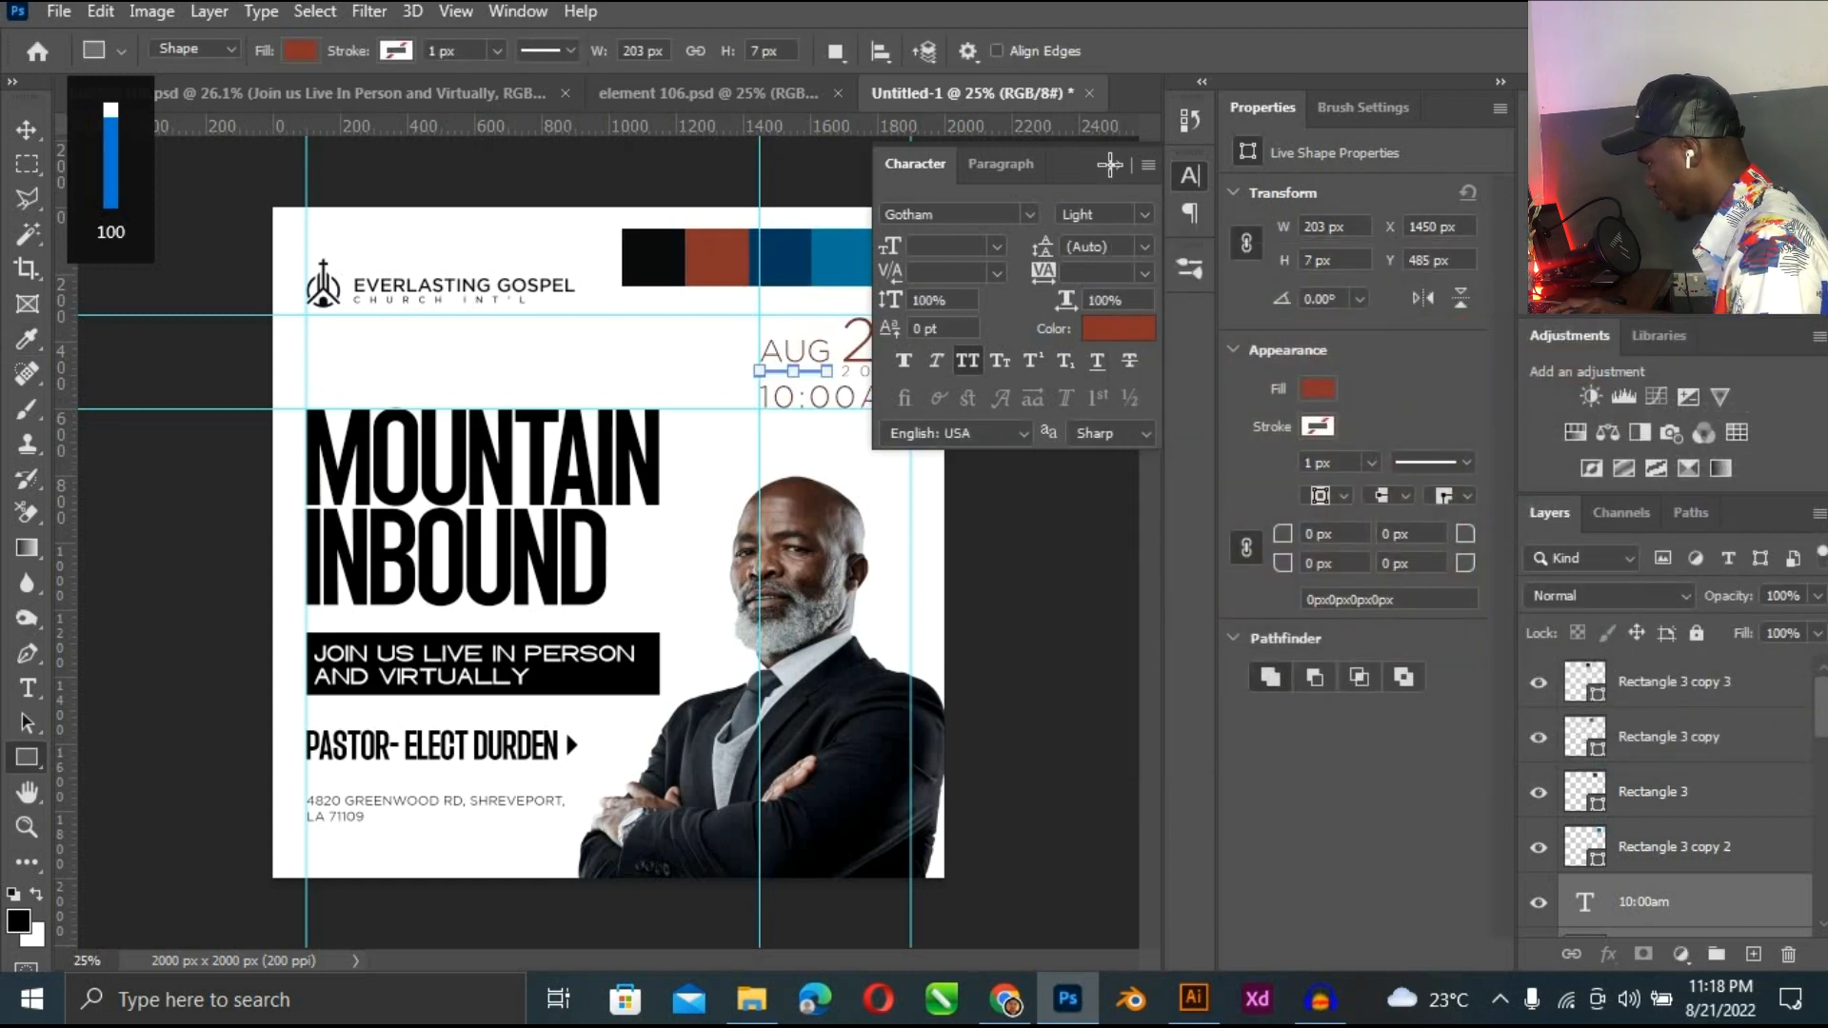
pyautogui.click(1110, 165)
pyautogui.click(27, 131)
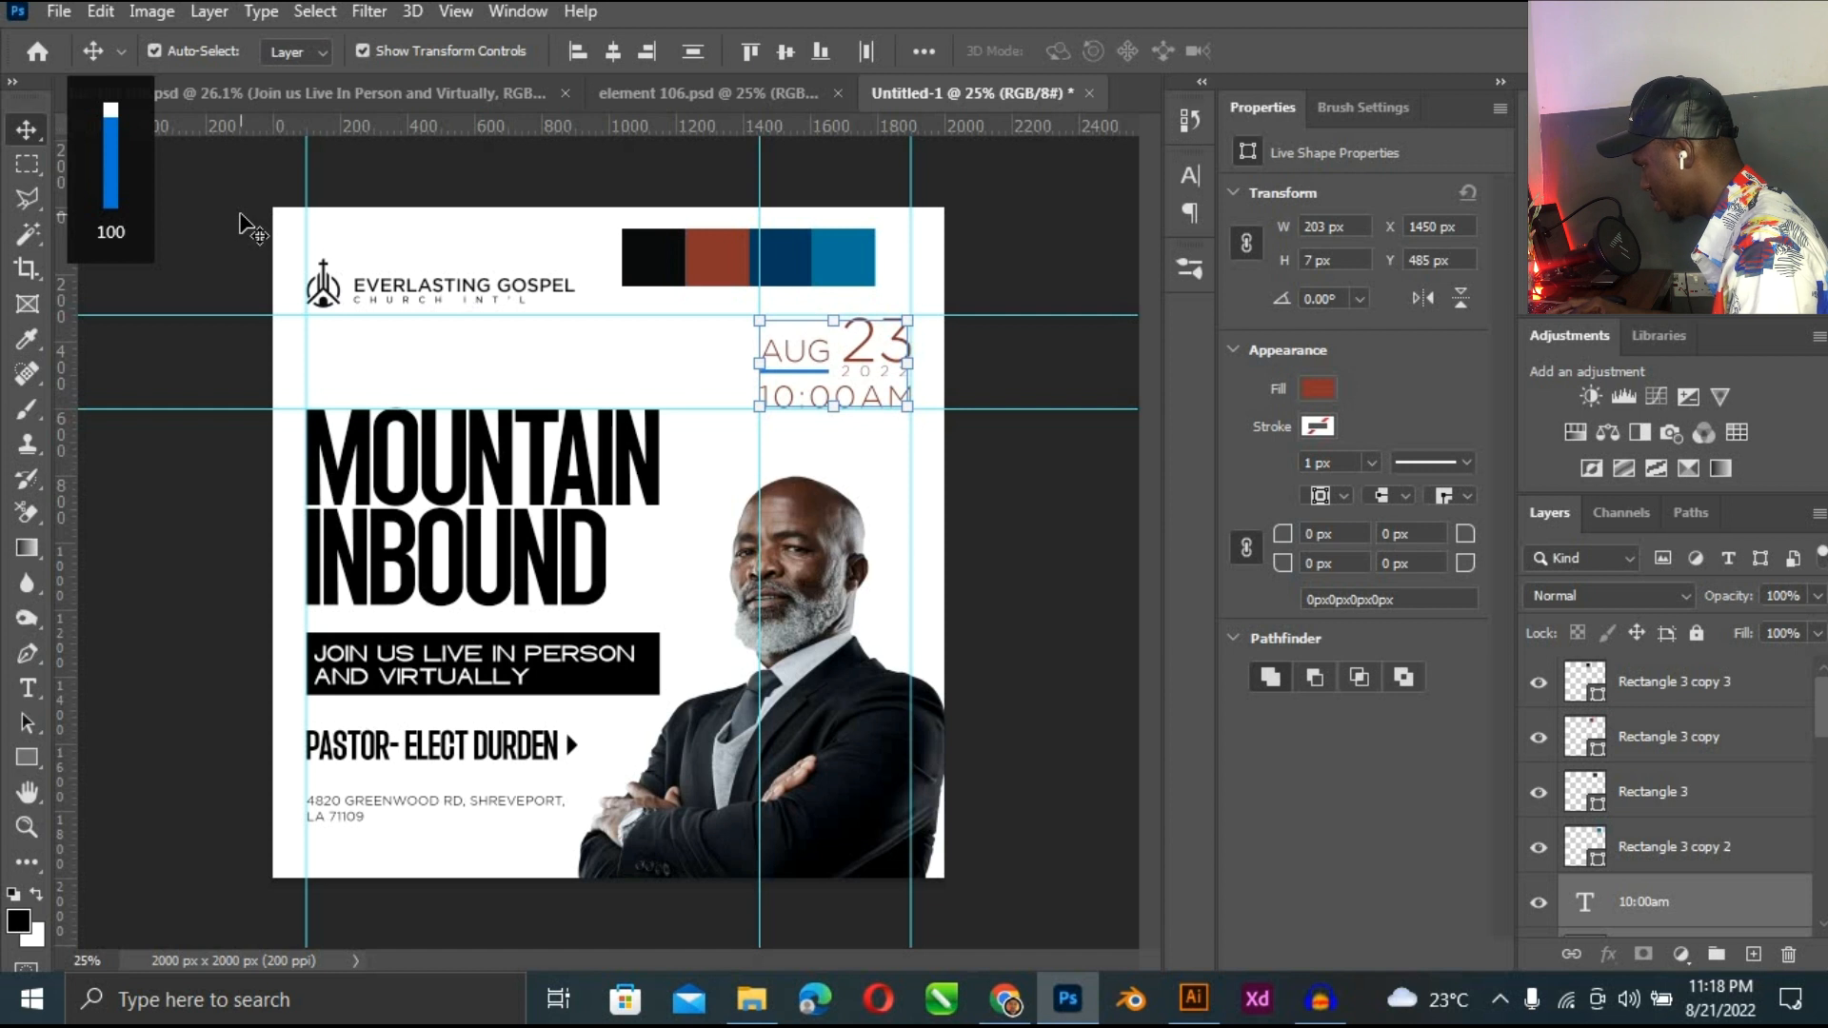
pyautogui.click(246, 225)
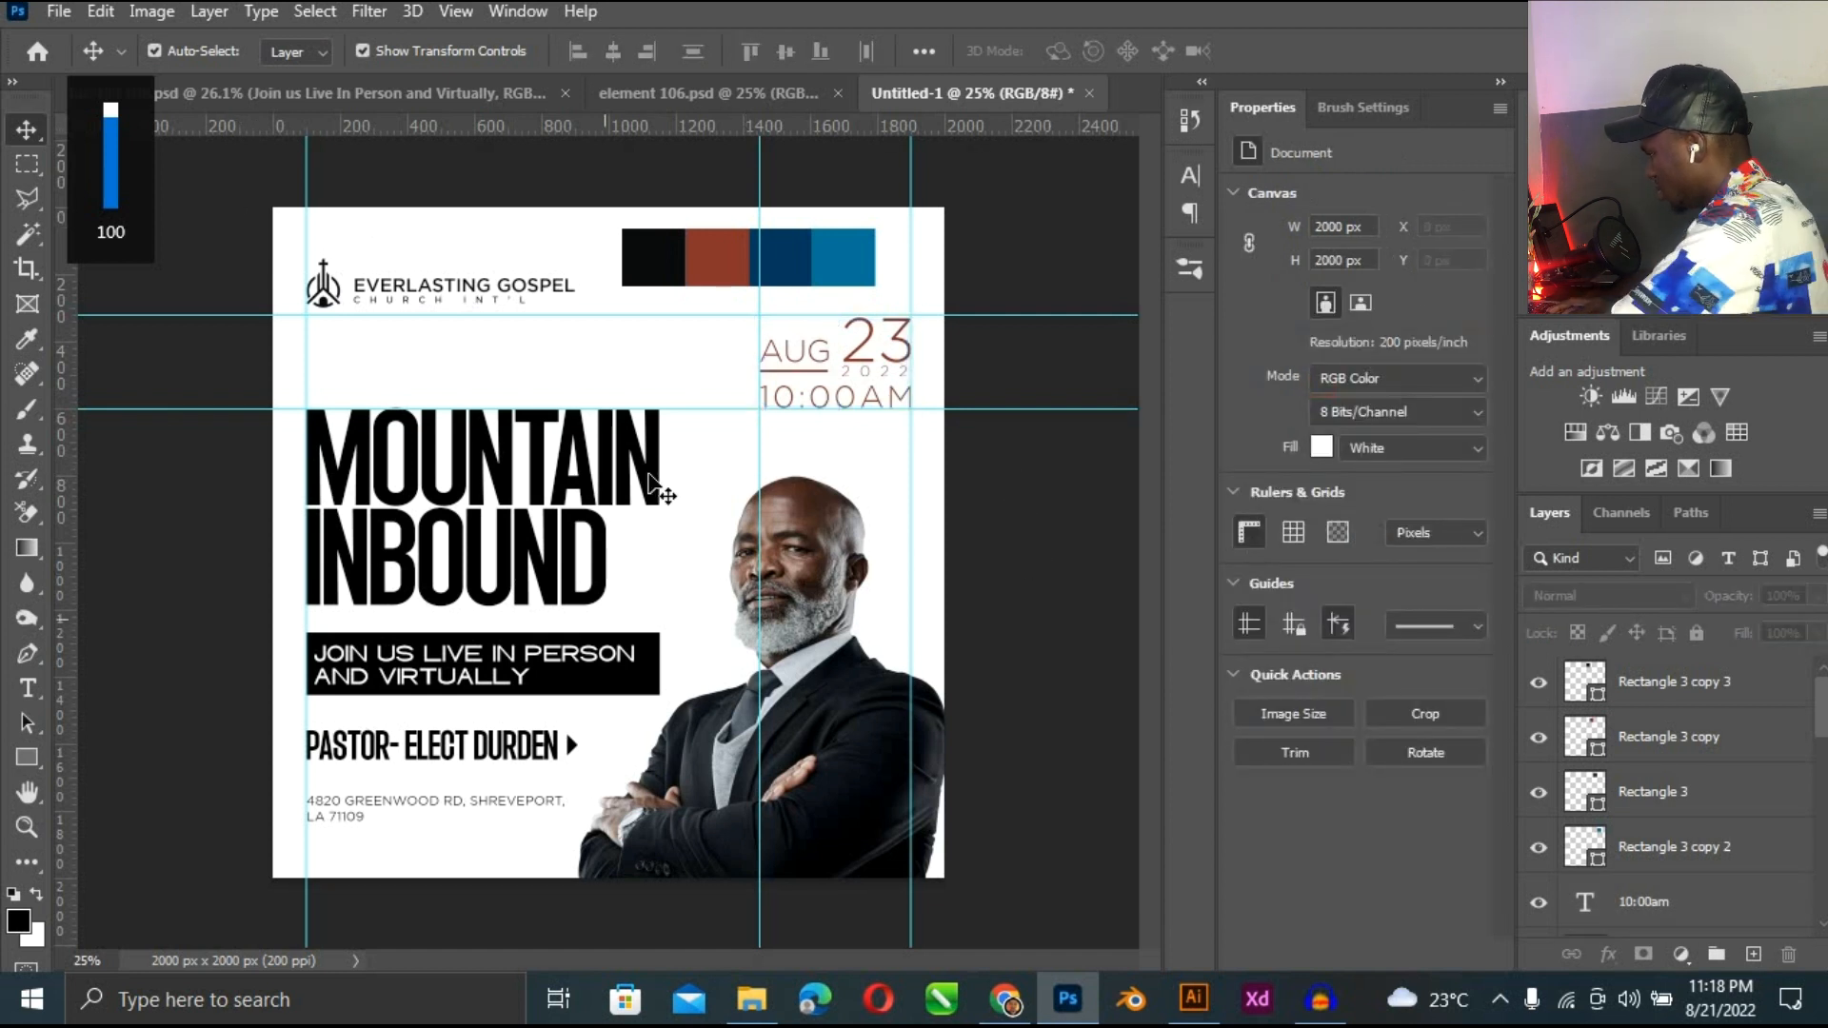
# Give the rectangle behind the JOIN US LIVE text a linear gradient fill with the red-brown palette colour as its start stop.
pyautogui.click(655, 677)
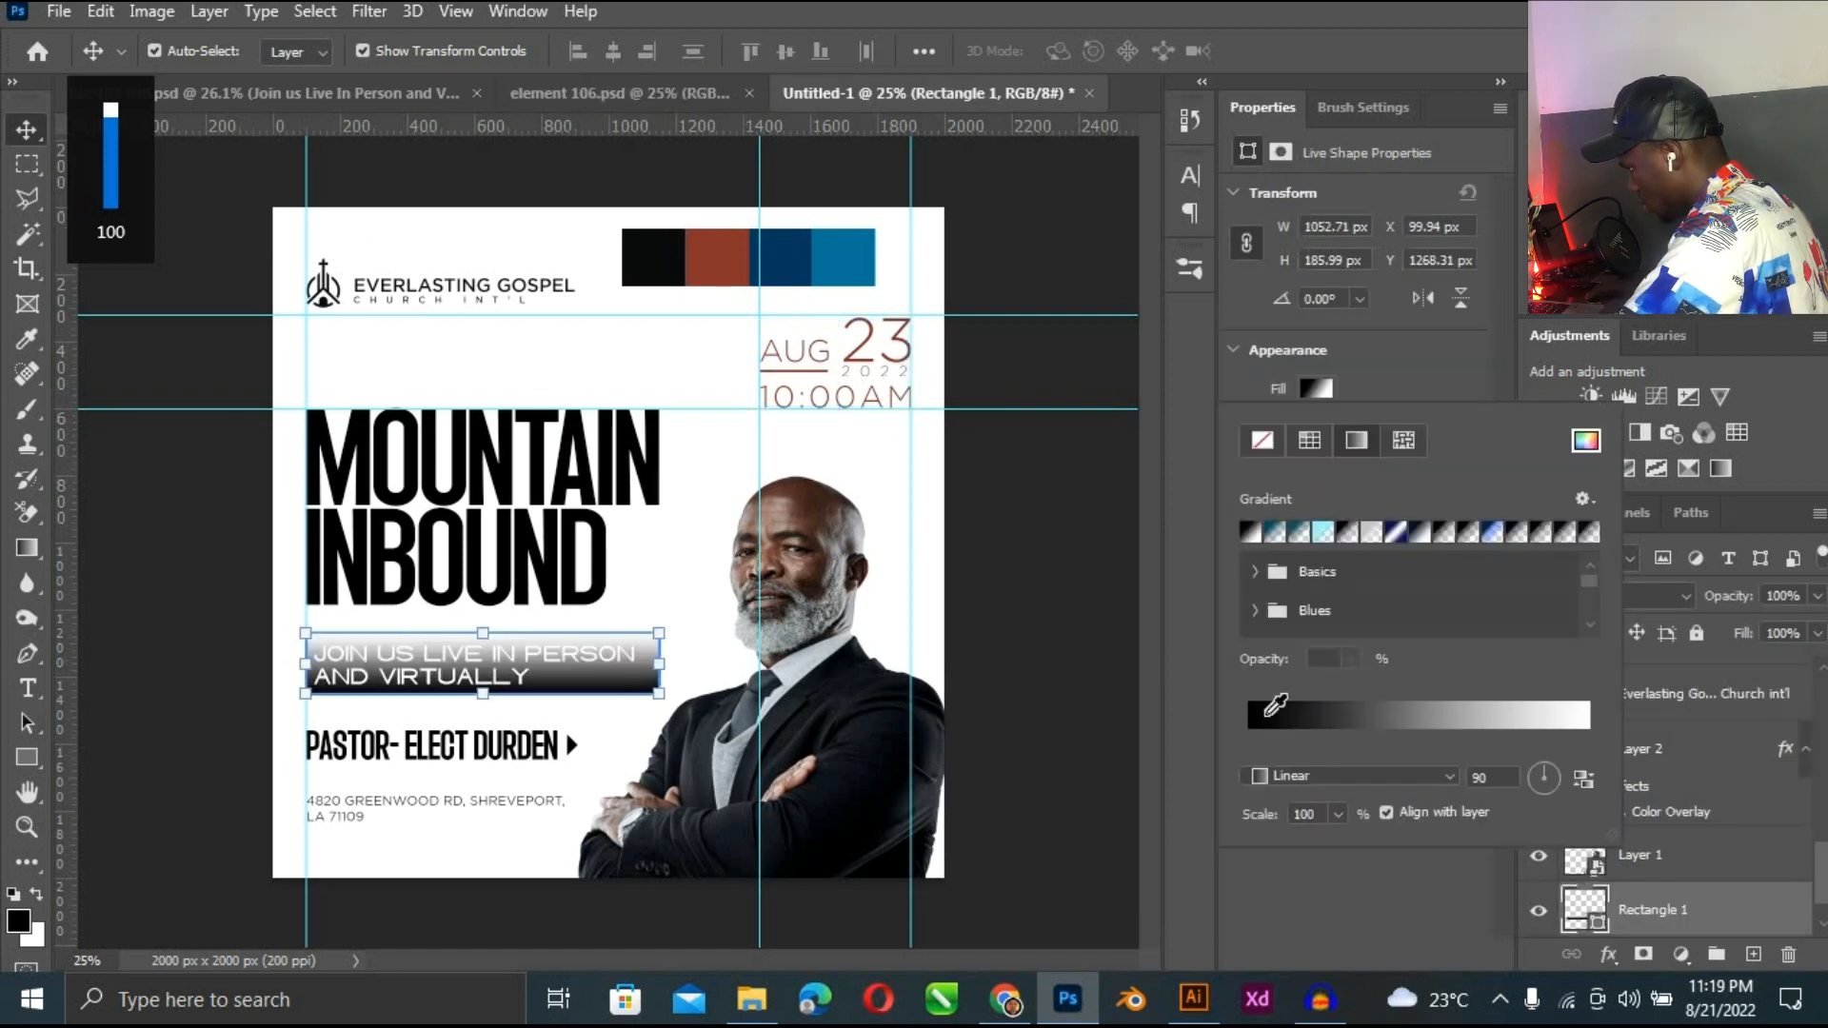
pyautogui.click(1266, 710)
pyautogui.click(1217, 733)
pyautogui.click(1333, 844)
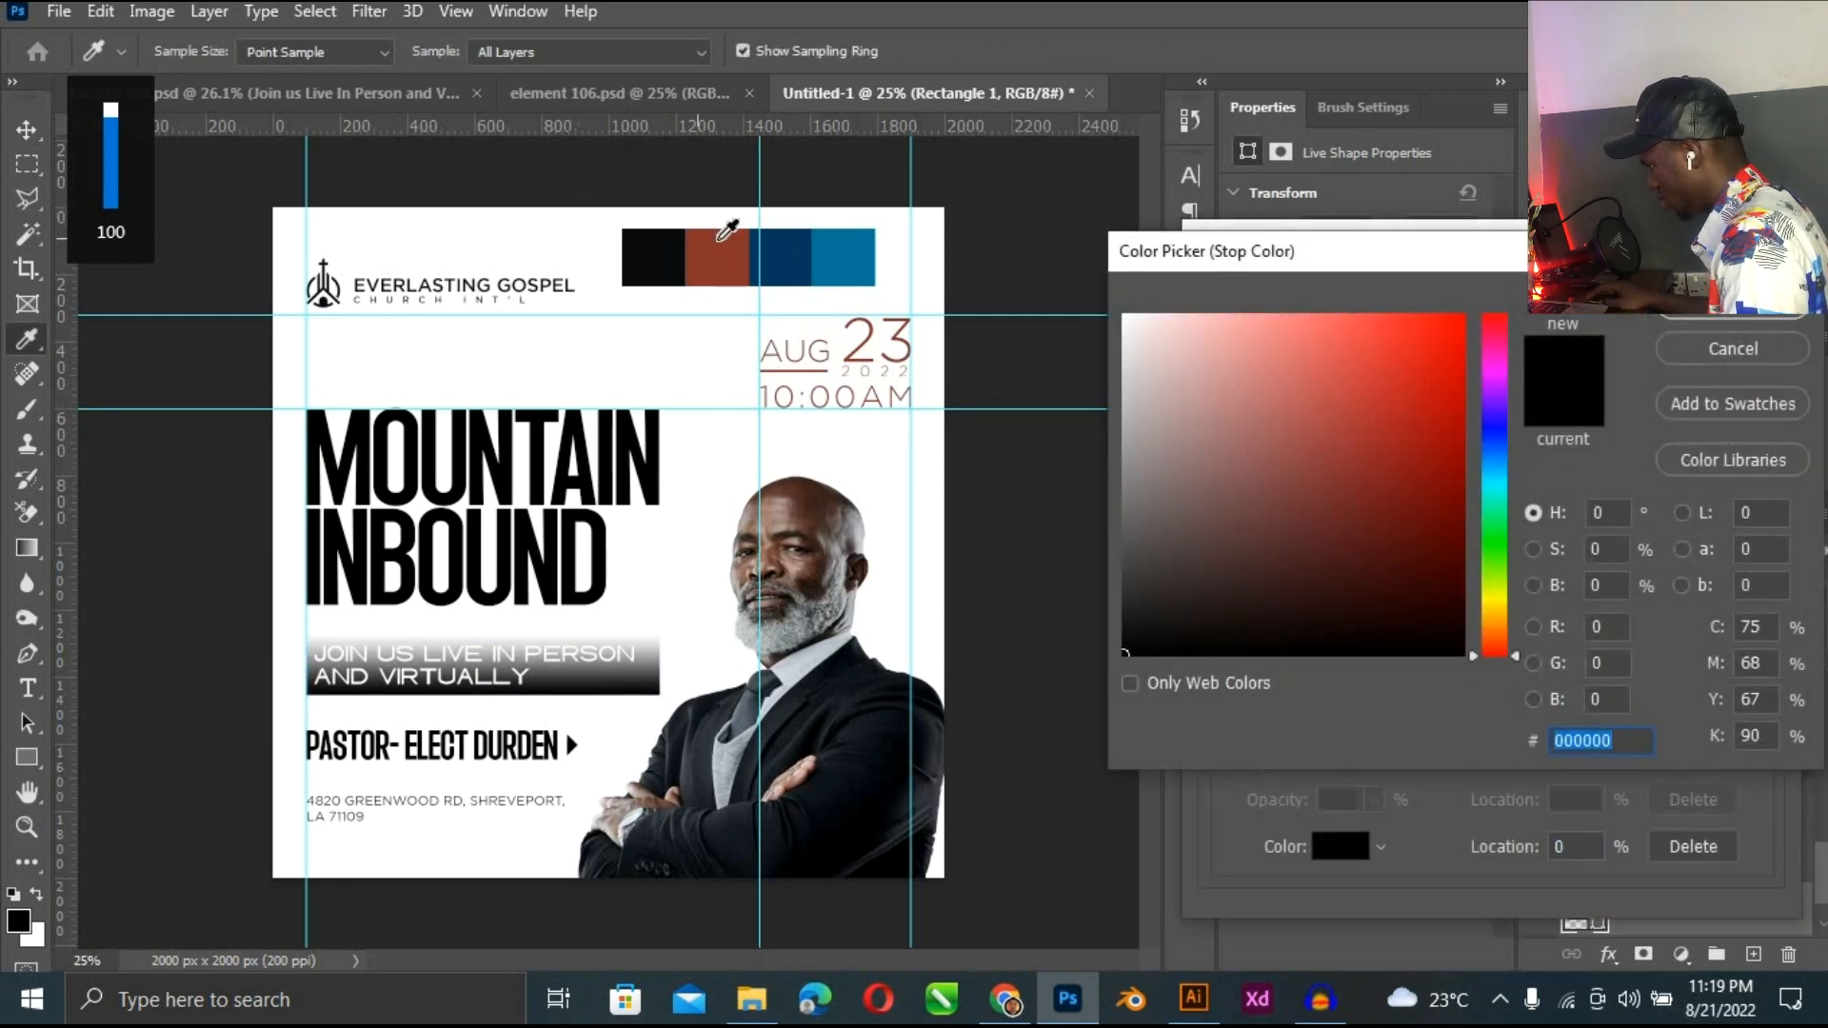
pyautogui.click(727, 231)
pyautogui.press('Return')
# Set the end stop of the rectangle's gradient to the light blue palette colour, 007799, and apply the gradient.
pyautogui.click(1758, 734)
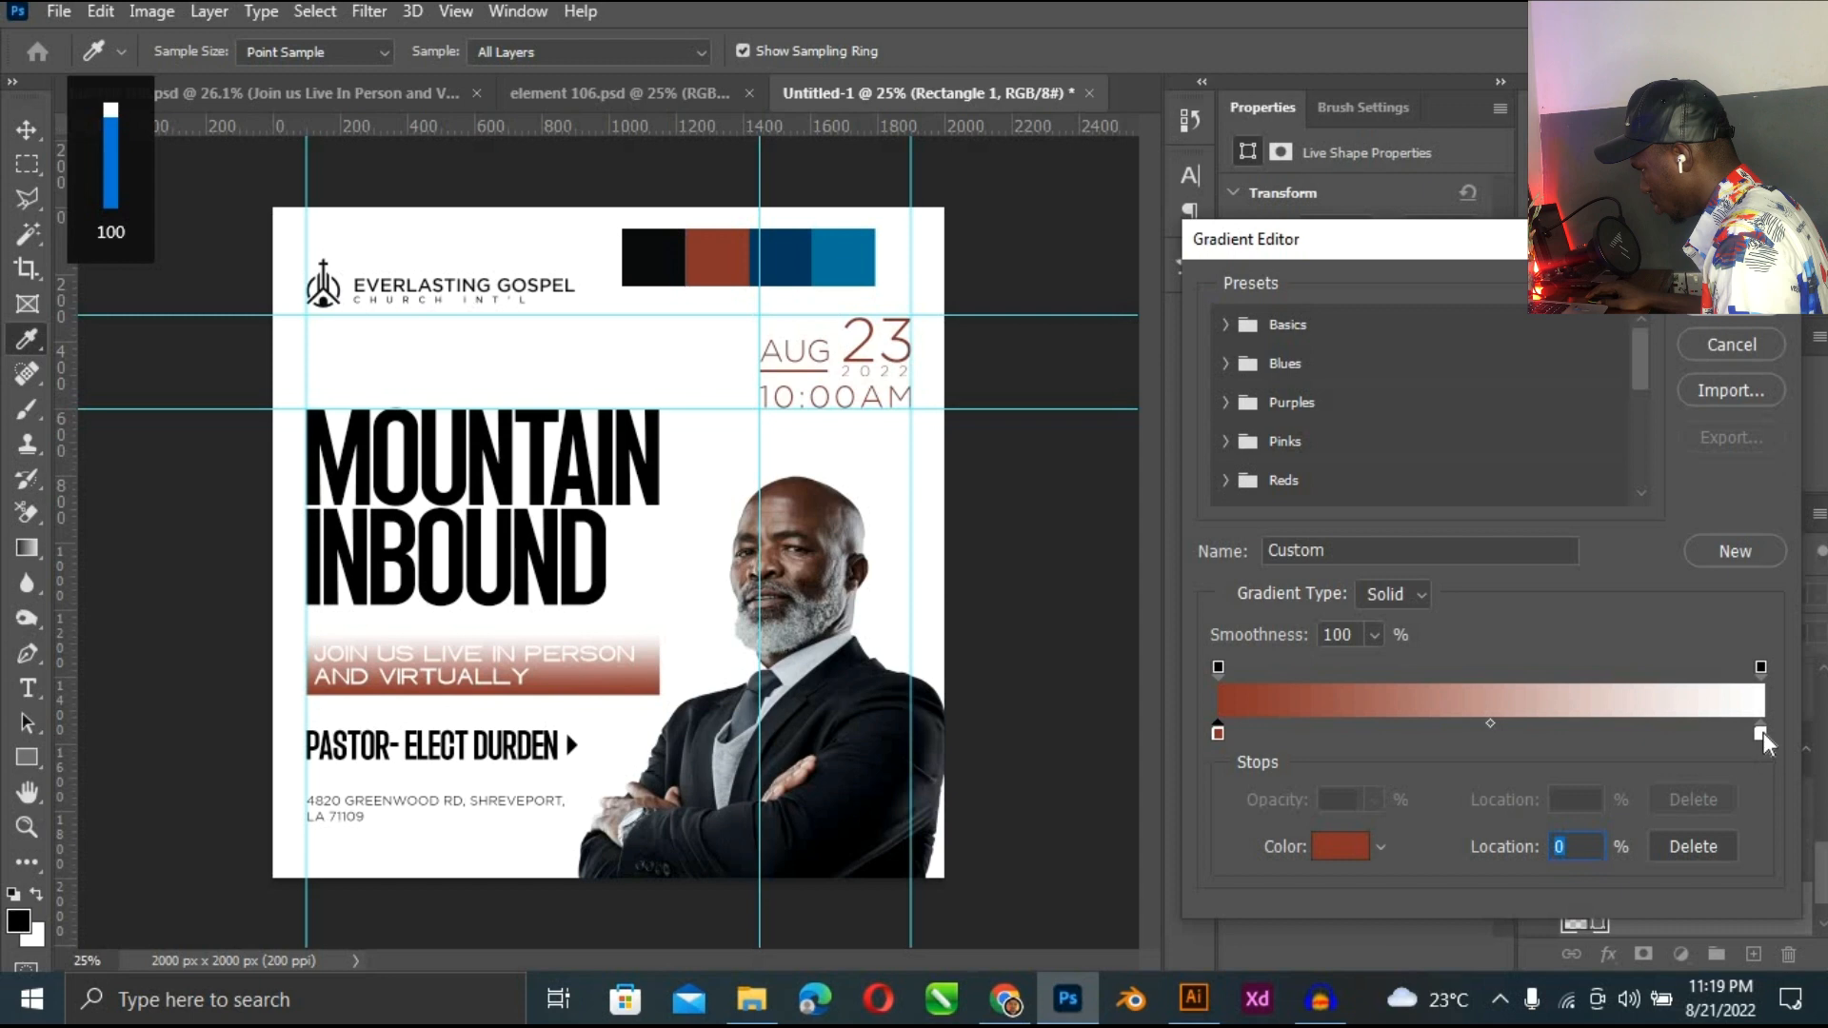
pyautogui.click(1350, 846)
pyautogui.click(842, 257)
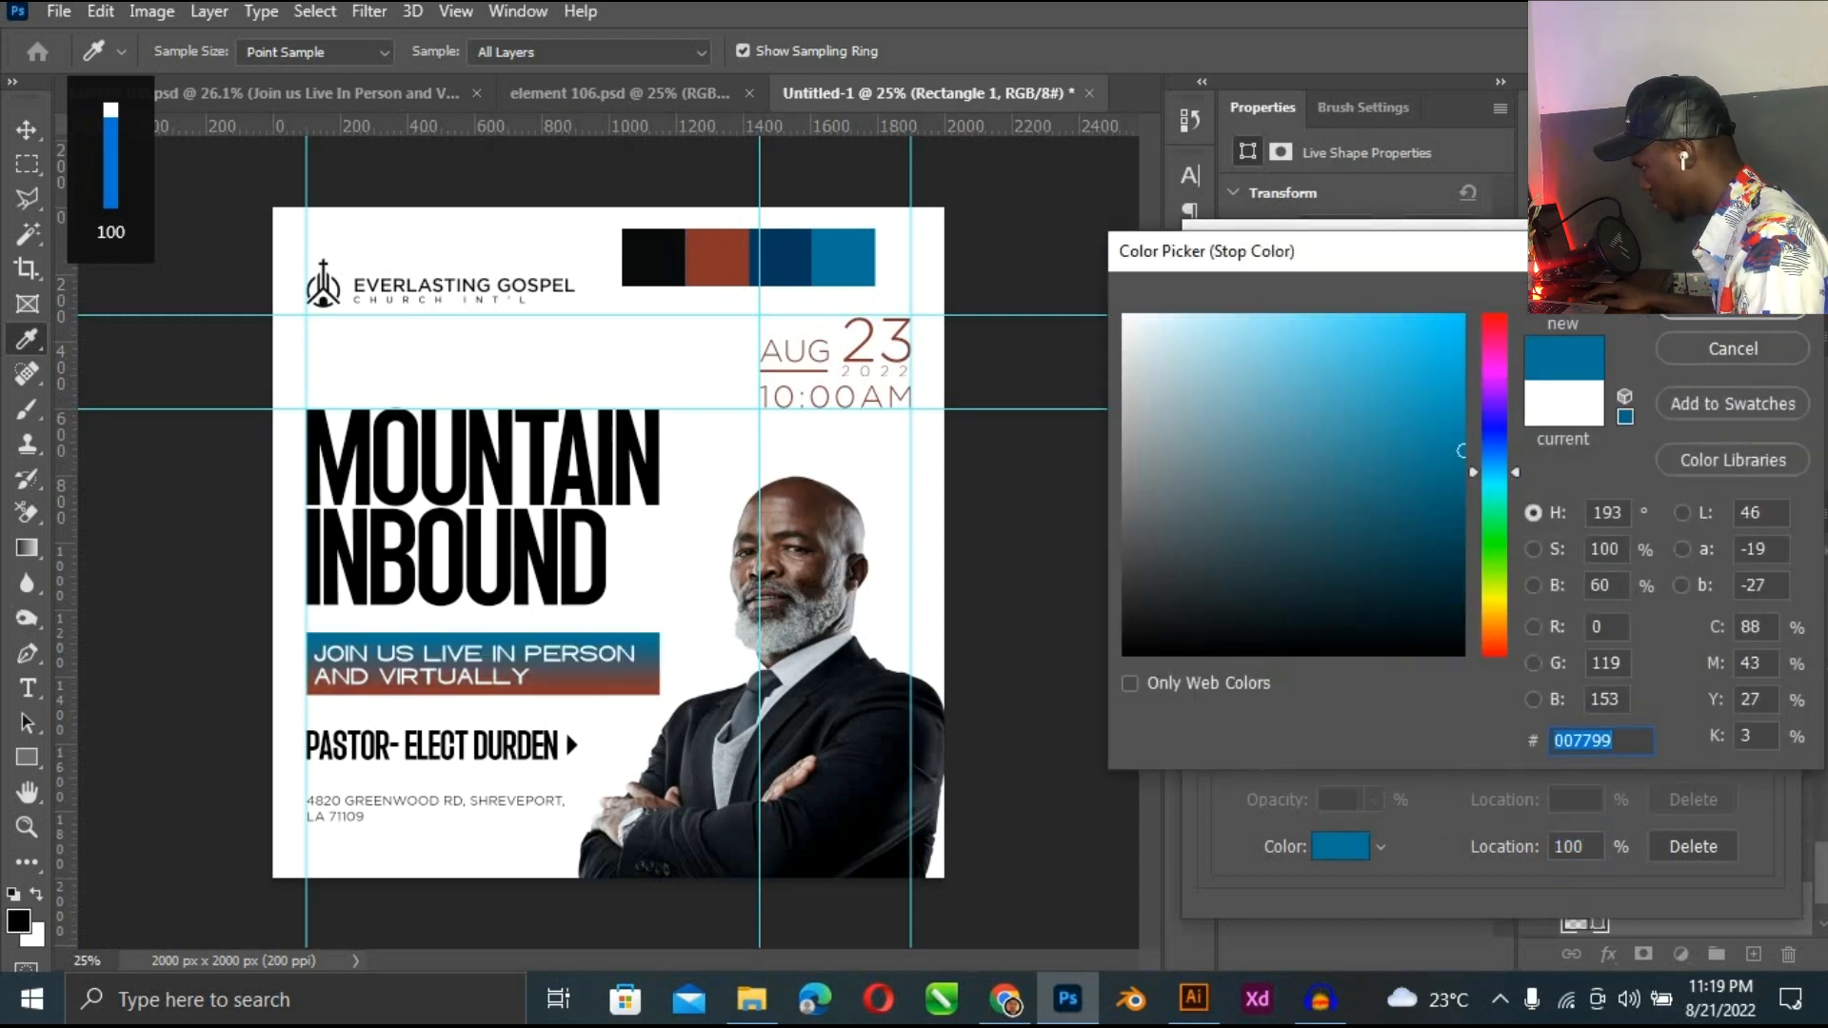
pyautogui.press('Return')
pyautogui.press('Return')
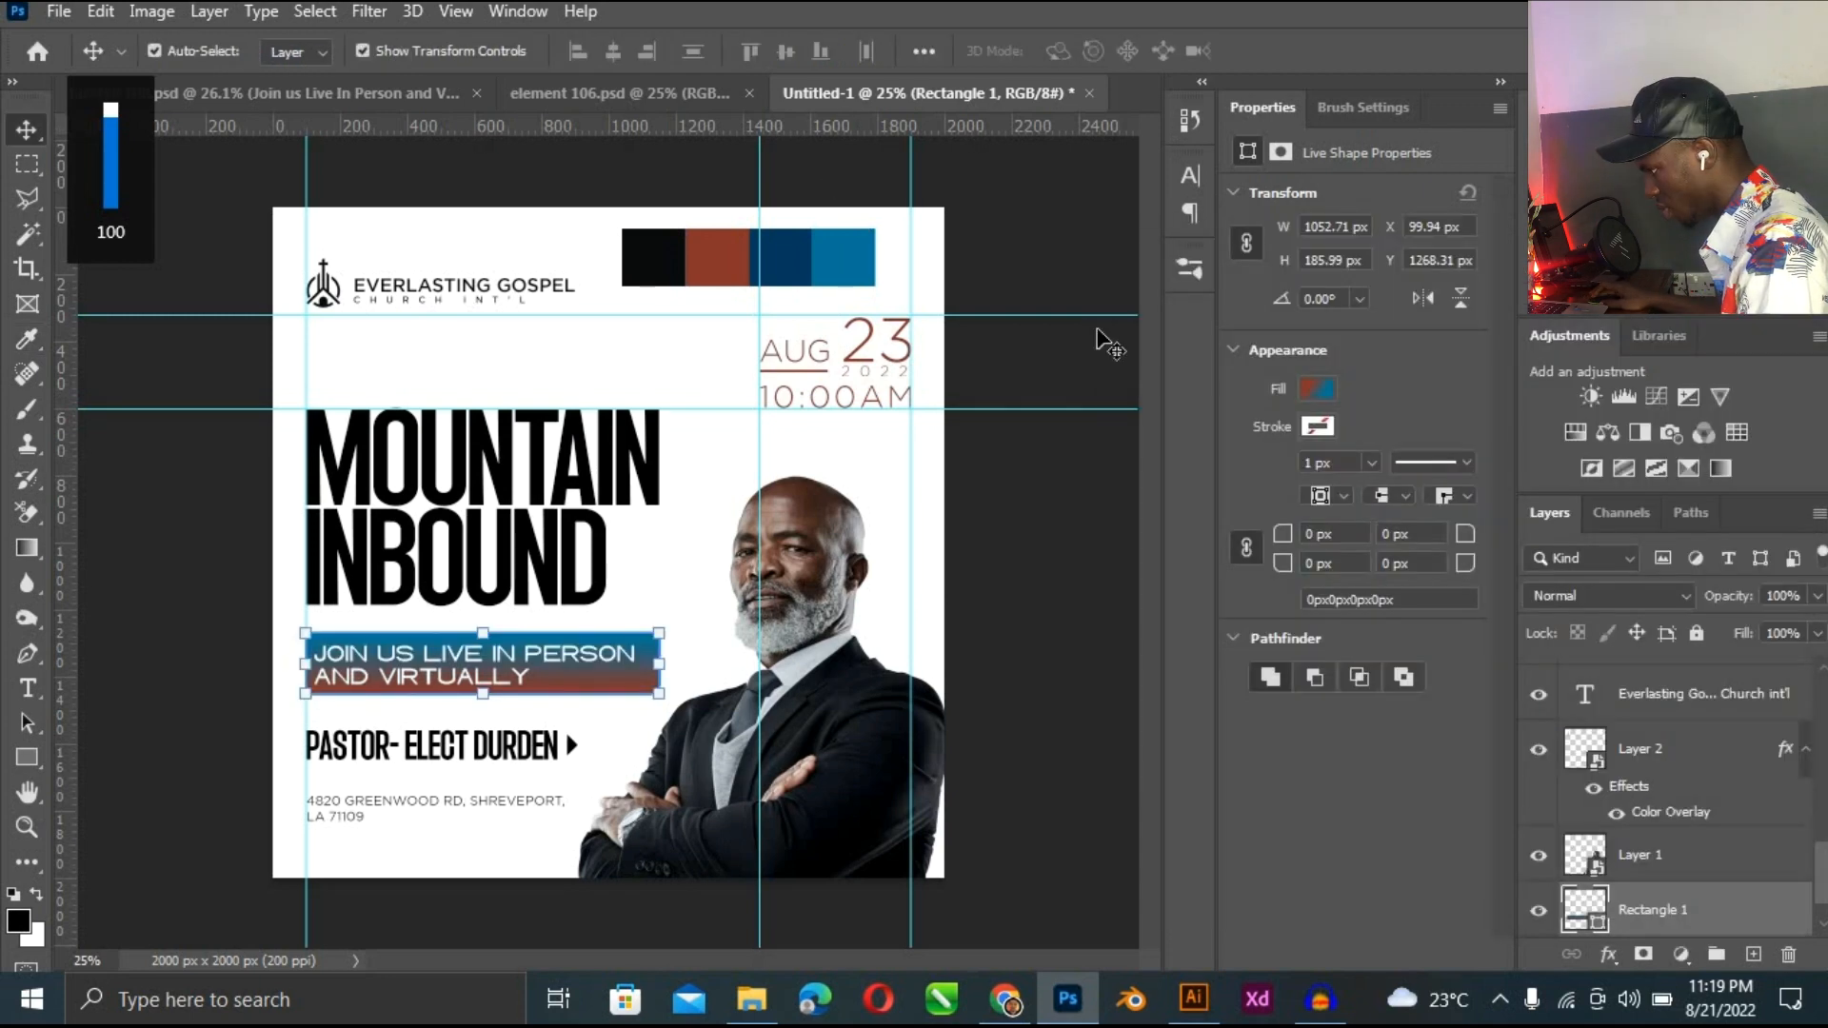
# Rotate the rectangle's gradient so it runs diagonally from blue on the left to red-brown on the right.
pyautogui.click(1319, 389)
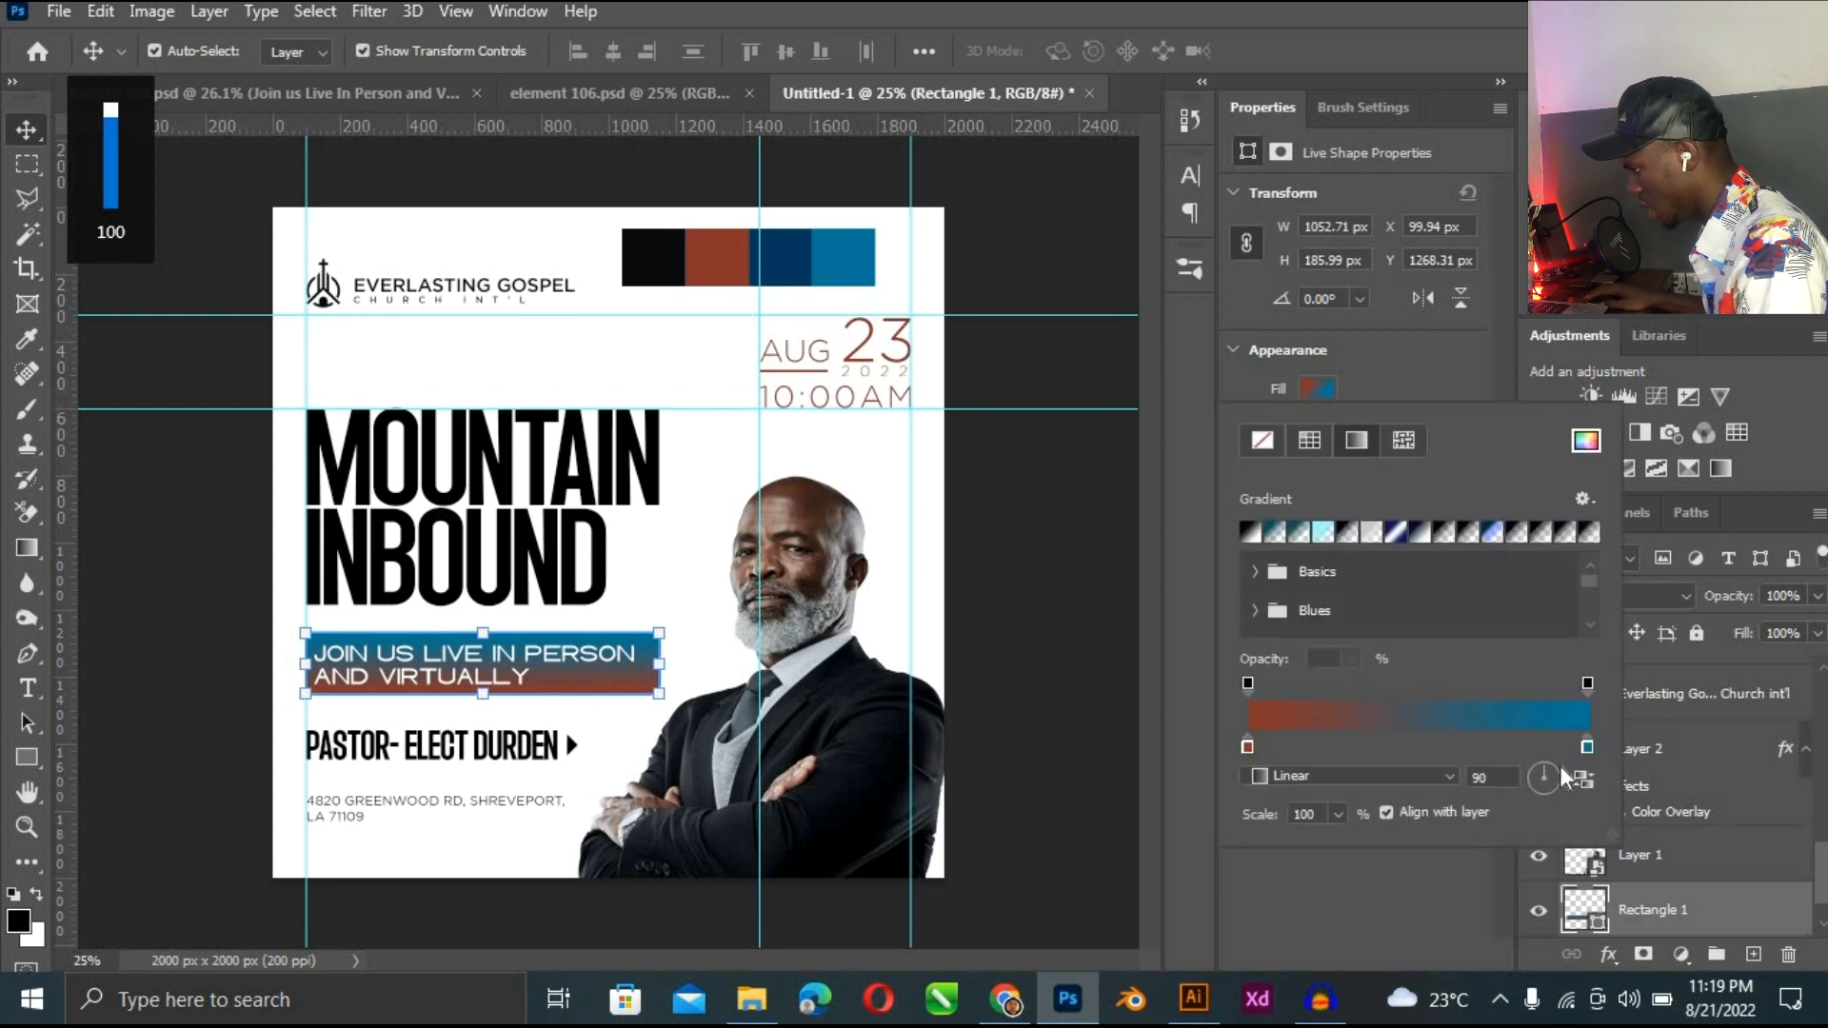
pyautogui.click(1565, 778)
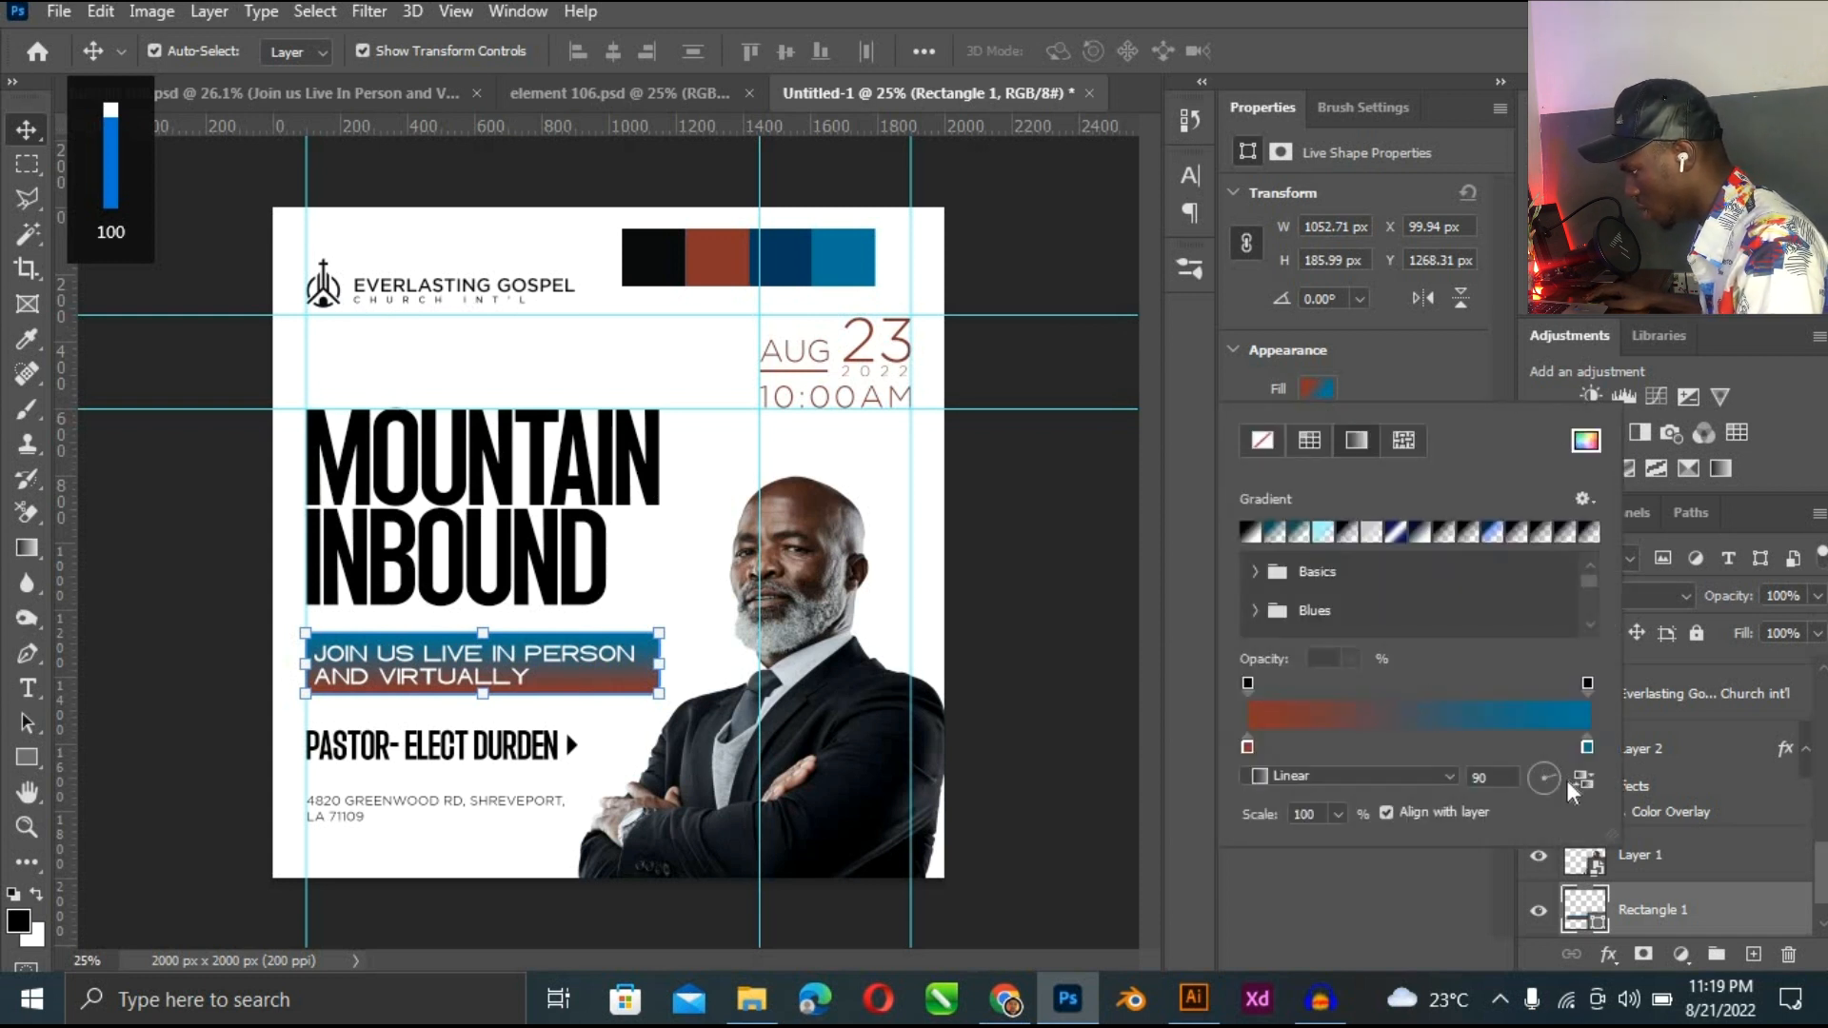
pyautogui.click(990, 707)
pyautogui.click(1001, 657)
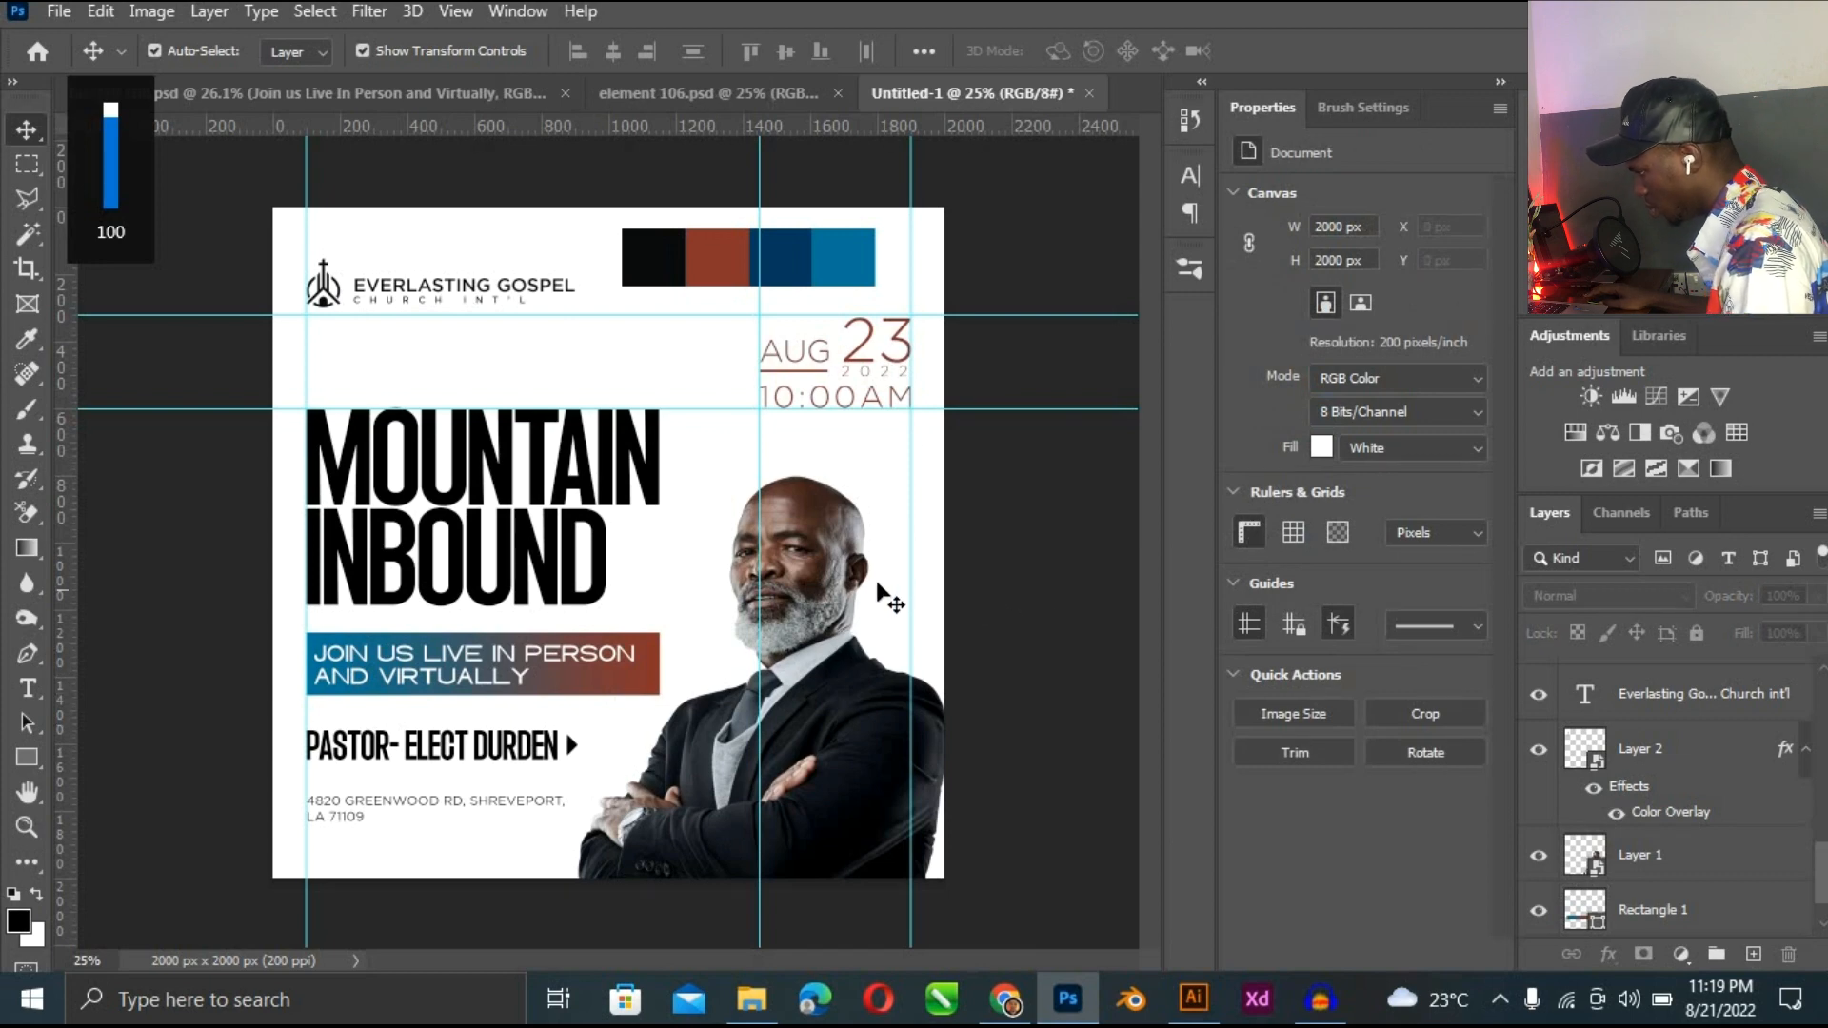
# Copy the mountain line artwork from element 106.psd into the flyer and scale it to 157.93%.
pyautogui.hotkey('ctrl', '-')
pyautogui.hotkey('ctrl', '+')
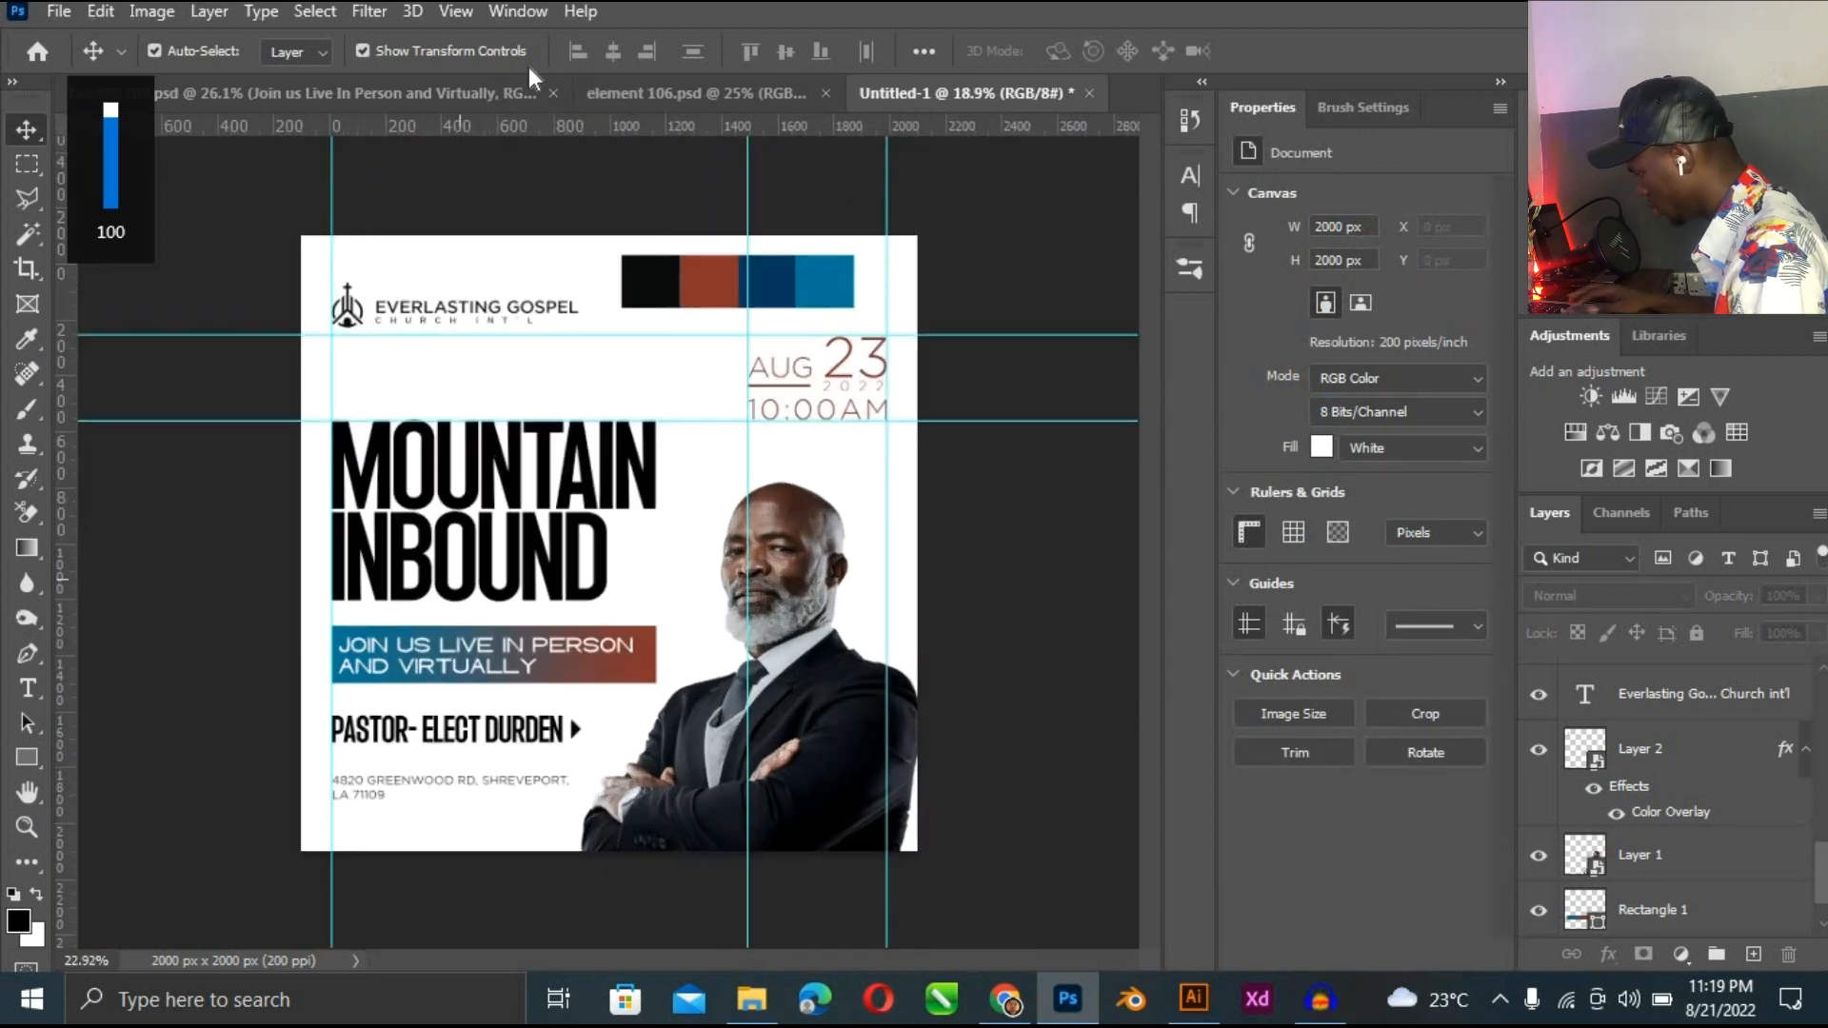
pyautogui.click(695, 92)
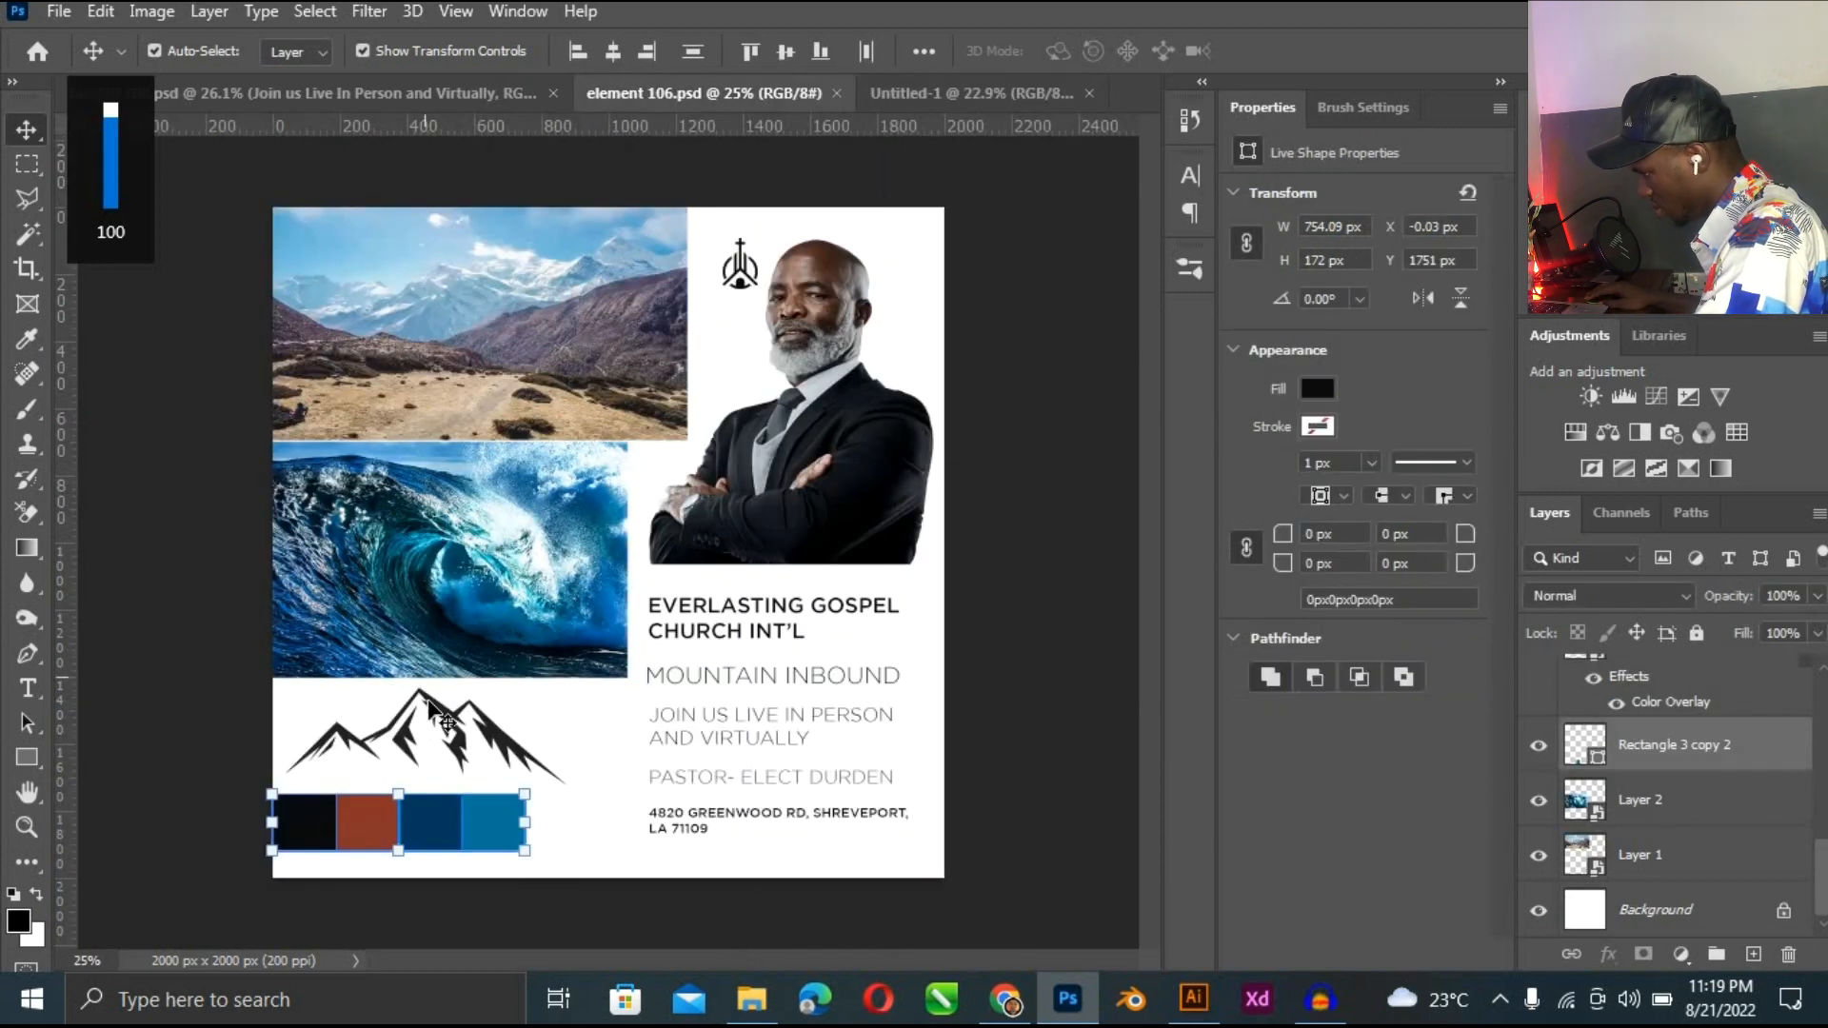
pyautogui.moveTo(433, 709); pyautogui.dragTo(898, 551)
pyautogui.hotkey('ctrl', 't')
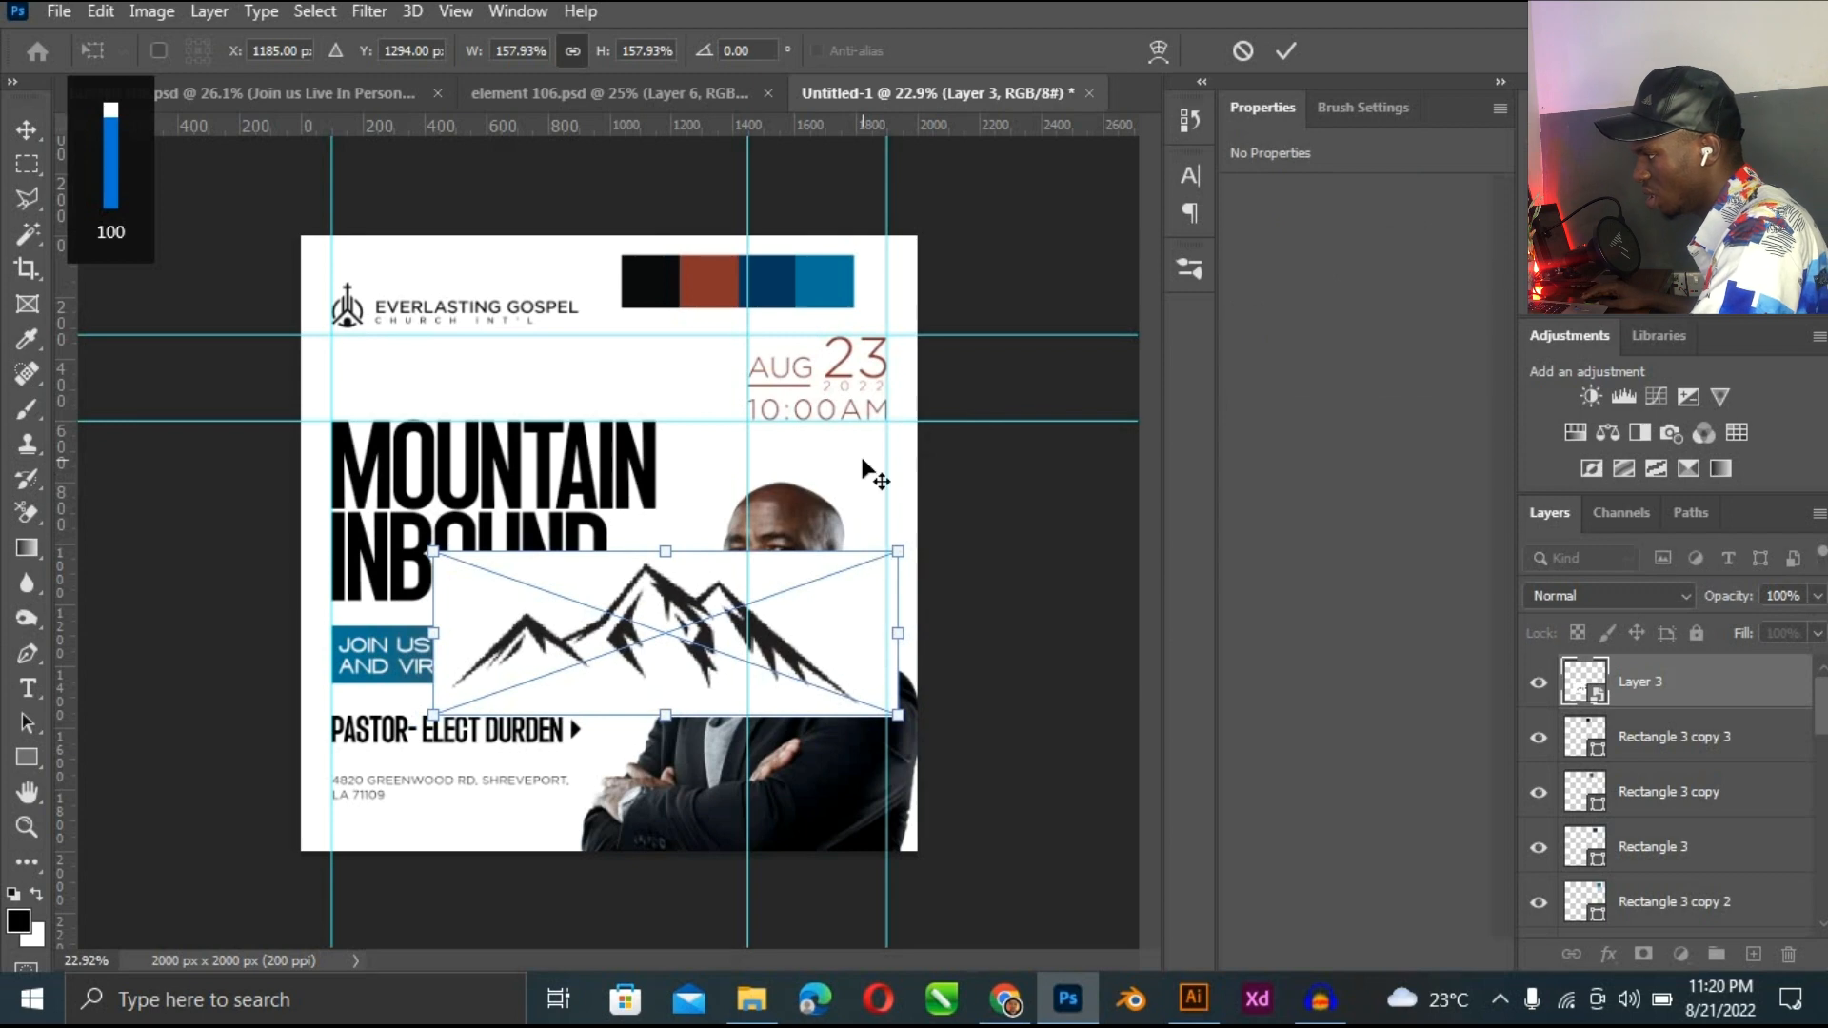
pyautogui.press('Return')
# Move the mountain artwork over the MOUNTAIN INBOUND title, to X 201 px and Y 649 px.
pyautogui.hotkey('ctrl', '+')
pyautogui.moveTo(531, 574); pyautogui.dragTo(463, 582)
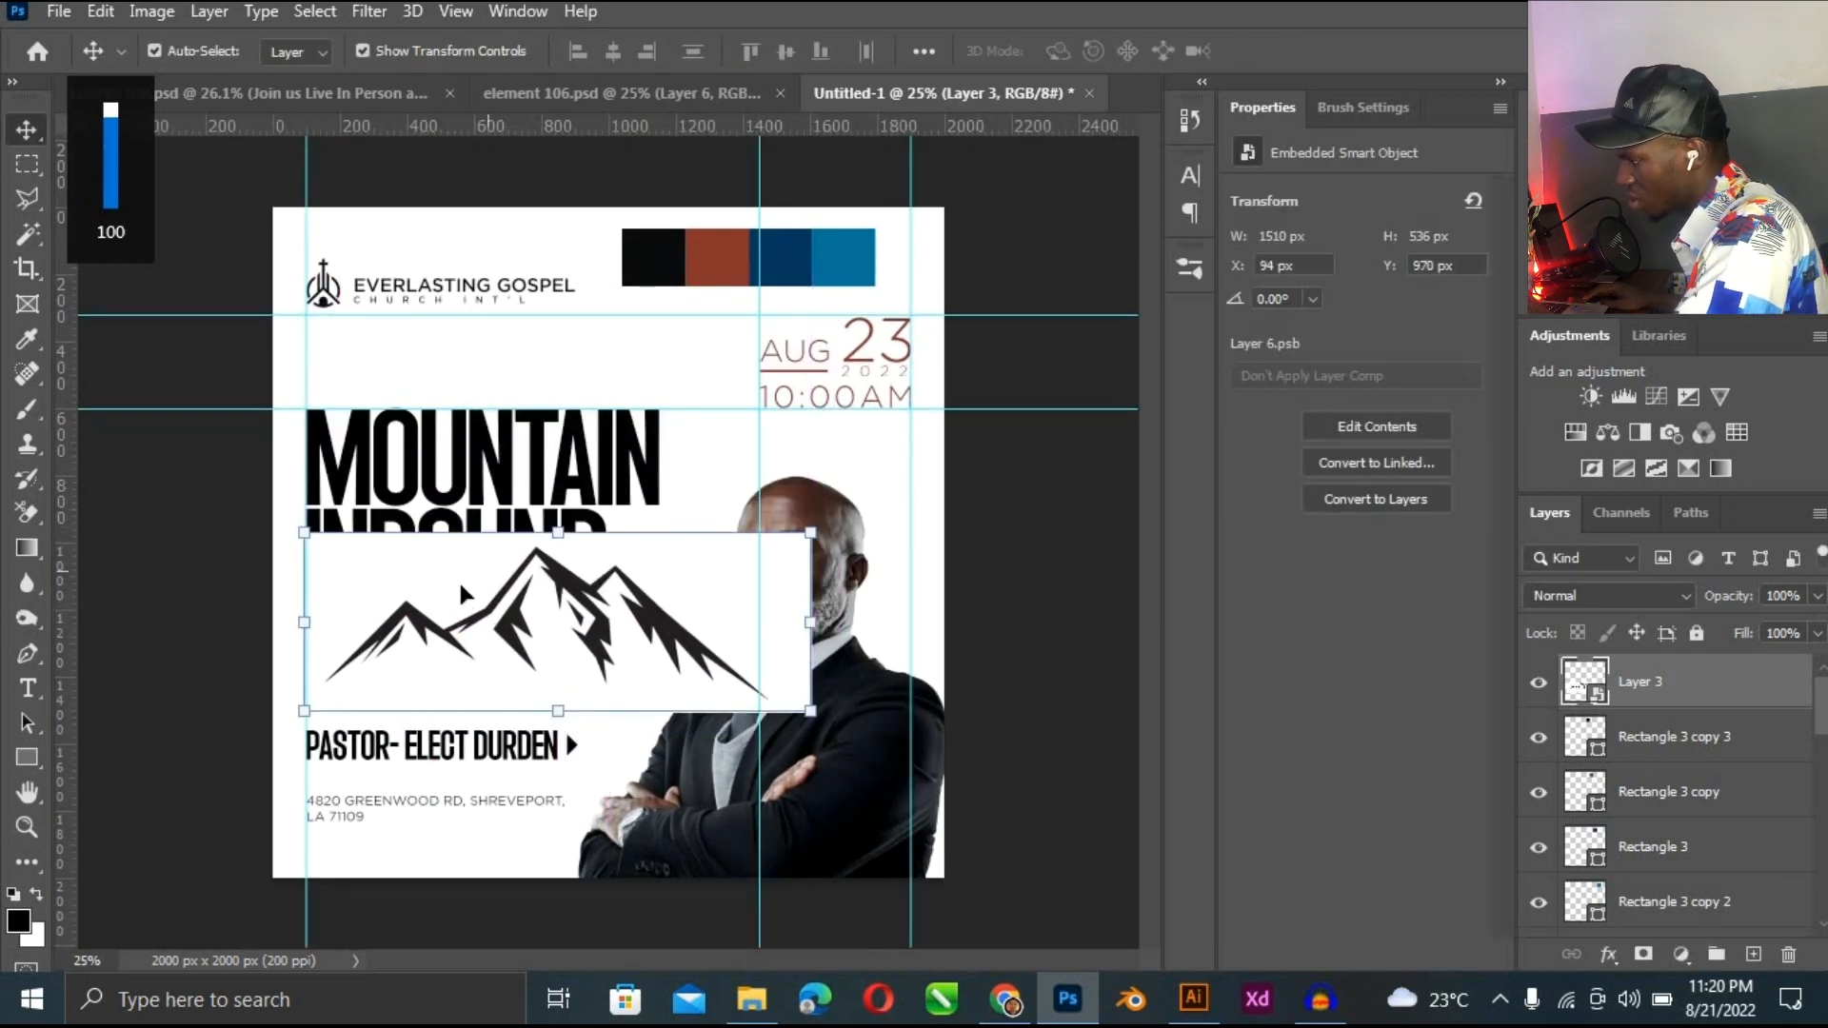
pyautogui.scroll(-1, 518, 610)
pyautogui.scroll(3, 518, 609)
pyautogui.moveTo(548, 545)
pyautogui.mouseDown()
pyautogui.moveTo(499, 470)
pyautogui.moveTo(519, 457)
pyautogui.mouseUp()
# Set up the Background Eraser with background swatch sampling and white as the foreground colour.
pyautogui.press('e')
pyautogui.click(308, 55)
pyautogui.press('x')
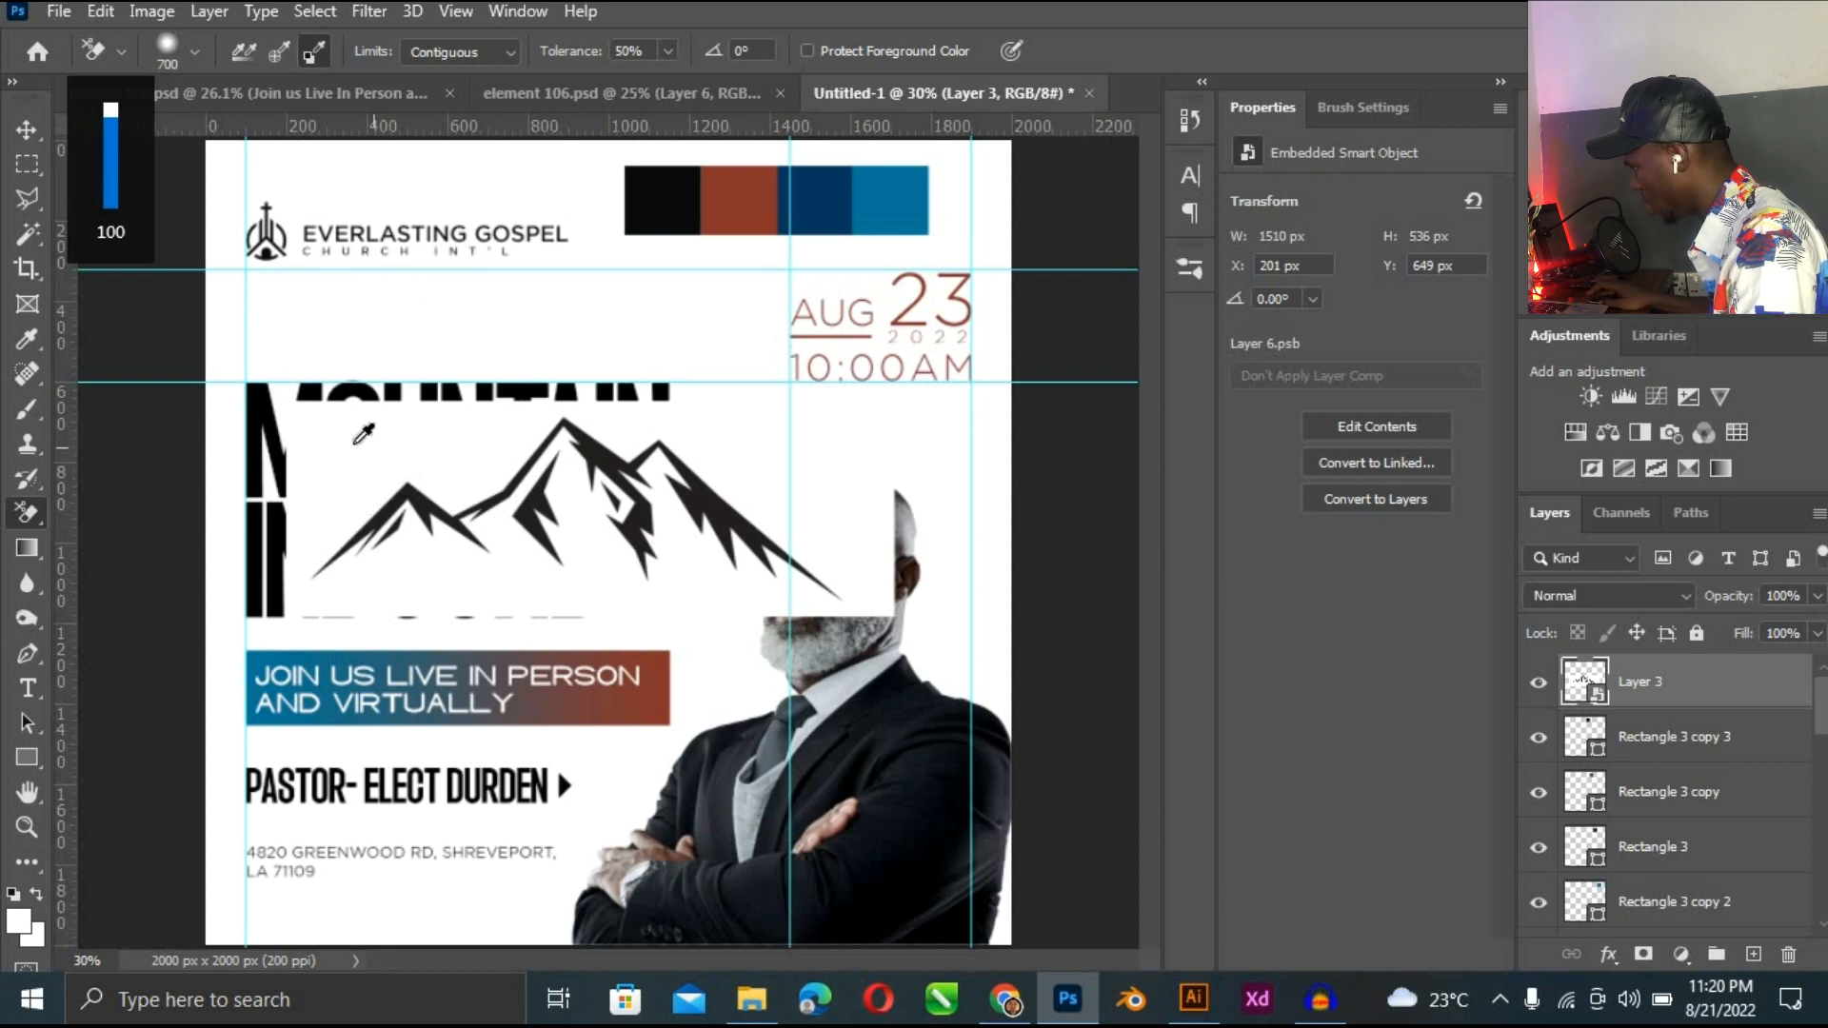
# Rasterize the mountain artwork layer into ordinary pixels.
pyautogui.rightClick(1694, 682)
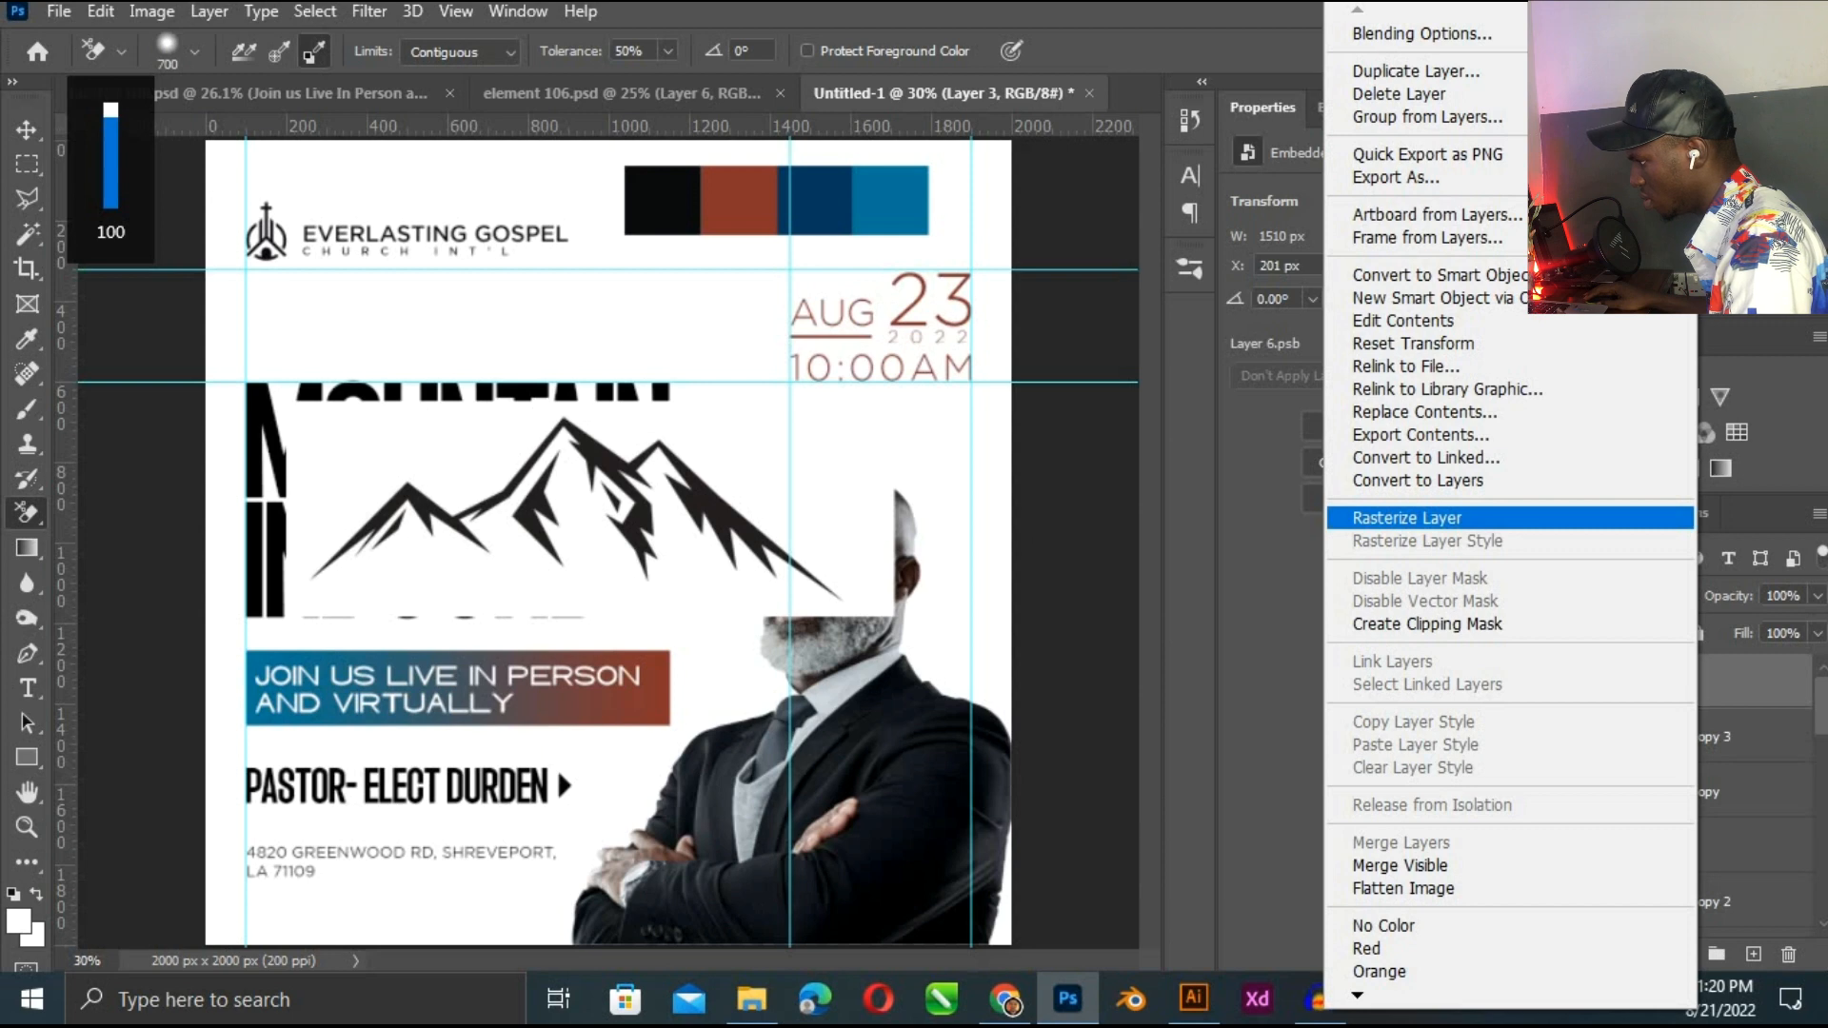
pyautogui.click(1409, 518)
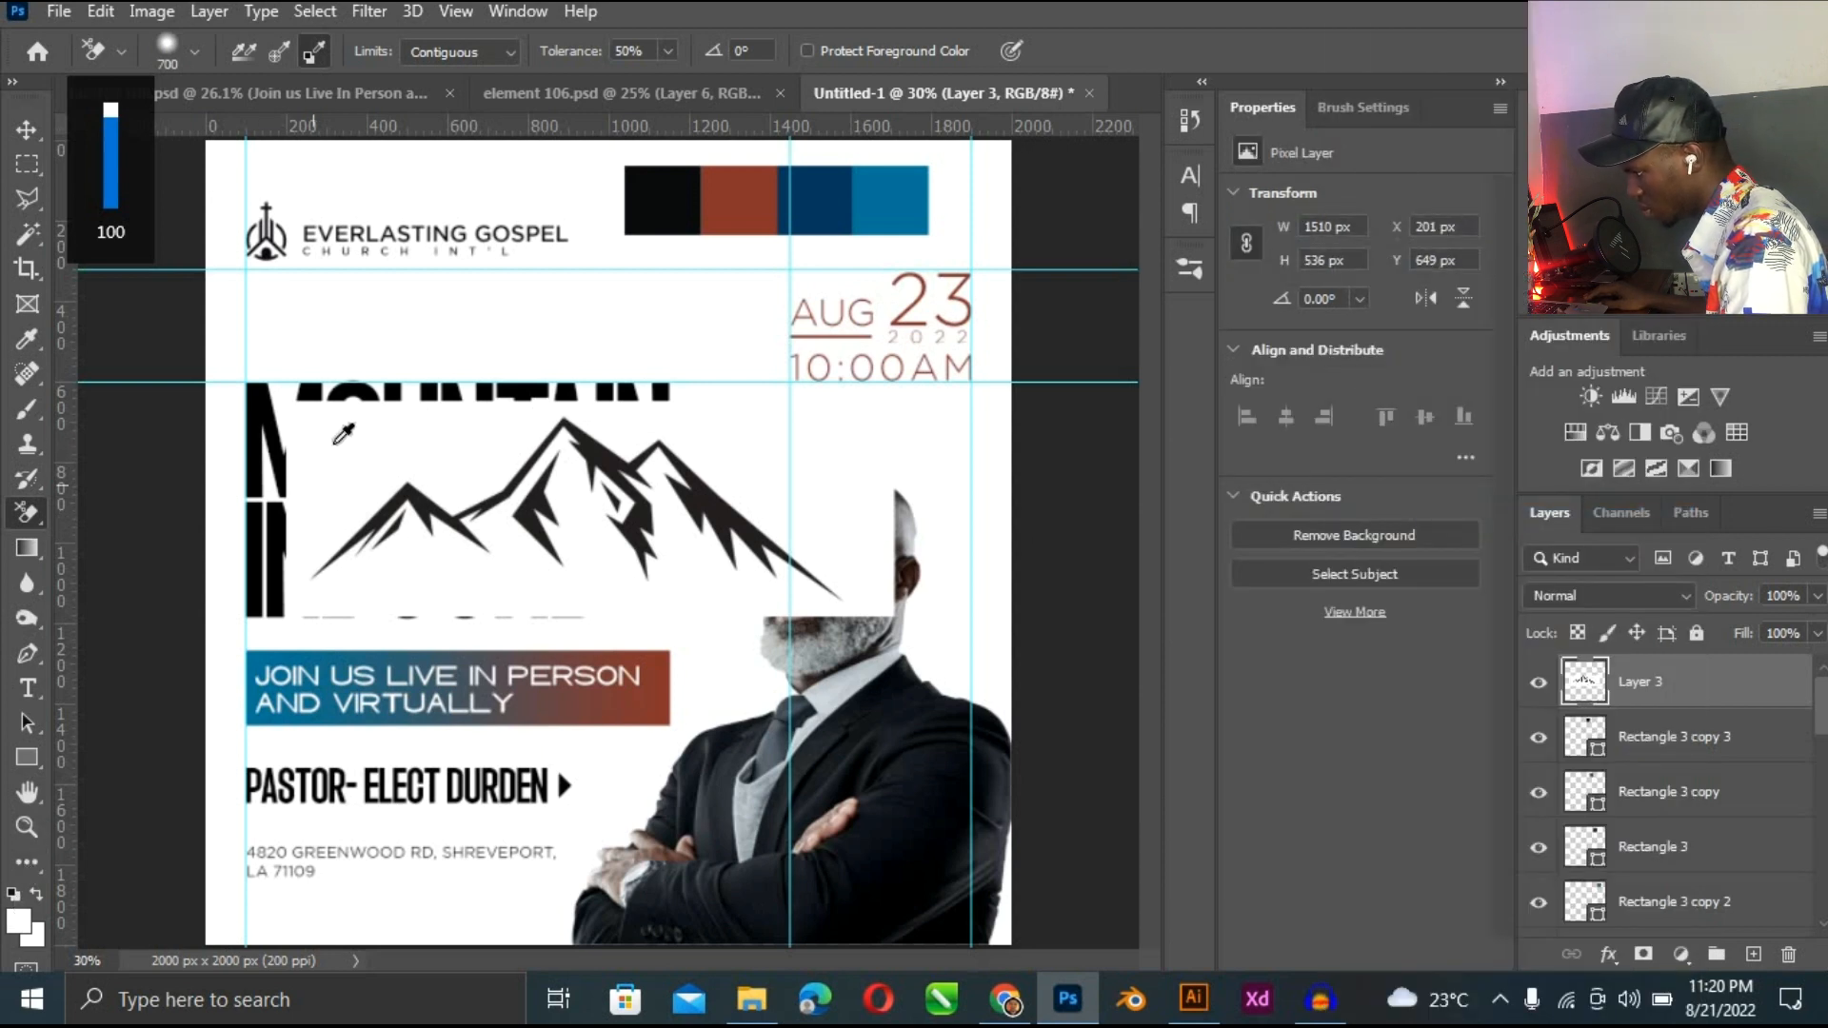
pyautogui.click(311, 54)
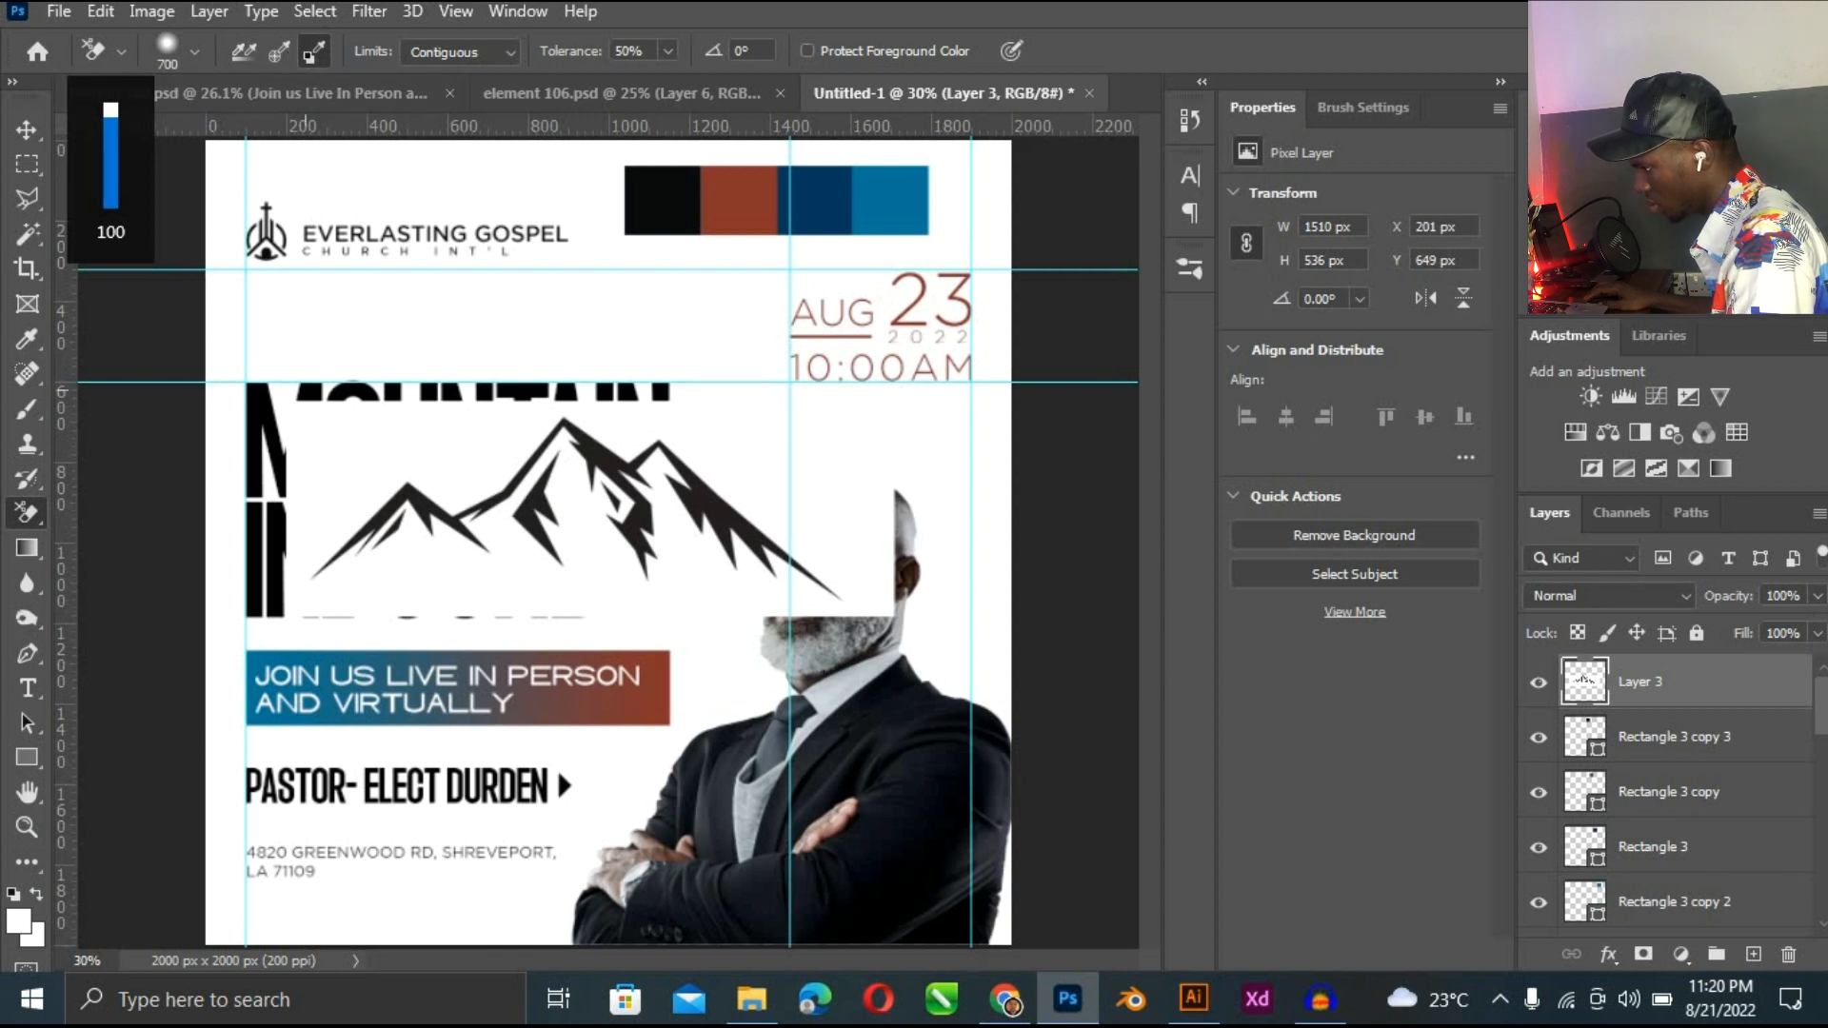
pyautogui.rightClick(38, 514)
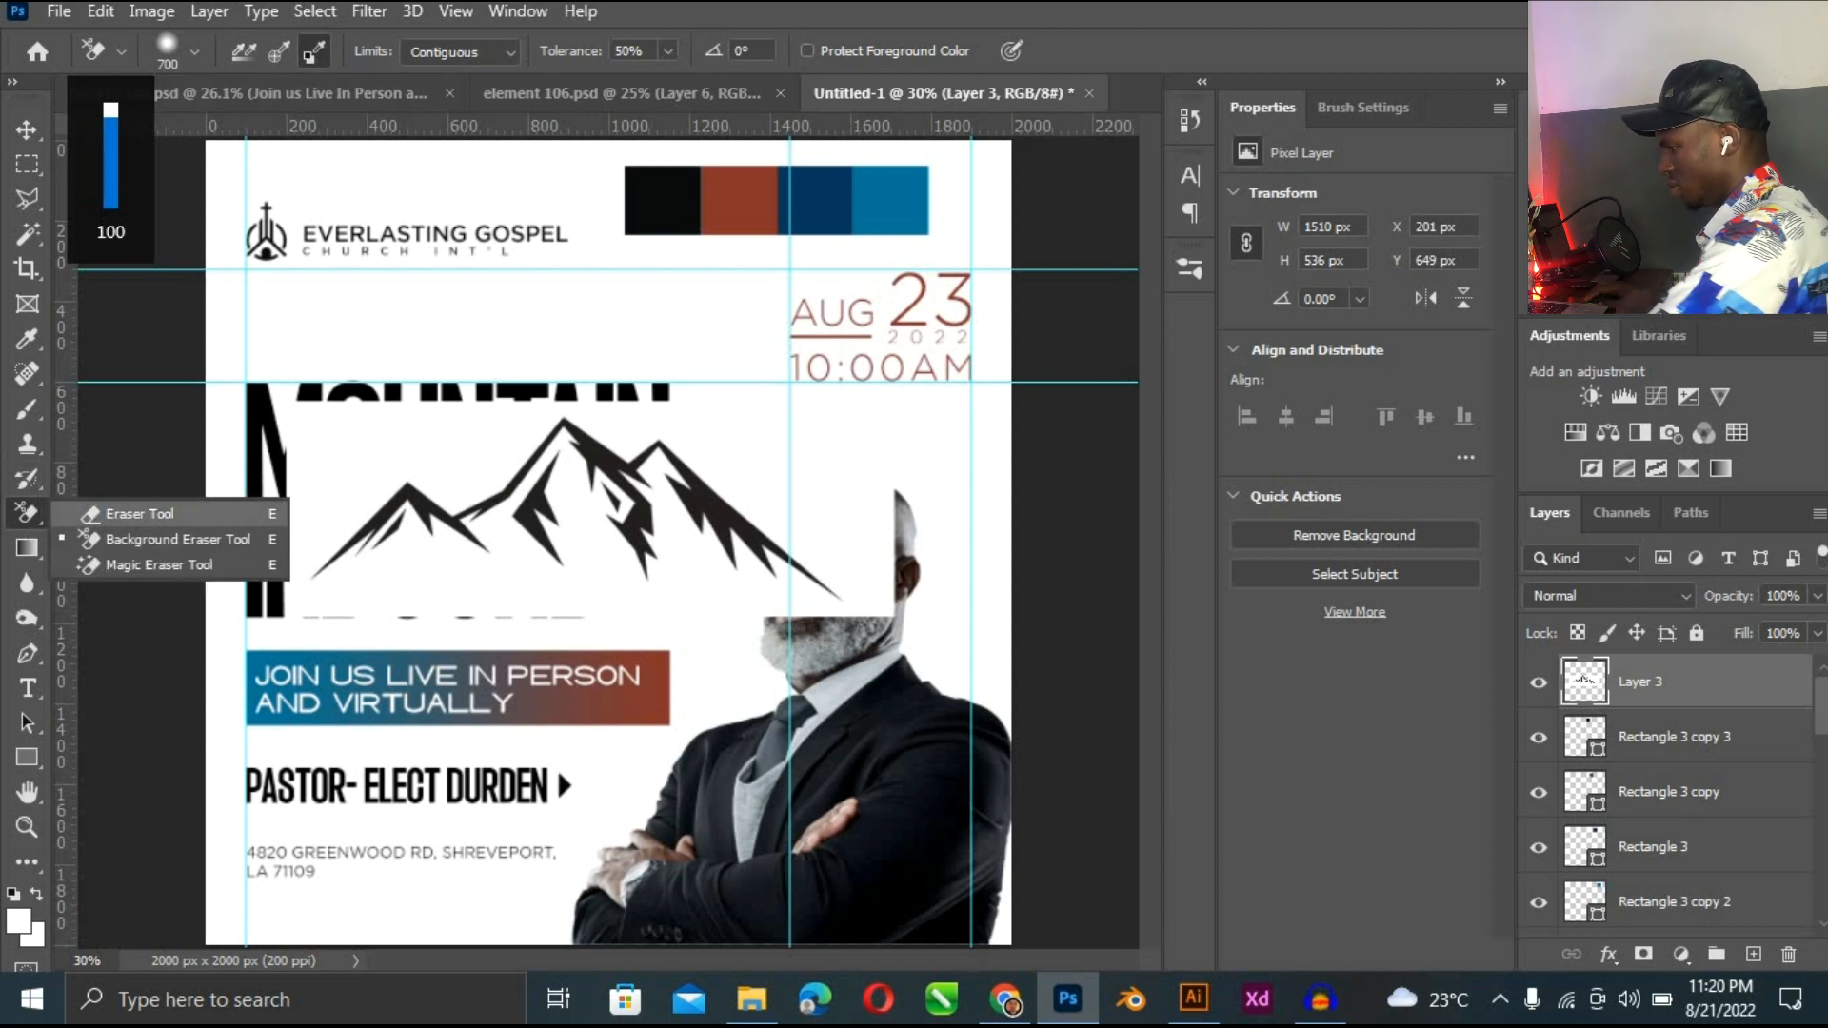
pyautogui.click(133, 539)
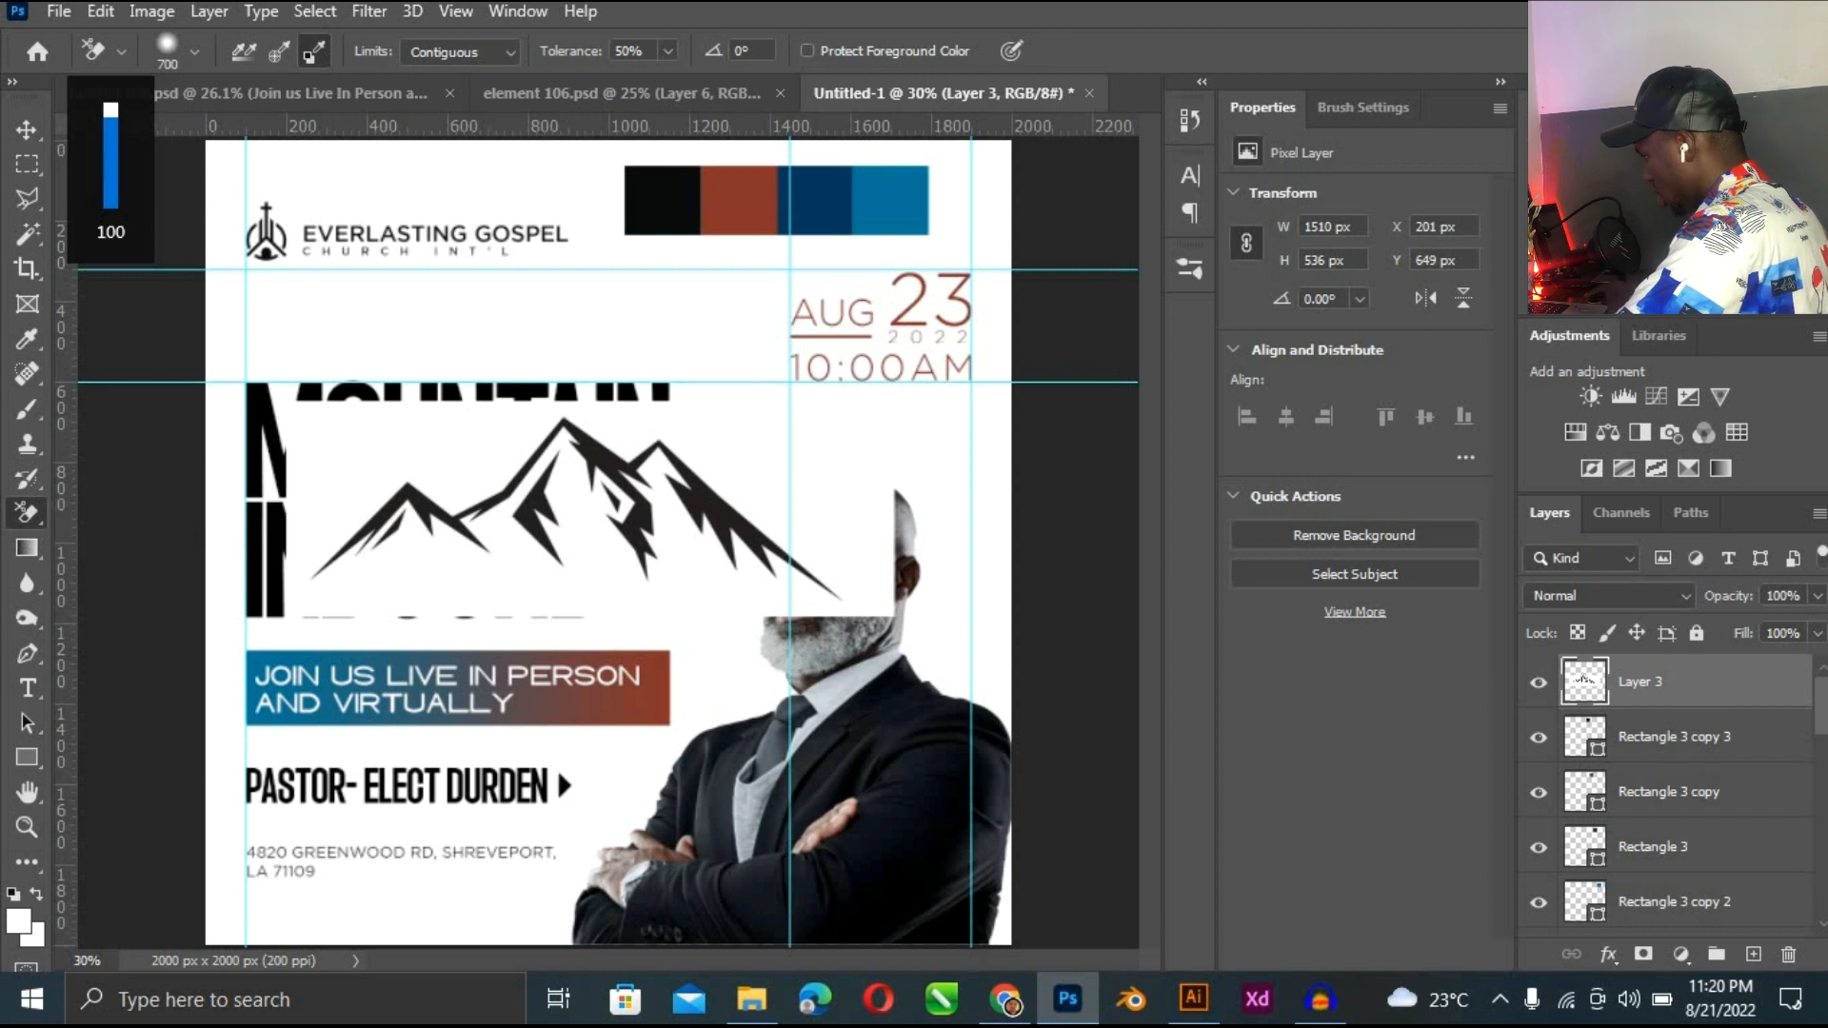
pyautogui.rightClick(36, 517)
pyautogui.click(64, 515)
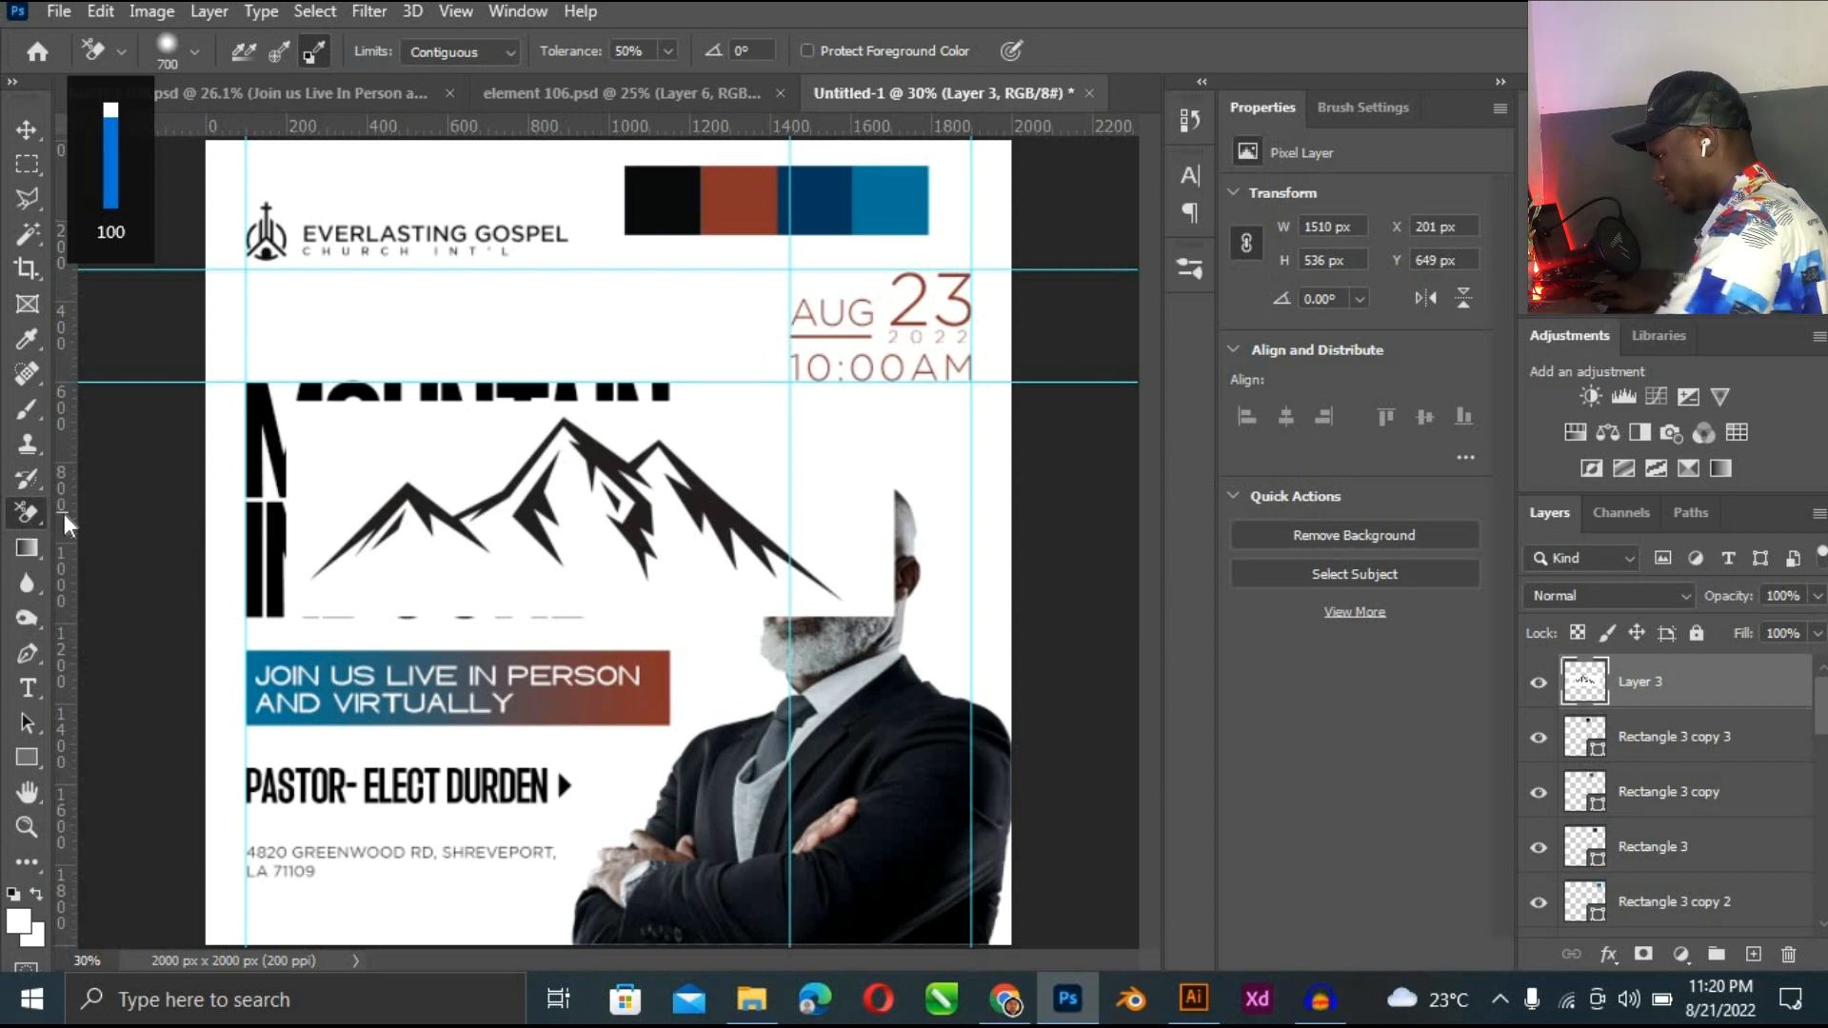
pyautogui.rightClick(42, 520)
pyautogui.click(44, 521)
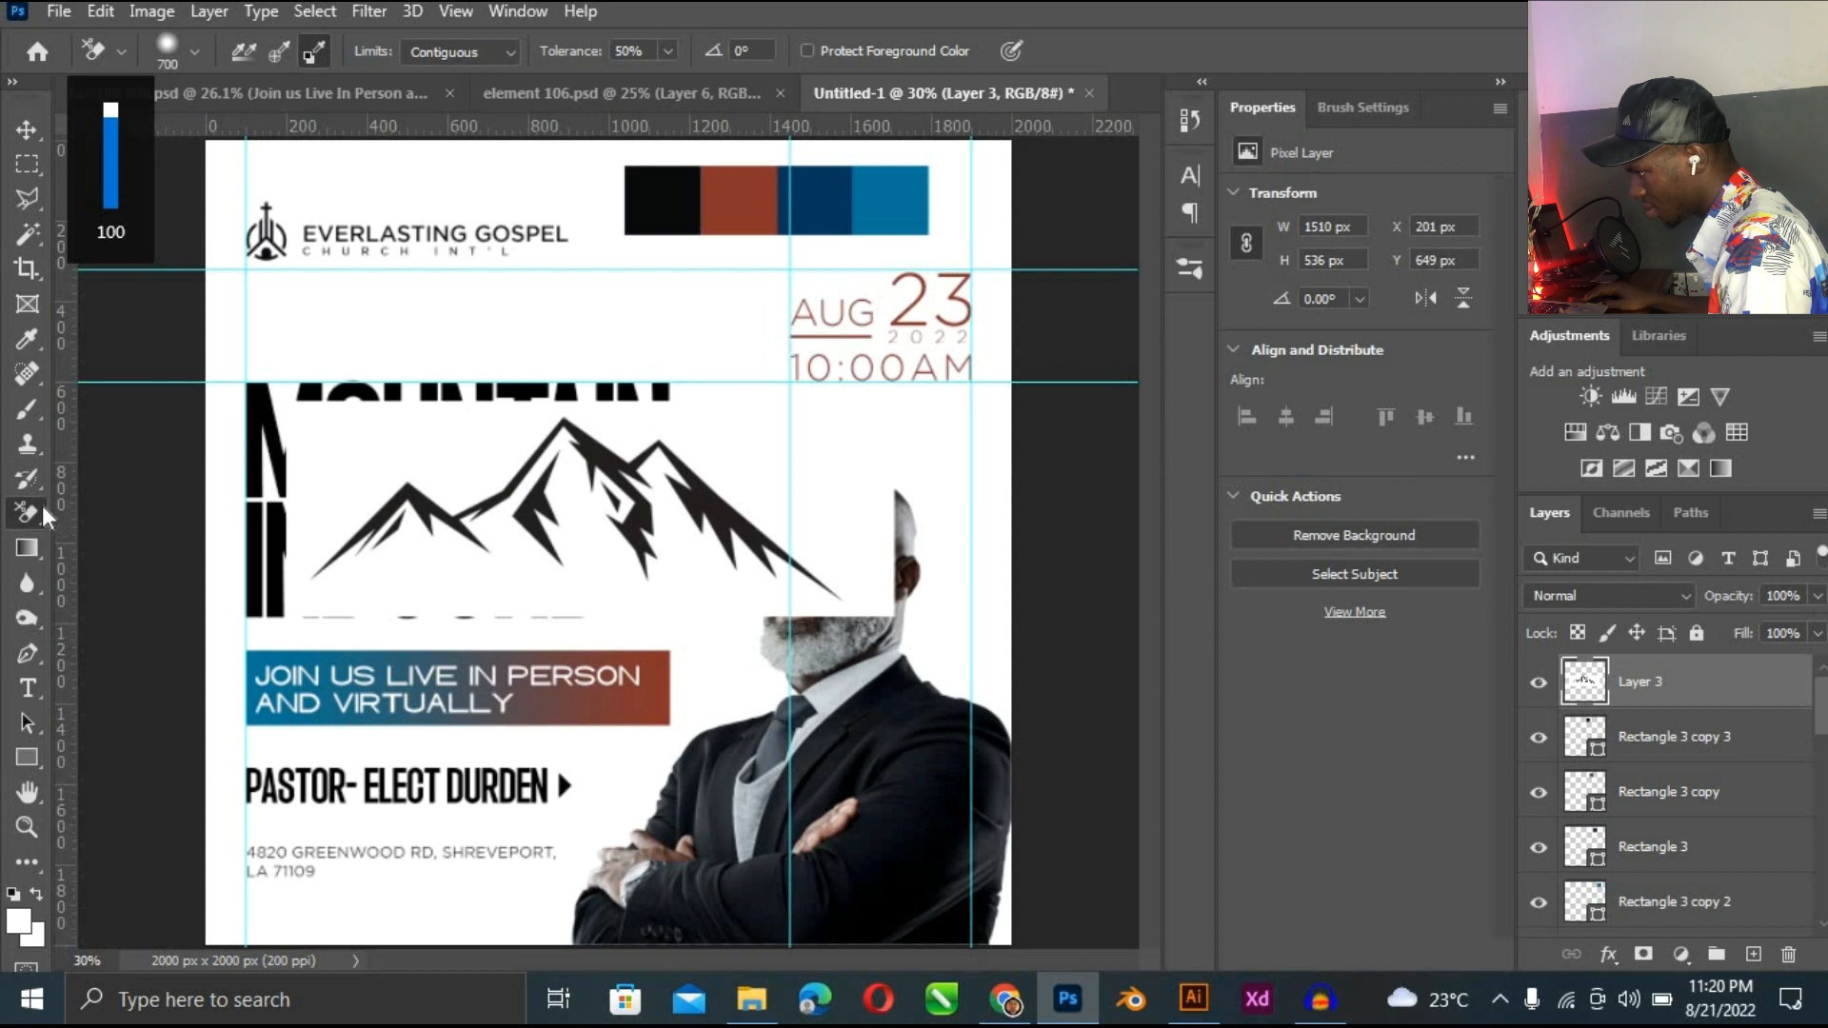
pyautogui.rightClick(44, 514)
pyautogui.click(3, 254)
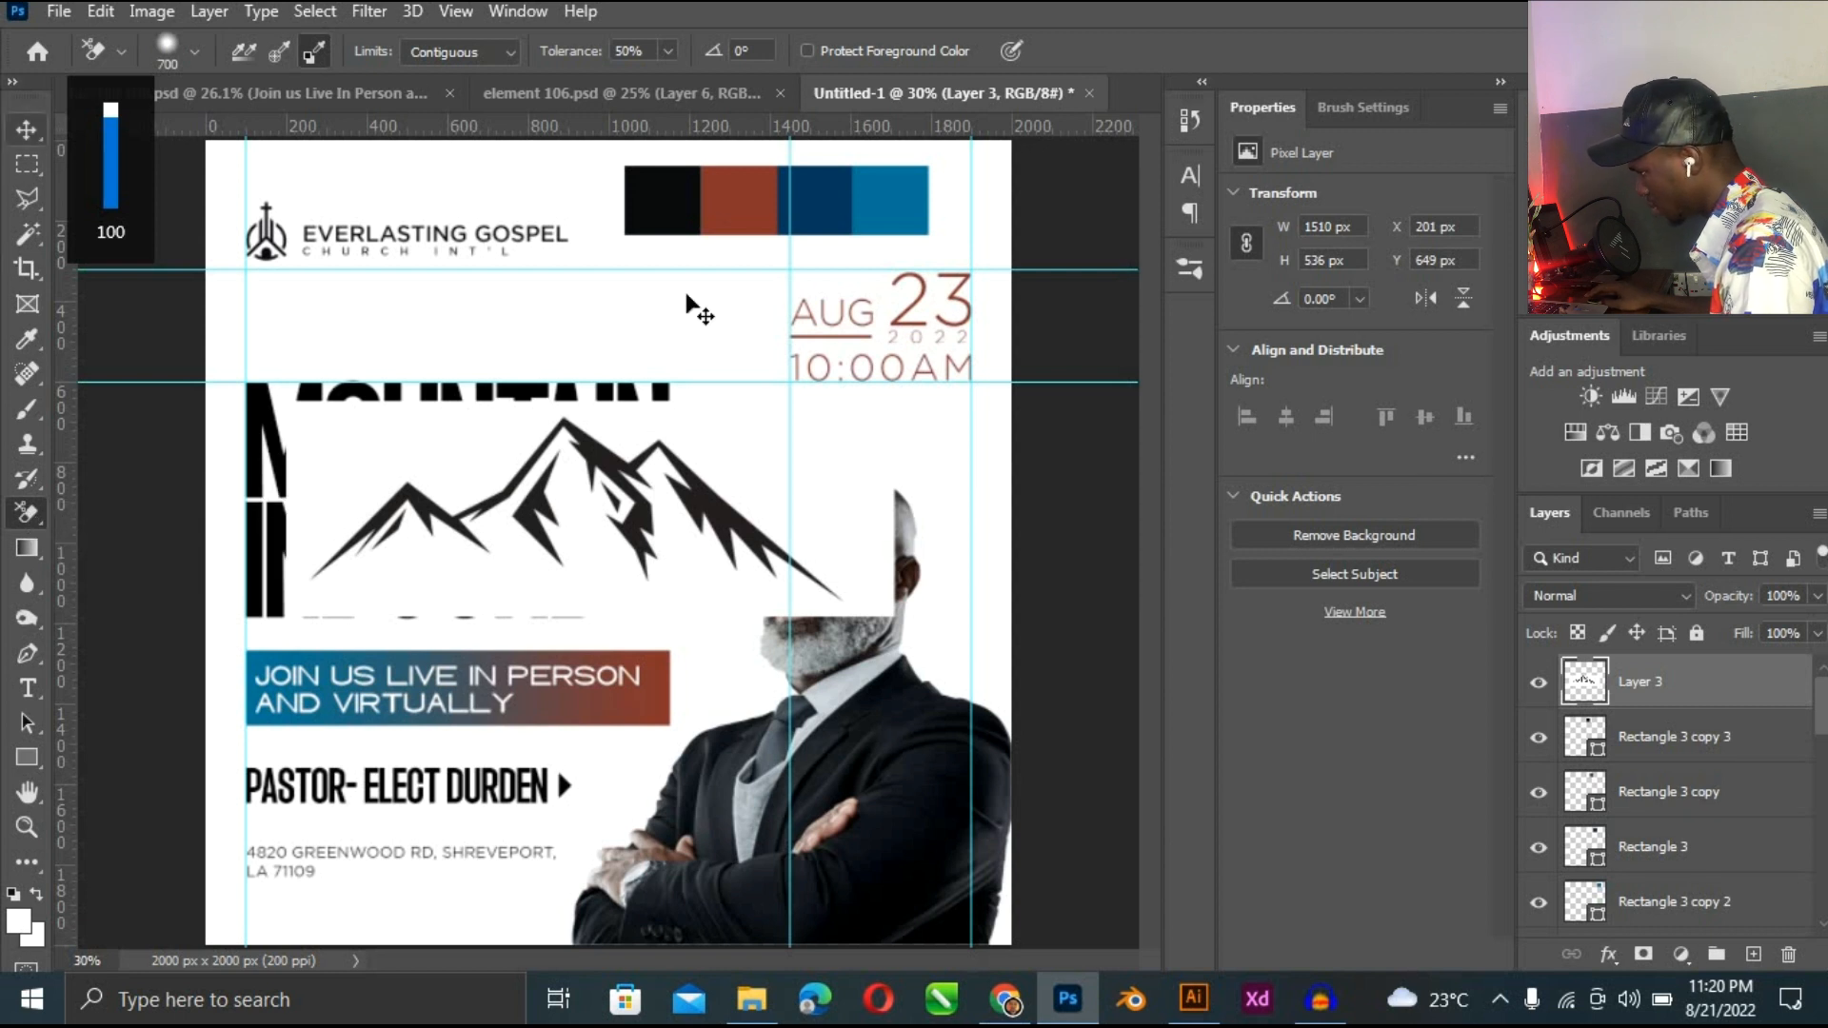
# Select the mountain artwork's white background with the Magic Wand, delete it and clear the selection.
pyautogui.press('v')
pyautogui.click(27, 233)
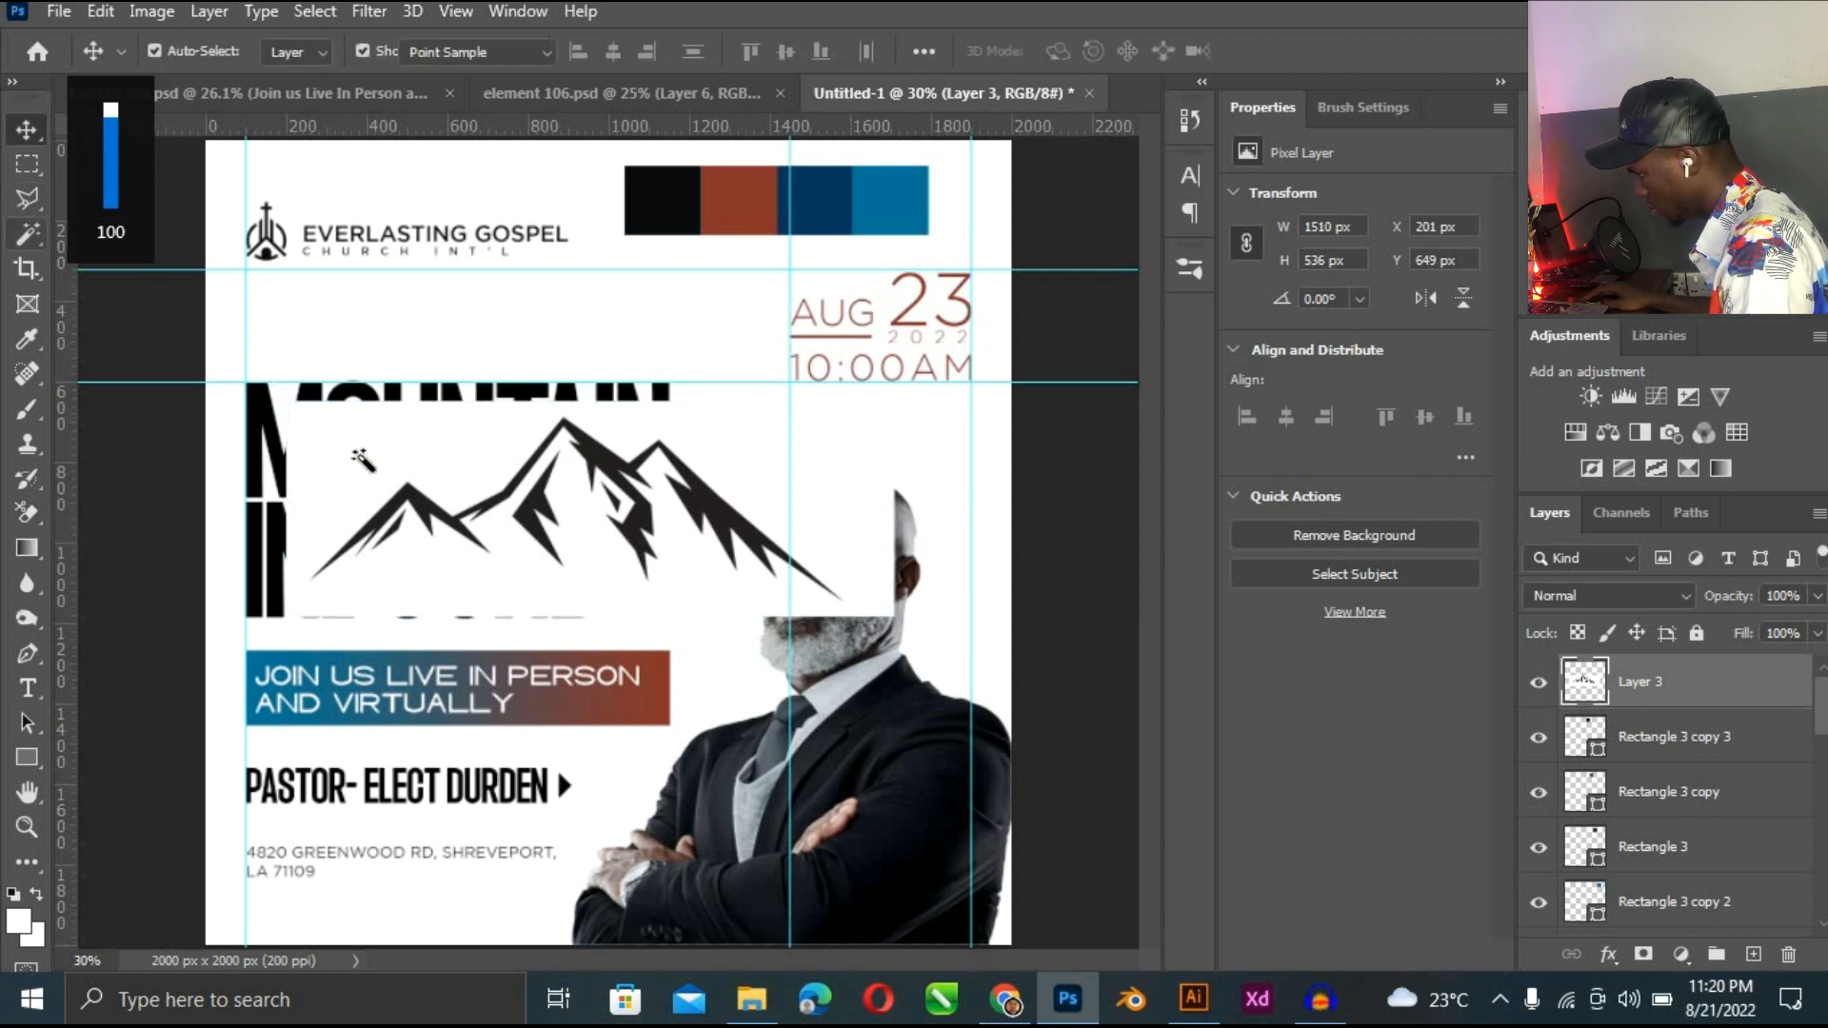
pyautogui.click(702, 495)
pyautogui.press('Delete')
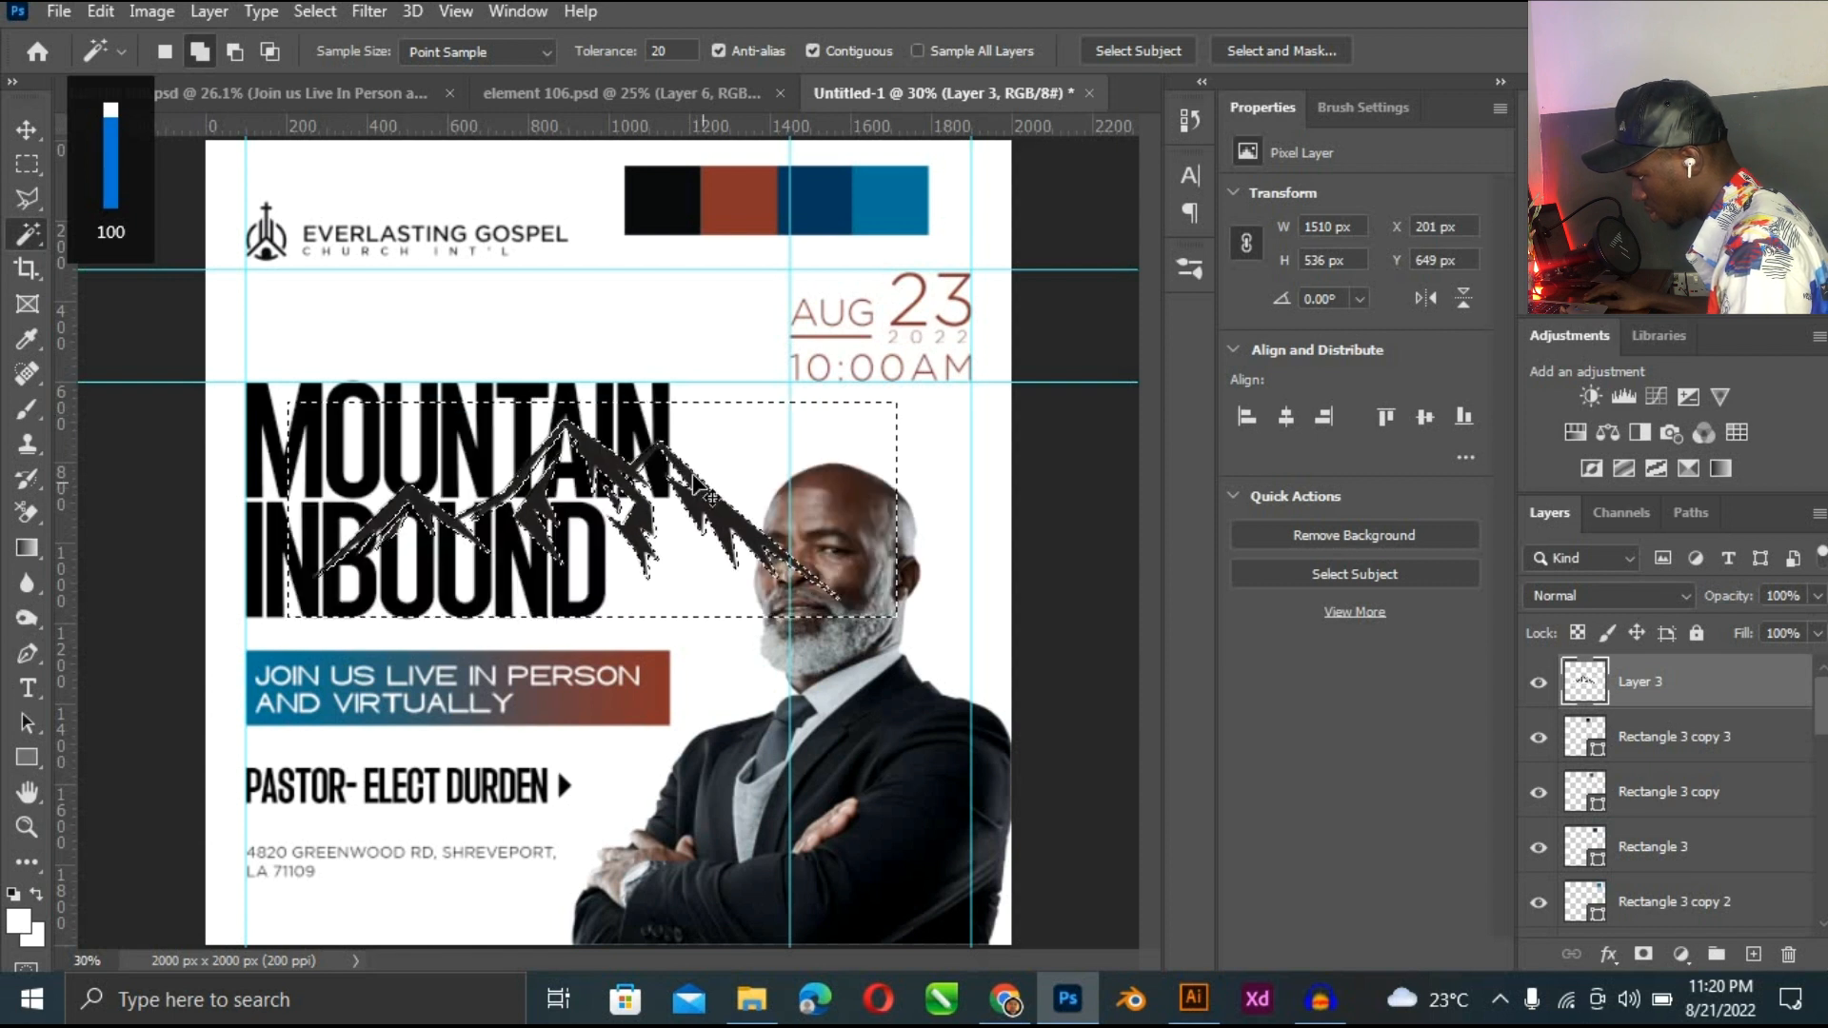
pyautogui.hotkey('ctrl', 'd')
# Scale the mountain artwork to 56.77% and place it directly above the MOUNTAIN title, aligned to the left guide.
pyautogui.click(27, 127)
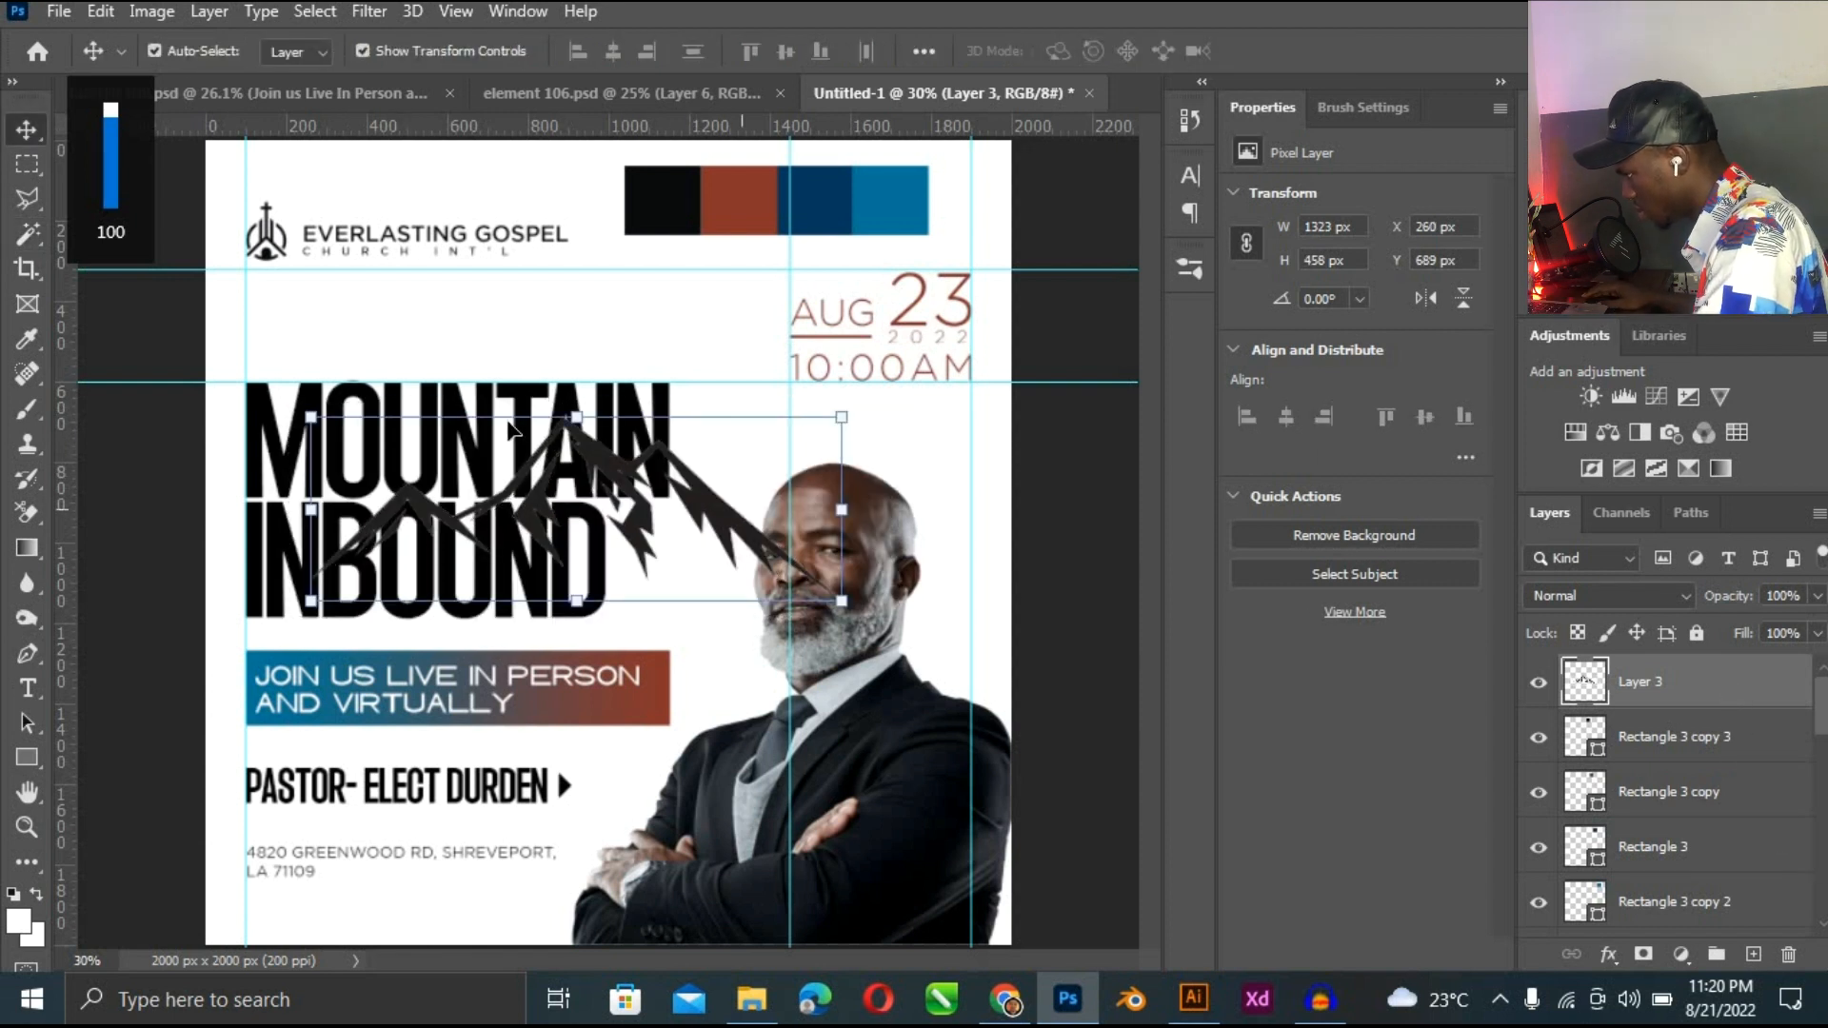
pyautogui.moveTo(846, 413); pyautogui.dragTo(611, 476)
pyautogui.moveTo(548, 563); pyautogui.dragTo(481, 357)
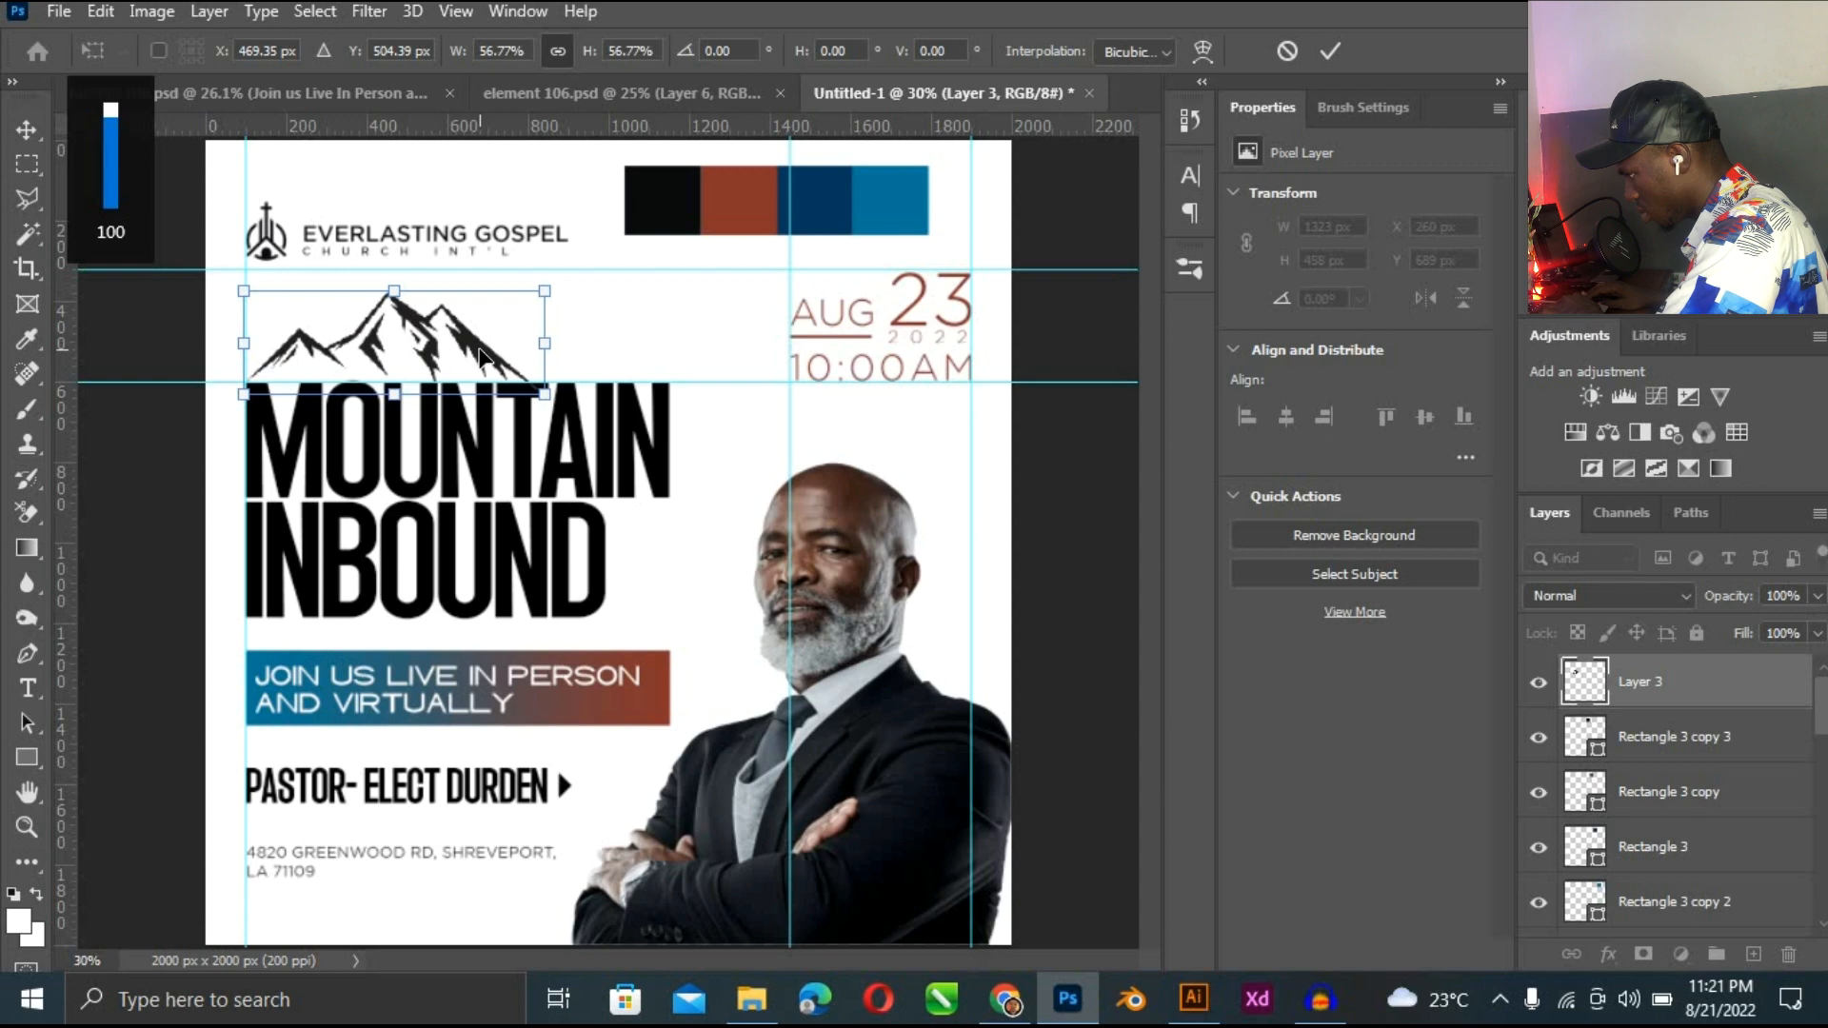
pyautogui.press('Return')
# Enlarge the mountain artwork to 139.89% so it spans almost the full width of the MOUNTAIN title.
pyautogui.hotkey('ctrl', '=')
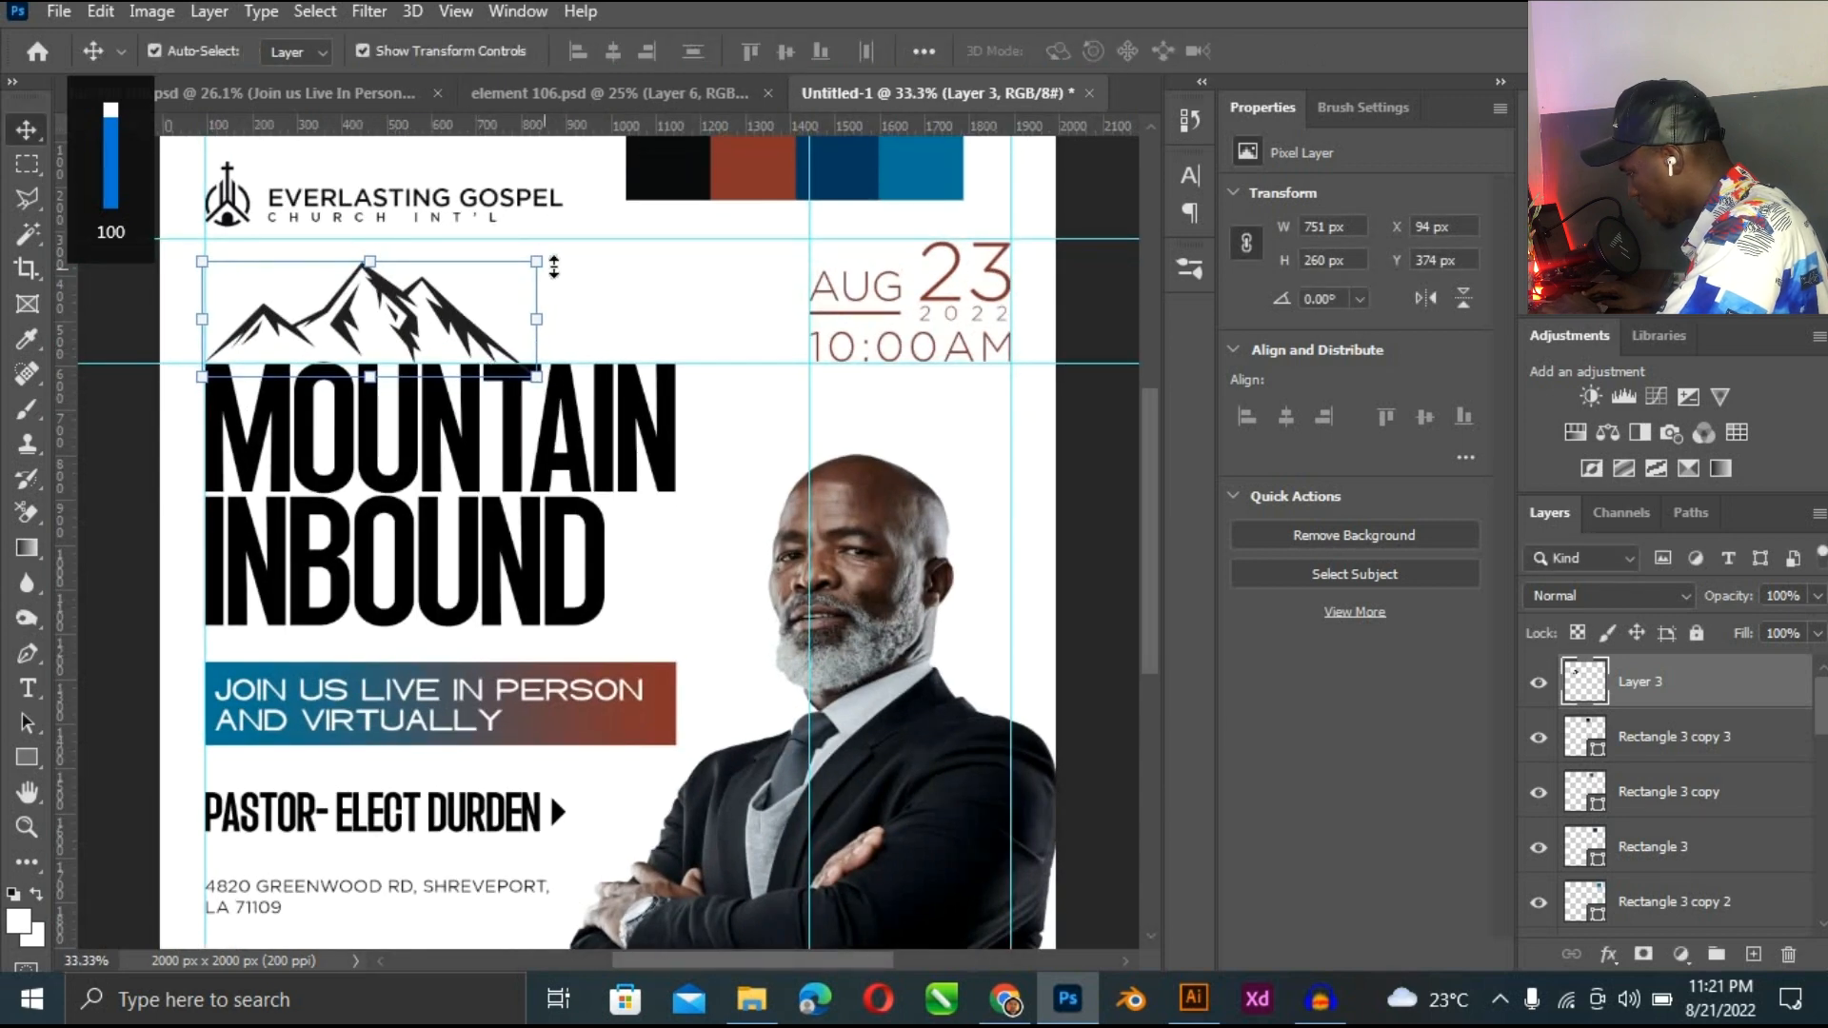
pyautogui.moveTo(537, 257); pyautogui.dragTo(675, 234)
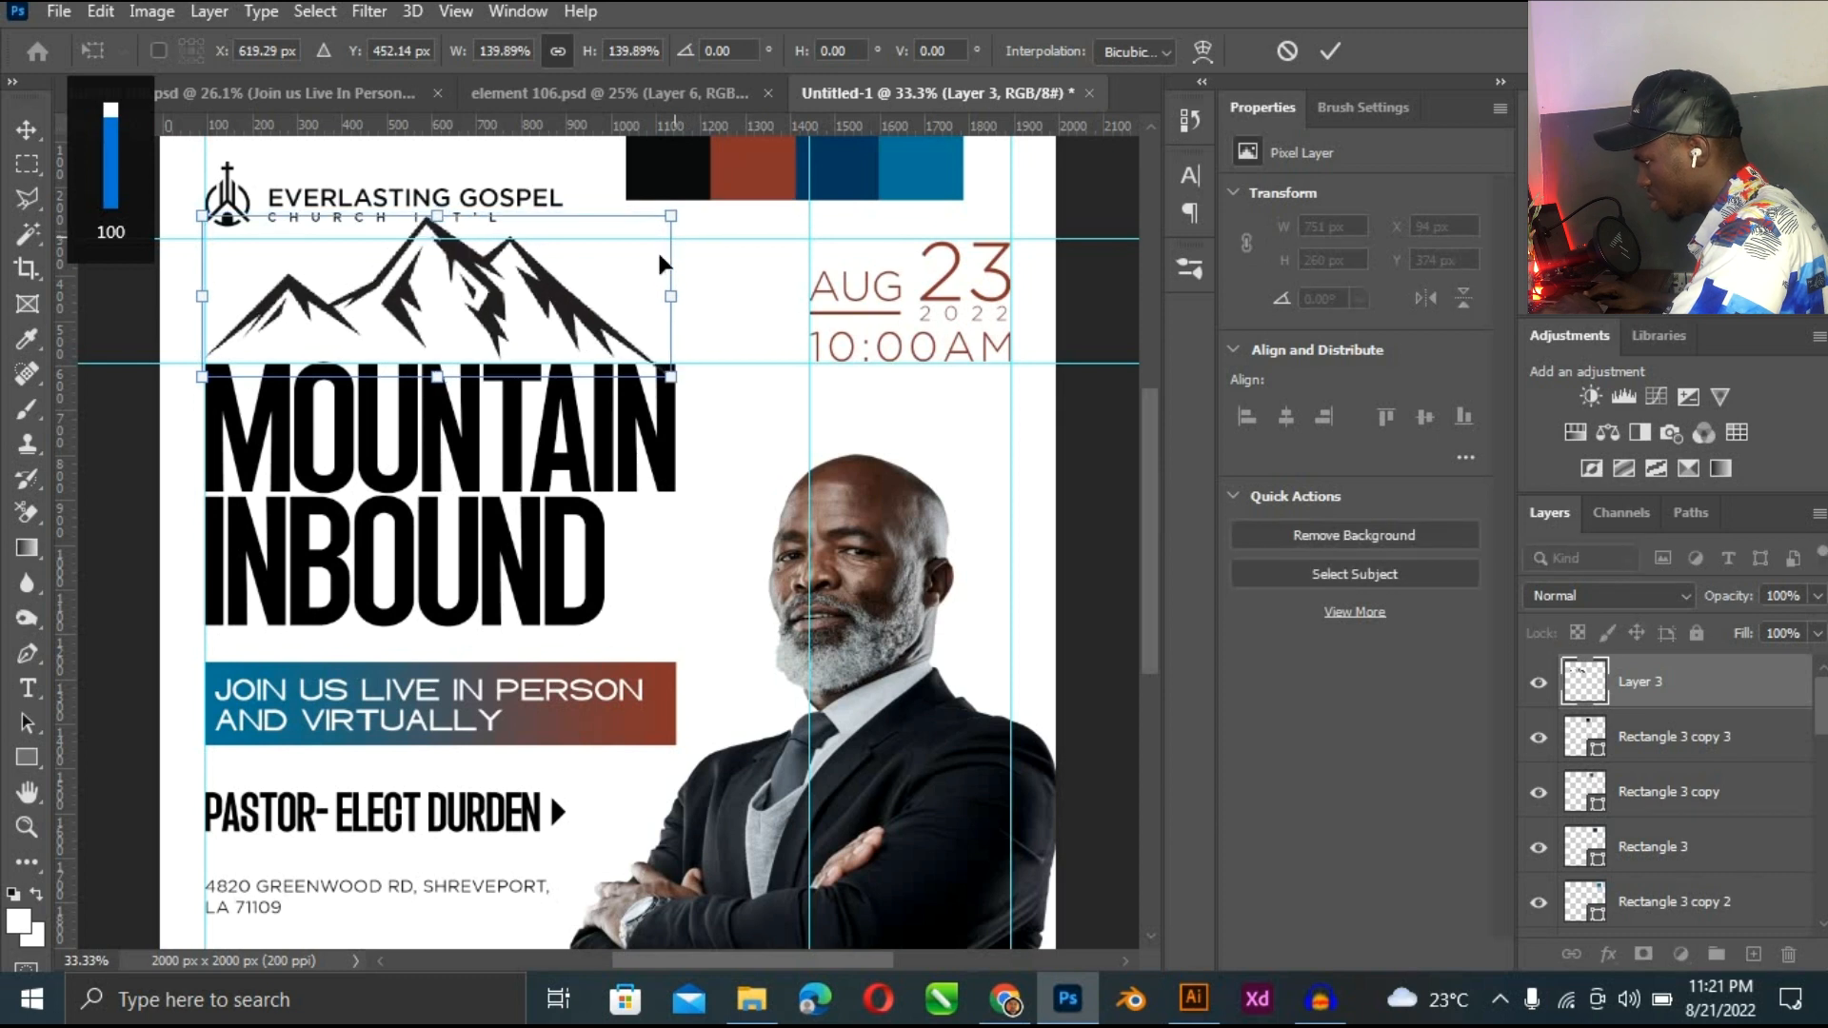
pyautogui.press('Return')
# Move the mountain artwork down onto the title at X 100 px and Y 343 px, and enlarge it to 108.52%.
pyautogui.moveTo(571, 277); pyautogui.dragTo(596, 360)
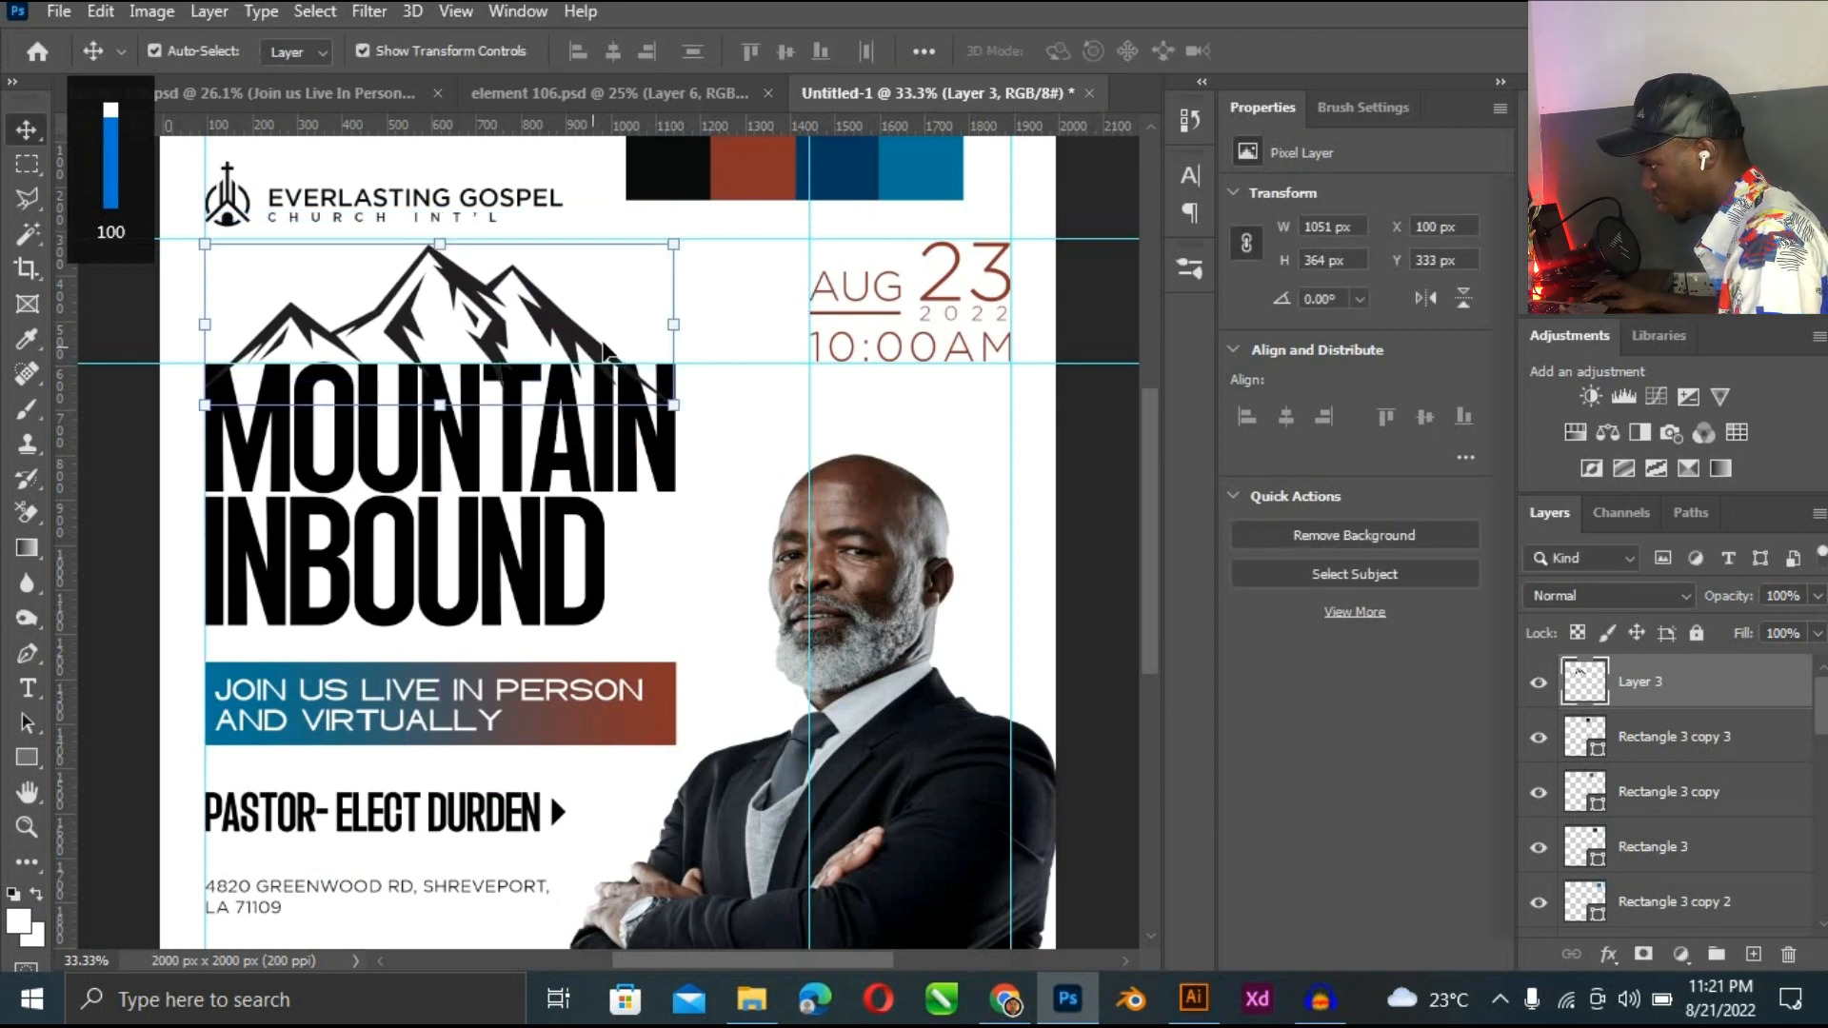
pyautogui.press('Down')
pyautogui.press('Down')
pyautogui.press('Down')
pyautogui.press('Down')
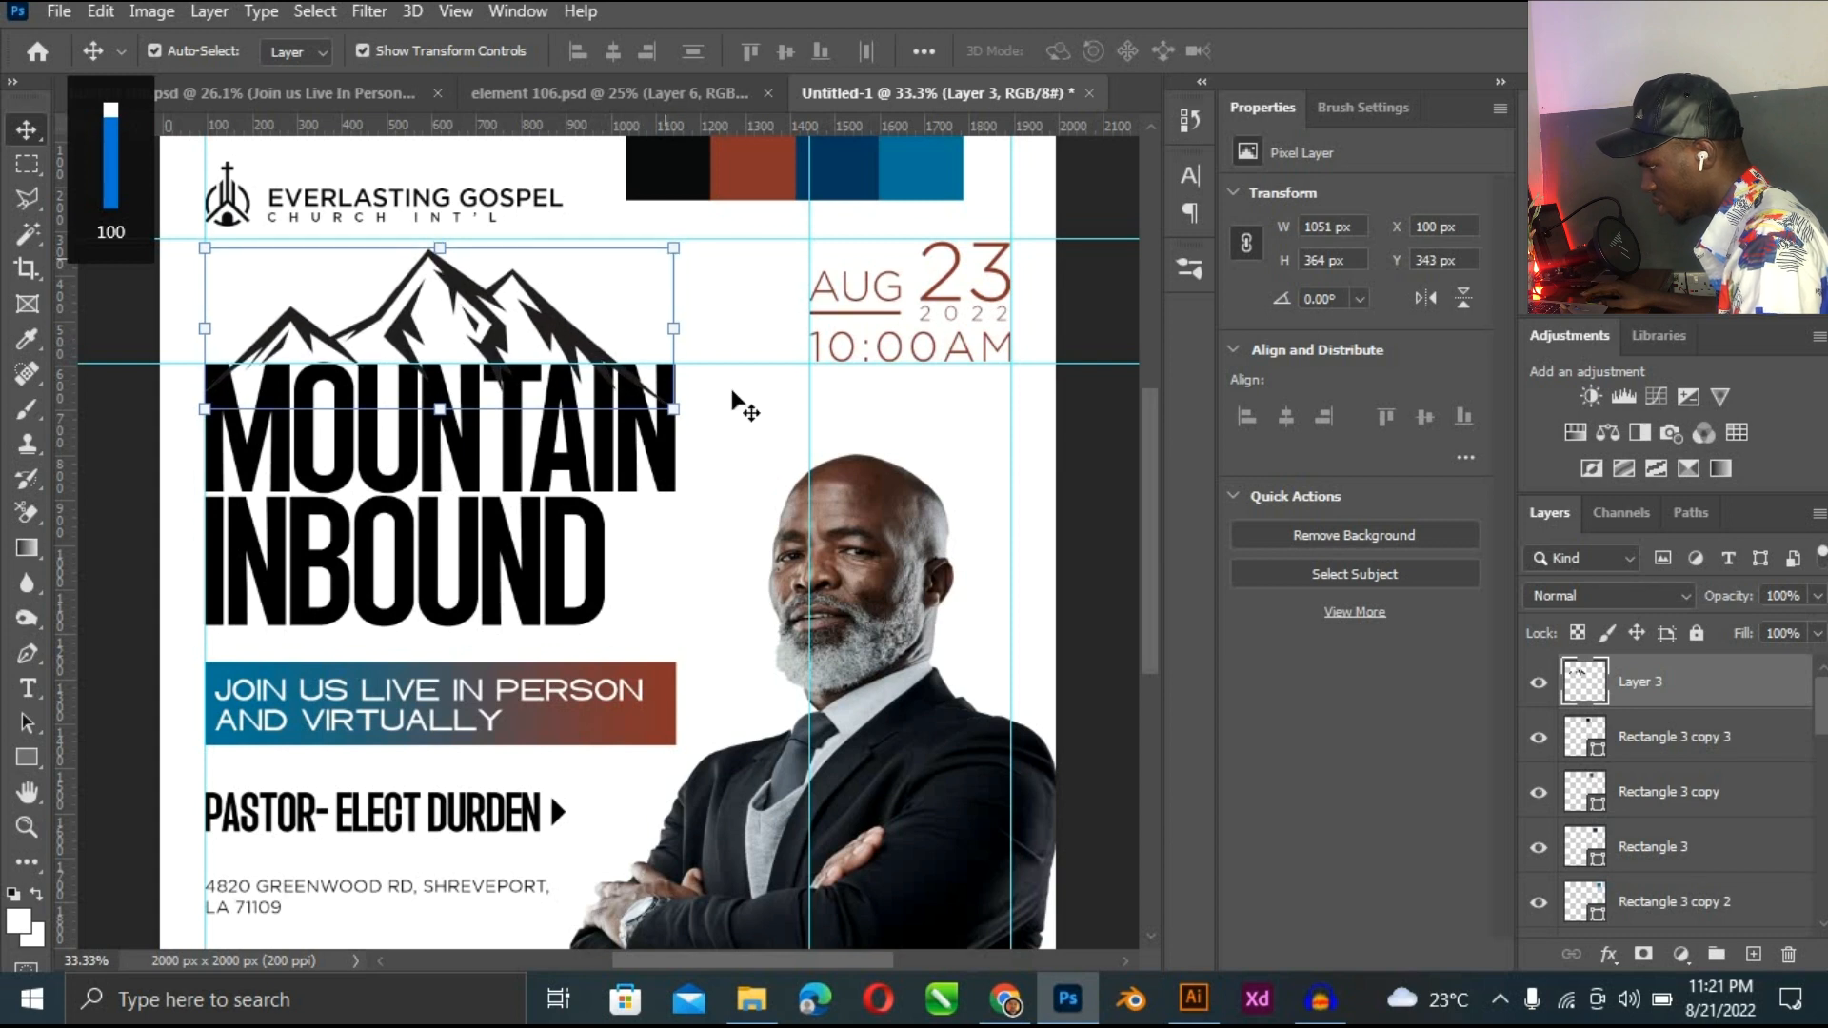
pyautogui.moveTo(673, 248); pyautogui.dragTo(713, 237)
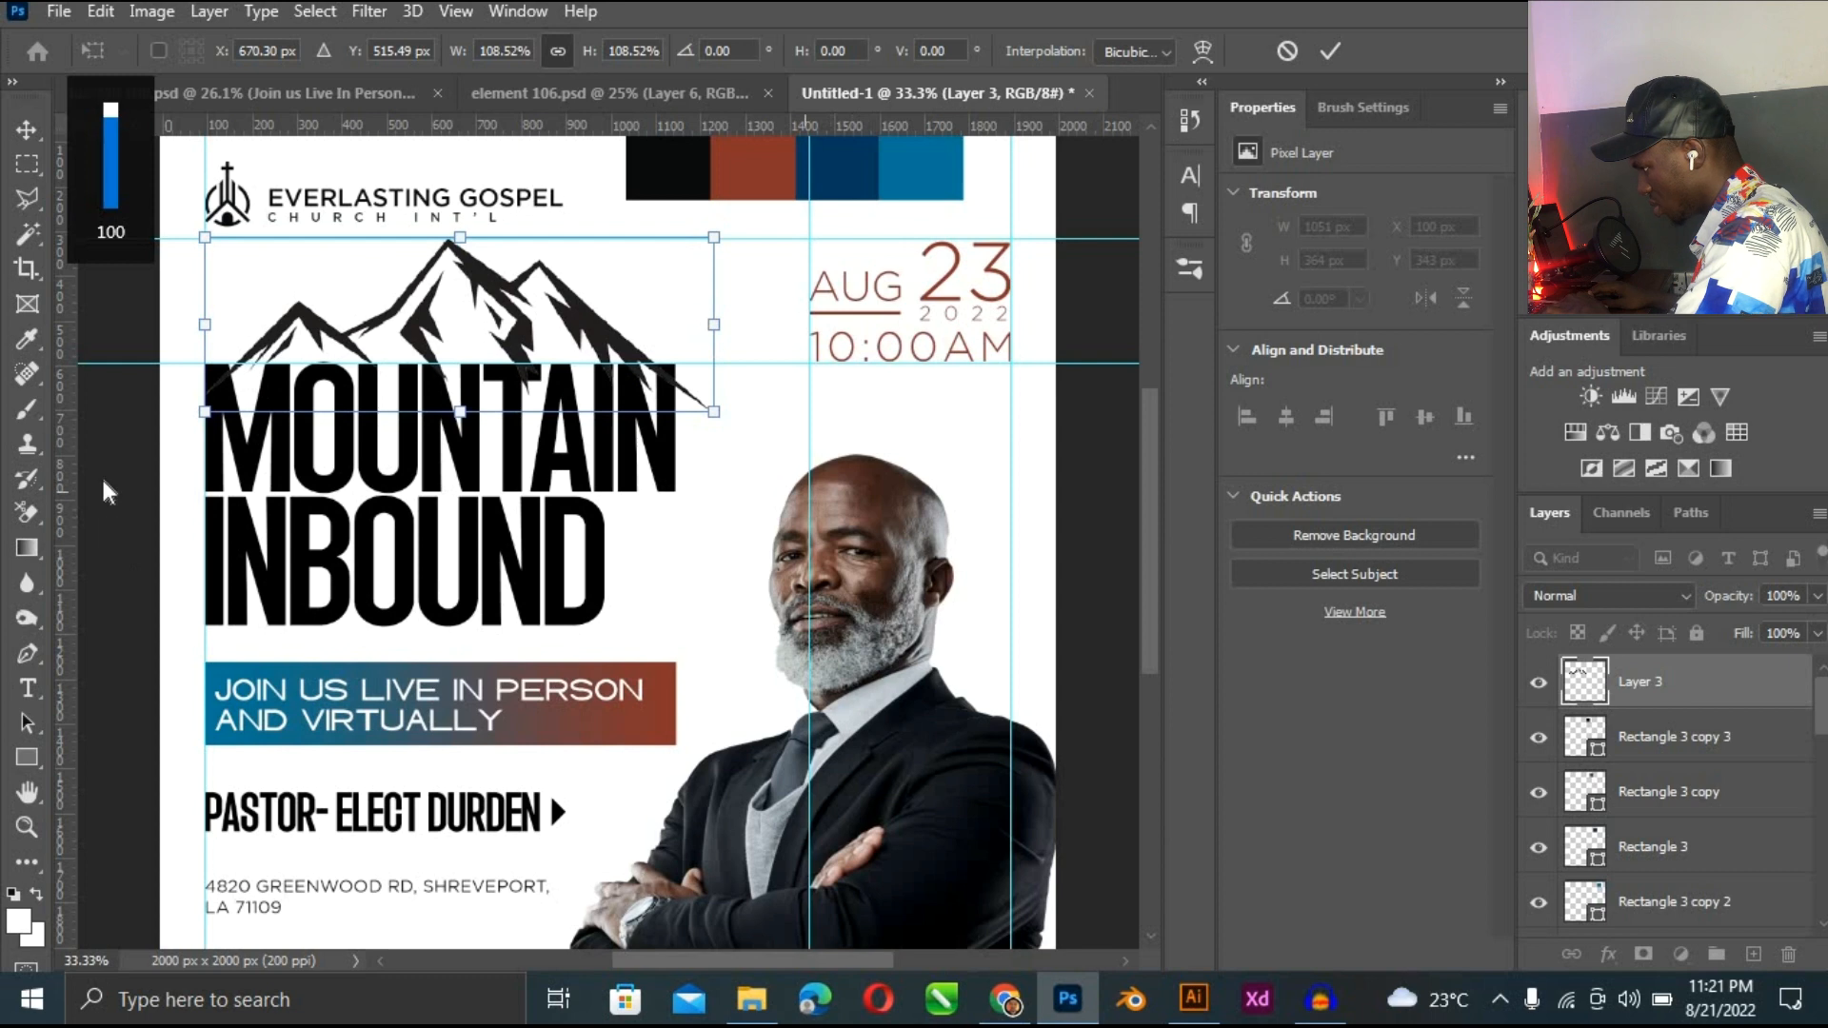
pyautogui.press('Return')
# Select the mountain artwork and MOUNTAIN INBOUND title together and scale them to 91.75%, followed by 103.41%.
pyautogui.moveTo(147, 307); pyautogui.dragTo(633, 572)
pyautogui.moveTo(722, 239); pyautogui.dragTo(706, 282)
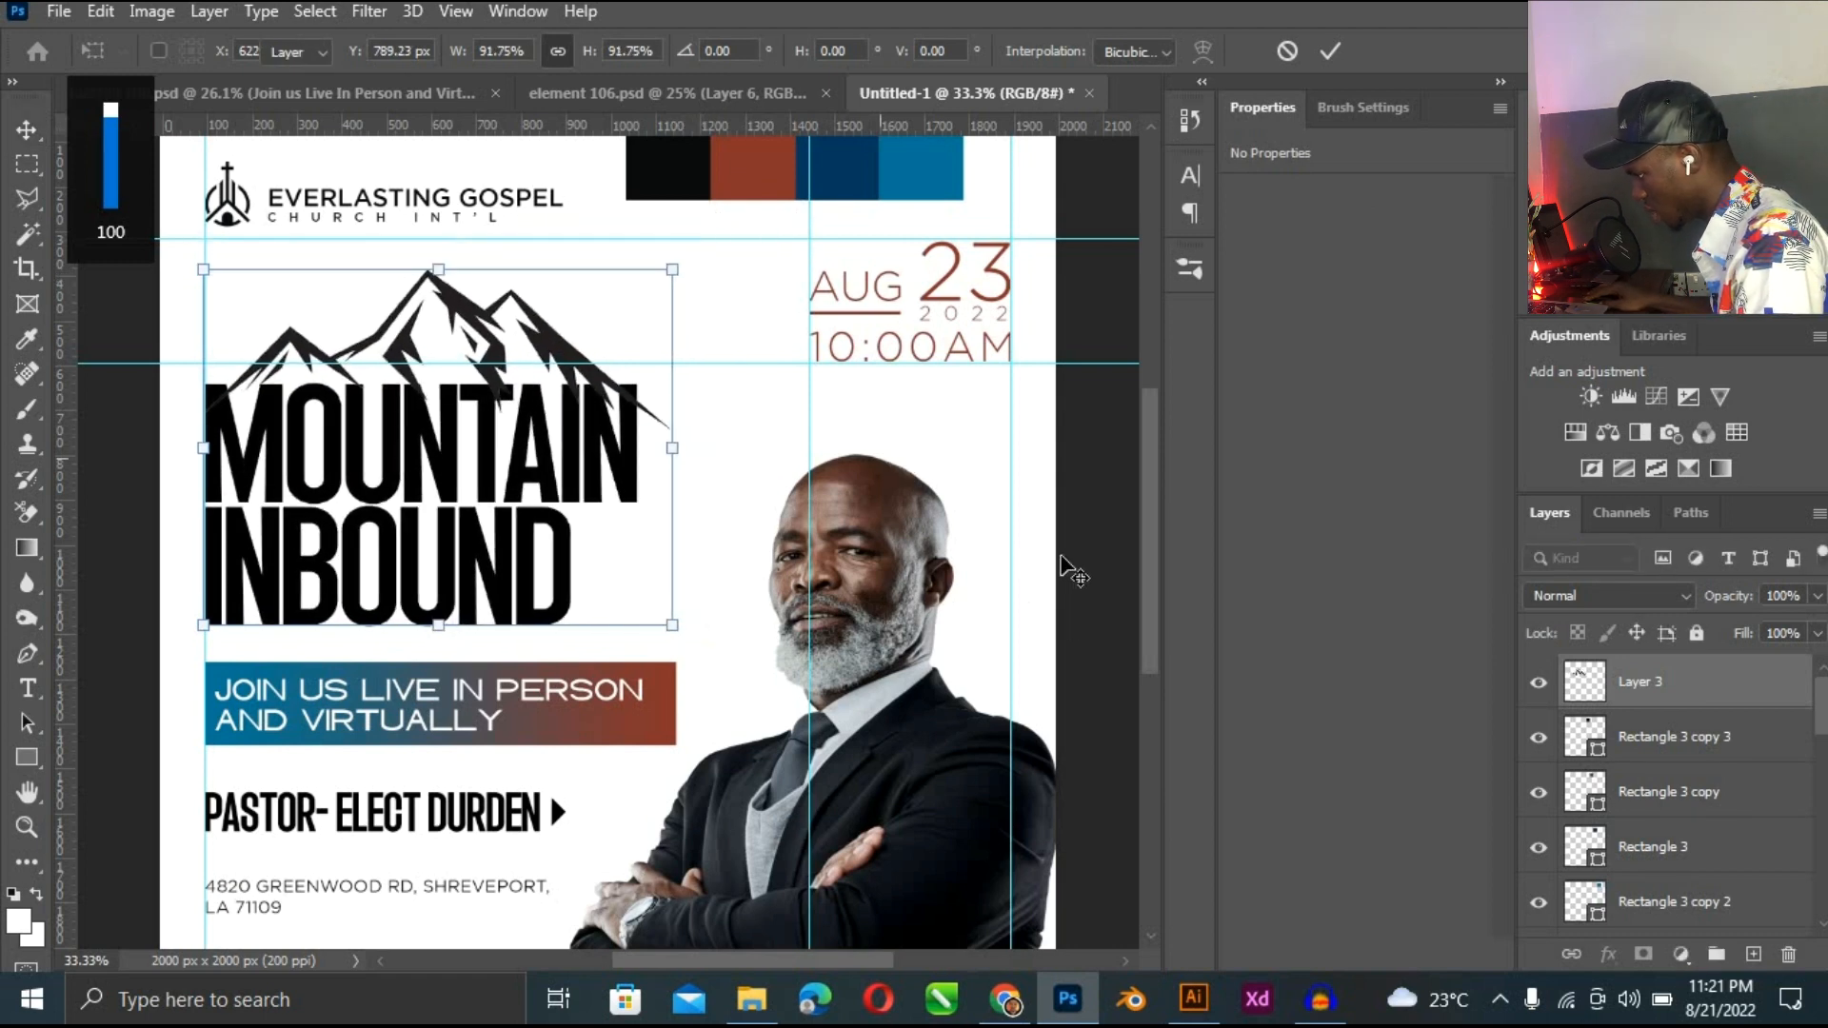
pyautogui.press('Return')
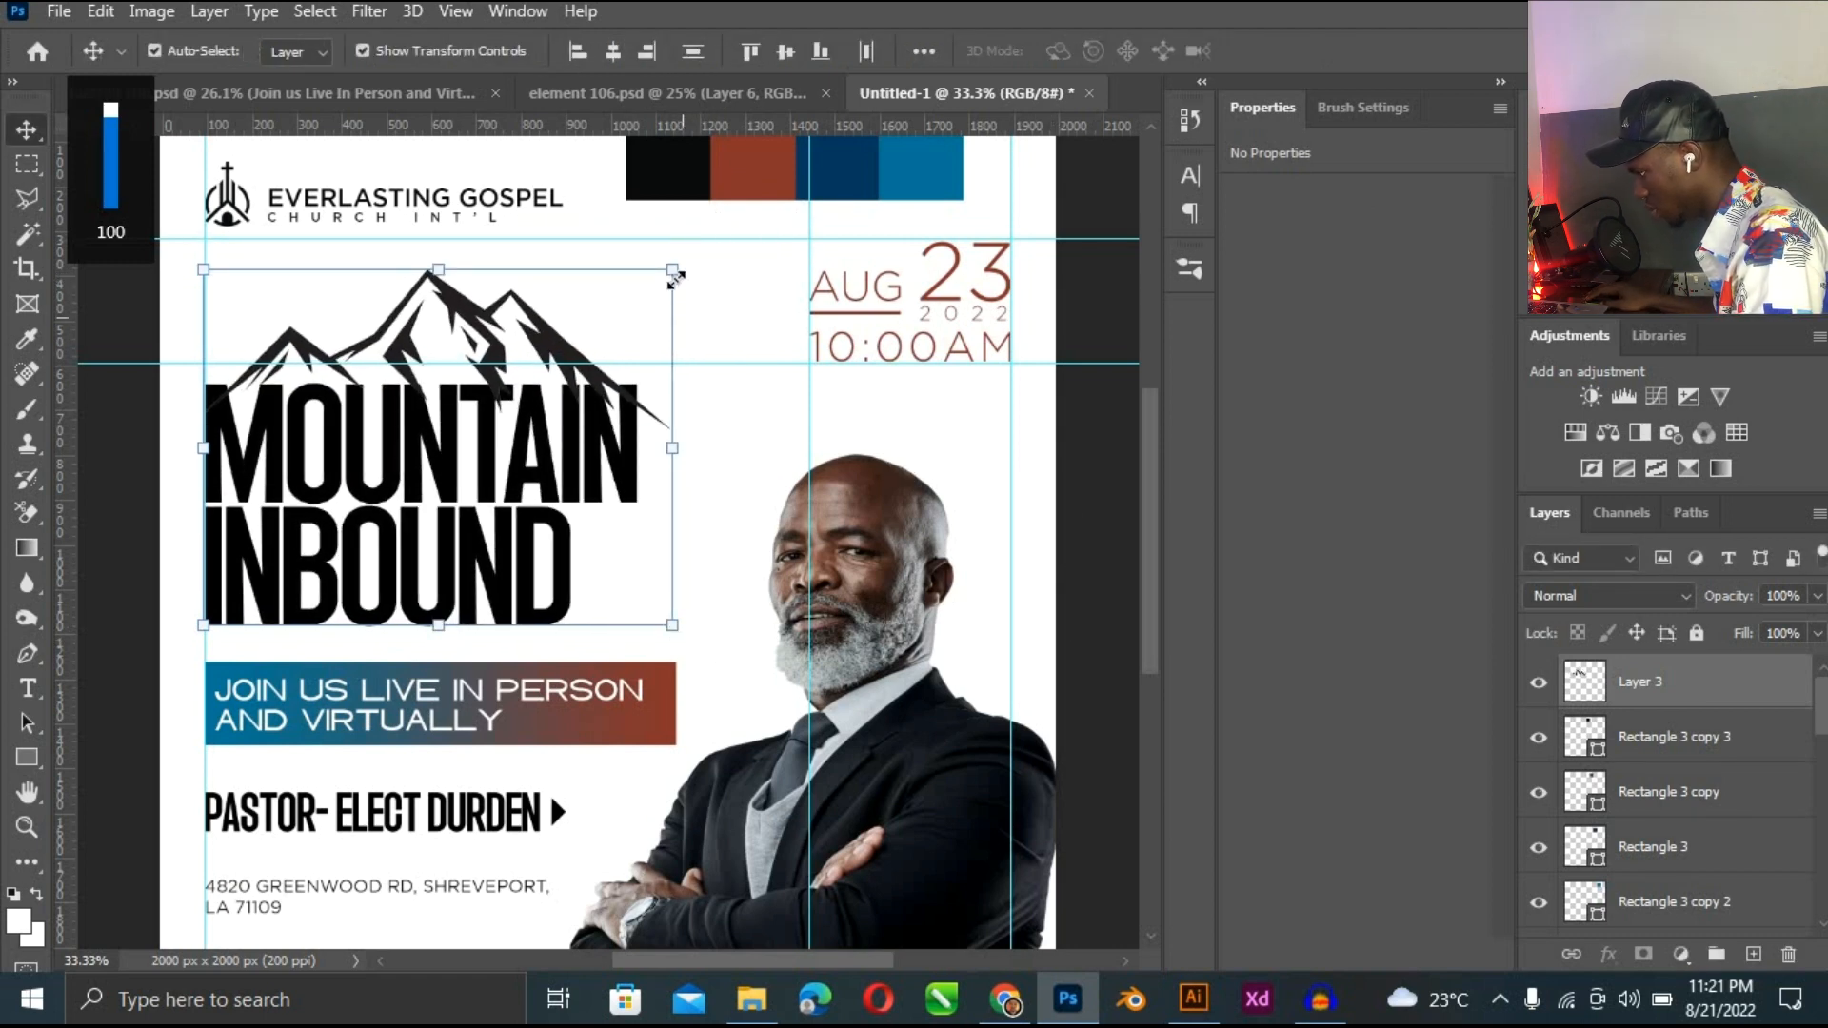
pyautogui.moveTo(687, 269); pyautogui.dragTo(689, 257)
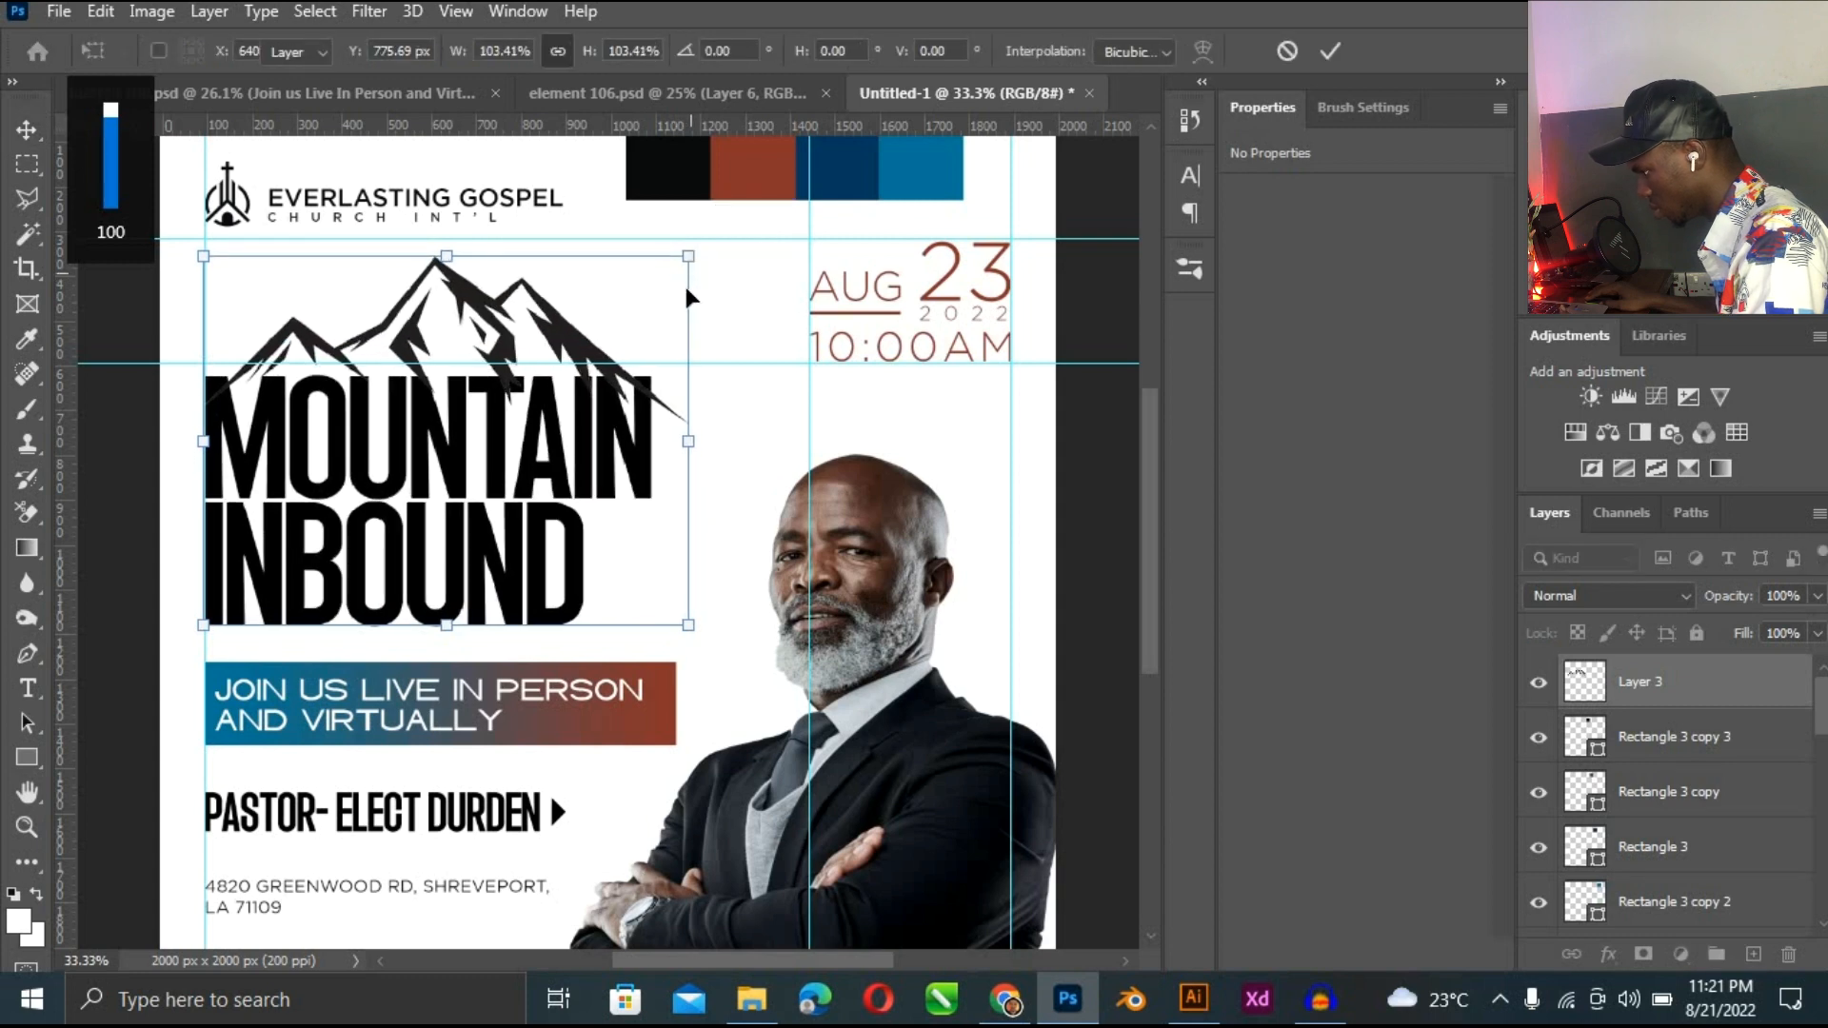
pyautogui.press('Return')
# Move the mountain, title, gradient banner, pastor line and address together down, leaving more room beneath the church logo.
pyautogui.hotkey('ctrl', '-')
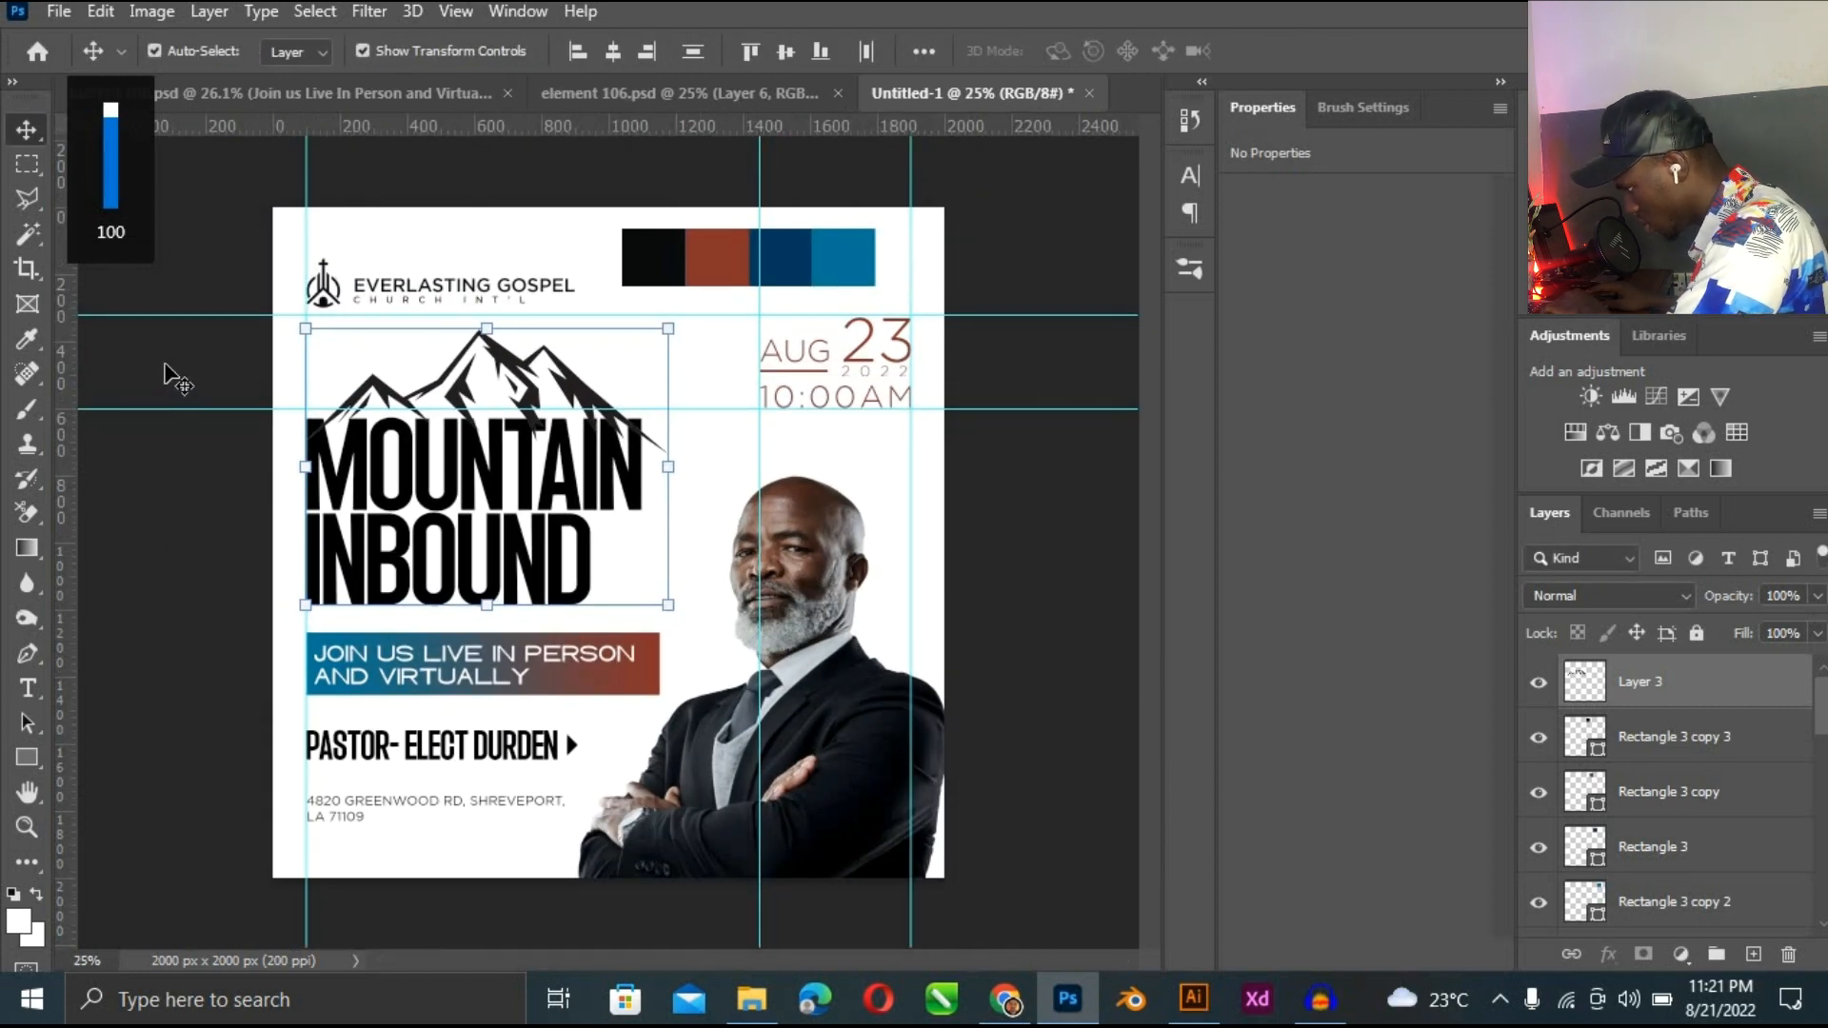
pyautogui.moveTo(181, 344); pyautogui.dragTo(533, 847)
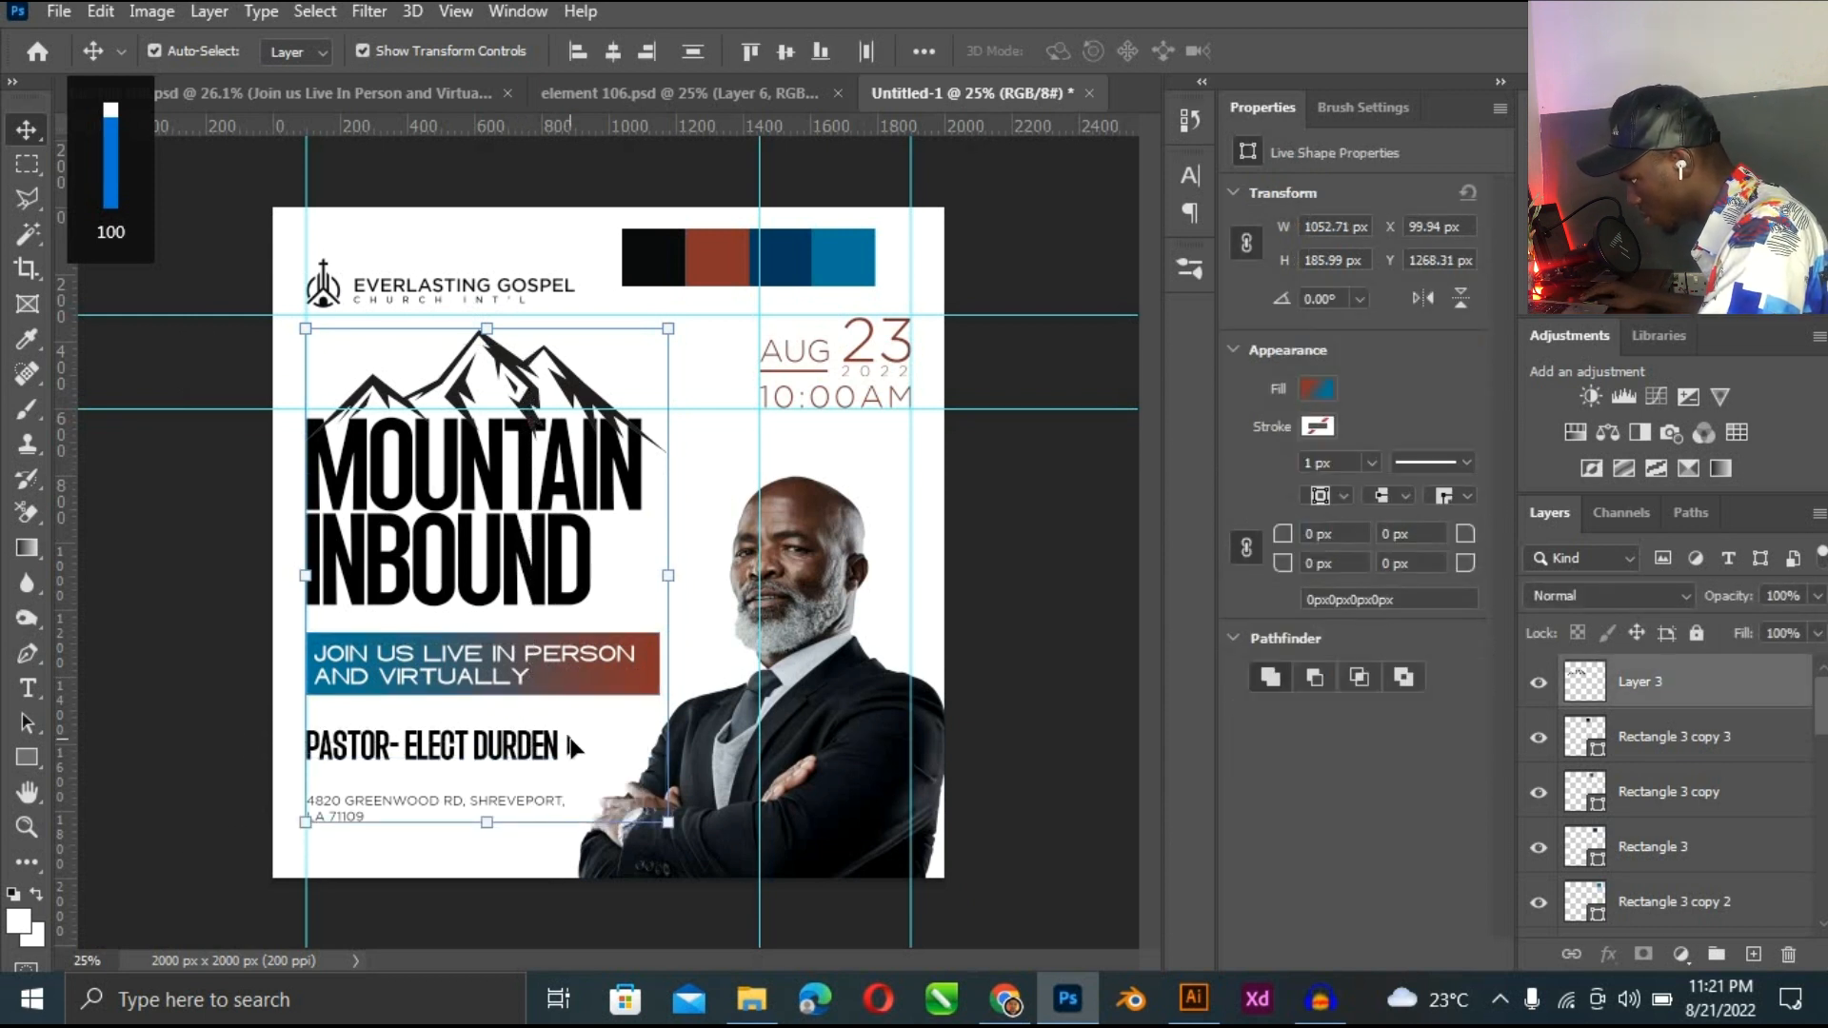
pyautogui.moveTo(559, 672); pyautogui.dragTo(592, 699)
pyautogui.press('Up')
pyautogui.press('Up')
pyautogui.press('Up')
pyautogui.press('Up')
pyautogui.press('Up')
pyautogui.press('Up')
pyautogui.press('Up')
pyautogui.press('Up')
pyautogui.press('Up')
pyautogui.press('Up')
pyautogui.press('Up')
pyautogui.press('Up')
pyautogui.press('Up')
pyautogui.press('Up')
pyautogui.press('Up')
pyautogui.press('Up')
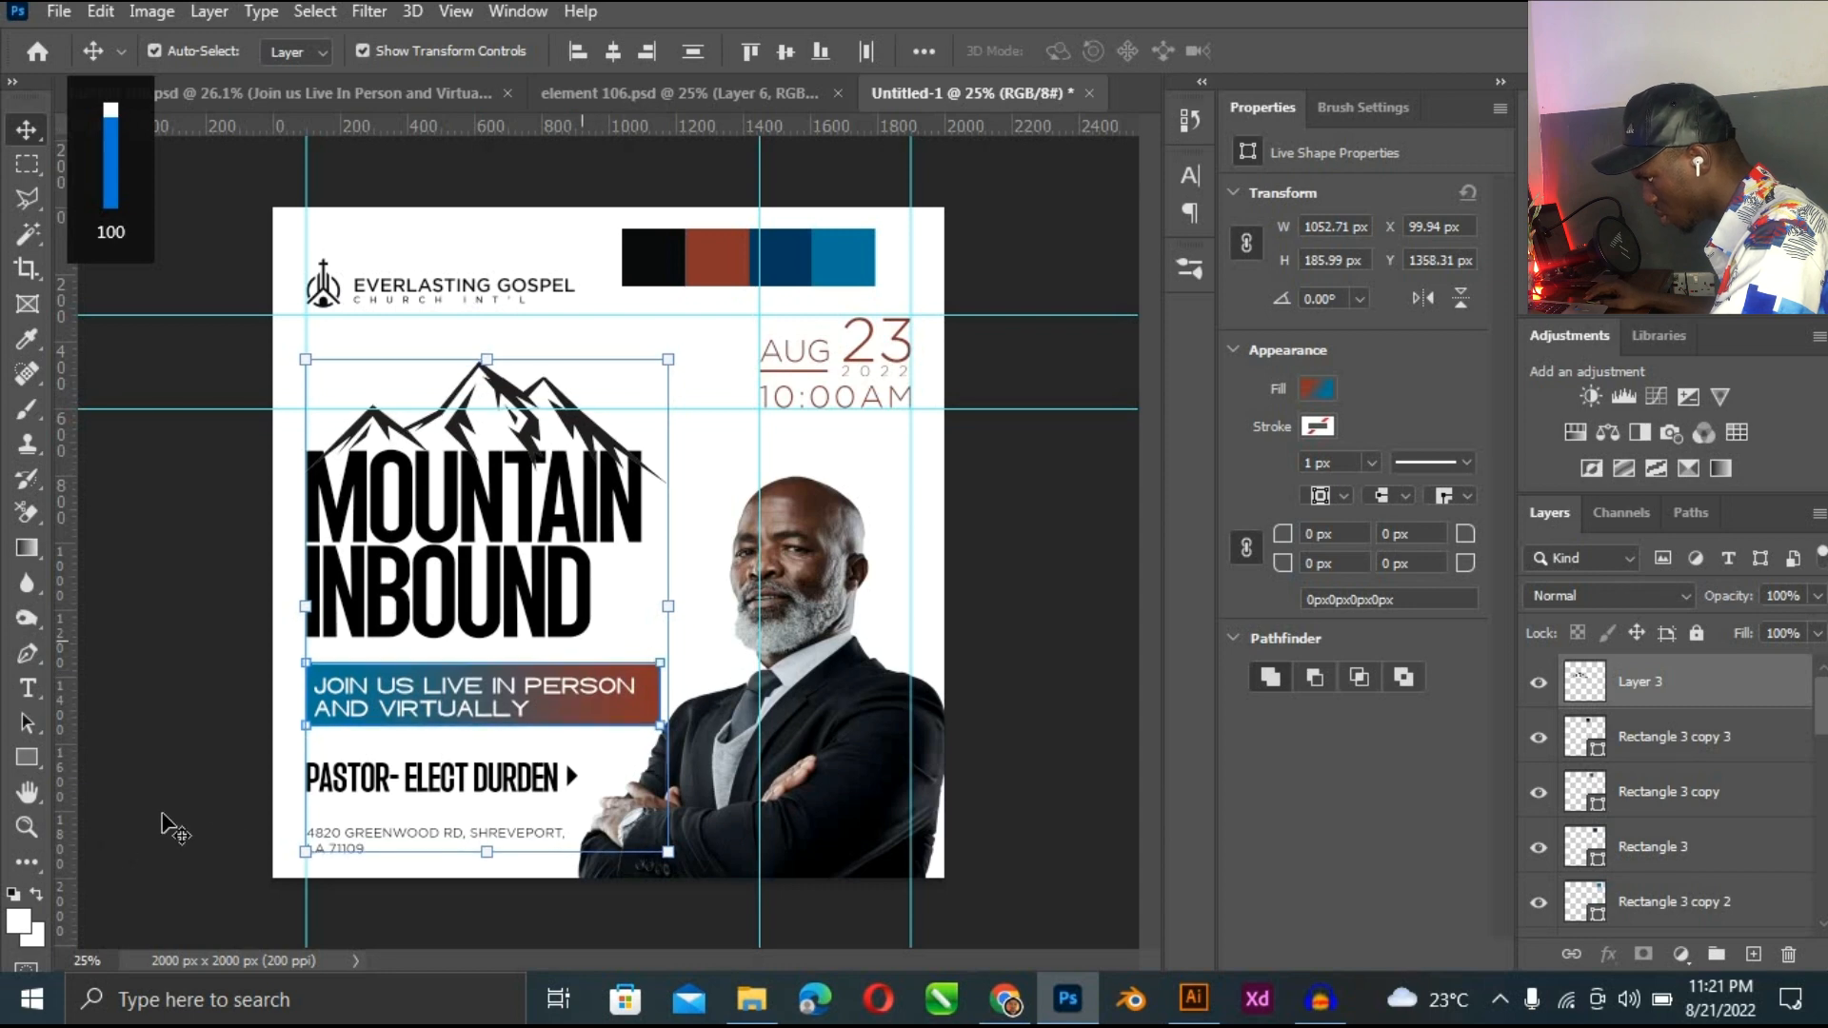
# Show the grid and add a horizontal guide at about 1900 px to mark the flyer's bottom margin.
pyautogui.click(249, 752)
pyautogui.hotkey('ctrl', "'")
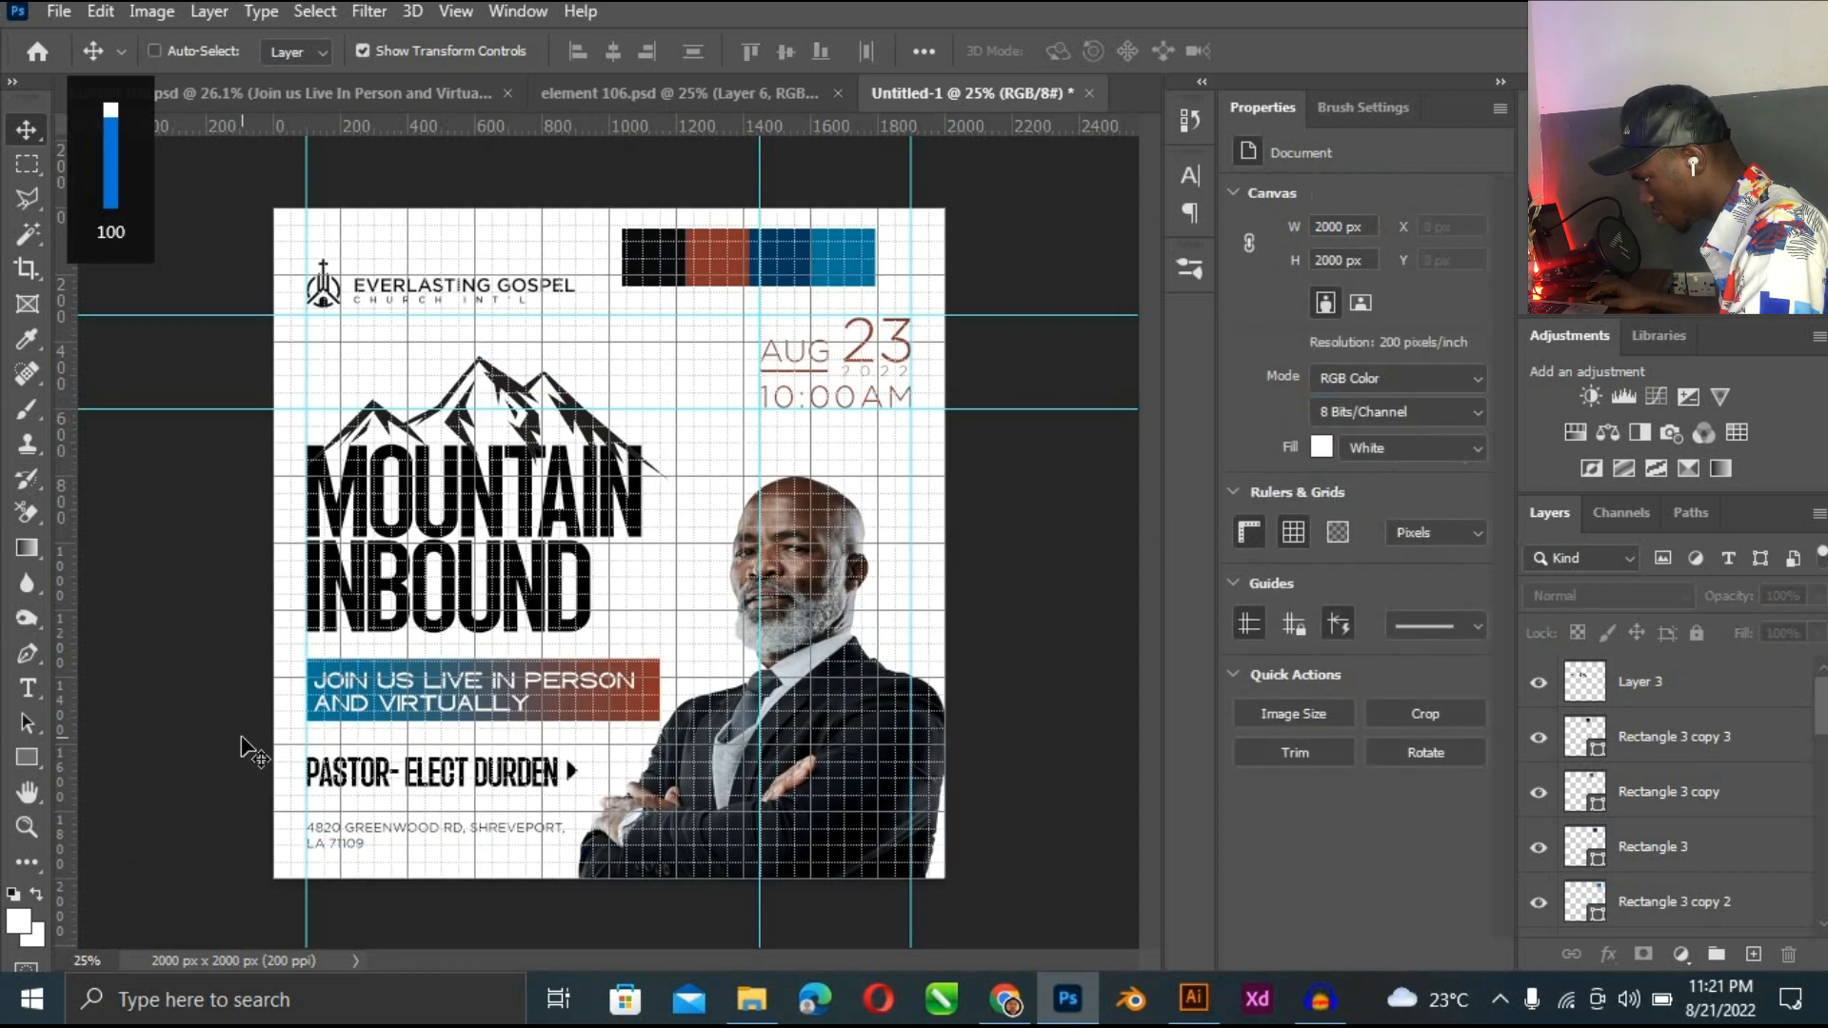
pyautogui.moveTo(463, 129); pyautogui.dragTo(549, 847)
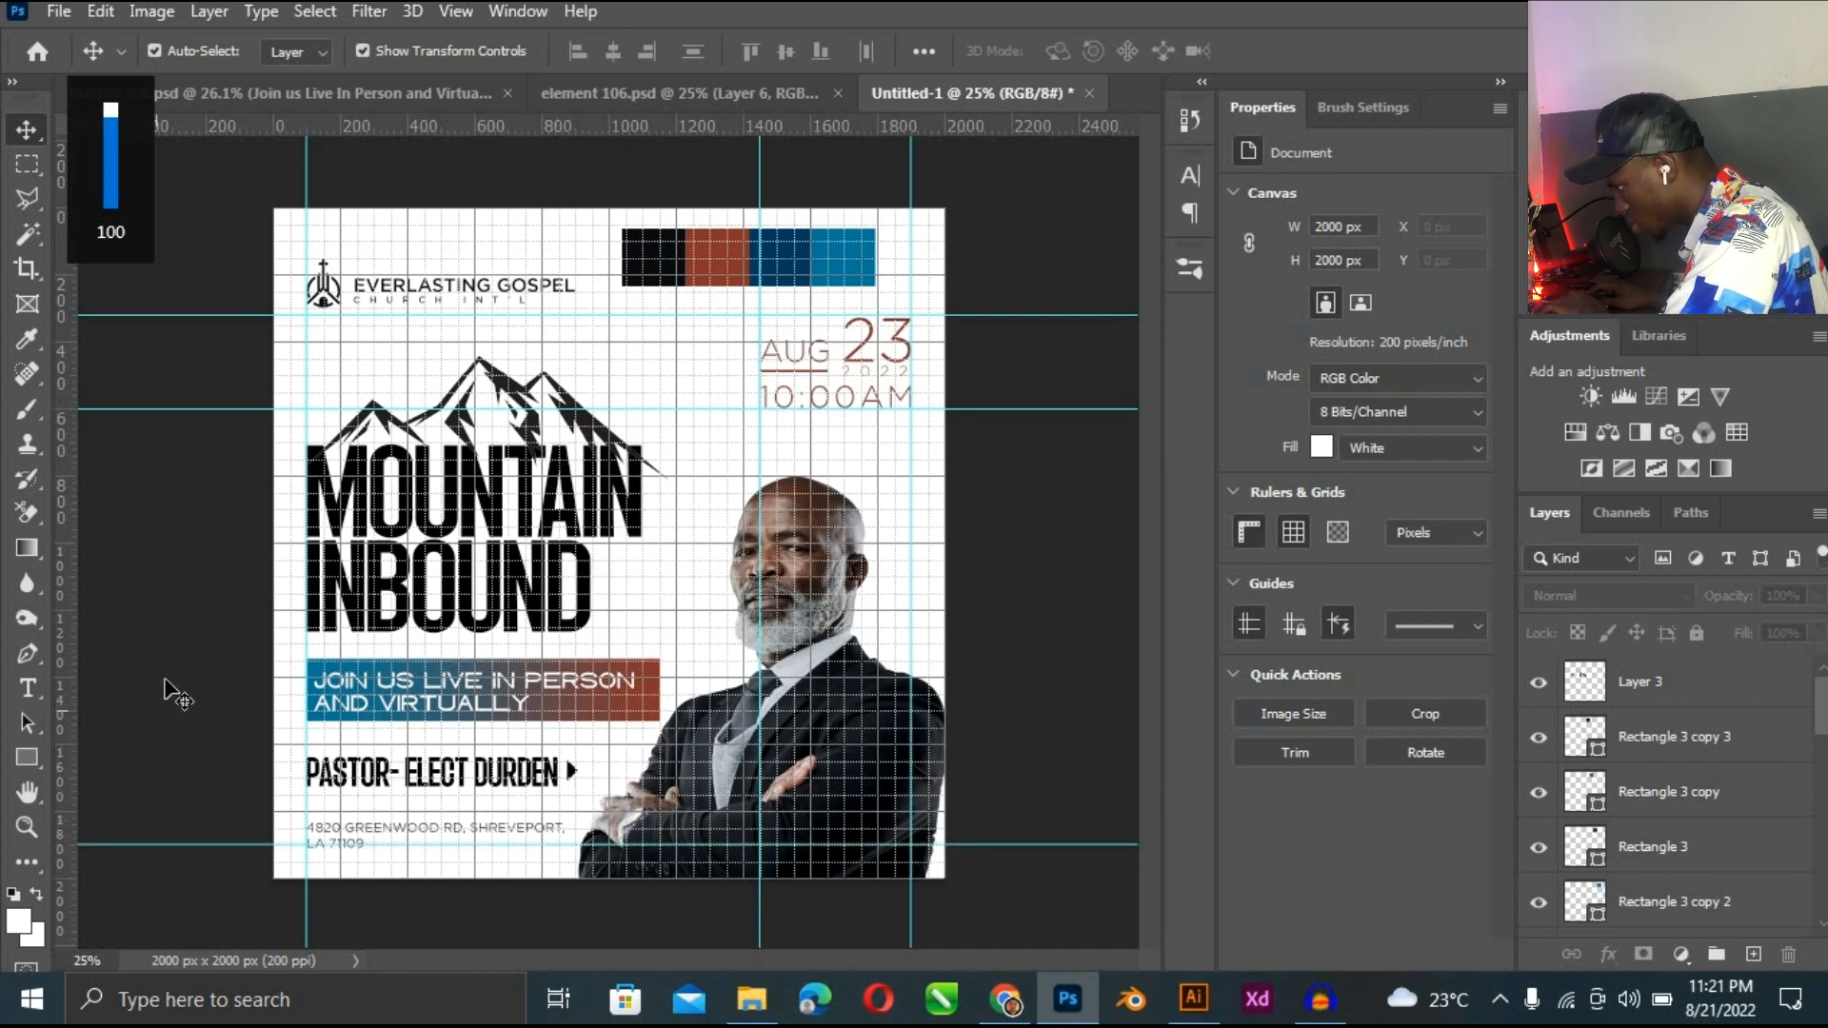
# Select the mountain, title, banner, pastor line and address and nudge them up to rest on the bottom margin guide.
pyautogui.moveTo(196, 348); pyautogui.dragTo(577, 859)
pyautogui.press('Up')
pyautogui.press('Up')
pyautogui.press('Up')
pyautogui.press('Up')
pyautogui.press('Up')
pyautogui.press('Up')
pyautogui.press('Up')
pyautogui.press('Up')
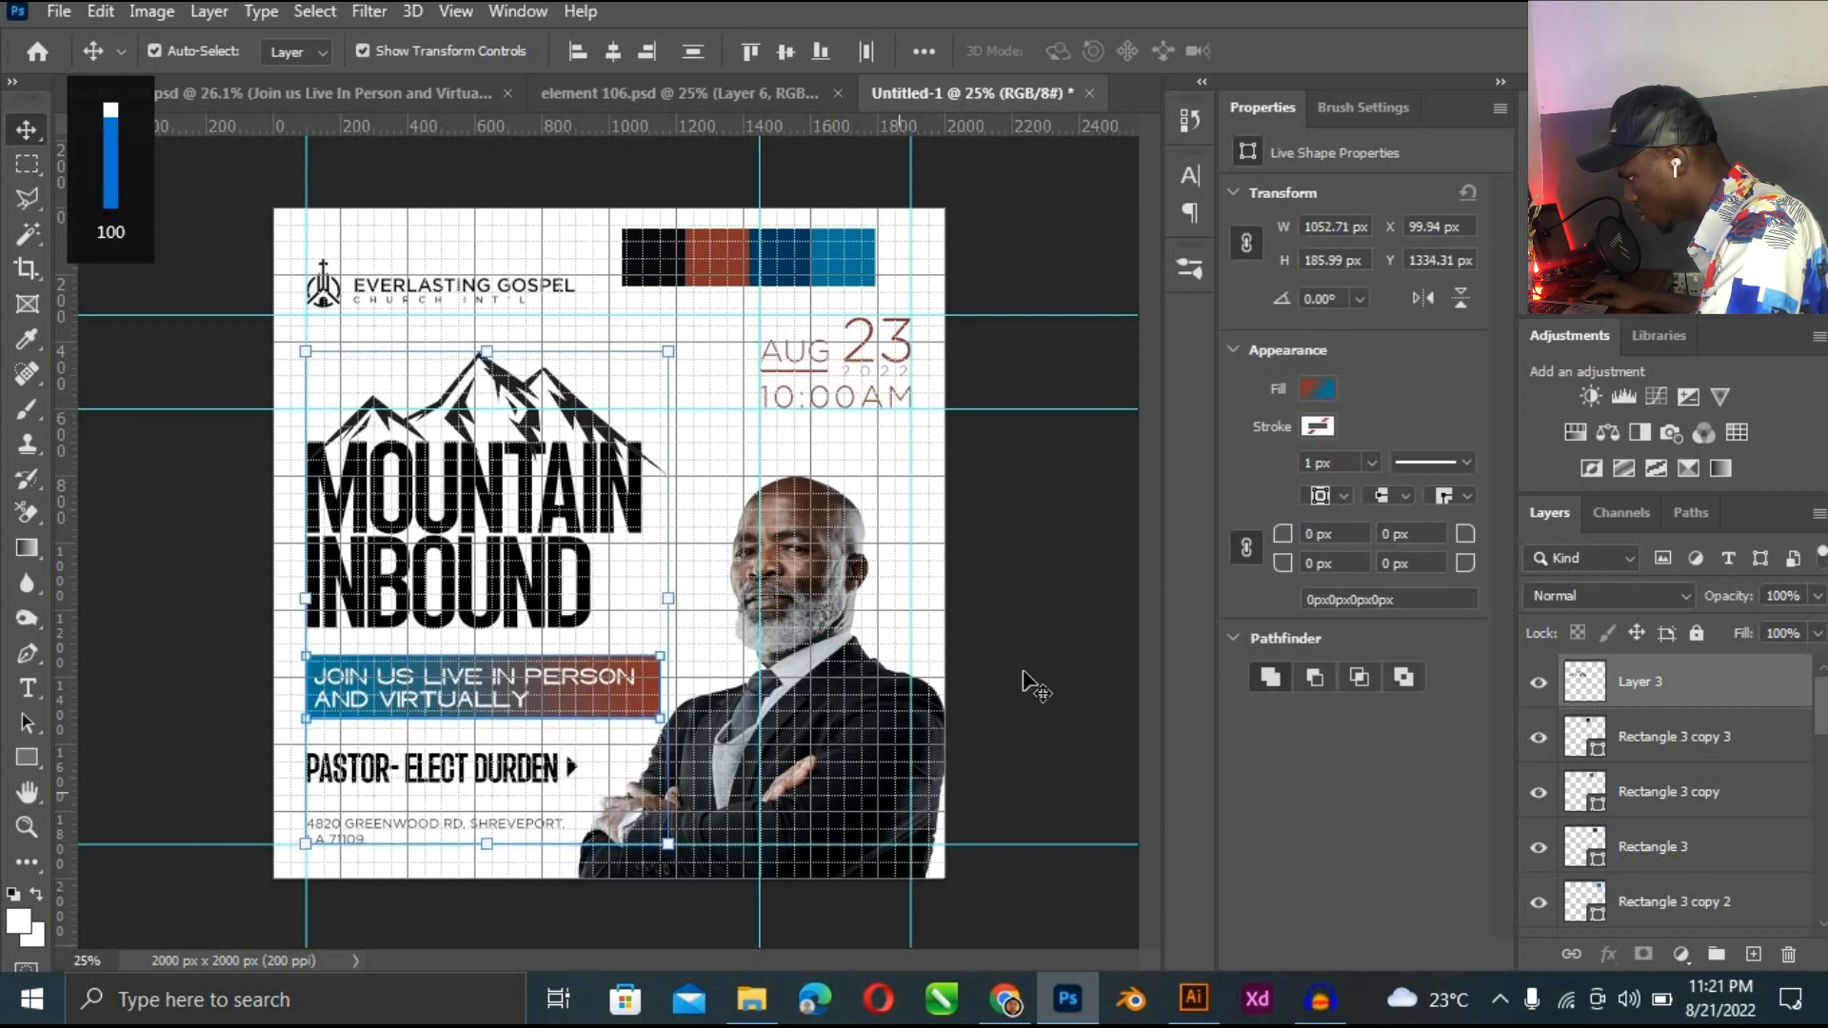
# Scale the selected text and artwork block down slightly, making the banner about 1038 px wide, and hide the grid.
pyautogui.hotkey('ctrl', '+')
pyautogui.hotkey('ctrl', '+')
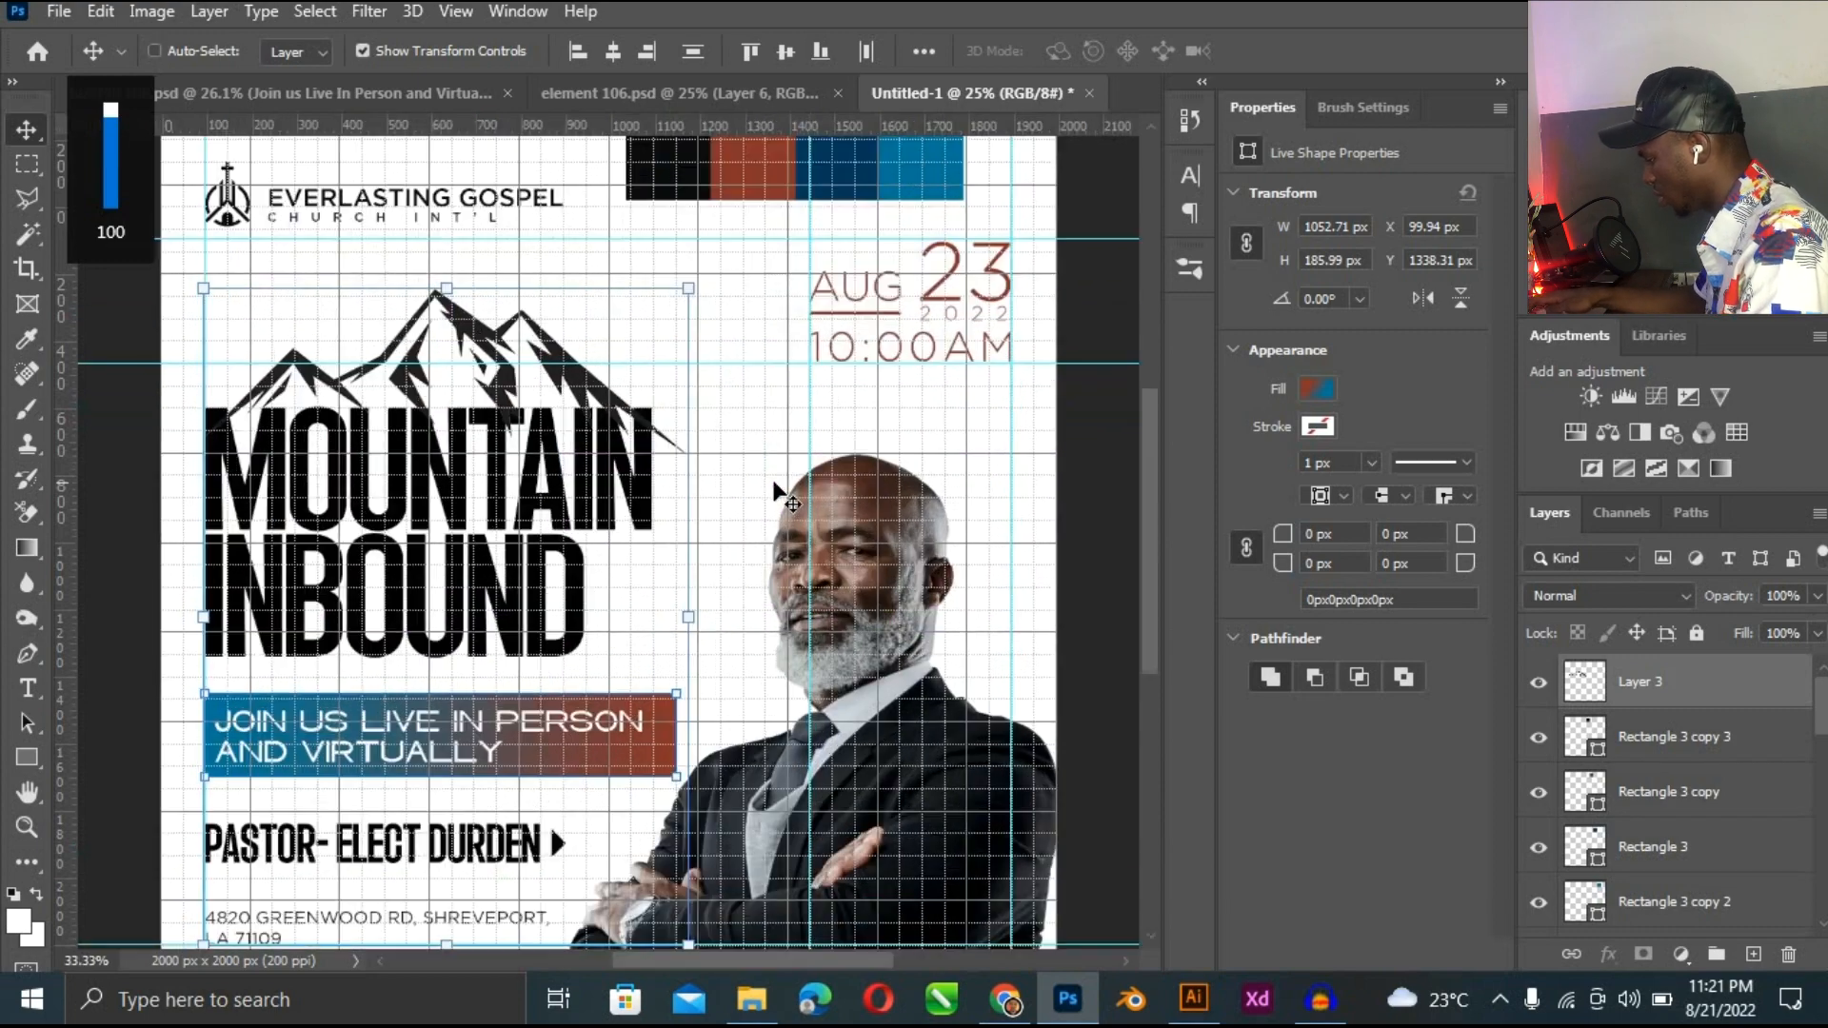
pyautogui.moveTo(549, 352); pyautogui.dragTo(614, 487)
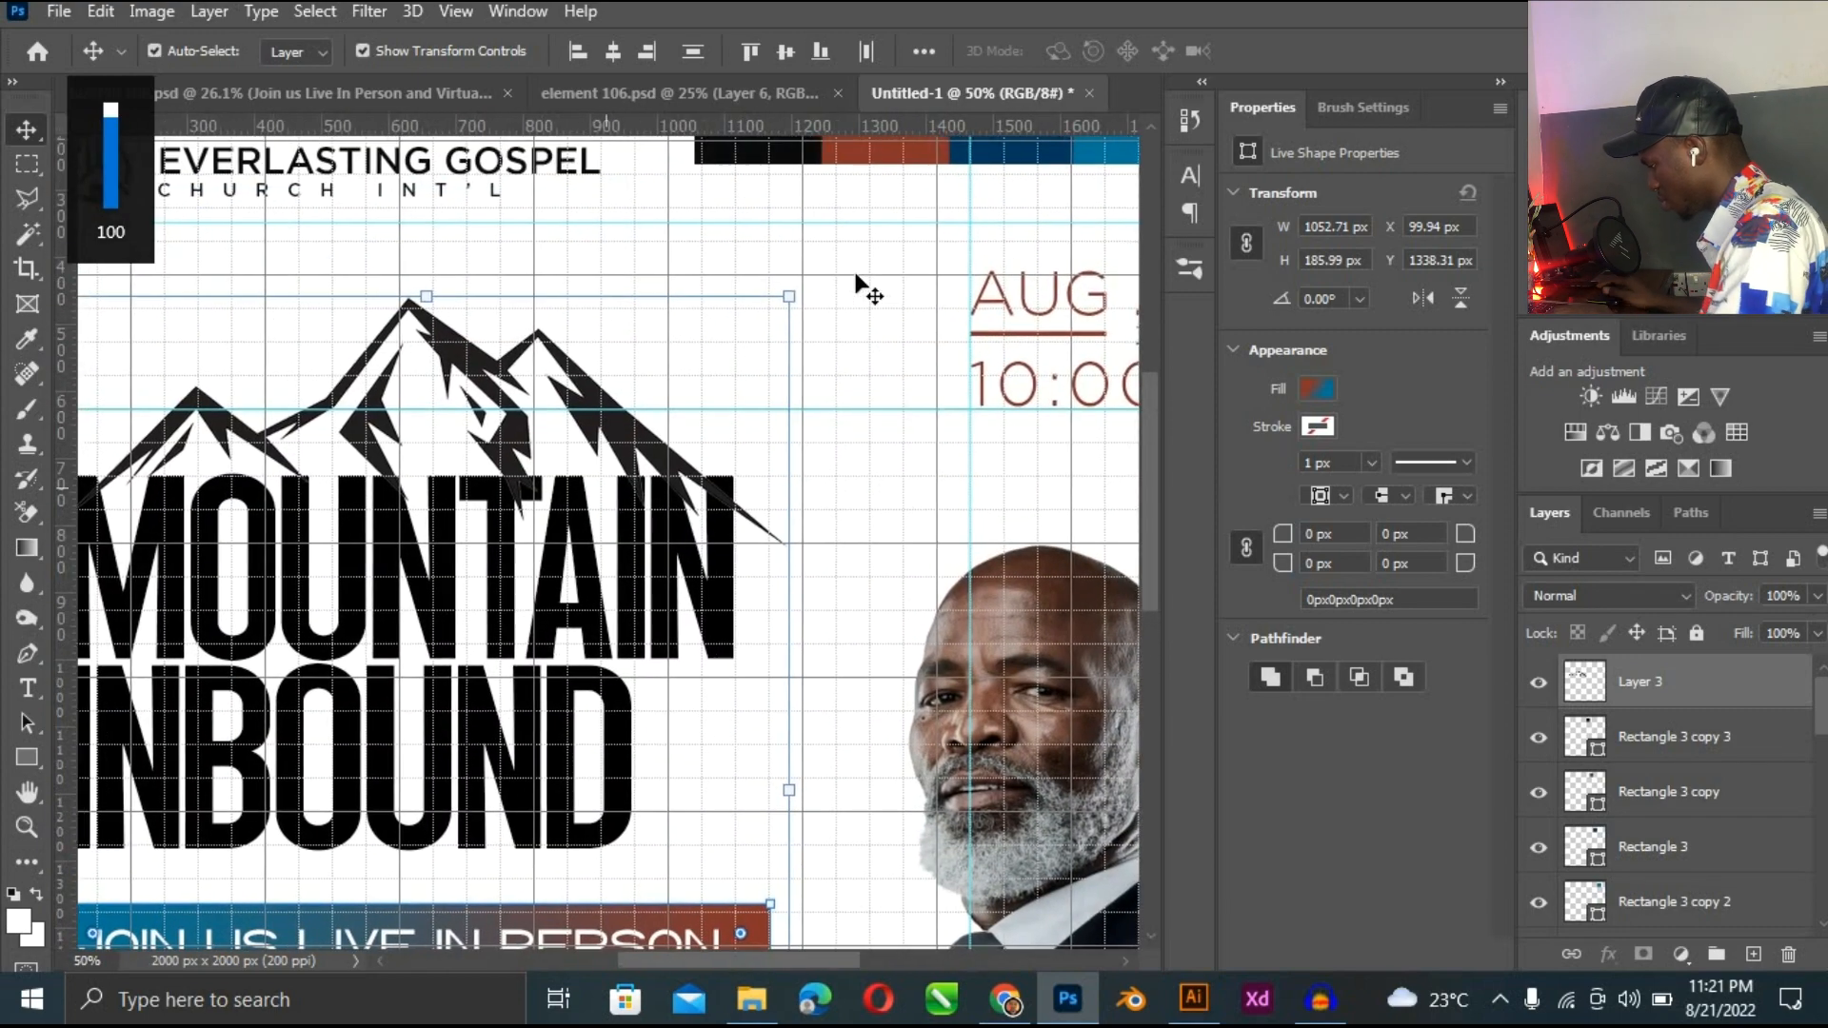
pyautogui.moveTo(804, 285); pyautogui.dragTo(796, 302)
pyautogui.press('Return')
pyautogui.hotkey('ctrl', '-')
pyautogui.hotkey('ctrl', '-')
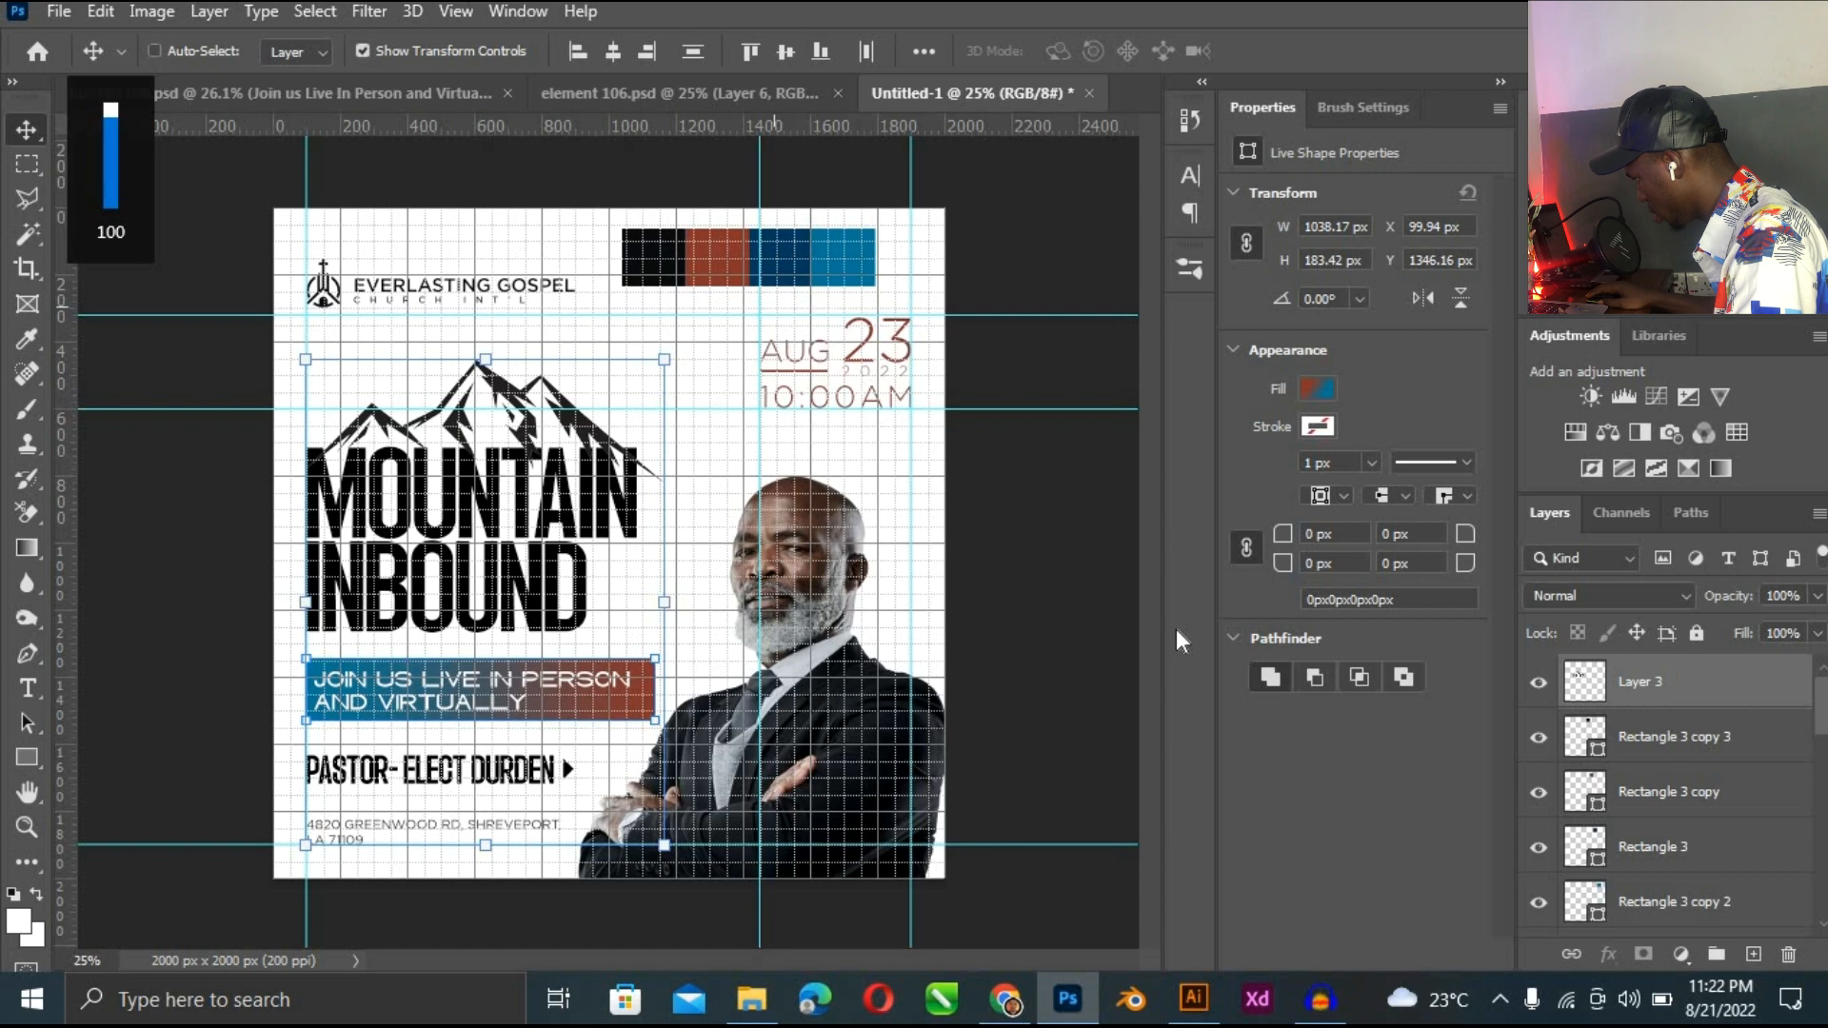
pyautogui.hotkey('ctrl', "'")
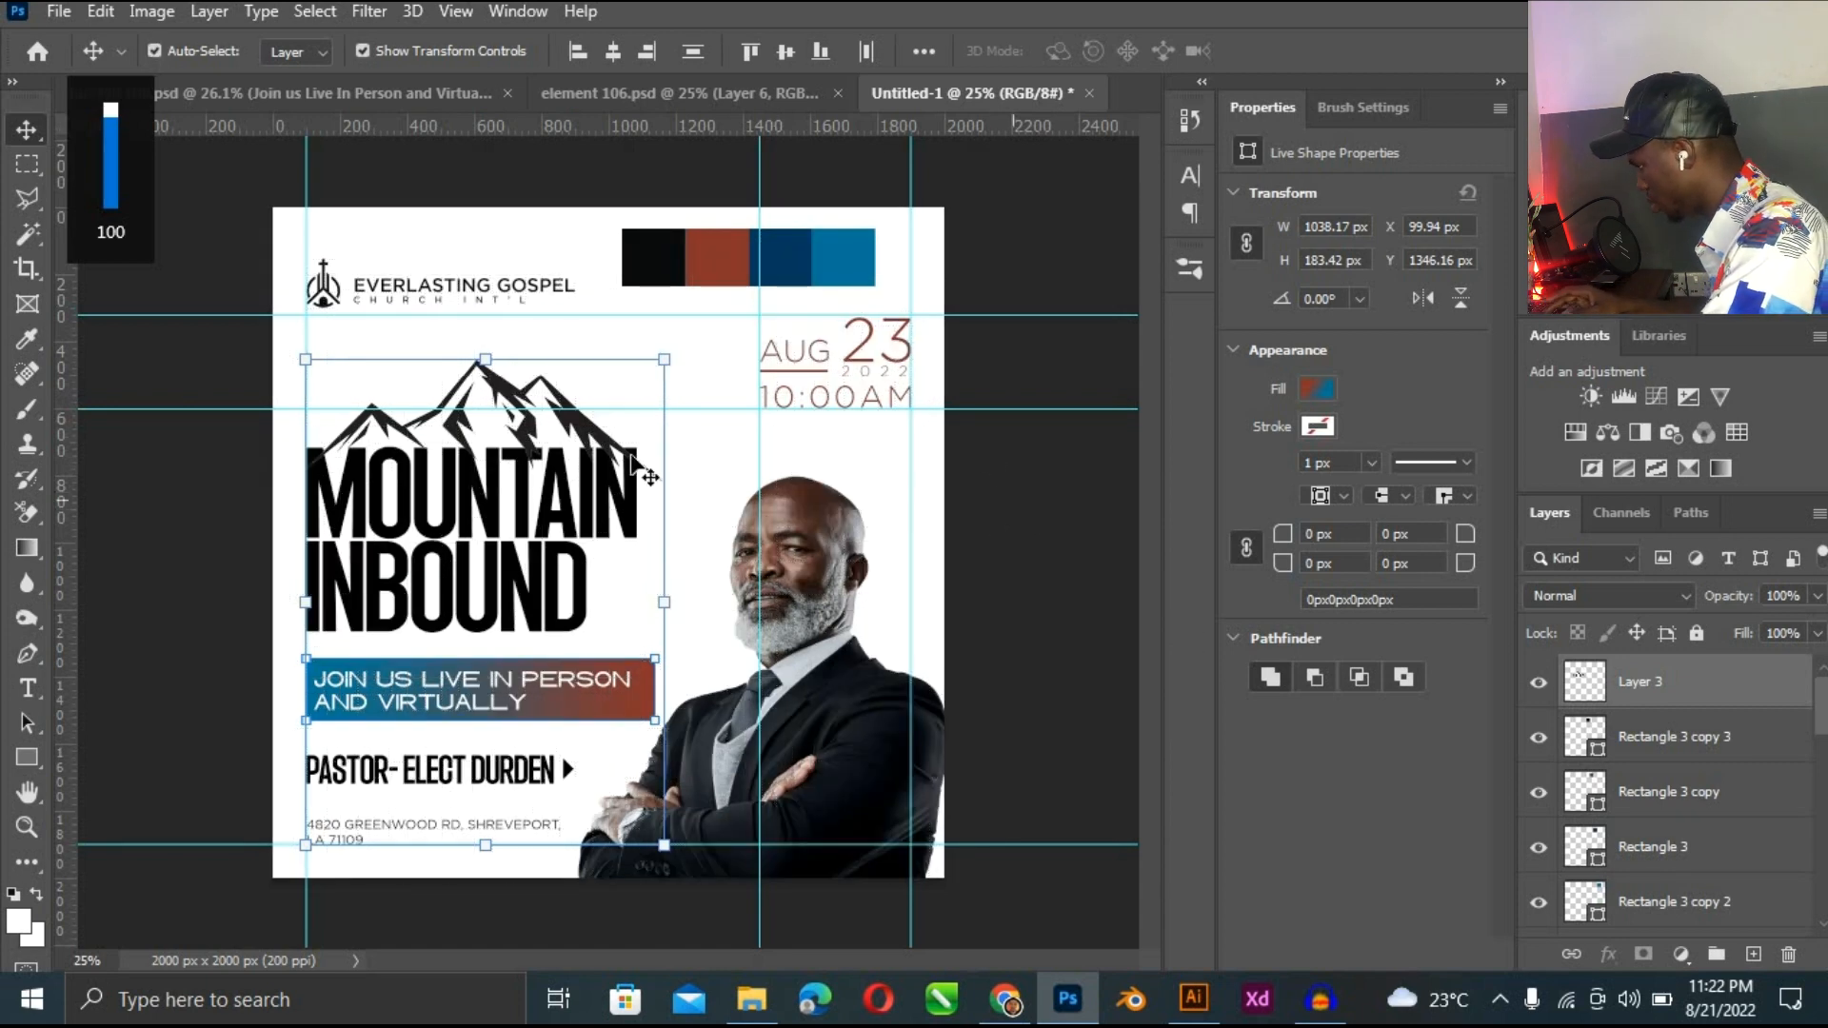
# Group the mountain artwork with the MOUNTAIN INBOUND title and name the group theme.
pyautogui.click(696, 505)
pyautogui.click(531, 433)
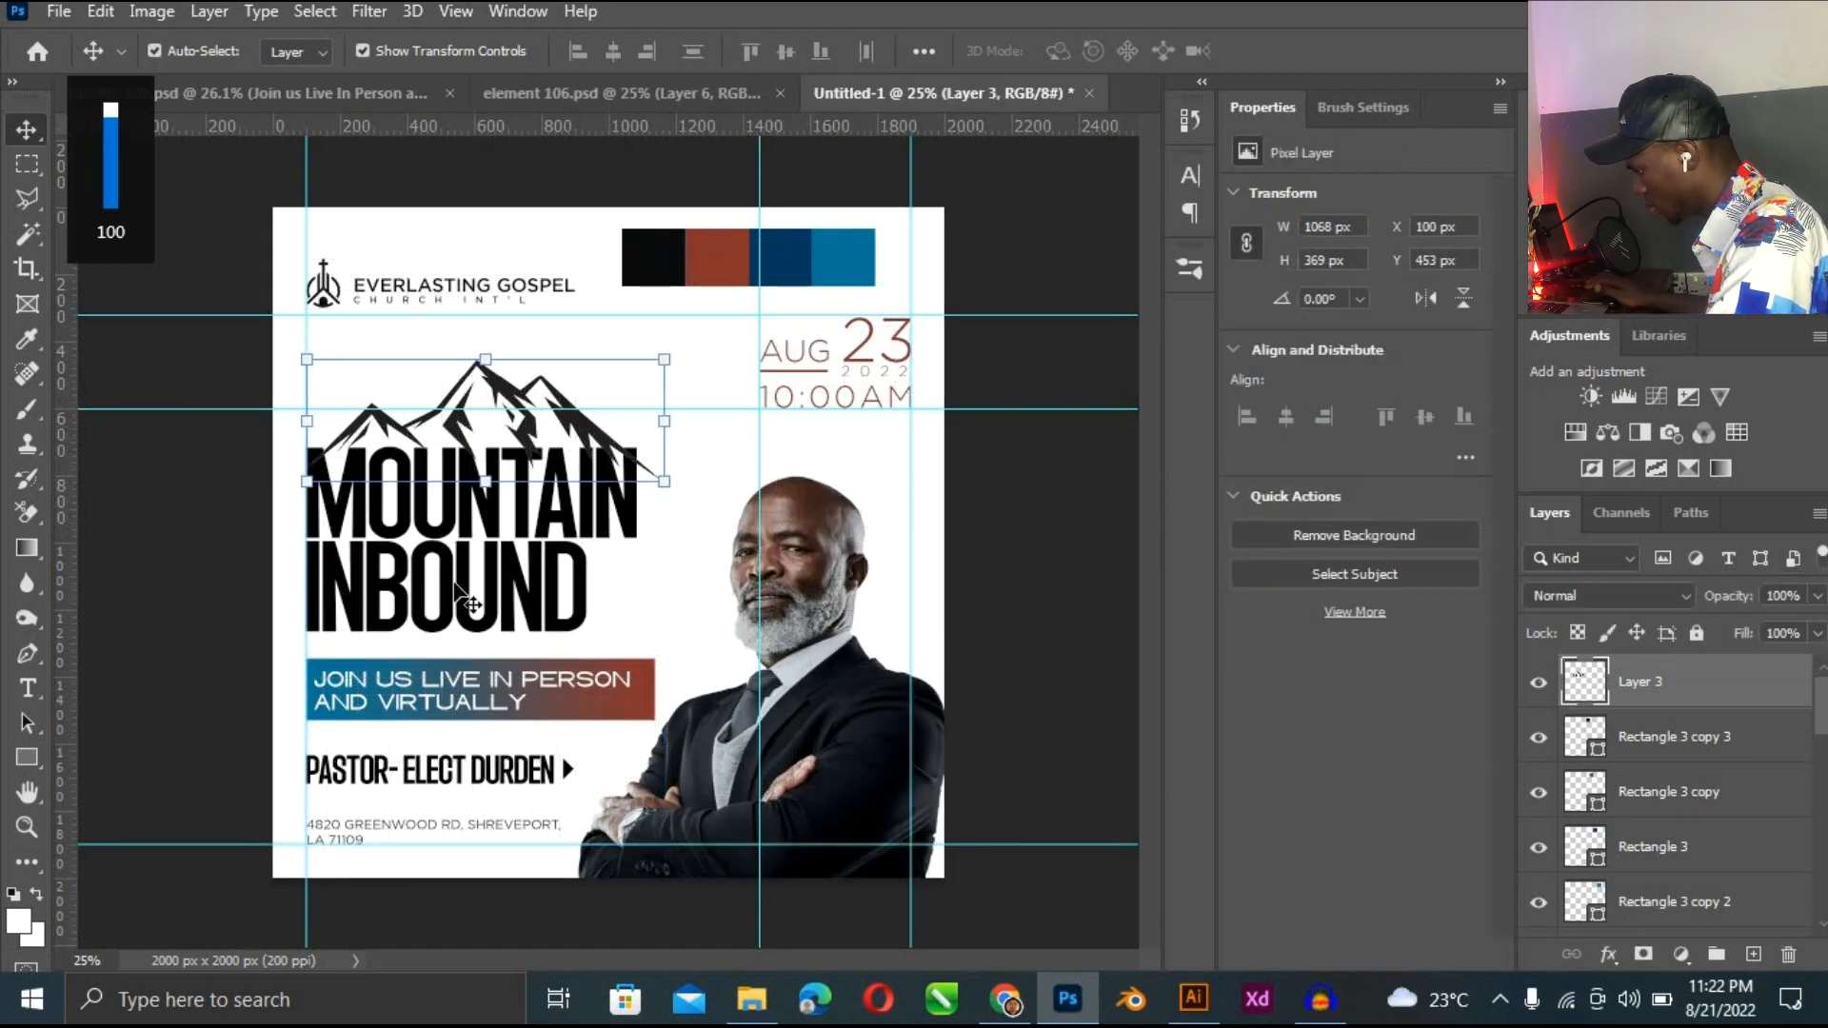
pyautogui.keyDown('shift'); pyautogui.click(462, 600); pyautogui.keyUp('shift')
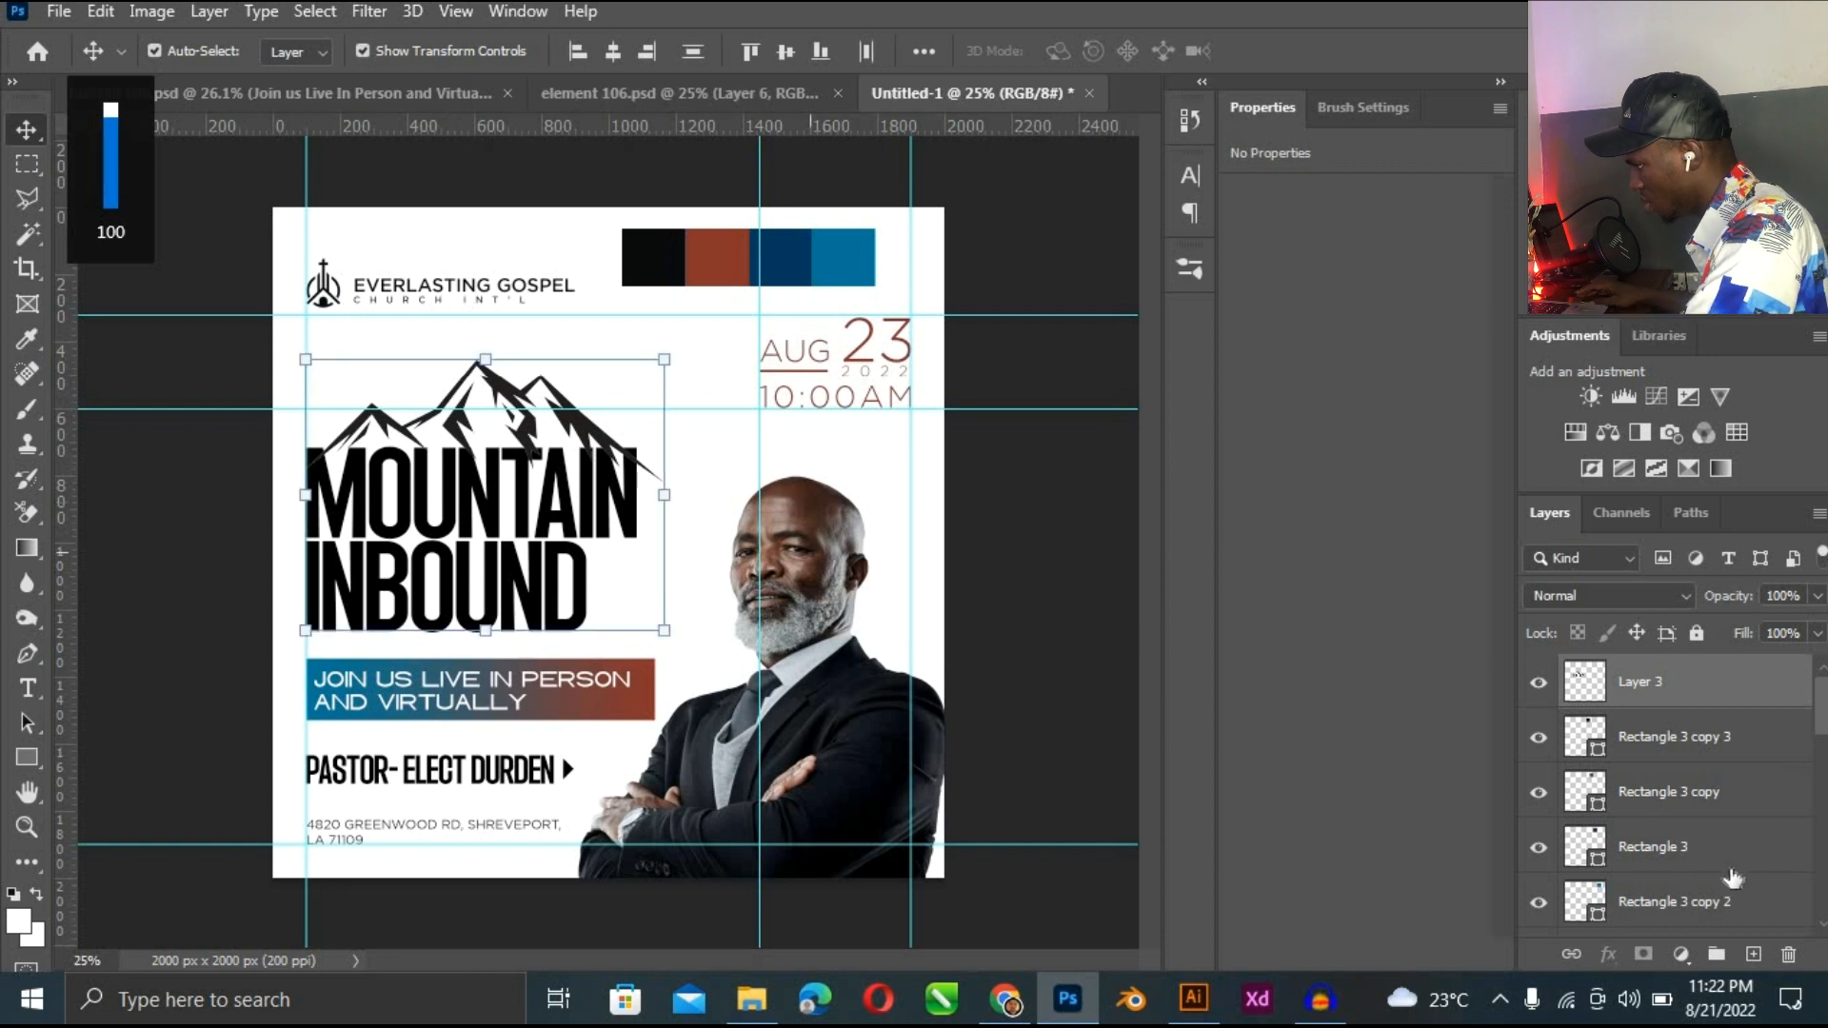
pyautogui.hotkey('ctrl', 'g')
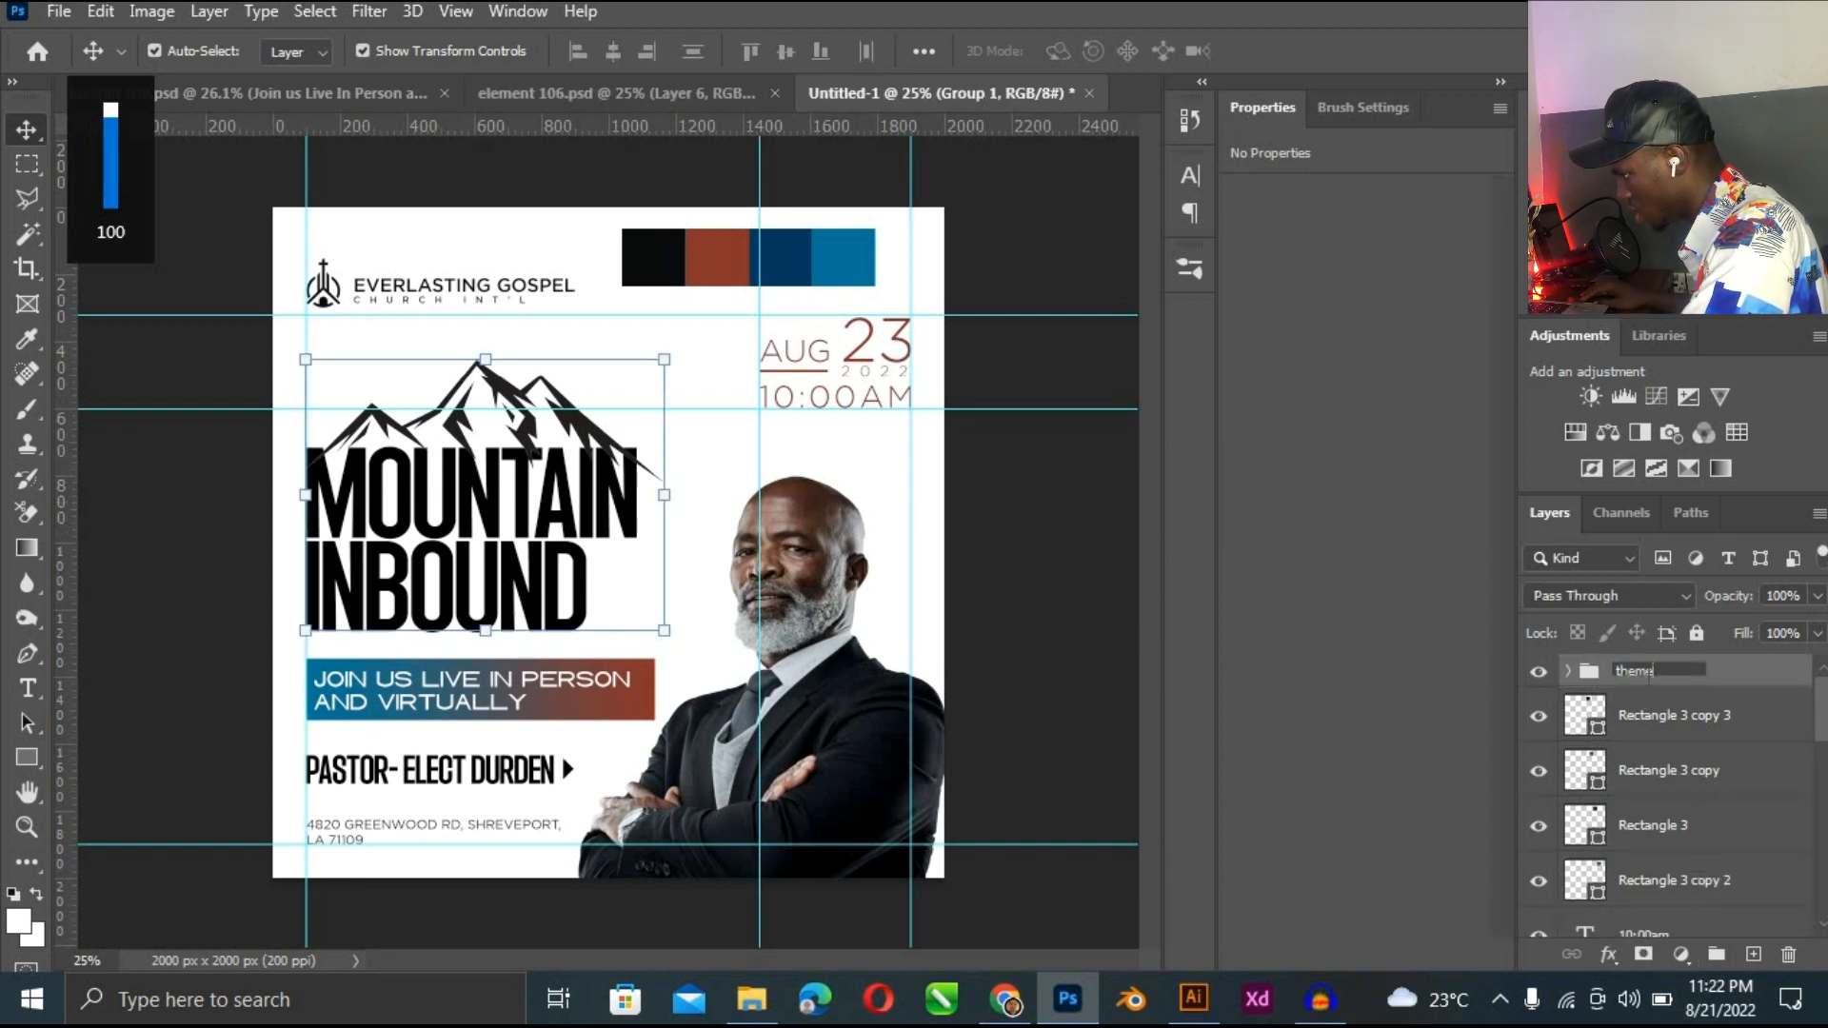
pyautogui.click(1651, 671)
pyautogui.write('theme')
pyautogui.press('Return')
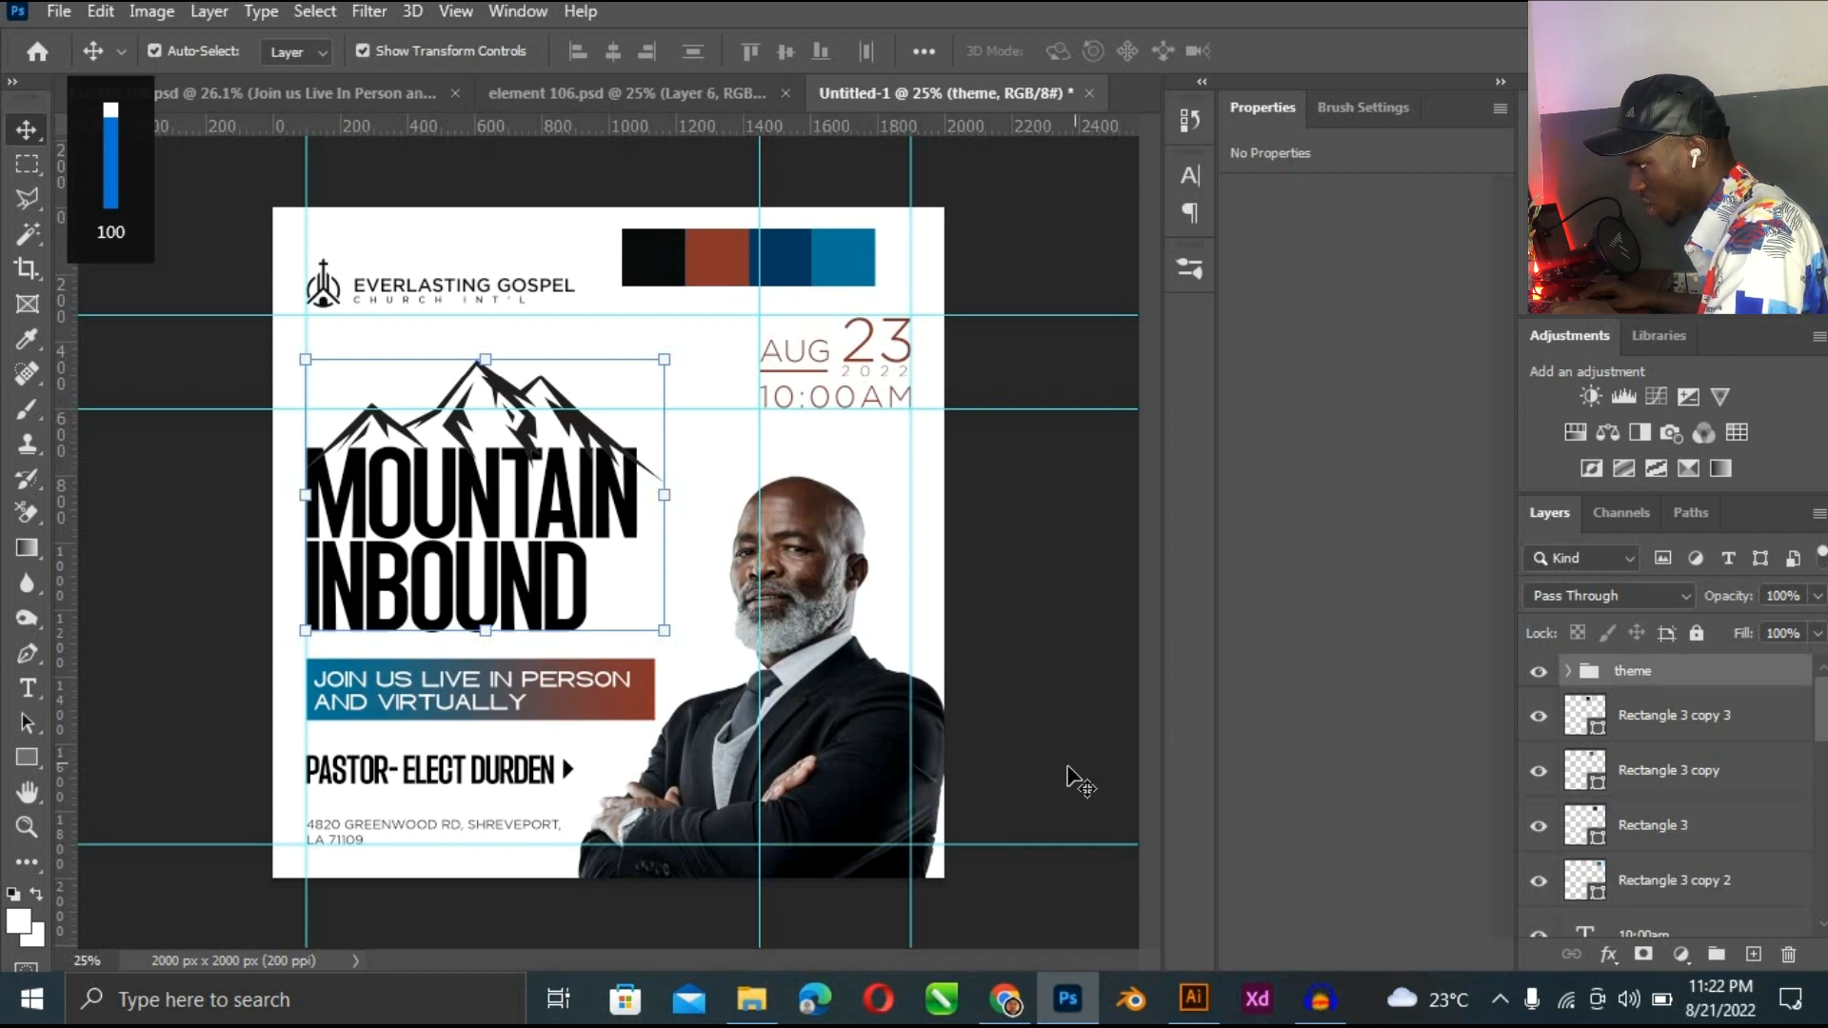
# Outline the mountain's left tip overlapping the letter M with a Polygonal Lasso selection.
pyautogui.hotkey('ctrl', '+')
pyautogui.hotkey('ctrl', '+')
pyautogui.hotkey('ctrl', '+')
pyautogui.moveTo(864, 486); pyautogui.dragTo(1270, 633)
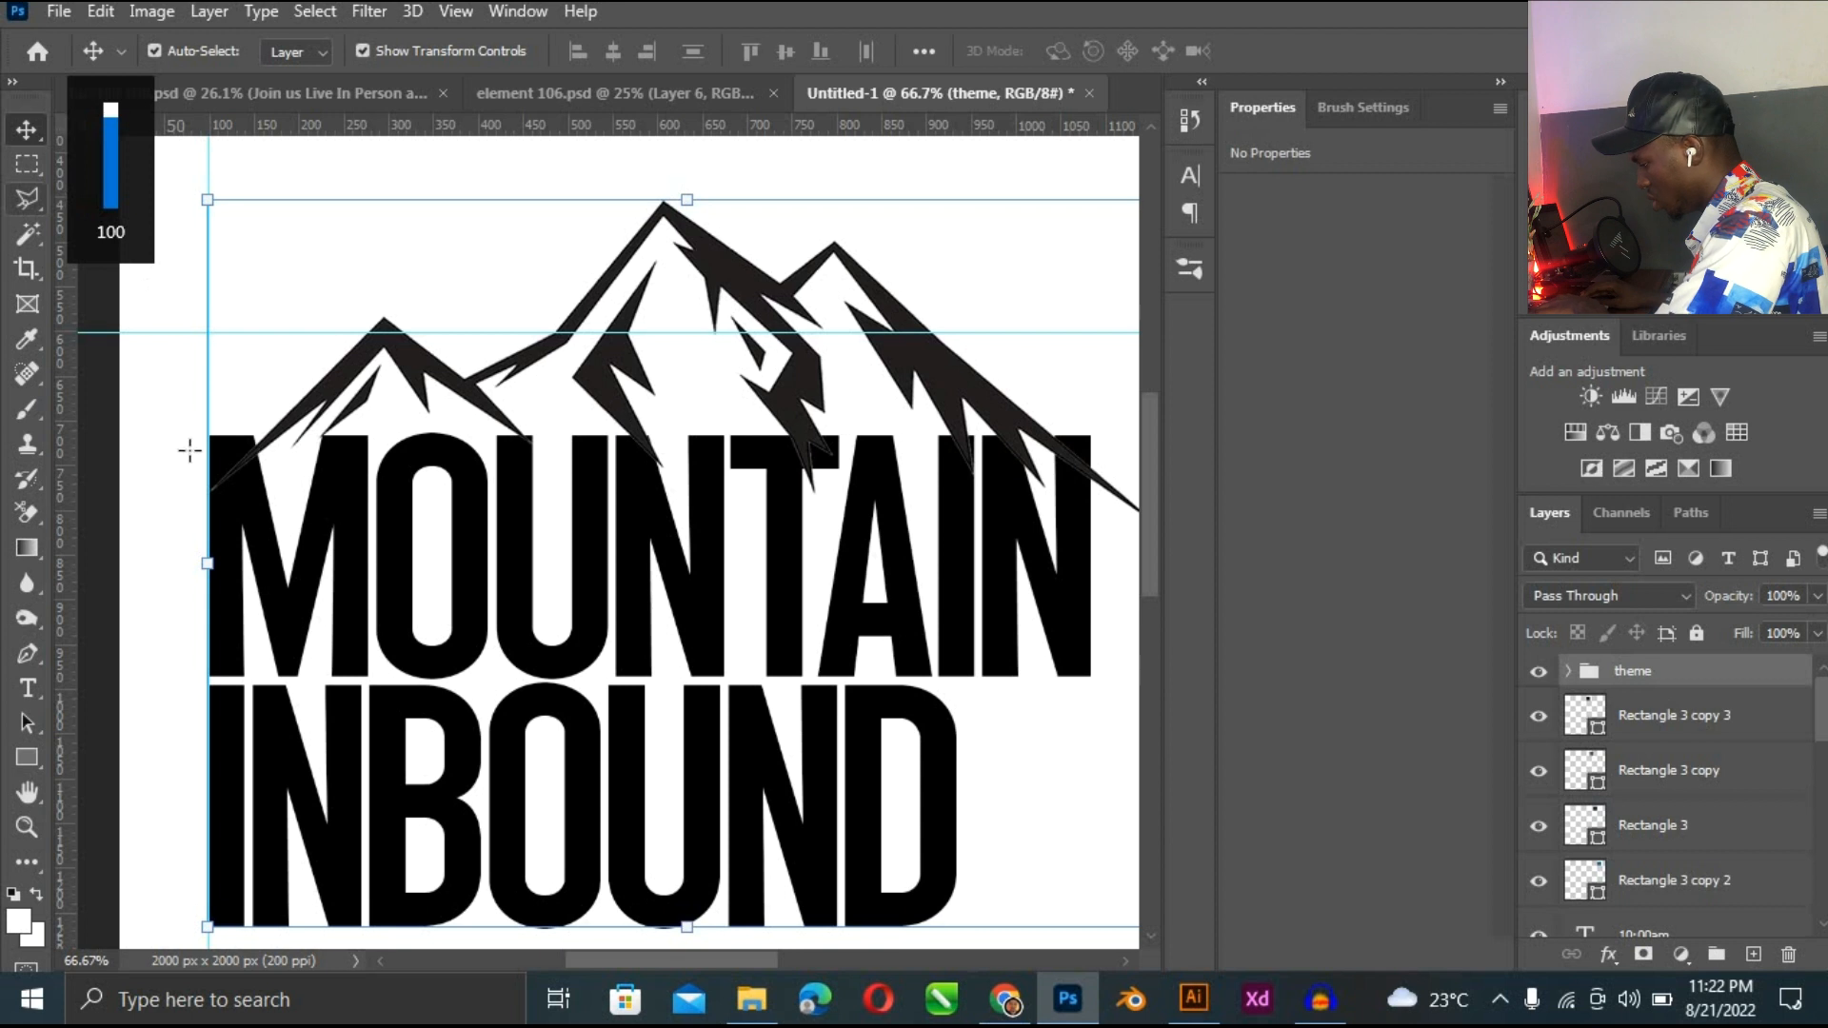
pyautogui.press('m')
pyautogui.moveTo(183, 445); pyautogui.dragTo(273, 516)
pyautogui.click(27, 200)
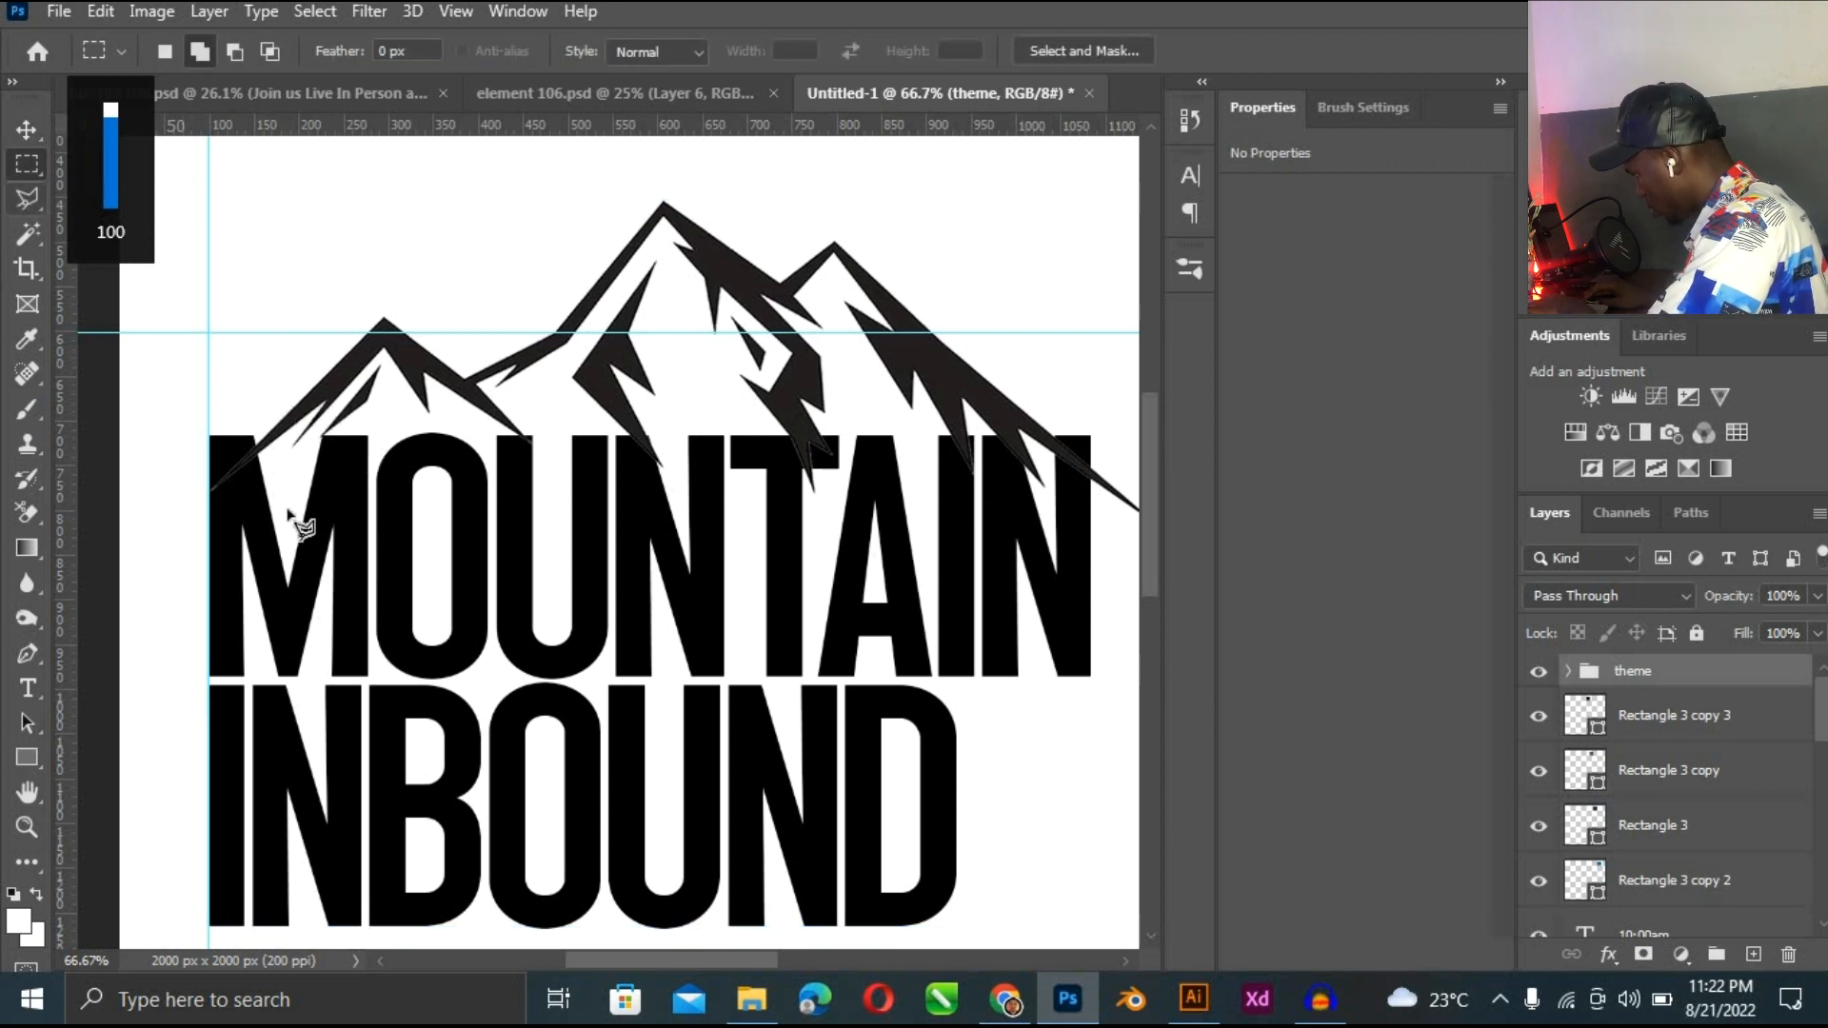
pyautogui.click(234, 444)
pyautogui.click(250, 483)
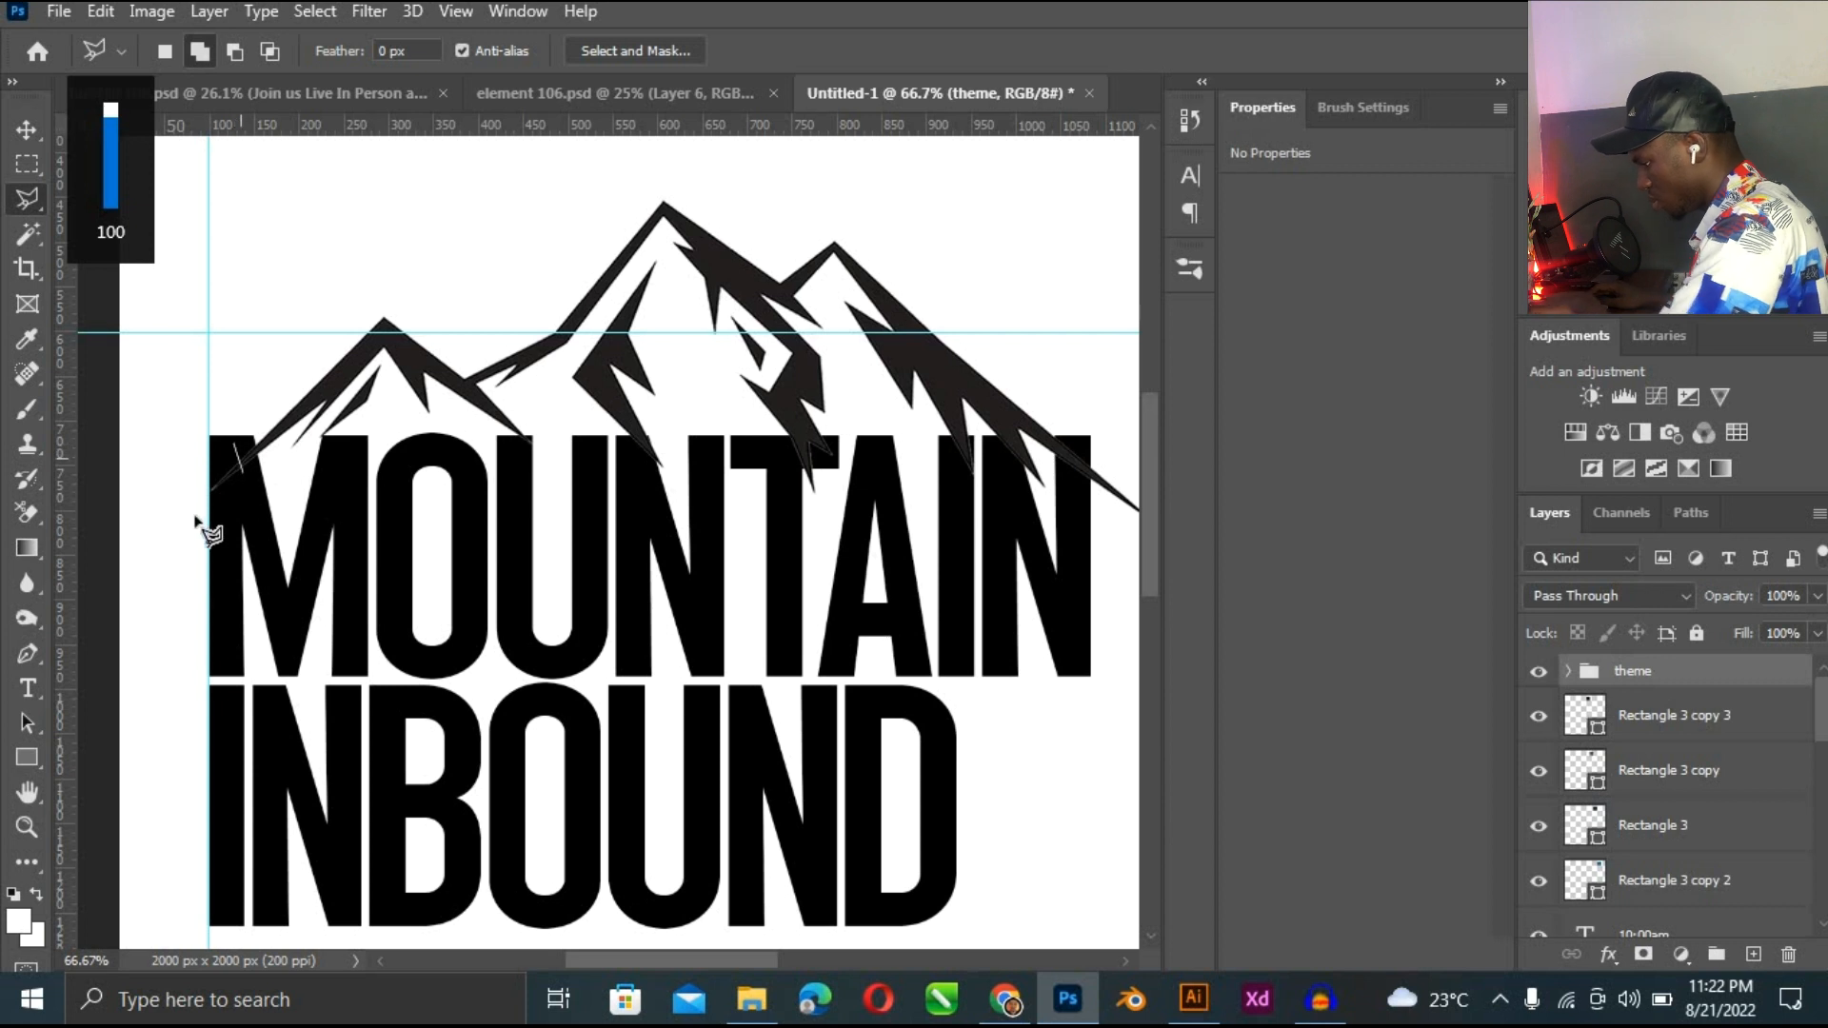
pyautogui.click(195, 515)
pyautogui.doubleClick(194, 468)
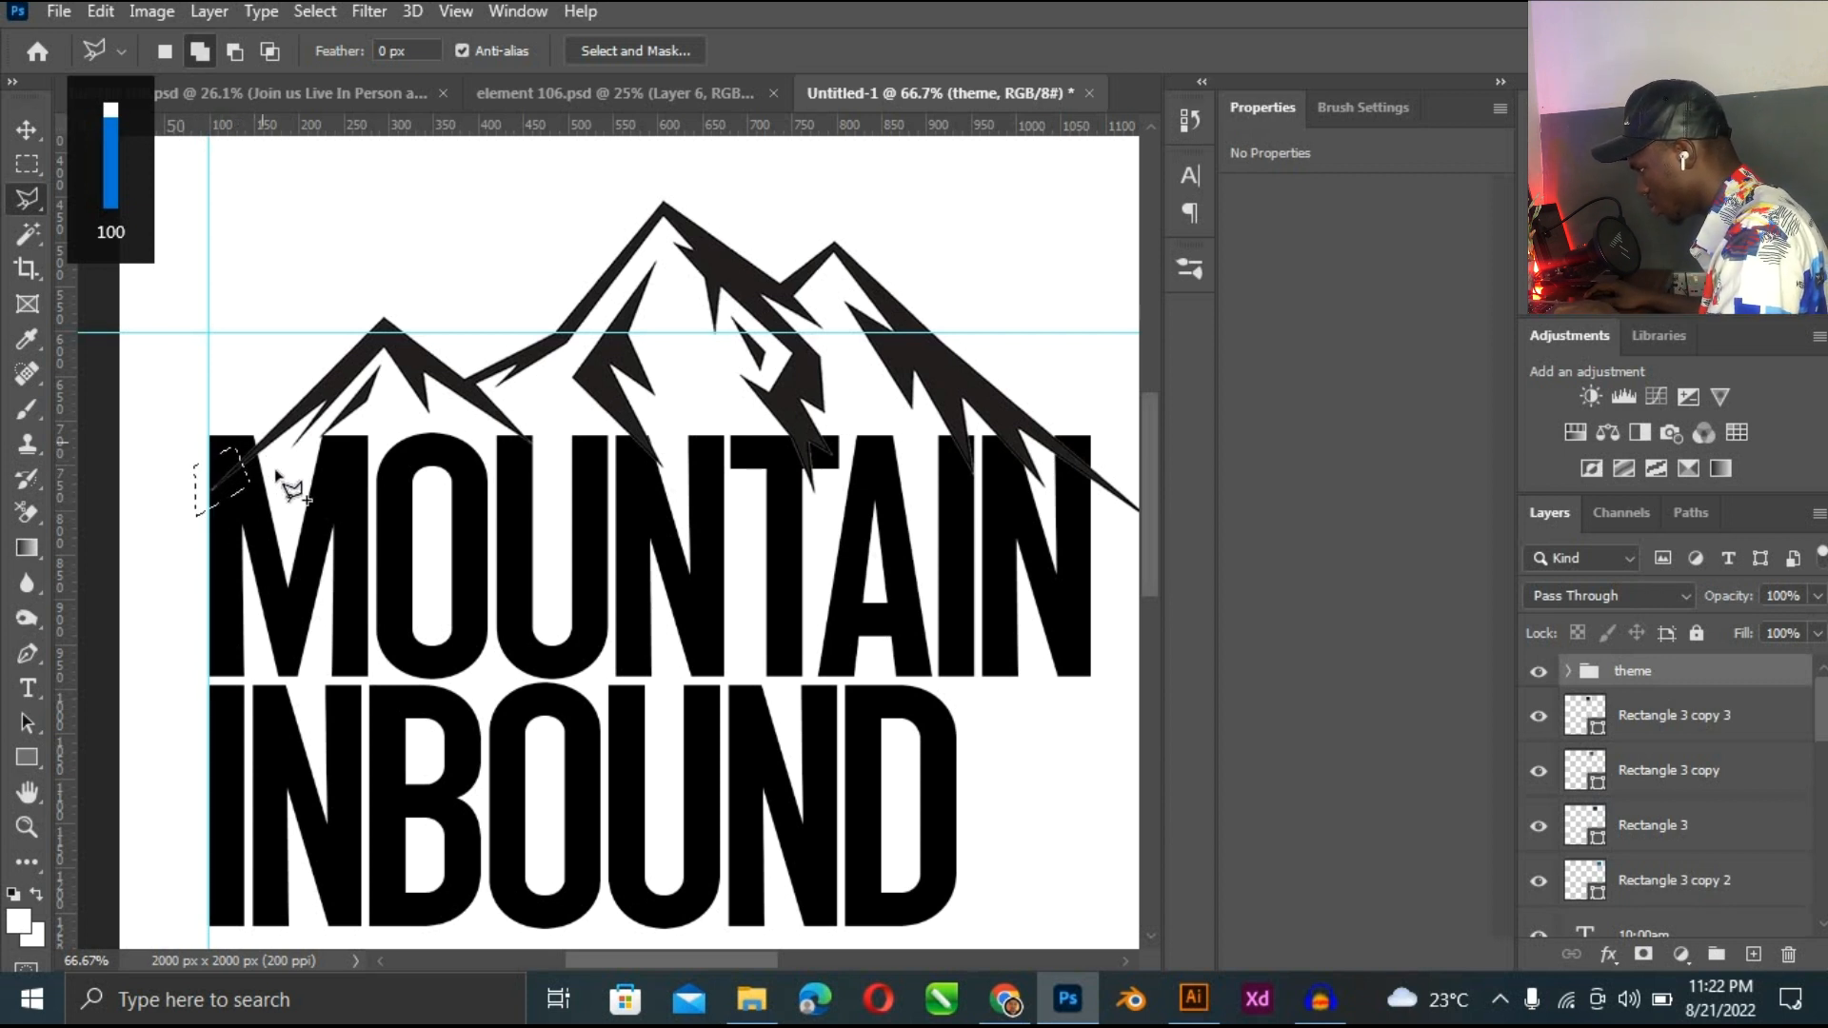
# Expand the theme group and make the mountain artwork layer active for clearing the selected tip.
pyautogui.press('Delete')
pyautogui.click(891, 388)
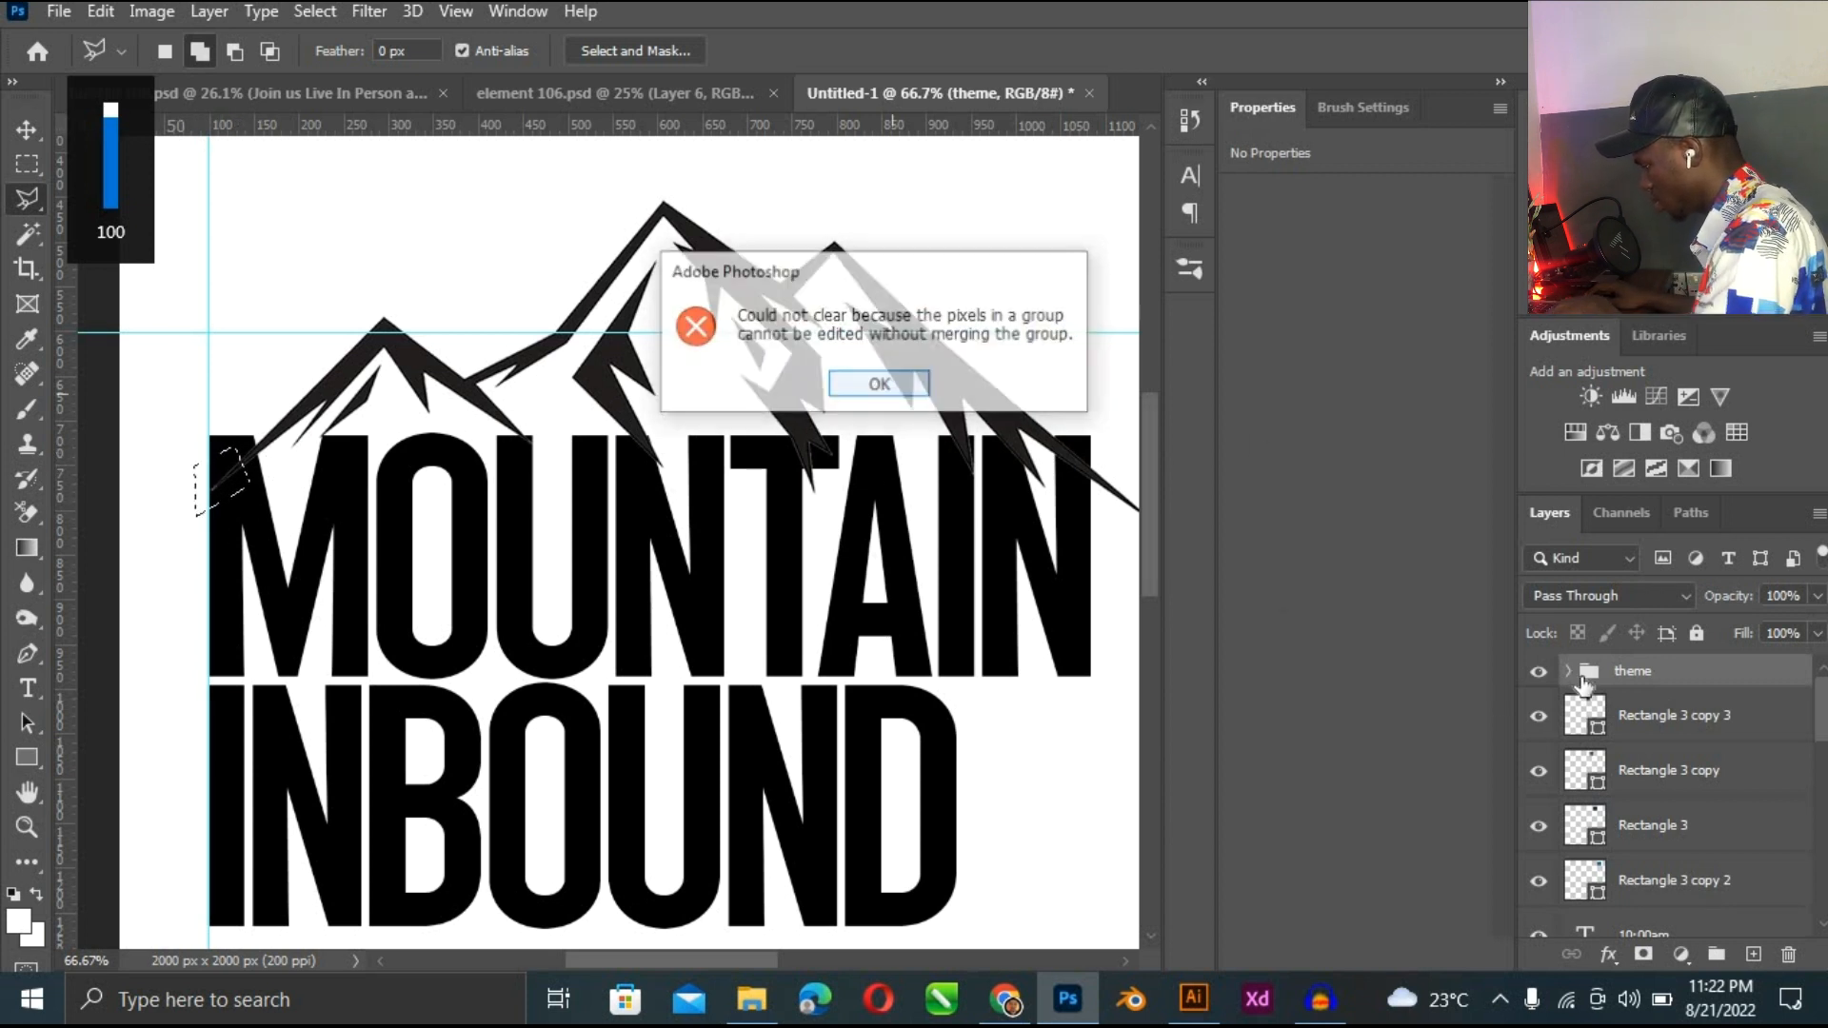
pyautogui.click(1569, 672)
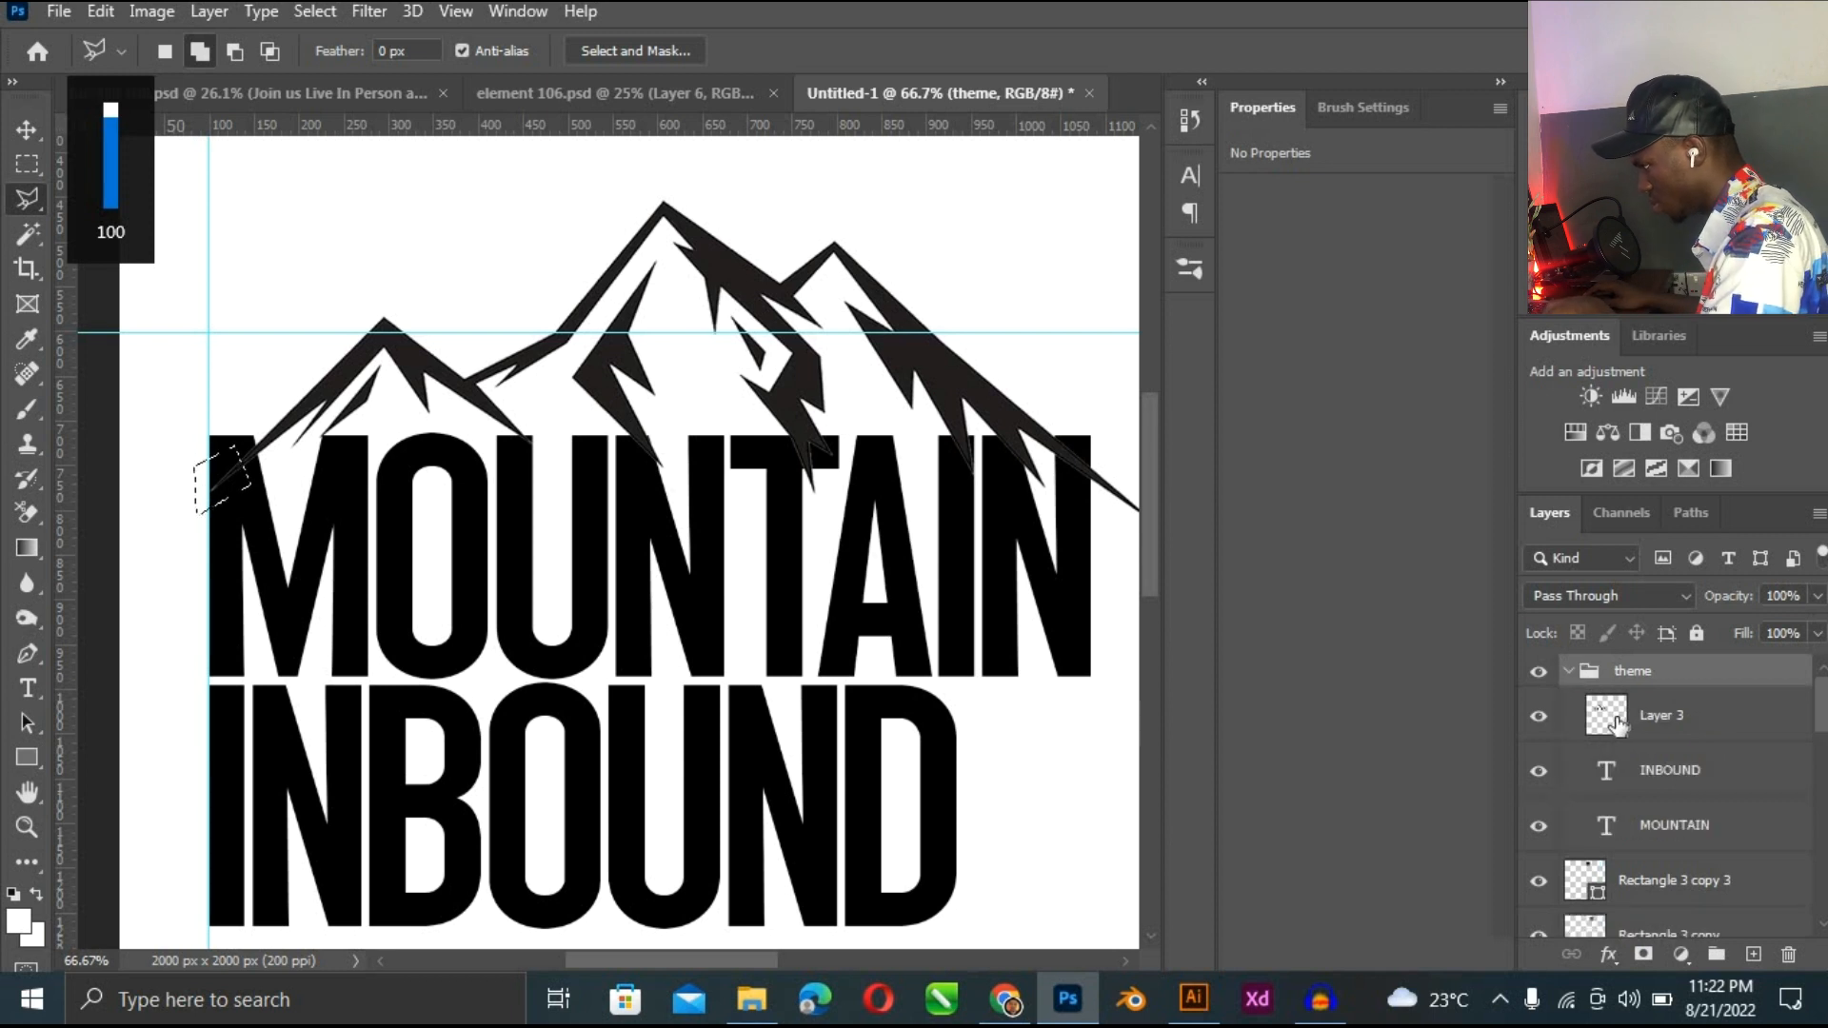
pyautogui.click(1617, 726)
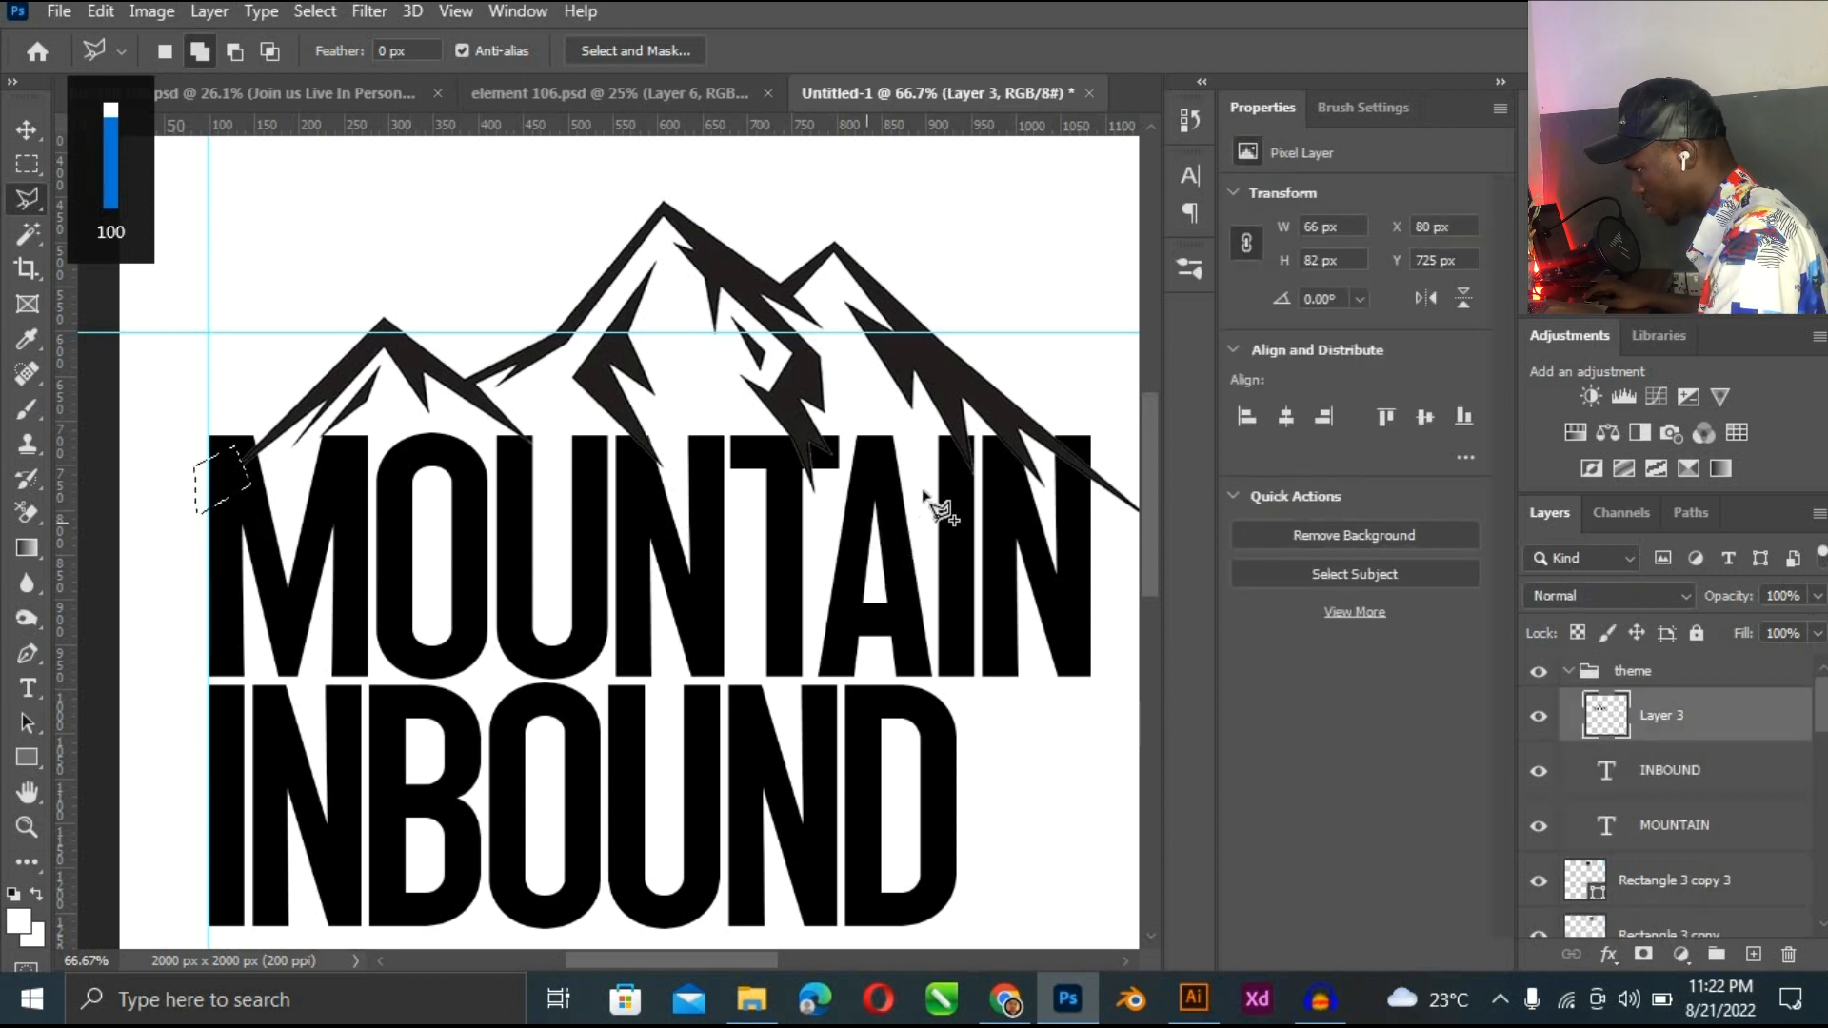
# Add the mountain's right tip beyond the last N to the selection, delete both tips and deselect.
pyautogui.click(1177, 473)
pyautogui.click(1107, 596)
pyautogui.click(998, 567)
pyautogui.doubleClick(990, 509)
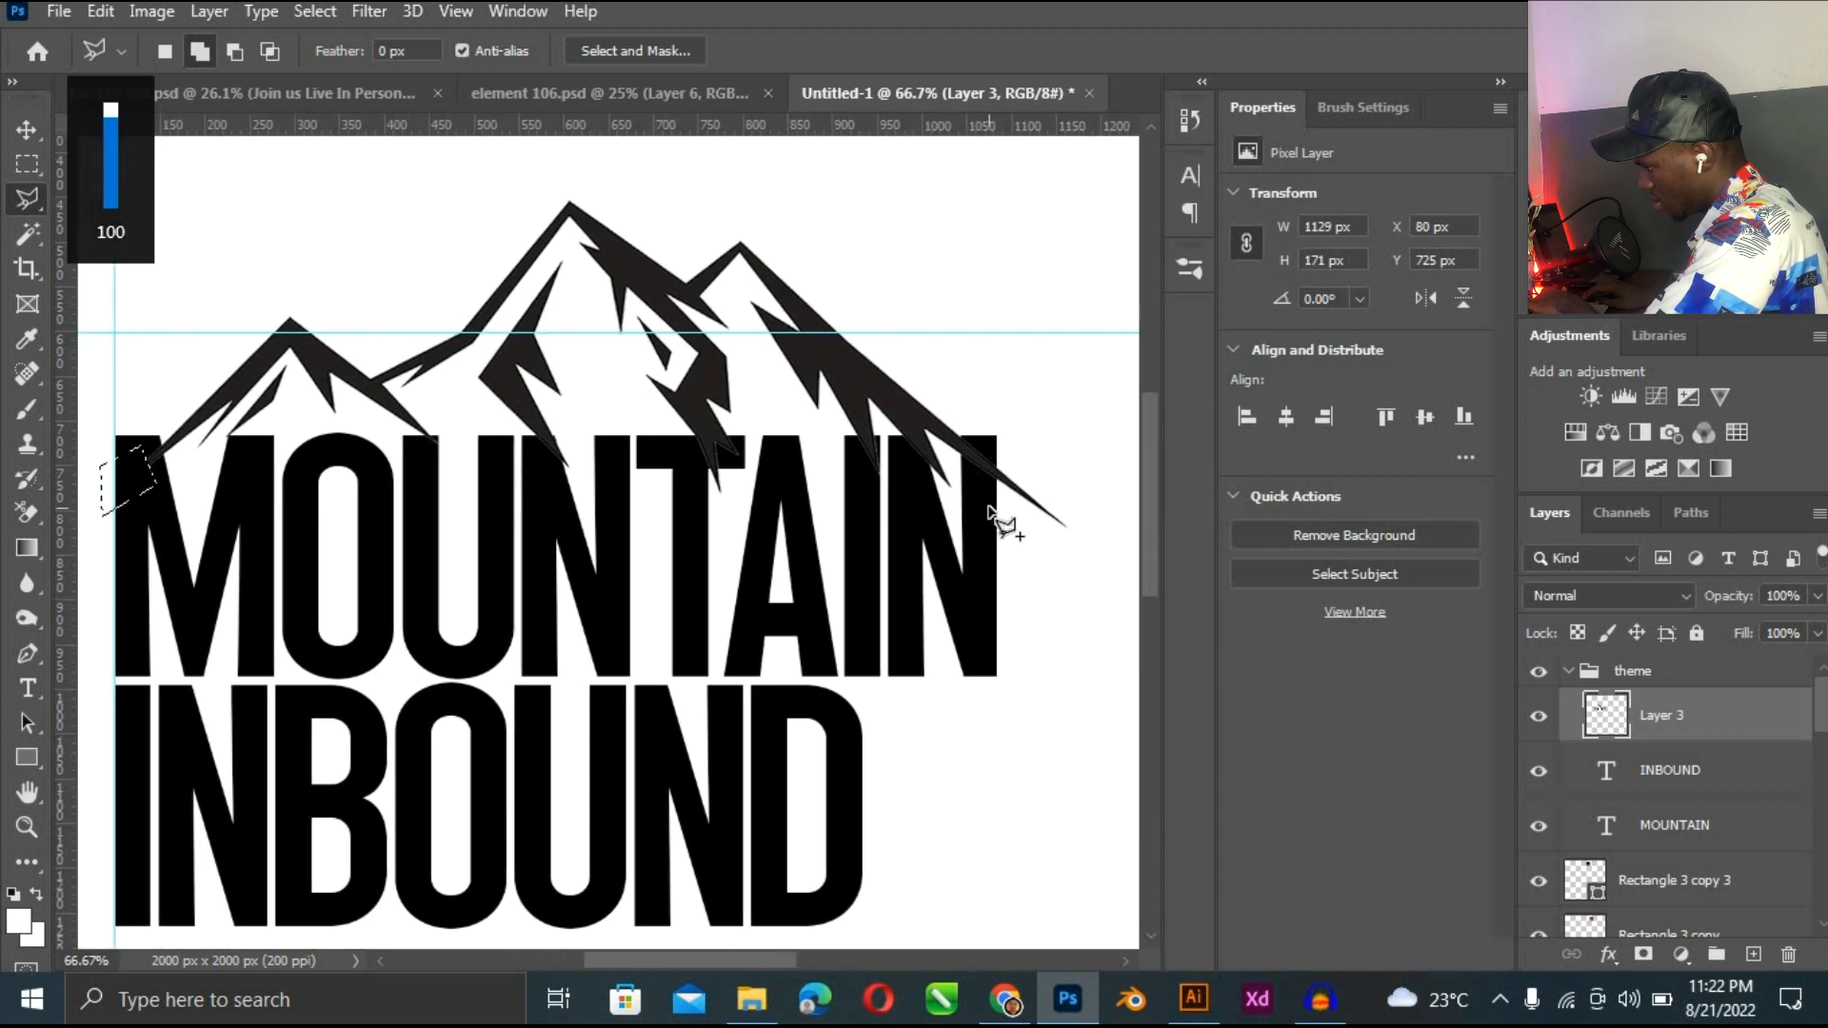
pyautogui.press('Delete')
pyautogui.hotkey('ctrl', 'd')
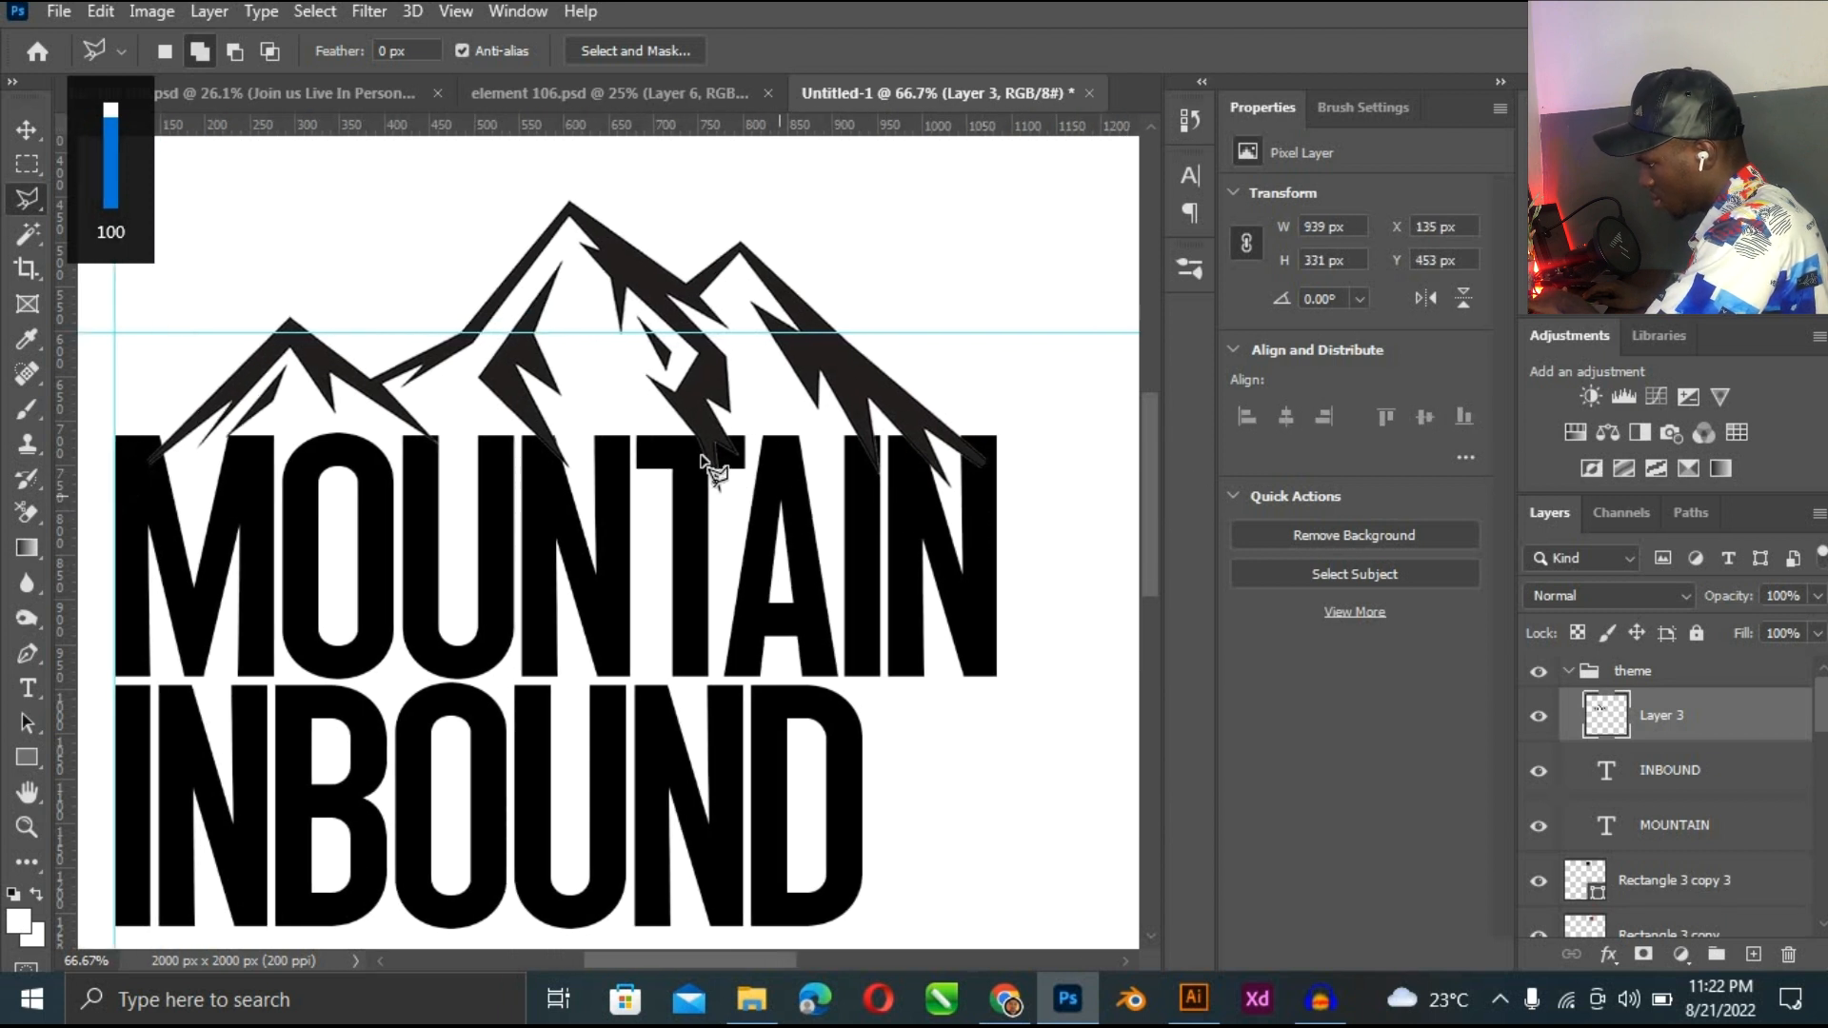
# Outline the mountain points overlapping the T and first N of MOUNTAIN with Polygonal Lasso selections.
pyautogui.click(747, 469)
pyautogui.click(738, 502)
pyautogui.doubleClick(694, 467)
pyautogui.click(529, 461)
pyautogui.click(567, 441)
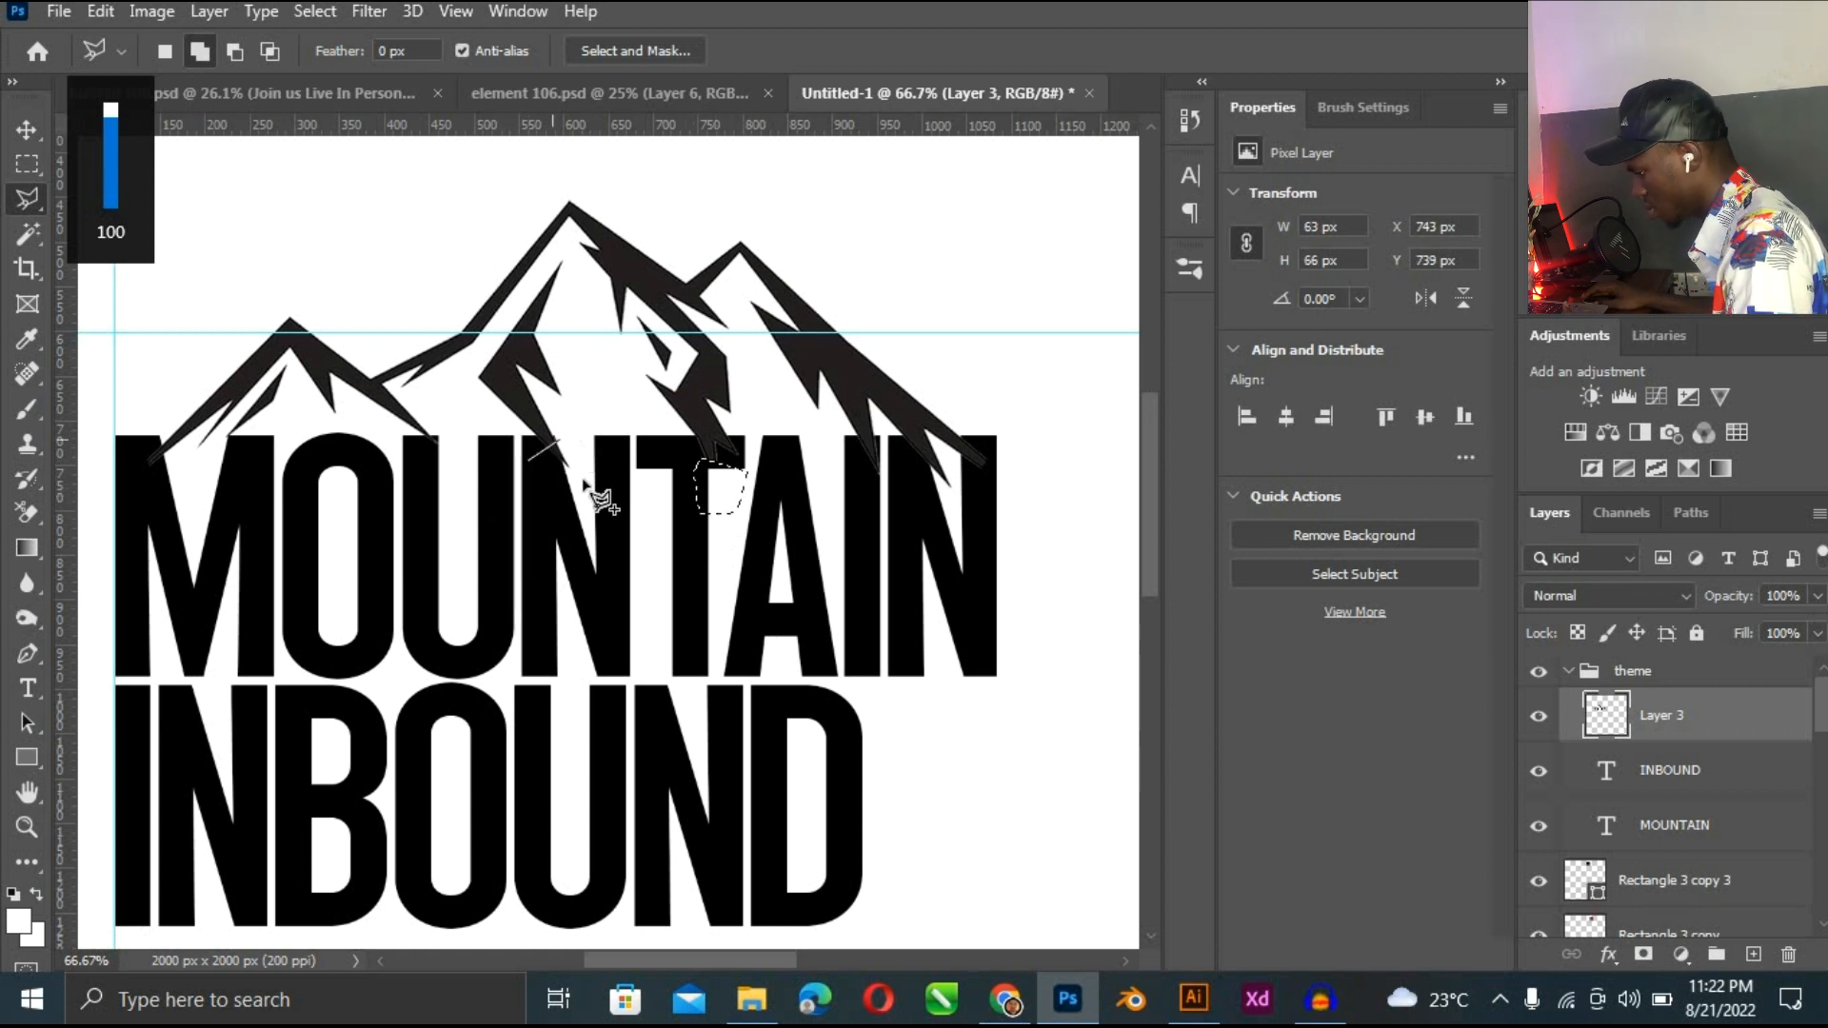
pyautogui.click(571, 514)
pyautogui.doubleClick(532, 489)
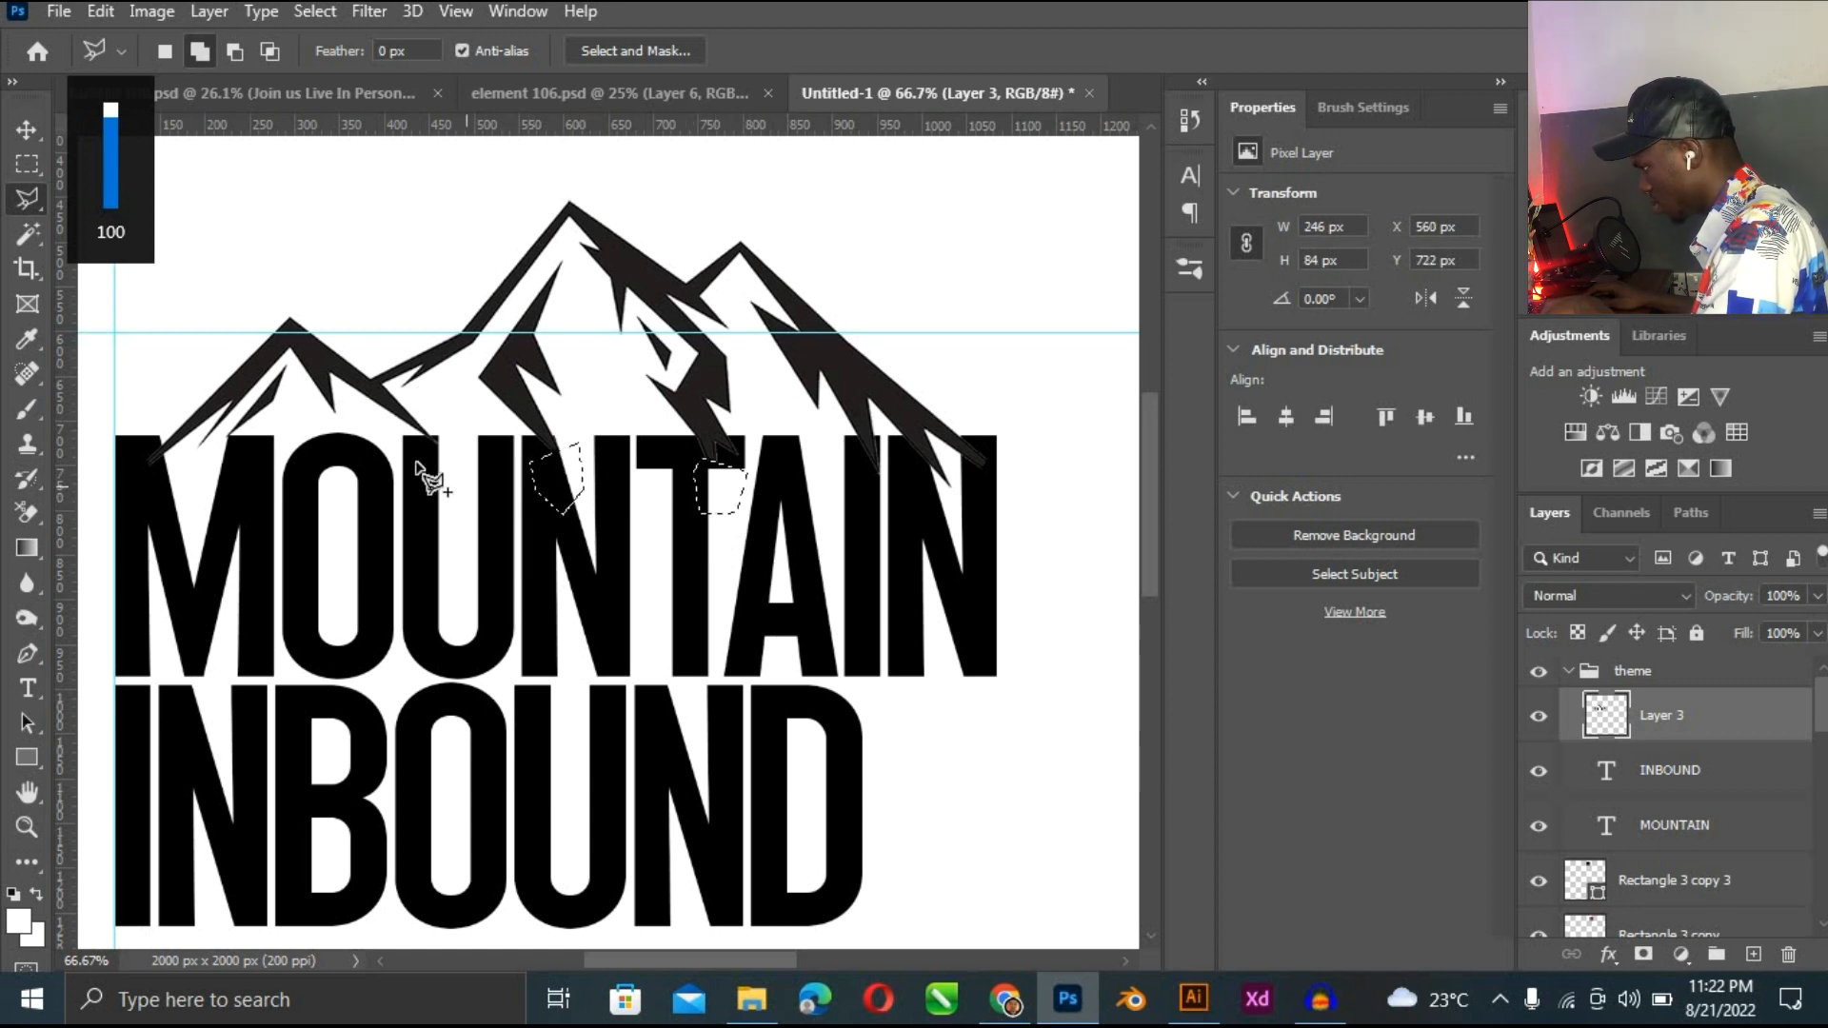
# Add the mountain points over the U and last N to the selection, clear the overlaps and deselect.
pyautogui.click(442, 438)
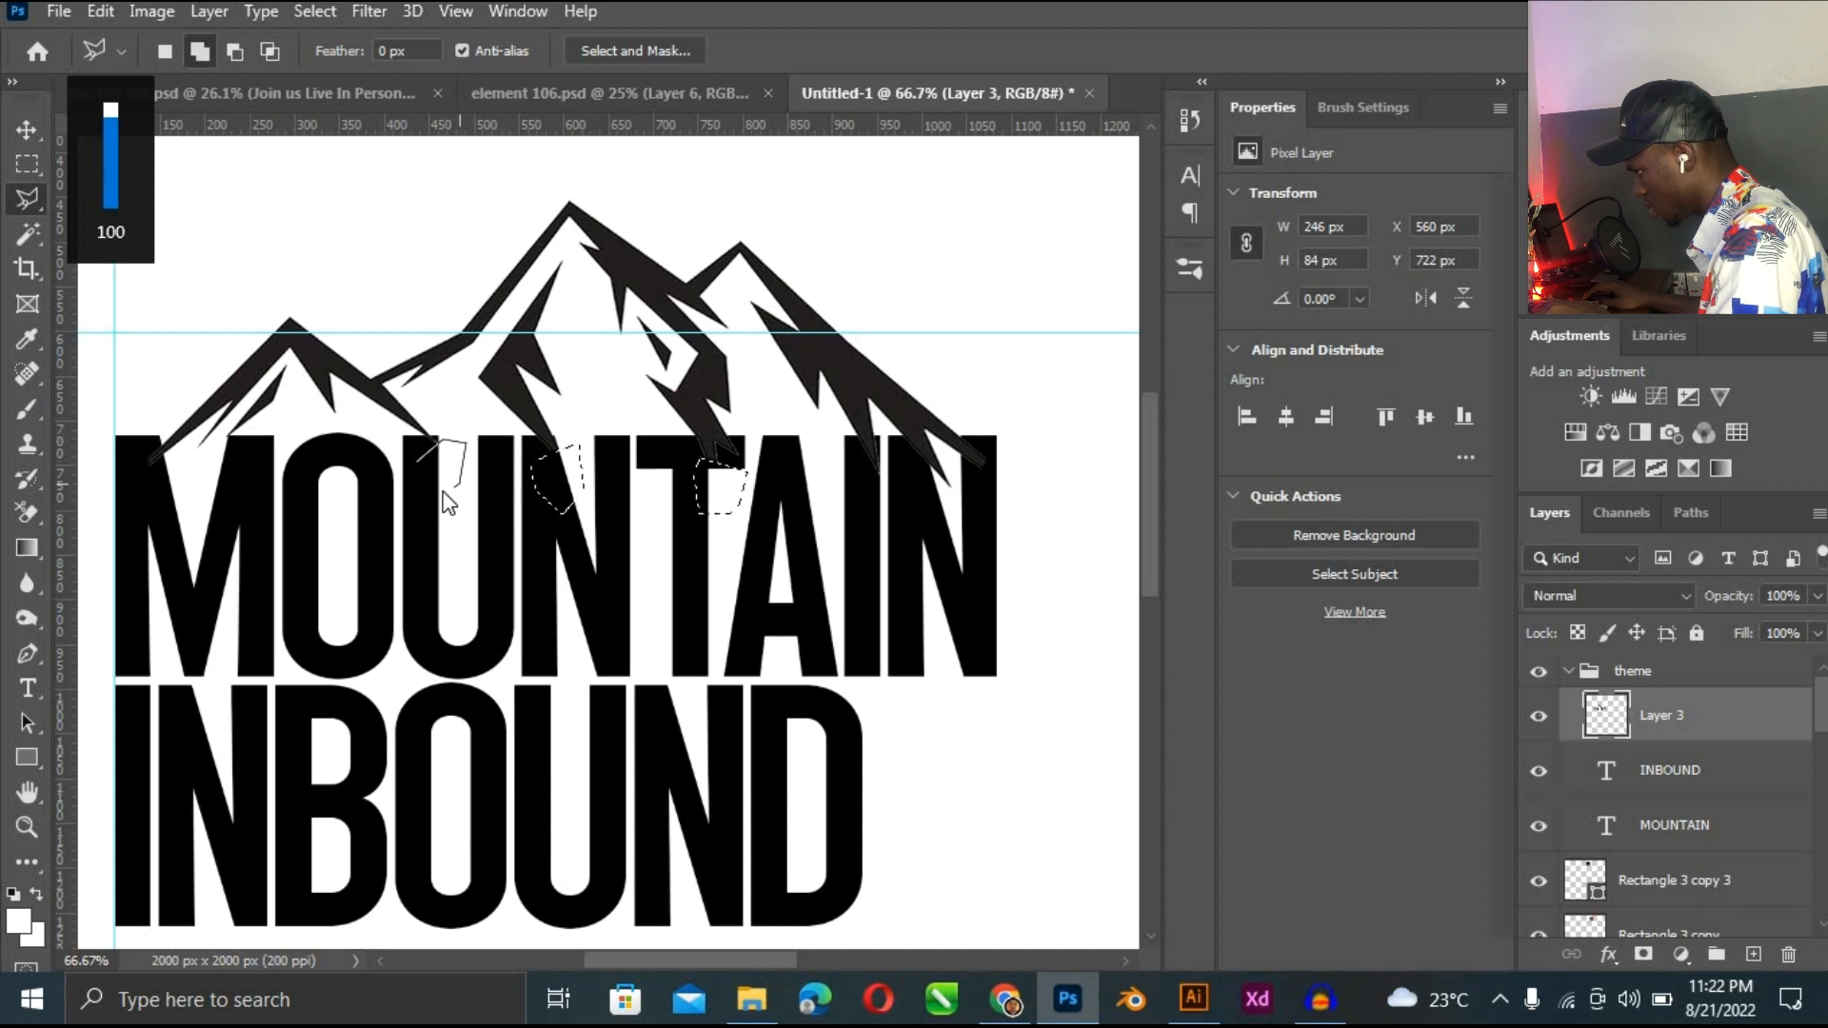
pyautogui.doubleClick(449, 490)
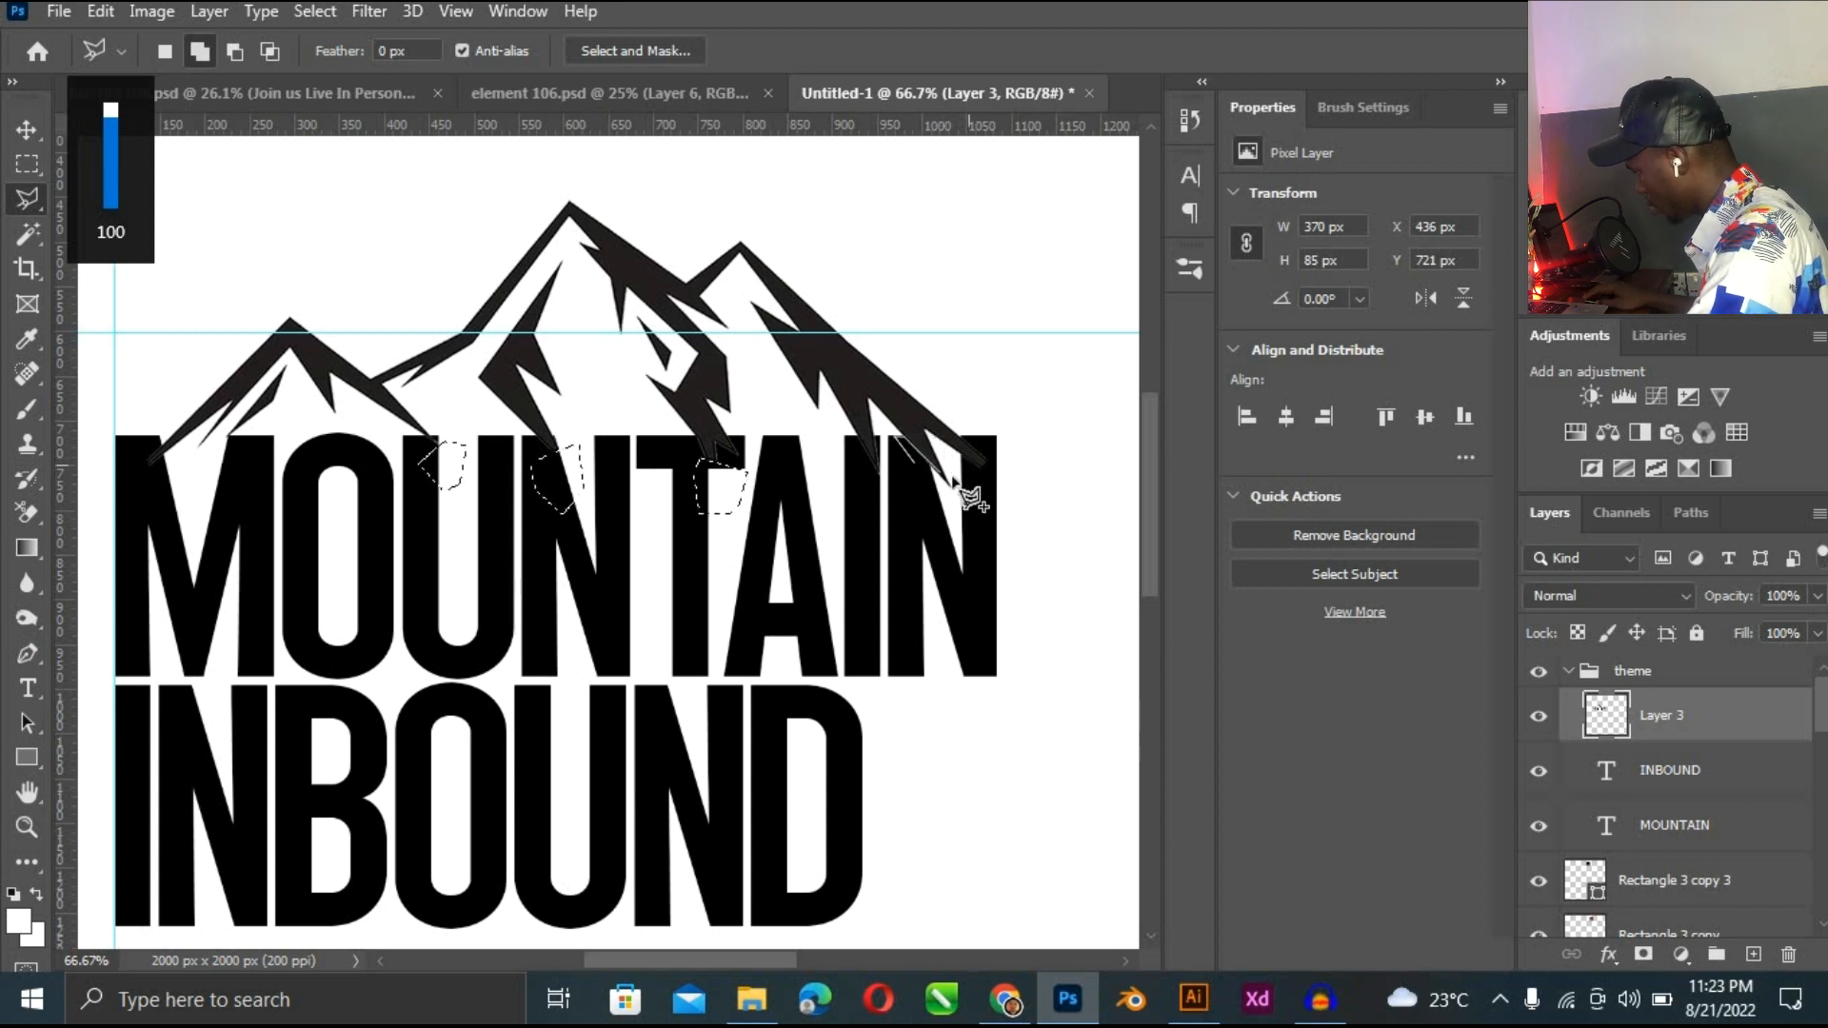
pyautogui.doubleClick(909, 519)
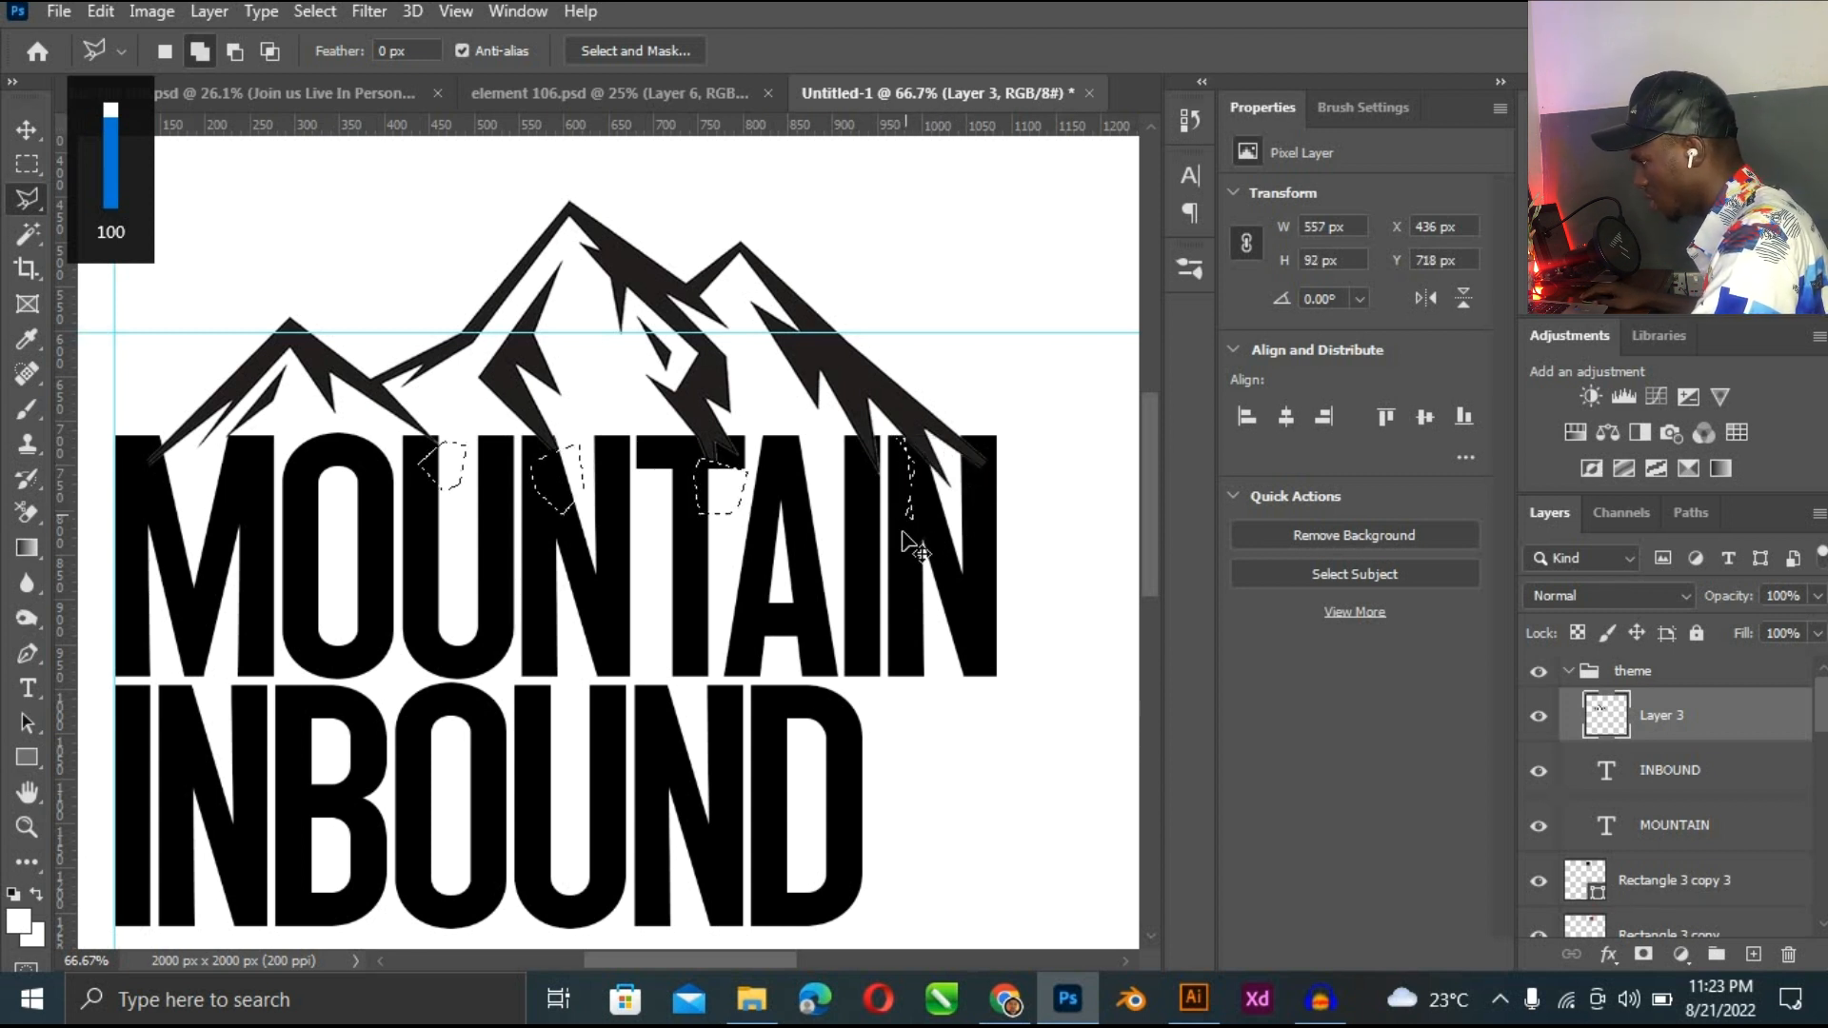
pyautogui.hotkey('ctrl', 'd')
pyautogui.press('v')
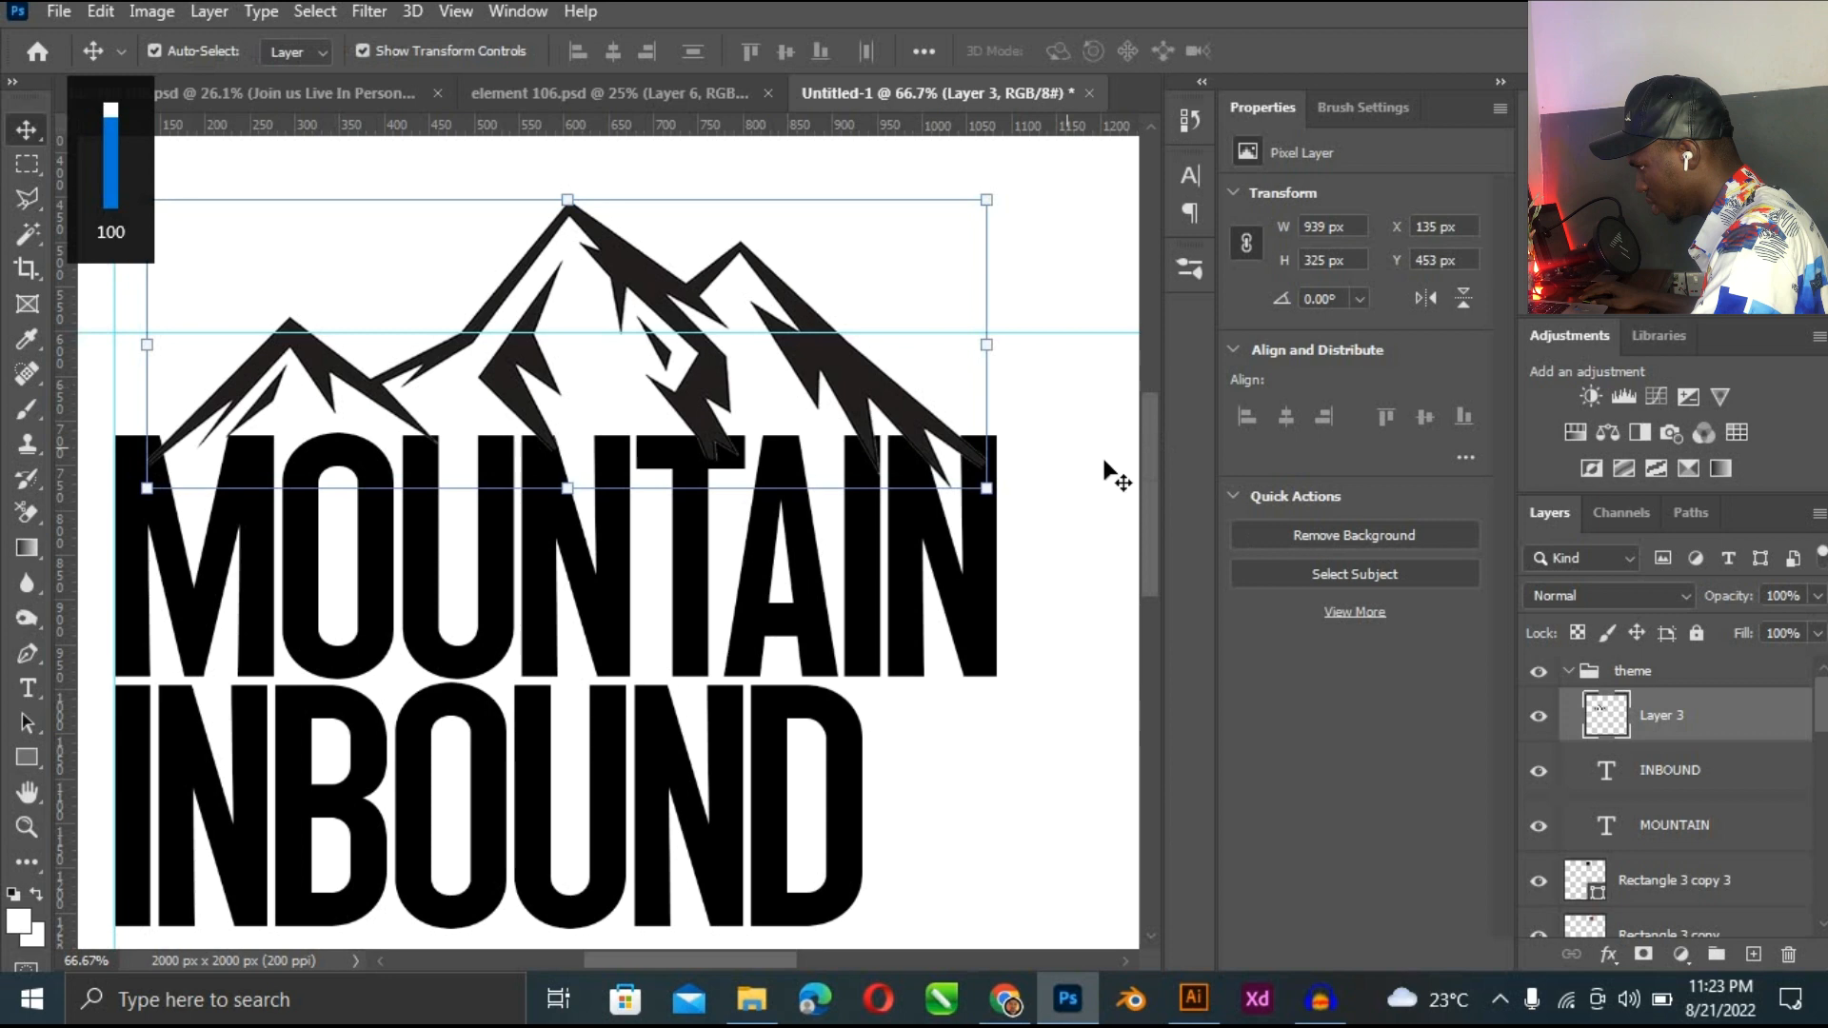
# Deselect the mountain layer and collapse the theme group.
pyautogui.click(1104, 473)
pyautogui.hotkey('ctrl', '-')
pyautogui.hotkey('ctrl', '-')
pyautogui.hotkey('ctrl', '-')
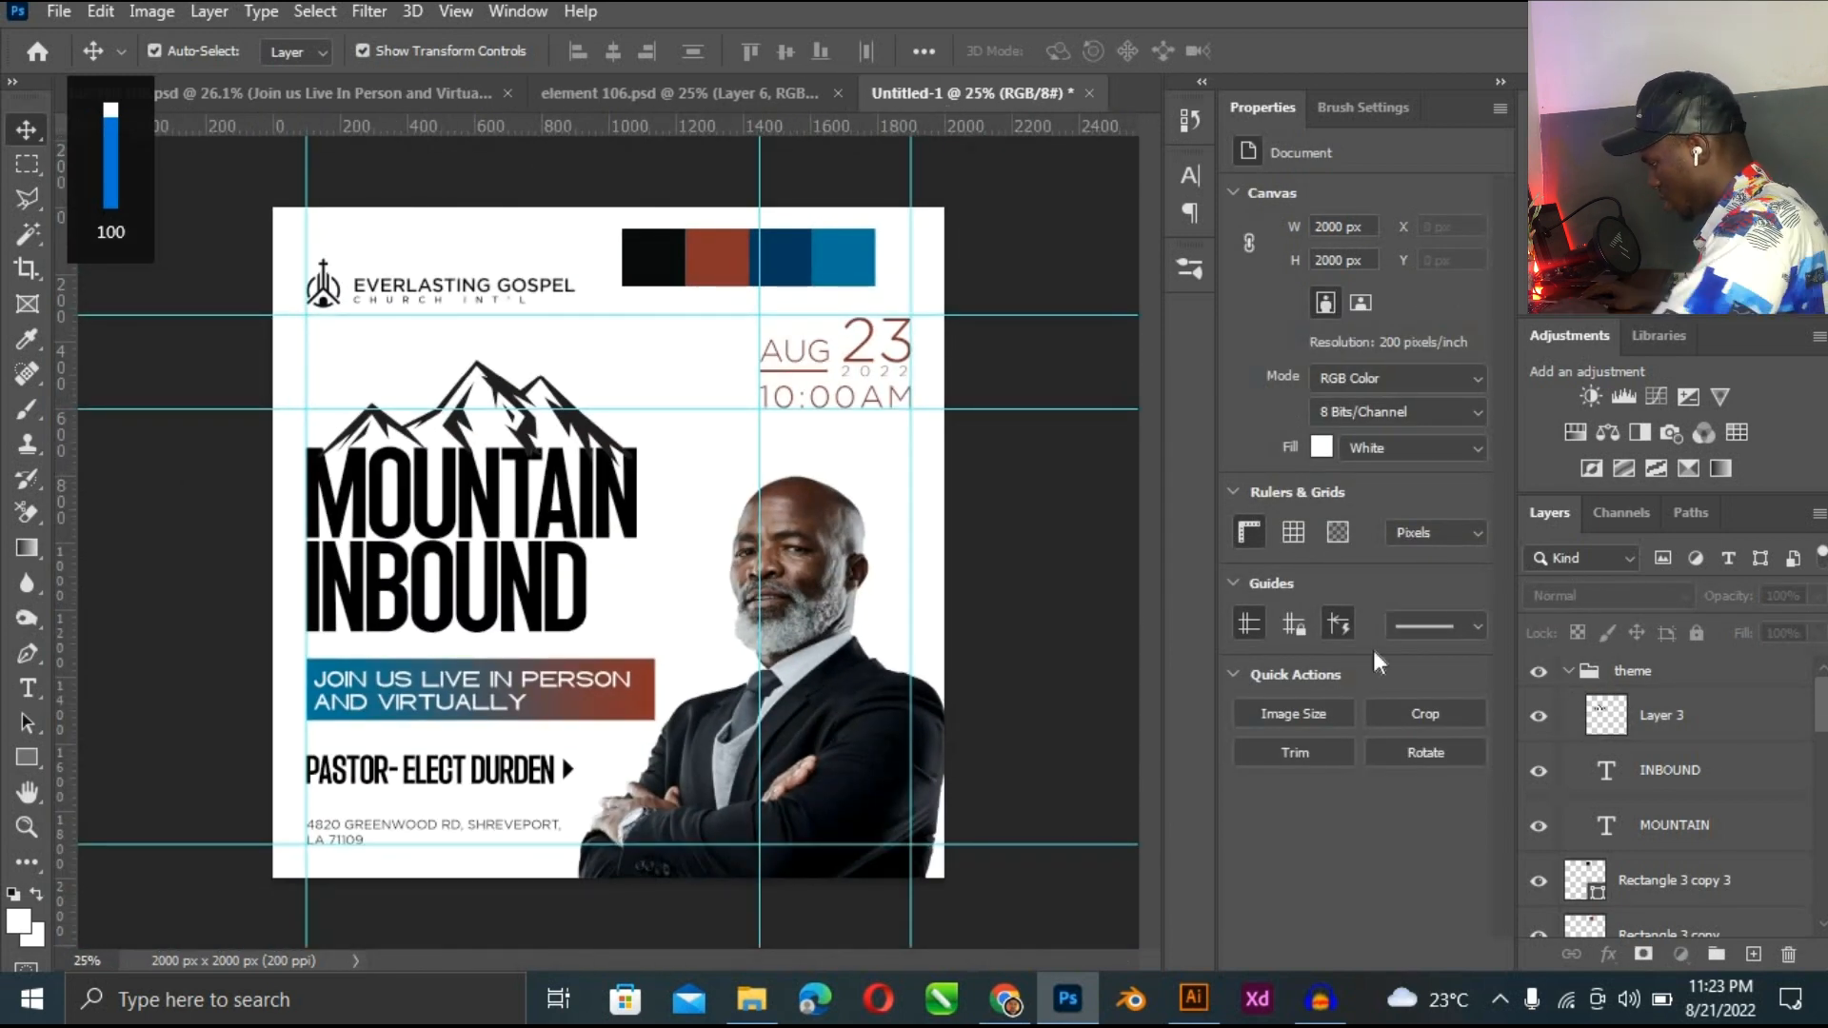
pyautogui.click(1566, 672)
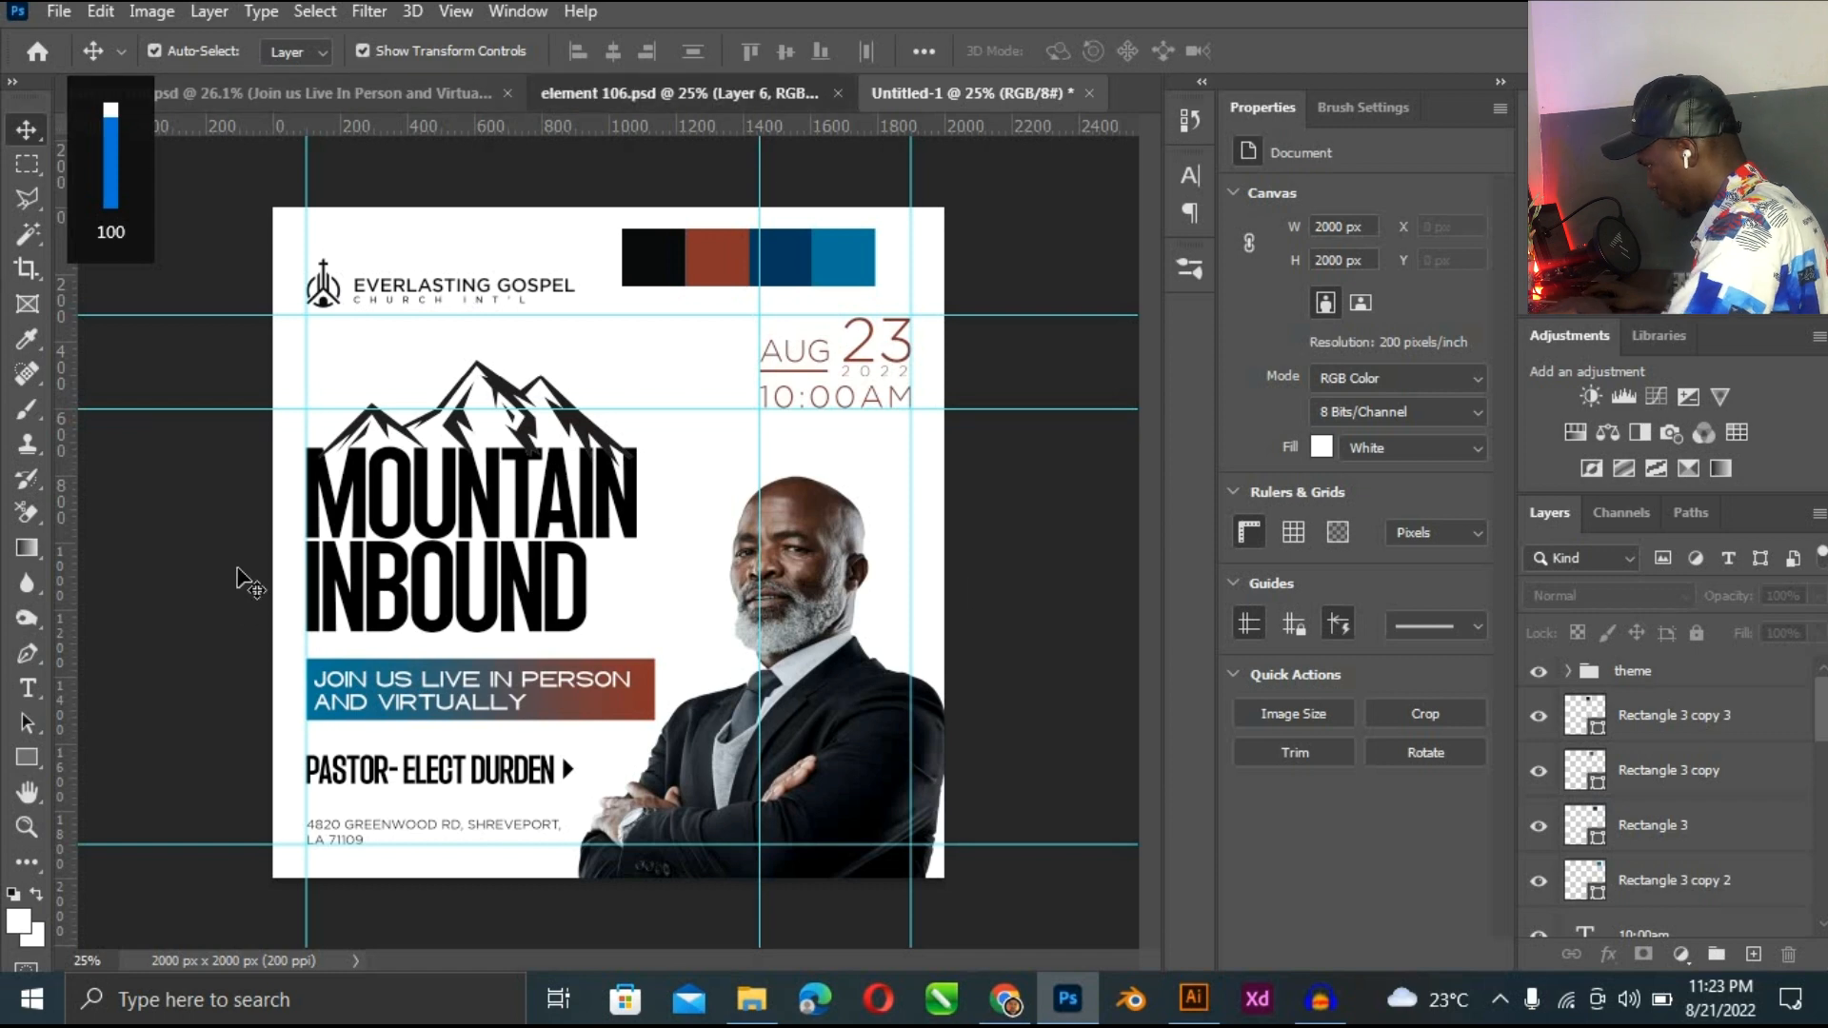
# Bring the ocean wave image from element 106.psd into the flyer and scale it to about 1301 px wide over the title.
pyautogui.hotkey('ctrl', 'shift', 'Tab')
pyautogui.moveTo(347, 571); pyautogui.dragTo(470, 526)
pyautogui.moveTo(642, 396); pyautogui.dragTo(722, 341)
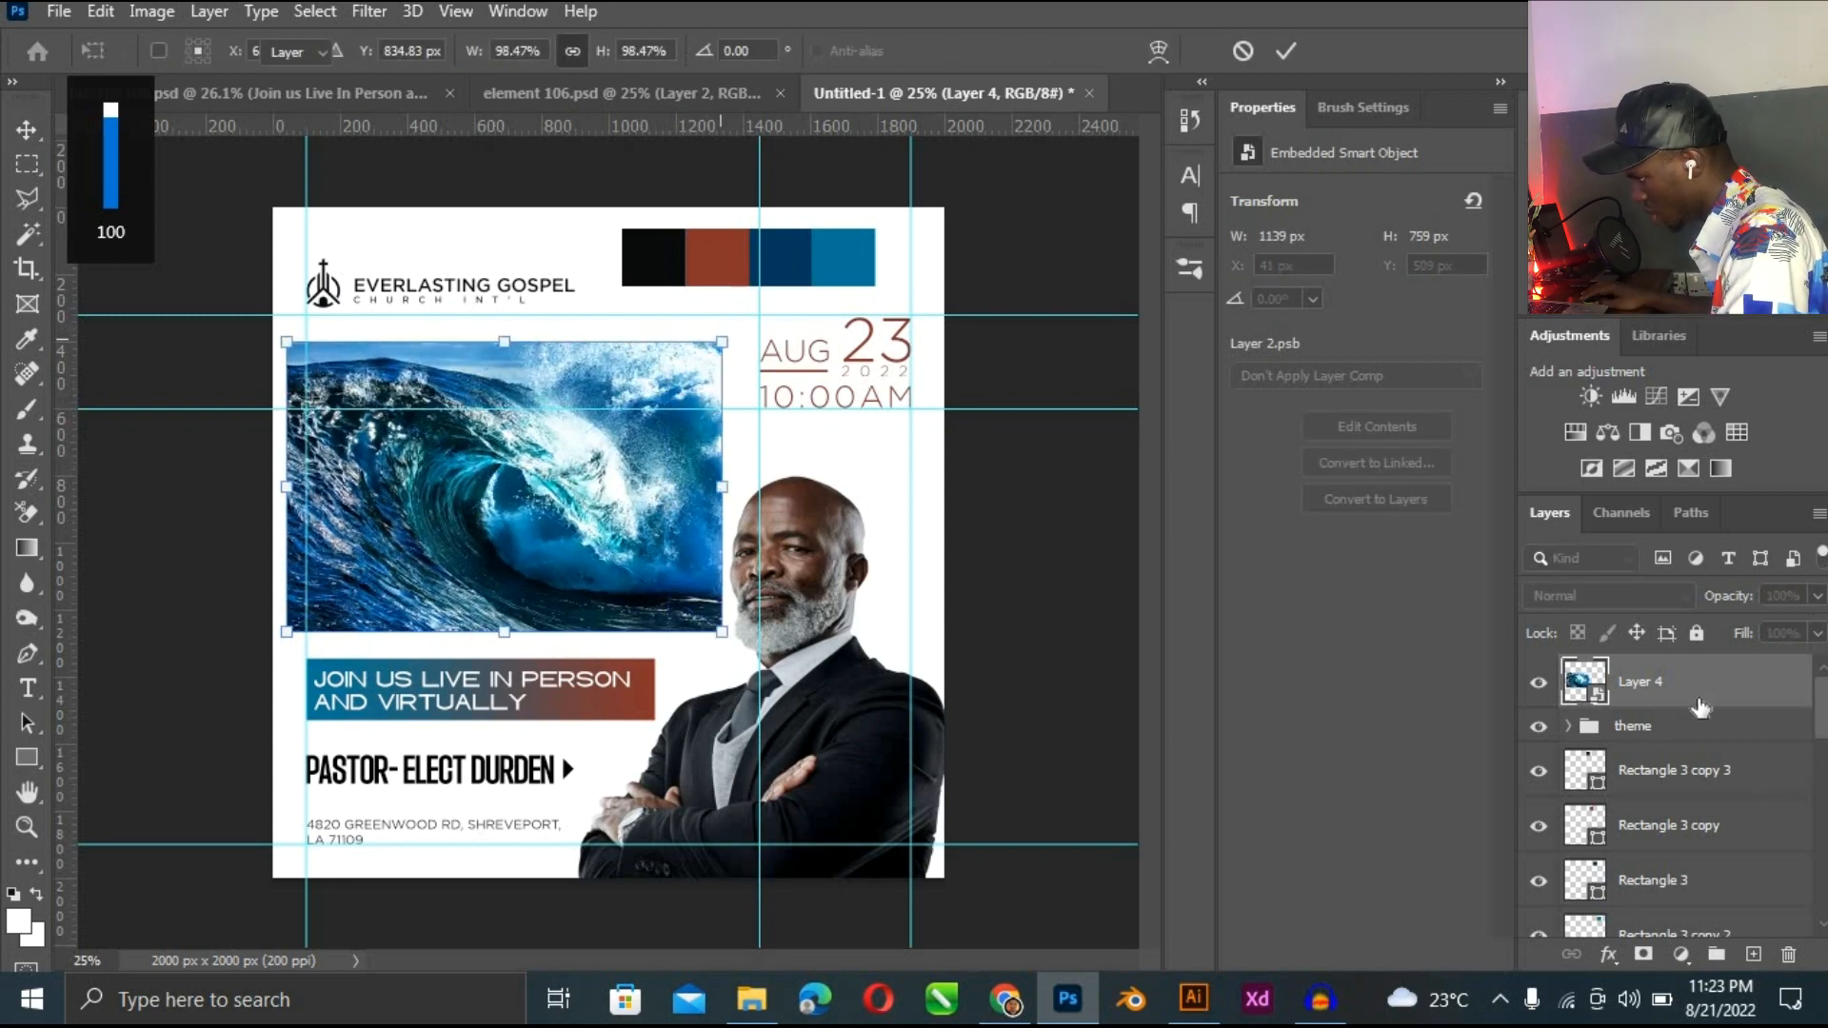
pyautogui.press('Return')
# Clip the wave image to the theme group, enlarge it to about 1638 px wide and reposition it over the title.
pyautogui.rightClick(1700, 706)
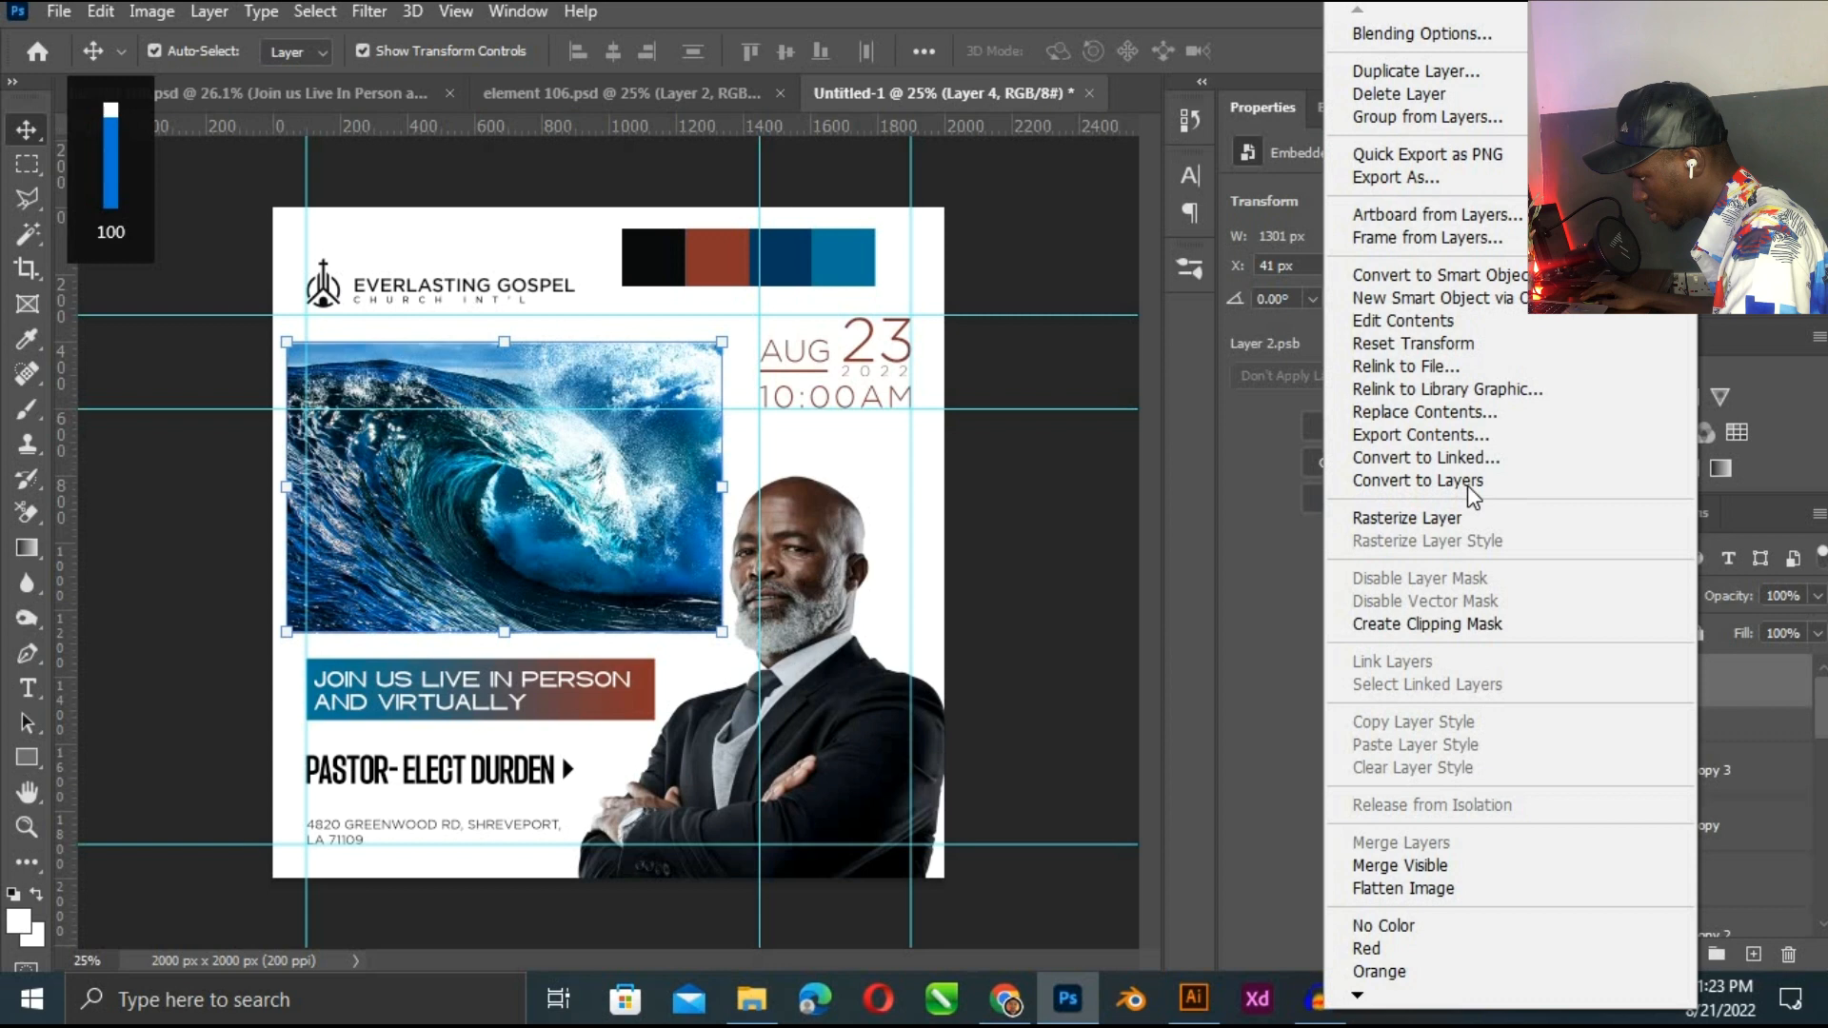
pyautogui.click(1457, 623)
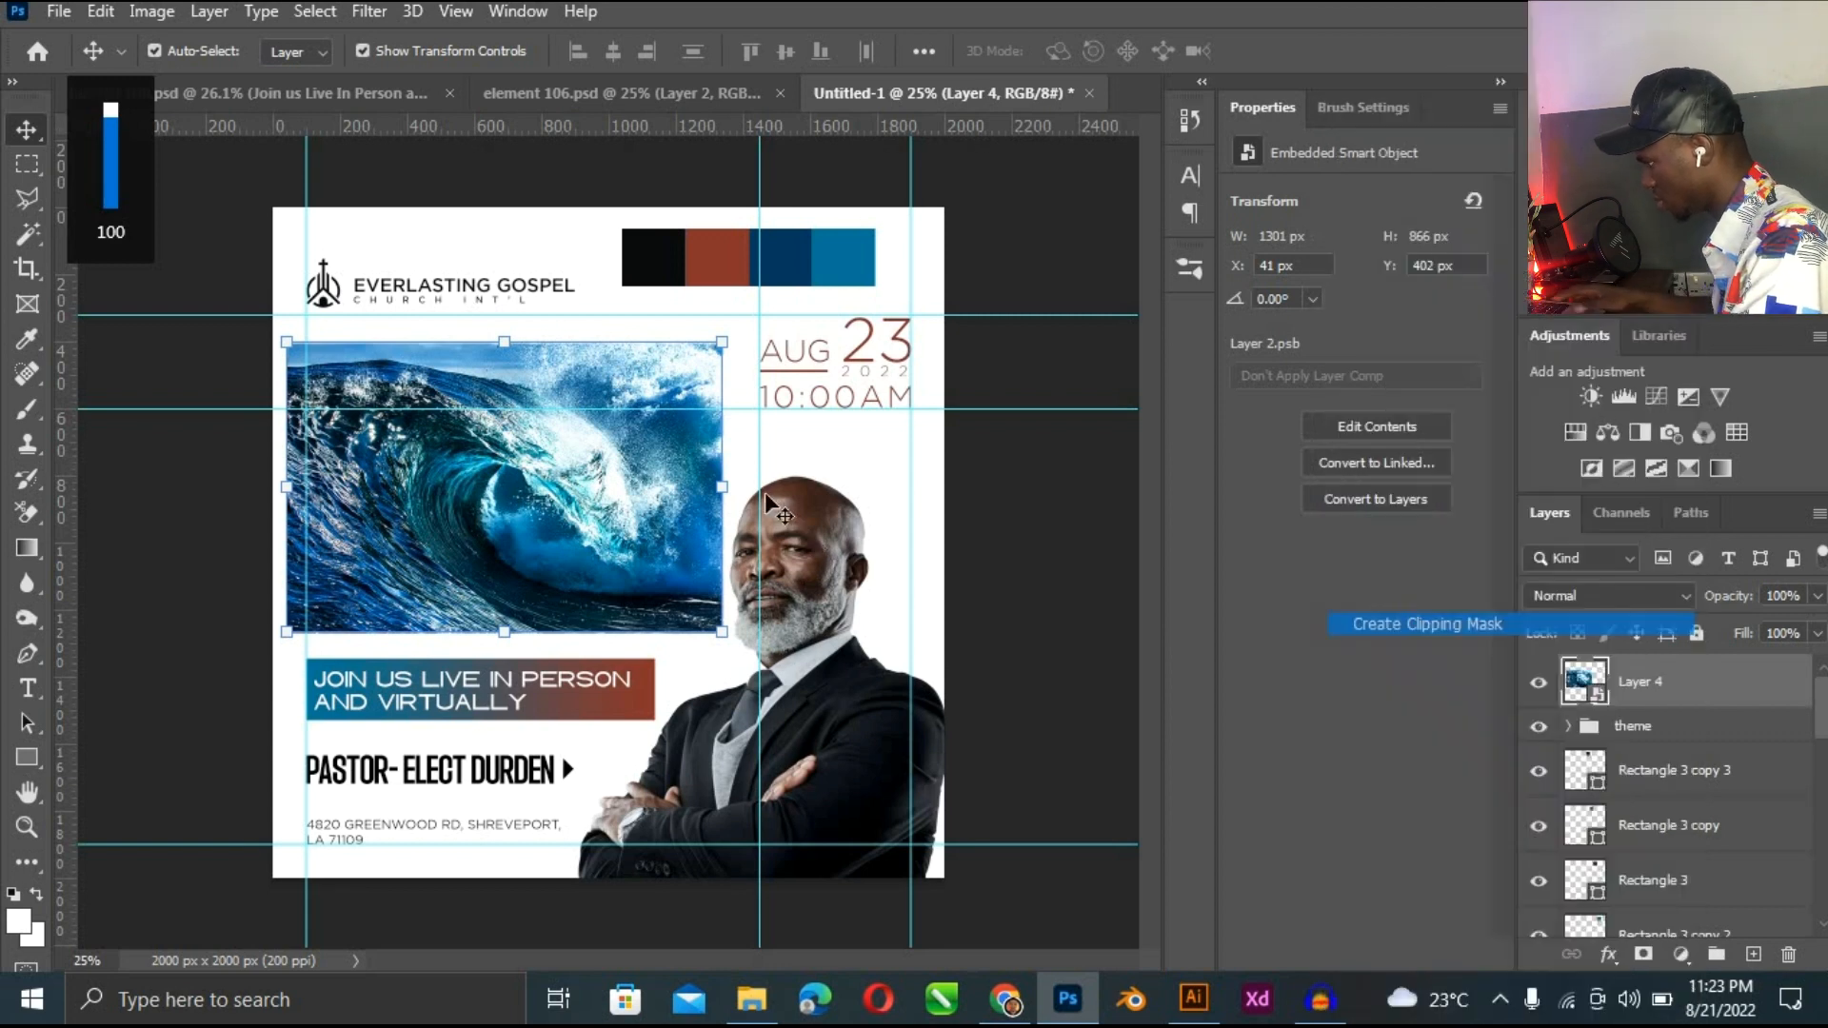
pyautogui.moveTo(722, 341); pyautogui.dragTo(778, 305)
pyautogui.moveTo(352, 598); pyautogui.dragTo(416, 580)
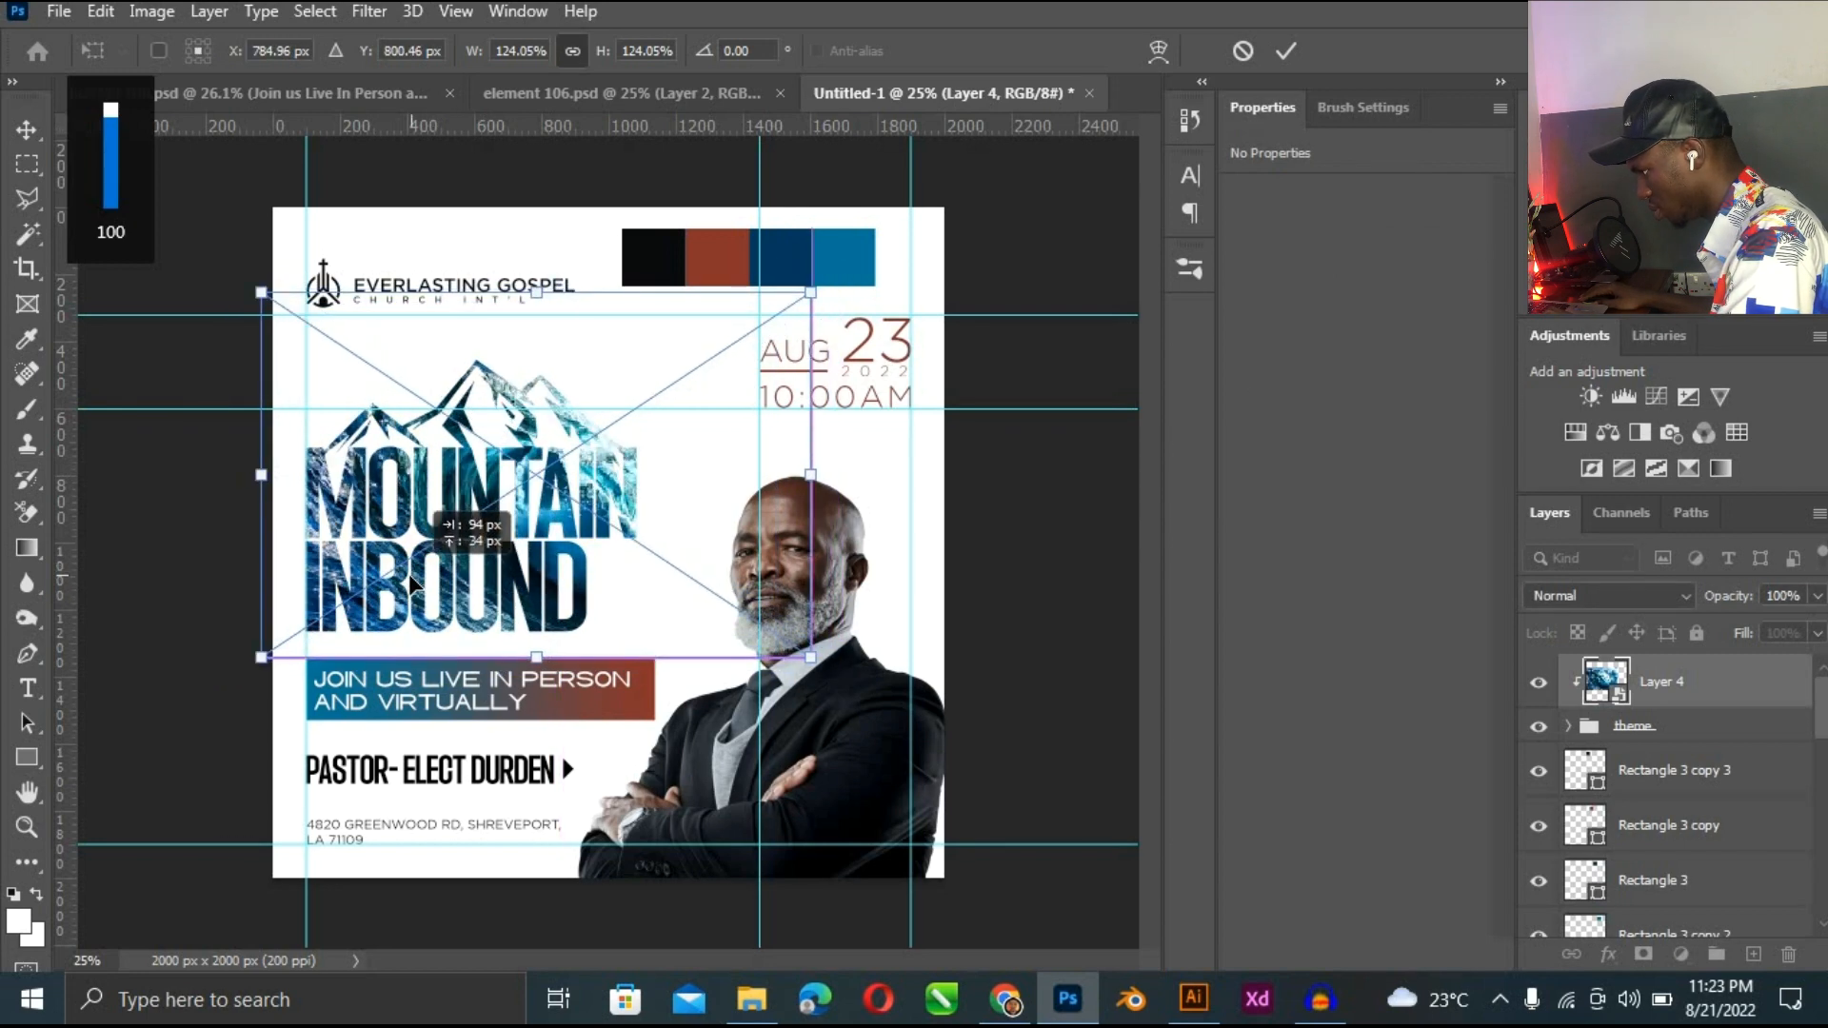
pyautogui.press('Return')
# Try shifting the INBOUND and MOUNTAIN text beneath the clipped wave image.
pyautogui.hotkey('ctrl', '+')
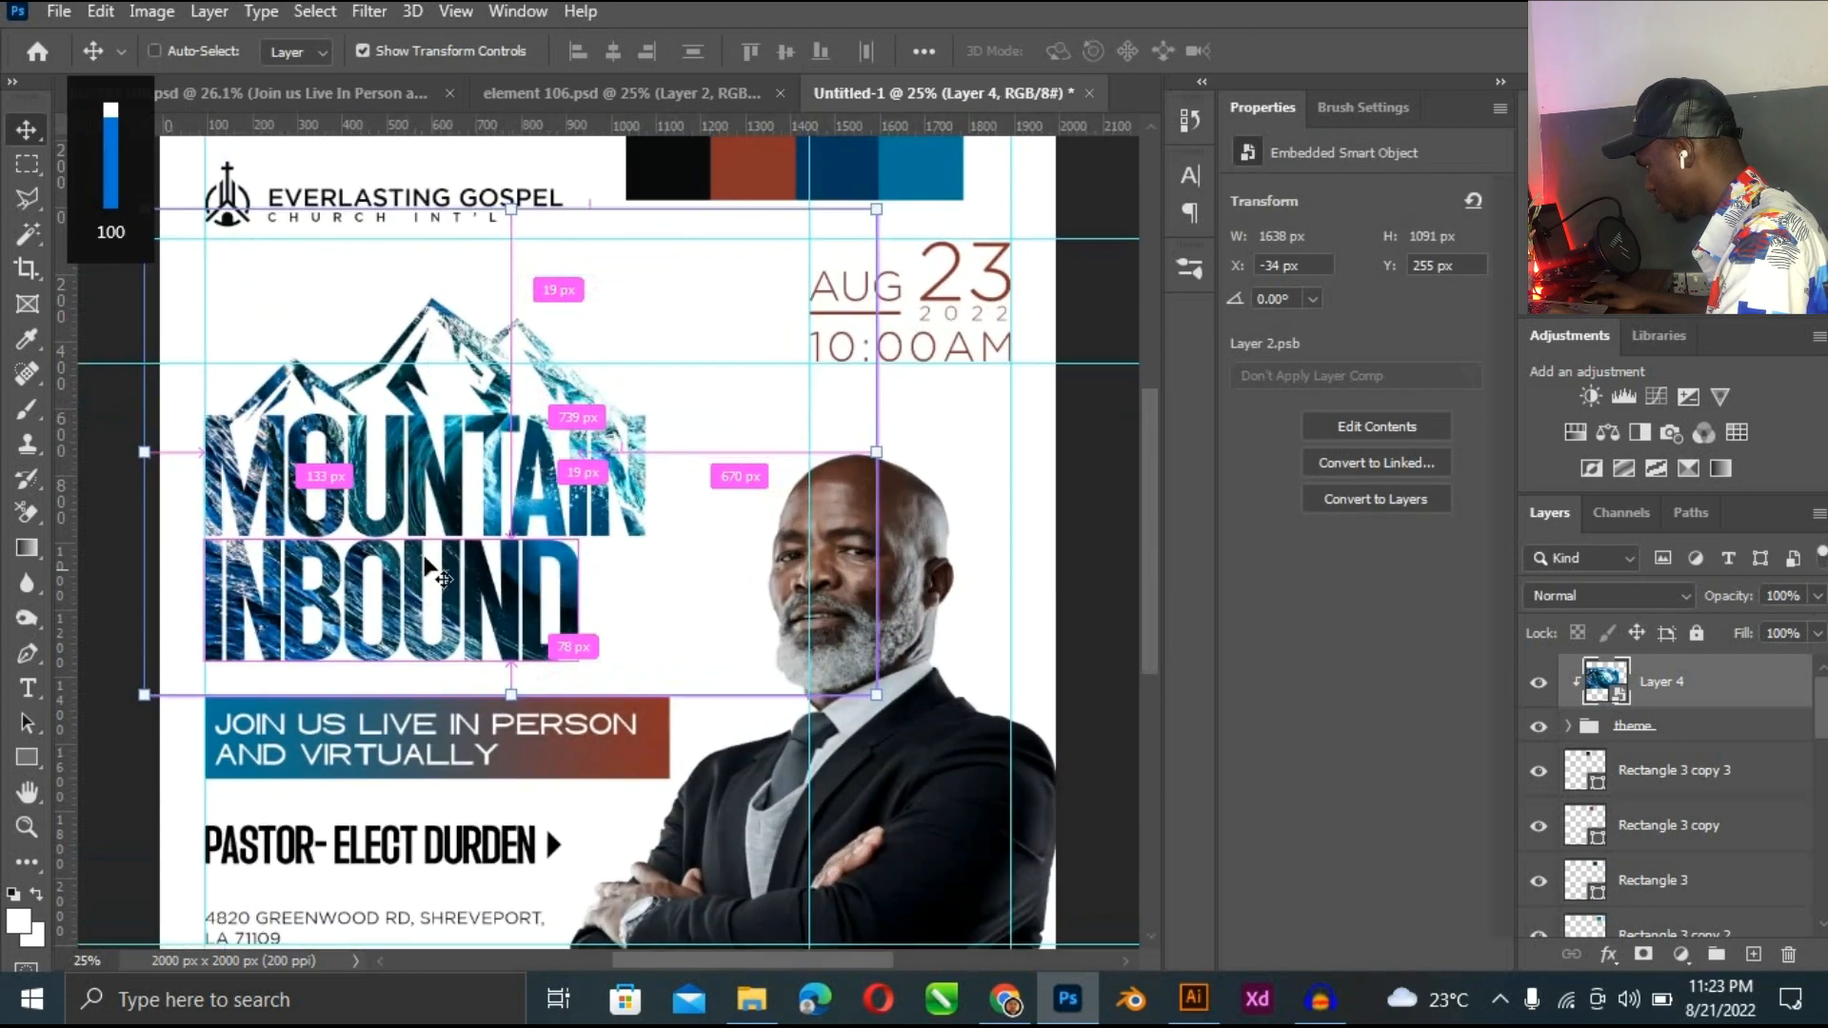
pyautogui.hscroll(-2, 606, 604)
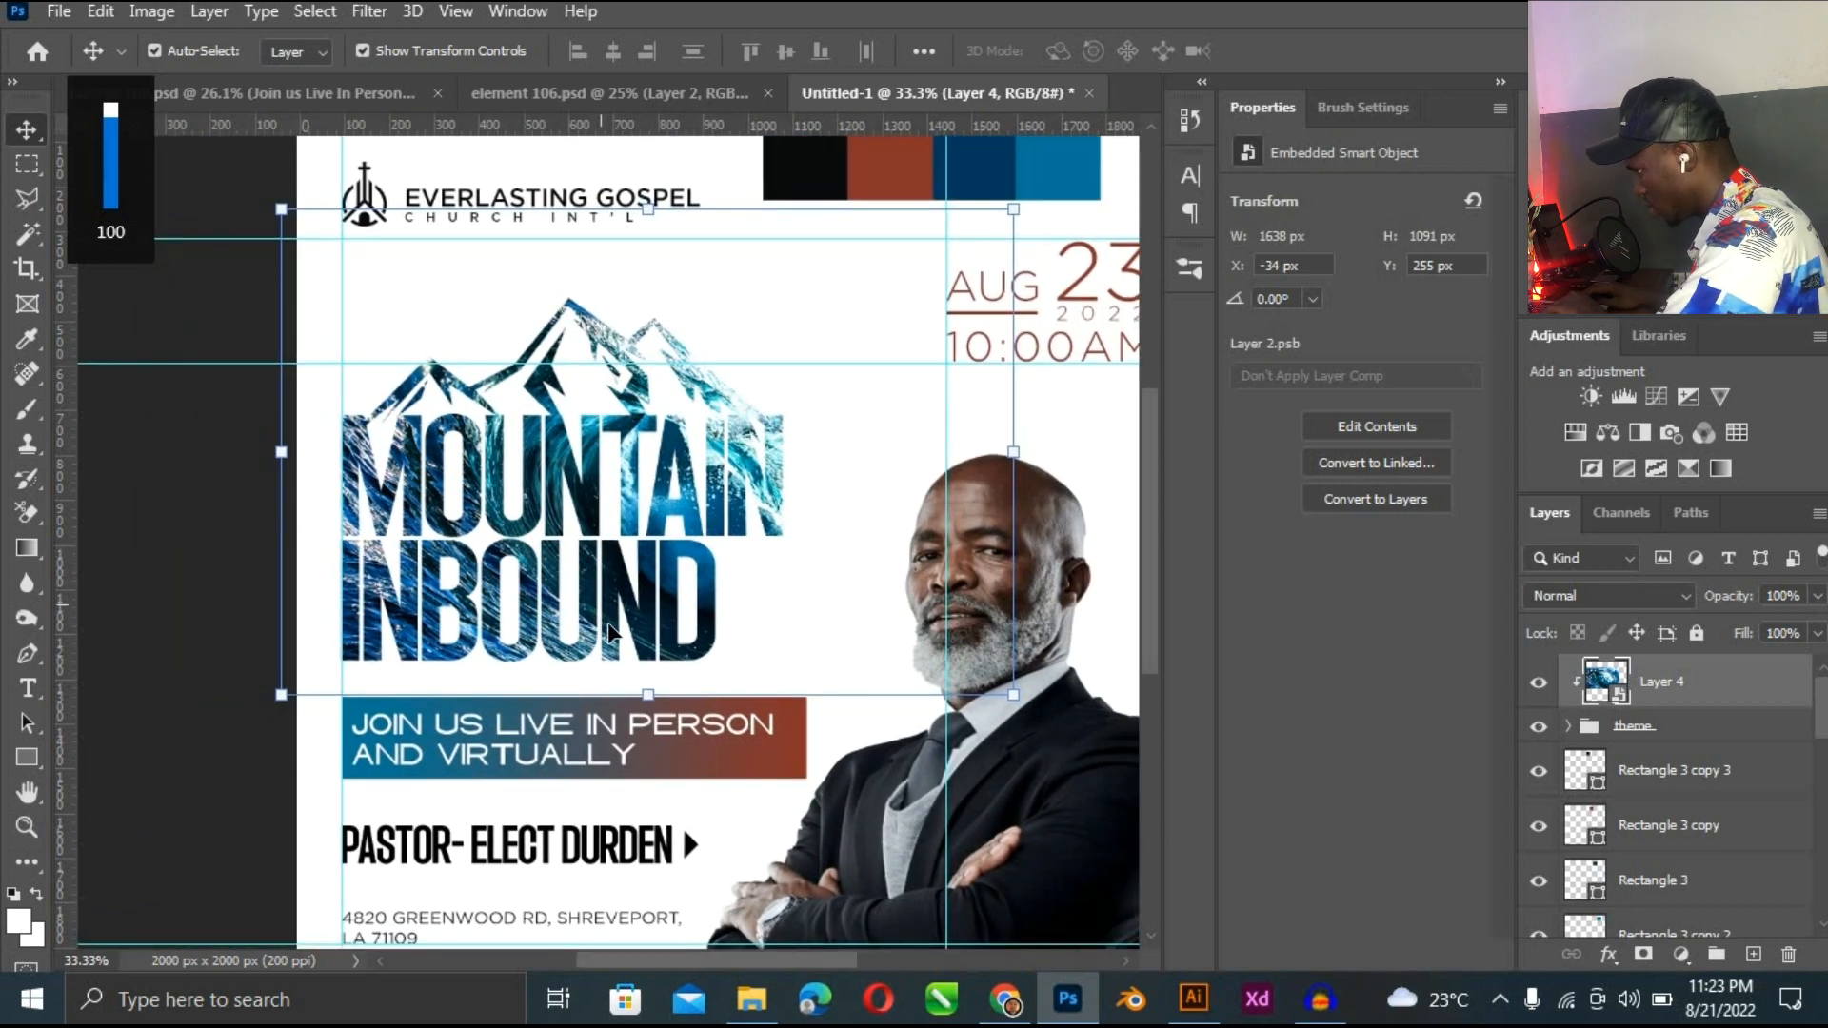
pyautogui.click(600, 664)
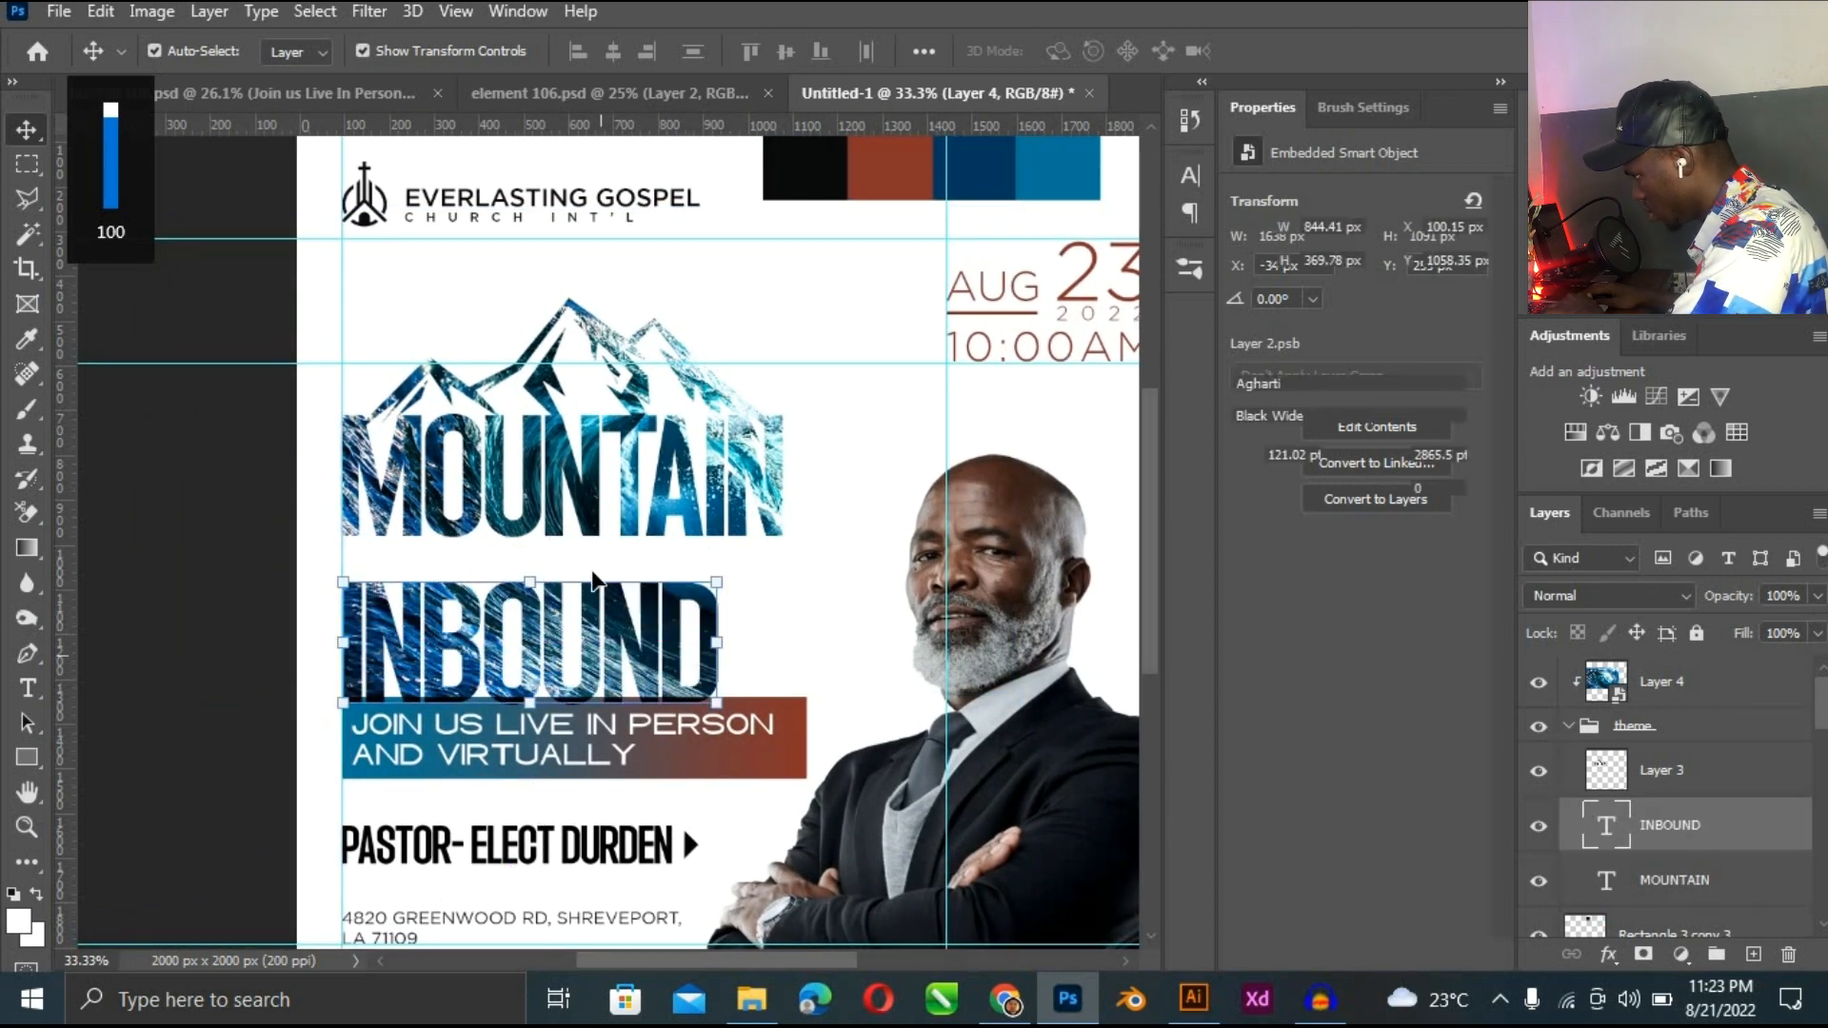
pyautogui.moveTo(370, 484); pyautogui.dragTo(356, 516)
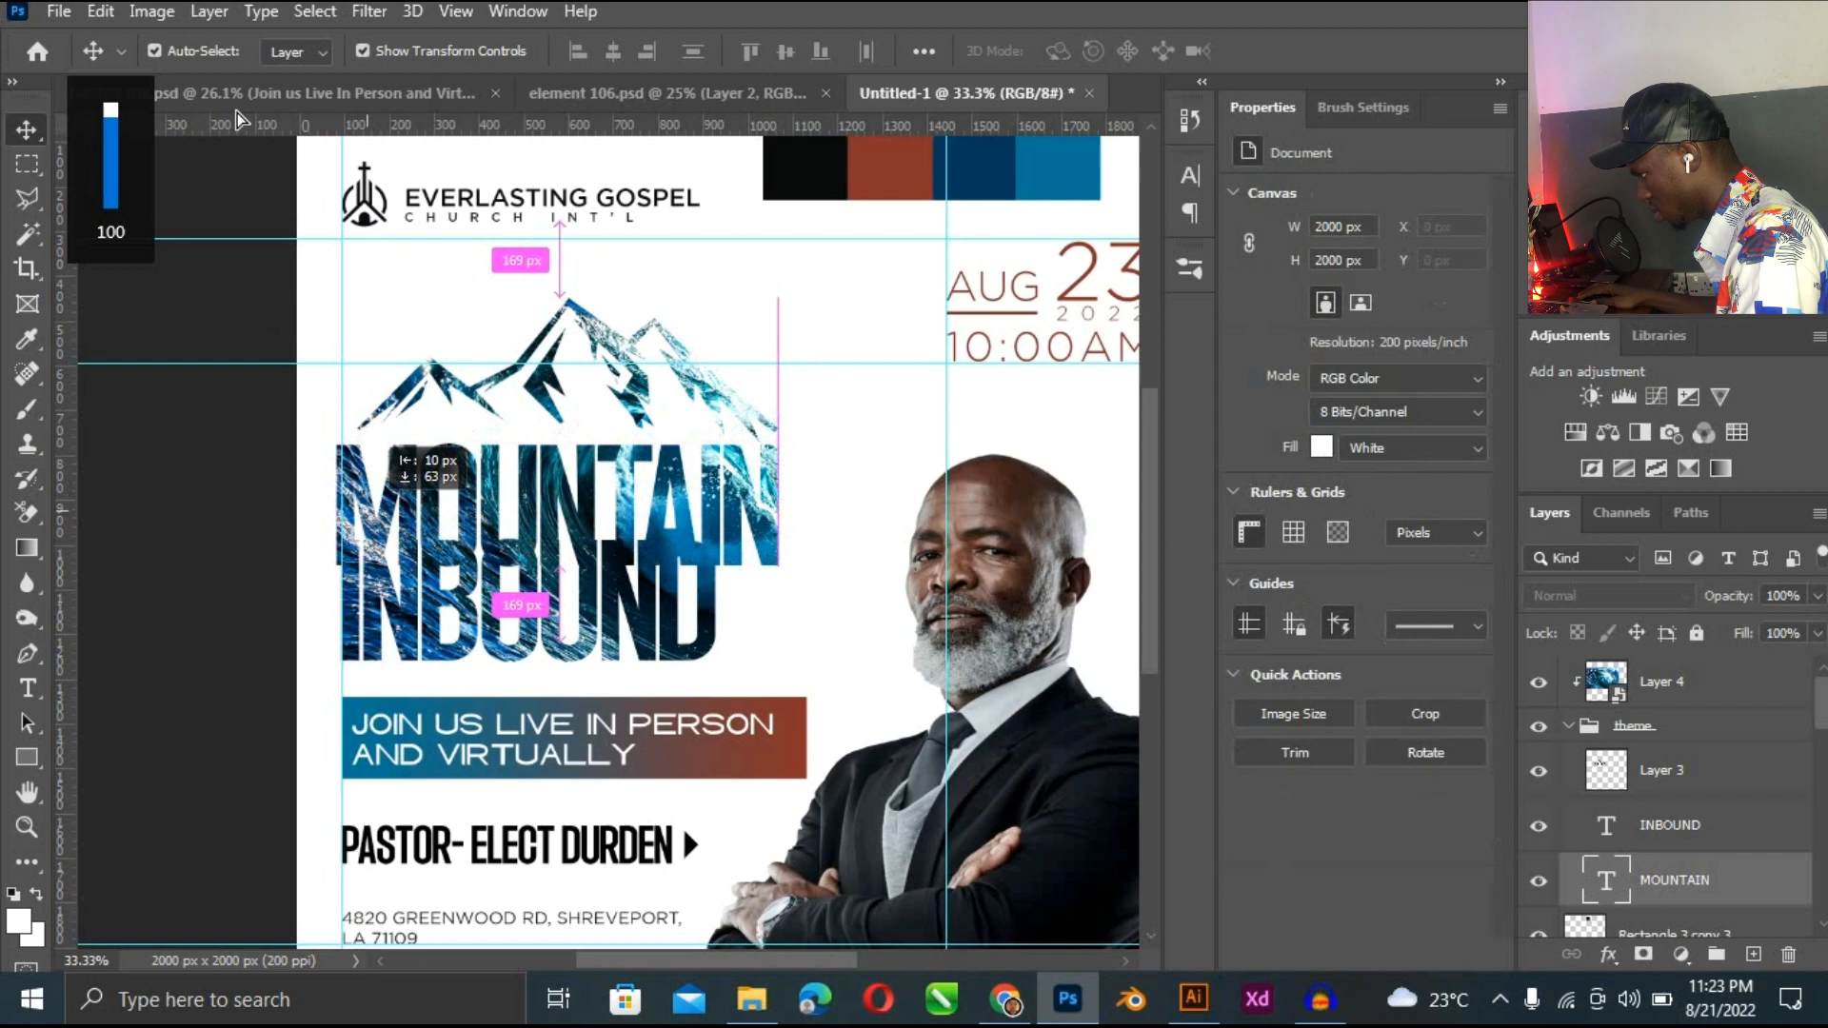
pyautogui.hotkey('ctrl', 'z')
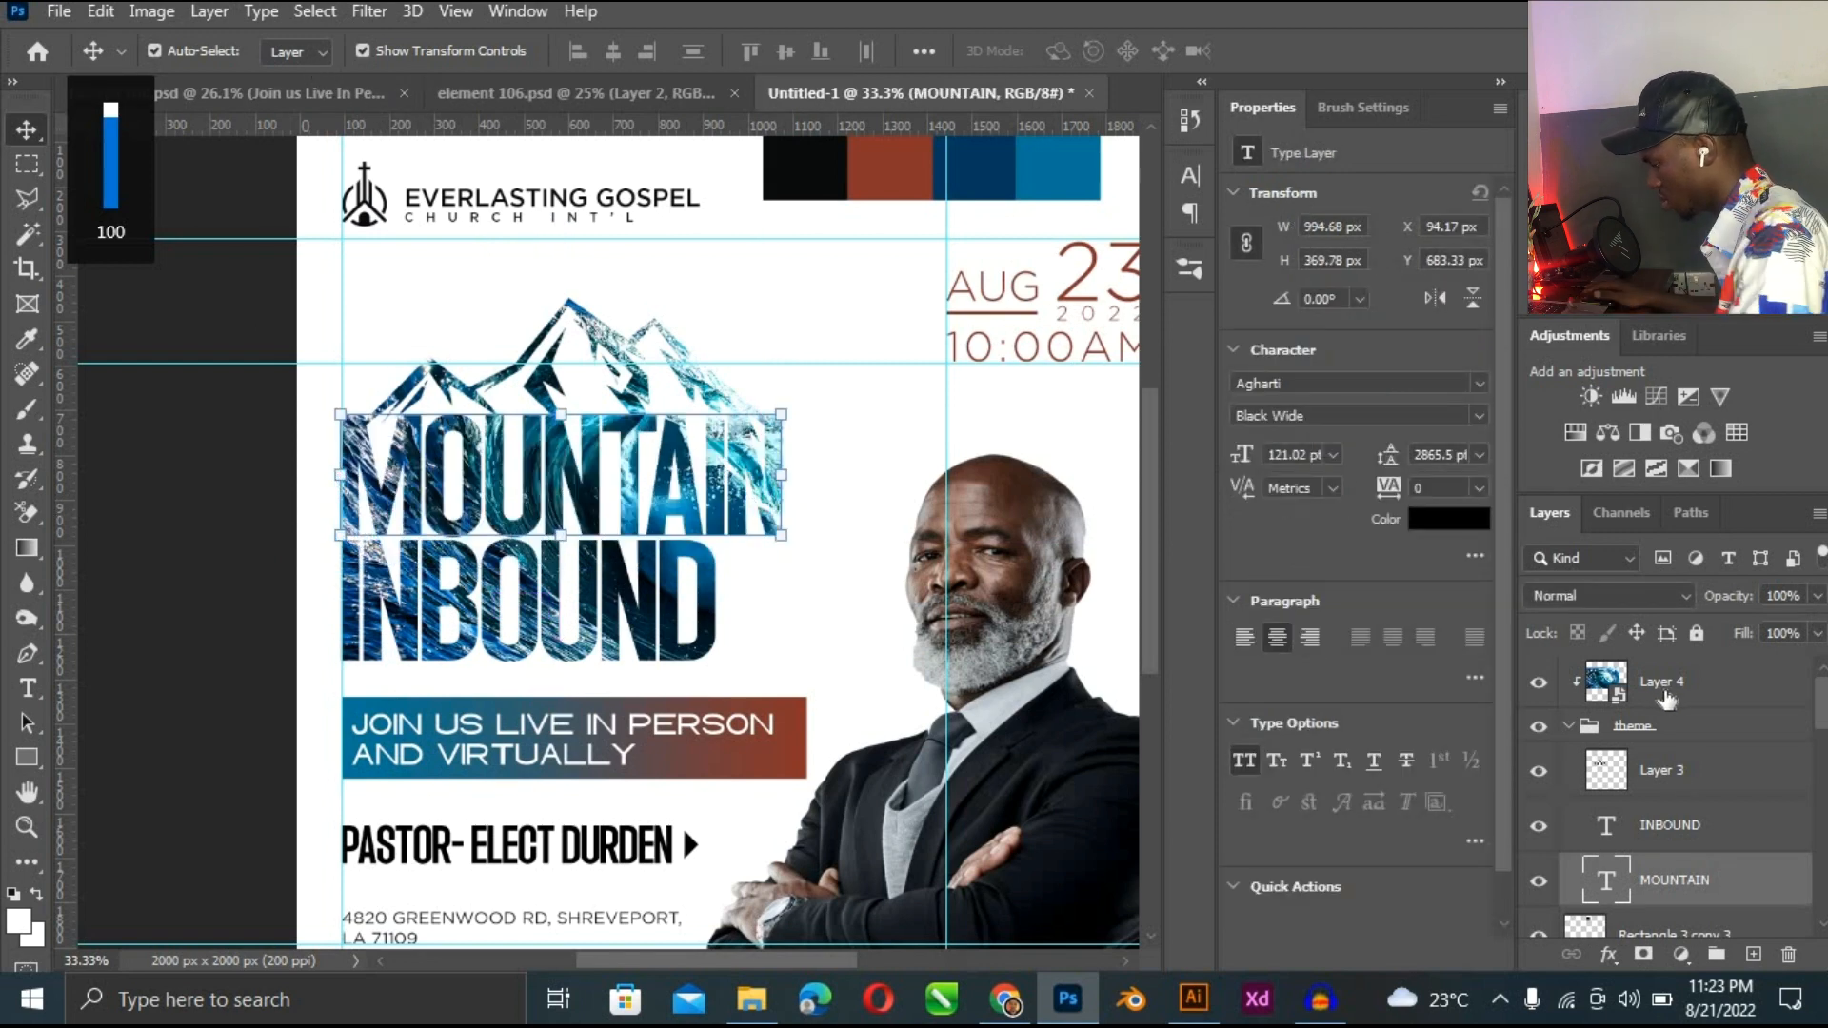
# Enlarge the clipped wave image to about 1703 px wide.
pyautogui.click(1661, 693)
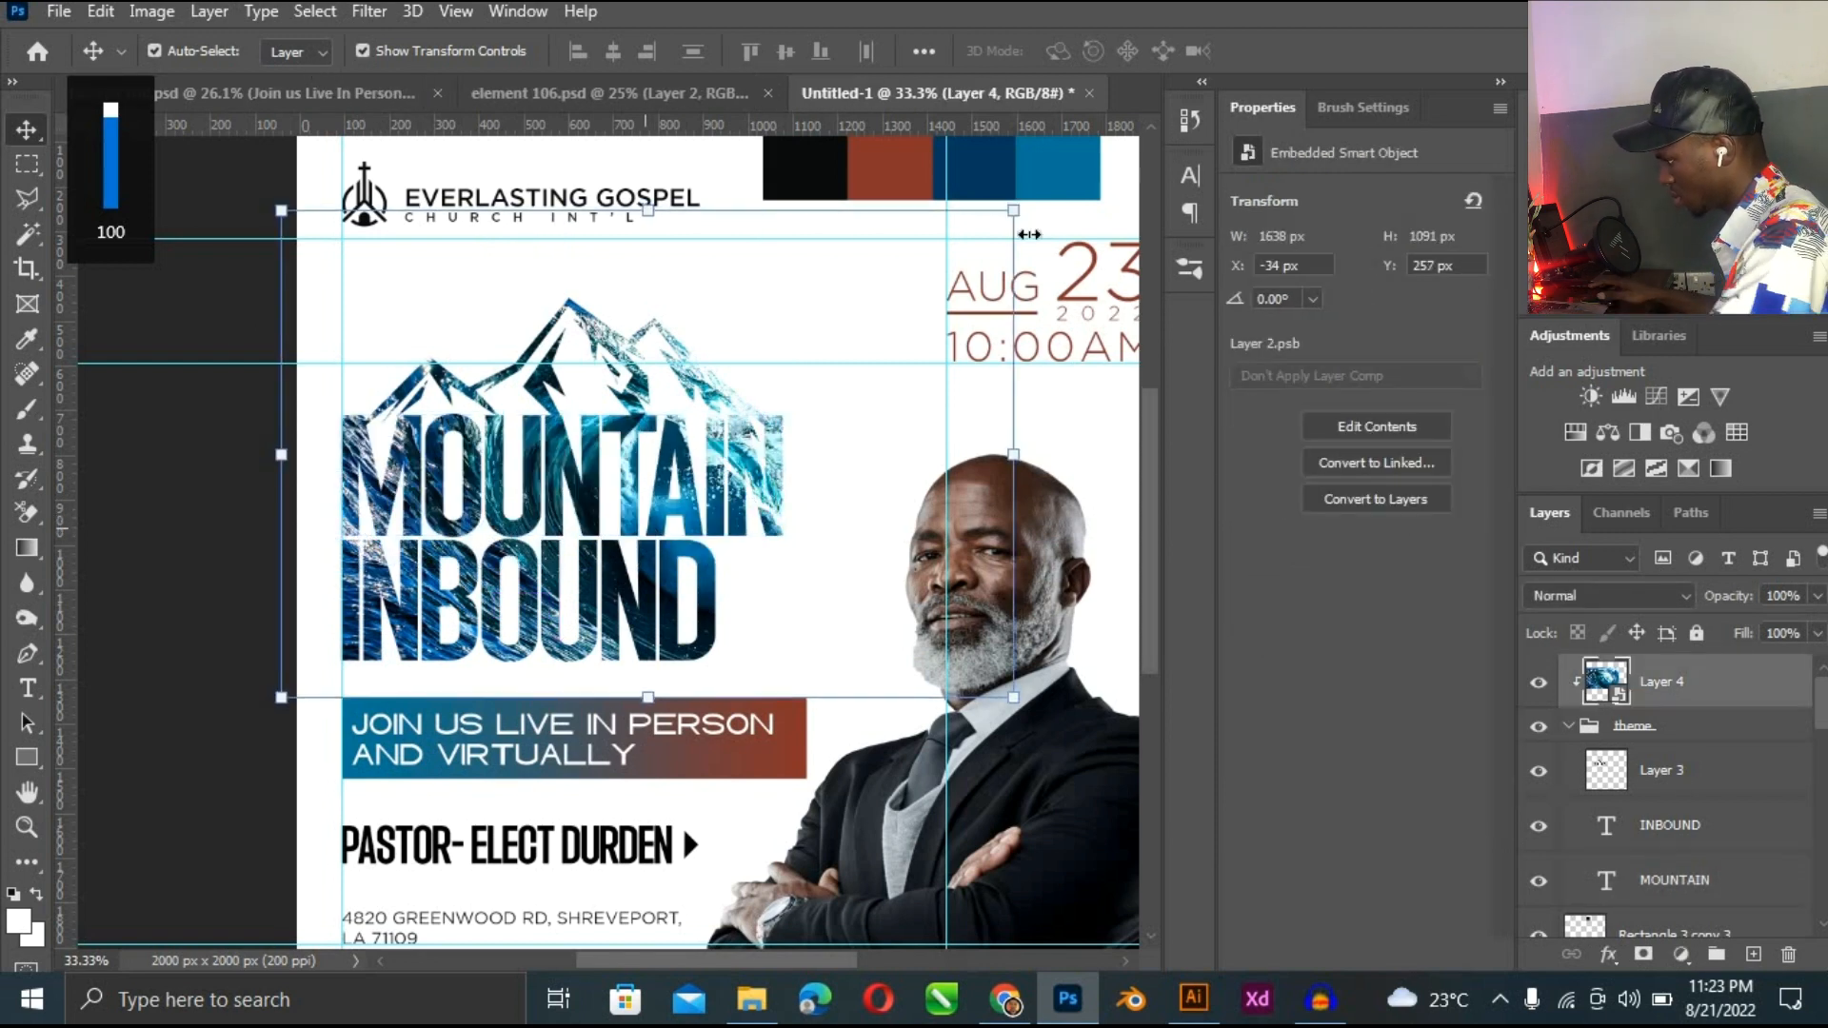
pyautogui.moveTo(1026, 202)
pyautogui.mouseDown()
pyautogui.moveTo(829, 333)
pyautogui.moveTo(1045, 194)
pyautogui.mouseUp()
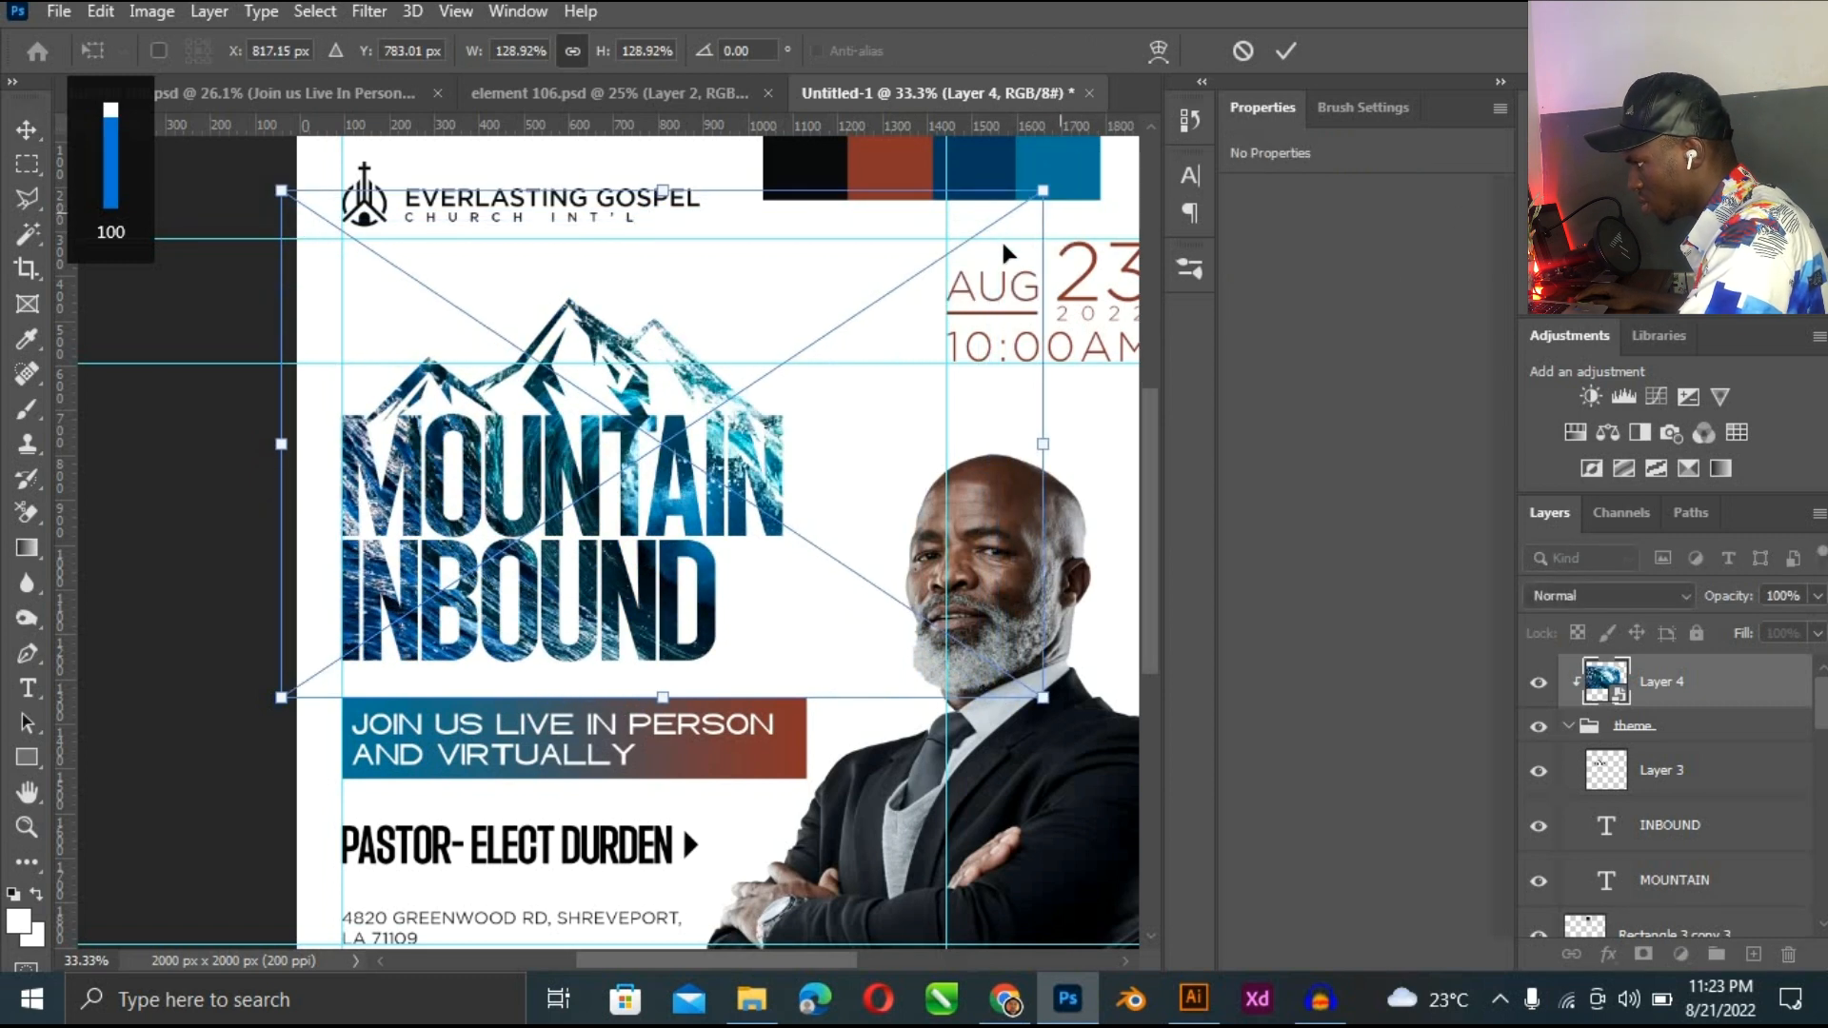
pyautogui.press('Return')
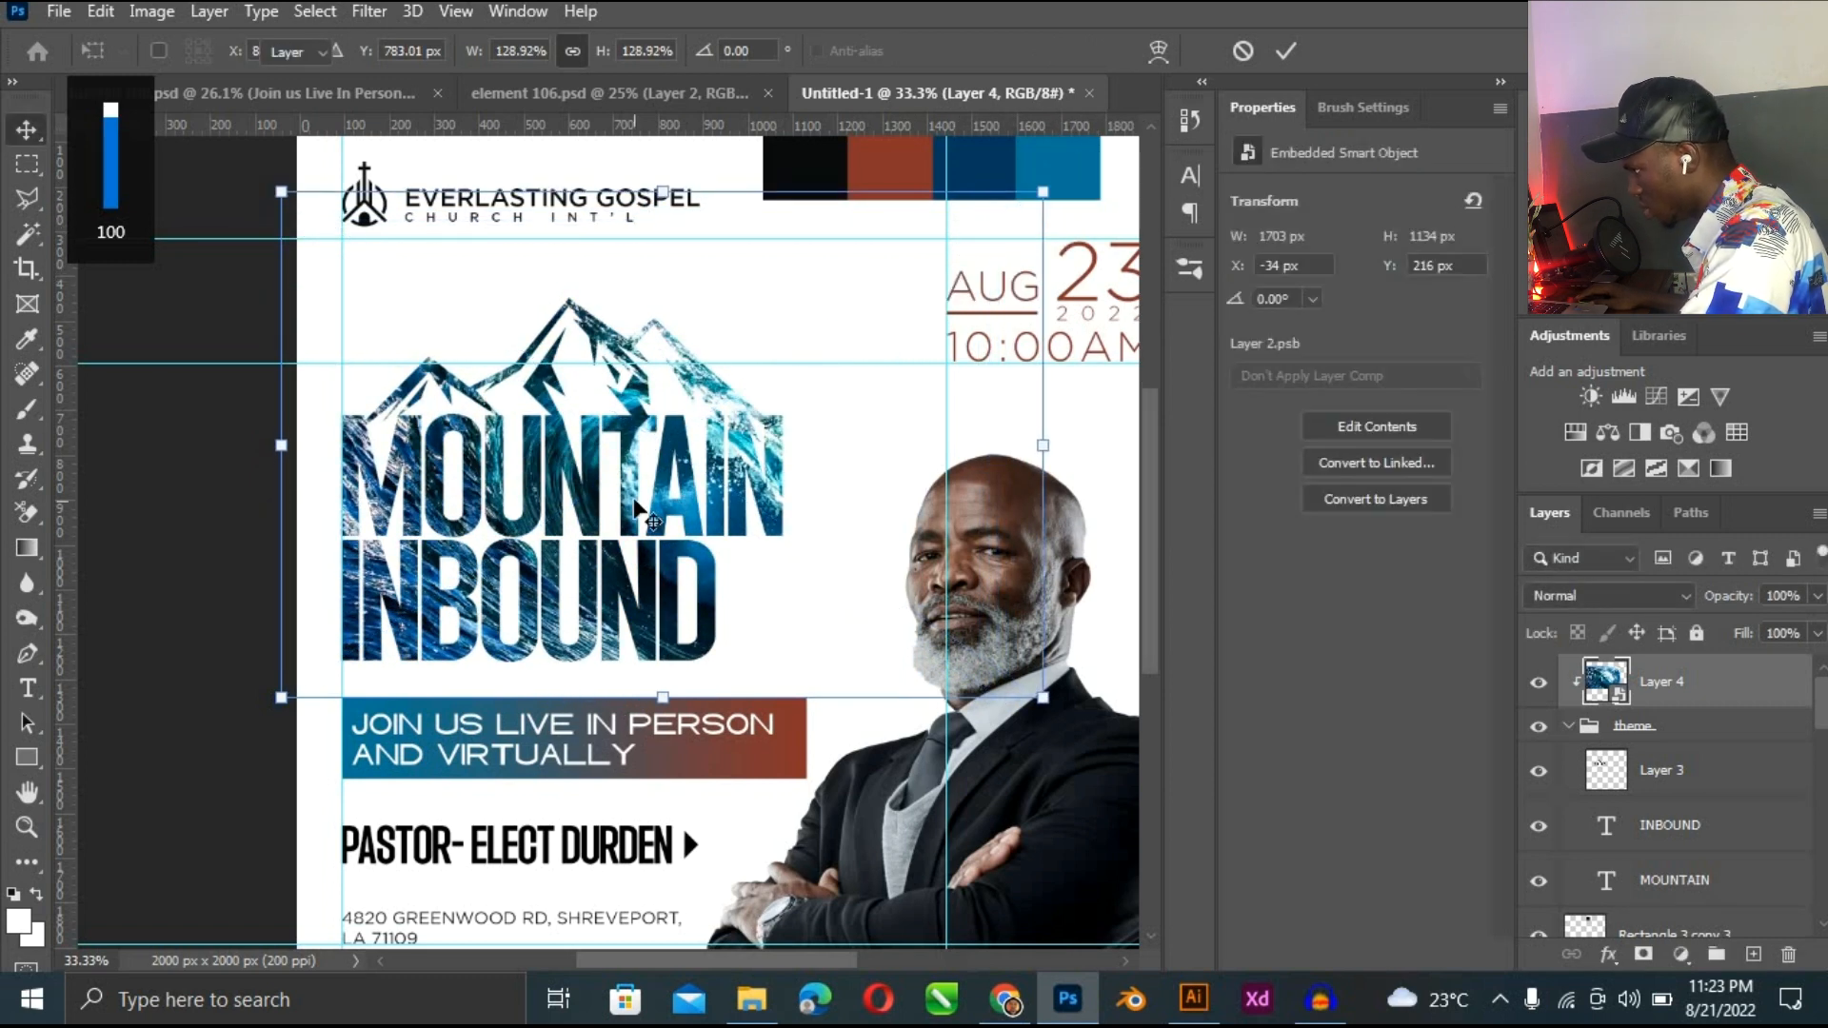
pyautogui.hotkey('ctrl', '+')
pyautogui.hotkey('ctrl', '-')
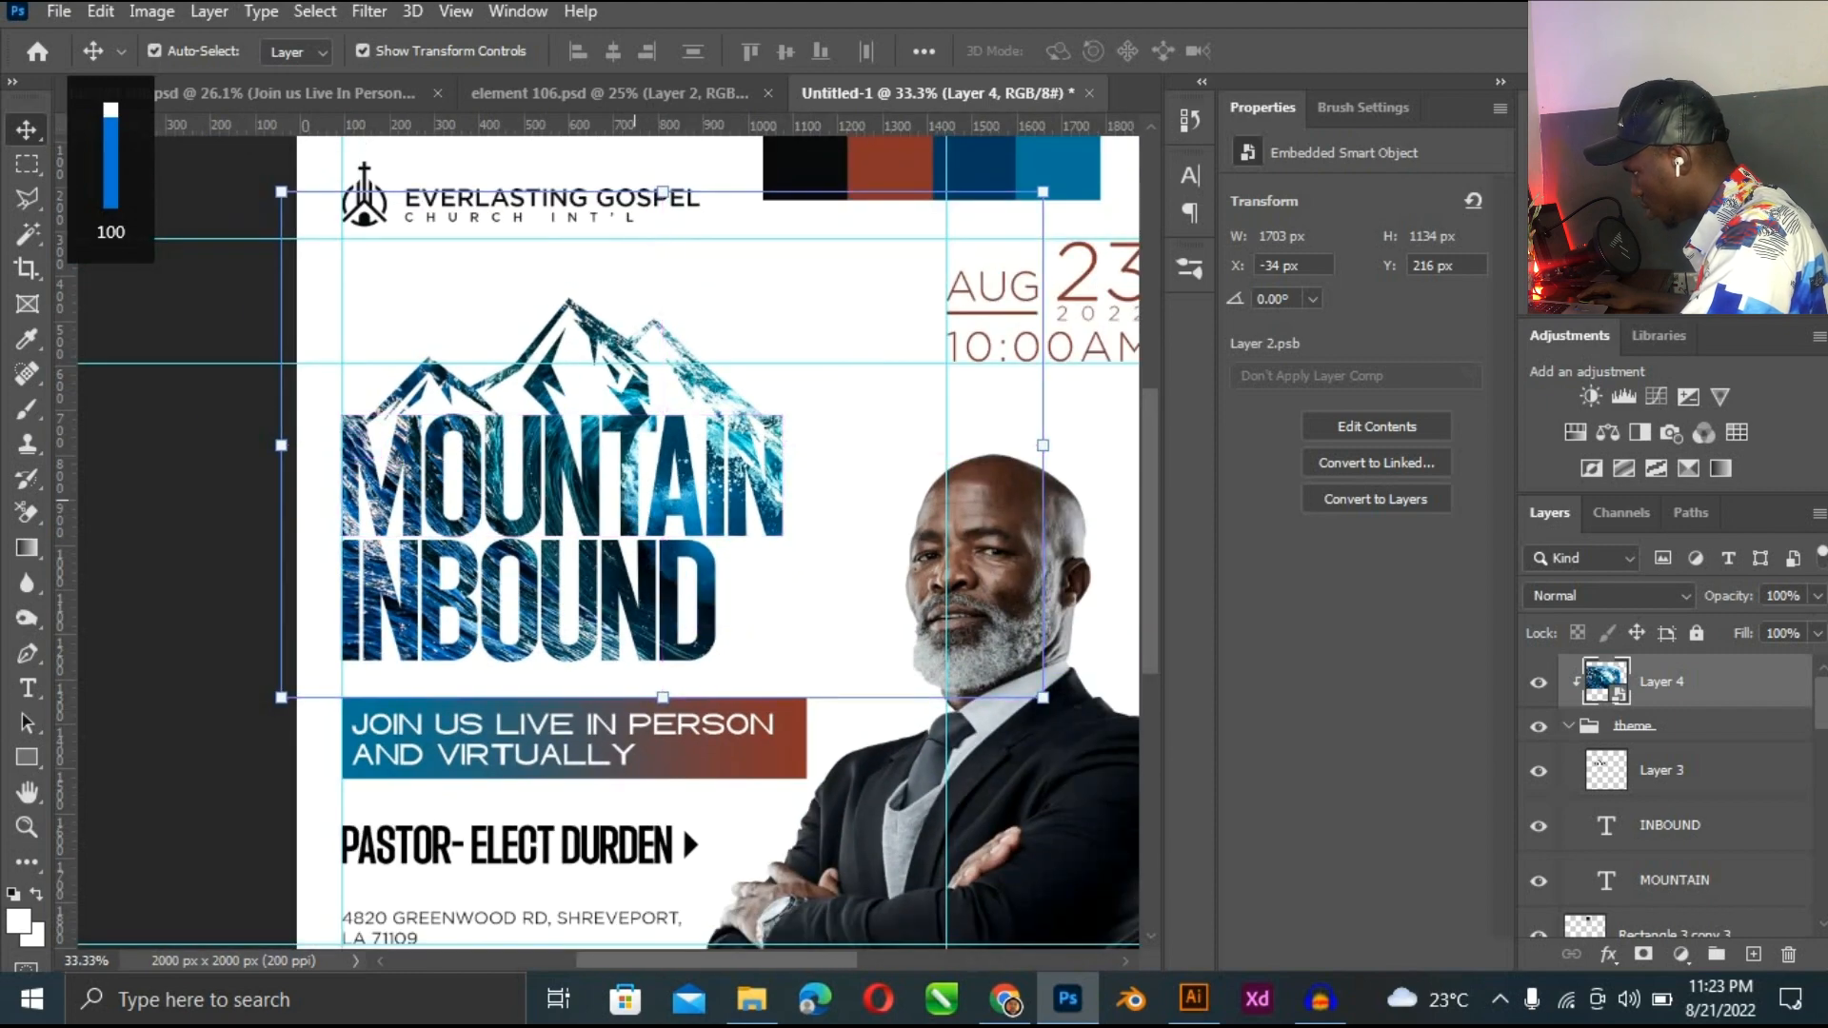
# Darken the clipped ocean wave image with a Levels adjustment, setting input shadows to 2 and midtones to 0.72.
pyautogui.click(370, 11)
pyautogui.moveTo(195, 13)
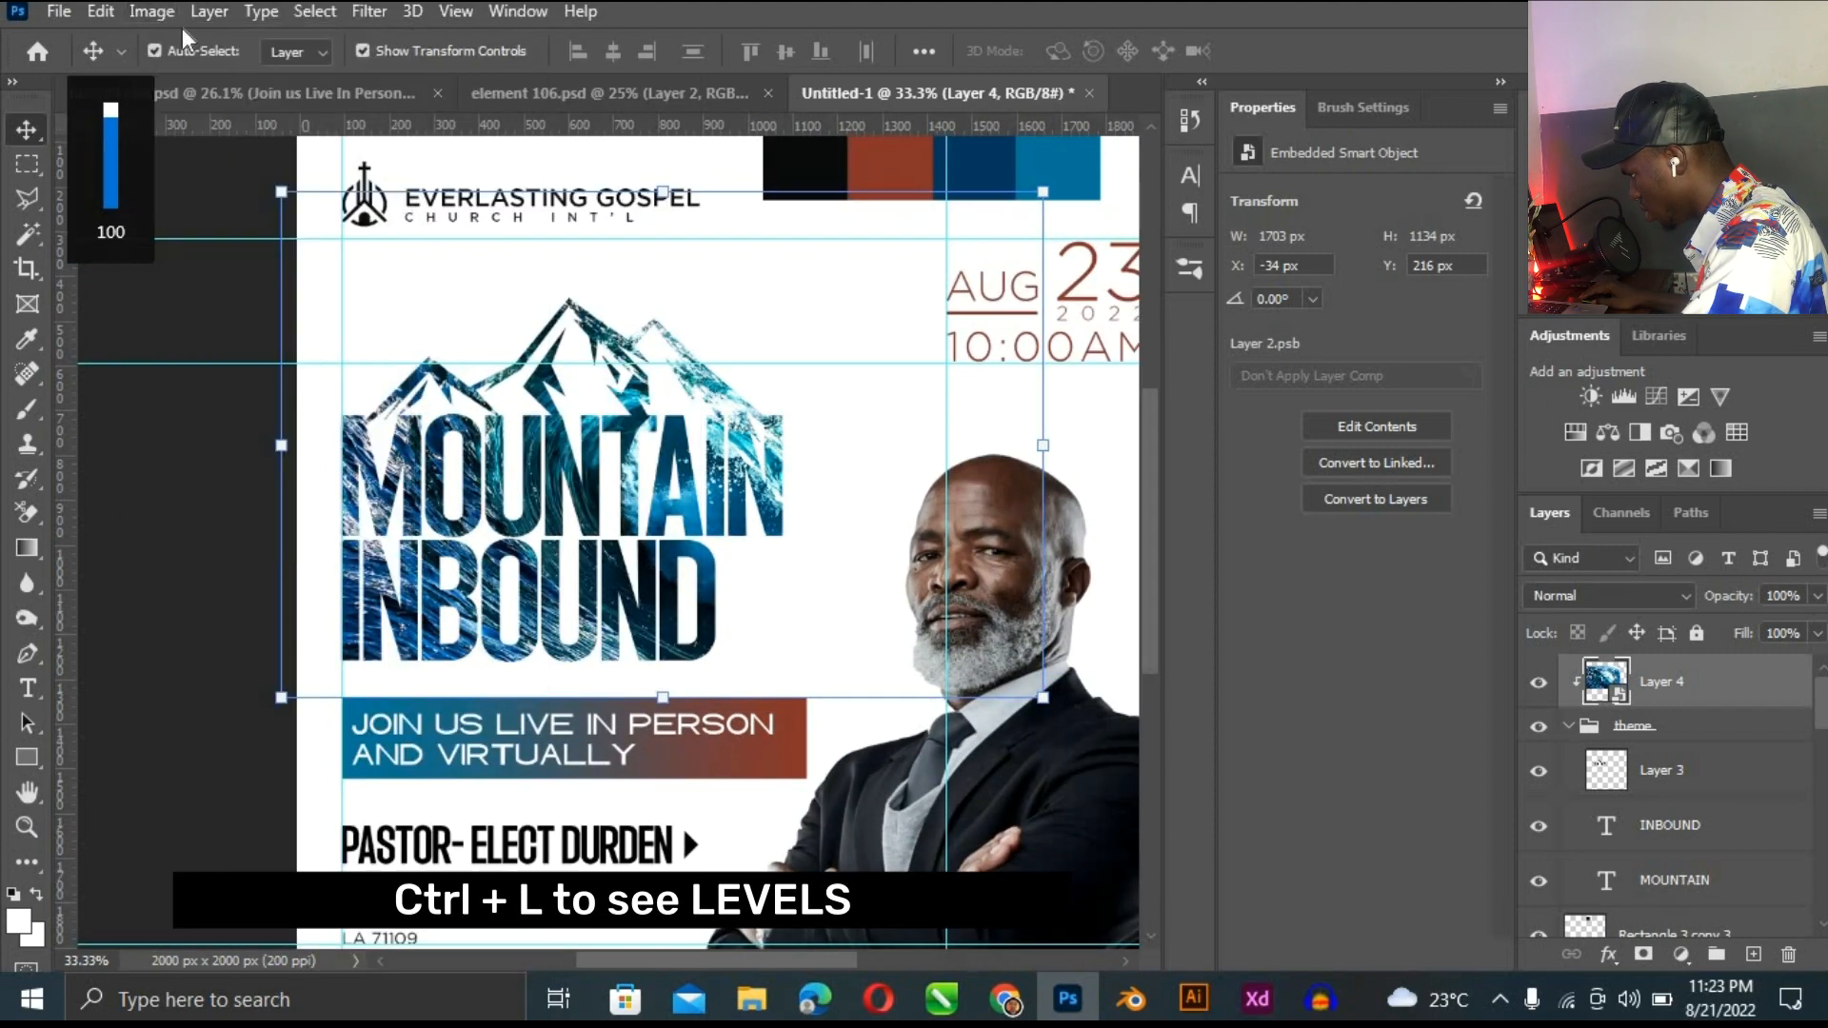
pyautogui.click(152, 11)
pyautogui.moveTo(219, 84)
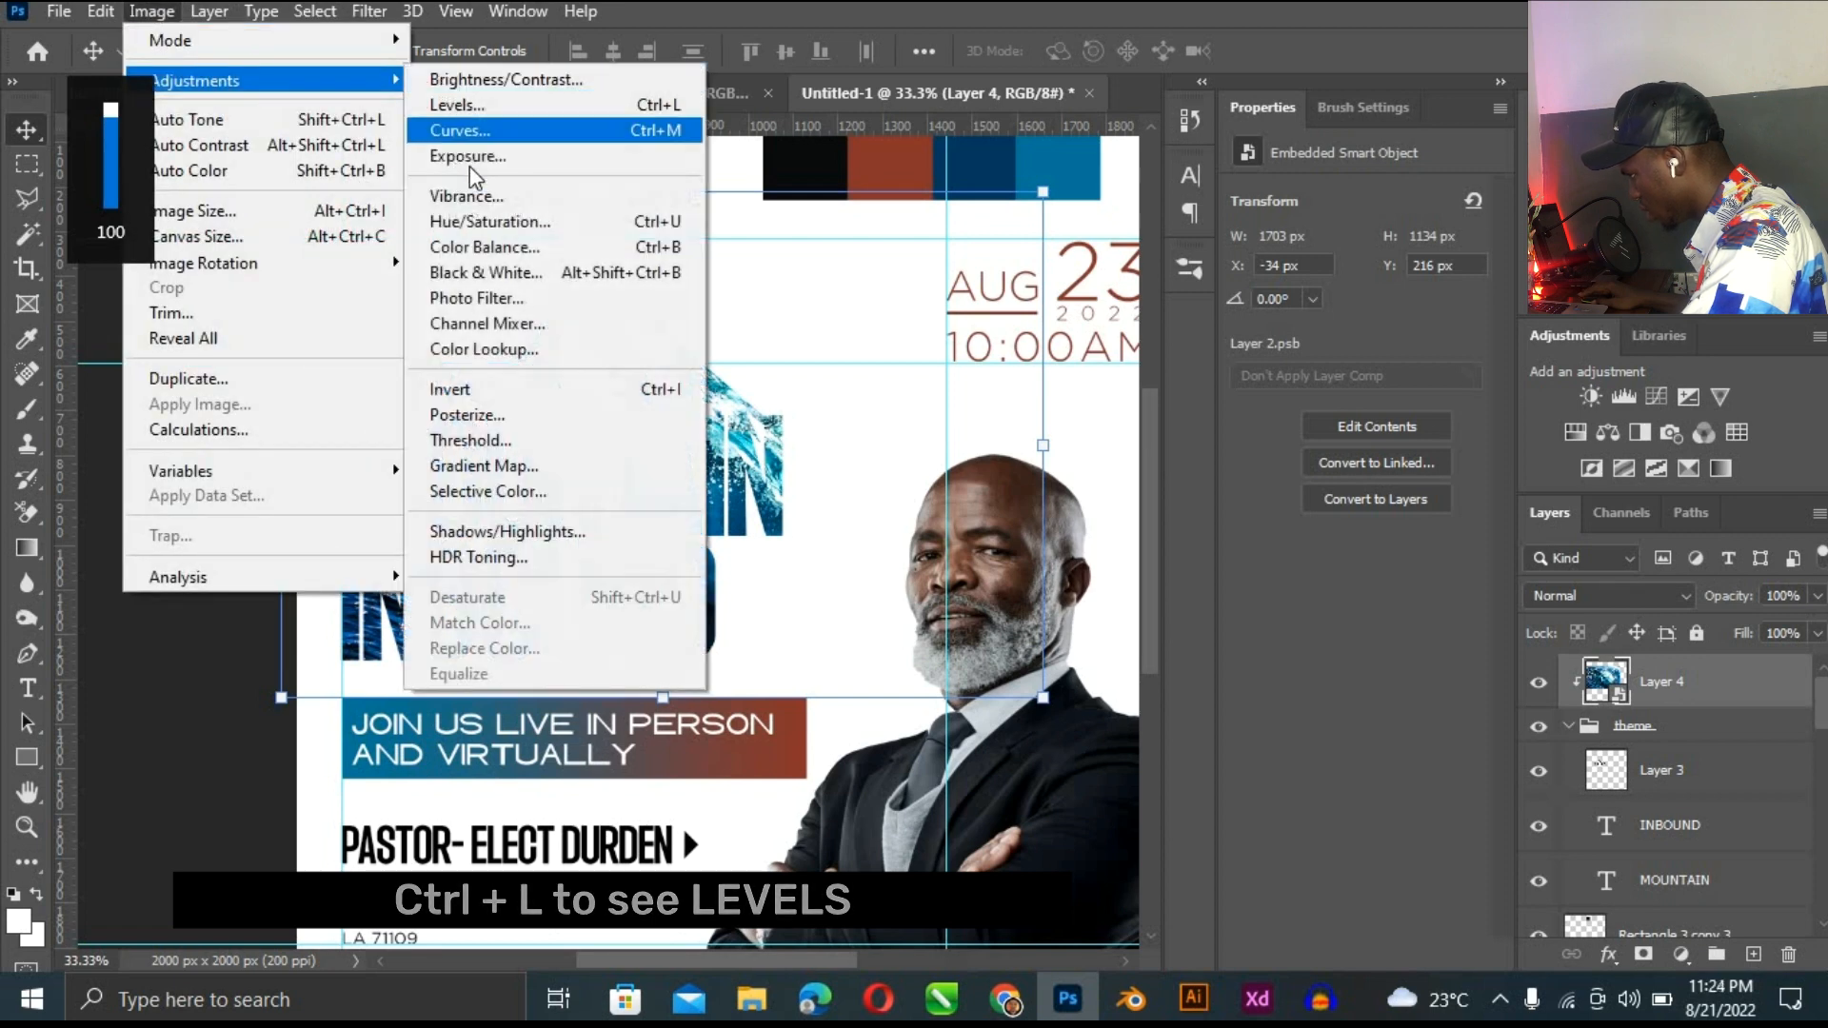
pyautogui.click(493, 106)
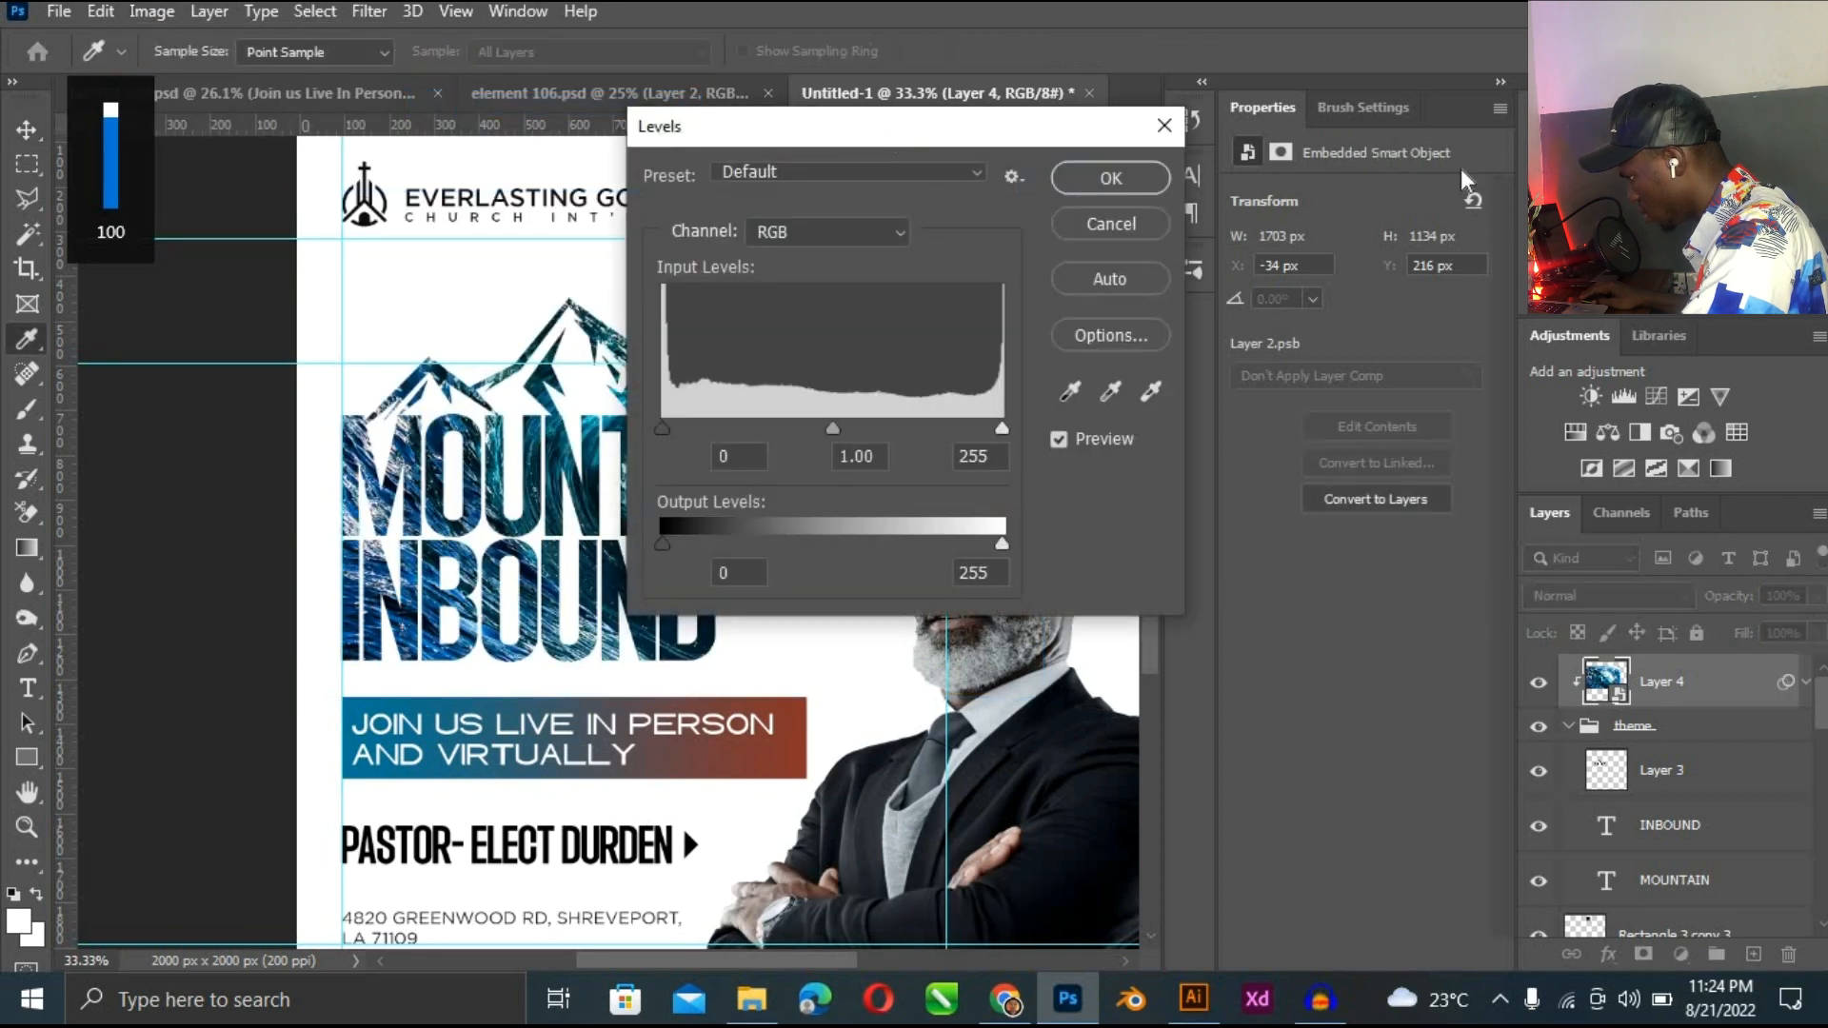
pyautogui.moveTo(874, 135); pyautogui.dragTo(1461, 170)
pyautogui.moveTo(1405, 461); pyautogui.dragTo(1454, 459)
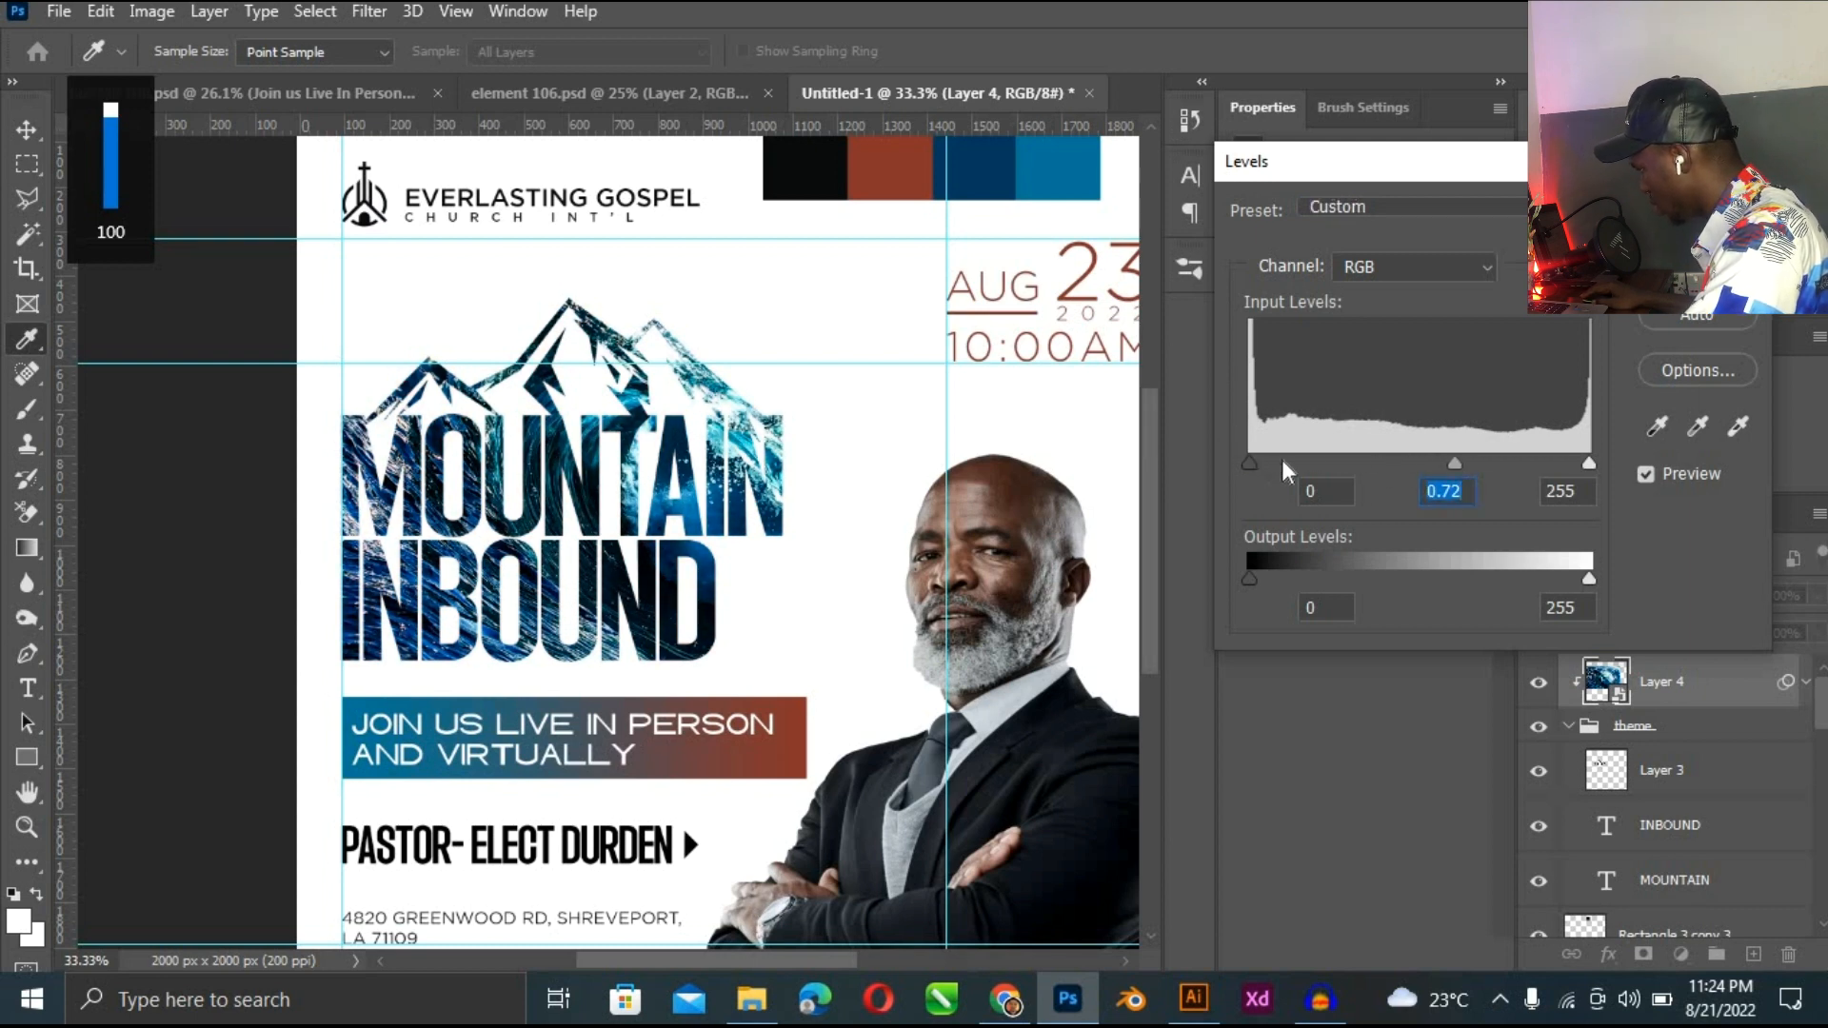
pyautogui.moveTo(1281, 459); pyautogui.dragTo(1252, 456)
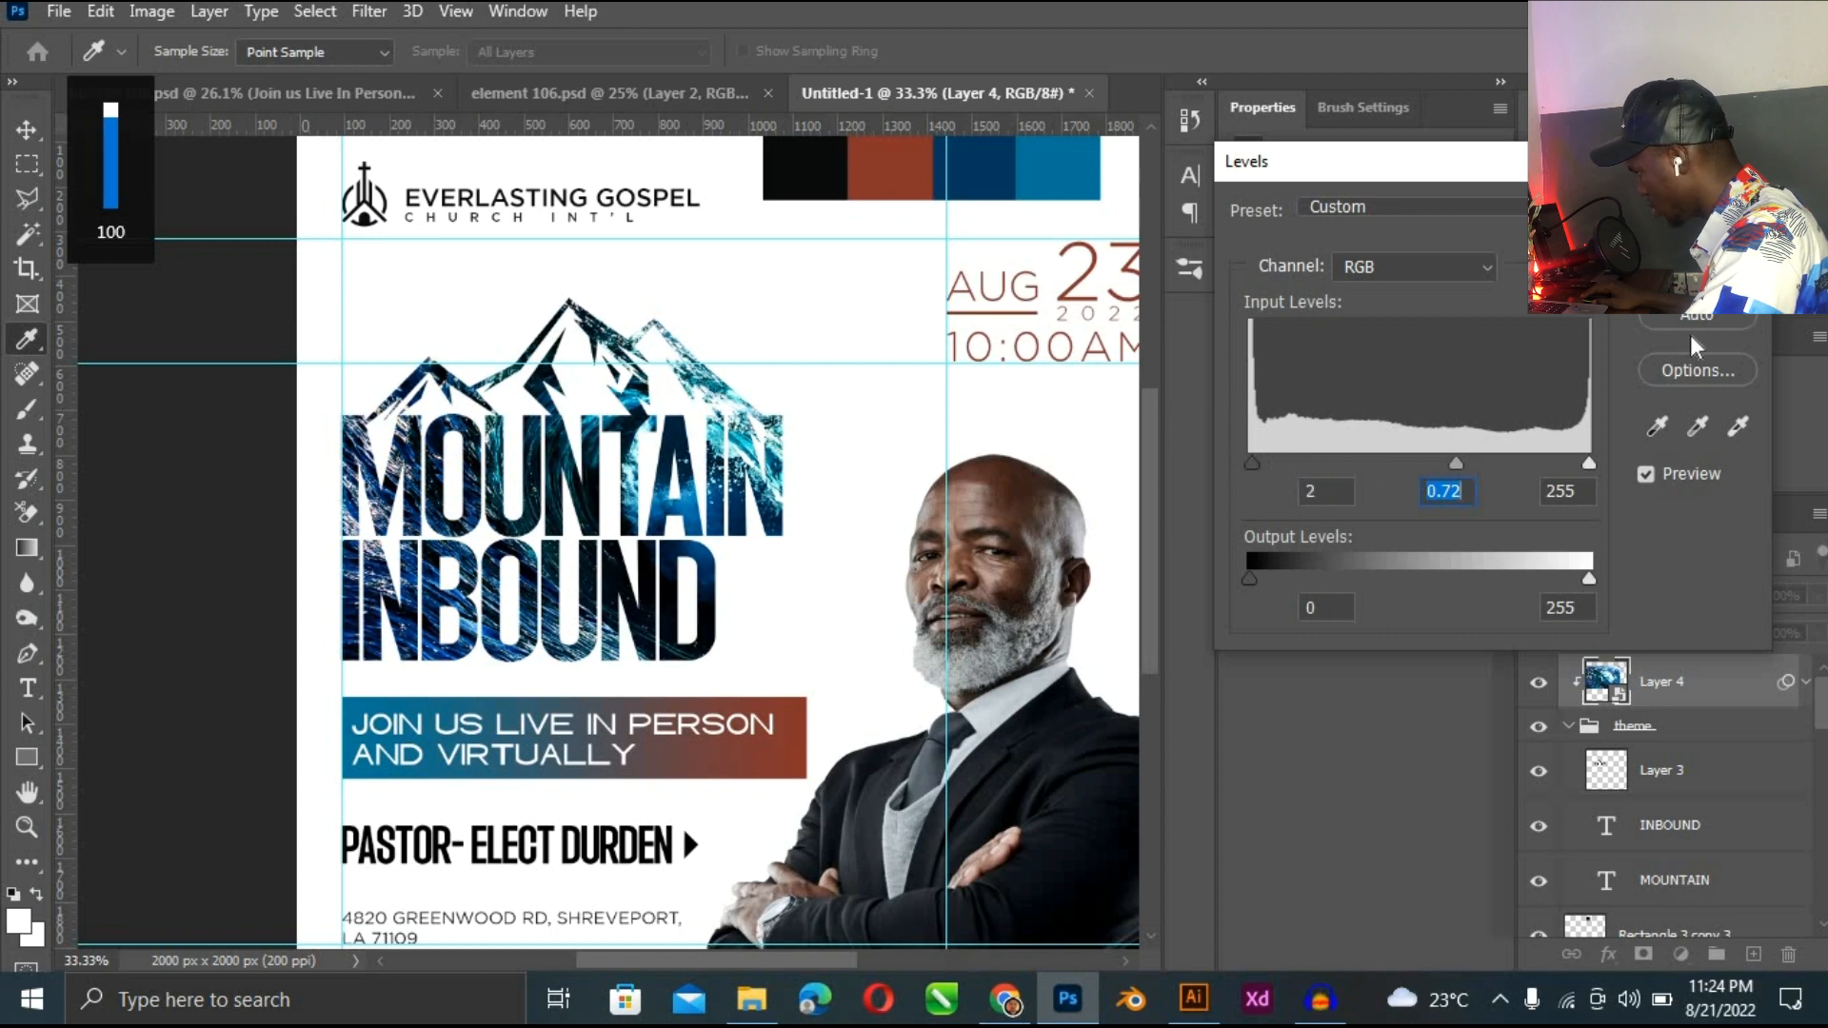
pyautogui.press('Return')
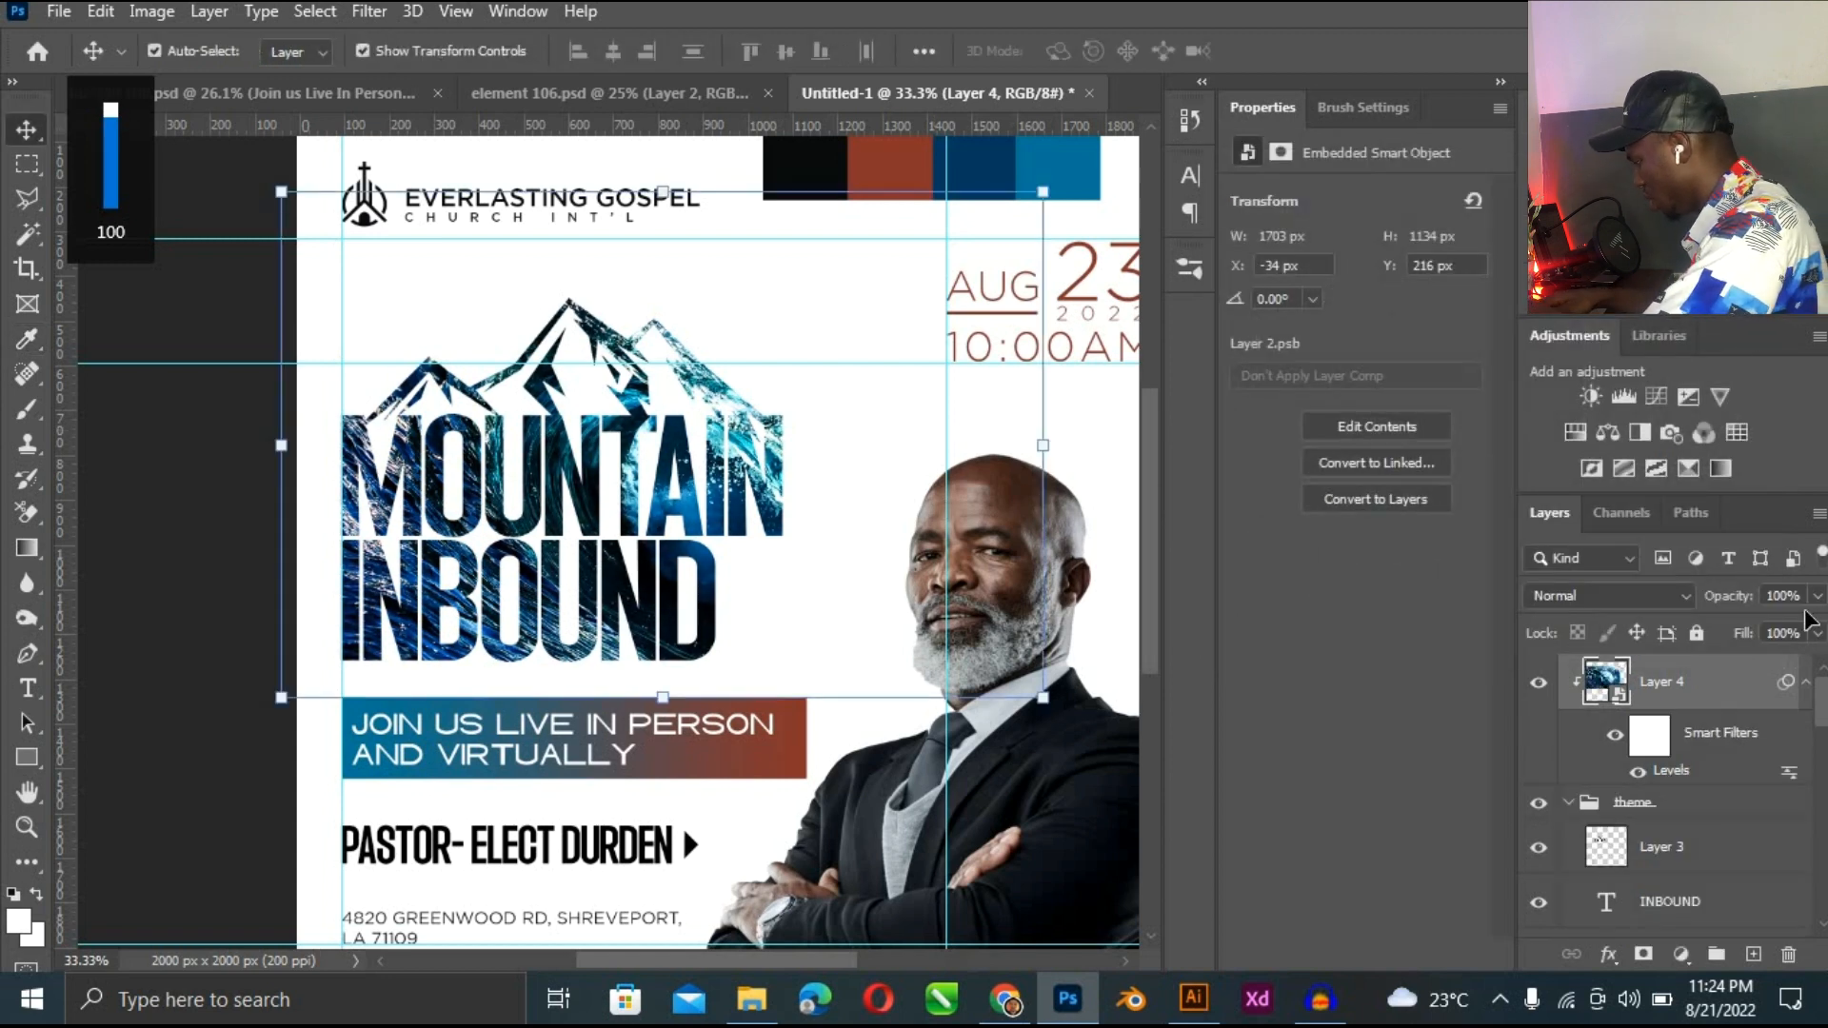
# Set the clipped wave image layer's opacity to 90% and deselect it.
pyautogui.click(1816, 597)
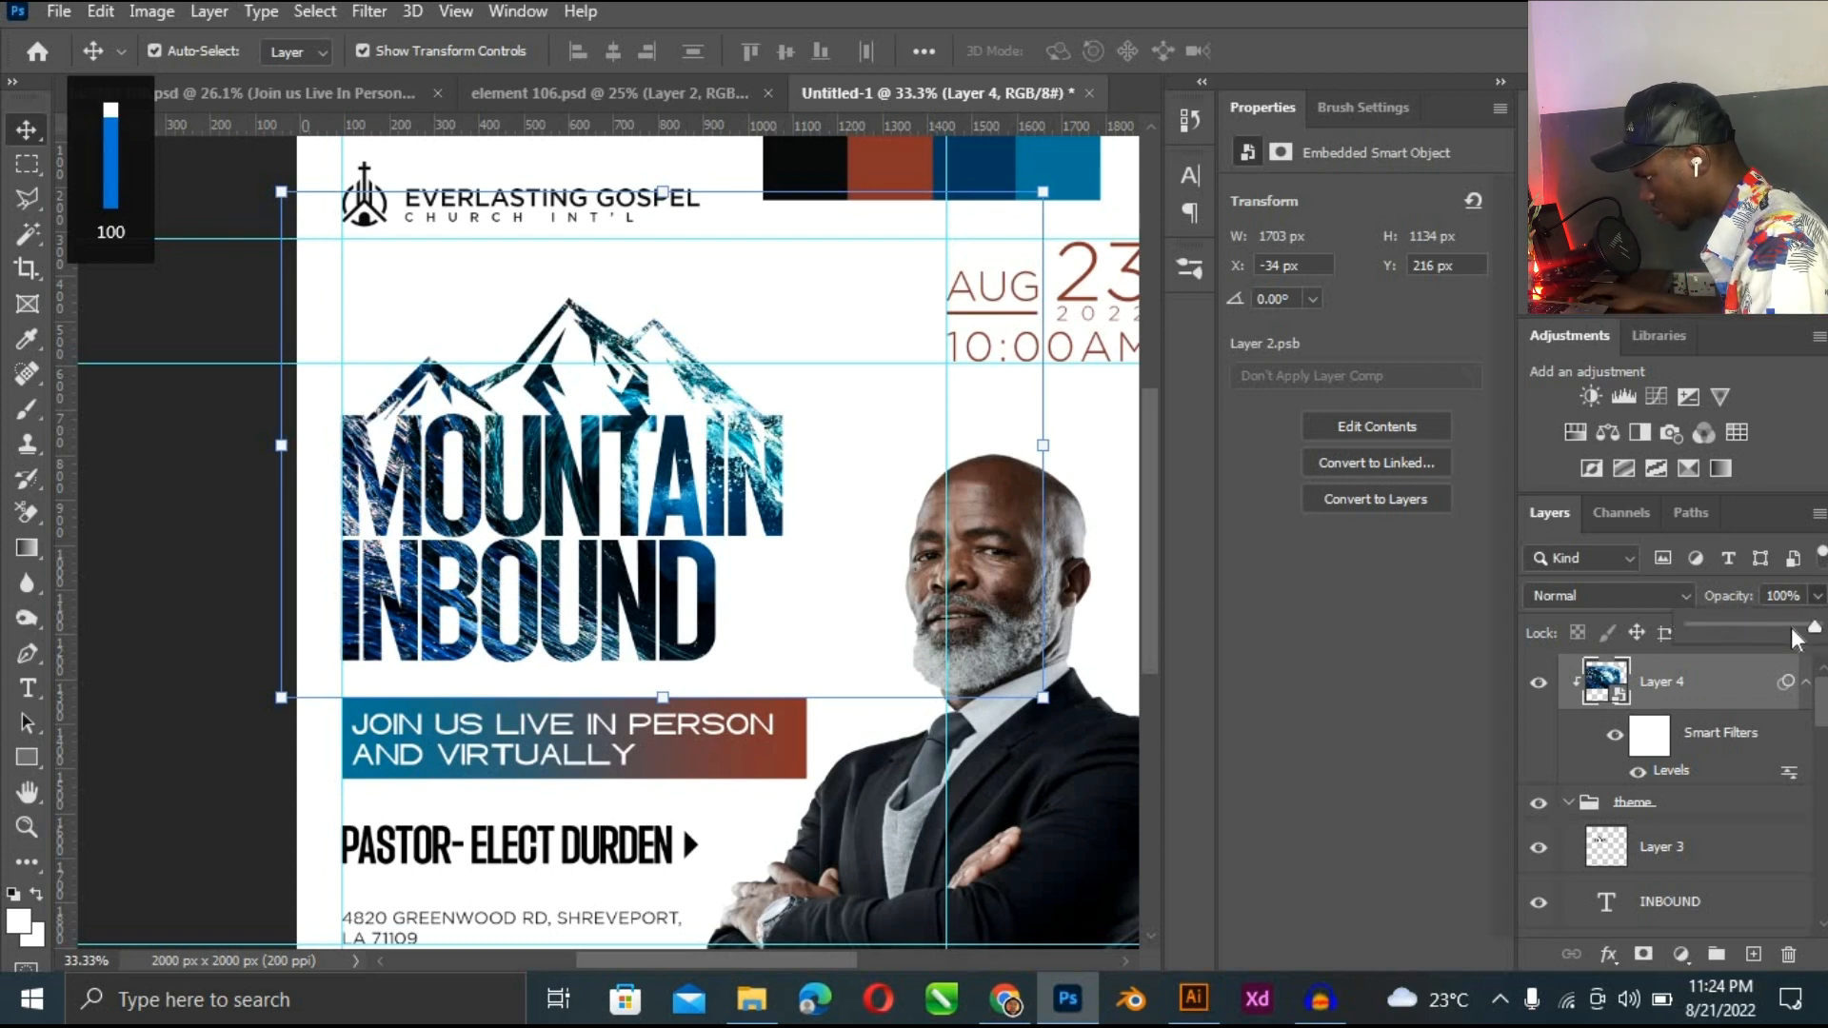
pyautogui.moveTo(1790, 630); pyautogui.dragTo(1791, 631)
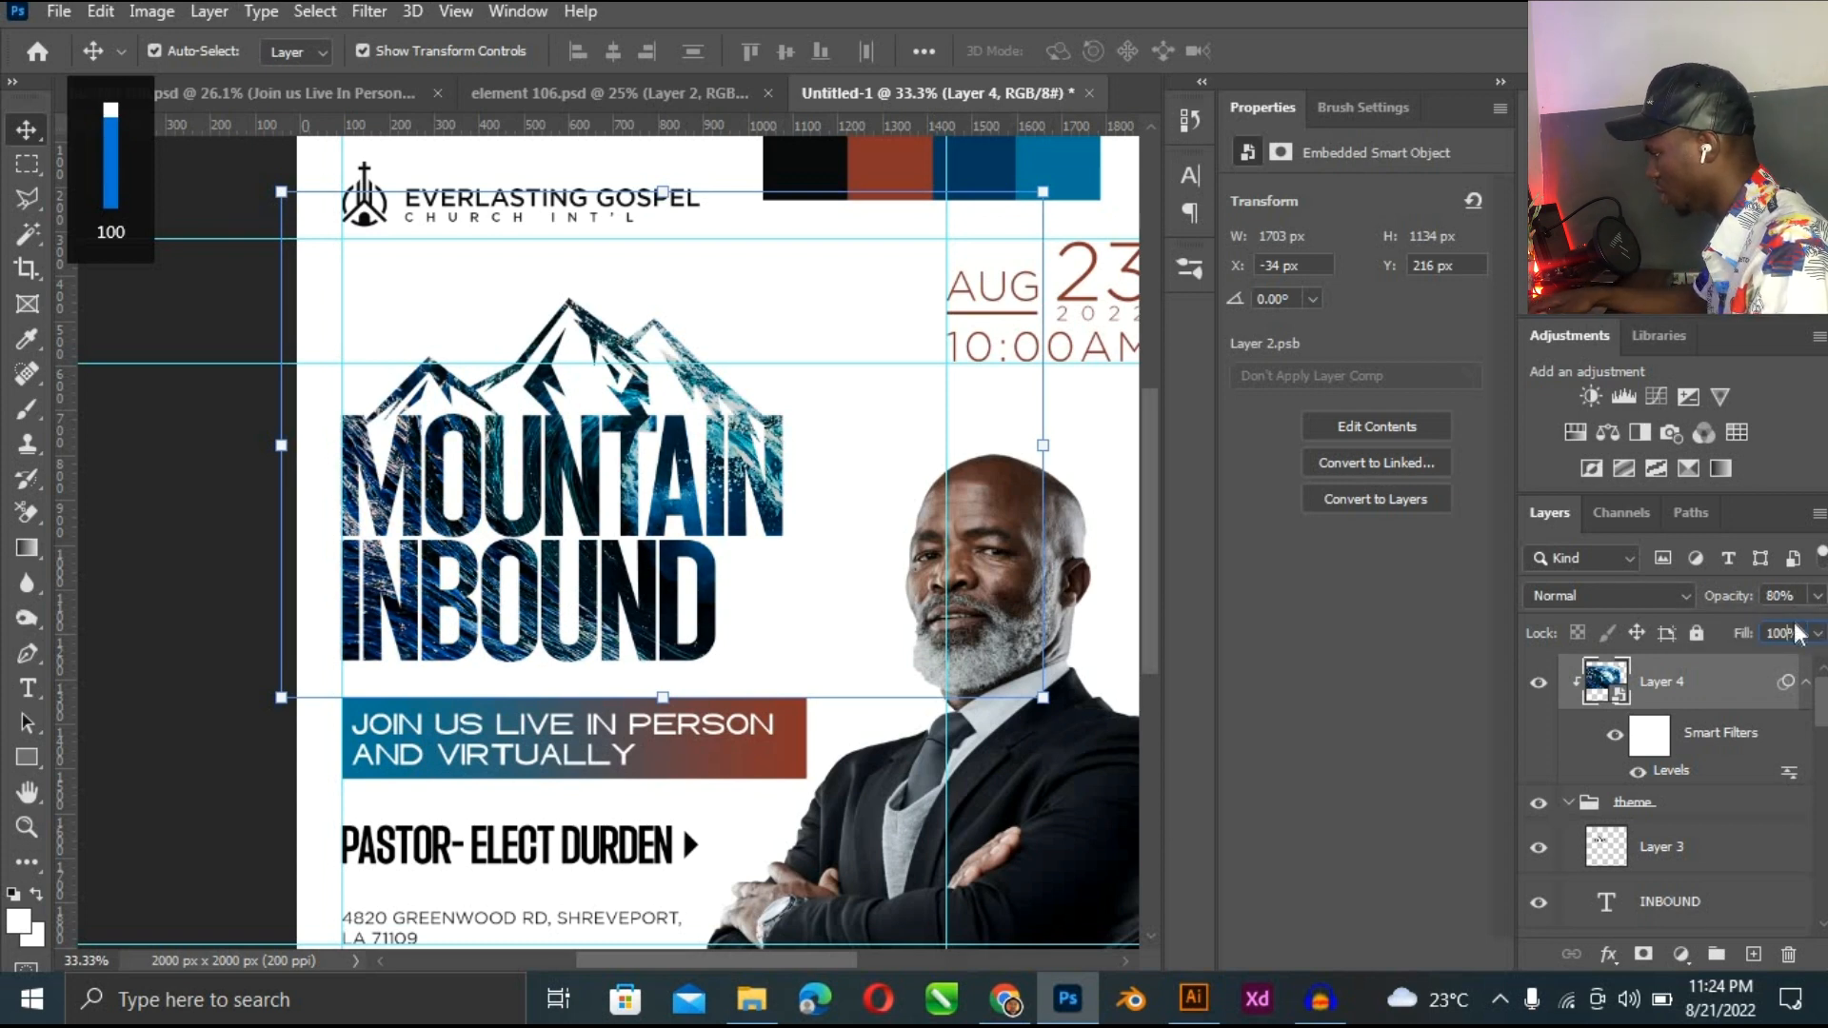
pyautogui.click(1816, 597)
pyautogui.moveTo(1798, 597); pyautogui.dragTo(1688, 597)
pyautogui.write('90')
pyautogui.press('Return')
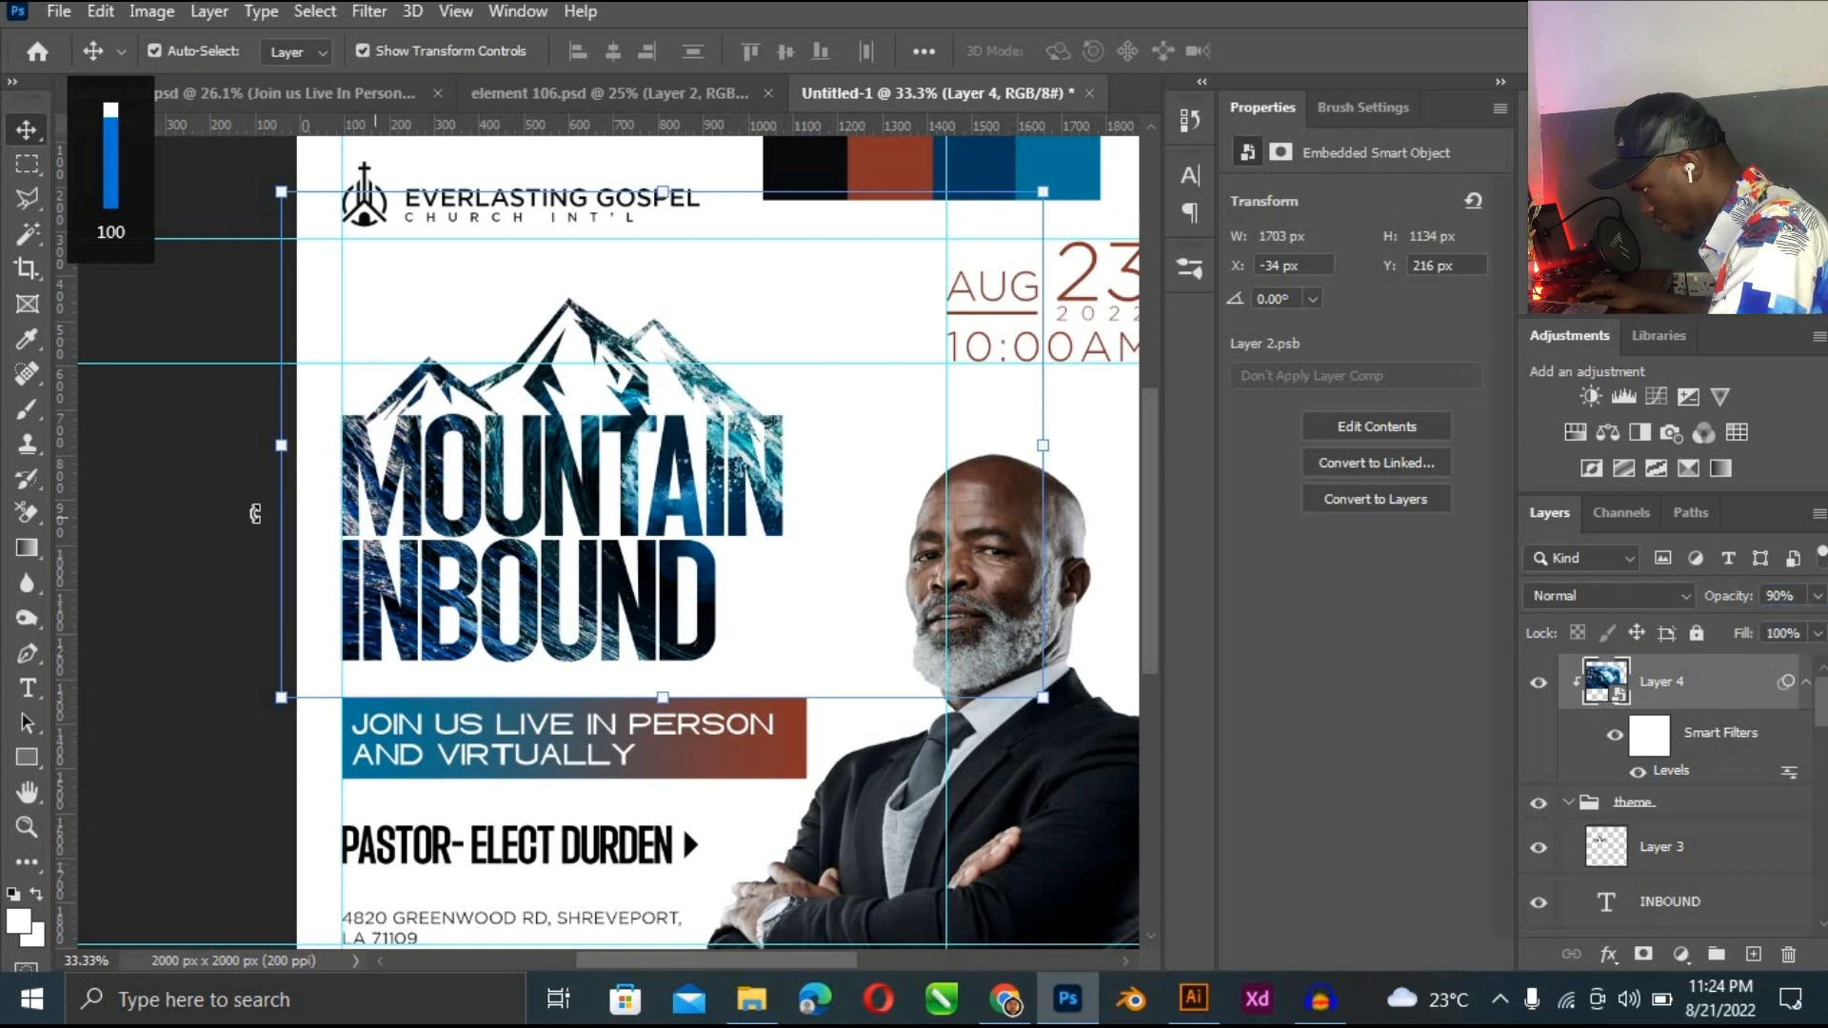
pyautogui.click(188, 640)
pyautogui.hotkey('ctrl', '-')
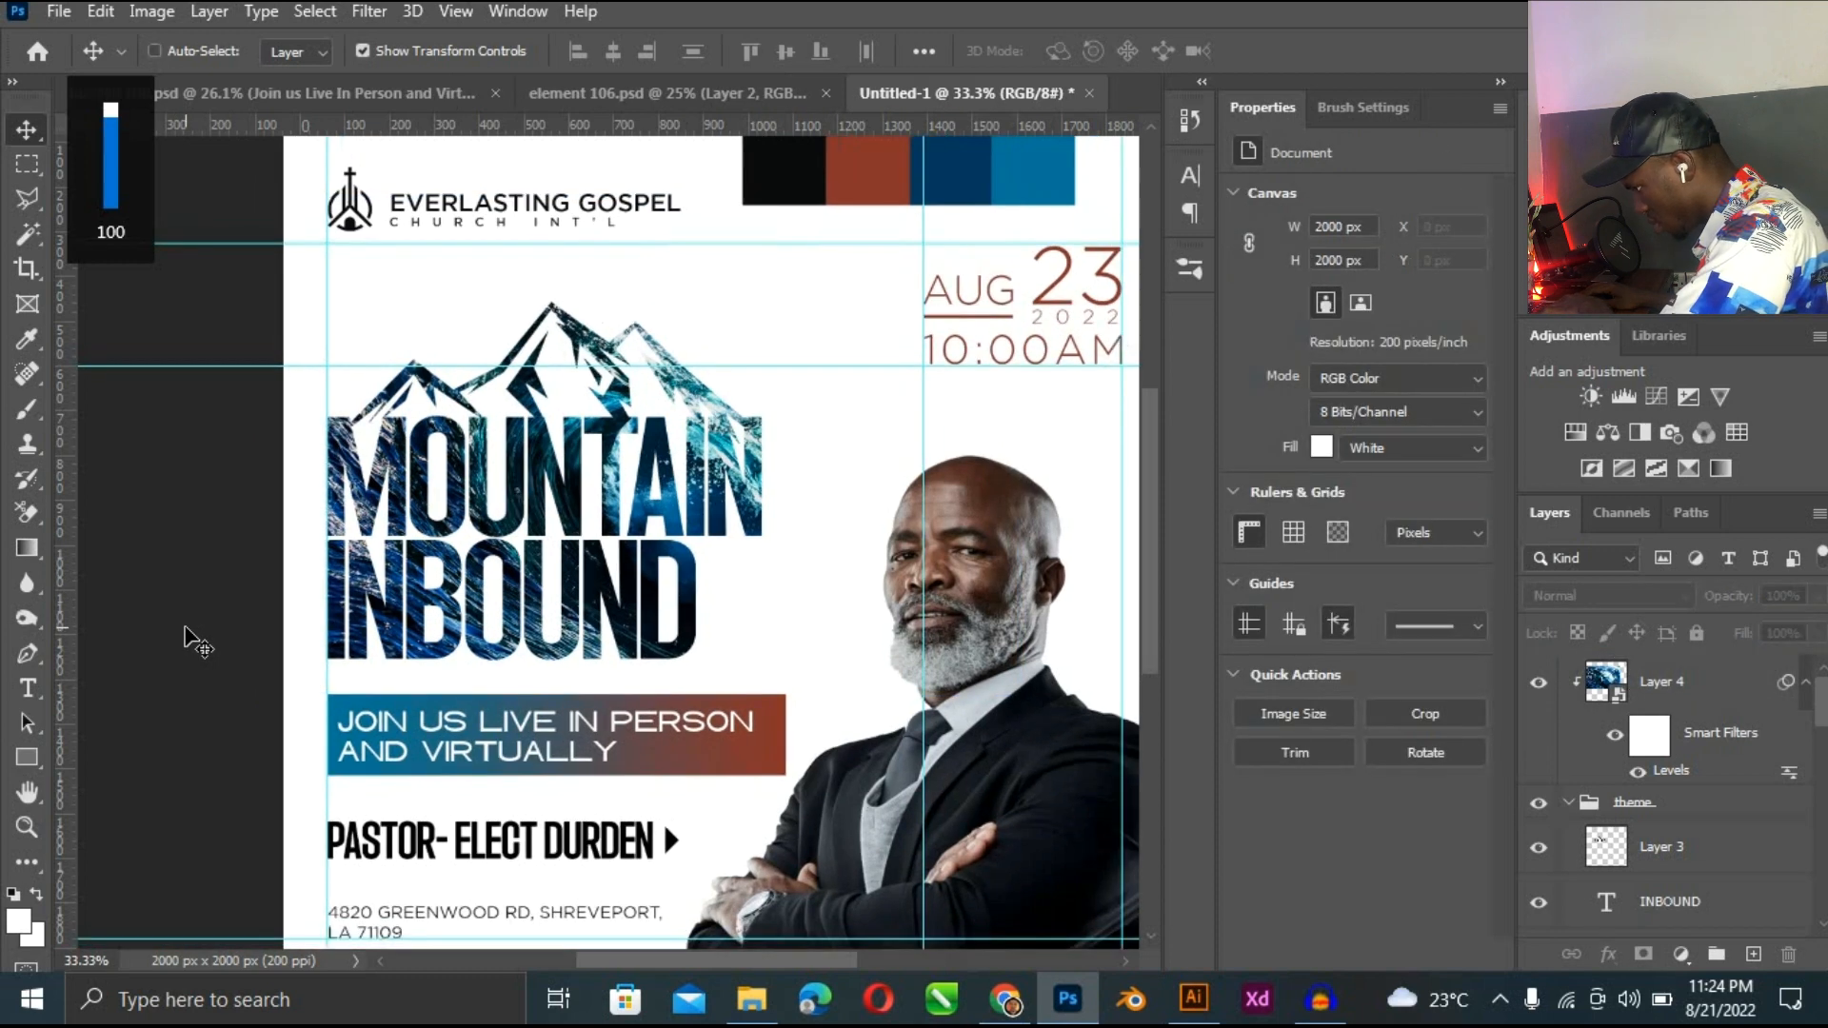
pyautogui.hotkey('ctrl', '-')
pyautogui.hotkey('ctrl', '+')
pyautogui.hotkey('ctrl', '+')
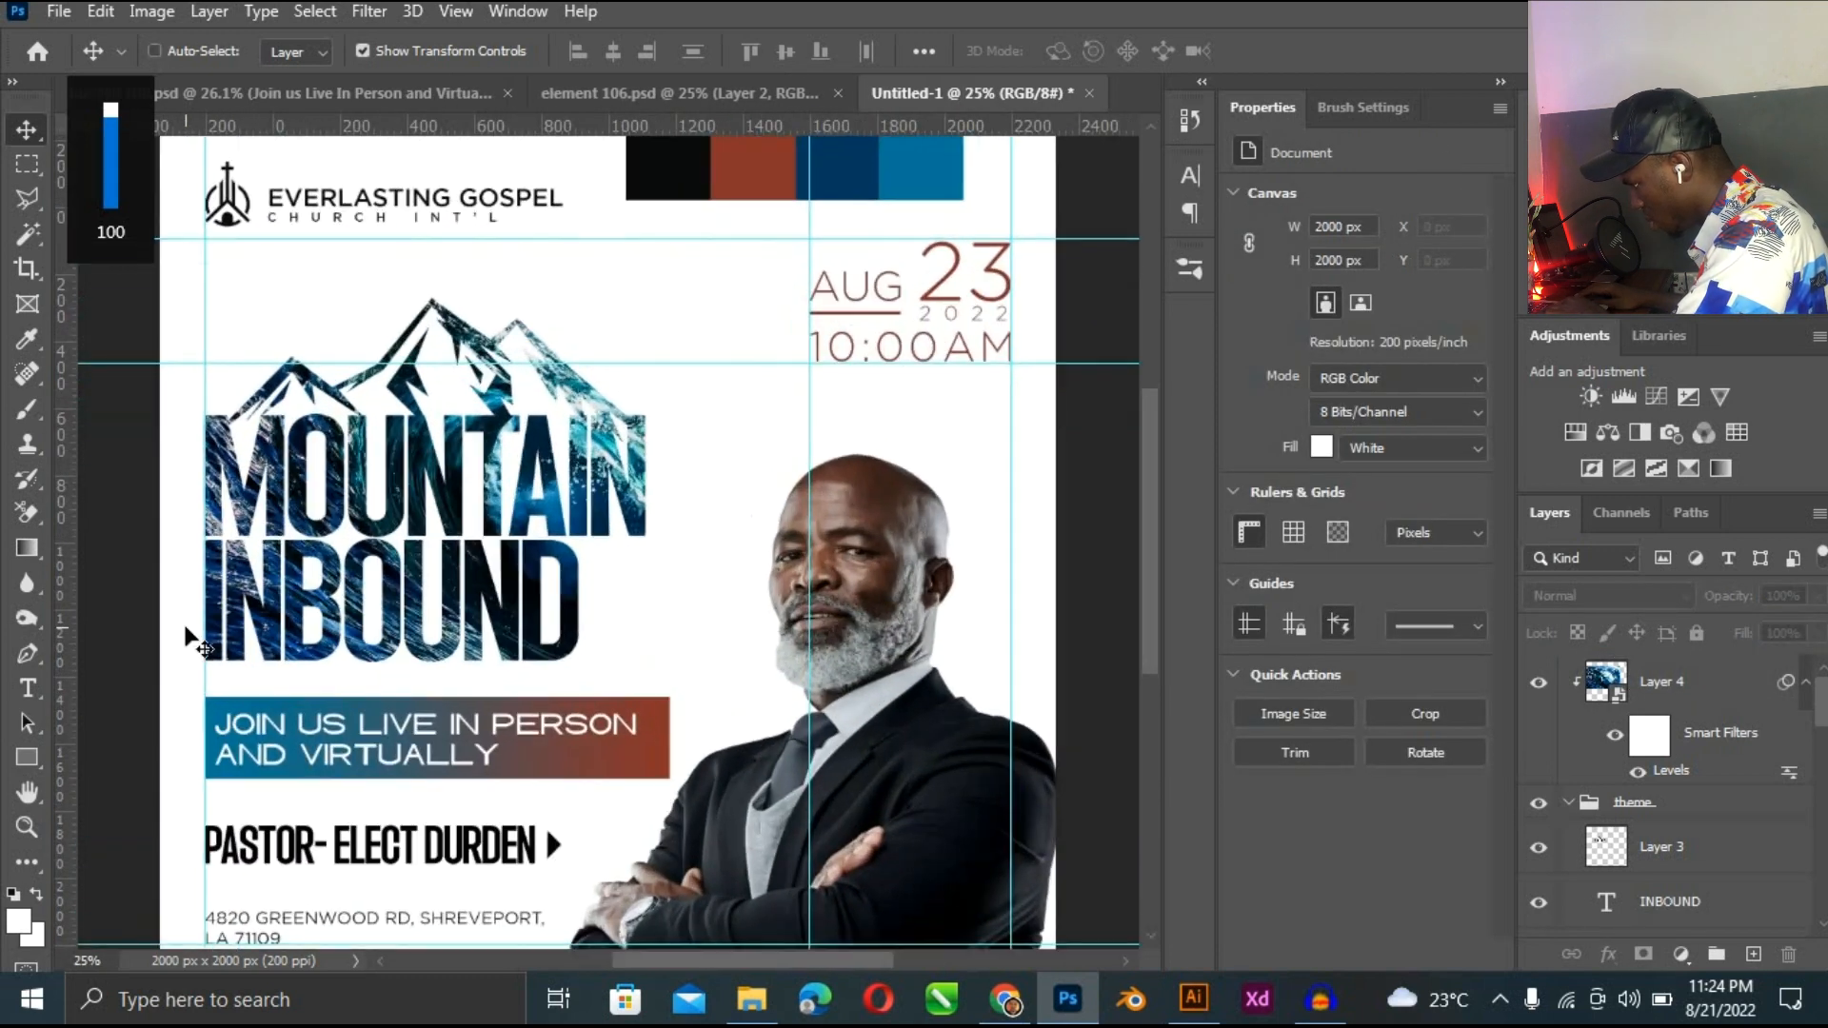
pyautogui.moveTo(964, 428); pyautogui.dragTo(834, 429)
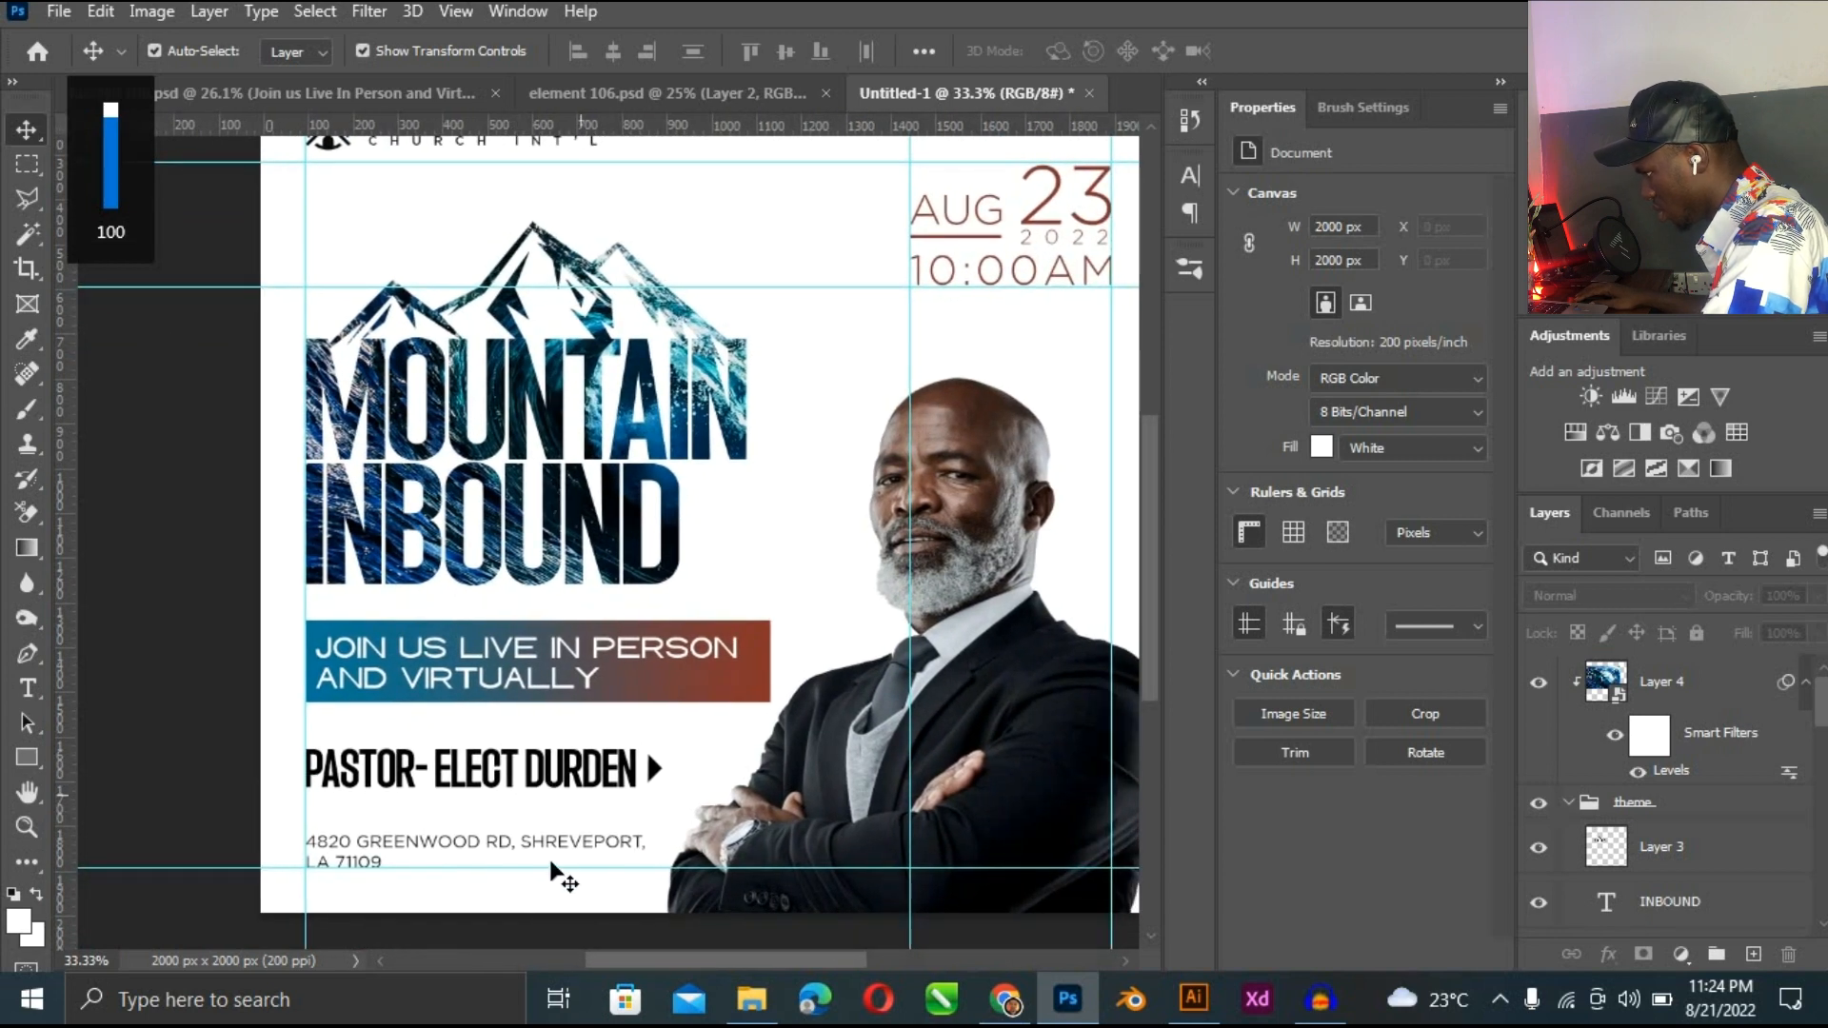
# Add a Color Overlay to the small arrow beside the pastor-elect line, sampling the lighter blue swatch of the flyer's palette.
pyautogui.click(550, 848)
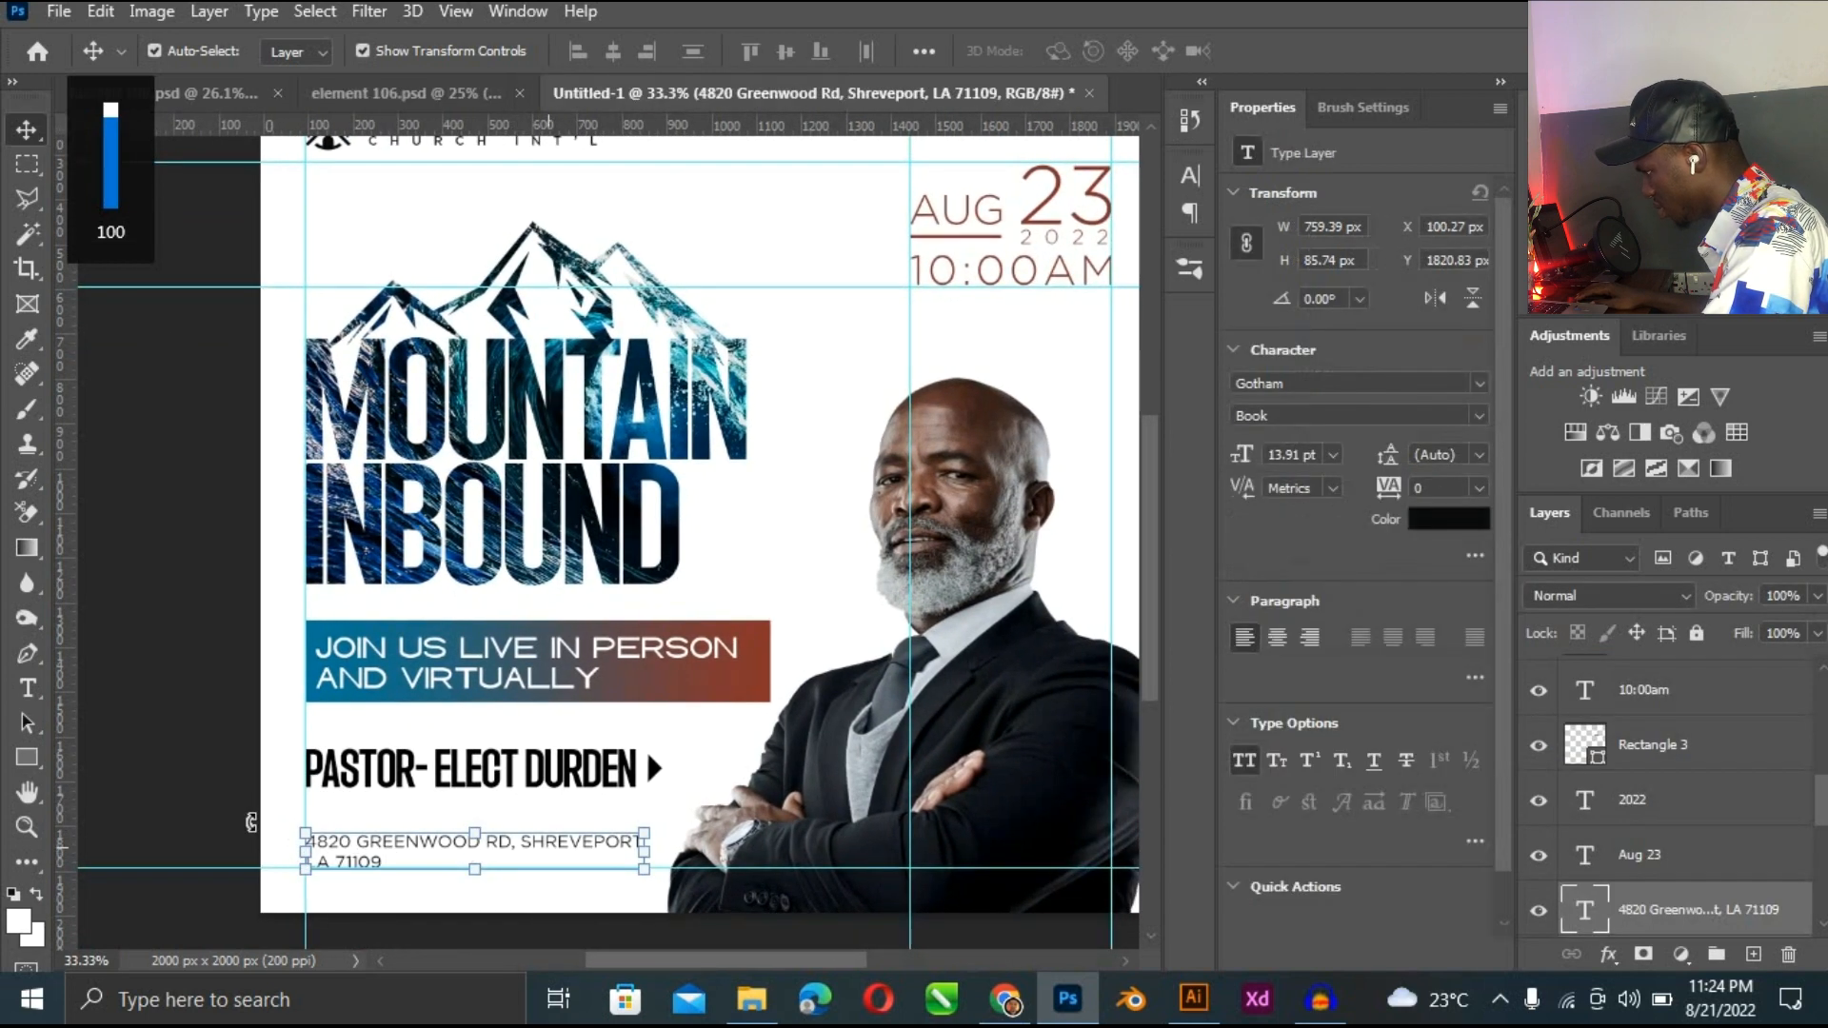
pyautogui.click(654, 768)
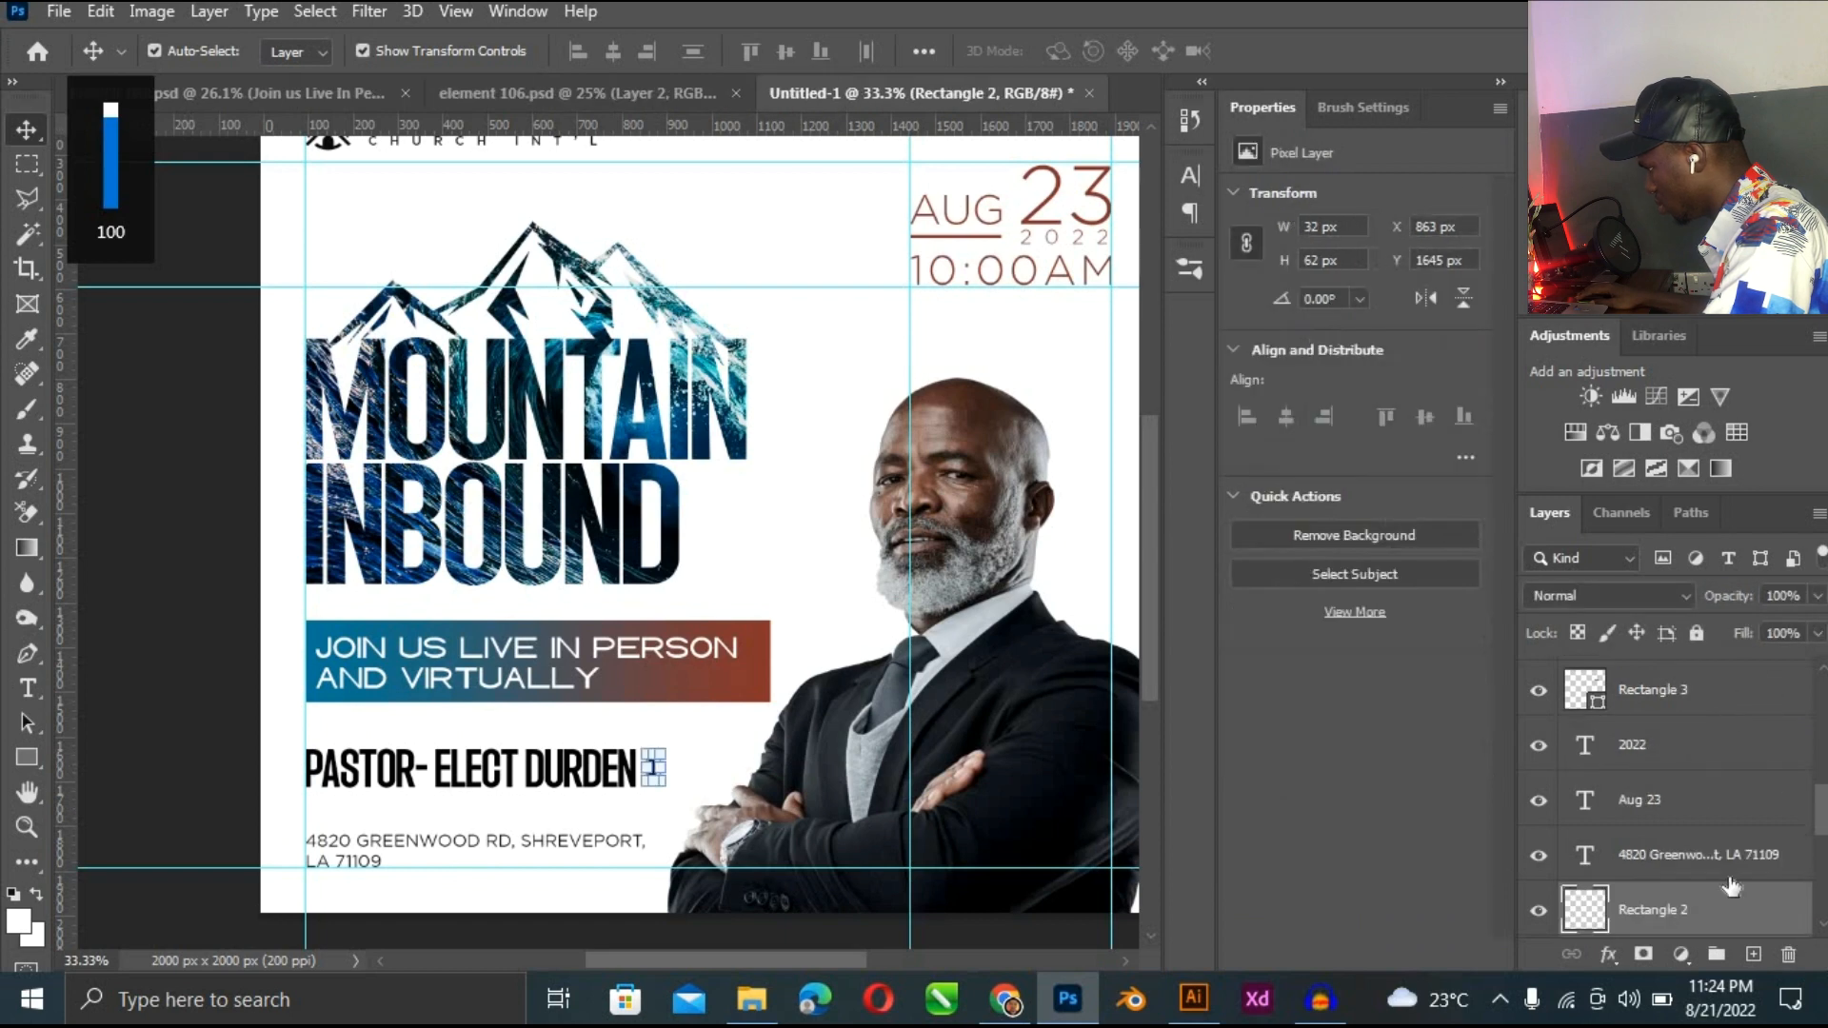
pyautogui.doubleClick(1737, 918)
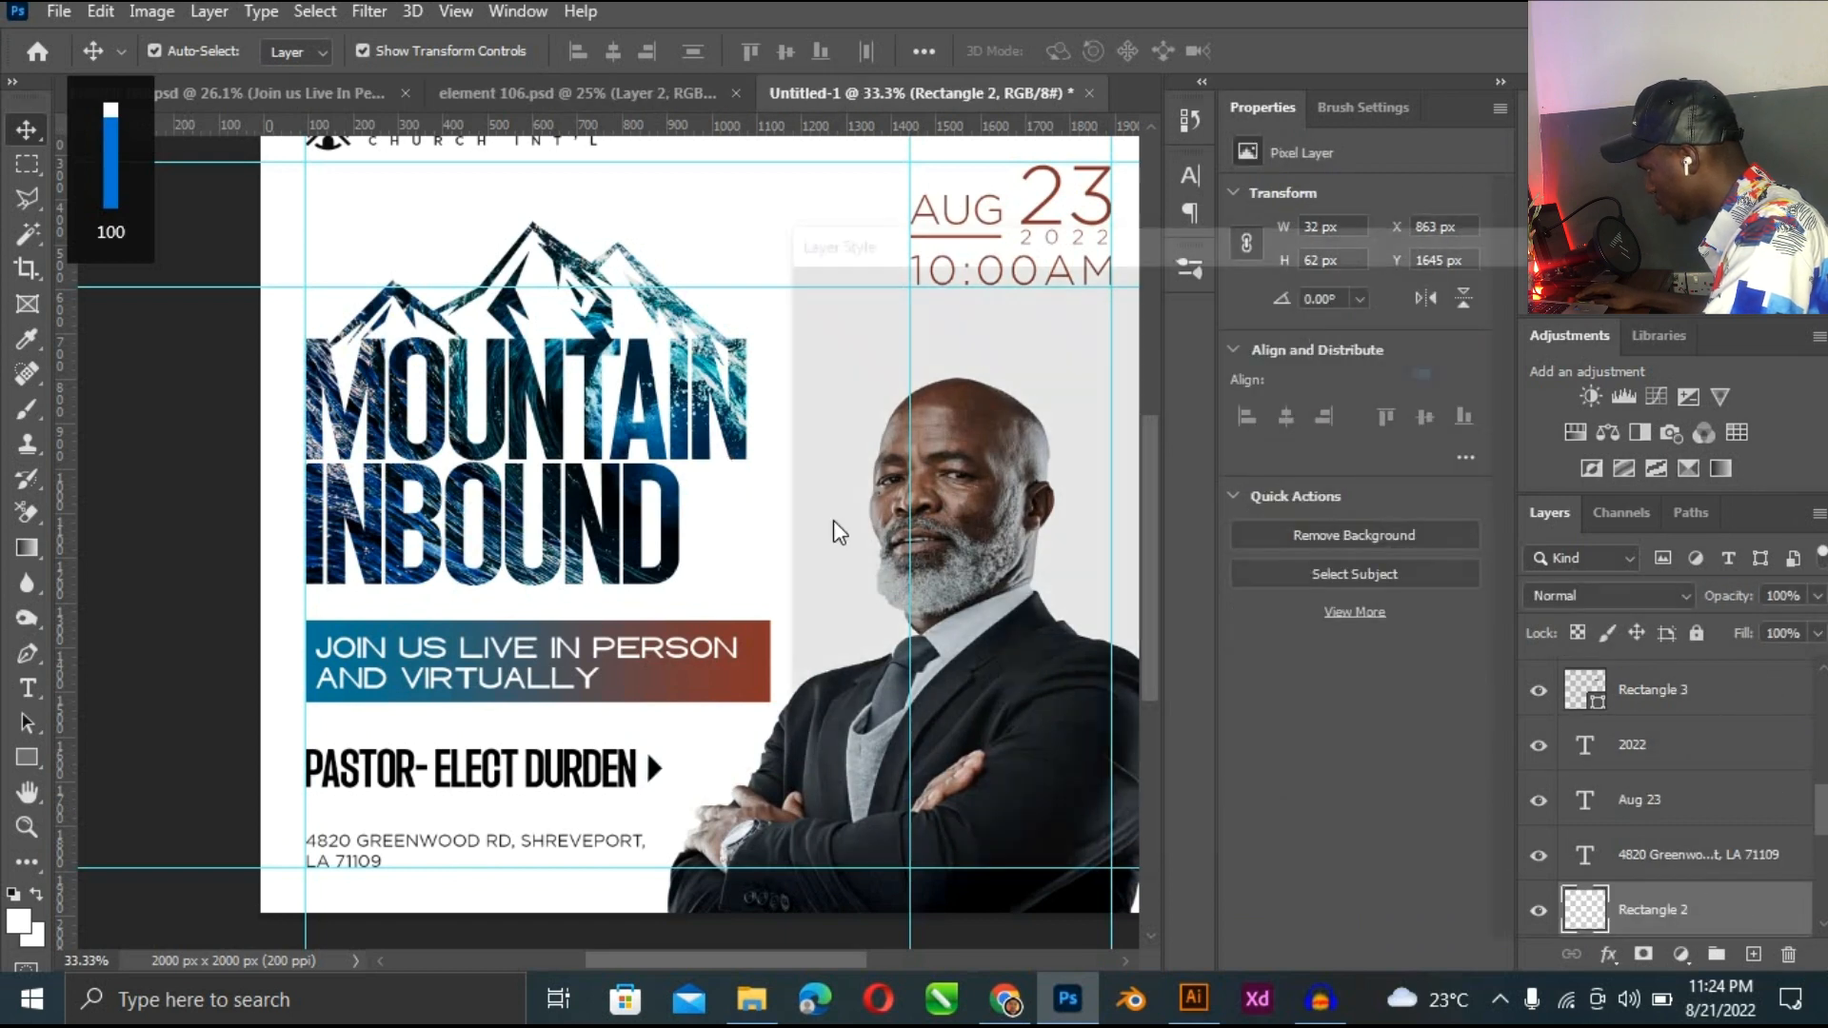
pyautogui.moveTo(244, 497); pyautogui.dragTo(163, 596)
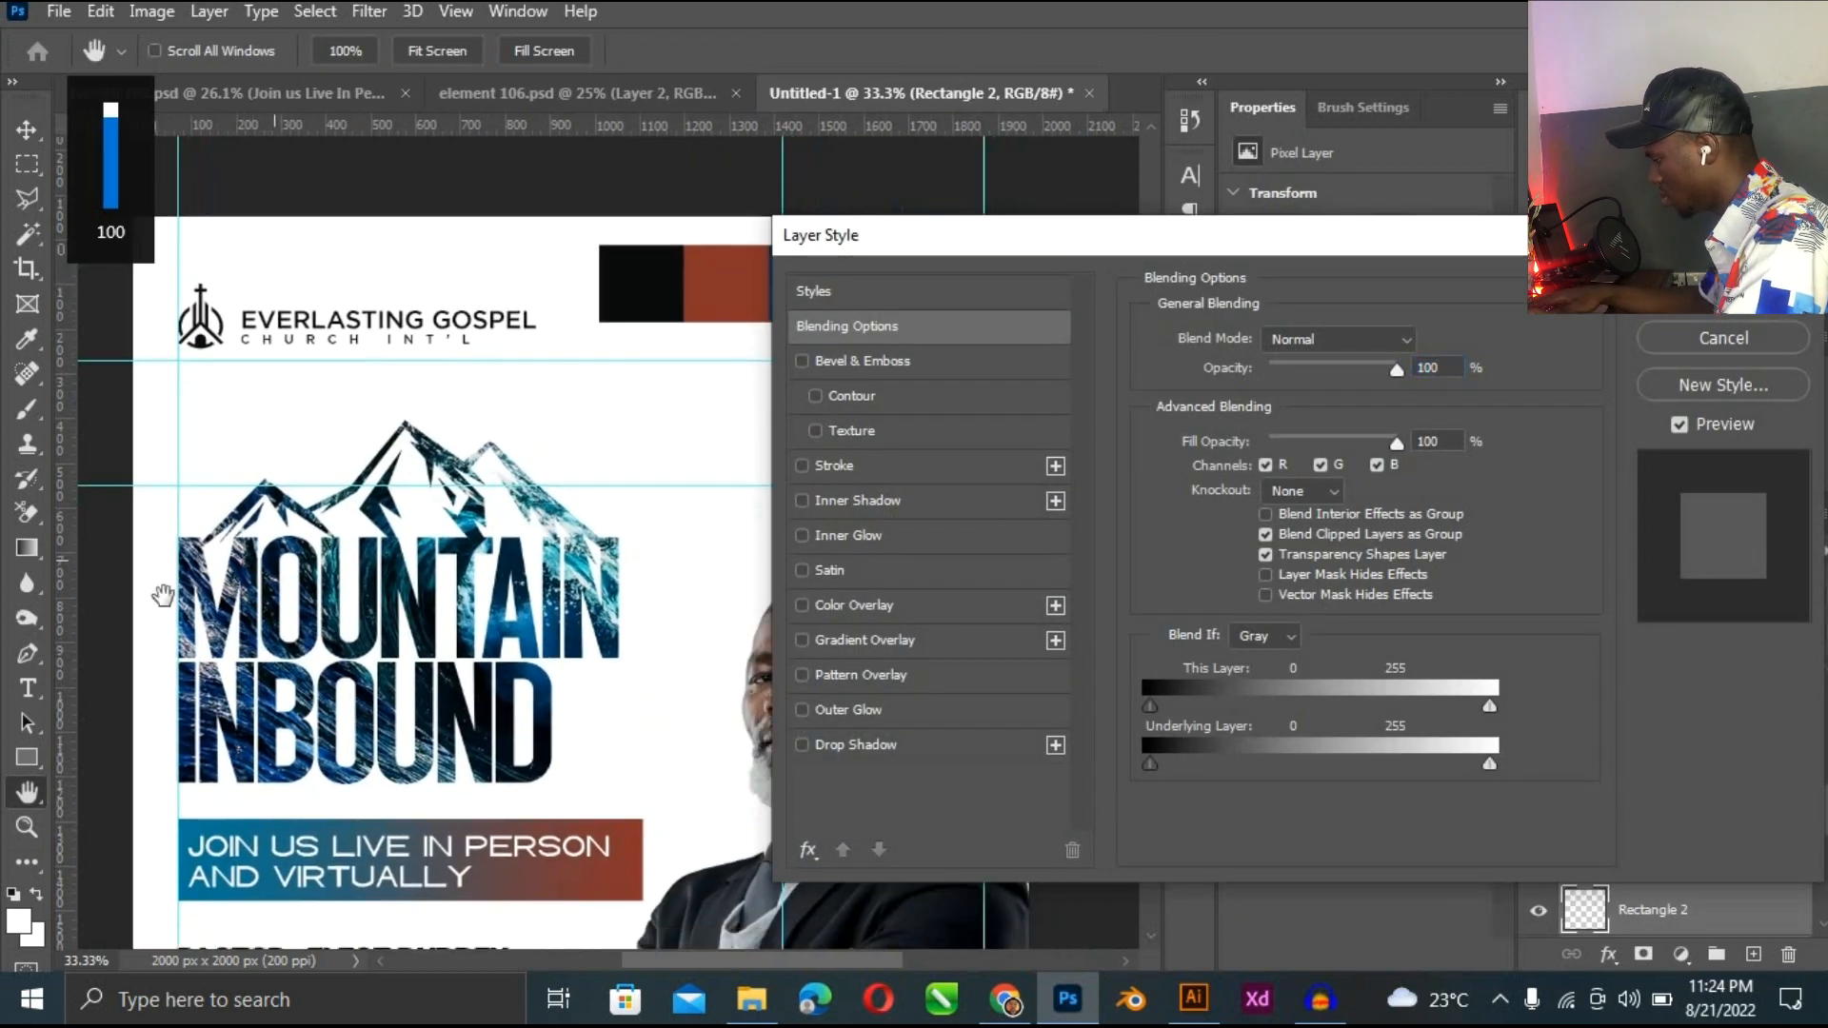
pyautogui.click(870, 609)
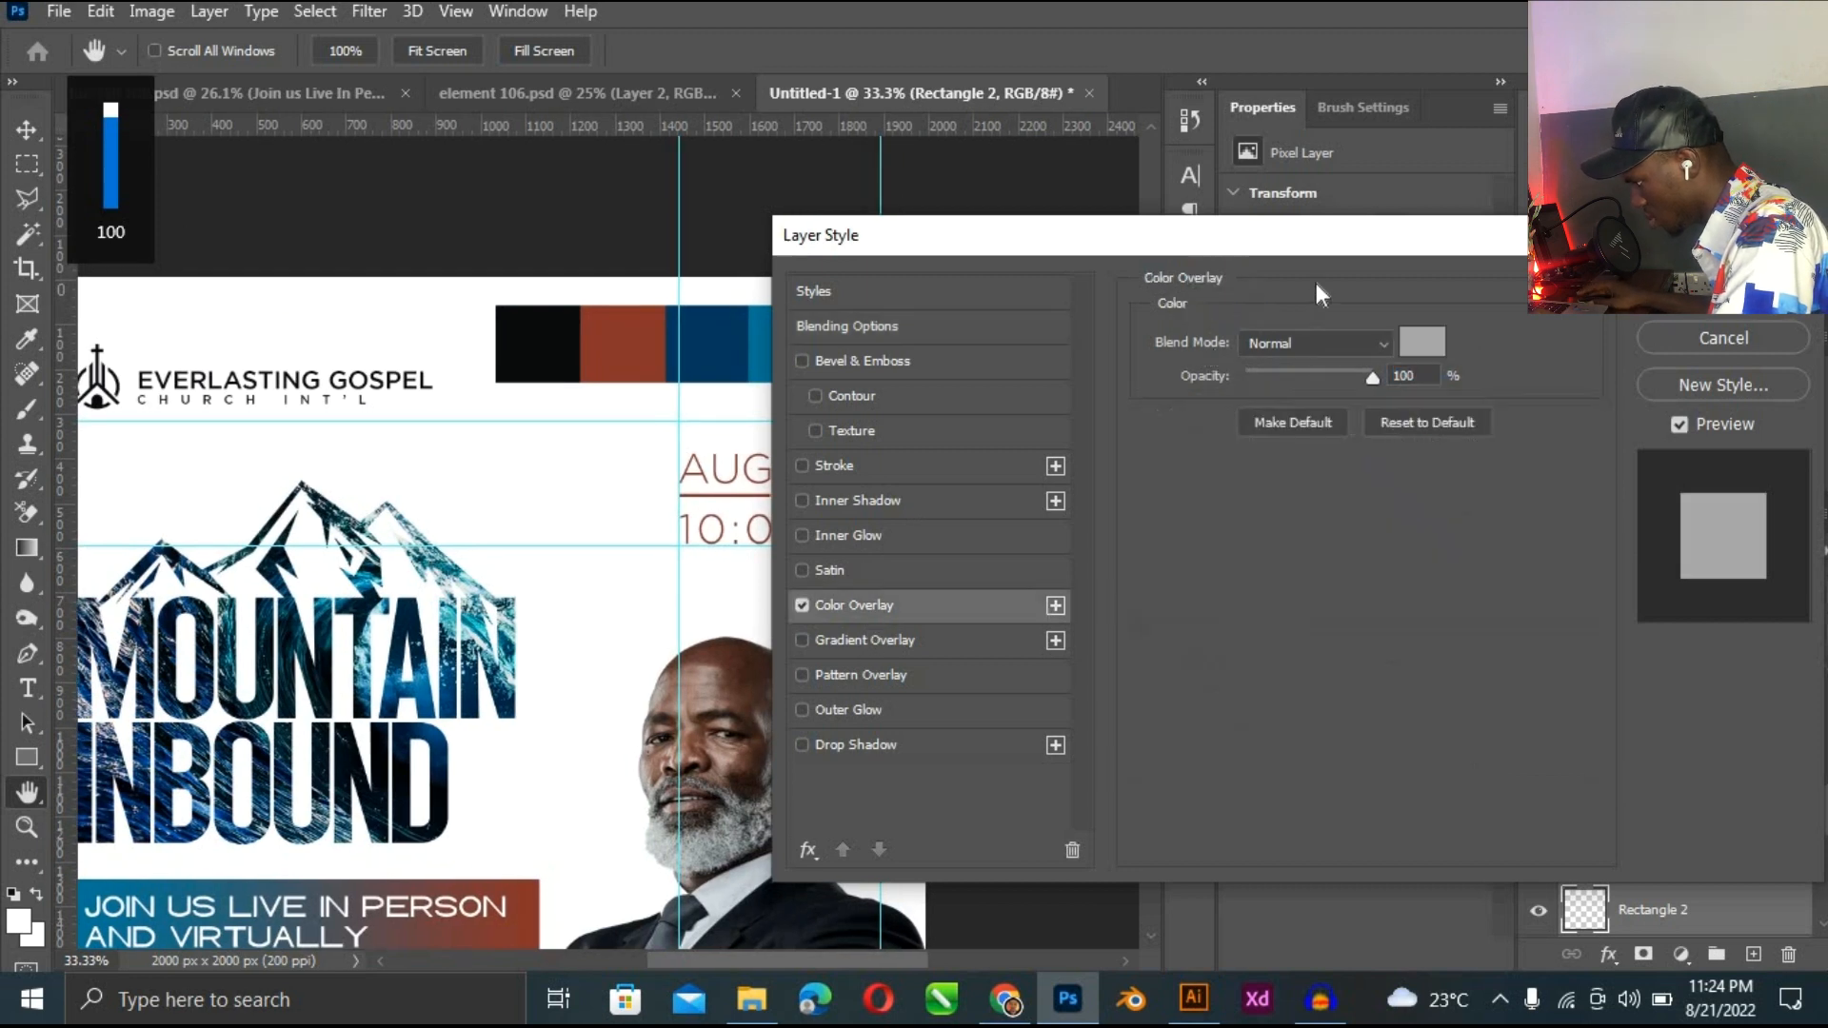
pyautogui.moveTo(1381, 251); pyautogui.dragTo(1424, 444)
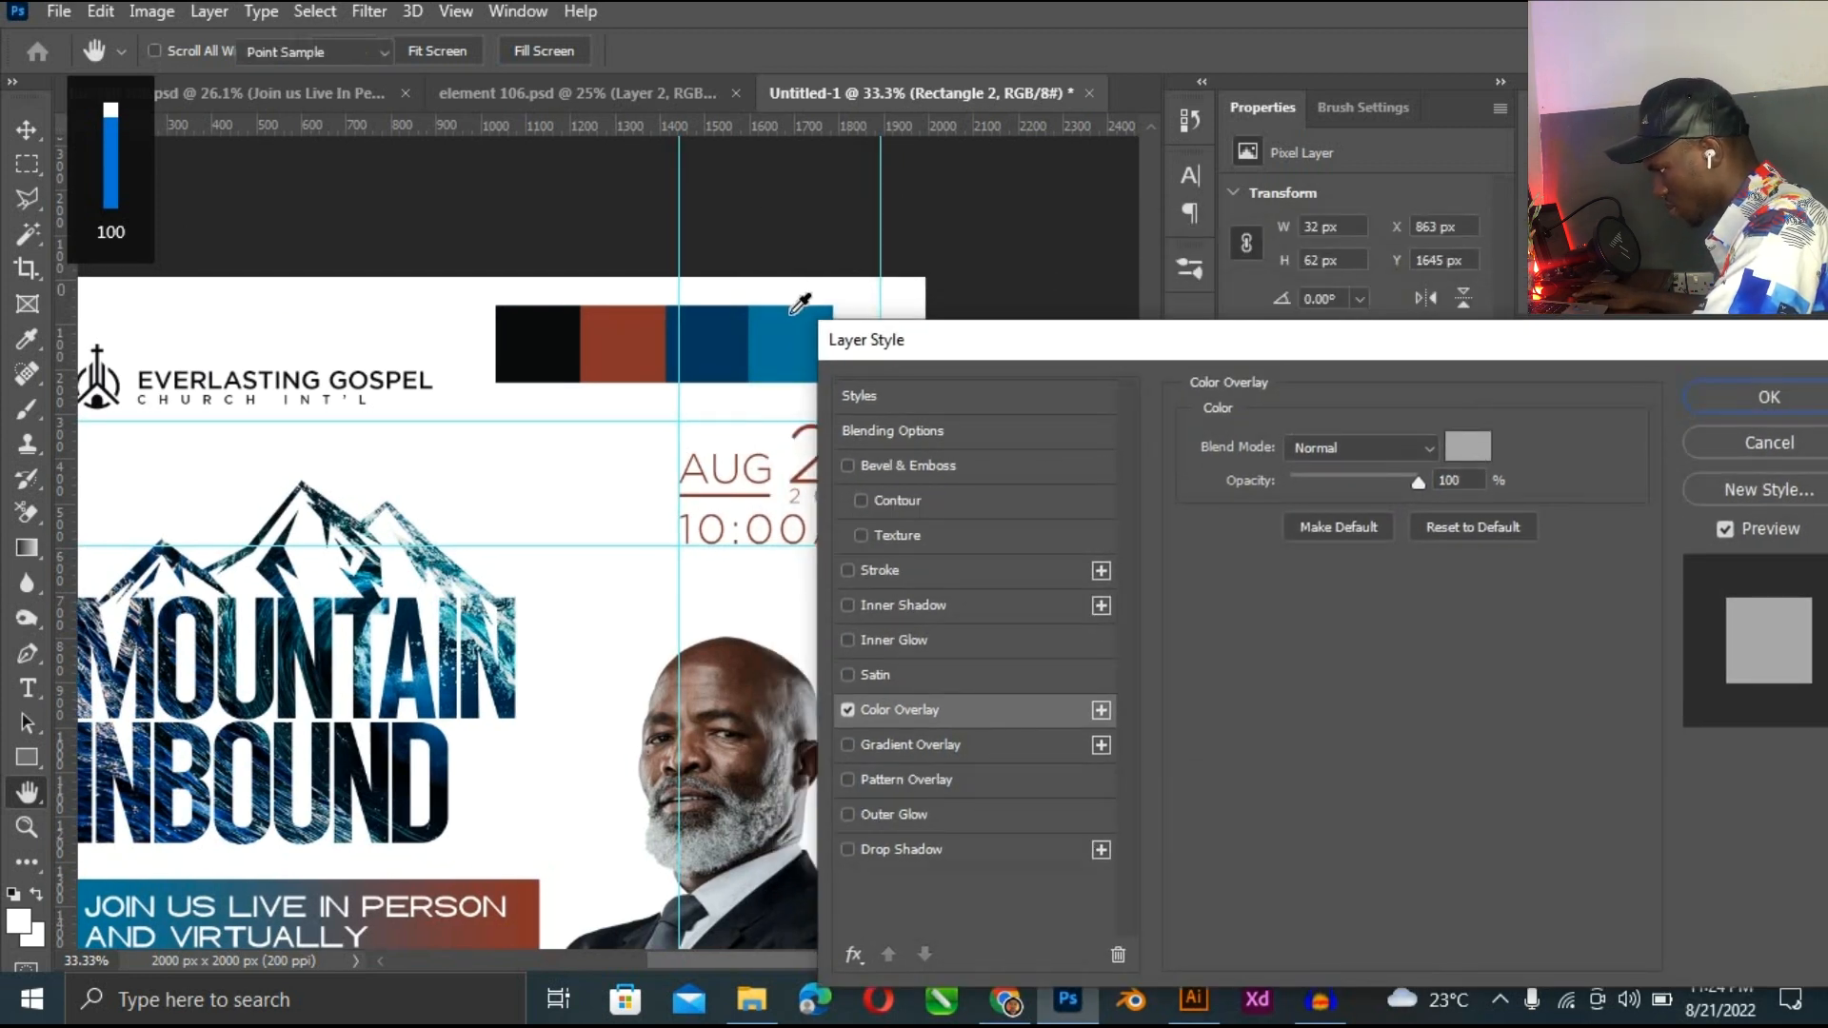
pyautogui.click(1467, 446)
pyautogui.click(792, 314)
pyautogui.click(1714, 297)
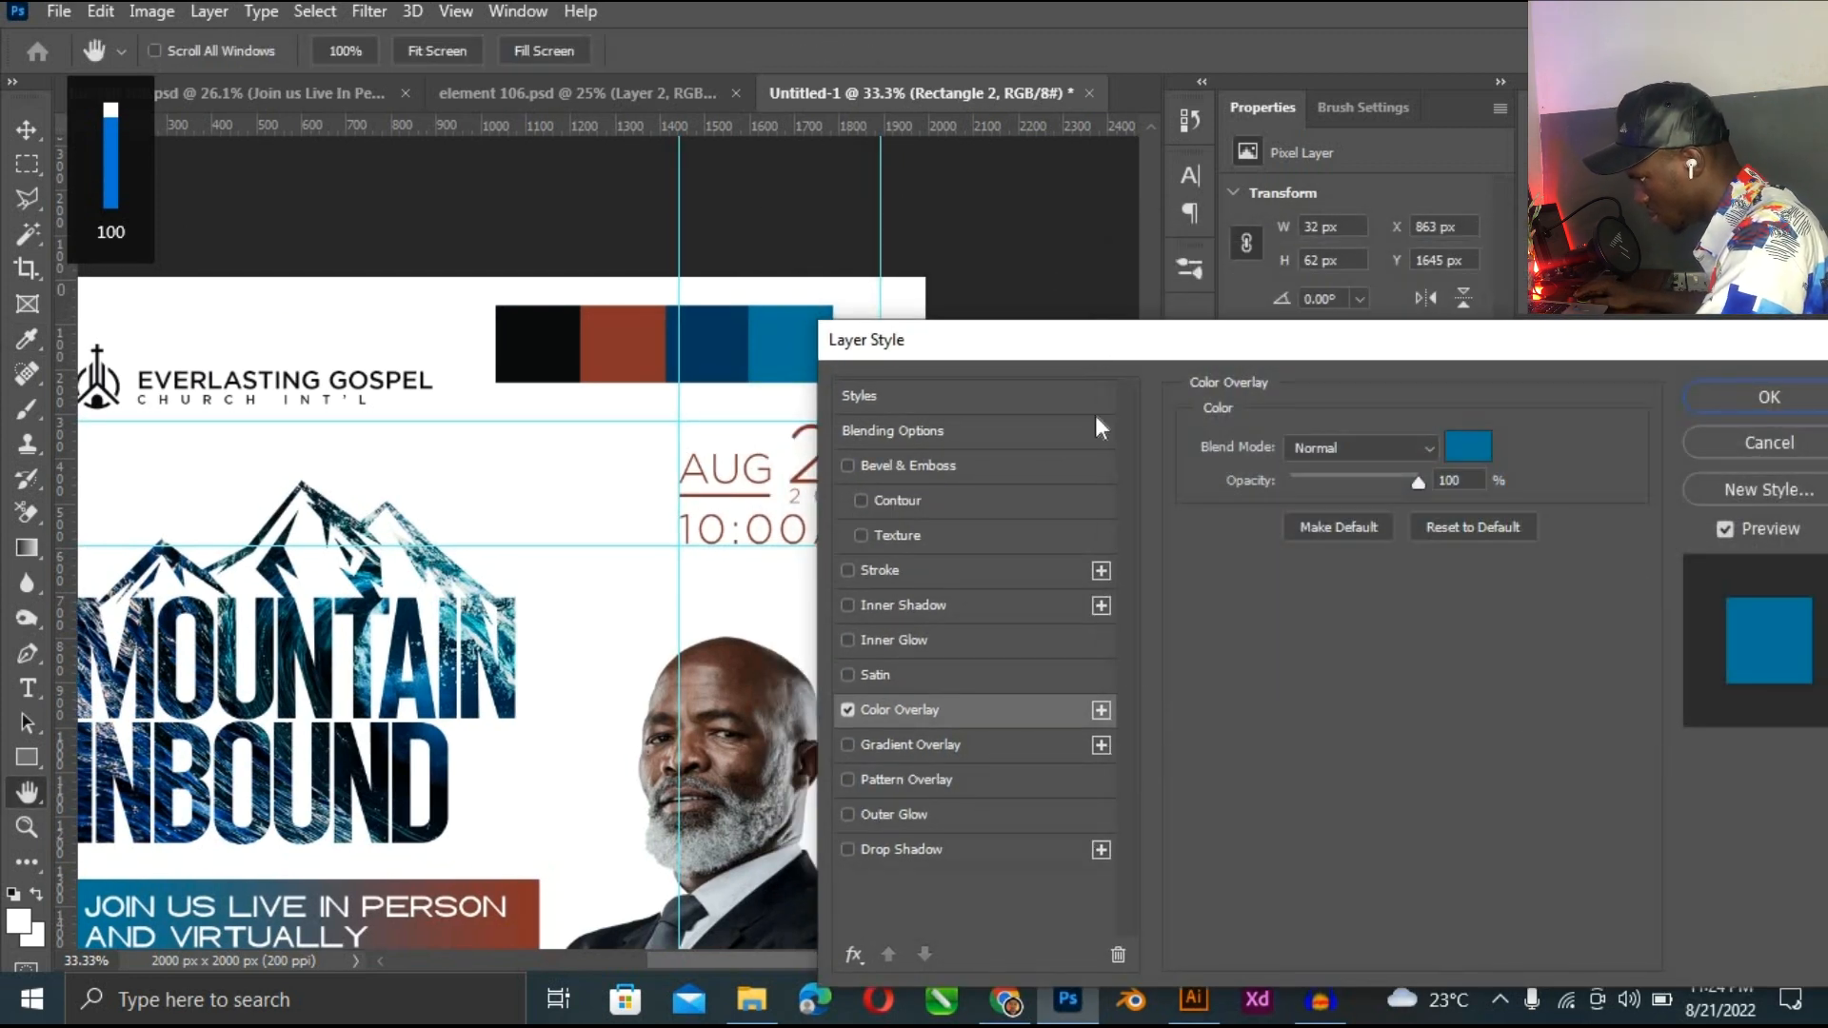
pyautogui.press('Return')
pyautogui.scroll(-1, 1114, 506)
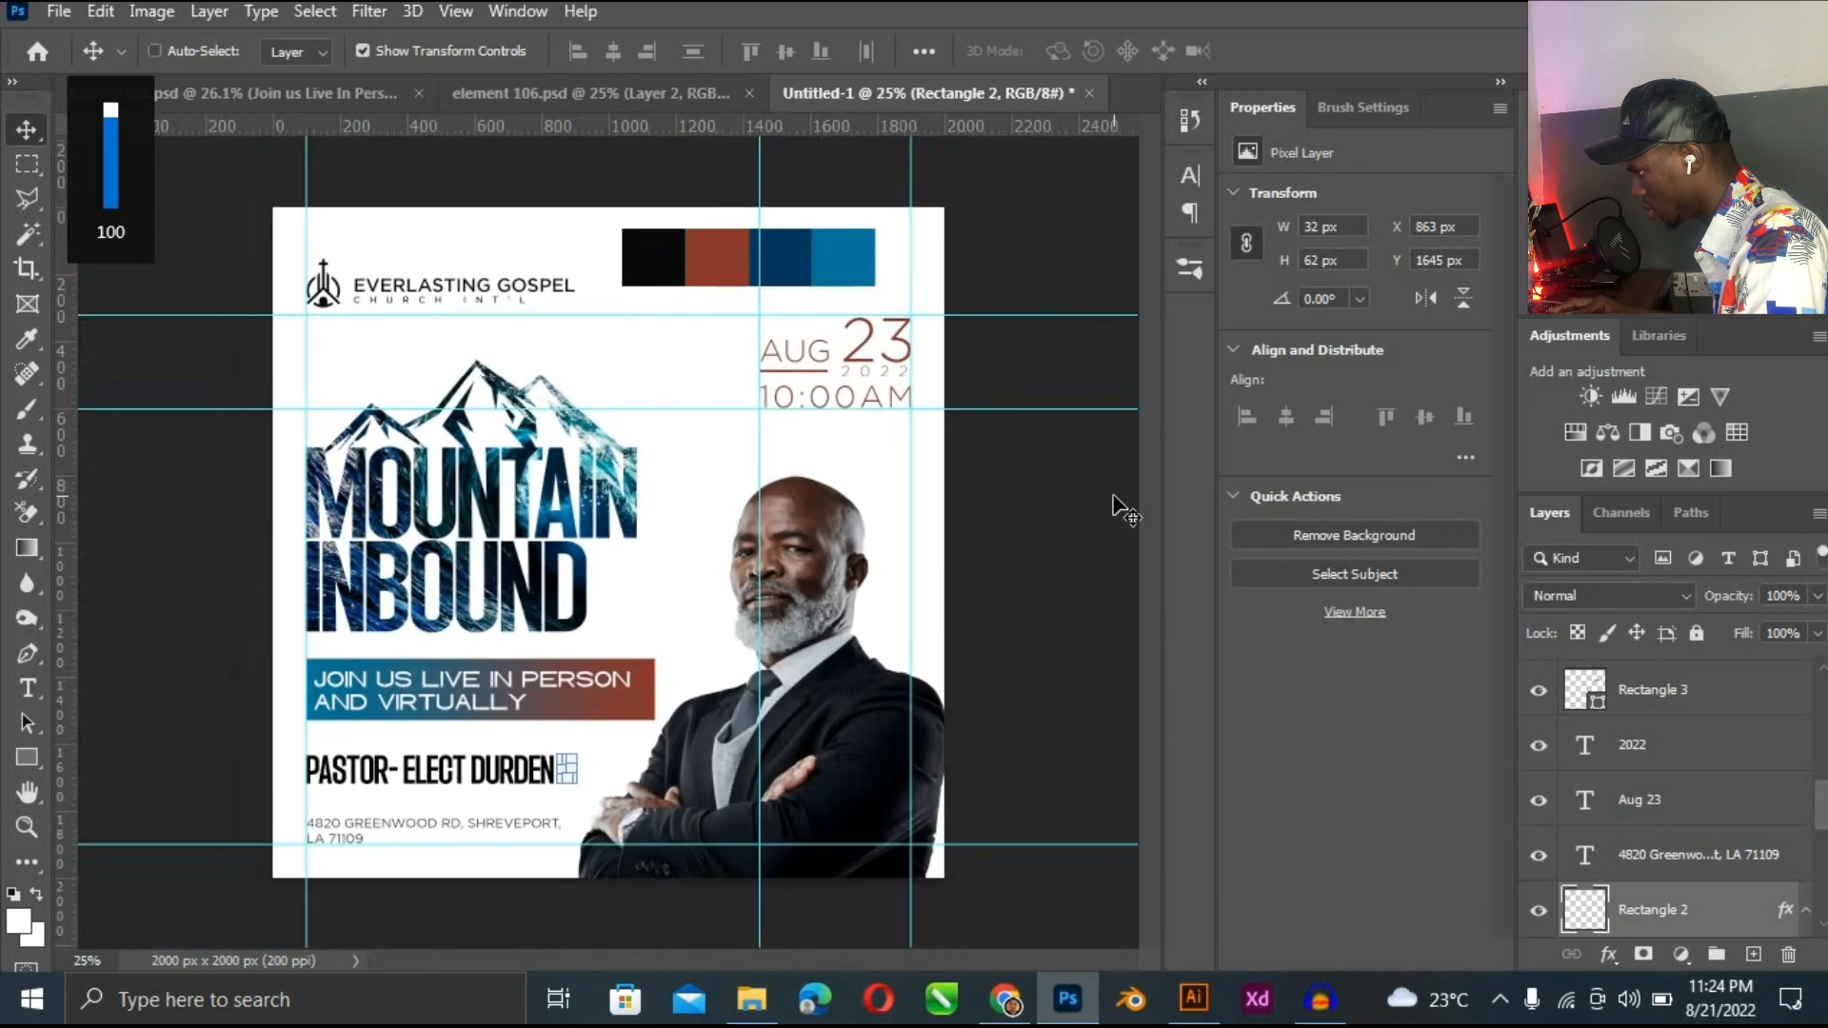
pyautogui.click(364, 766)
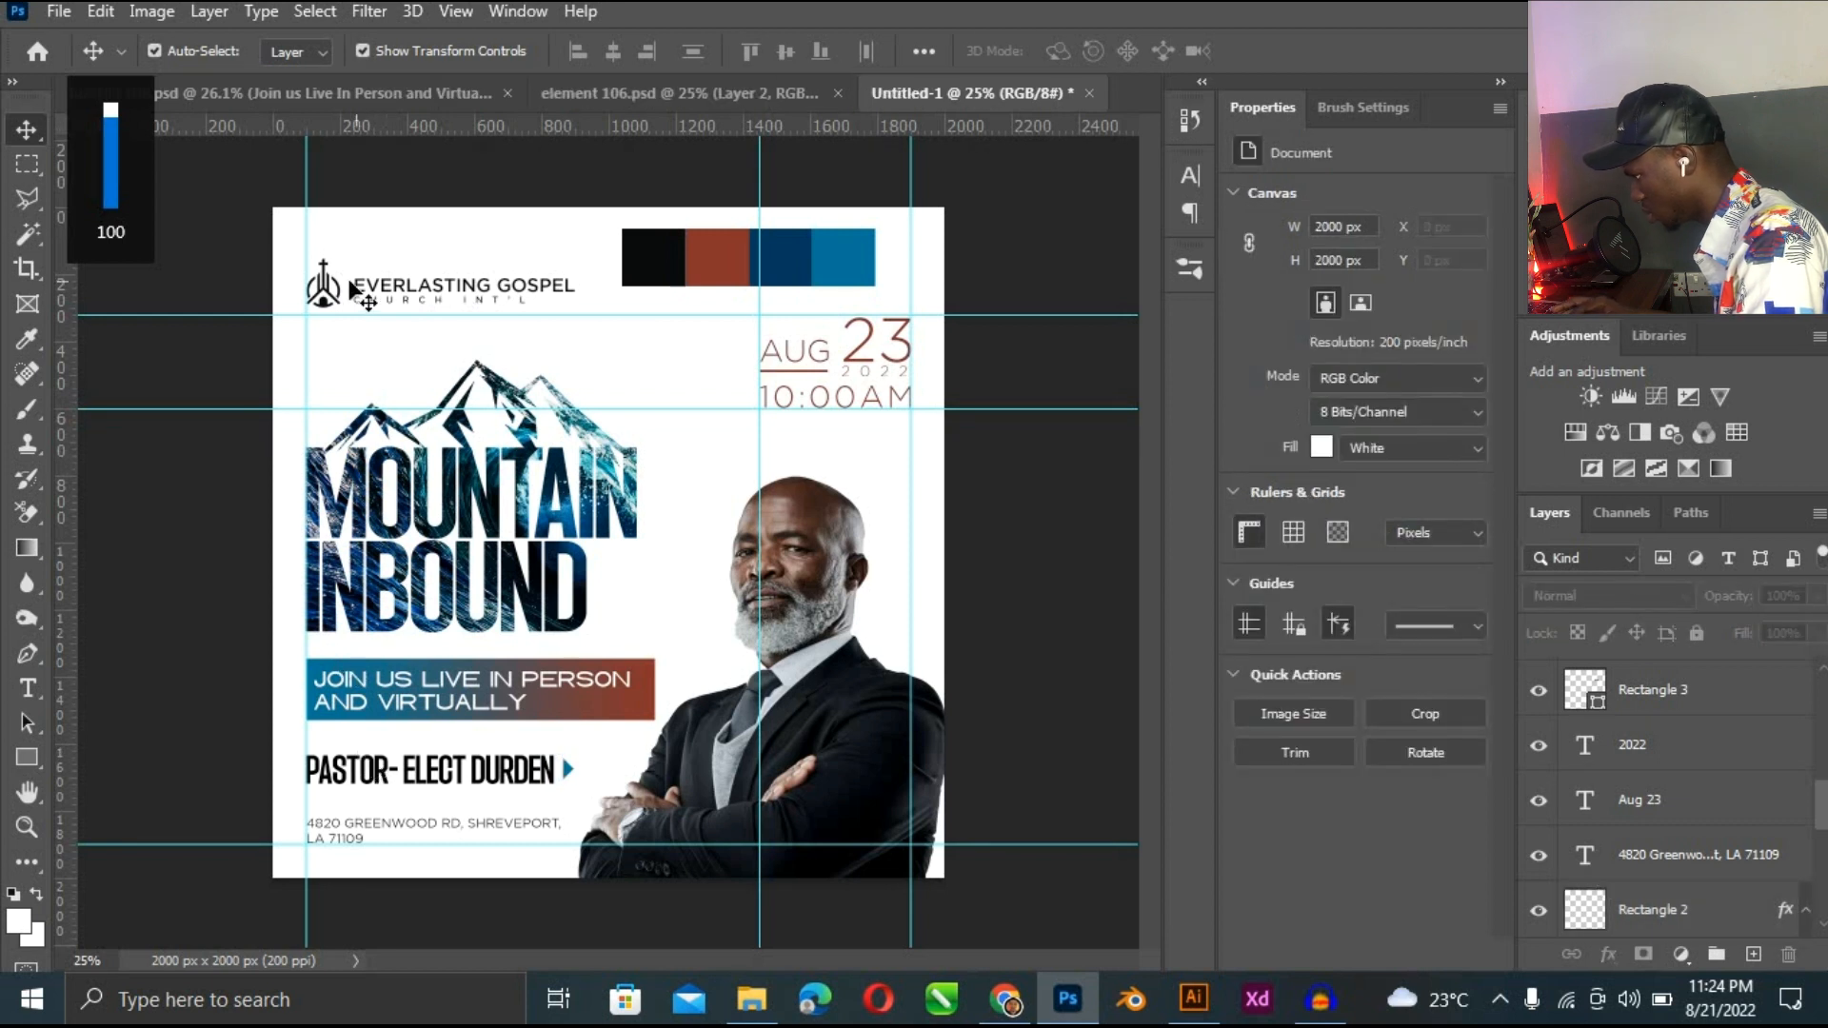
pyautogui.moveTo(359, 249); pyautogui.dragTo(441, 298)
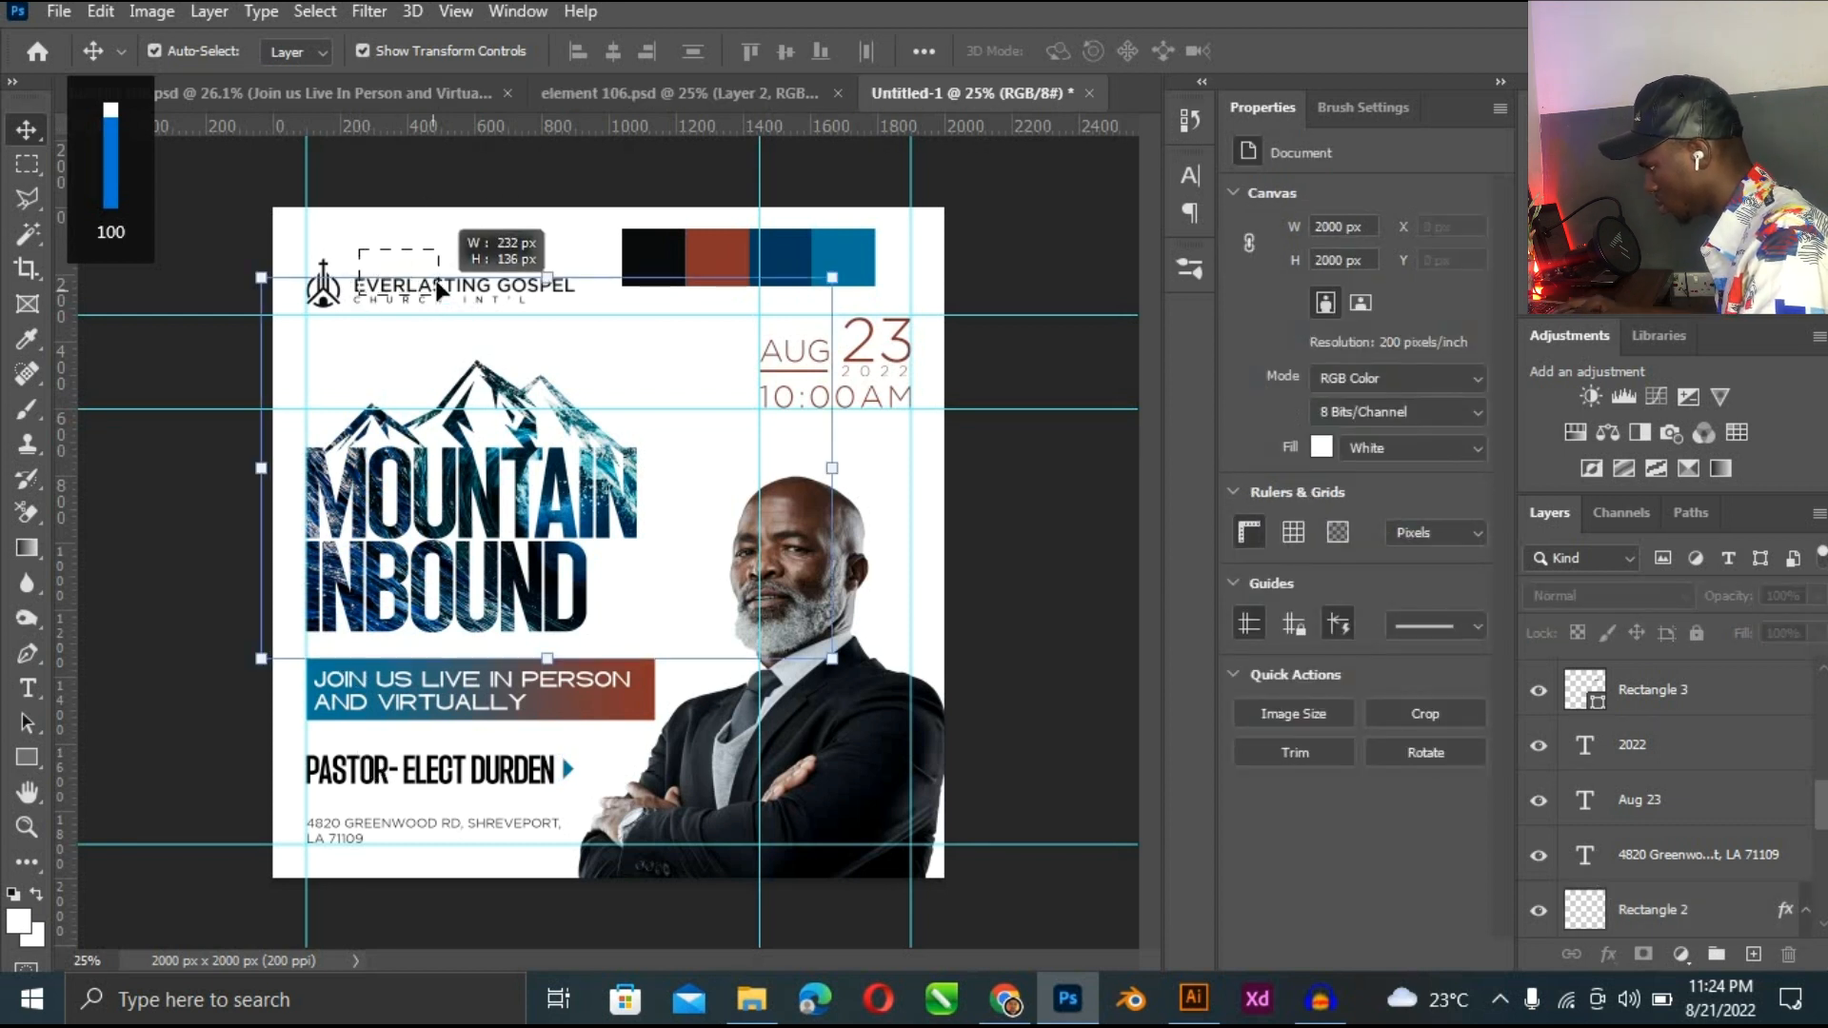
pyautogui.click(430, 238)
pyautogui.click(455, 291)
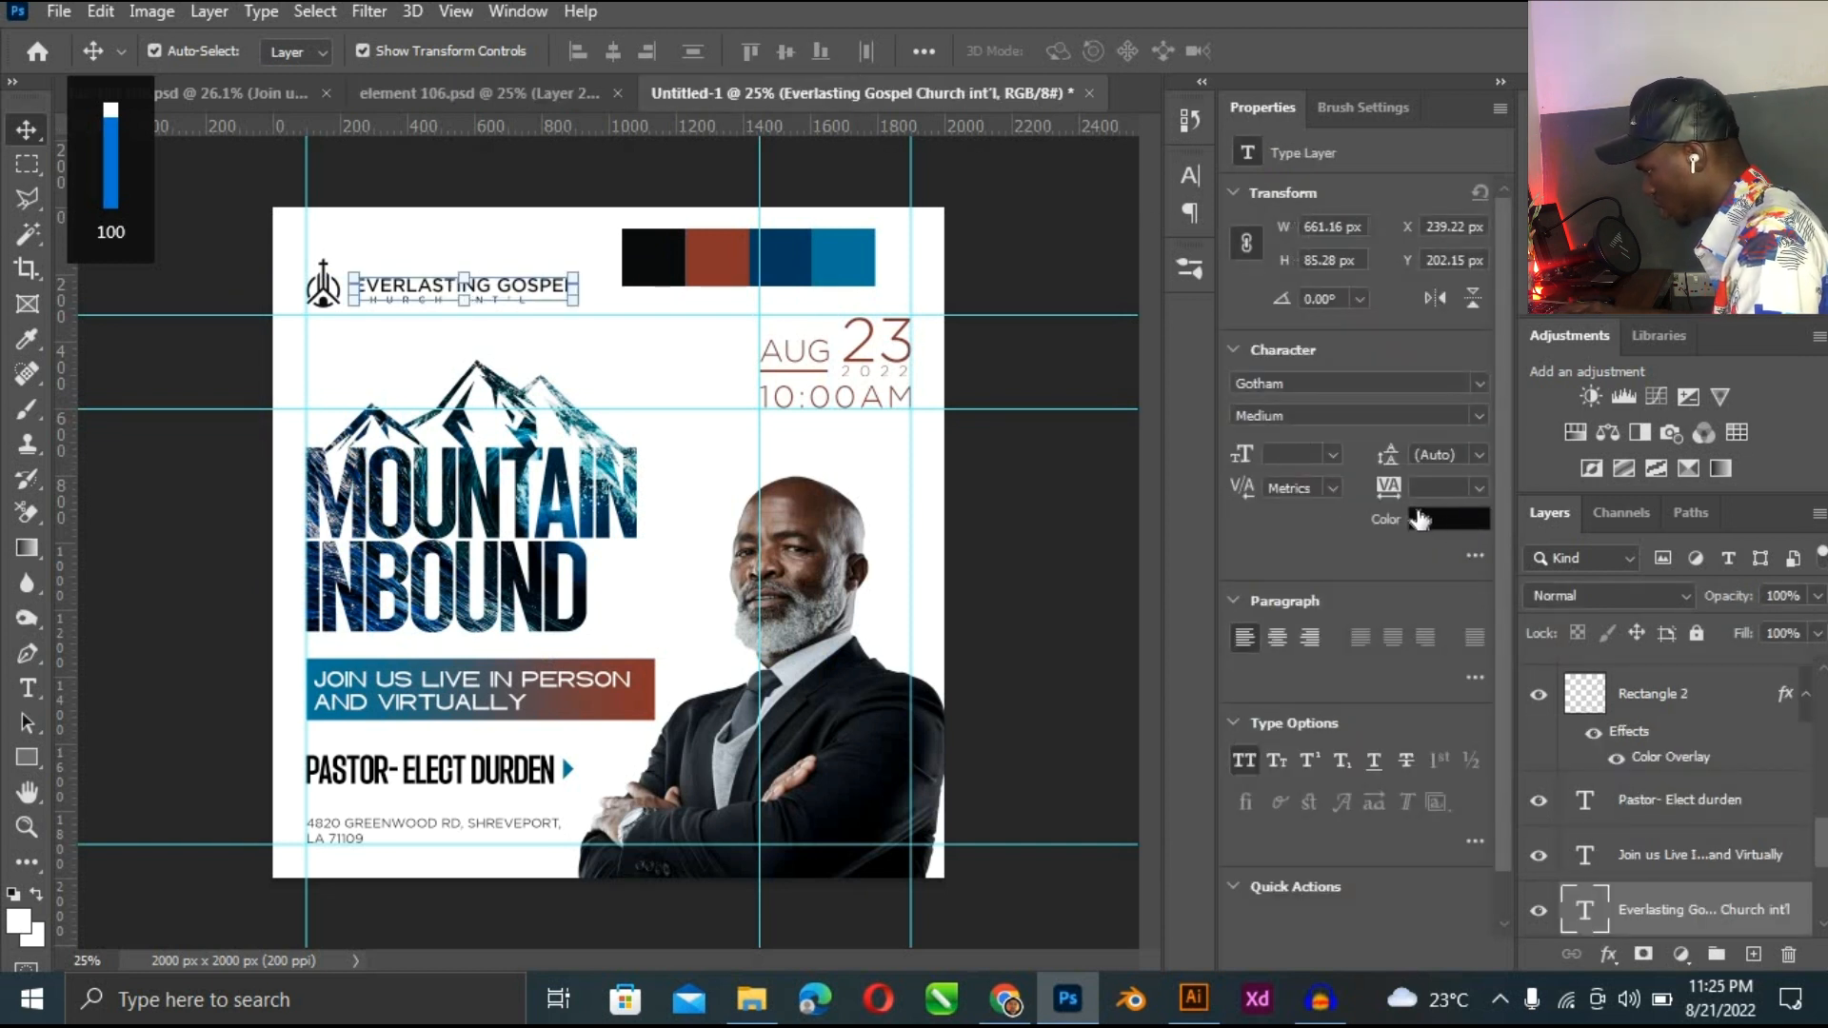
pyautogui.click(993, 636)
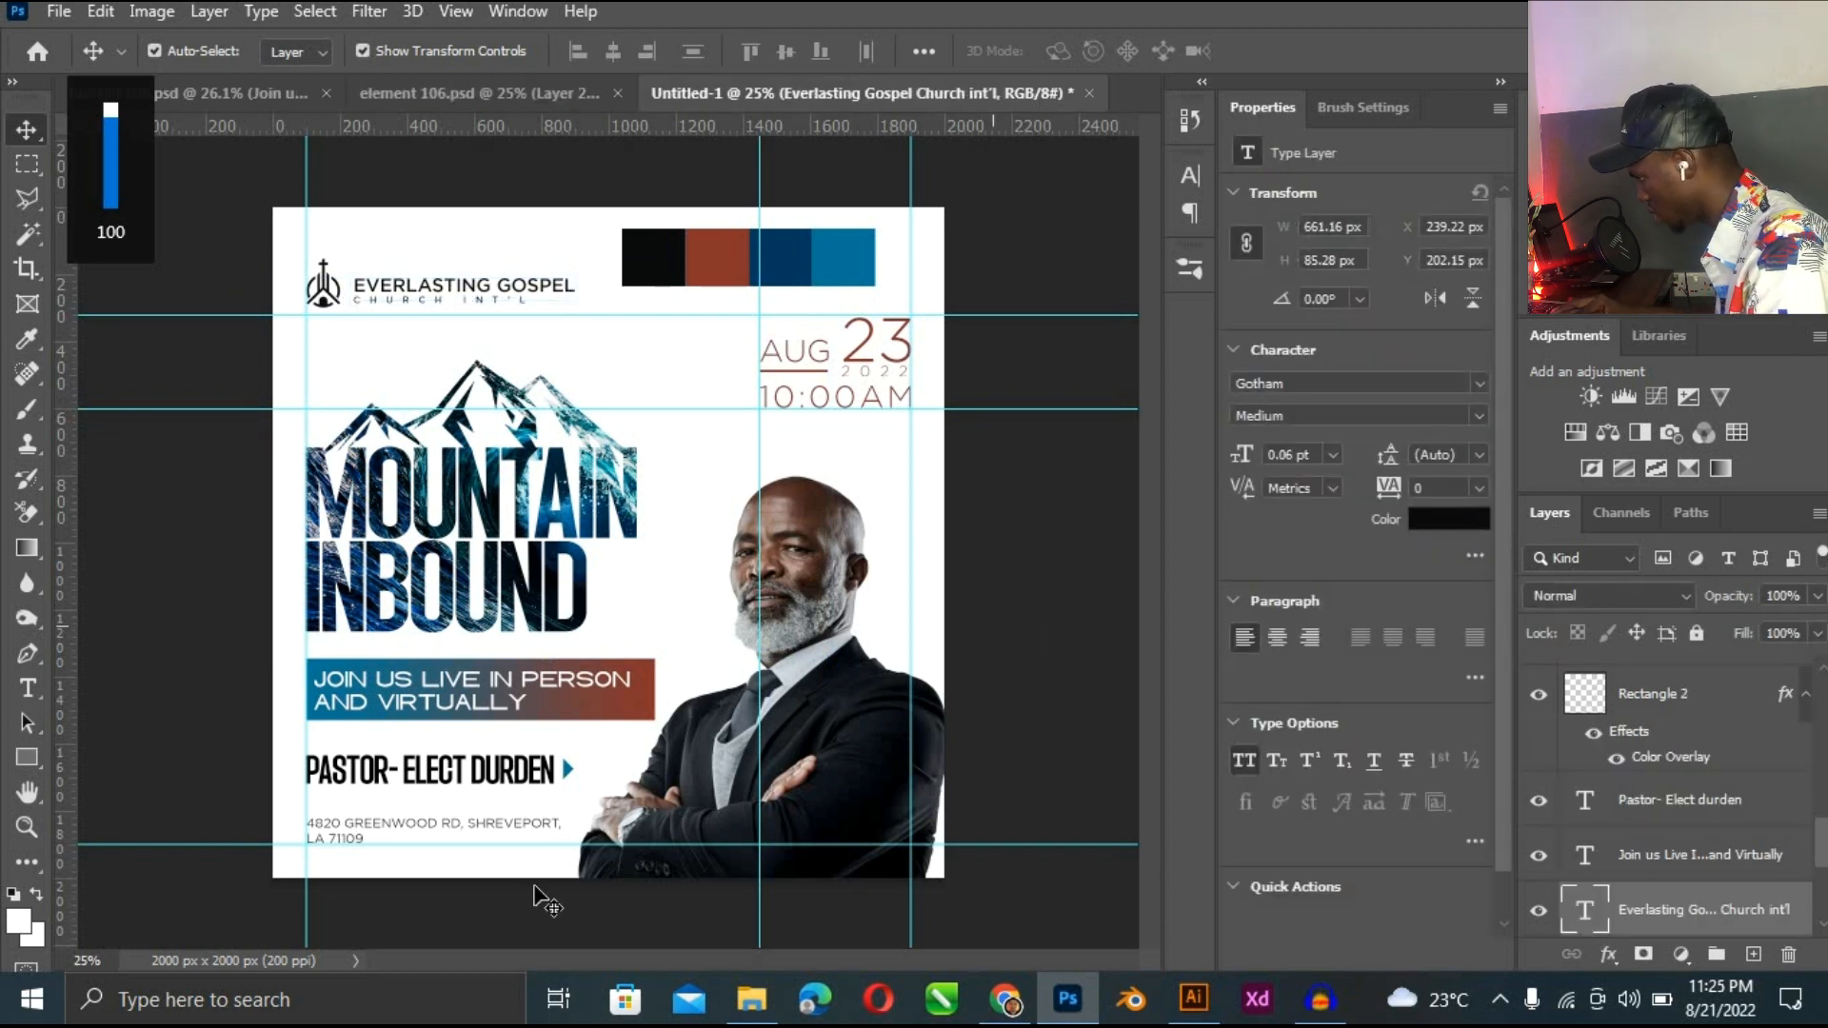
# Rasterize the pastor's photo, Layer 1, so it becomes an editable pixel layer.
pyautogui.hotkey('ctrl', '+')
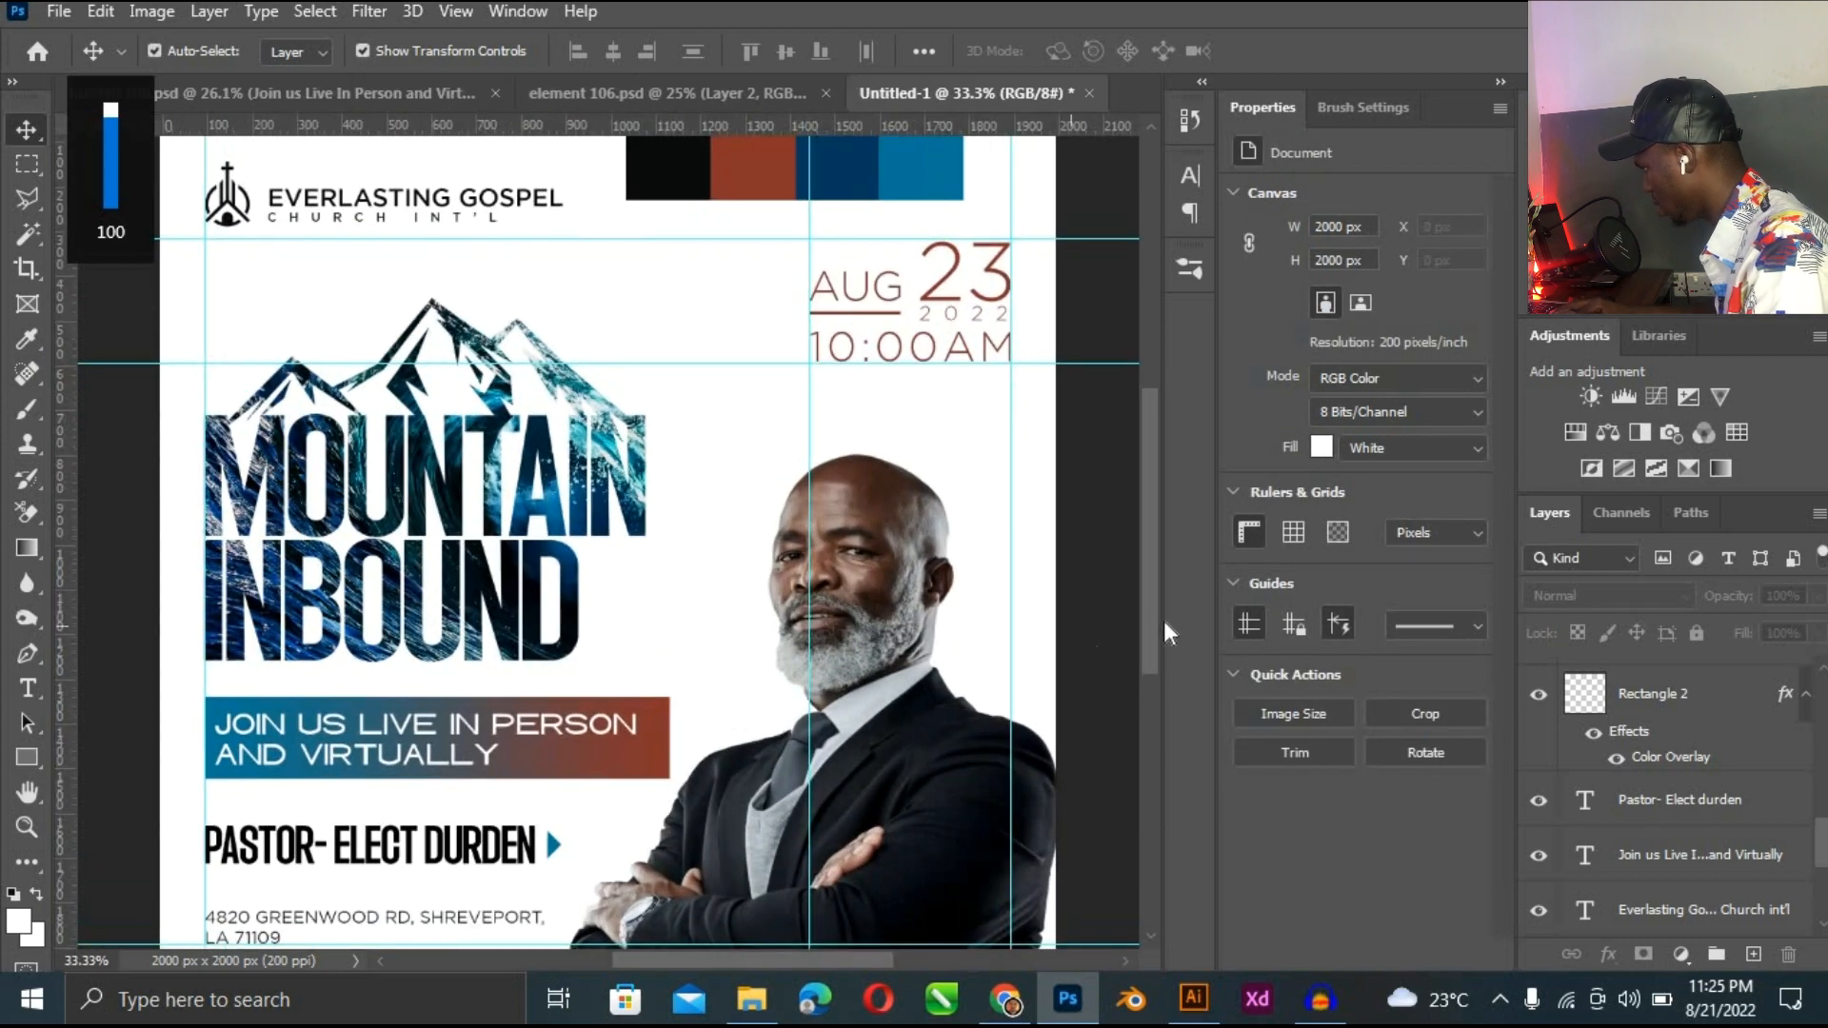
pyautogui.scroll(-3, 907, 697)
pyautogui.click(907, 698)
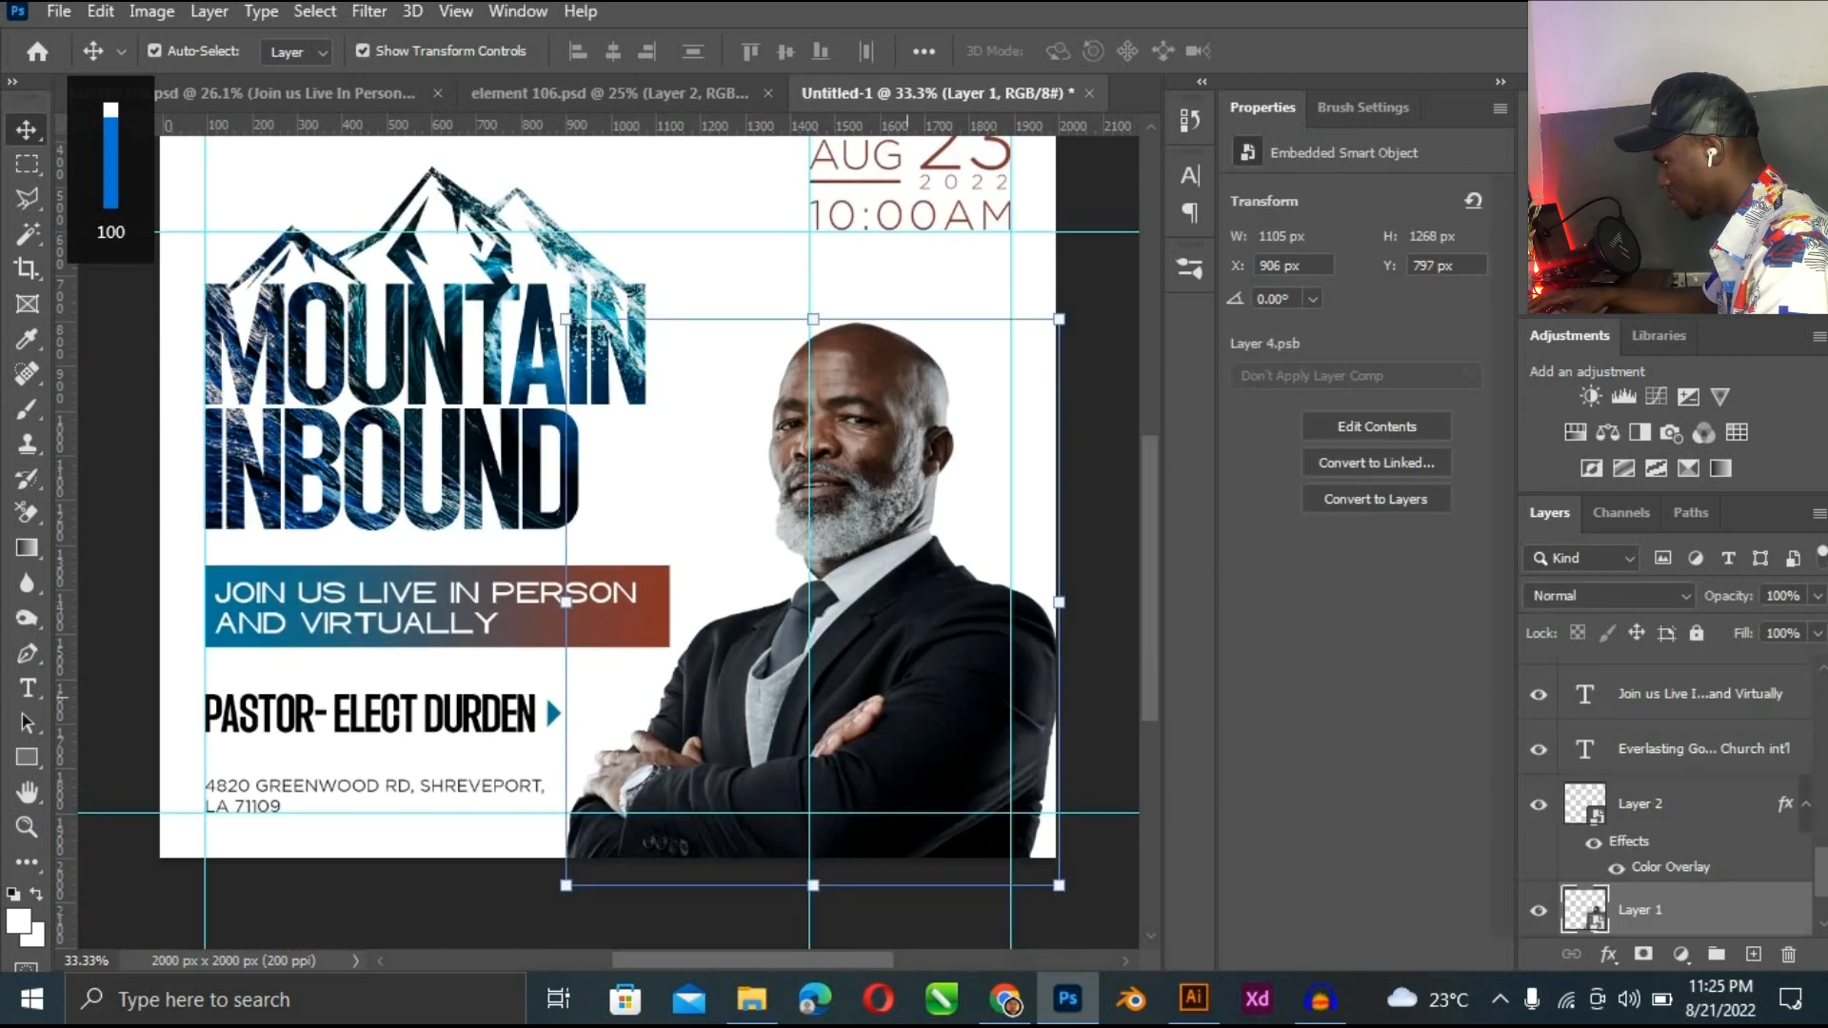
pyautogui.scroll(-2, 1738, 842)
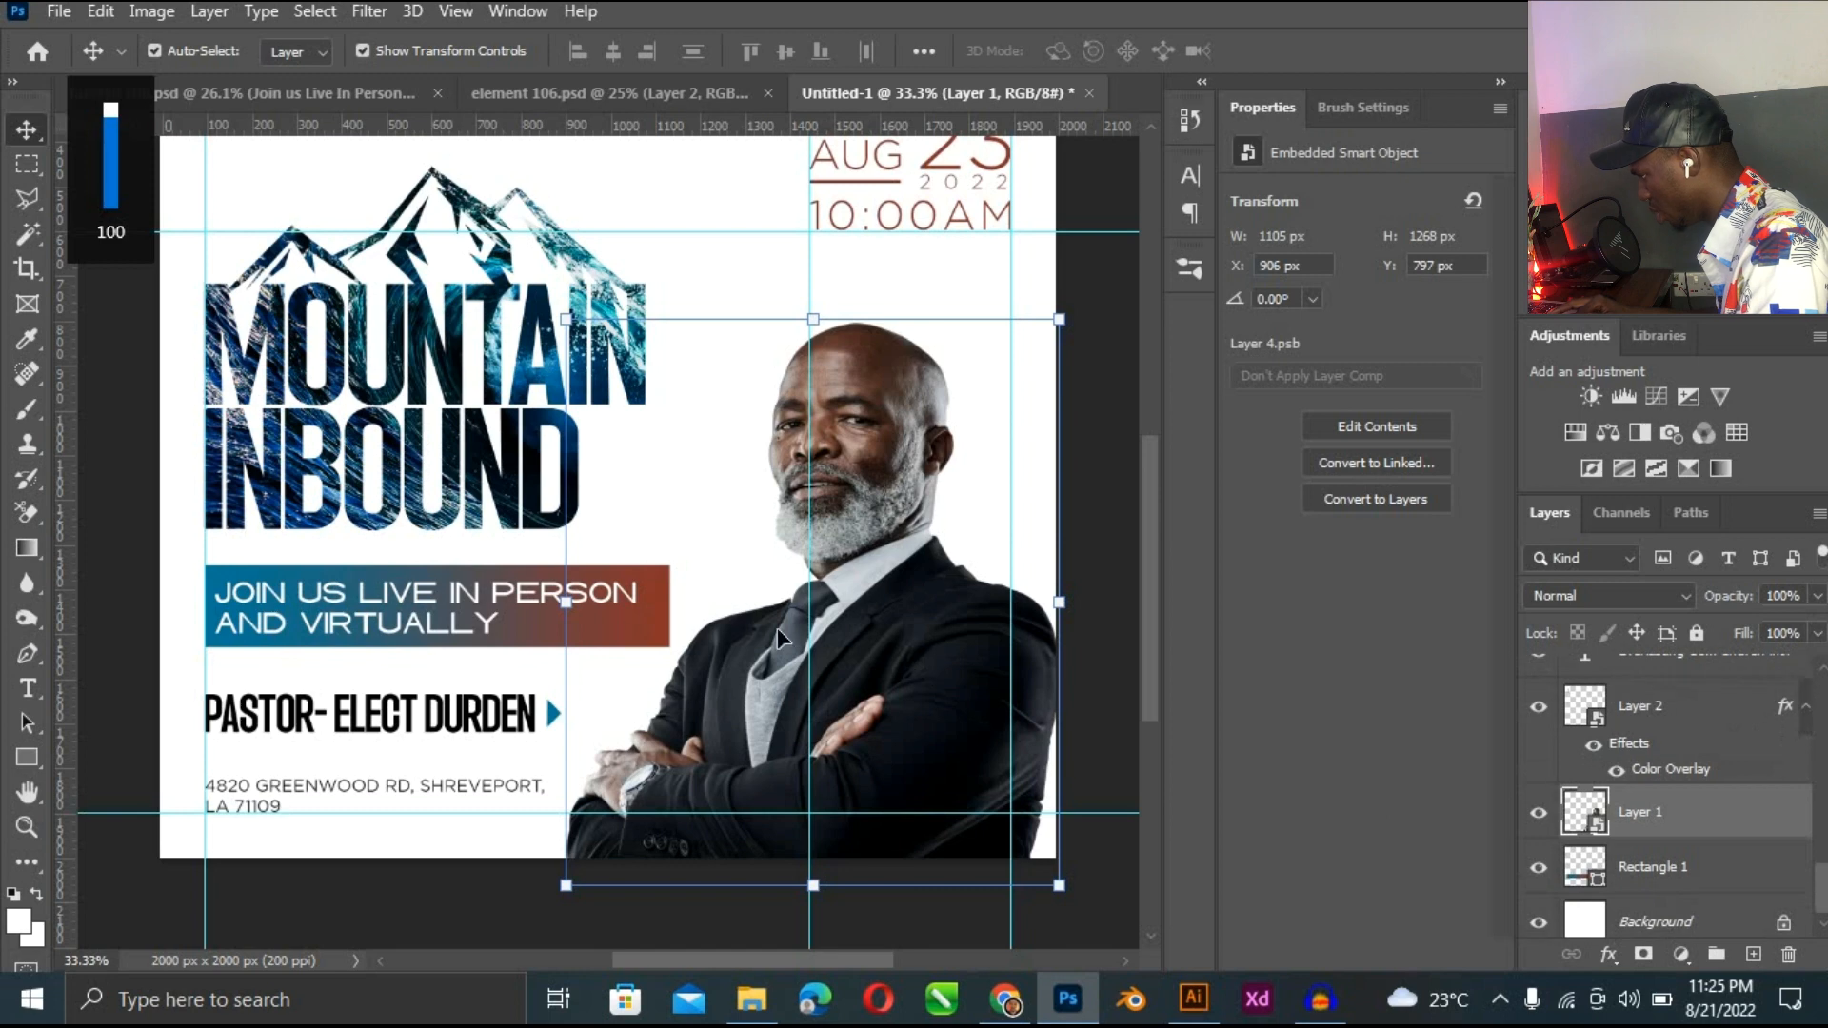
pyautogui.rightClick(870, 651)
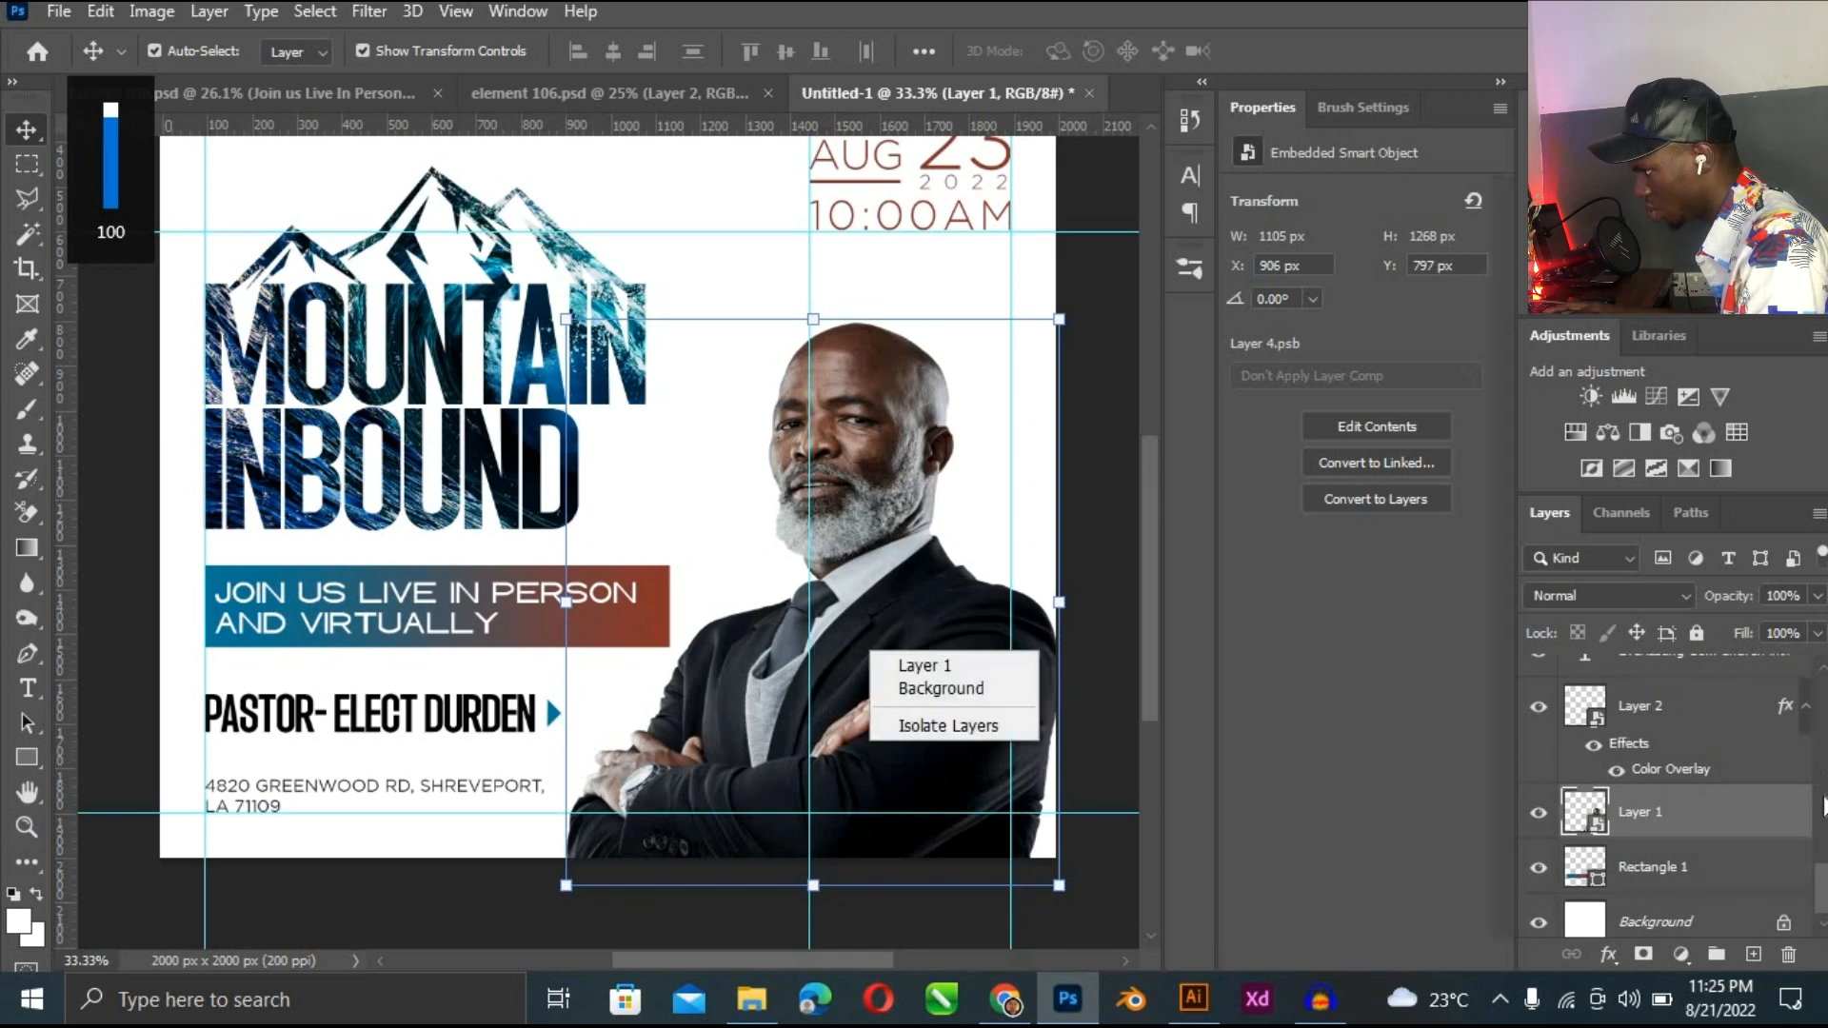
pyautogui.click(1760, 814)
pyautogui.rightClick(1760, 814)
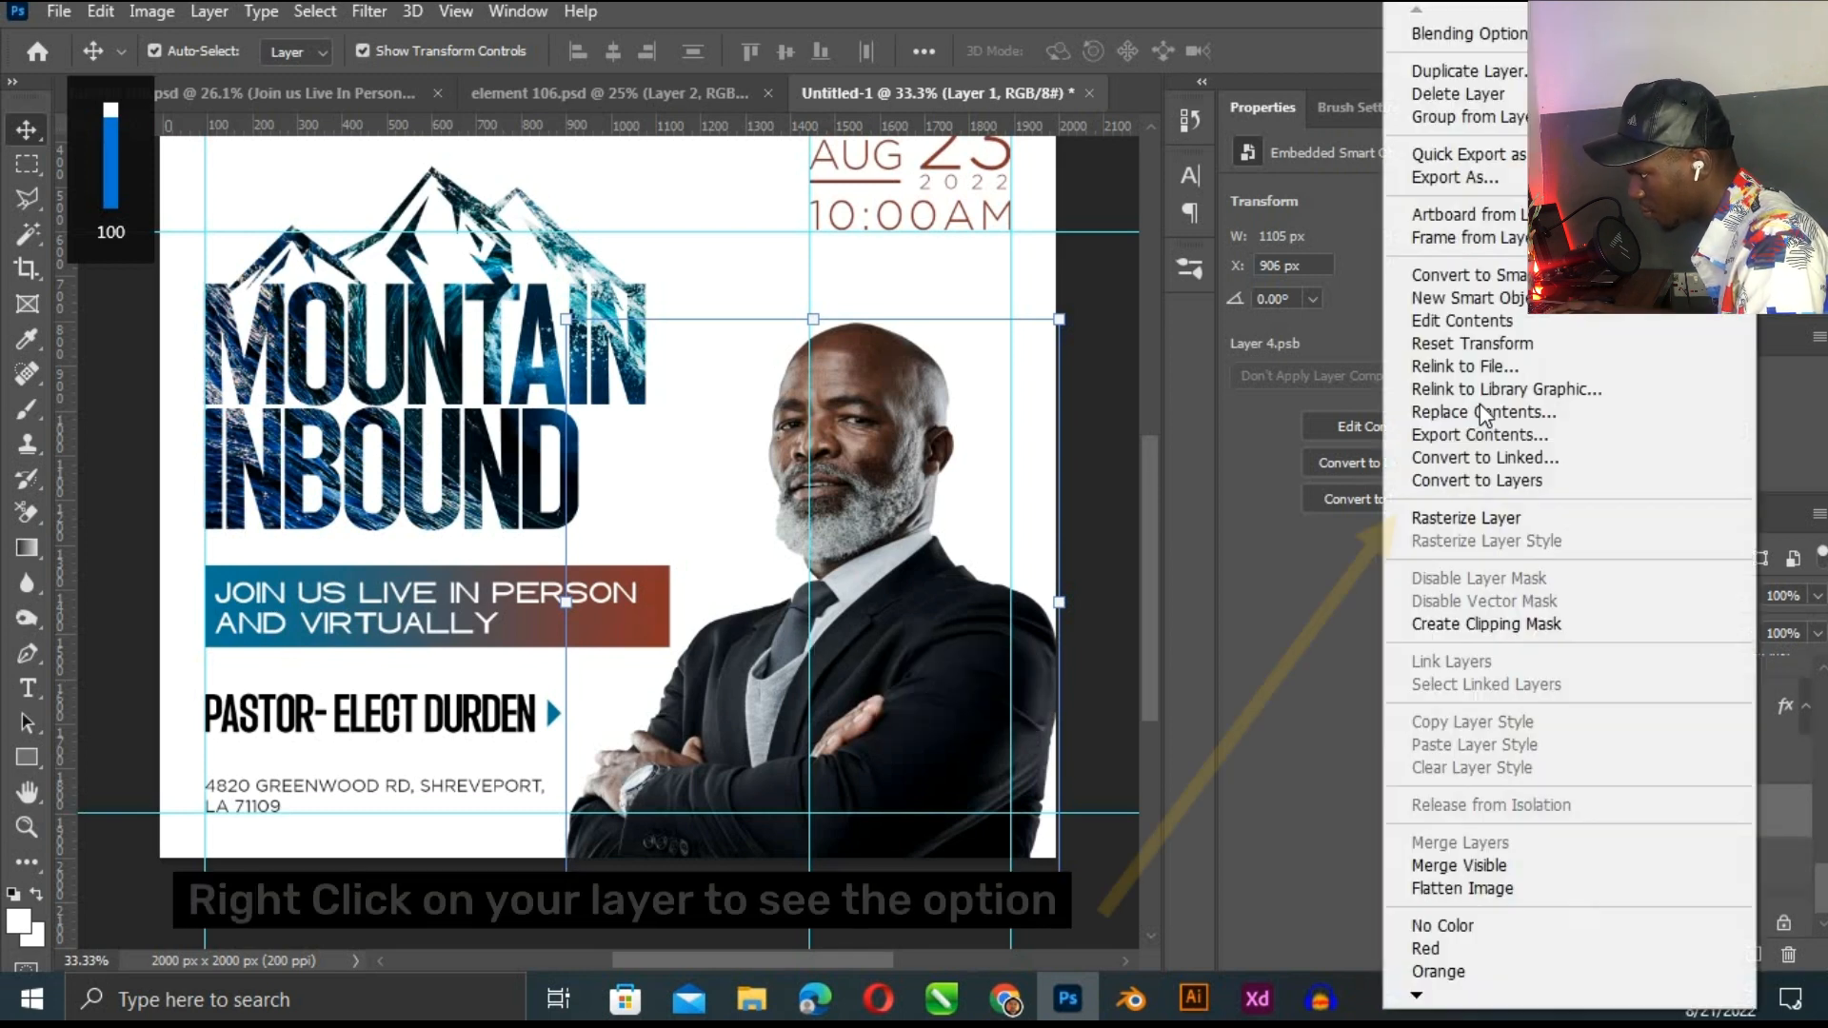
pyautogui.click(1495, 520)
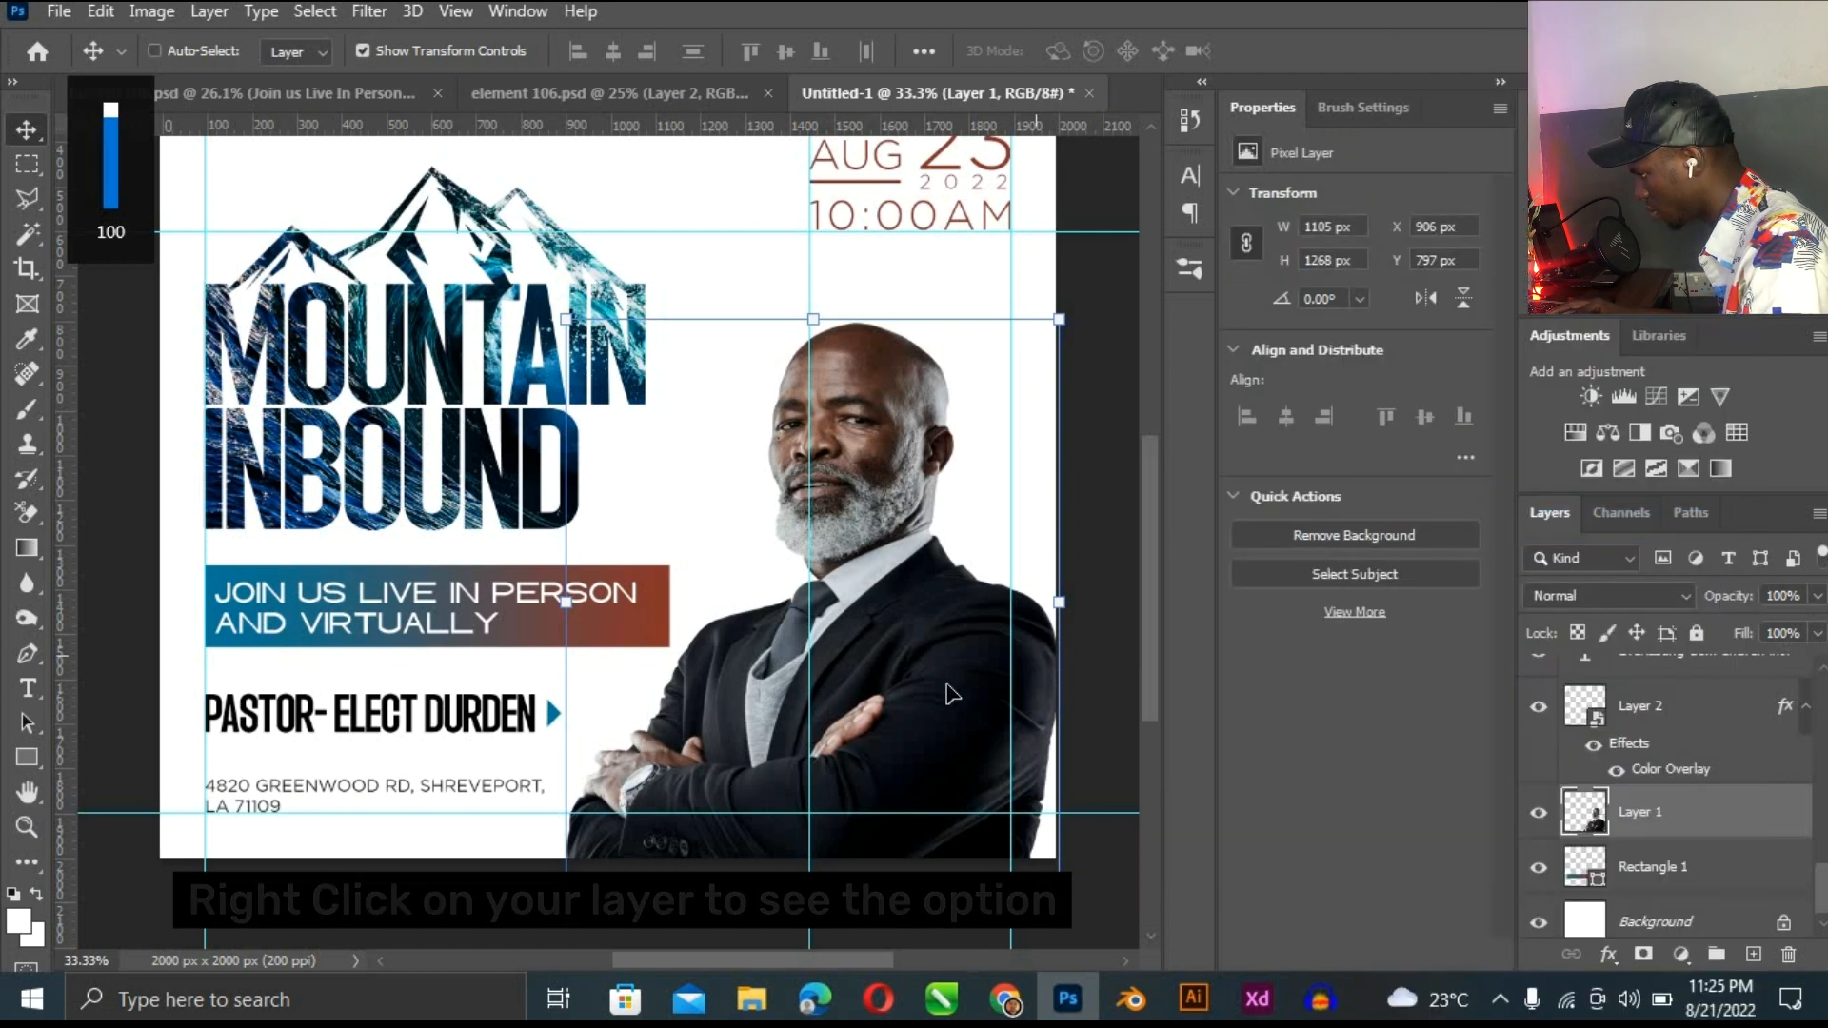
# Start a Pen tool path in Path mode with a curved anchor in the empty area above the pastor's outer shoulder.
pyautogui.hotkey('ctrl', '+')
pyautogui.scroll(-3, 804, 914)
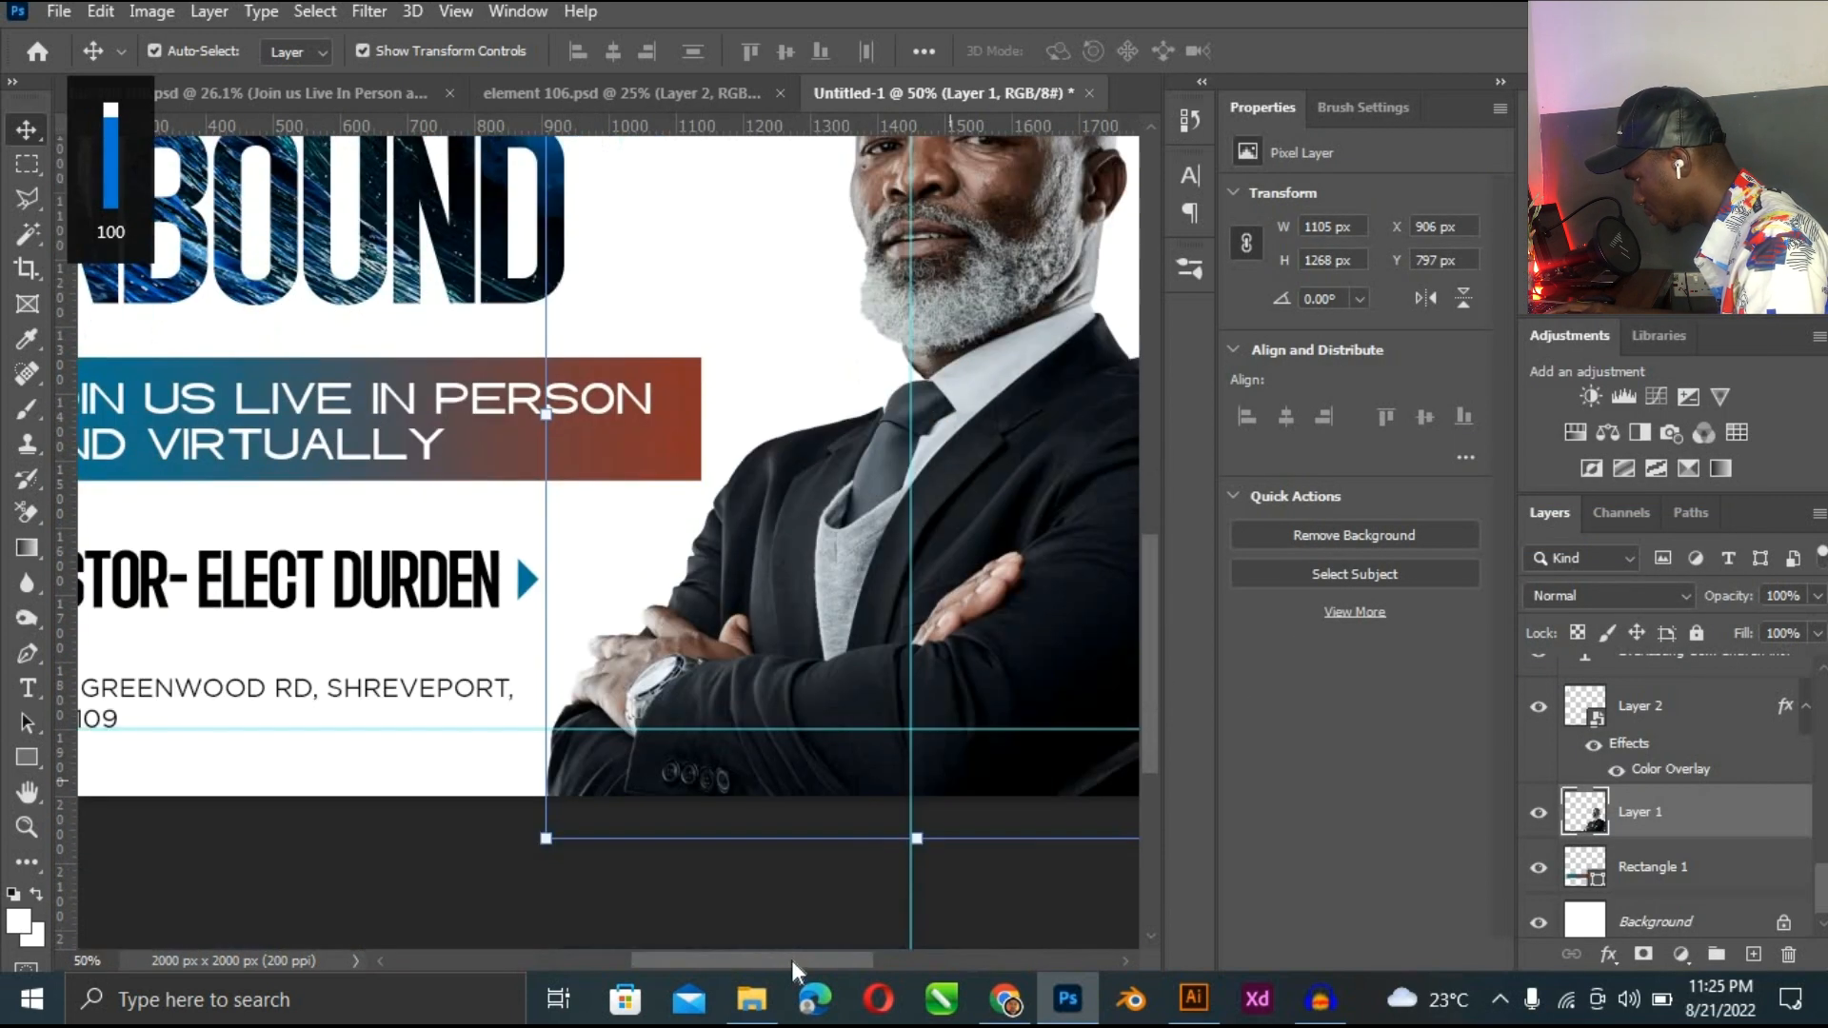
pyautogui.moveTo(834, 966); pyautogui.dragTo(878, 966)
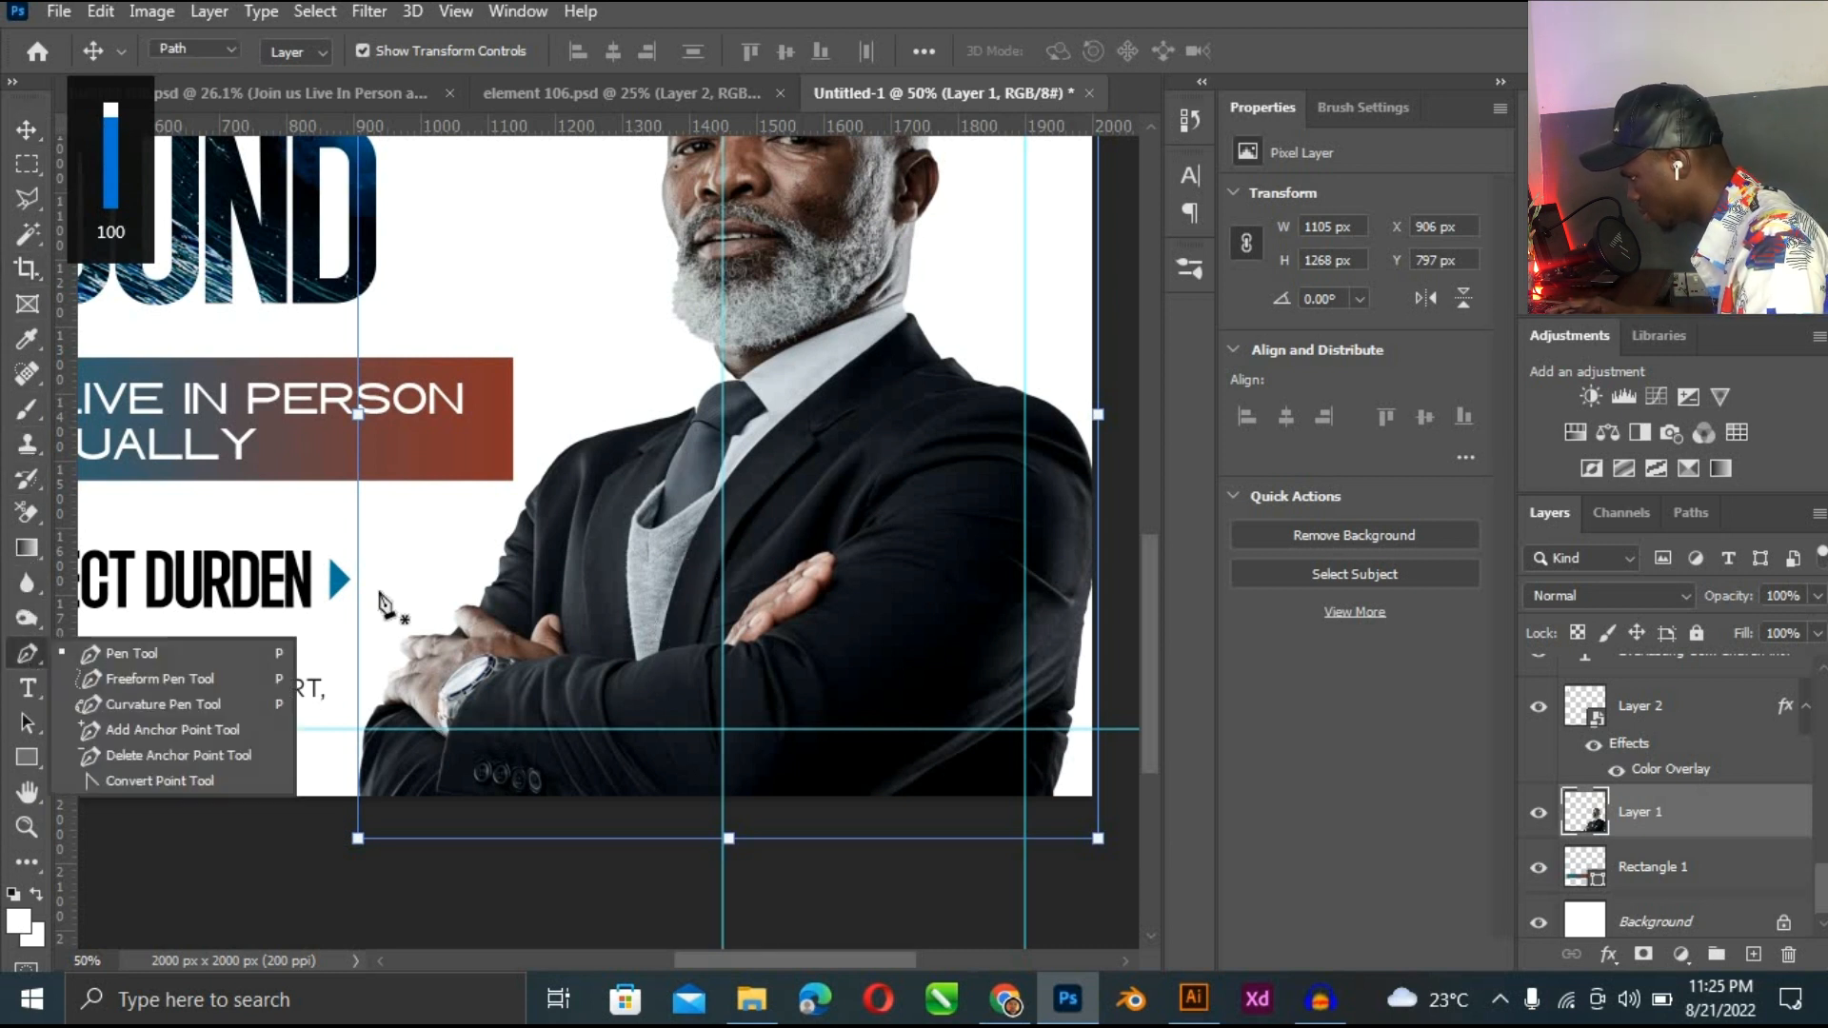
pyautogui.press('p')
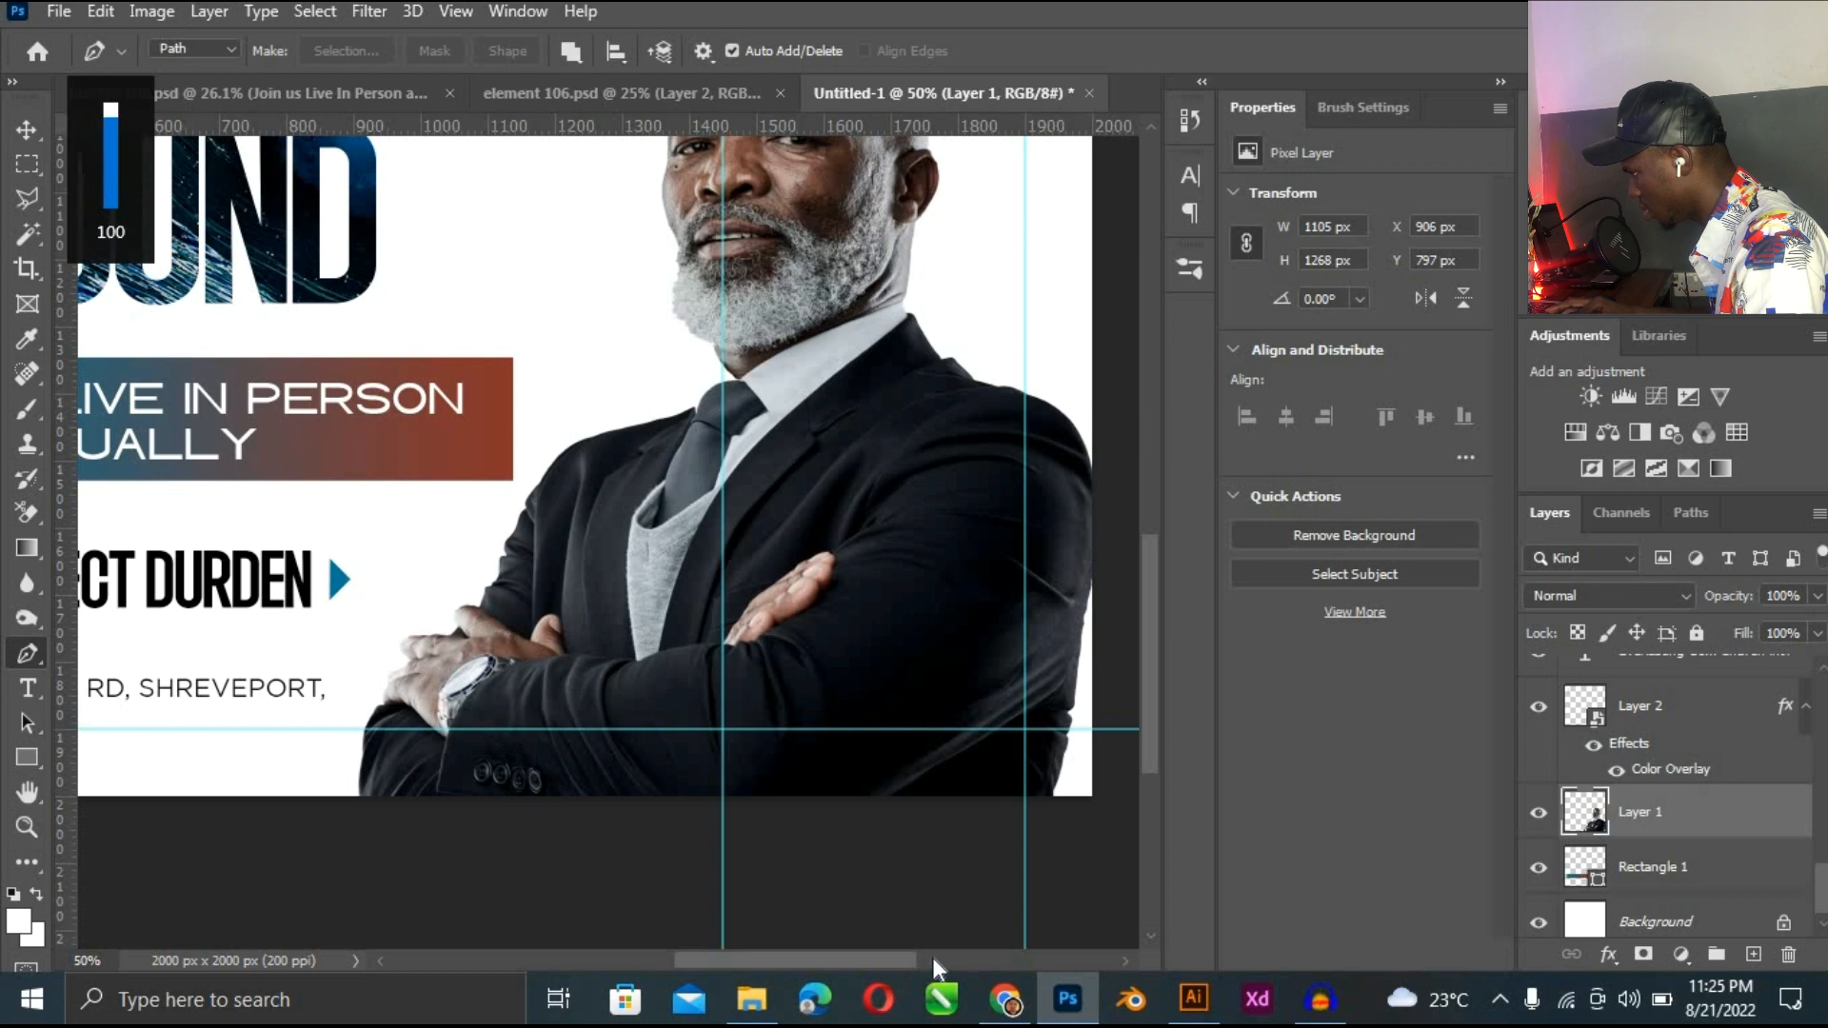
pyautogui.moveTo(921, 961); pyautogui.dragTo(970, 962)
pyautogui.moveTo(955, 316); pyautogui.dragTo(829, 299)
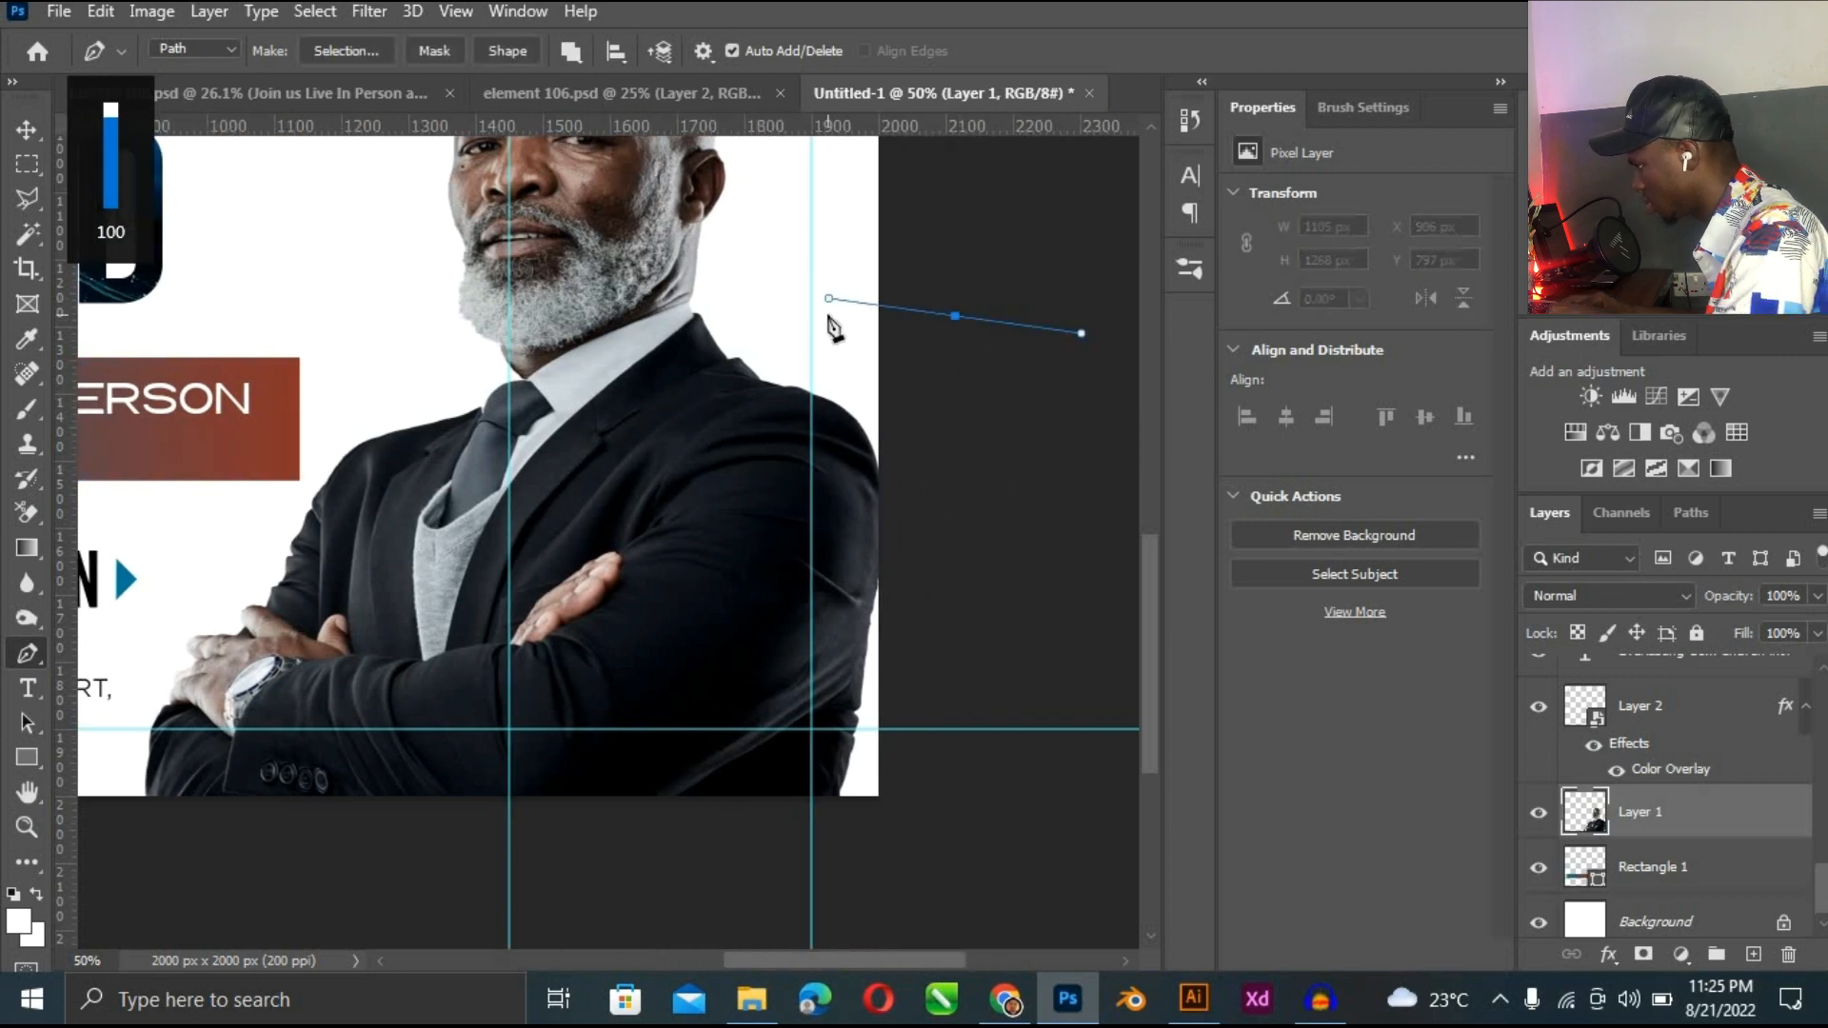
# Continue the path to the shirt collar and down the jacket lapel edge to the lower tip of the grey vest.
pyautogui.hotkey('ctrl', '+')
pyautogui.scroll(3, 804, 412)
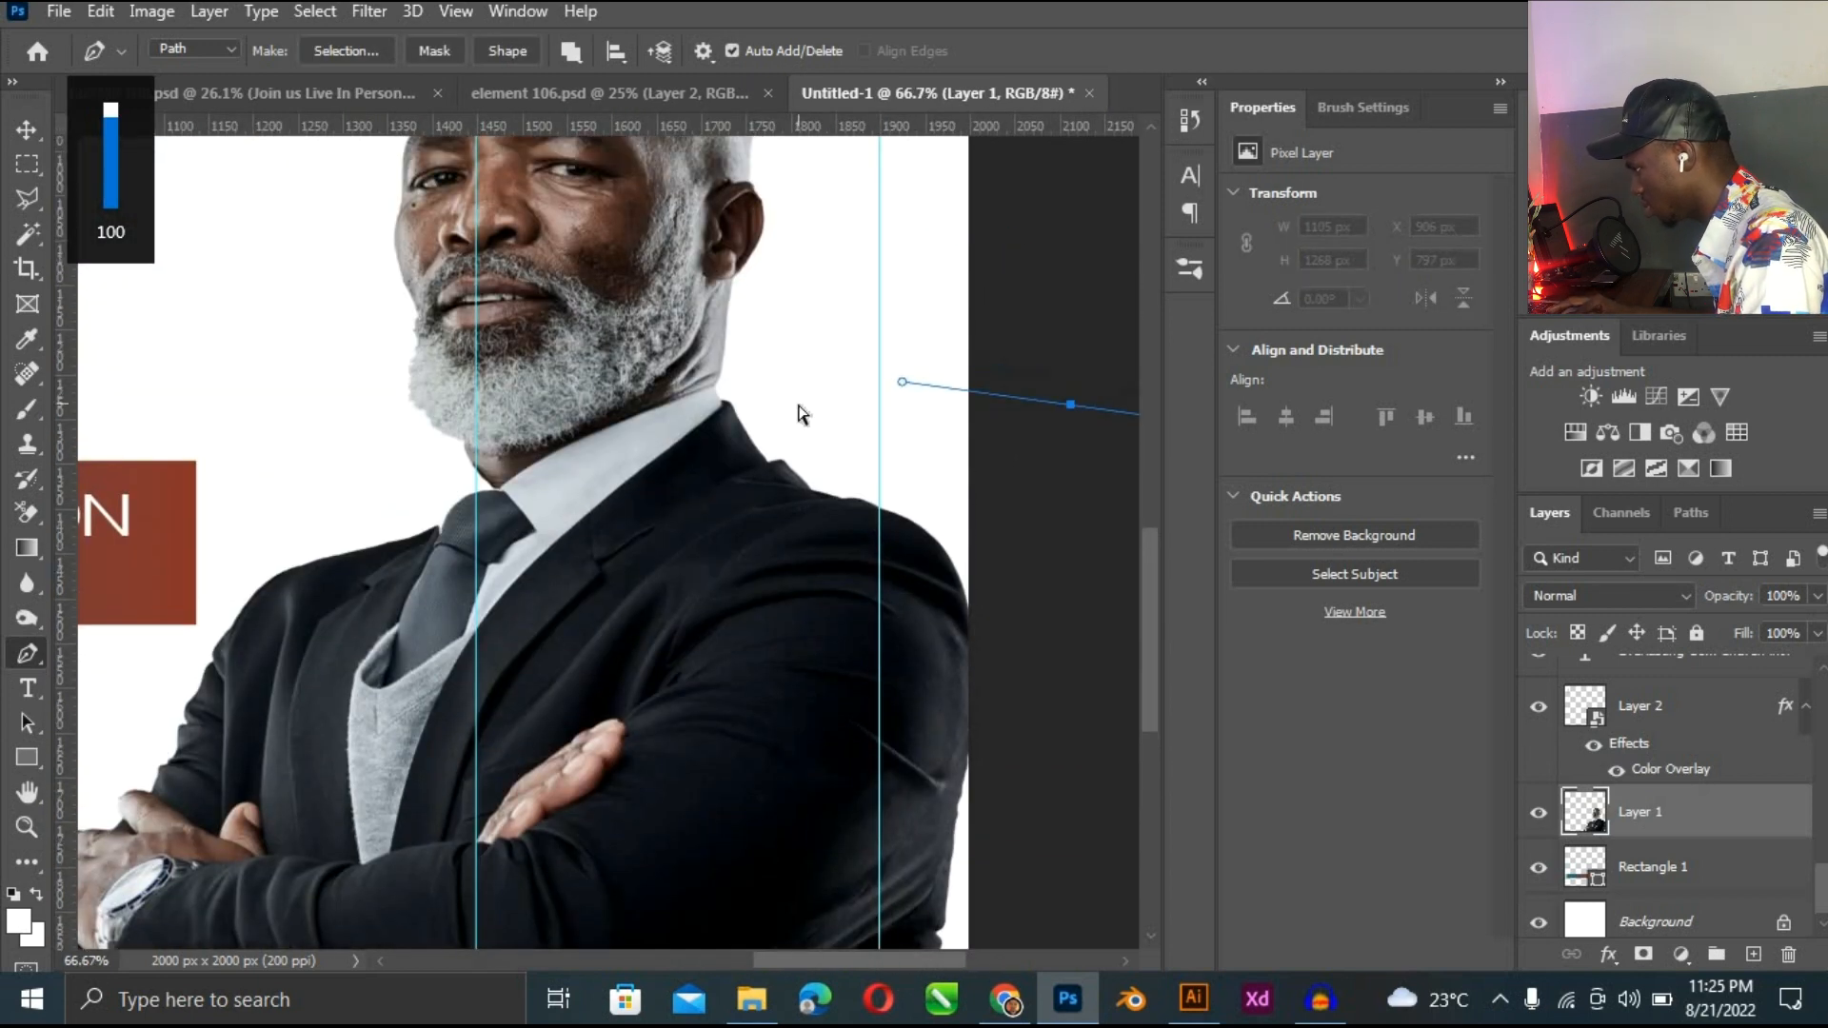
pyautogui.hotkey('ctrl', '+')
pyautogui.moveTo(831, 298); pyautogui.dragTo(794, 312)
pyautogui.click(778, 324)
pyautogui.click(759, 354)
pyautogui.moveTo(525, 546); pyautogui.dragTo(459, 613)
pyautogui.moveTo(345, 792); pyautogui.dragTo(291, 938)
pyautogui.scroll(-3, 352, 761)
pyautogui.moveTo(280, 691); pyautogui.dragTo(277, 717)
pyautogui.keyDown('alt'); pyautogui.click(281, 692); pyautogui.keyUp('alt')
# Trace the path across the vest's lower tip and up the opposite lapel edge to the collar beside the tie.
pyautogui.moveTo(814, 961); pyautogui.dragTo(766, 964)
pyautogui.hotkey('ctrl', '+')
pyautogui.moveTo(495, 878); pyautogui.dragTo(471, 887)
pyautogui.click(477, 872)
pyautogui.moveTo(438, 519); pyautogui.dragTo(438, 355)
pyautogui.scroll(3, 439, 790)
pyautogui.scroll(-1, 447, 686)
pyautogui.click(462, 557)
pyautogui.moveTo(530, 461); pyautogui.dragTo(603, 383)
pyautogui.moveTo(645, 280); pyautogui.dragTo(669, 234)
pyautogui.click(695, 190)
# Carry the path over the shoulder and loosely outside the sleeve down to the folded hand.
pyautogui.moveTo(1149, 707); pyautogui.dragTo(1152, 681)
pyautogui.click(716, 396)
pyautogui.click(704, 319)
pyautogui.hotkey('ctrl', '-')
pyautogui.moveTo(819, 963); pyautogui.dragTo(785, 963)
pyautogui.hotkey('ctrl', '+')
pyautogui.moveTo(206, 727); pyautogui.dragTo(229, 764)
# Trace the path along the upper edge of the watch hand and around its thumb to the forearm sleeve.
pyautogui.click(256, 789)
pyautogui.click(345, 849)
pyautogui.click(393, 888)
pyautogui.click(442, 915)
pyautogui.moveTo(498, 874); pyautogui.dragTo(605, 820)
pyautogui.moveTo(1152, 749); pyautogui.dragTo(1152, 785)
pyautogui.moveTo(600, 559); pyautogui.dragTo(603, 592)
pyautogui.click(608, 640)
pyautogui.click(621, 677)
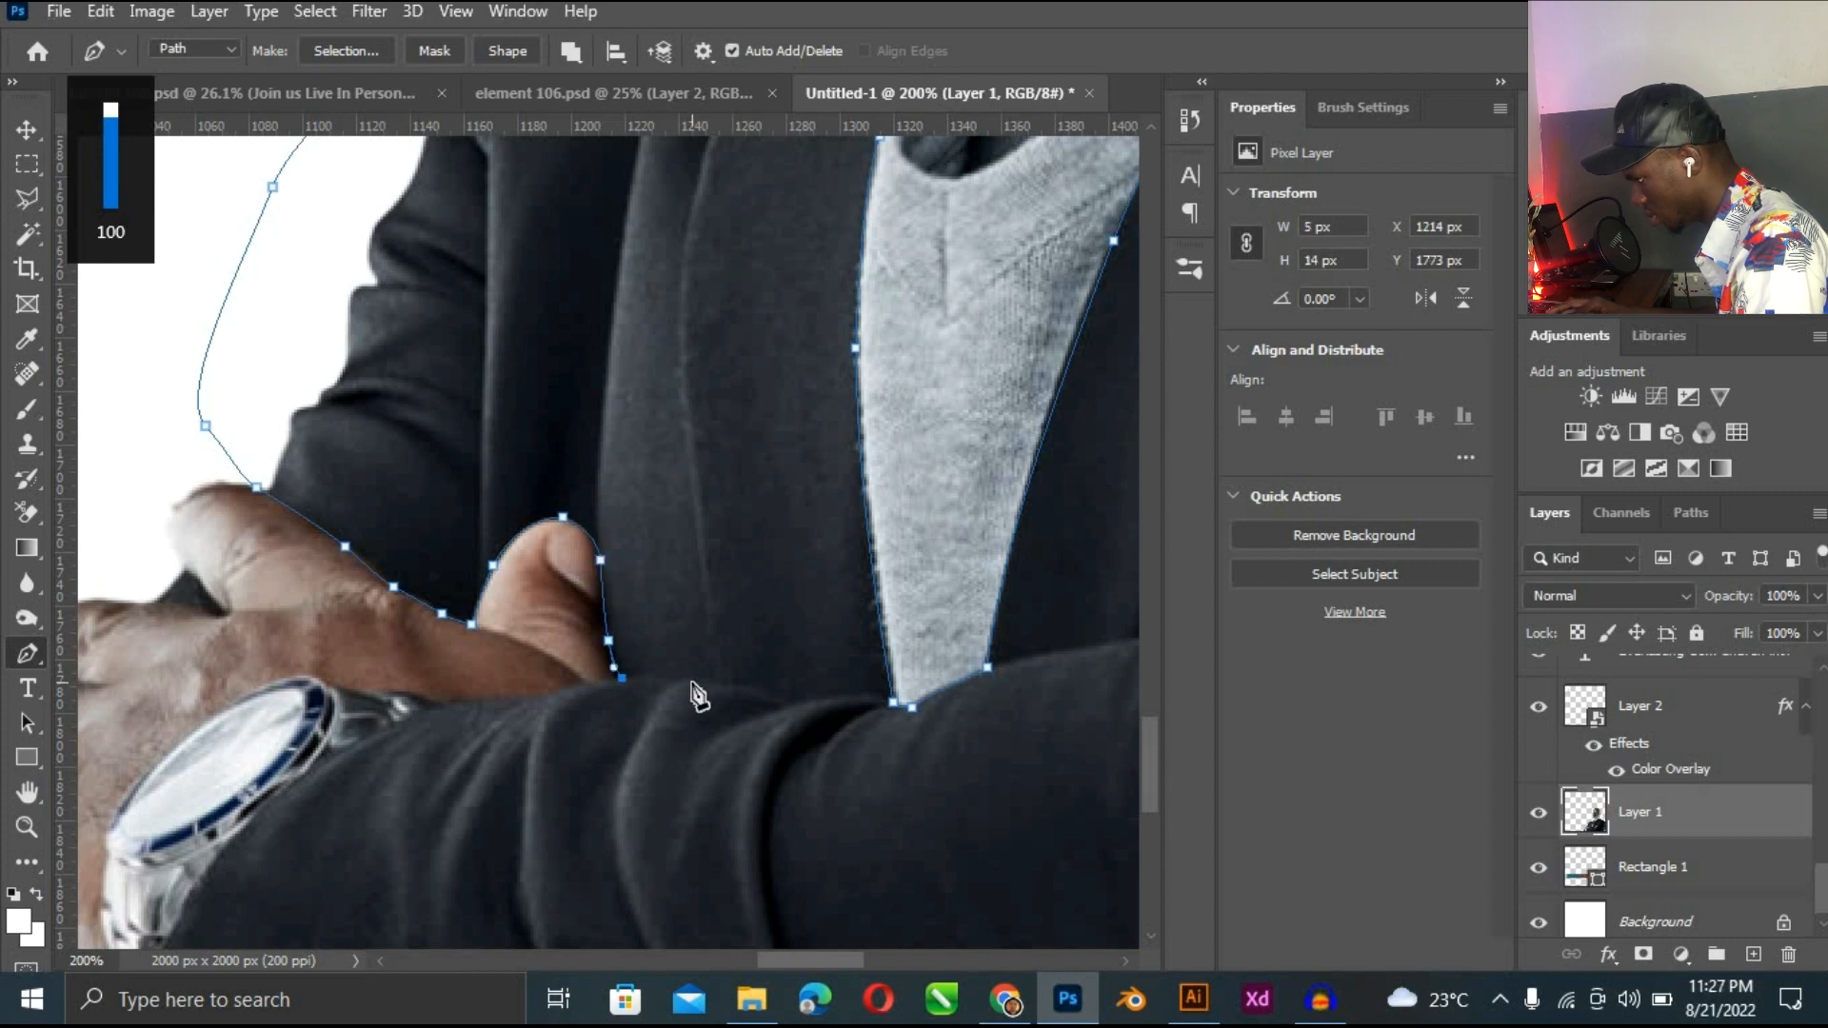
# Follow the sleeve edge with the path beneath the wrist and around the wristwatch.
pyautogui.click(528, 699)
pyautogui.click(455, 704)
pyautogui.click(385, 731)
pyautogui.click(368, 743)
pyautogui.click(324, 757)
pyautogui.click(281, 793)
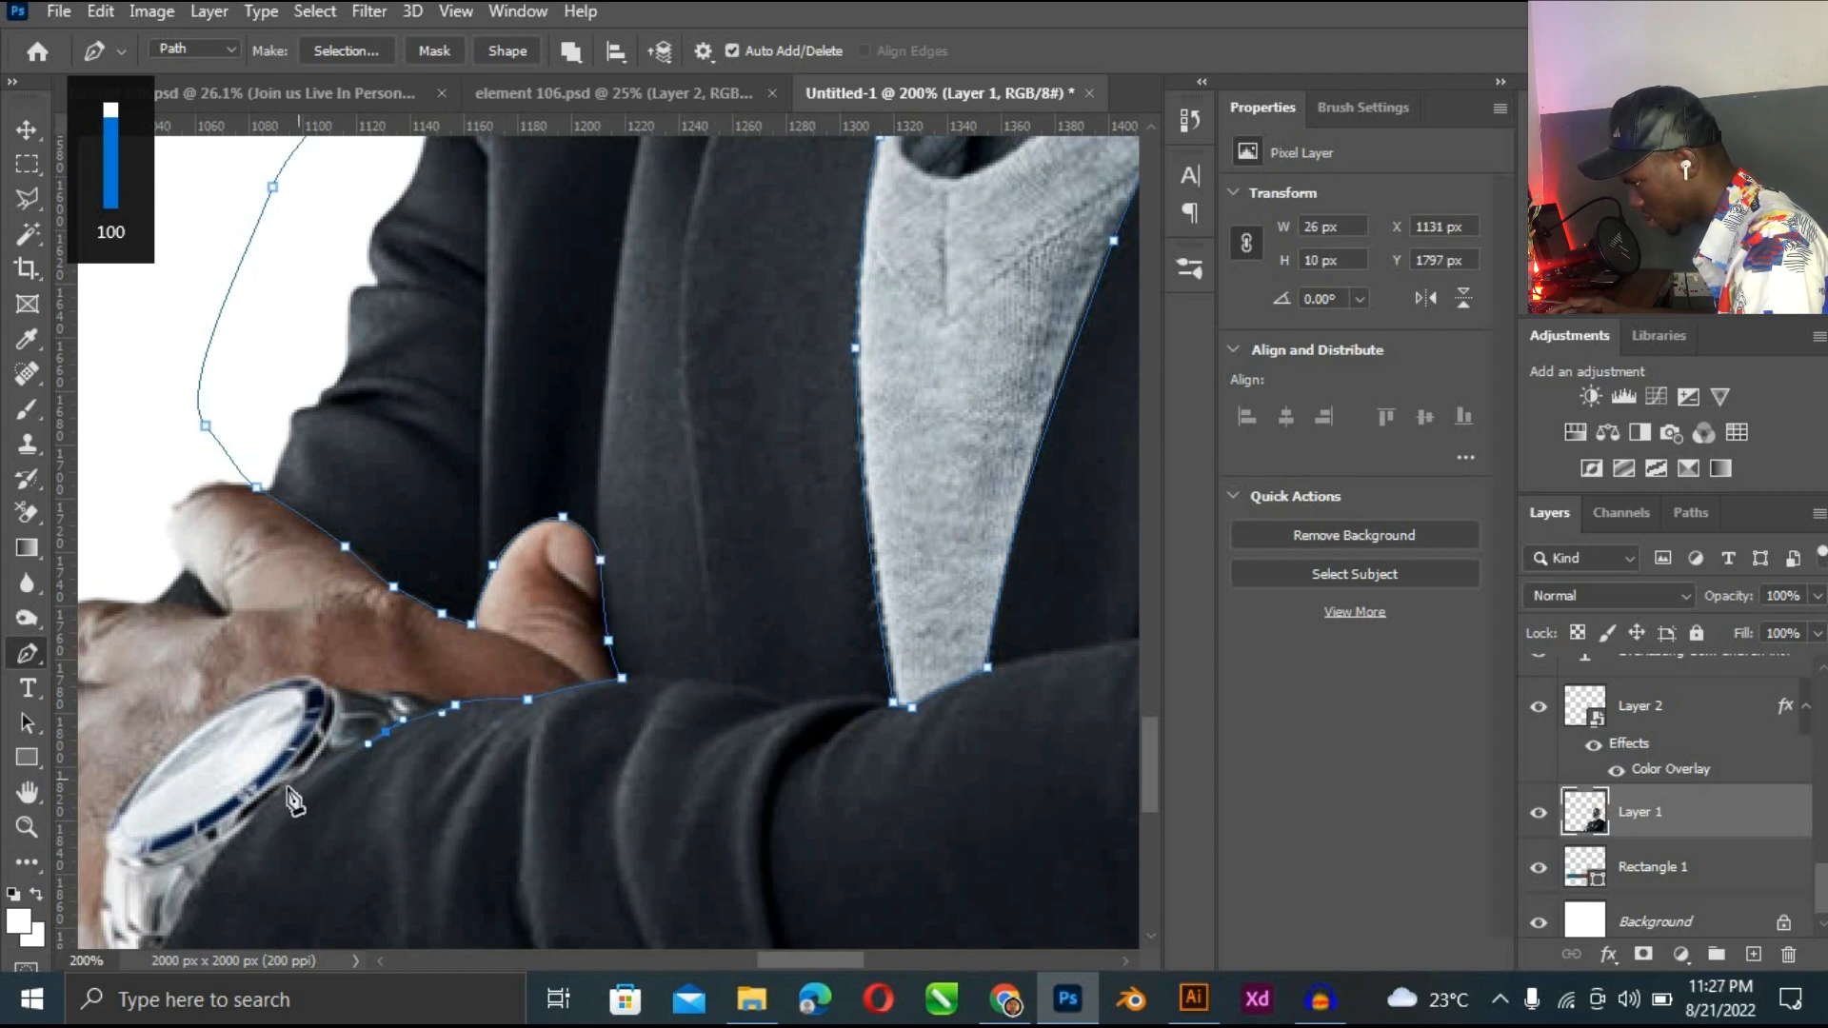
pyautogui.click(237, 827)
pyautogui.scroll(-2, 215, 828)
pyautogui.scroll(-1, 215, 831)
pyautogui.moveTo(136, 778); pyautogui.dragTo(119, 870)
pyautogui.keyDown('alt'); pyautogui.click(136, 778); pyautogui.keyUp('alt')
# Extend the path under the watch hand and around the lower sleeve to just below the canvas.
pyautogui.moveTo(826, 960); pyautogui.dragTo(757, 961)
pyautogui.moveTo(719, 676); pyautogui.dragTo(614, 648)
pyautogui.hotkey('ctrl', '-')
pyautogui.hotkey('ctrl', '-')
pyautogui.moveTo(583, 636); pyautogui.dragTo(543, 712)
# Close the path outside the canvas and convert it to a new anti-aliased selection with 0 pixels feather.
pyautogui.hotkey('ctrl', '0')
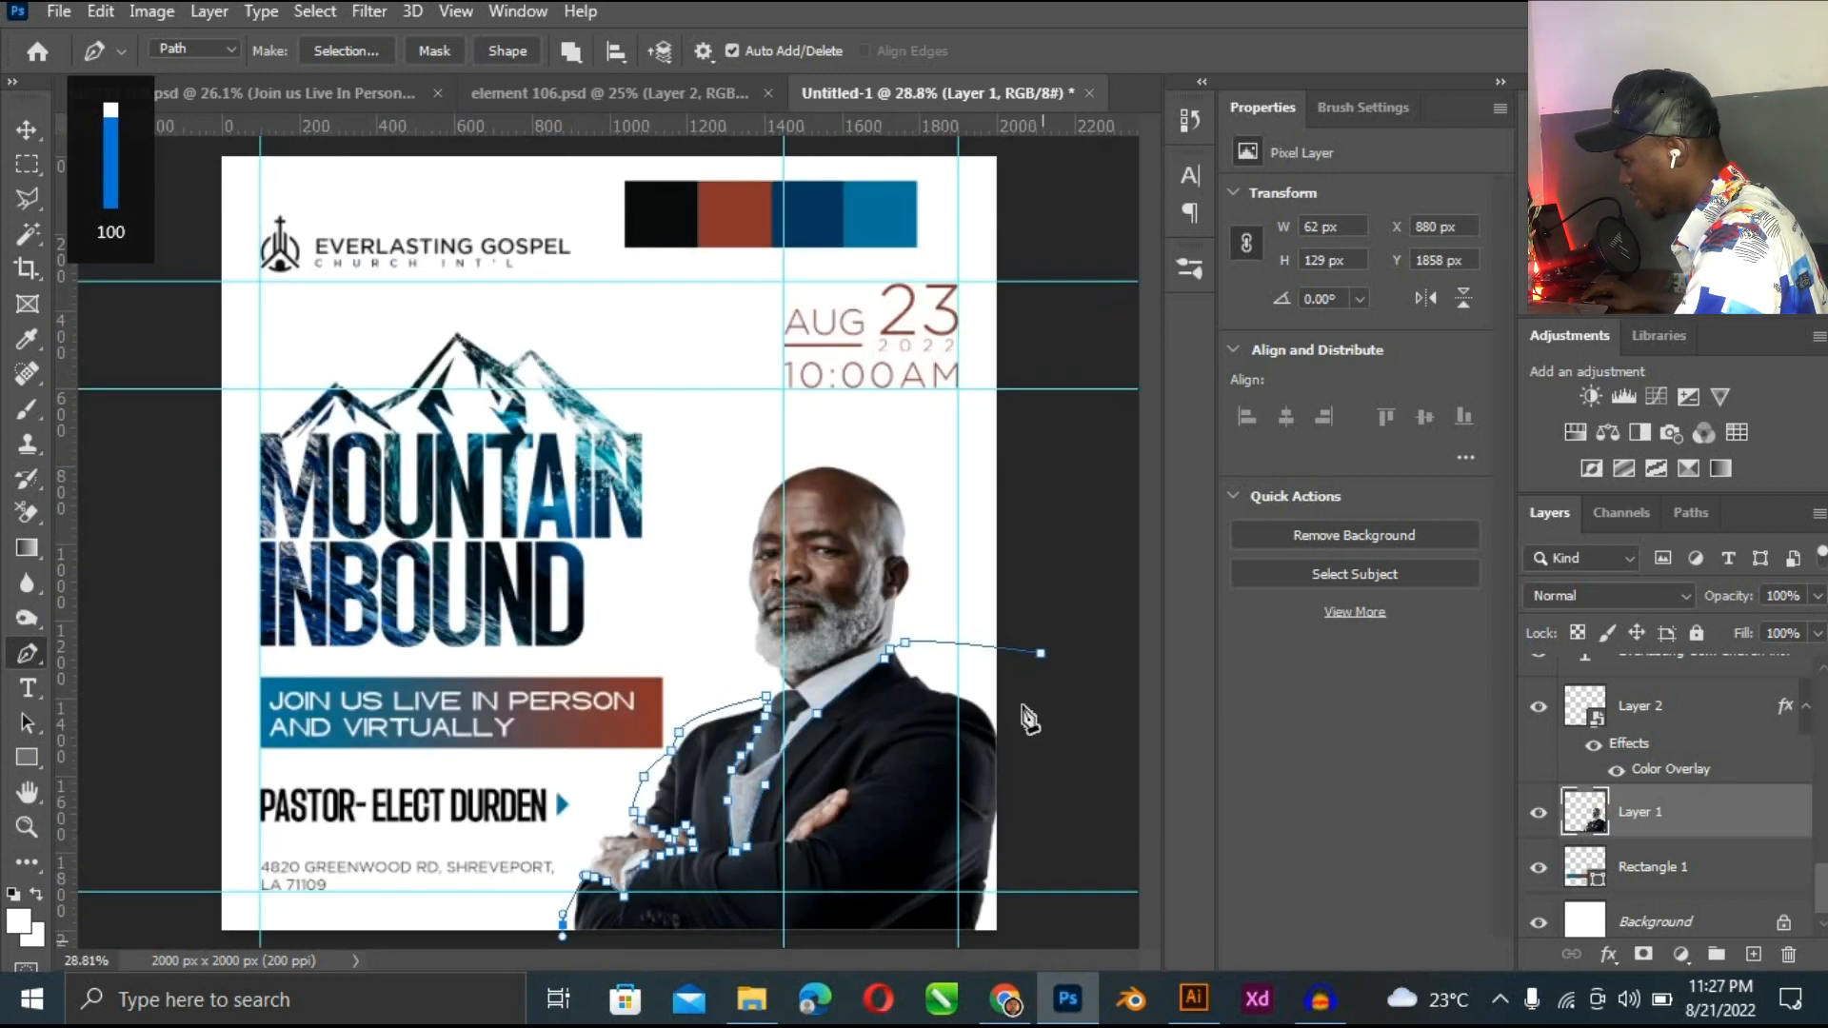
pyautogui.moveTo(622, 934); pyautogui.dragTo(653, 934)
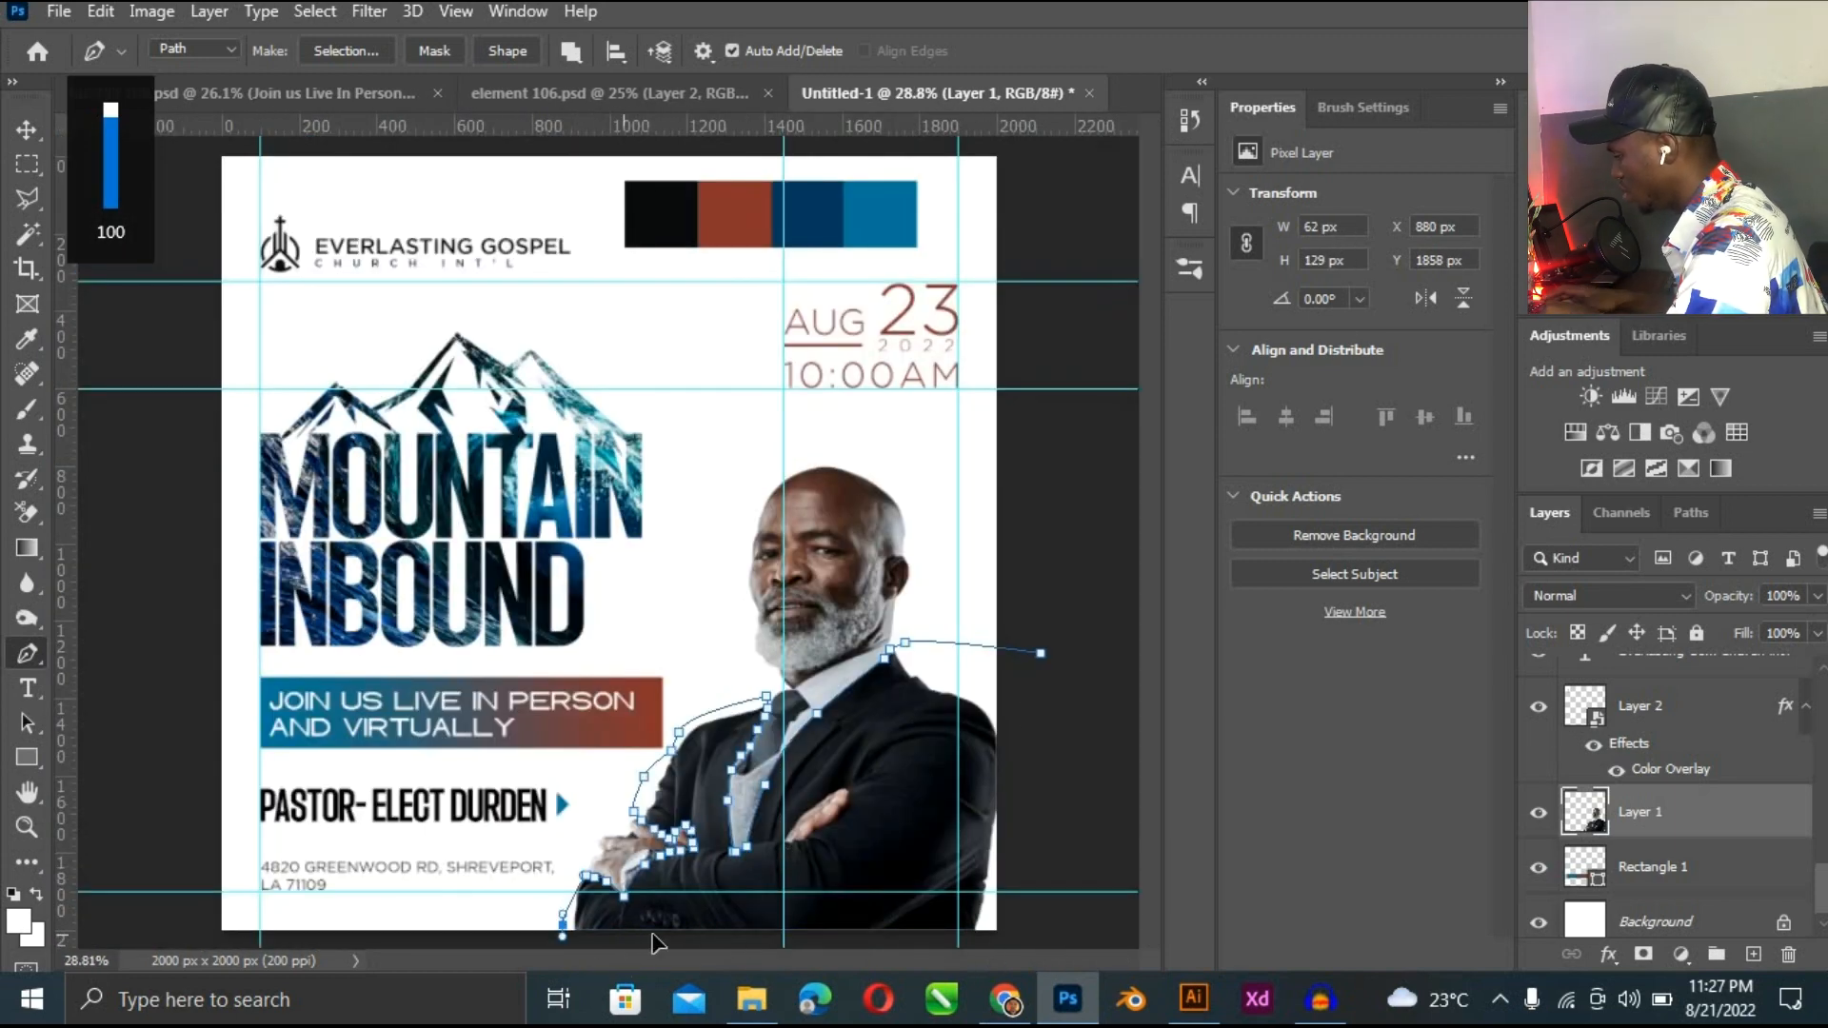
pyautogui.click(1059, 934)
pyautogui.moveTo(1041, 653); pyautogui.dragTo(985, 619)
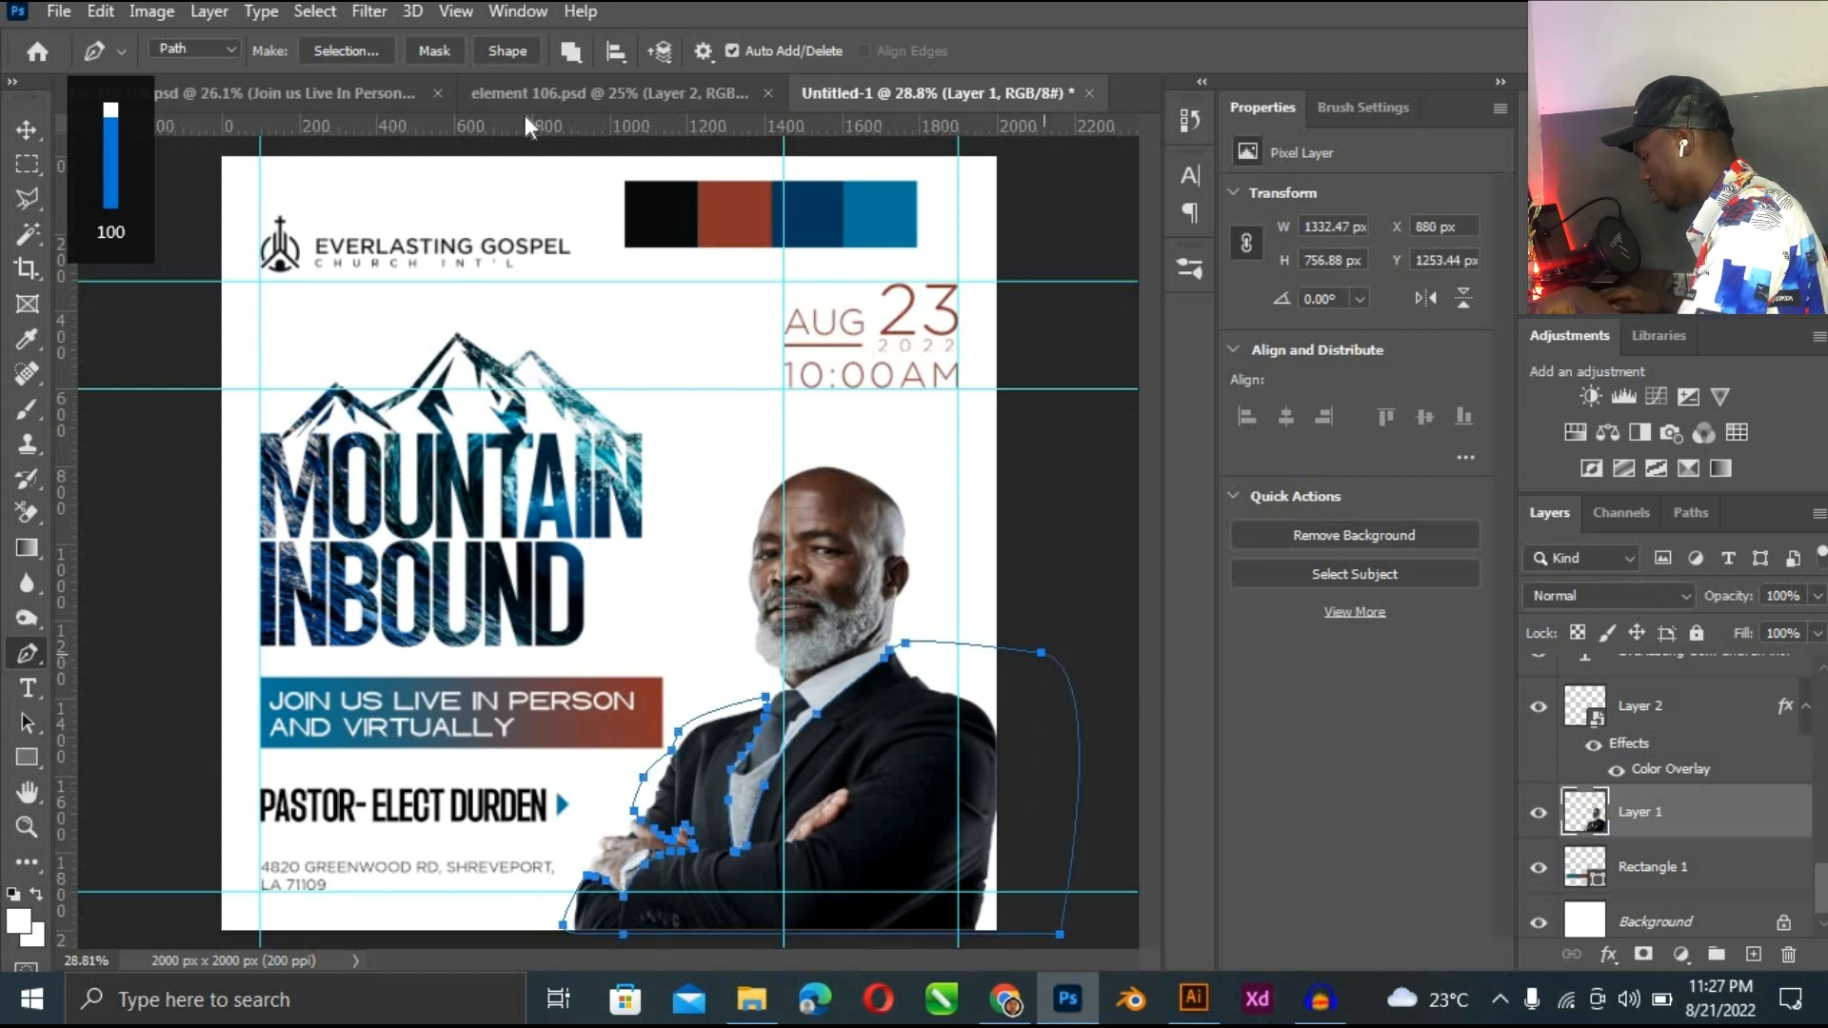
pyautogui.click(386, 57)
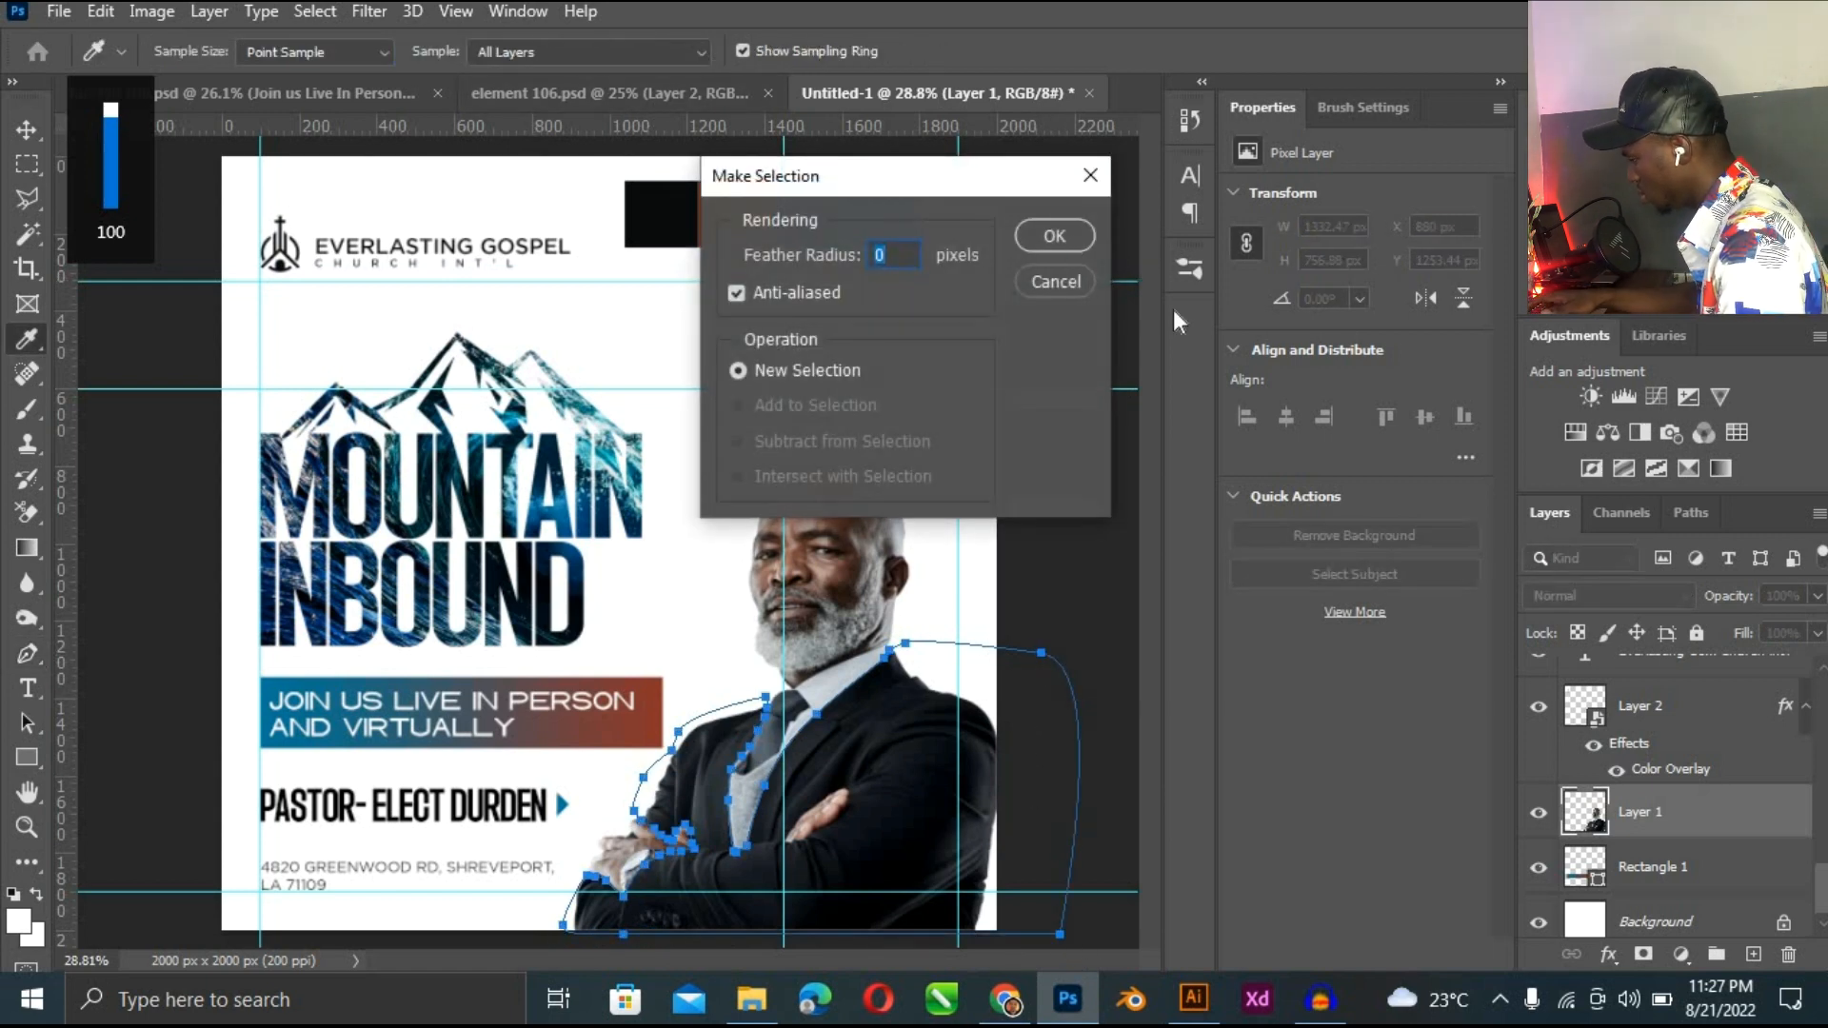
pyautogui.press('Return')
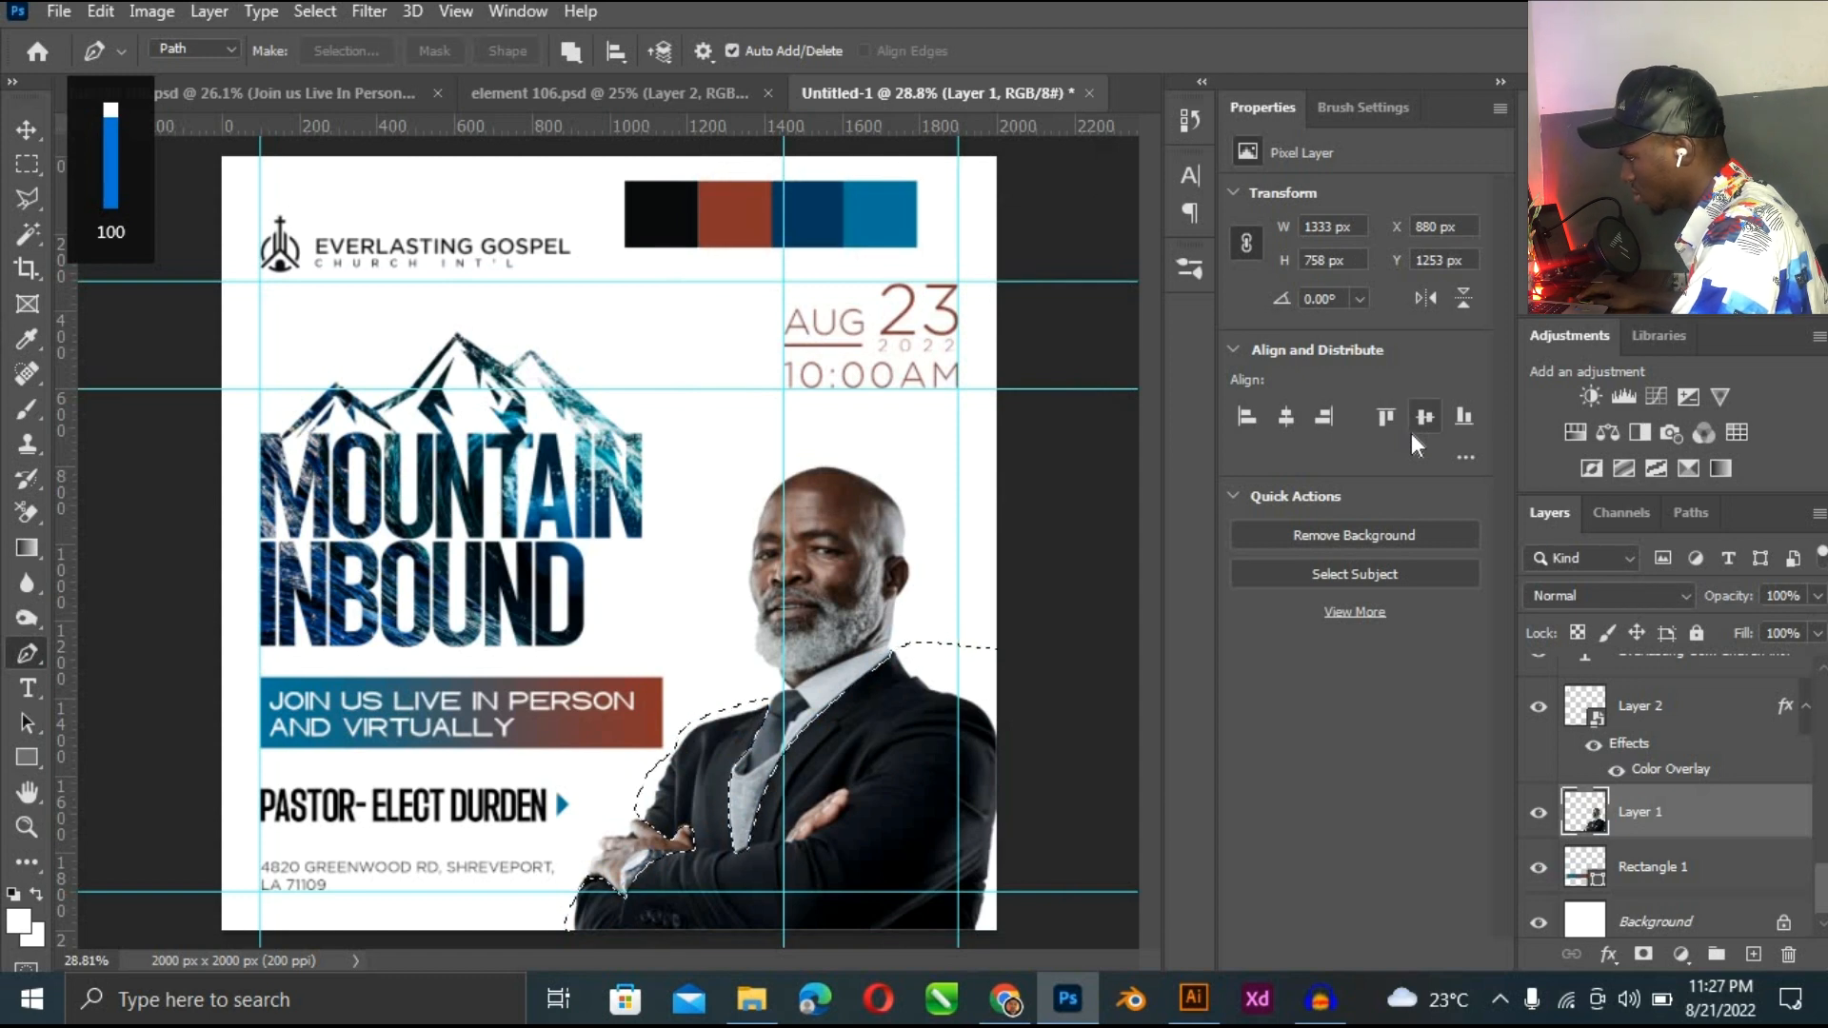
# Add the small patch of jacket showing between the fingers to the selection with the Polygonal Lasso.
pyautogui.hotkey('ctrl', '+')
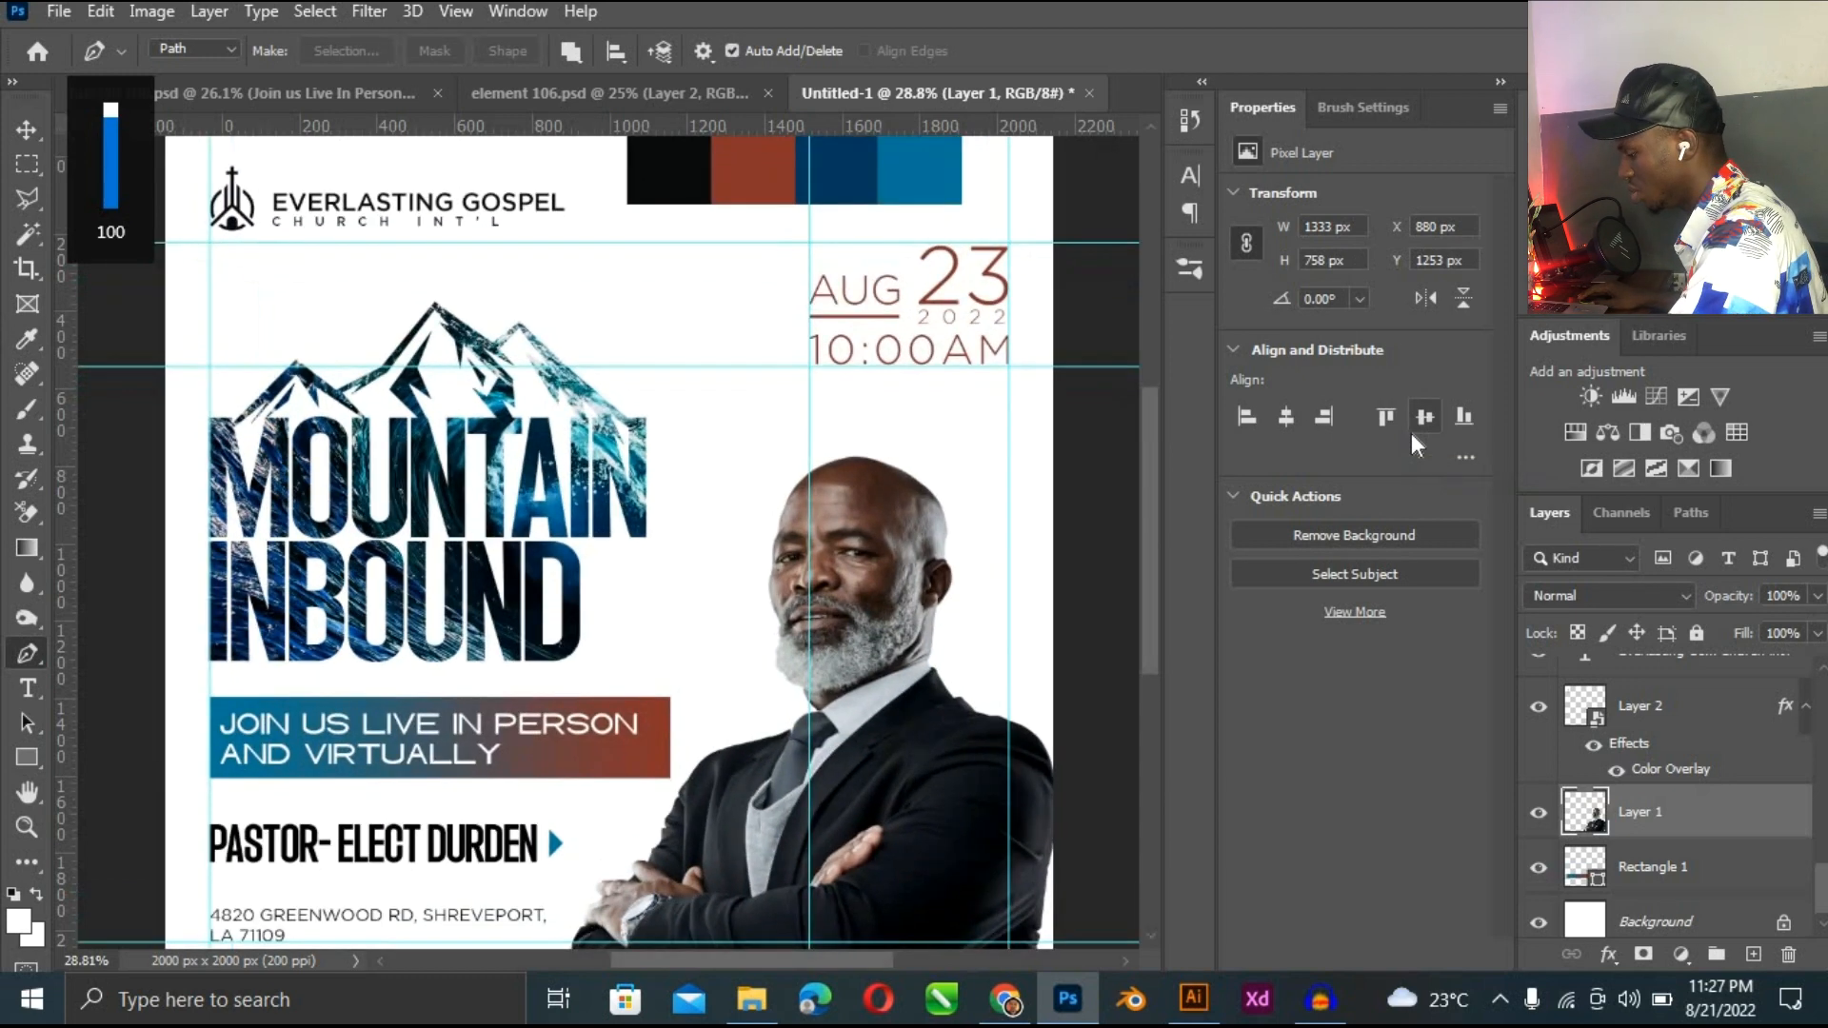
pyautogui.scroll(-4, 956, 523)
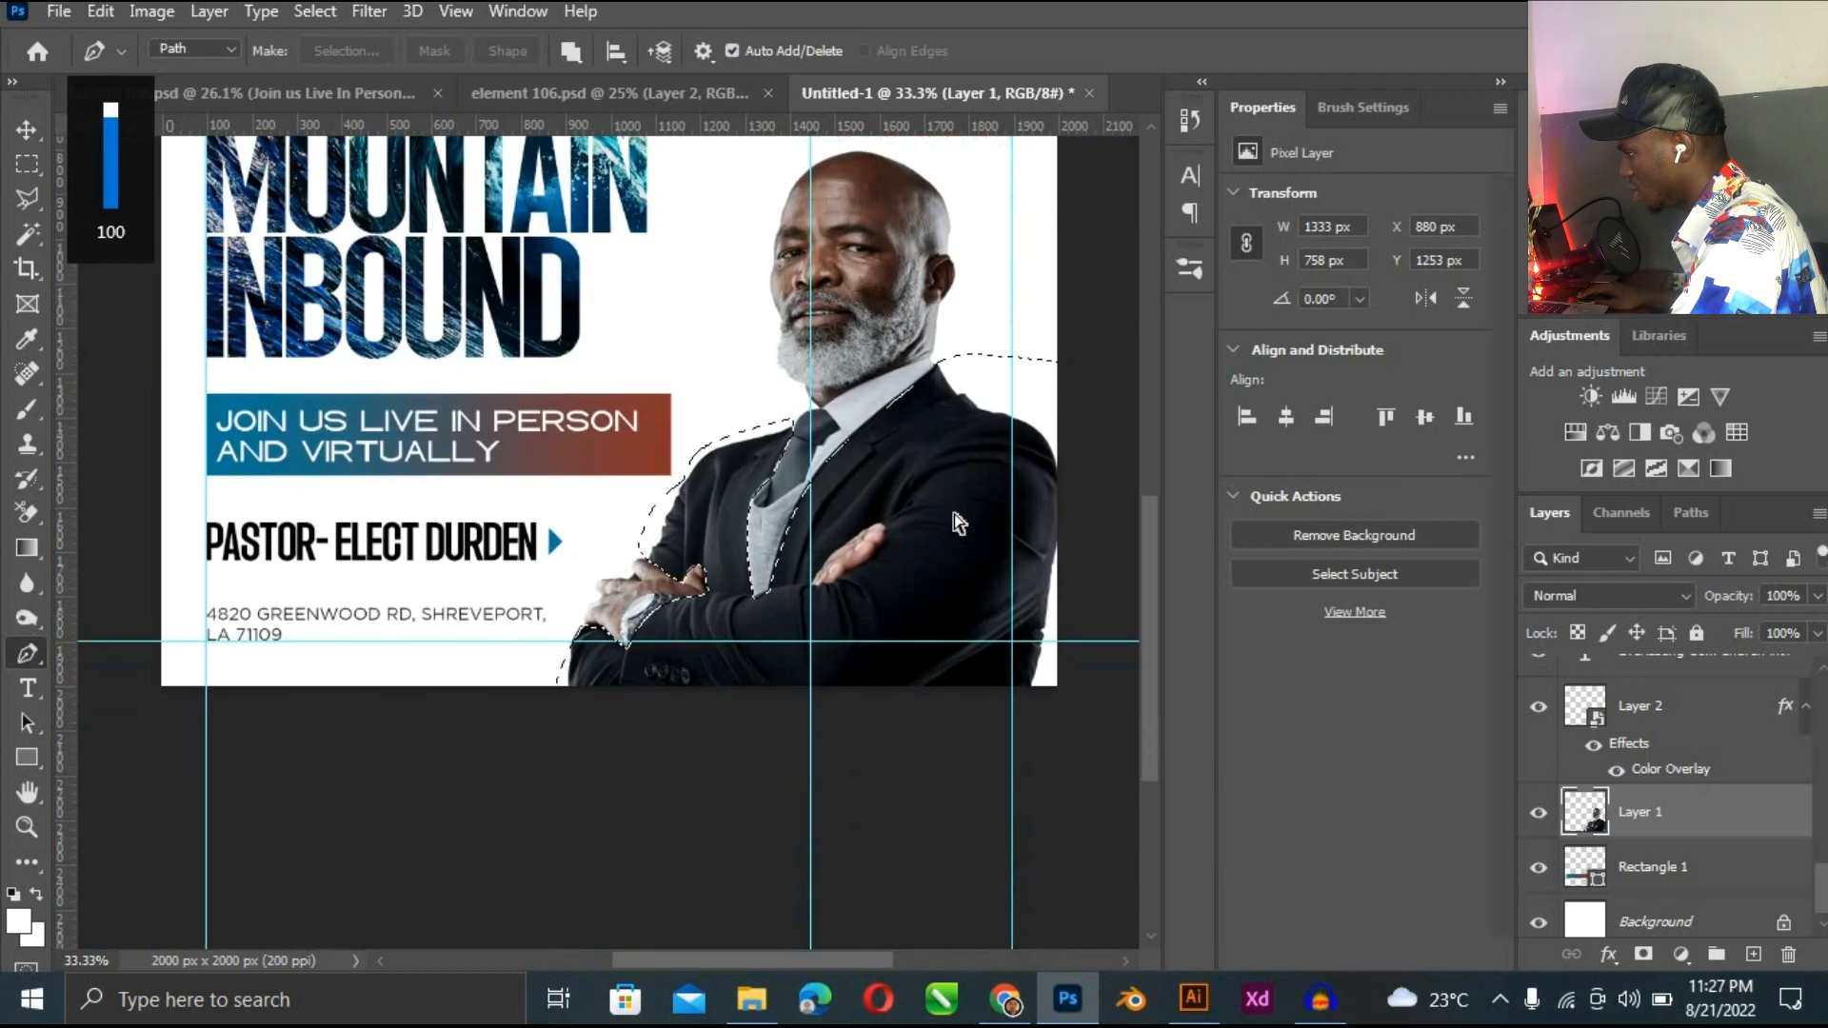
pyautogui.hotkey('ctrl', '+')
pyautogui.hotkey('ctrl', '+')
pyautogui.hotkey('ctrl', '+')
pyautogui.hotkey('ctrl', '+')
pyautogui.hotkey('ctrl', '+')
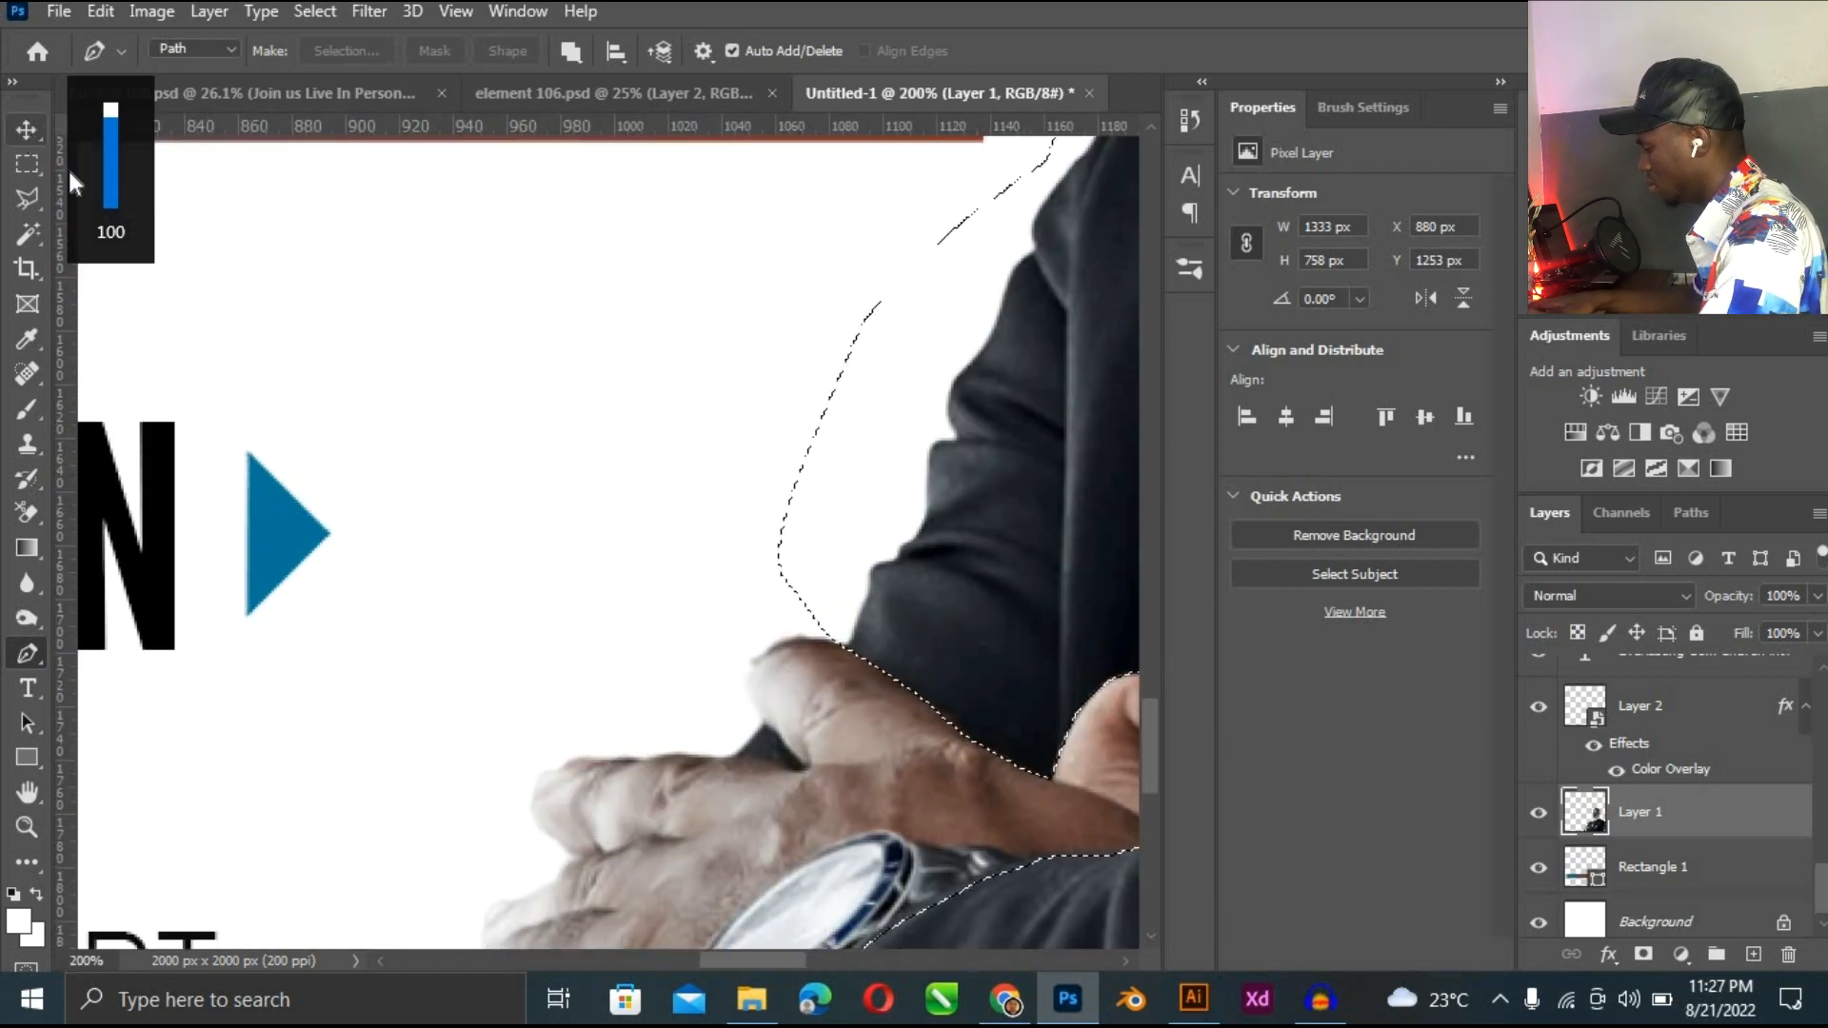
pyautogui.click(27, 130)
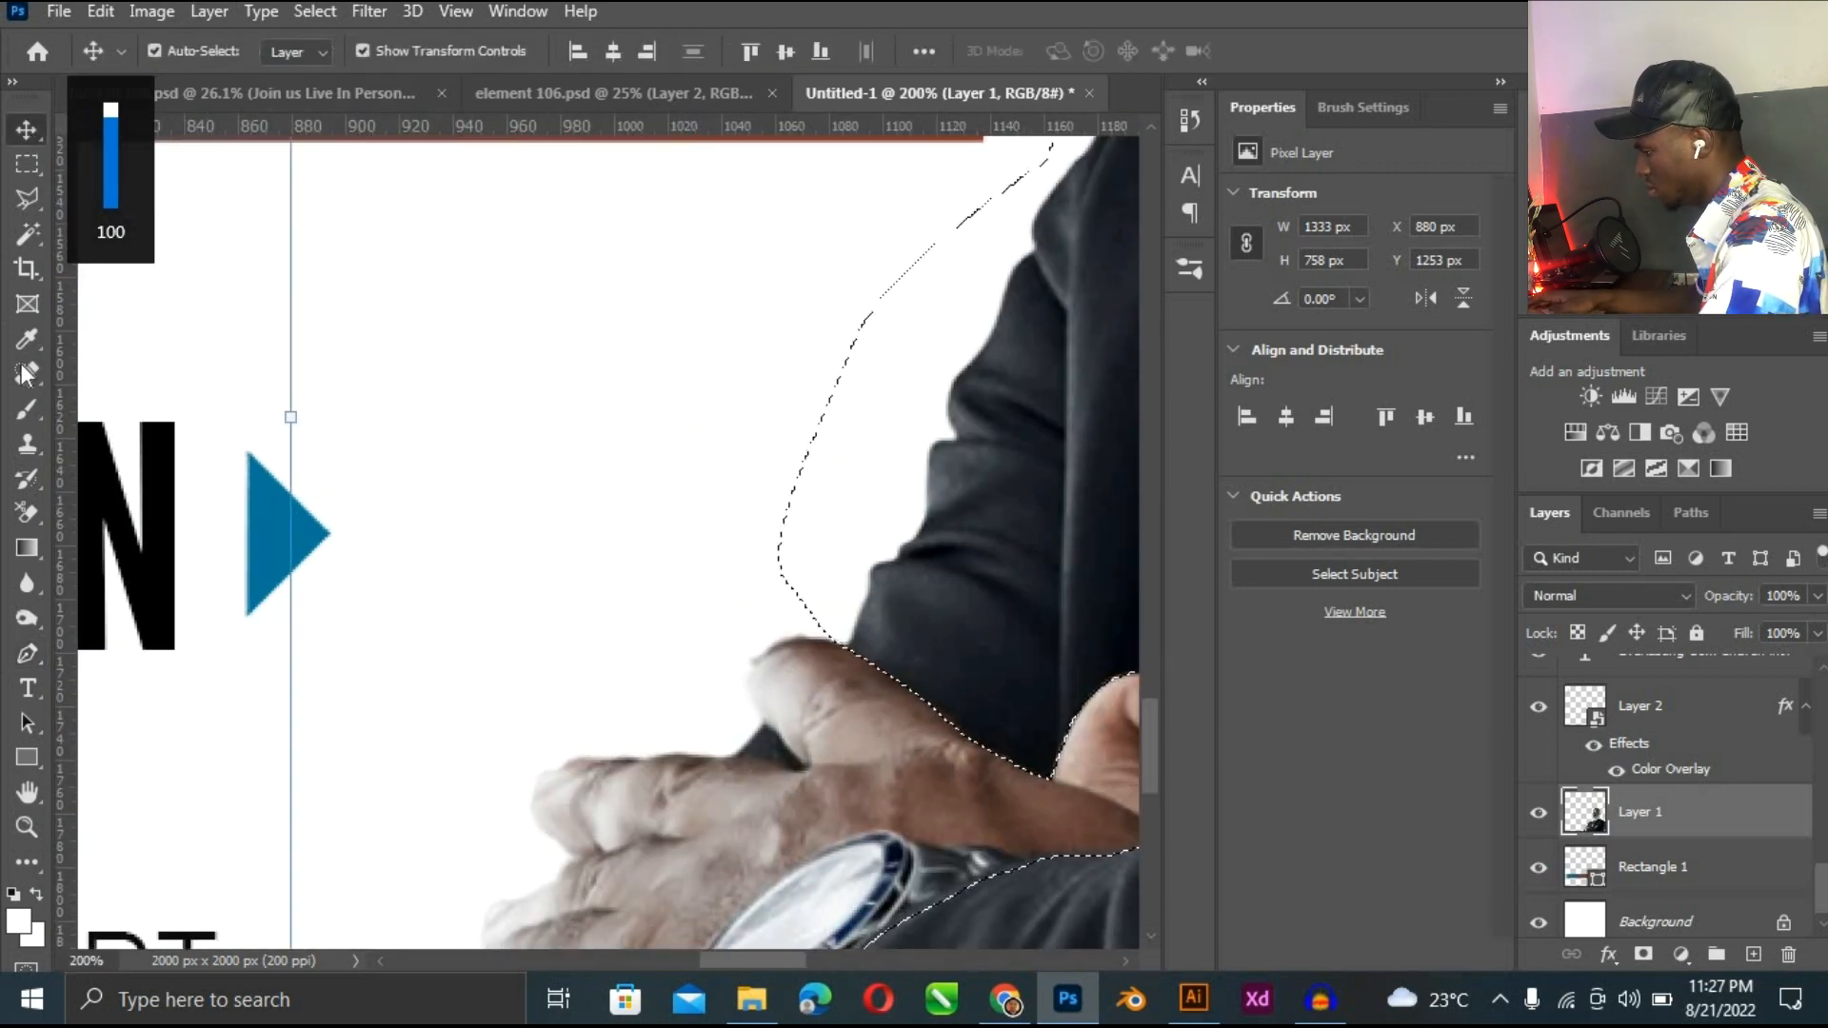
pyautogui.click(27, 198)
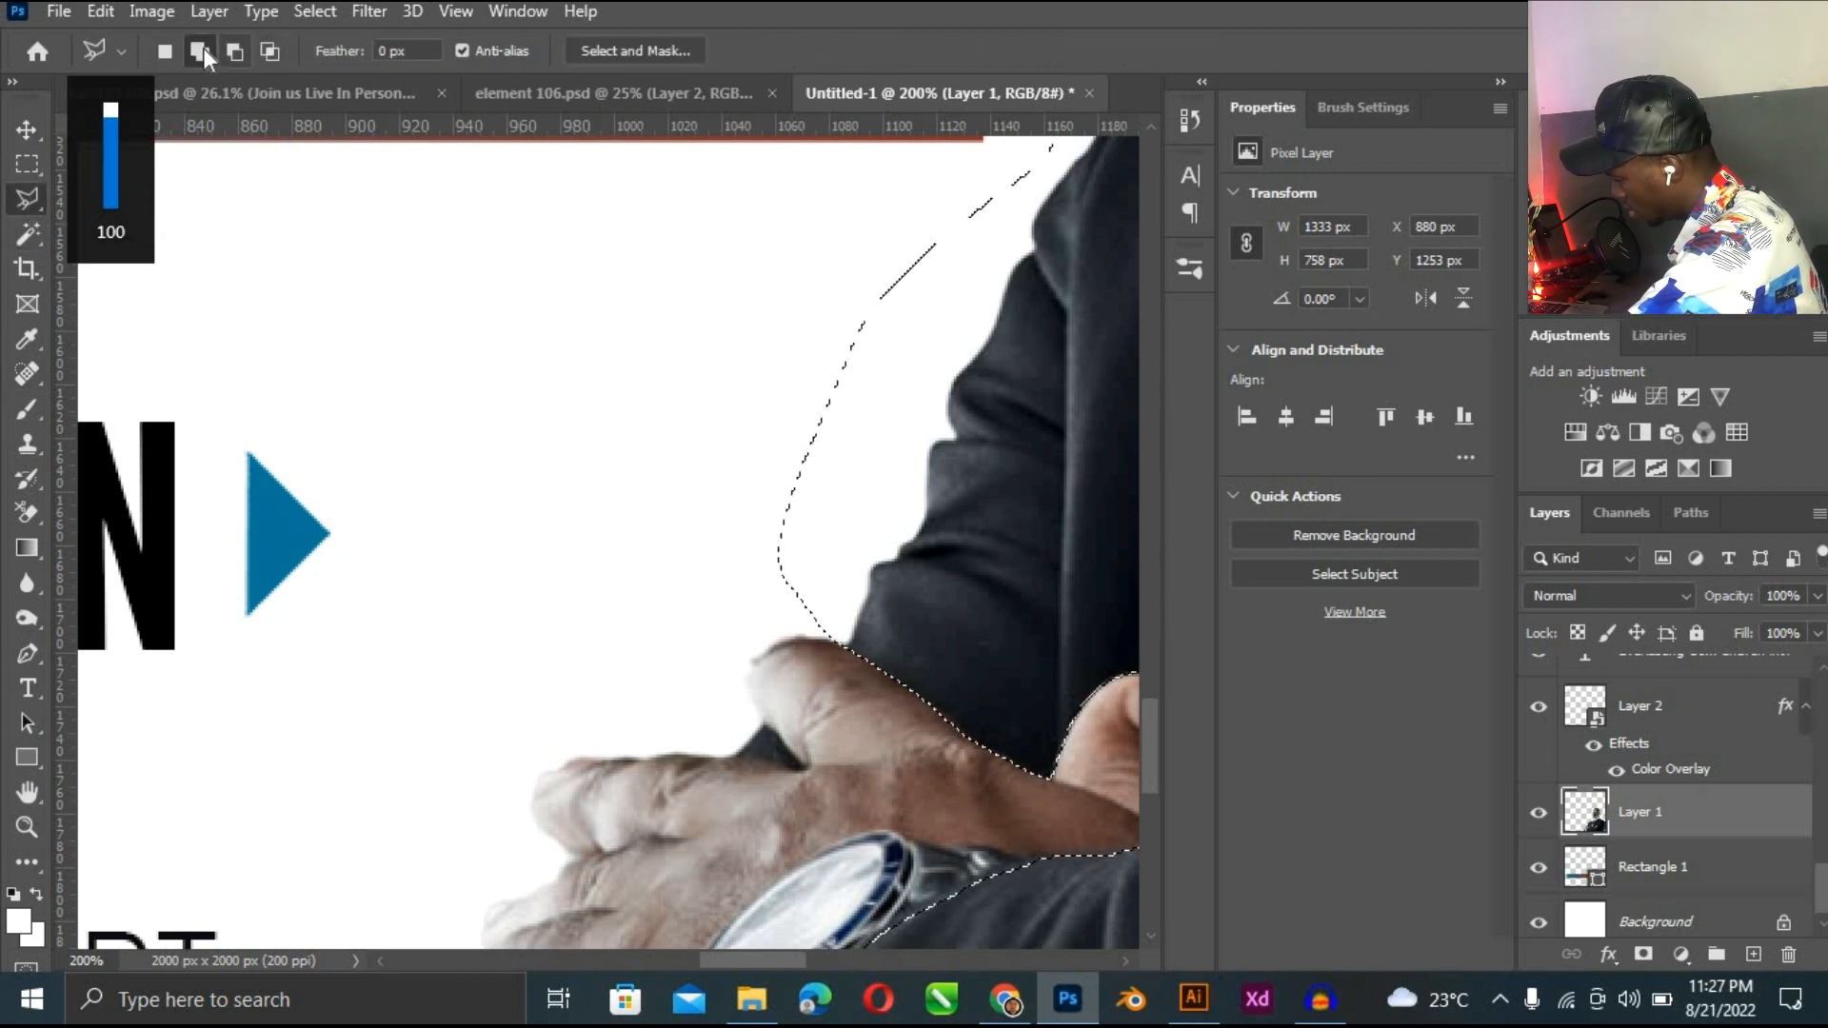
pyautogui.click(203, 48)
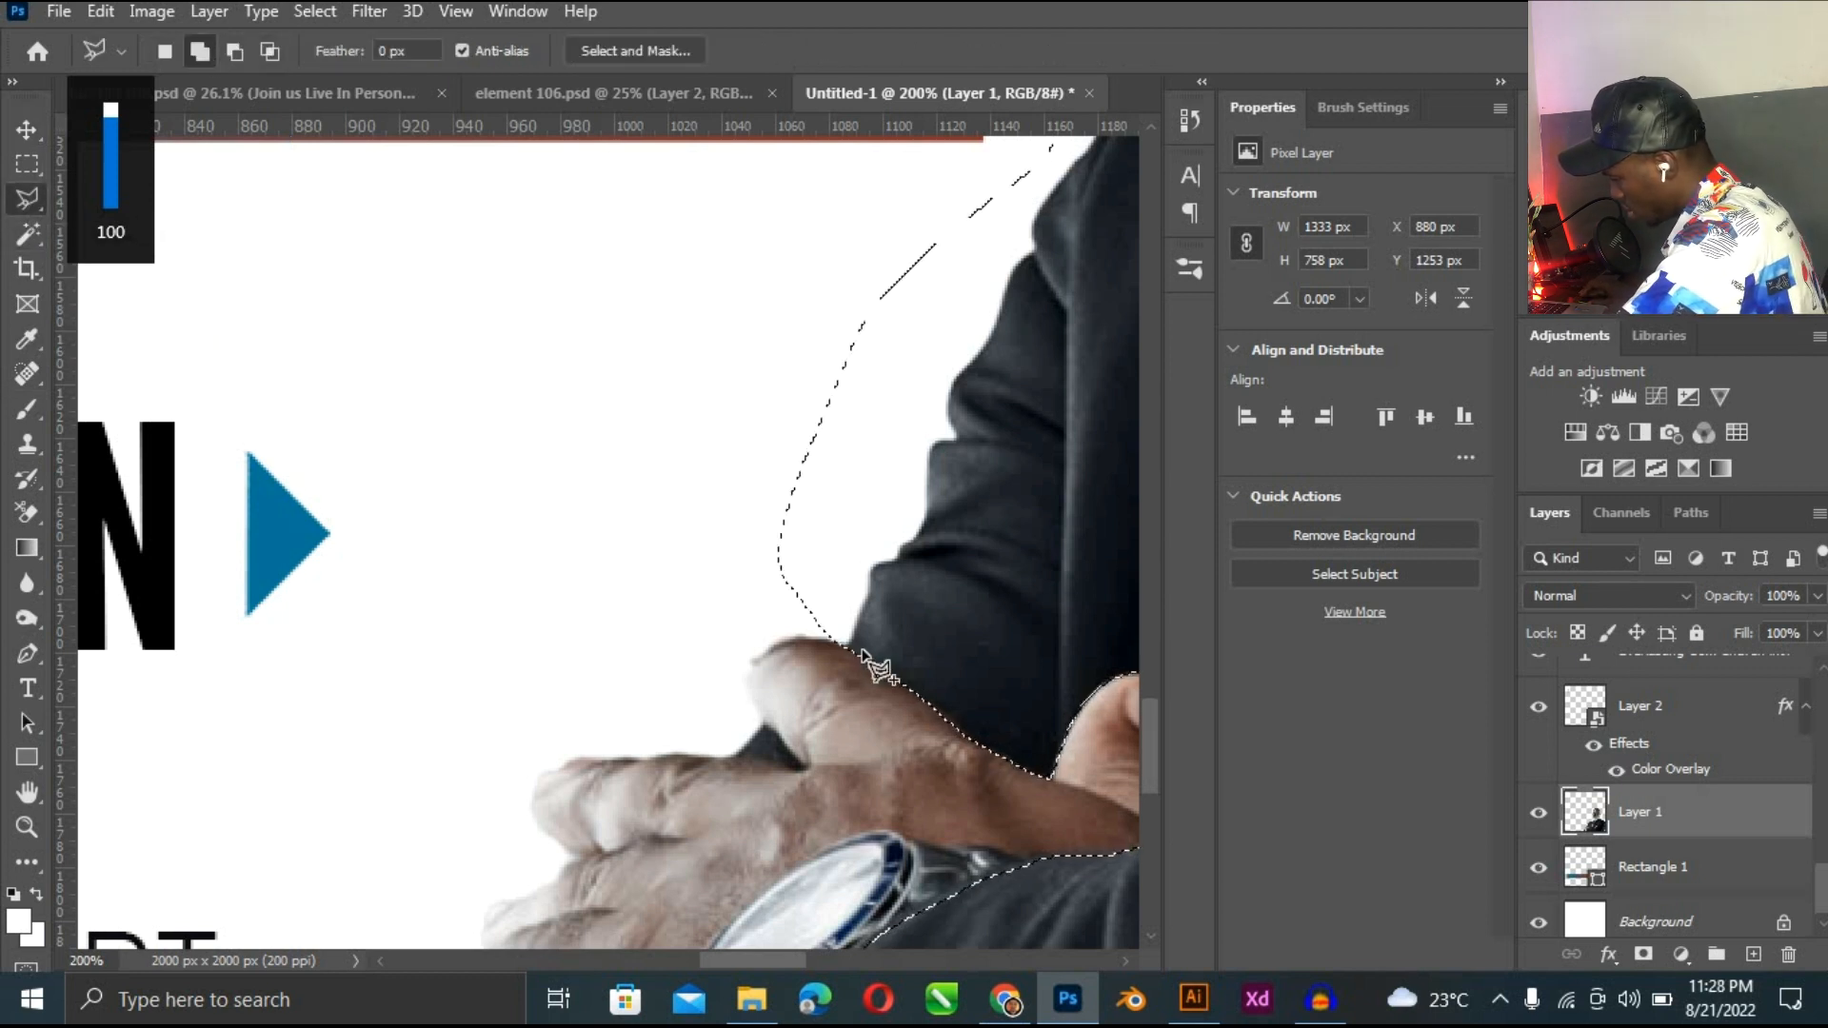
pyautogui.click(701, 758)
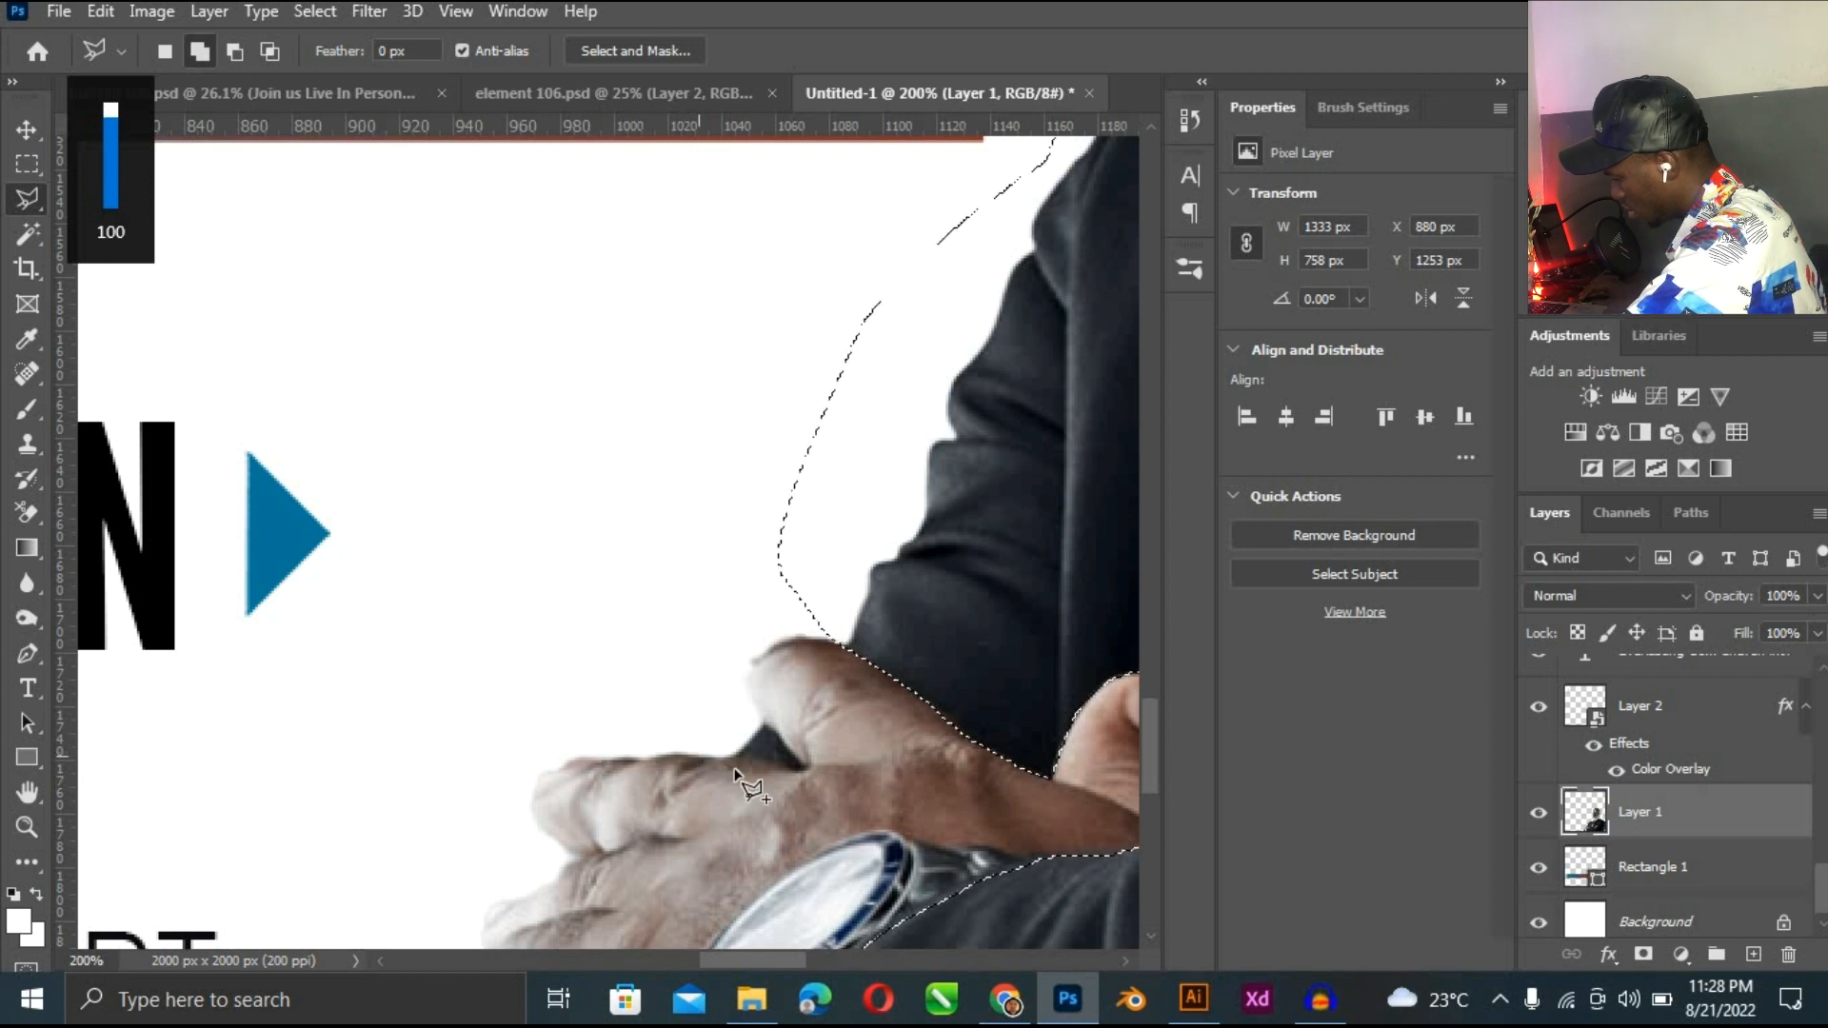
pyautogui.click(802, 771)
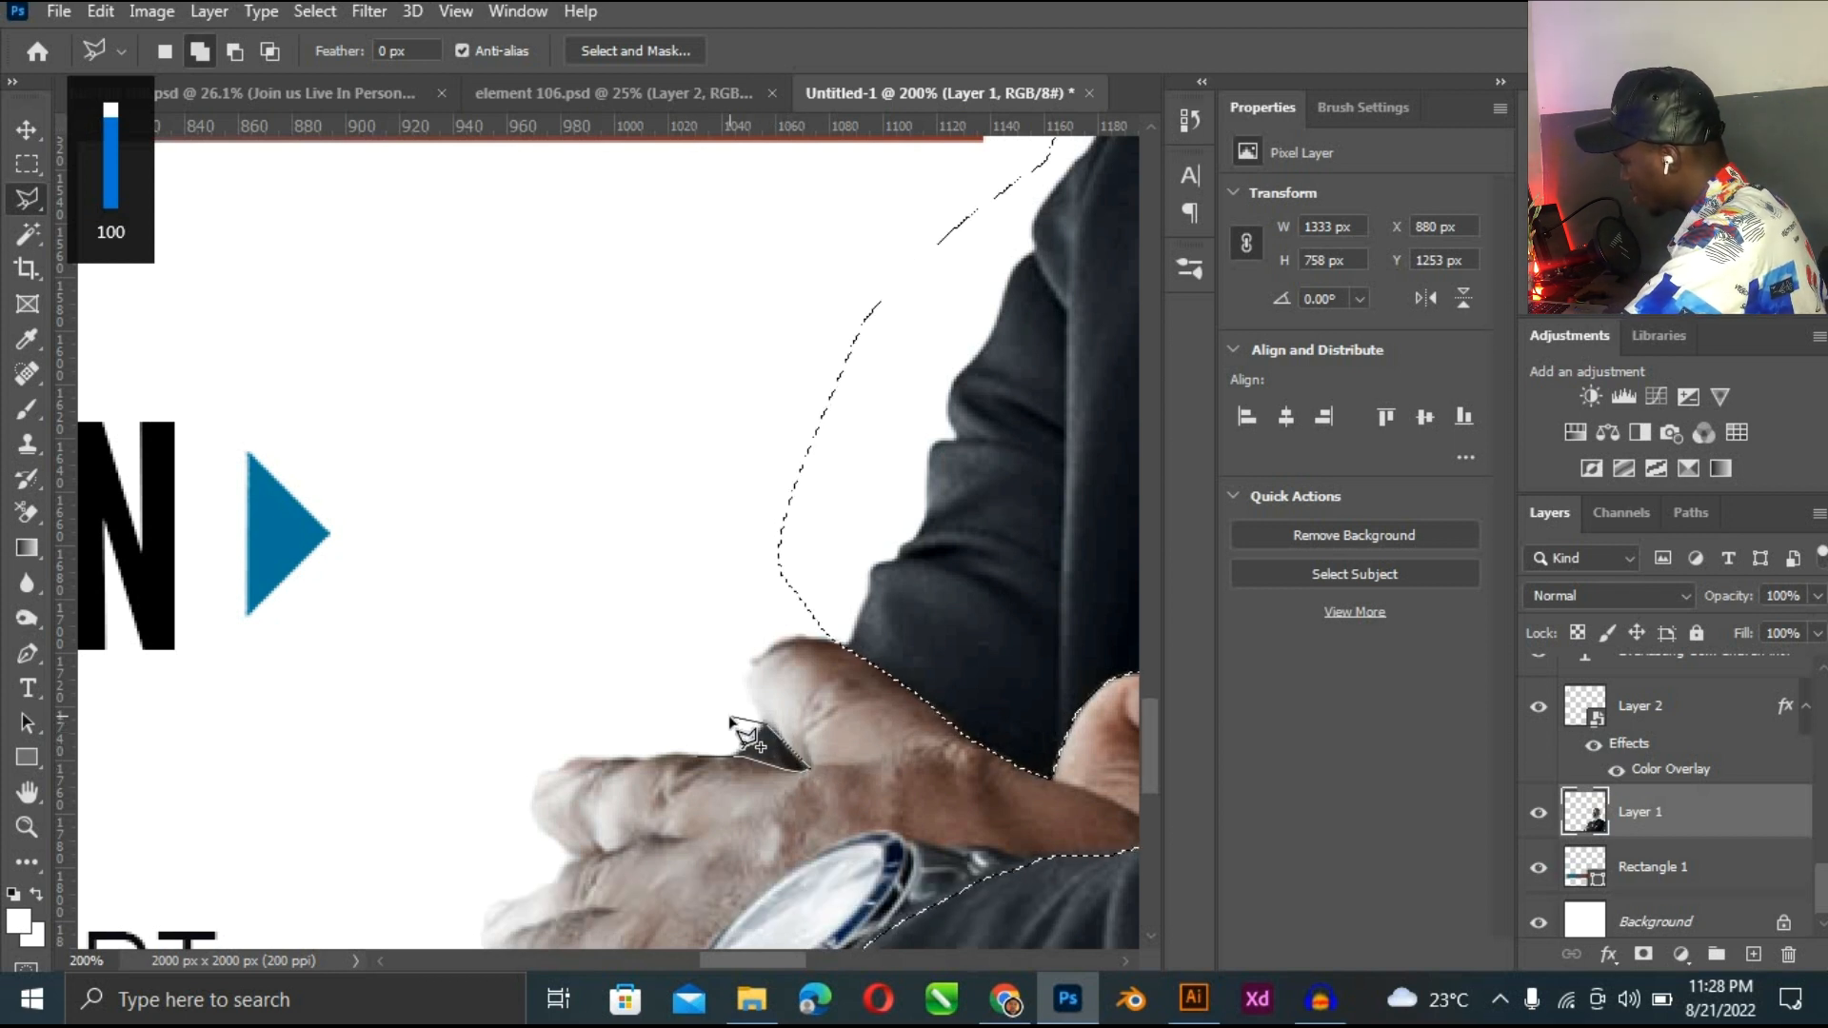
# Copy the selected jacket to its own layer and hide the original photo, Layer 1.
pyautogui.hotkey('ctrl', '-')
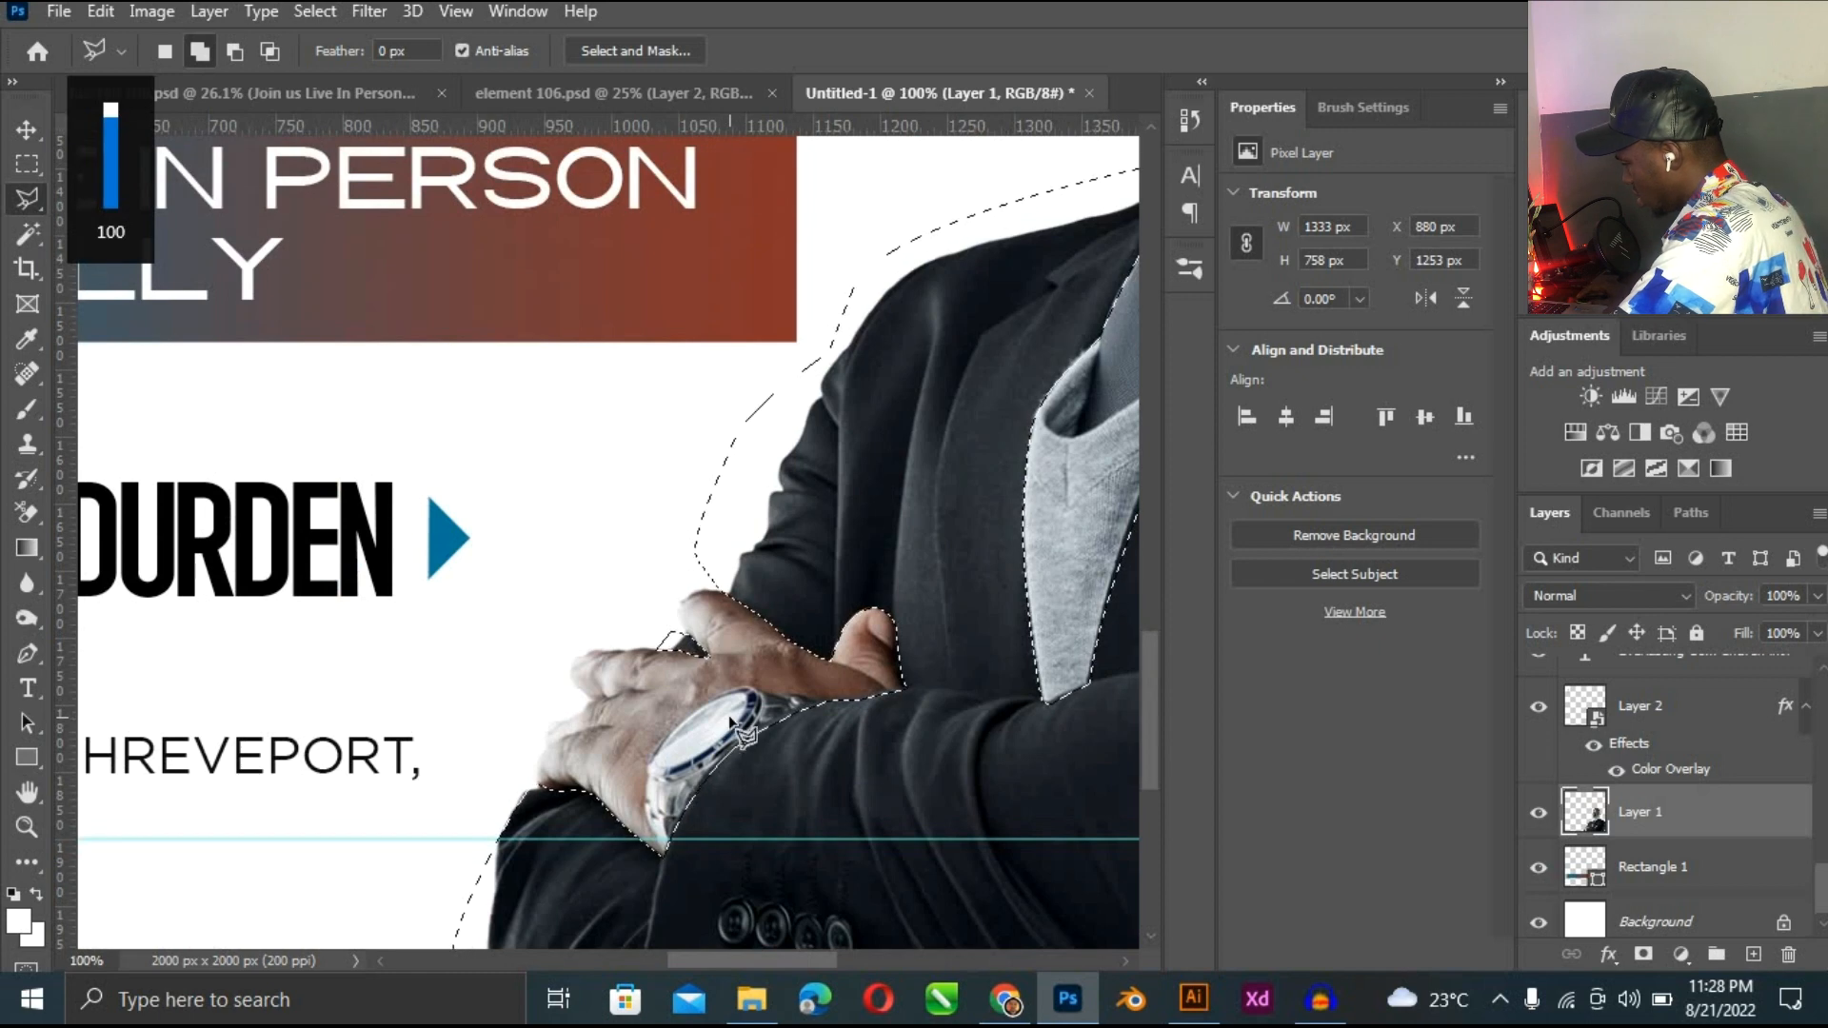
pyautogui.hotkey('ctrl', 'j')
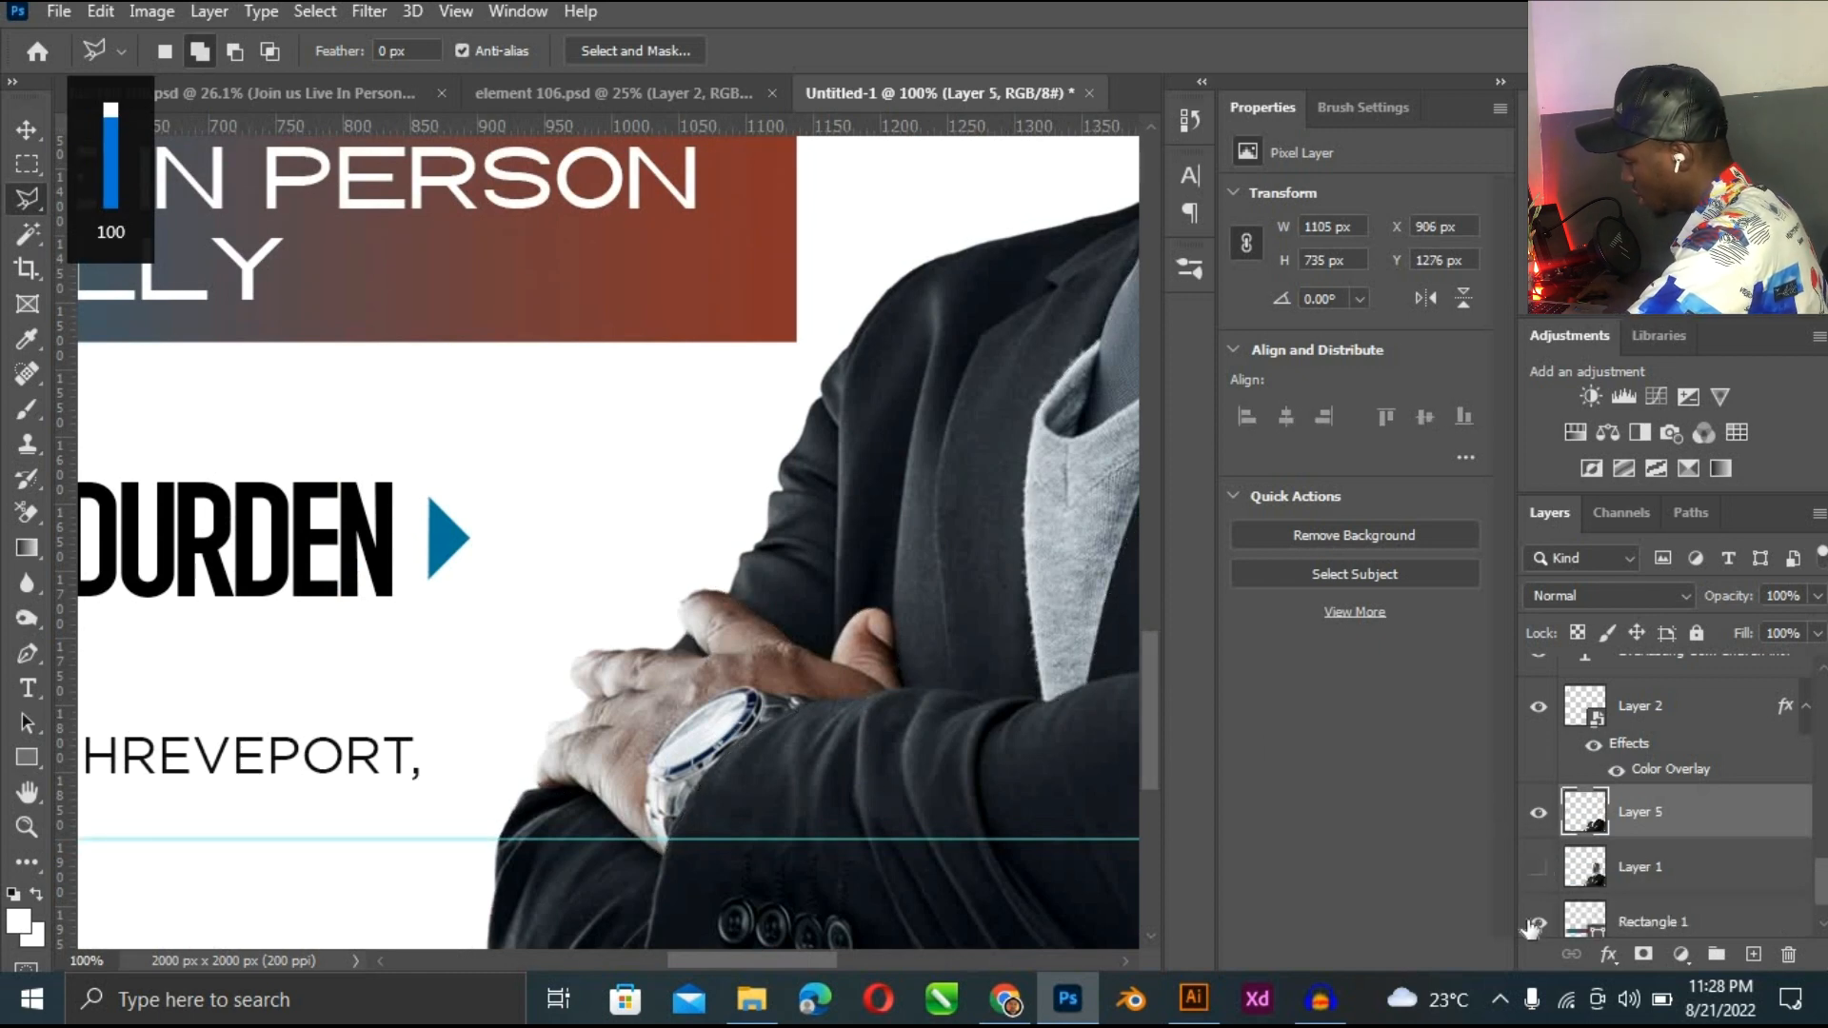
pyautogui.click(1536, 924)
pyautogui.hotkey('ctrl', '0')
pyautogui.click(26, 130)
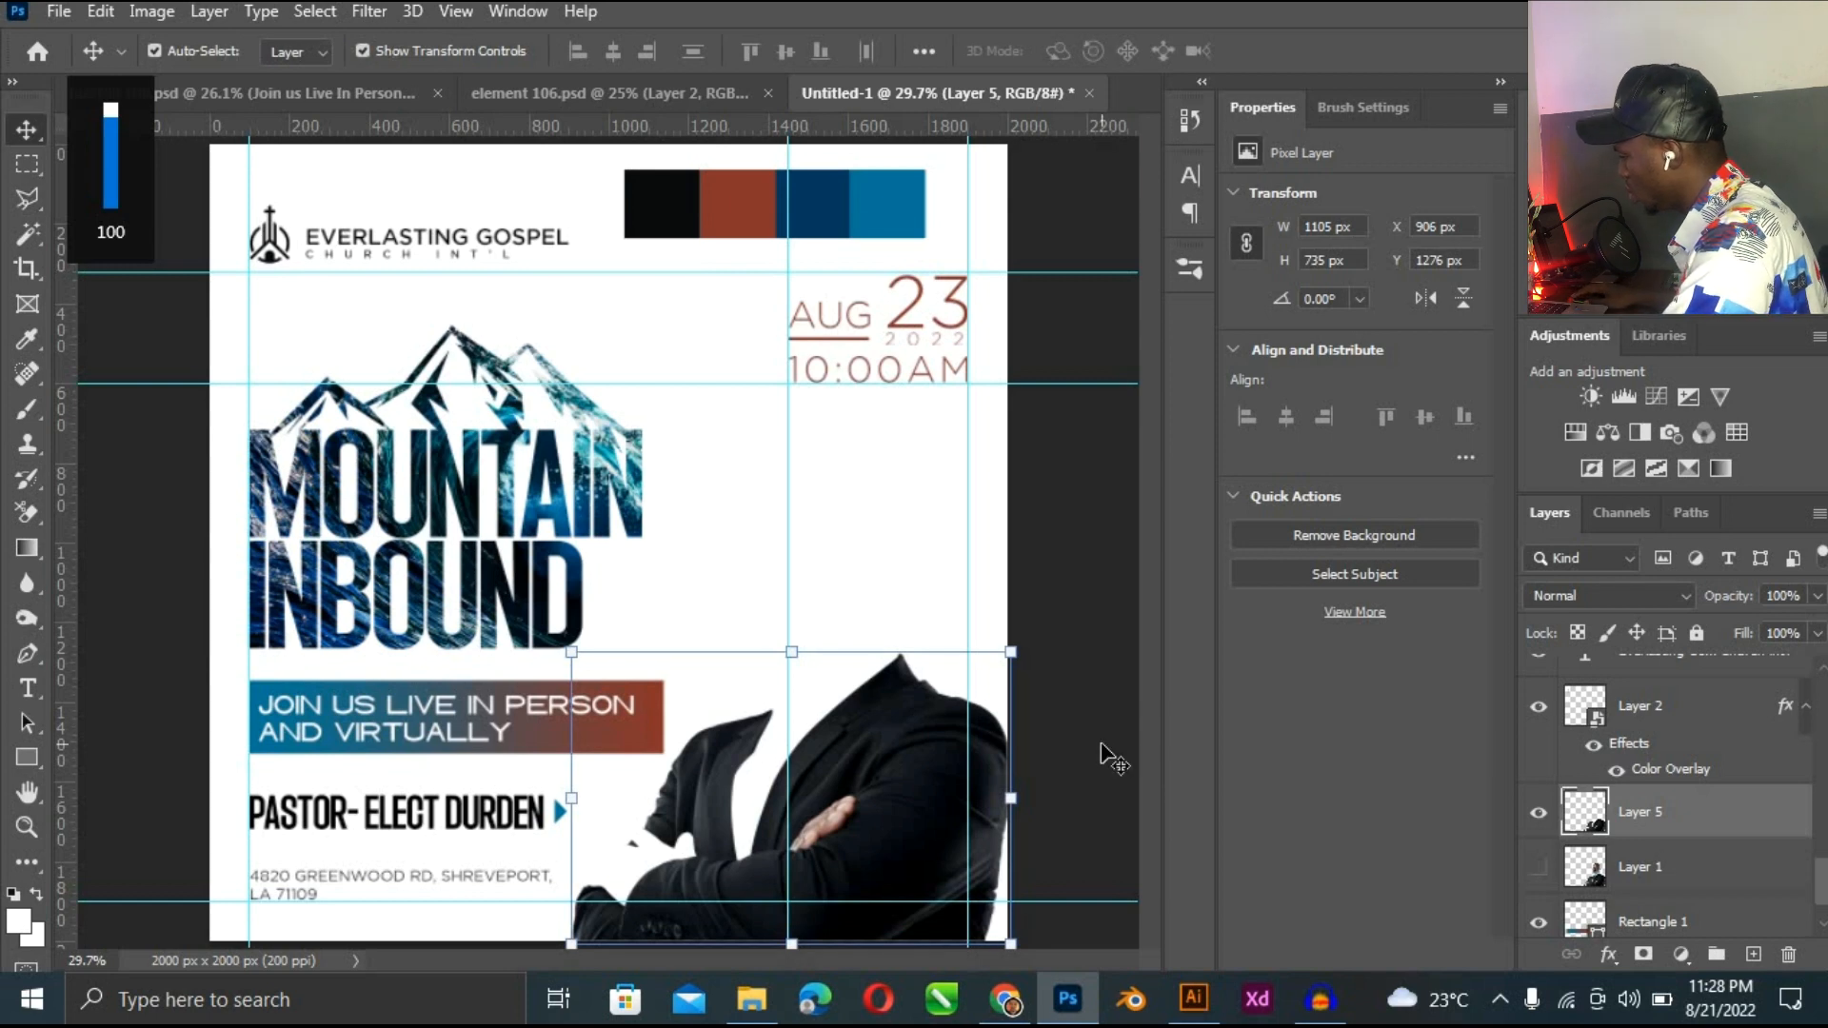
# Start a Pen tool path on the jacket layer where the remaining hand meets the sleeve, tracing along its wrist end.
pyautogui.hotkey('ctrl', '+')
pyautogui.hotkey('ctrl', '+')
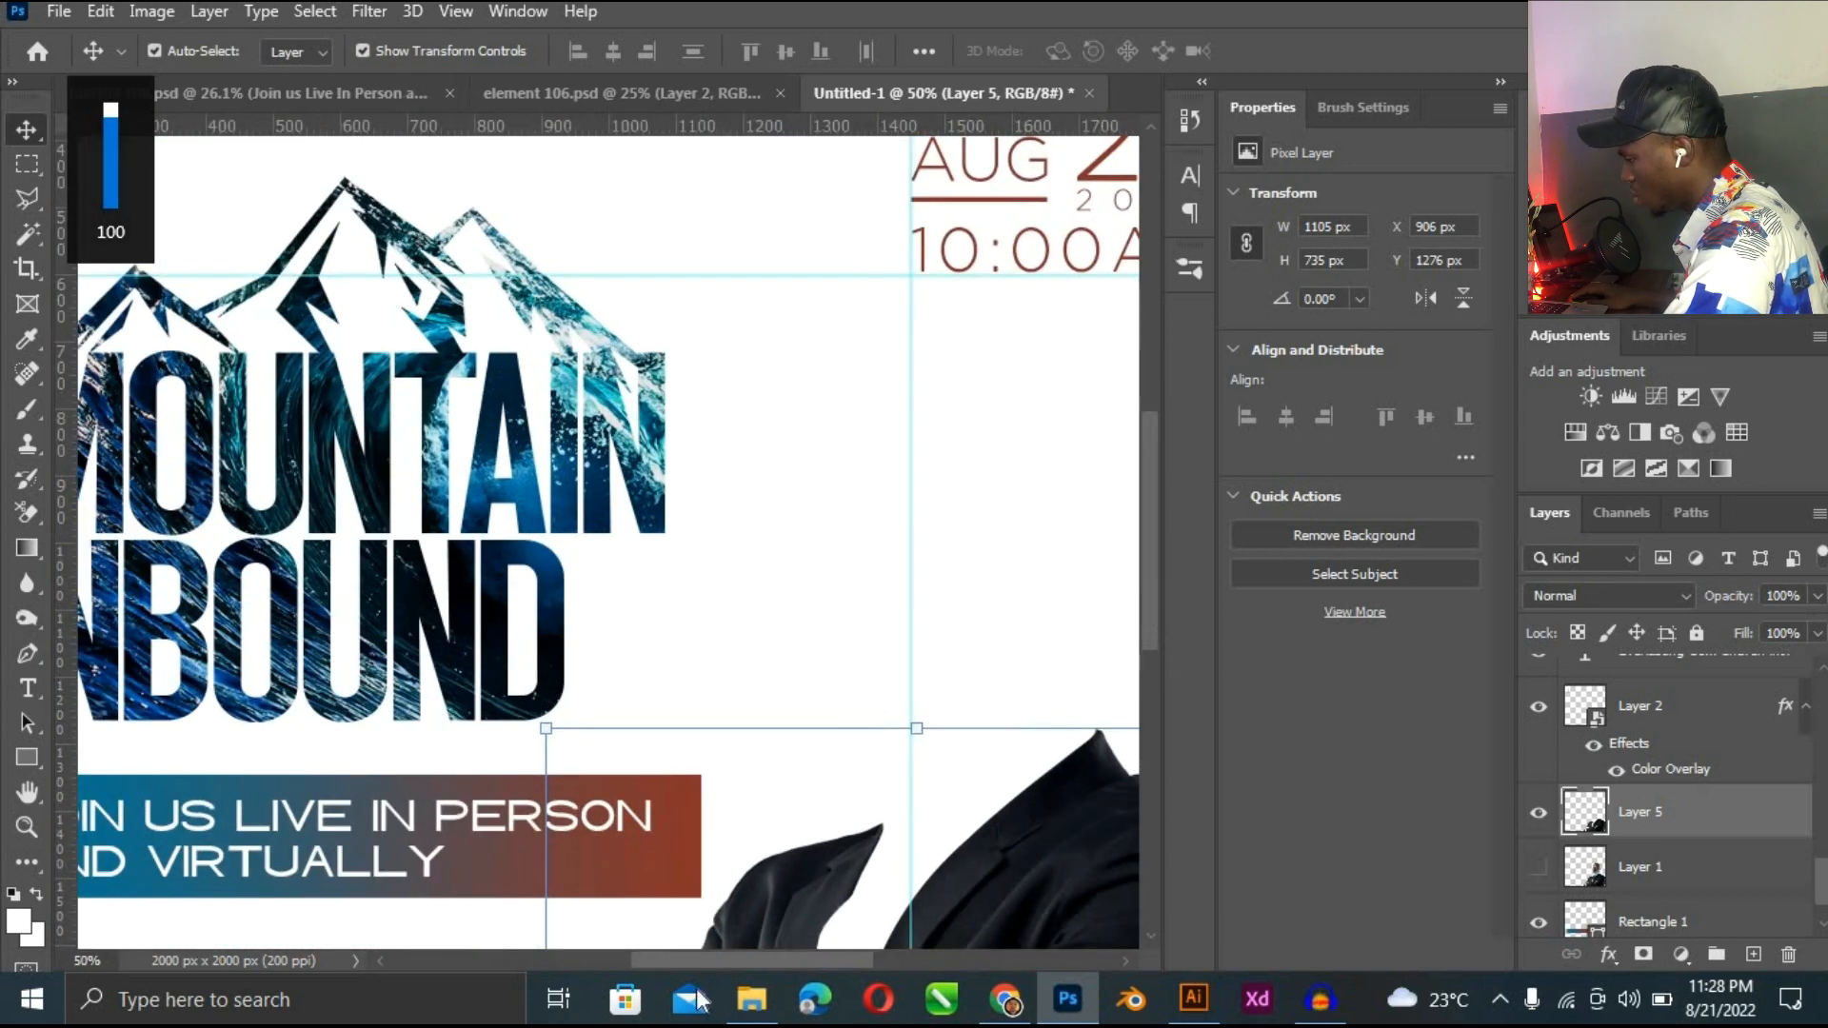
pyautogui.scroll(-5, 733, 952)
pyautogui.hscroll(3, 784, 957)
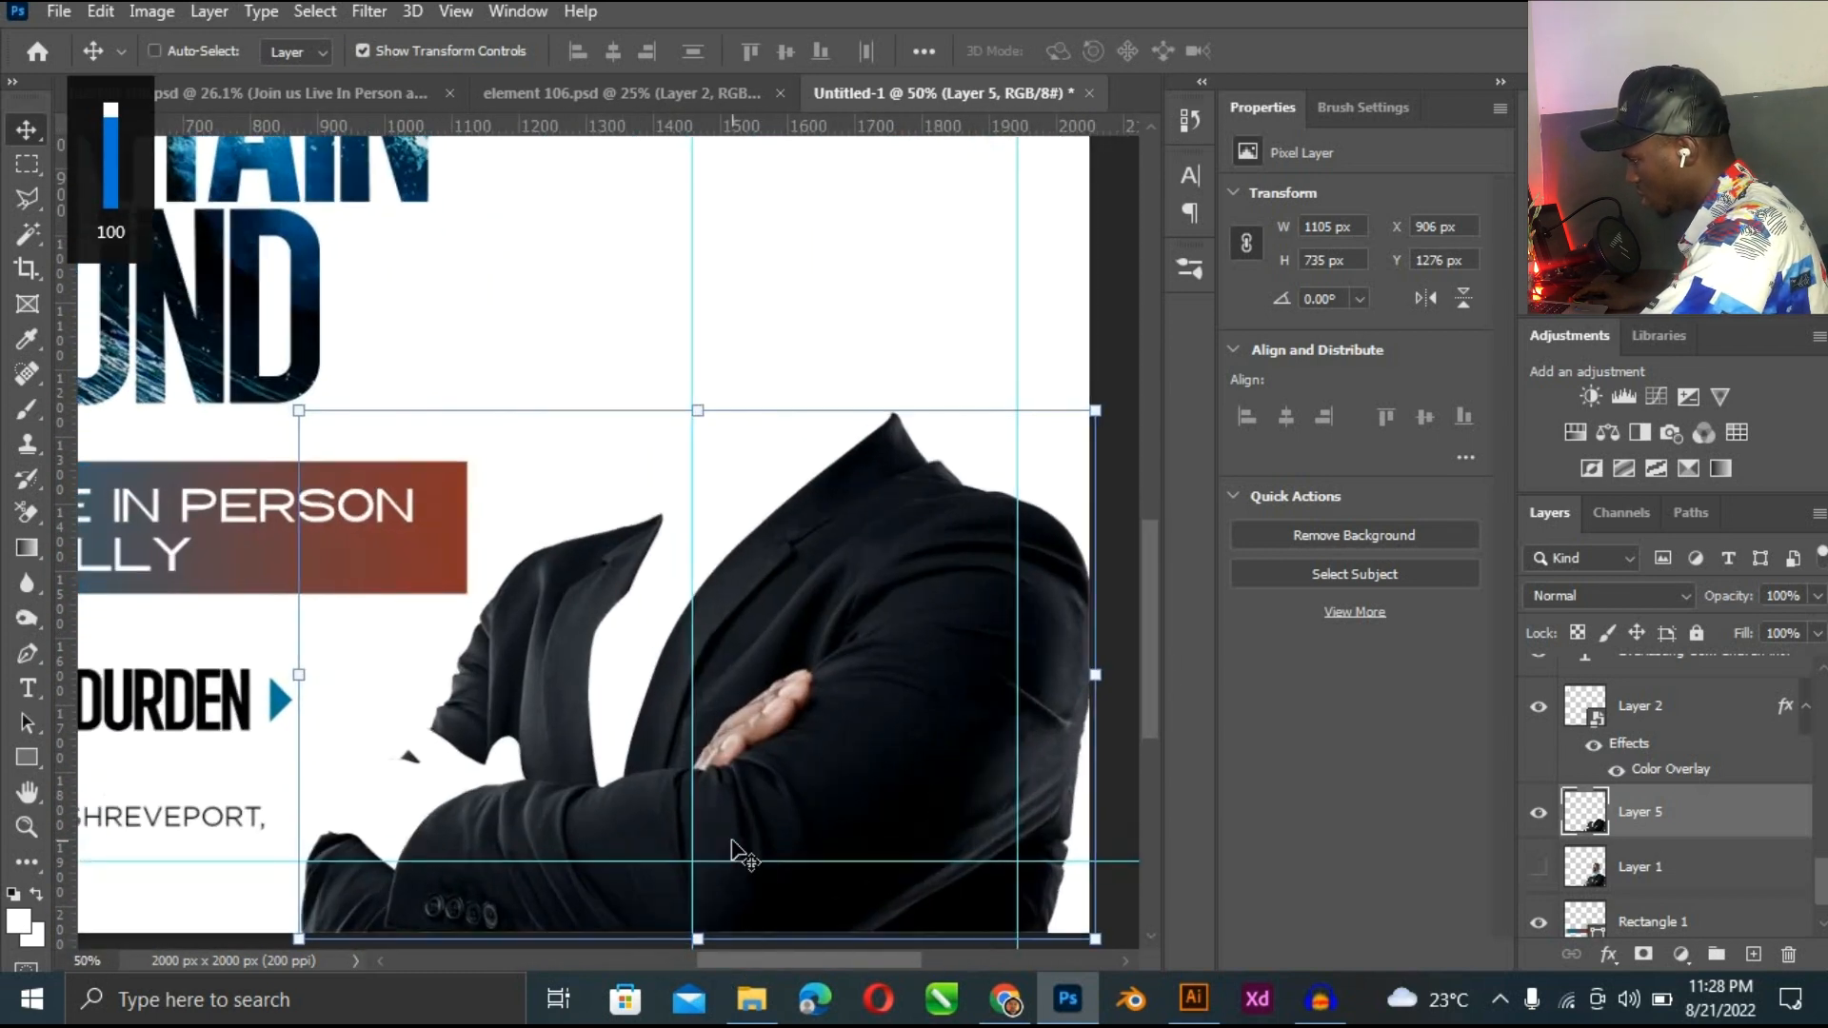
pyautogui.hotkey('ctrl', '+')
pyautogui.hotkey('ctrl', '+')
pyautogui.scroll(-5, 1154, 691)
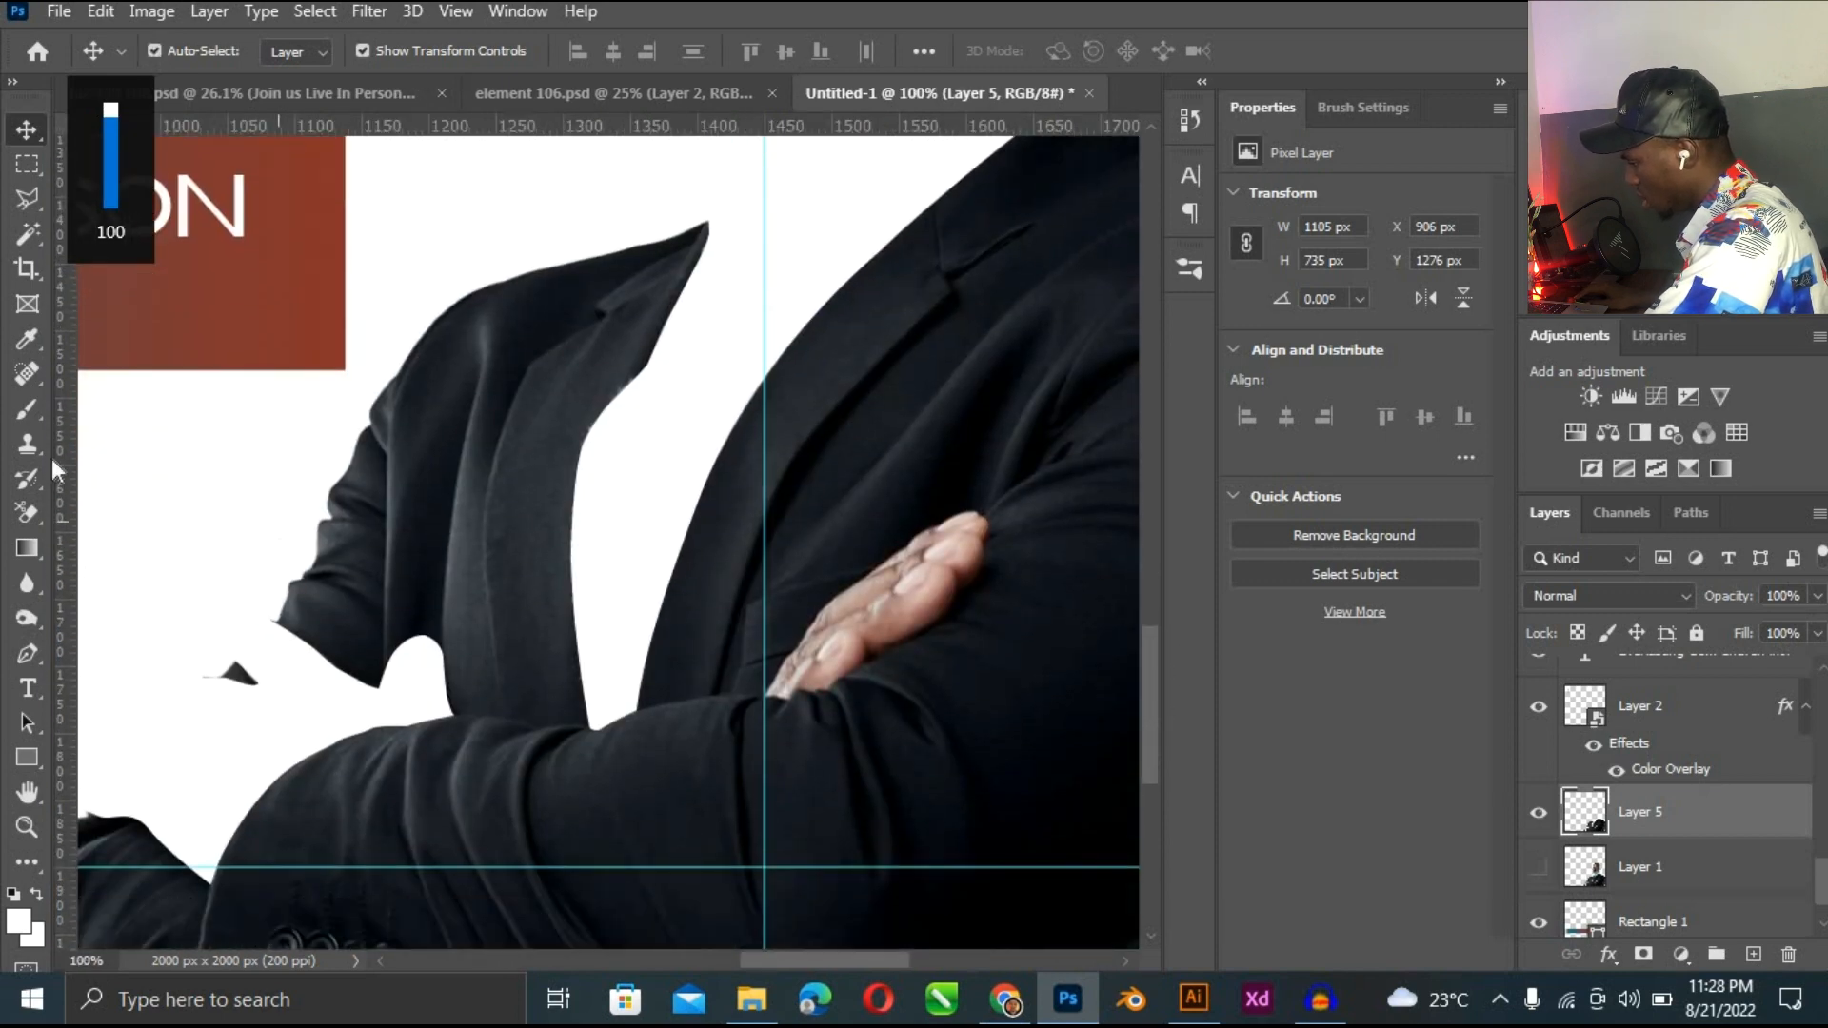
pyautogui.press('p')
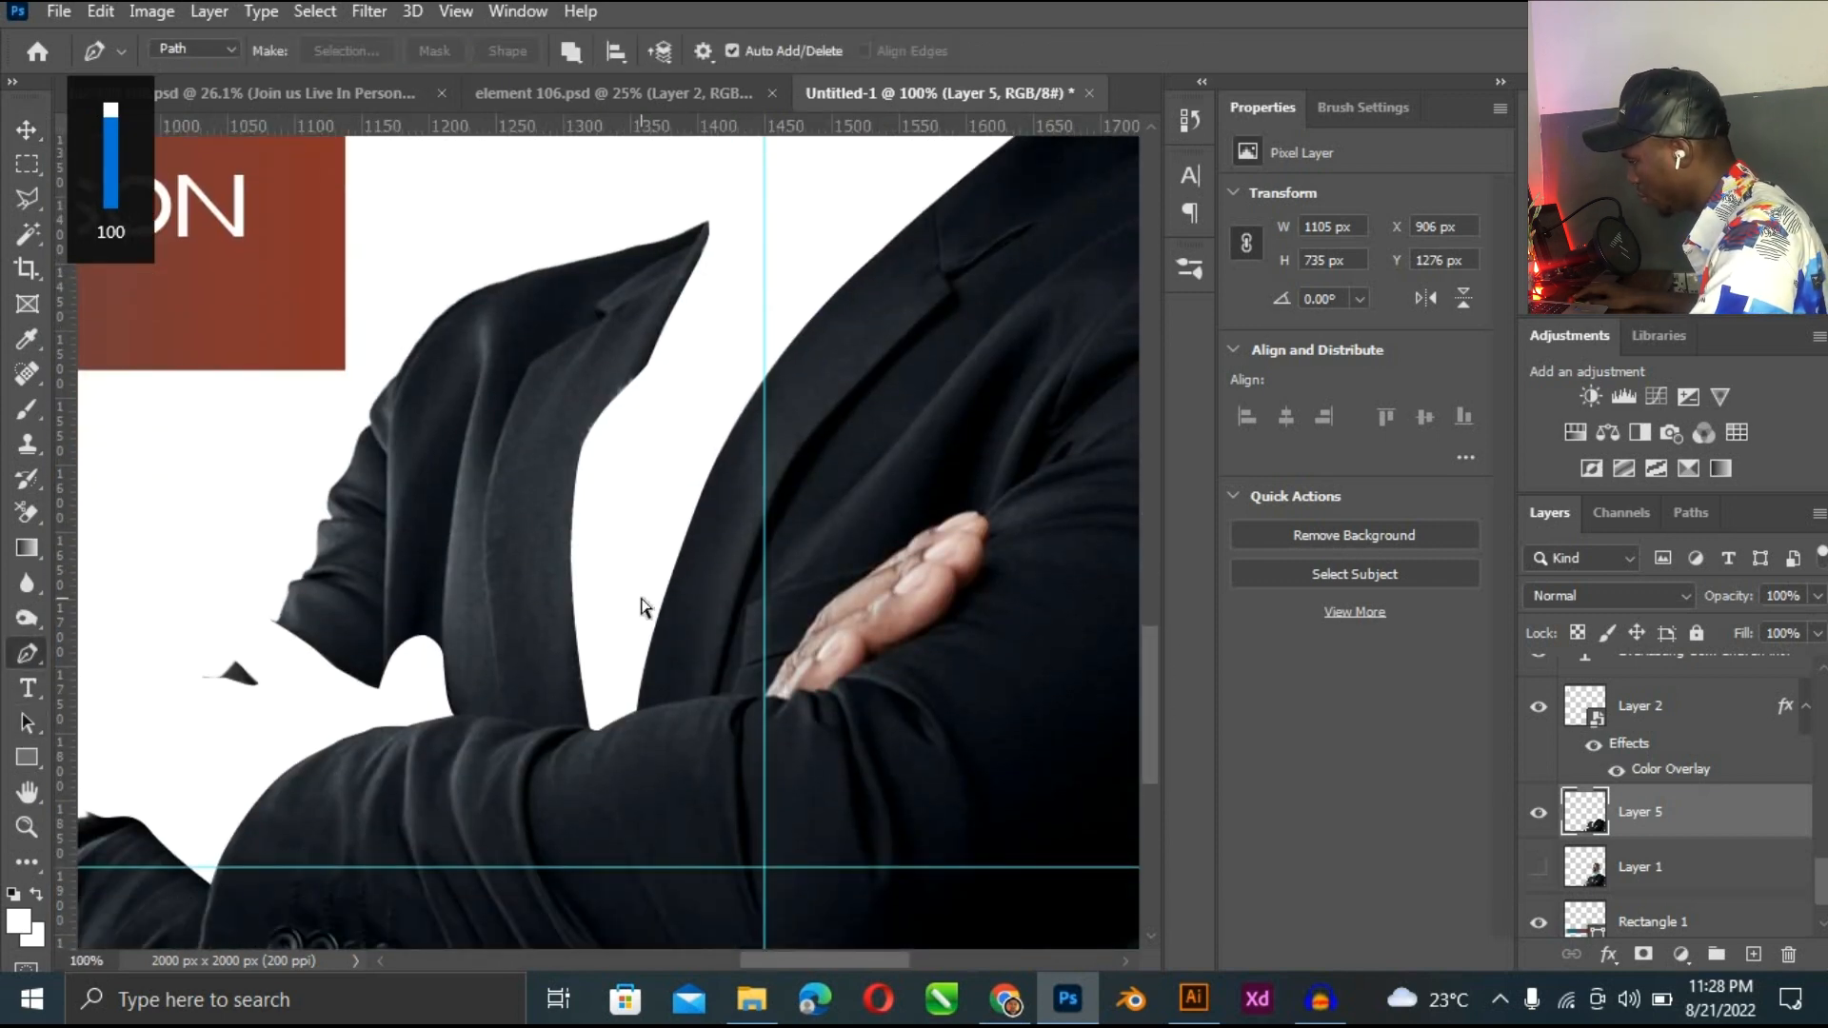
pyautogui.hotkey('ctrl', '+')
pyautogui.hscroll(3, 761, 890)
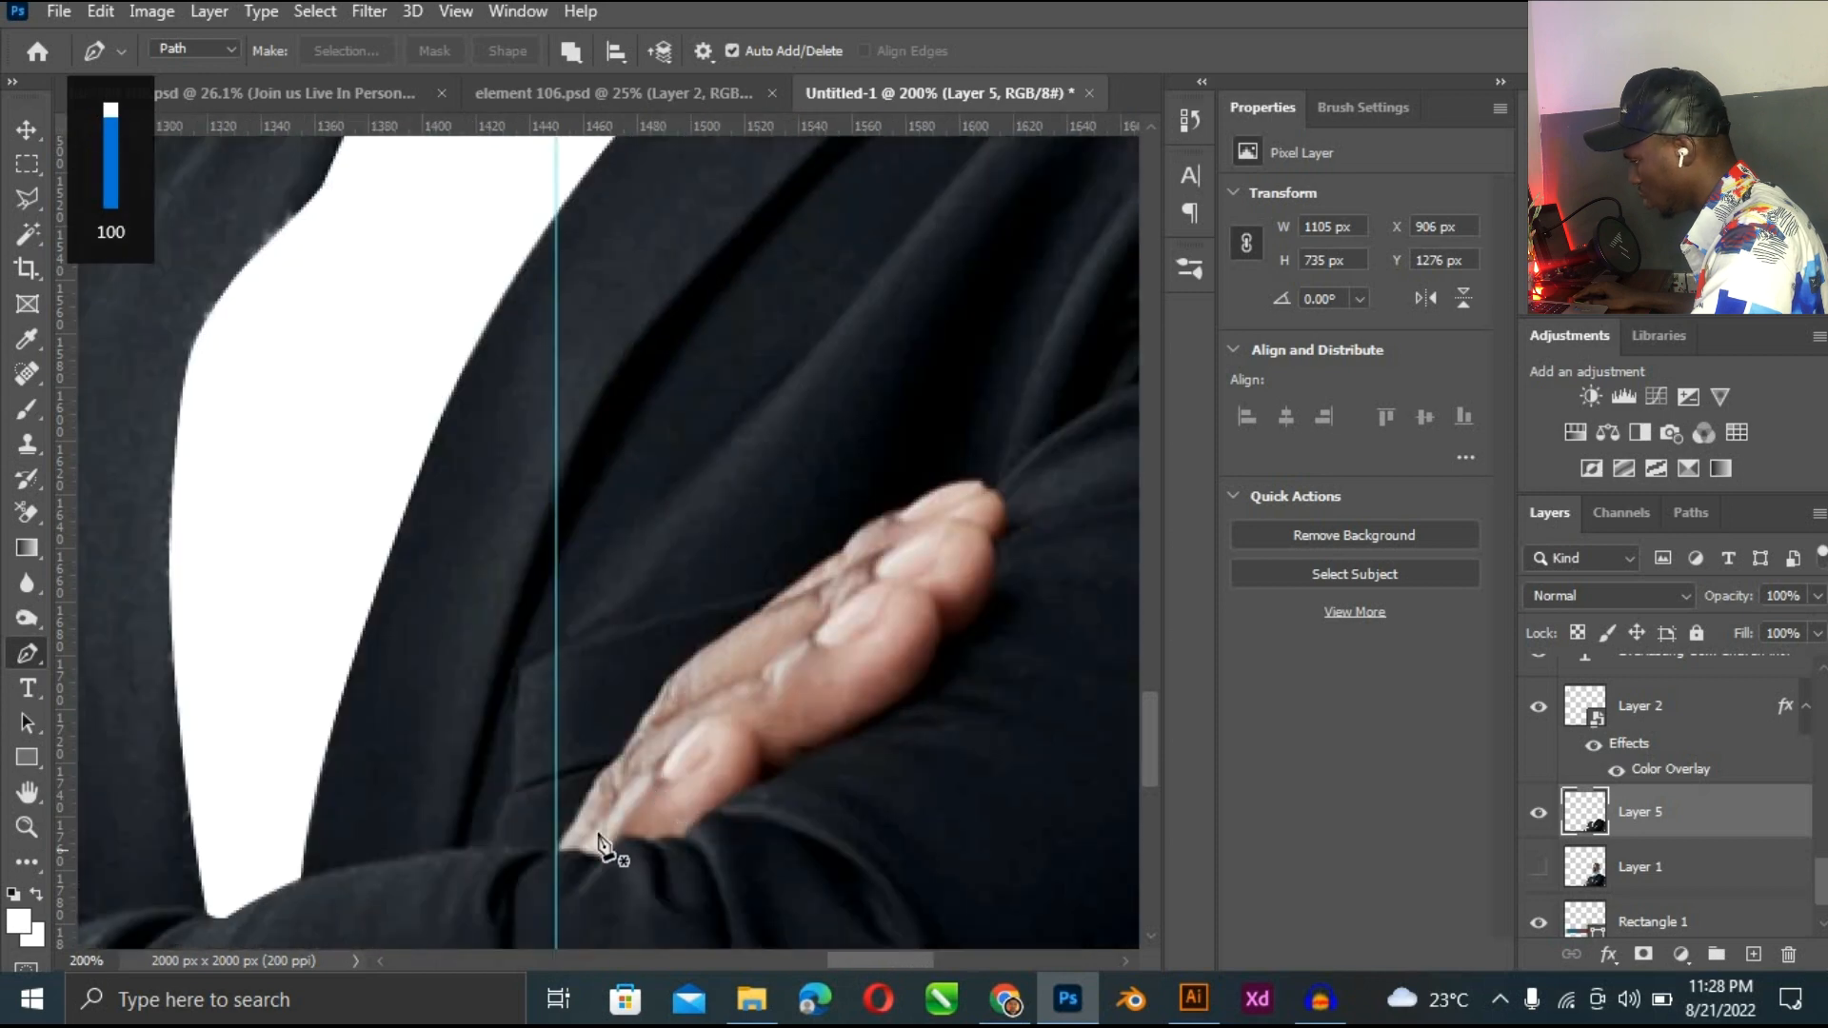
pyautogui.click(556, 850)
pyautogui.click(590, 861)
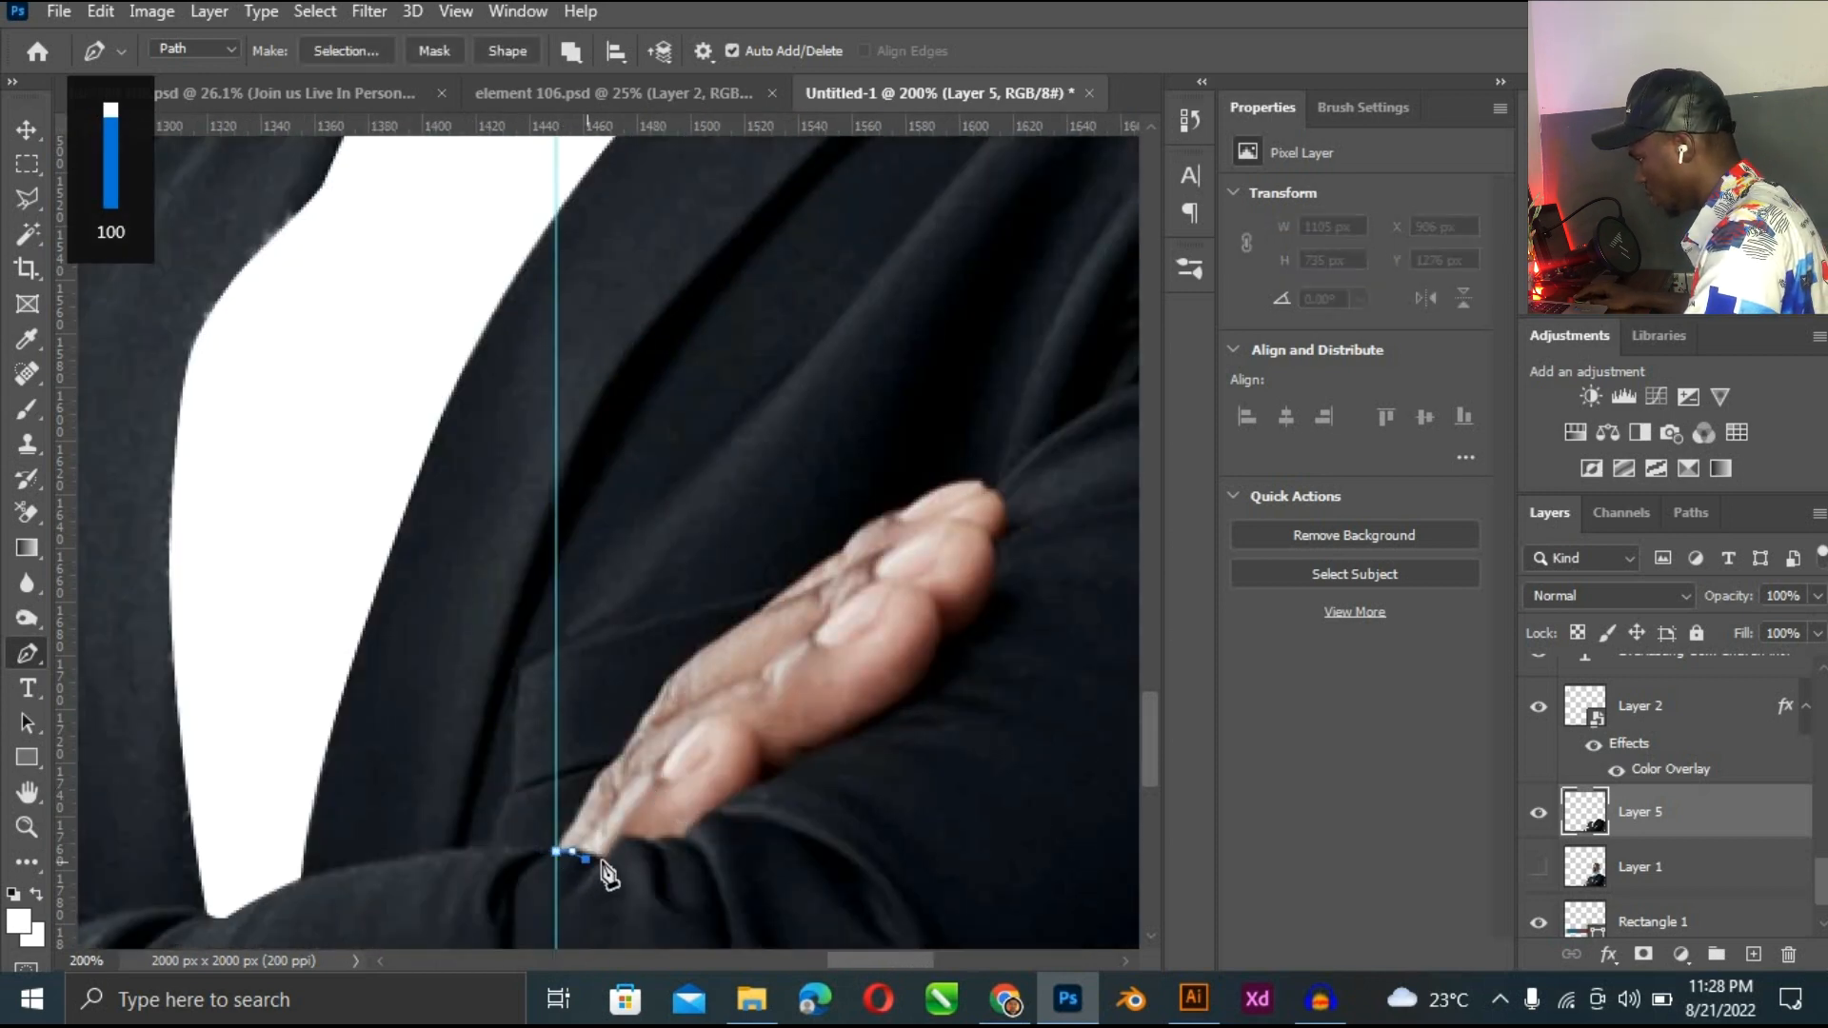
pyautogui.click(663, 840)
pyautogui.click(673, 836)
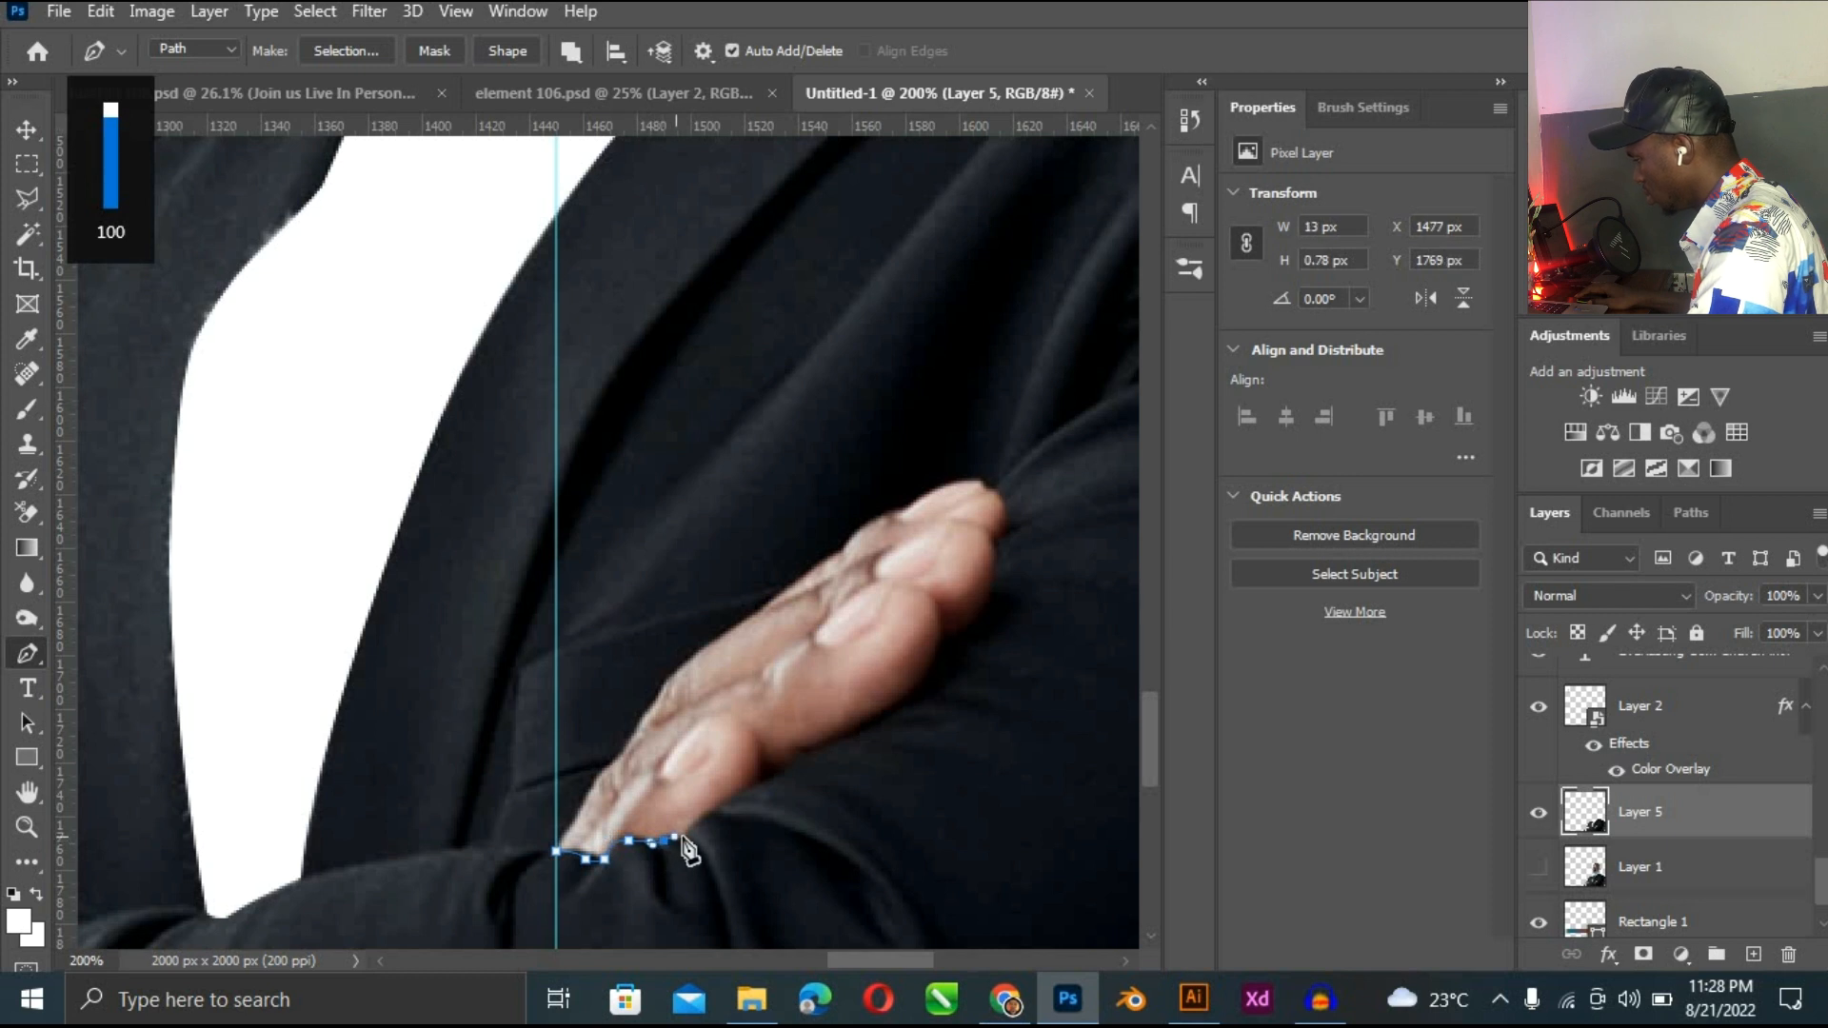
# Trace the path along the lower edge of the remaining hand up to its fingertips.
pyautogui.click(728, 803)
pyautogui.click(774, 779)
pyautogui.click(791, 765)
pyautogui.click(799, 760)
pyautogui.click(825, 748)
pyautogui.click(850, 737)
pyautogui.moveTo(883, 714); pyautogui.dragTo(968, 622)
pyautogui.moveTo(998, 555); pyautogui.dragTo(1001, 530)
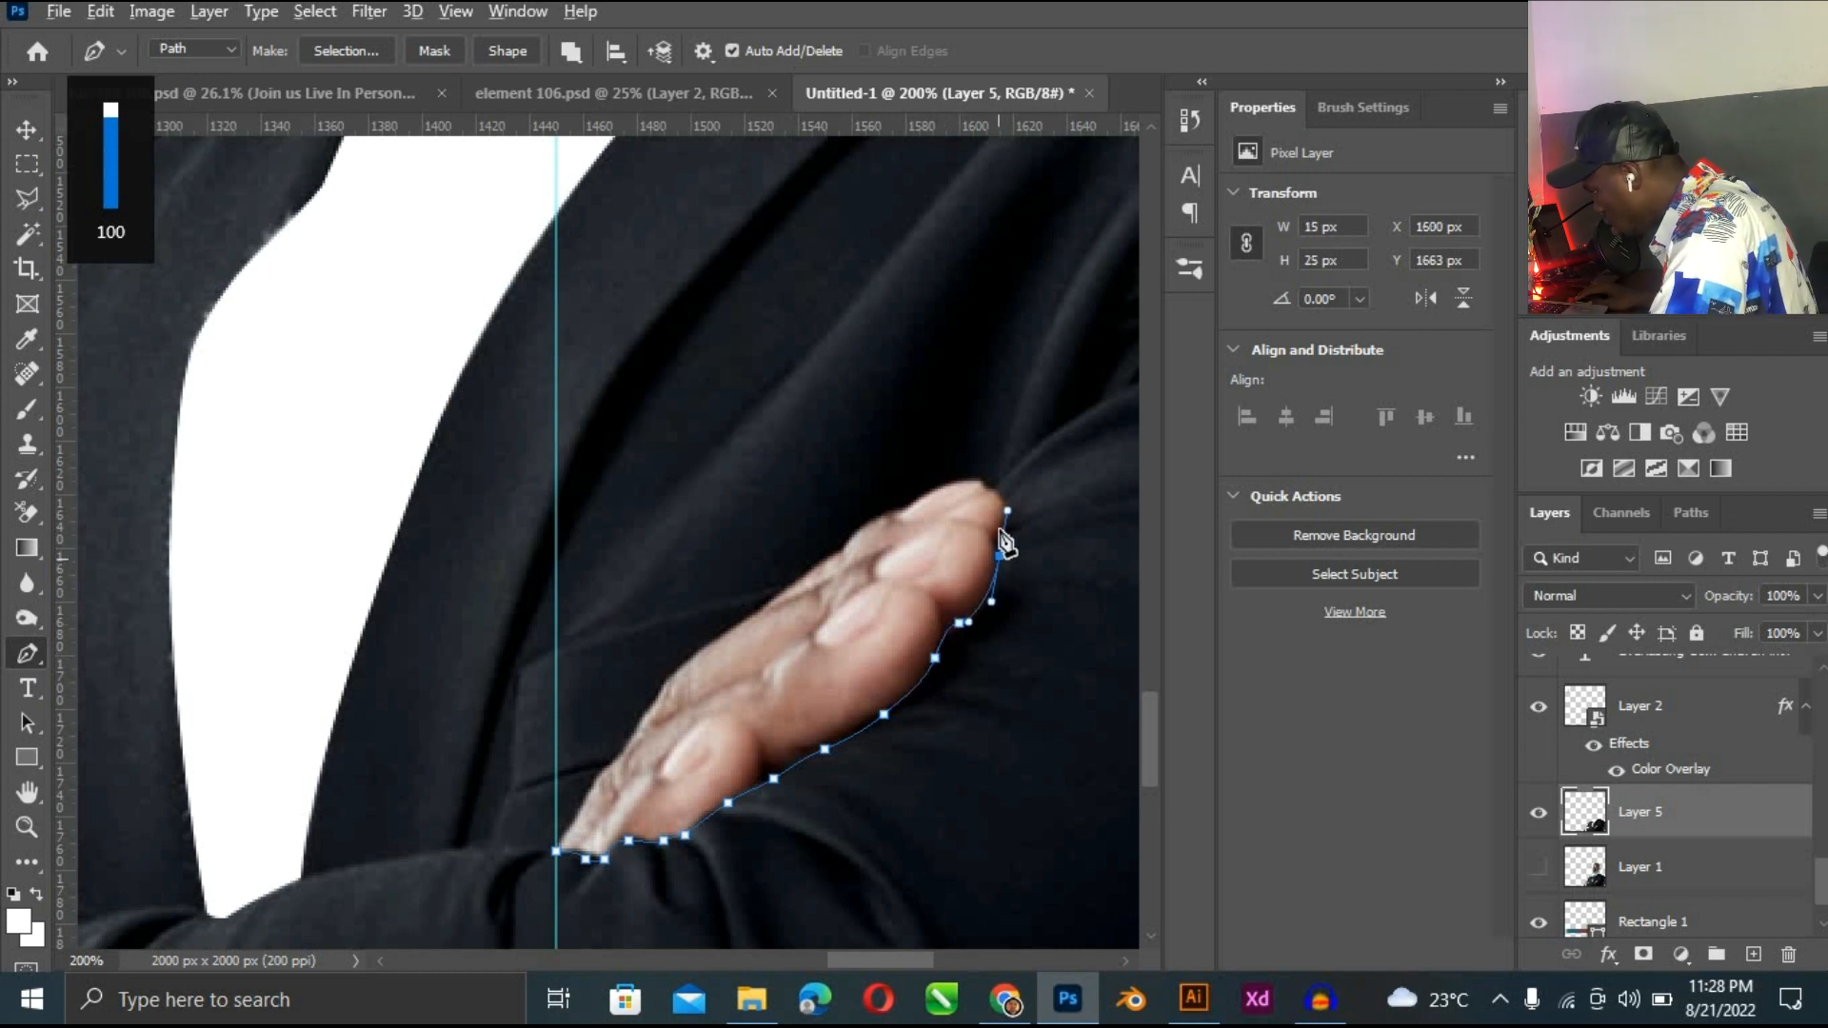
pyautogui.click(1011, 517)
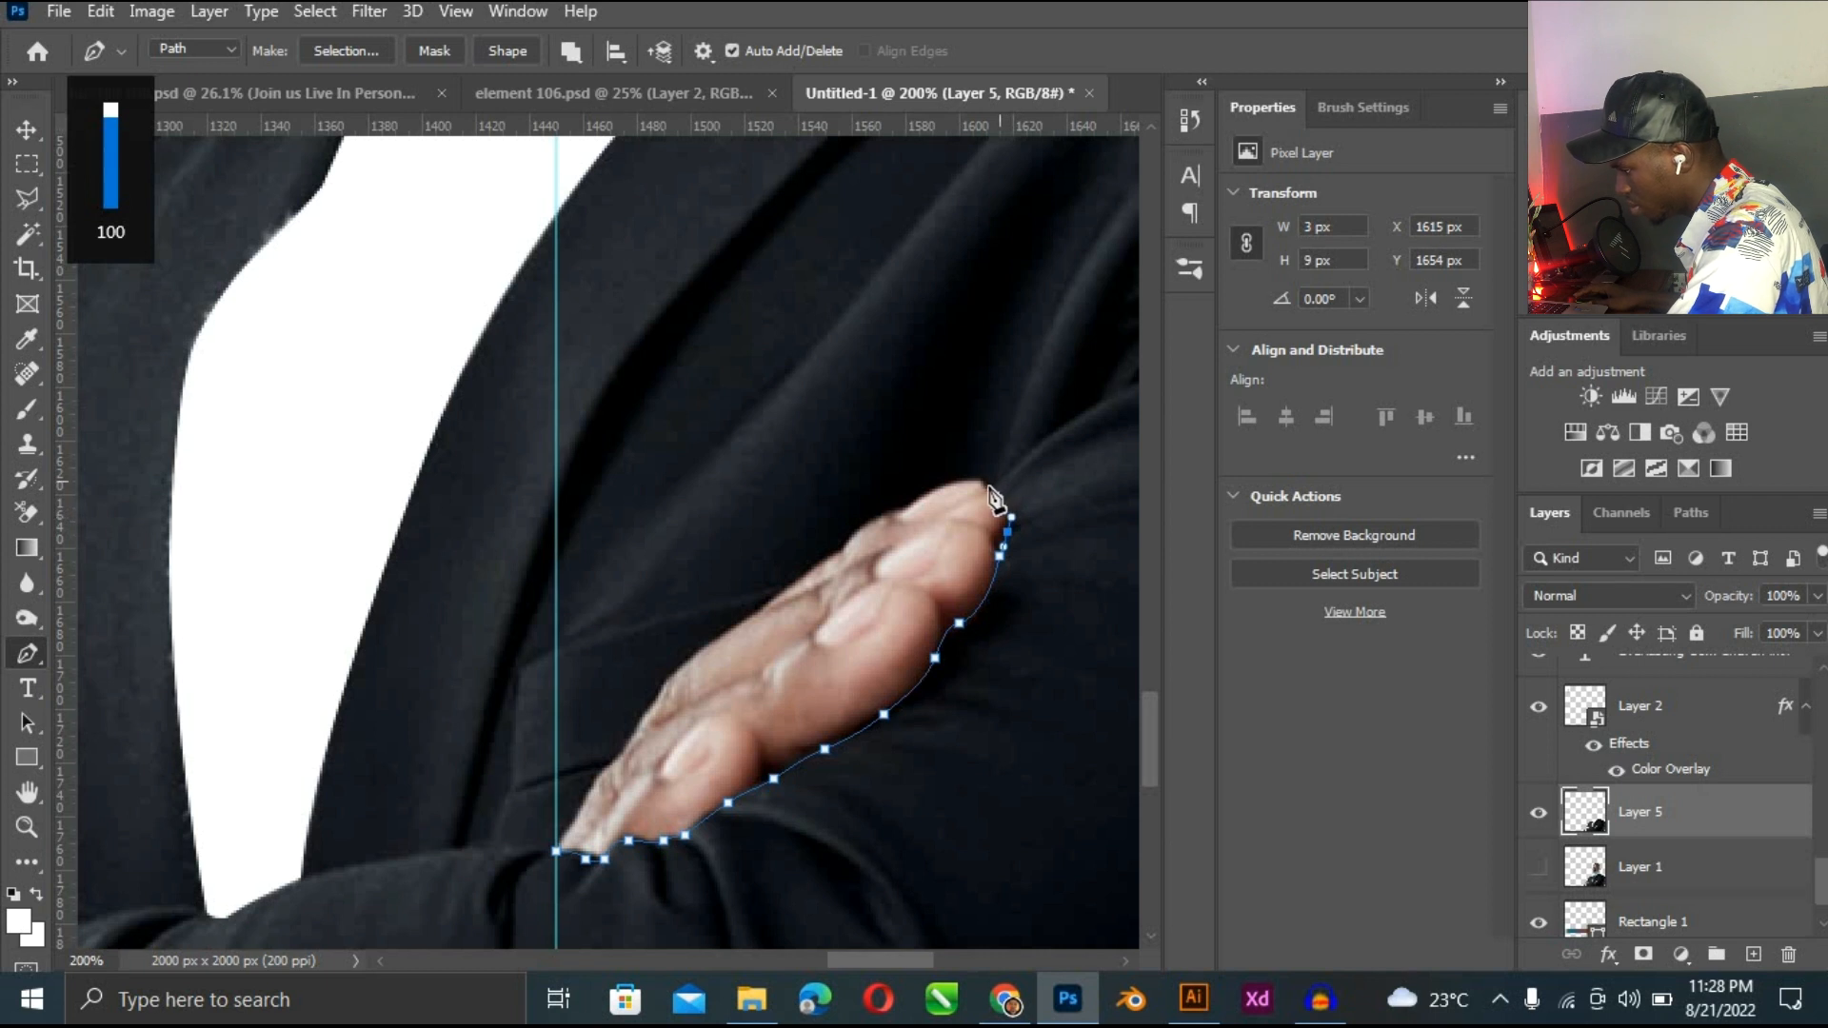
# Trace the path around the fingertips and back along the hand's upper edge, closing it at the starting point.
pyautogui.click(985, 489)
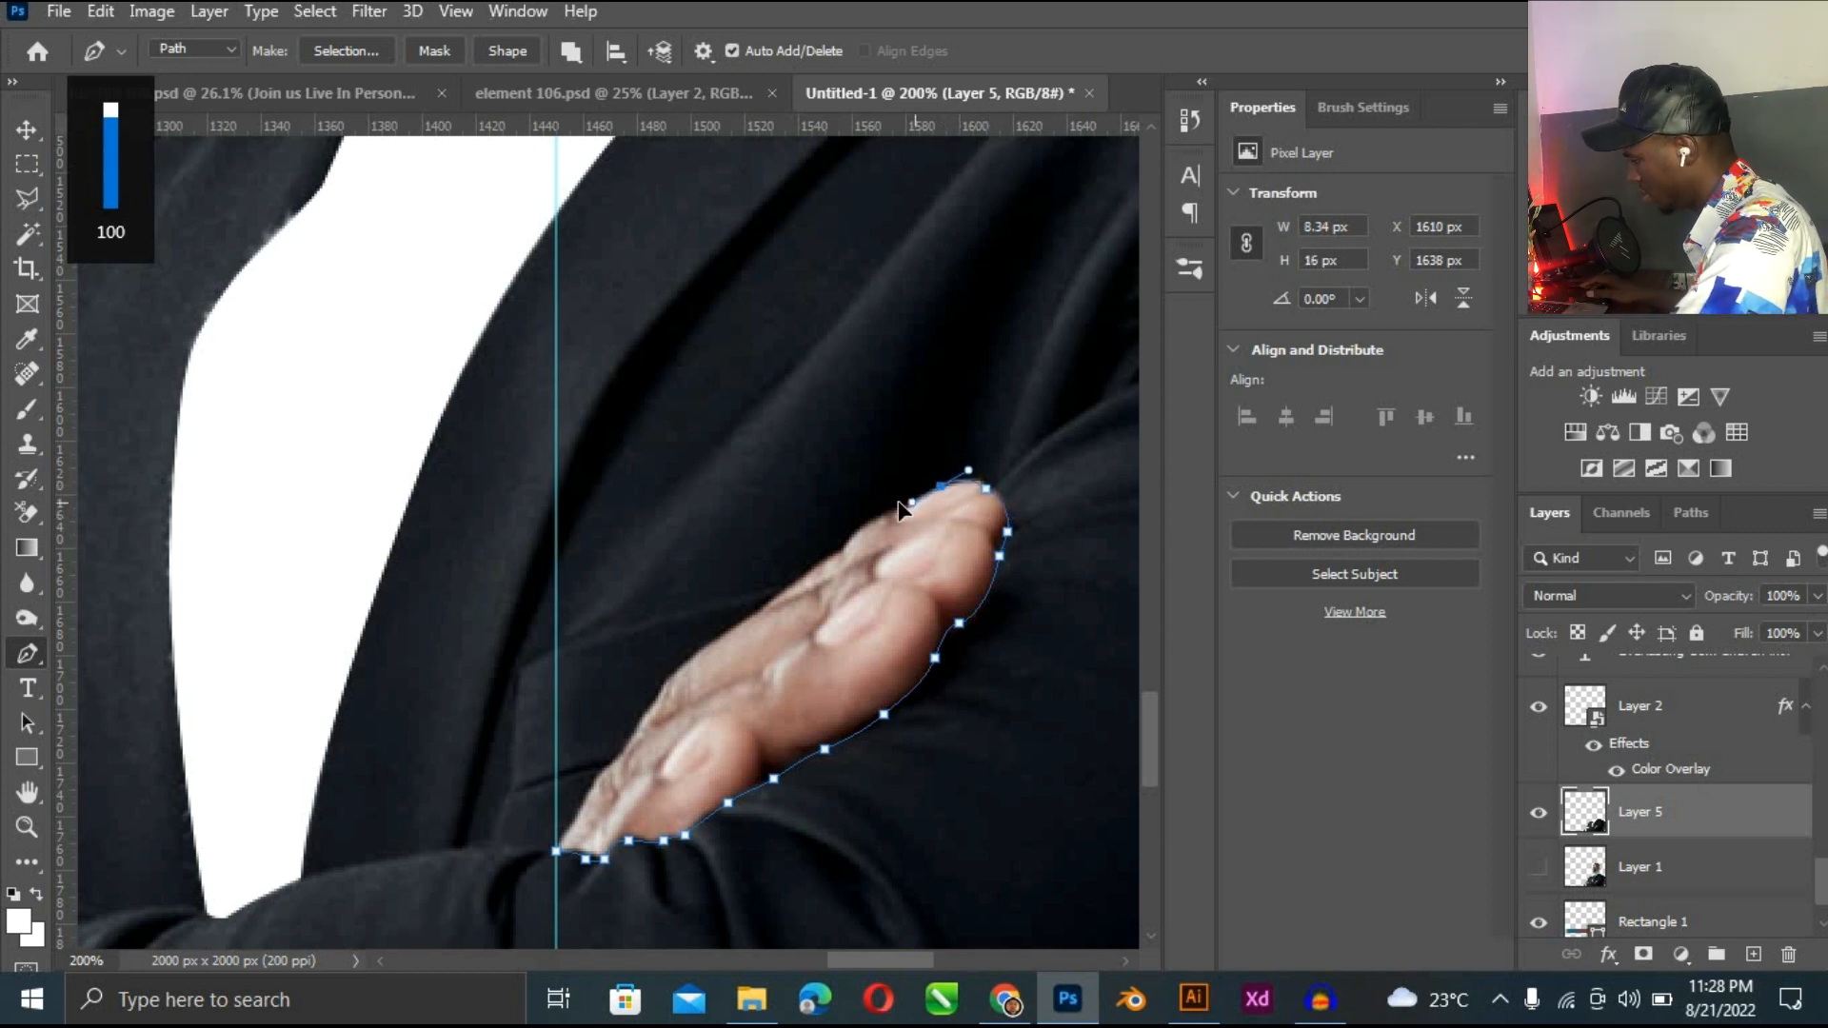
pyautogui.moveTo(906, 505); pyautogui.dragTo(893, 498)
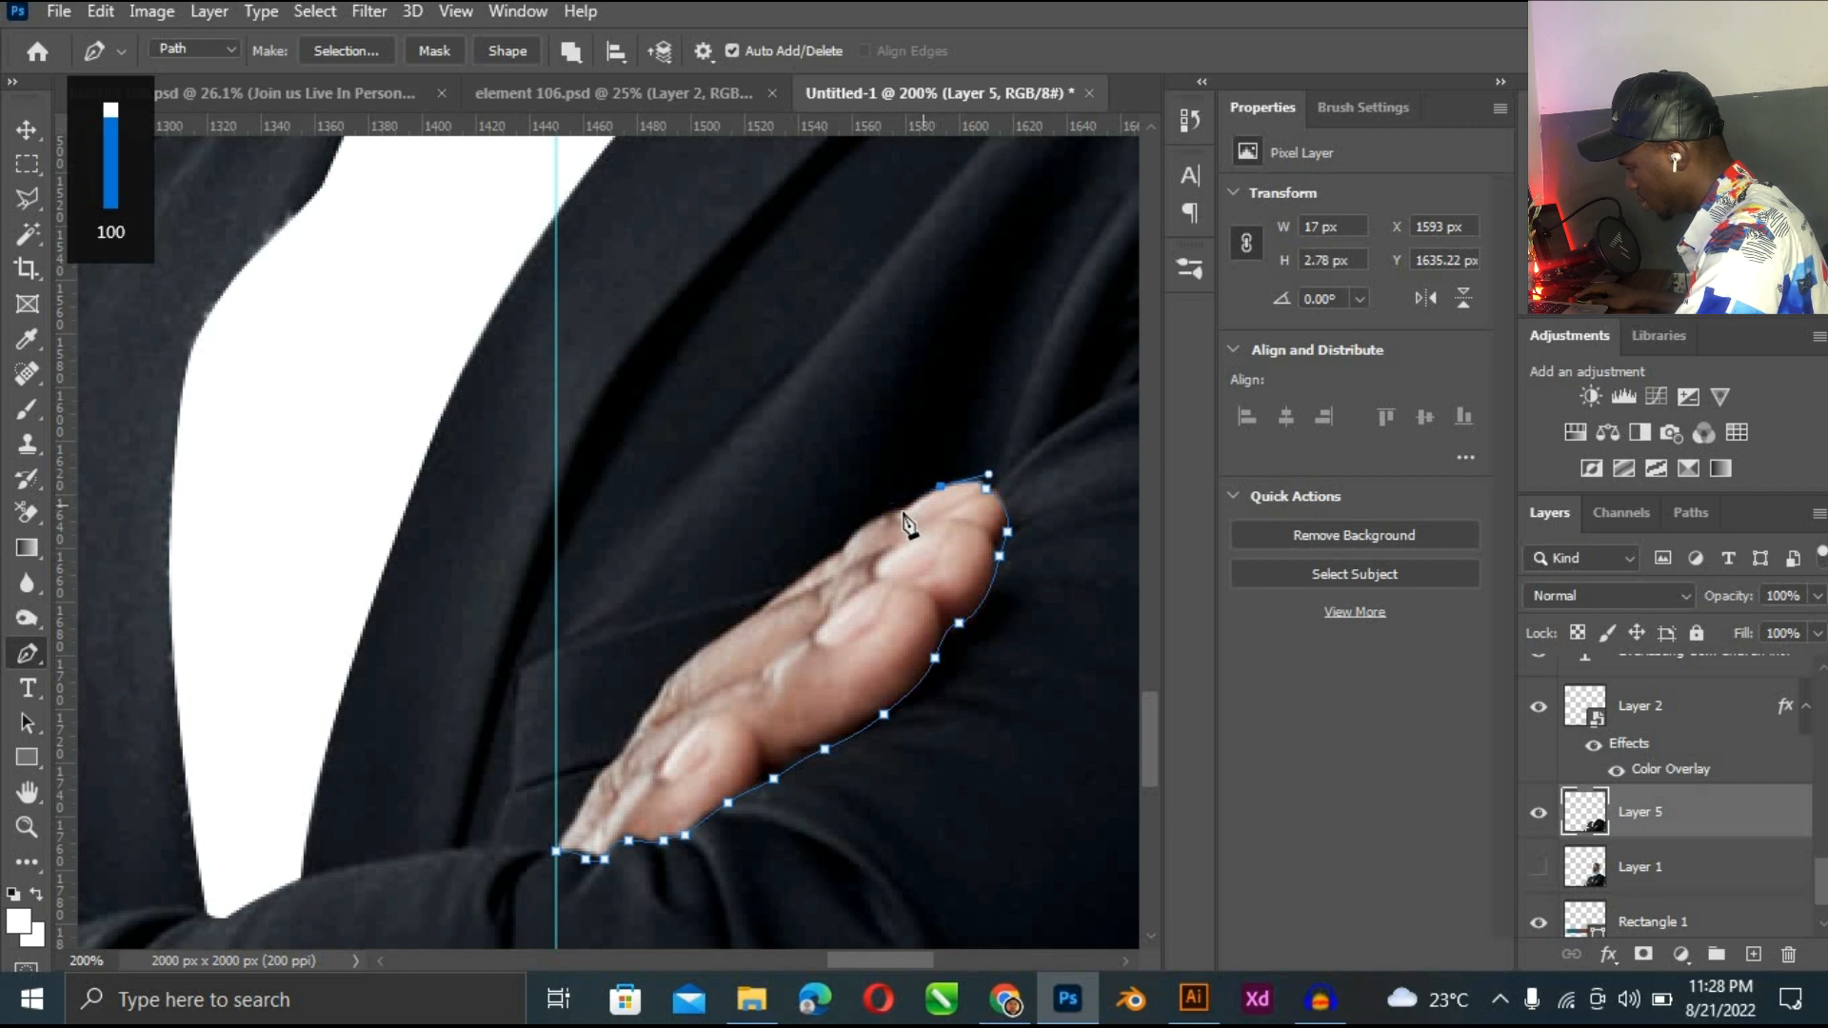
pyautogui.moveTo(887, 516); pyautogui.dragTo(863, 537)
pyautogui.click(838, 549)
pyautogui.click(800, 577)
pyautogui.click(780, 597)
pyautogui.click(762, 614)
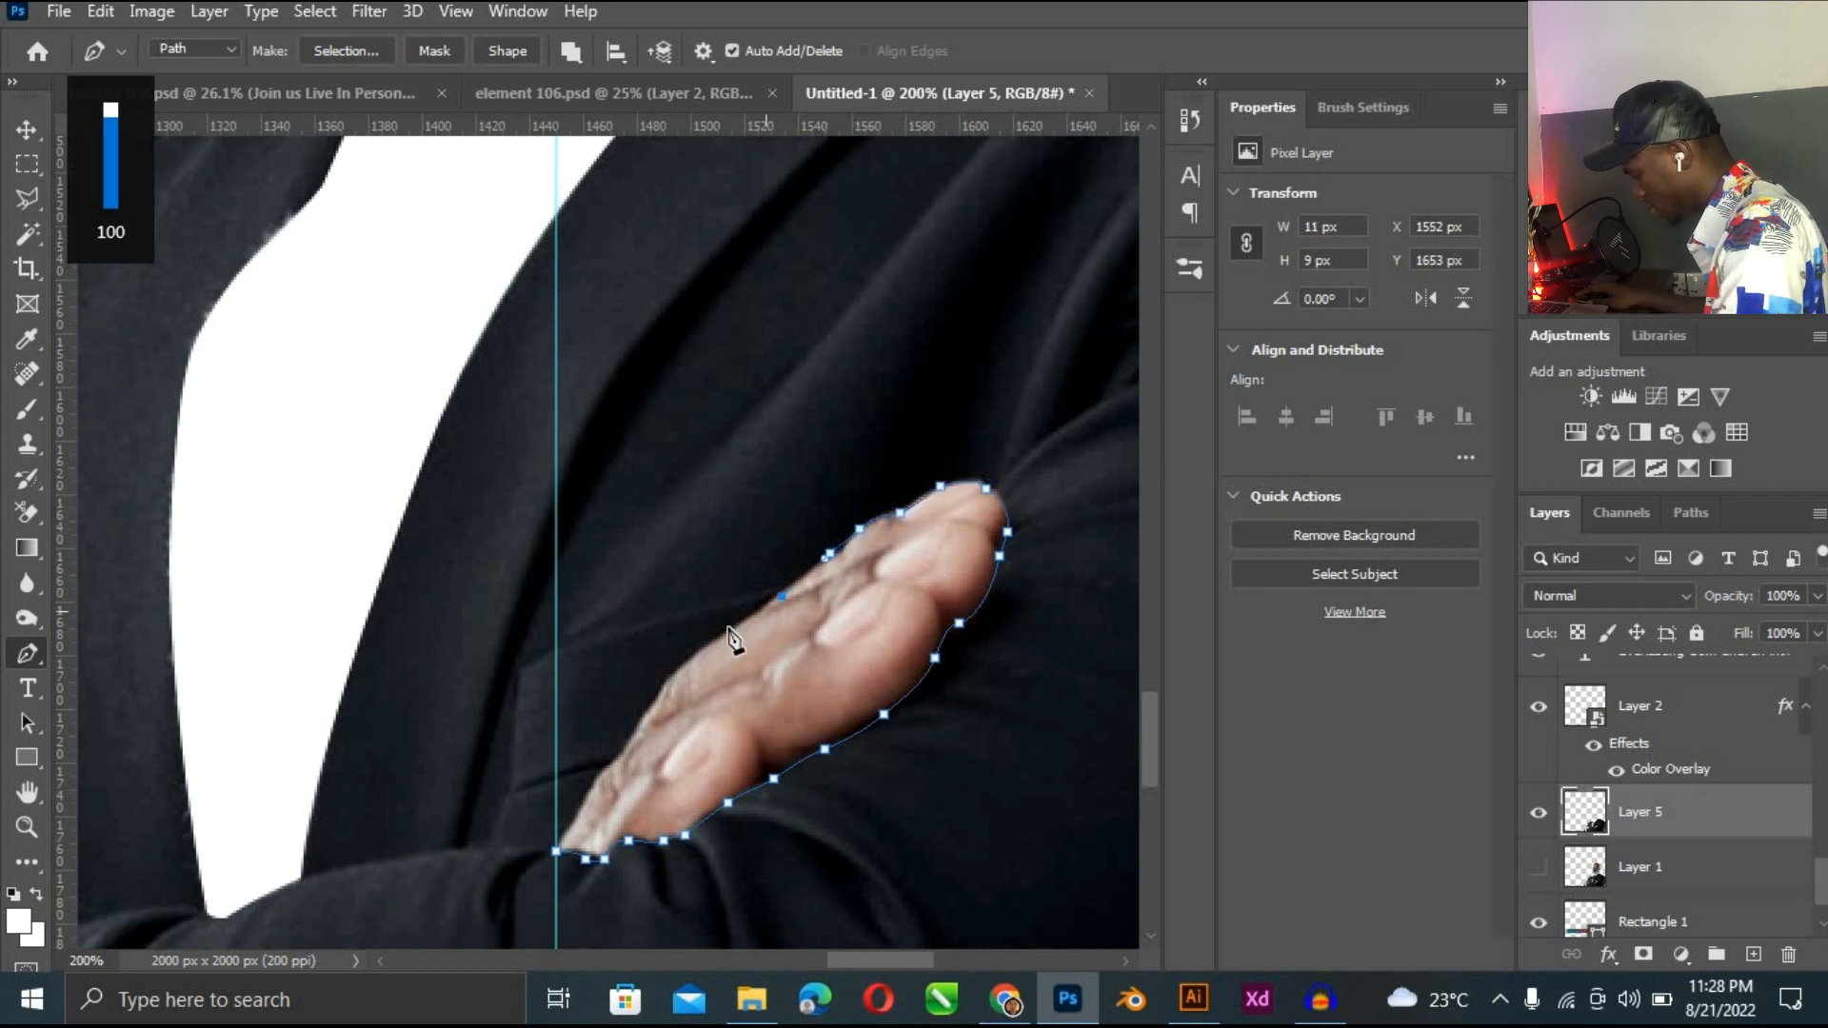
pyautogui.moveTo(668, 684); pyautogui.dragTo(547, 862)
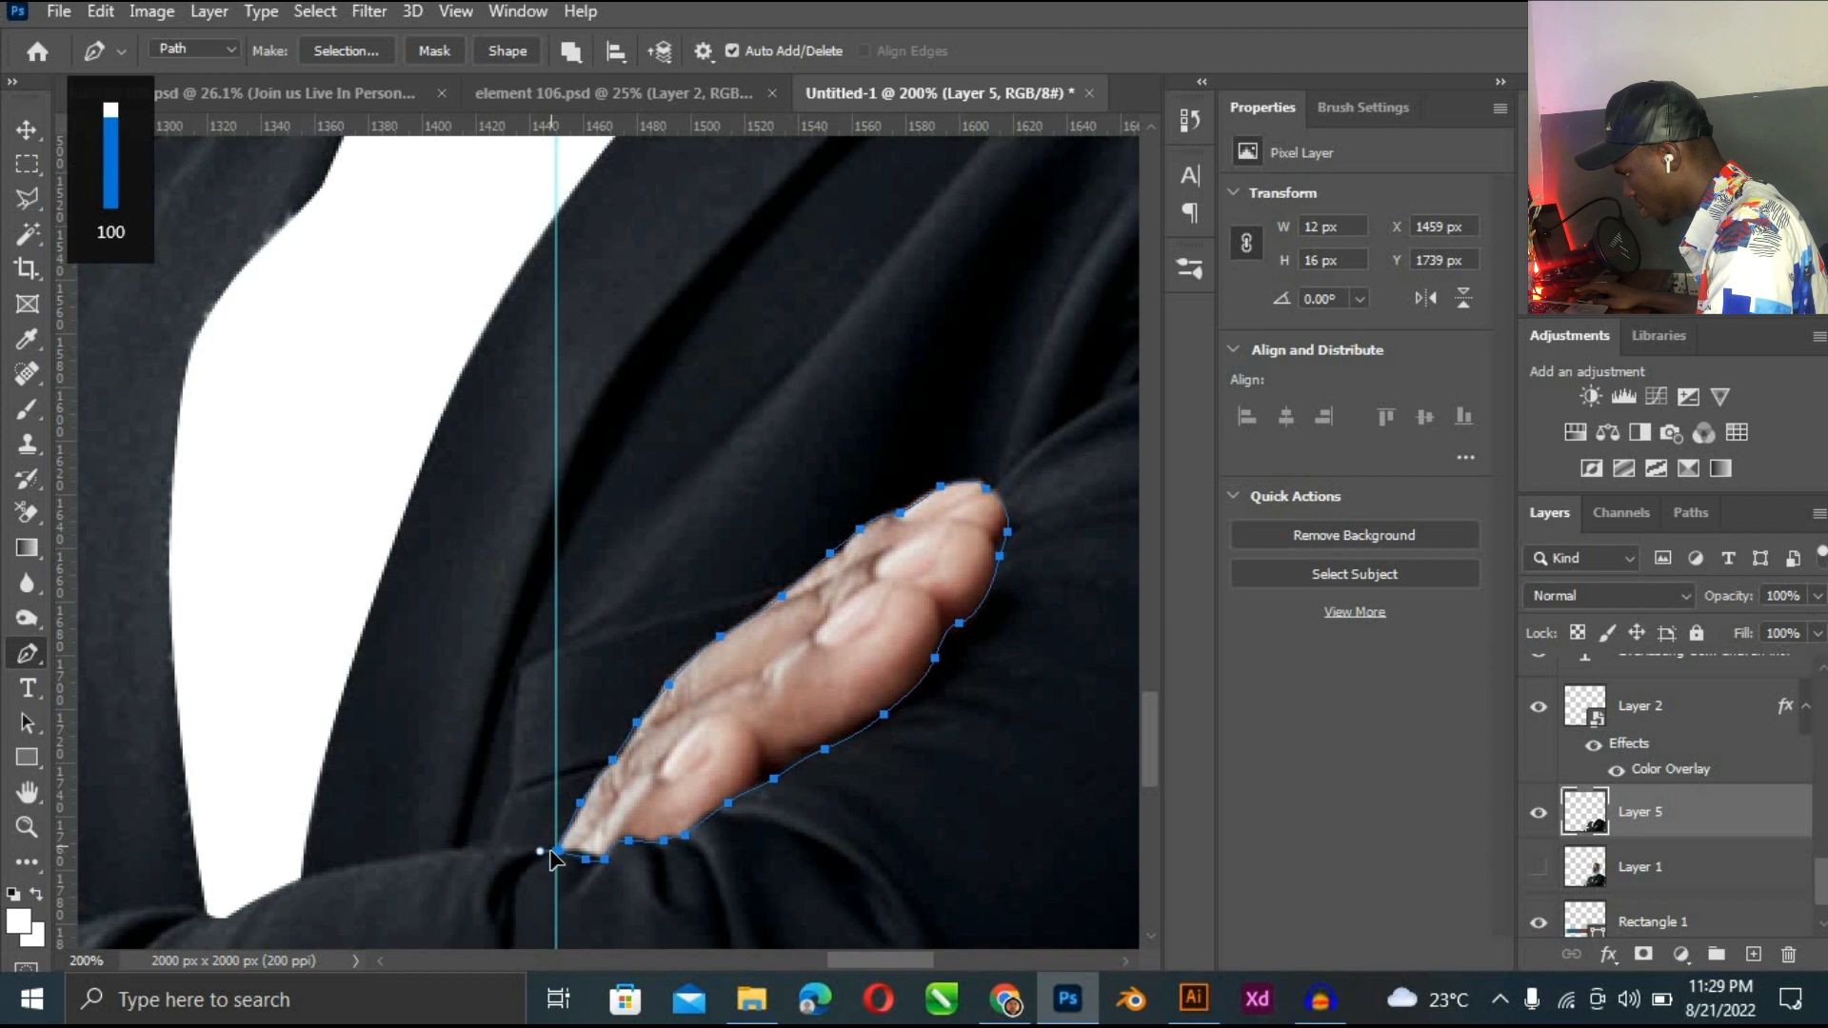
pyautogui.click(585, 859)
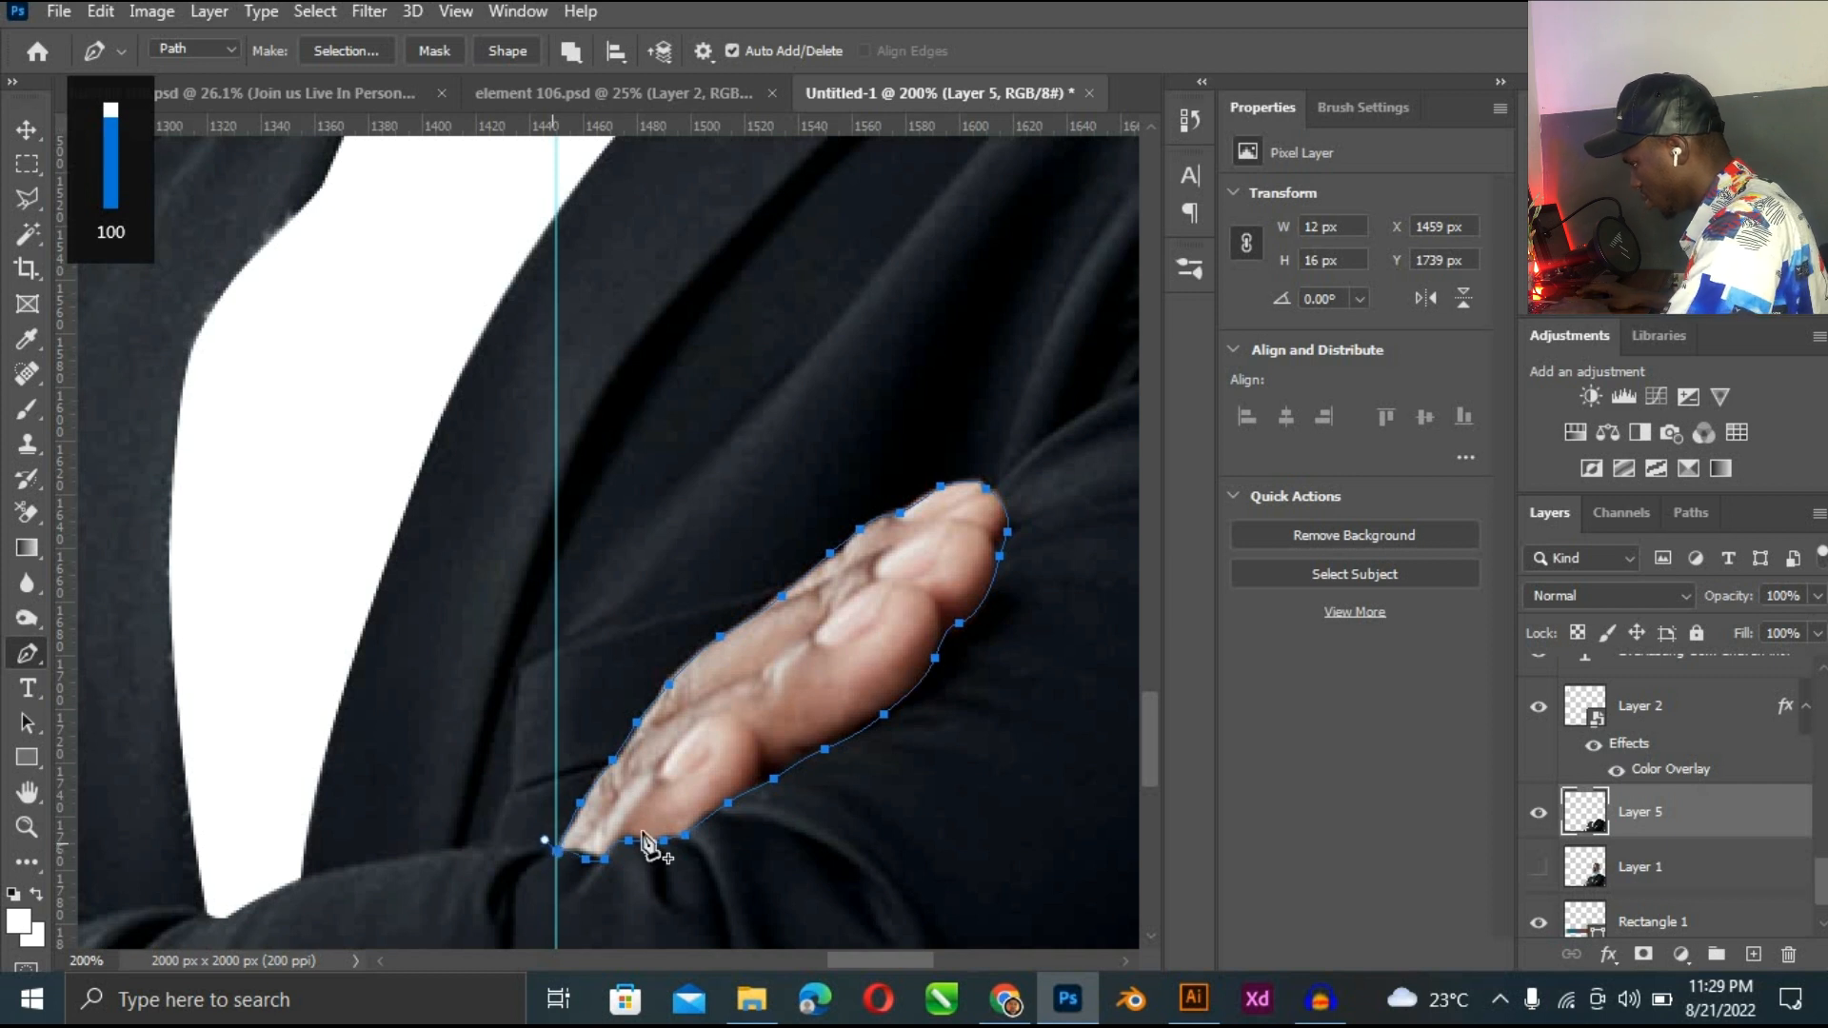
# Convert the closed path to a selection, delete the hand from the jacket layer, and deselect.
pyautogui.click(339, 57)
pyautogui.click(1068, 245)
pyautogui.press('Delete')
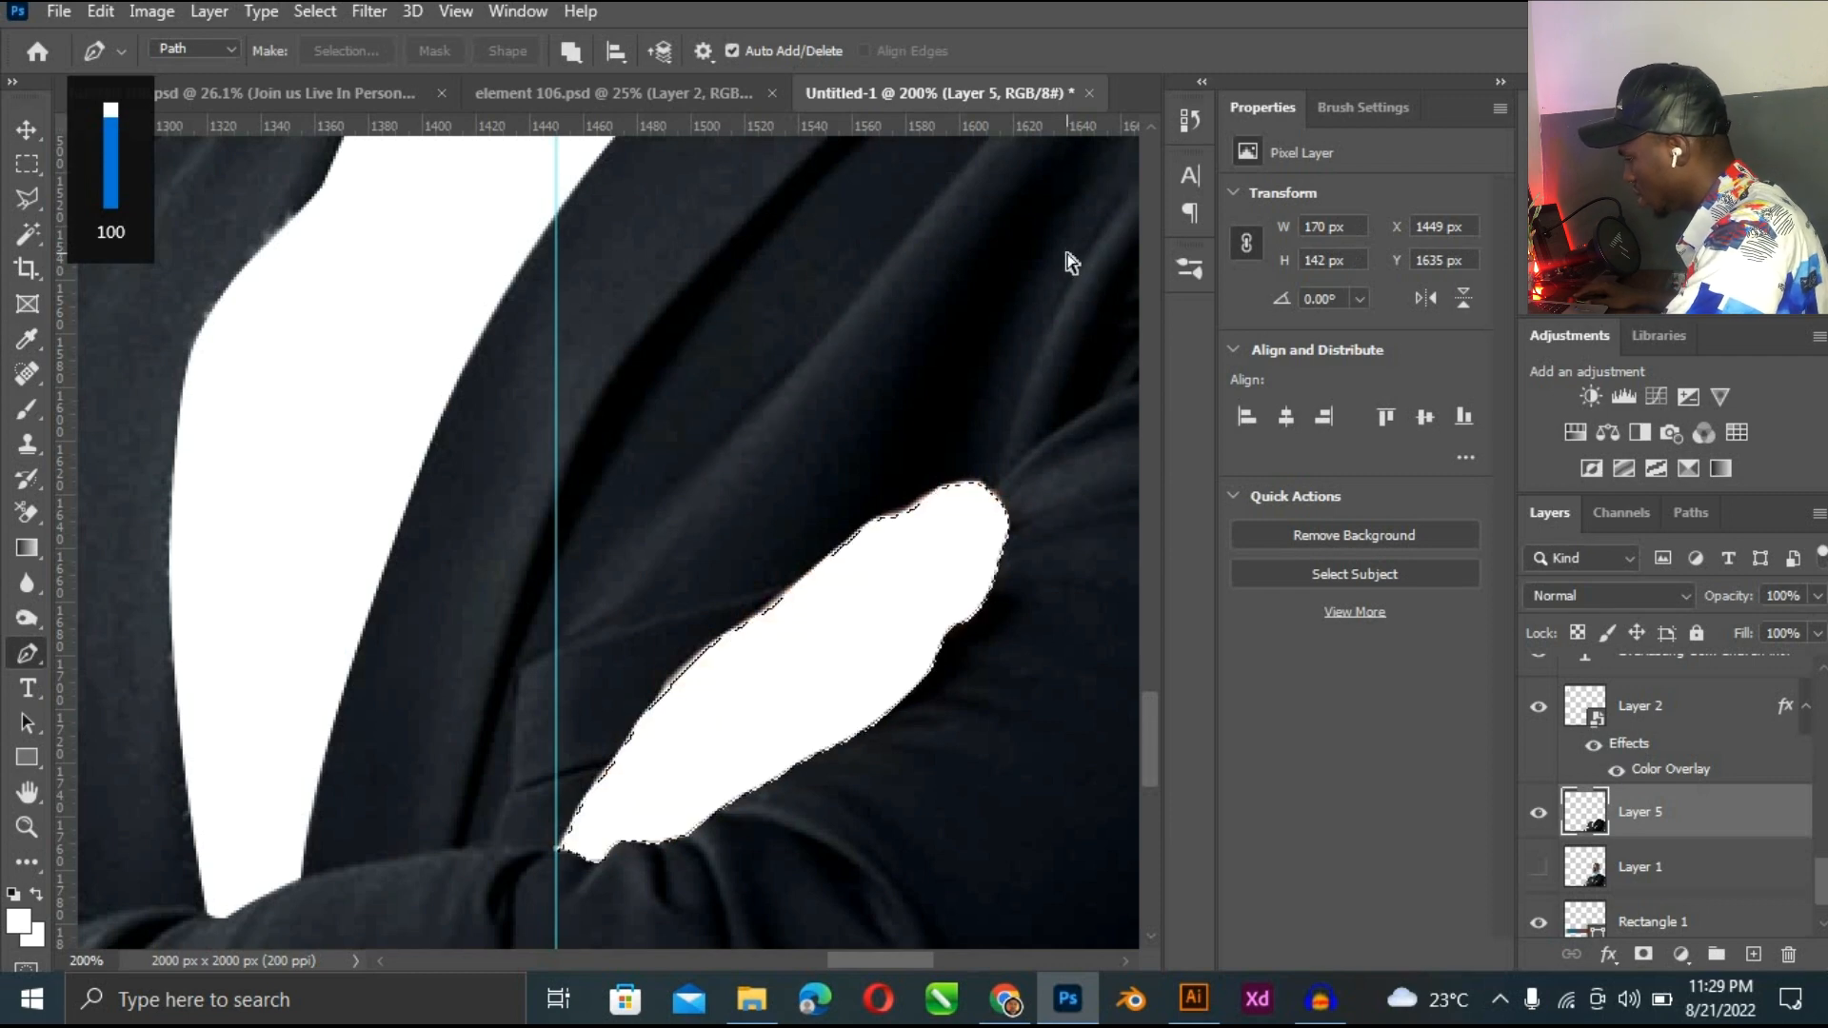
pyautogui.hotkey('ctrl', 'd')
pyautogui.hotkey('ctrl', '0')
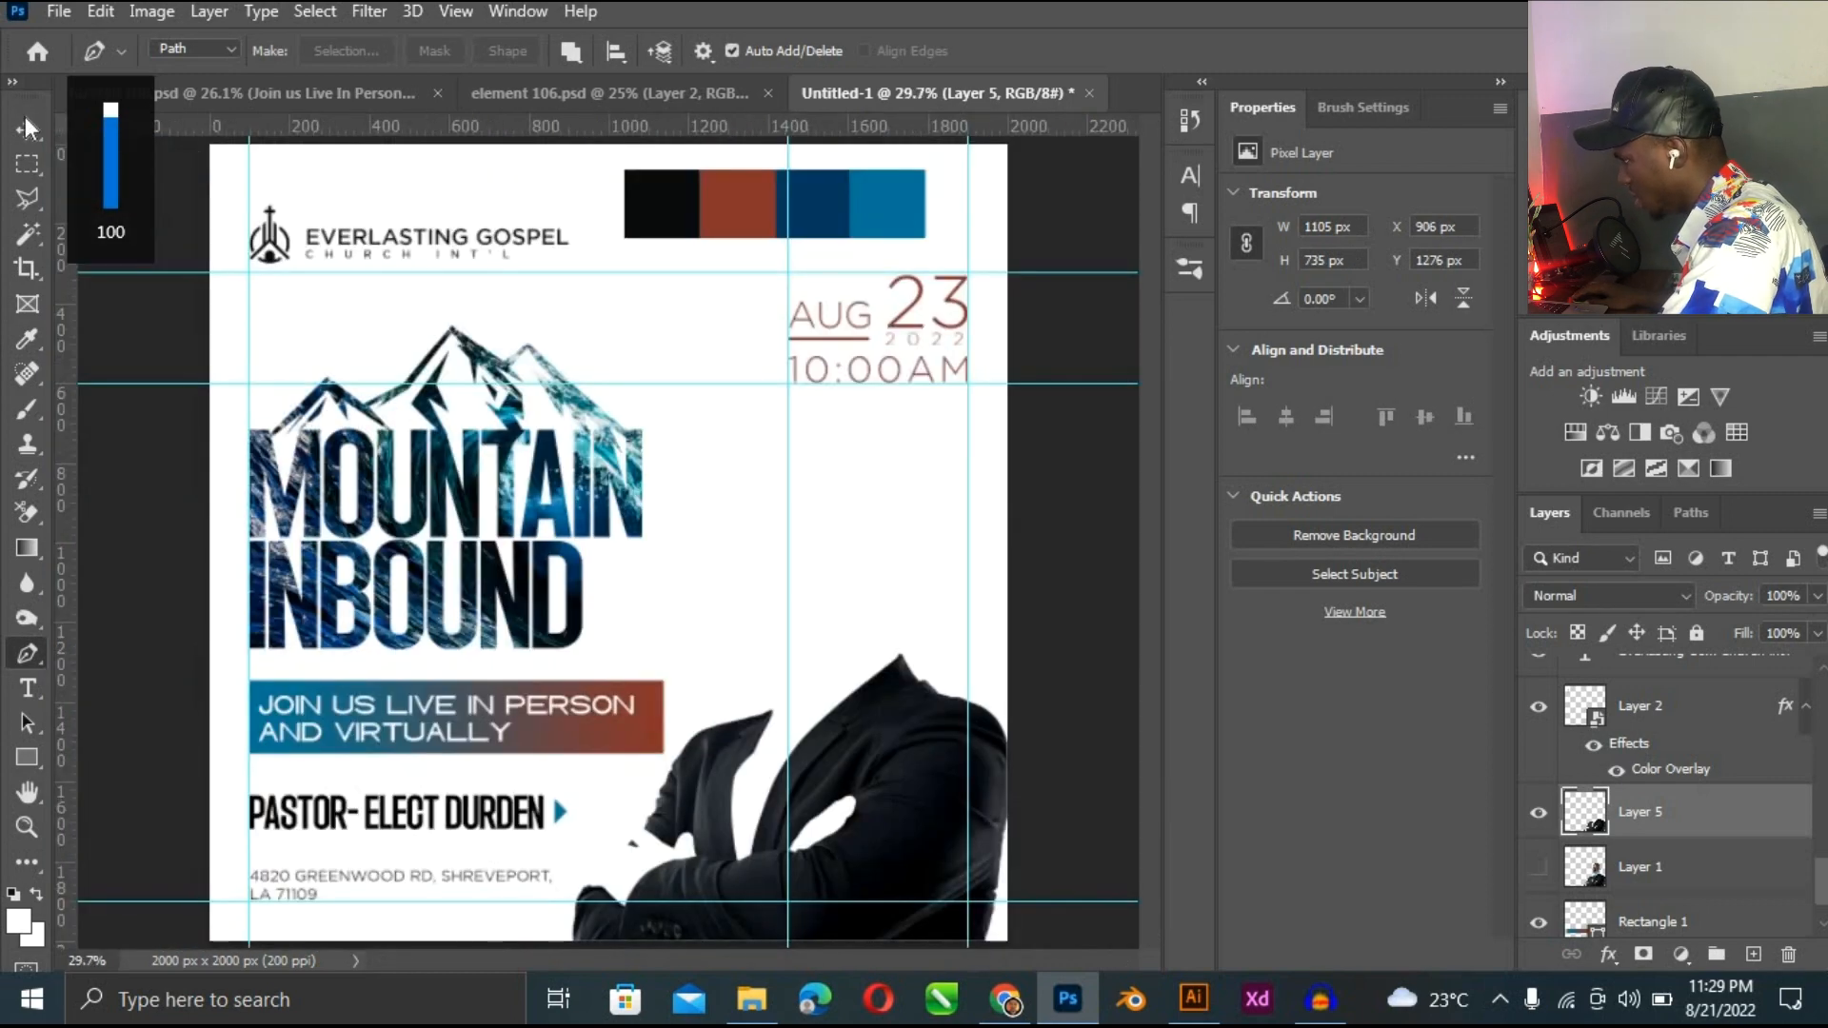
# With the original photo showing, give the jacket layer a palette-blue Color Overlay using the Color blend mode.
pyautogui.click(27, 127)
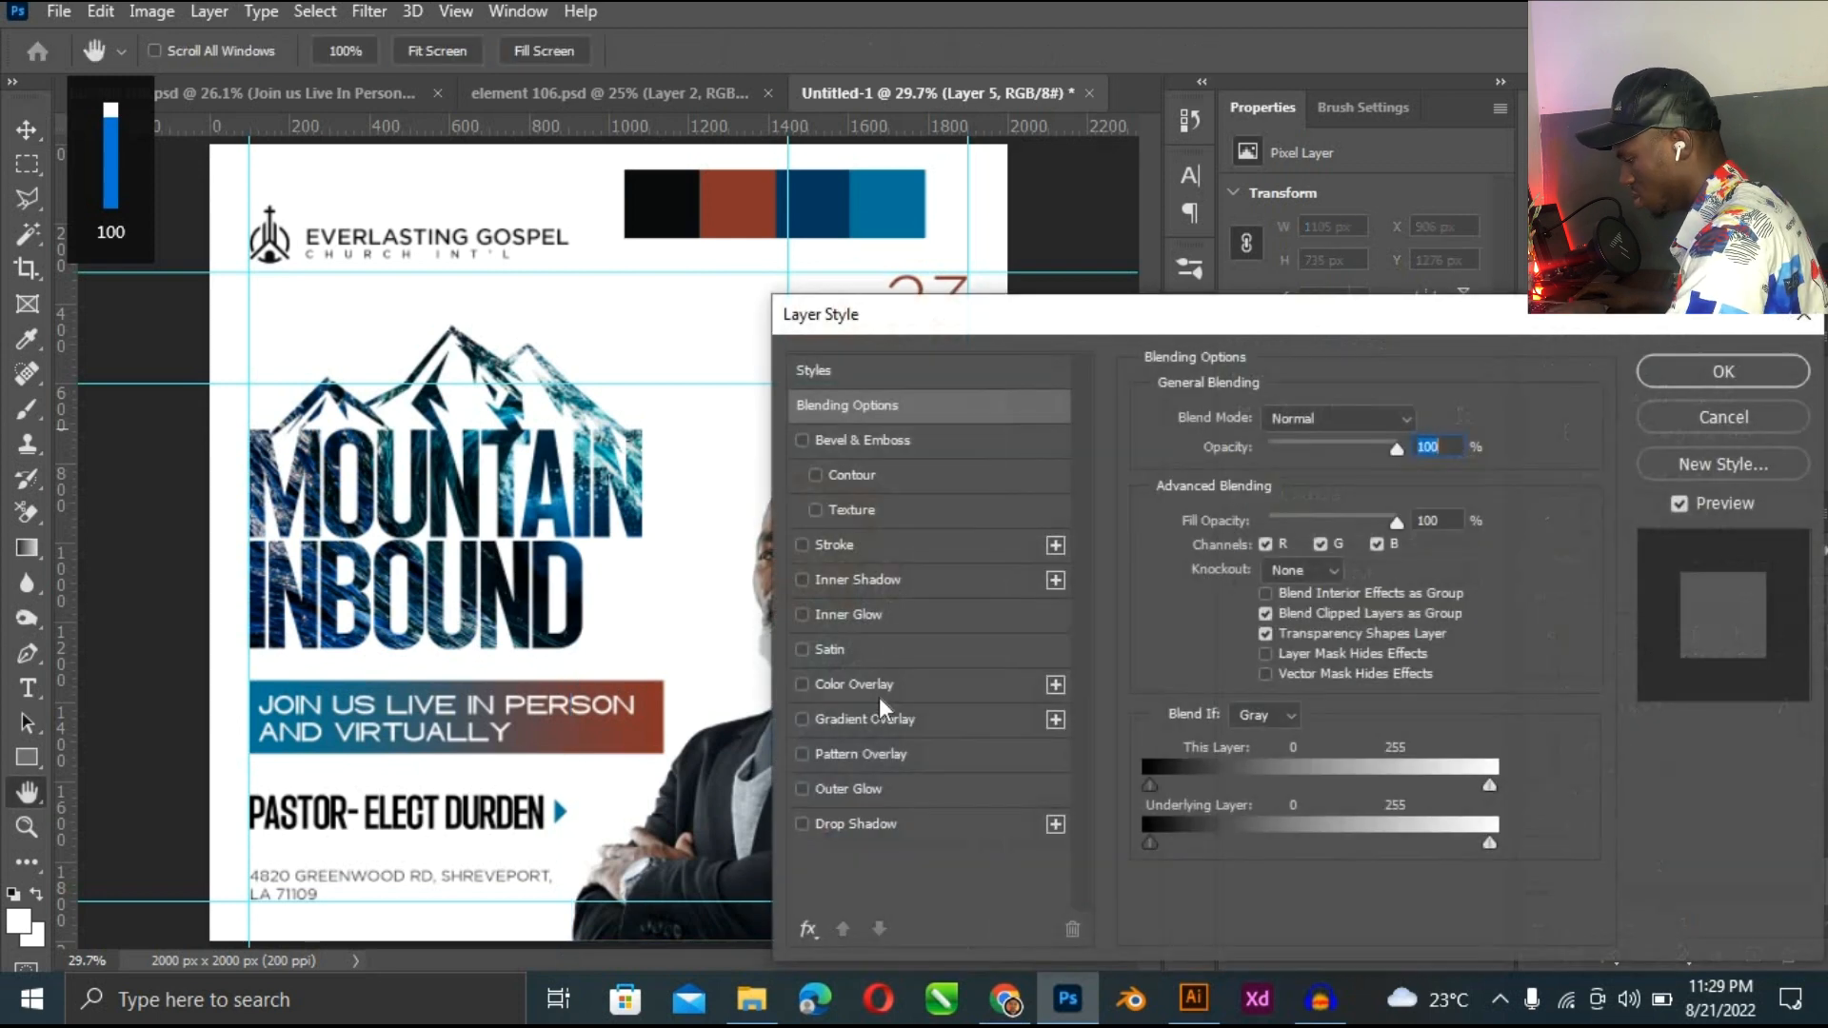
pyautogui.click(862, 684)
pyautogui.click(1356, 424)
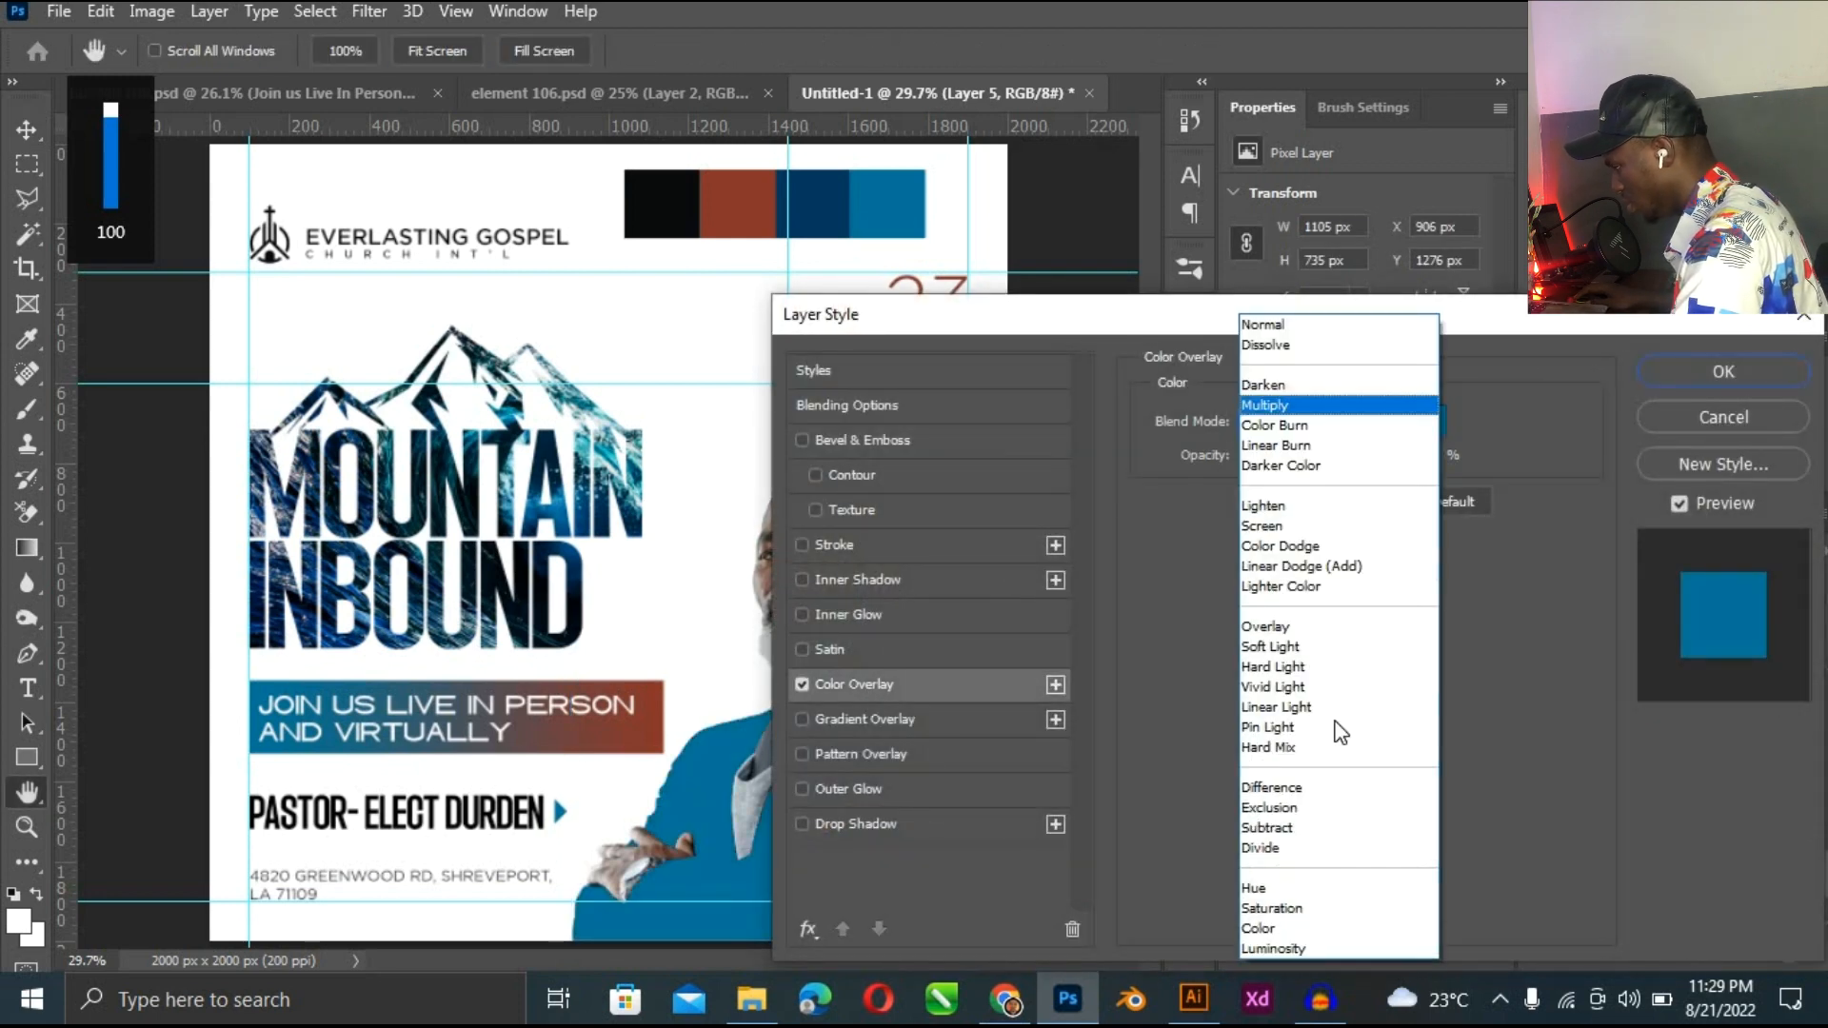
pyautogui.press('Return')
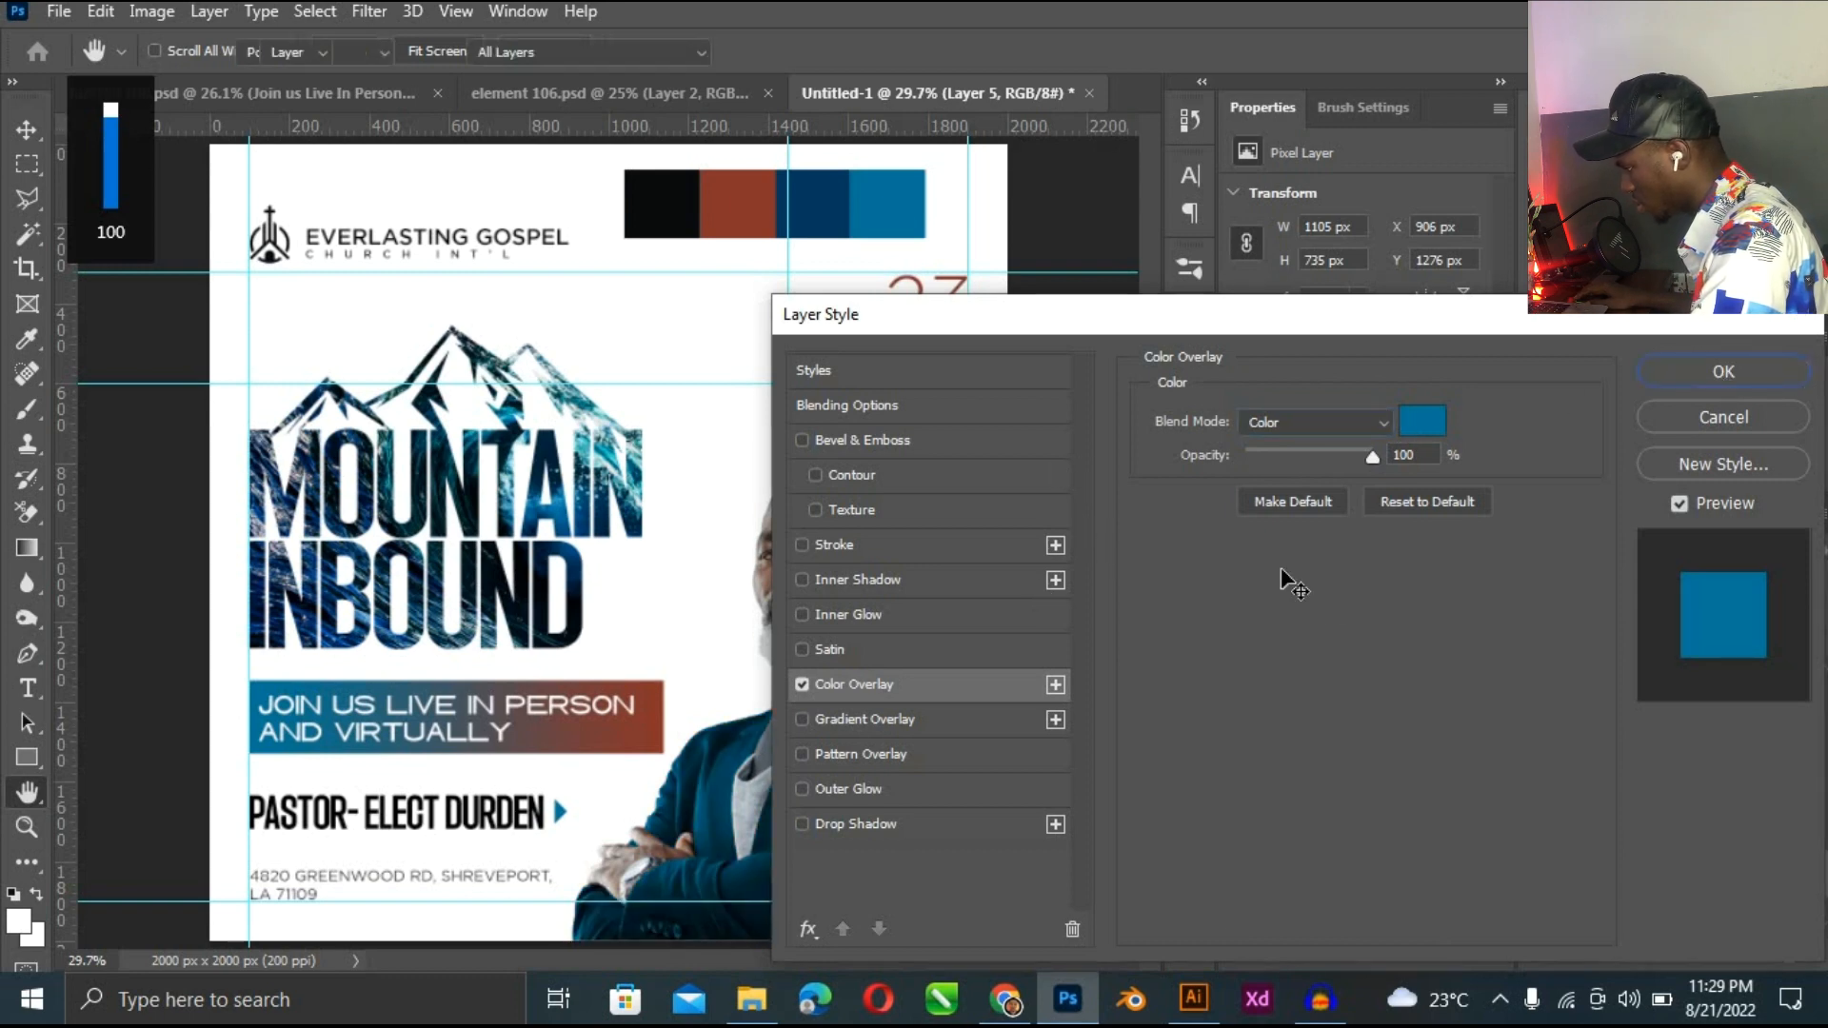
pyautogui.press('Return')
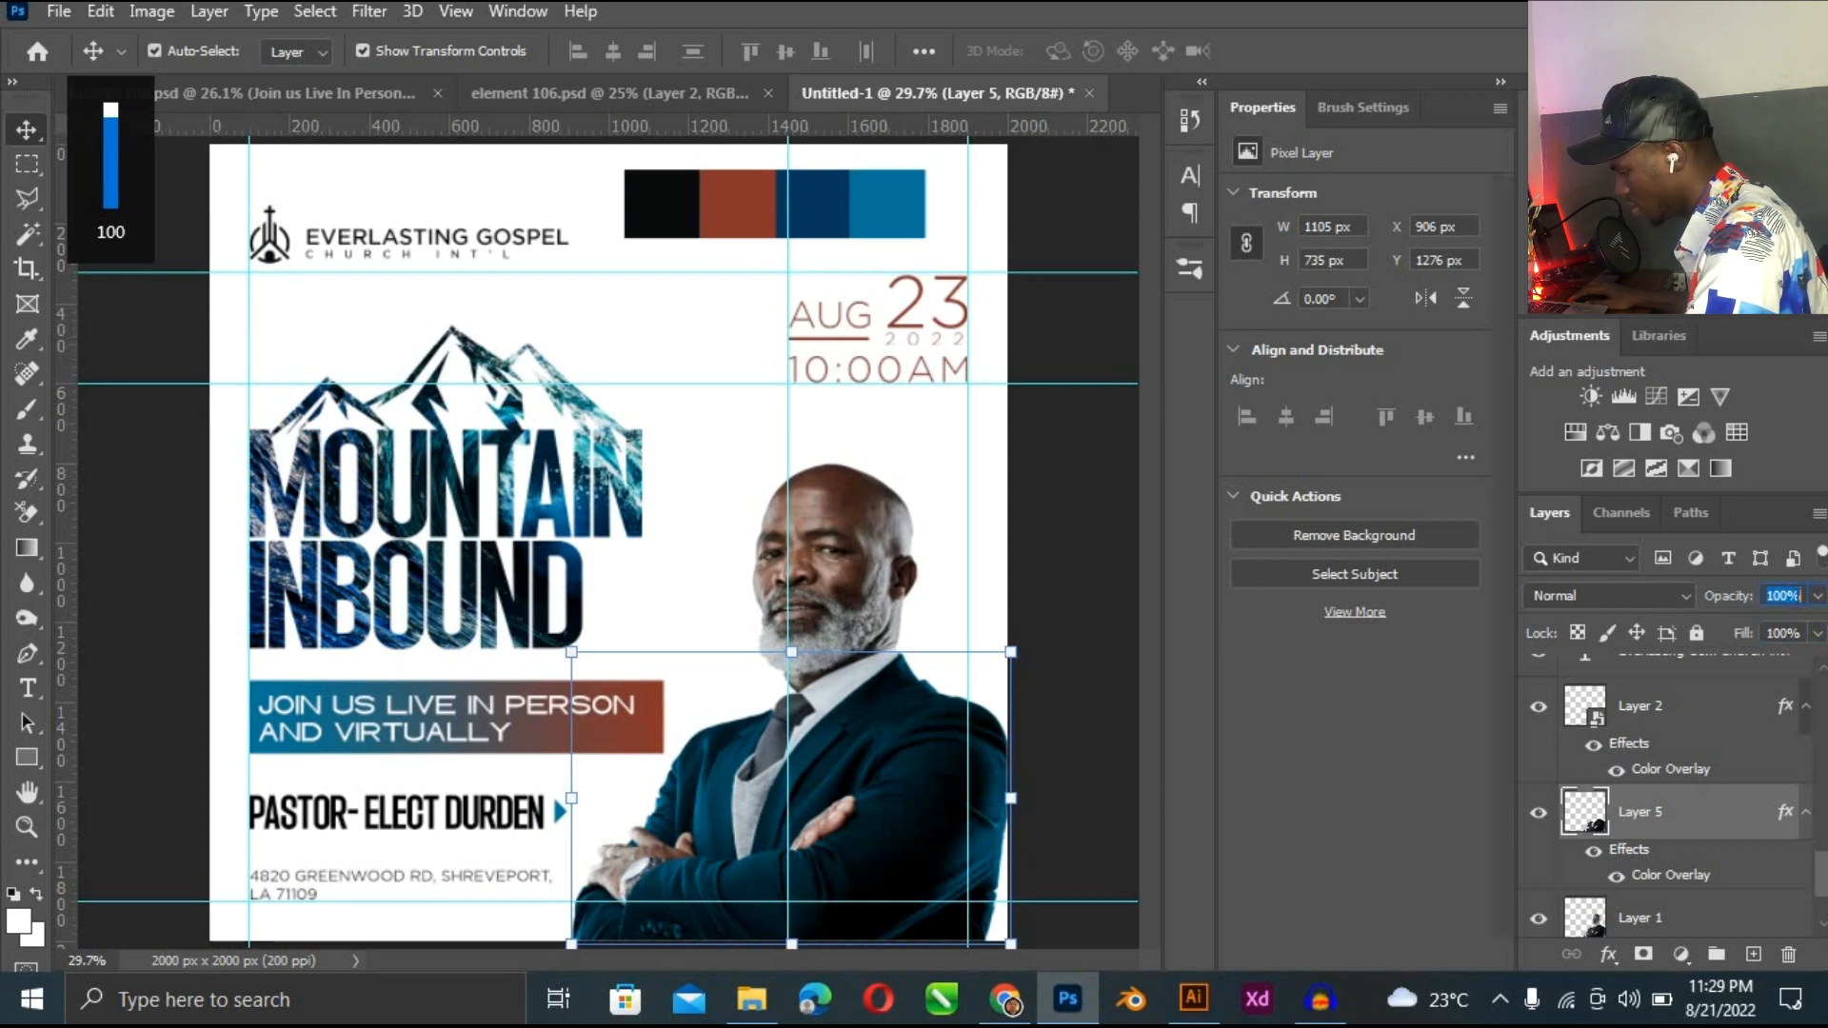
# Set the jacket layer's opacity to 80% and deselect it.
pyautogui.write('80')
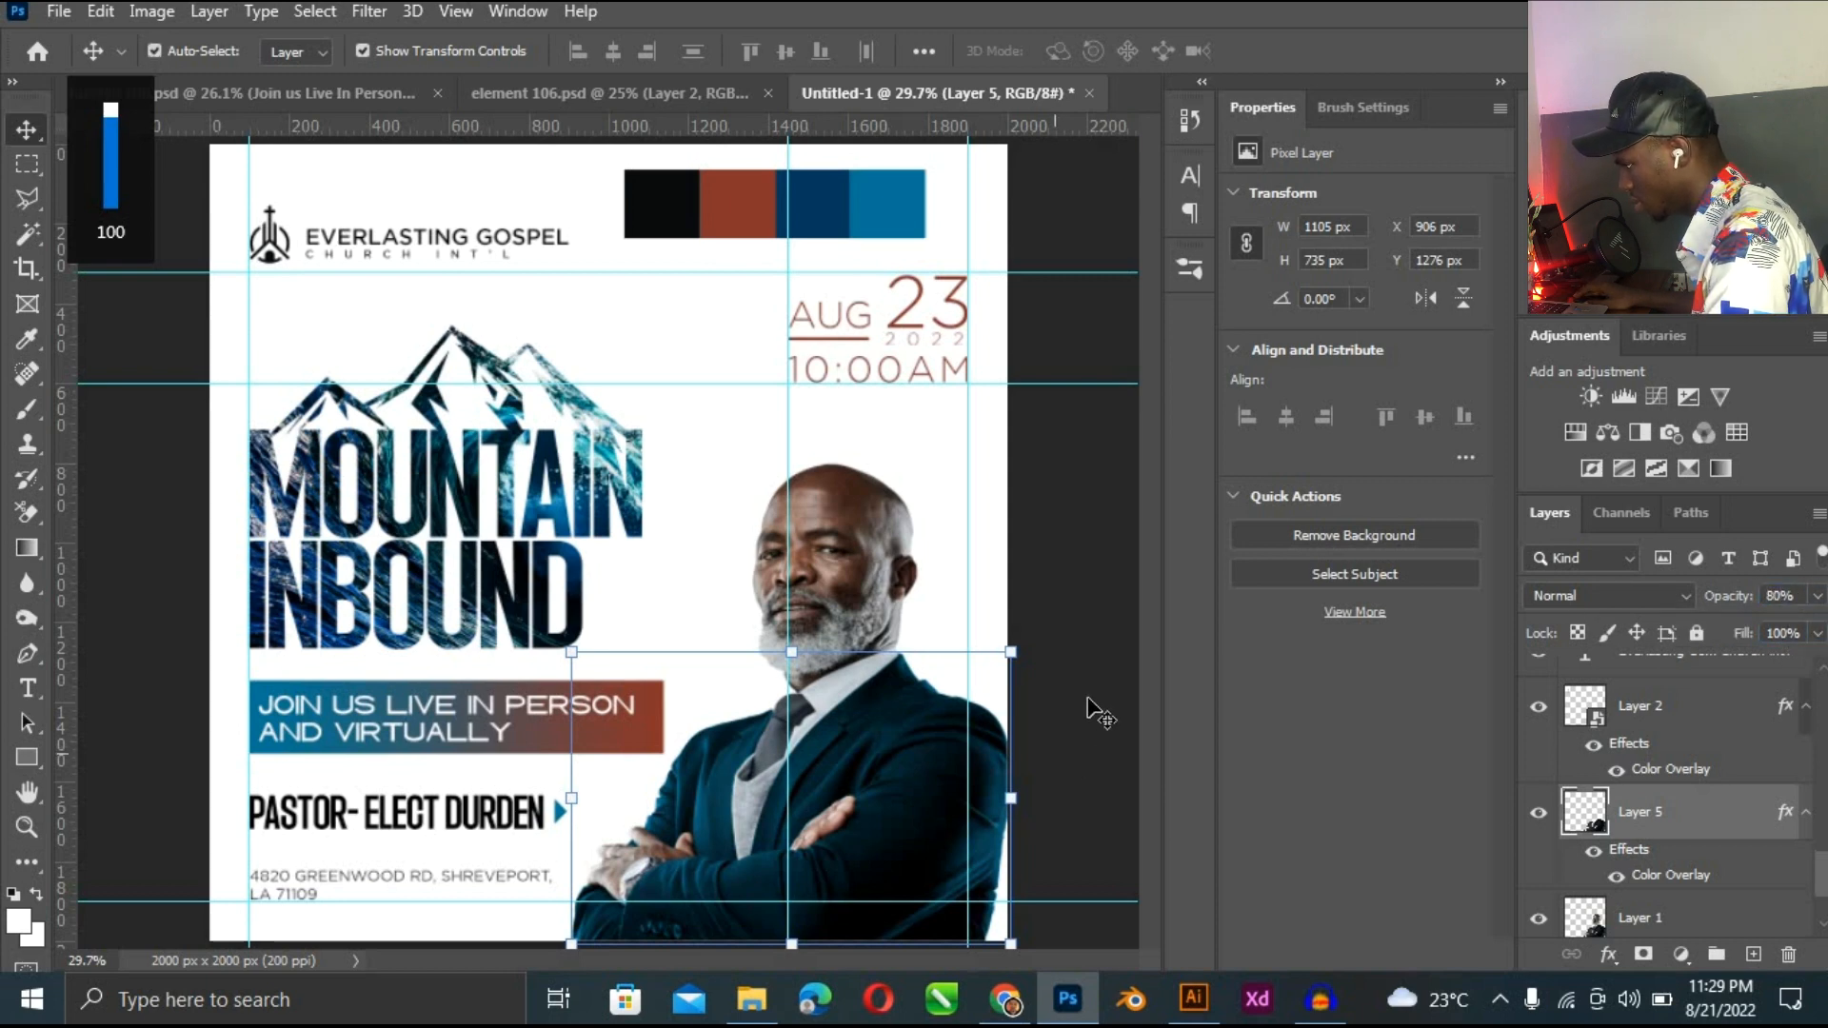
pyautogui.click(1088, 699)
pyautogui.hotkey('ctrl', '-')
pyautogui.hotkey('ctrl', '-')
pyautogui.hotkey('ctrl', '+')
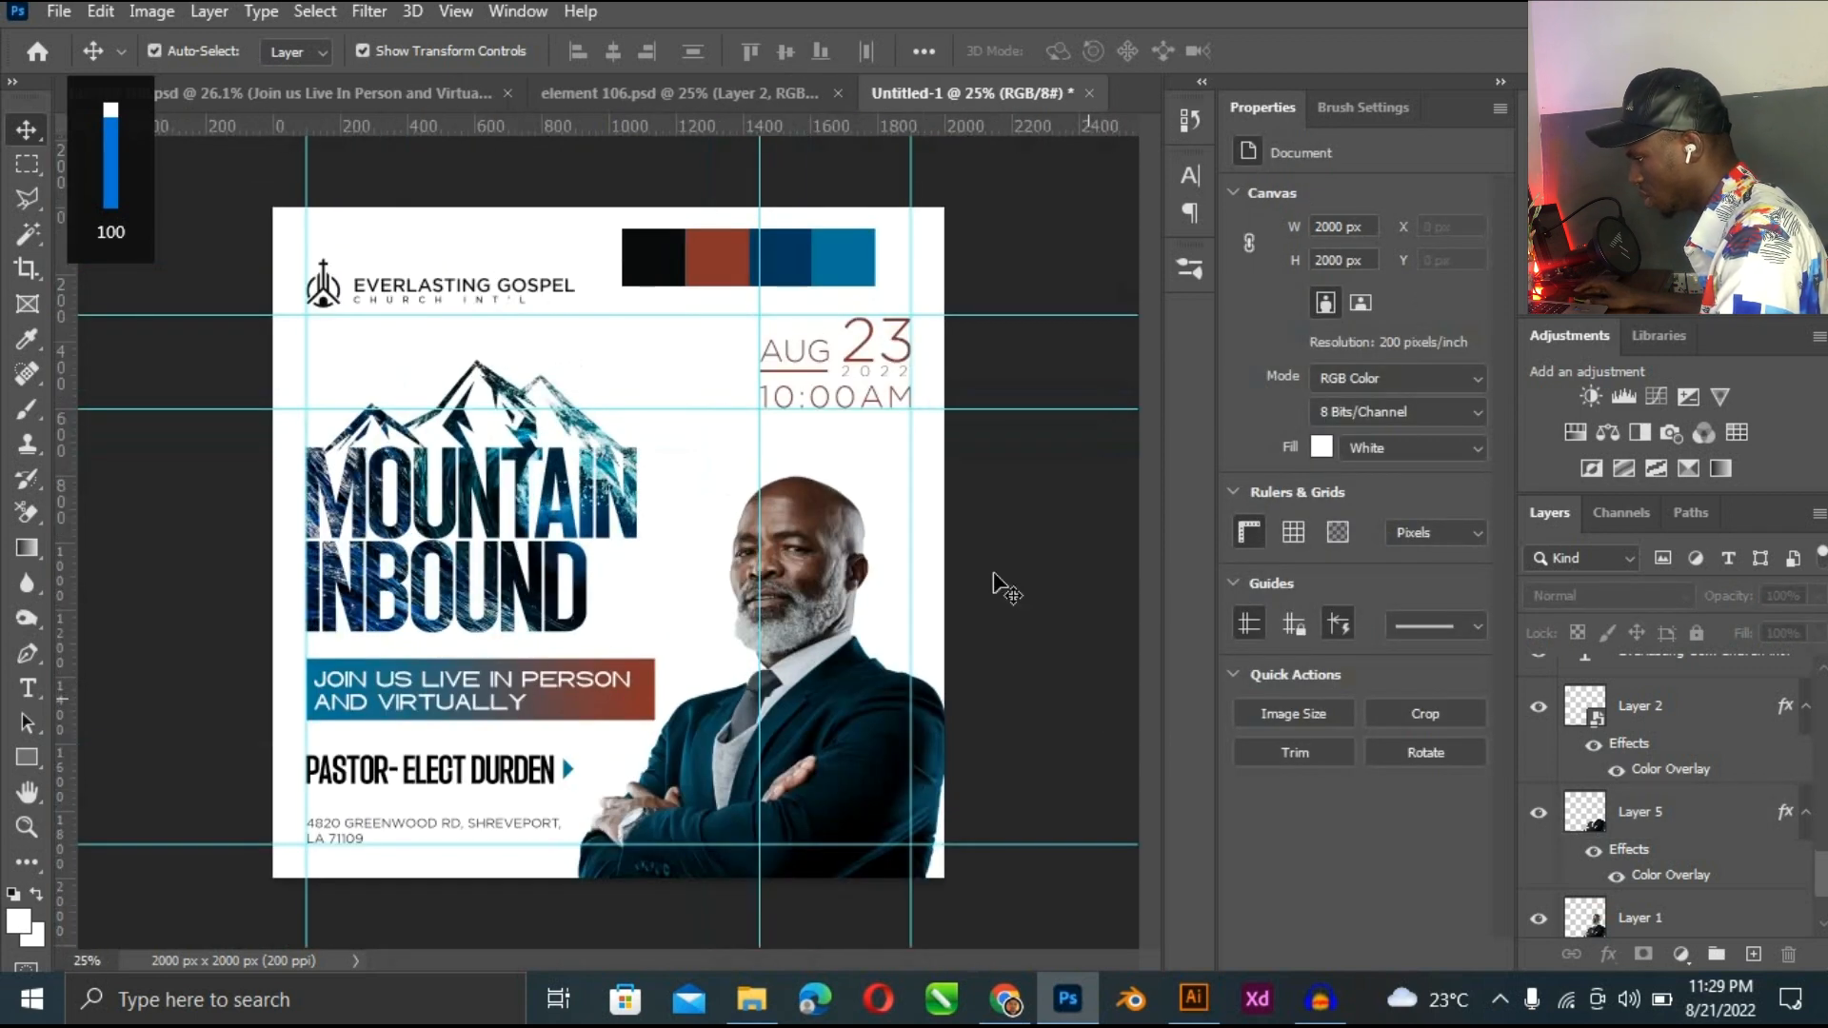
# Delete the black, rust, navy and blue palette swatches from above the date.
pyautogui.moveTo(642, 184); pyautogui.dragTo(893, 268)
pyautogui.click(1013, 272)
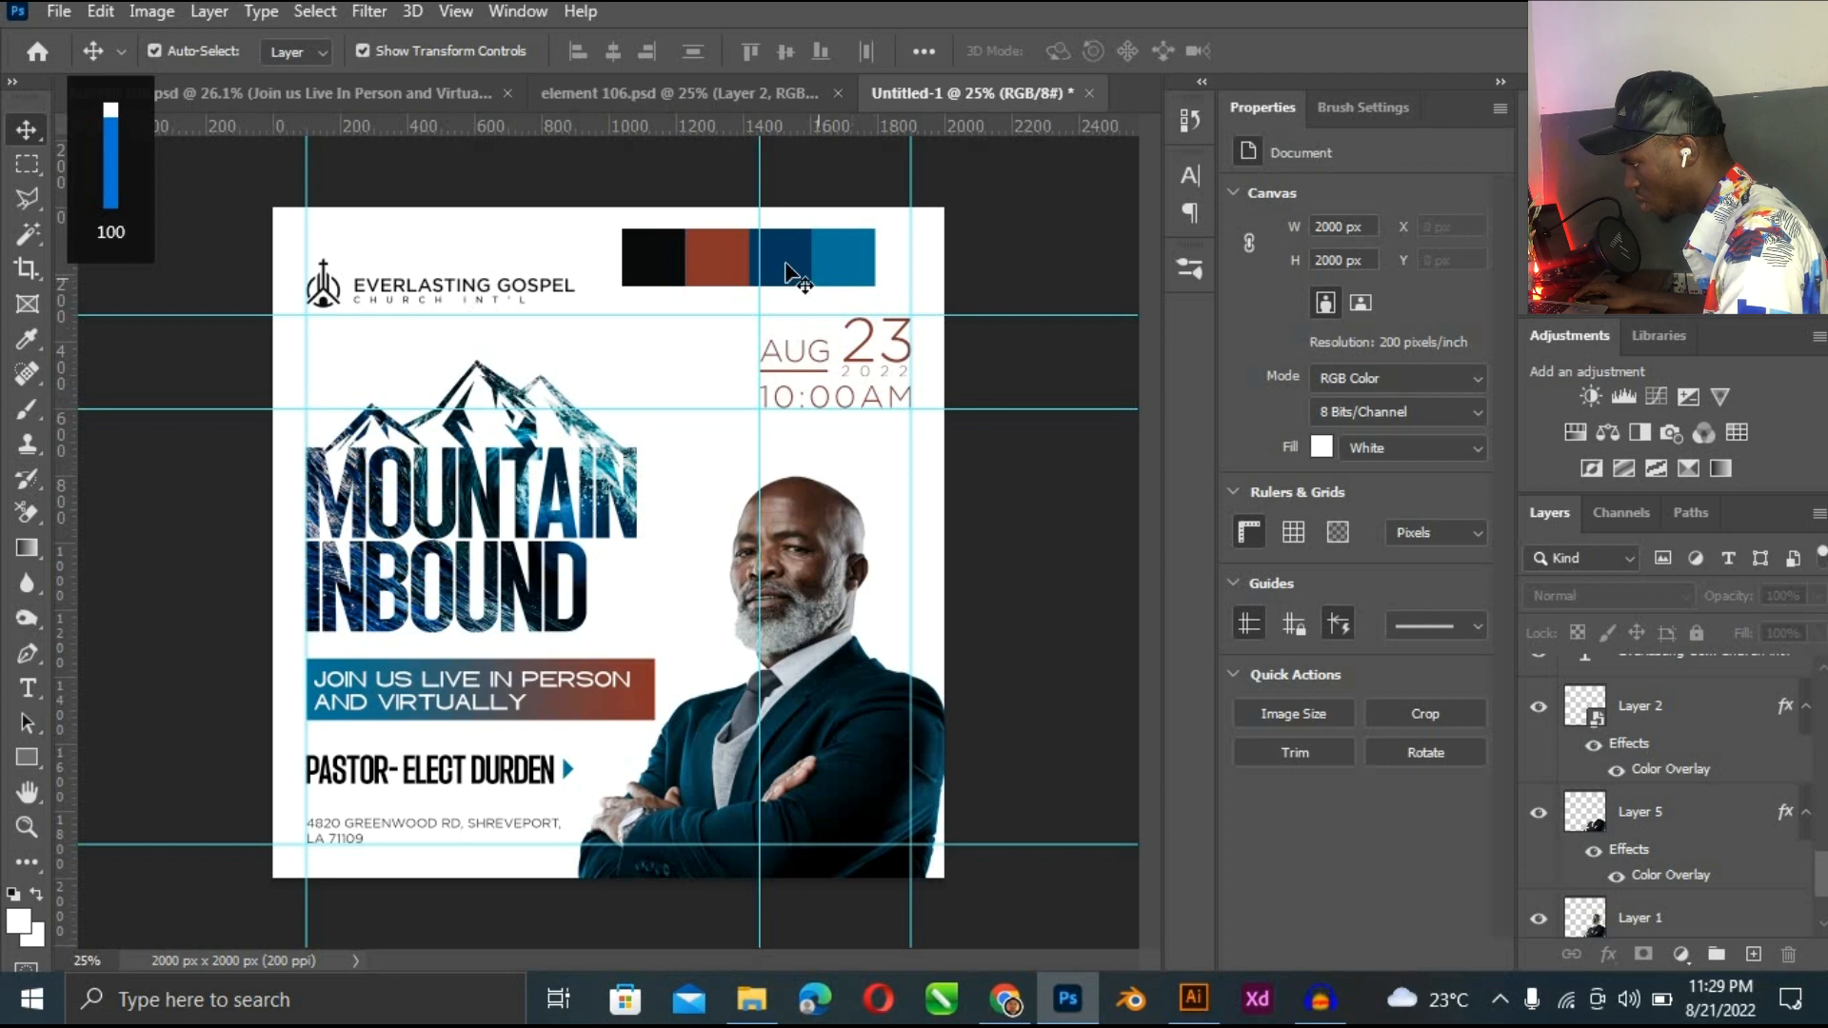
pyautogui.click(653, 255)
pyautogui.keyDown('shift'); pyautogui.click(853, 250); pyautogui.keyUp('shift')
pyautogui.press('Delete')
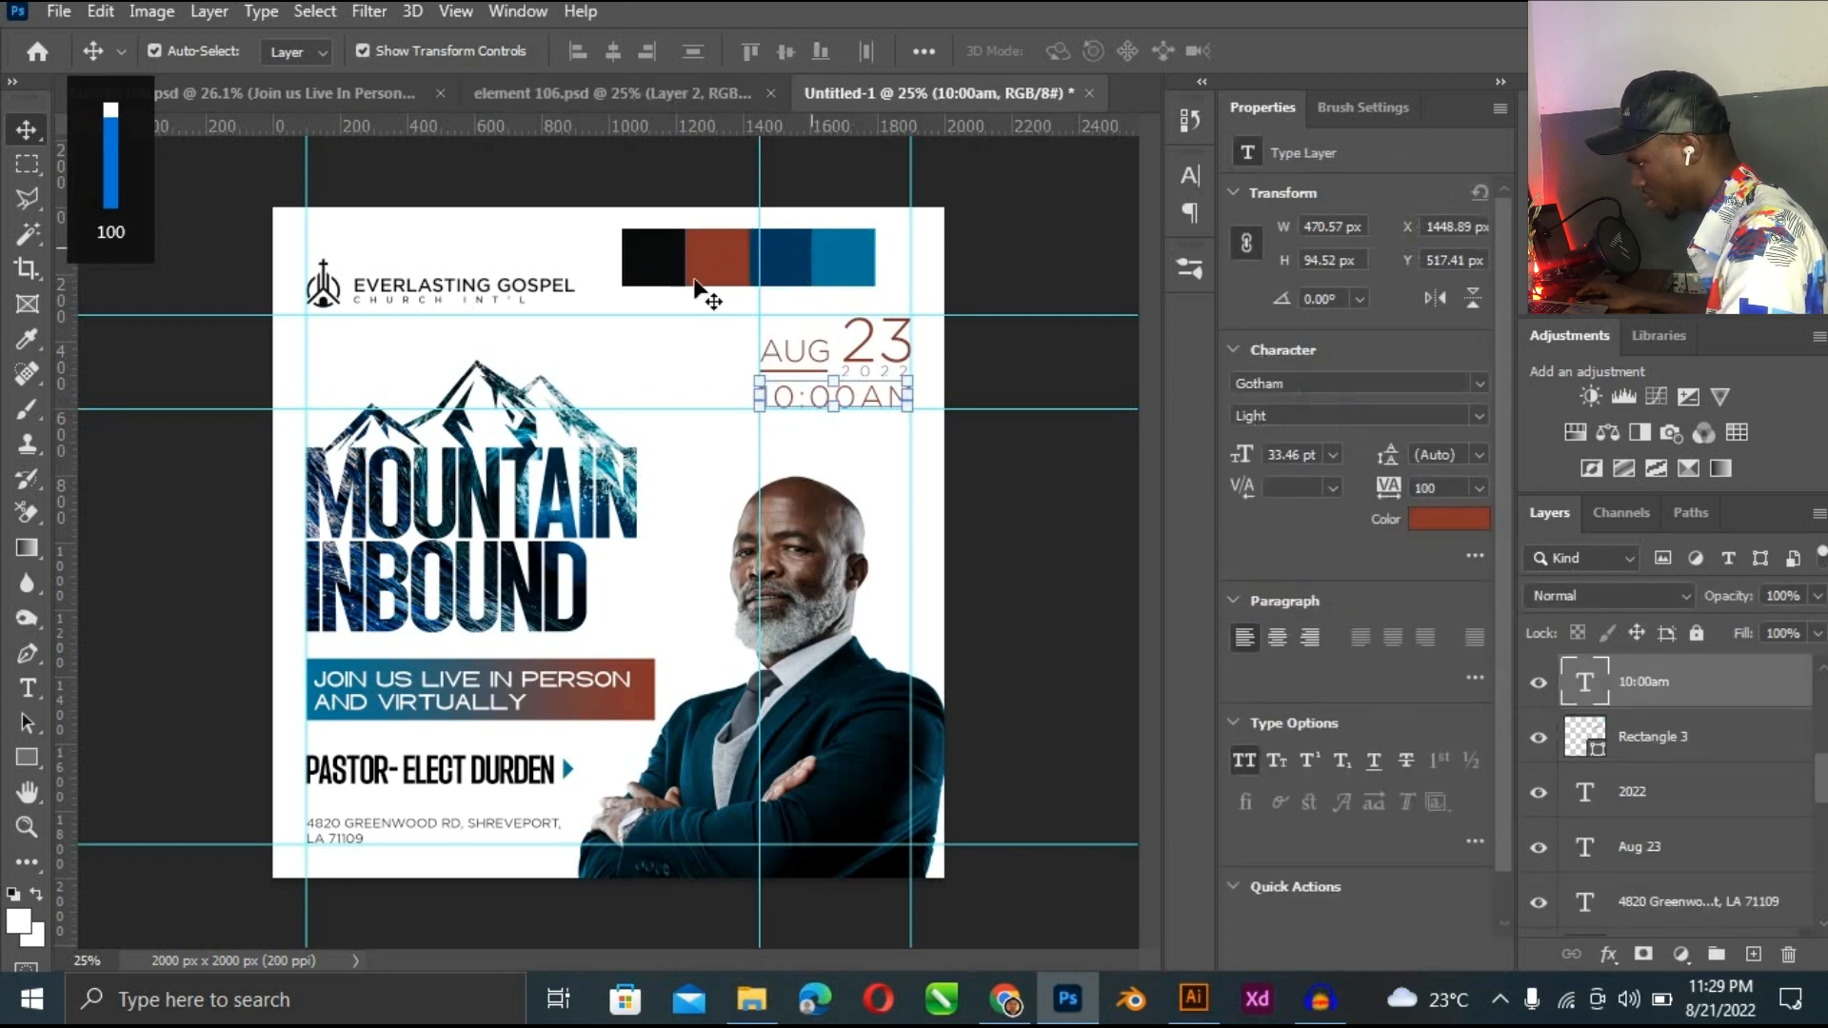
pyautogui.click(669, 273)
pyautogui.press('Delete')
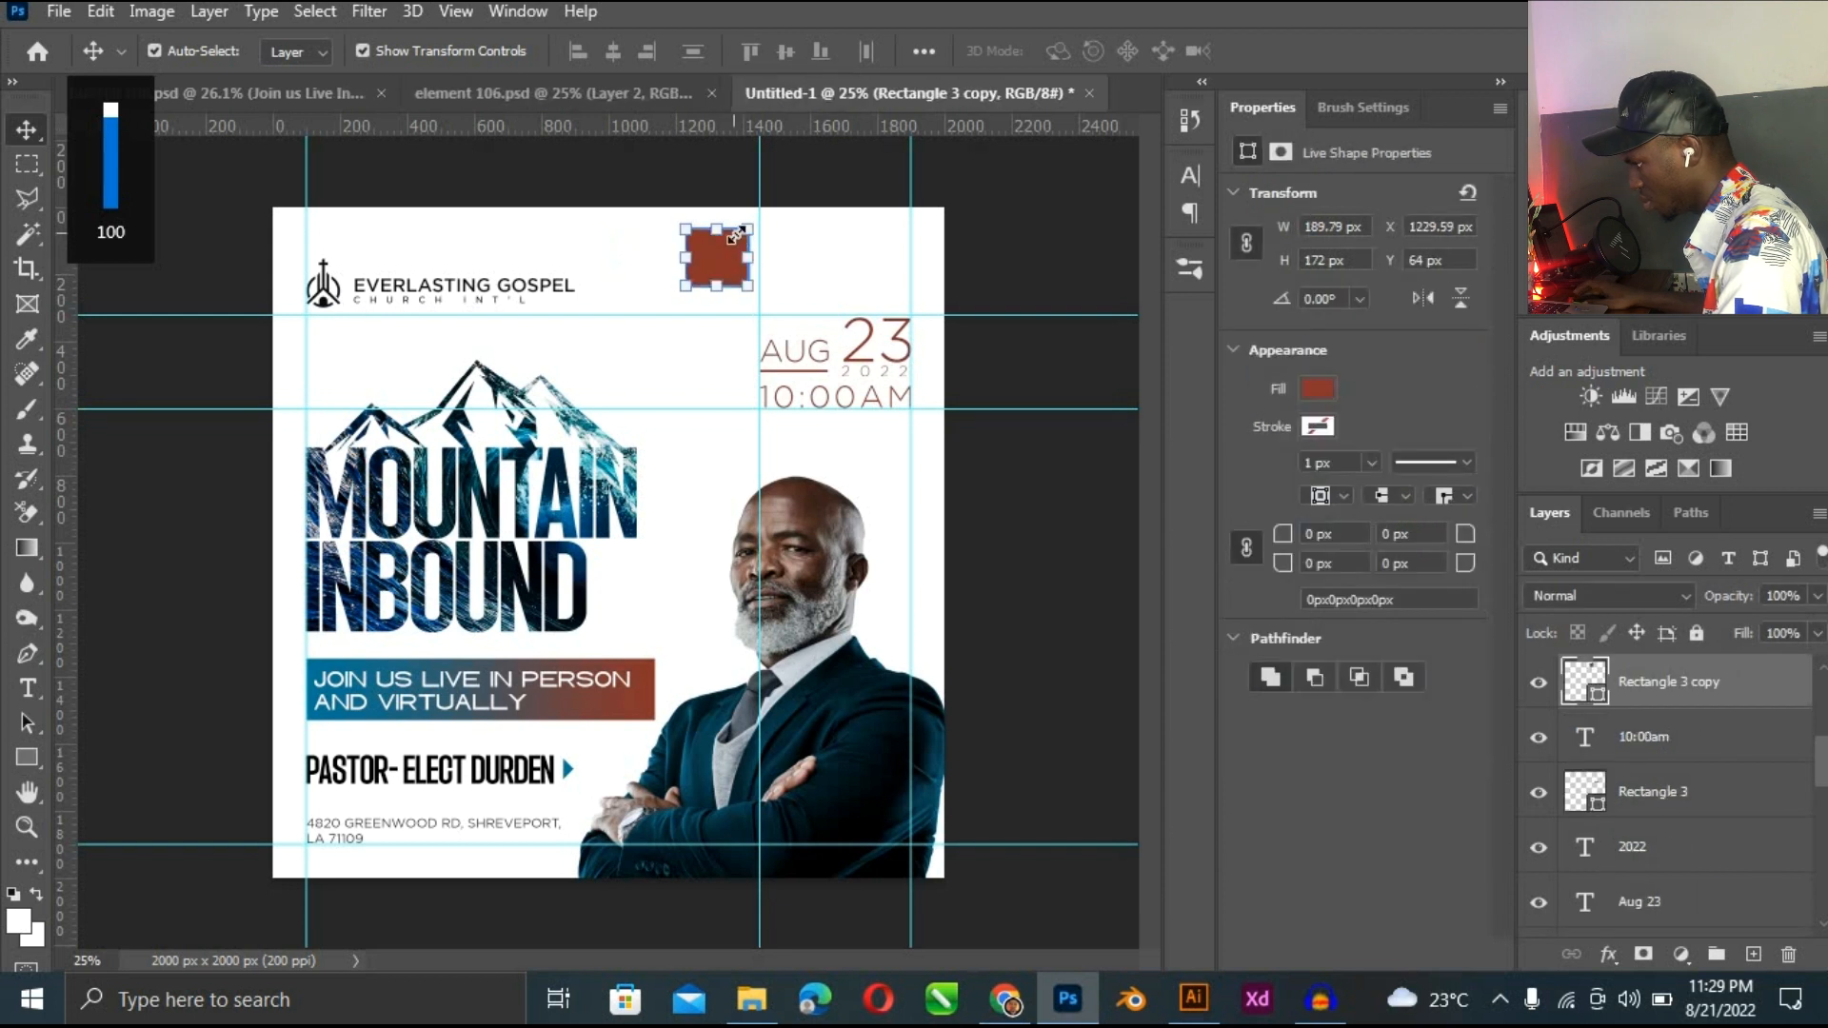
pyautogui.press('Delete')
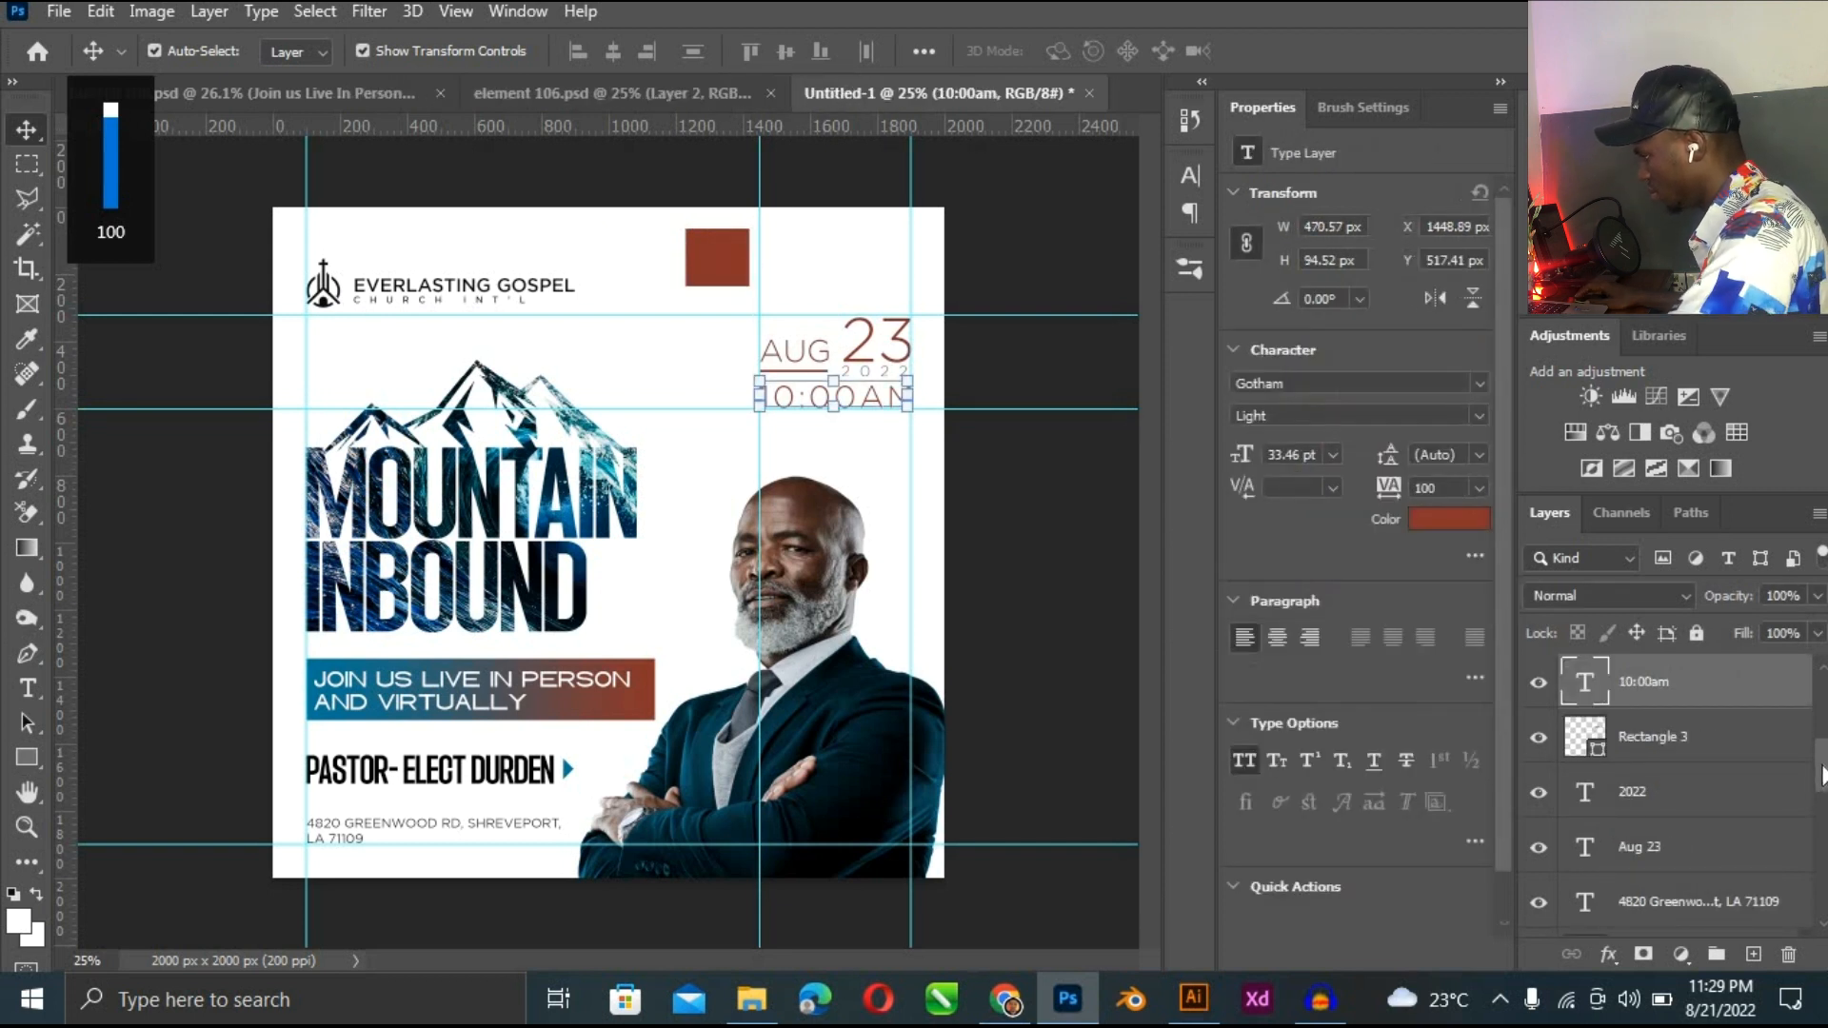
# Sample skin tone a68a83 from the pastor's head as the foreground colour and fill the Background layer with it.
pyautogui.click(1656, 911)
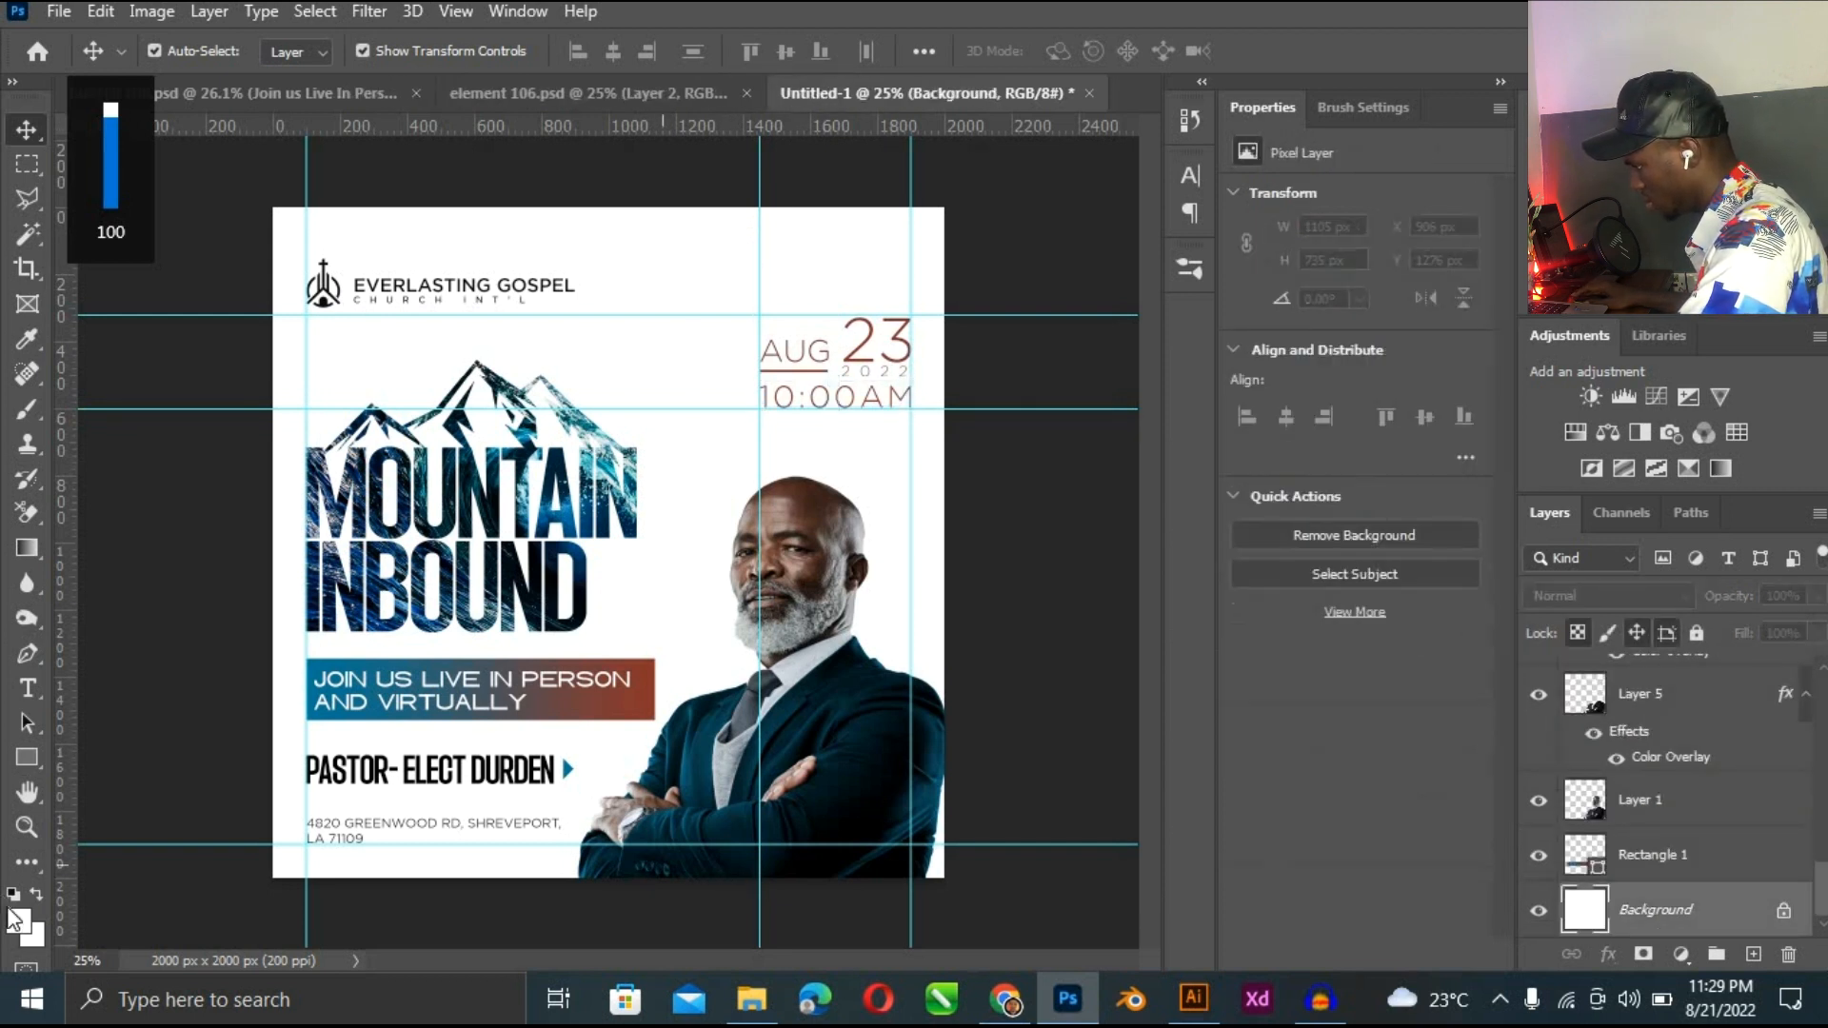
pyautogui.click(19, 921)
pyautogui.click(781, 512)
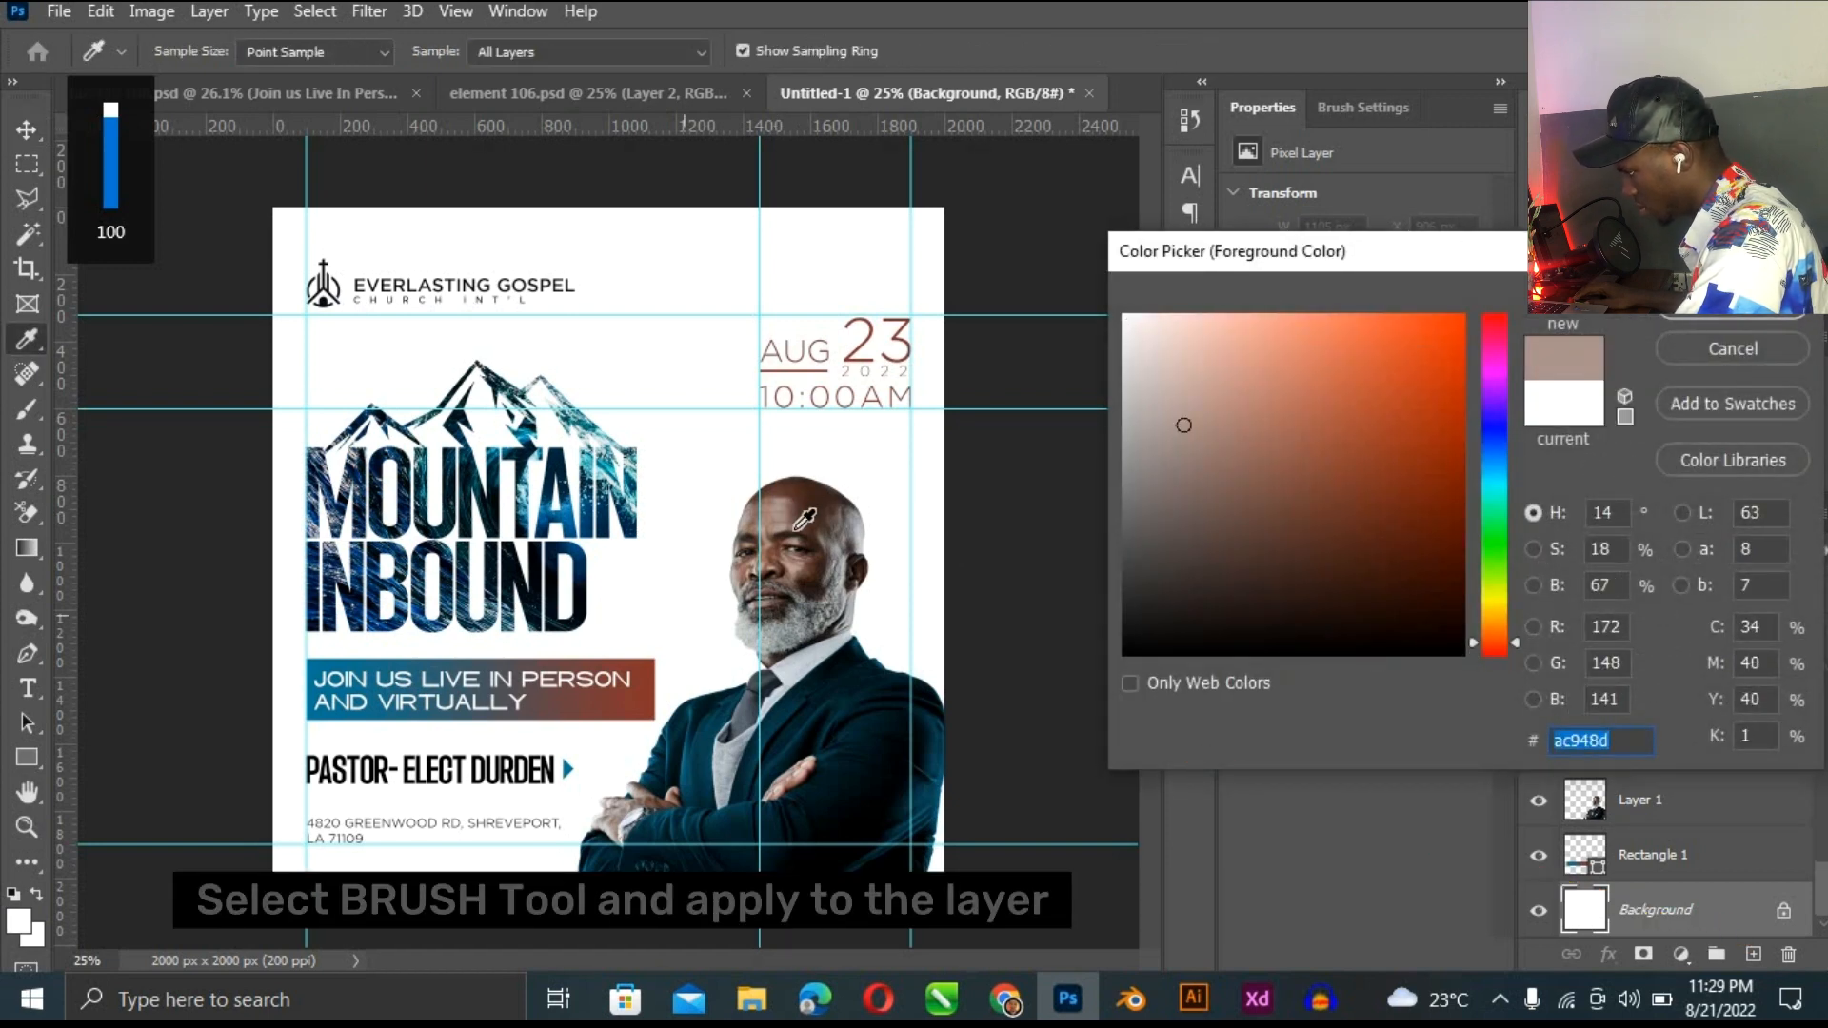
pyautogui.click(773, 519)
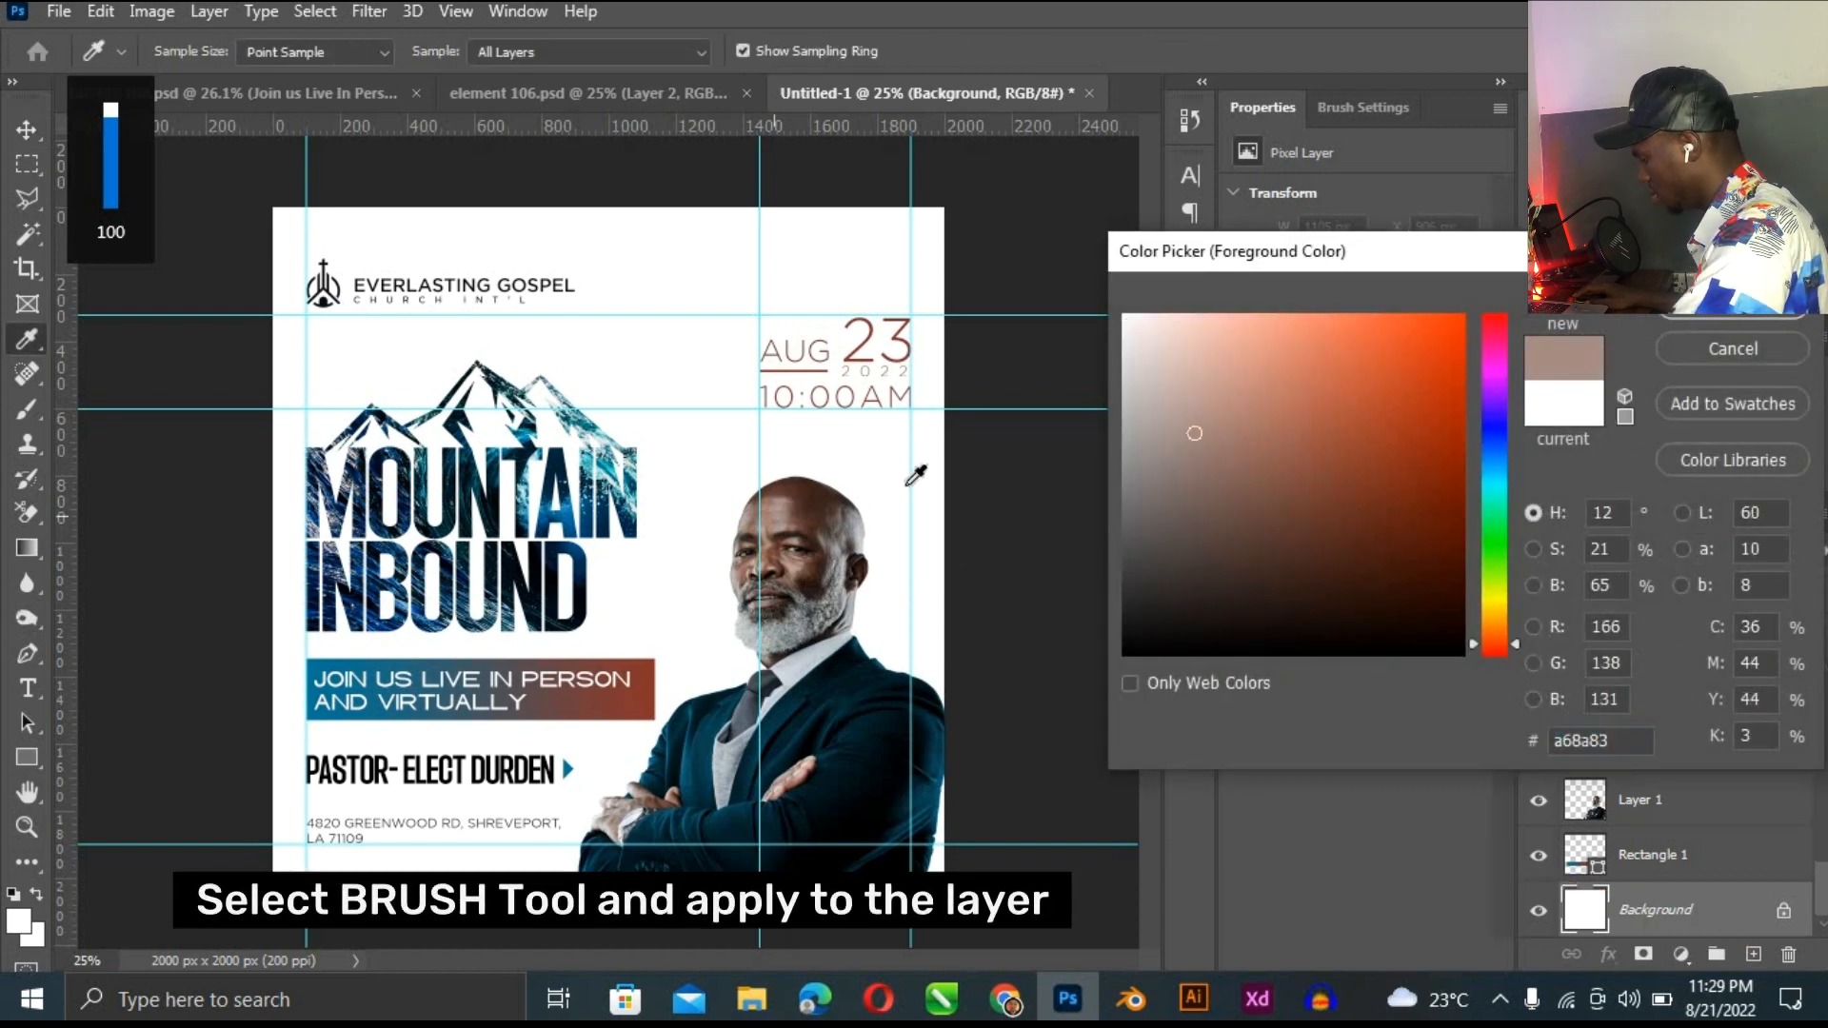
pyautogui.click(1739, 312)
pyautogui.hotkey('alt', 'BackSpace')
pyautogui.click(1072, 681)
# Add a new layer directly above the Background and set the foreground colour to the lighter pink d7c1bb.
pyautogui.click(1750, 952)
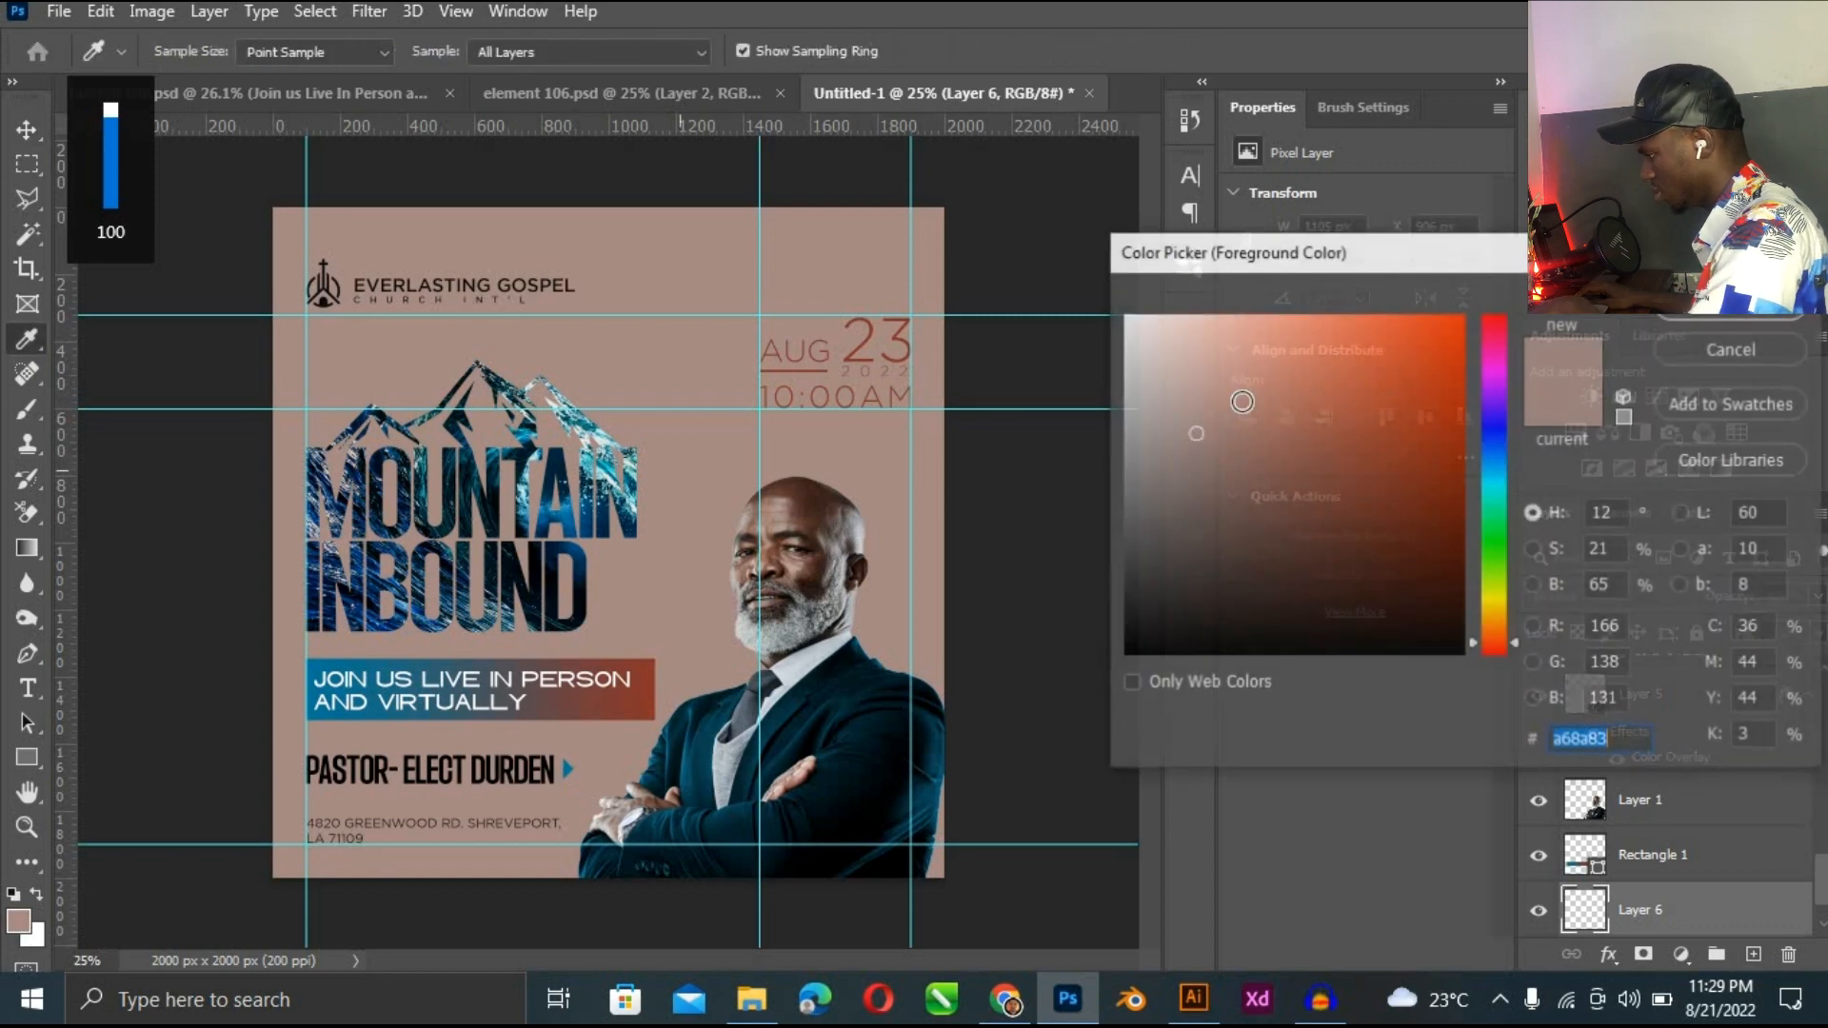
pyautogui.moveTo(1176, 384); pyautogui.dragTo(1163, 358)
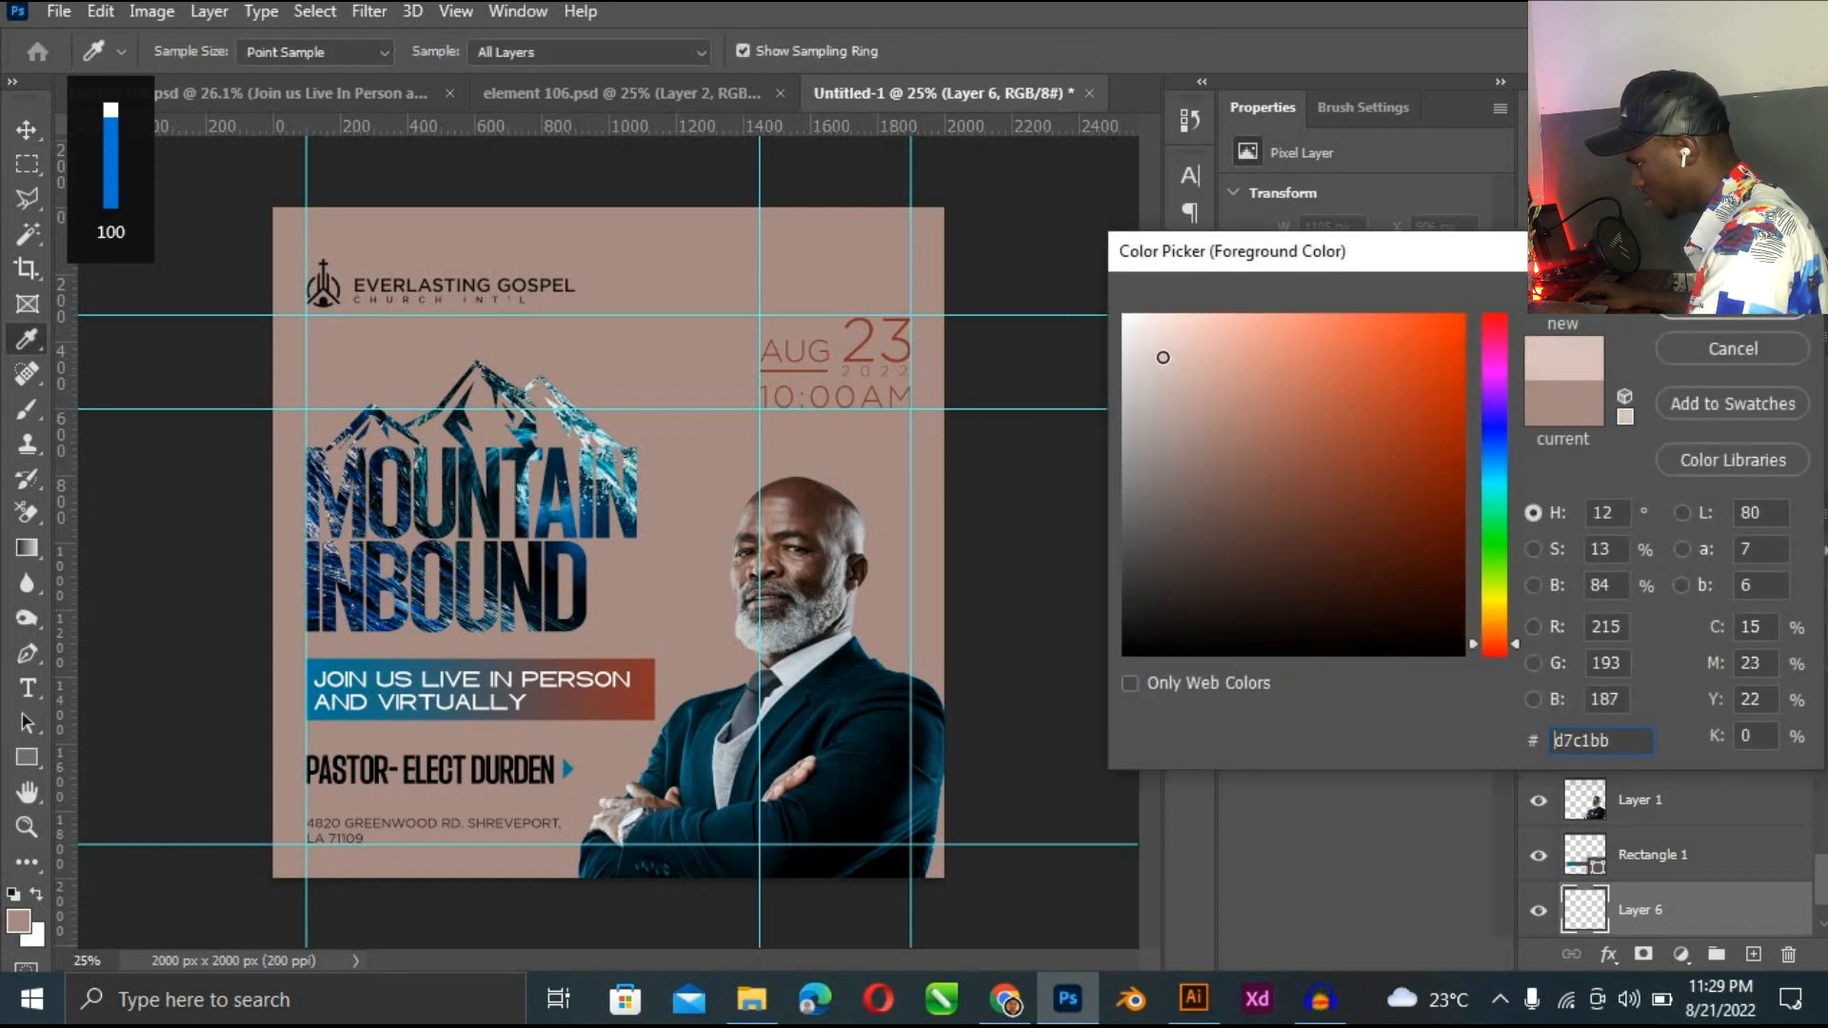
pyautogui.click(1746, 312)
# Set up a soft brush of 1600 px size, 100% opacity and 3% hardness.
pyautogui.press('b')
pyautogui.press(']')
pyautogui.press(']')
pyautogui.press(']')
pyautogui.press(']')
pyautogui.press(']')
pyautogui.press(']')
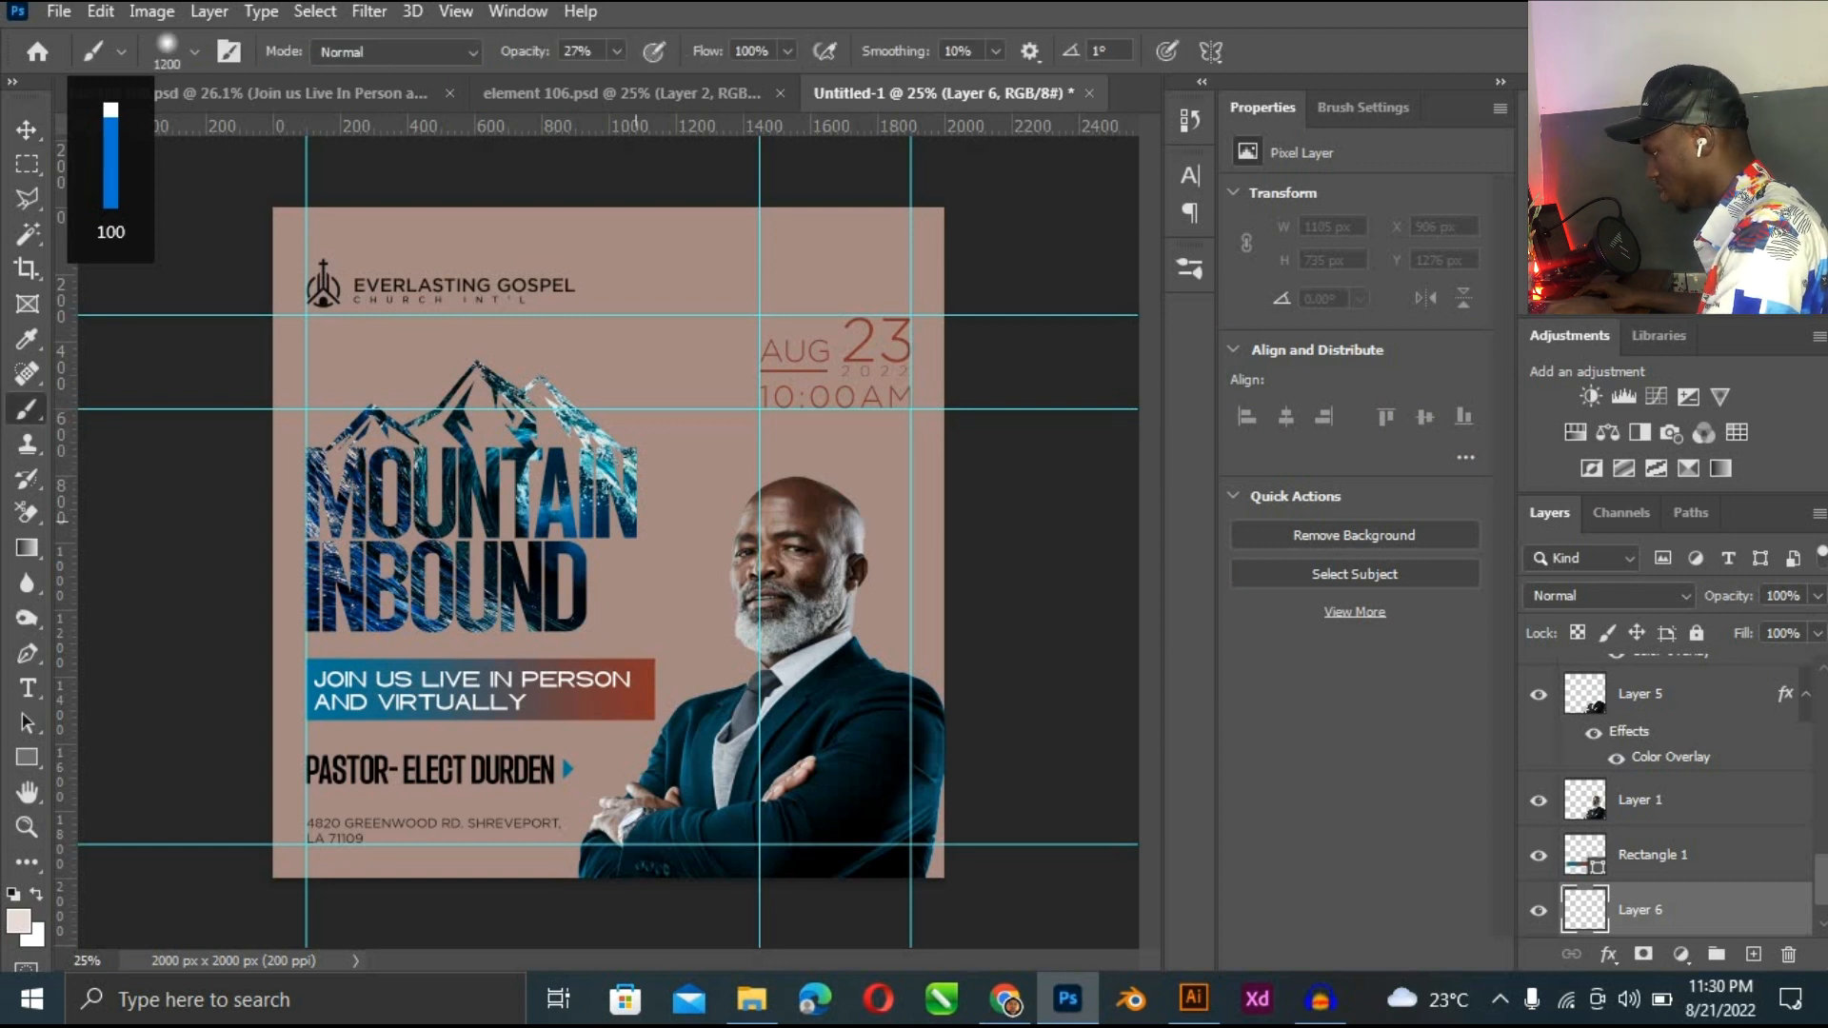
pyautogui.click(617, 50)
pyautogui.moveTo(802, 65); pyautogui.dragTo(805, 68)
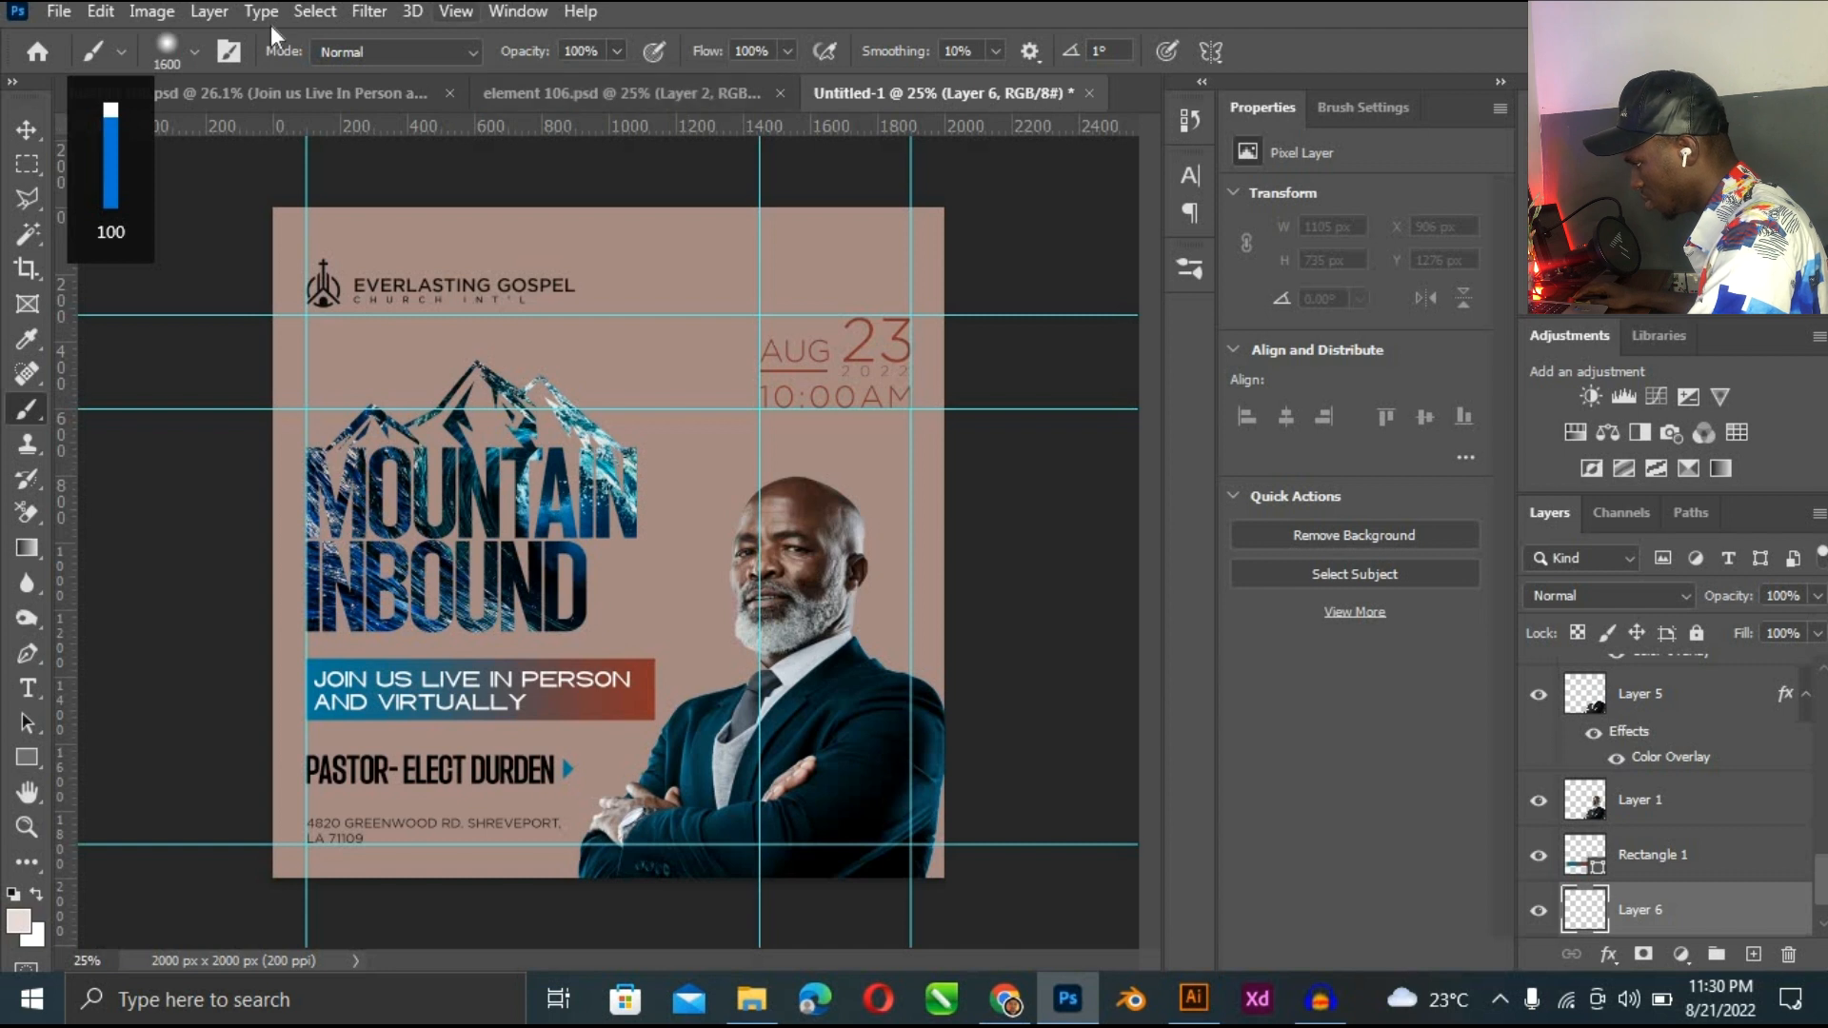
pyautogui.click(194, 51)
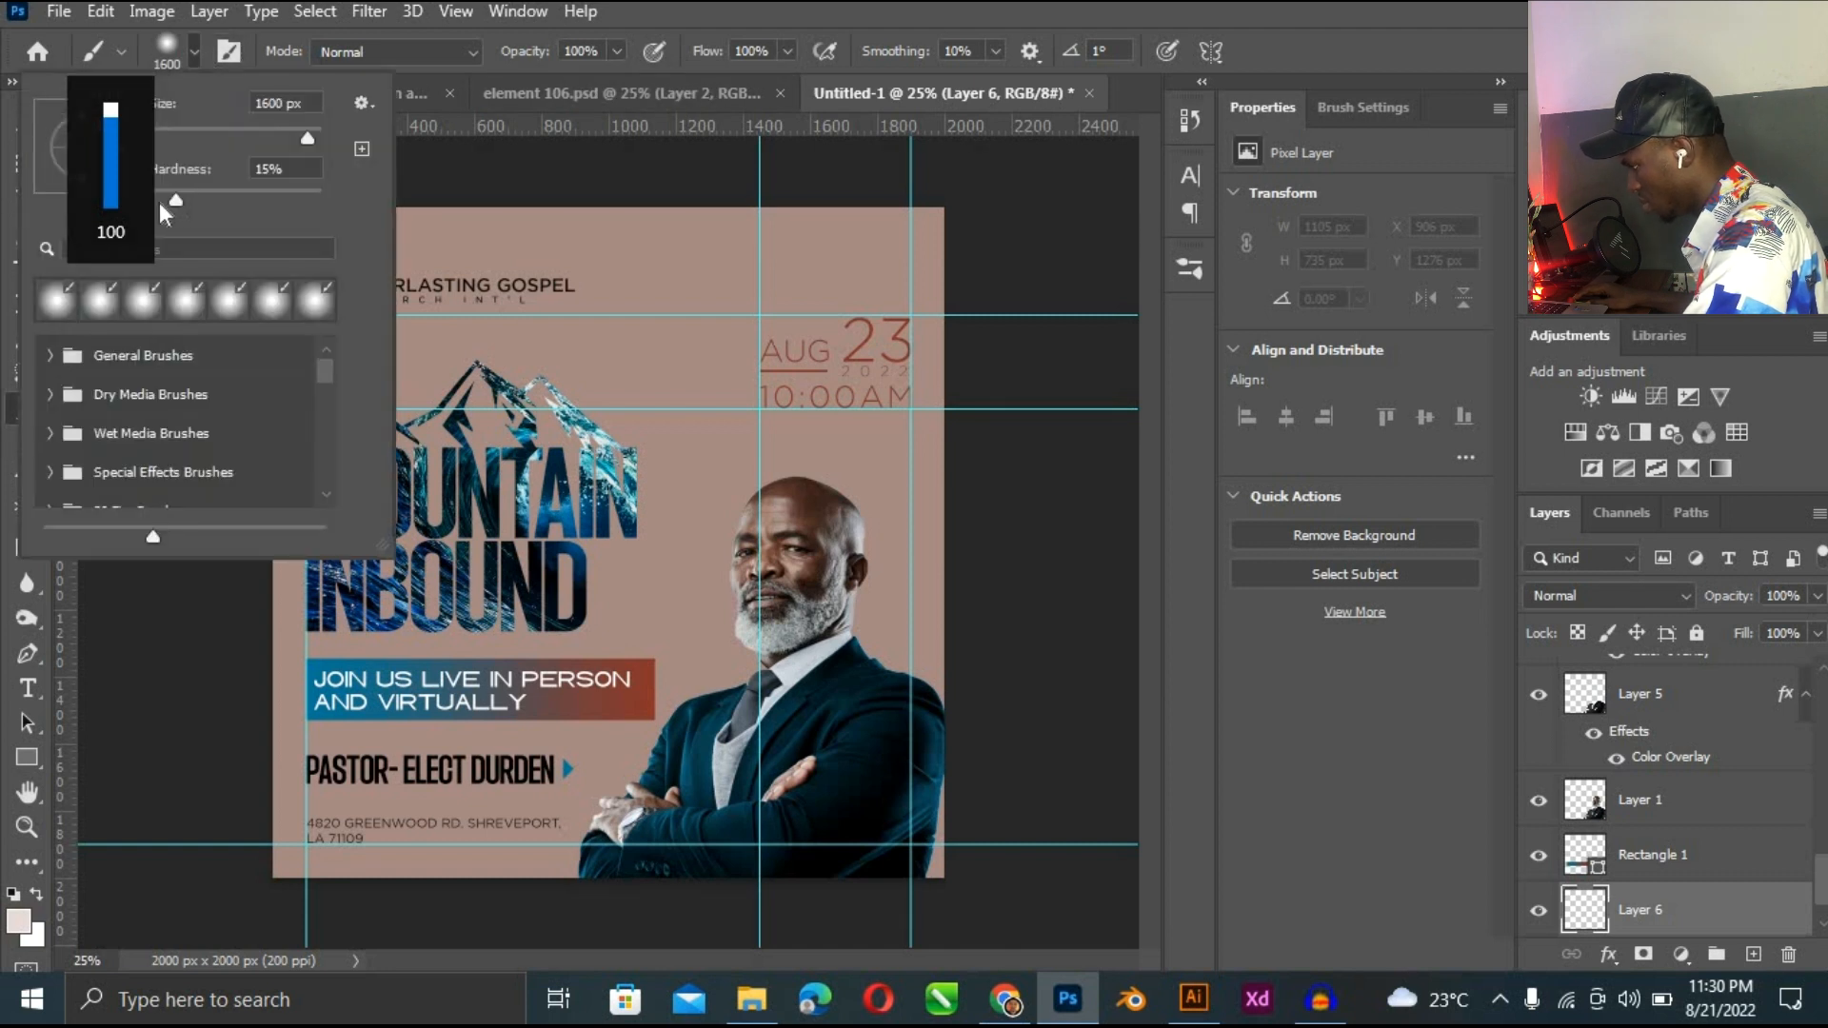
pyautogui.moveTo(158, 200); pyautogui.dragTo(157, 200)
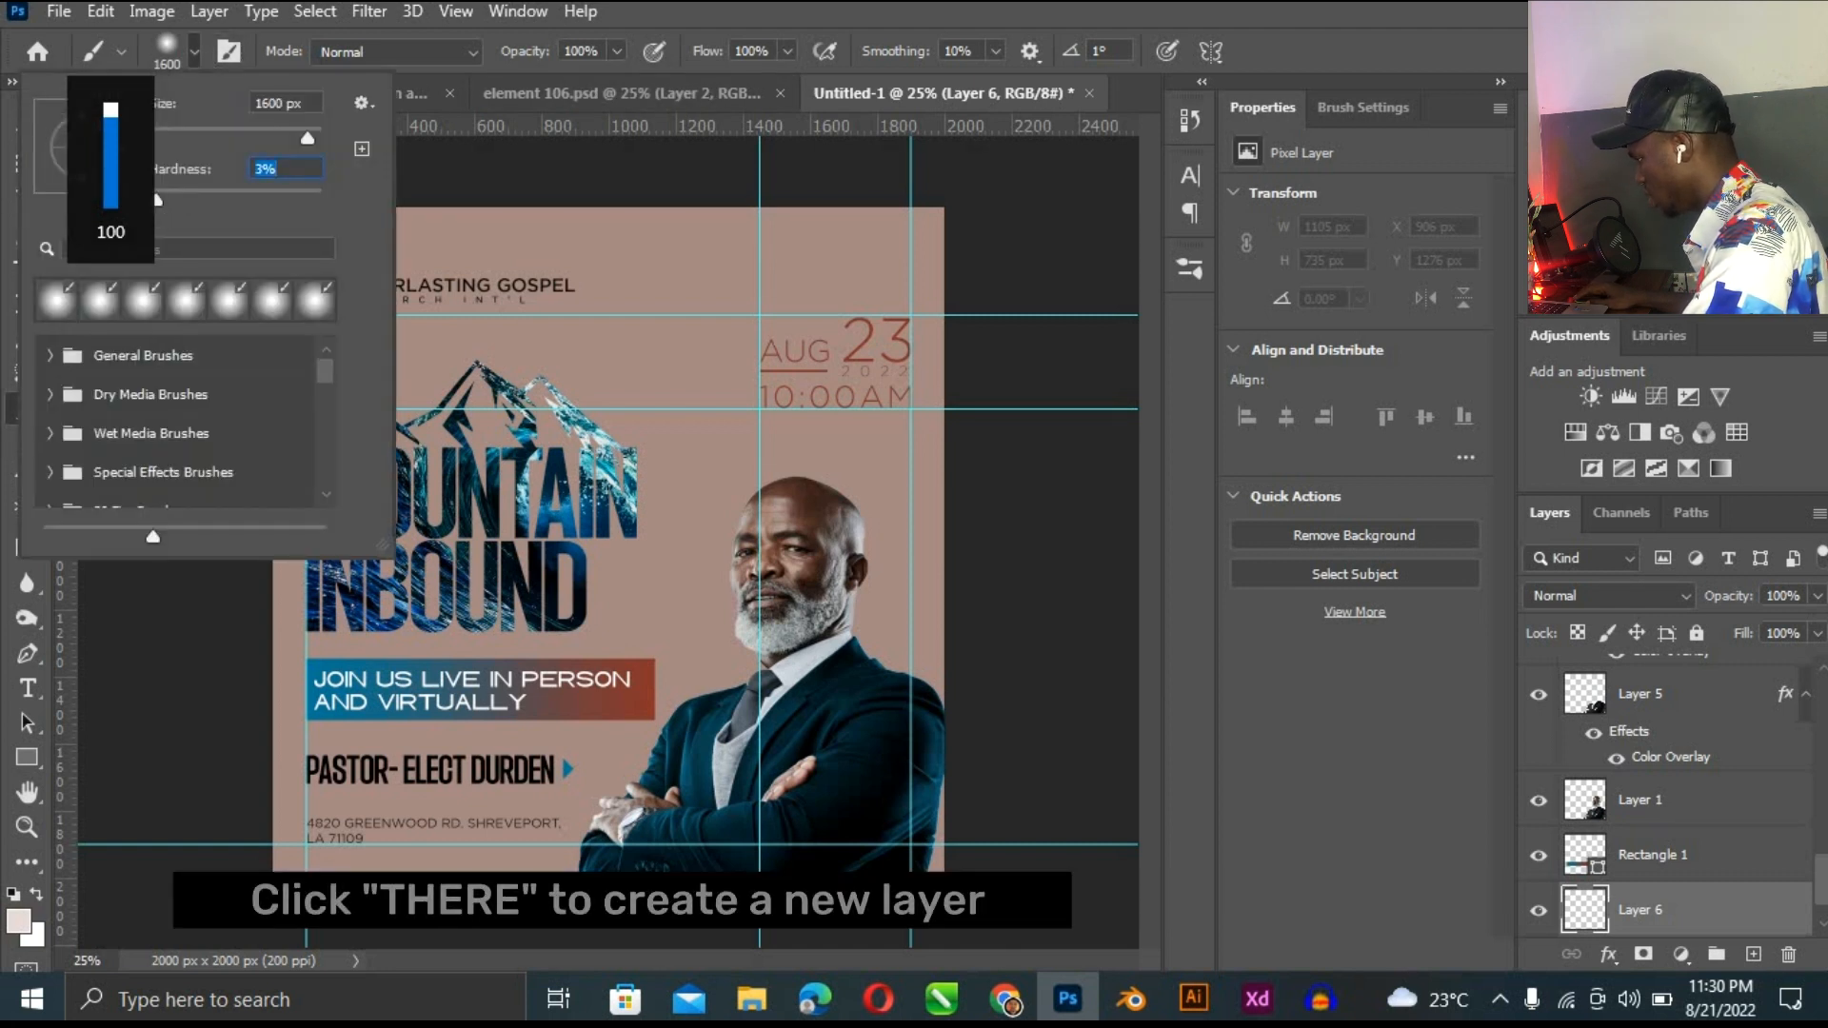
# Paint a light pink glow at the canvas centre and scale its layer evenly to 115.80%.
pyautogui.click(616, 545)
pyautogui.click(616, 544)
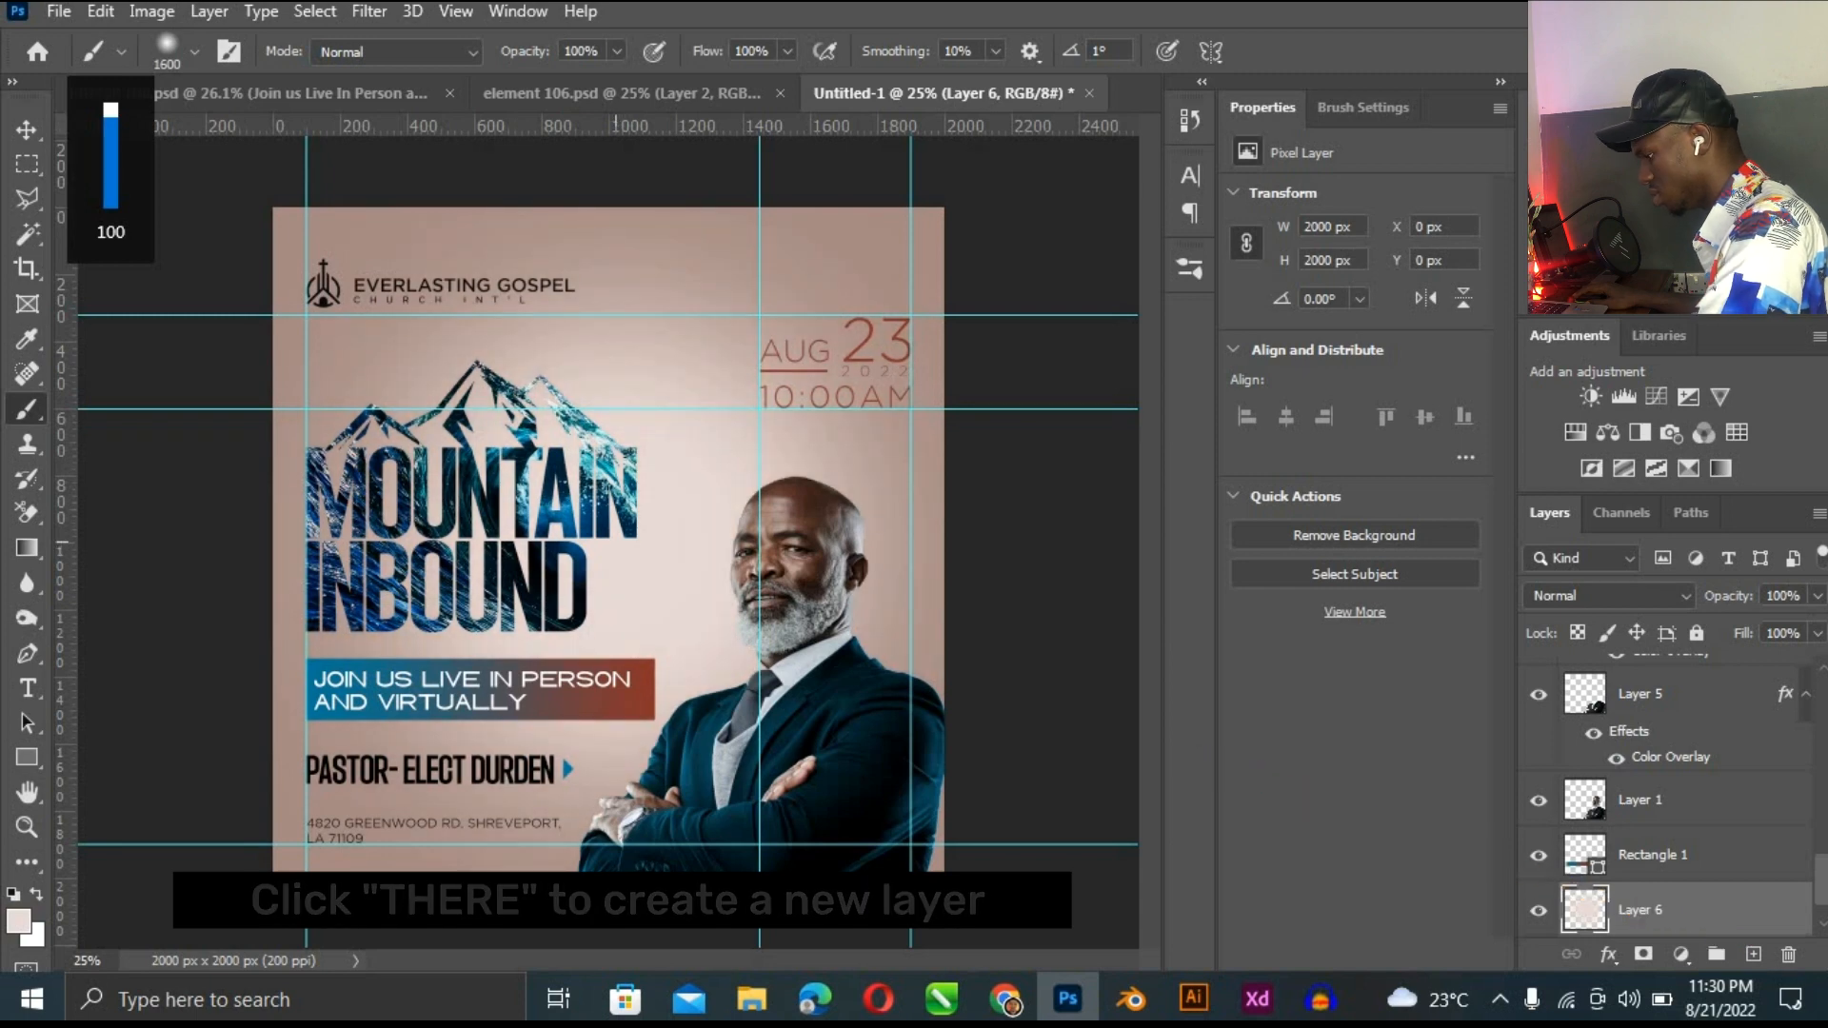
pyautogui.click(27, 130)
pyautogui.moveTo(943, 207); pyautogui.dragTo(1036, 146)
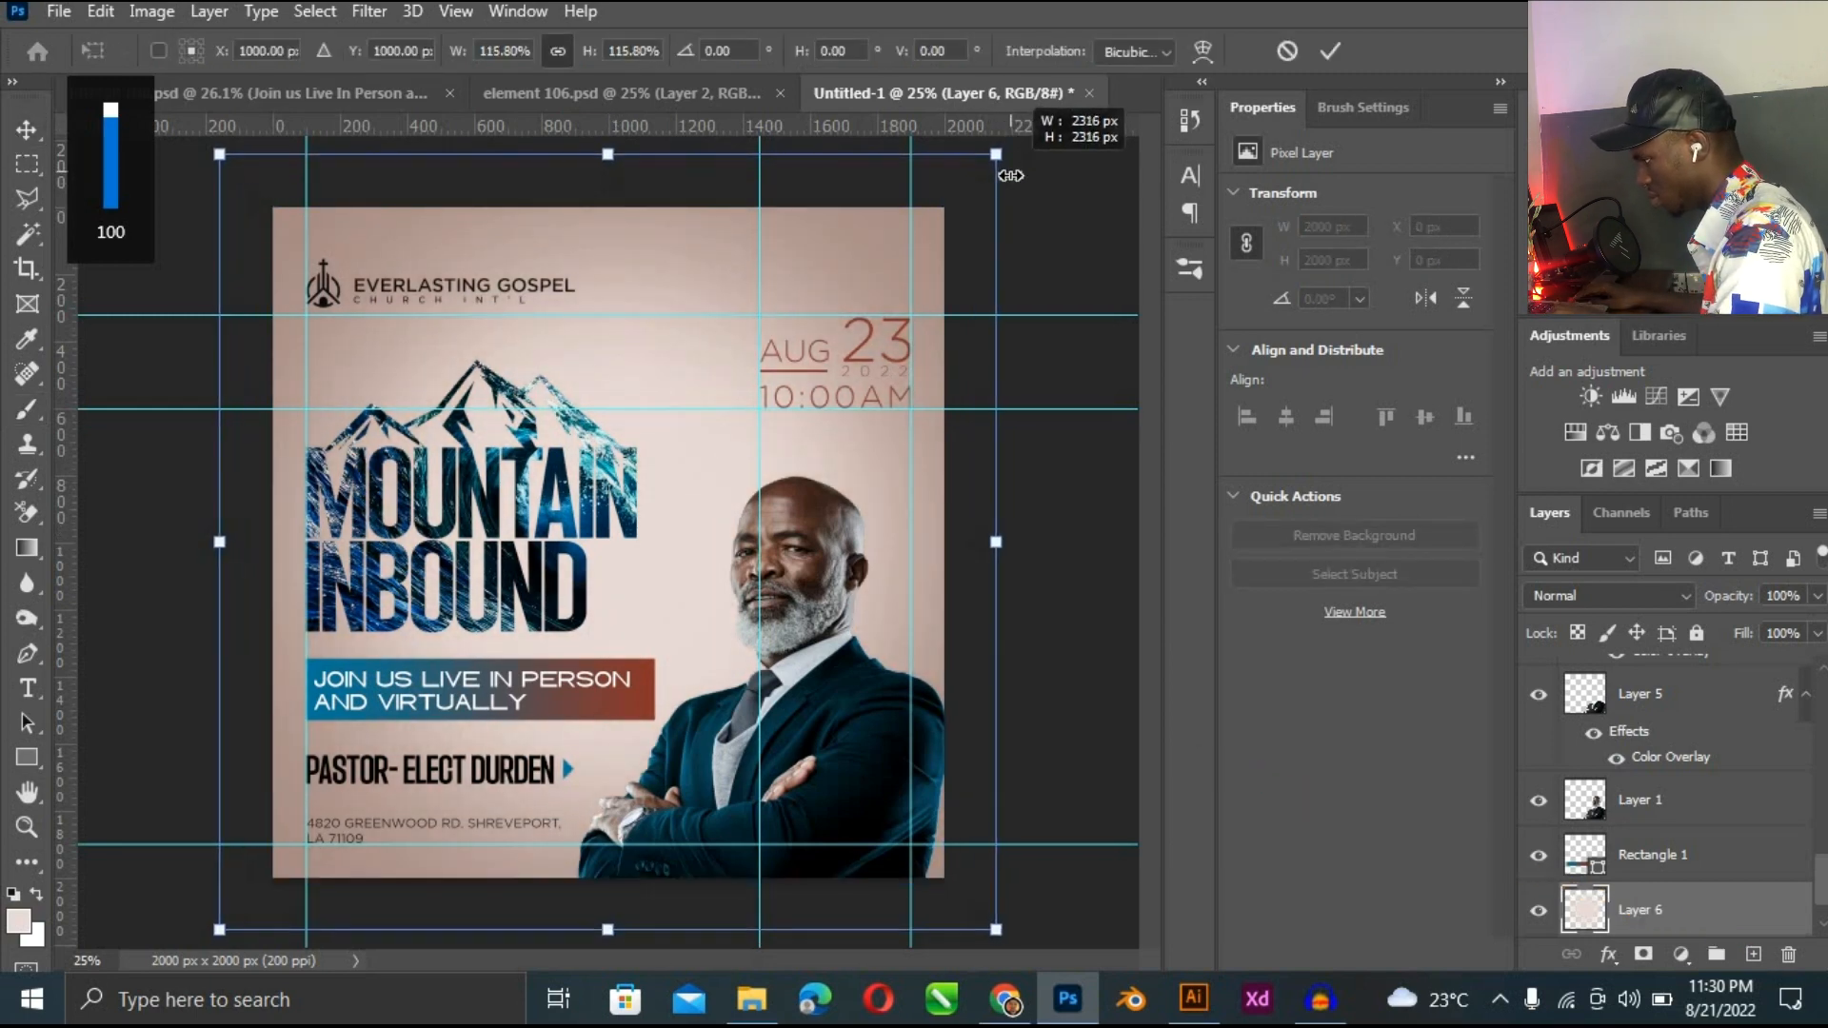
pyautogui.press('Return')
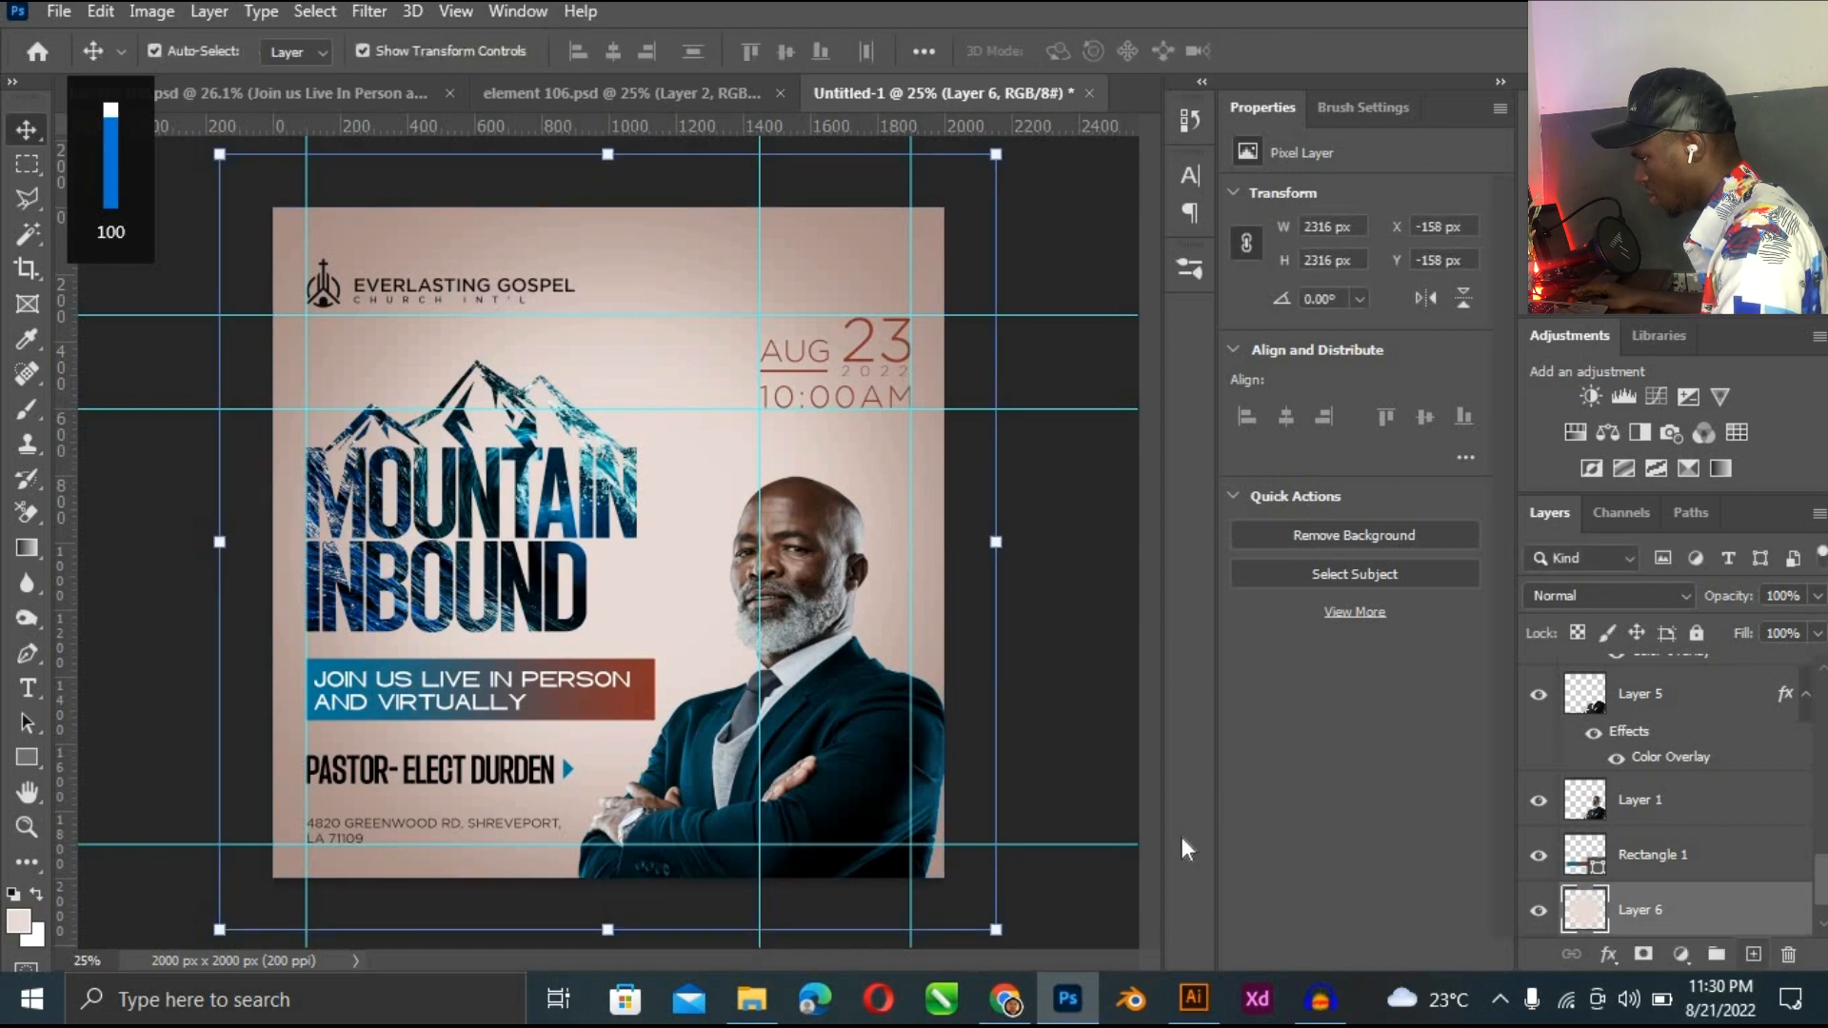
# Add another layer above the pink glow and paint a soft white glow at the centre of the flyer.
pyautogui.hotkey('ctrl', 'shift', 'alt', 'n')
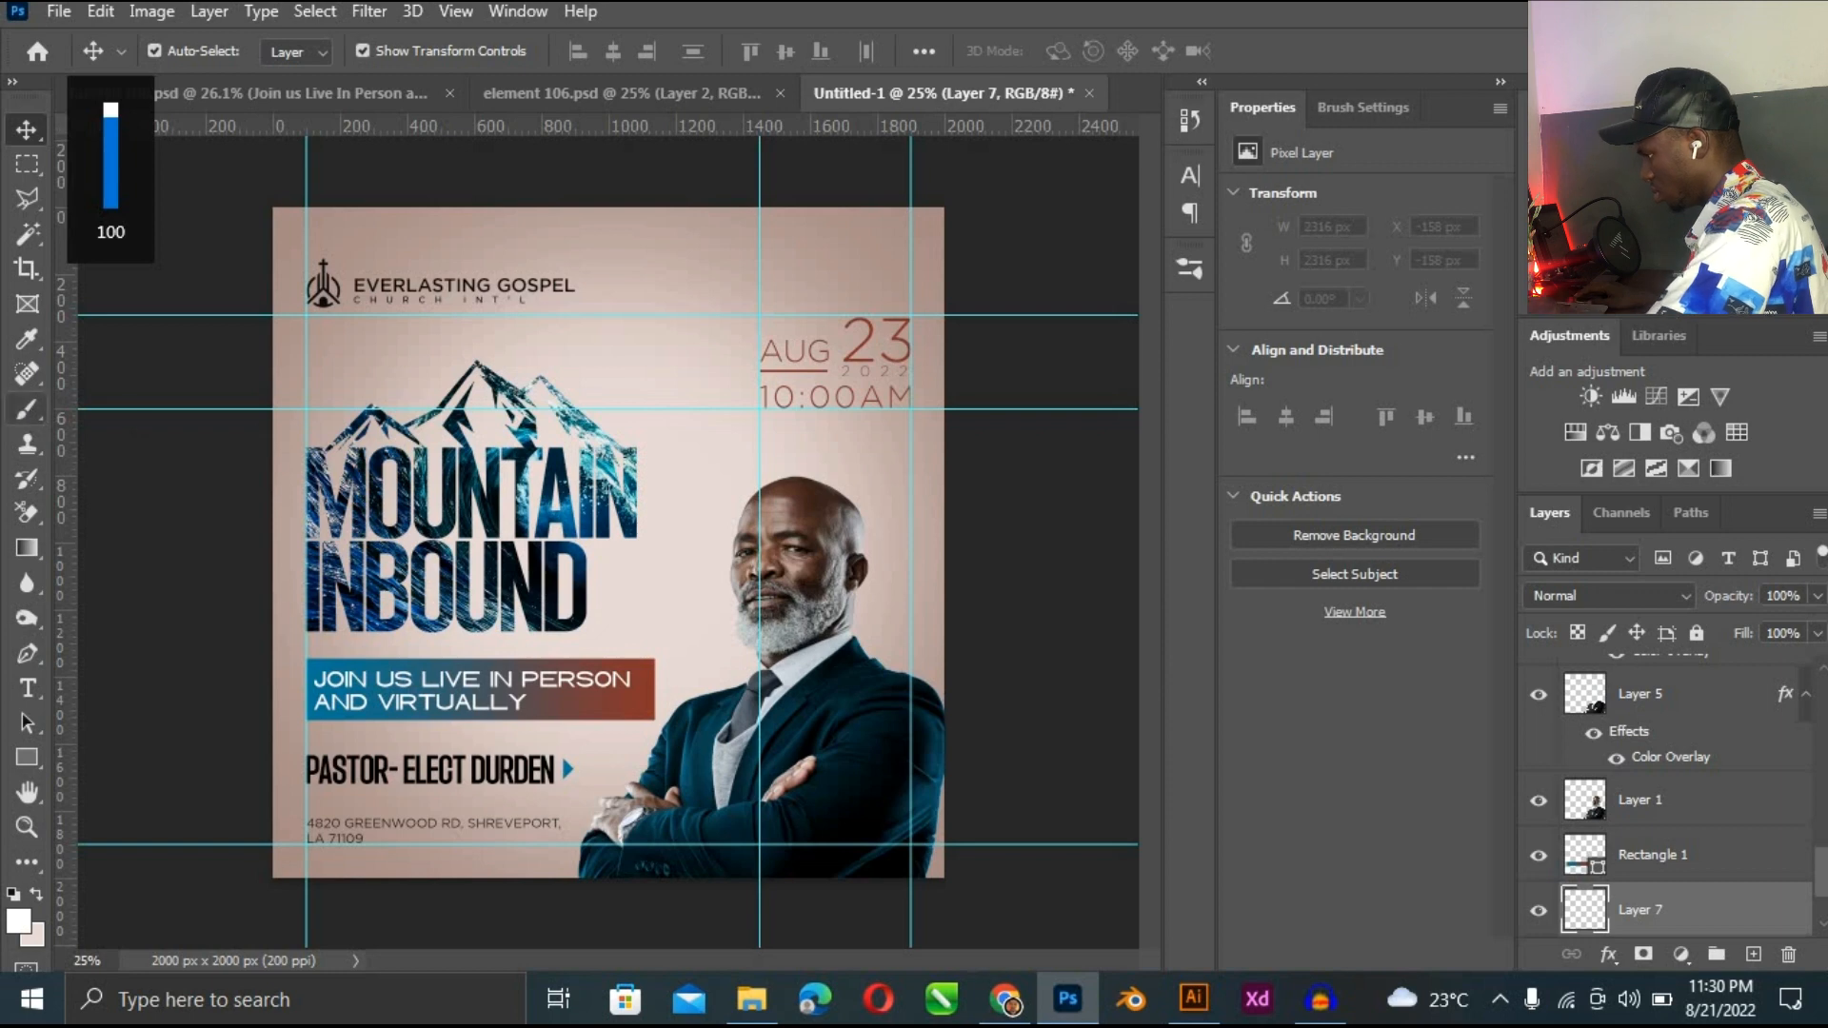
pyautogui.press('b')
pyautogui.click(609, 552)
pyautogui.click(629, 551)
pyautogui.click(617, 514)
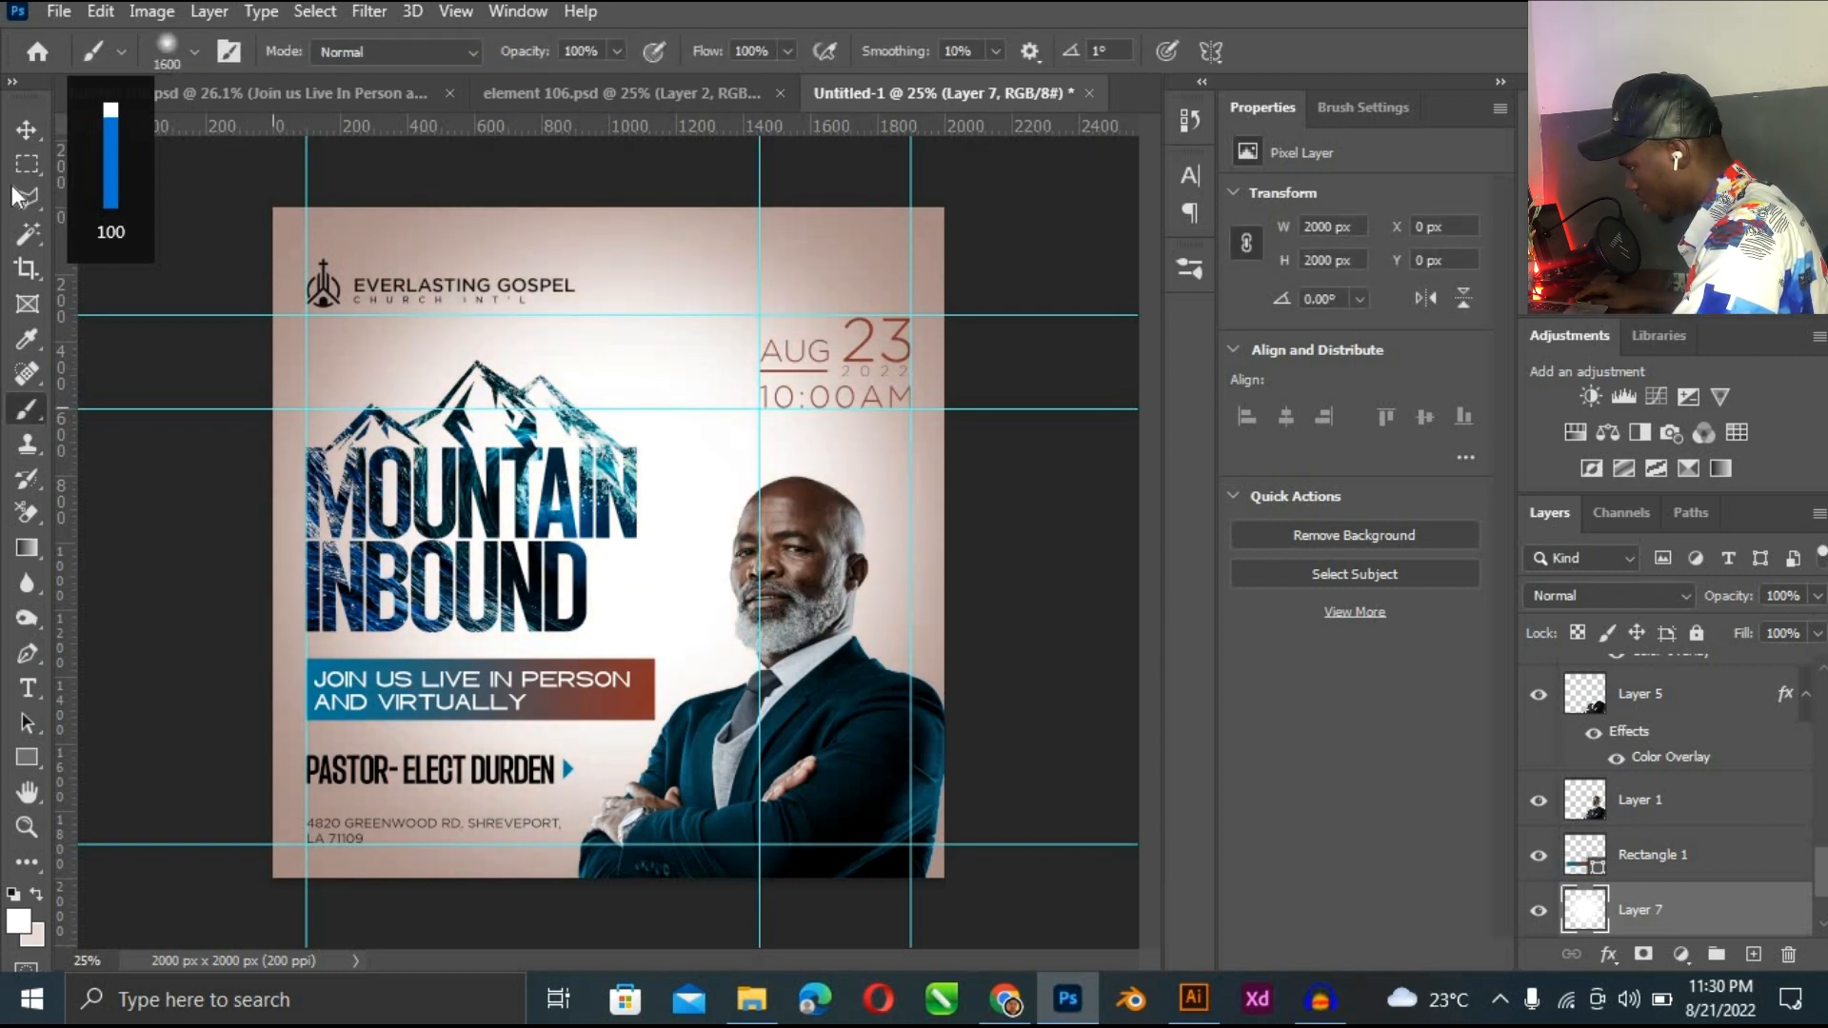
# Scale the white glow layer to 120% about its centre, then enlarge it slightly more.
pyautogui.press('v')
pyautogui.moveTo(944, 207); pyautogui.dragTo(1018, 143)
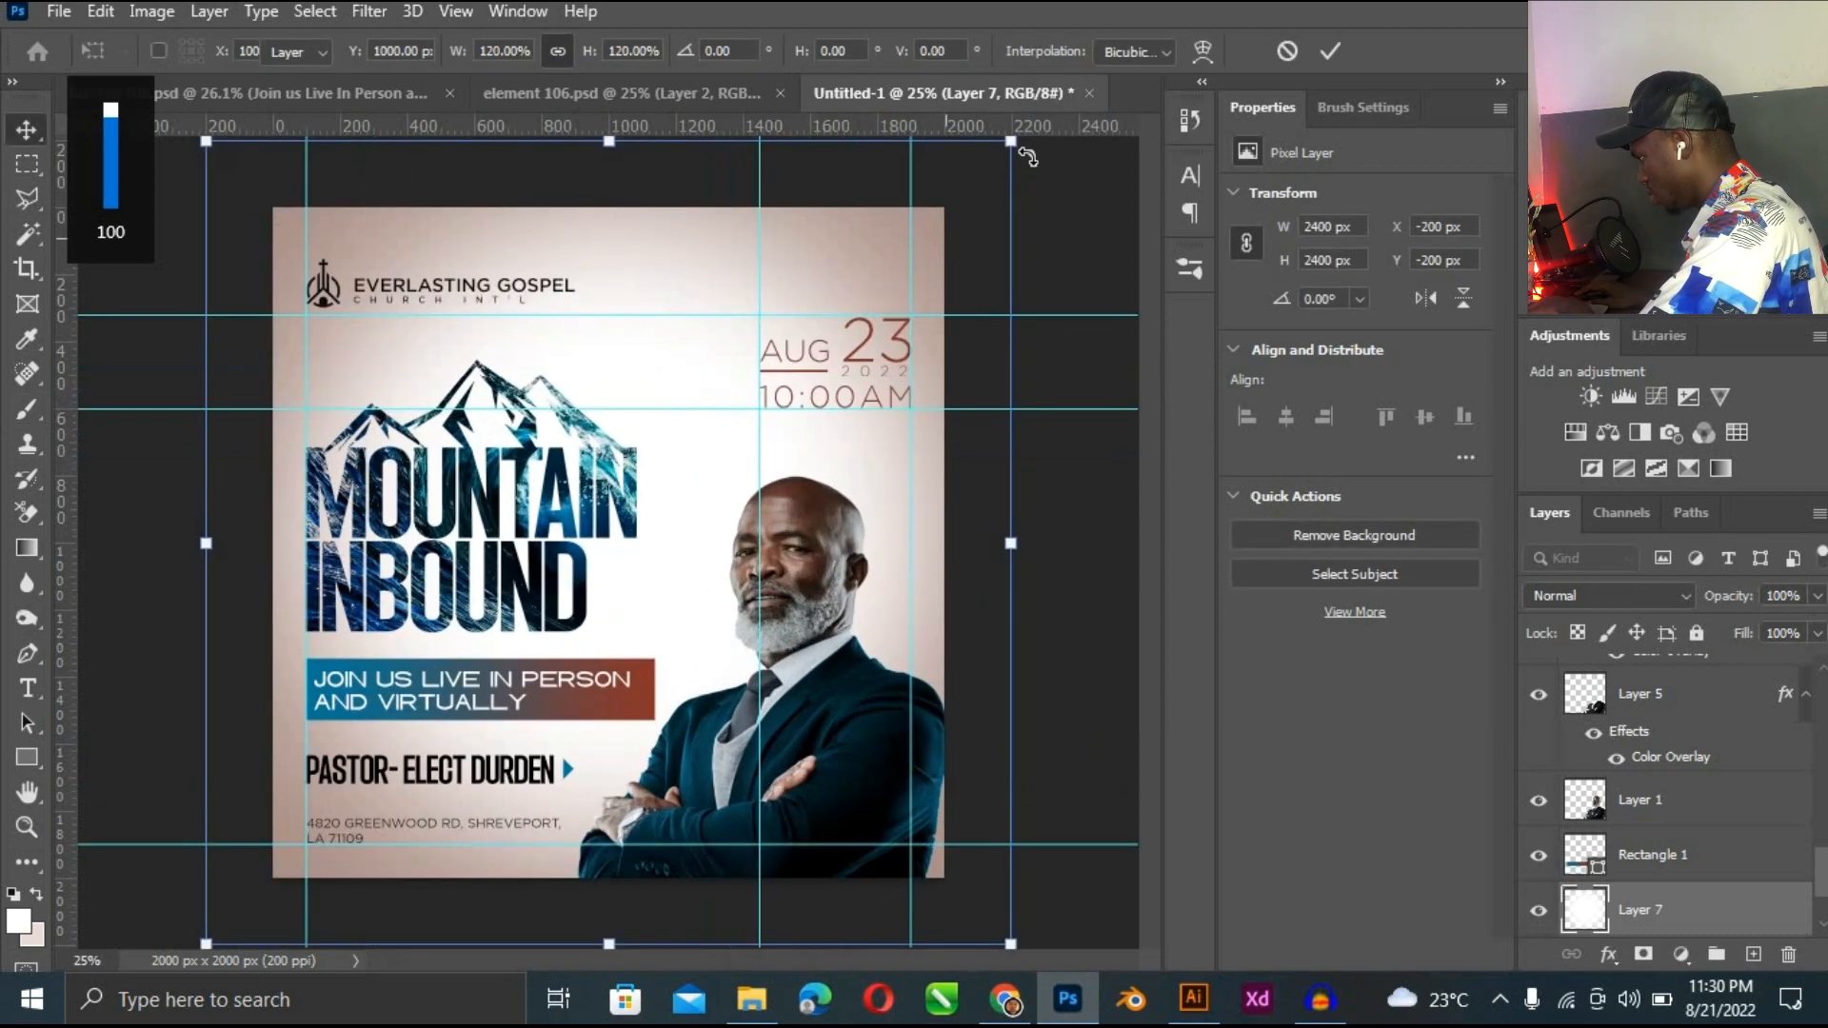
pyautogui.press('Return')
pyautogui.hotkey('ctrl', '-')
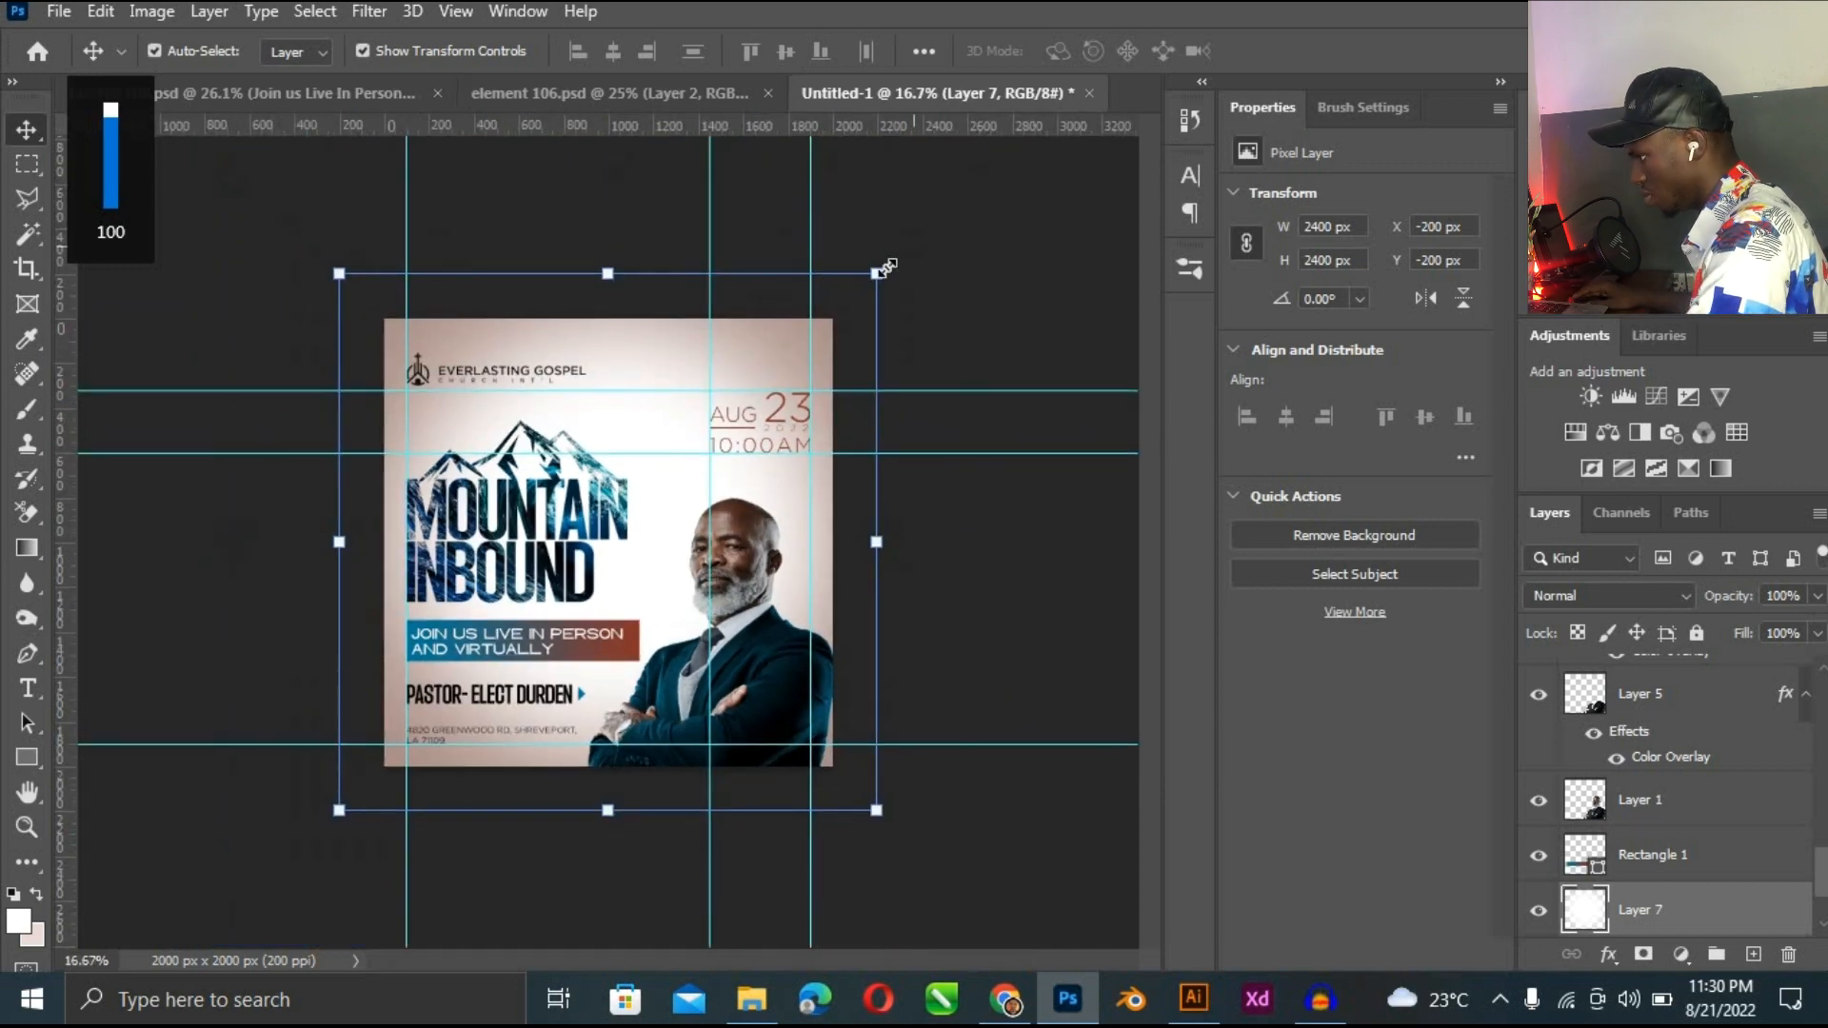
pyautogui.moveTo(877, 273); pyautogui.dragTo(895, 263)
pyautogui.hotkey('ctrl', '+')
pyautogui.press('Return')
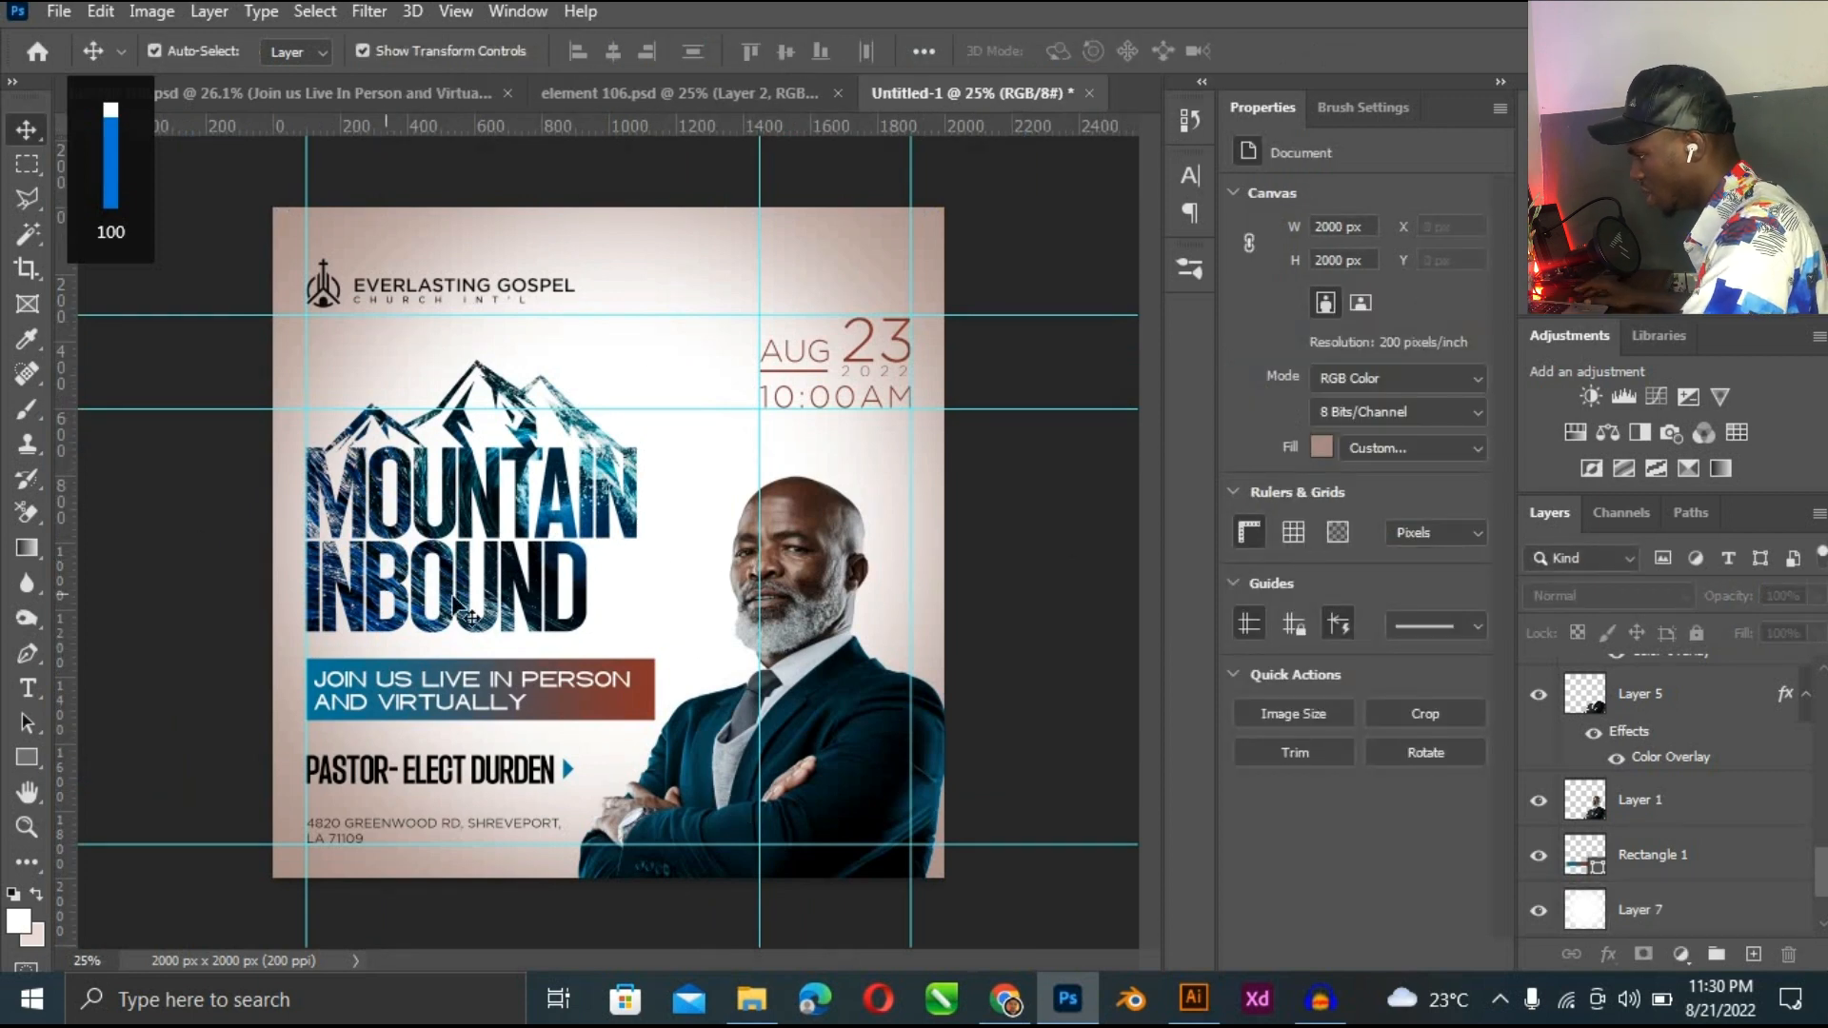
# Recolour the address, pastor's name and church name texts together to the very dark brown #170a09.
pyautogui.click(365, 830)
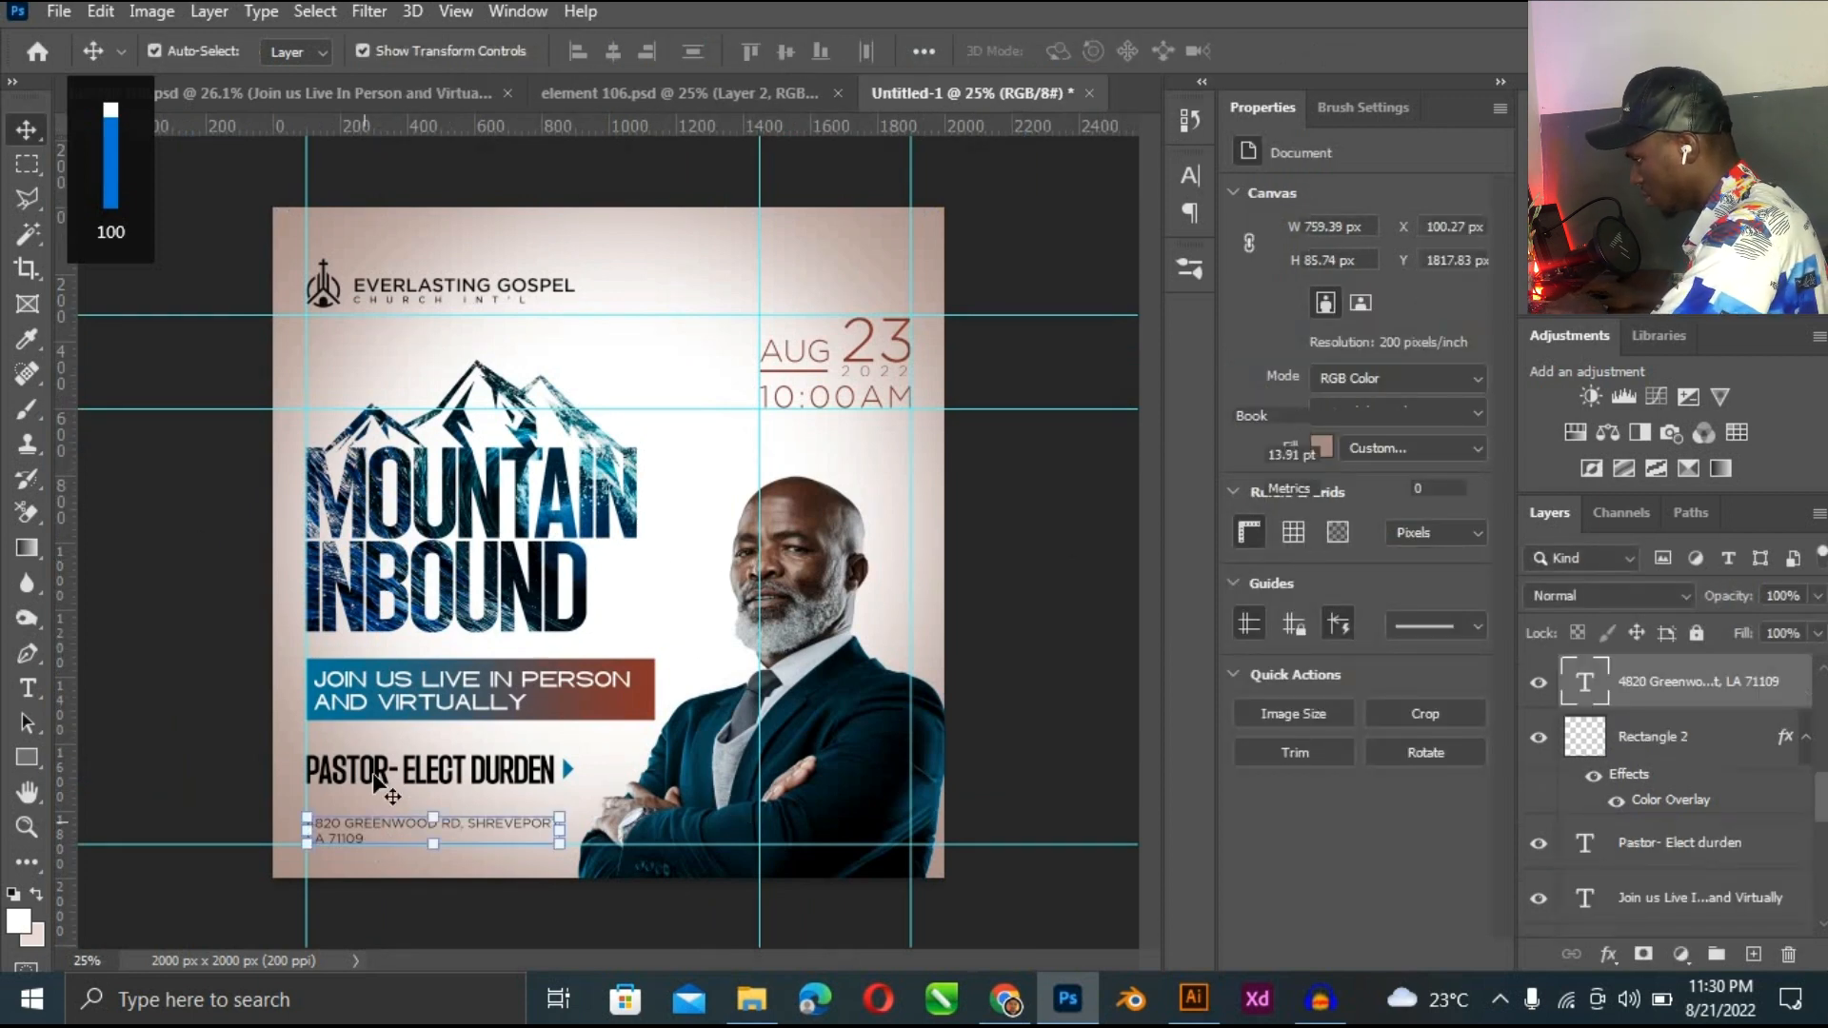
pyautogui.keyDown('shift'); pyautogui.click(380, 775); pyautogui.keyUp('shift')
pyautogui.keyDown('shift'); pyautogui.click(456, 293); pyautogui.keyUp('shift')
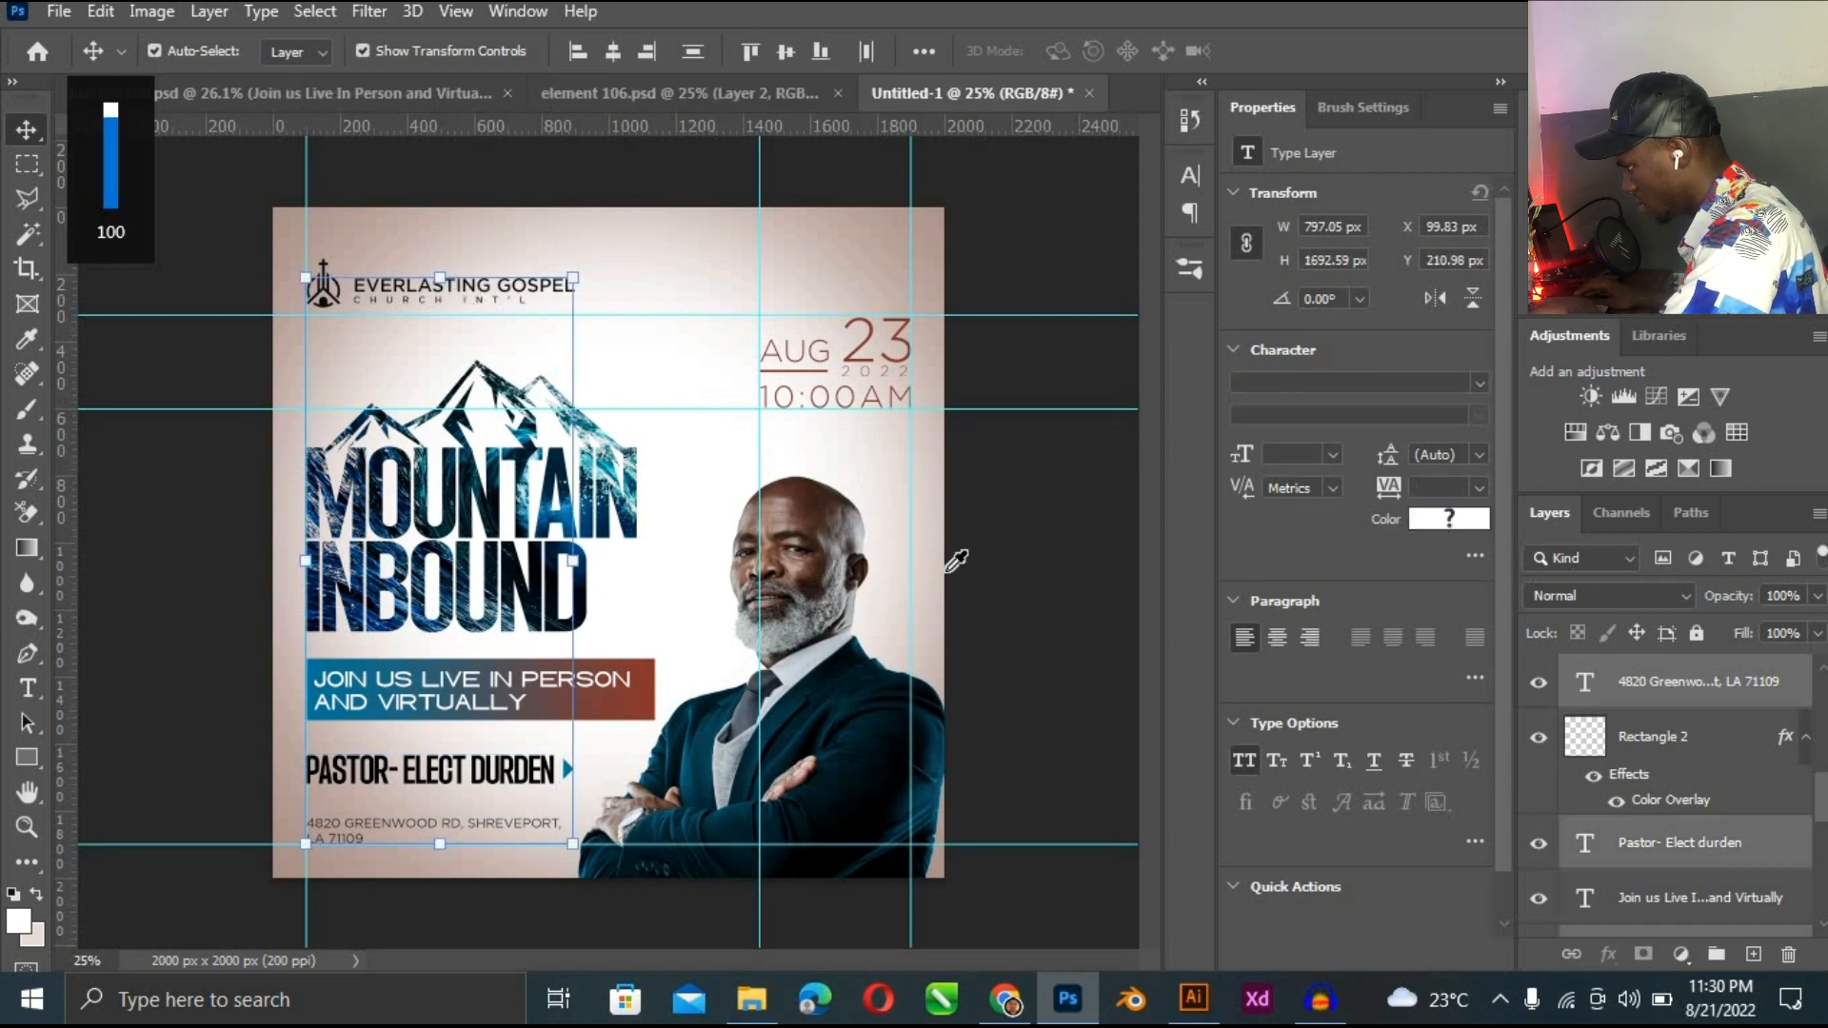
pyautogui.click(866, 322)
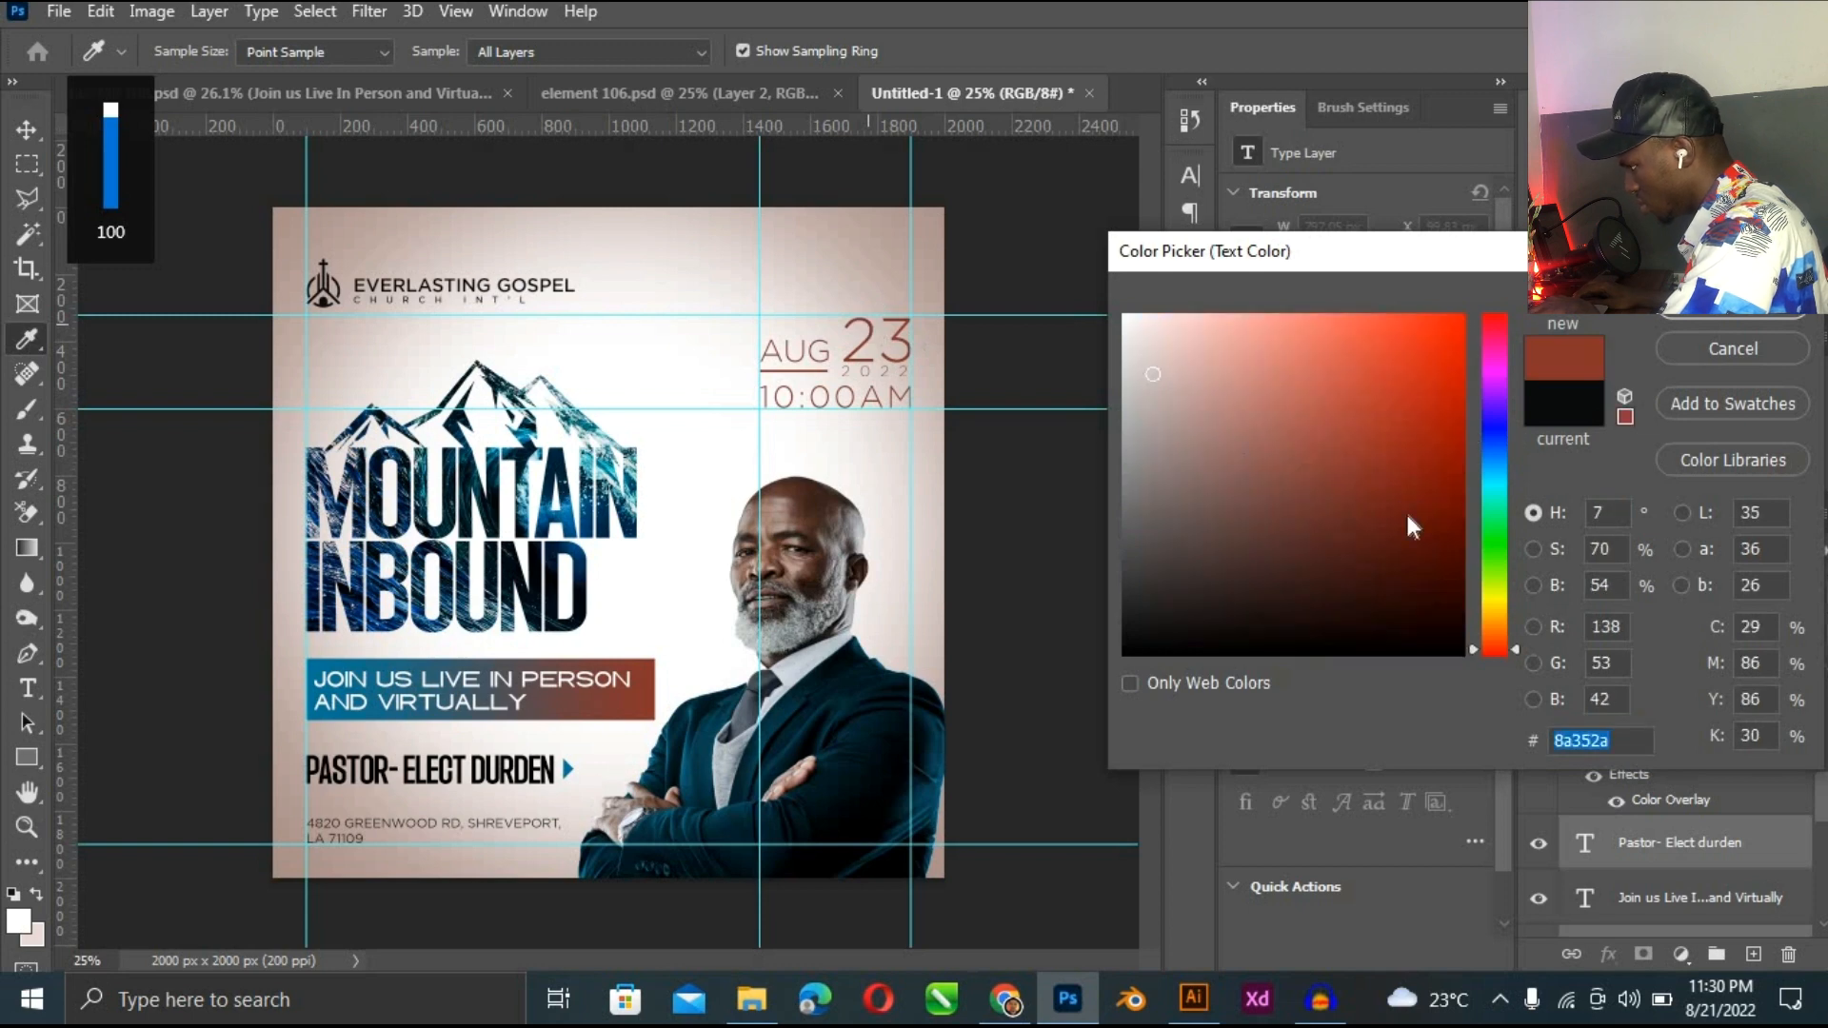
pyautogui.click(1439, 612)
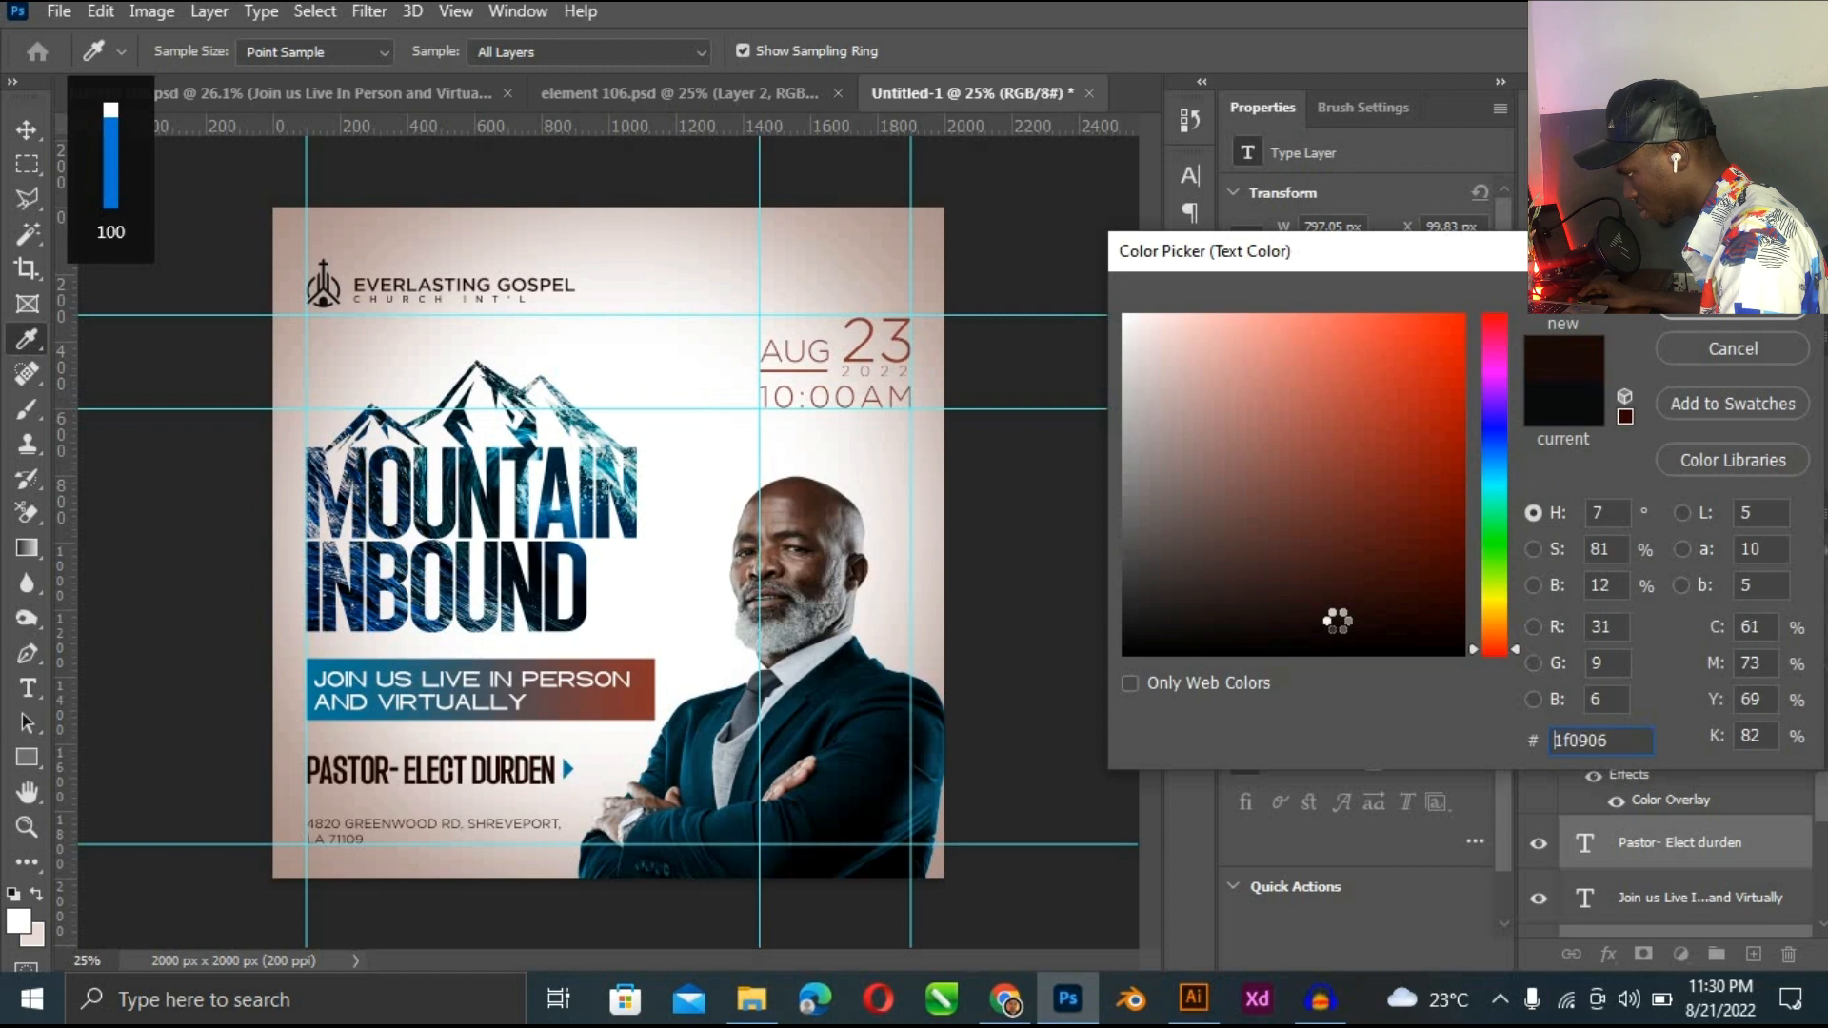
pyautogui.click(1338, 621)
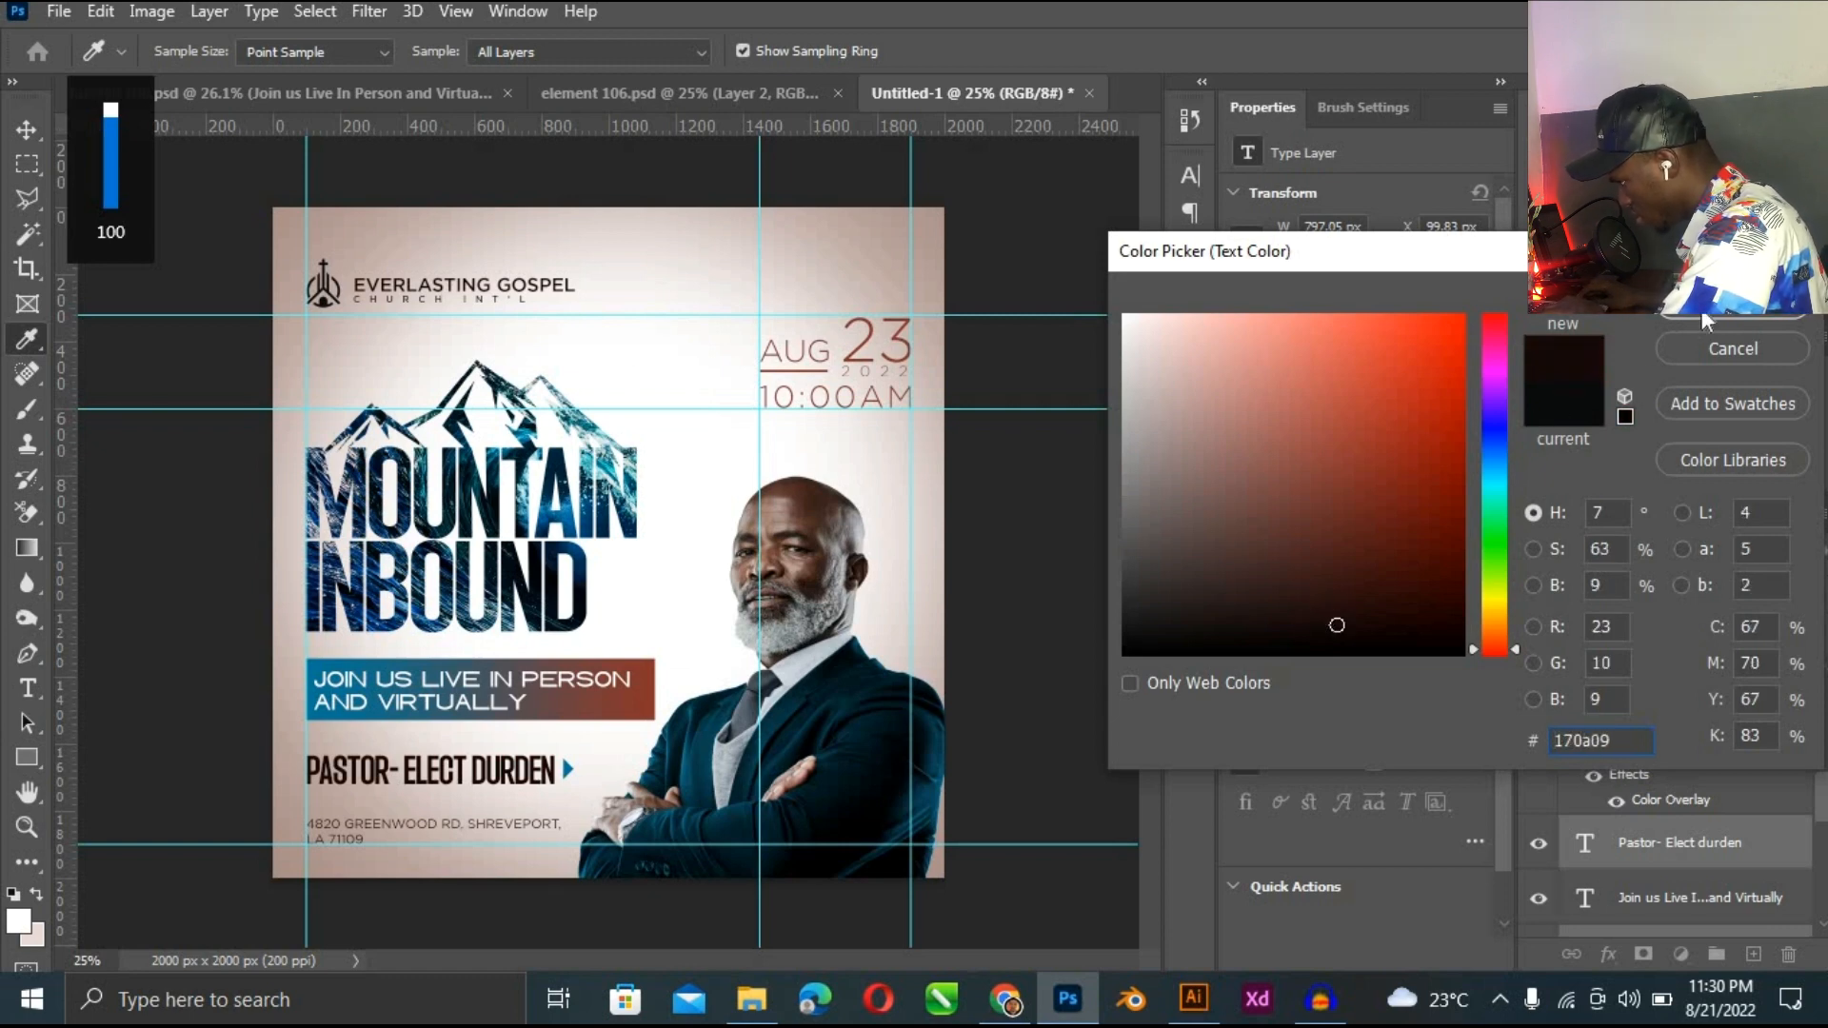
pyautogui.press('Return')
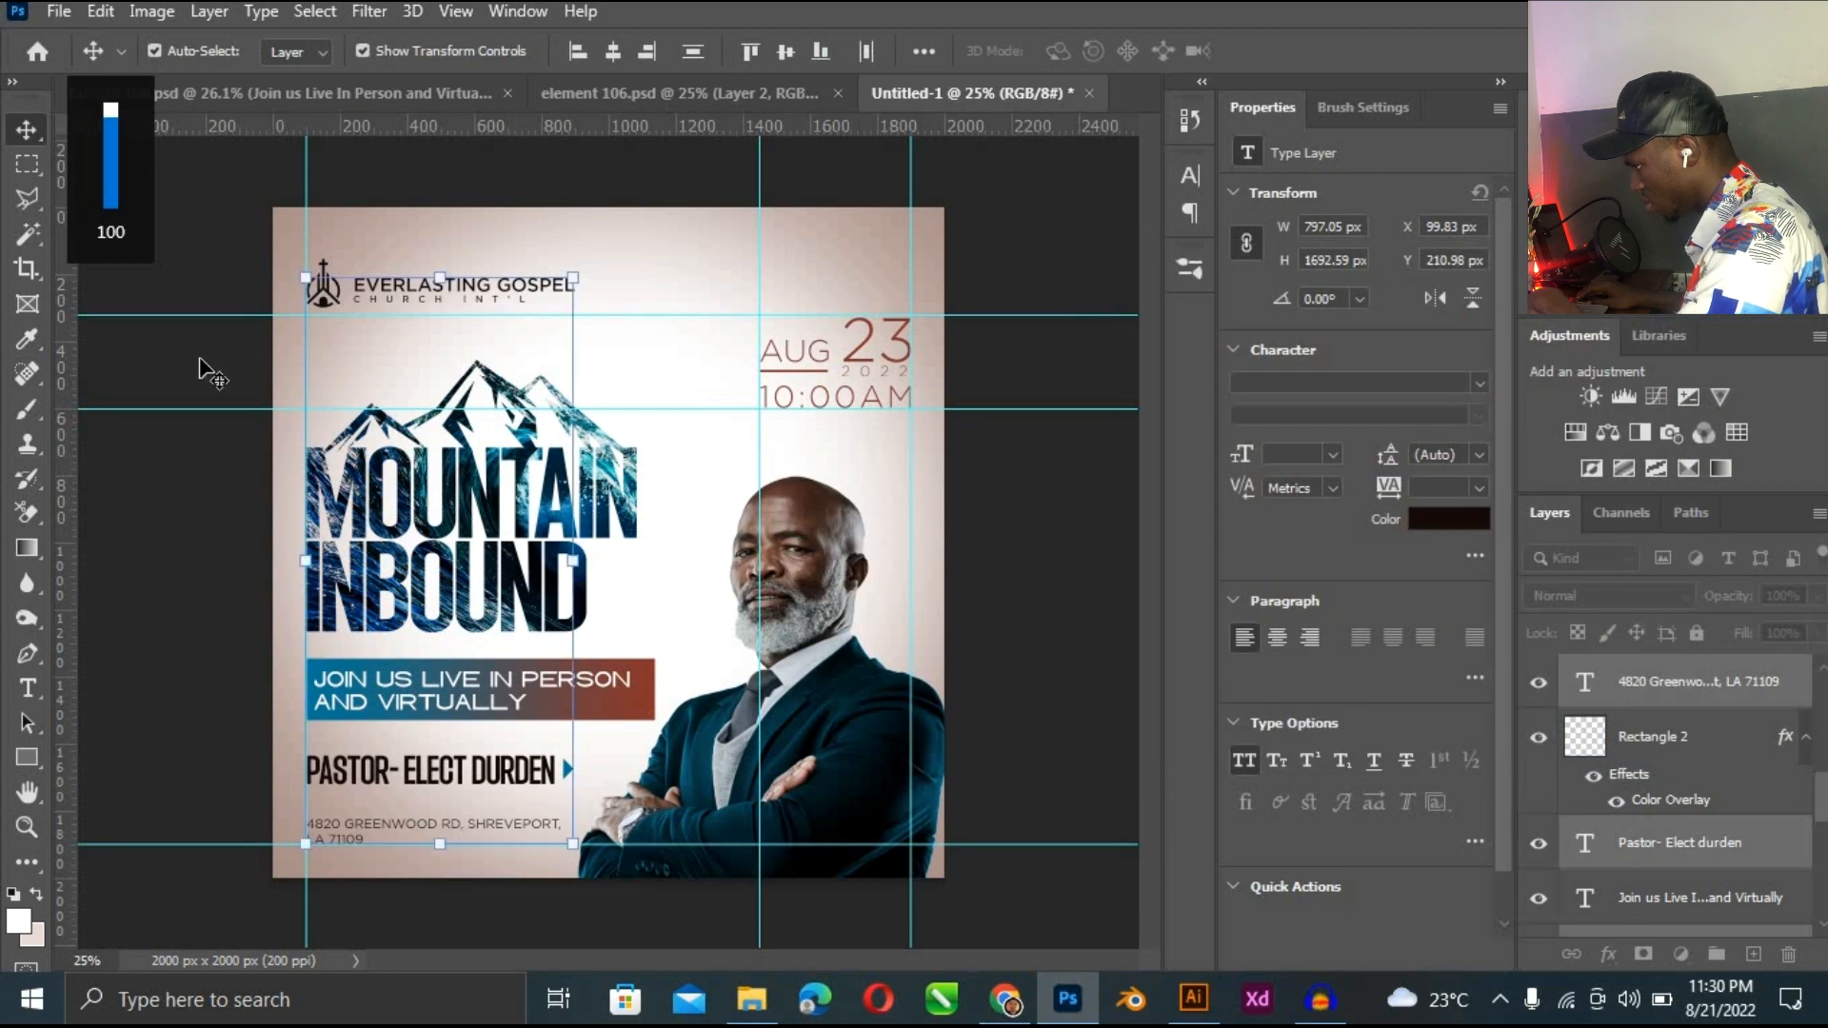
# Change the church logo's Color Overlay to the same very dark brown #170a09 as the pastor's name text.
pyautogui.click(232, 353)
pyautogui.click(333, 299)
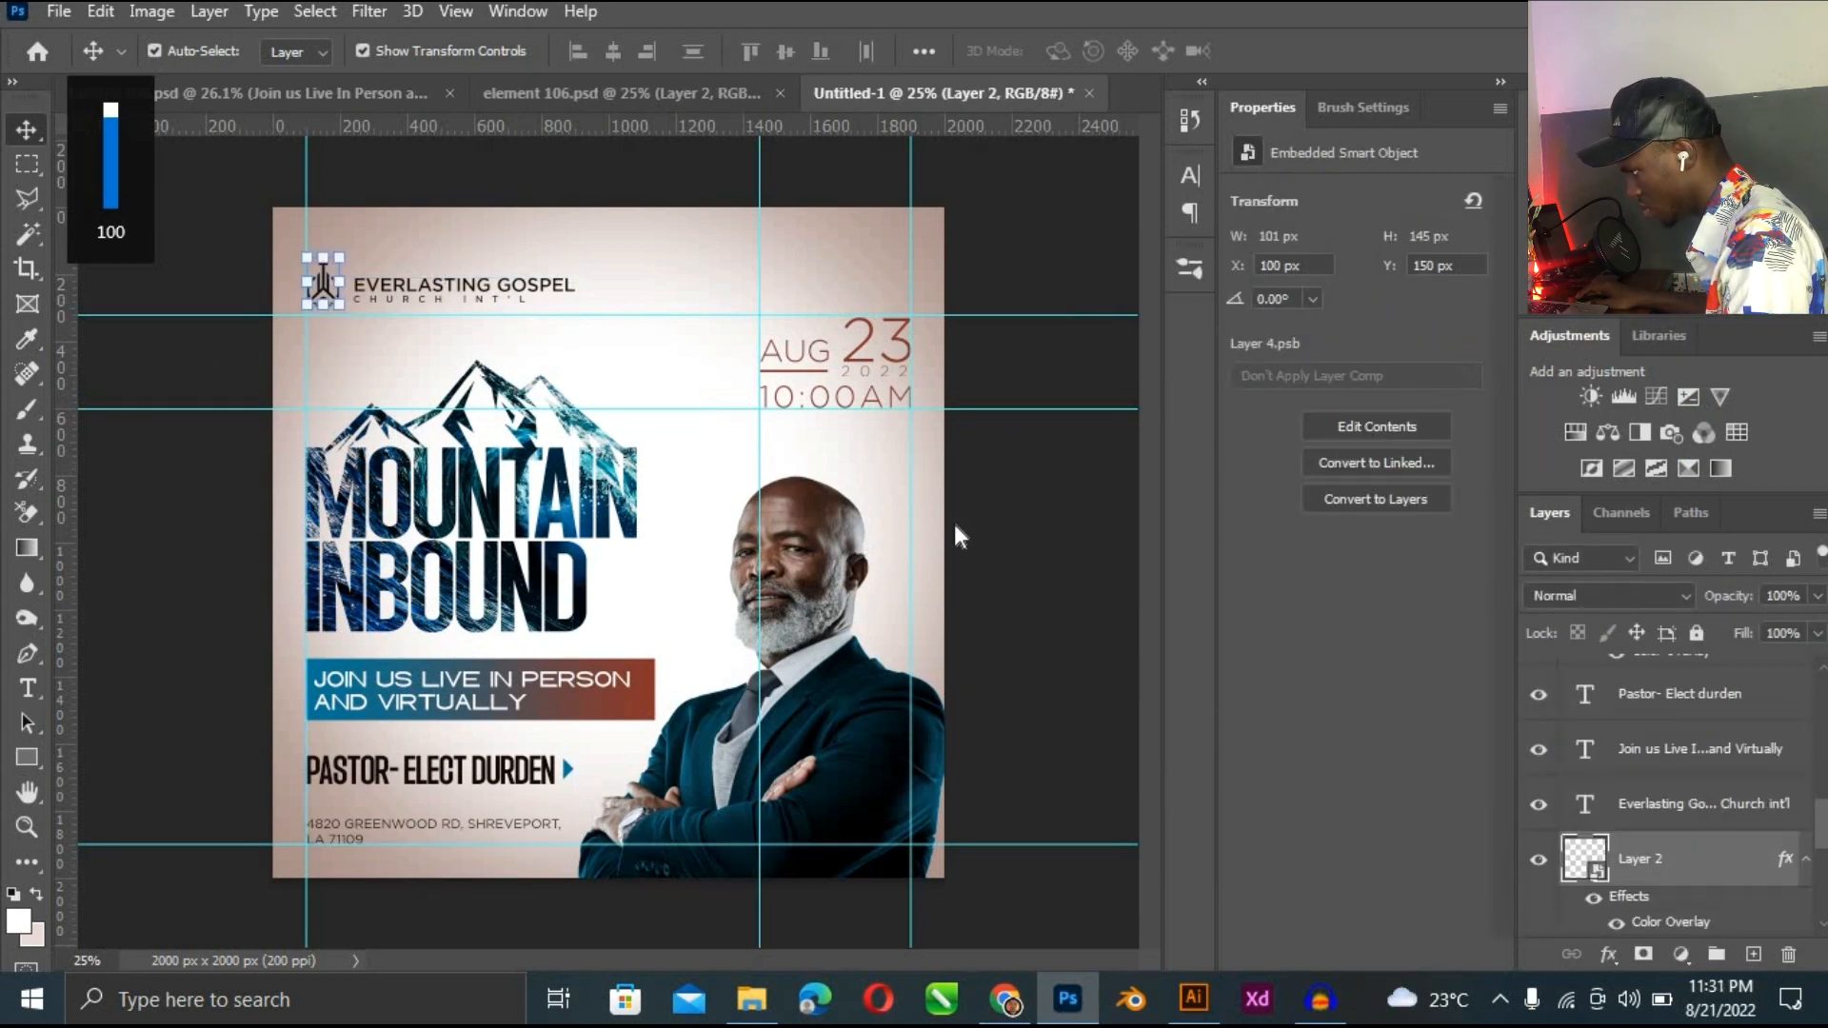
pyautogui.click(931, 683)
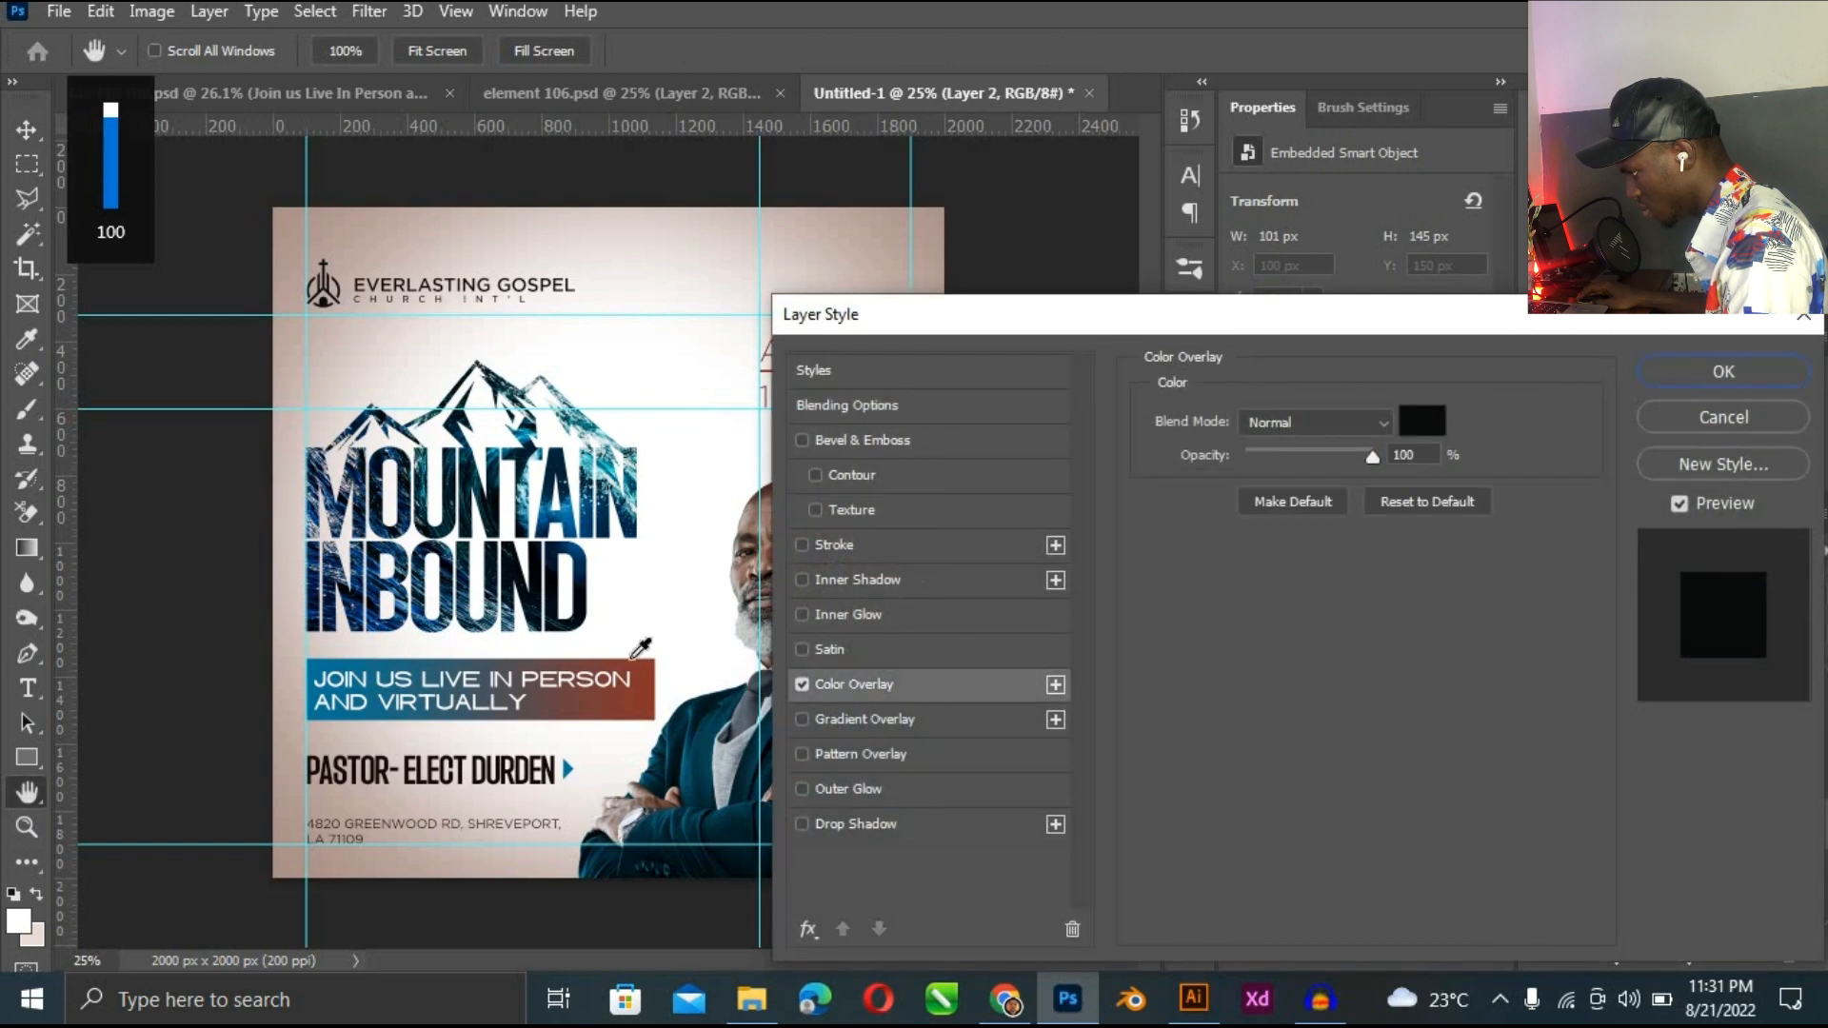
pyautogui.click(535, 771)
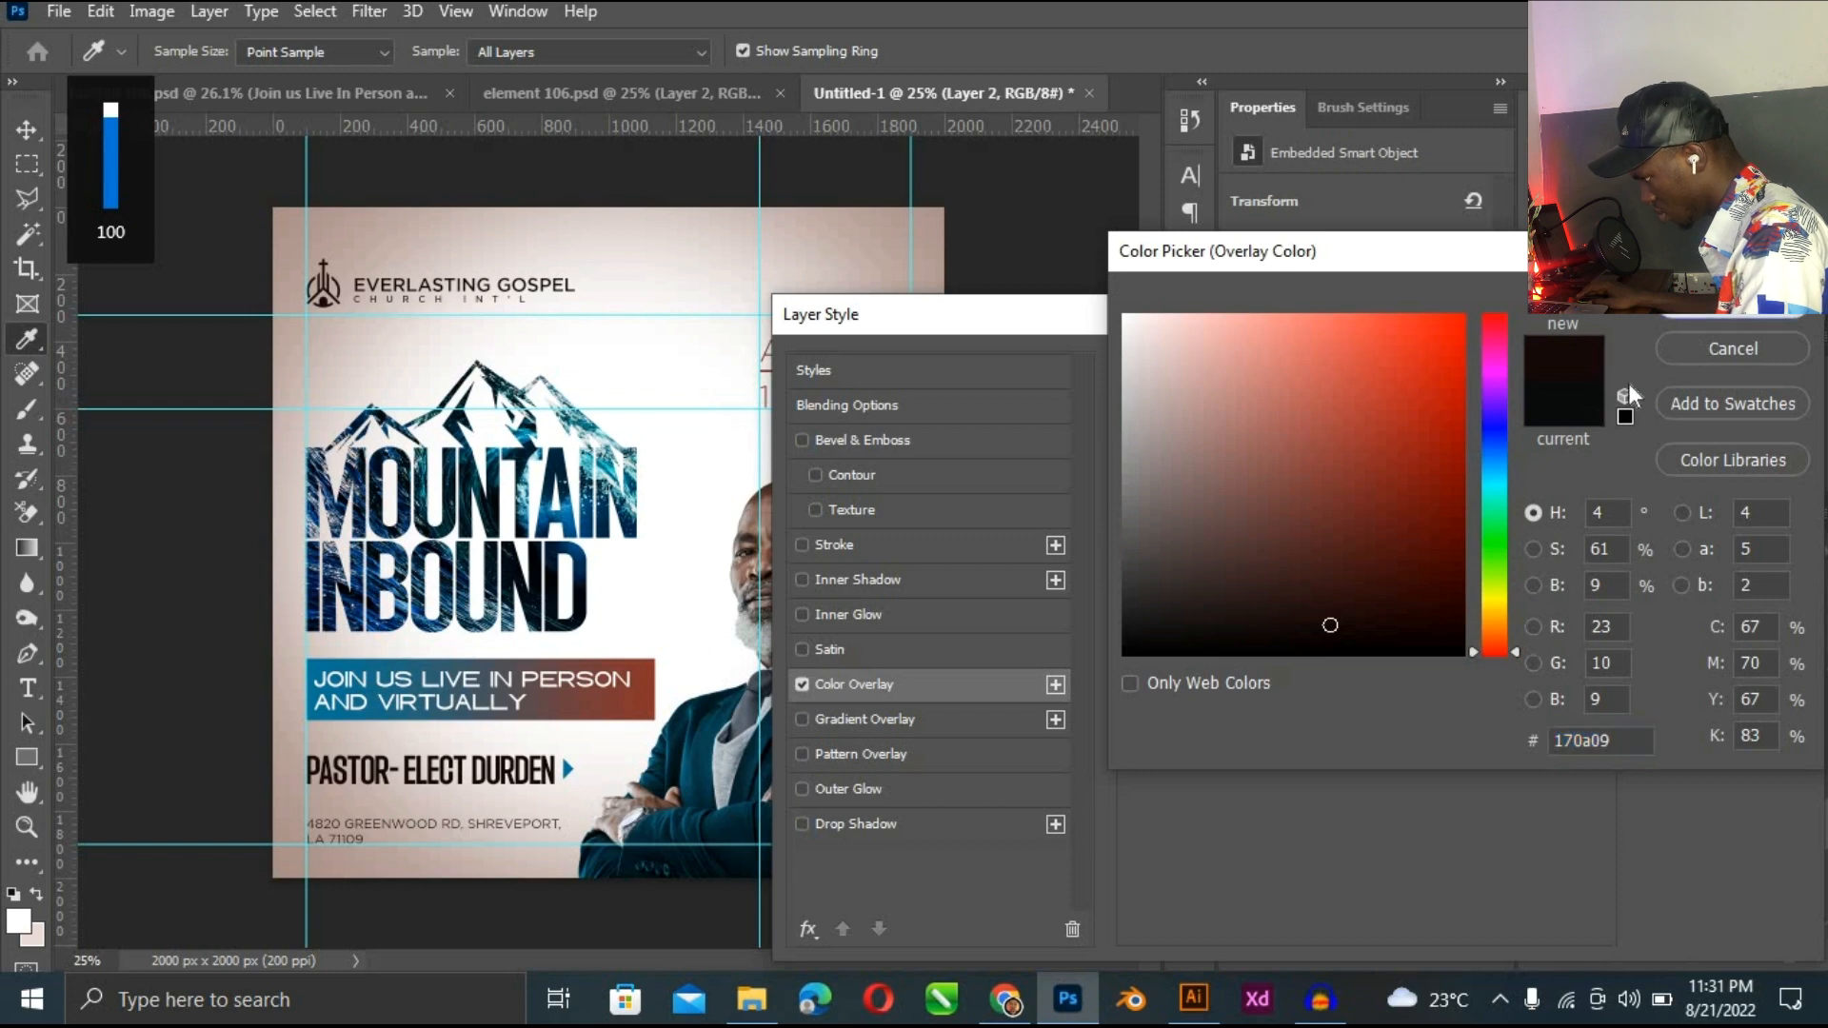
pyautogui.press('Return')
pyautogui.press('Return')
pyautogui.click(1079, 575)
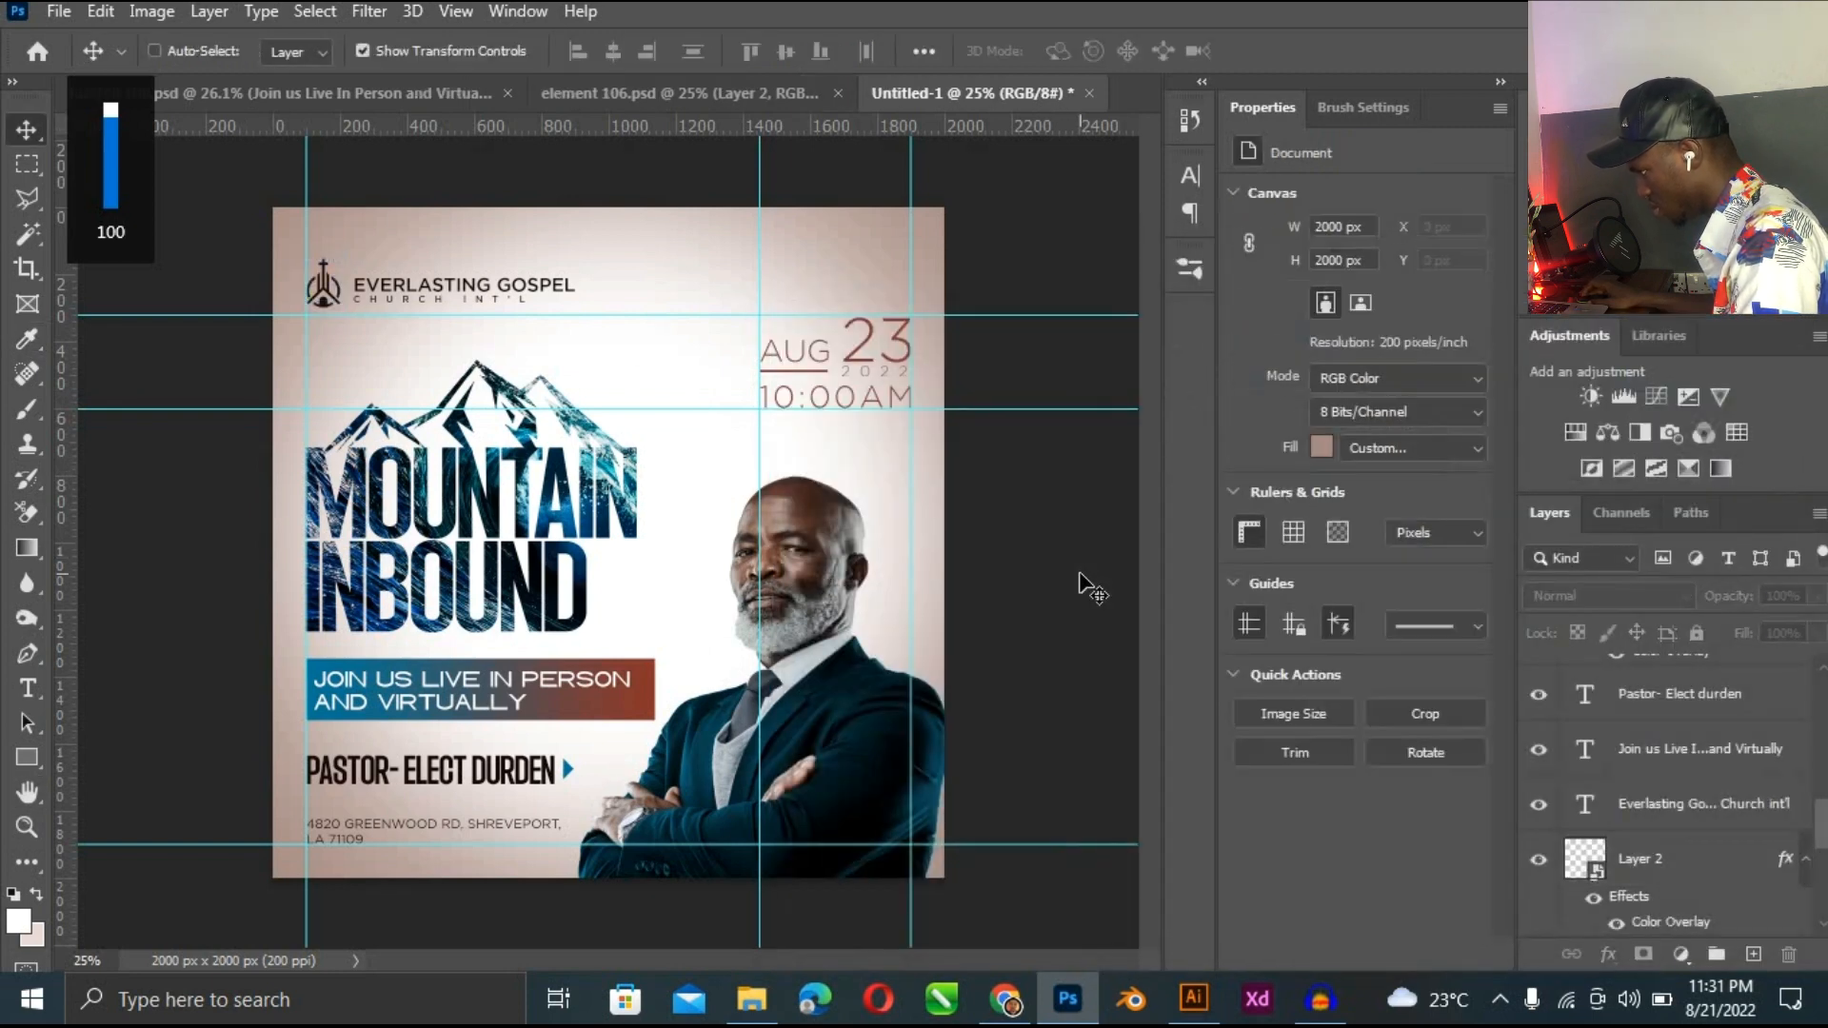
pyautogui.hotkey('ctrl', '+')
pyautogui.hotkey('ctrl', '-')
pyautogui.hotkey('ctrl', '-')
pyautogui.hotkey('ctrl', '+')
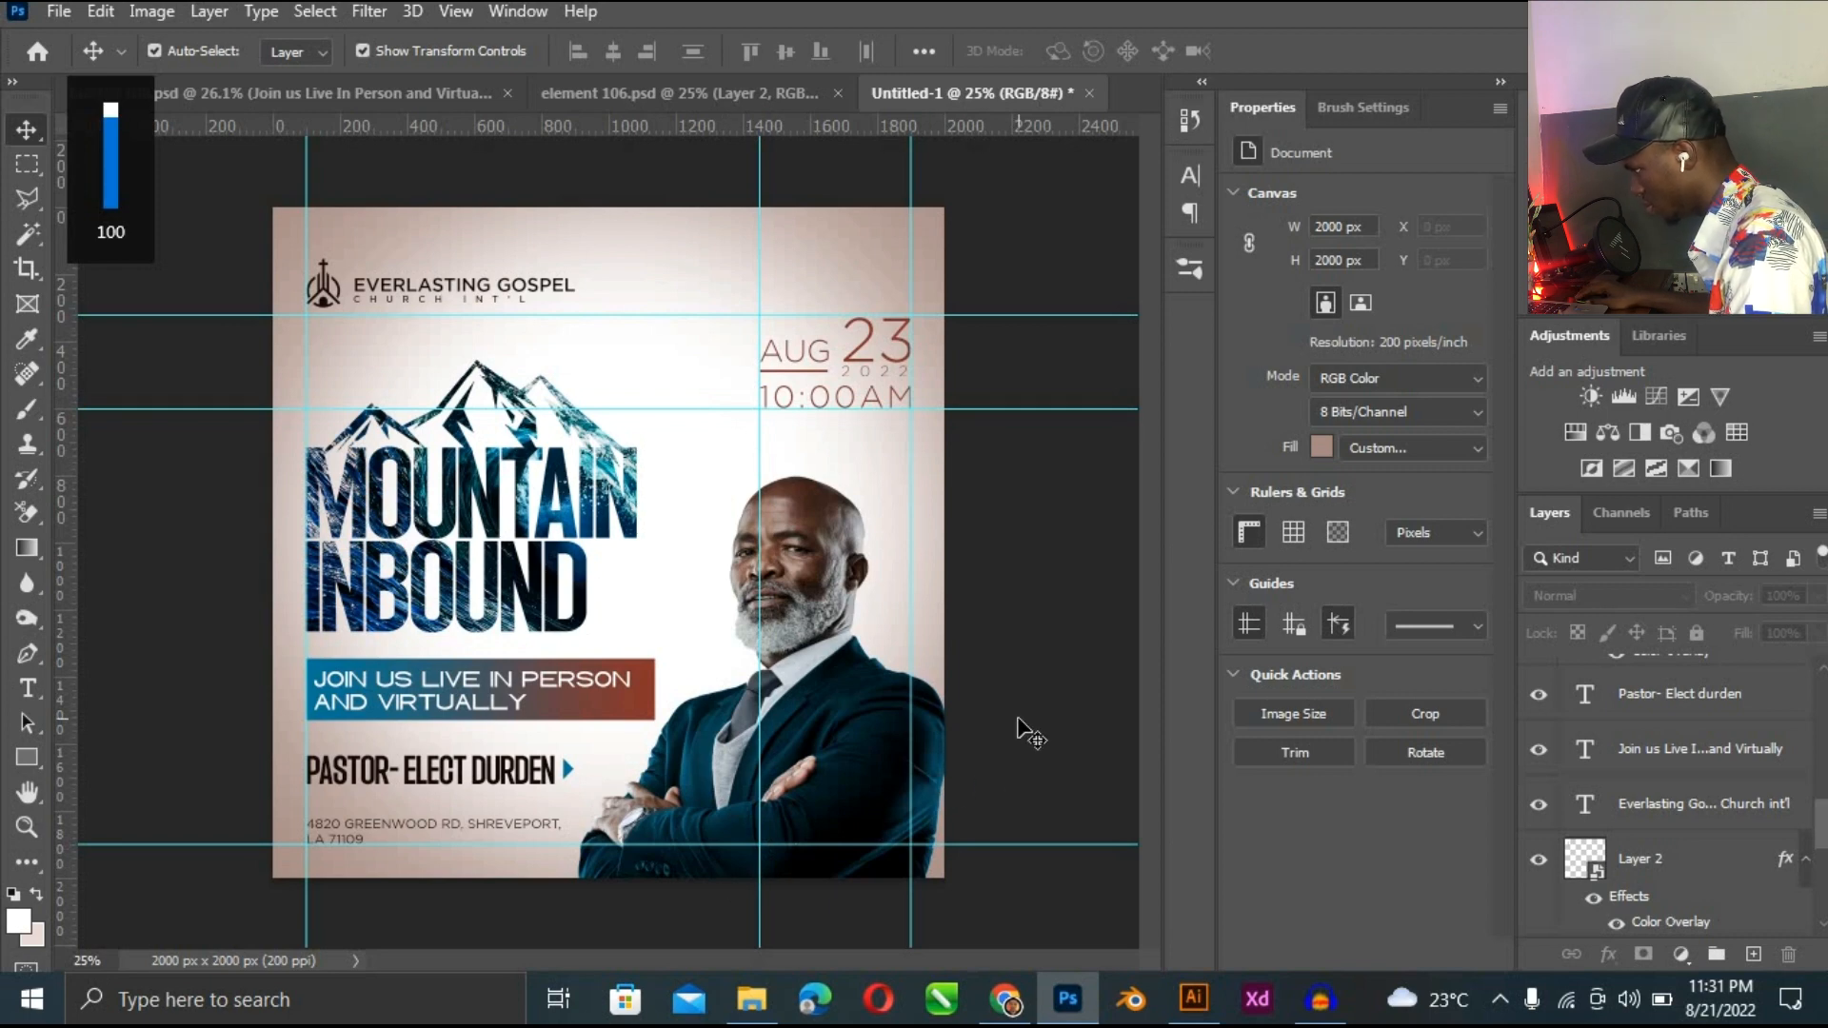
pyautogui.hotkey('ctrl', '-')
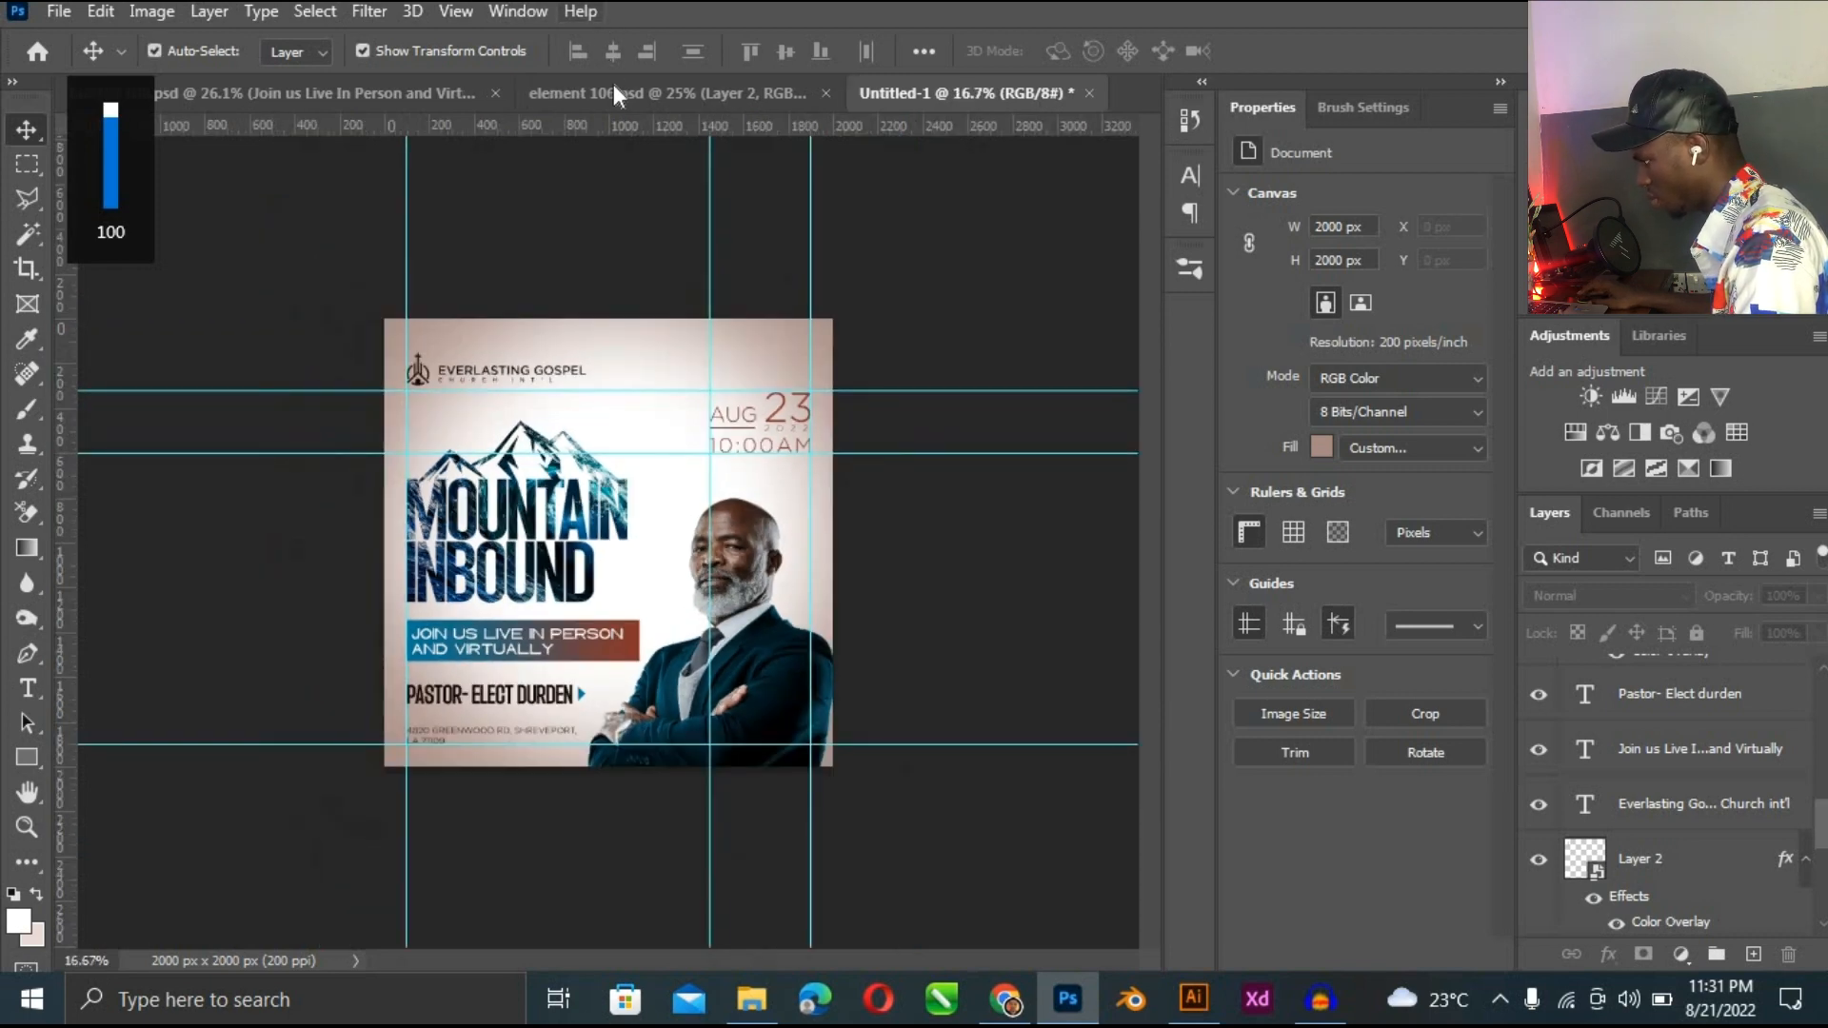
# Bring the mountain landscape photo from element 106.psd into the flyer, align it to the top-left canvas corner and scale it to 2004 × 1128 px.
pyautogui.click(613, 86)
pyautogui.moveTo(434, 370); pyautogui.dragTo(687, 485)
pyautogui.hotkey('ctrl', '+')
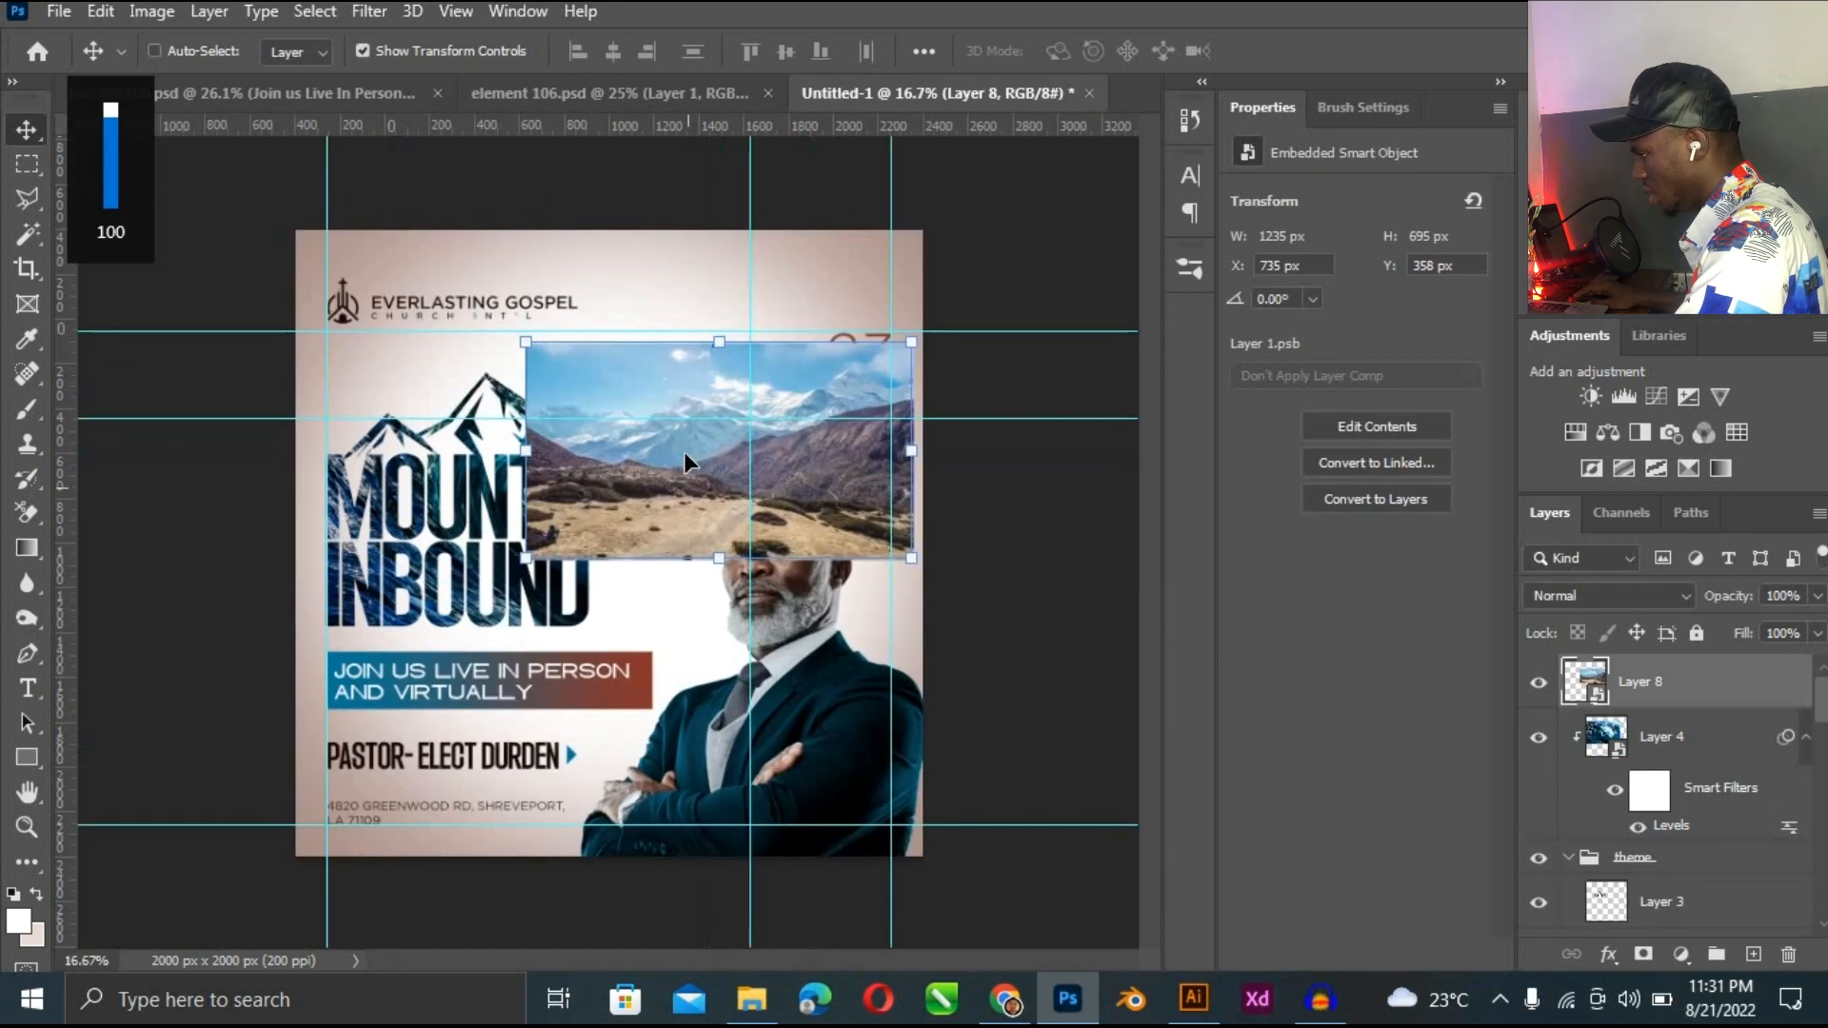
pyautogui.moveTo(441, 426); pyautogui.dragTo(441, 328)
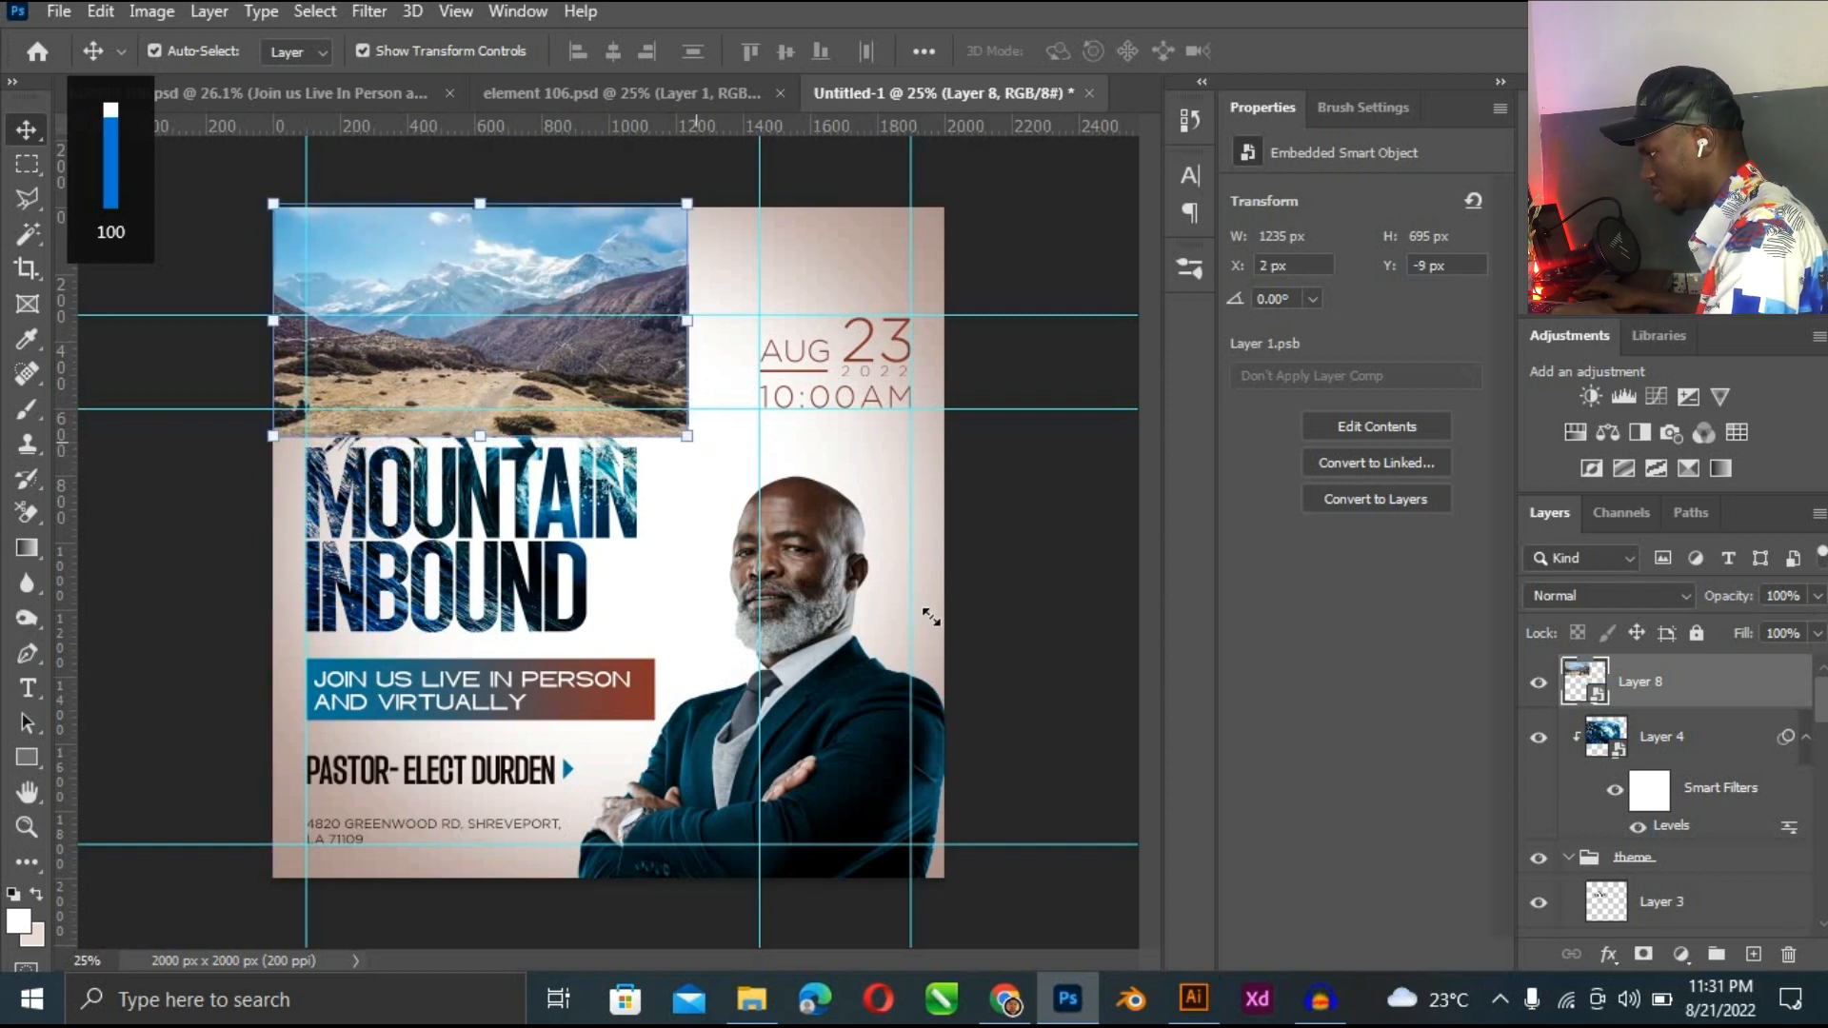
pyautogui.moveTo(930, 617); pyautogui.dragTo(946, 582)
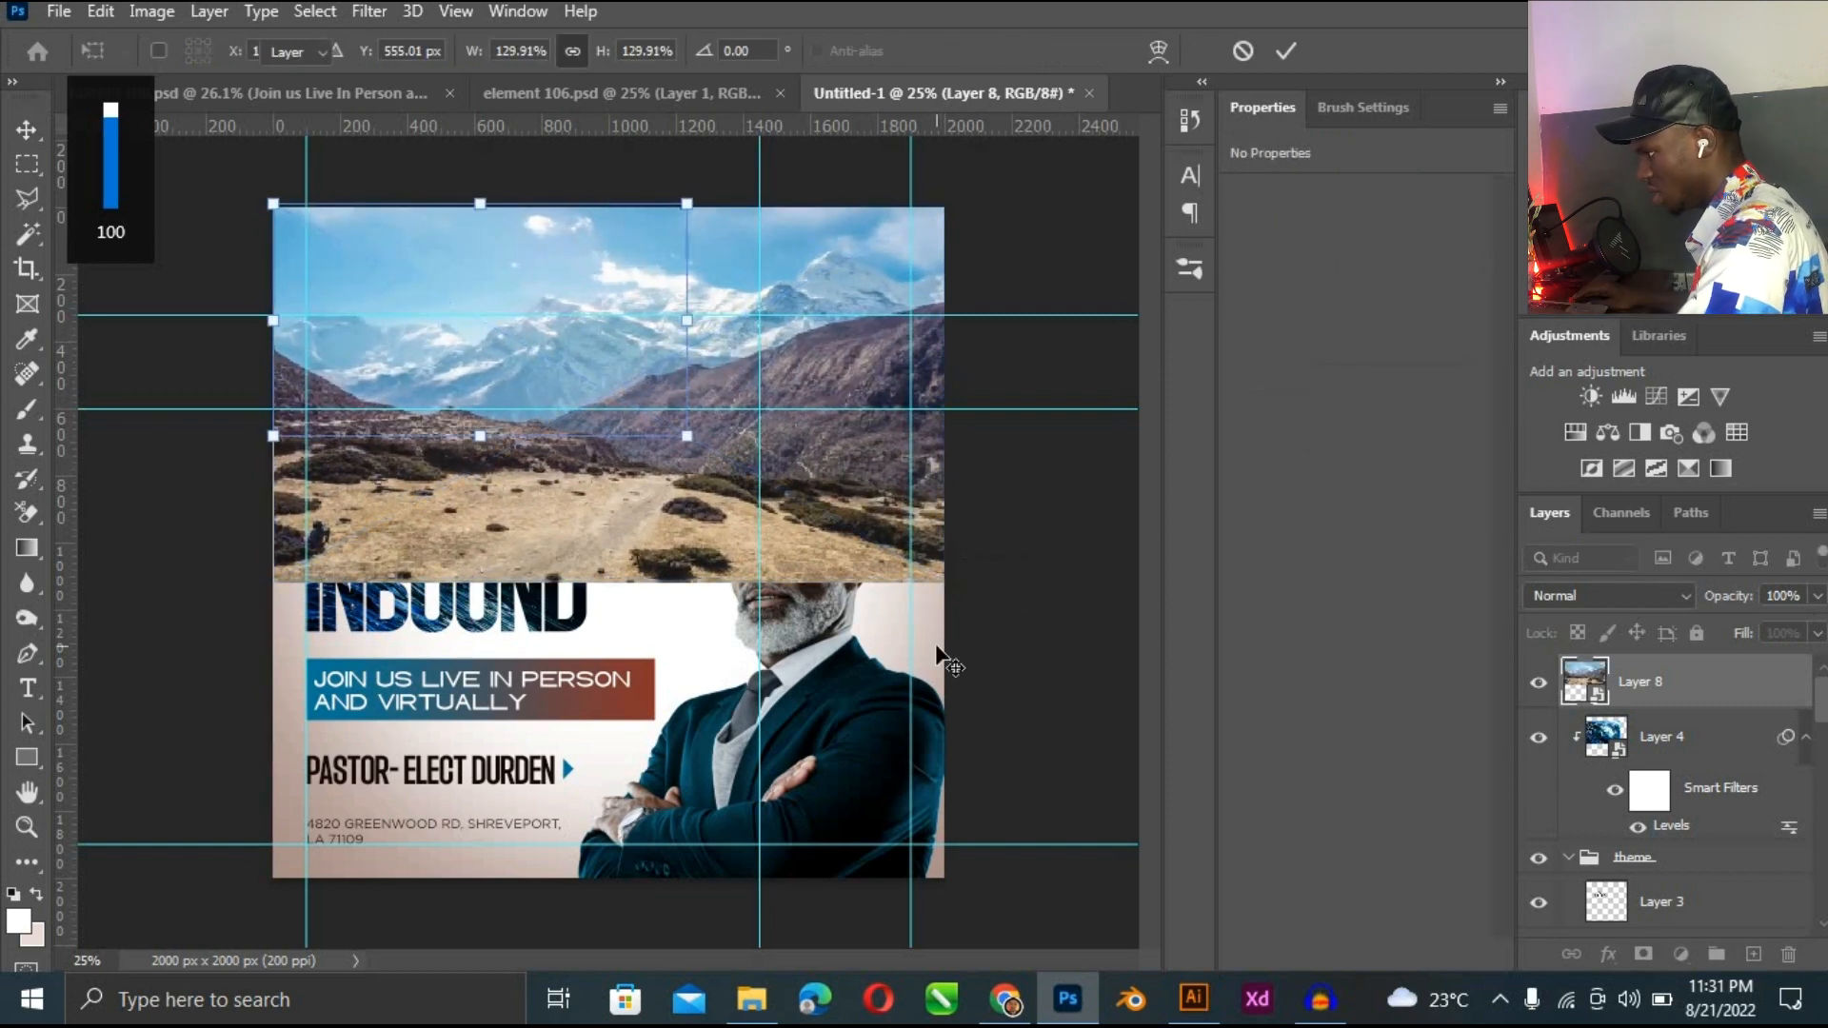
pyautogui.press('Return')
# Outline the brown hills and foreground below the snowy peaks with the Polygonal Lasso and hide them with a layer mask.
pyautogui.hotkey('ctrl', '+')
pyautogui.press('l')
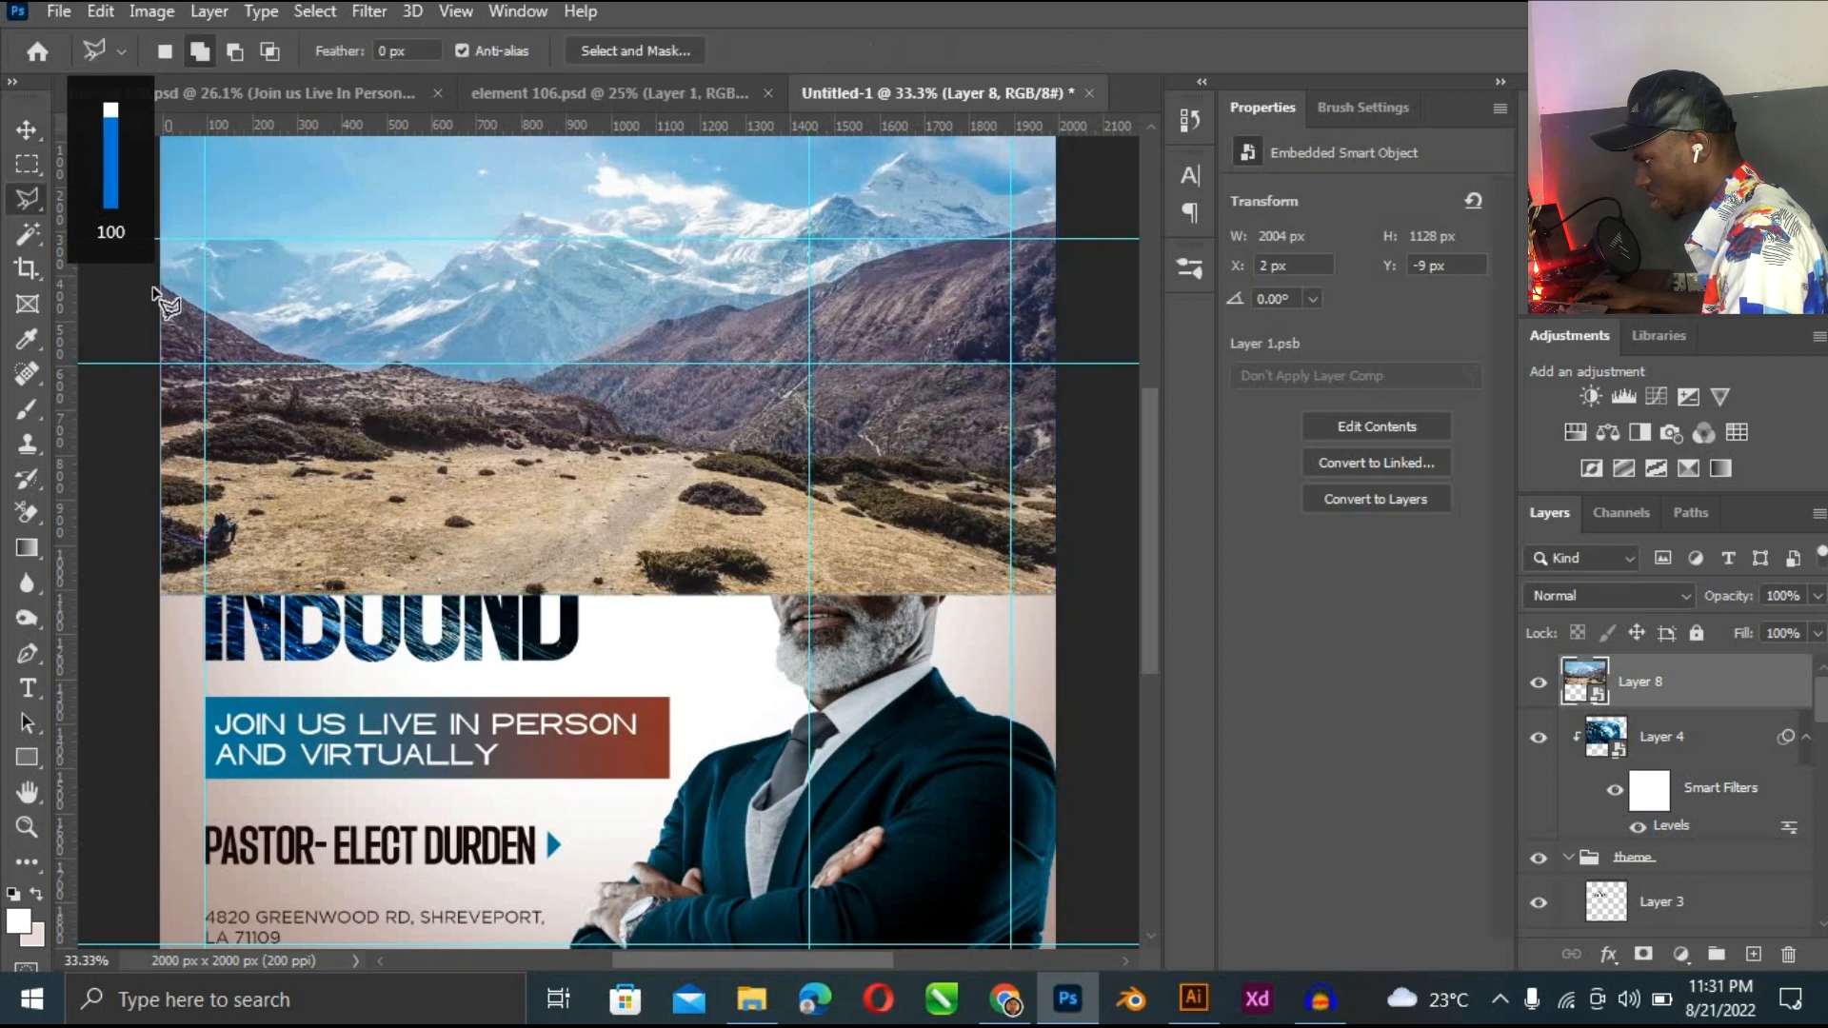
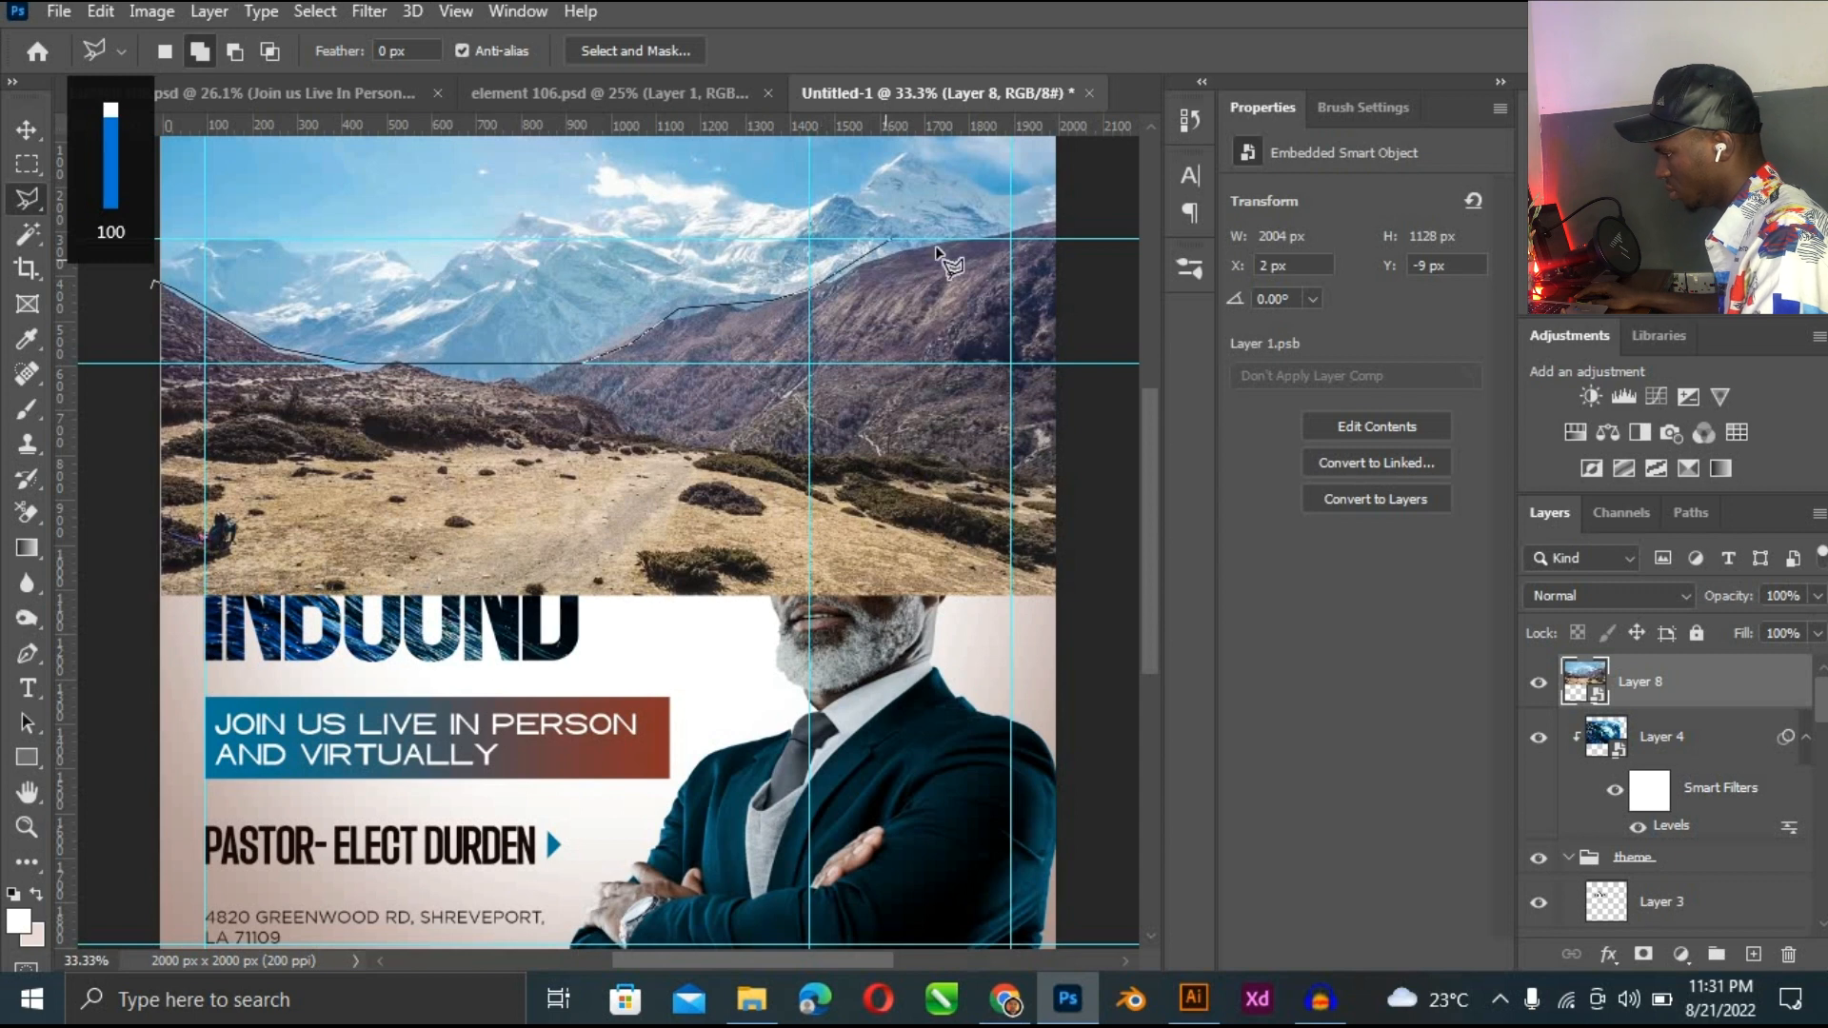
pyautogui.click(1128, 584)
pyautogui.click(947, 800)
pyautogui.click(121, 710)
pyautogui.doubleClick(91, 451)
pyautogui.click(1644, 954)
pyautogui.scroll(-1, 238, 355)
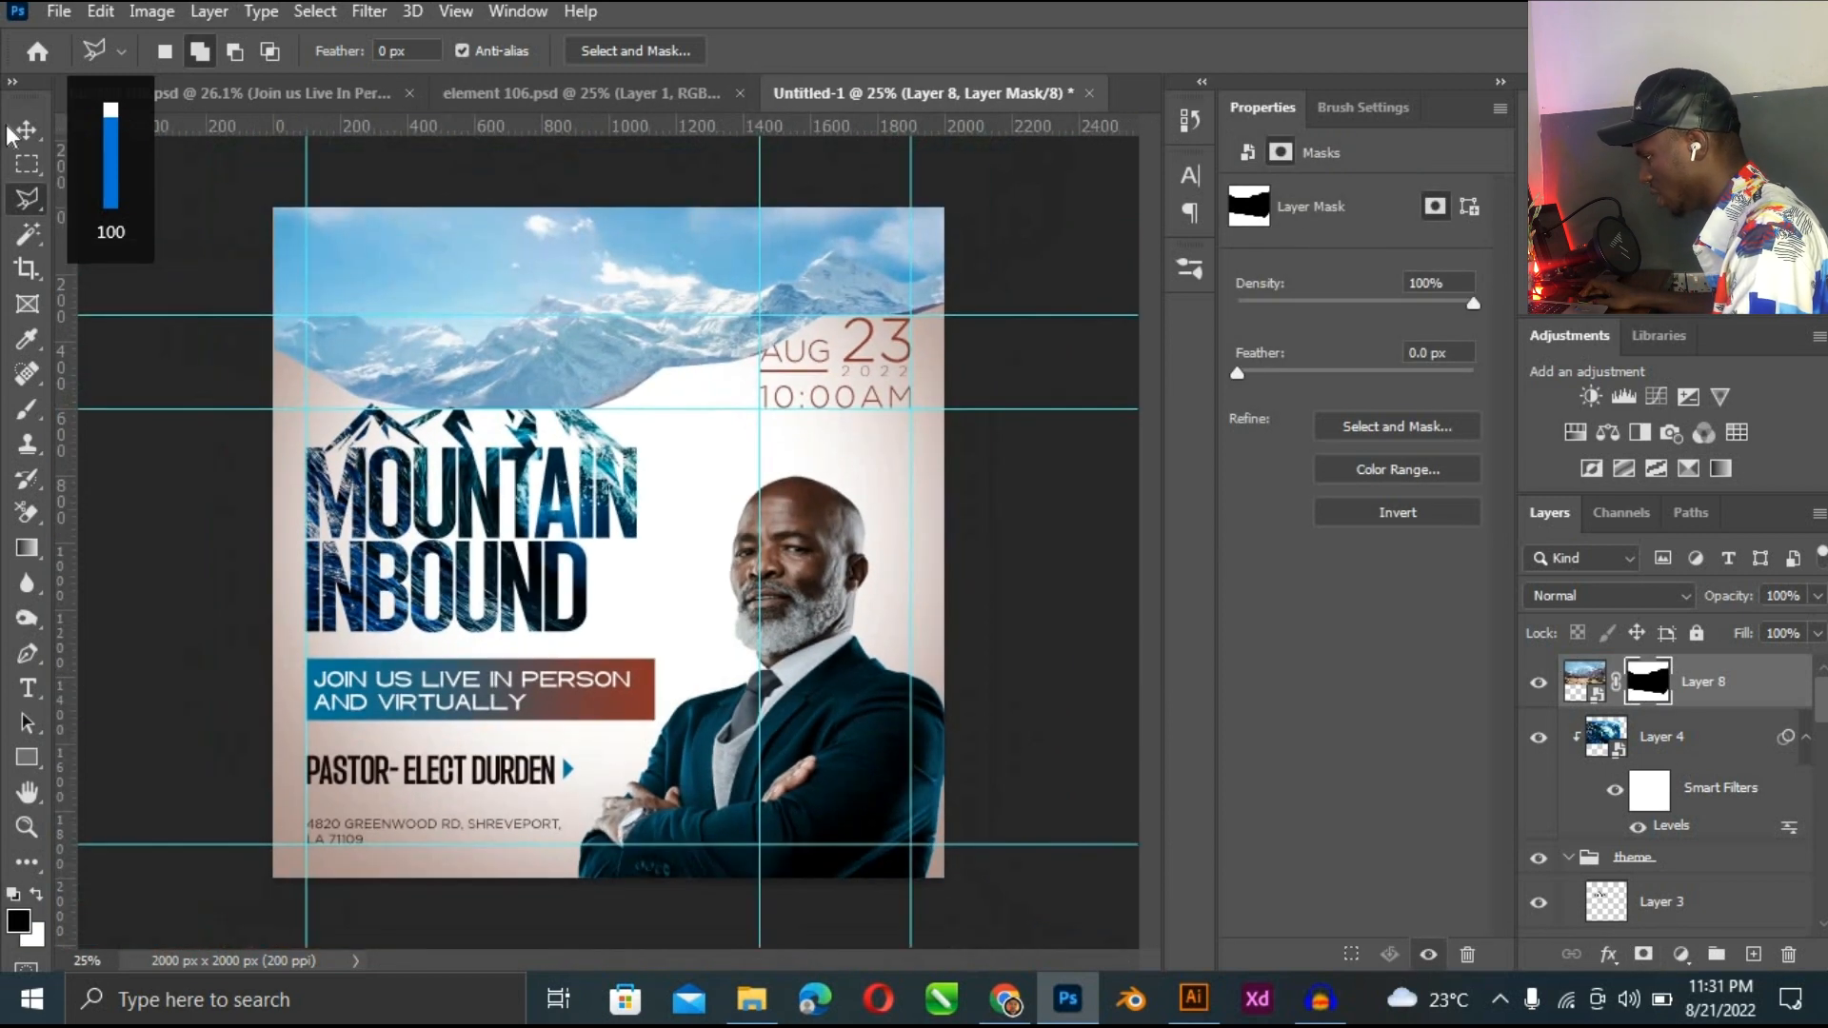
# Enlarge the masked mountain photo about its centre until it overhangs both canvas sides, and set its blend mode to Pin Light.
pyautogui.press('v')
pyautogui.moveTo(902, 217)
pyautogui.mouseDown()
pyautogui.moveTo(906, 245)
pyautogui.moveTo(983, 214)
pyautogui.mouseUp()
pyautogui.moveTo(521, 342); pyautogui.dragTo(520, 327)
pyautogui.press('Return')
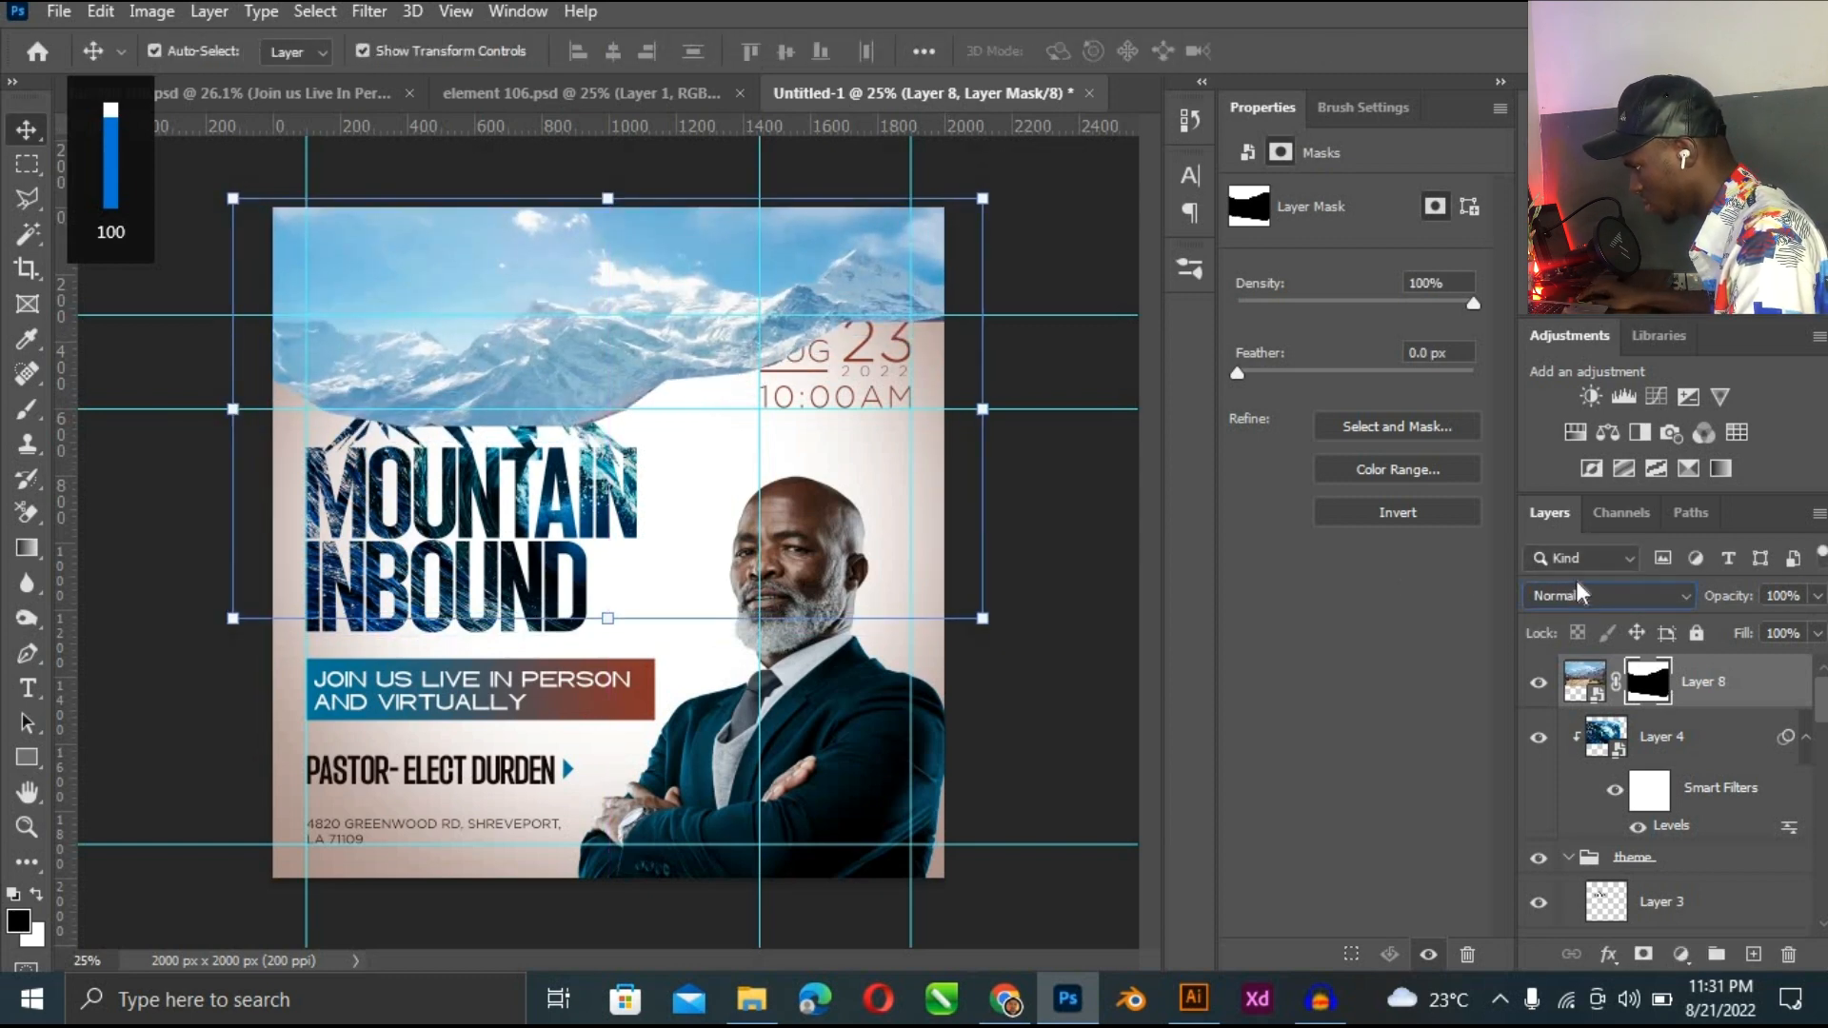
pyautogui.click(1572, 588)
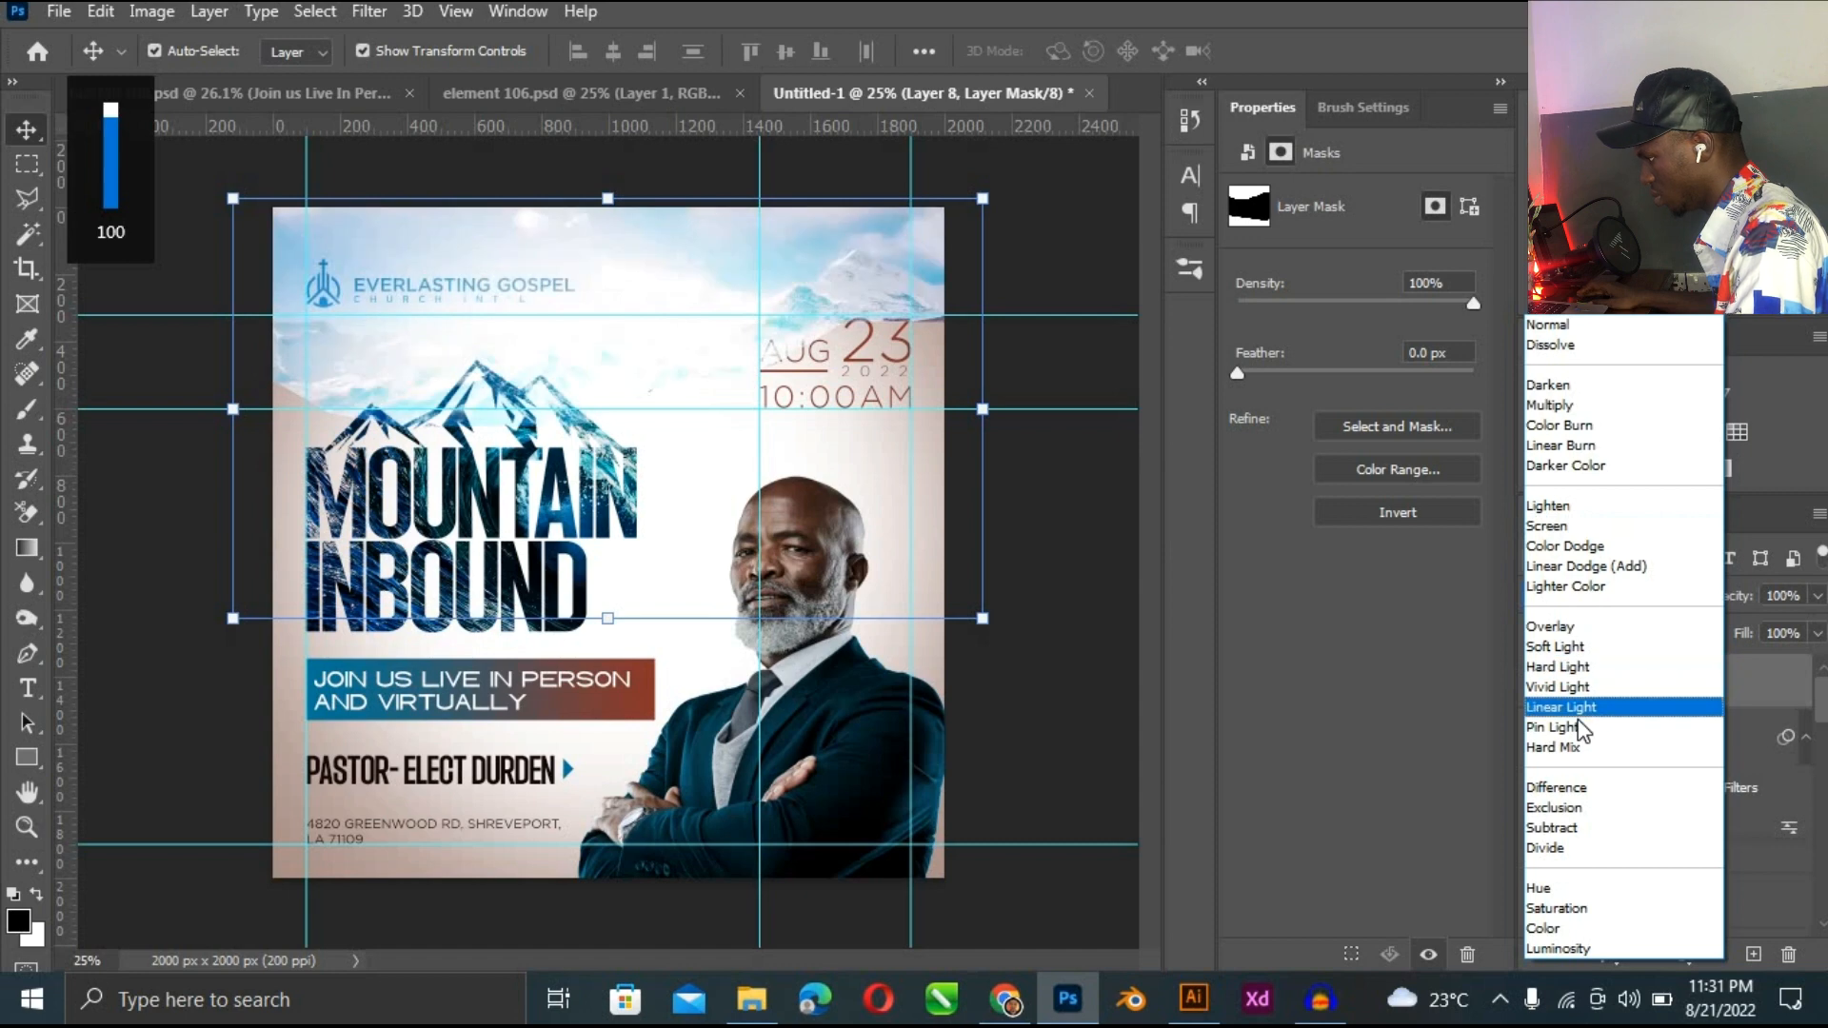
pyautogui.press('Return')
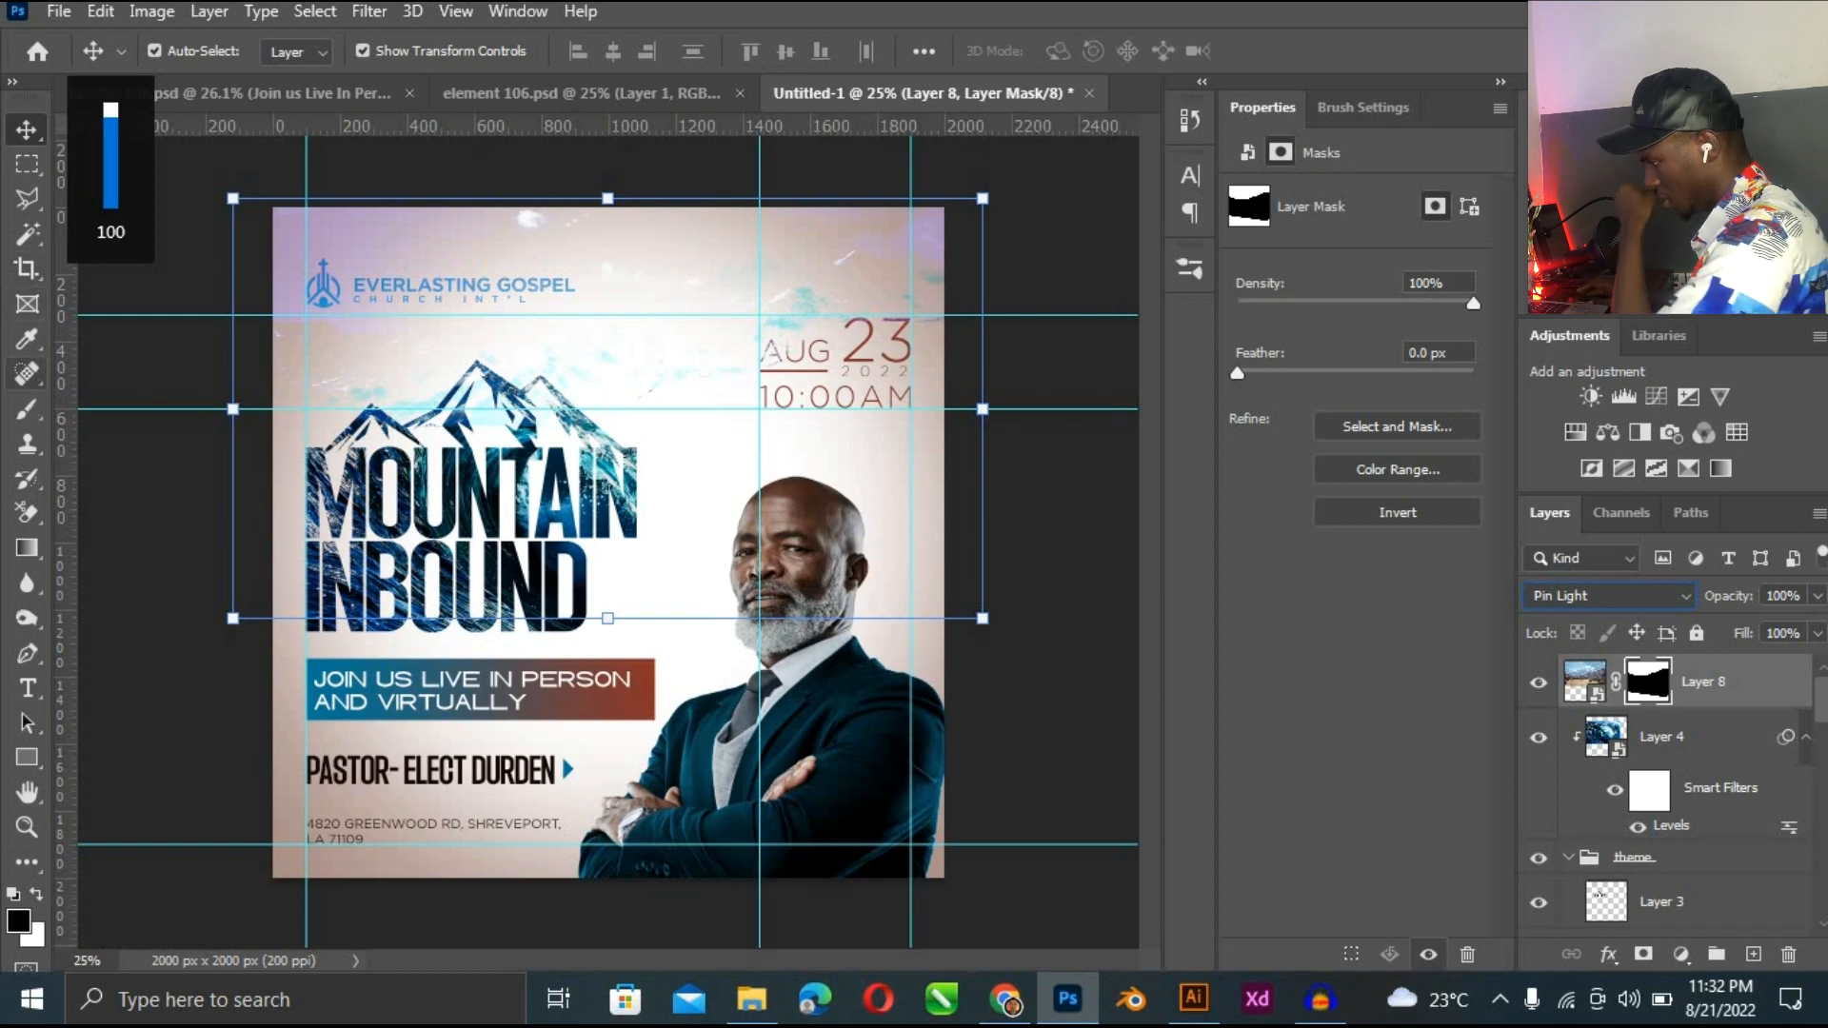
# With the blend mode on Normal, fade the mountains' lower edge on the mask using a soft black 1100 px brush, and restore Pin Light.
pyautogui.click(29, 408)
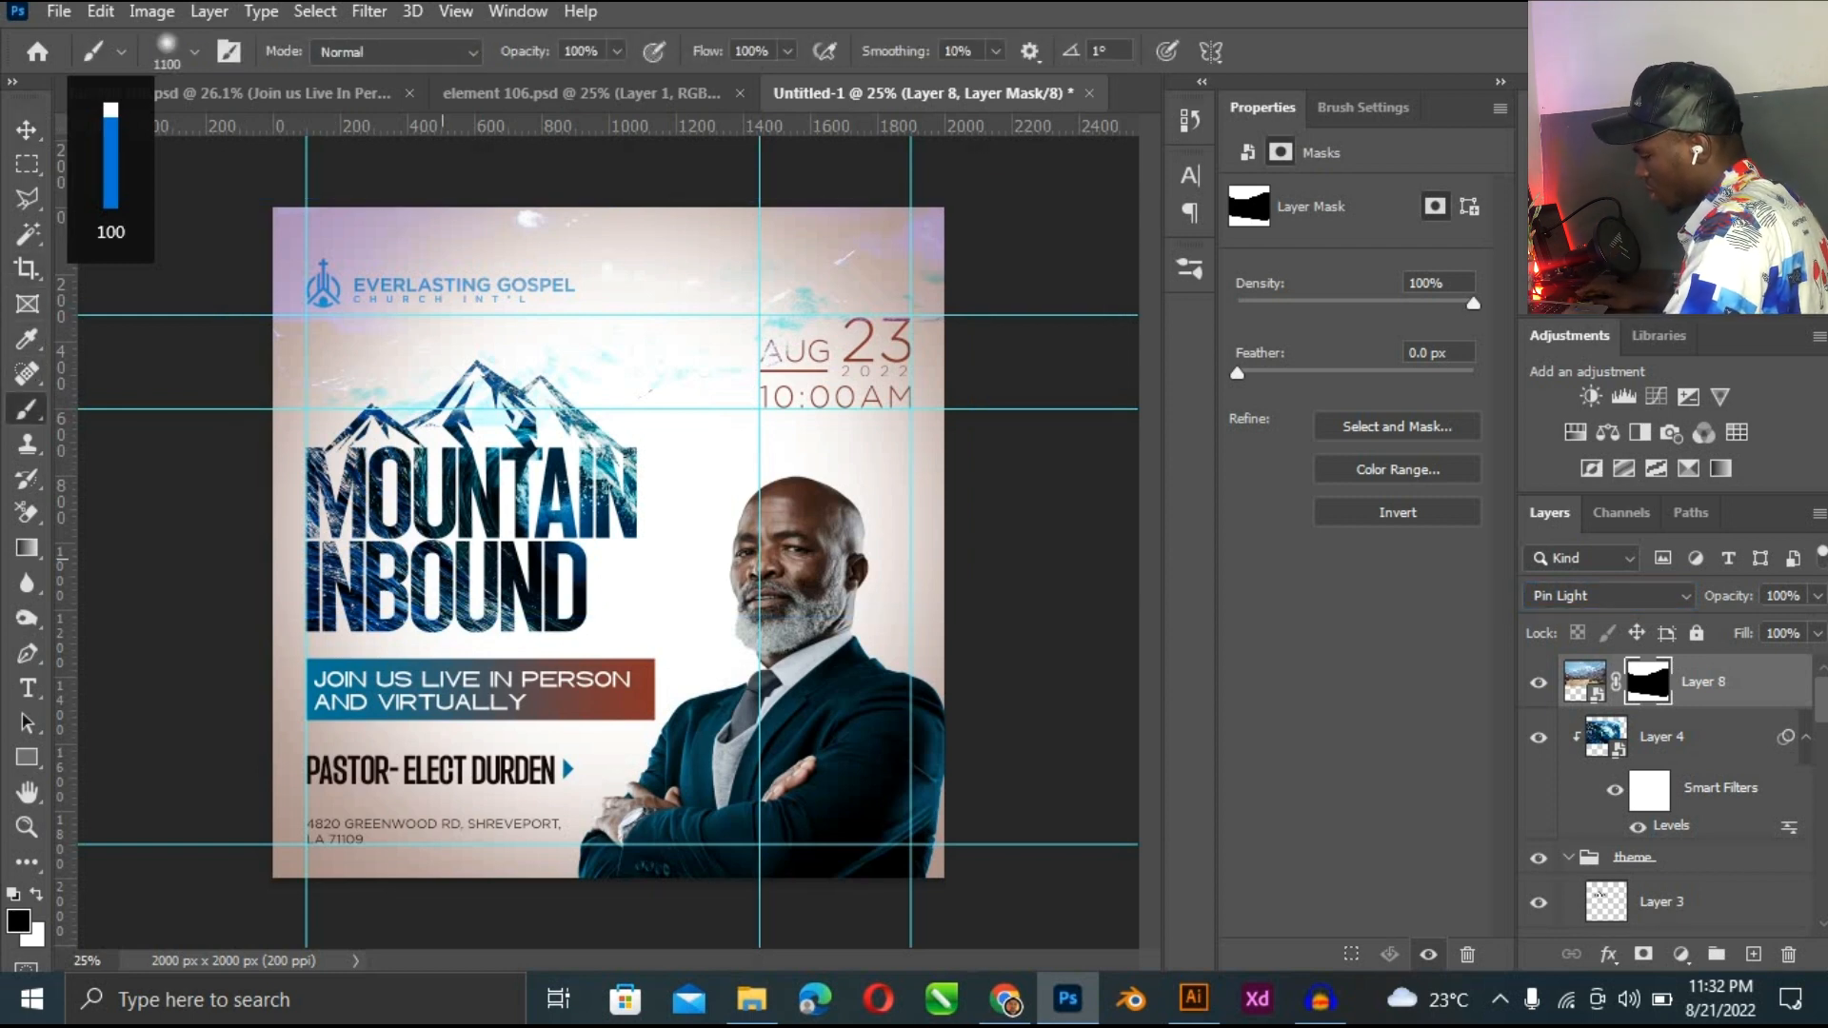
pyautogui.click(1591, 597)
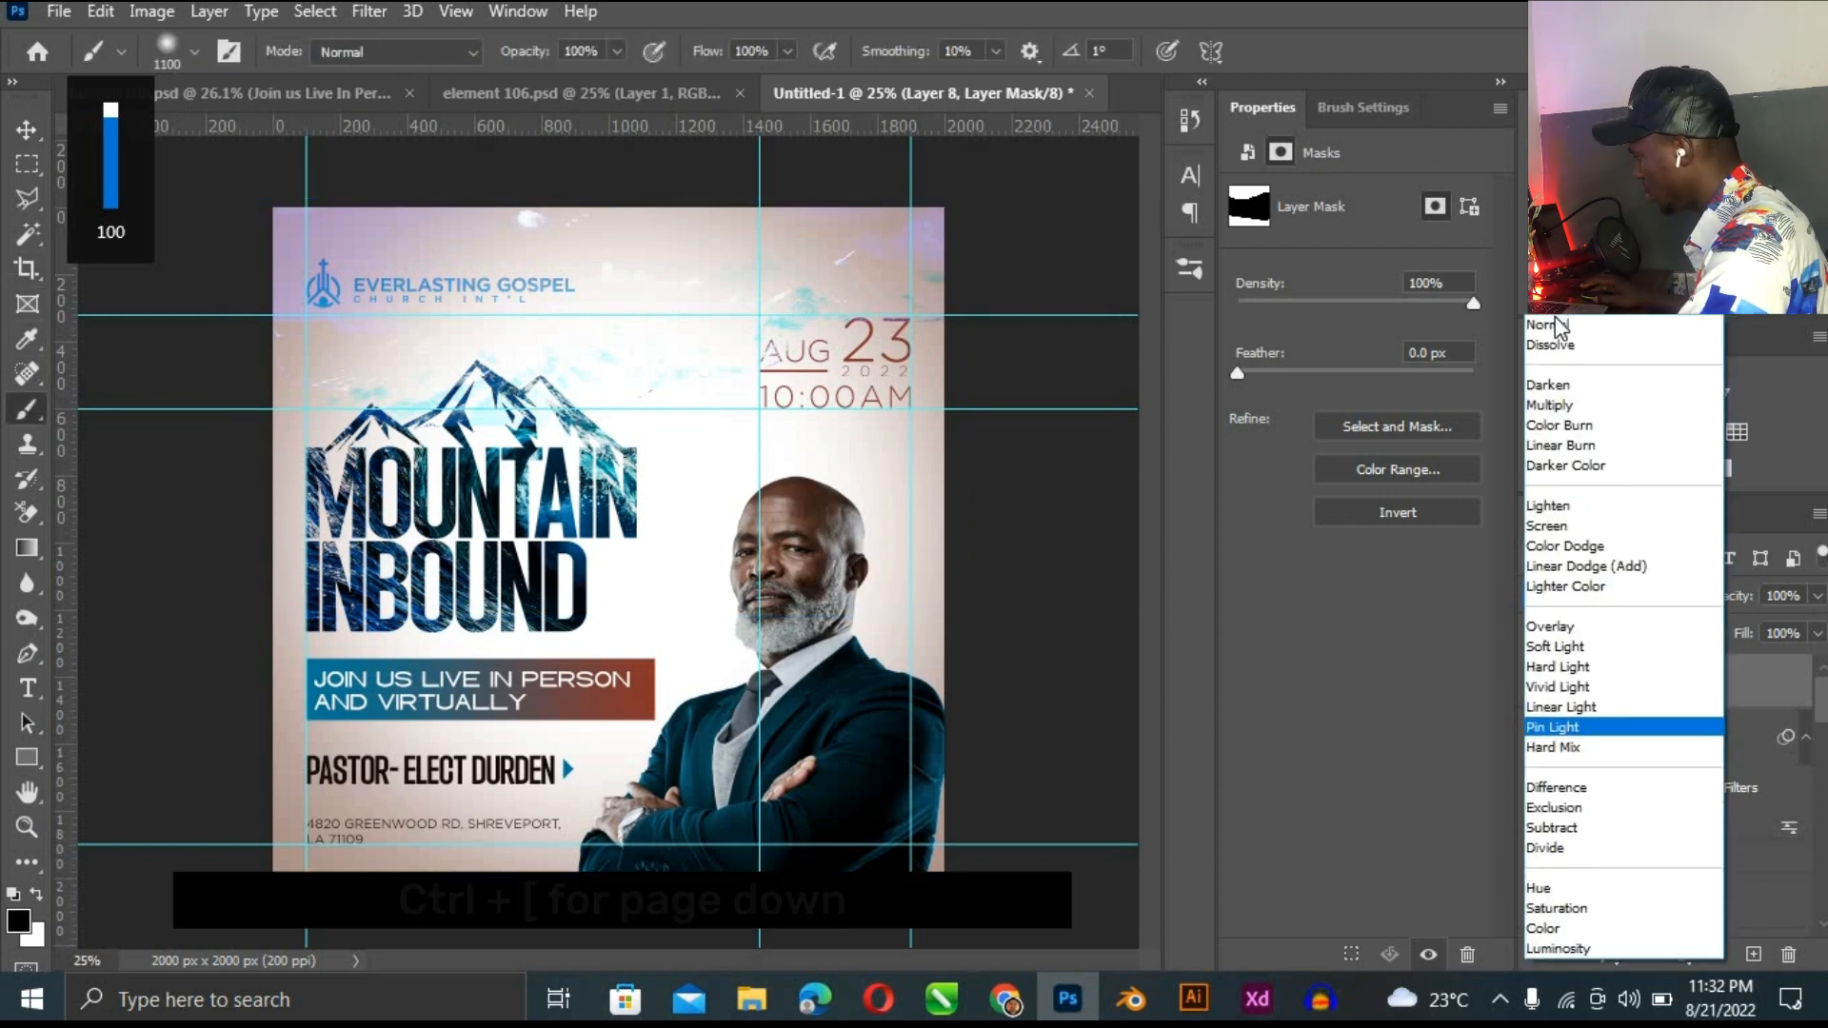
pyautogui.click(1550, 326)
pyautogui.moveTo(409, 623)
pyautogui.mouseDown()
pyautogui.moveTo(582, 633)
pyautogui.moveTo(825, 483)
pyautogui.mouseUp()
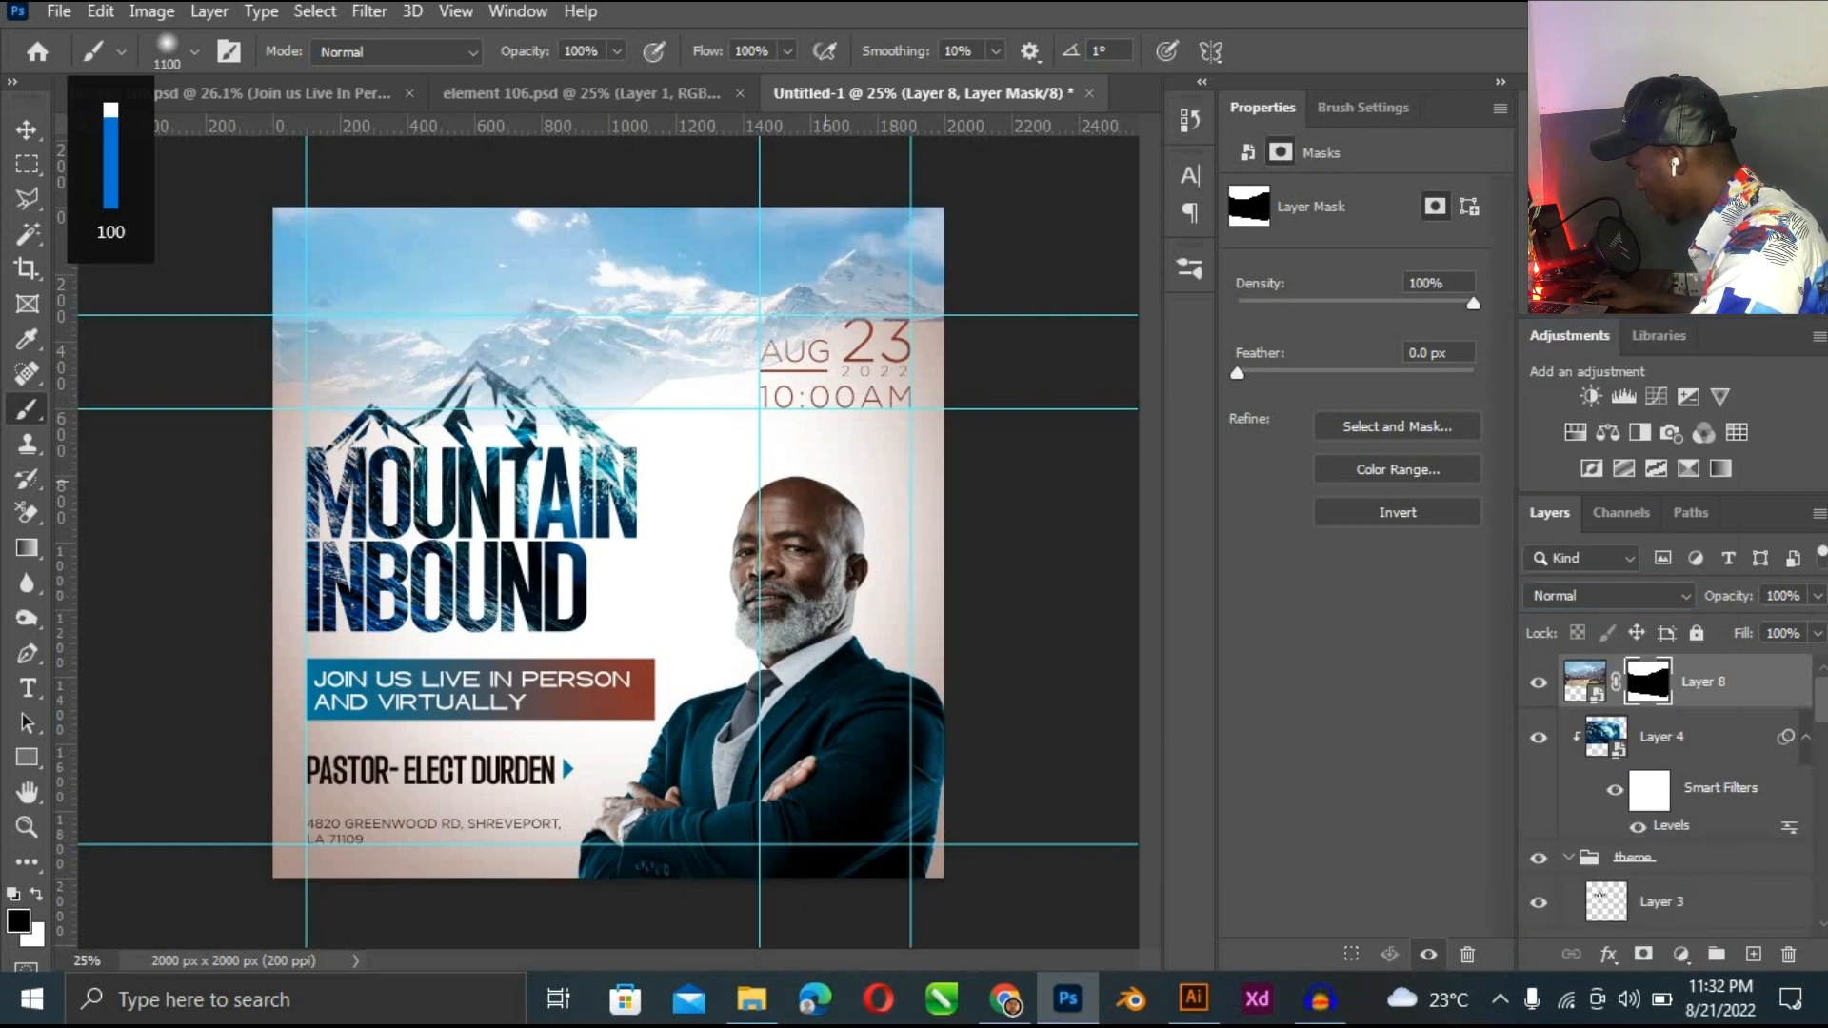
pyautogui.click(1609, 598)
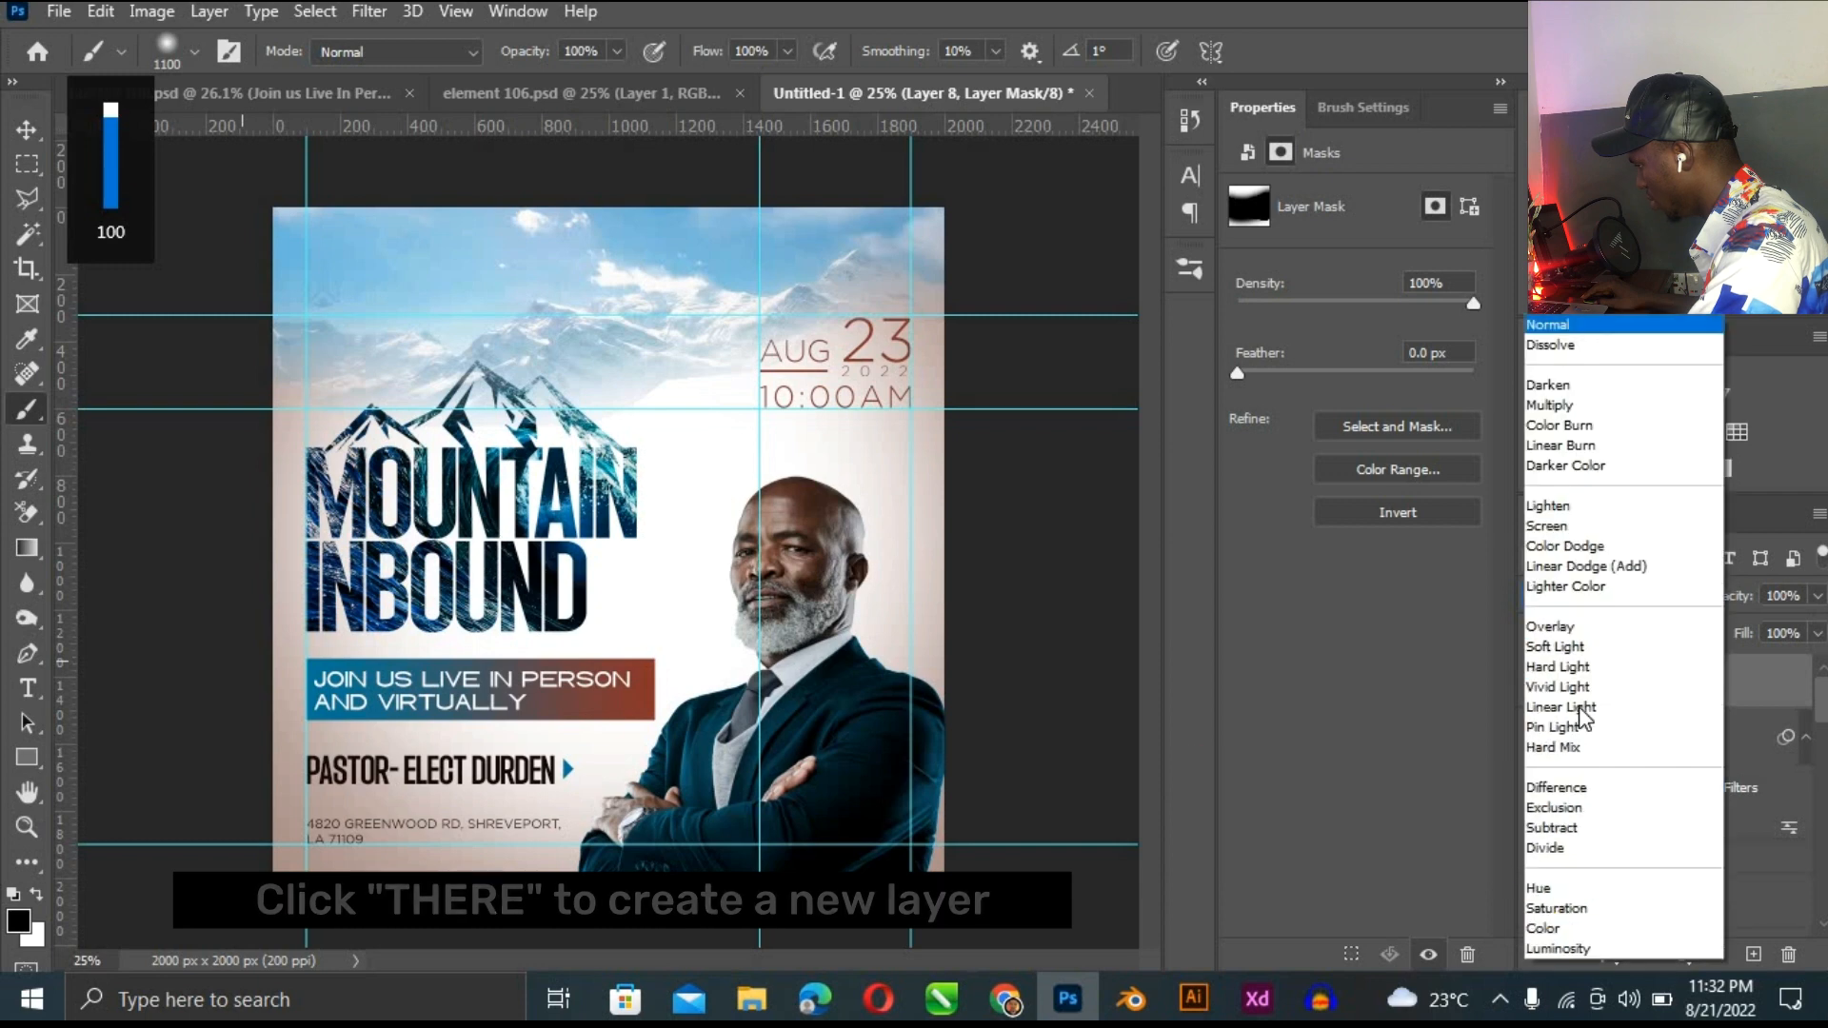
pyautogui.click(1571, 727)
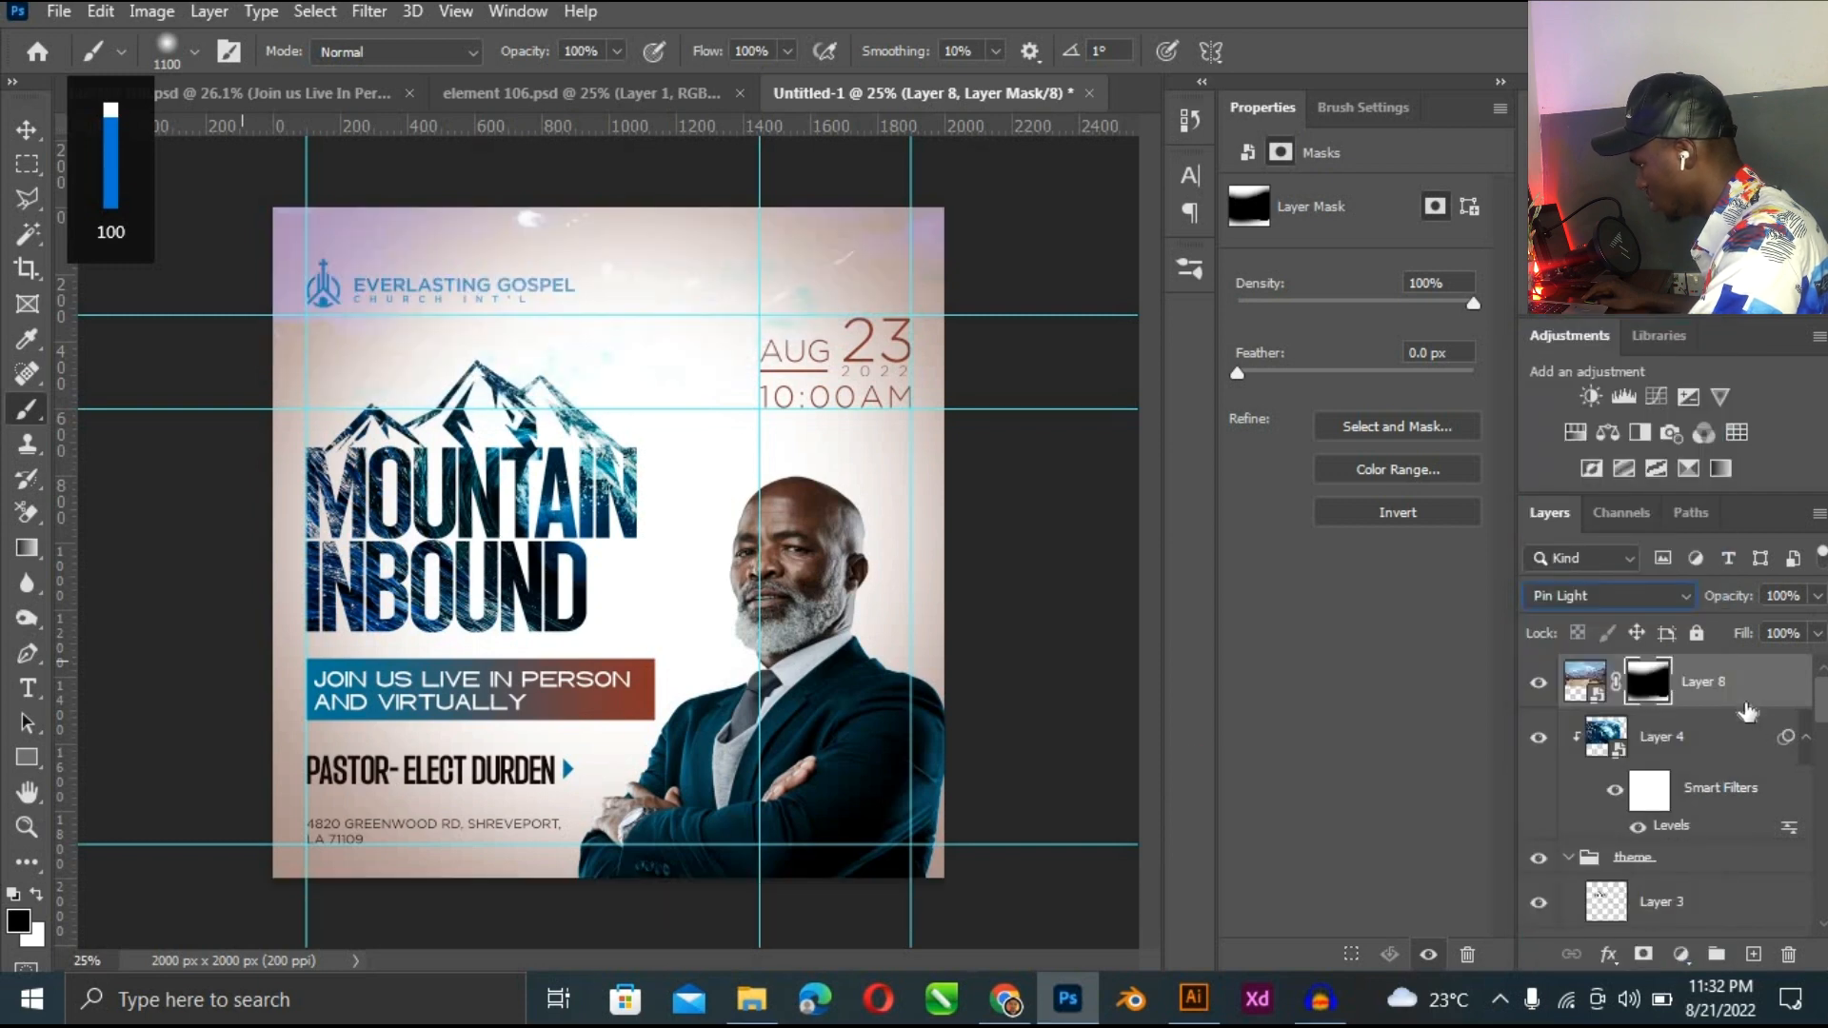
# Move the mountain photo layer down the stack to sit between the white glow layer and the pink glow layer.
pyautogui.hotkey('ctrl', '[')
pyautogui.hotkey('ctrl', '[')
pyautogui.hotkey('ctrl', '[')
pyautogui.hotkey('ctrl', '[')
pyautogui.hotkey('ctrl', '[')
pyautogui.hotkey('ctrl', '[')
pyautogui.hotkey('ctrl', '[')
pyautogui.hotkey('ctrl', '[')
pyautogui.hotkey('ctrl', '[')
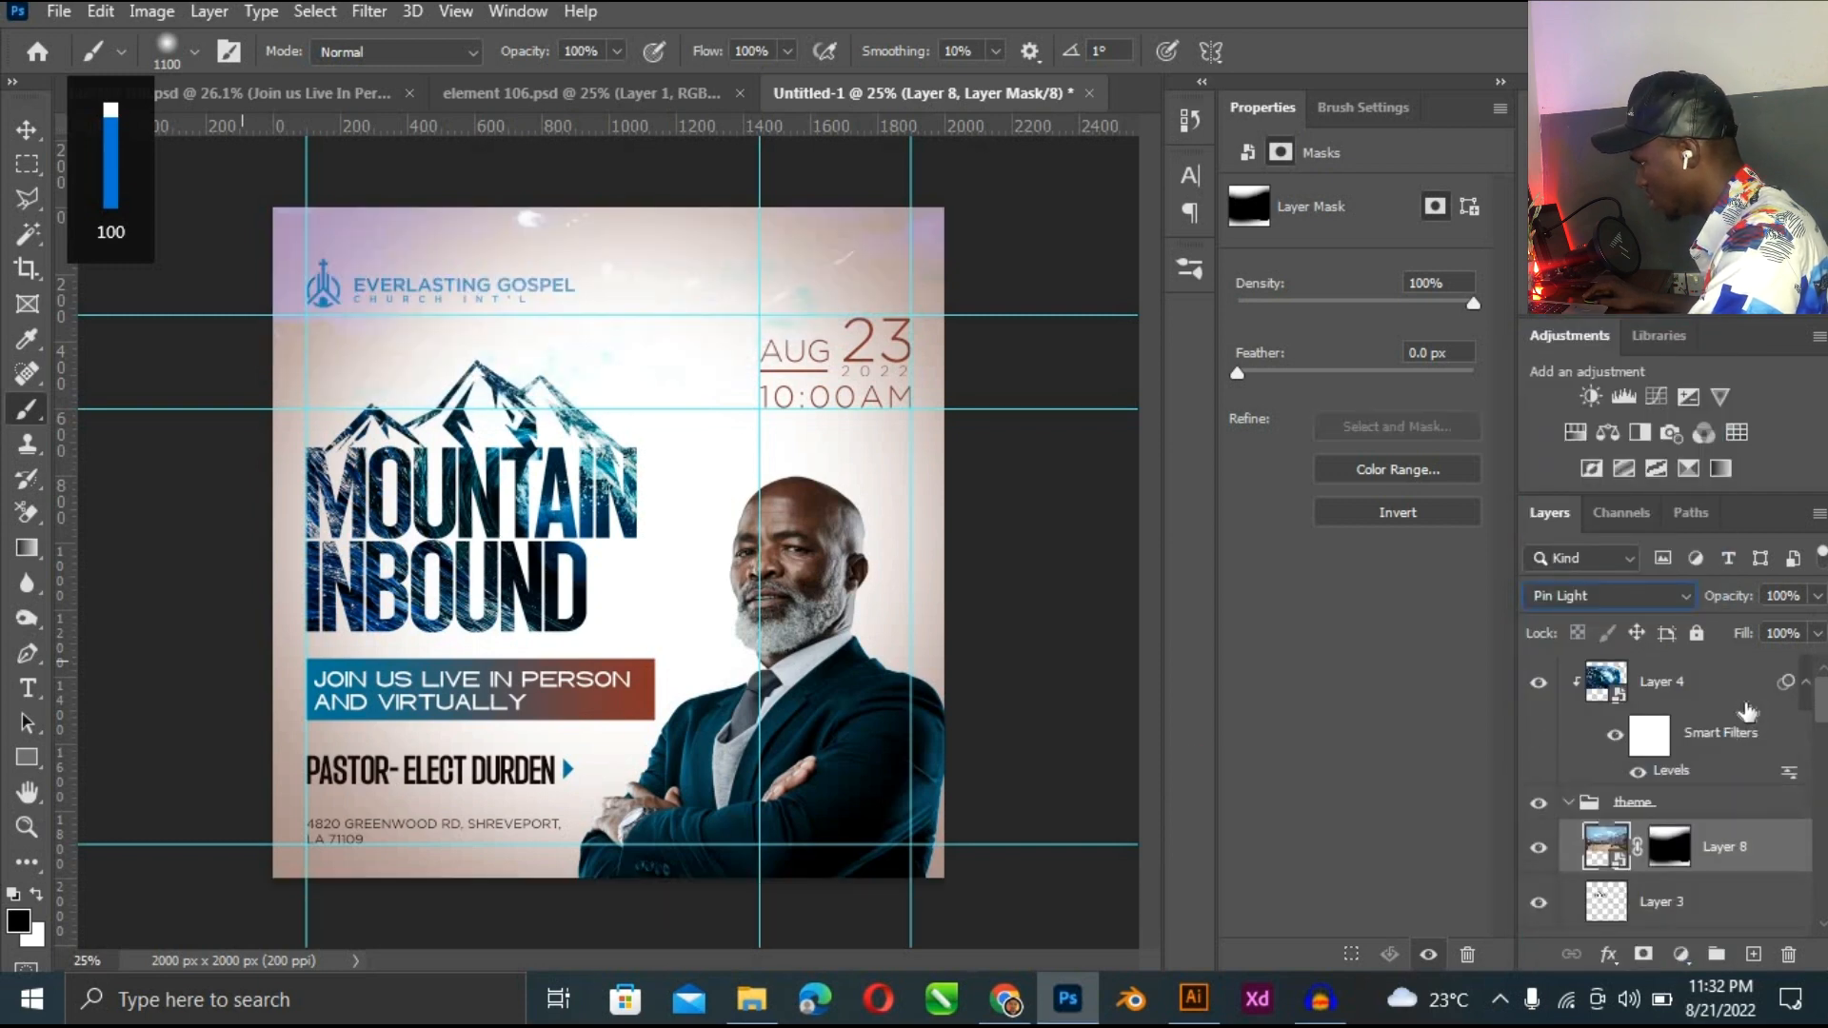
pyautogui.hotkey('ctrl', '[')
pyautogui.hotkey('ctrl', '[')
pyautogui.hotkey('ctrl', '[')
pyautogui.hotkey('ctrl', '[')
pyautogui.hotkey('ctrl', '[')
pyautogui.hotkey('ctrl', '[')
pyautogui.hotkey('ctrl', '[')
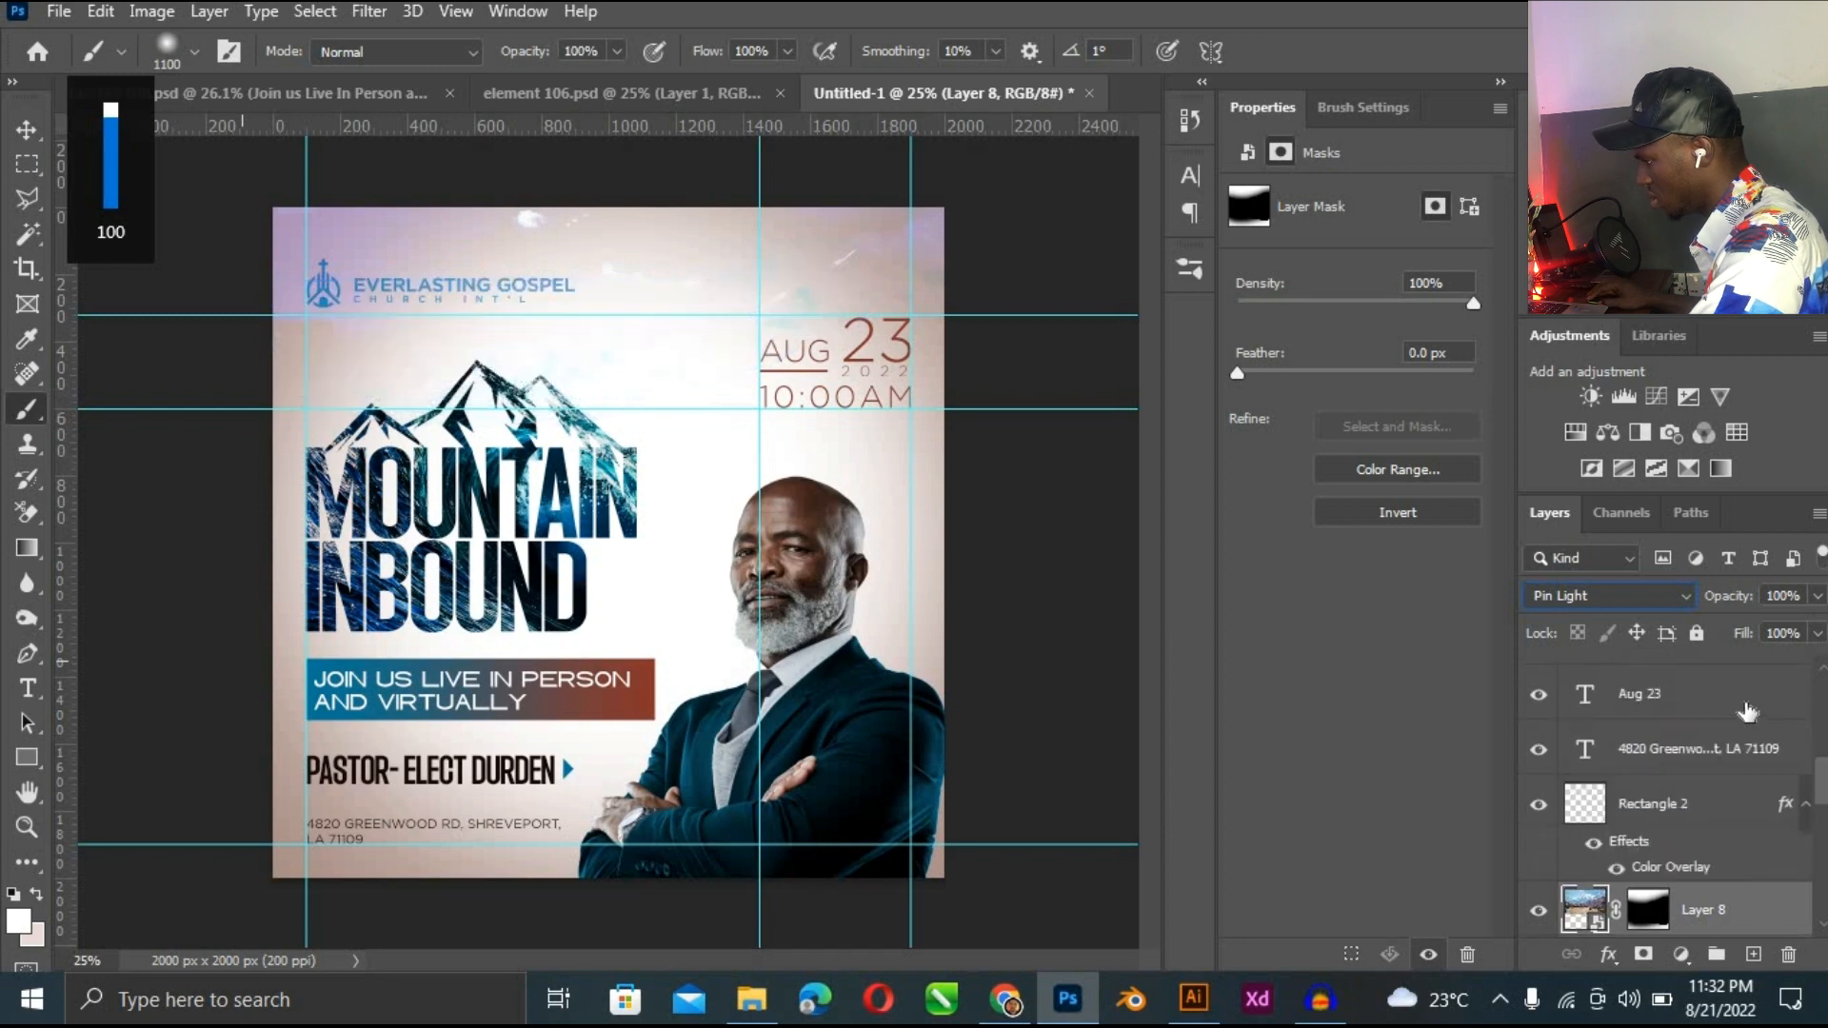
pyautogui.hotkey('ctrl', '[')
pyautogui.hotkey('ctrl', '[')
pyautogui.hotkey('ctrl', '[')
pyautogui.hotkey('ctrl', '[')
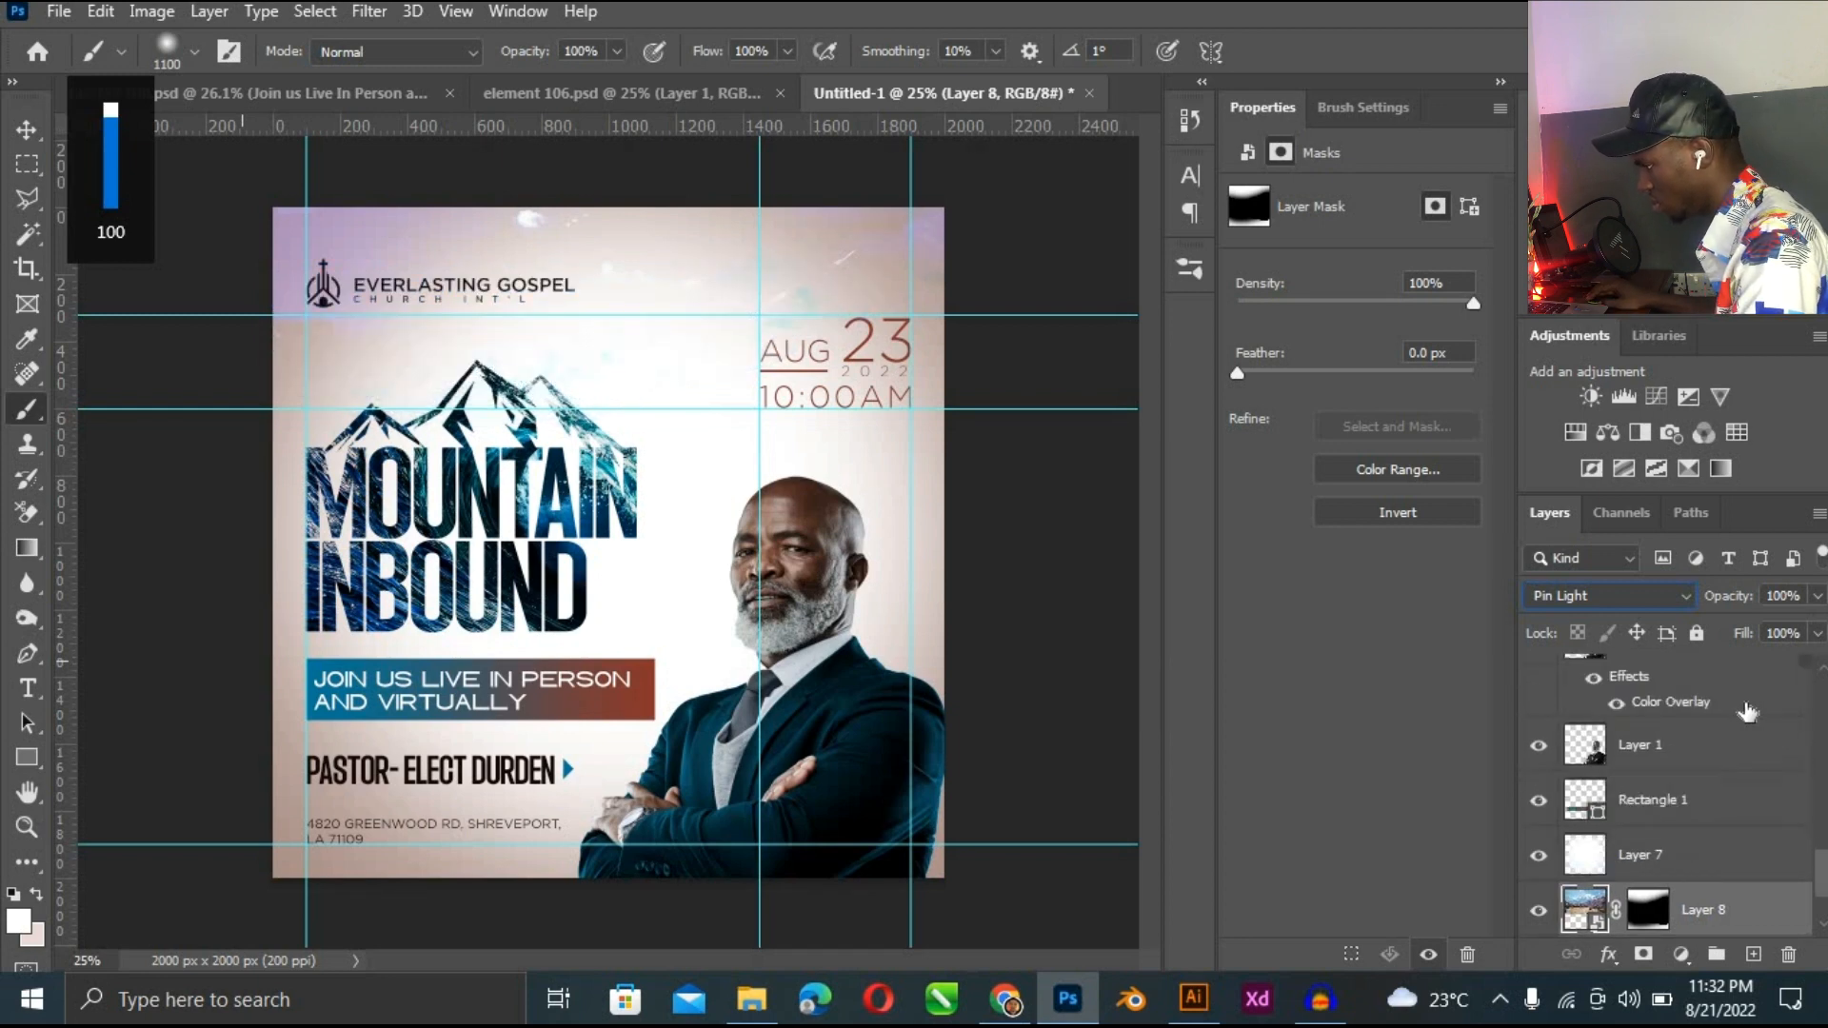
pyautogui.hotkey('ctrl', ']')
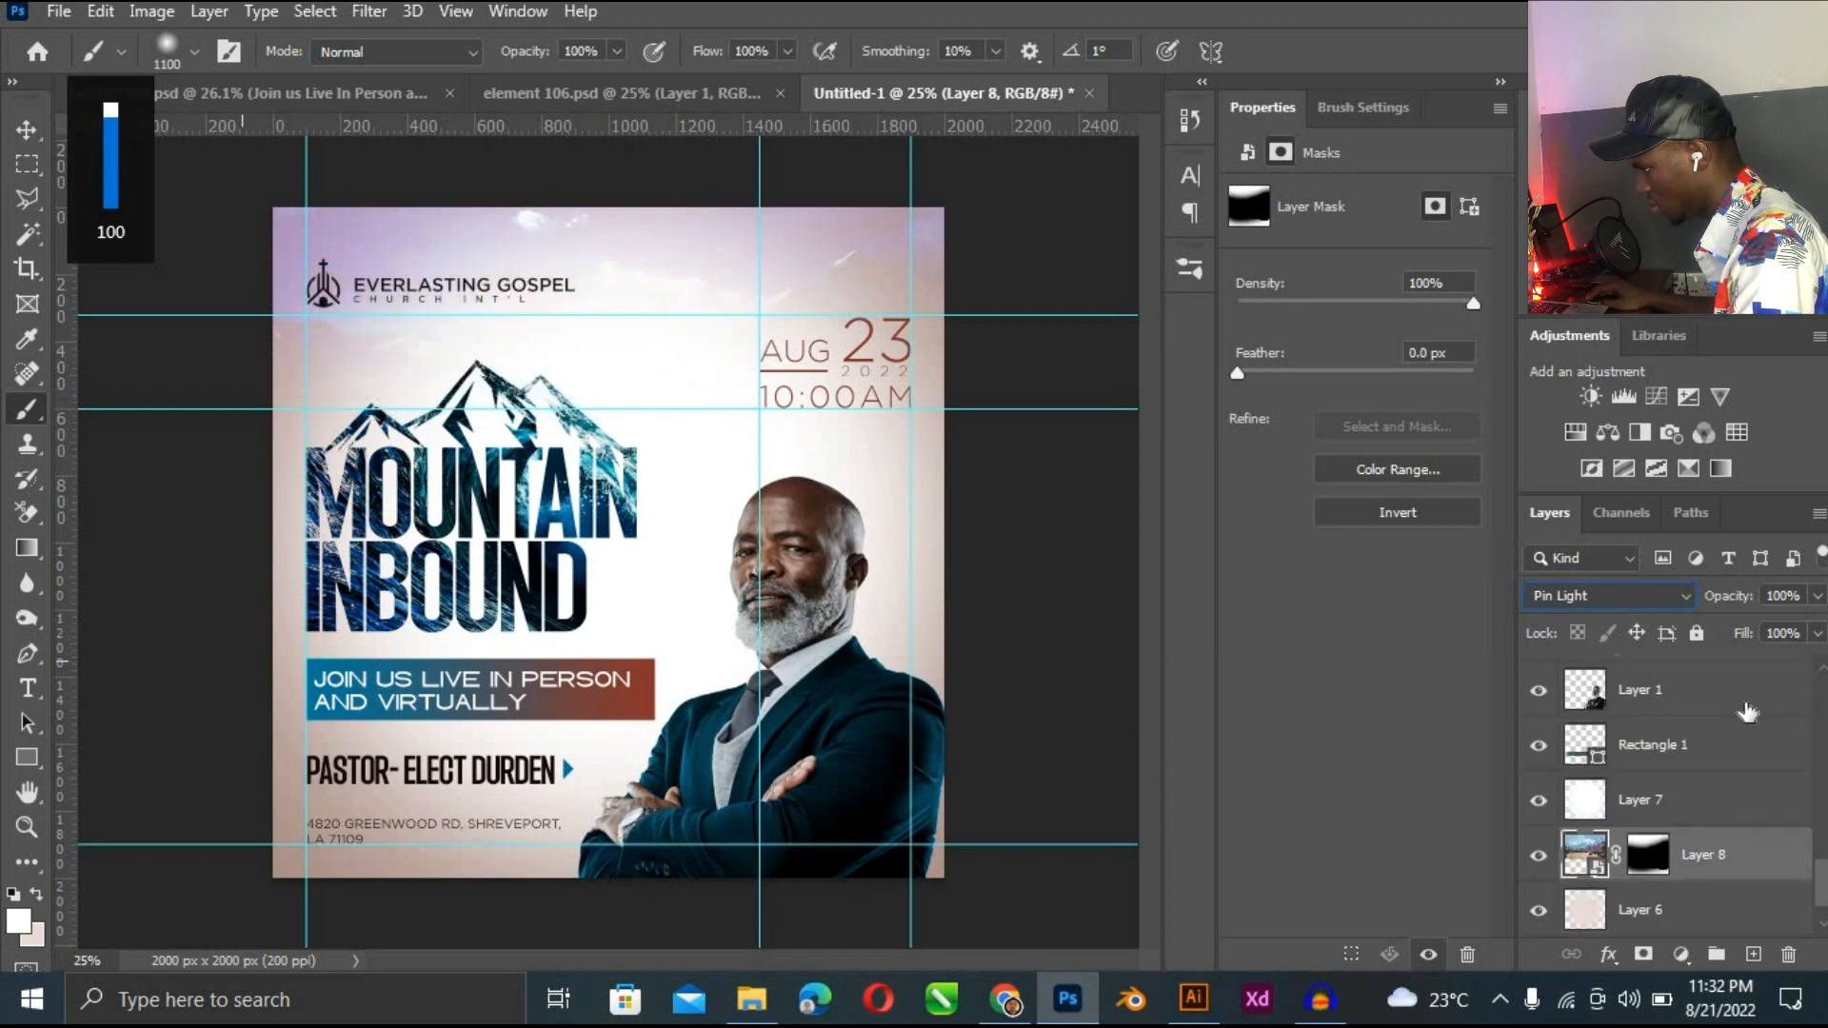
pyautogui.hotkey('ctrl', ']')
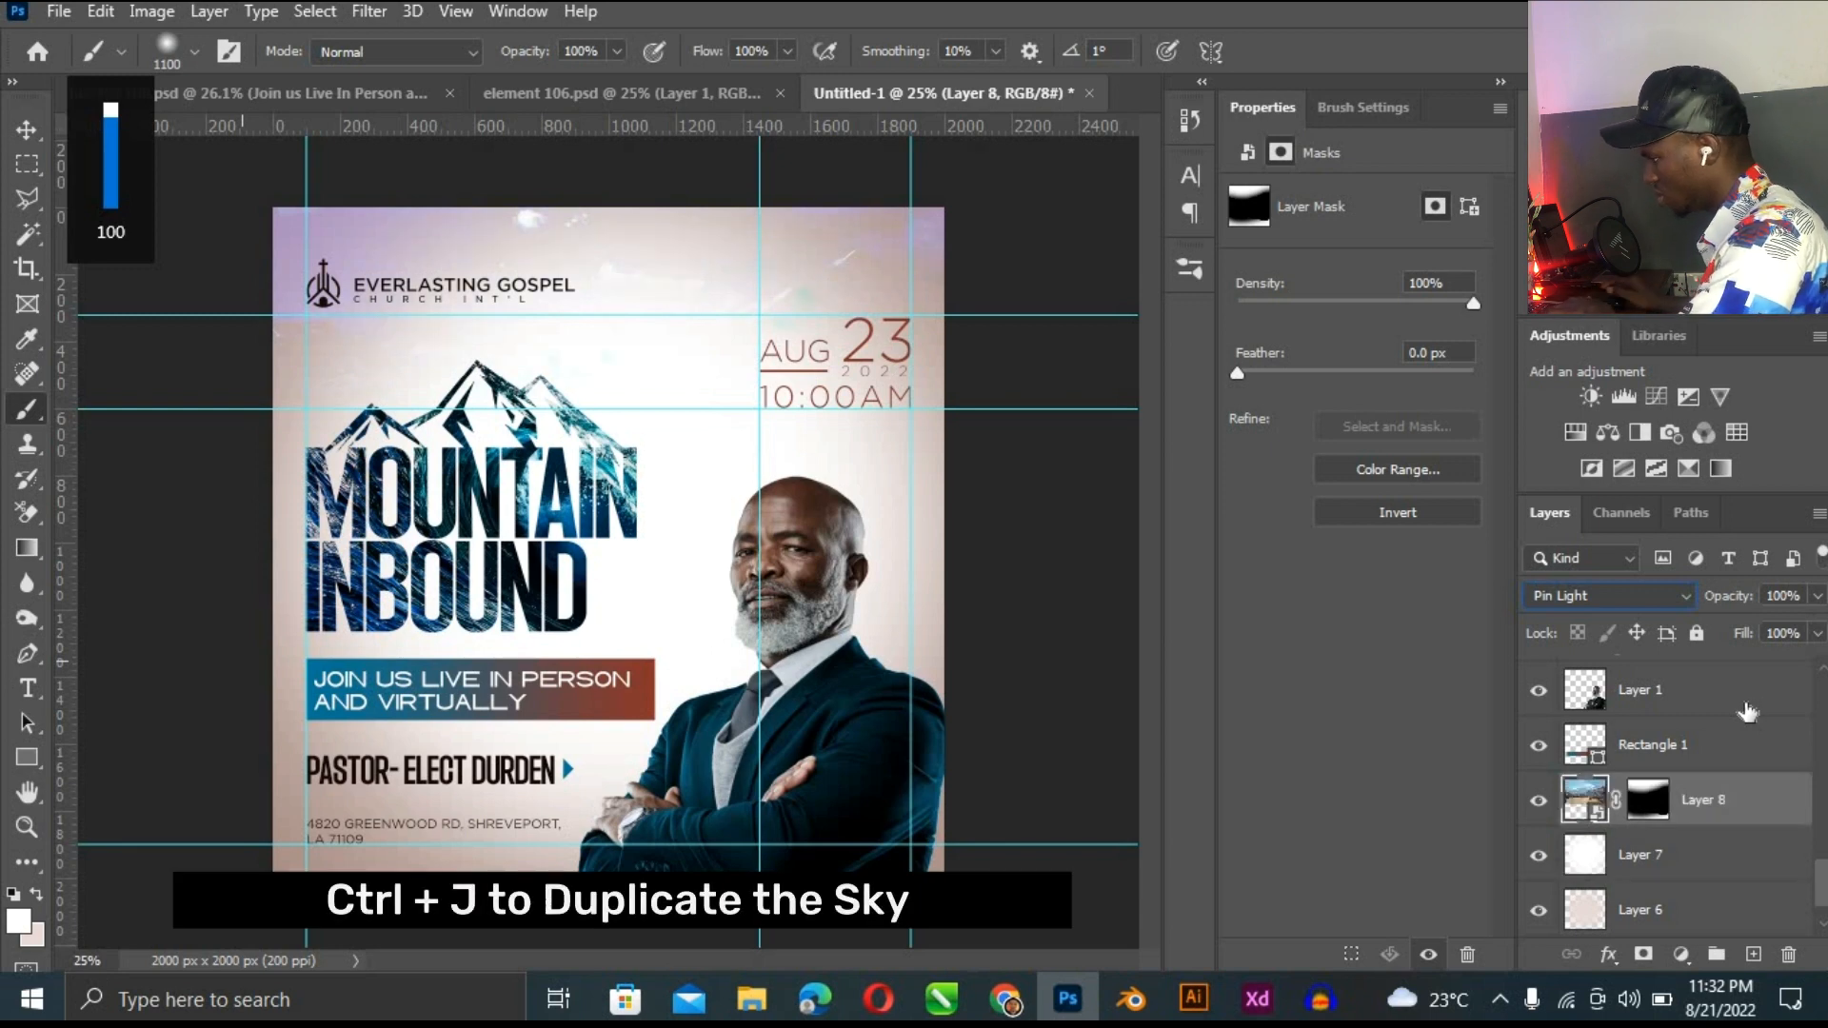
pyautogui.hotkey('ctrl', '[')
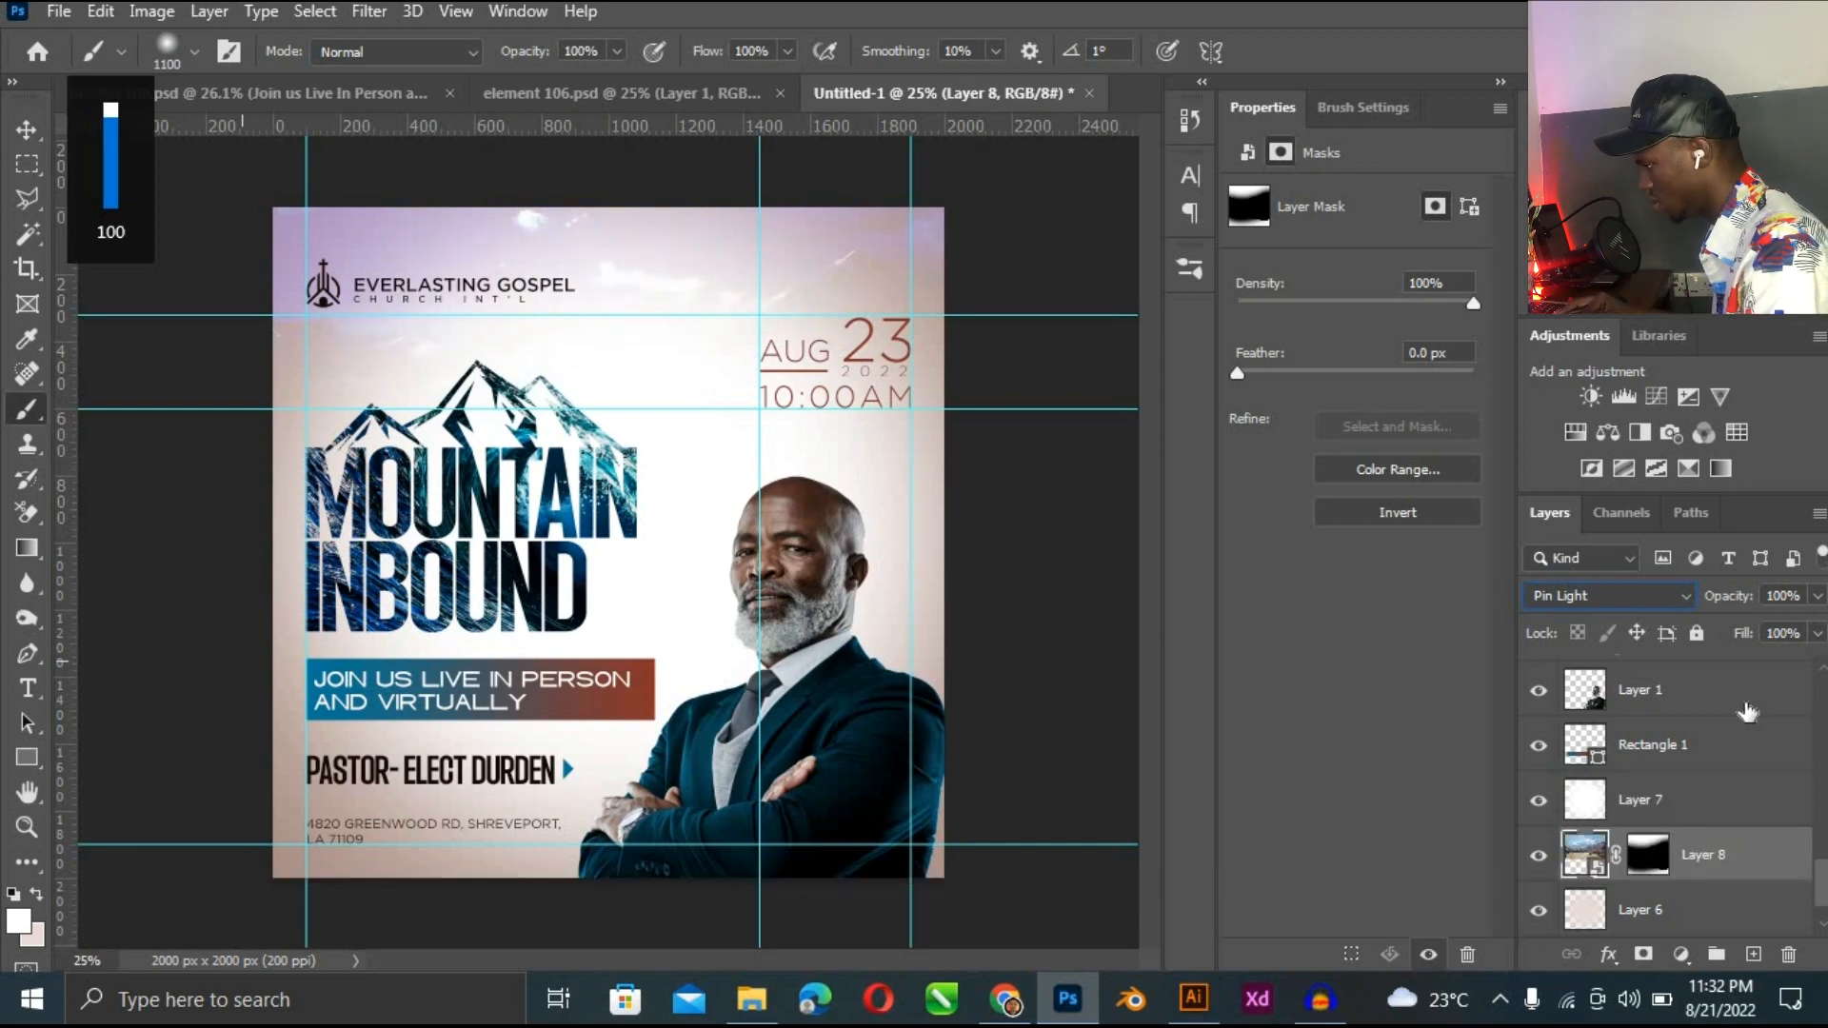
# Duplicate the masked mountain sky layer together with its mask.
pyautogui.hotkey('ctrl', '+')
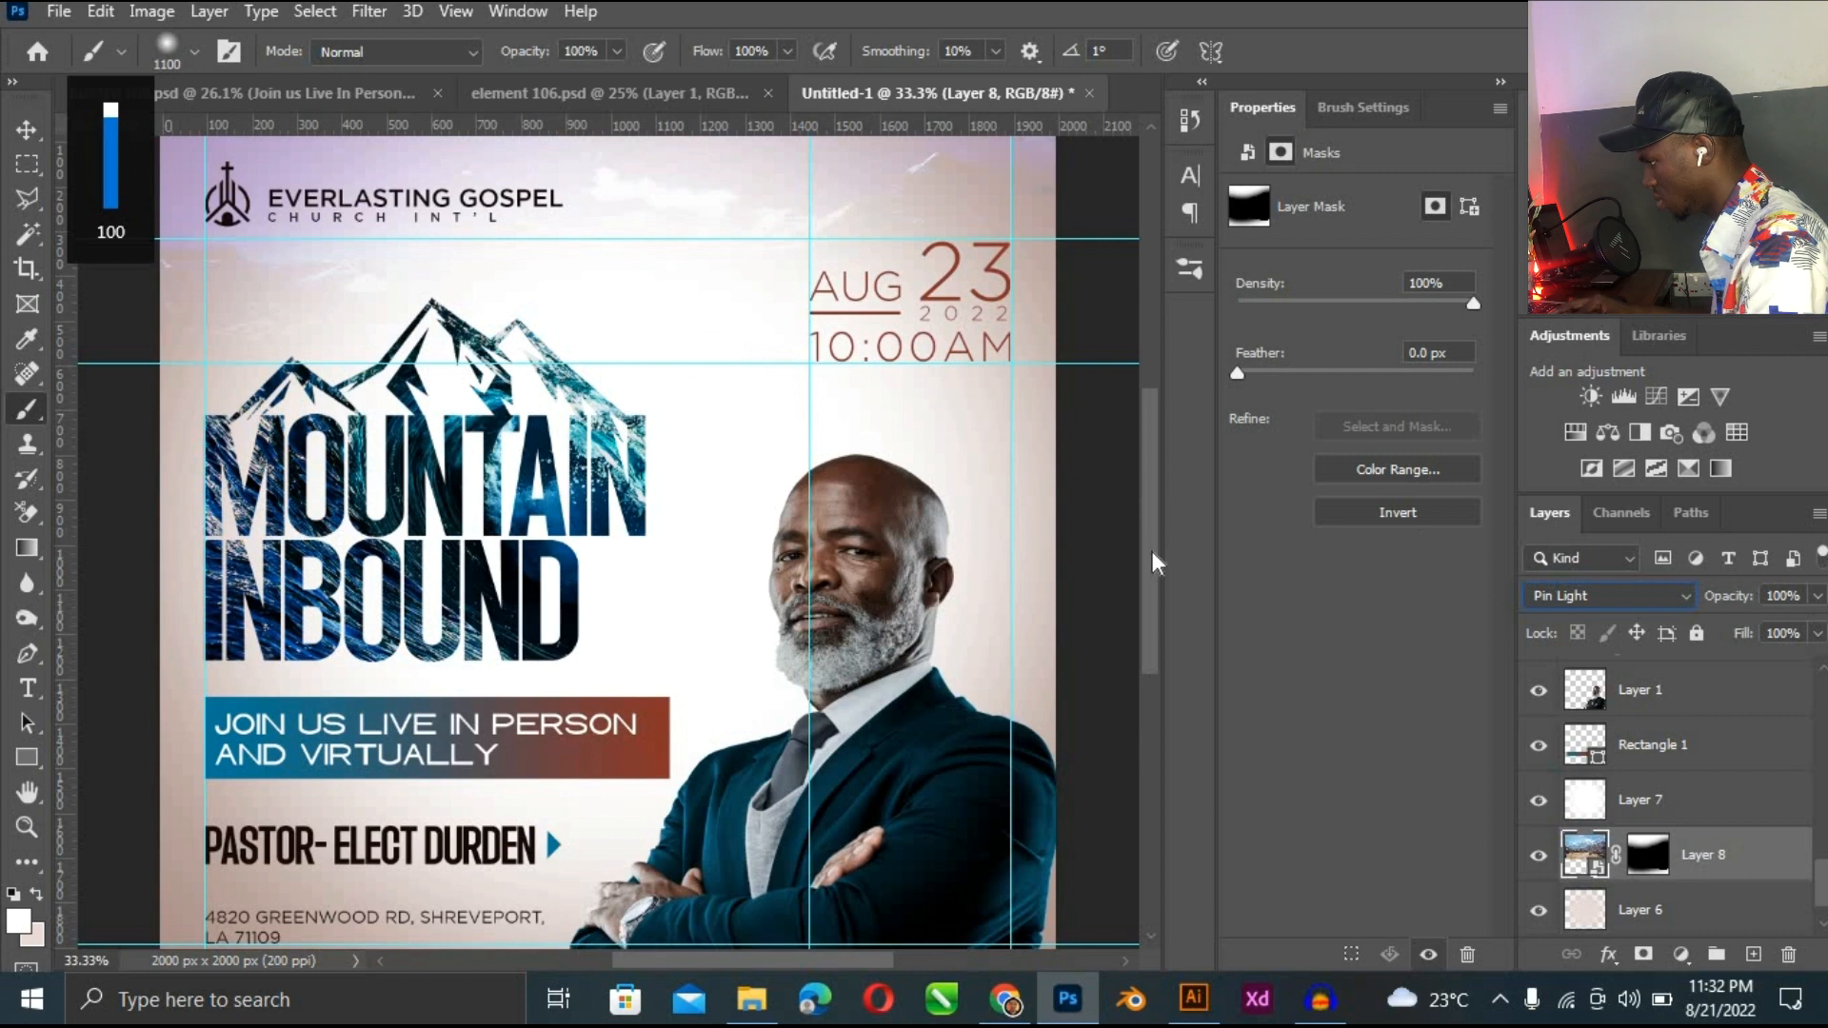
pyautogui.scroll(3, 498, 219)
pyautogui.scroll(-2, 498, 220)
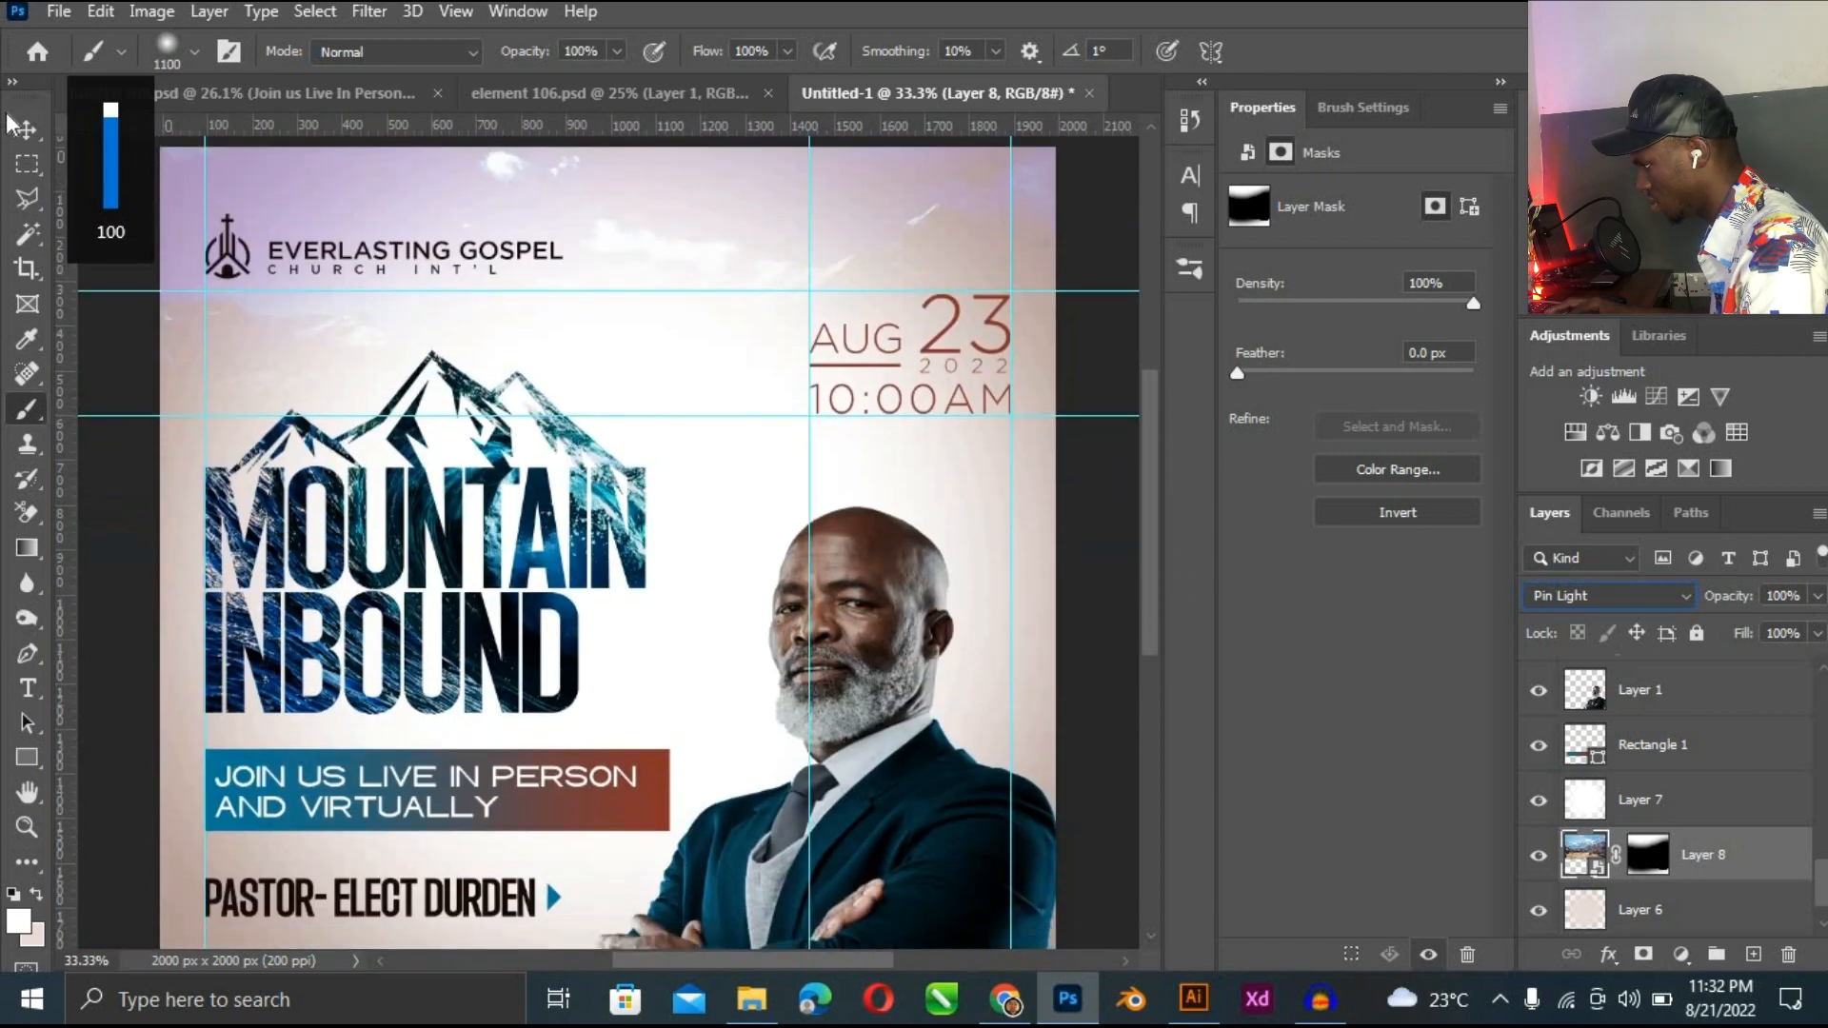
pyautogui.press('v')
pyautogui.hotkey('ctrl', 'j')
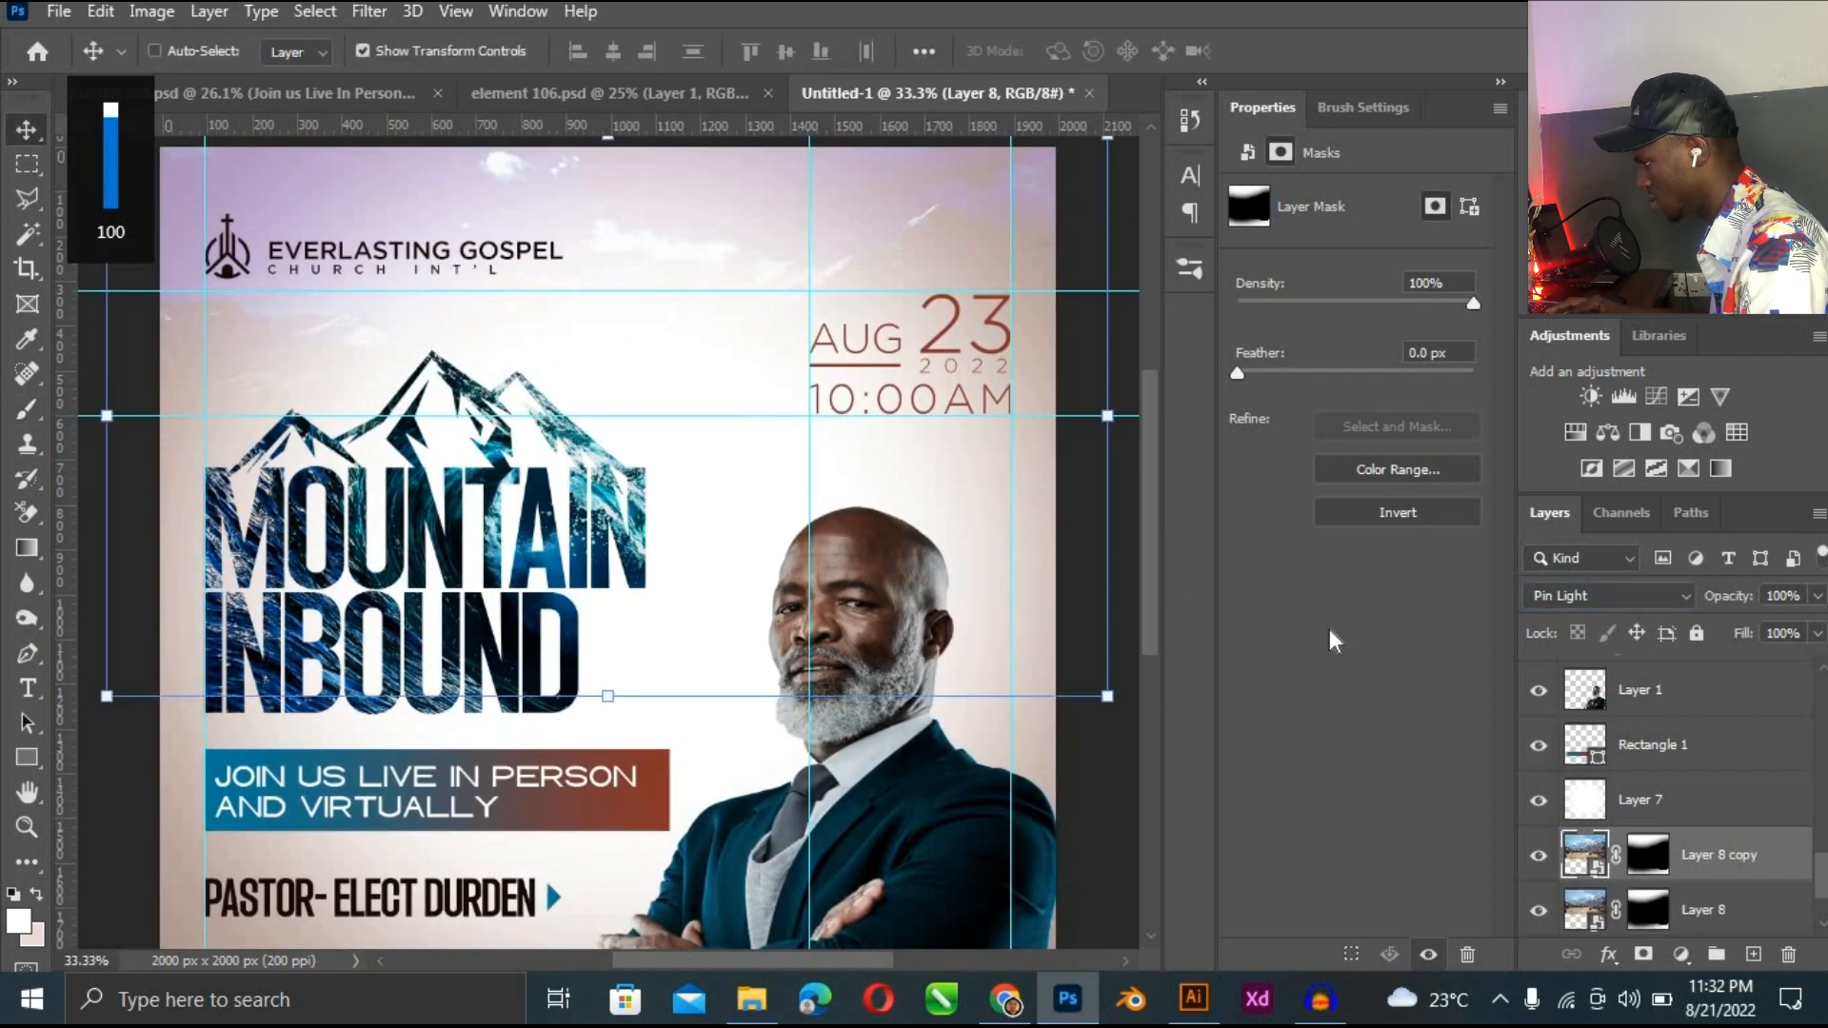
# Set the duplicated mountain sky layer's blend mode to Soft Light and toggle its visibility to compare the effect.
pyautogui.click(1609, 595)
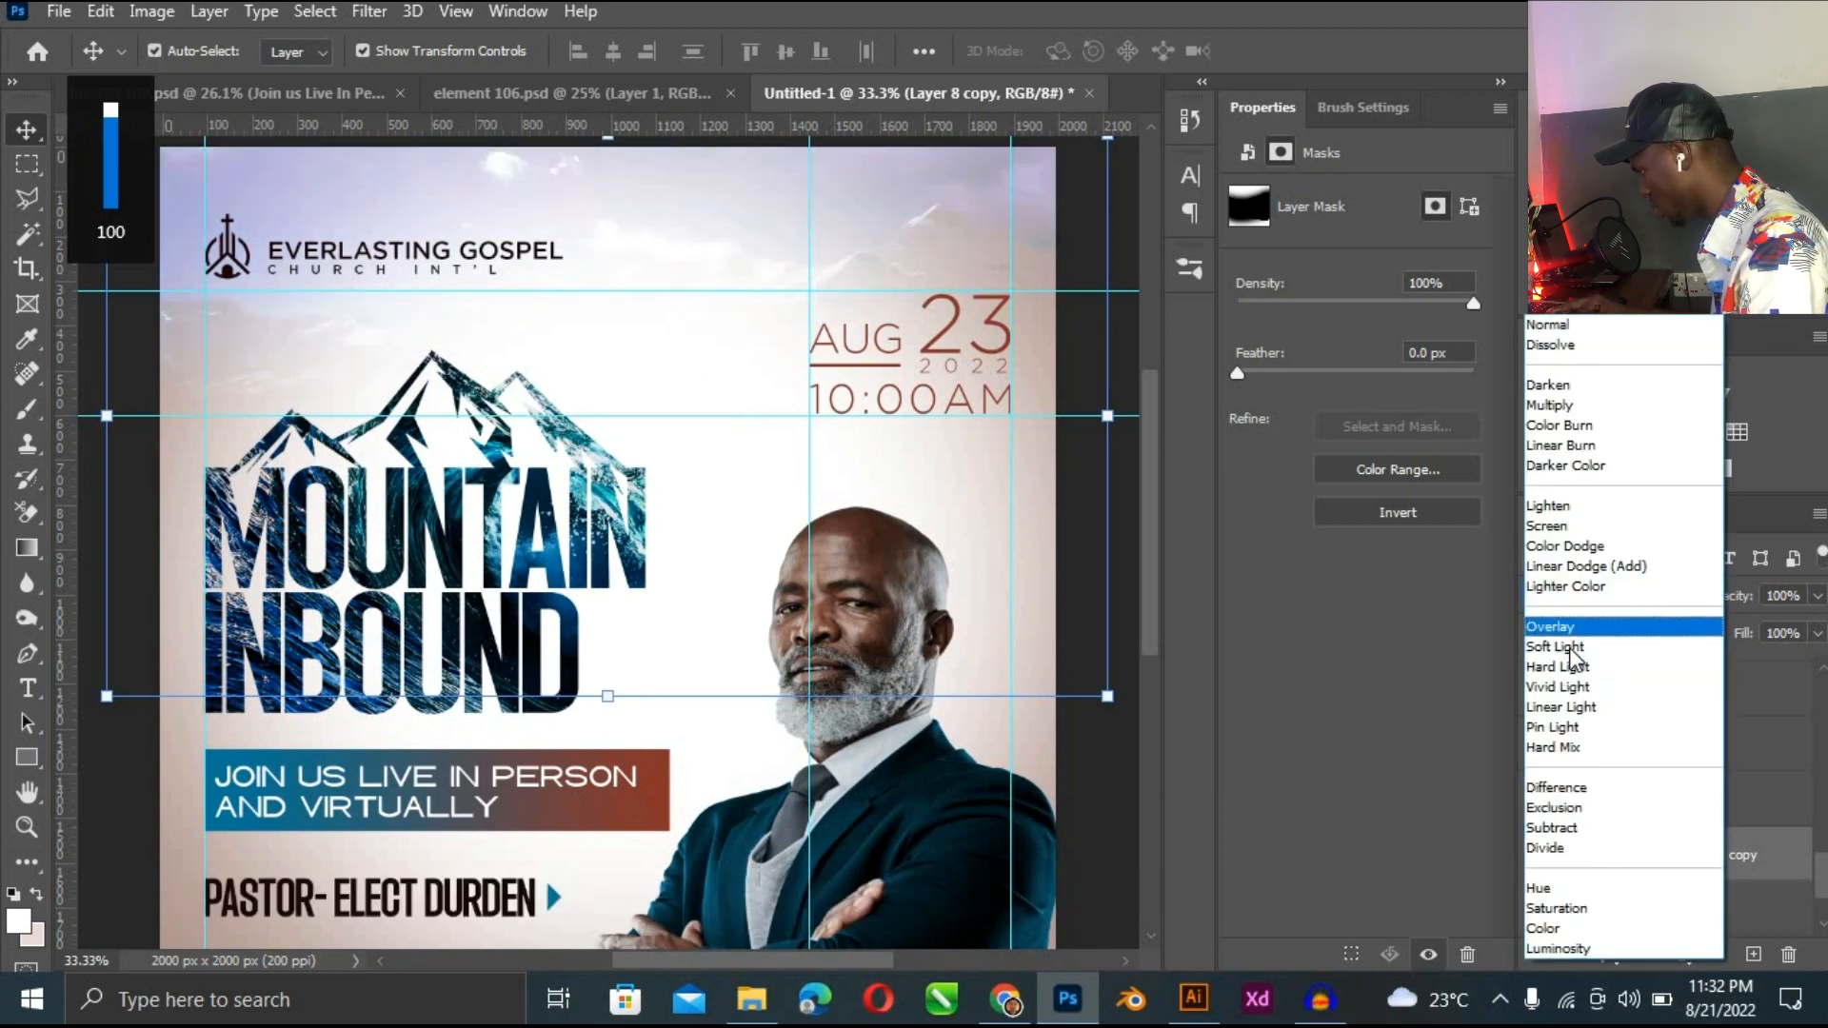
pyautogui.click(1566, 644)
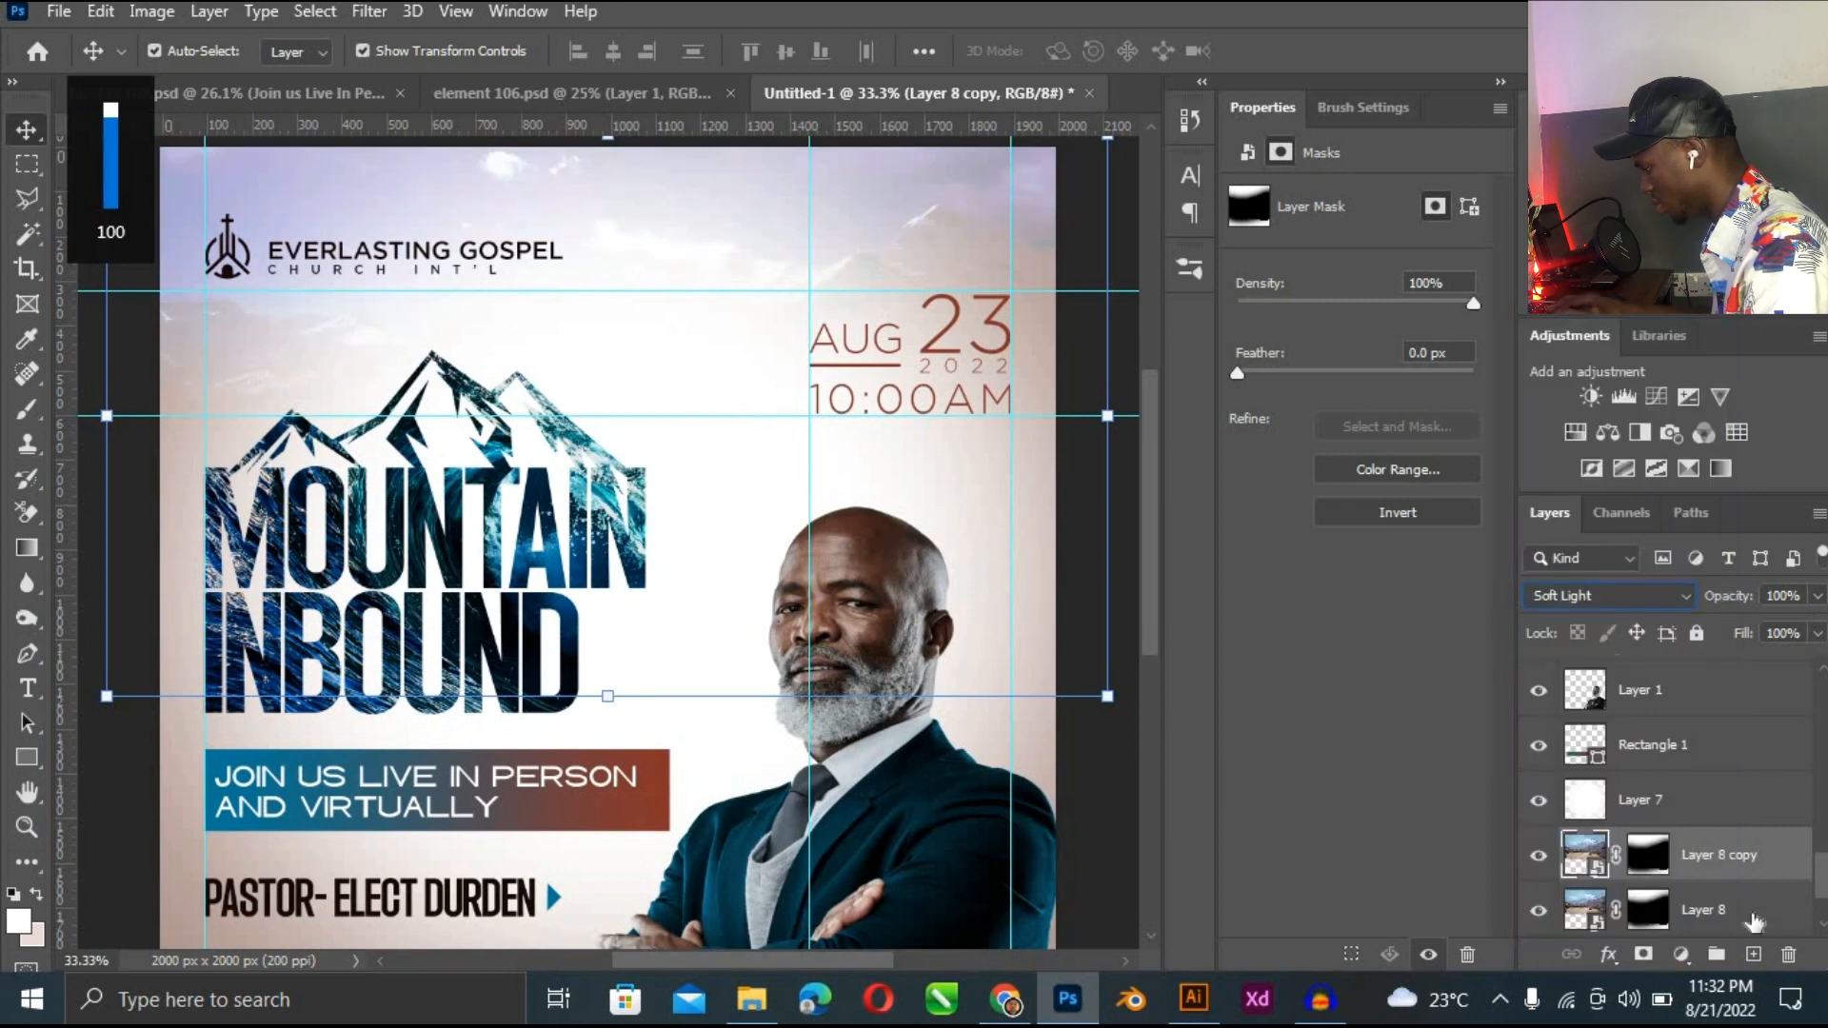
pyautogui.click(1539, 855)
pyautogui.click(1538, 856)
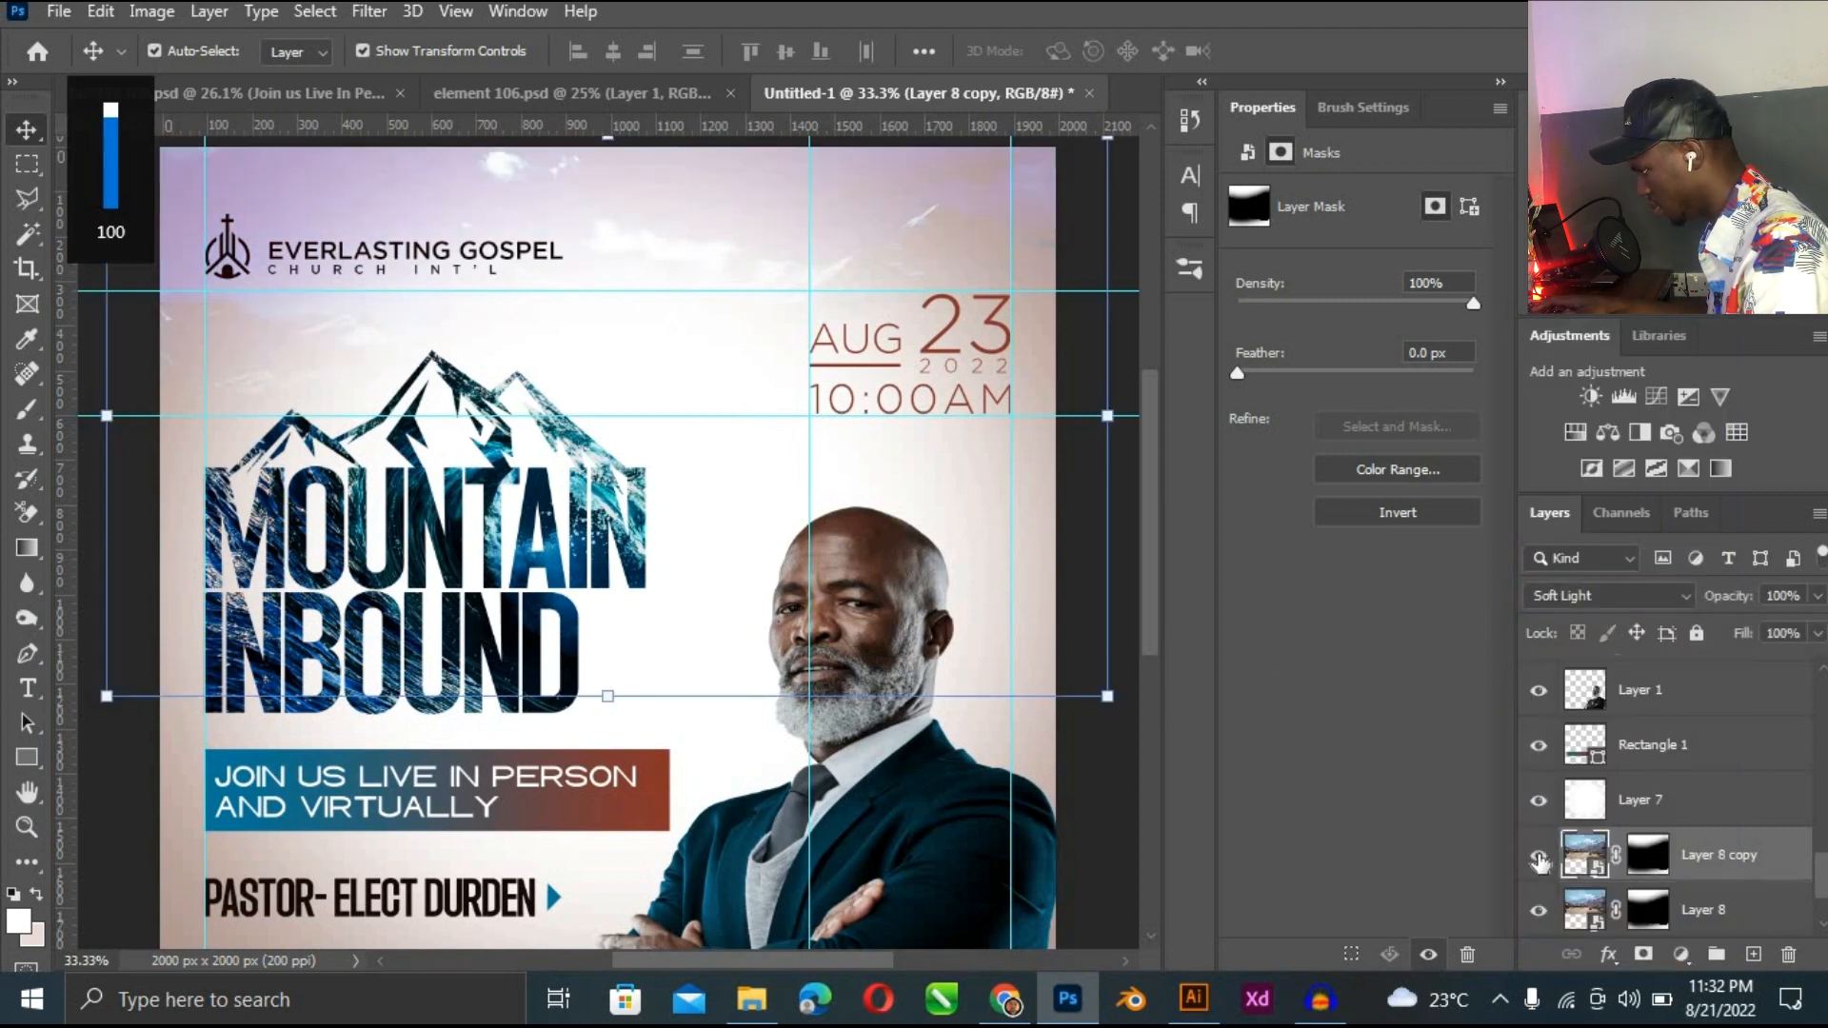
pyautogui.hotkey('ctrl', '-')
pyautogui.hotkey('ctrl', '0')
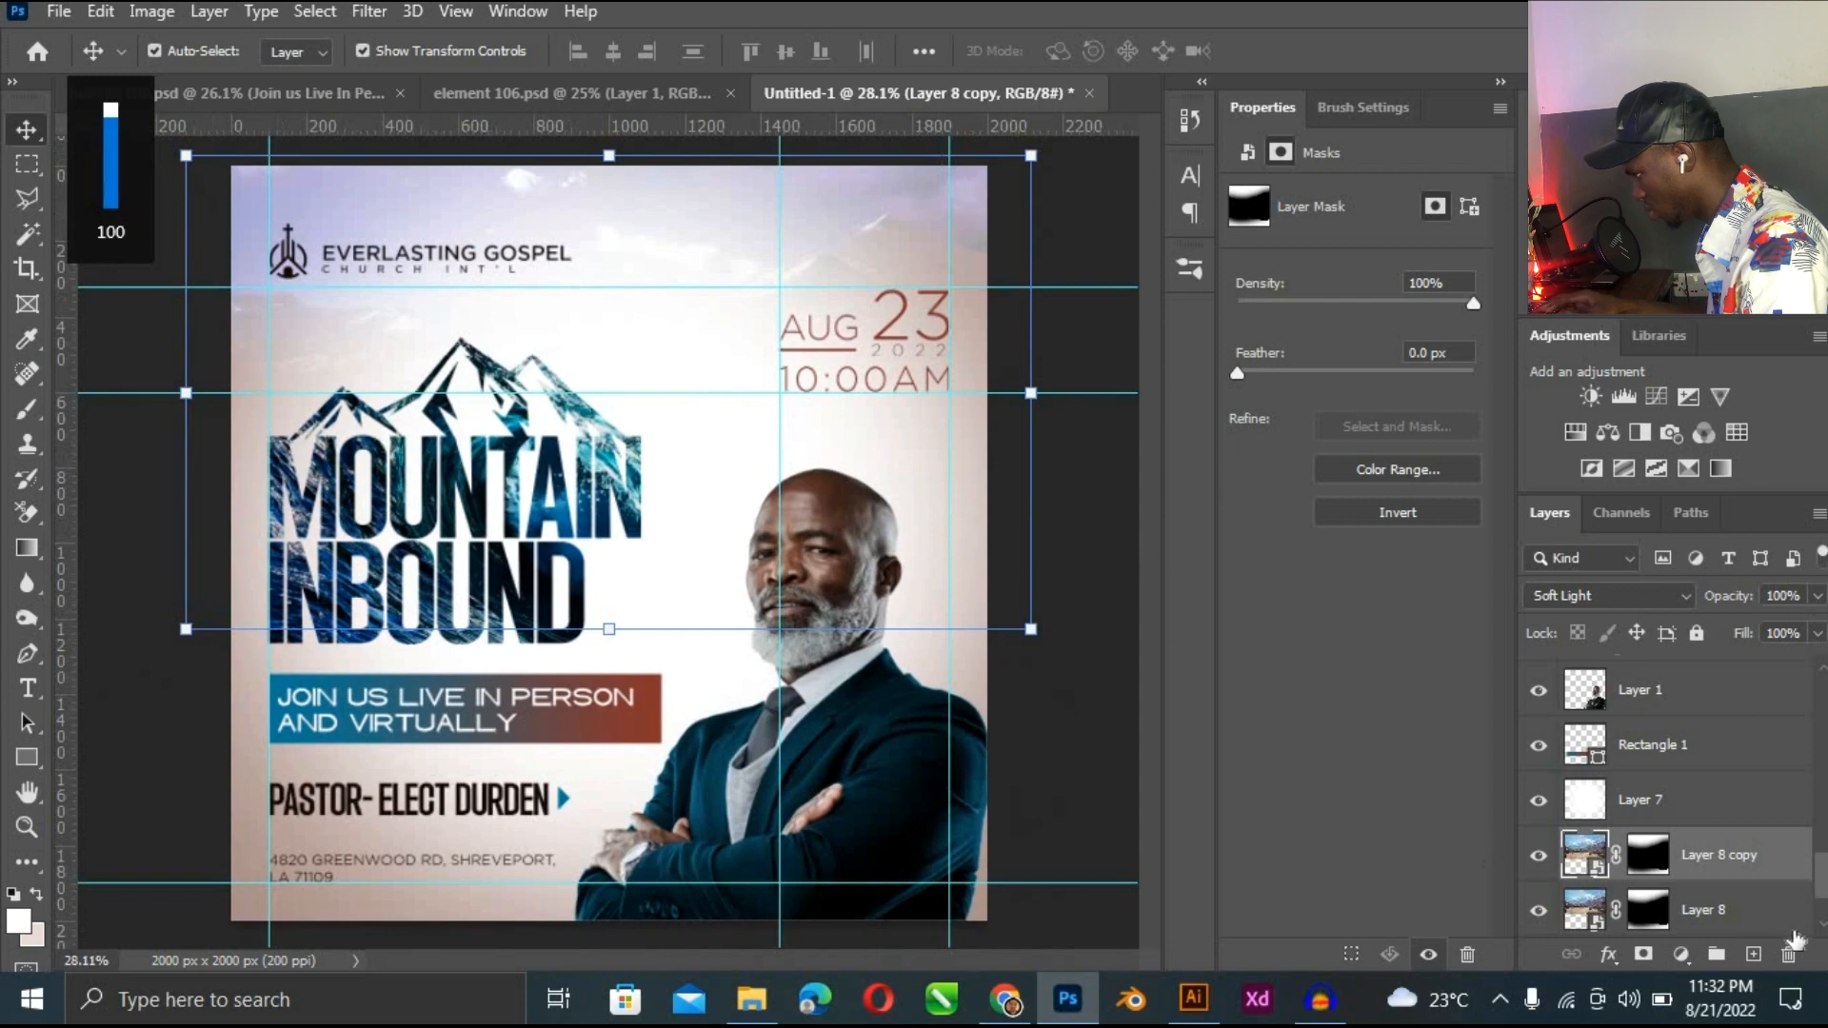
pyautogui.keyDown('ctrl'); pyautogui.click(1714, 910); pyautogui.keyUp('ctrl')
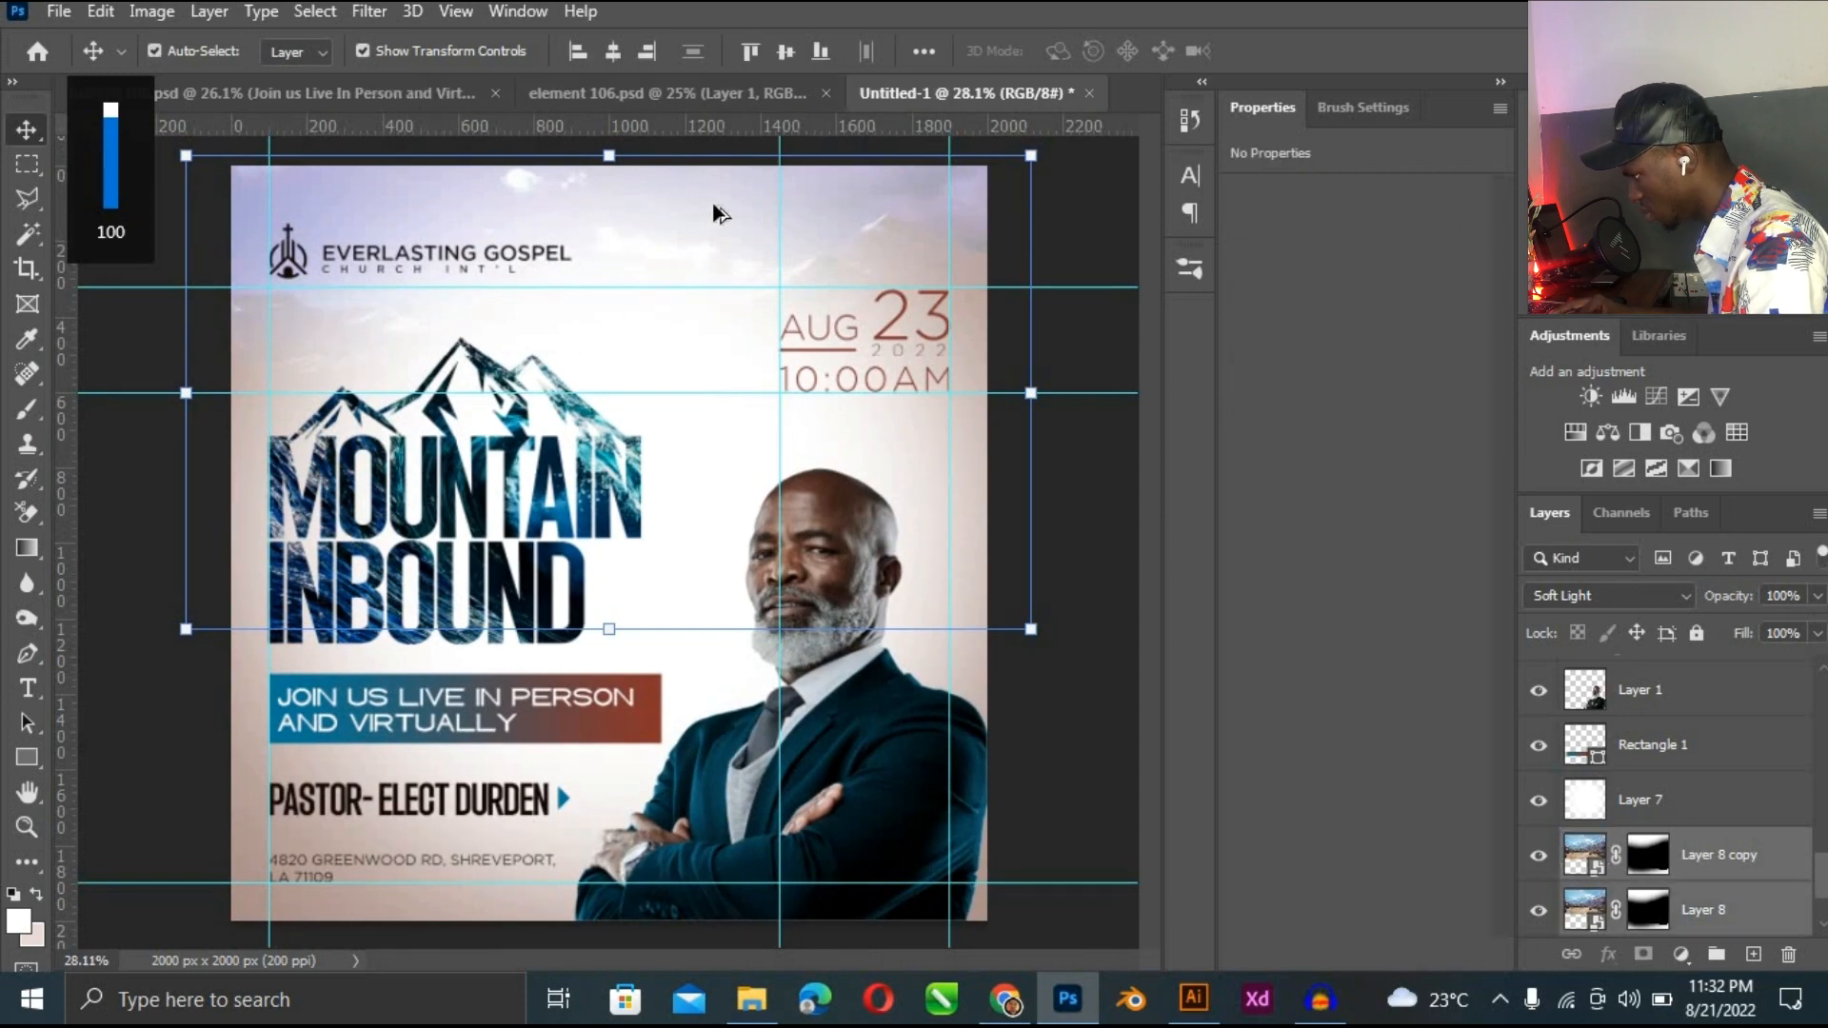
pyautogui.moveTo(717, 260); pyautogui.dragTo(690, 507)
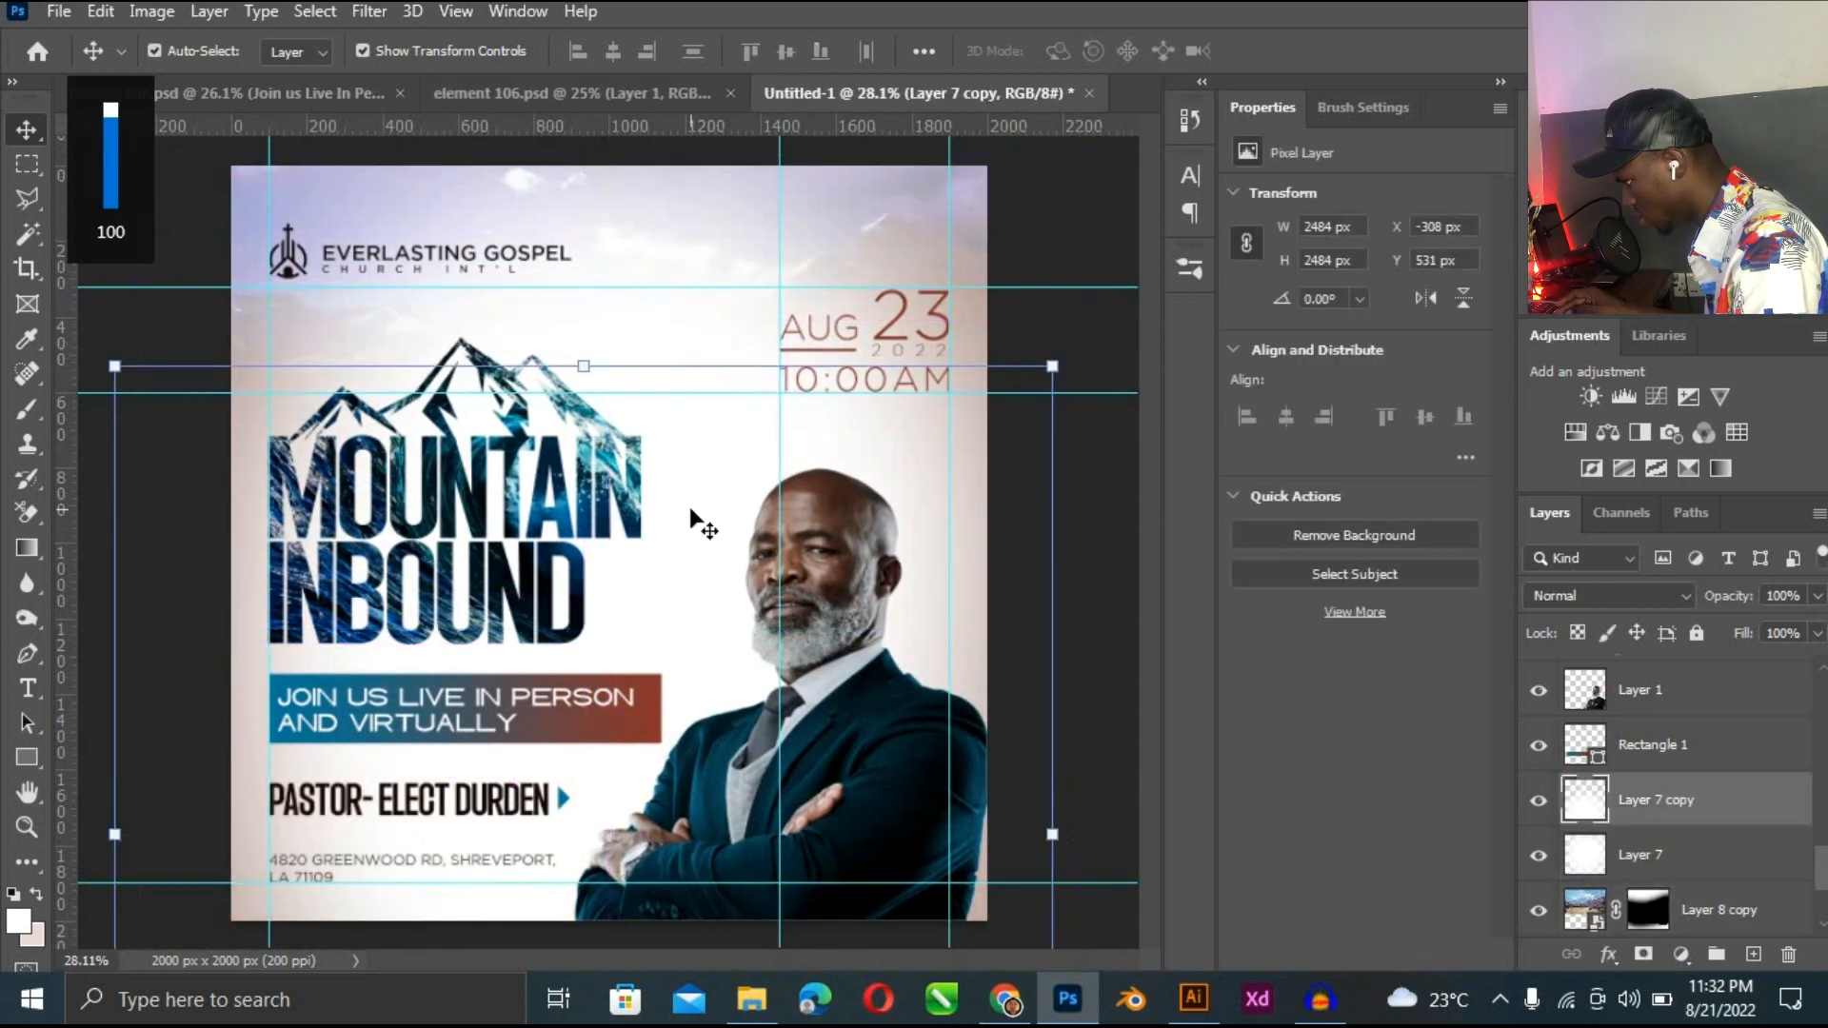
pyautogui.hotkey('ctrl', 'z')
pyautogui.click(1788, 952)
pyautogui.click(1766, 914)
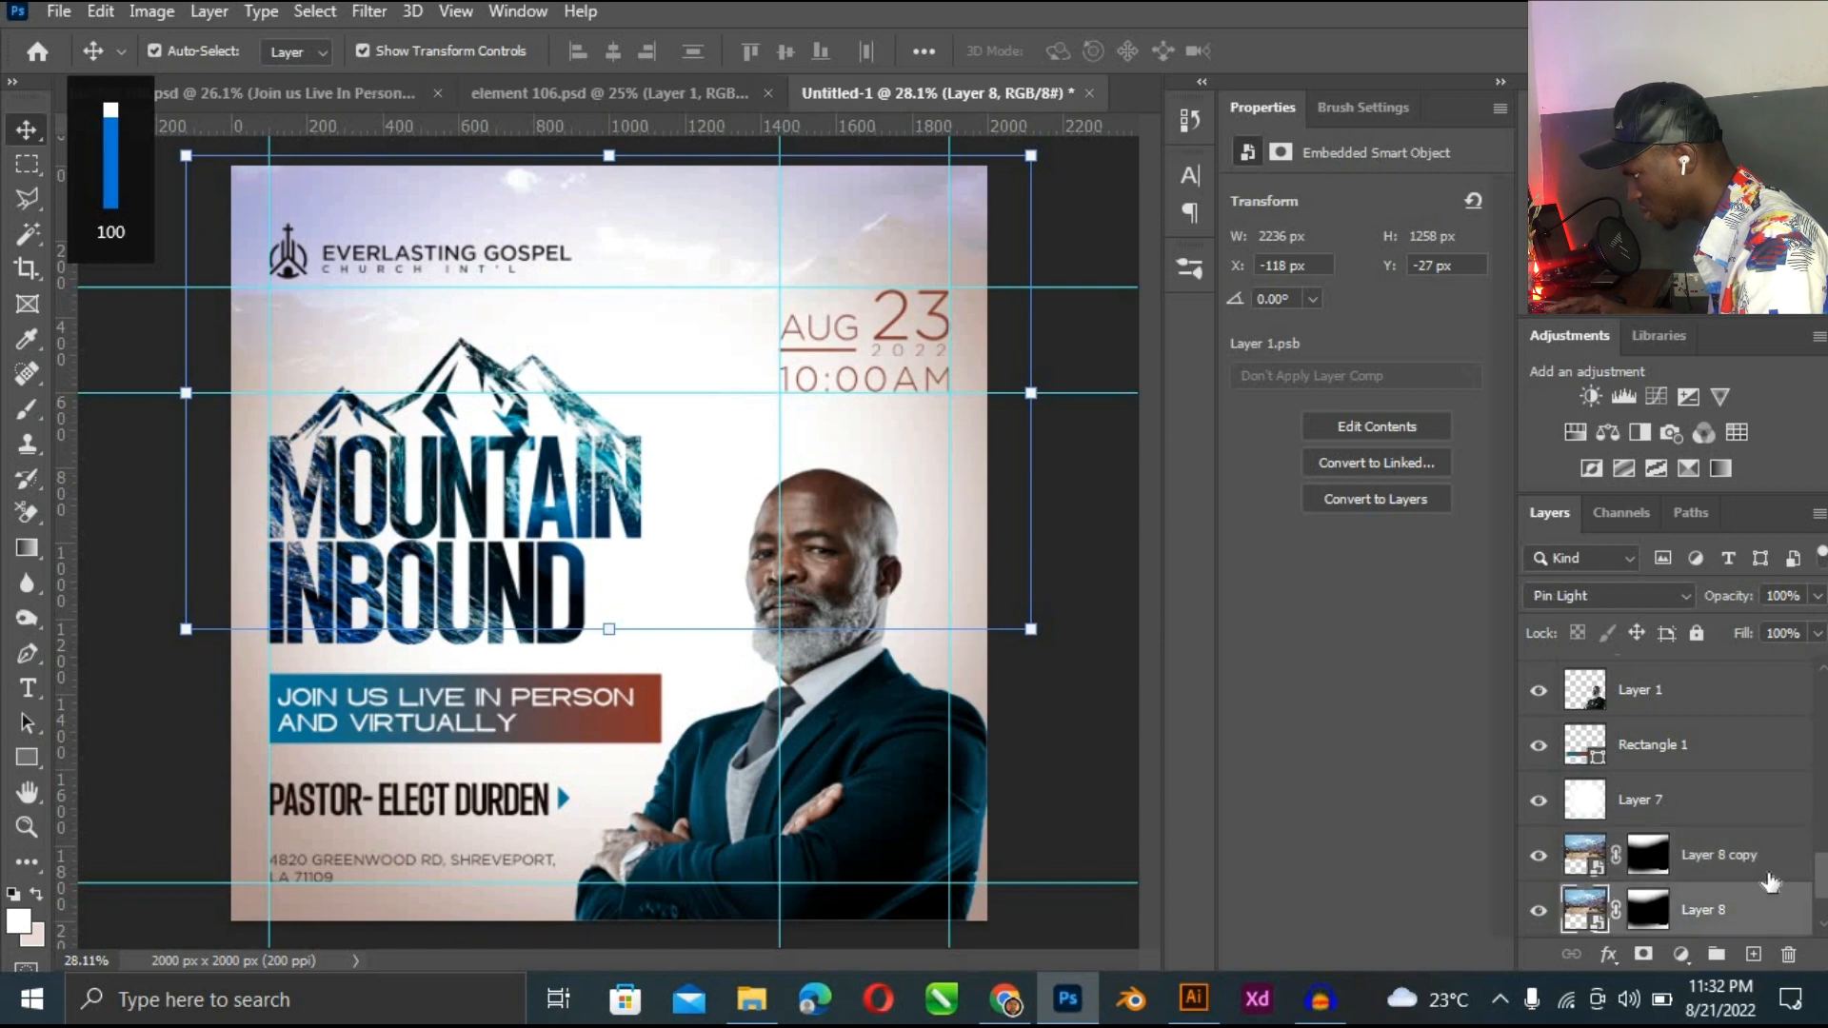
# Duplicate the Soft Light mountain sky layer together with its mask.
pyautogui.keyDown('ctrl'); pyautogui.click(1769, 883); pyautogui.keyUp('ctrl')
pyautogui.click(1769, 884)
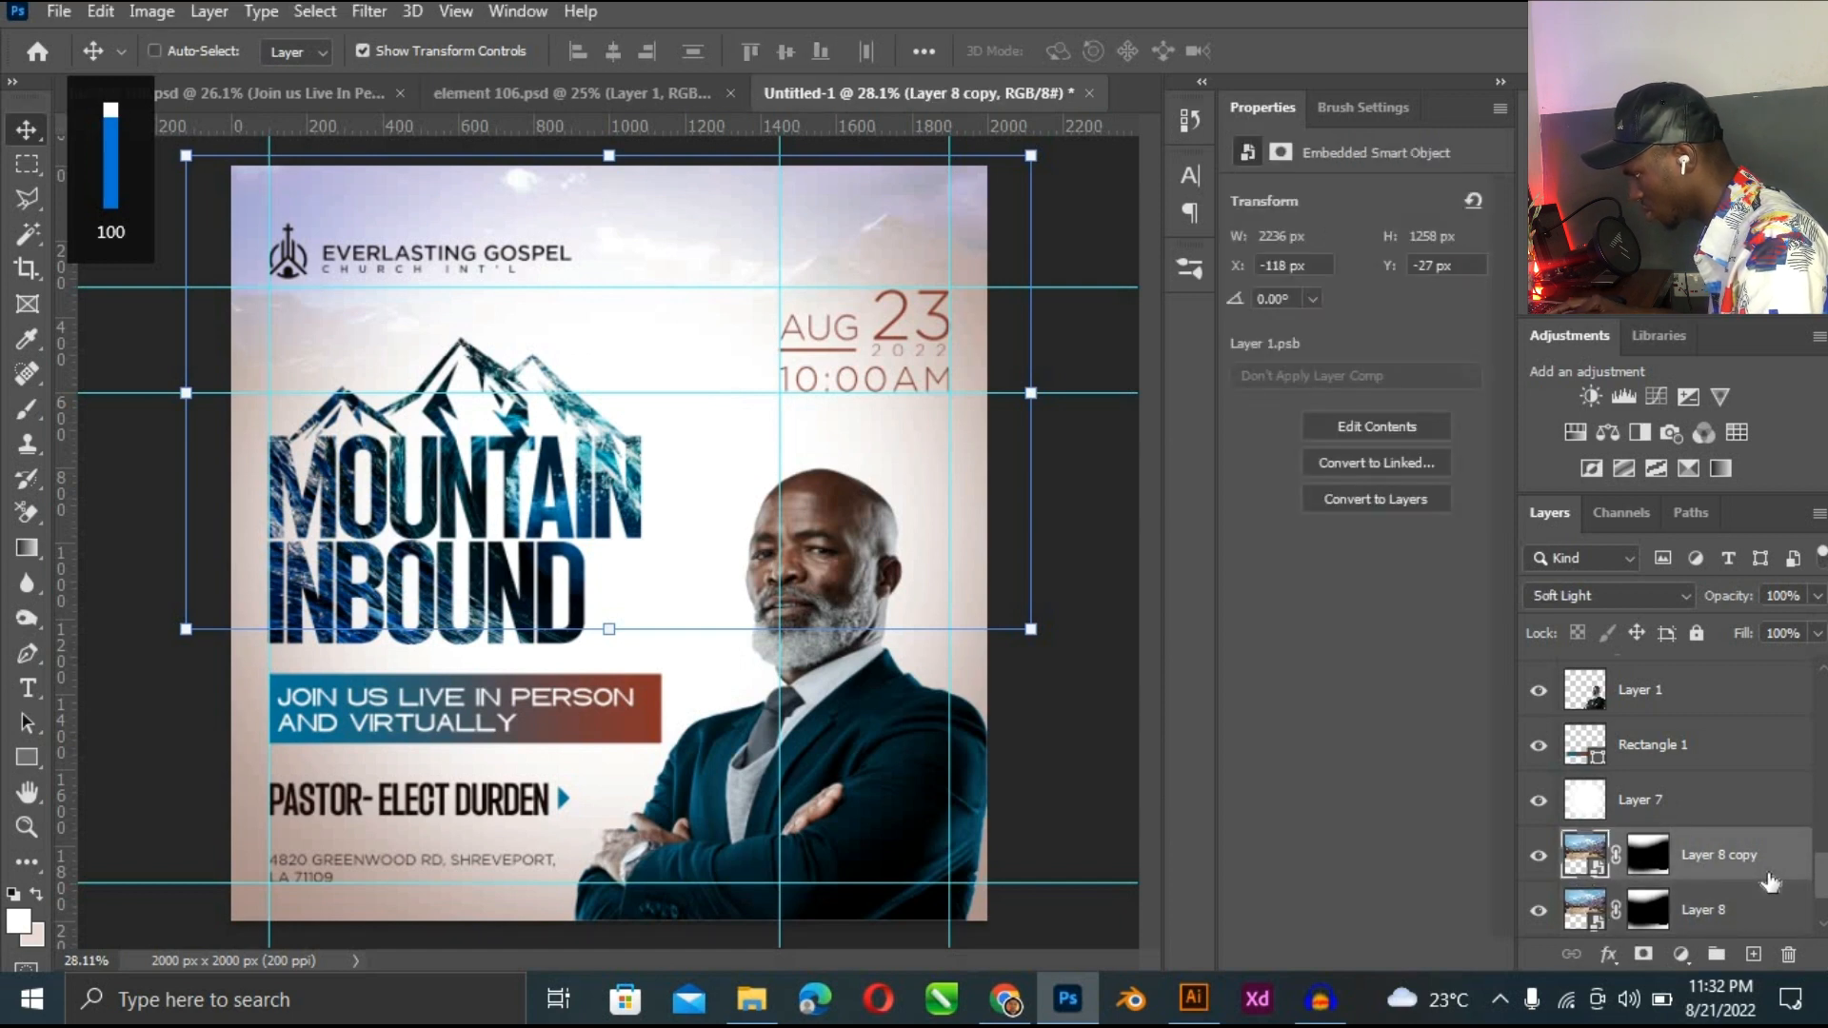
pyautogui.click(1771, 881)
pyautogui.hotkey('ctrl', '-')
pyautogui.hotkey('ctrl', '-')
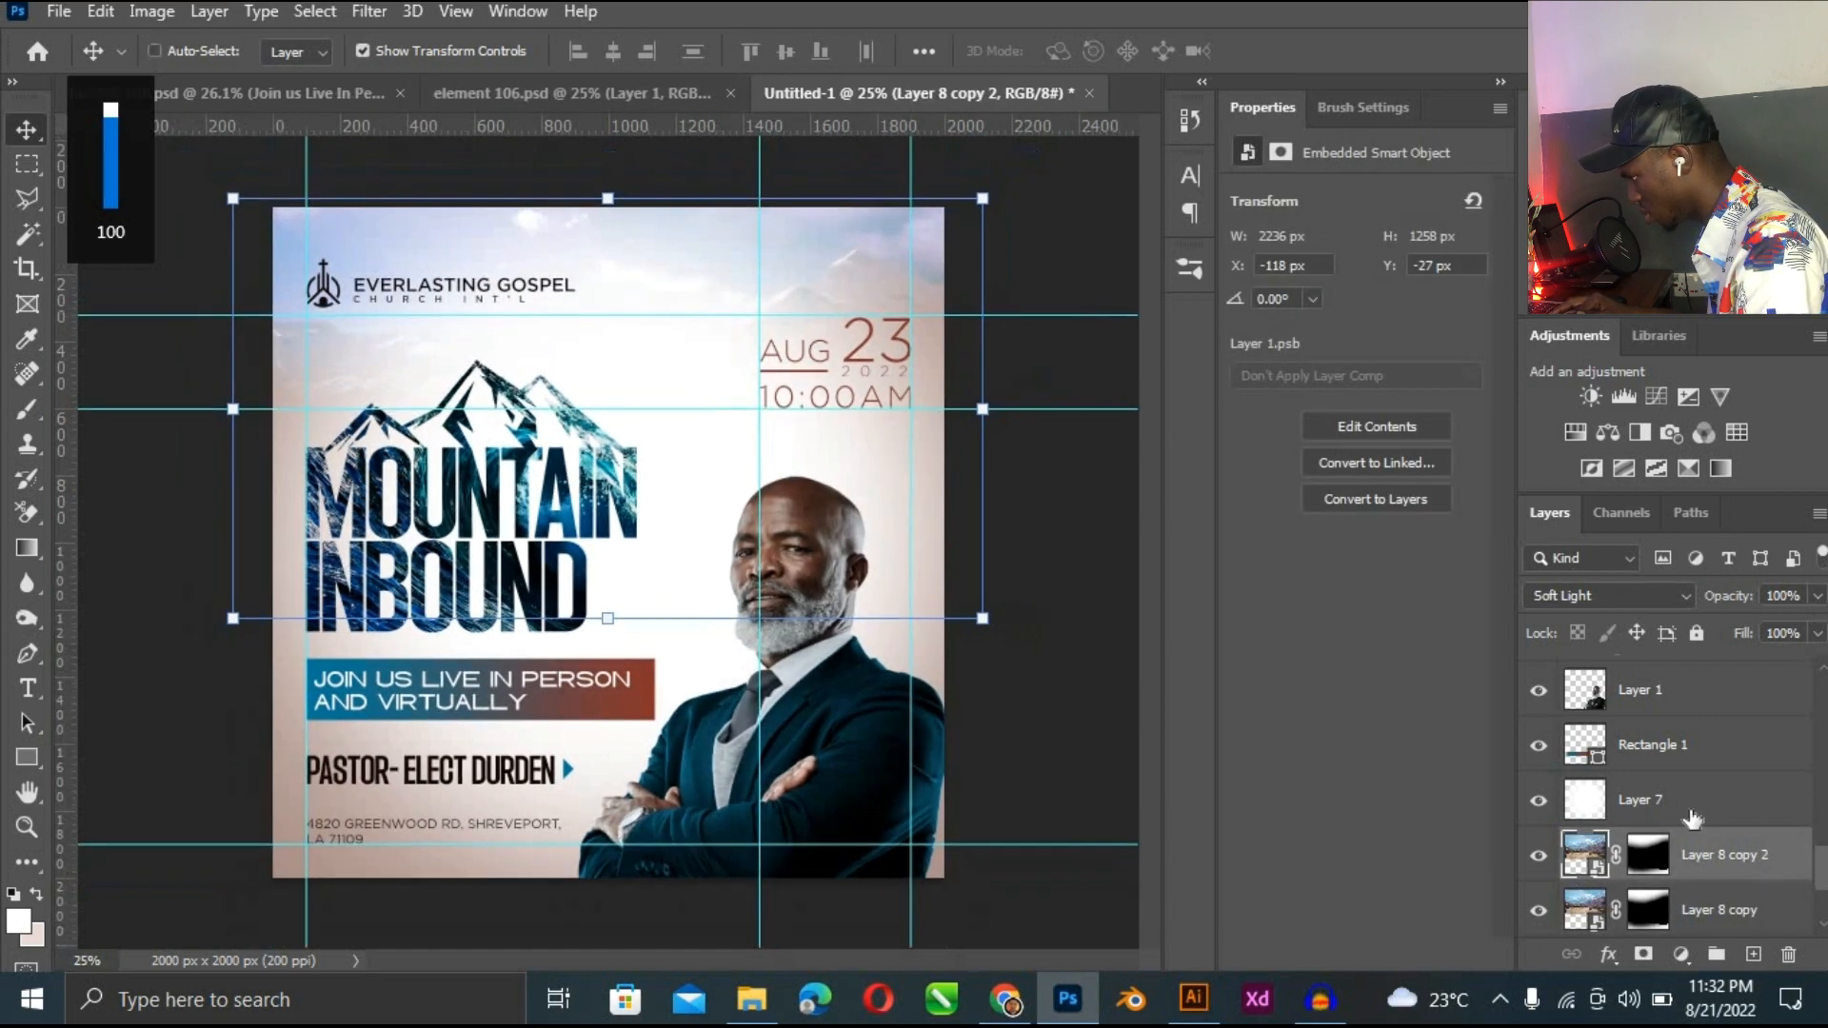
# Undo the accidental move of the white glow layer, Layer 7, and lock that layer completely.
pyautogui.moveTo(702, 399); pyautogui.dragTo(654, 744)
pyautogui.hotkey('ctrl', 'z')
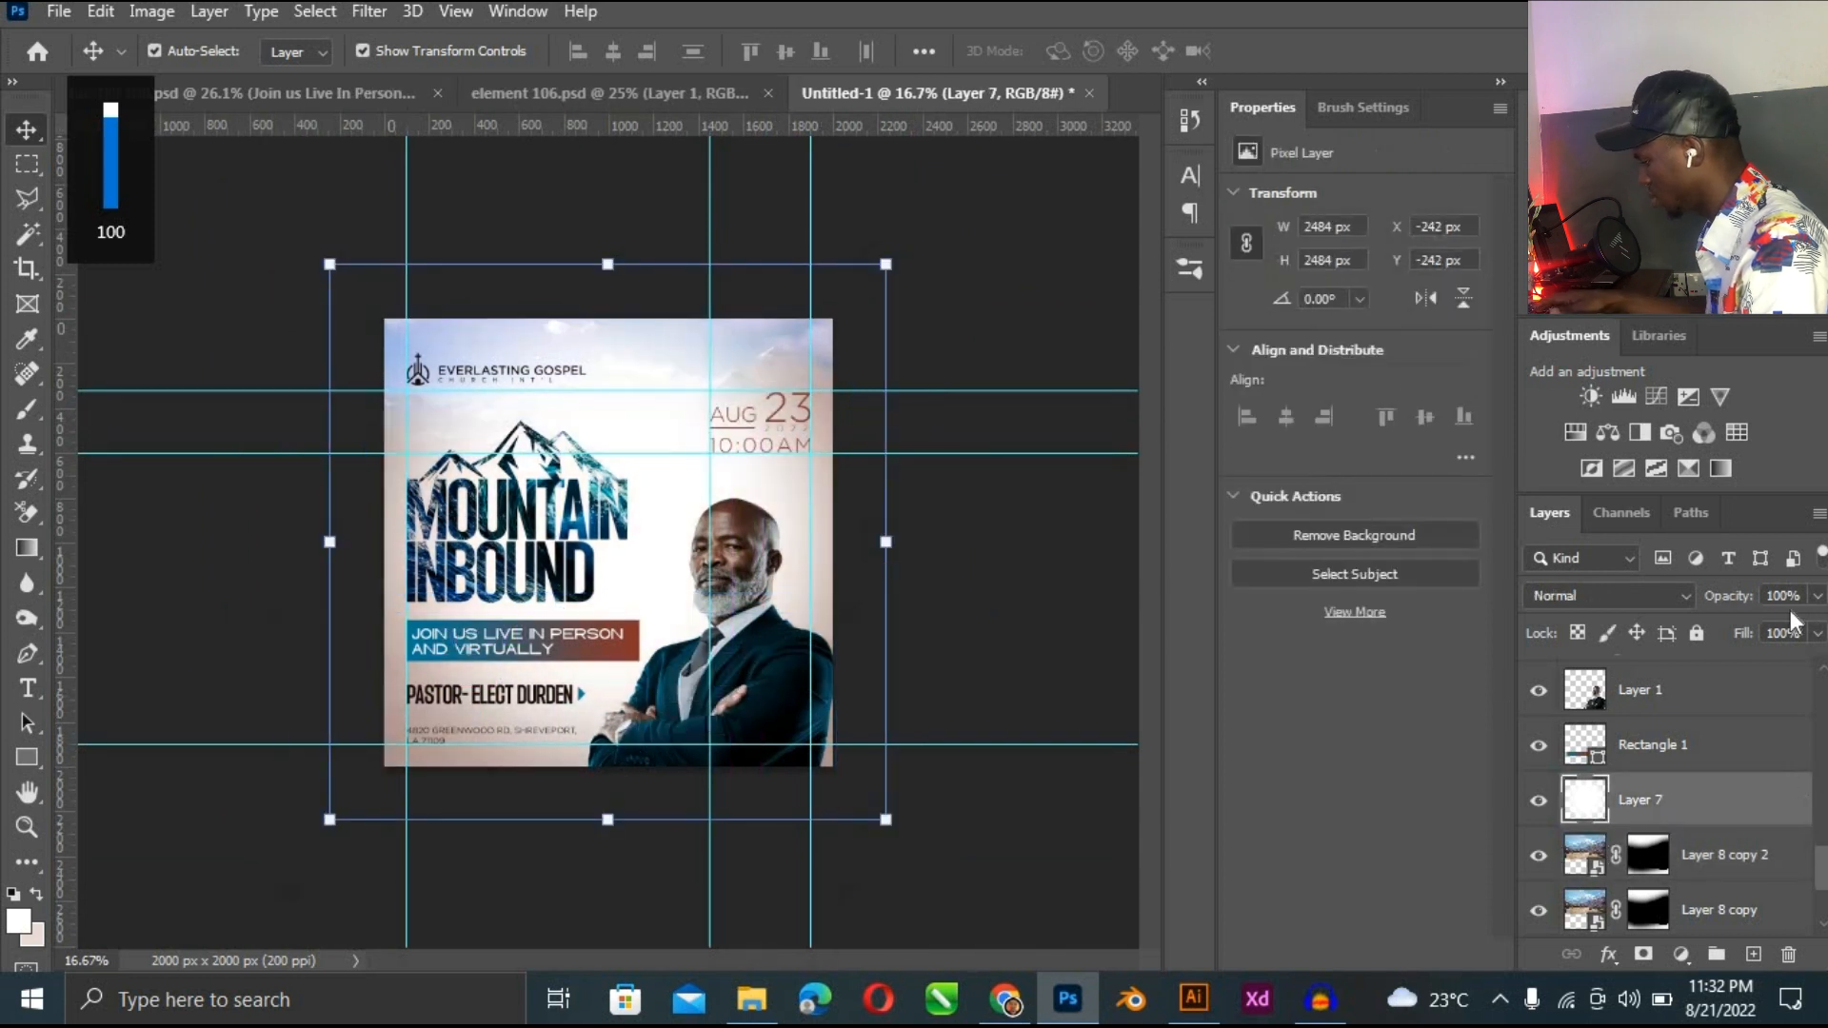
pyautogui.click(1695, 633)
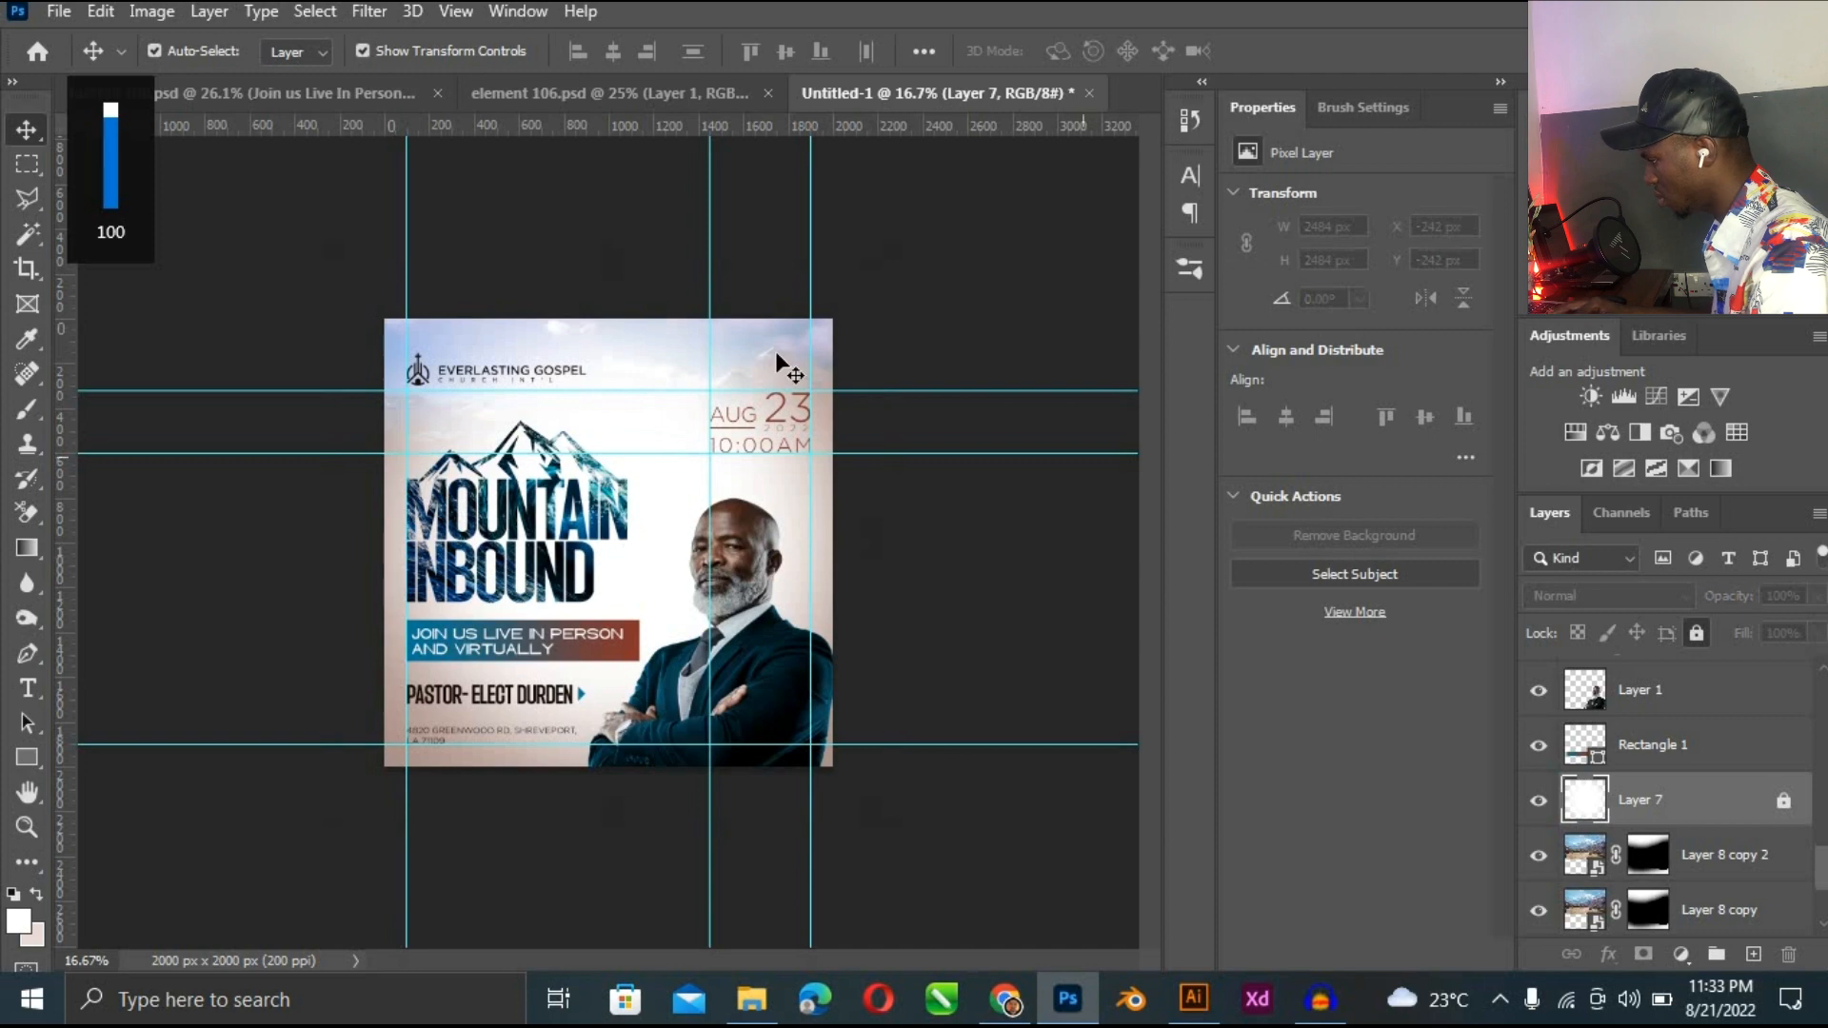
# Move the newest mountain sky copy down over the flyer's lower part, to about X -118 px, Y 1355 px.
pyautogui.moveTo(776, 351); pyautogui.dragTo(725, 712)
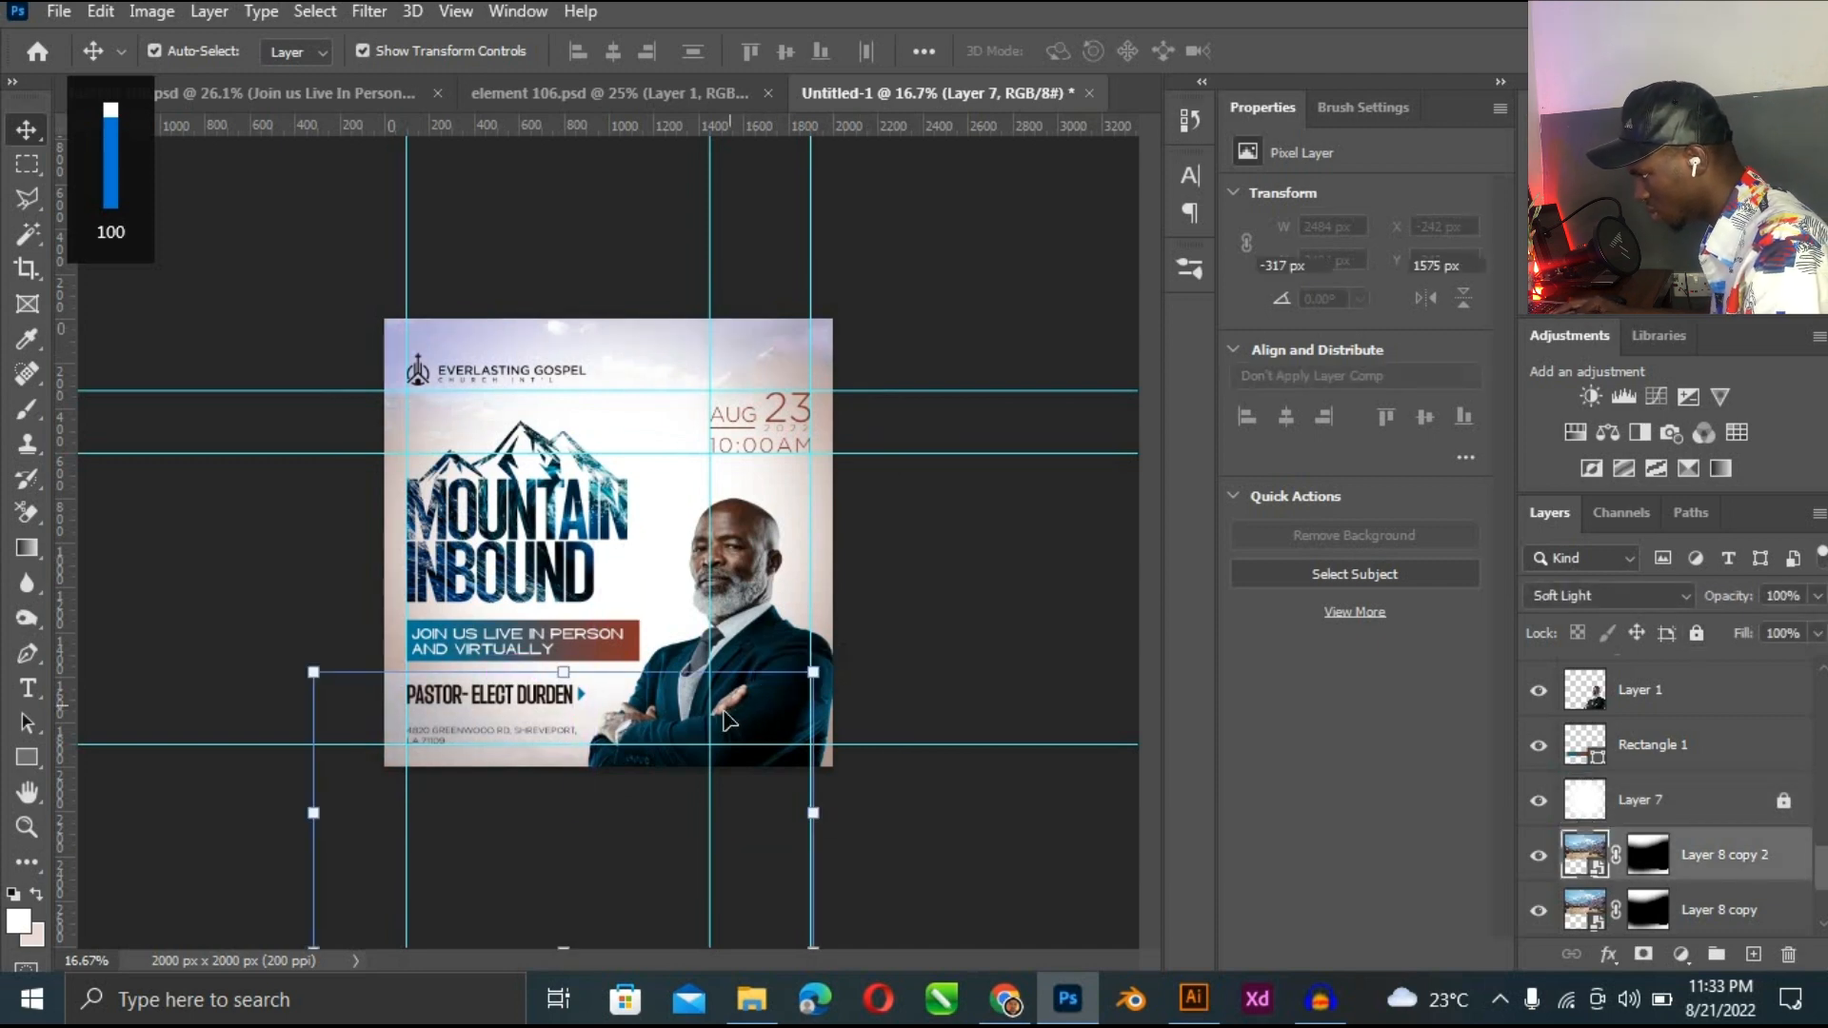
pyautogui.hotkey('ctrl', '+')
pyautogui.hotkey('ctrl', '+')
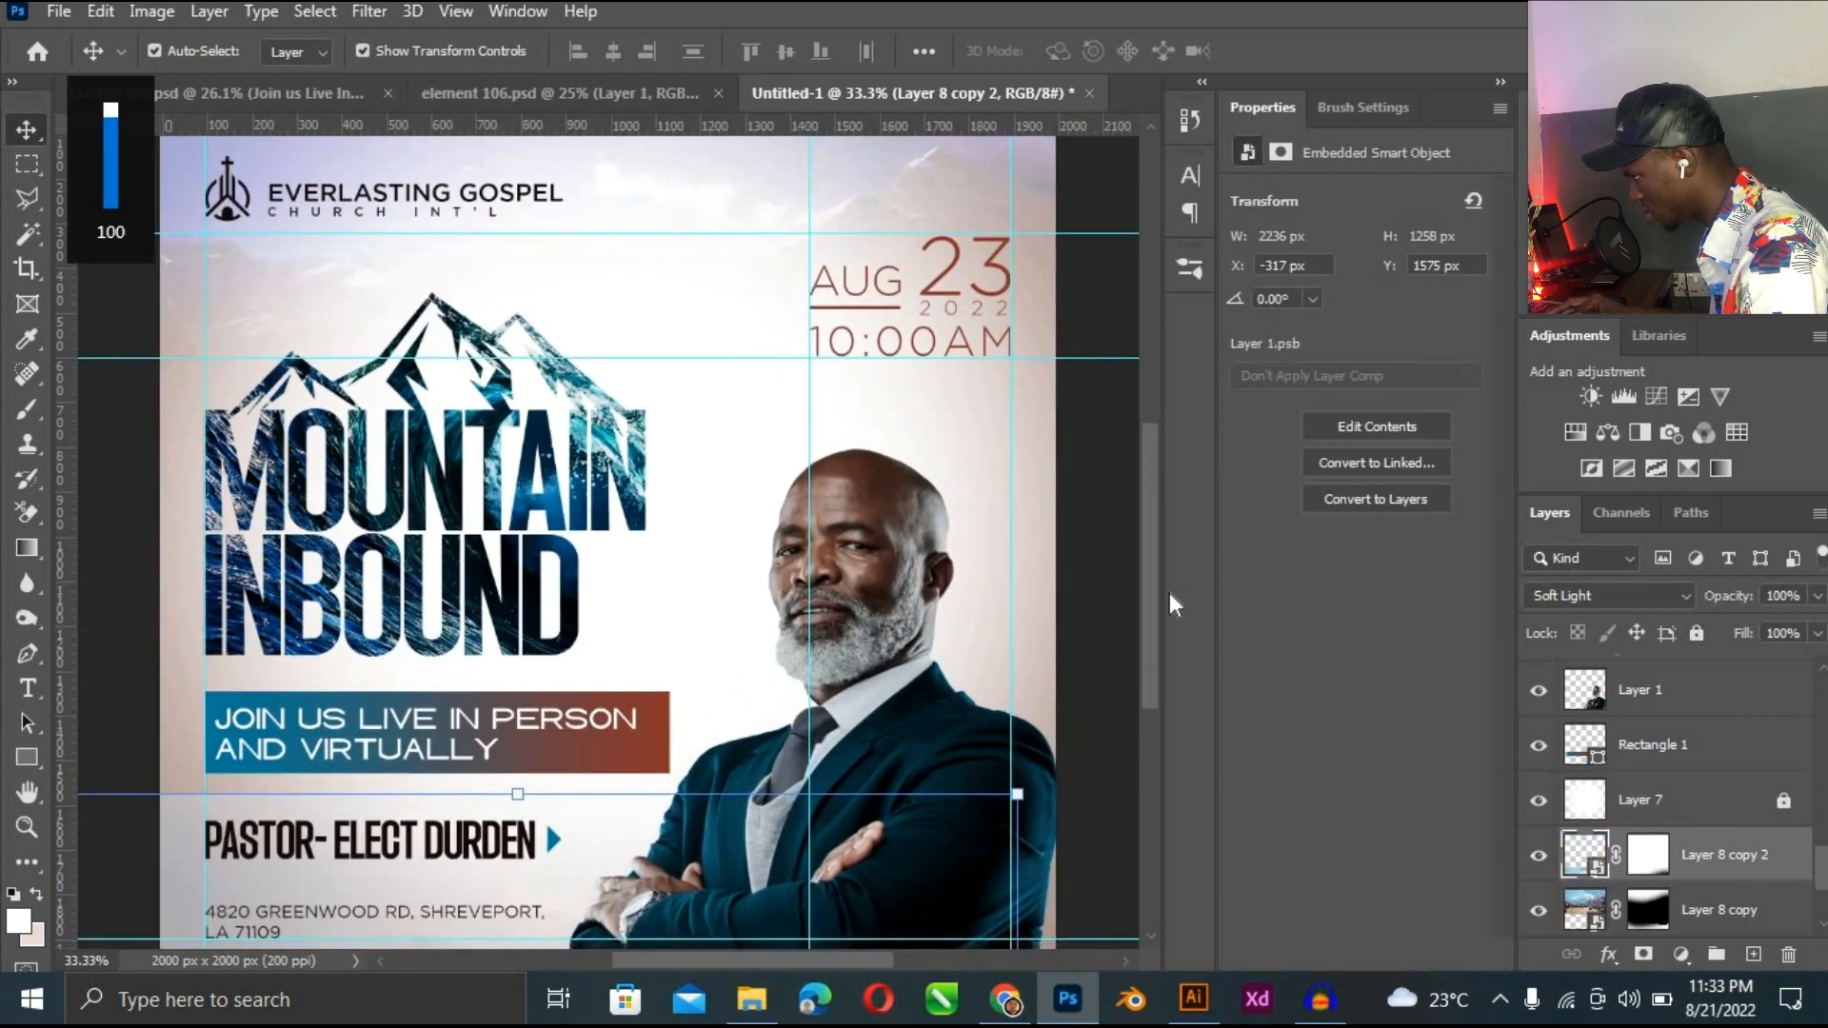
pyautogui.scroll(-3, 290, 705)
pyautogui.moveTo(345, 659); pyautogui.dragTo(379, 609)
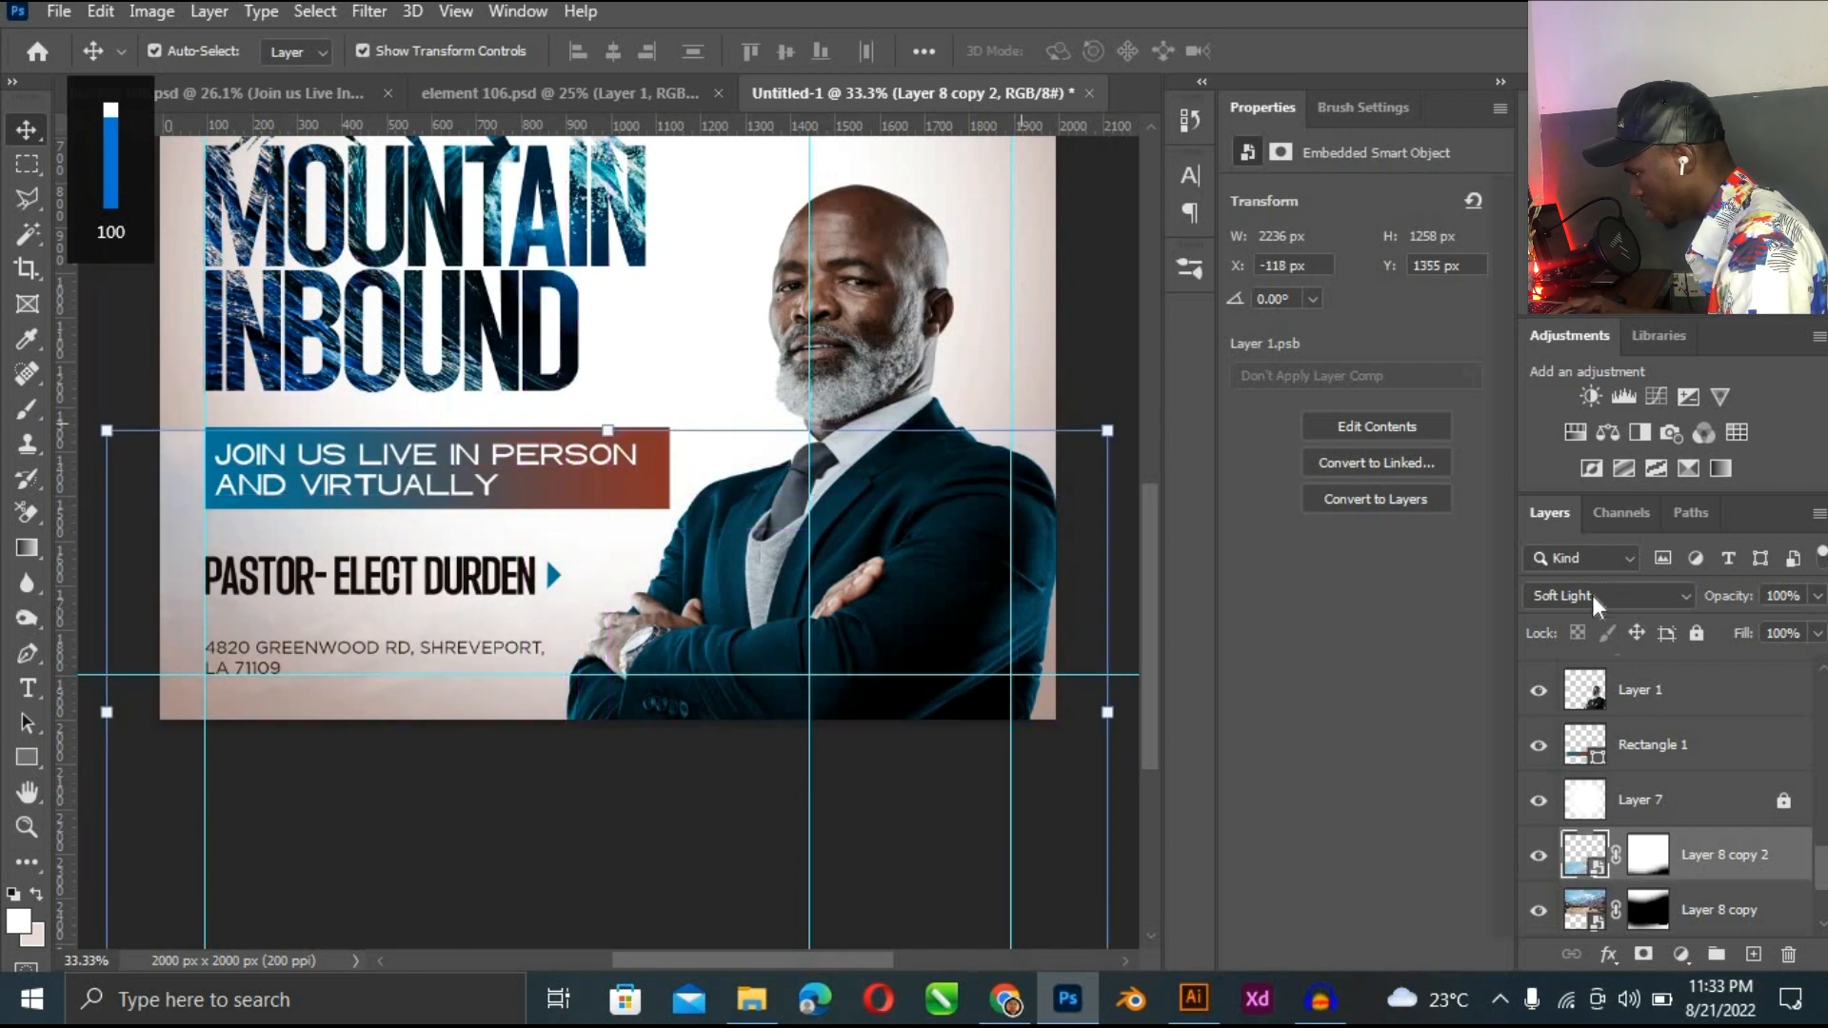
# Set the lower mountain sky copy's blend mode to Pin Light and shift it to about X -184 px, Y 1377 px.
pyautogui.click(1591, 601)
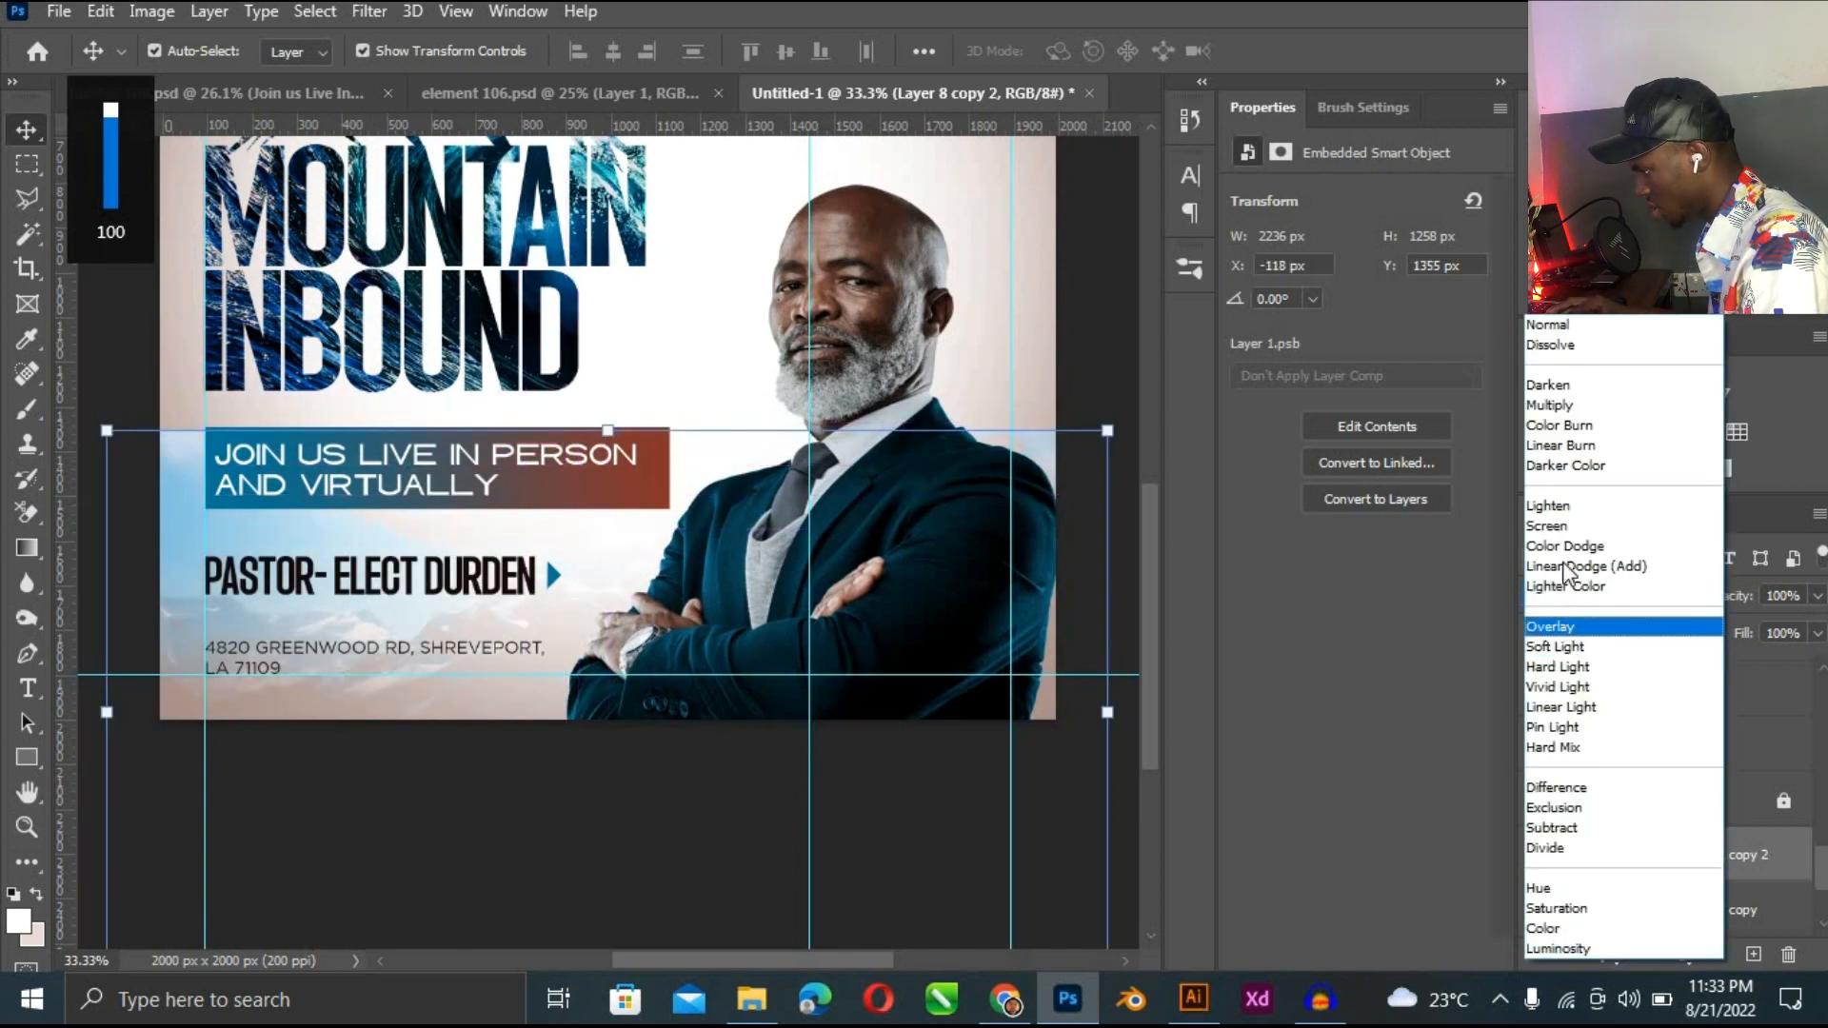
pyautogui.click(1561, 727)
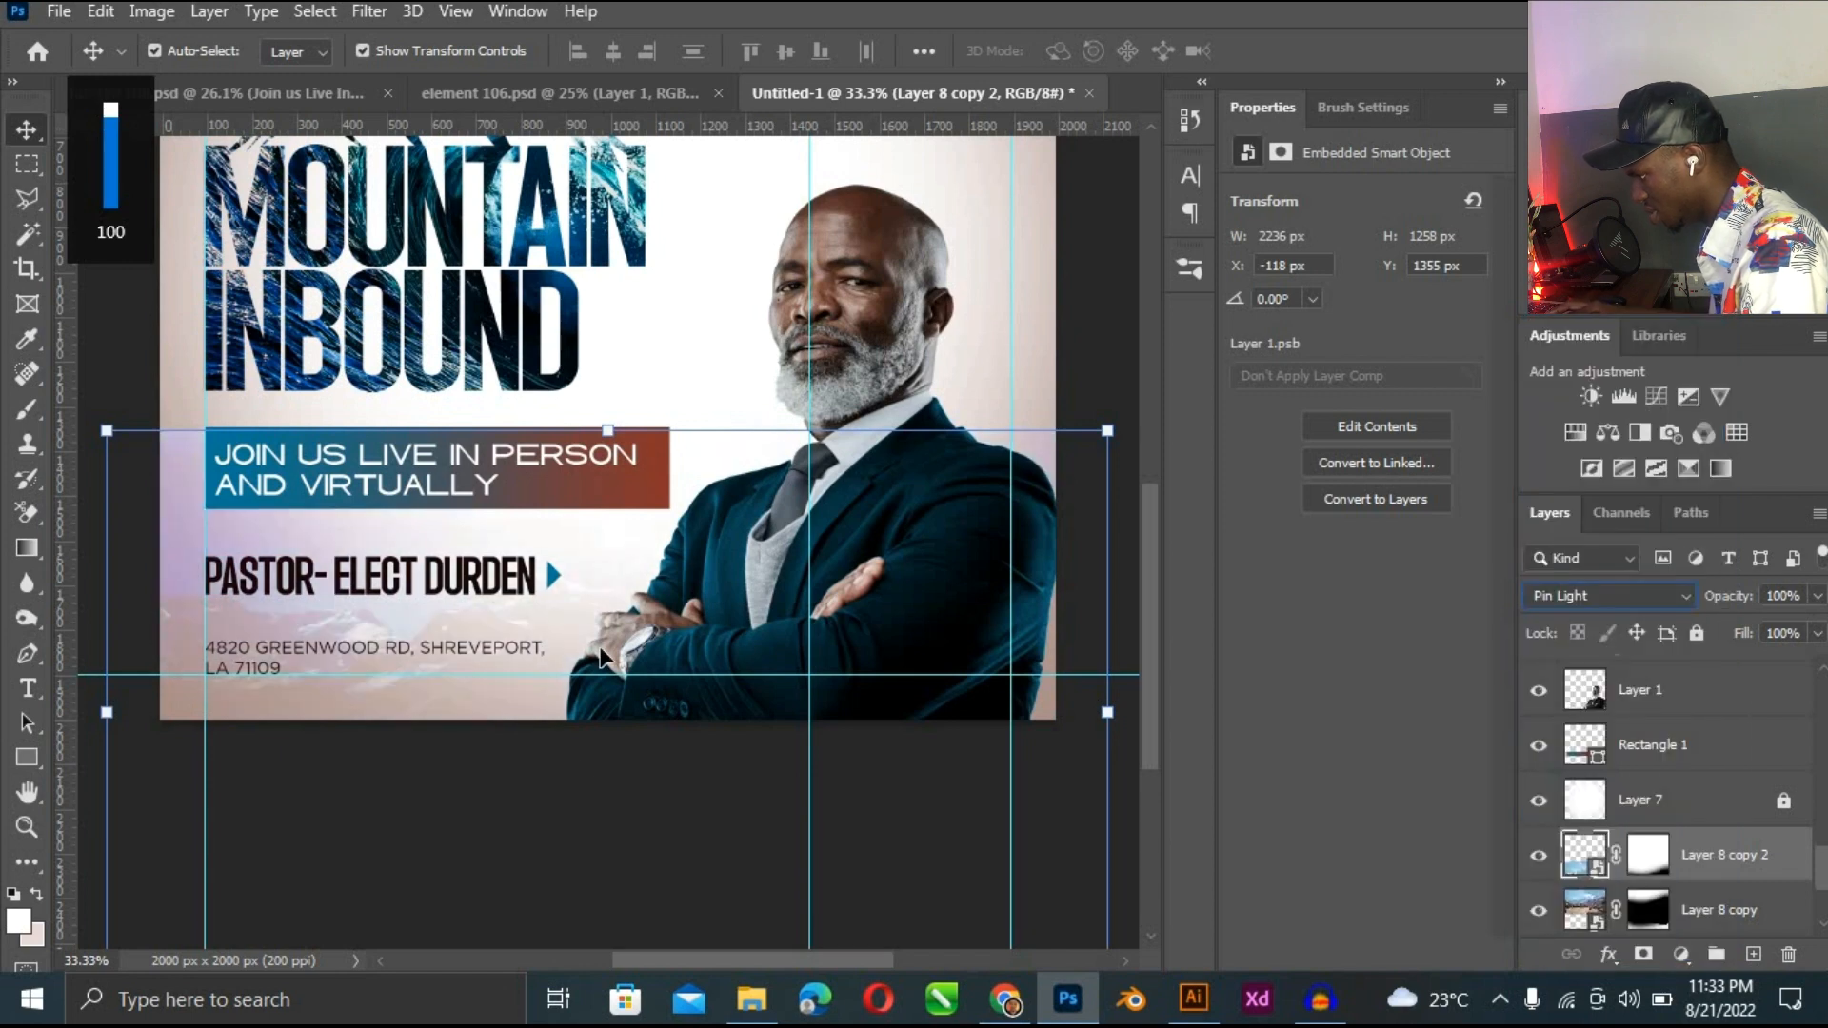
pyautogui.moveTo(463, 649); pyautogui.dragTo(470, 693)
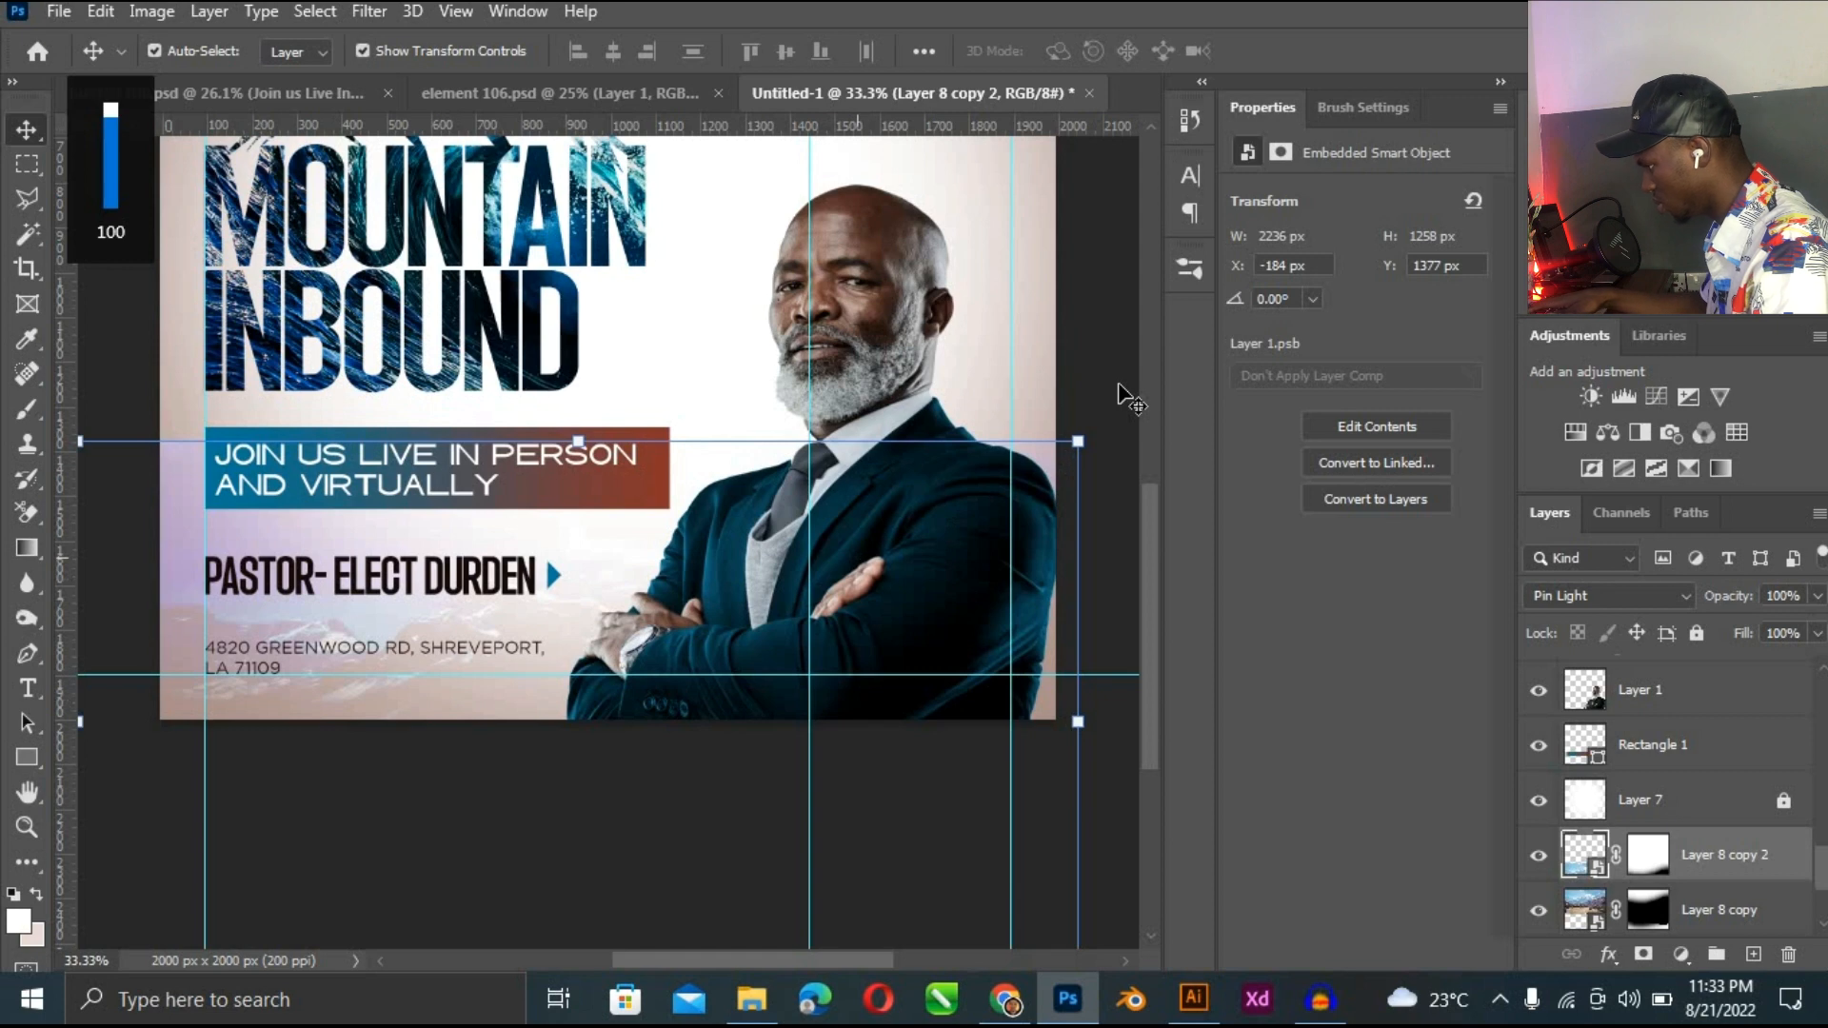
pyautogui.hotkey('ctrl', '+')
pyautogui.hotkey('ctrl', '-')
pyautogui.hotkey('ctrl', '-')
pyautogui.hotkey('ctrl', '-')
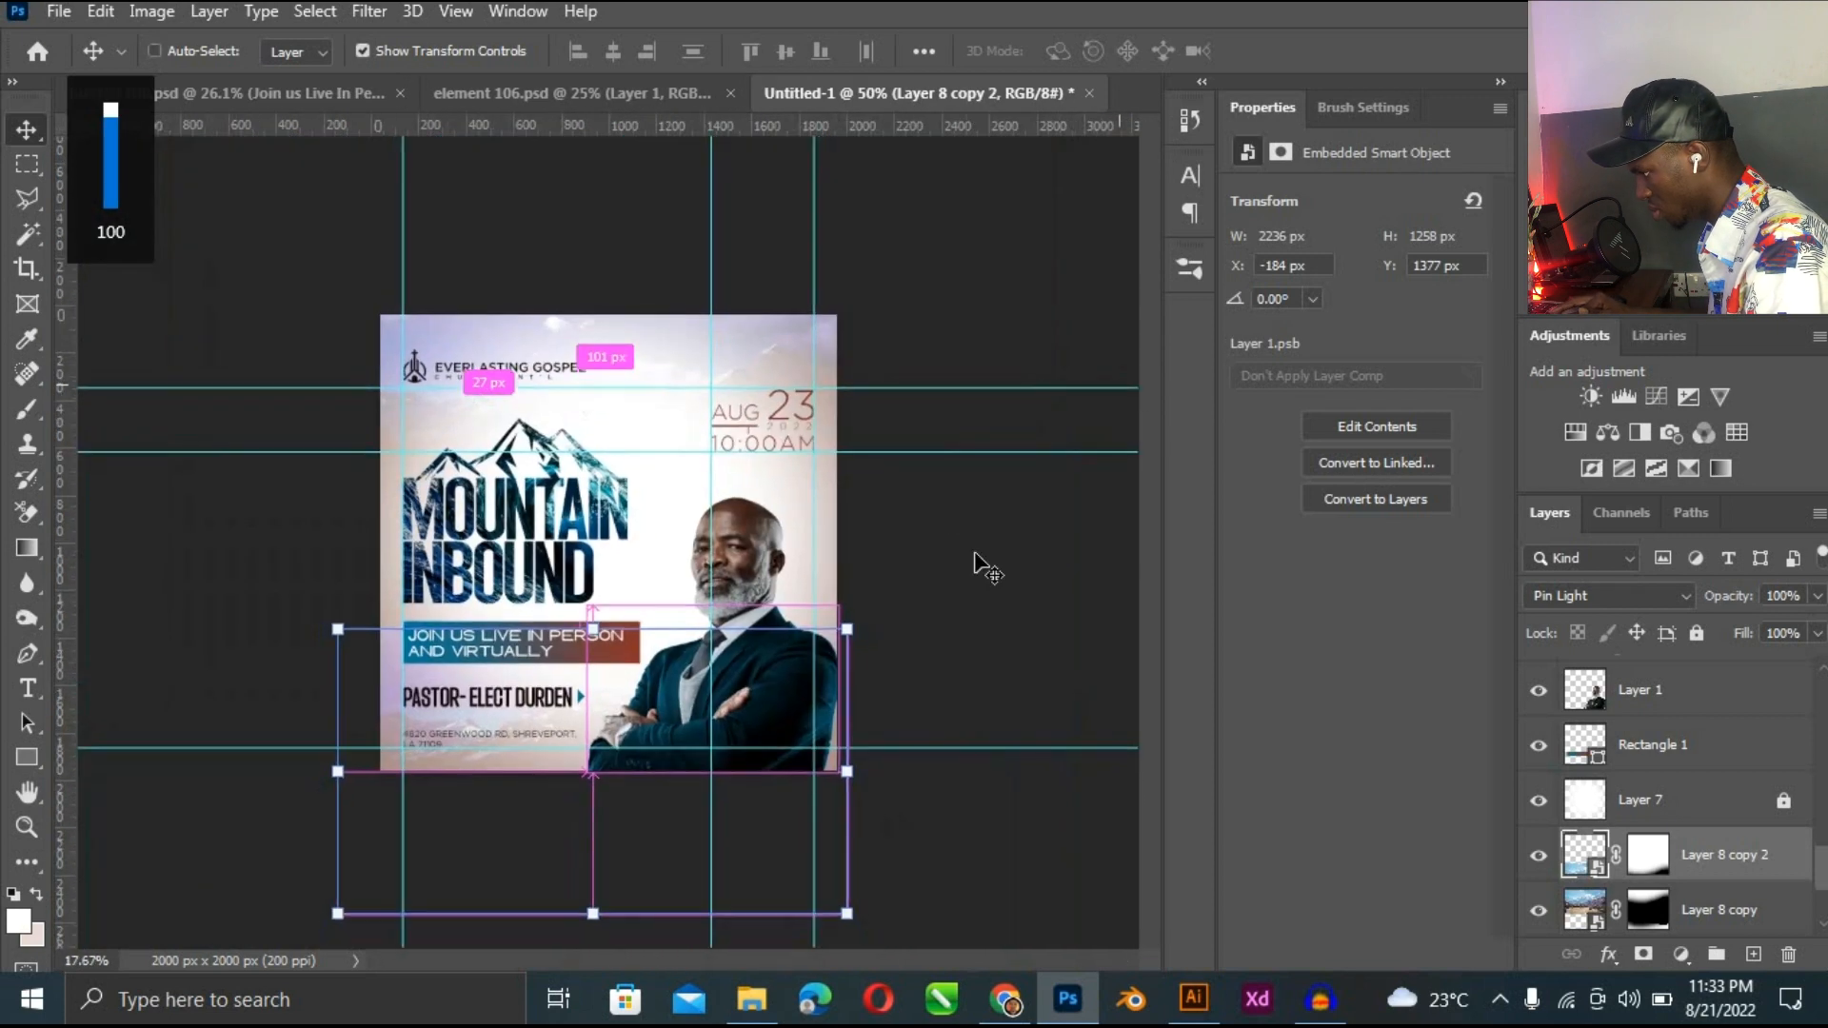
pyautogui.click(985, 568)
pyautogui.hotkey('ctrl', '+')
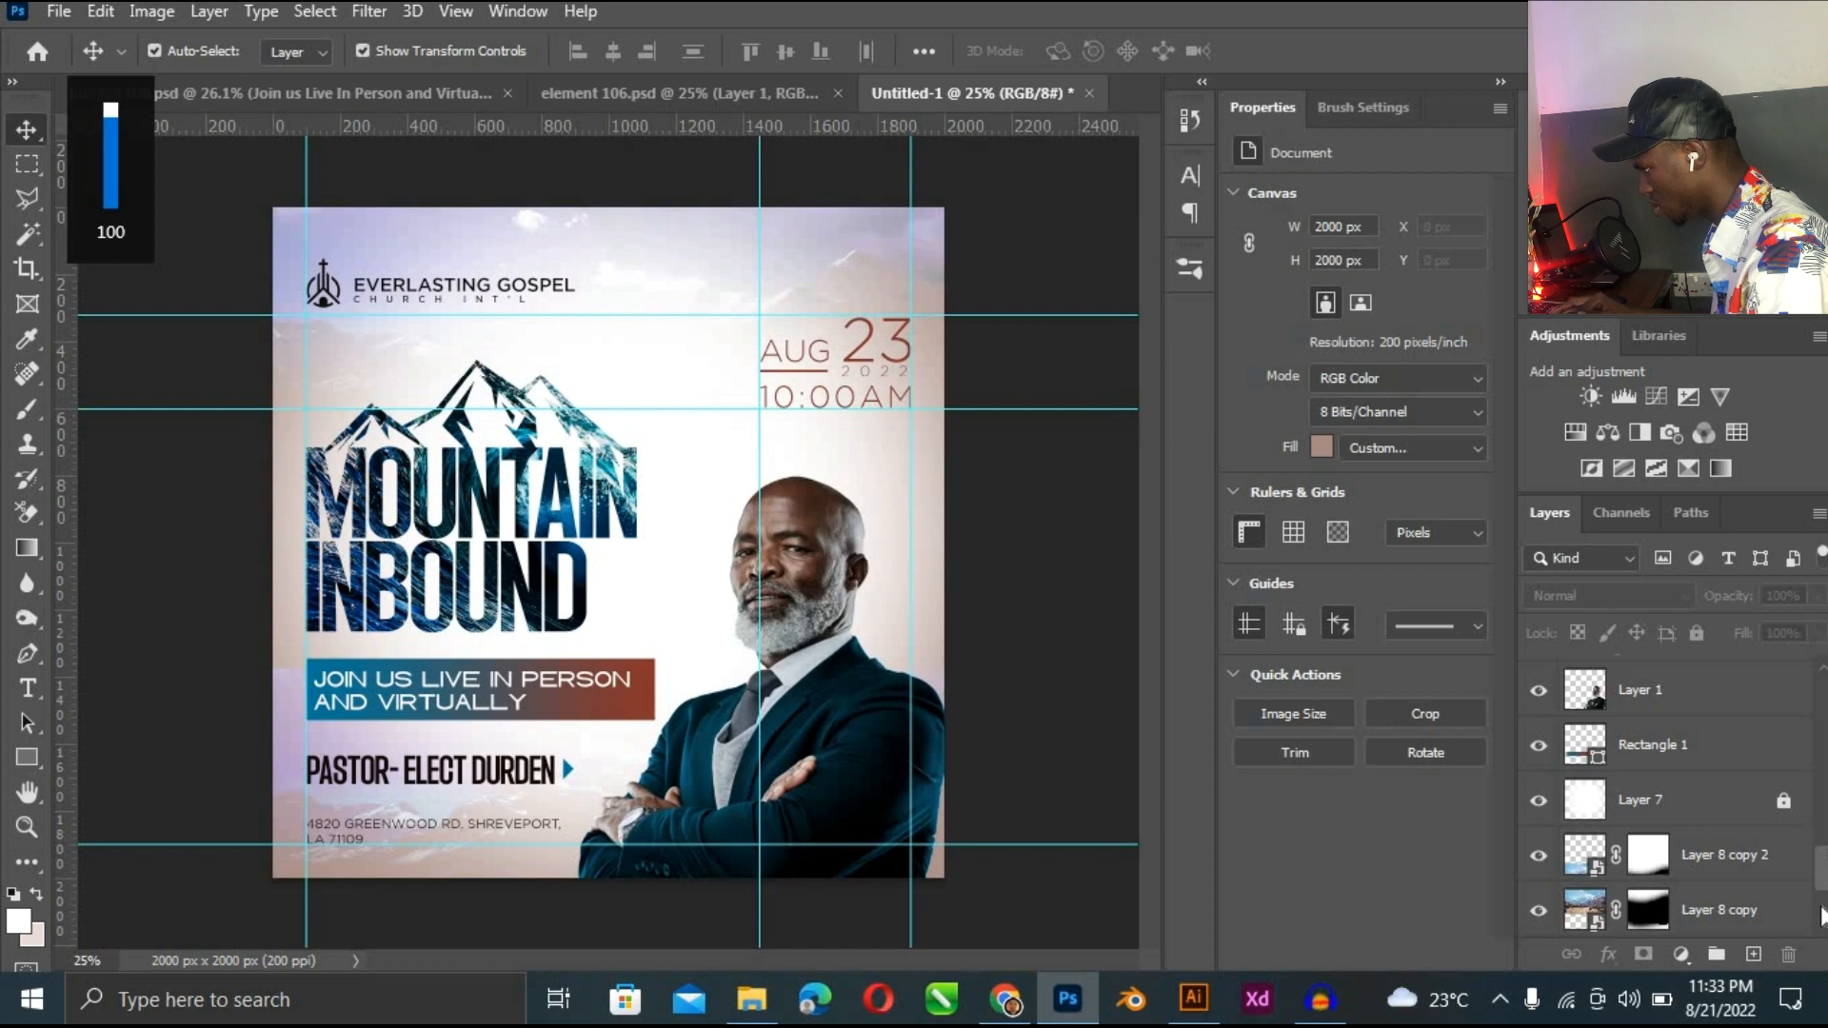
# Choose a warmer skin-brown foreground colour, starting from a sample of the flyer's lower edge, and fill the Background layer with it.
pyautogui.scroll(-1, 1820, 916)
pyautogui.hotkey('alt', ',')
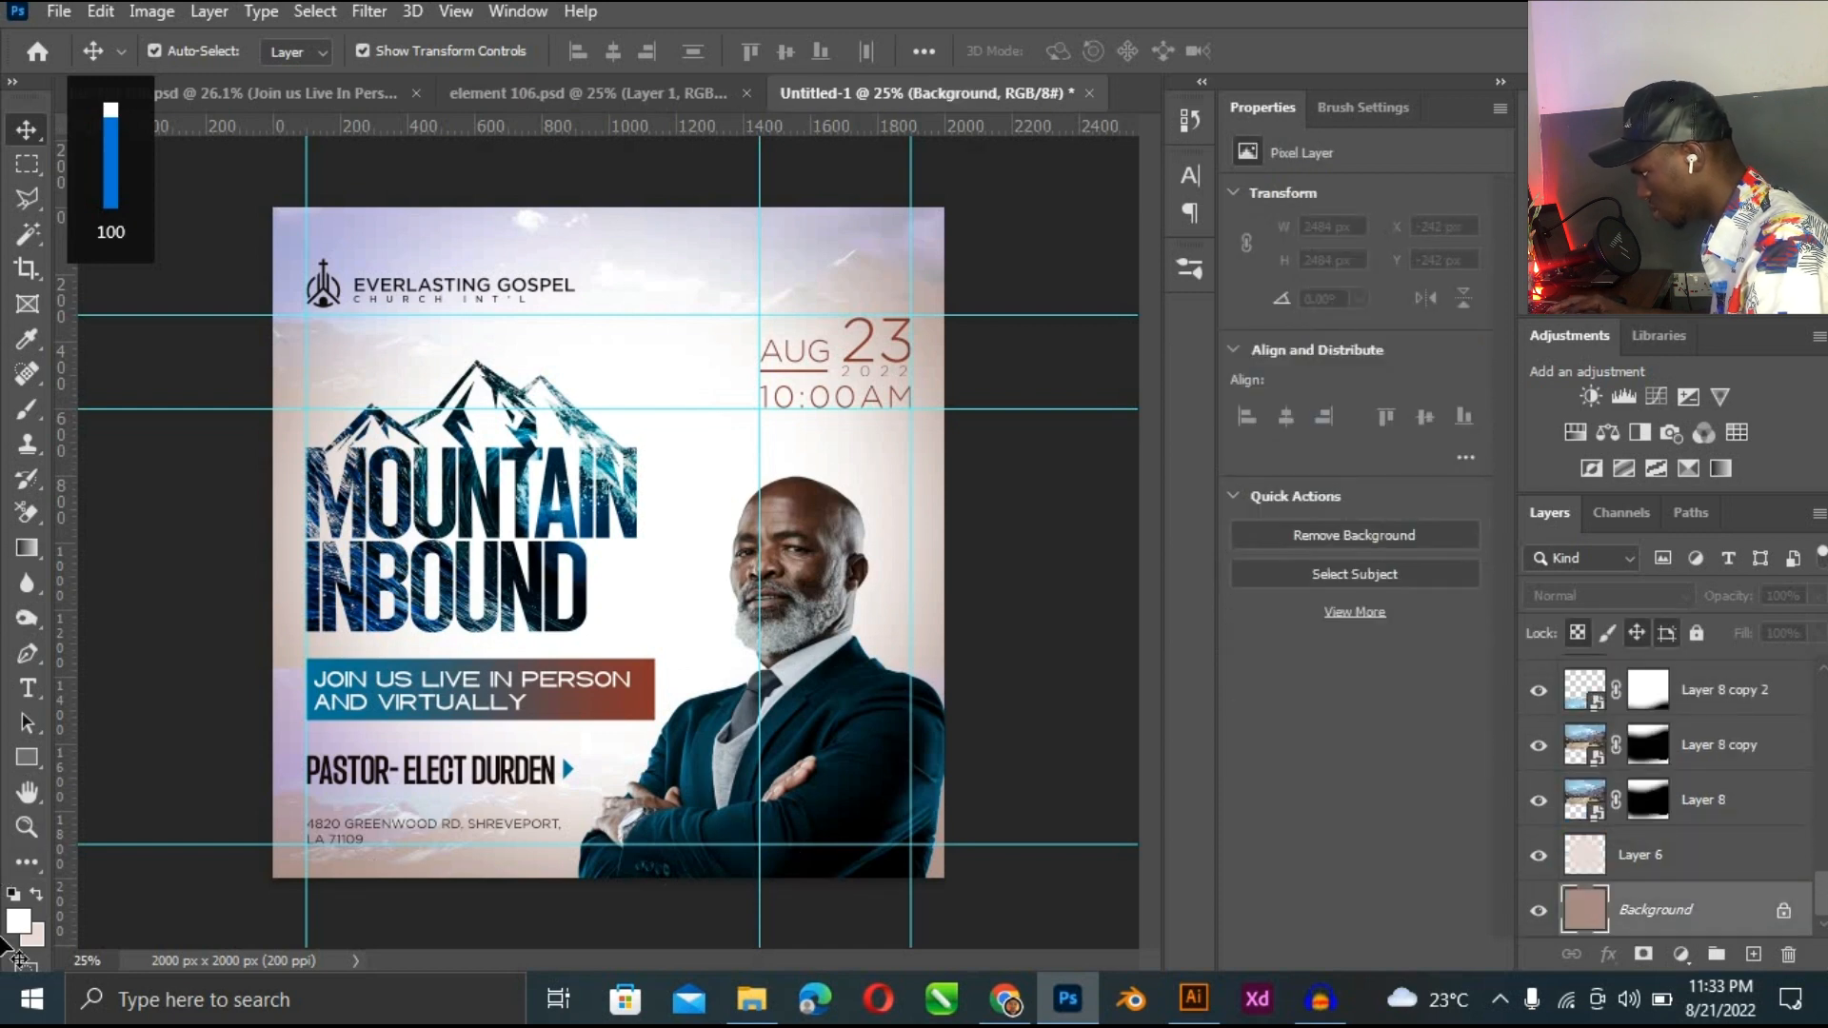
pyautogui.click(18, 920)
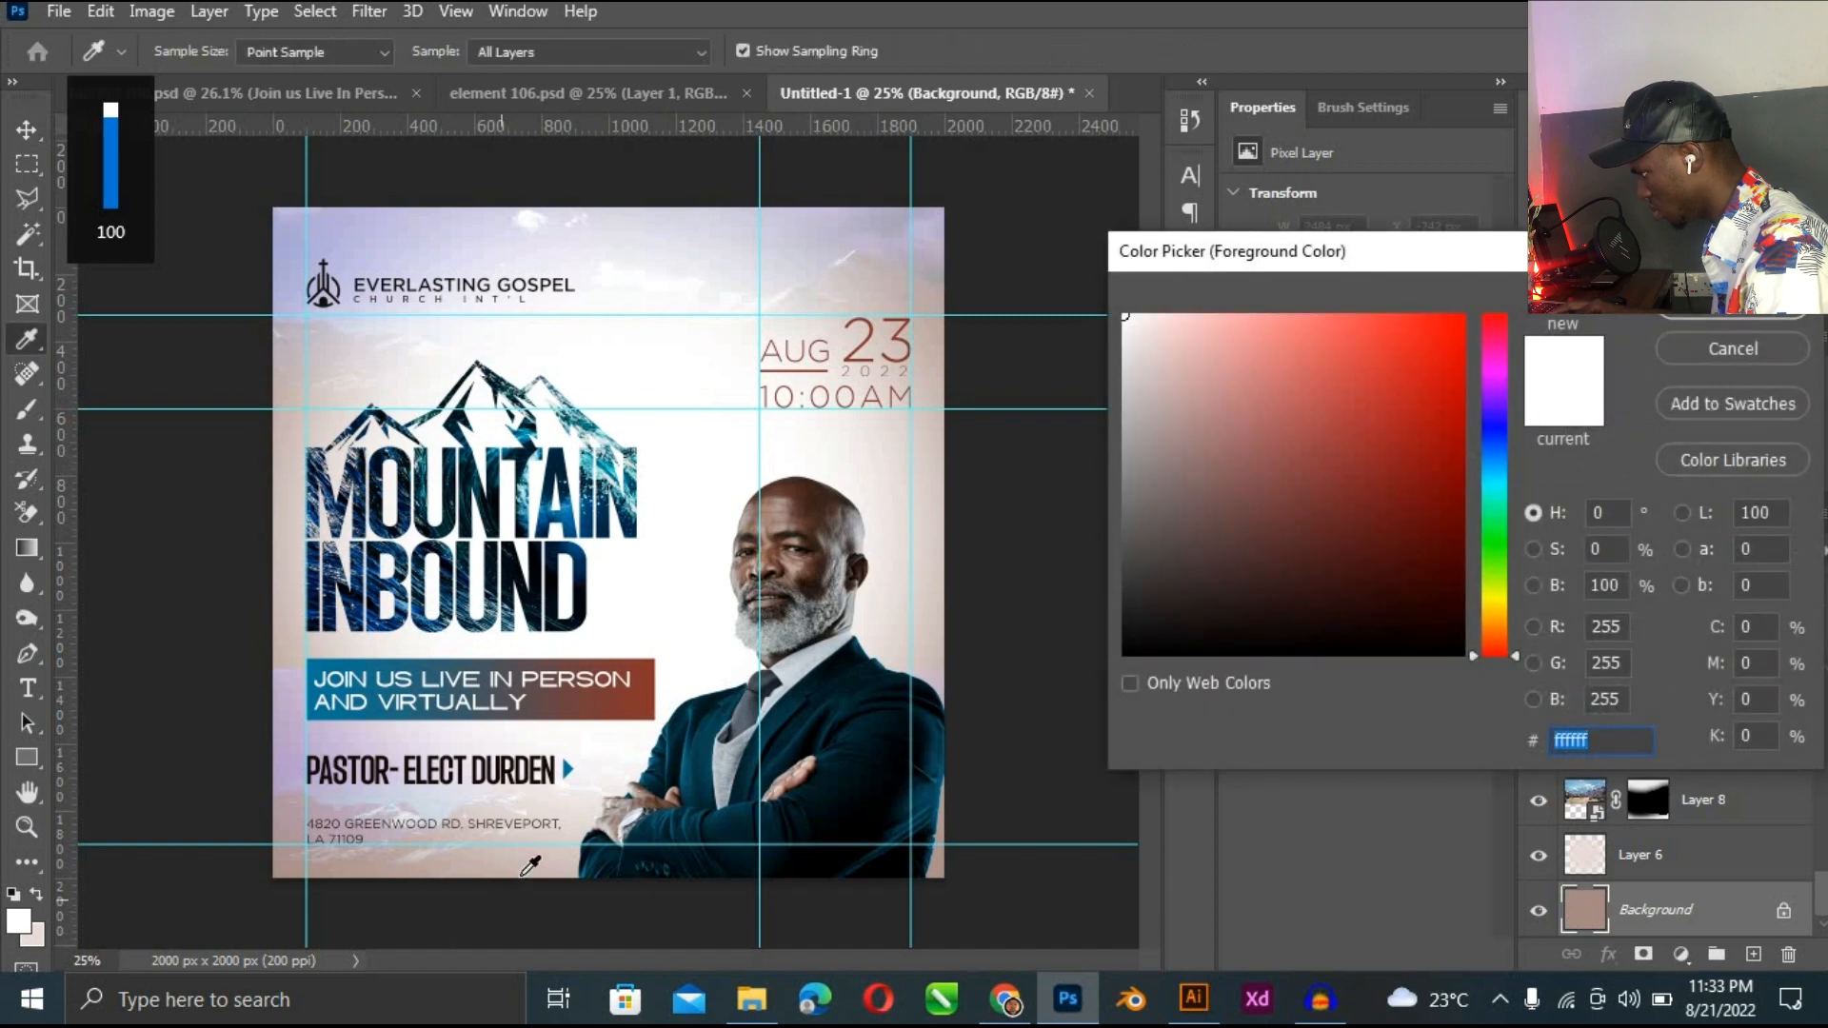
pyautogui.click(523, 874)
pyautogui.click(1222, 432)
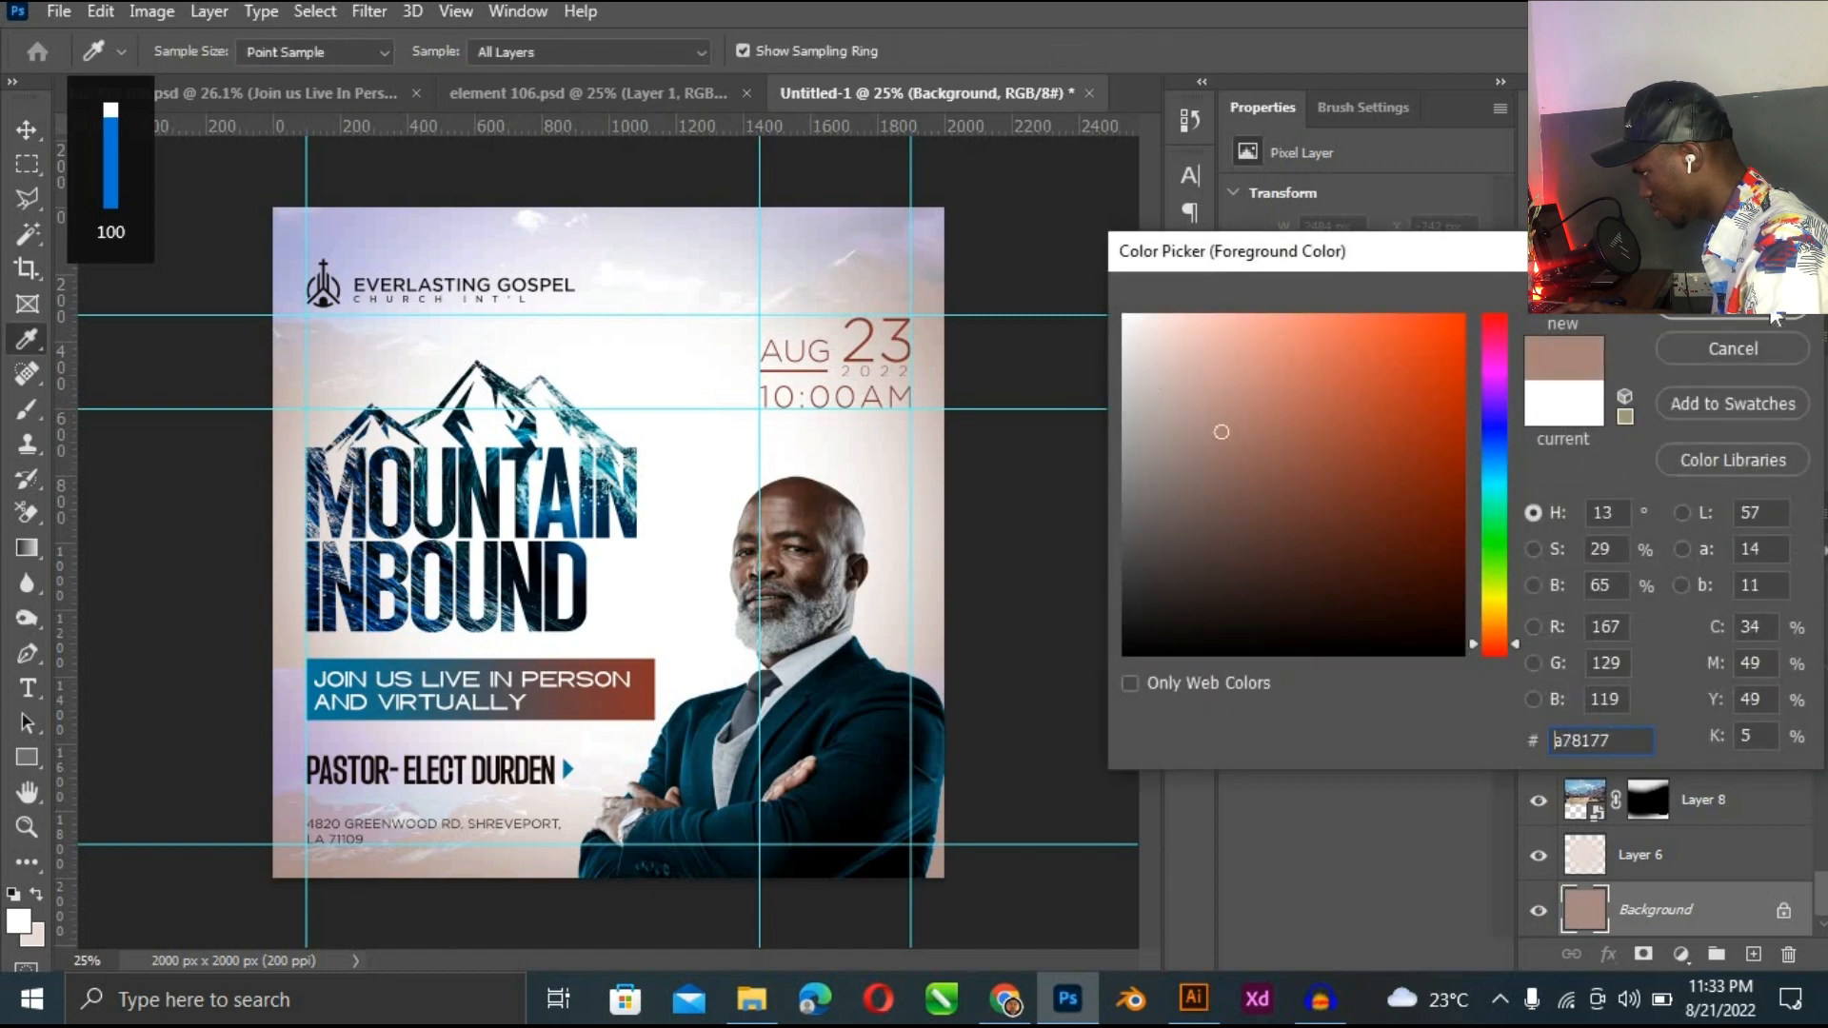
pyautogui.press('Return')
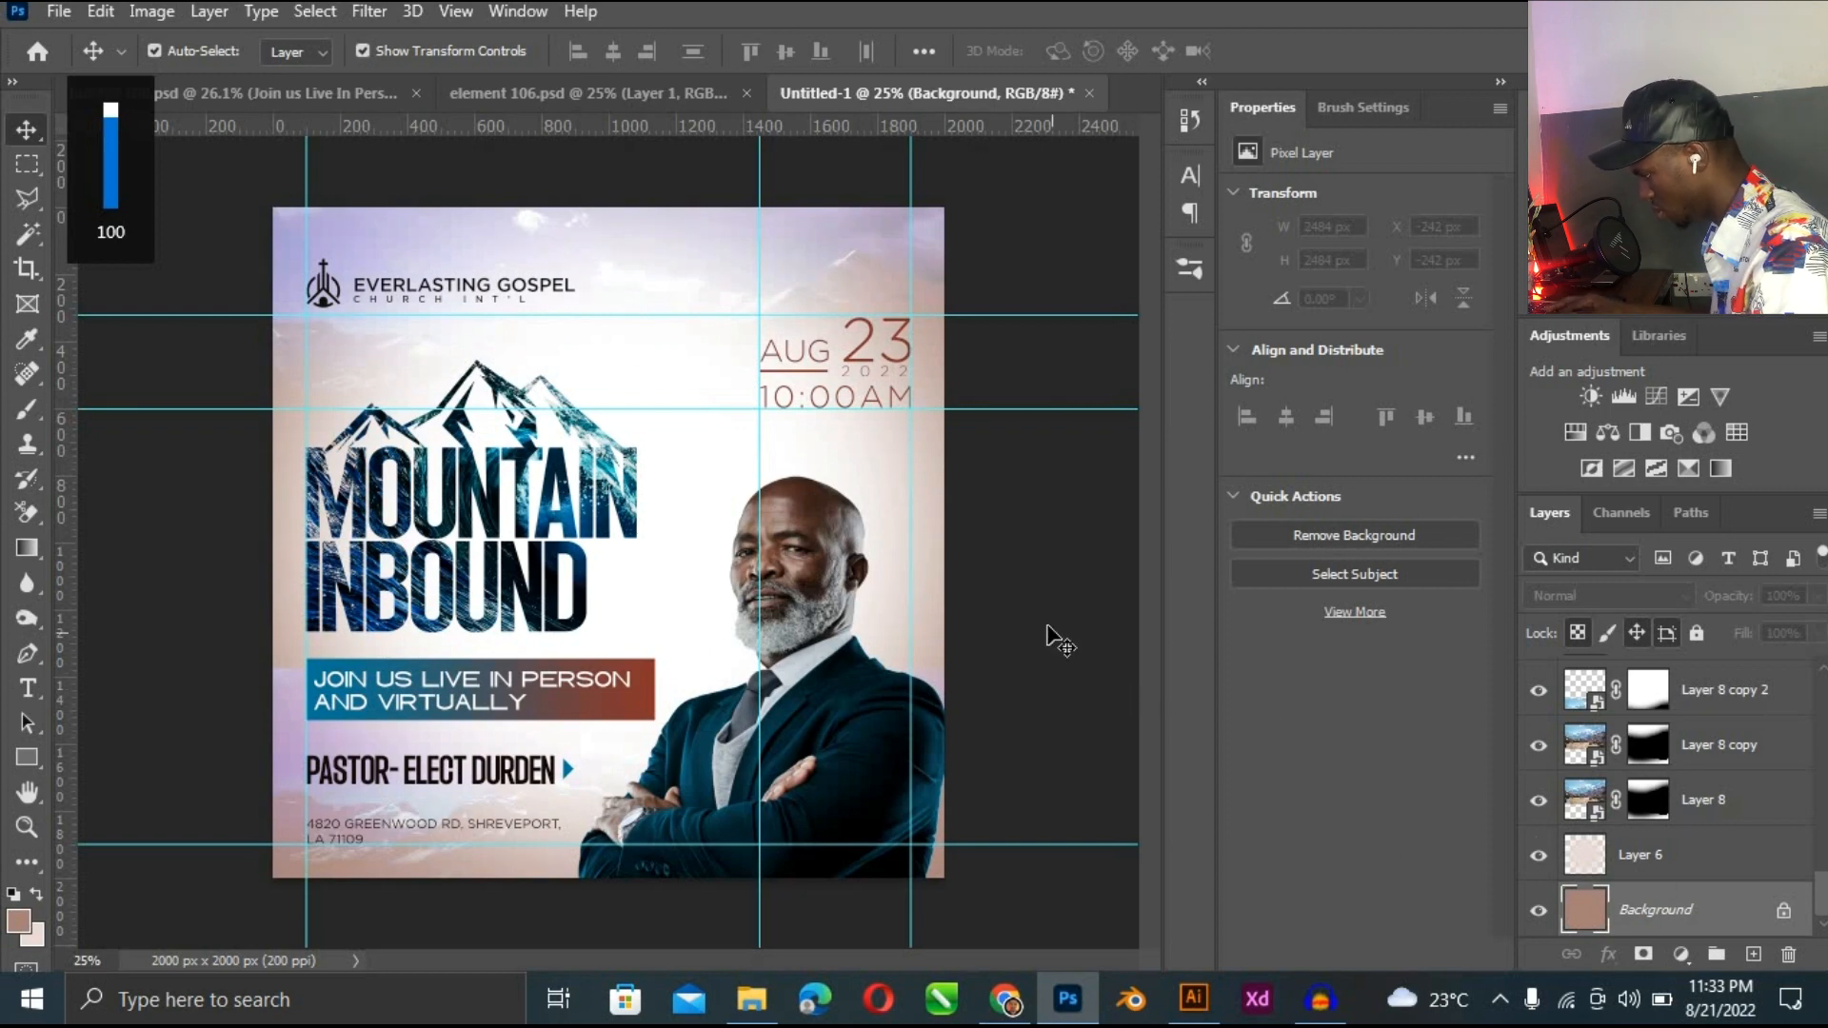
pyautogui.click(862, 671)
pyautogui.hotkey('ctrl', '+')
pyautogui.hotkey('ctrl', '+')
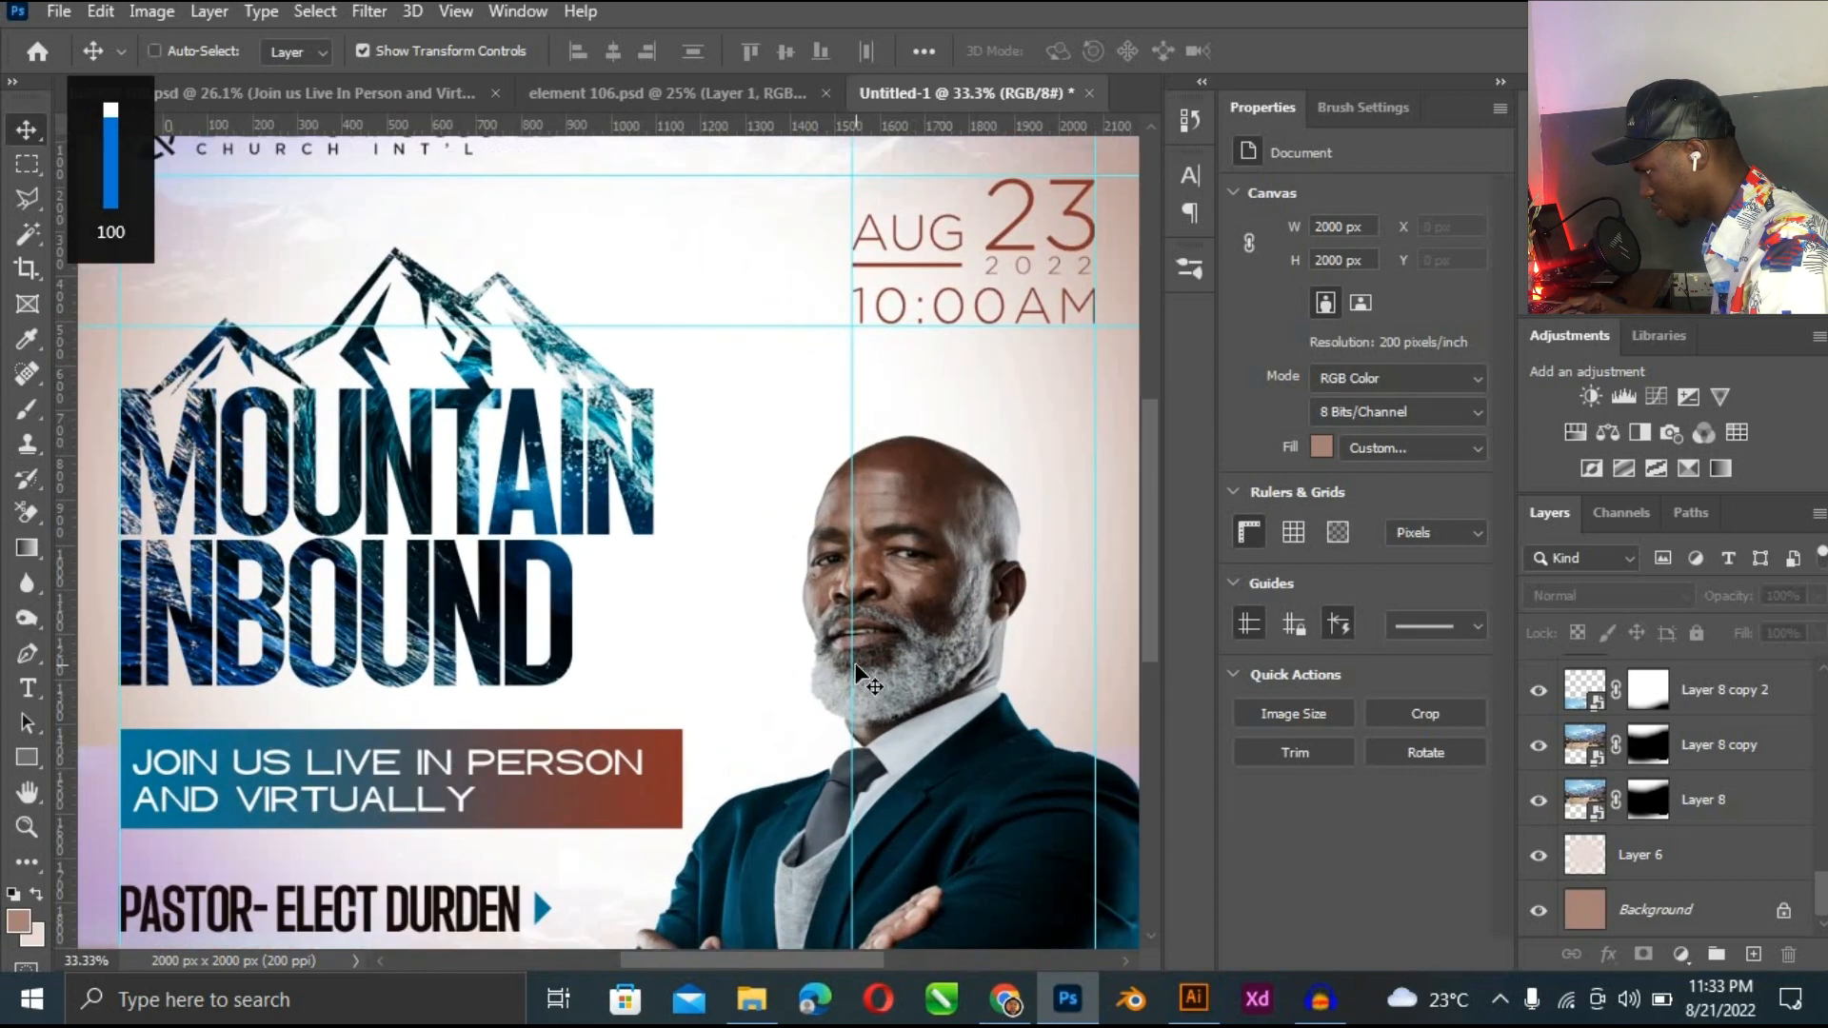
pyautogui.hotkey('ctrl', '-')
pyautogui.hotkey('ctrl', '-')
# Add a Color Lookup adjustment layer above the title's texture, Layer 4, and list its 3DLUT presets.
pyautogui.moveTo(1820, 893); pyautogui.dragTo(1820, 687)
pyautogui.click(1754, 682)
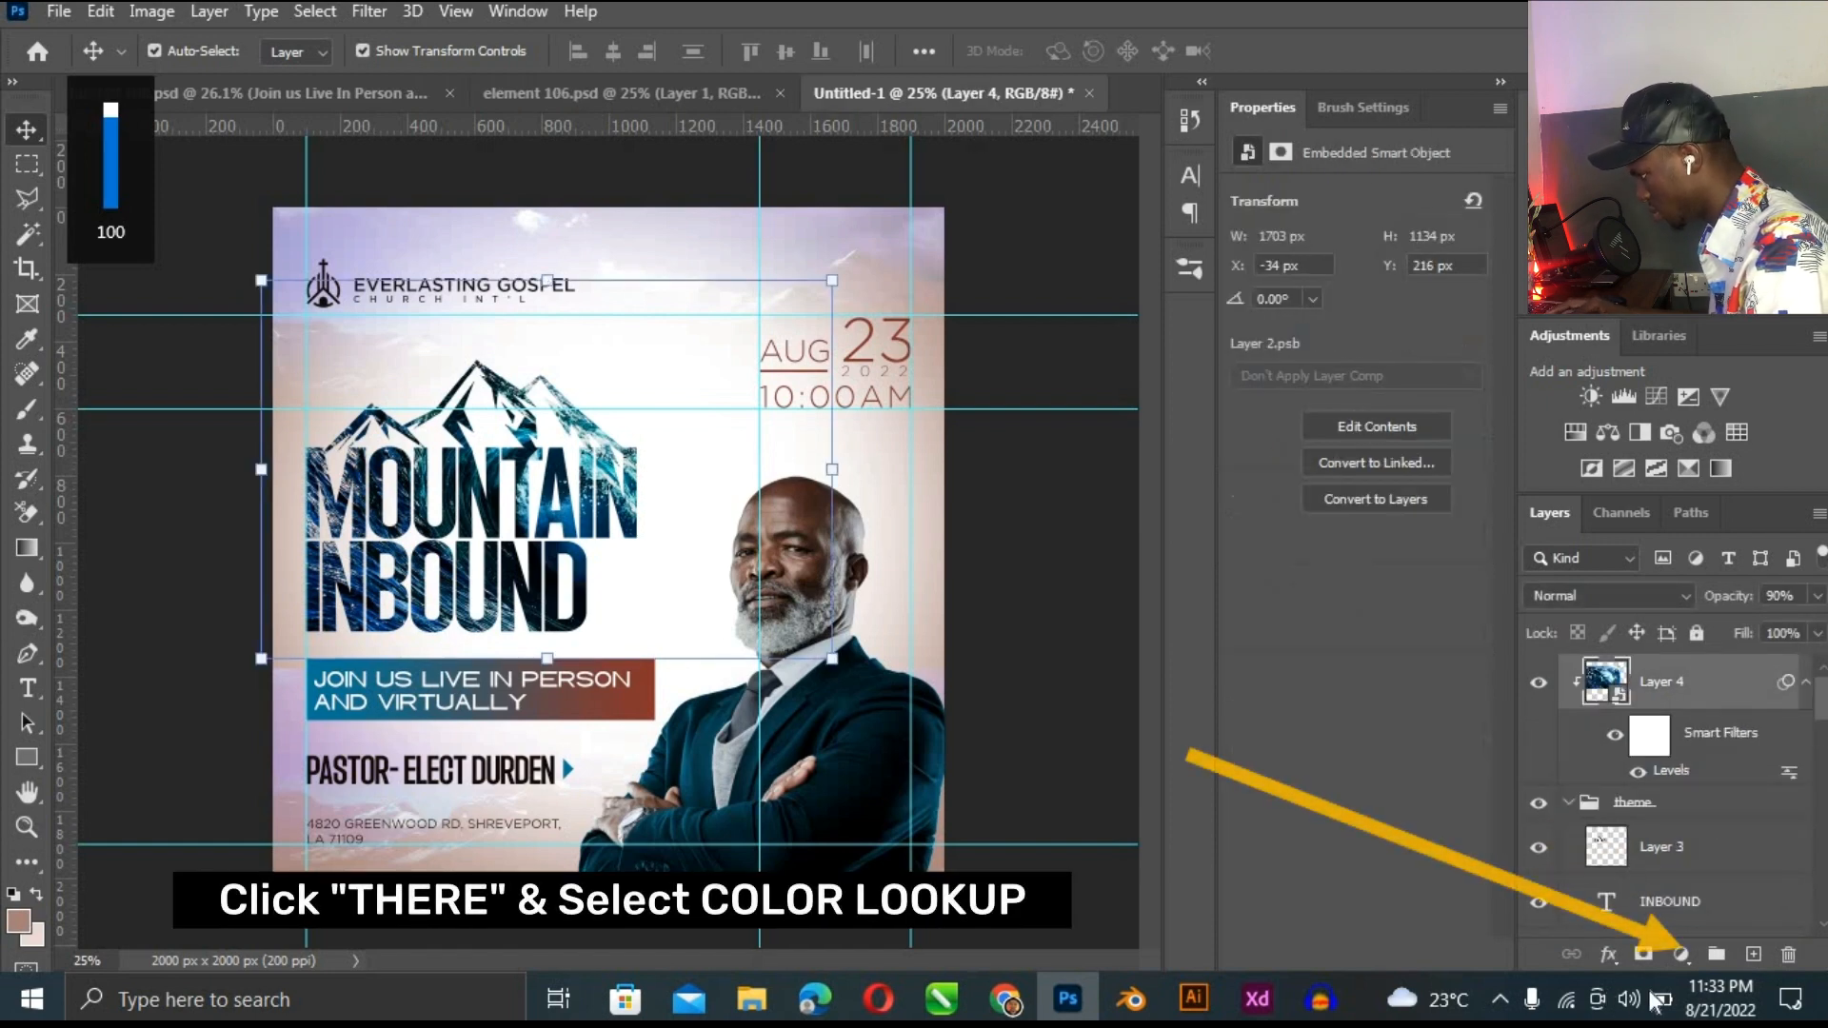
pyautogui.click(1680, 954)
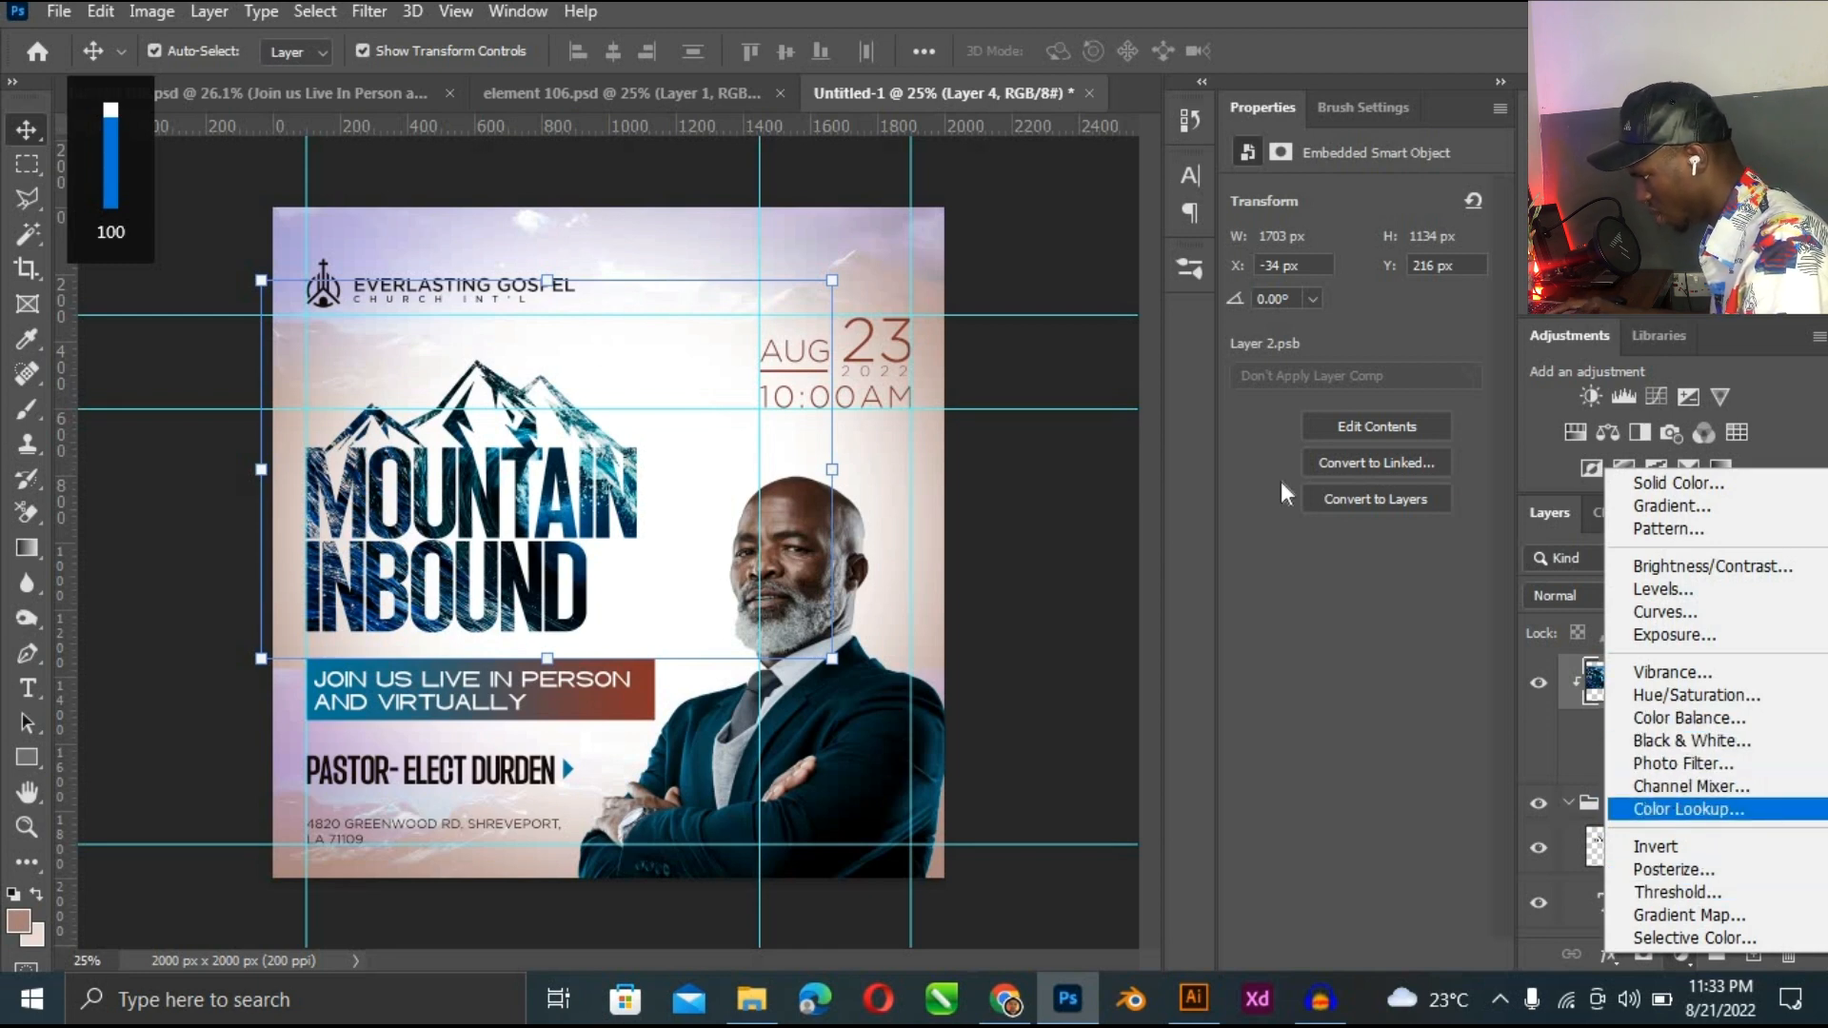
pyautogui.click(1688, 809)
pyautogui.click(1386, 209)
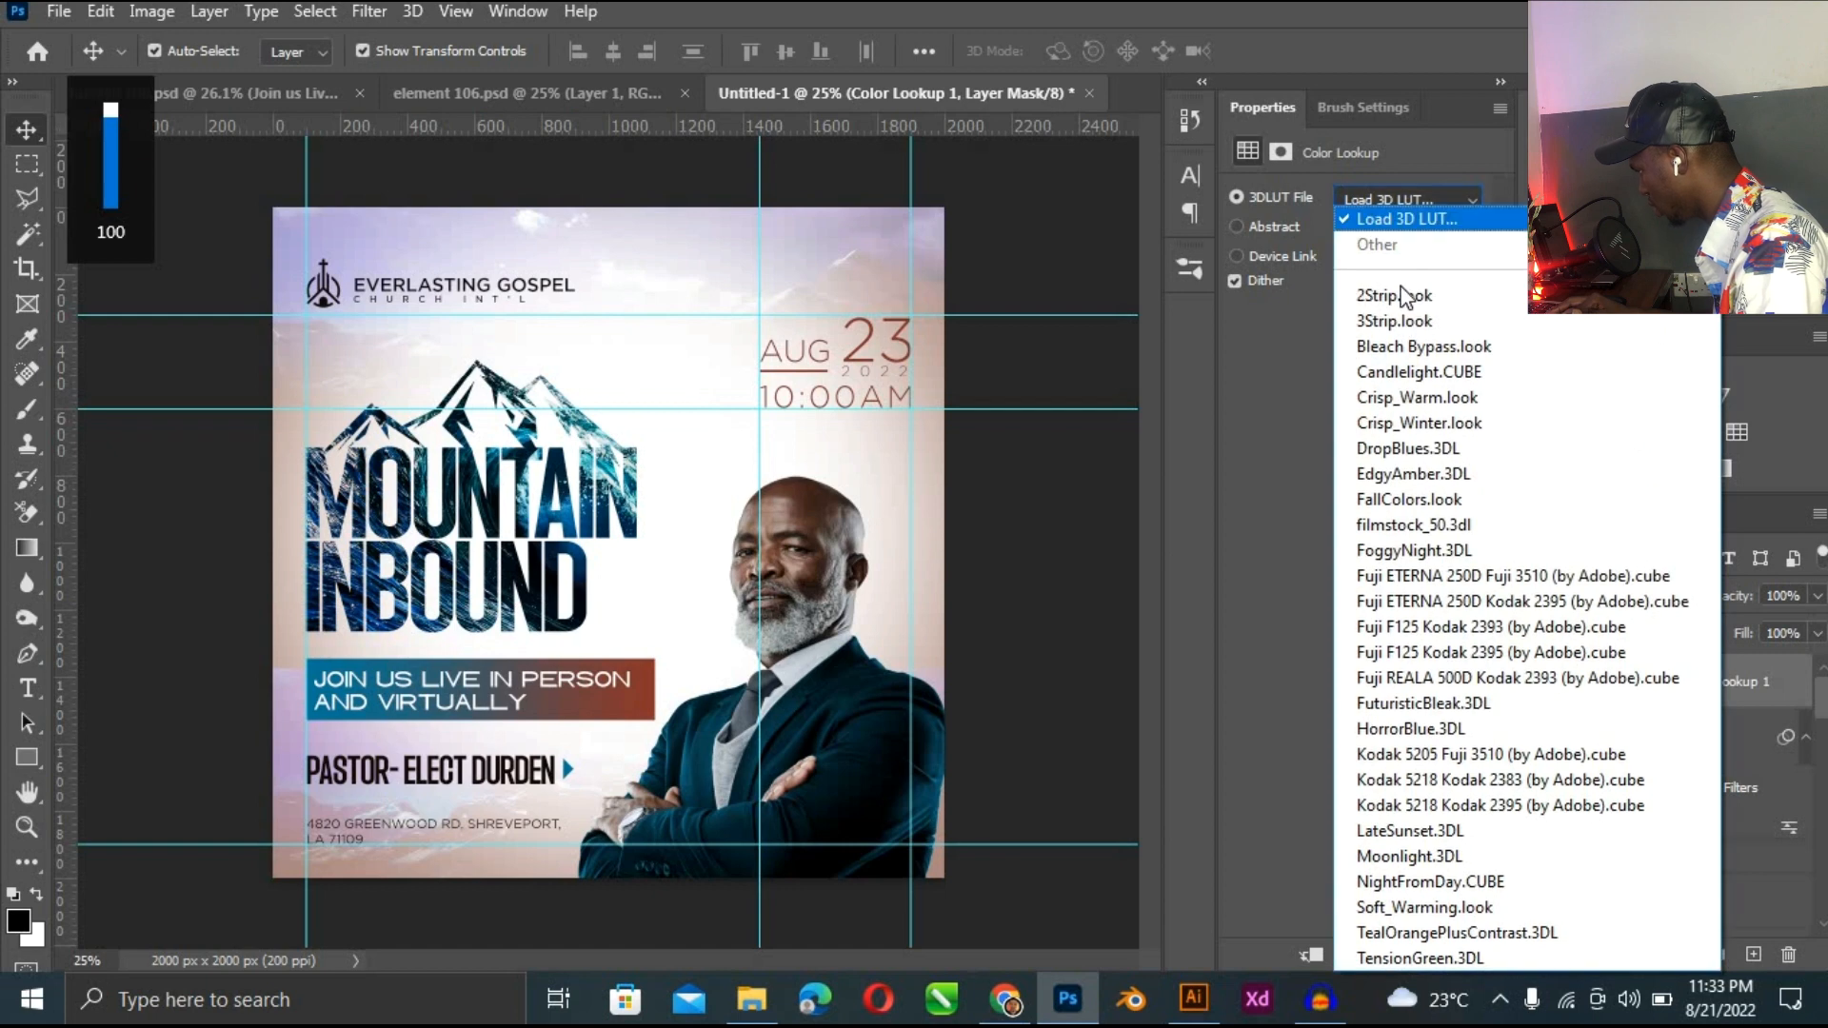
# Try the Color Lookup 3DLUT presets from 2Strip.look onwards and settle on filmstock_50.3dl.
pyautogui.click(1401, 288)
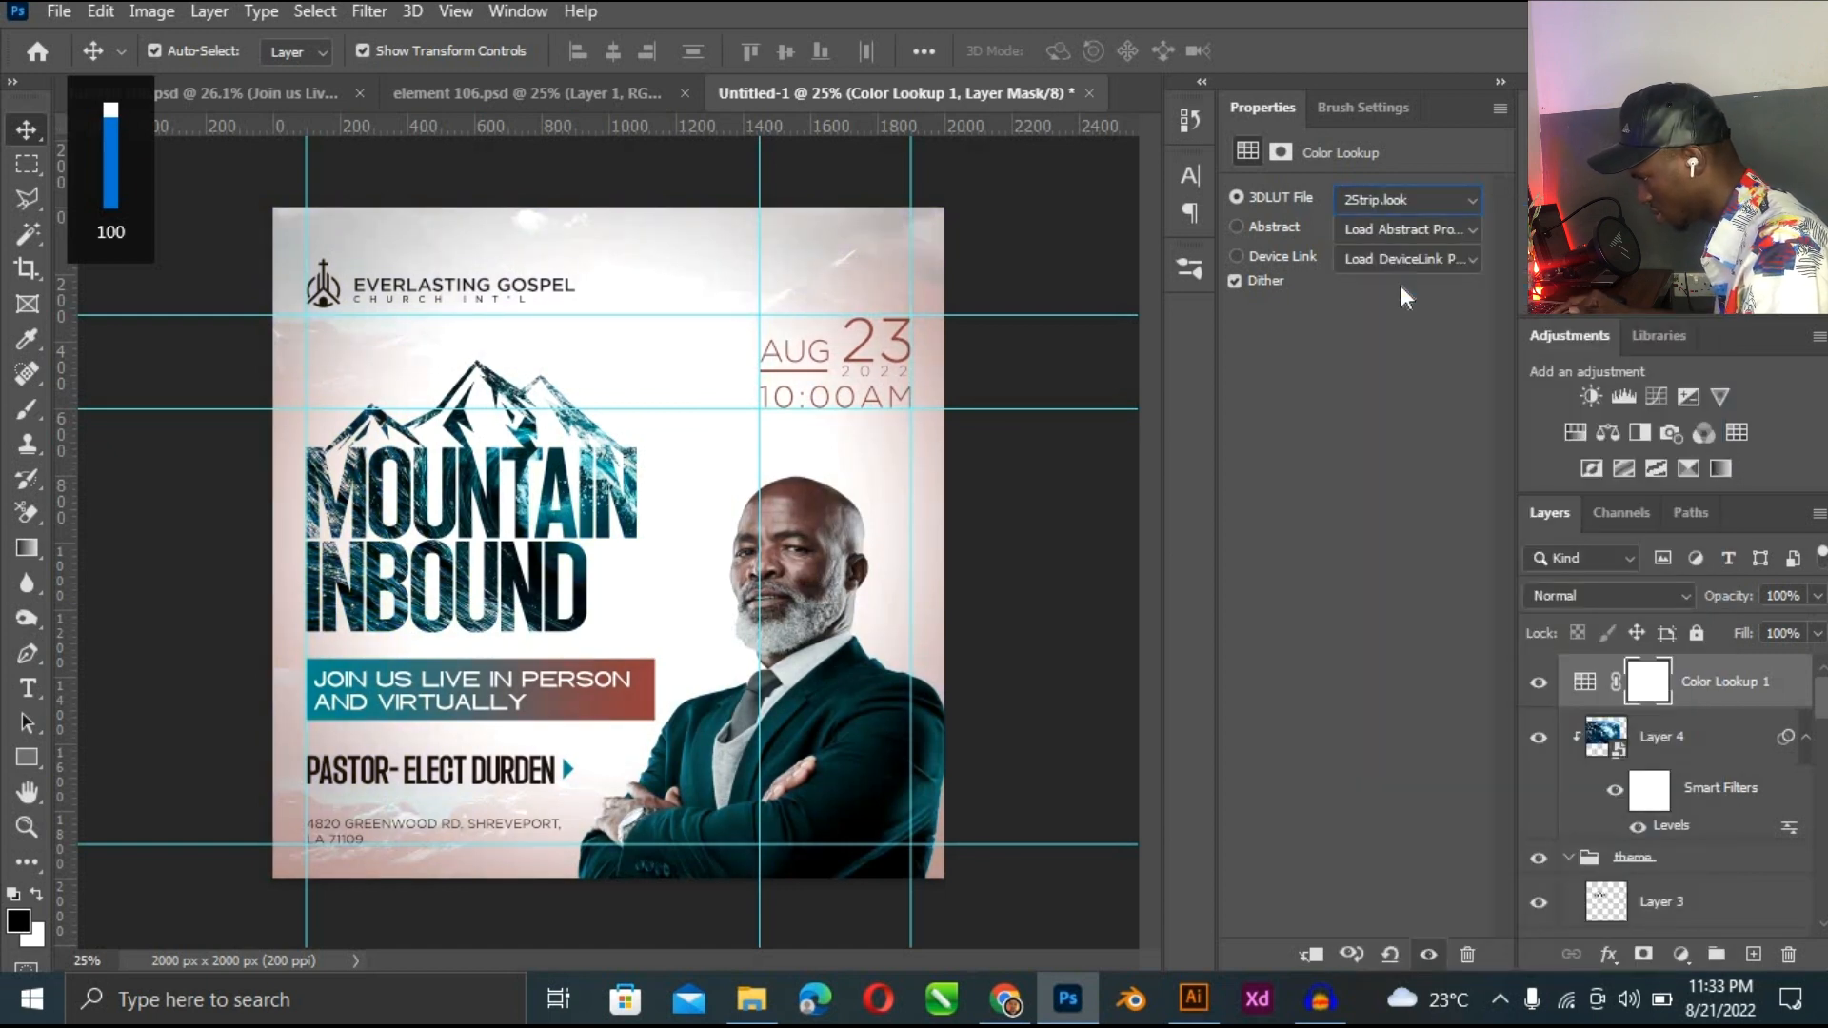
pyautogui.press('Down')
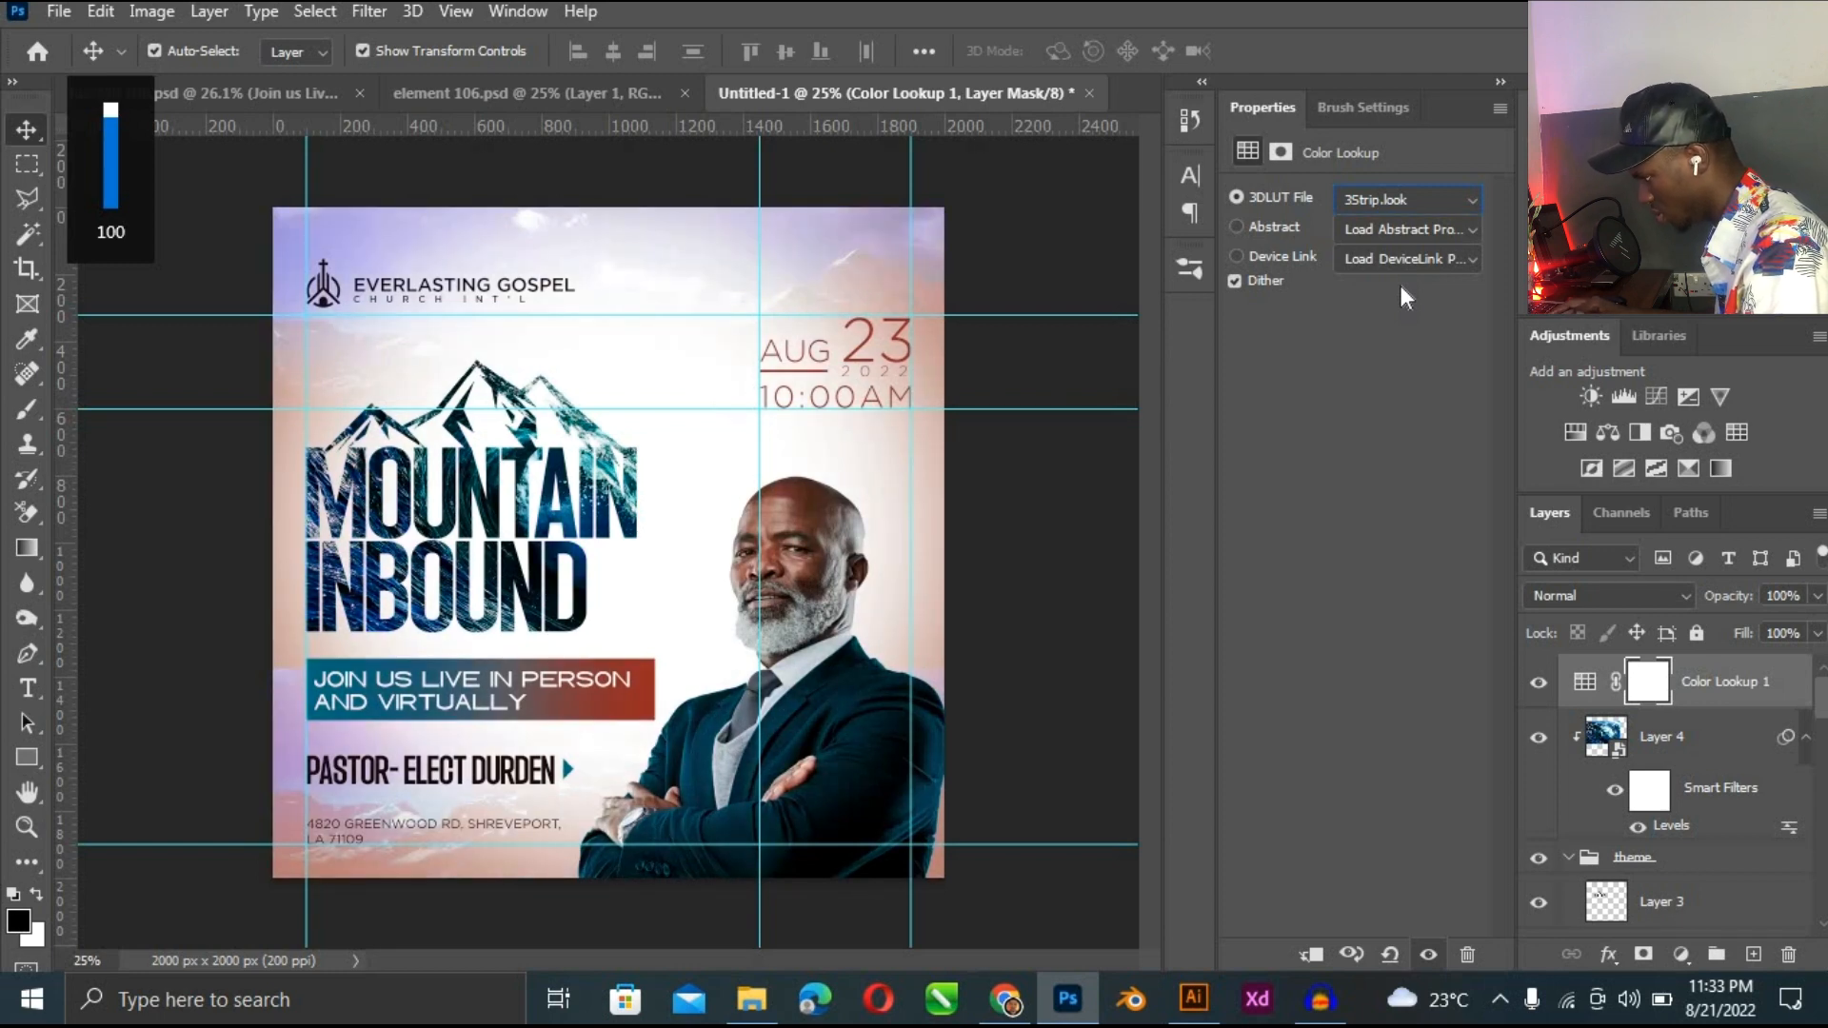
pyautogui.press('Down')
pyautogui.press('Down')
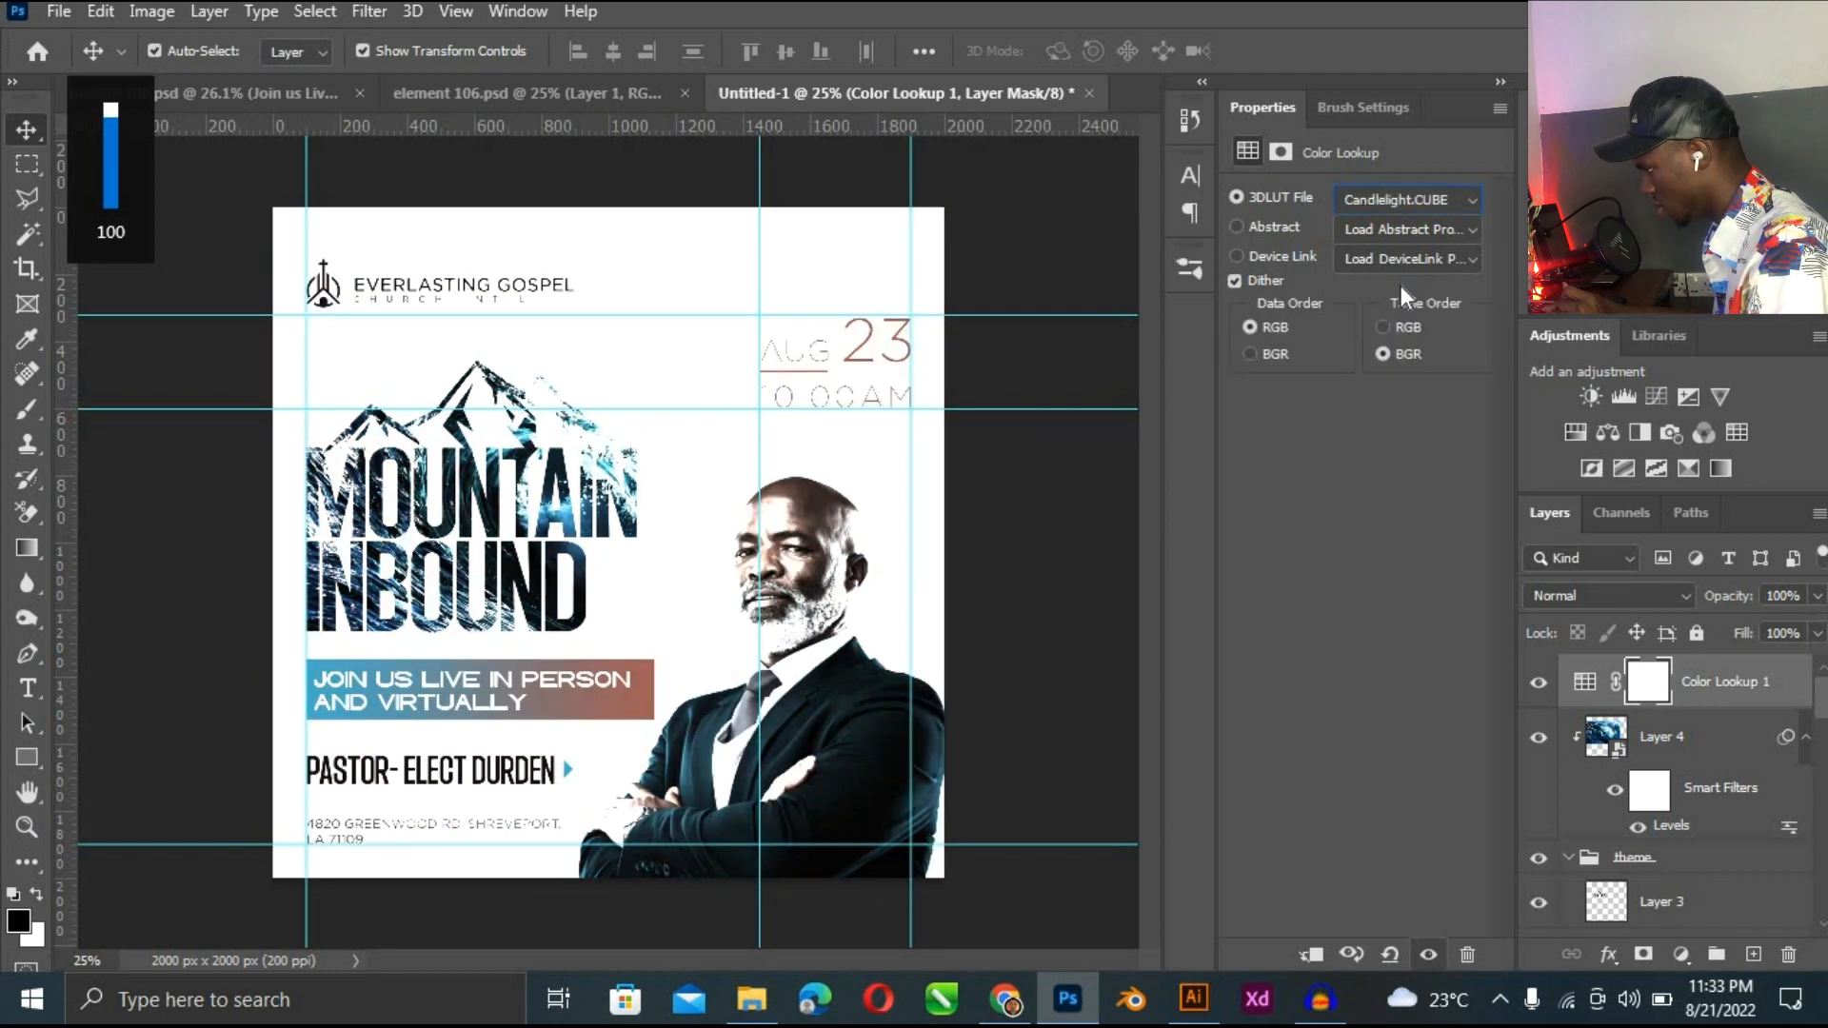
pyautogui.press('Down')
pyautogui.press('Down')
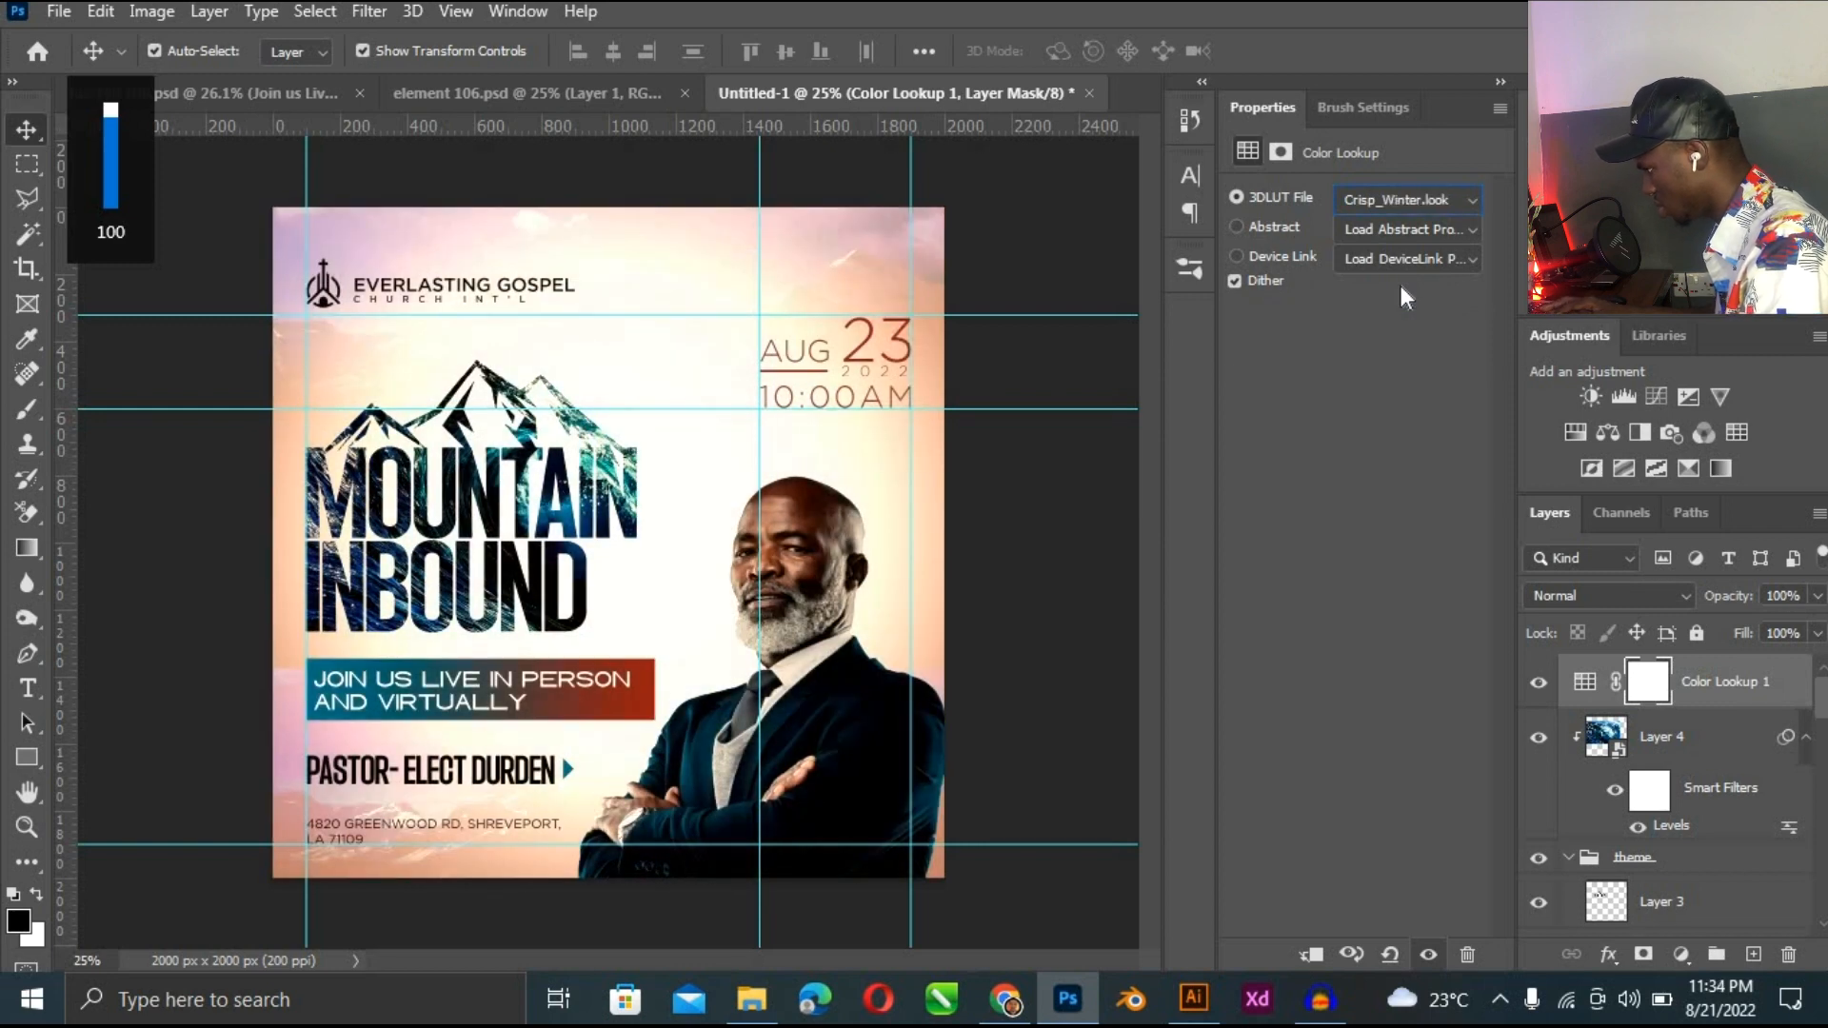
pyautogui.press('Down')
pyautogui.press('Down')
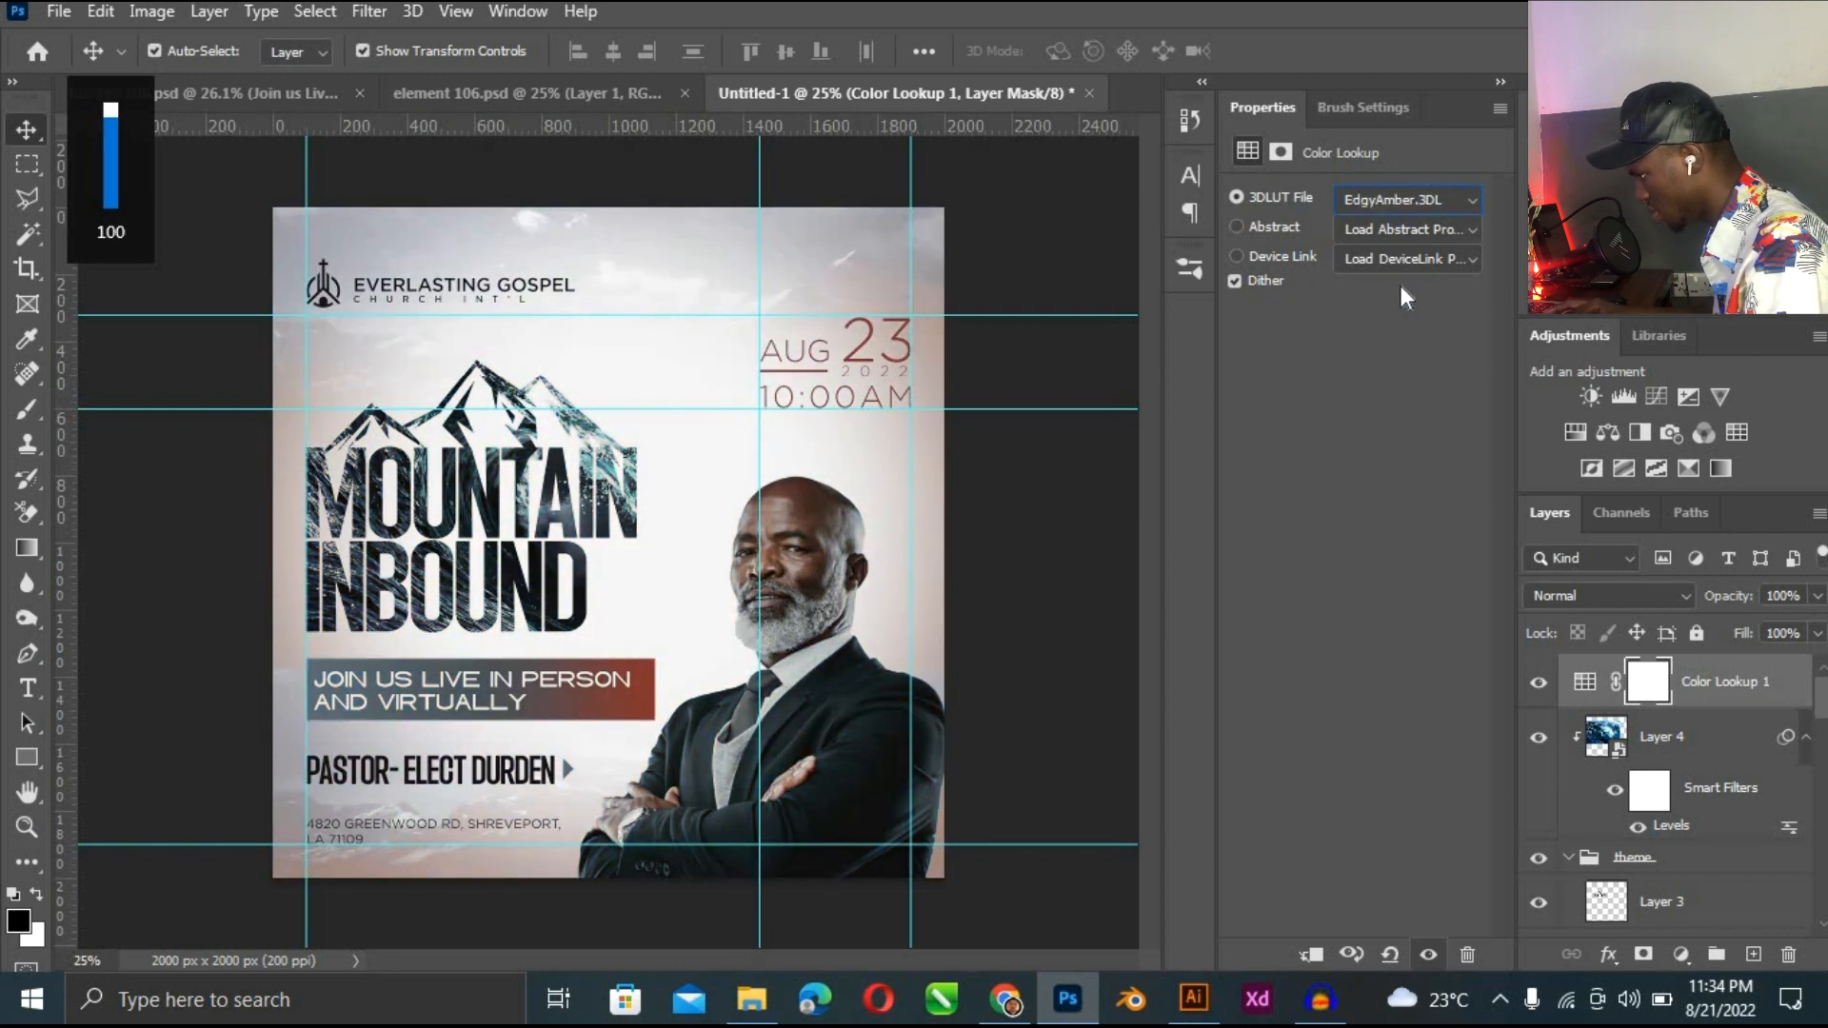
pyautogui.press('Down')
pyautogui.press('Down')
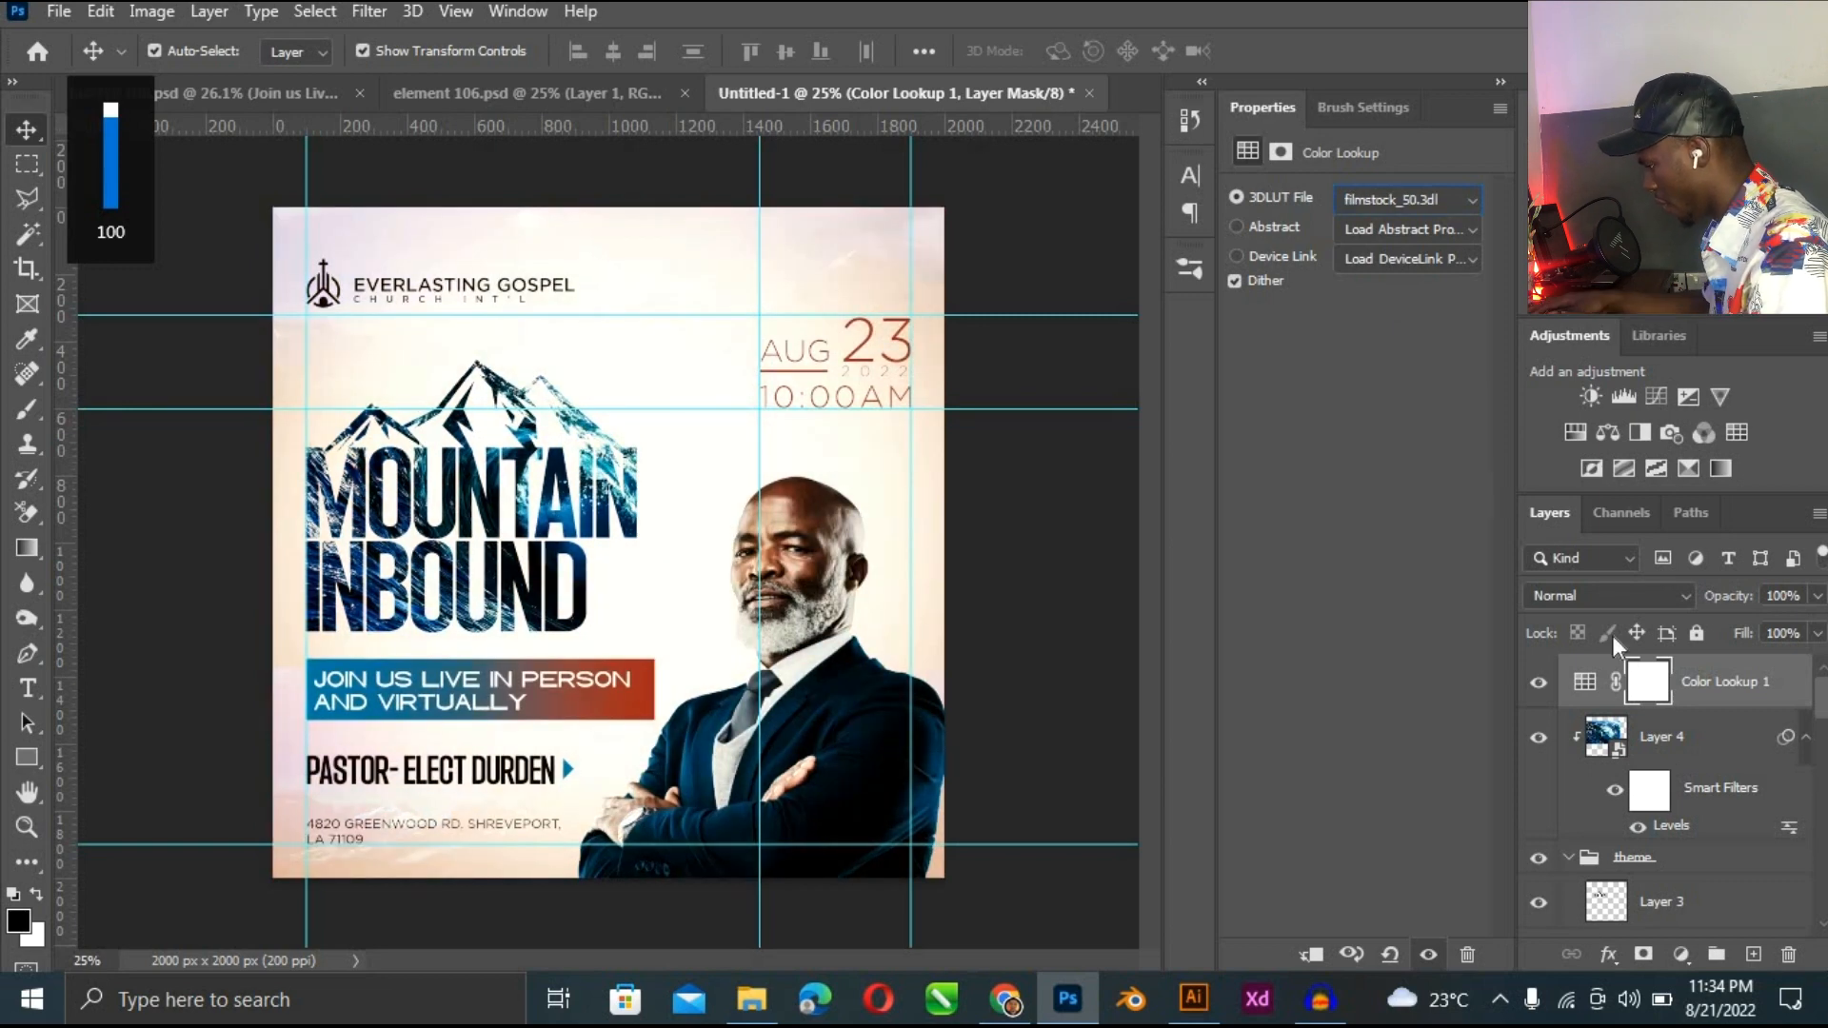
# Reduce the Color Lookup 1 layer's opacity to 20% and compare the flyer with and without it.
pyautogui.click(1699, 691)
pyautogui.click(1816, 596)
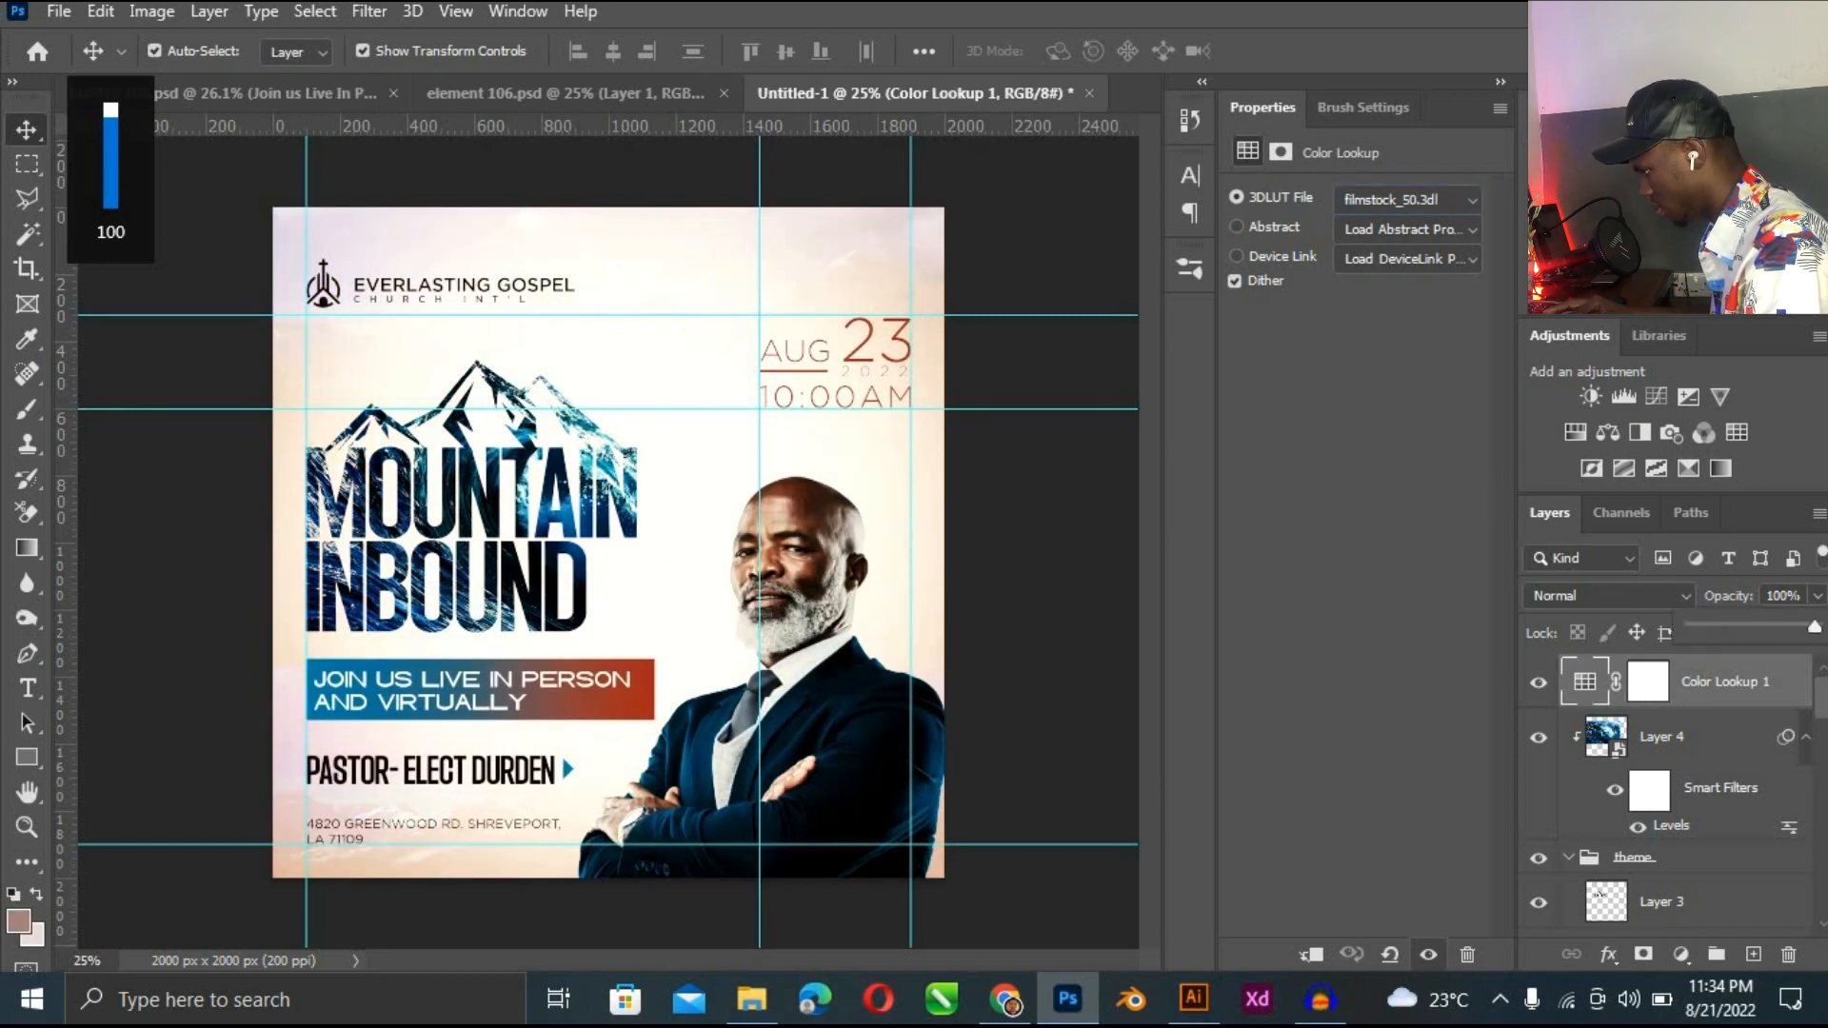
pyautogui.click(1691, 622)
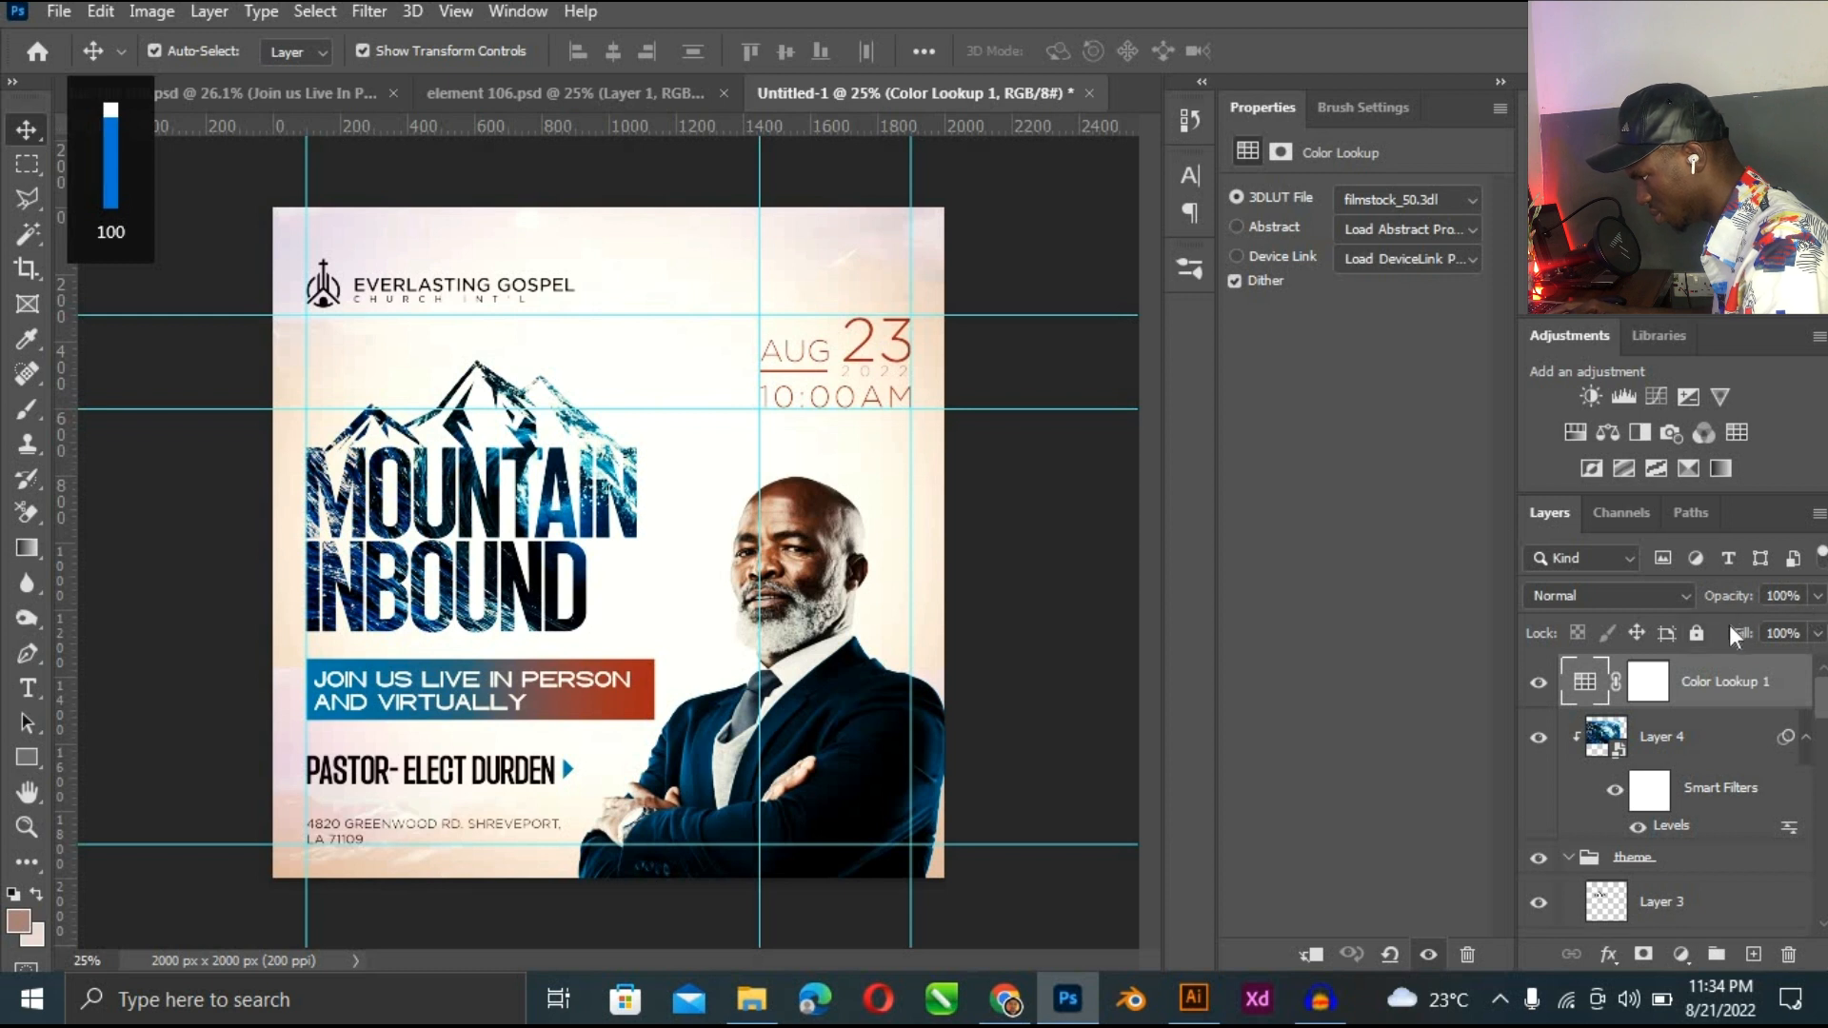
pyautogui.click(1816, 598)
pyautogui.click(1757, 617)
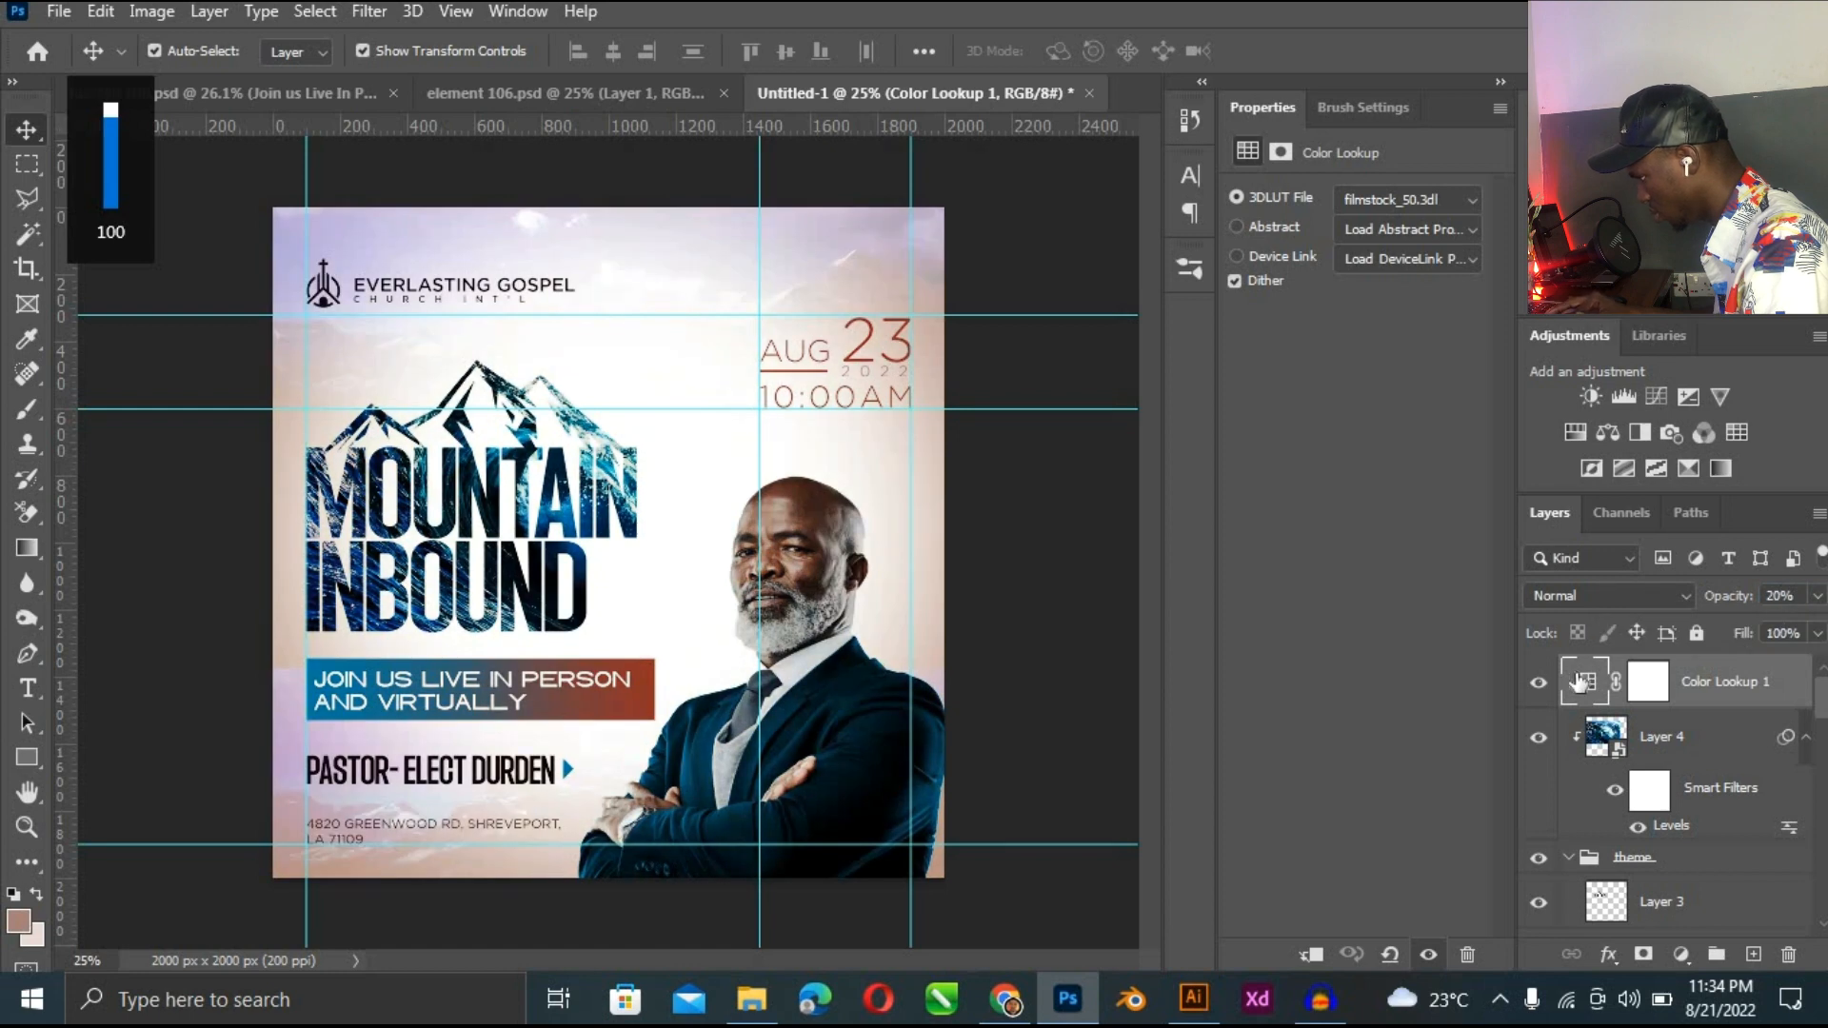
pyautogui.click(1540, 685)
pyautogui.click(1539, 685)
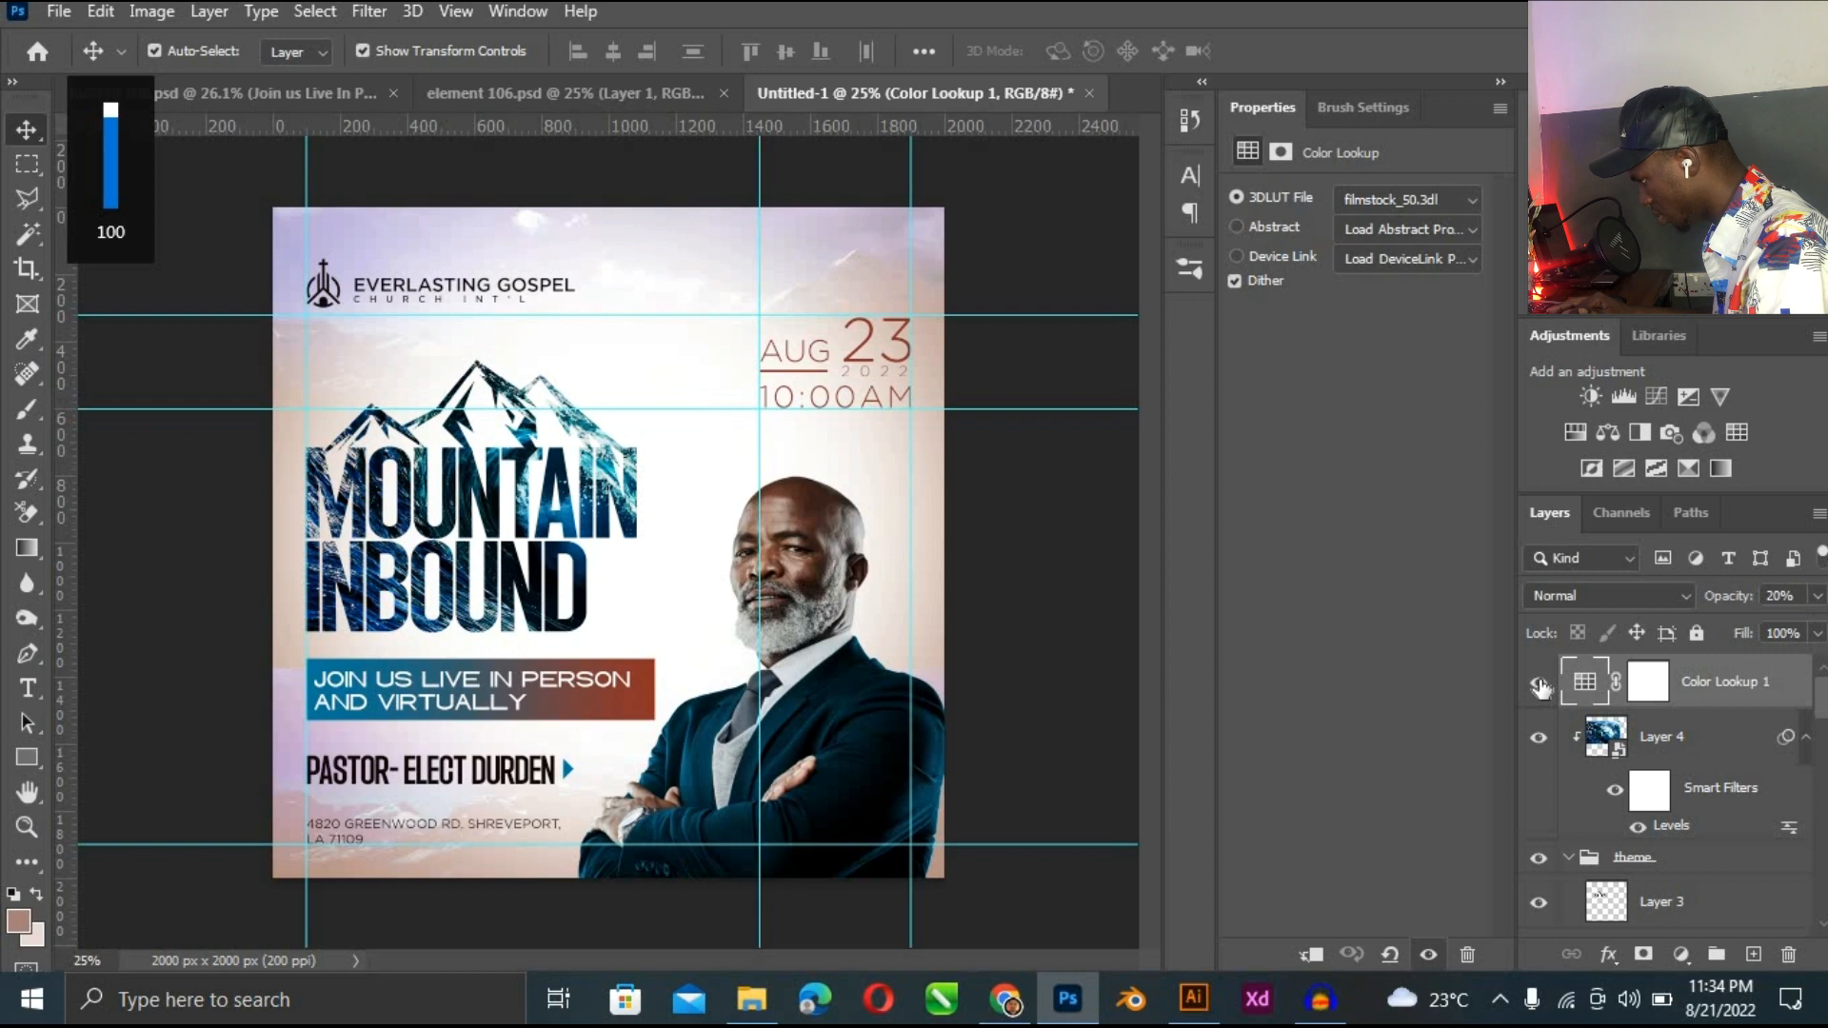
pyautogui.click(1064, 719)
pyautogui.hotkey('ctrl', '-')
pyautogui.hotkey('ctrl', '+')
pyautogui.hotkey('ctrl', '+')
pyautogui.hotkey('ctrl', '-')
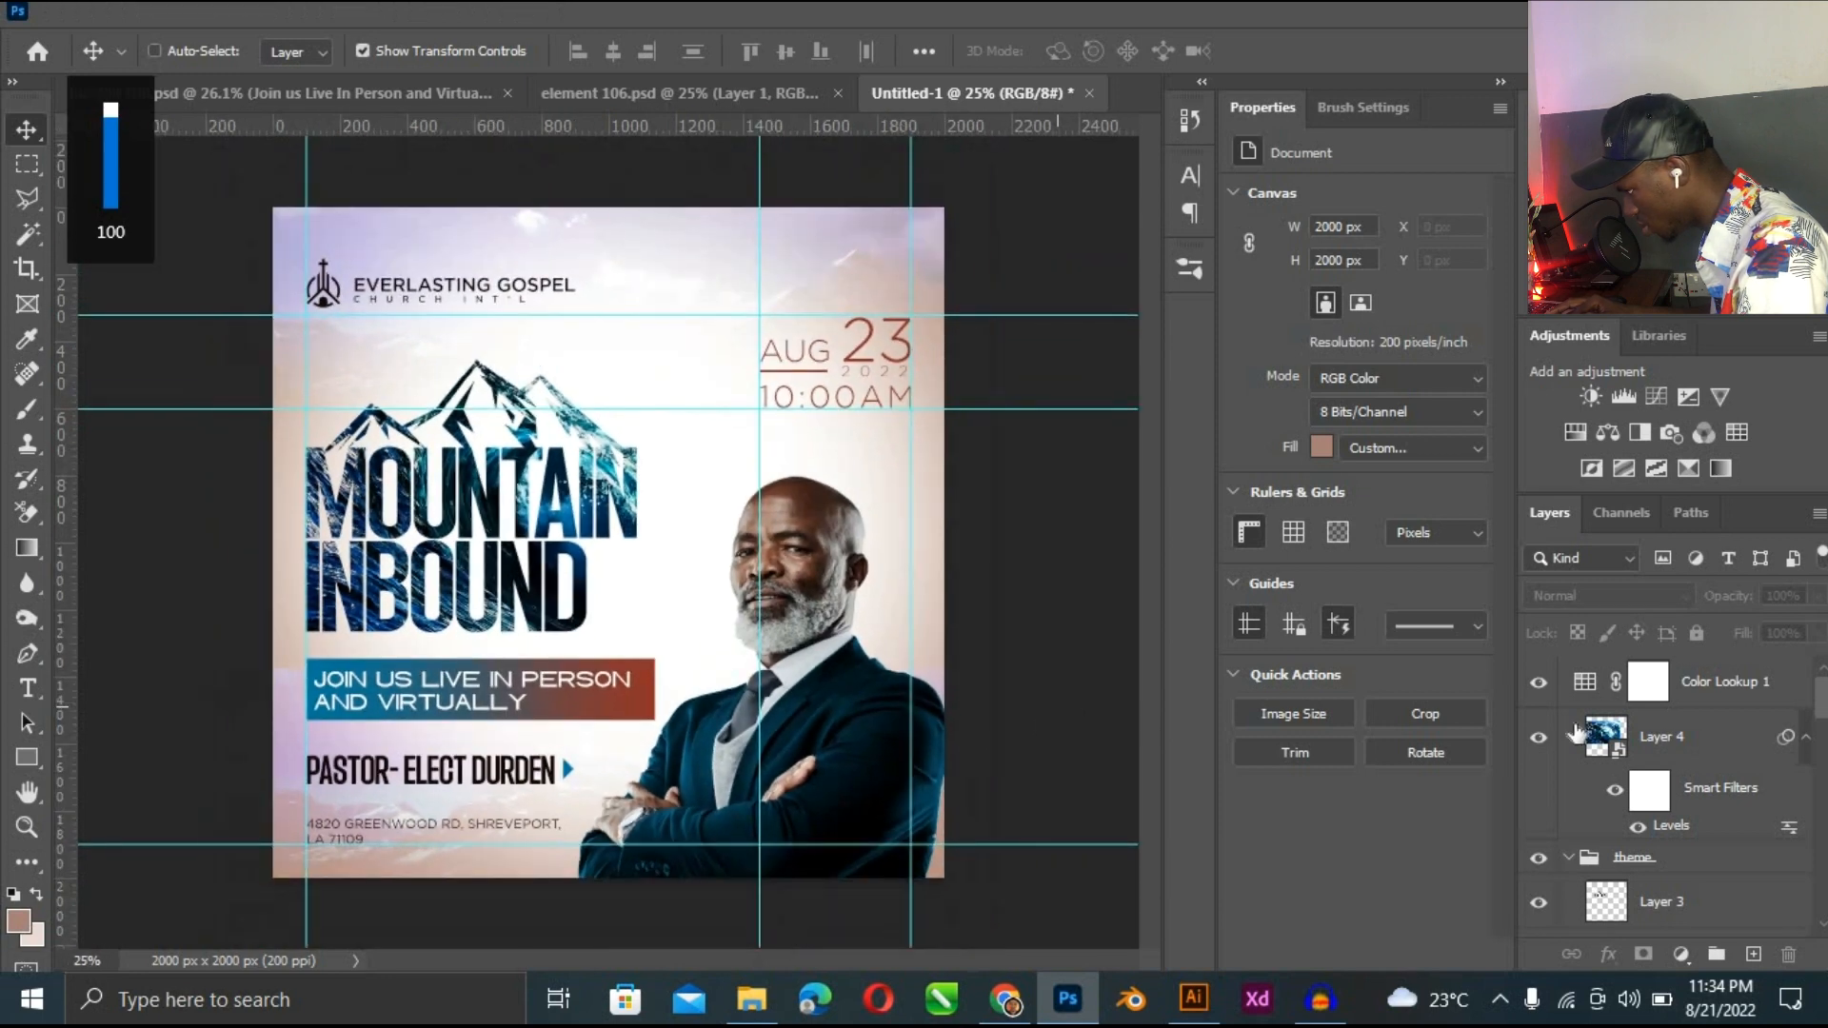
# Add a Curves adjustment layer above Color Lookup 1, raising the highlights slightly and anchoring the shadows with a point at input 50.
pyautogui.click(1771, 695)
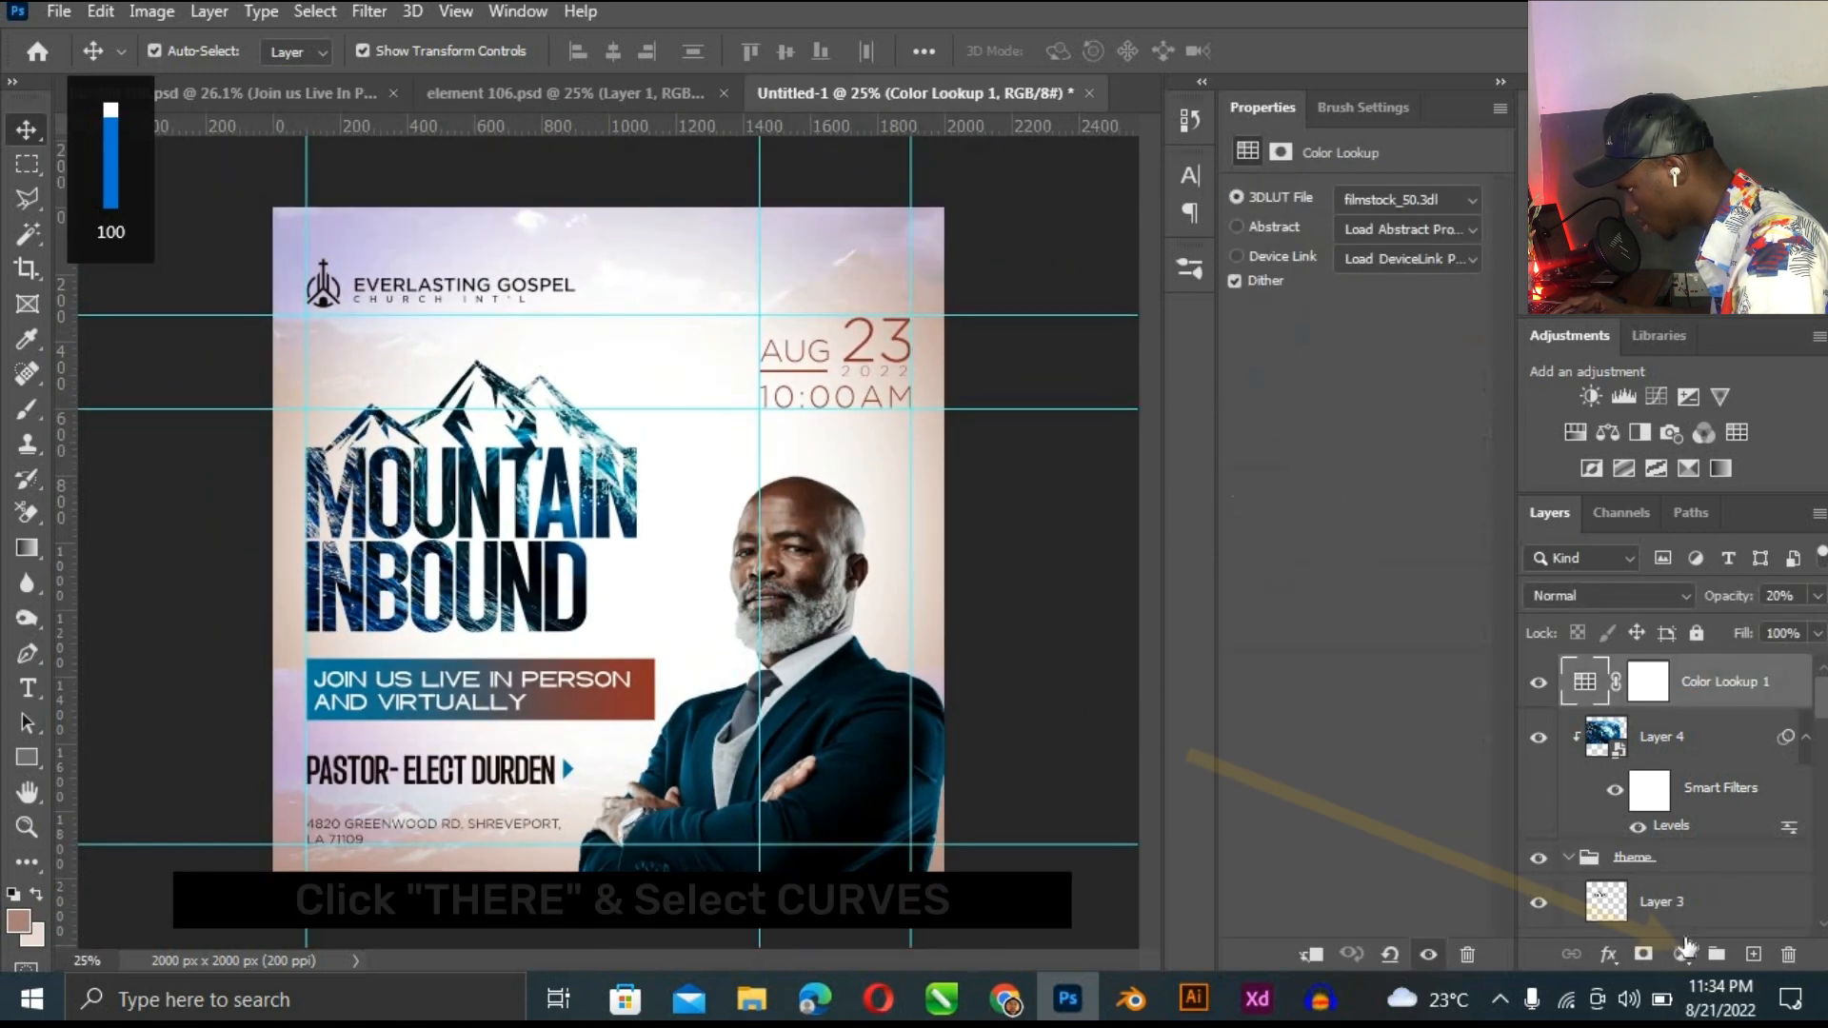
pyautogui.click(1681, 954)
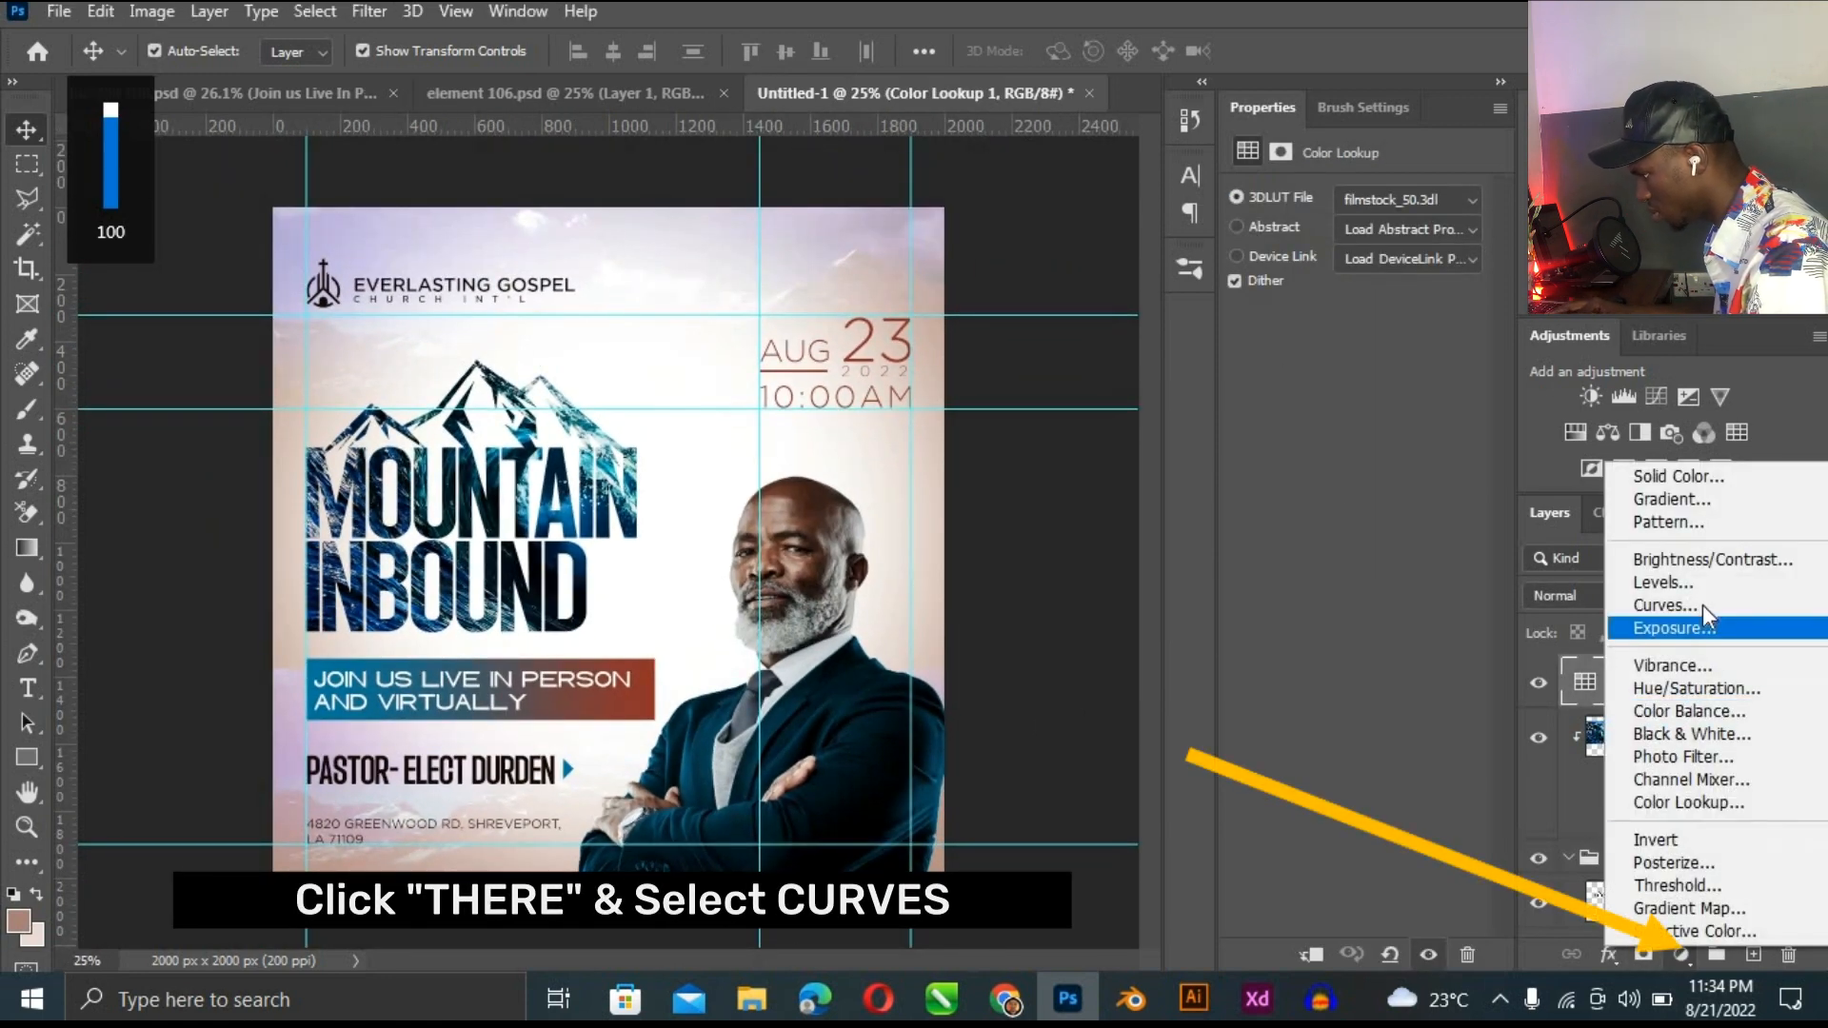
pyautogui.click(1657, 604)
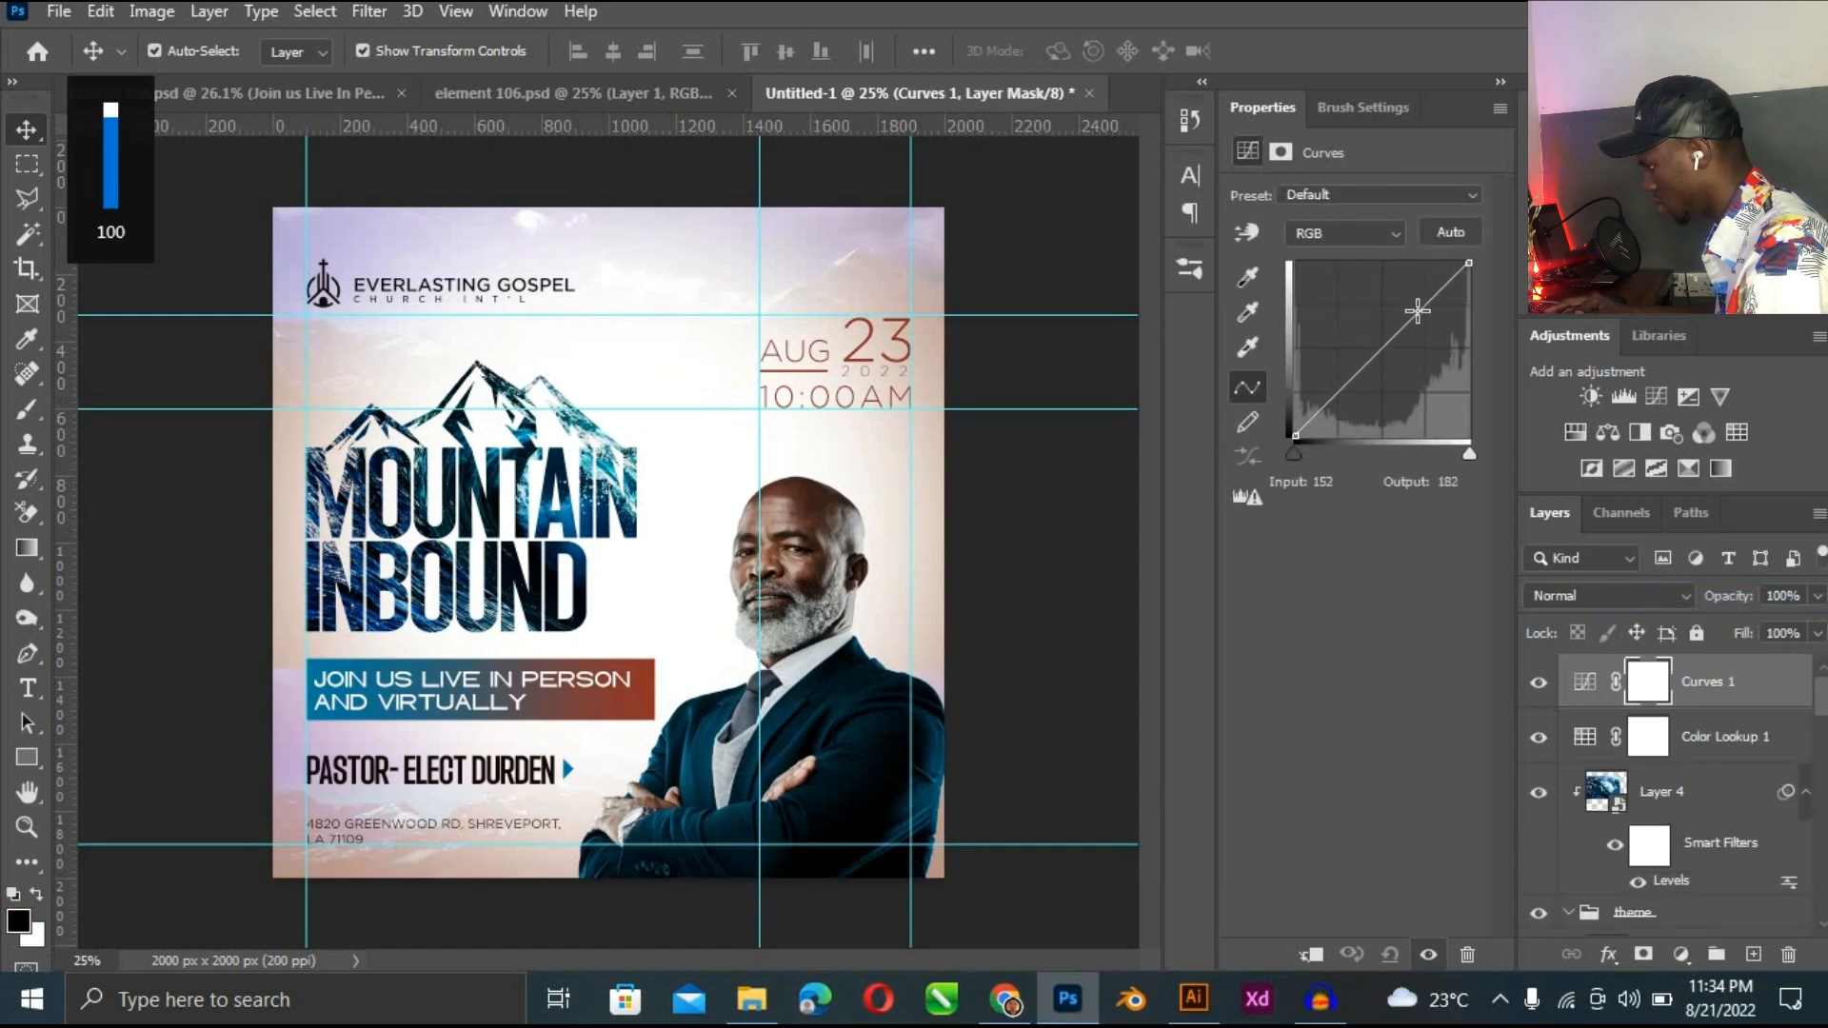
pyautogui.click(1416, 309)
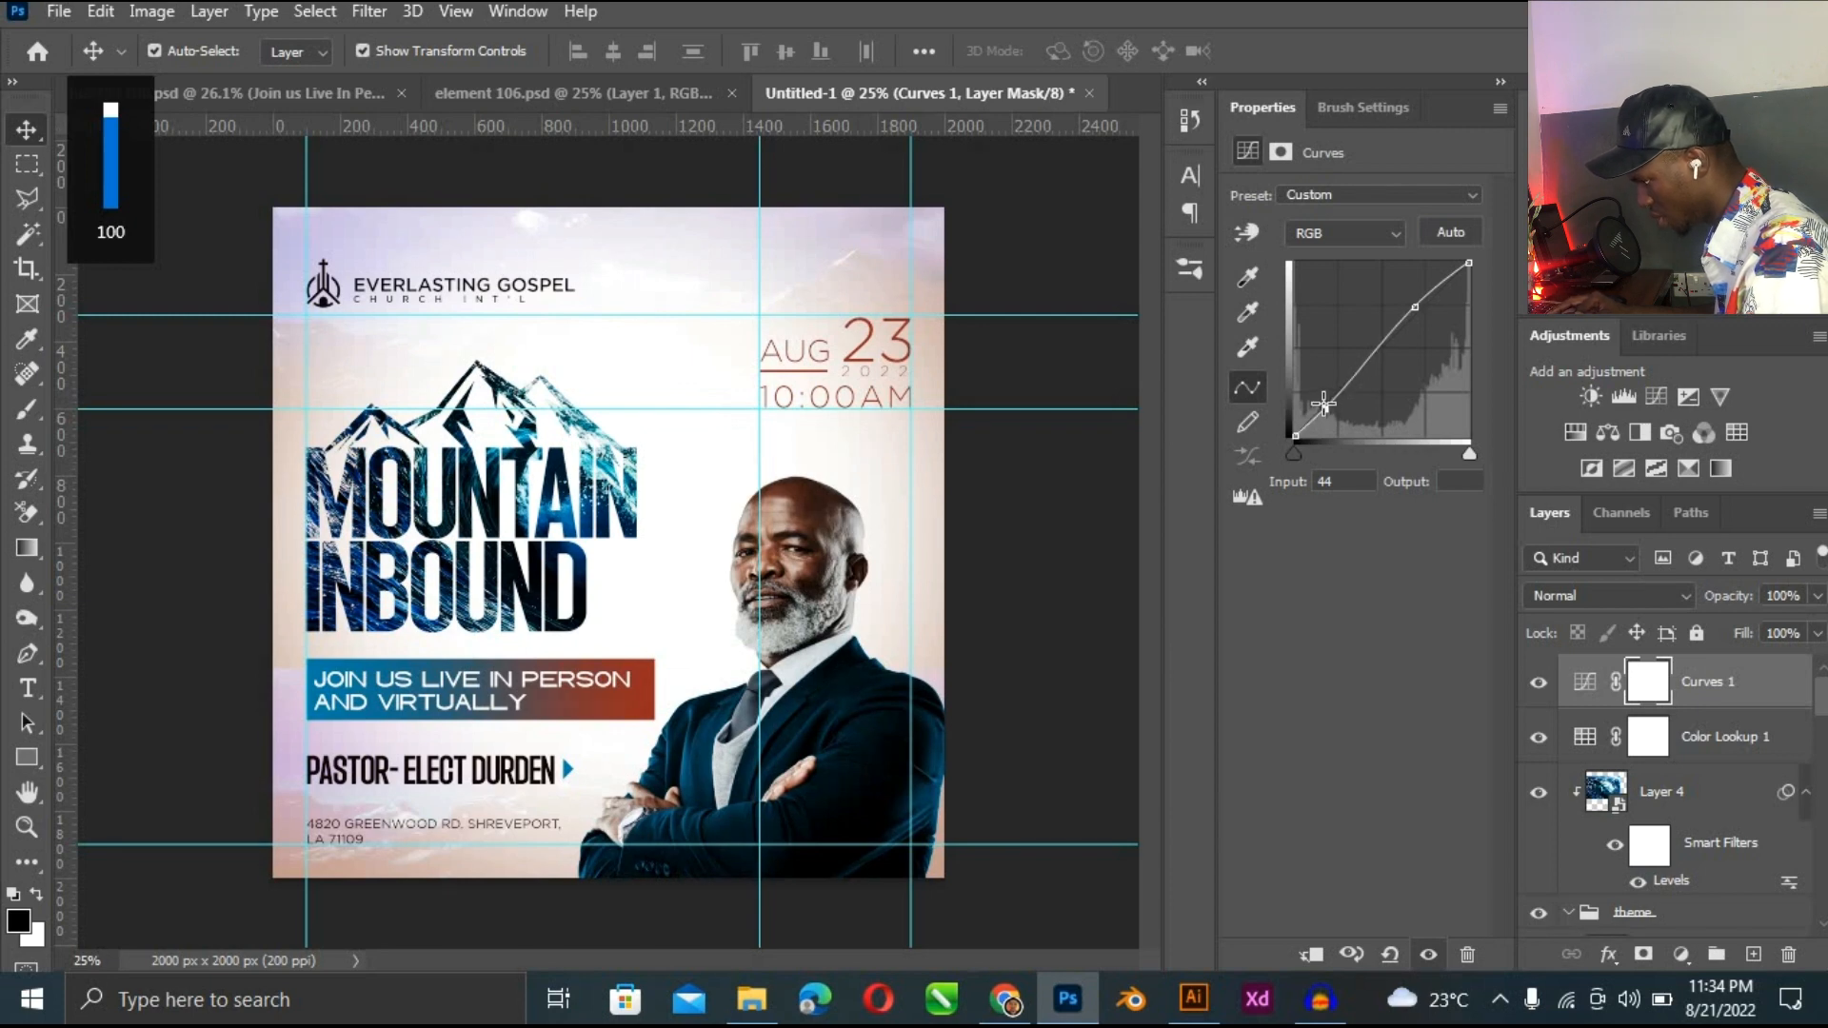
pyautogui.click(1329, 407)
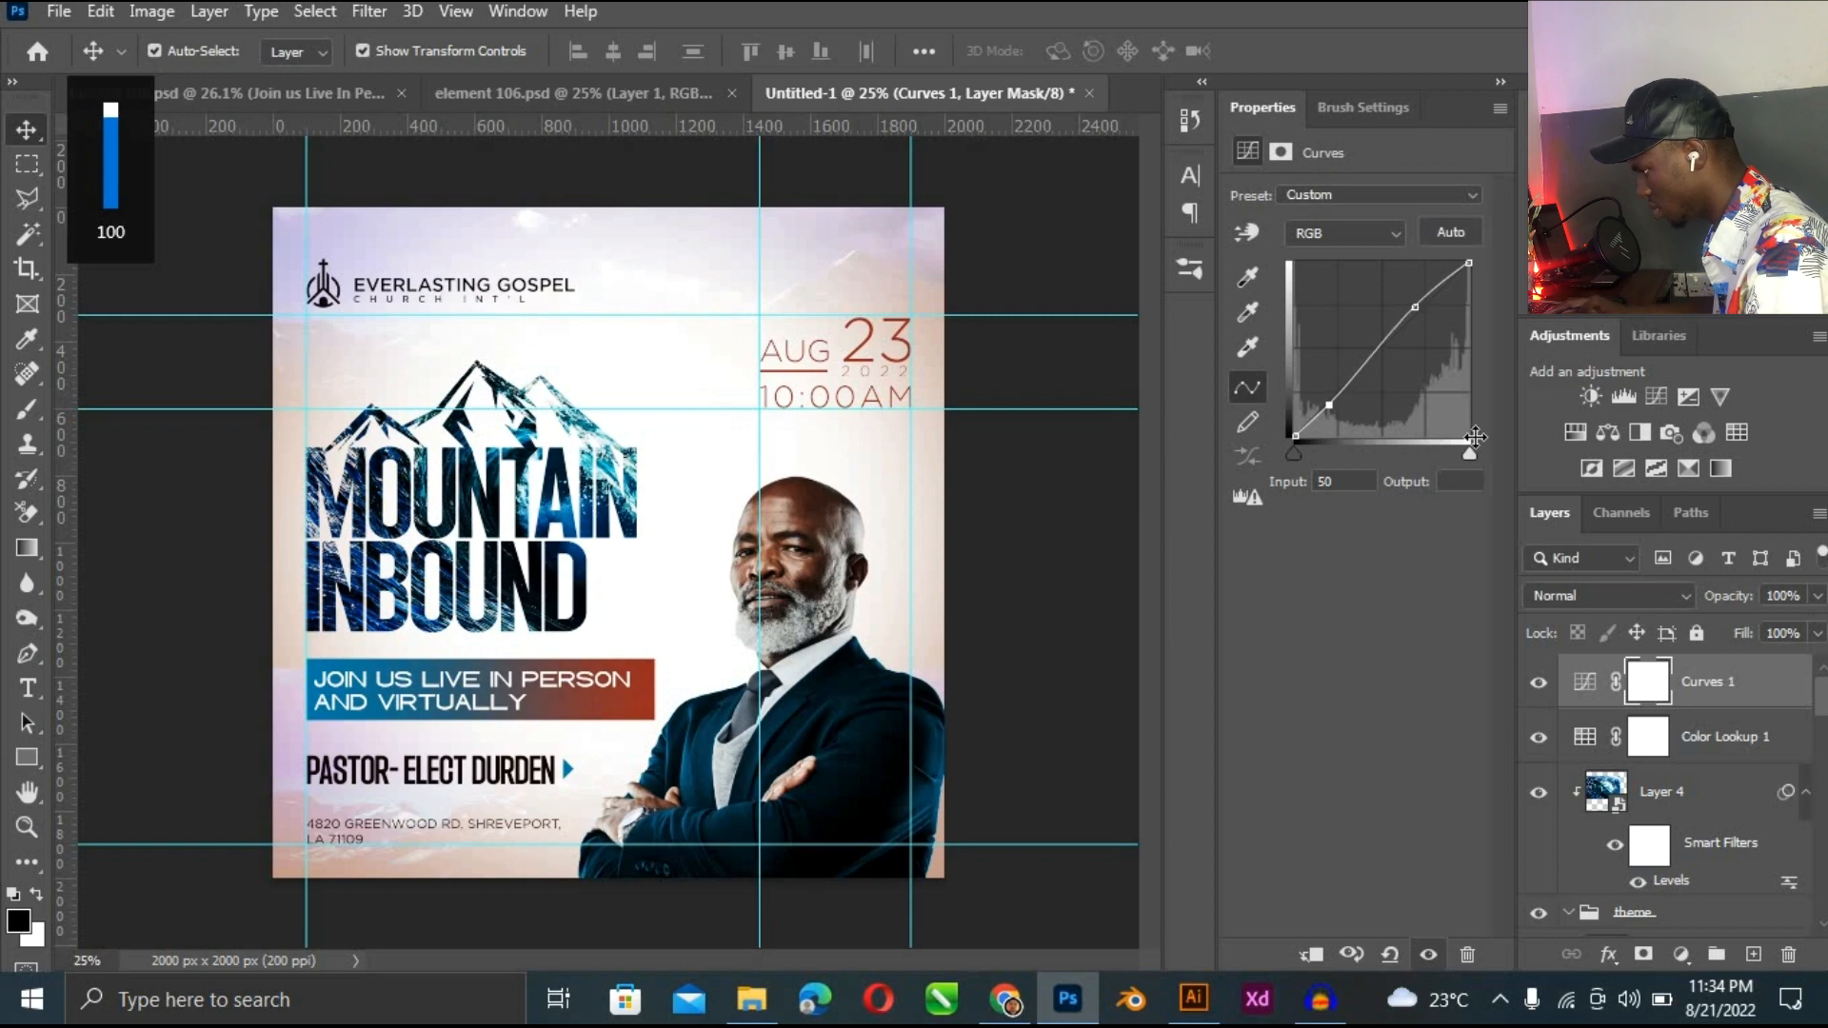
# Lower the Curves 1 layer's opacity to about 89% and deselect the layer.
pyautogui.keyDown('ctrl'); pyautogui.click(1761, 688); pyautogui.keyUp('ctrl')
pyautogui.click(1761, 688)
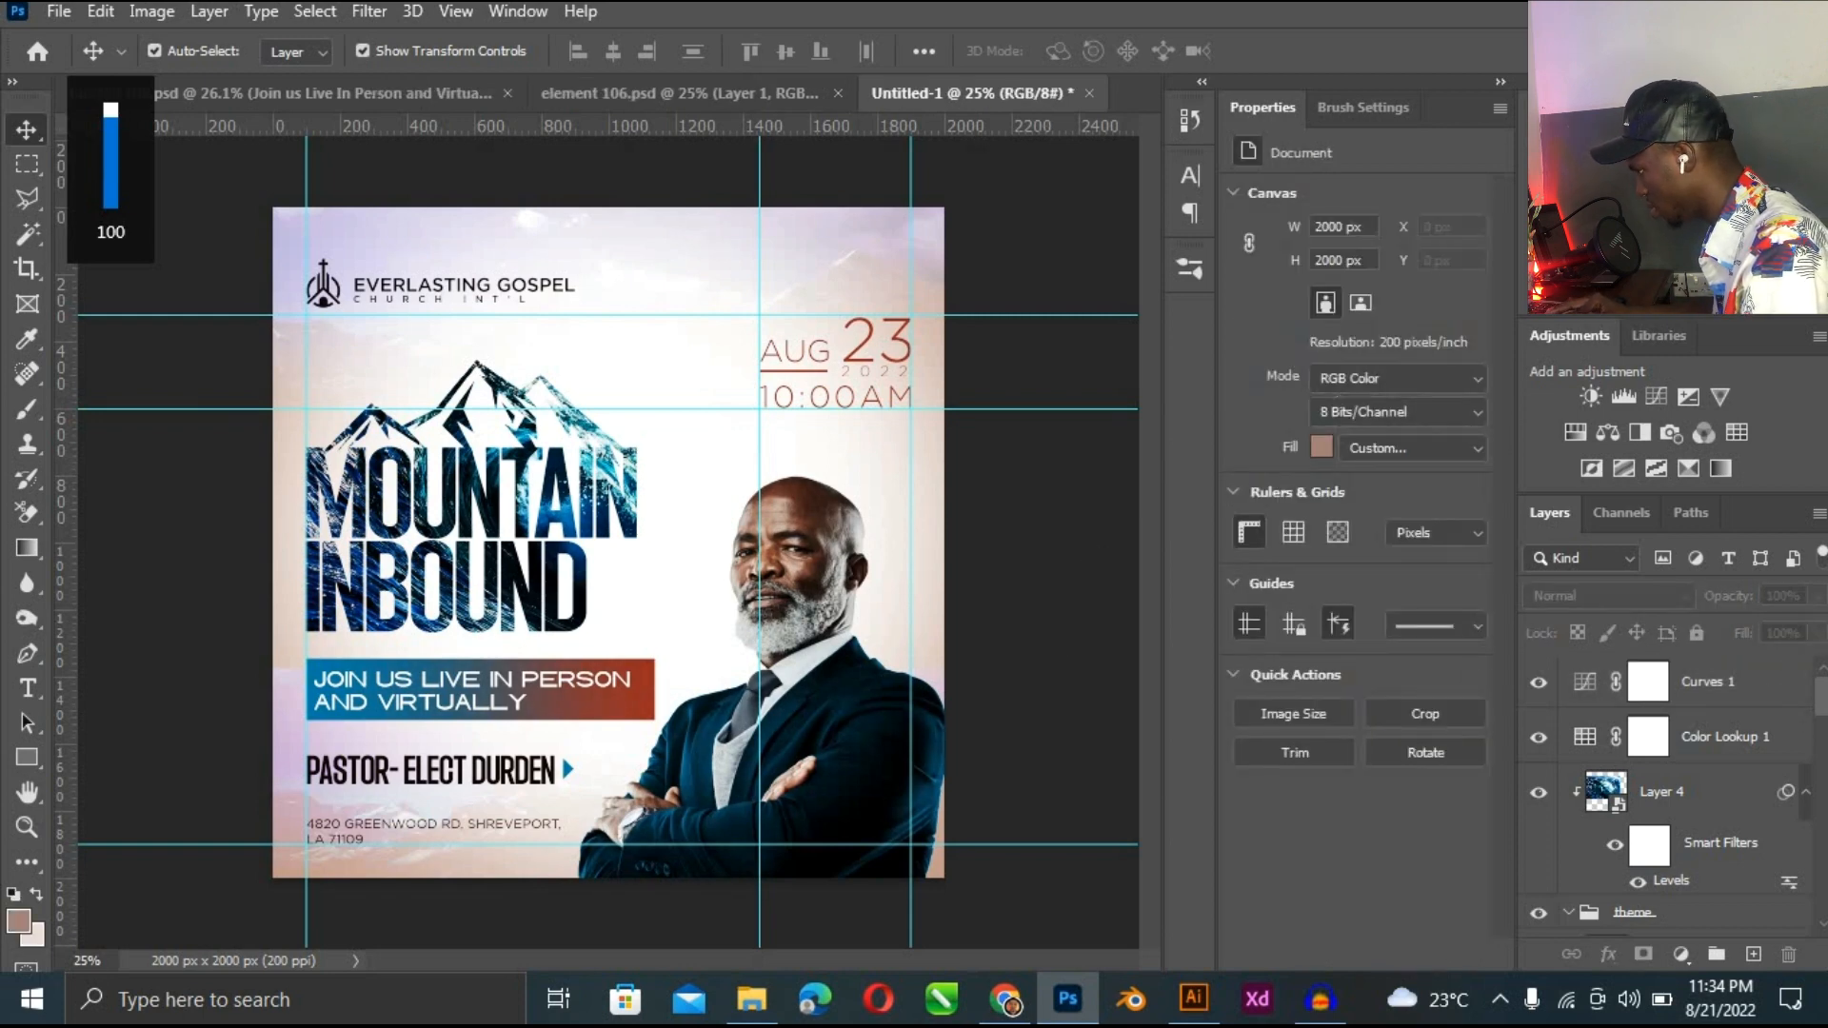
pyautogui.click(1808, 634)
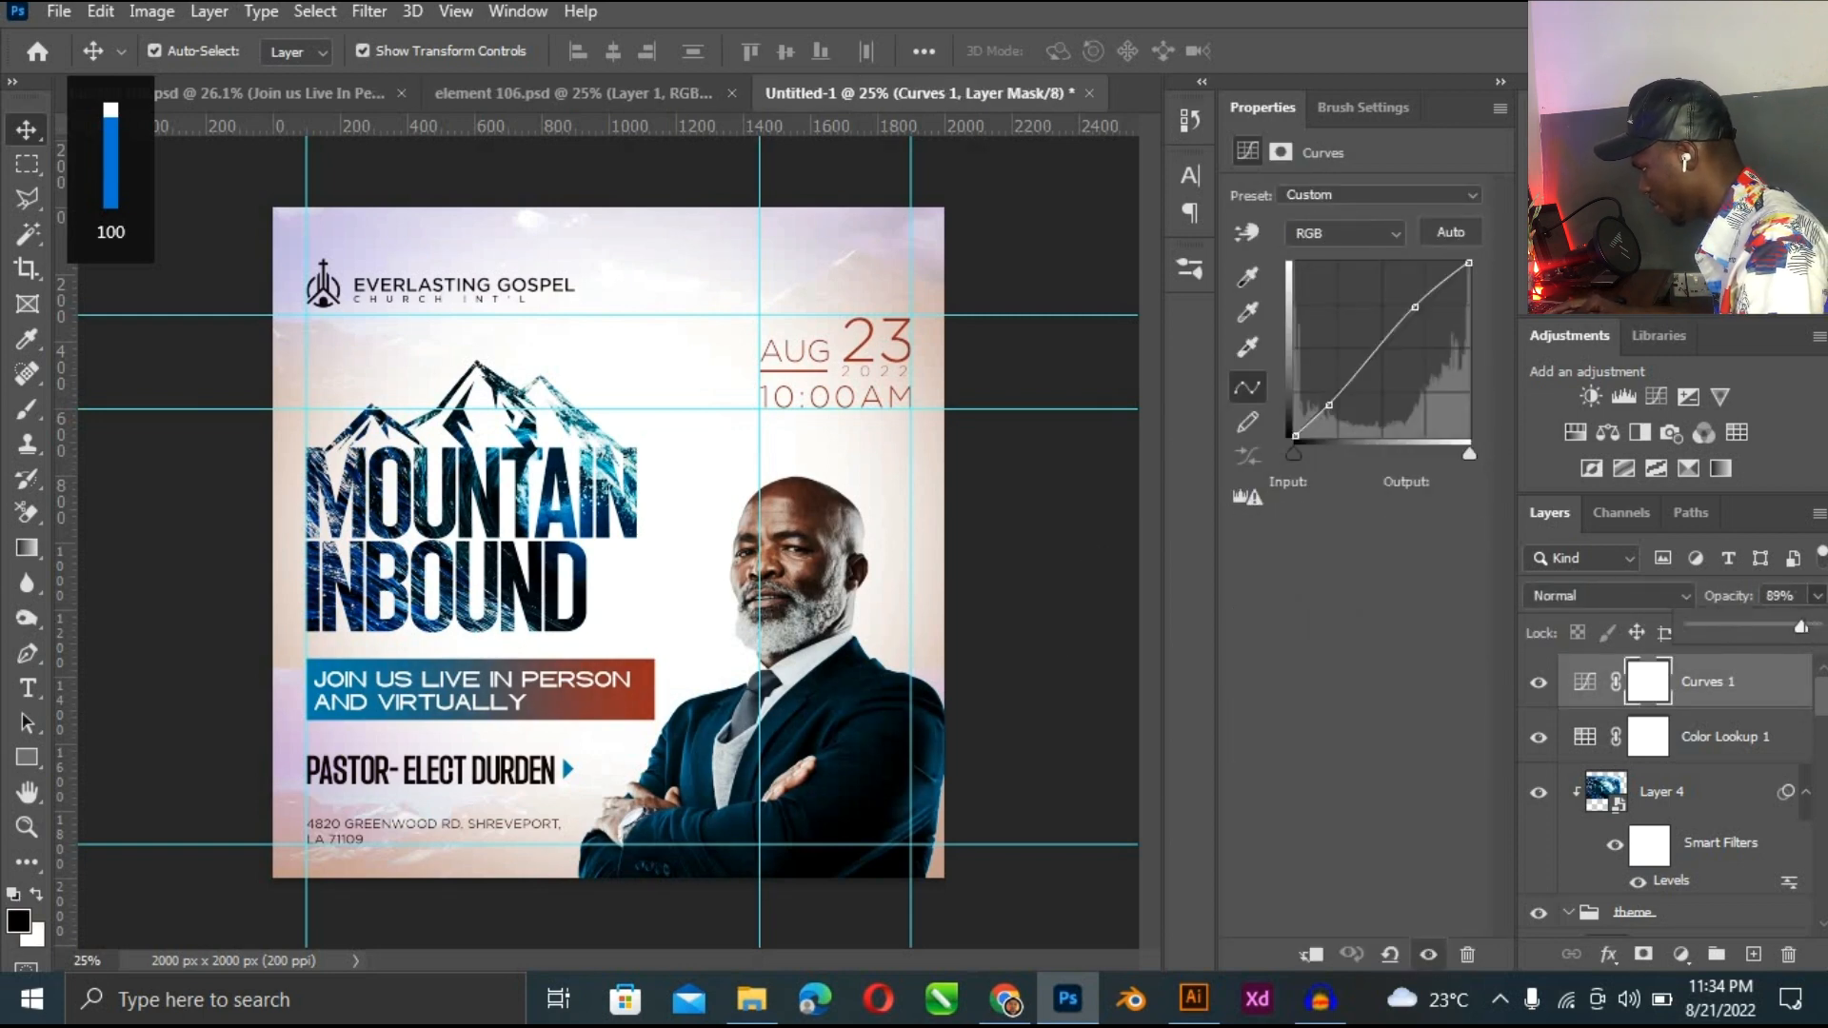
pyautogui.keyDown('ctrl'); pyautogui.click(1761, 688); pyautogui.keyUp('ctrl')
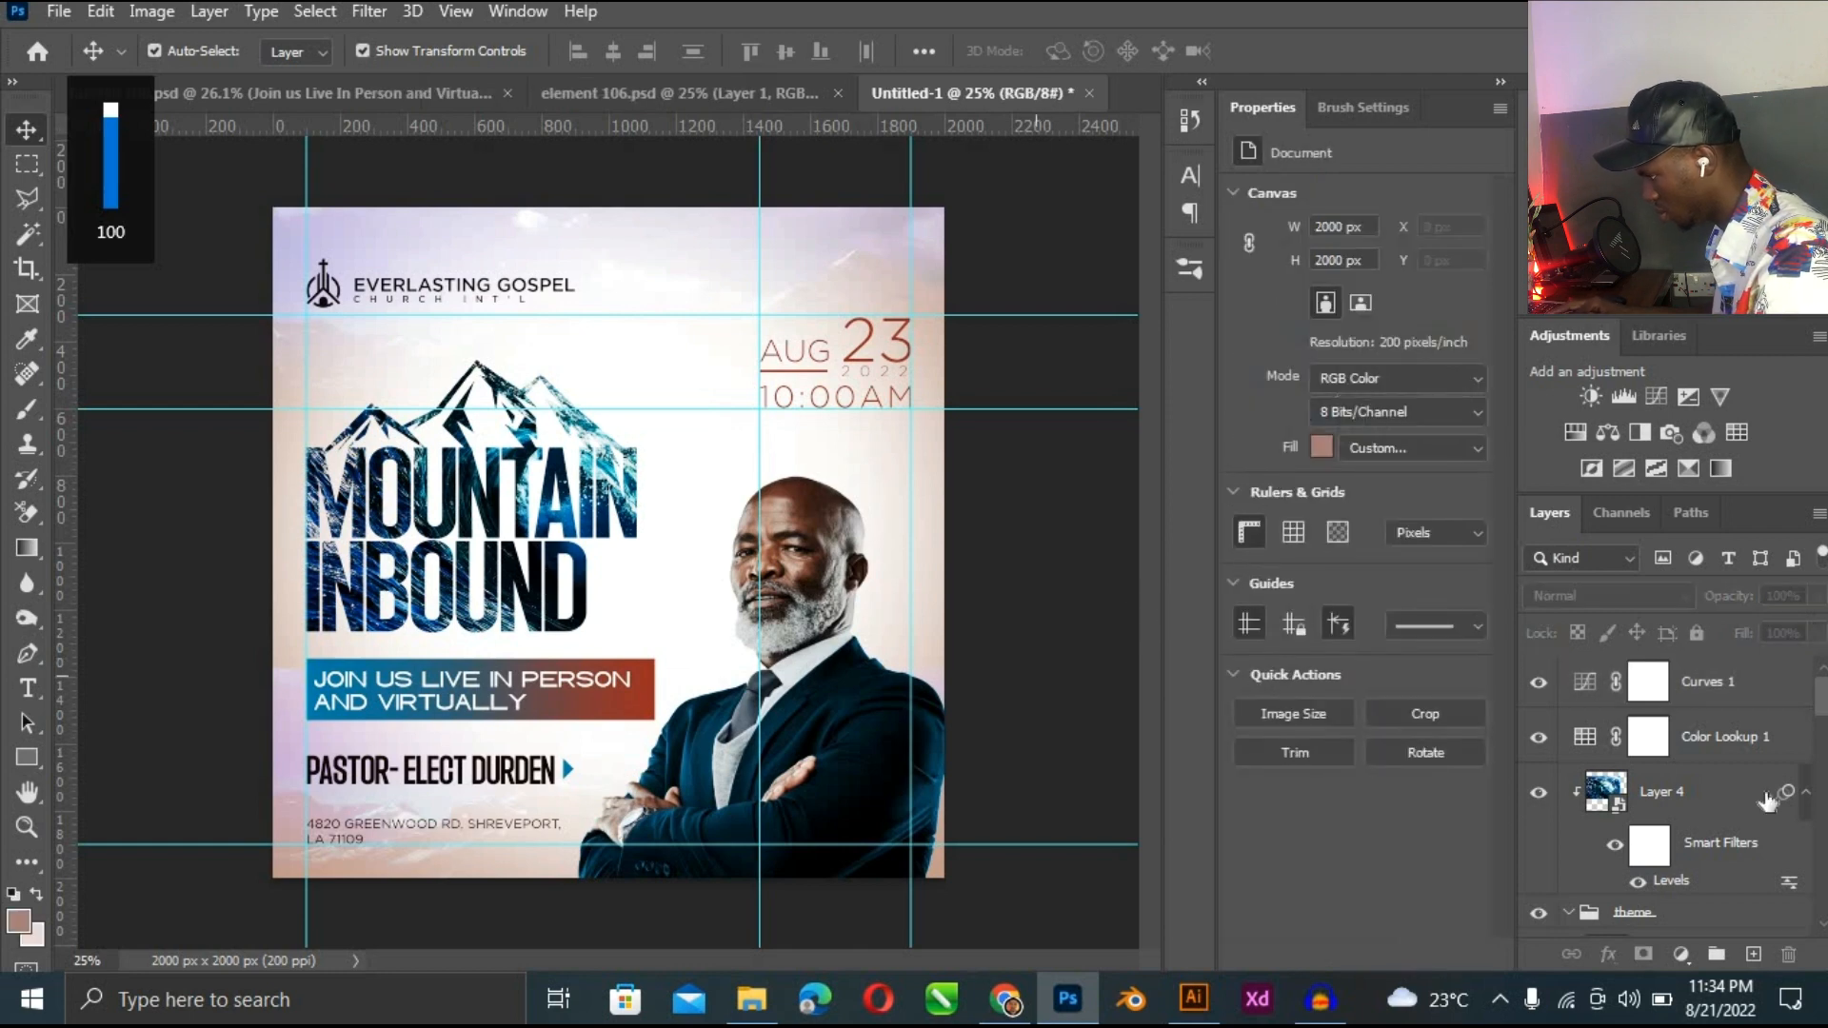
# Add a Color Balance adjustment layer above Curves 1 with midtones at Cyan-Red +9, Magenta-Green +4 and Yellow-Blue +12.
pyautogui.click(1680, 954)
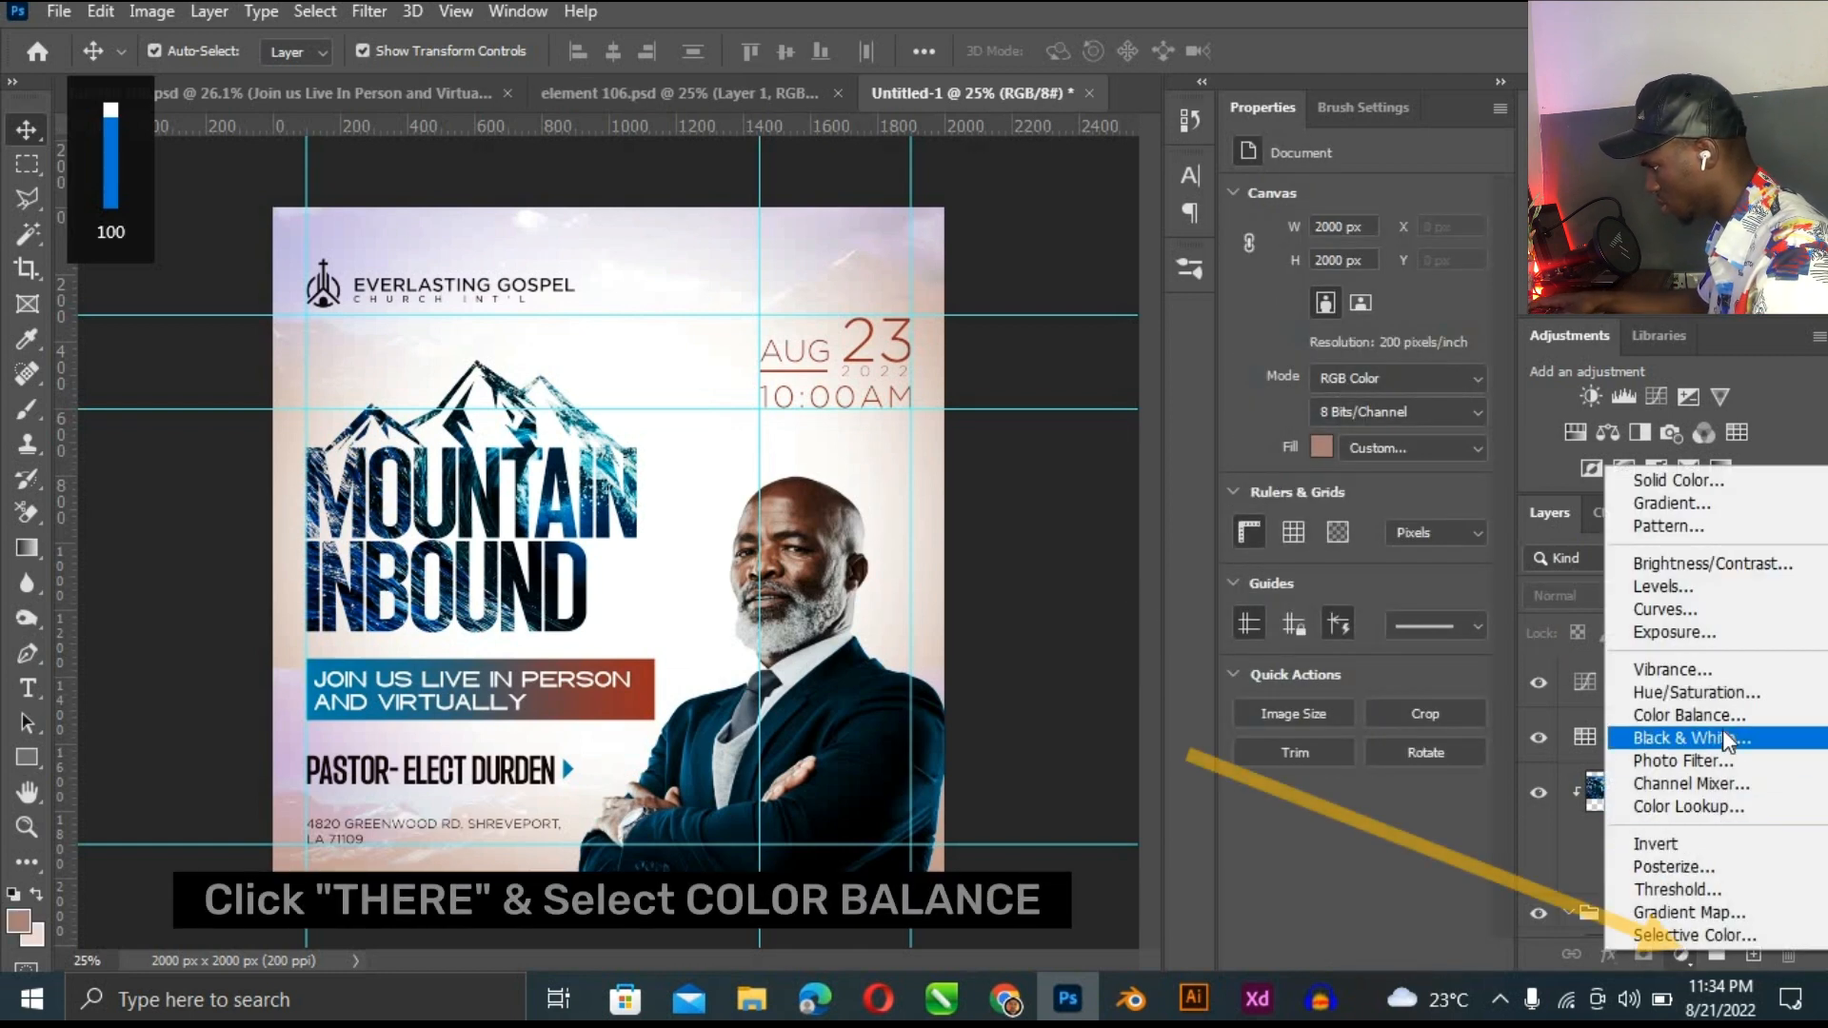
pyautogui.click(1704, 714)
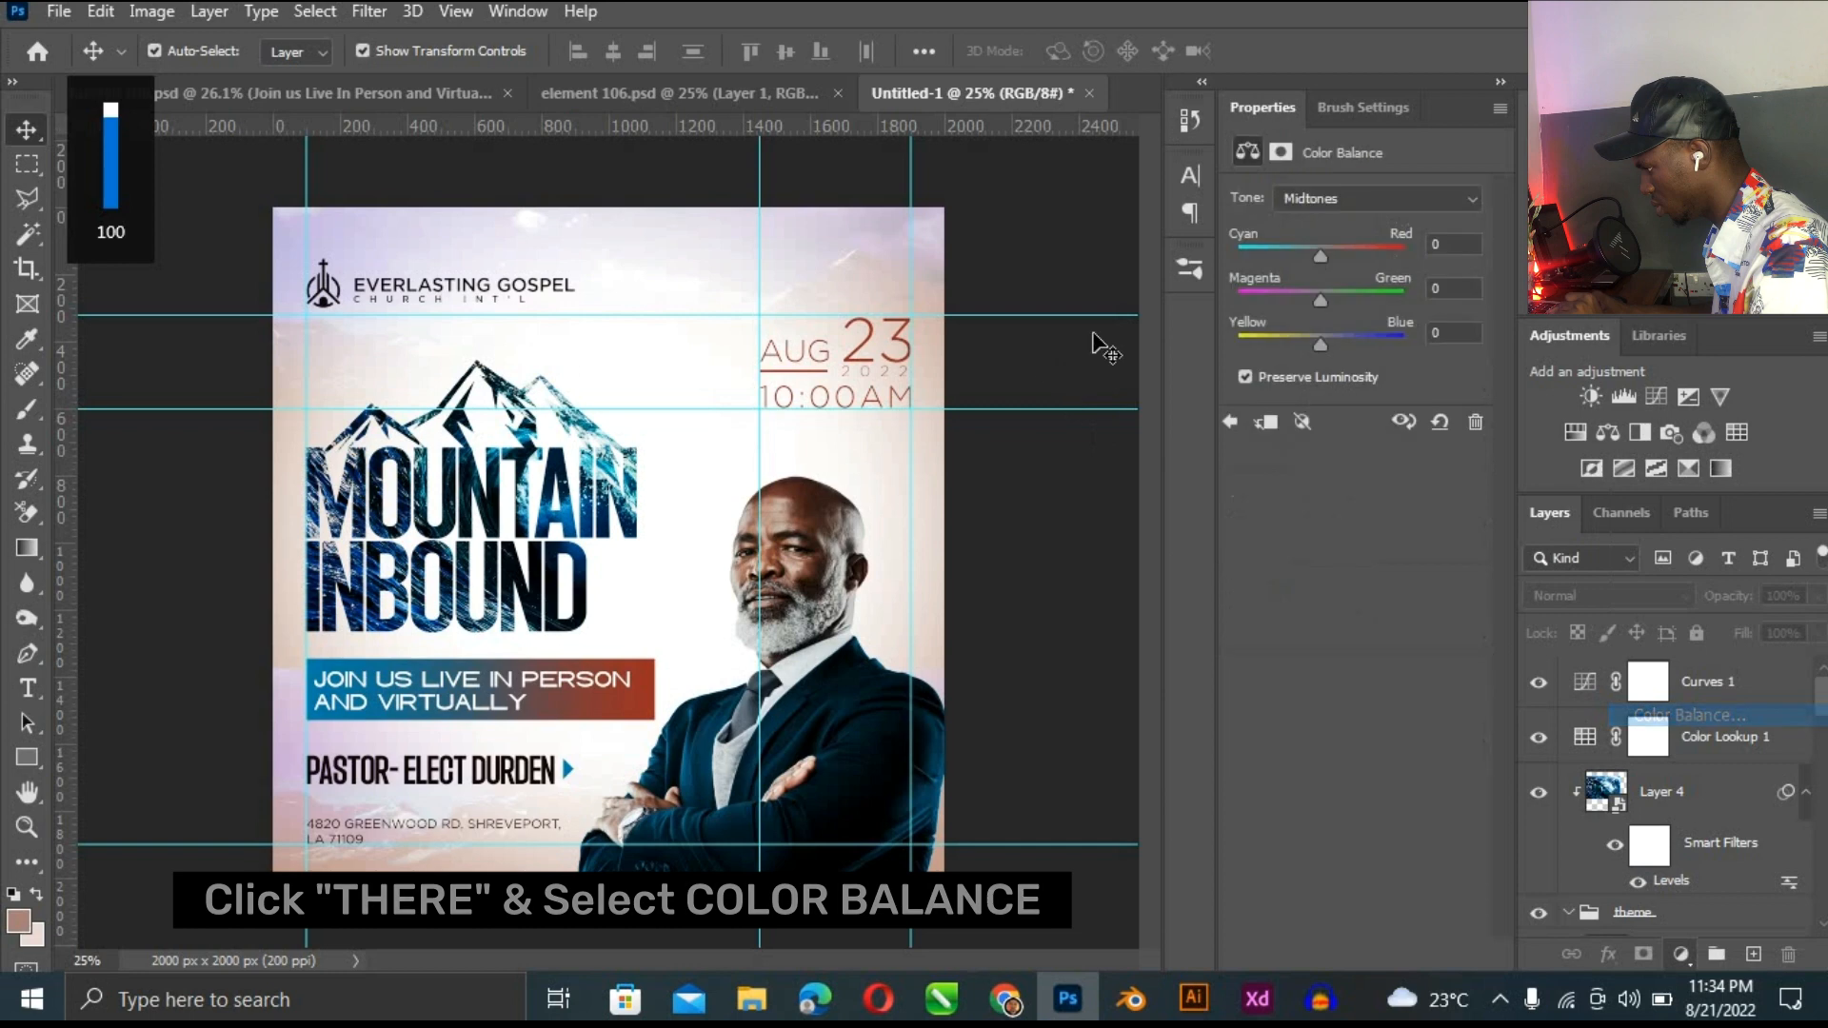
pyautogui.moveTo(1324, 340); pyautogui.dragTo(1329, 261)
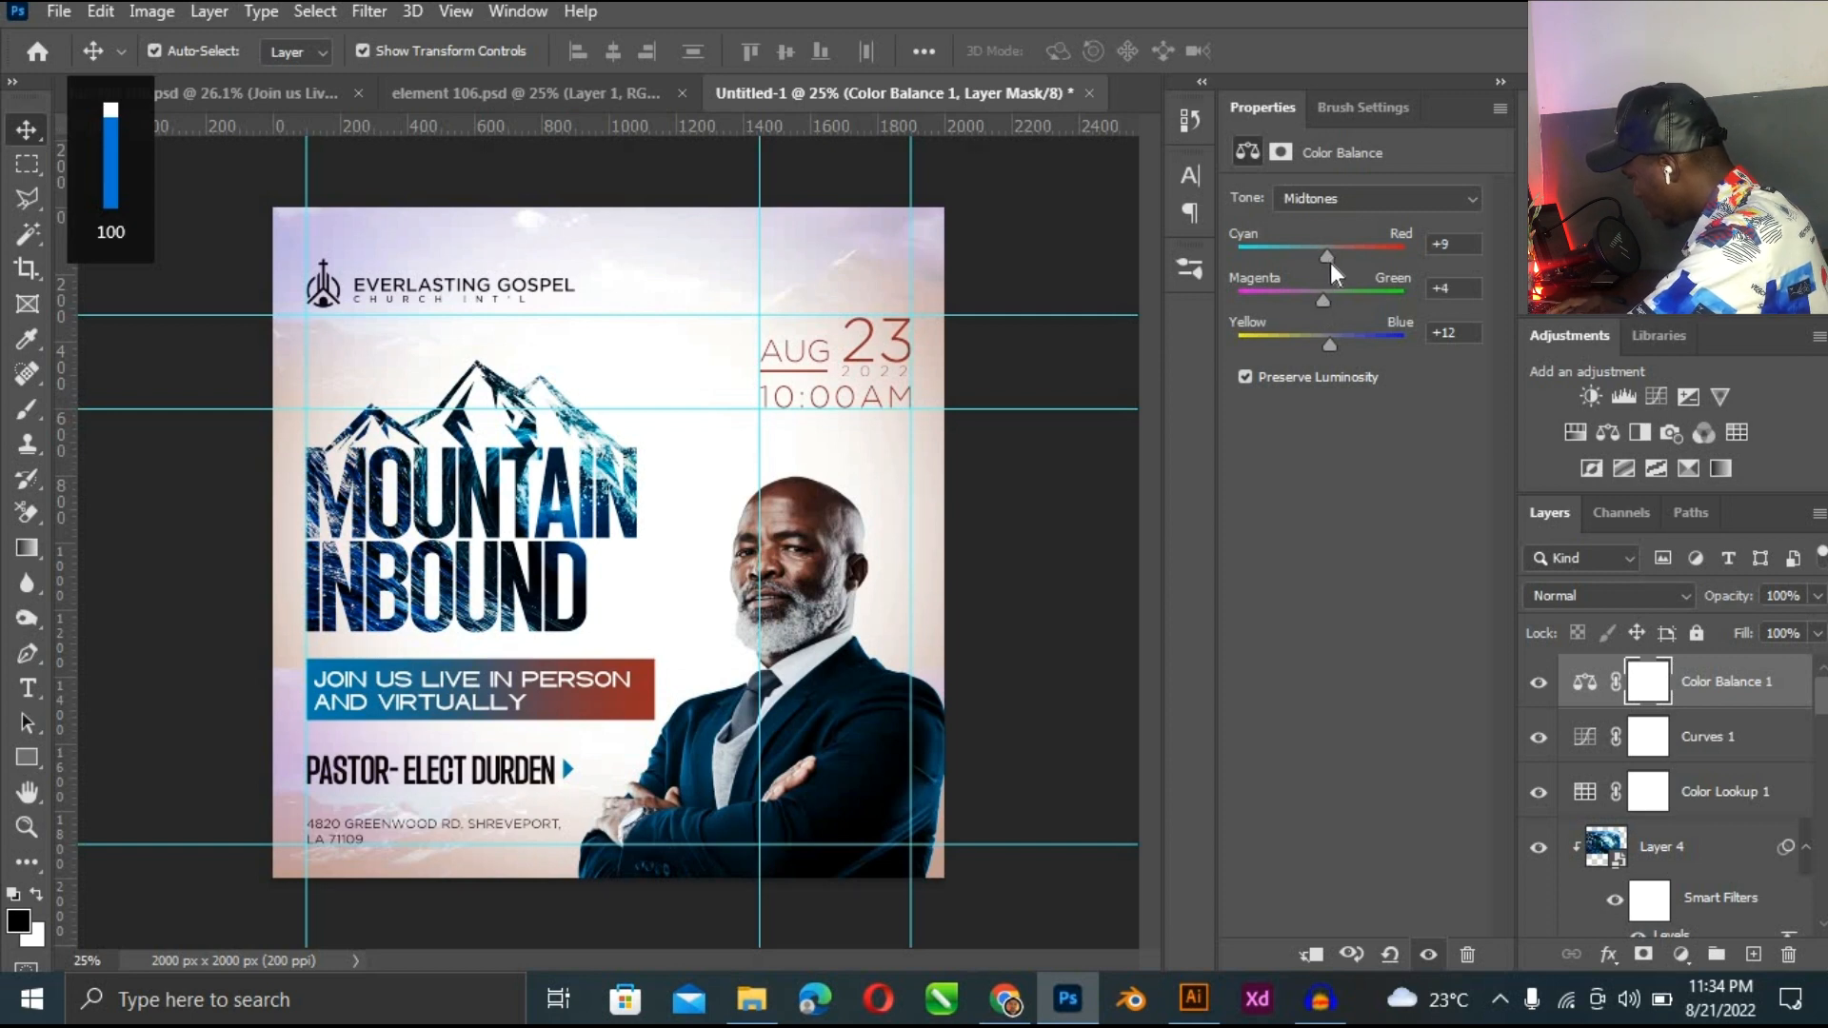
# Deselect the adjustment layer and hide the guides to show the whole flyer without overlays.
pyautogui.click(996, 549)
pyautogui.hotkey('ctrl', '0')
pyautogui.hotkey('ctrl', ';')
pyautogui.hotkey('ctrl', '-')
pyautogui.hotkey('ctrl', '-')
pyautogui.hotkey('ctrl', '0')
pyautogui.hotkey('ctrl', '-')
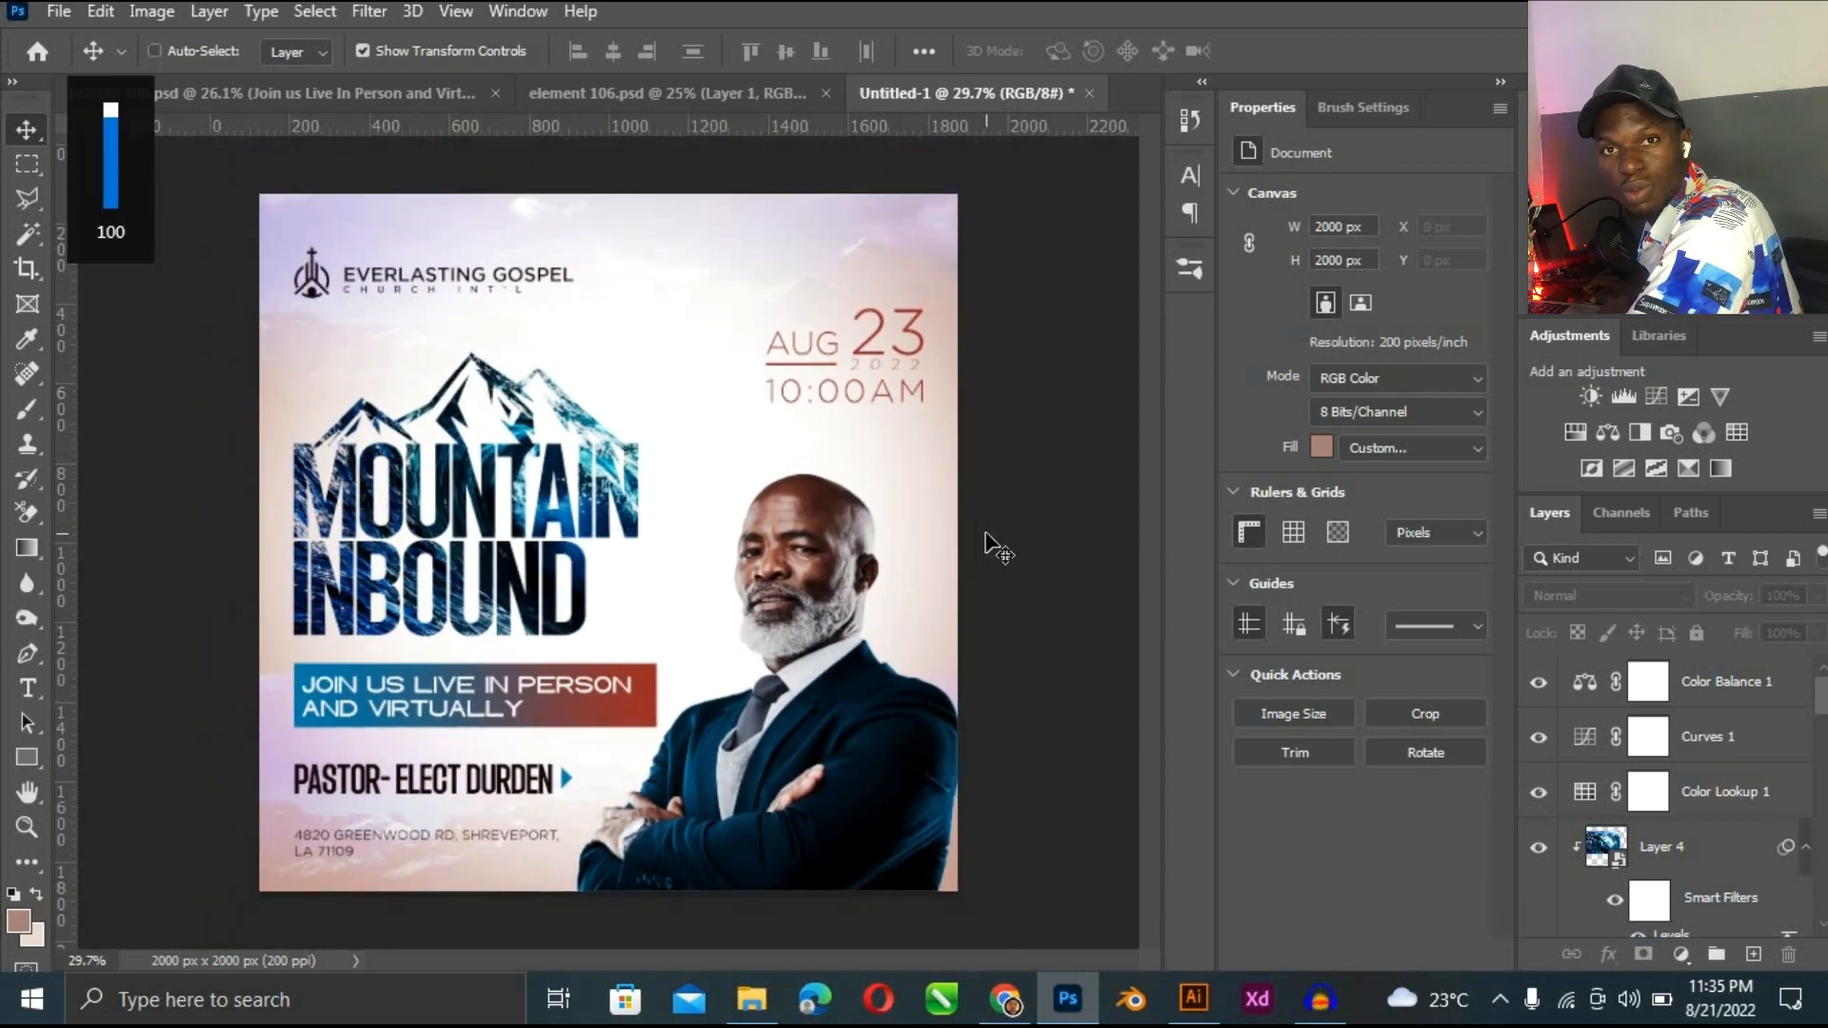
# Examine the flyer's overall composition and colour grade at several magnifications.
pyautogui.hotkey('ctrl', '-')
pyautogui.hotkey('ctrl', '+')
pyautogui.hotkey('ctrl', '-')
pyautogui.hotkey('ctrl', '+')
pyautogui.hotkey('ctrl', '-')
pyautogui.hotkey('ctrl', '+')
pyautogui.hotkey('ctrl', '+')
pyautogui.hotkey('ctrl', '-')
pyautogui.hotkey('ctrl', '0')
pyautogui.hotkey('ctrl', '-')
pyautogui.hotkey('ctrl', '+')
pyautogui.hotkey('ctrl', '-')
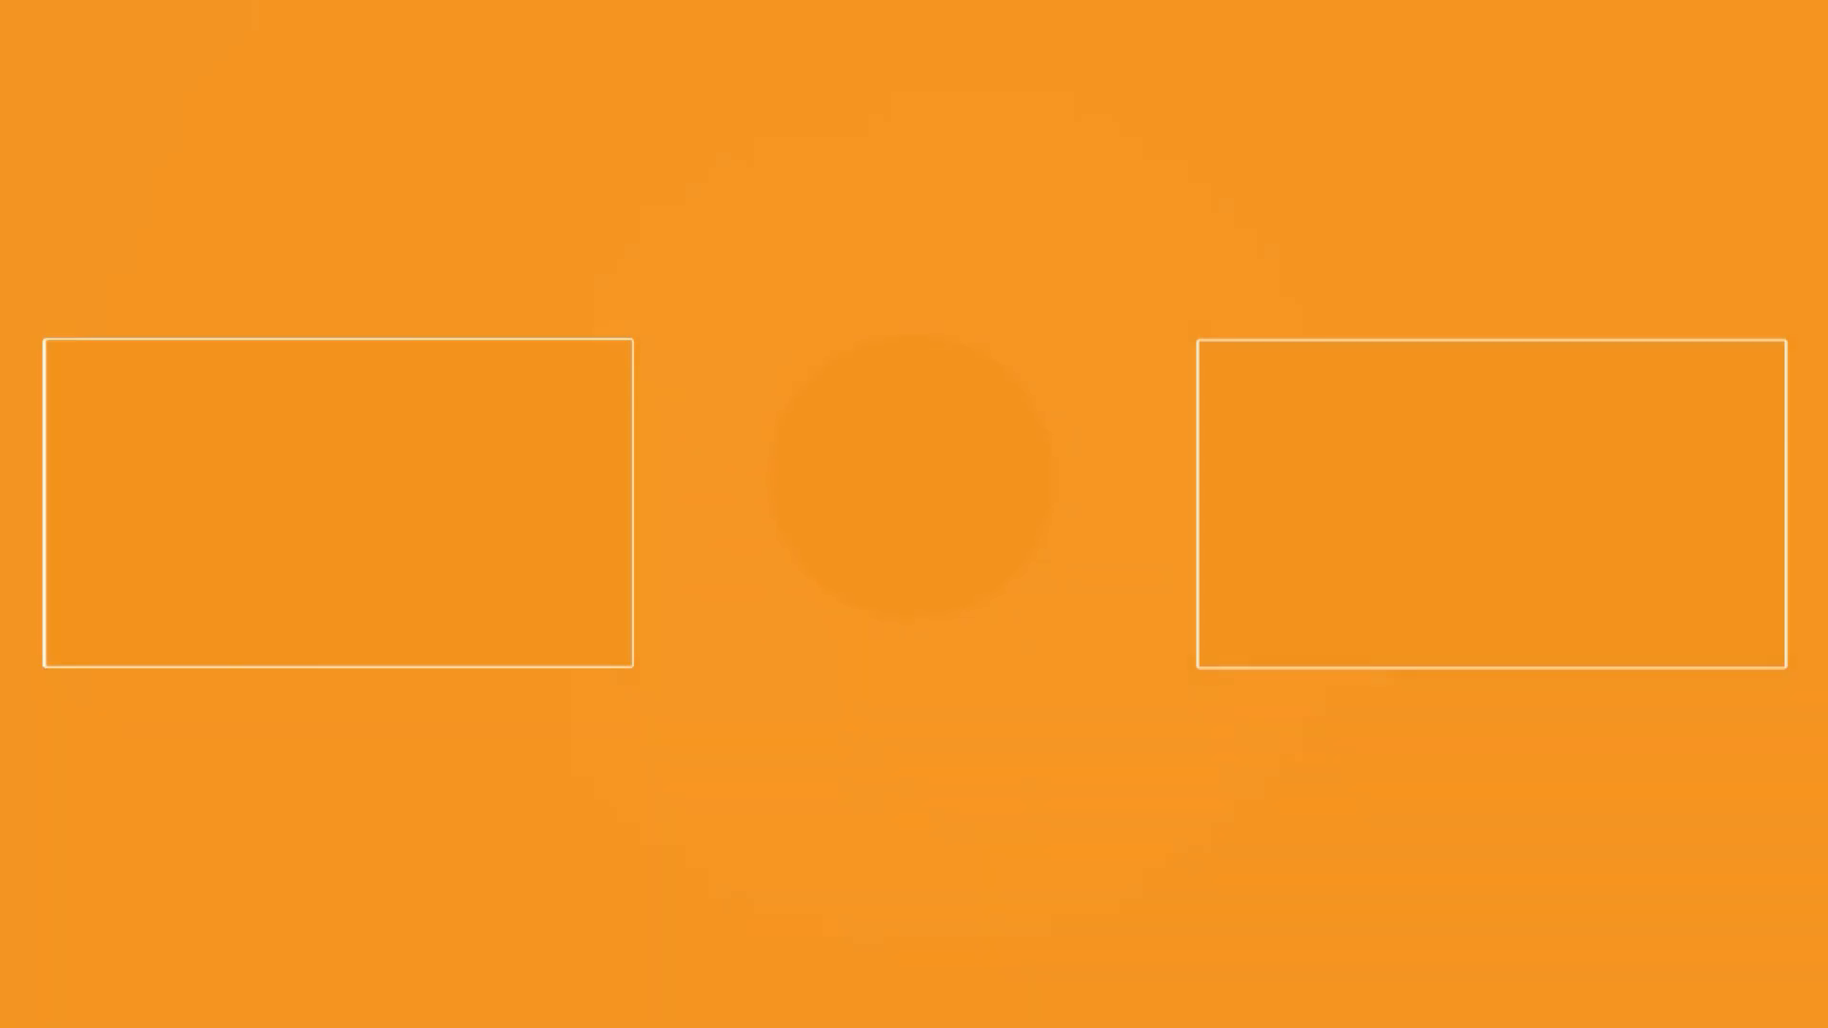